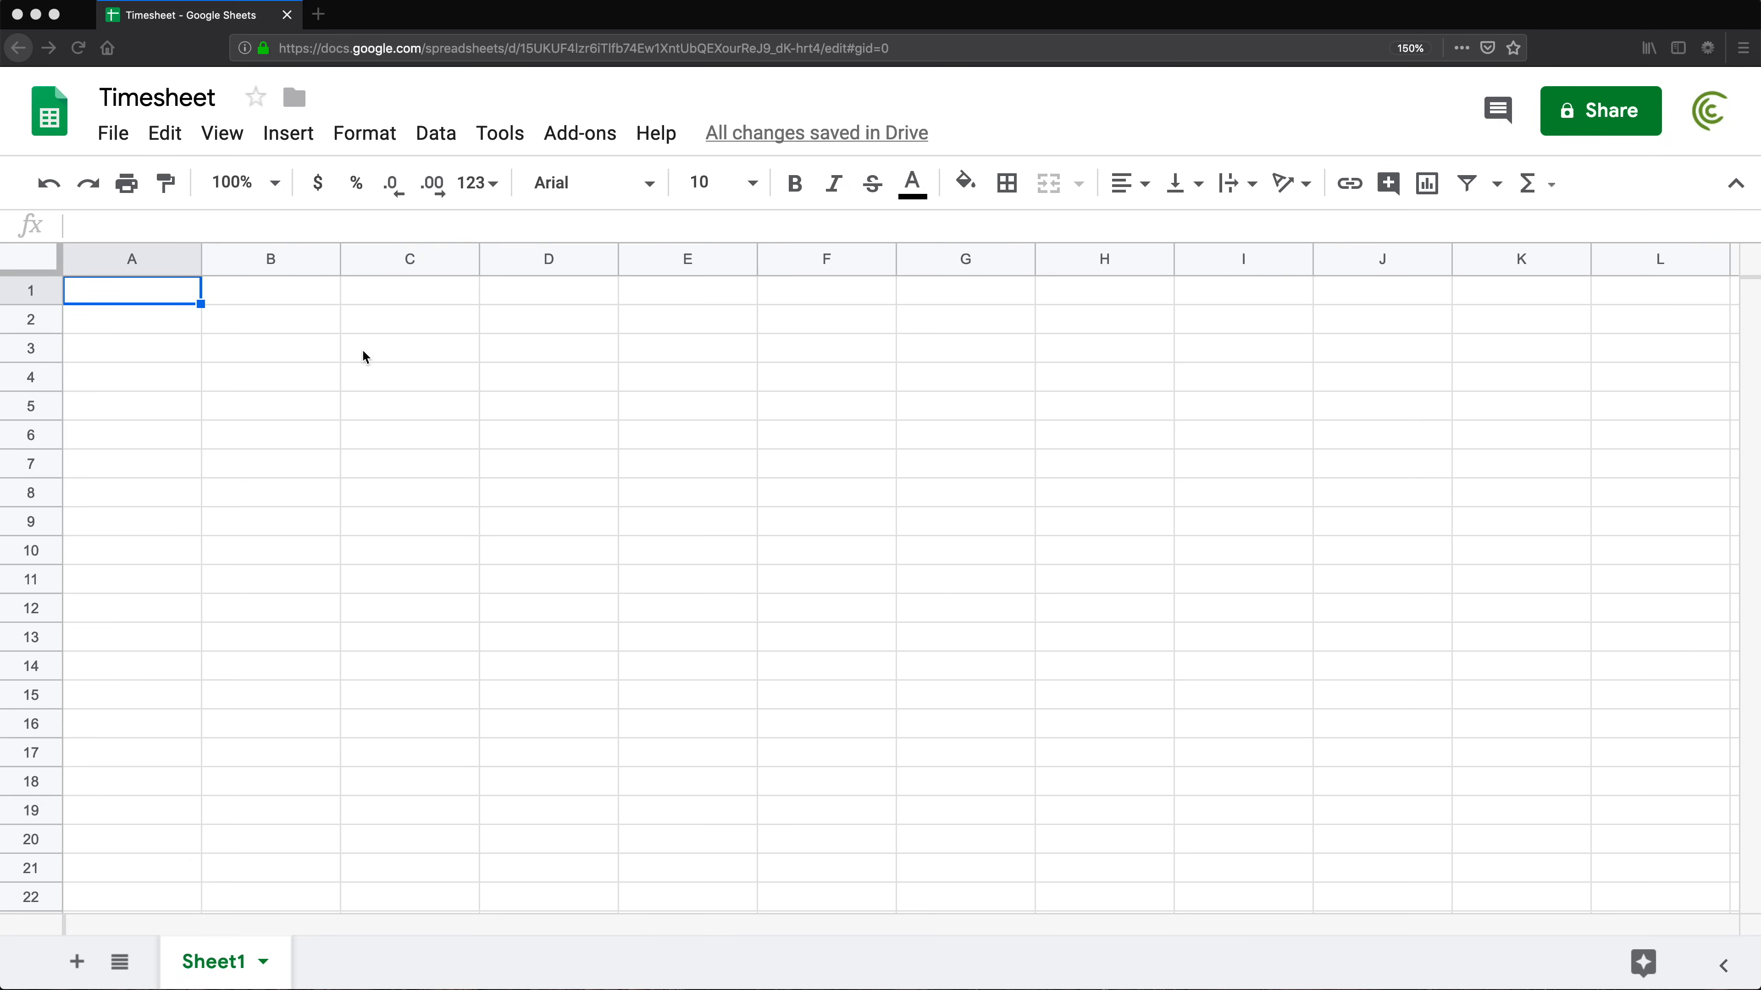
Enter the labels Date in cell A1 and Name in cell A2
left_click(284, 344)
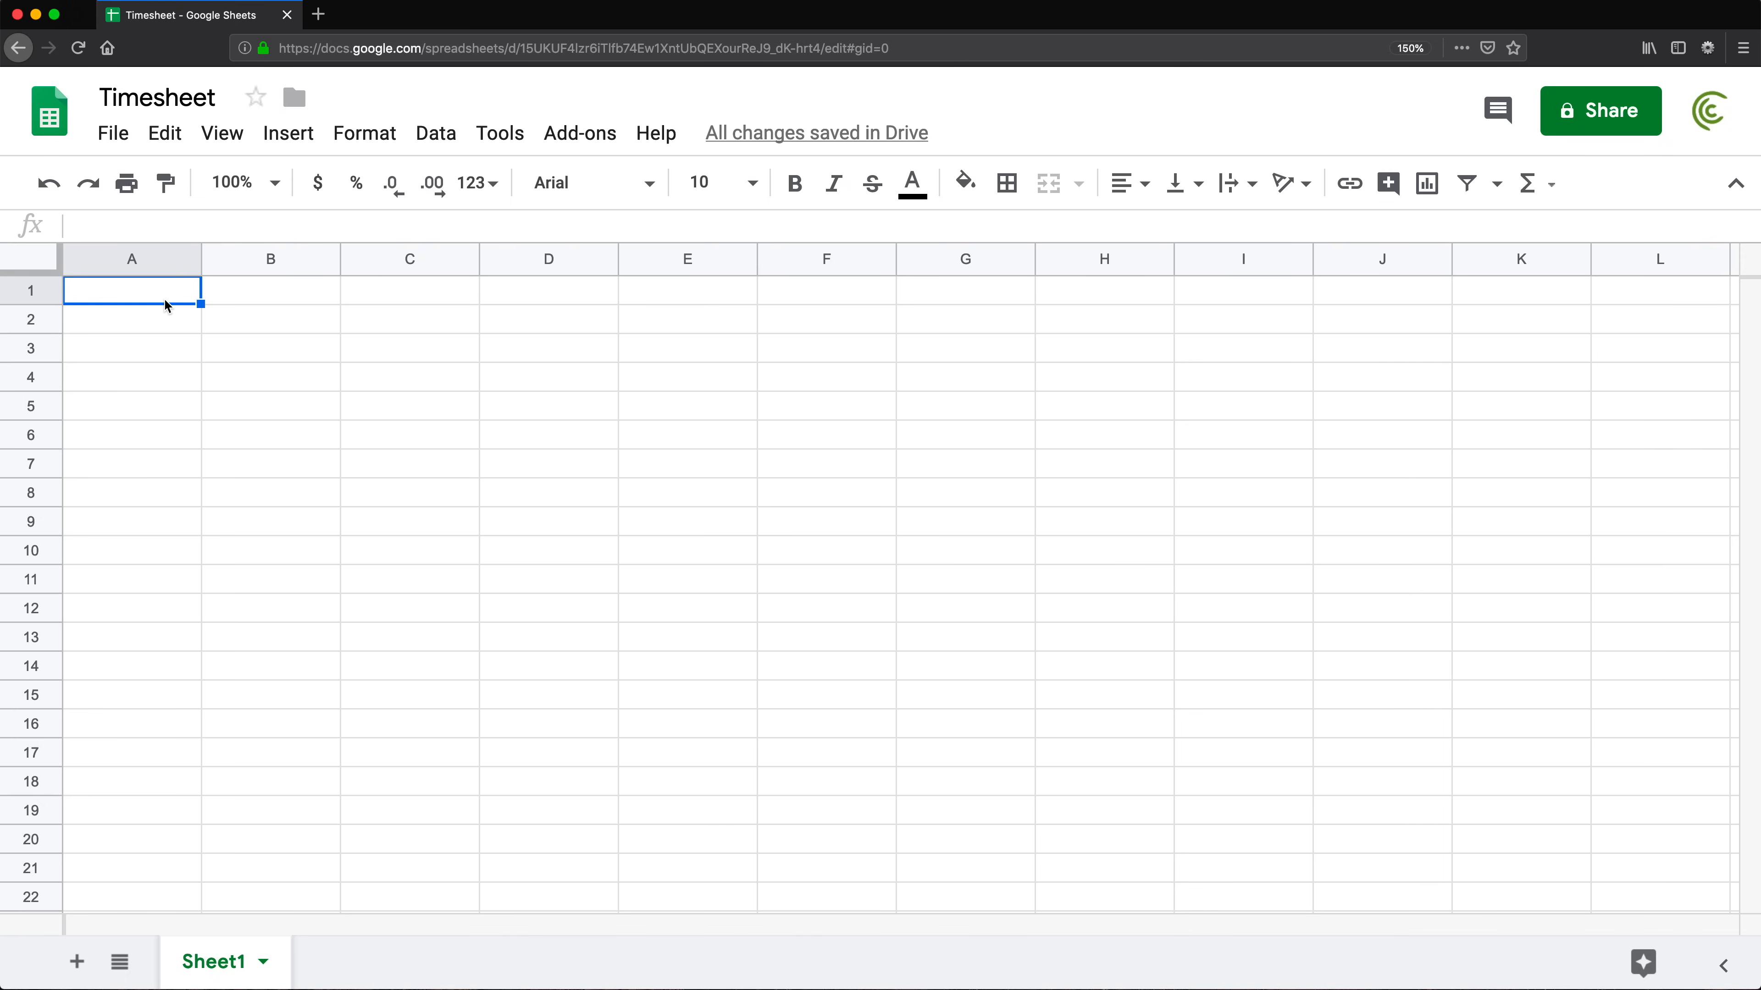
key("super+equal")
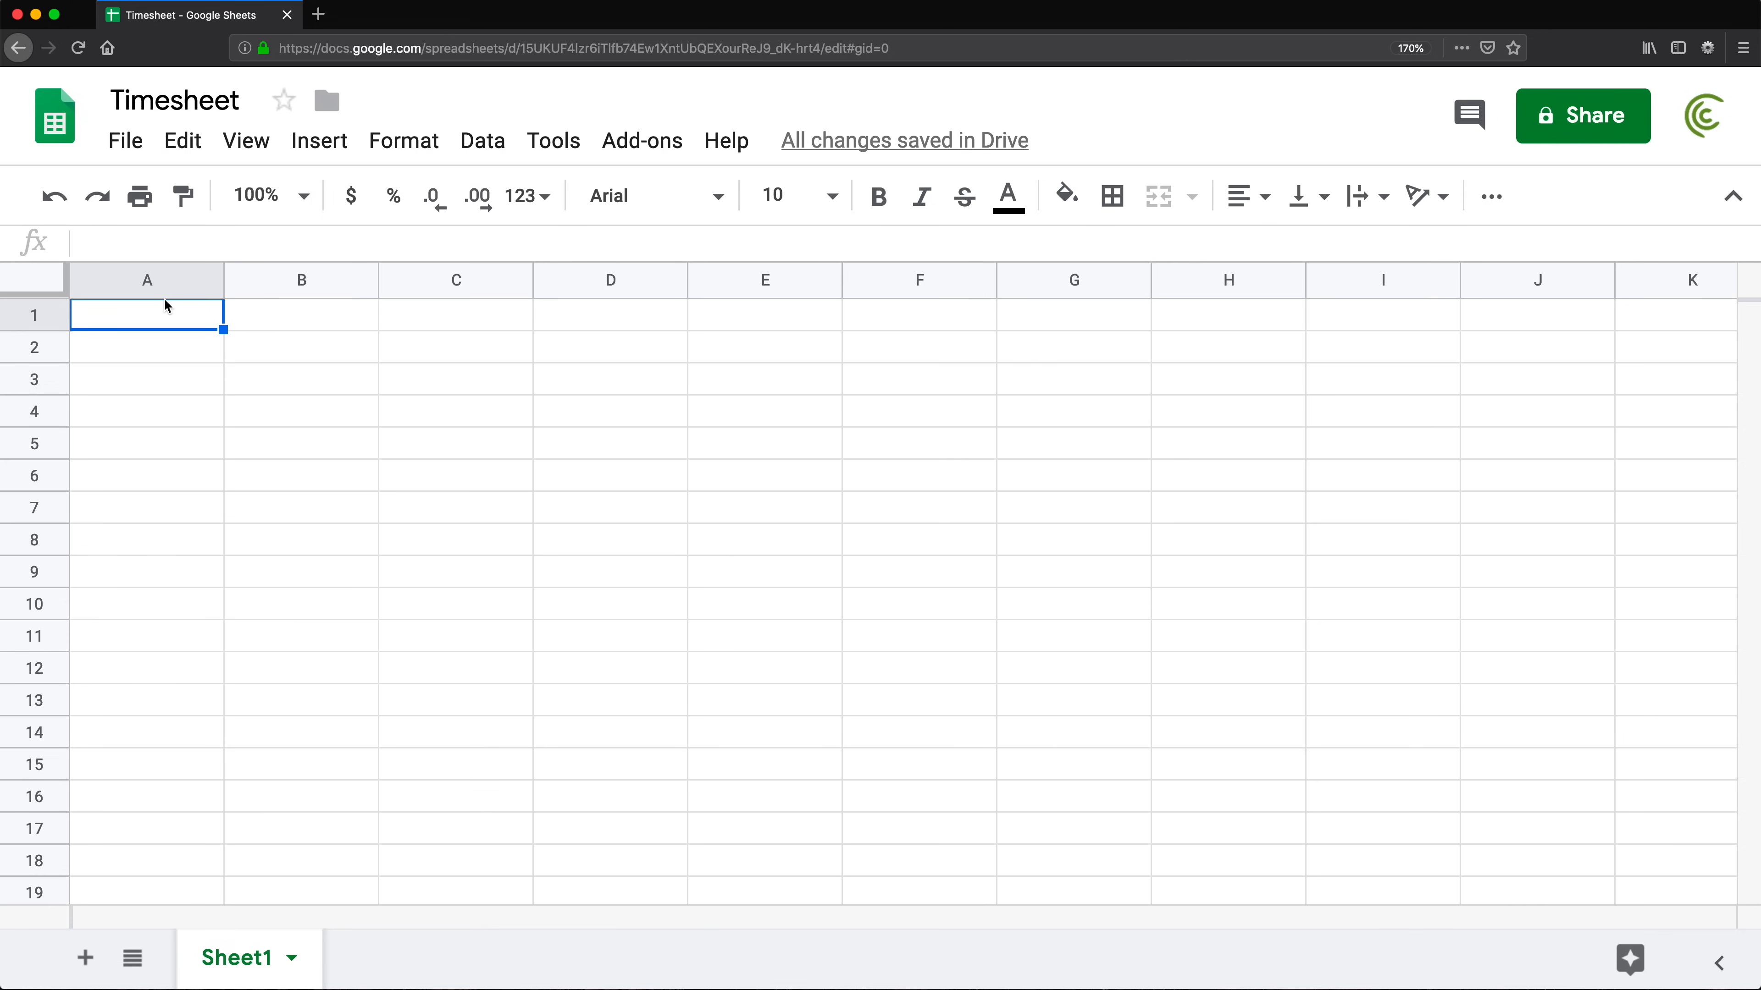
type("Date")
key("Return")
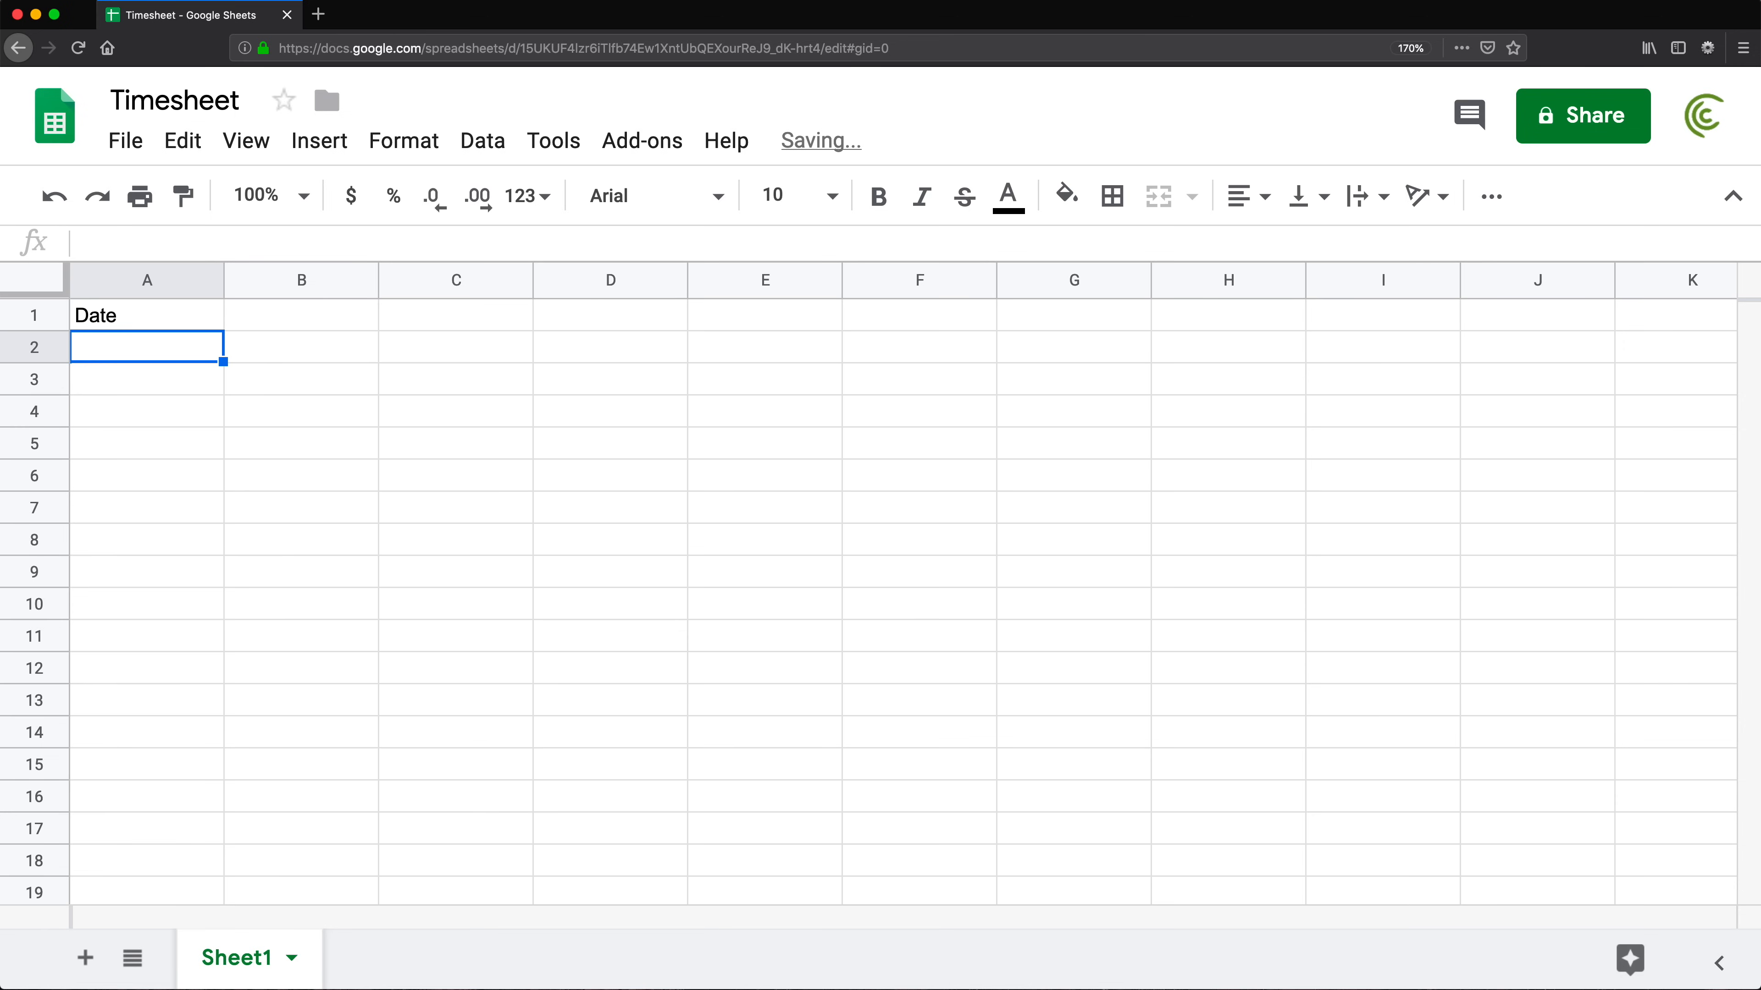
type("Name")
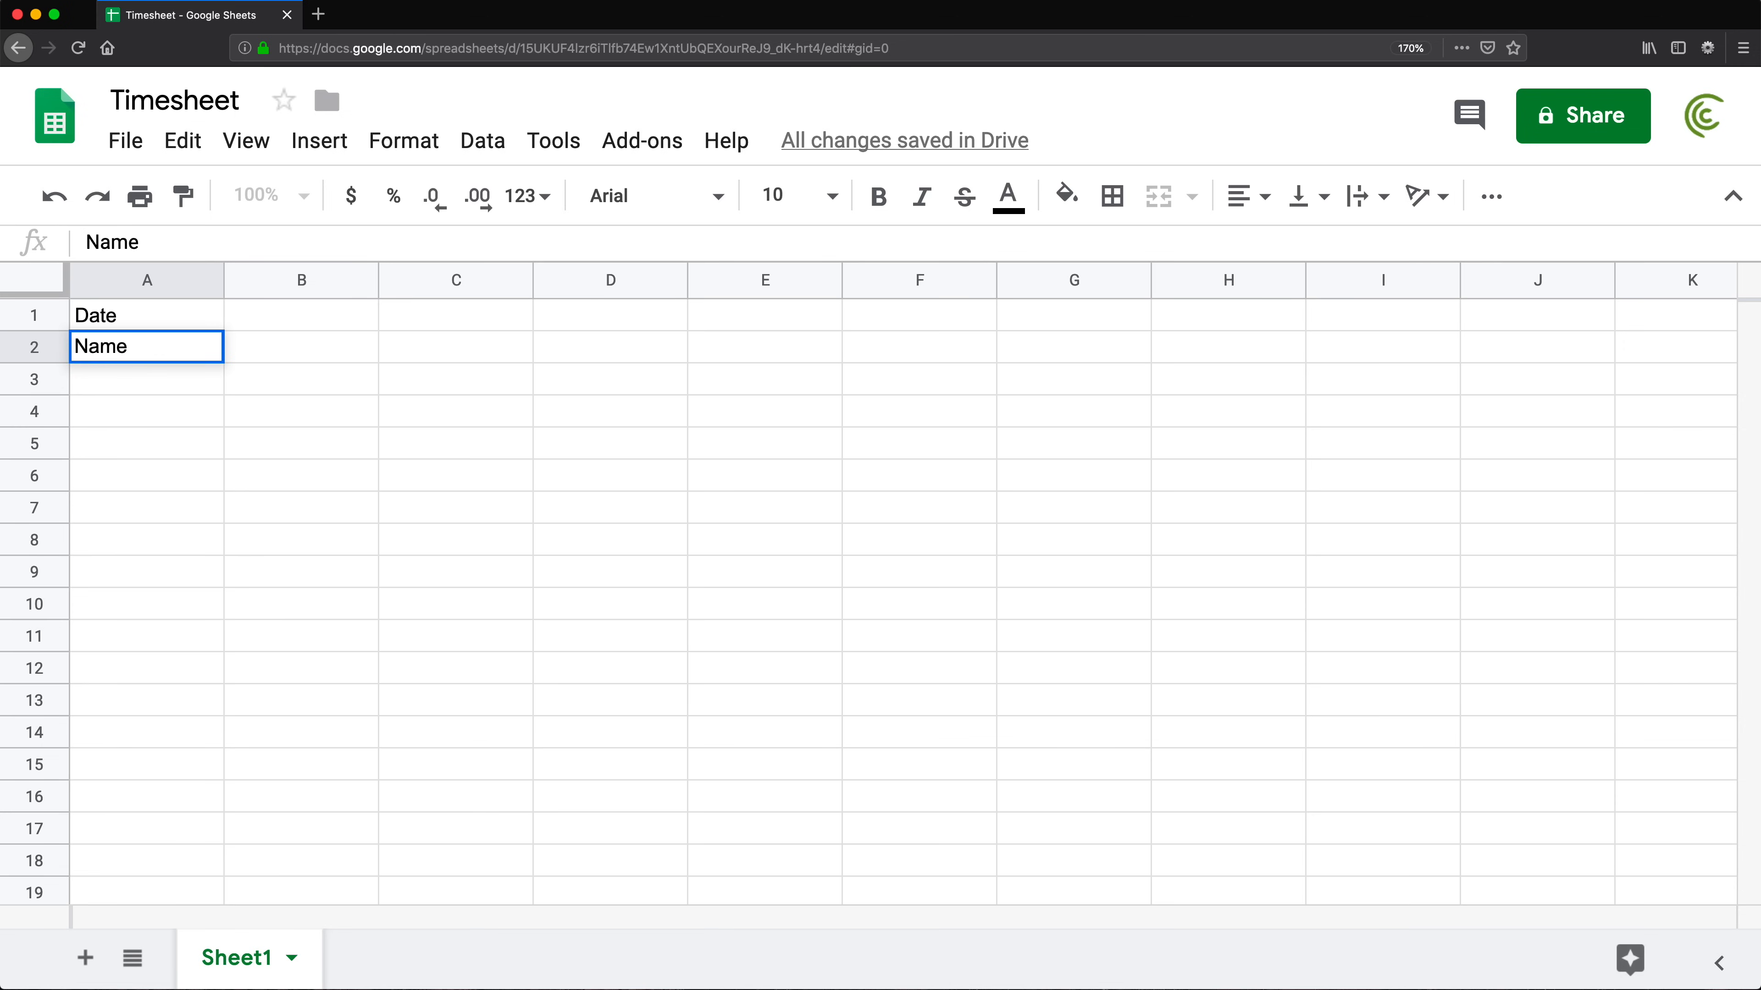
key("Return")
Enter the date 1/1/2019 in cell B1 and the person's full name in cell B2
left_click(271, 315)
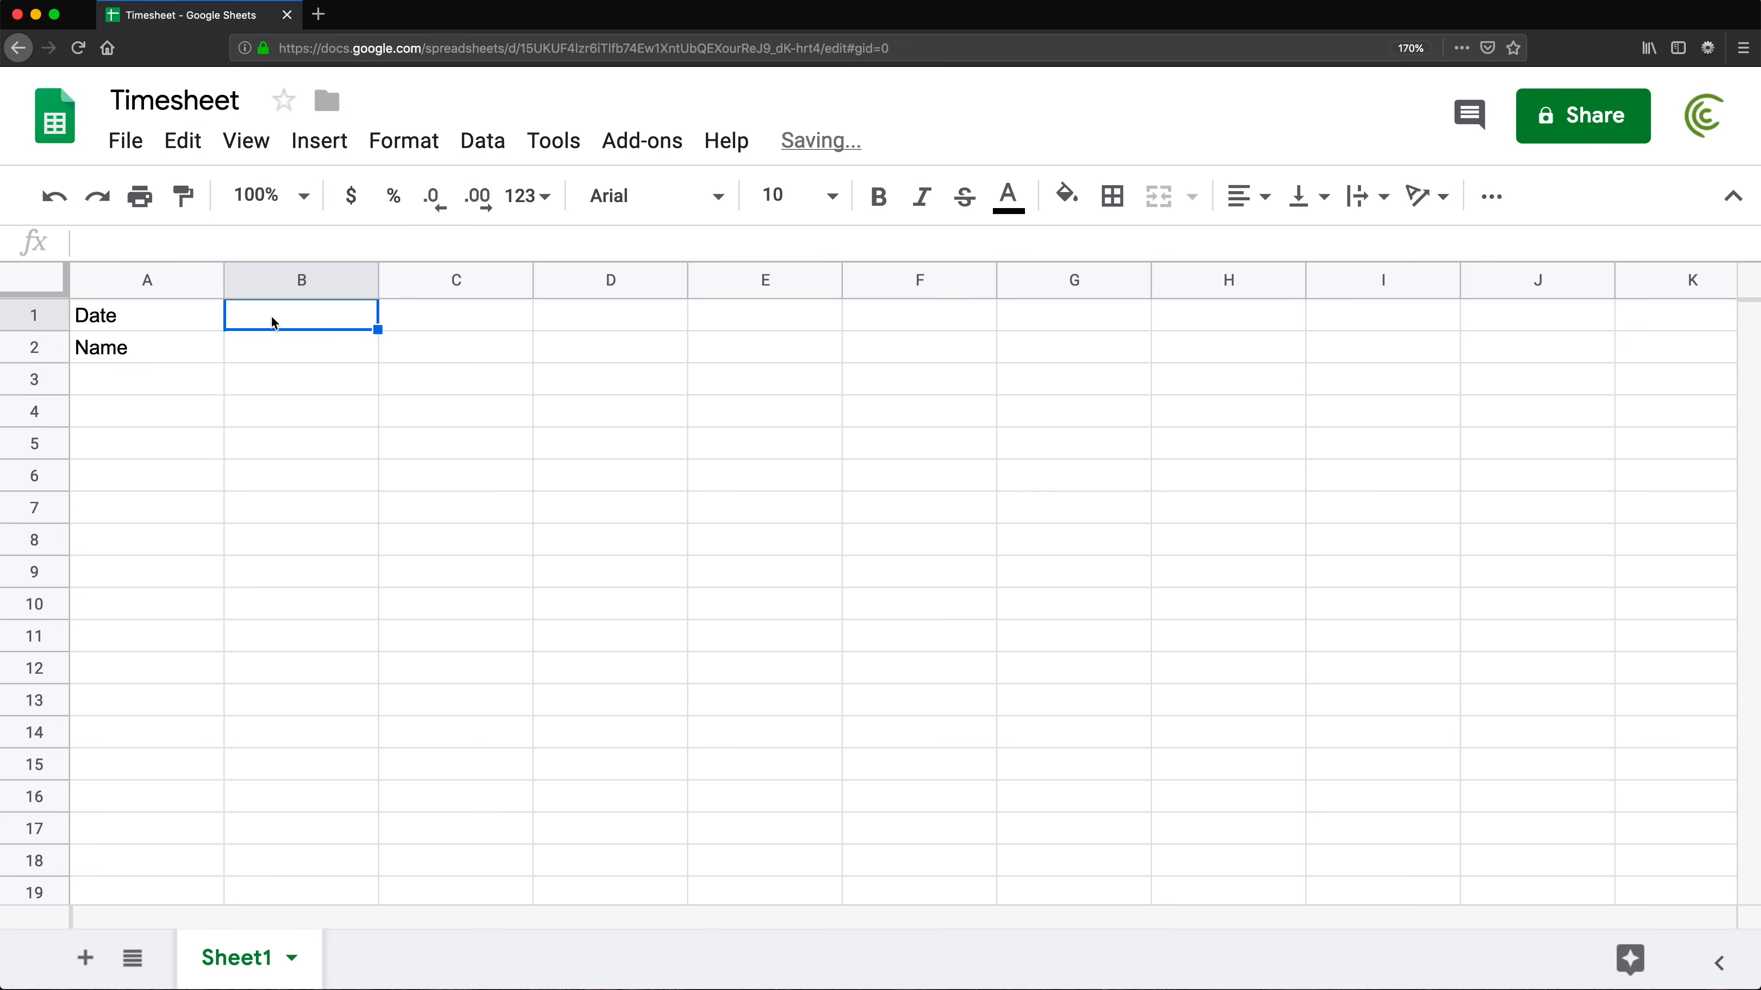
type("1/1/2019")
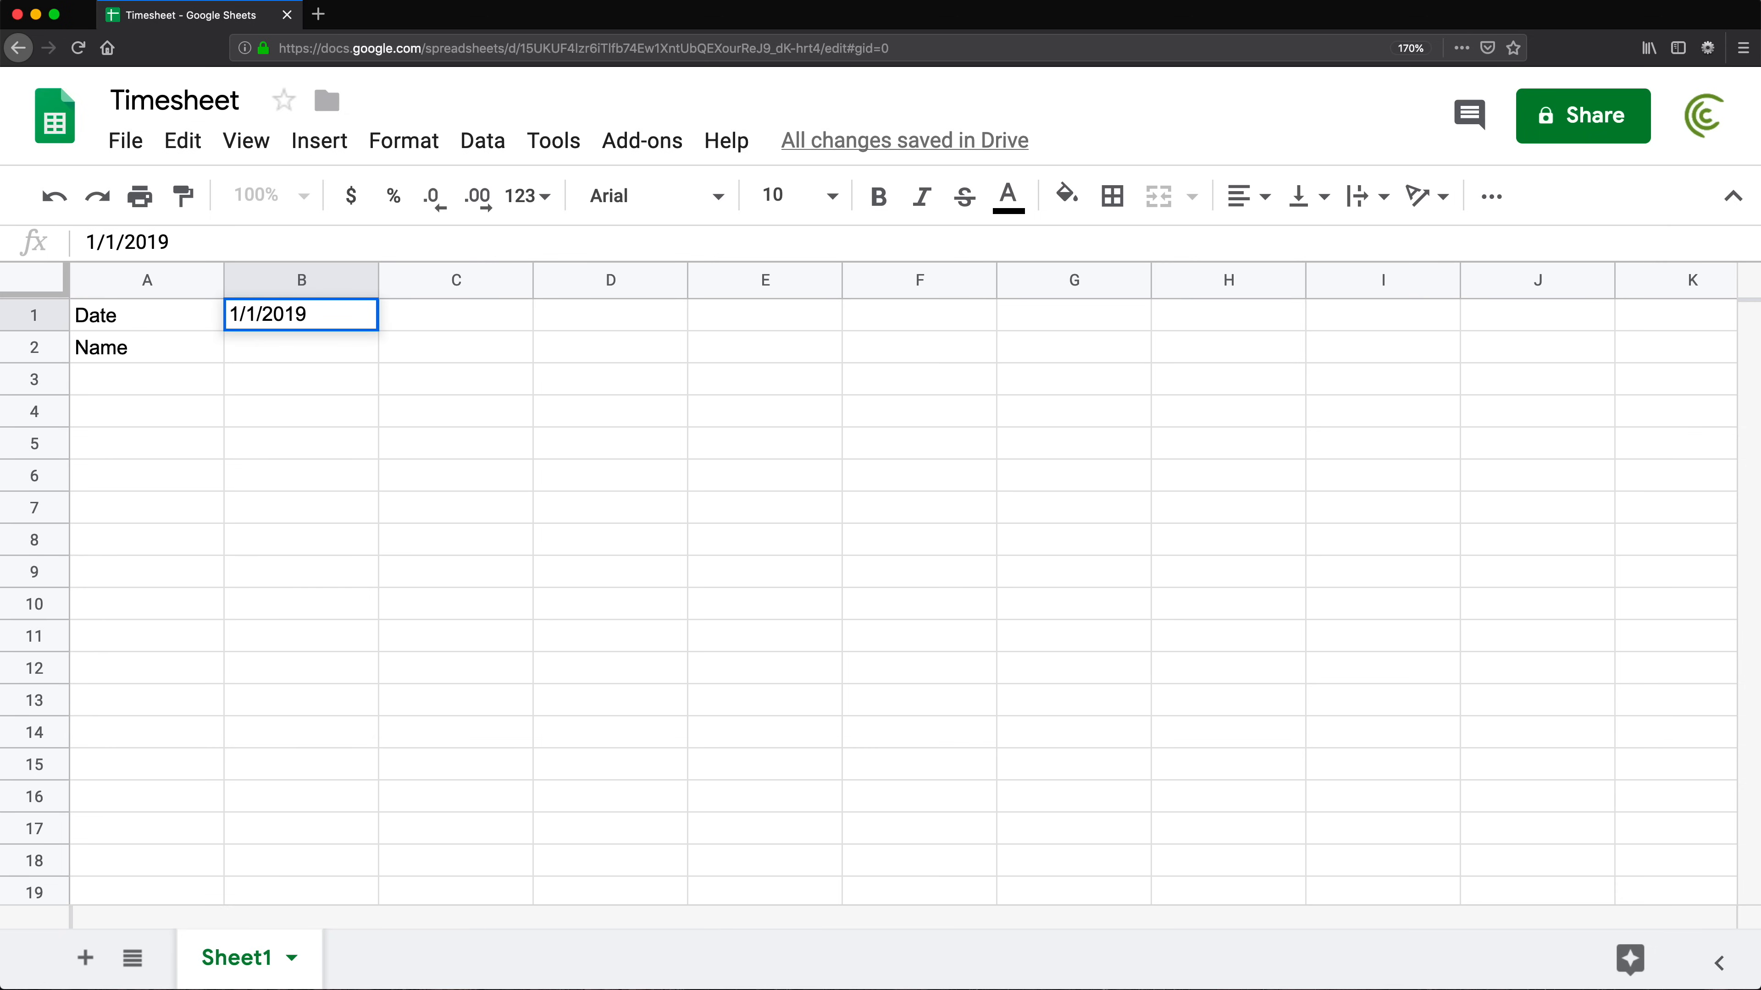
key("Return")
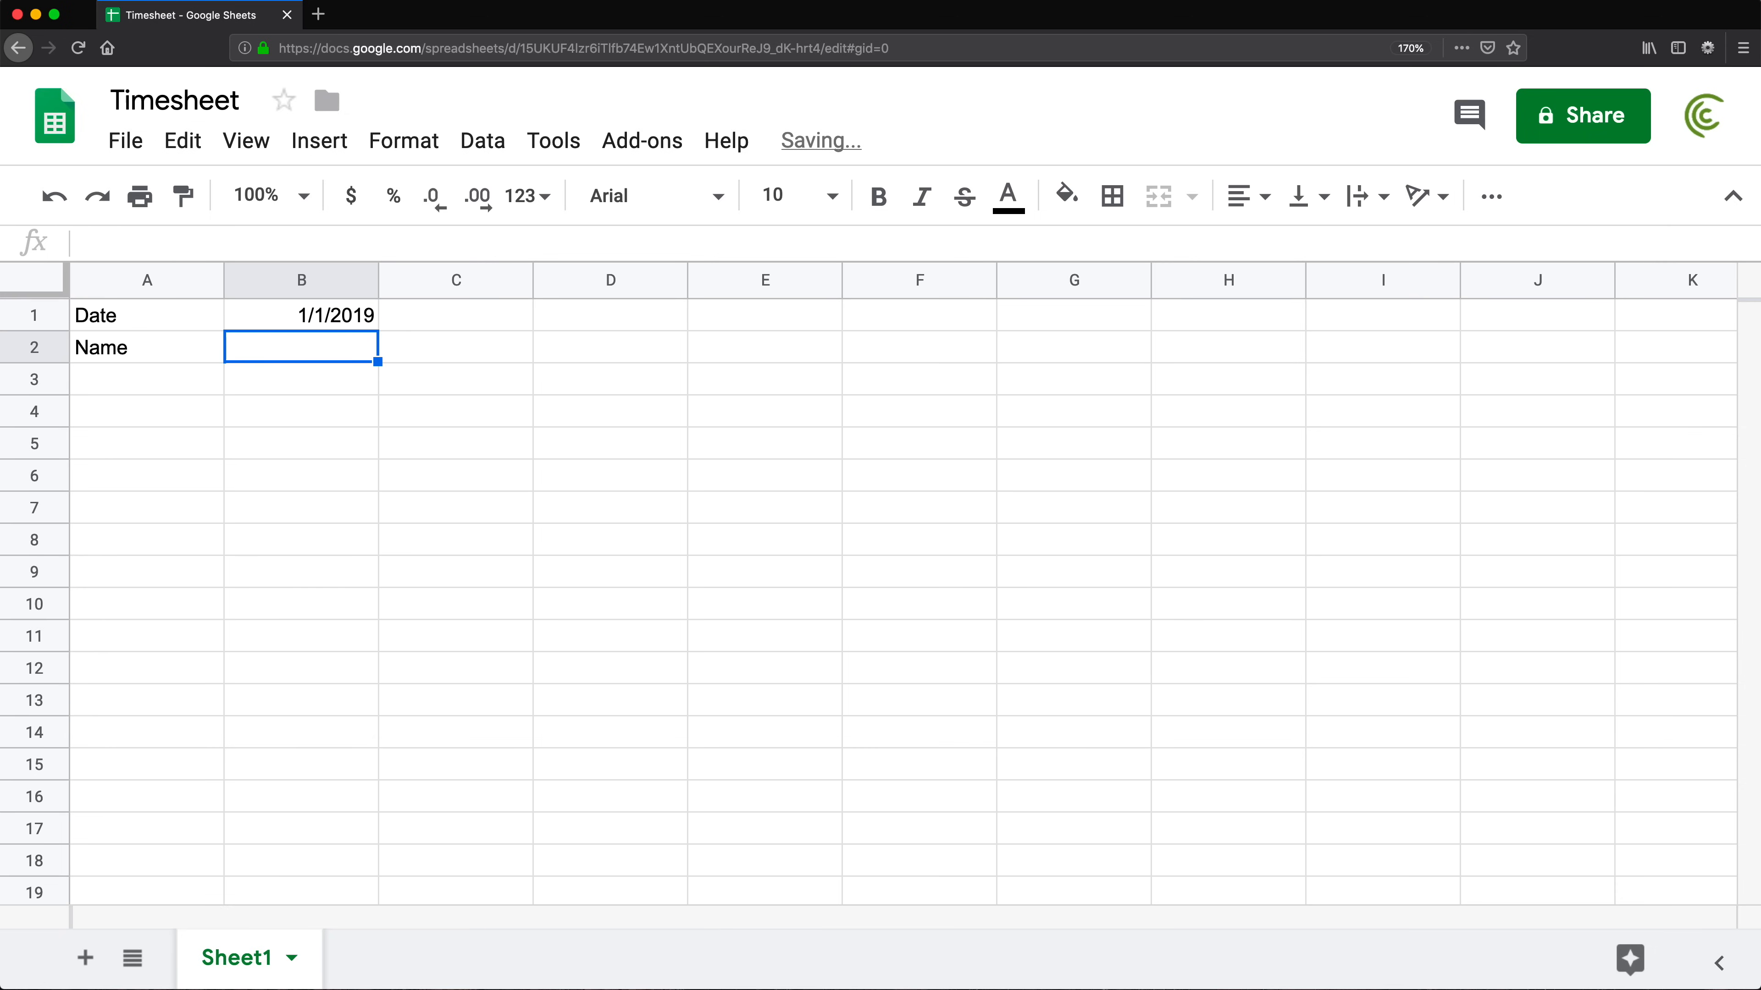
type("John Doe")
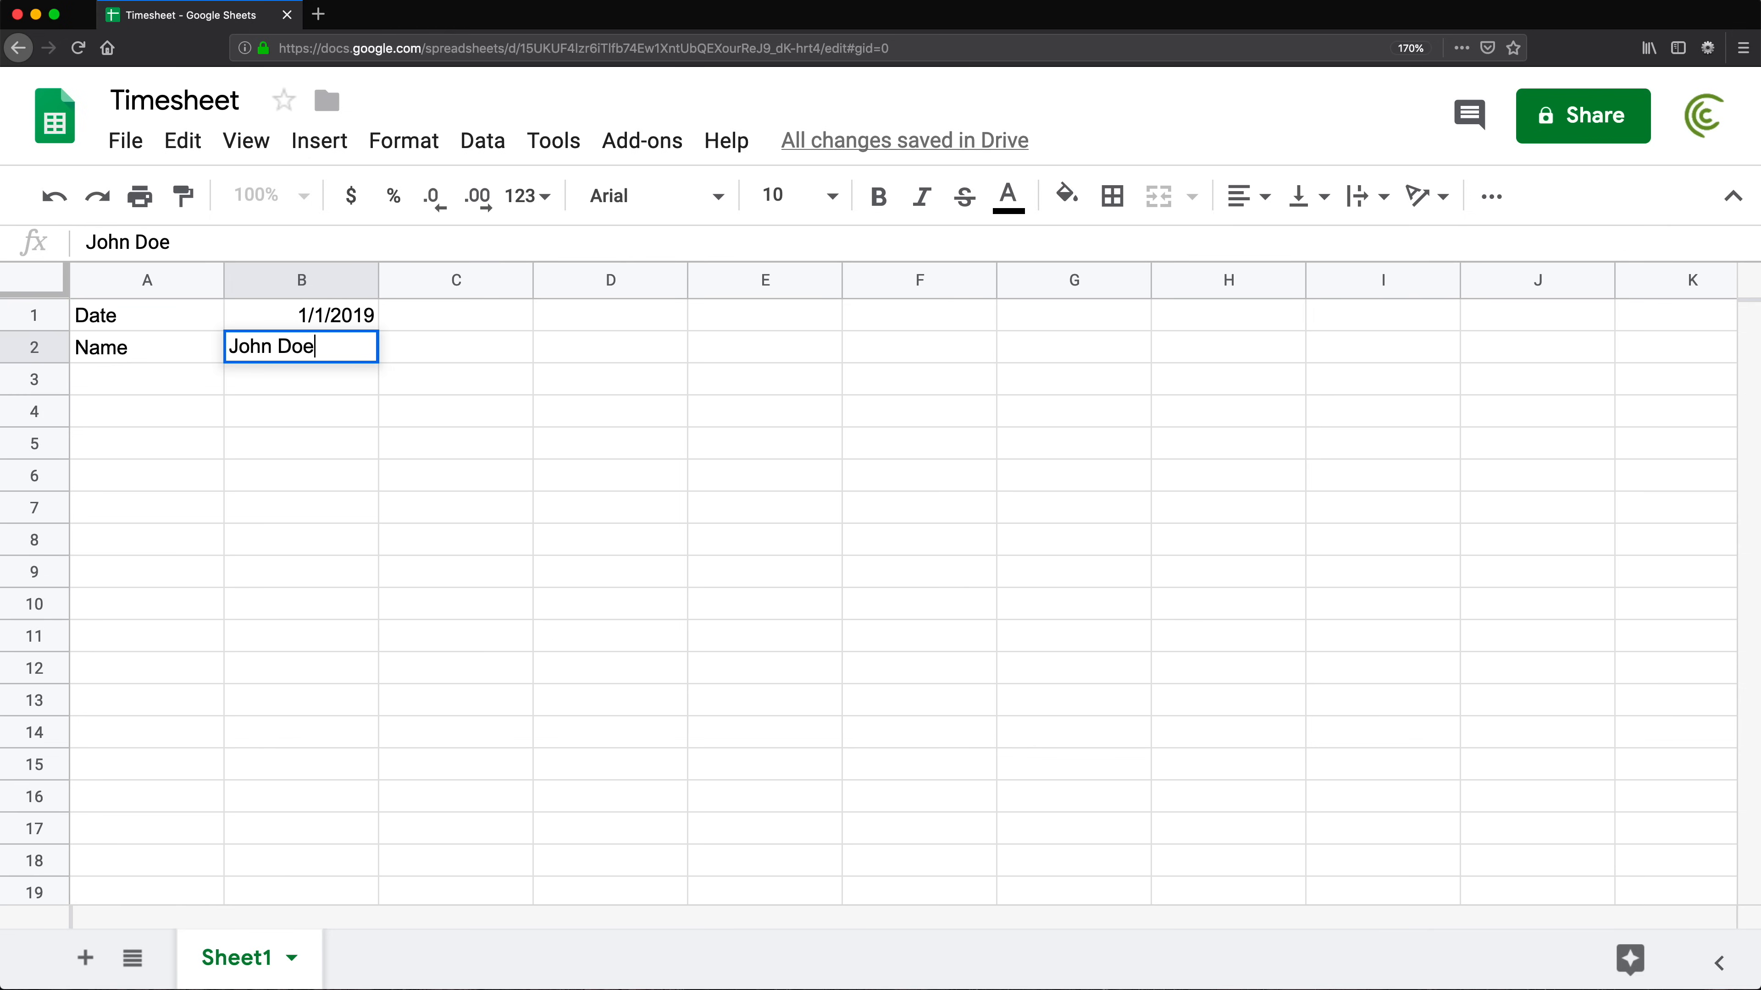
key("Return")
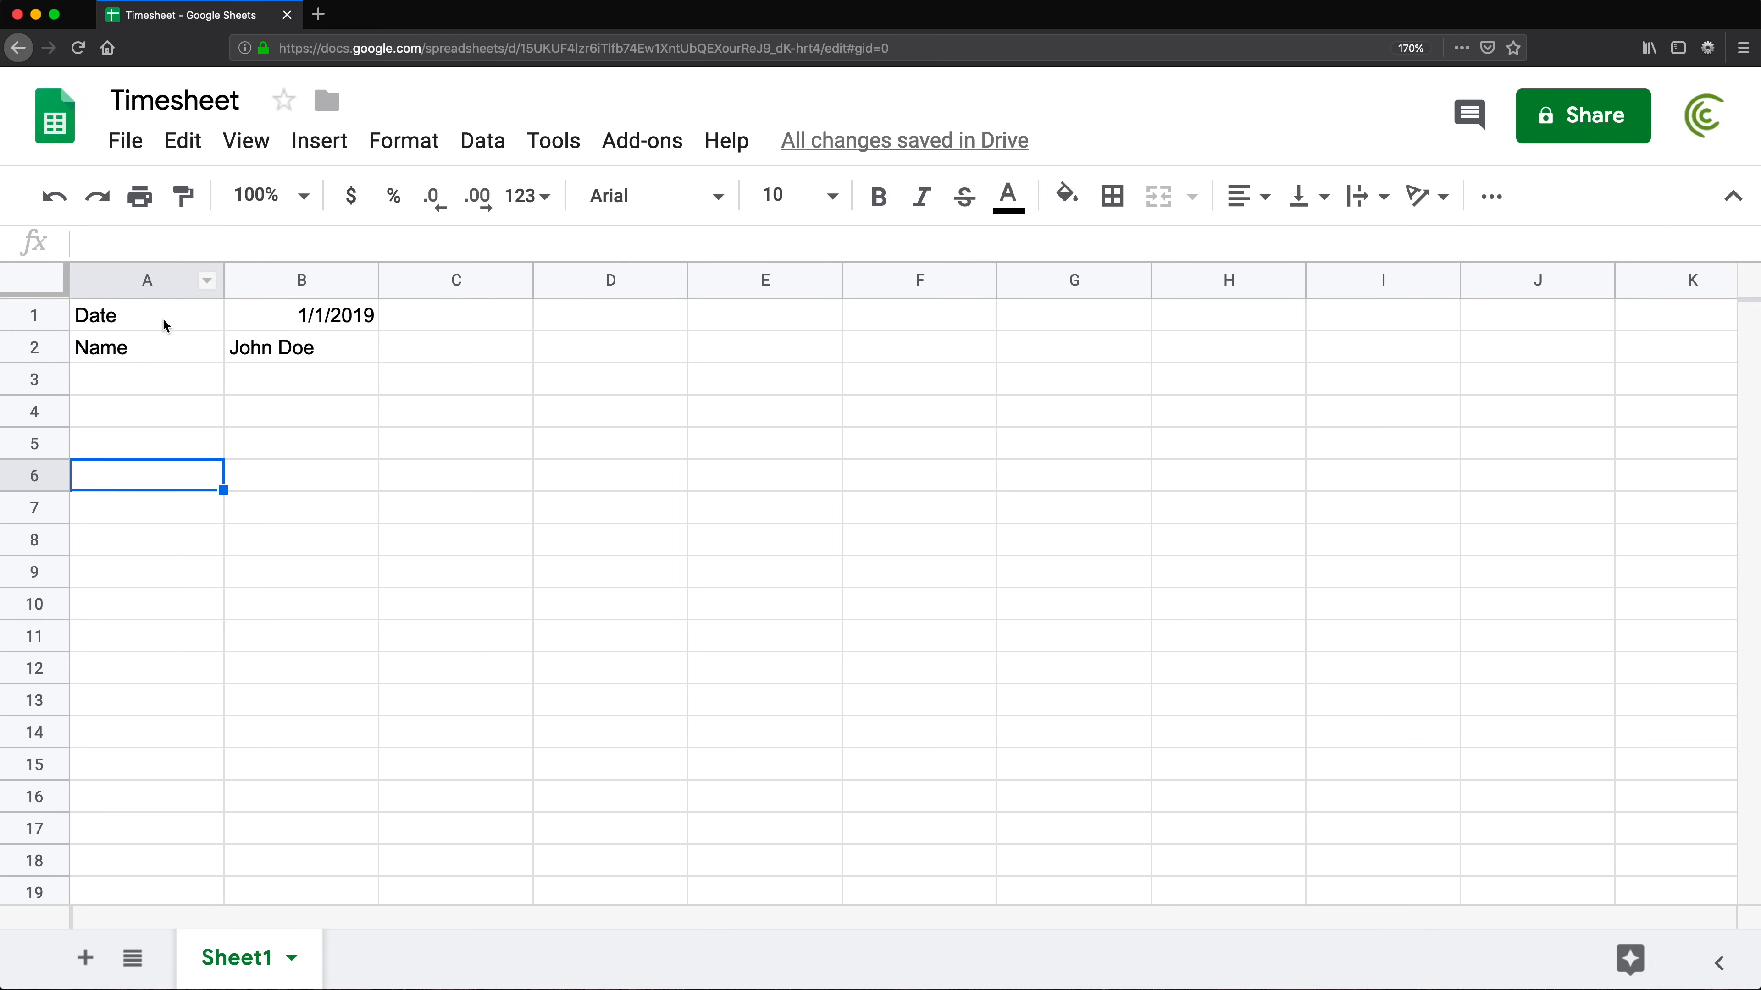
left_click_drag(165, 318, 277, 380)
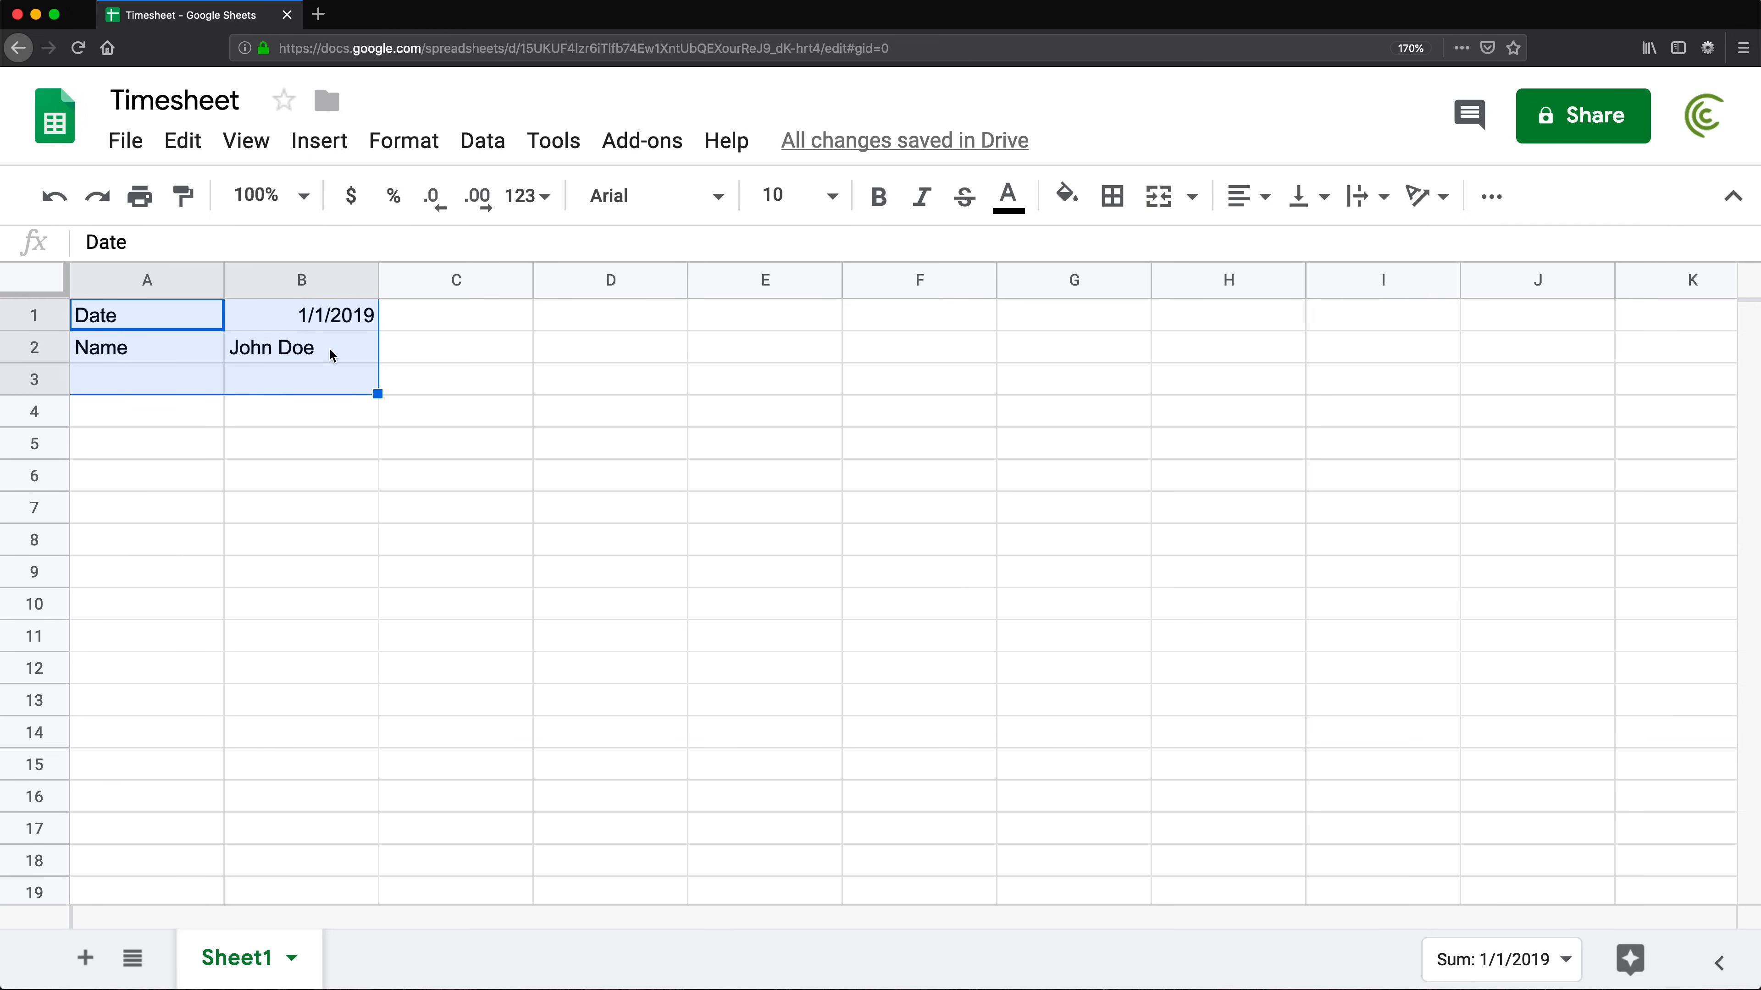
Enter the column headers Day in cell A6 and Time-In in cell B6
left_click(196, 469)
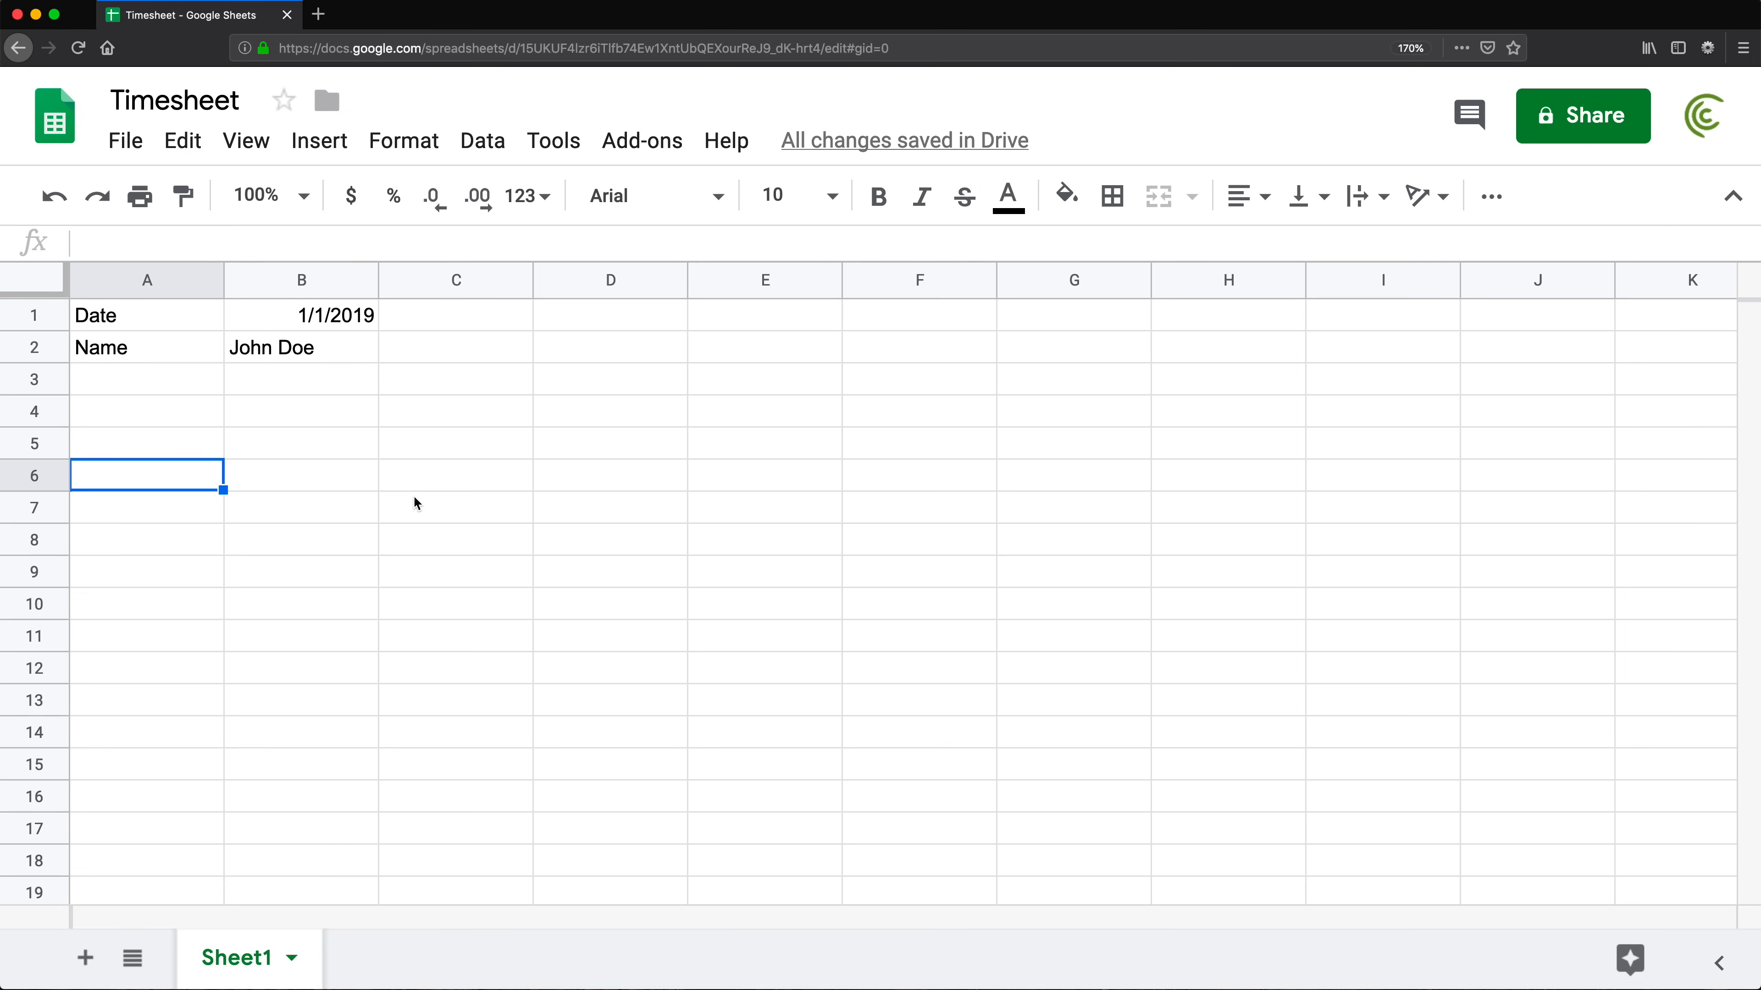
type("Day")
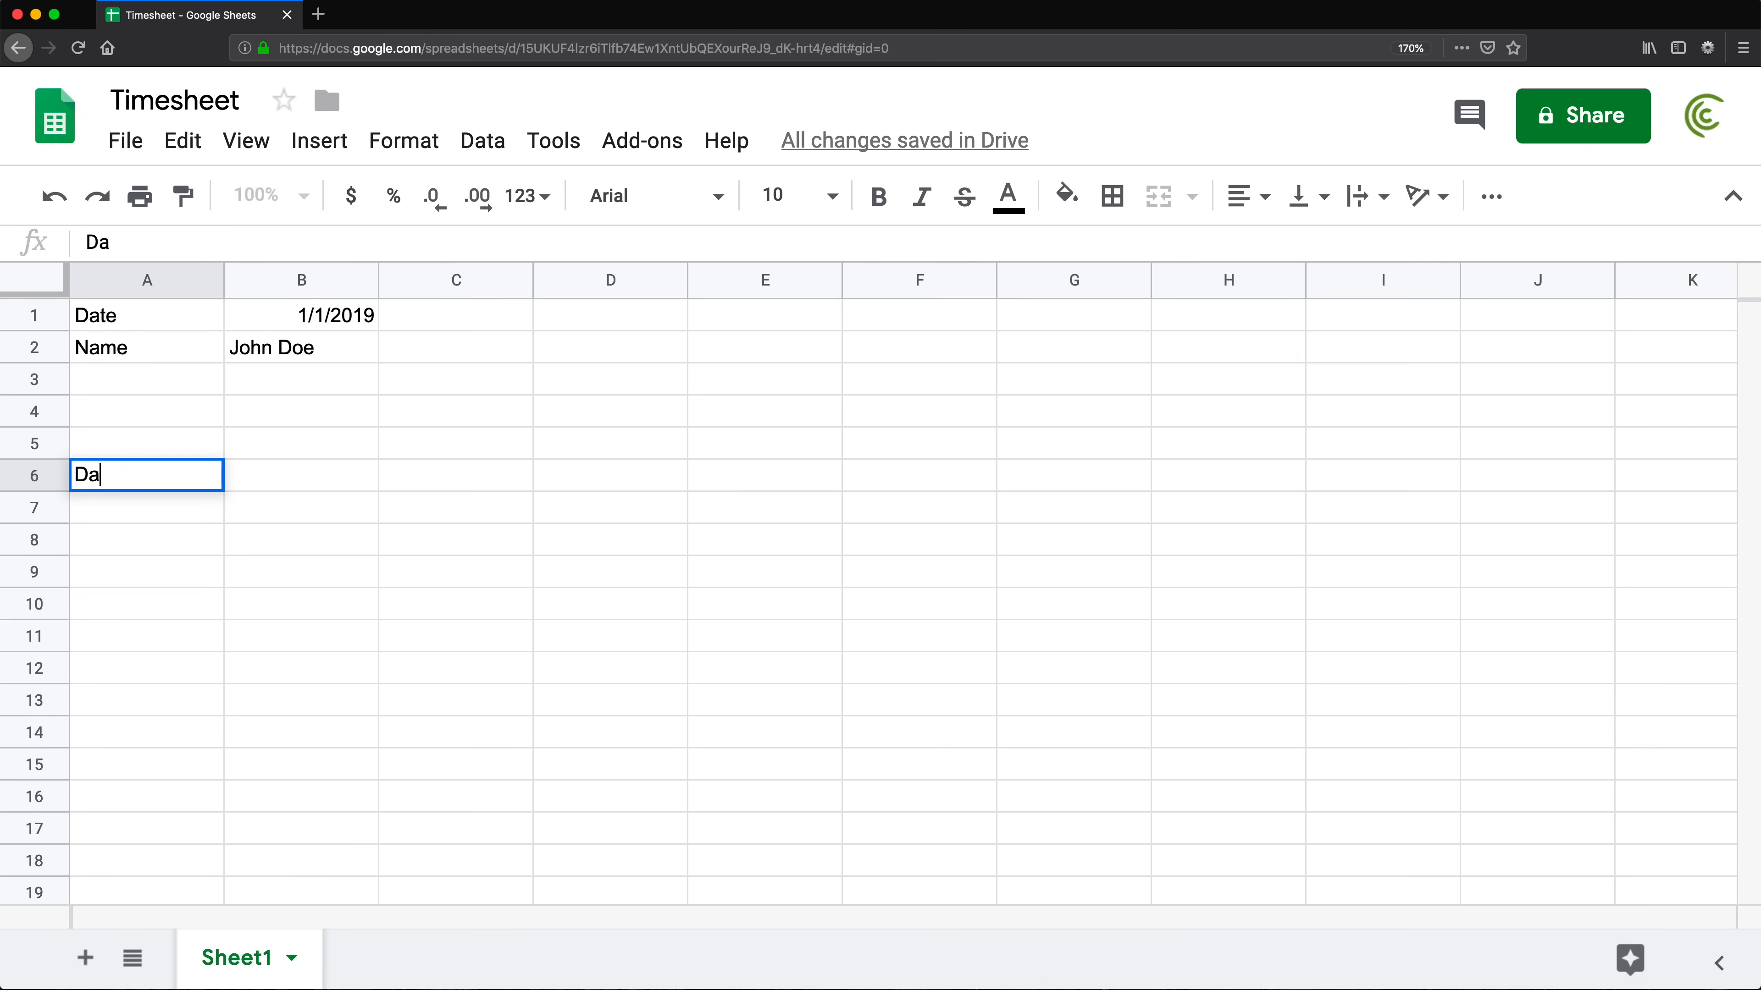
key("Return")
key("Up")
key("Right")
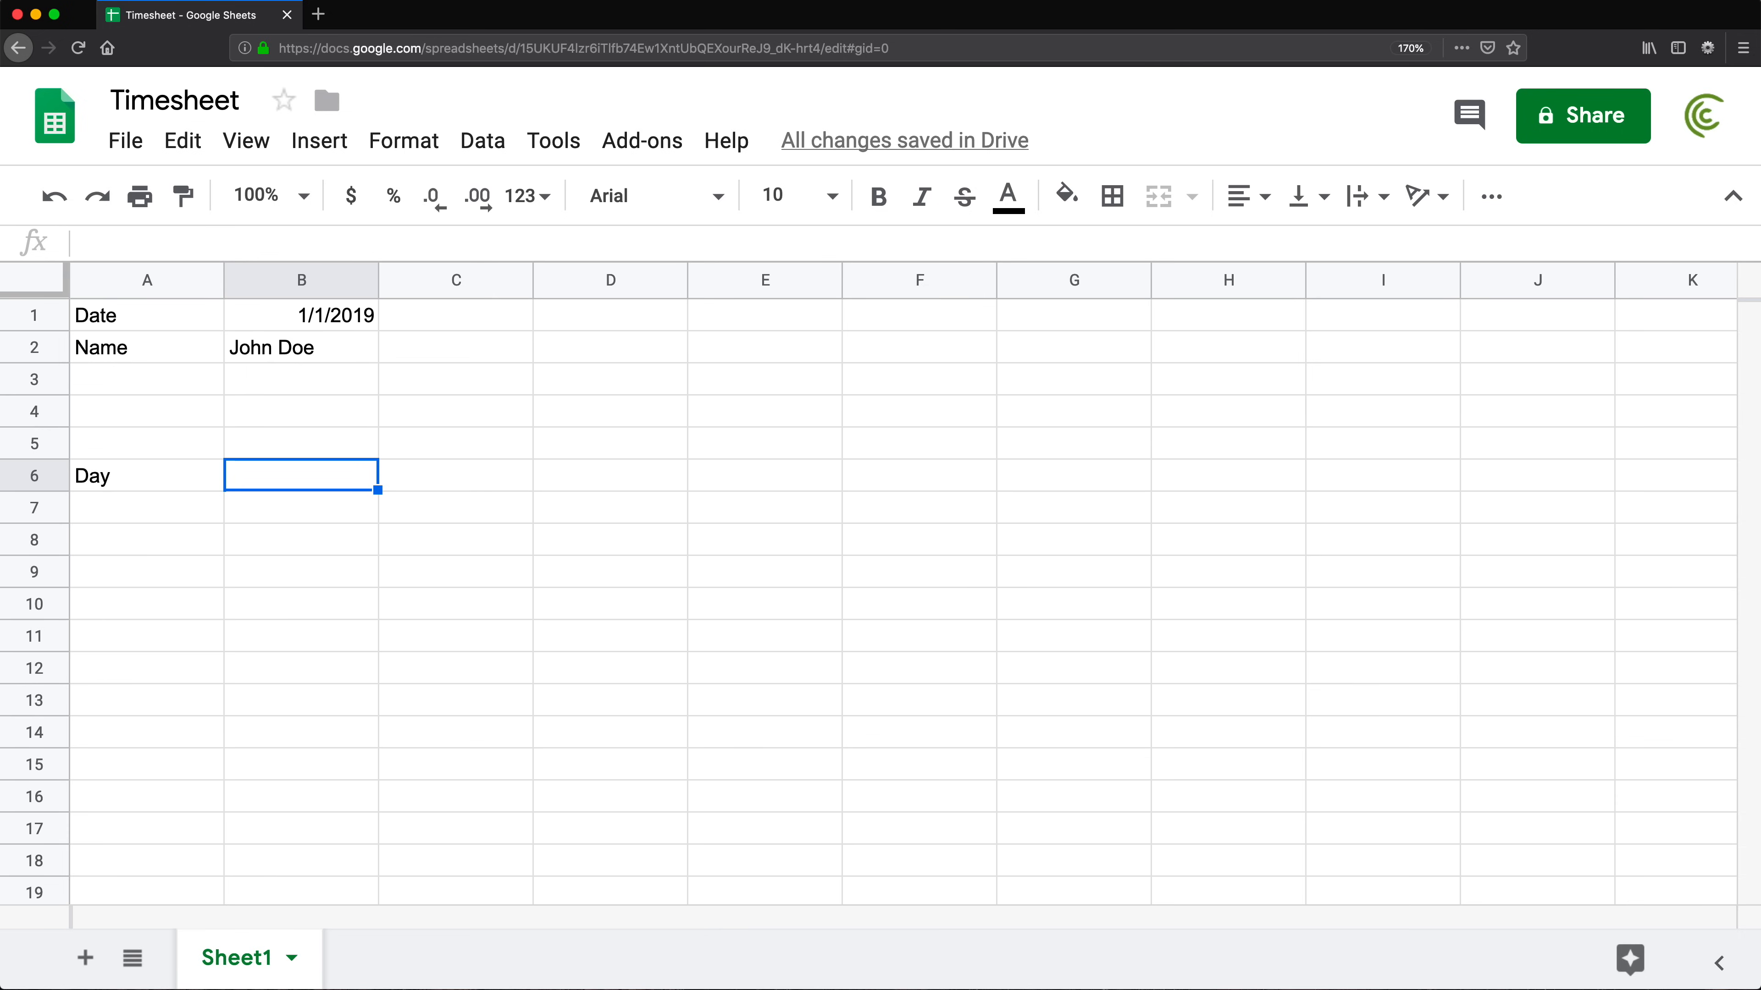
type("Ti")
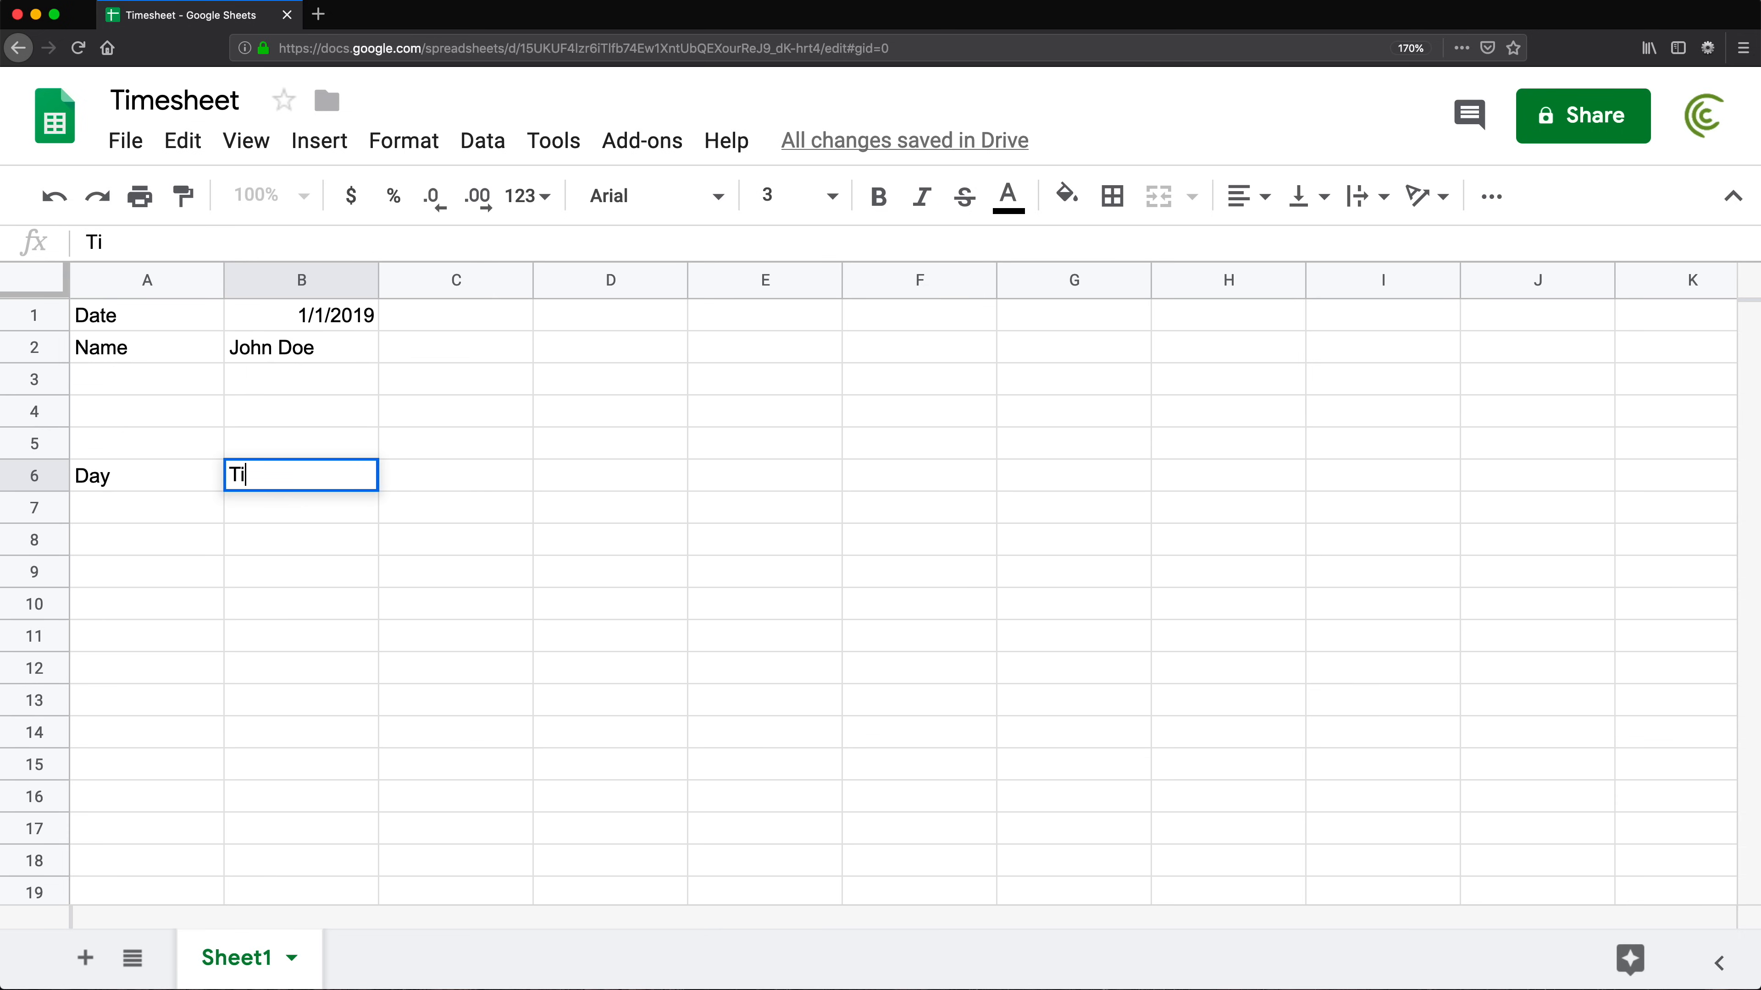
type("me-IN")
key("BackSpace")
type("n")
key("Tab")
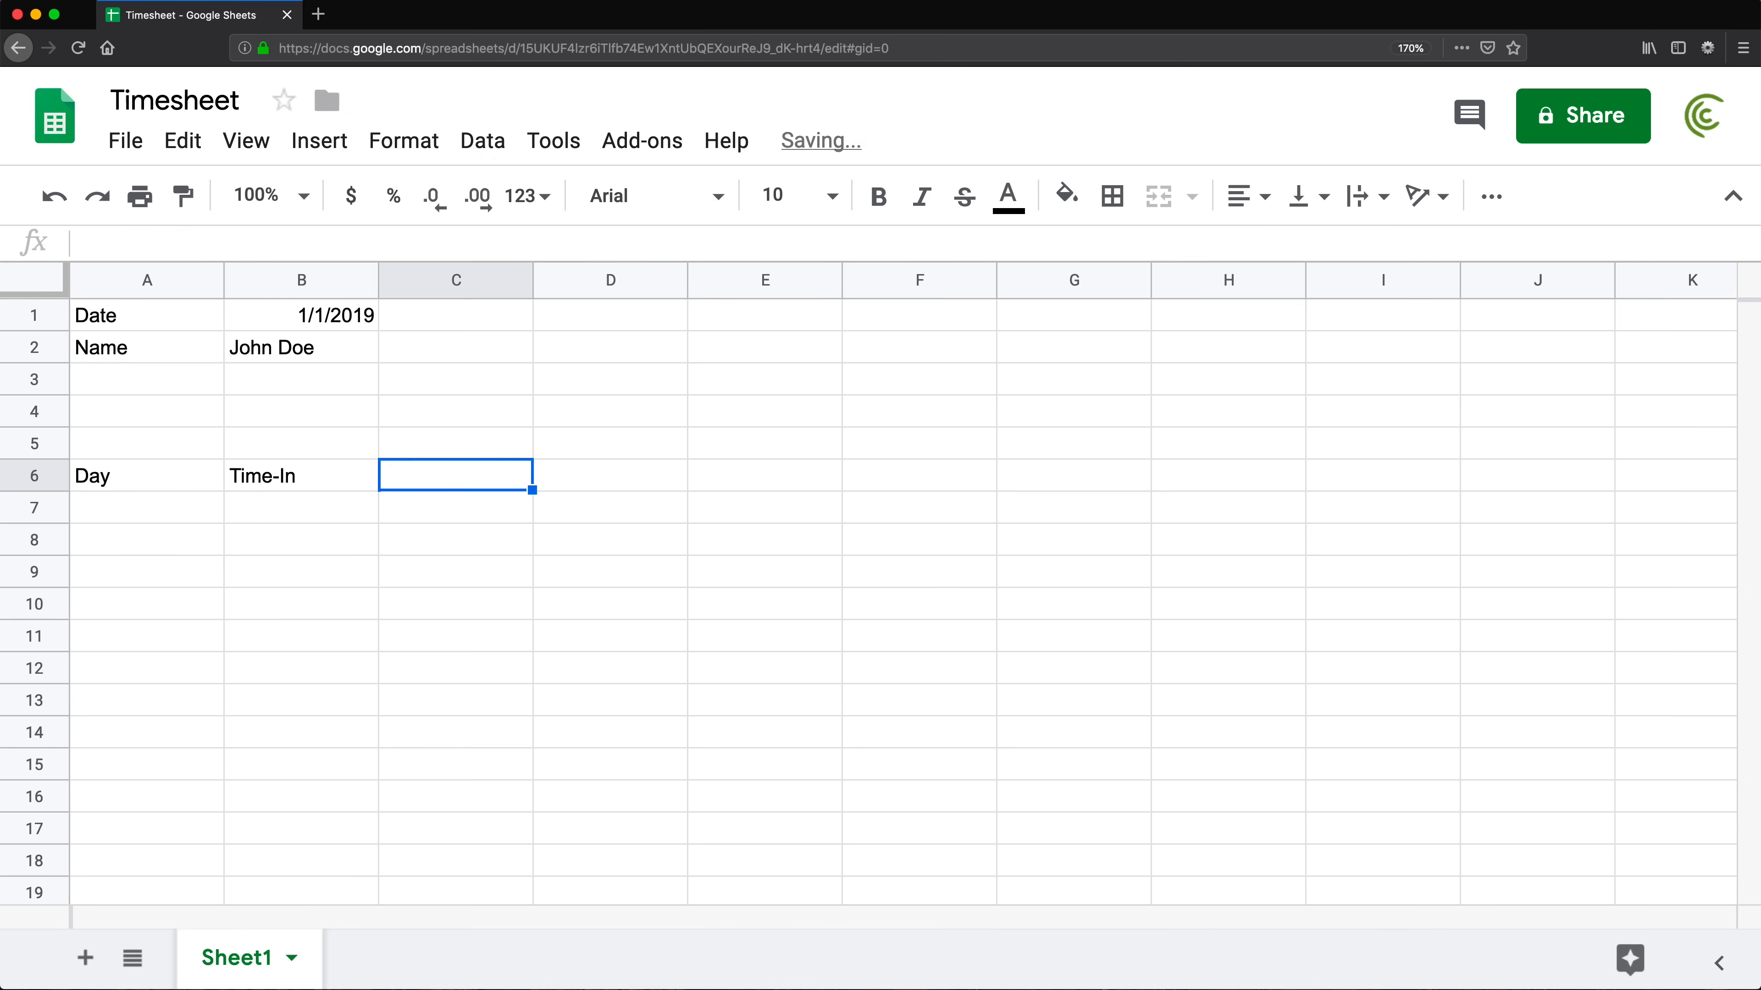
Add the column headers Time-Out in cell C6 and Hours in cell D6
type("Time-")
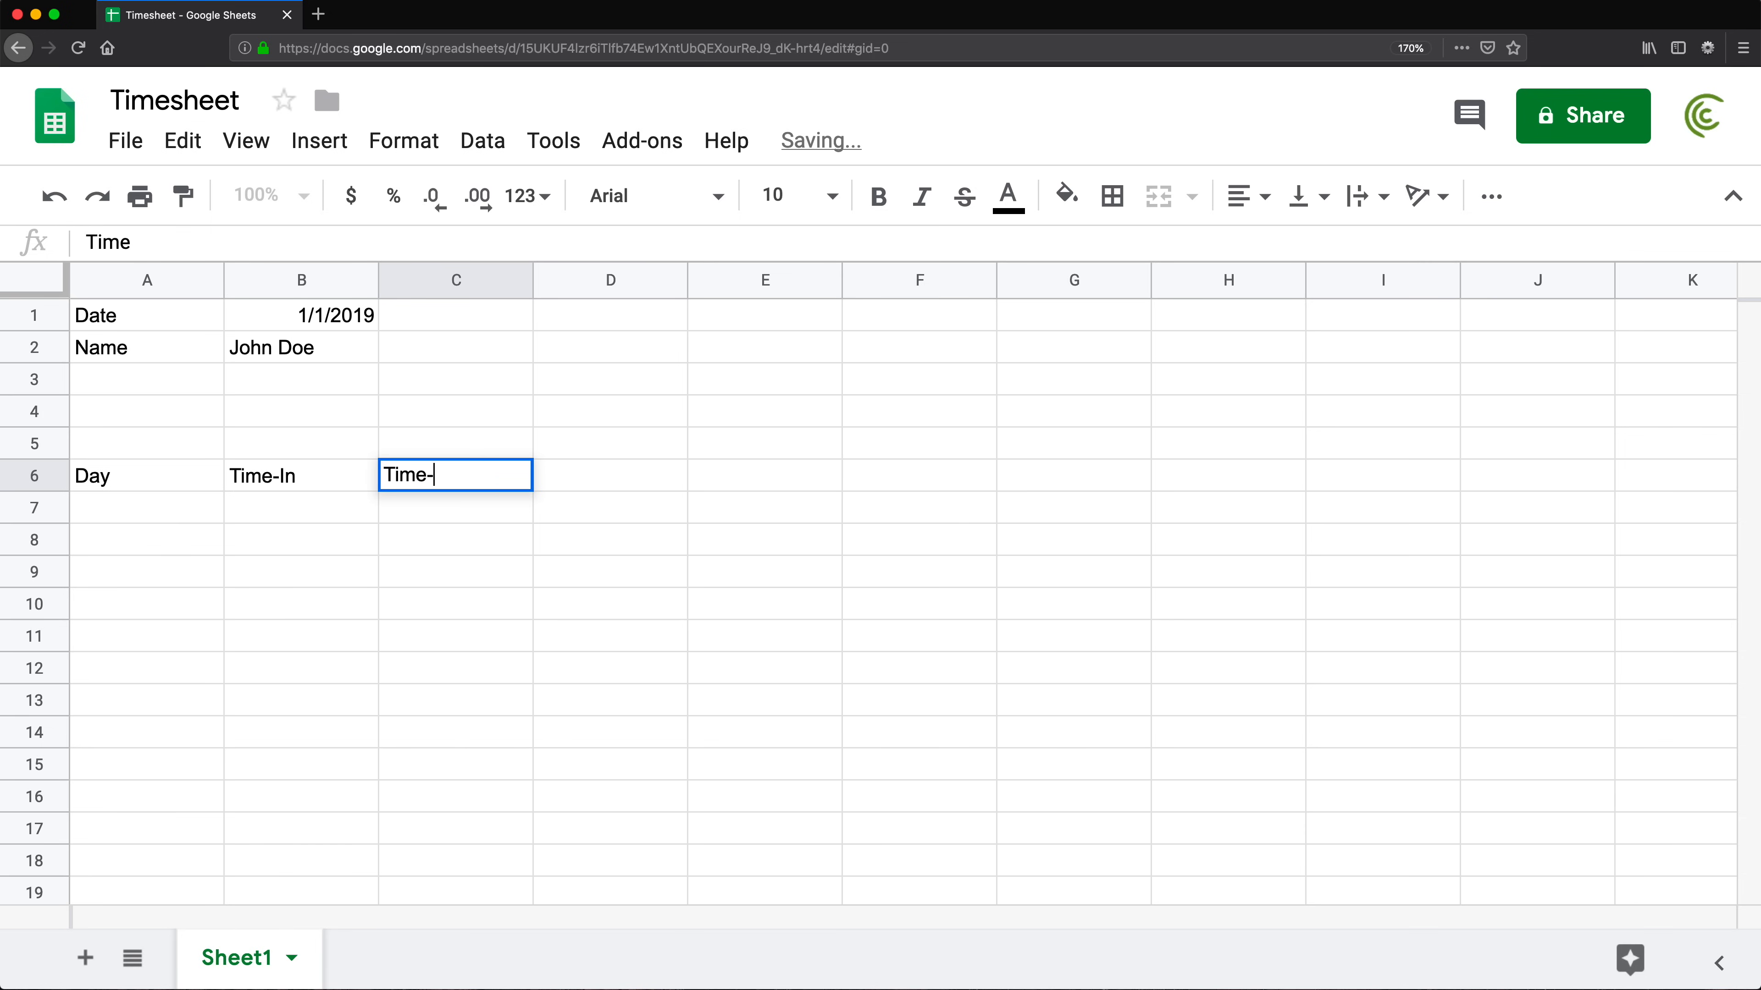
type("Out")
key("Tab")
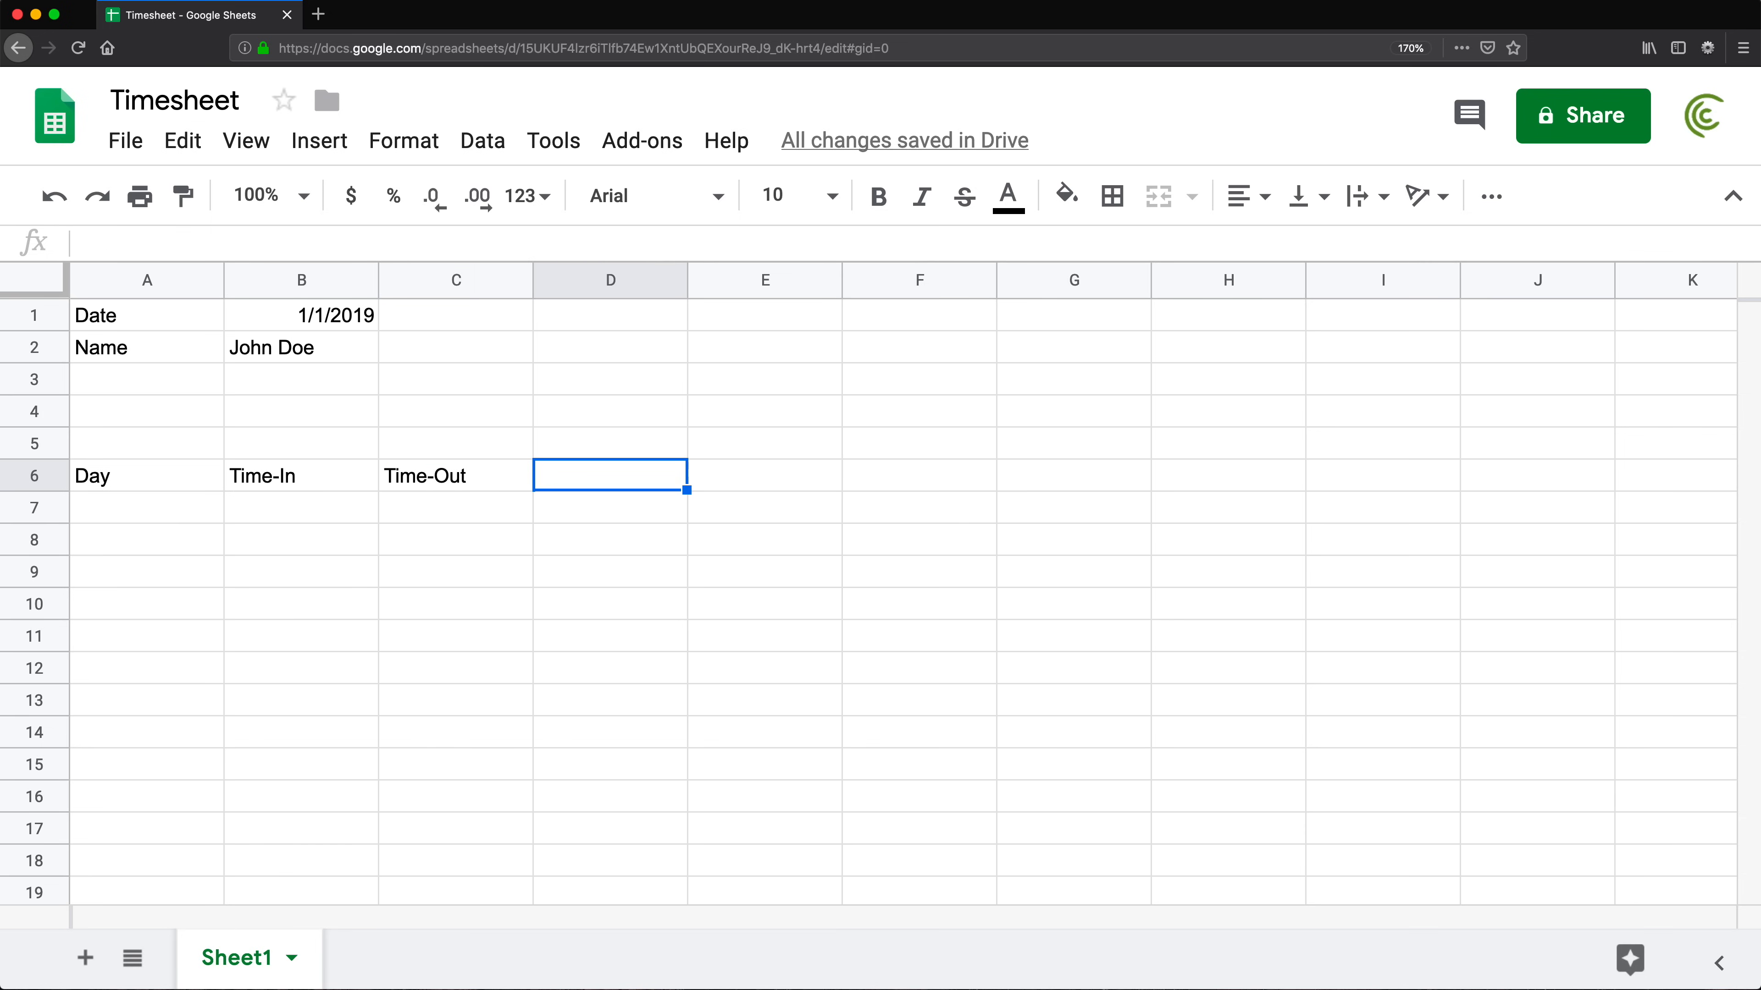
type("Hours")
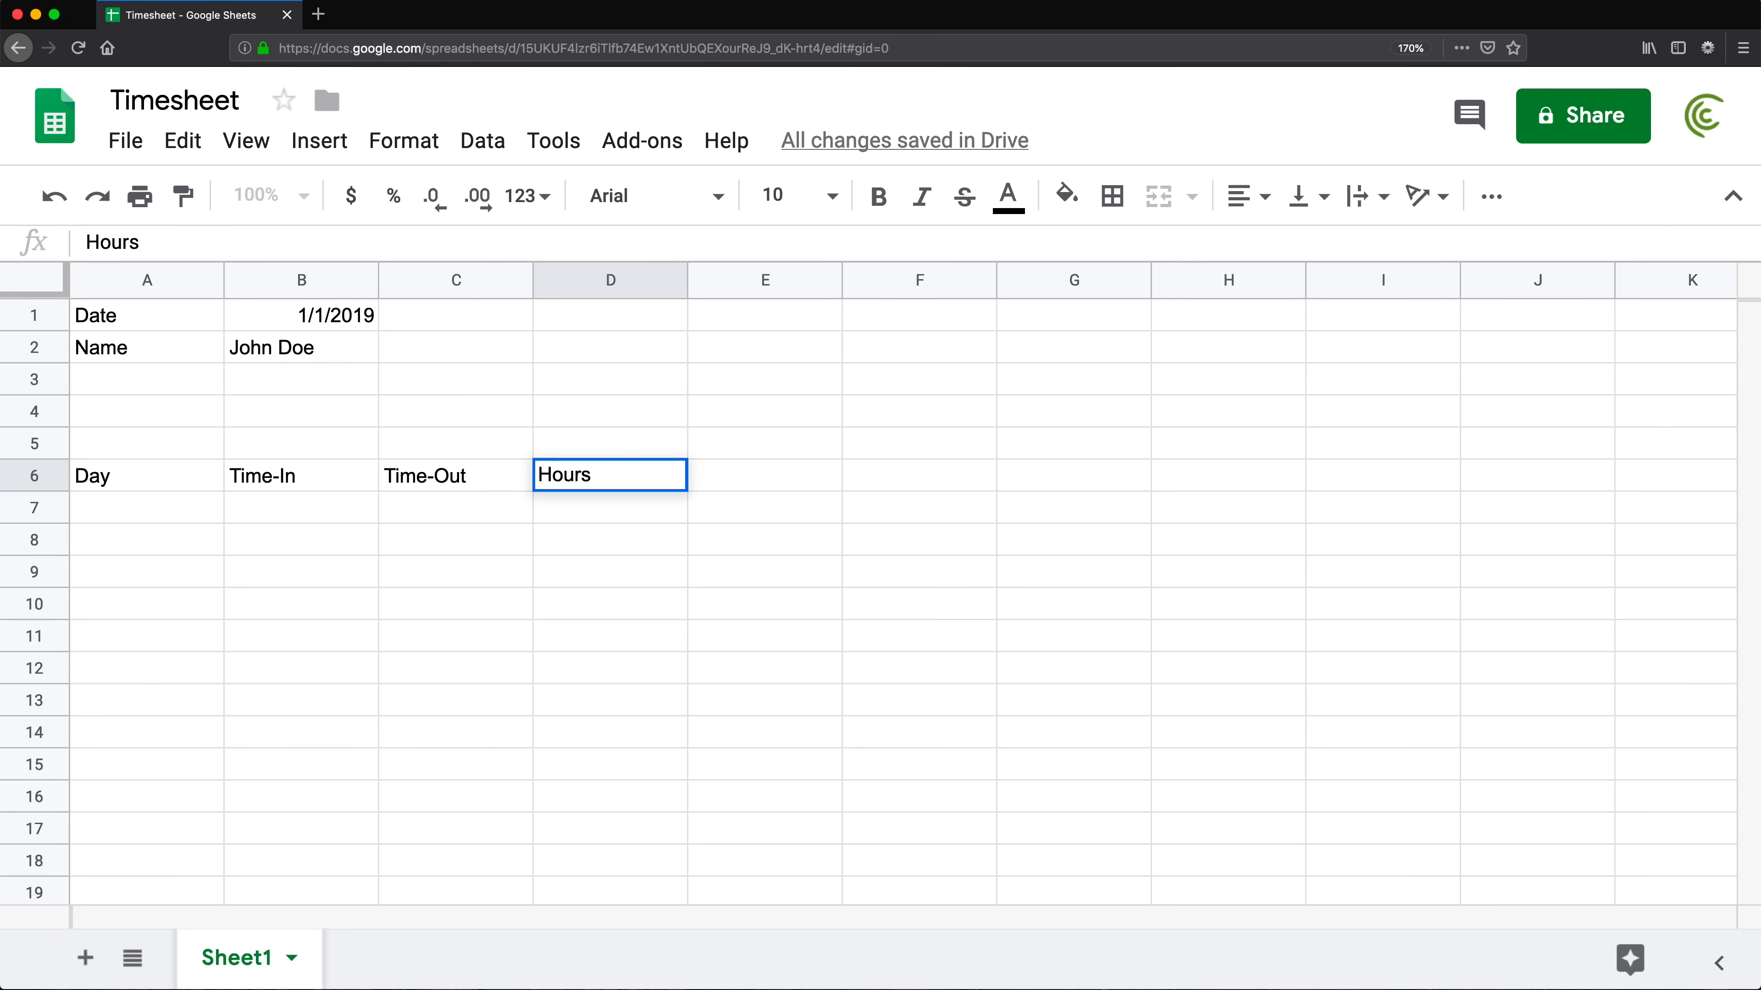
key("Return")
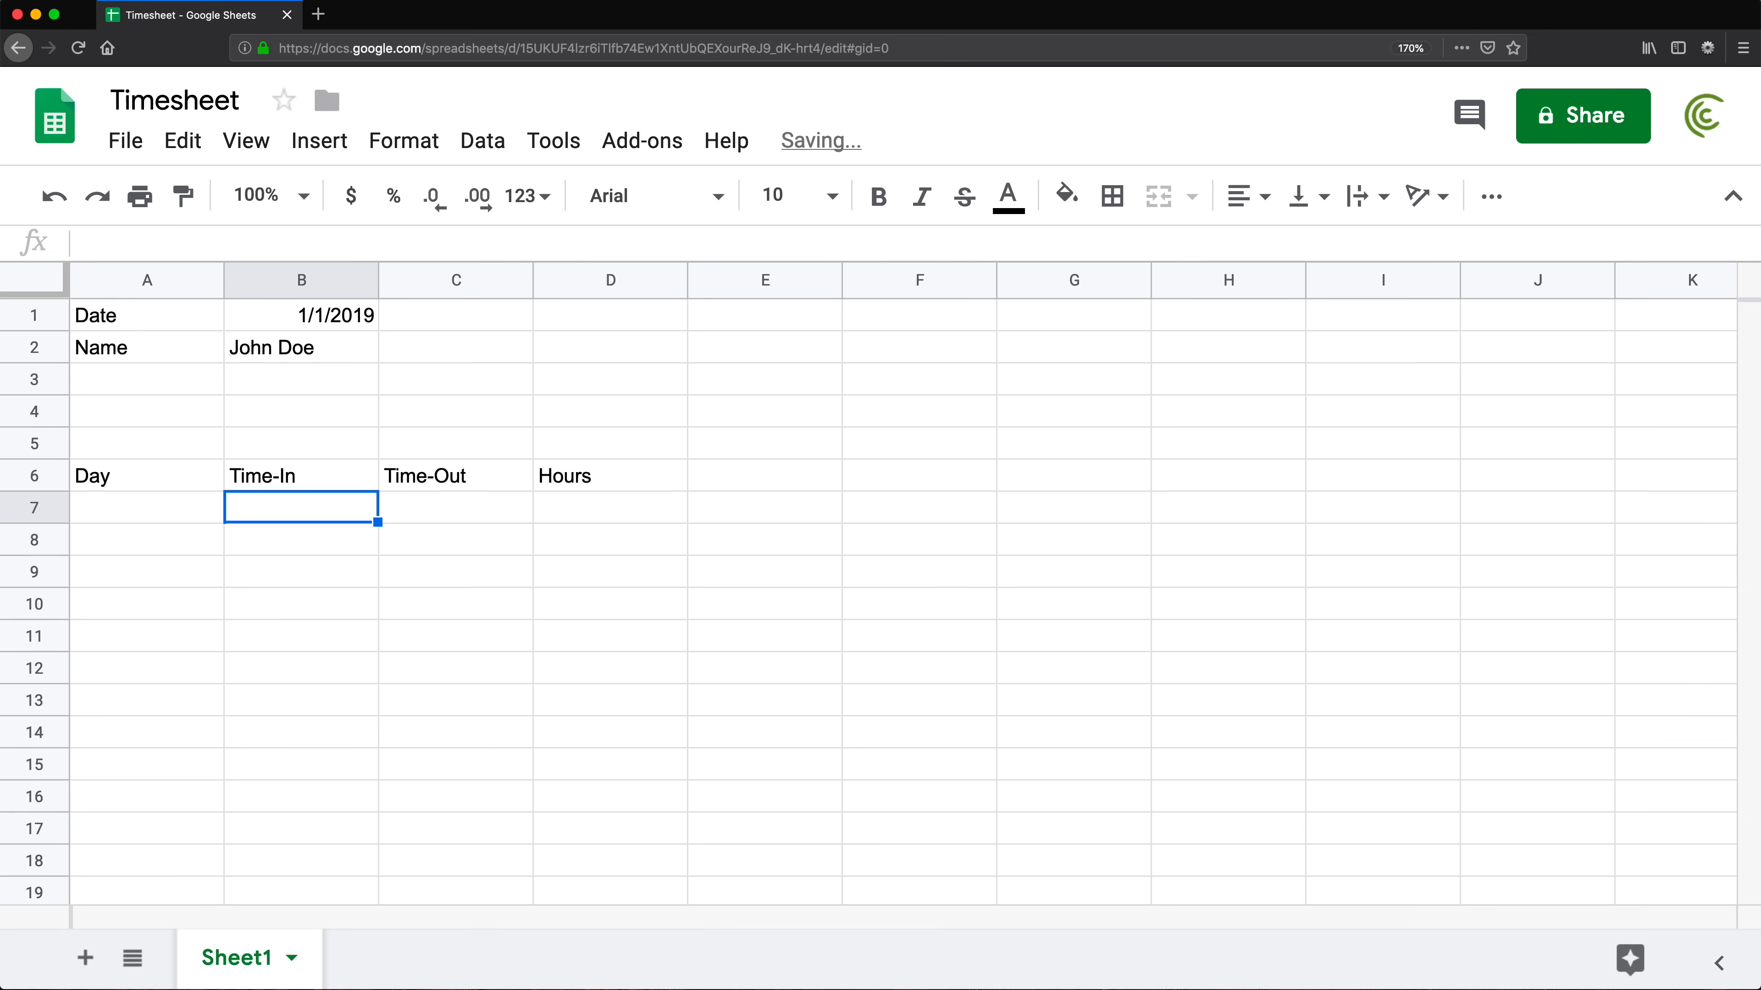
Enter Monday in cell A7 and autofill the weekdays down through Sunday in cell A13
key("Left")
type("Mon")
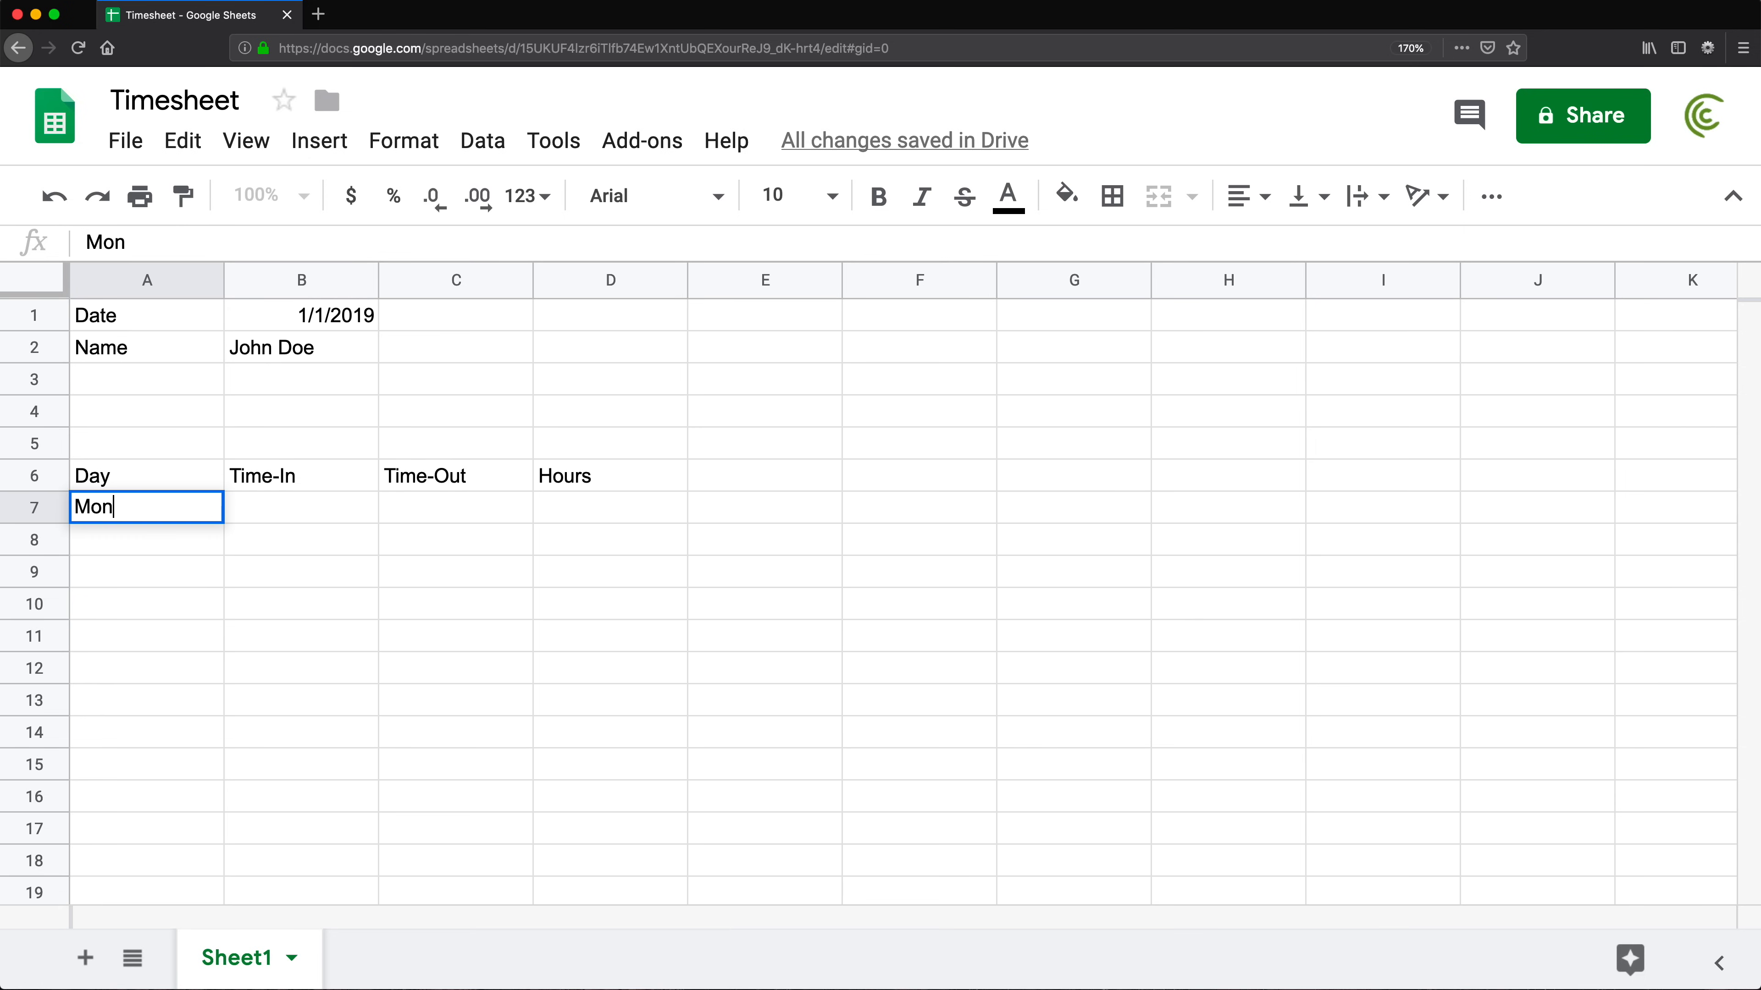
type("day")
key("Return")
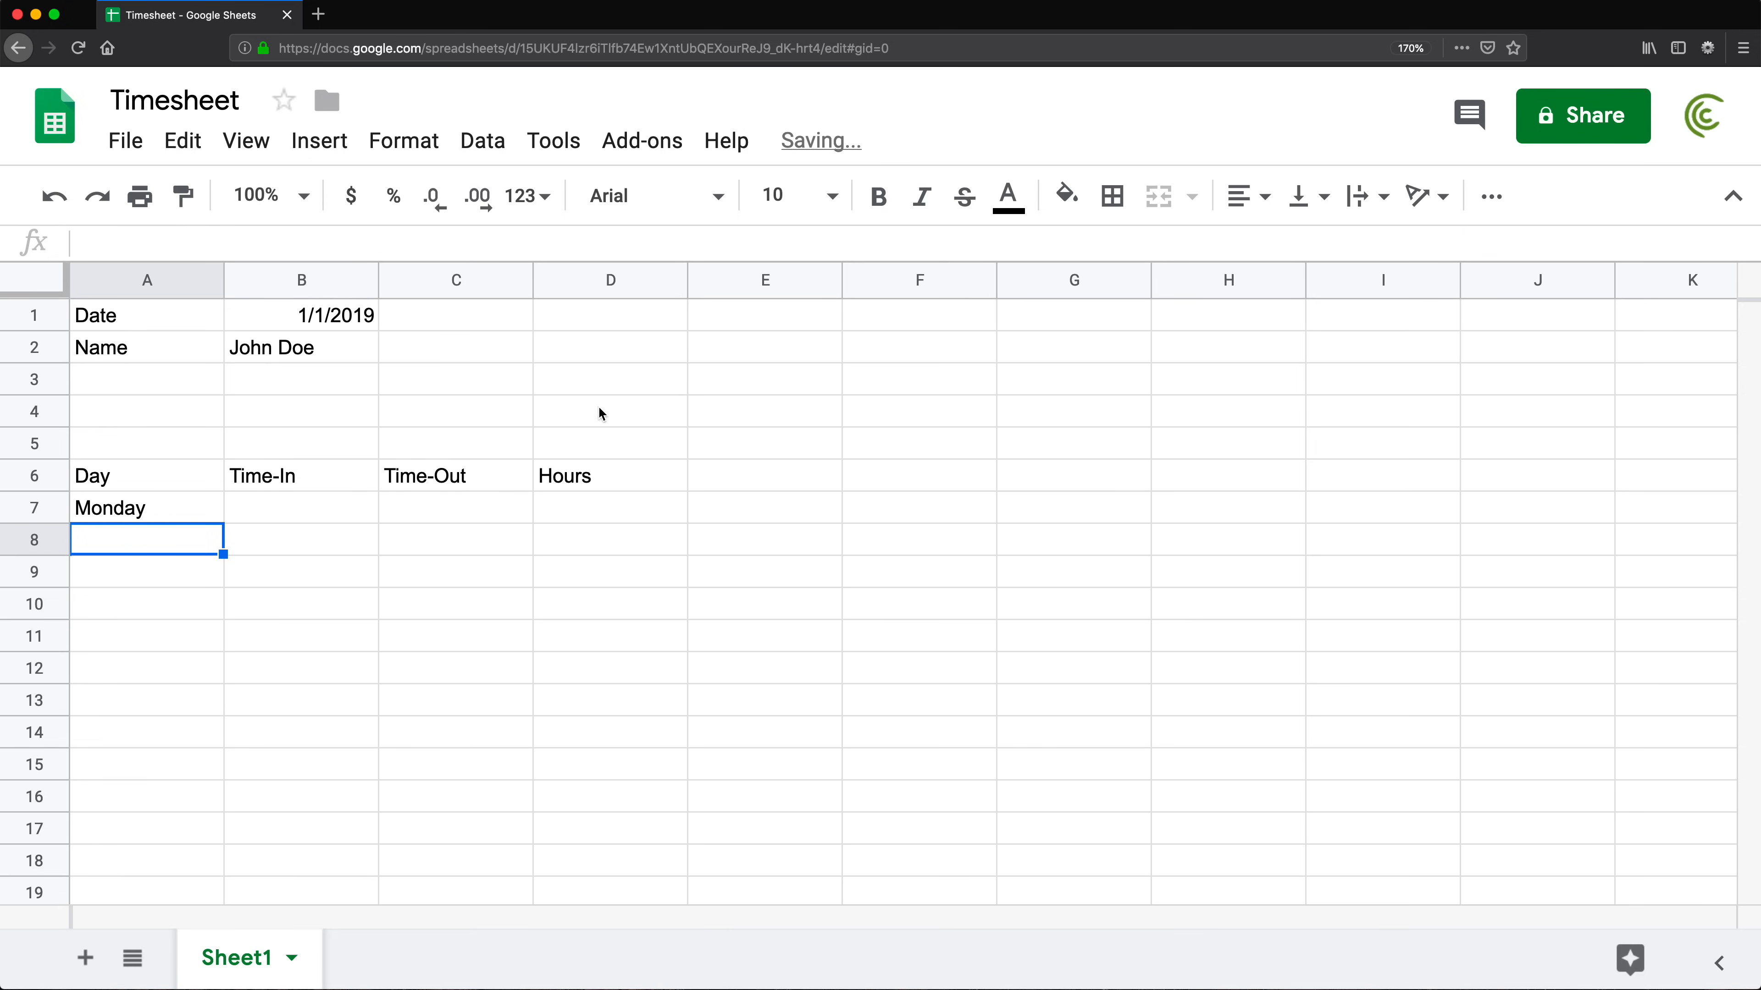
left_click(154, 524)
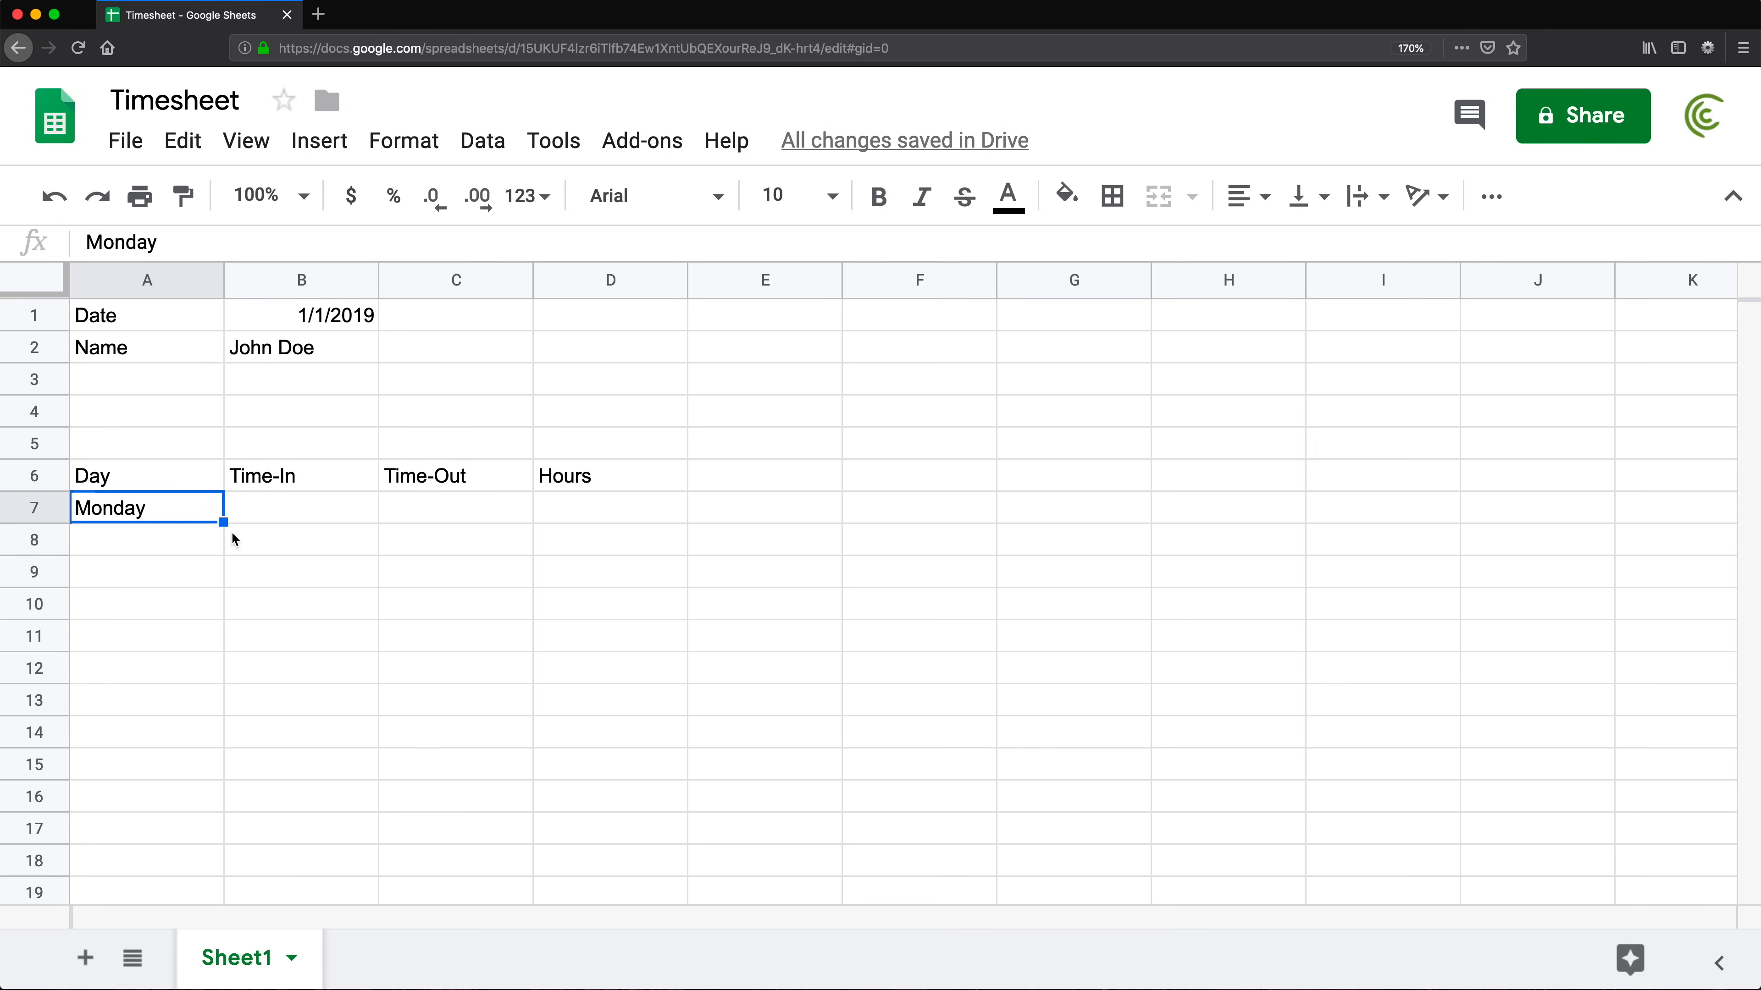
left_click_drag(222, 524, 221, 698)
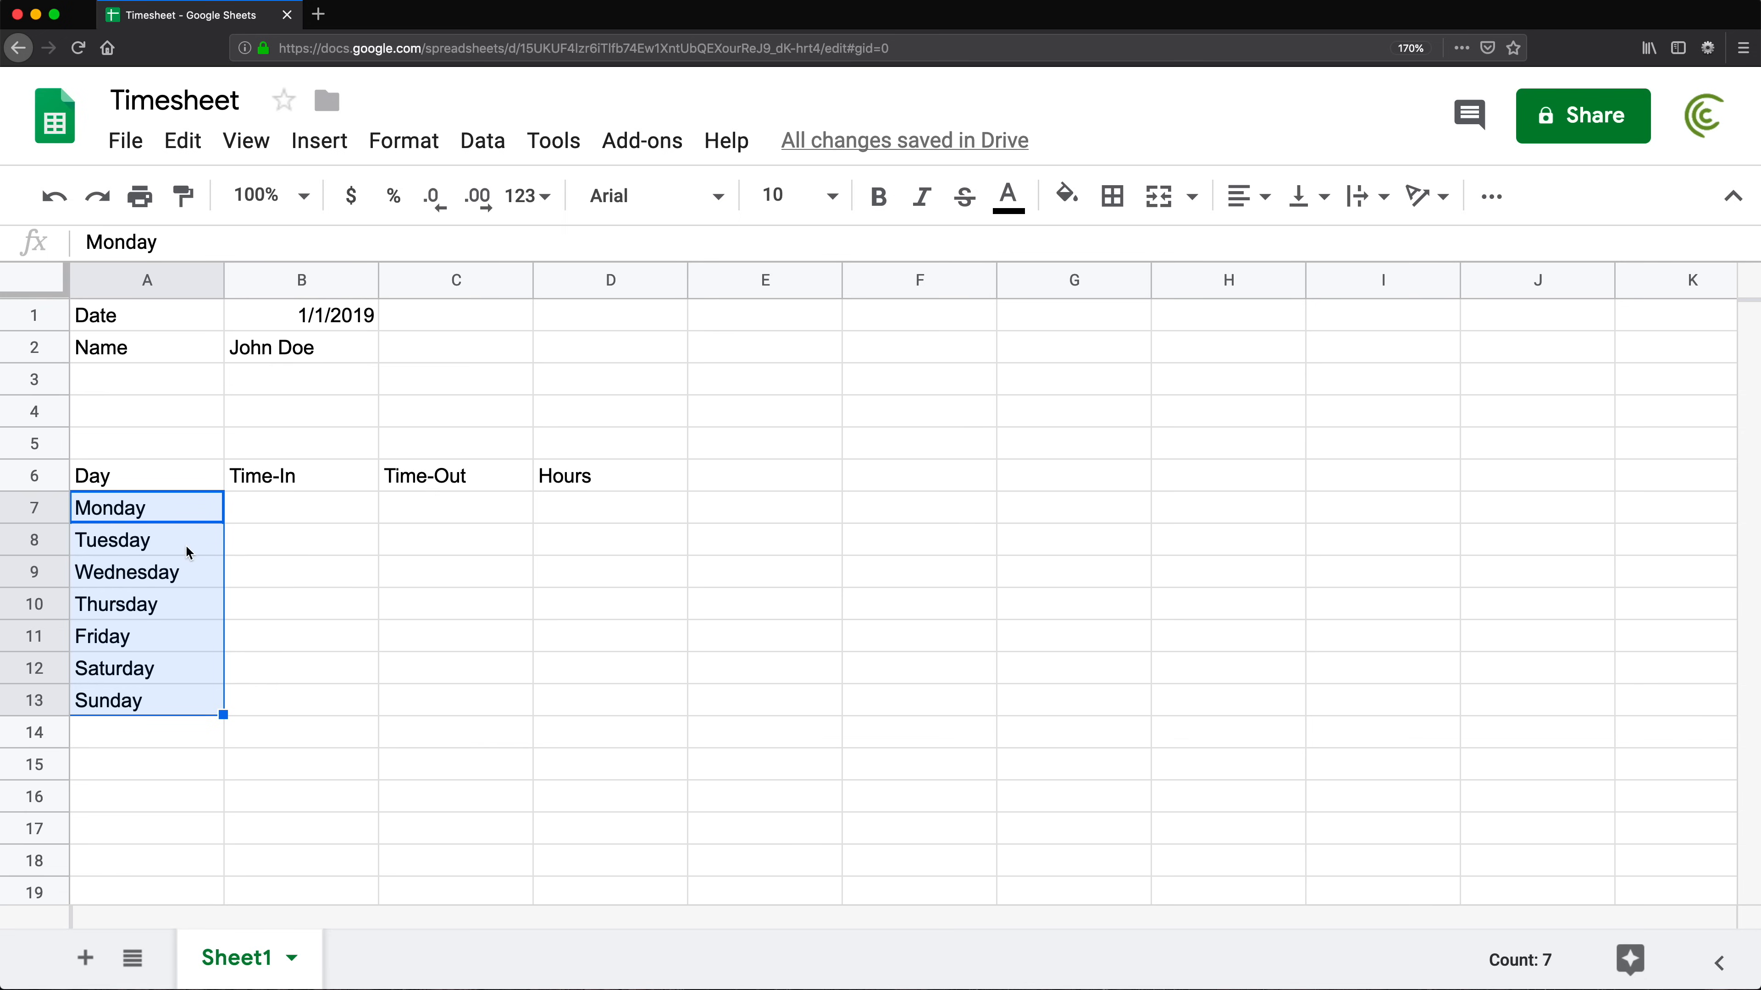
Make the header row A6:D6 bold and give it a light blue fill
left_click_drag(165, 478, 627, 476)
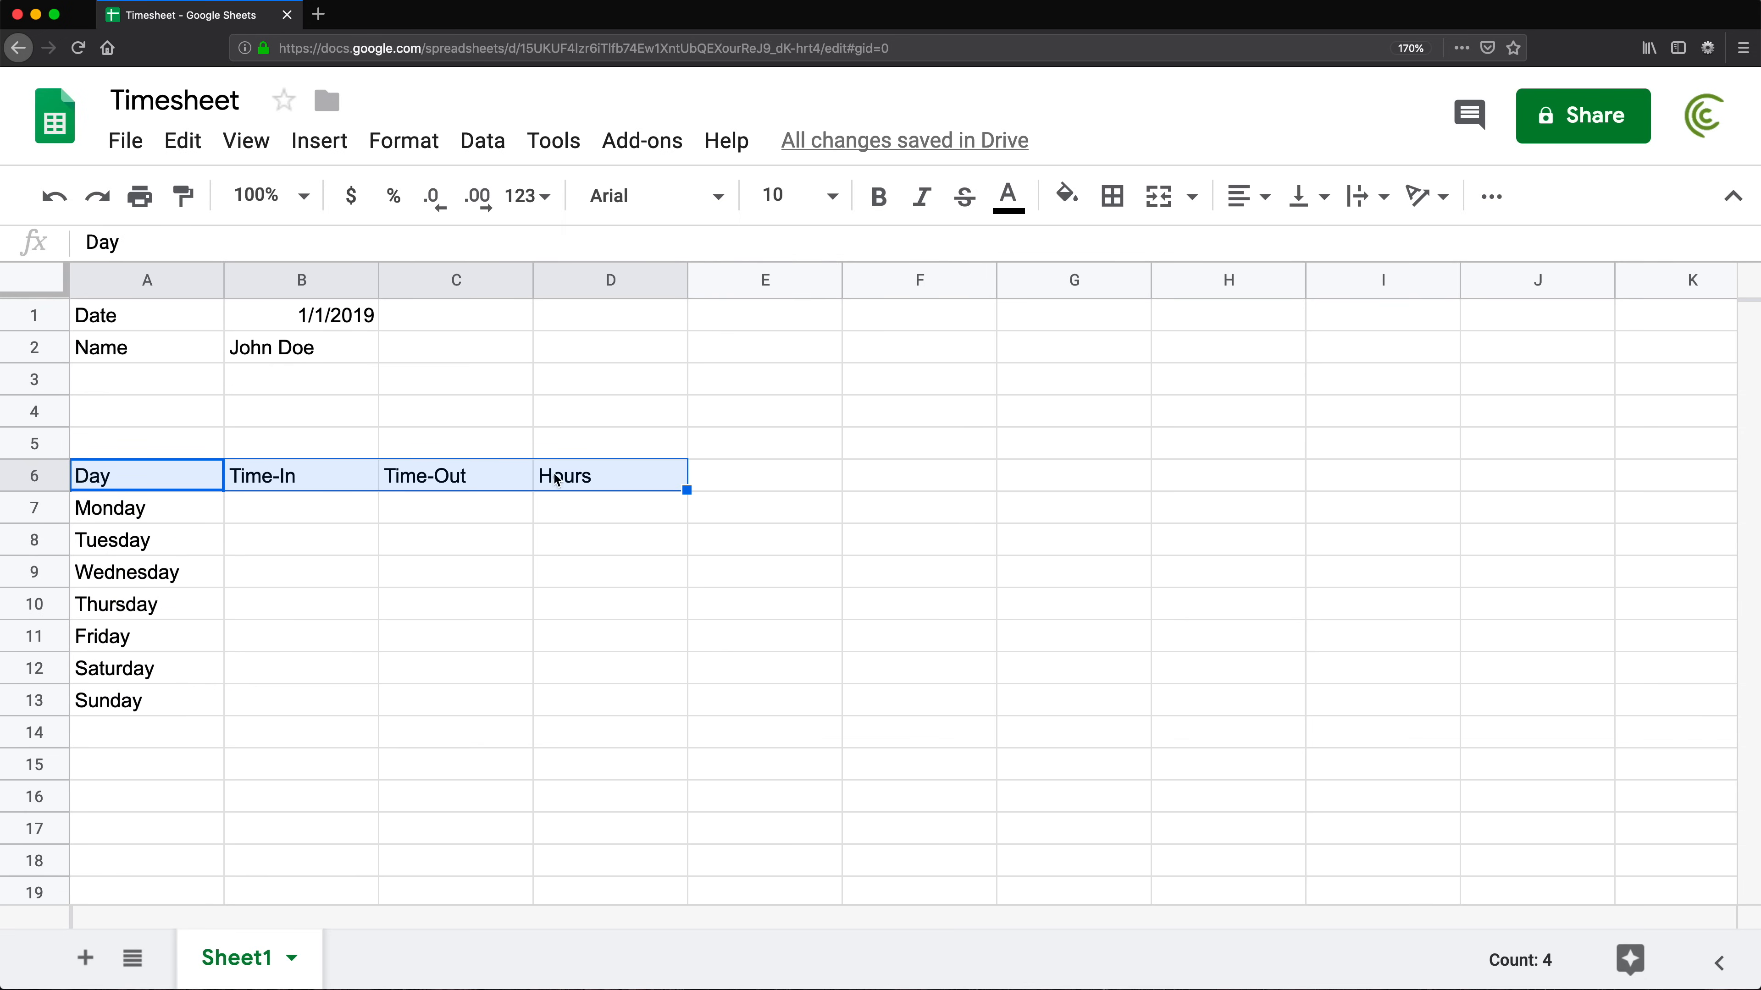
left_click(878, 198)
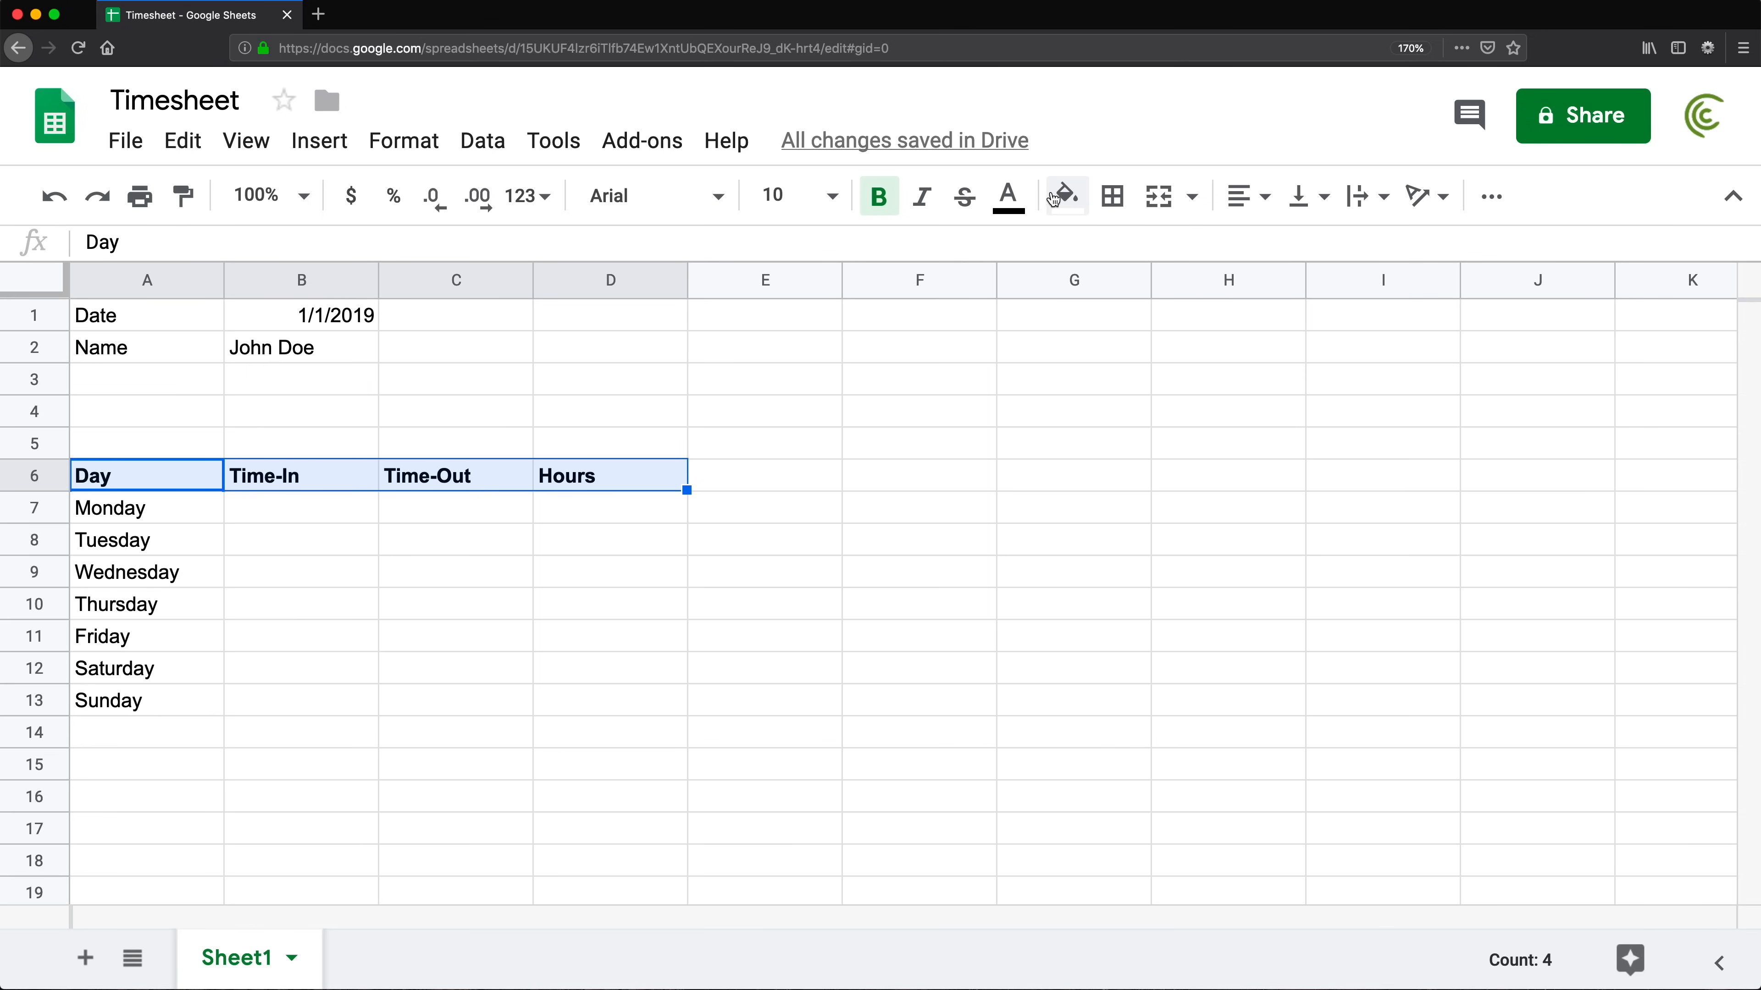
left_click(1071, 198)
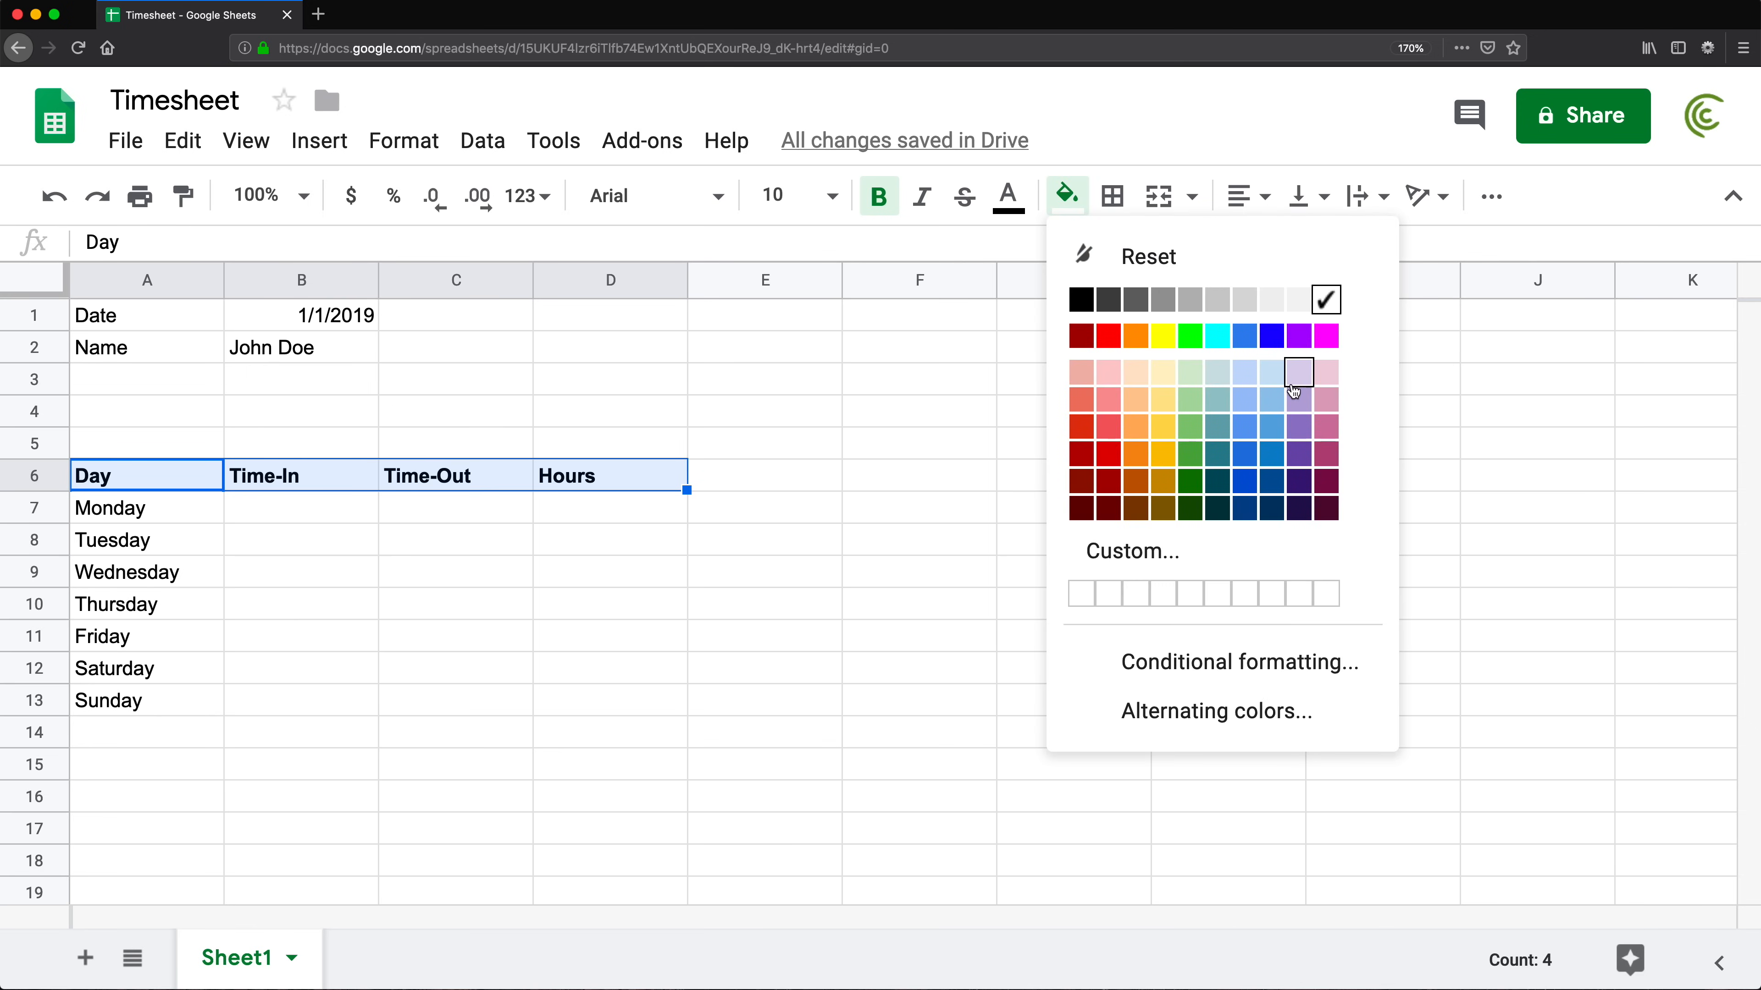
left_click(1242, 375)
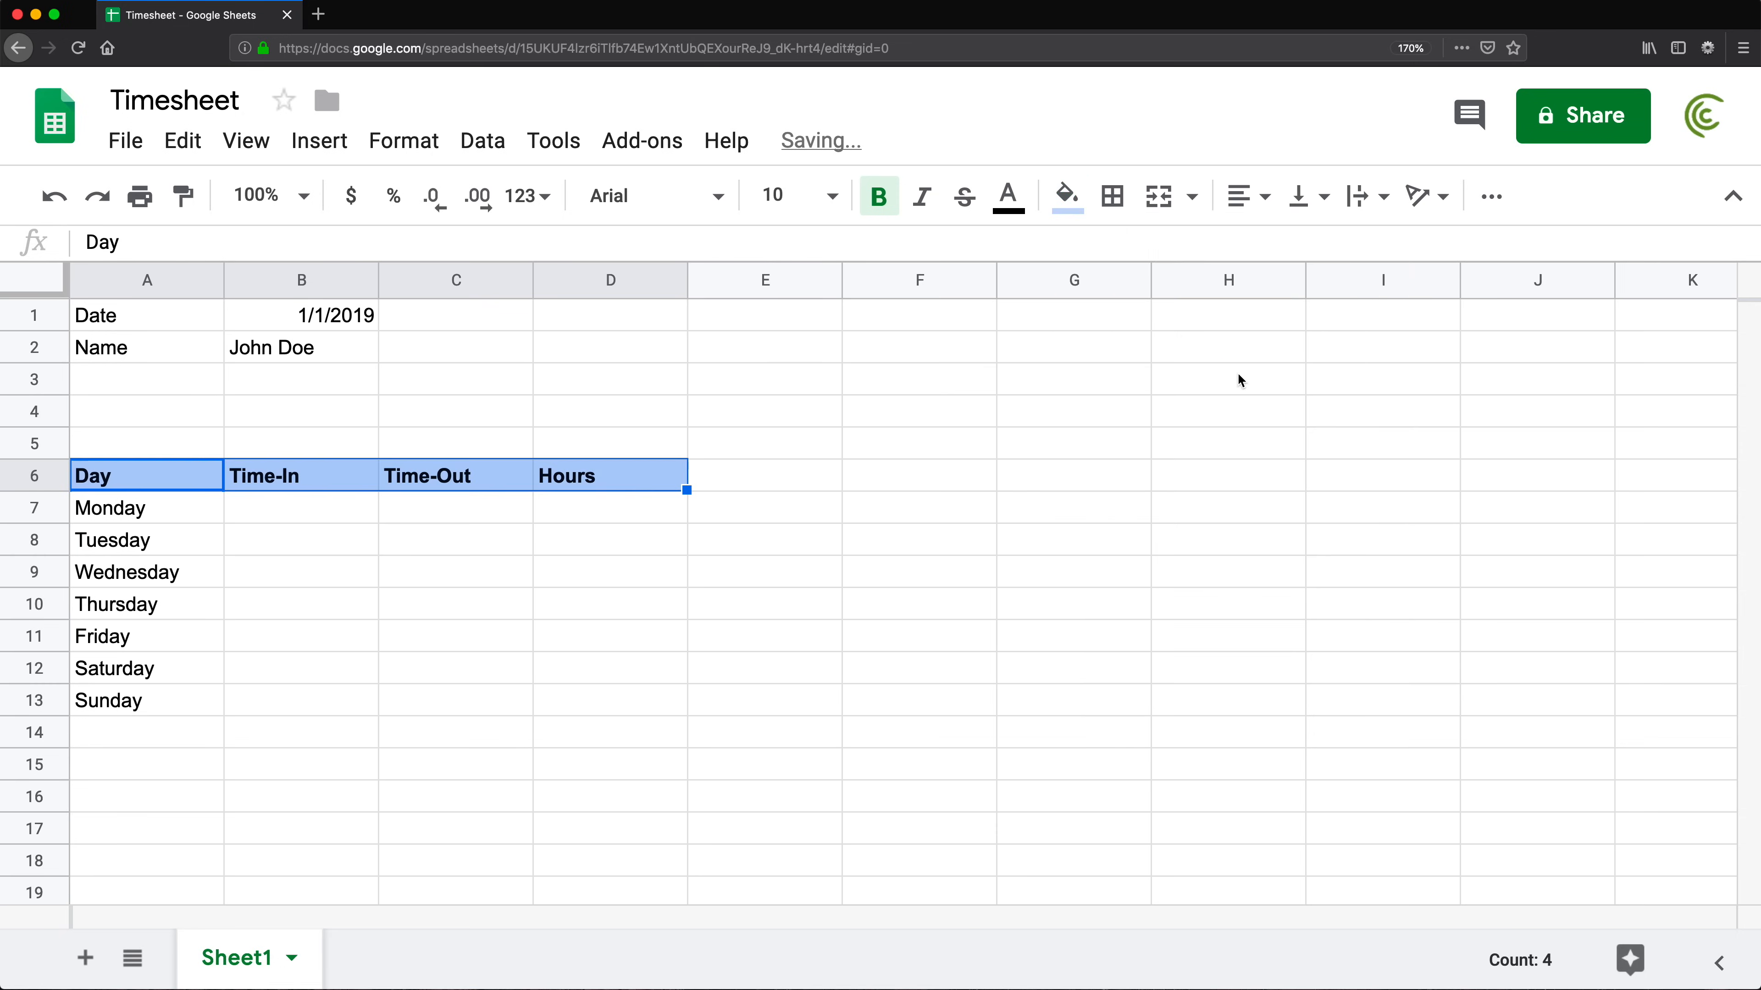
left_click(443, 612)
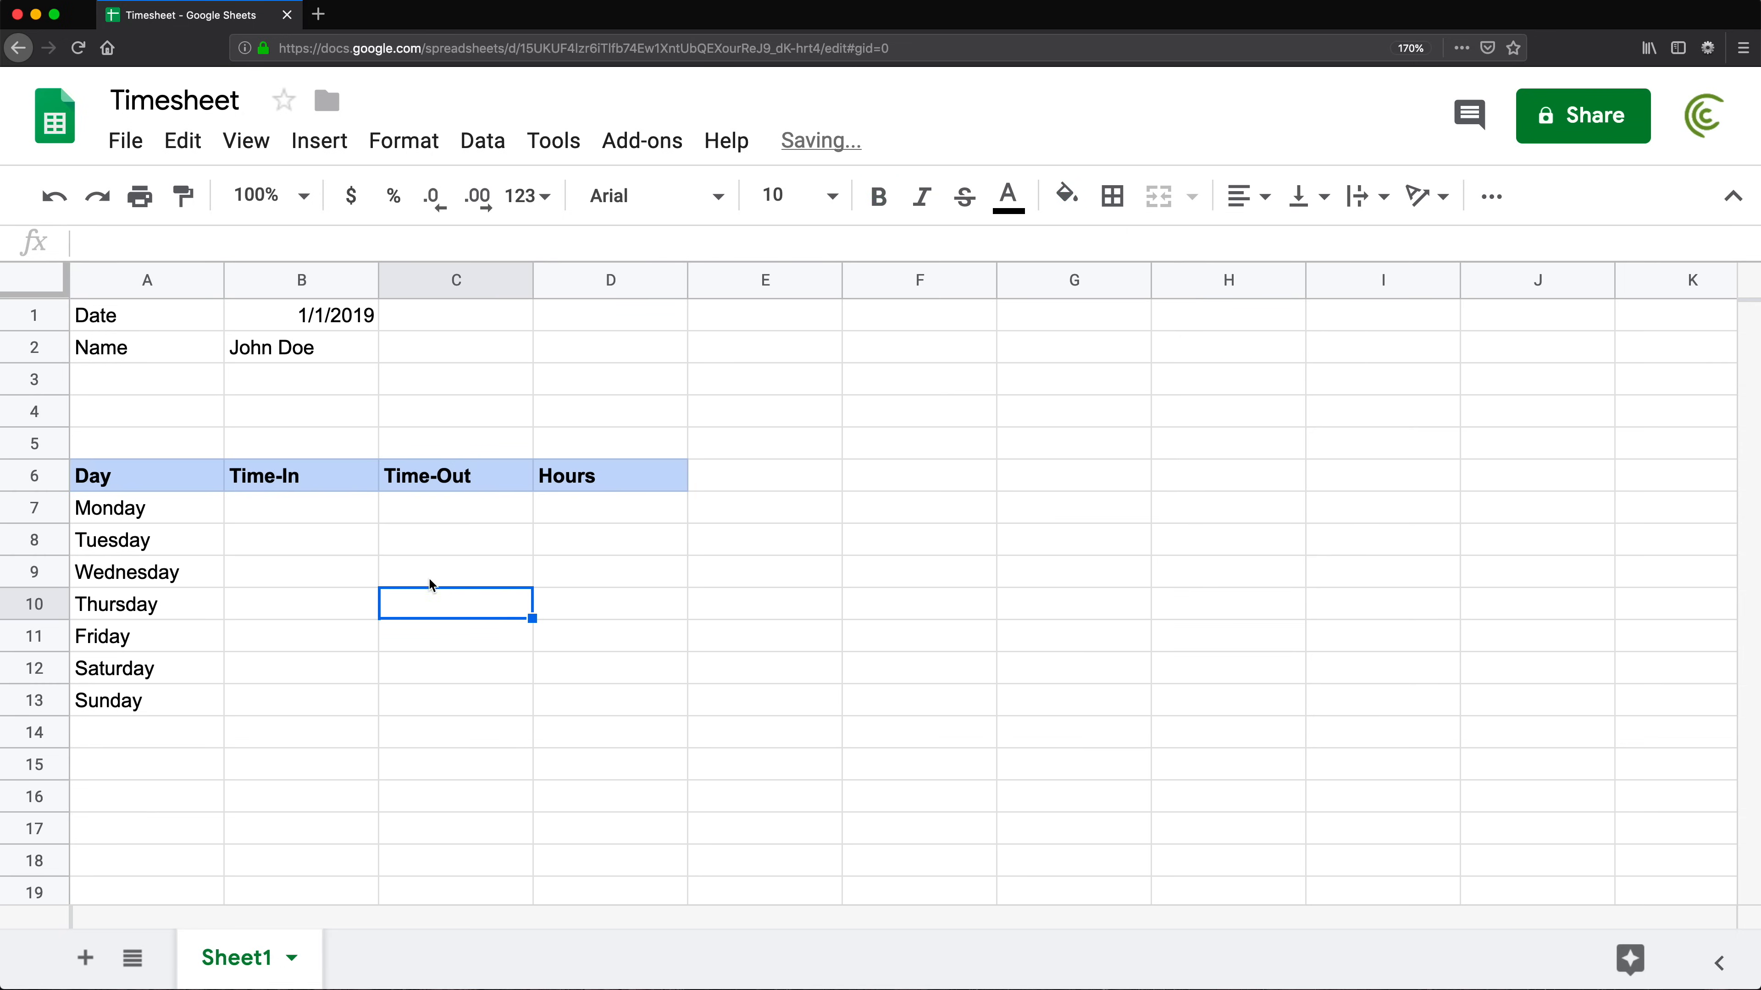
Enter Monday's Time-In as 9:00 AM in cell B7 and Time-Out as 4:00 PM in cell C7
left_click(276, 515)
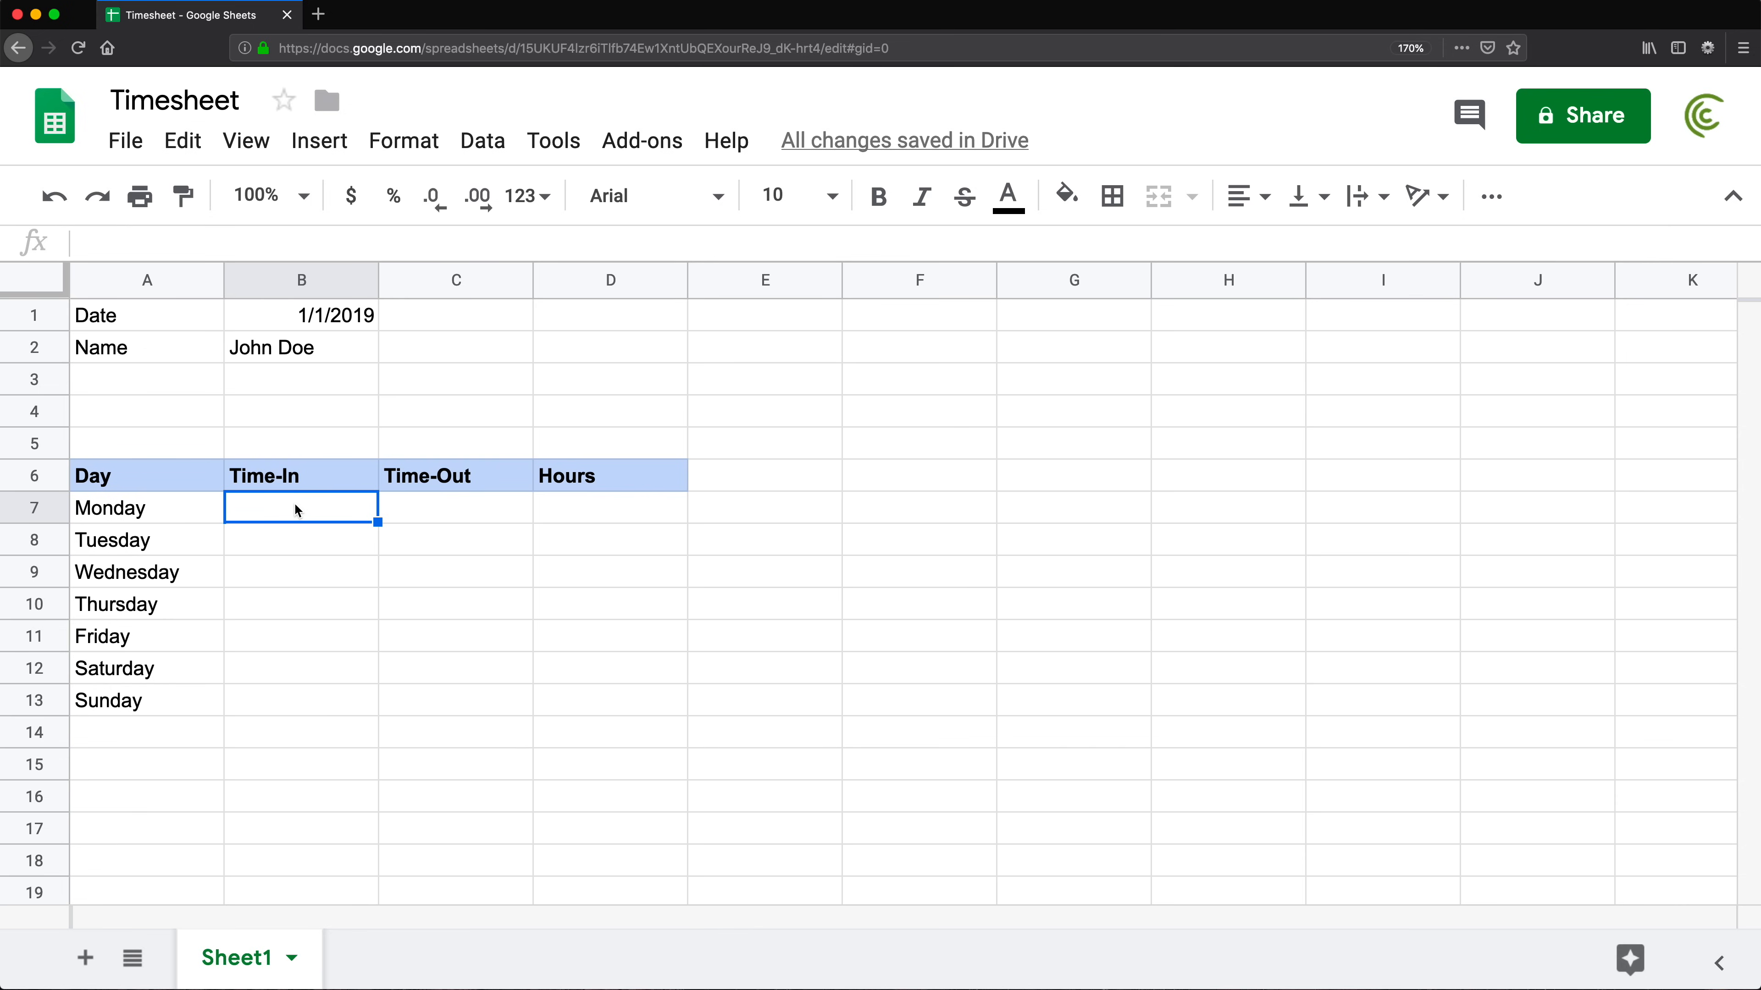
type("9:")
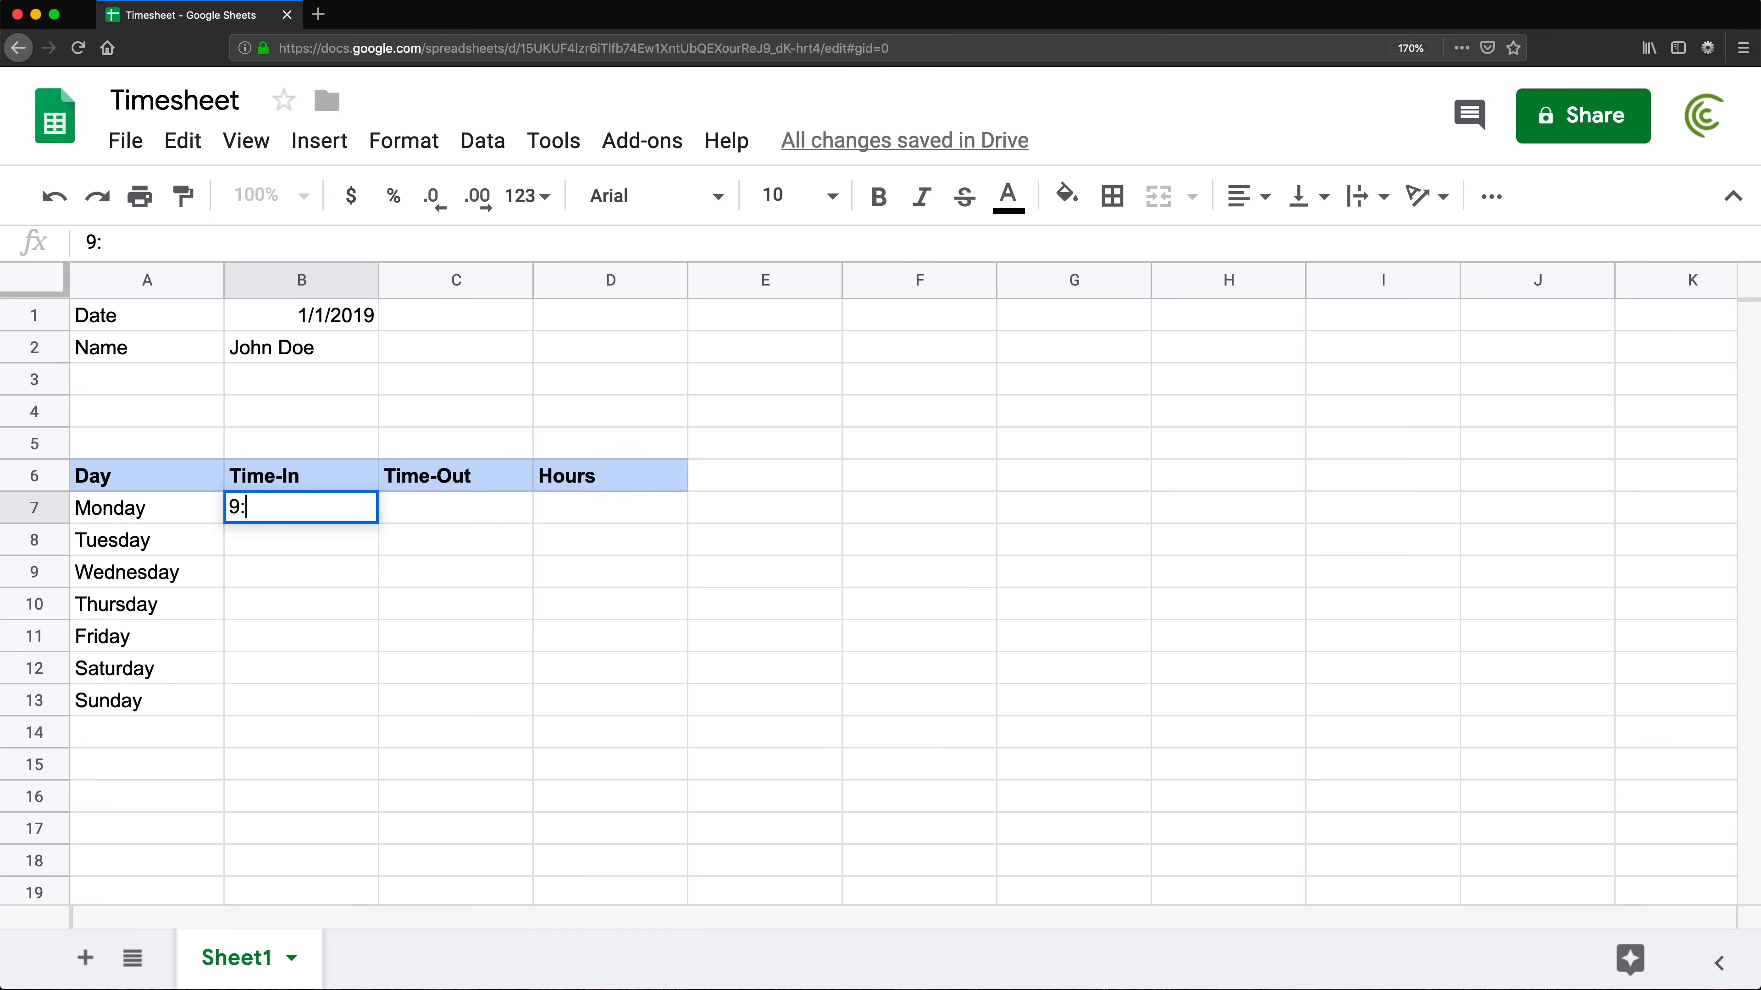
type("00am")
key("Return")
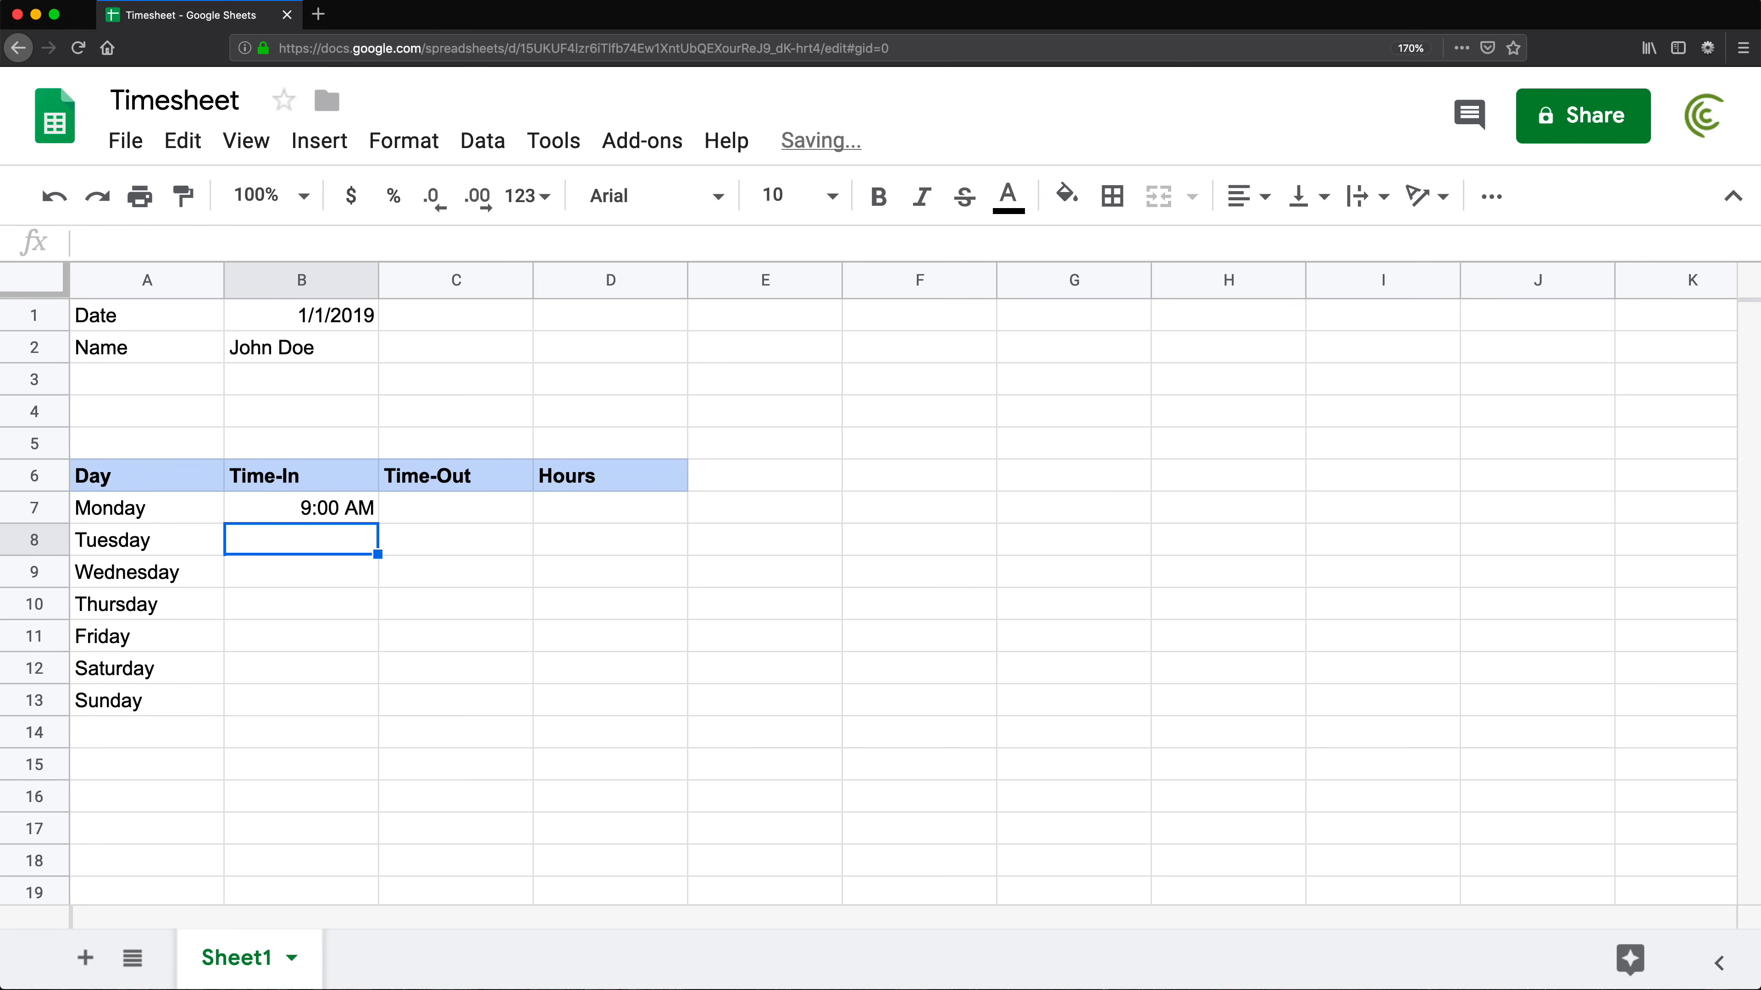
left_click(420, 506)
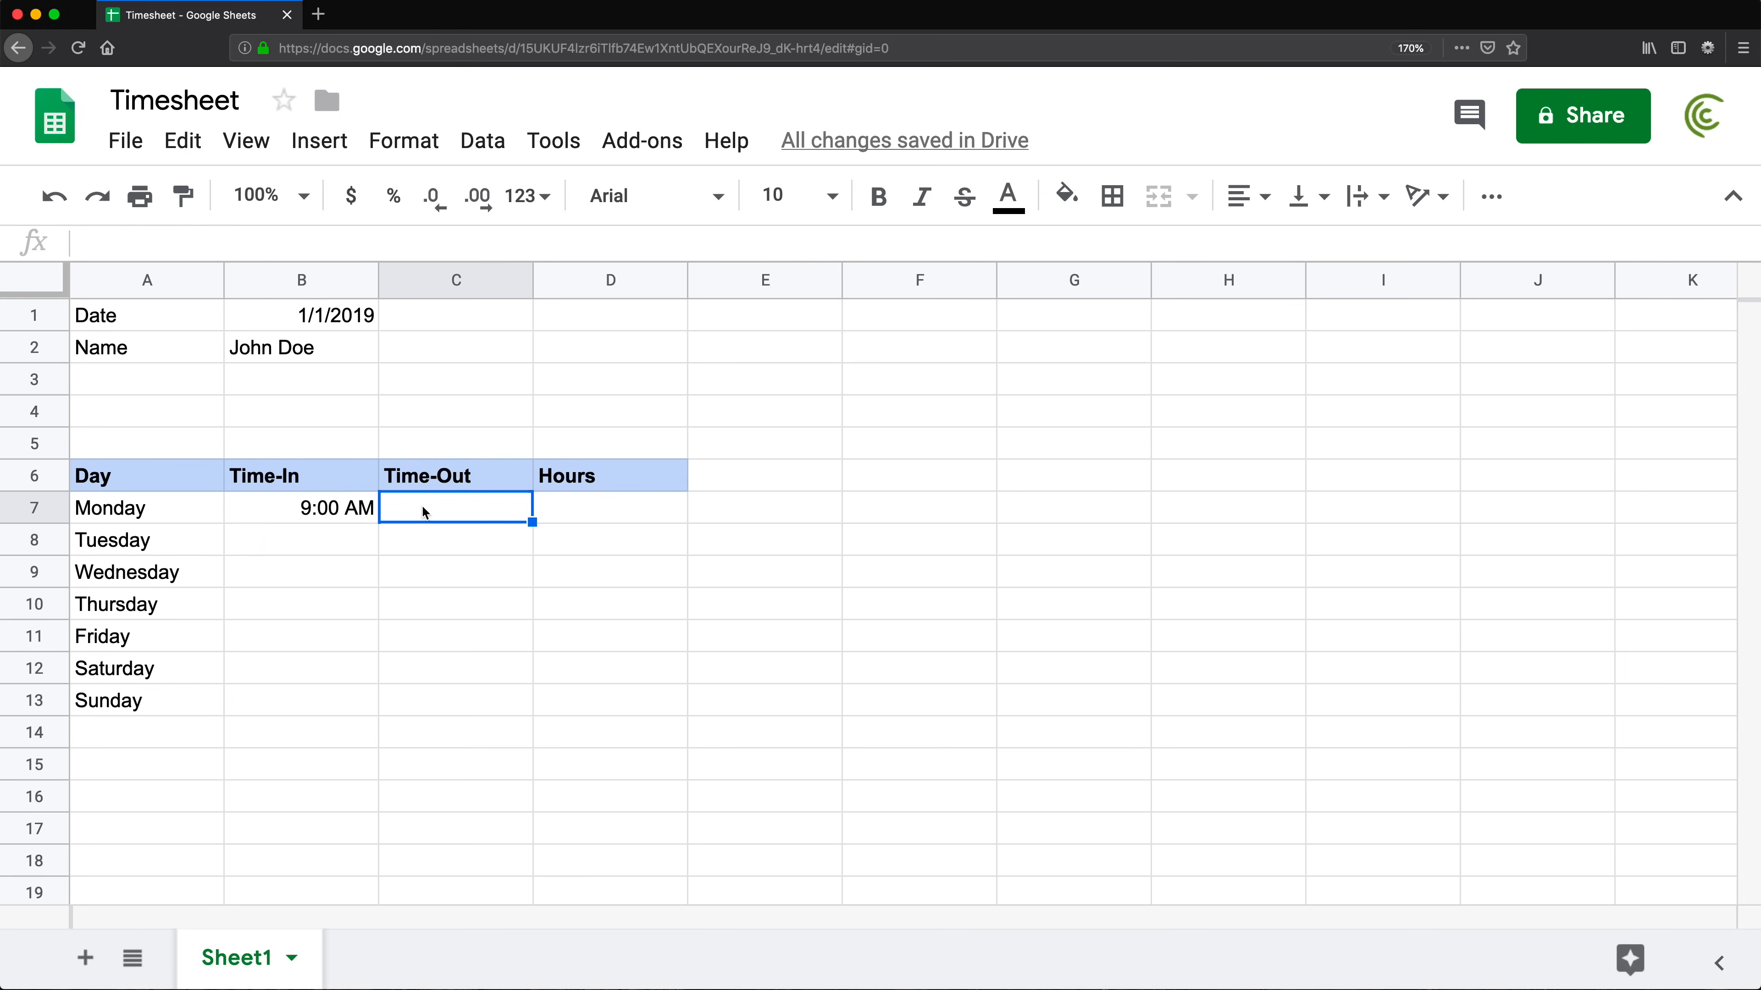
type("4:00")
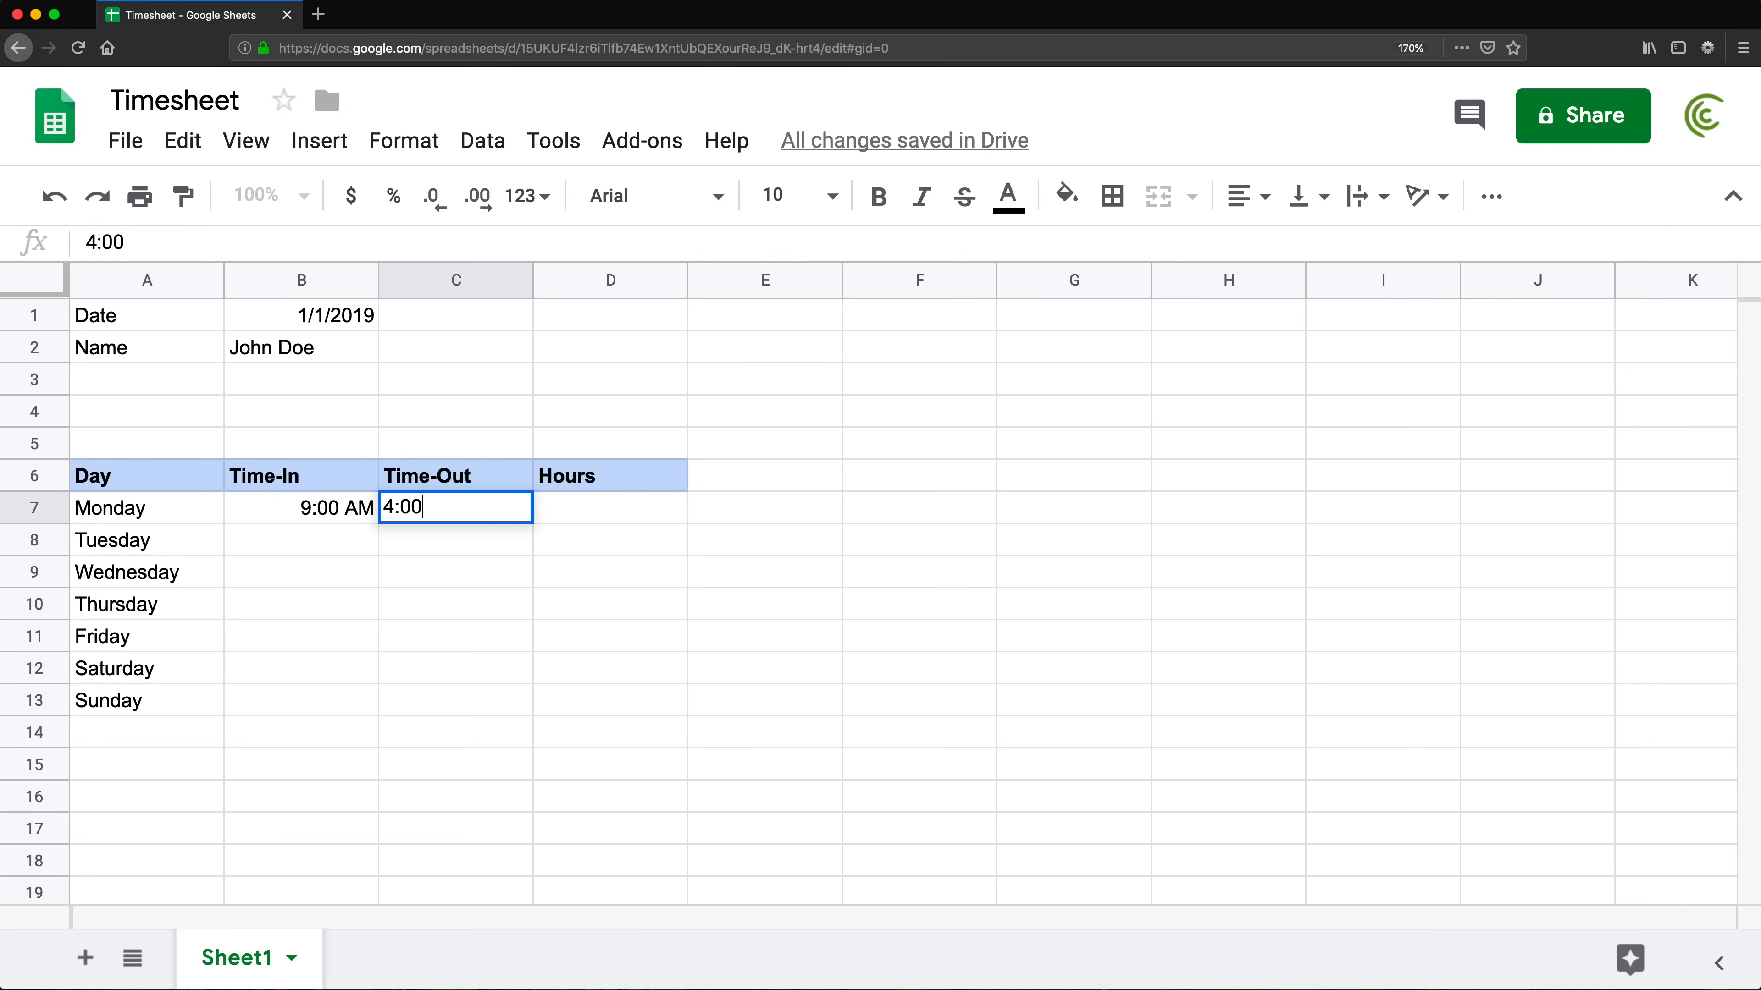
type("pm")
key("Return")
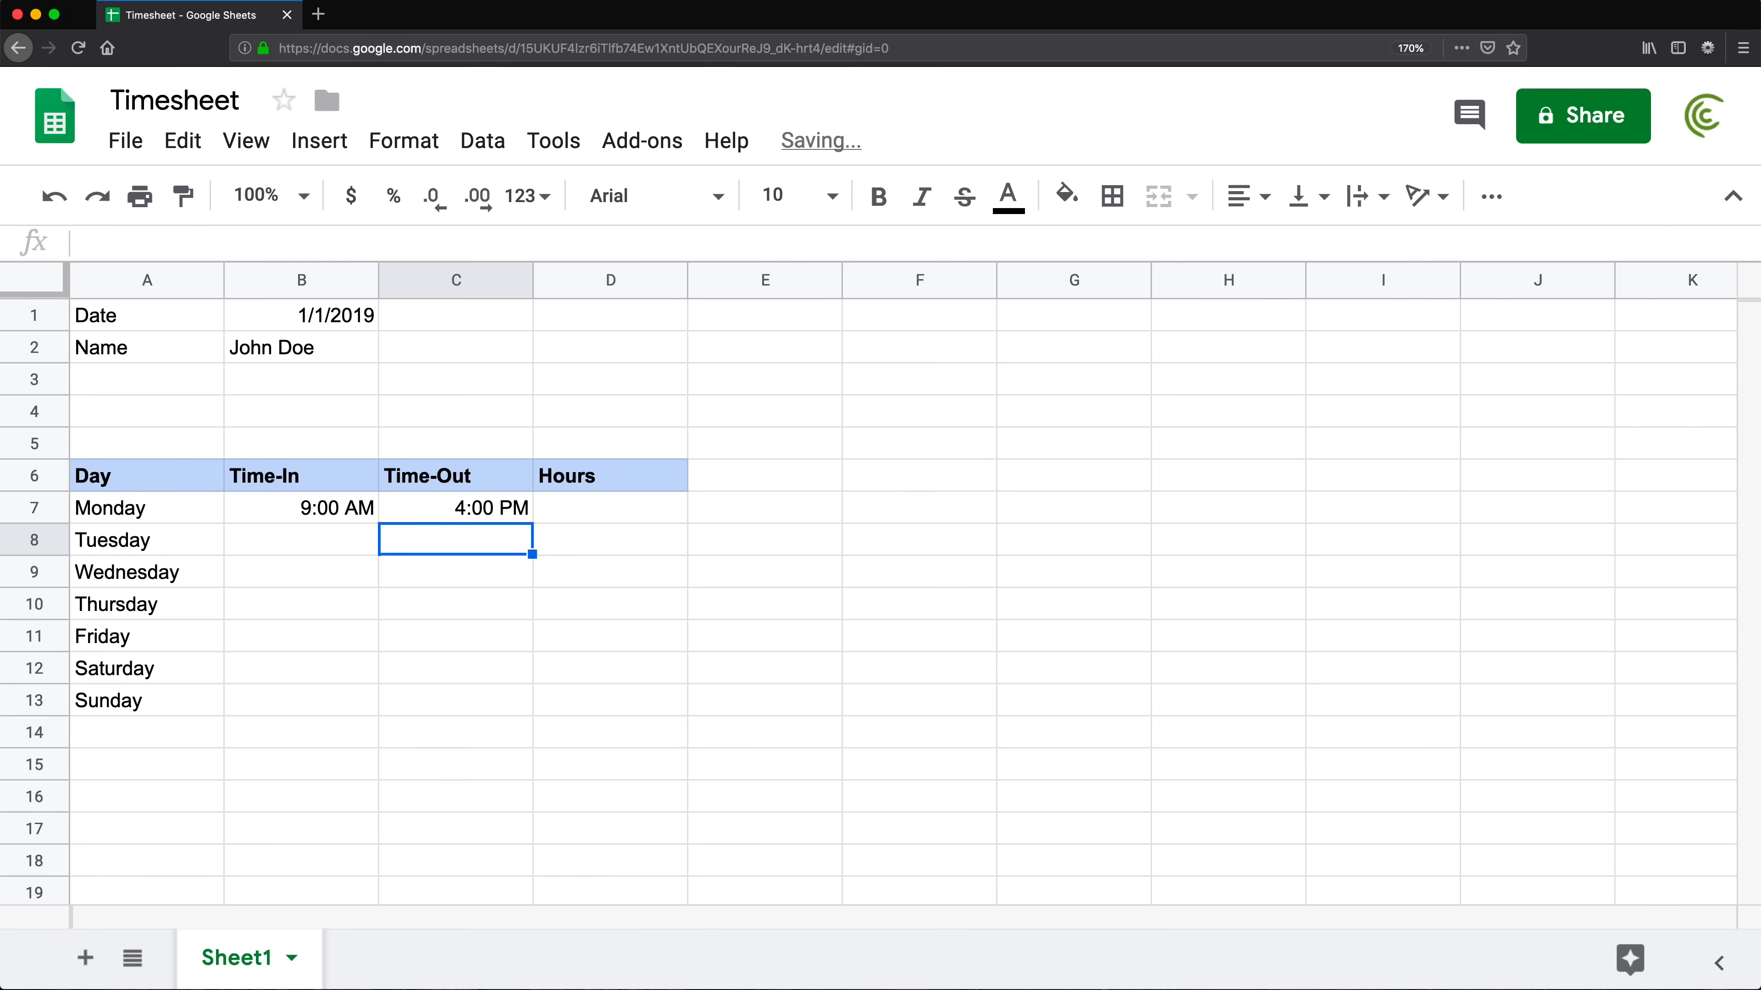
Copy Monday's Time-In to Tuesday through Friday in cells B8:B11
left_click(291, 539)
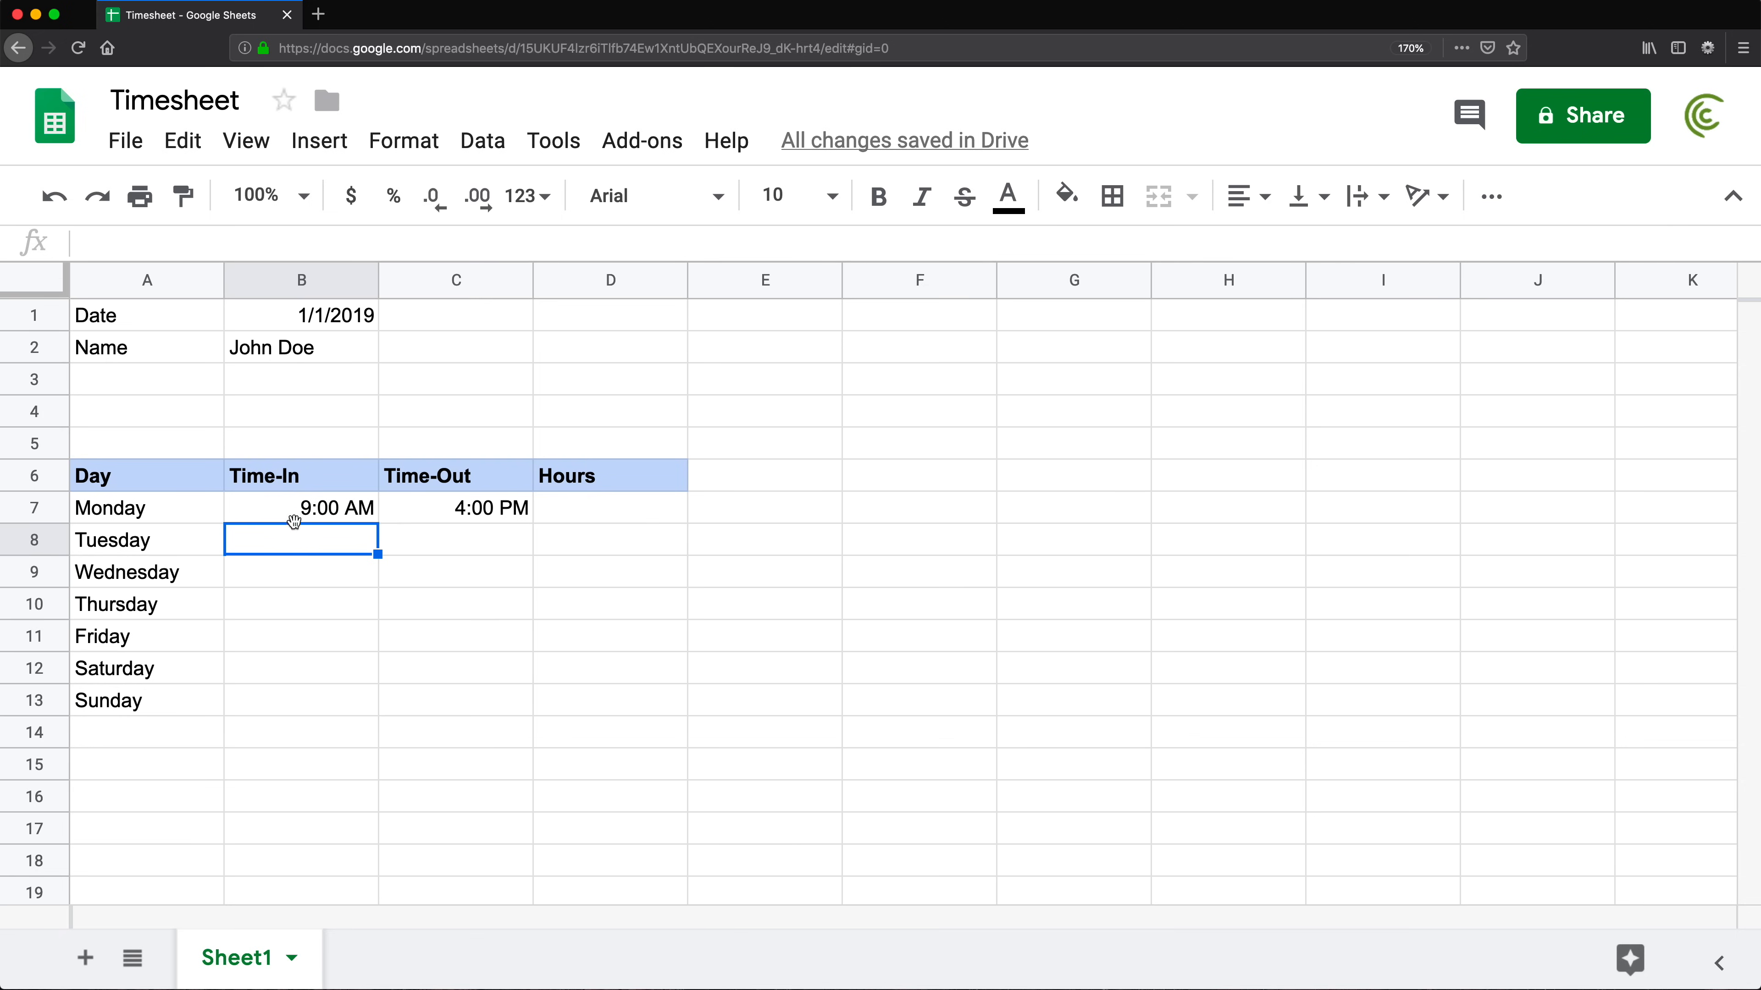
left_click(293, 520)
key("ctrl+c")
left_click_drag(298, 540, 292, 621)
key("ctrl+v")
Enter the Time-Out as 4:30 PM for Tuesday in cell C8 and 5:00 PM for Wednesday in cell C9
left_click(467, 535)
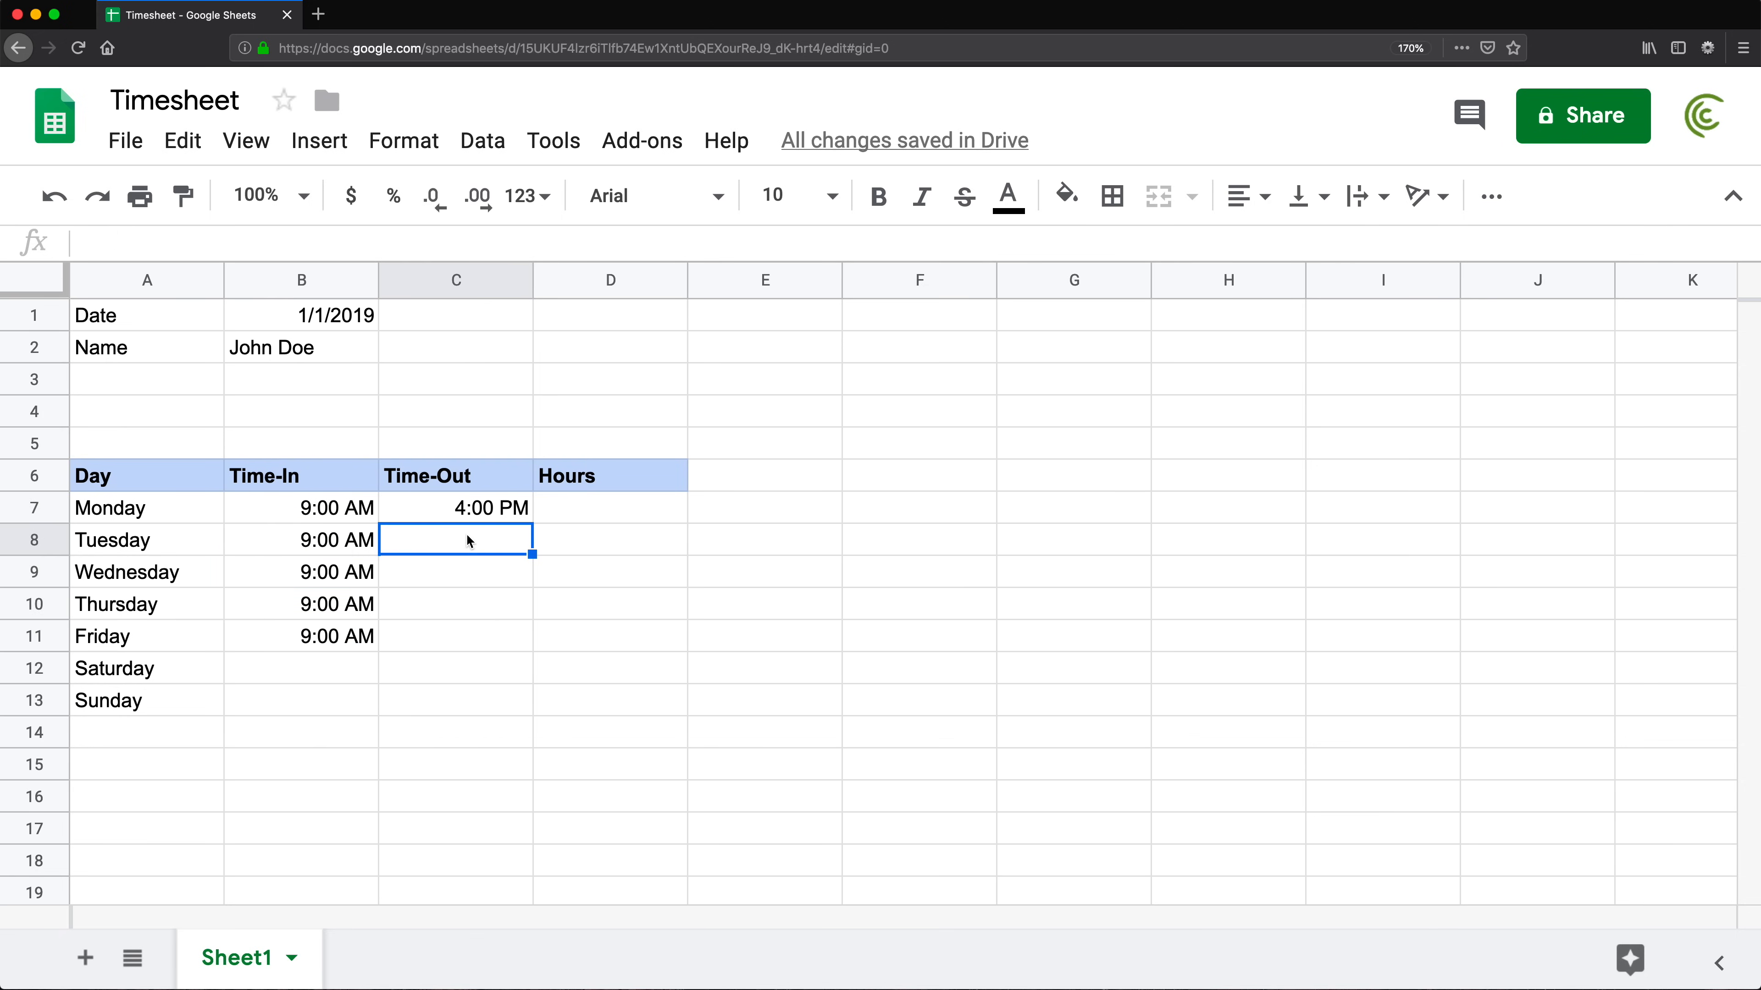
type("4:30 pm")
key("Return")
type("5:")
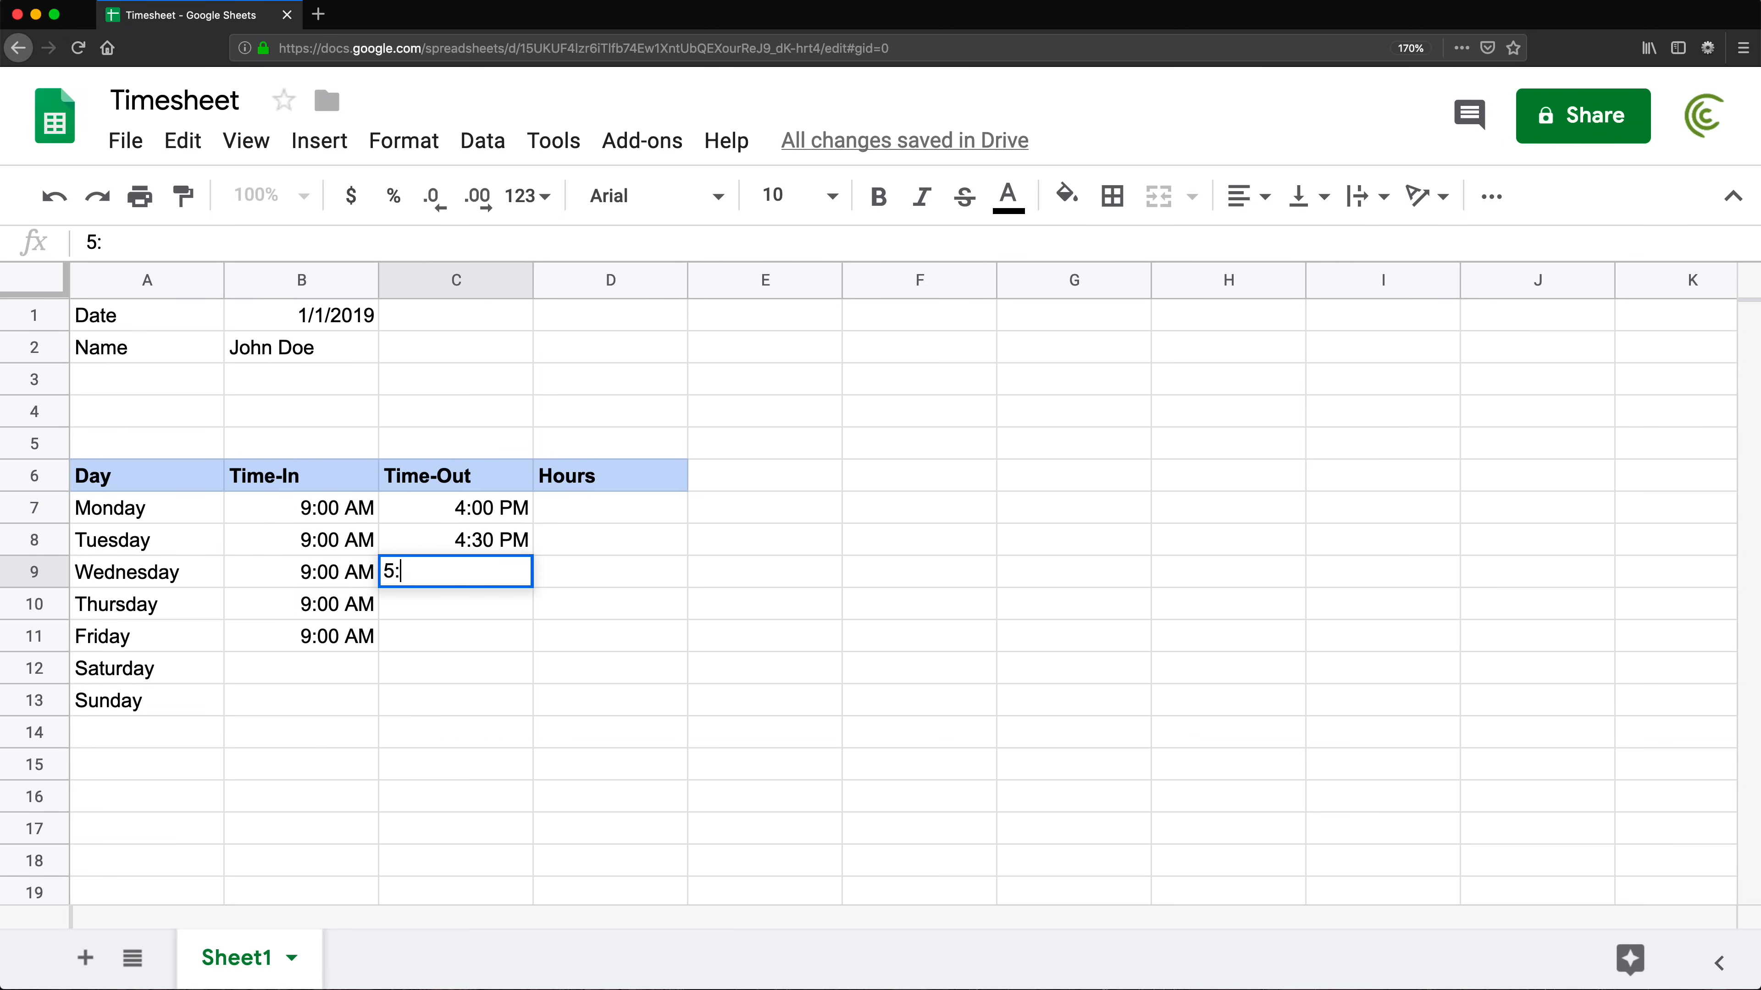
type("00 pm")
key("Return")
Copy Monday's Time-Out to Thursday and Friday in cells C10:C11
left_click(490, 508)
key("ctrl+c")
left_click_drag(471, 604, 471, 636)
key("ctrl+v")
Enter Saturday's Time-In as 10:00 AM in cell B12 and Time-Out as 2:00 PM in cell C12
left_click(322, 664)
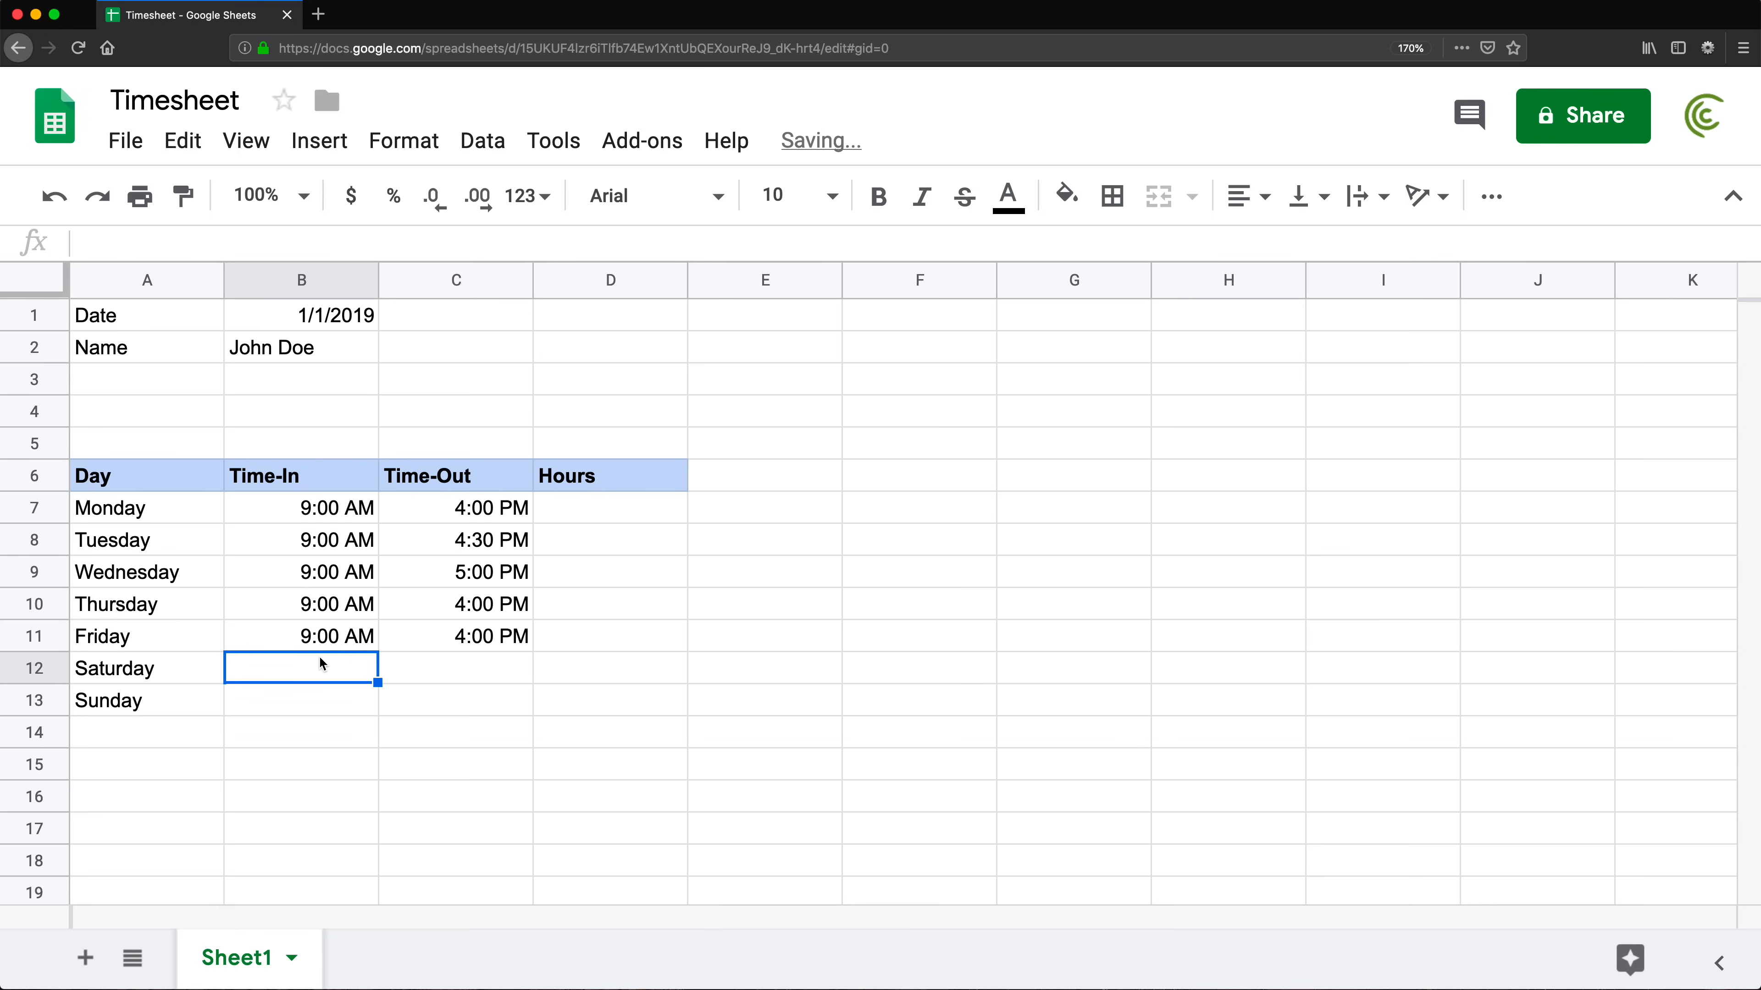
type("10:00 am")
left_click(435, 666)
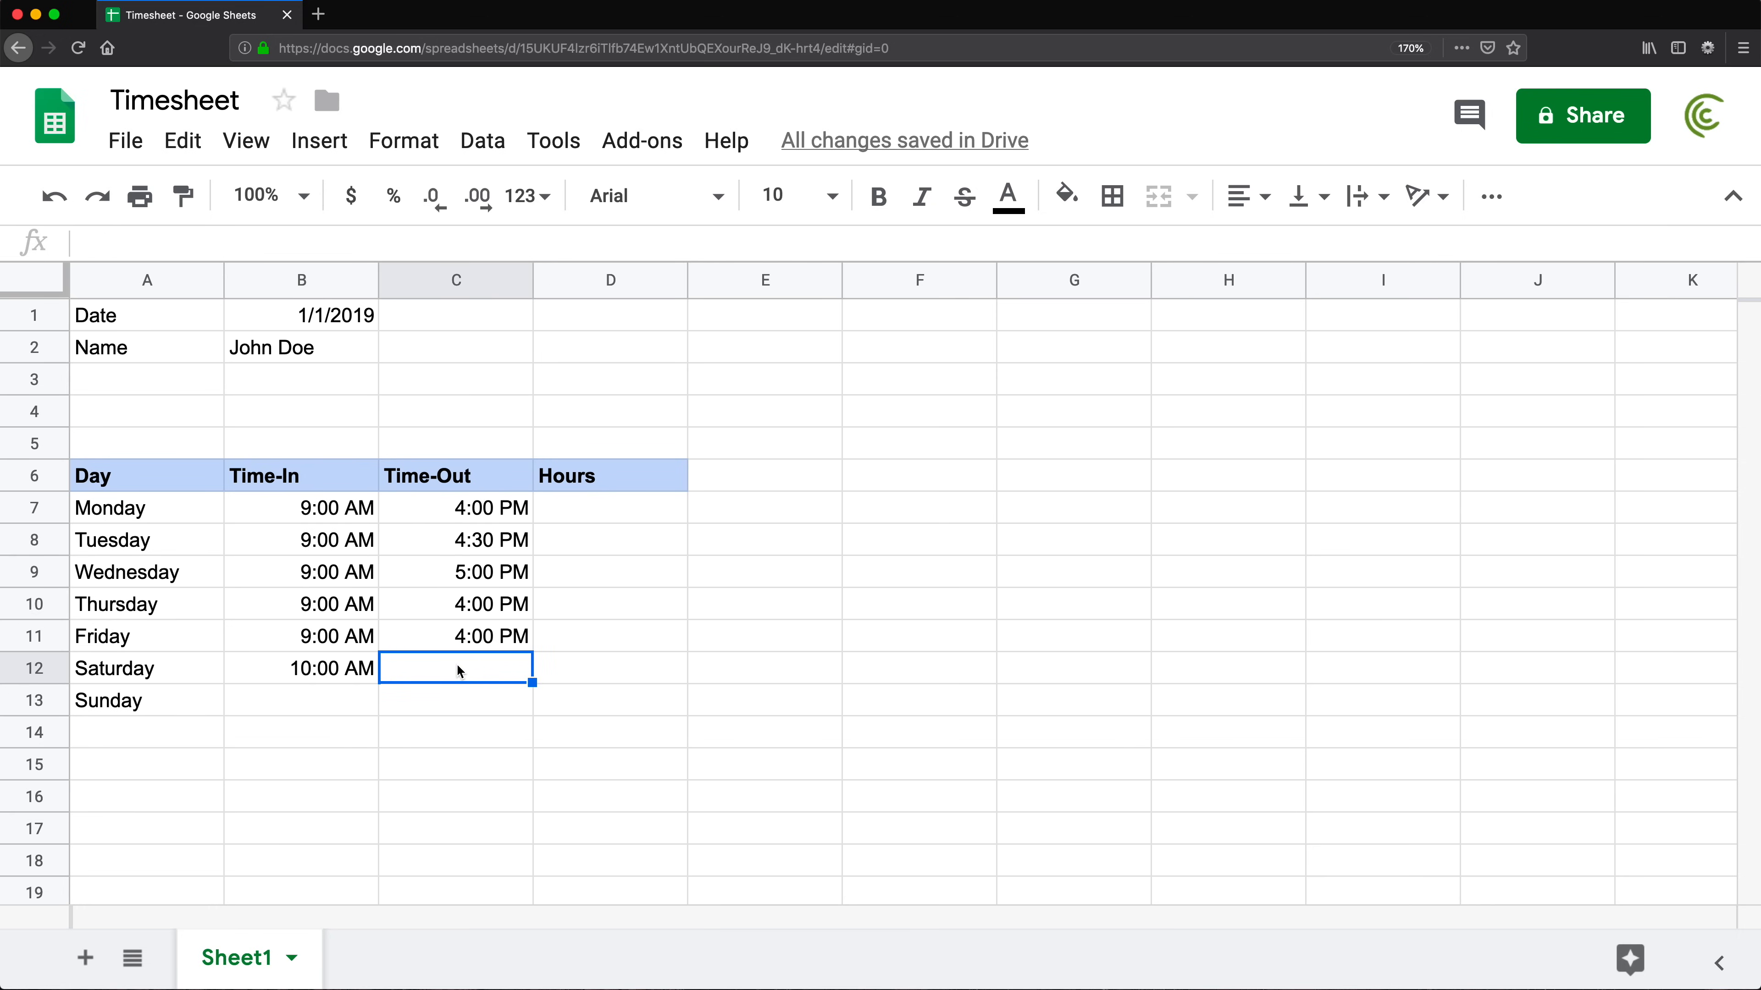
type("2PM")
key("Return")
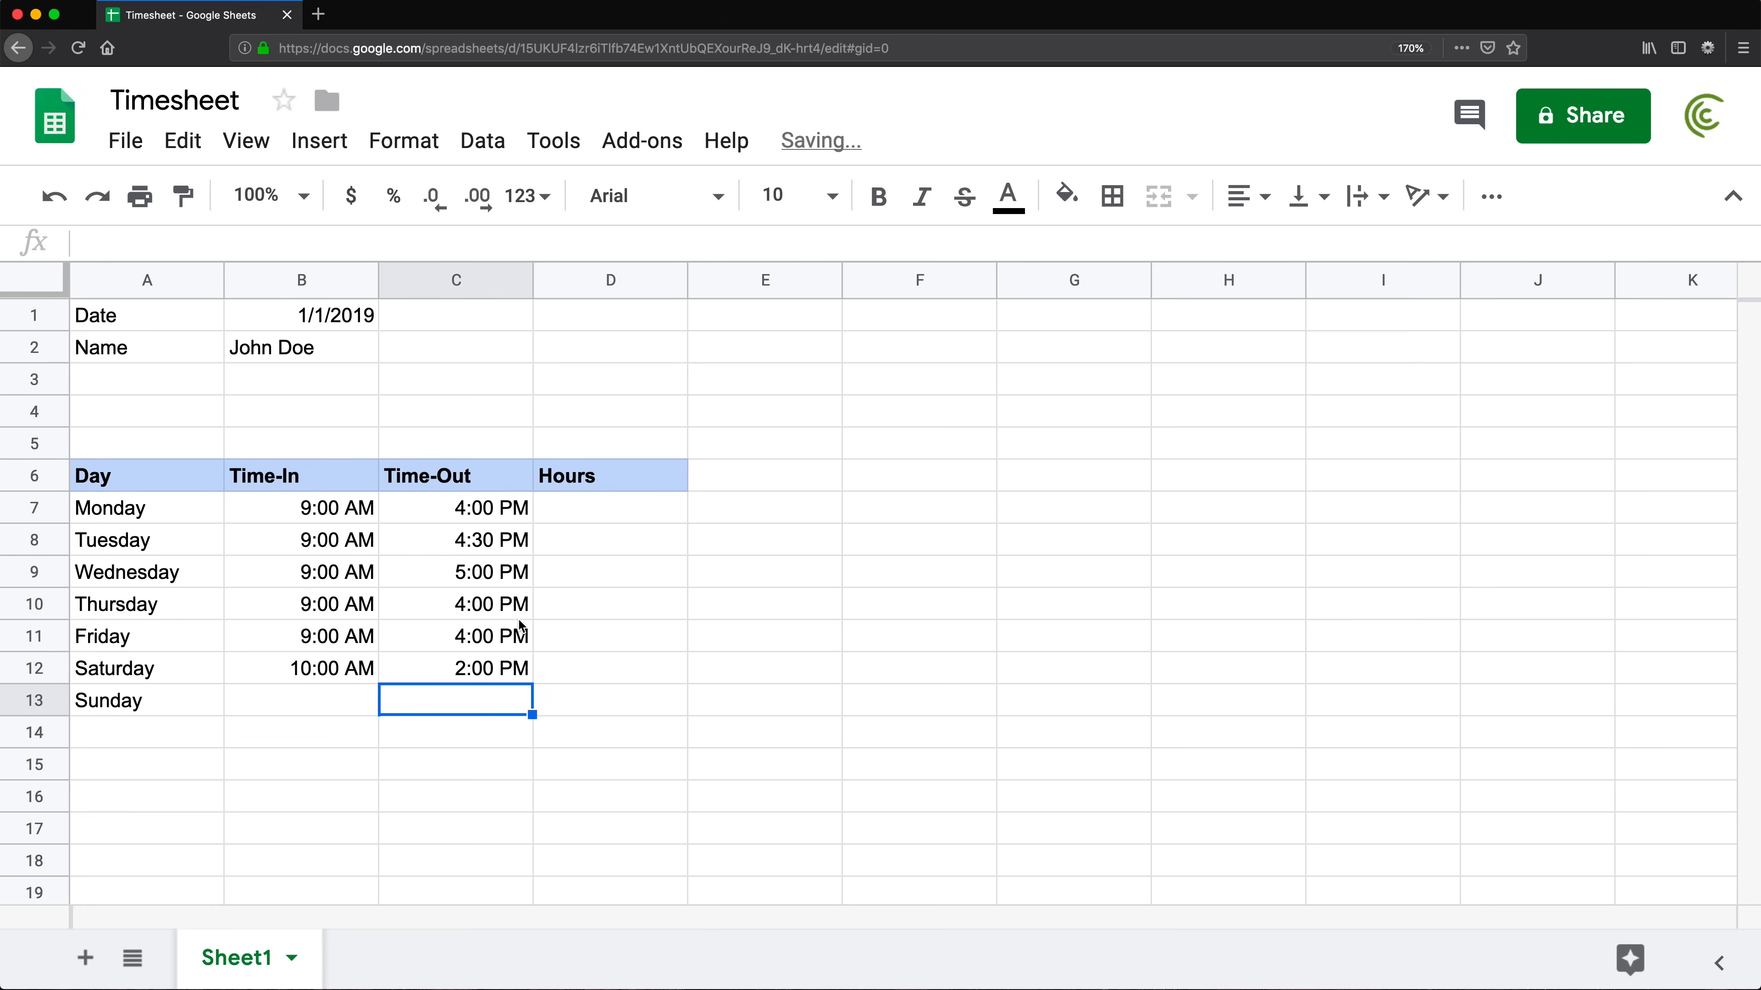
left_click(338, 707)
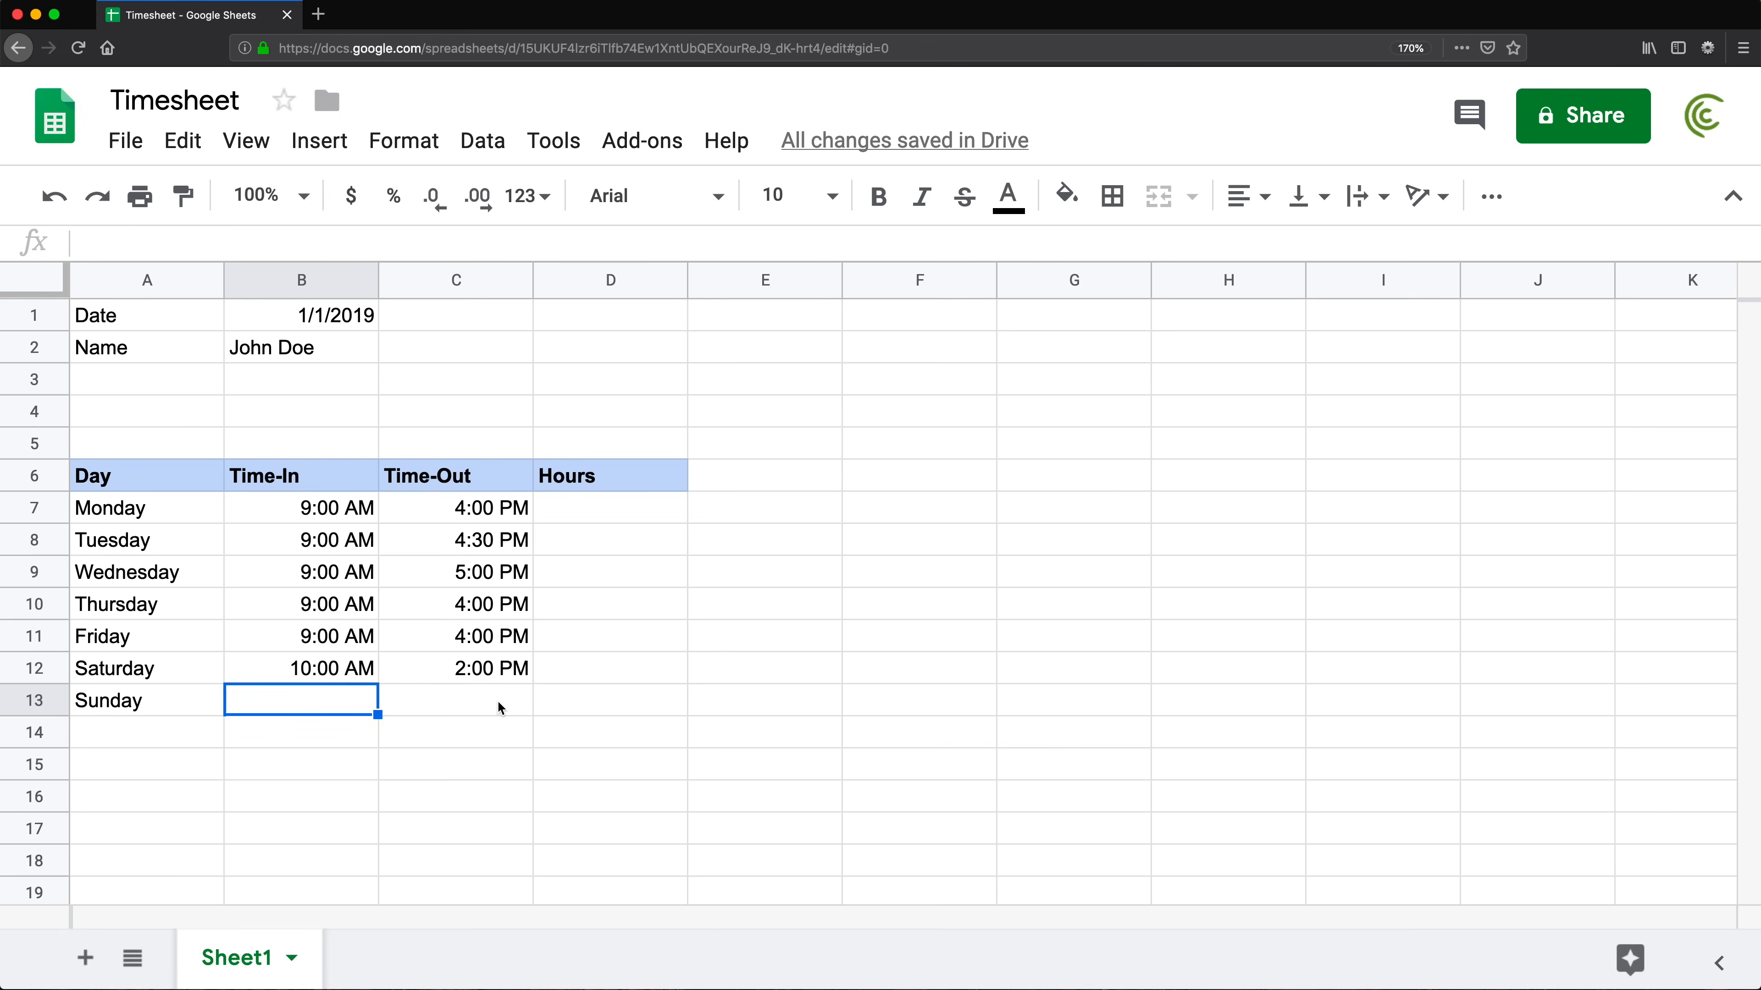
Try the Number format on the Time-In and Time-Out values in B7:C12
left_click(573, 514)
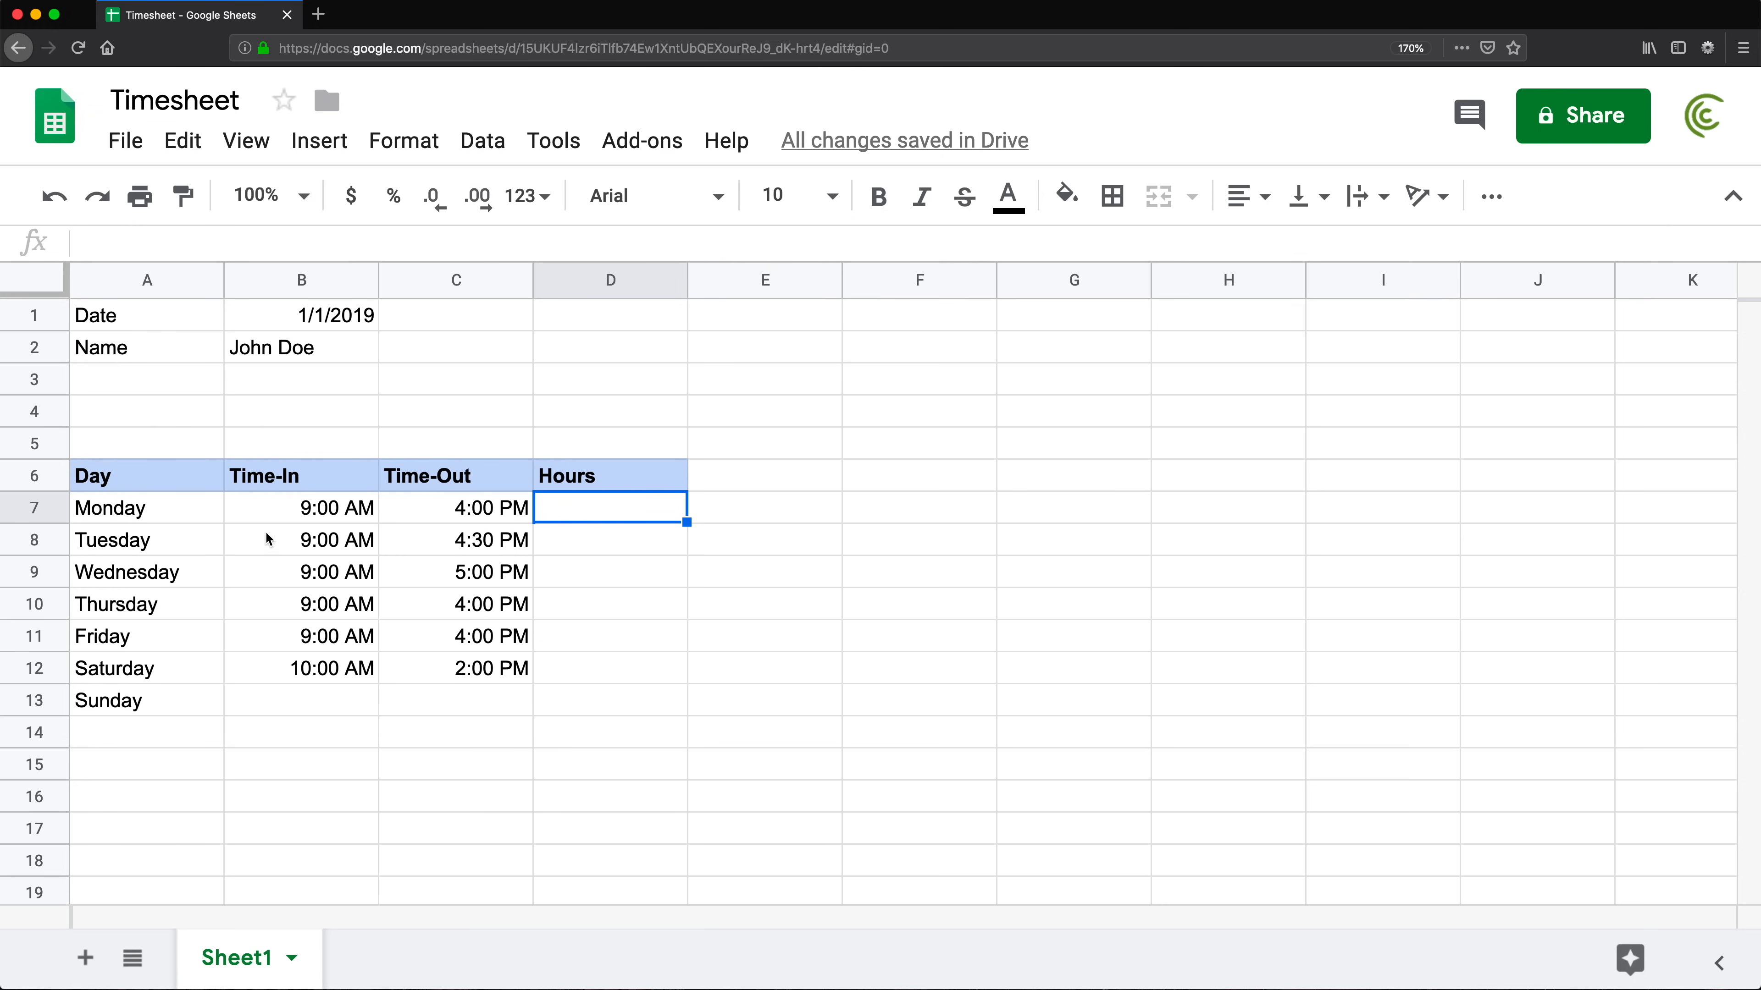
left_click_drag(284, 509, 475, 668)
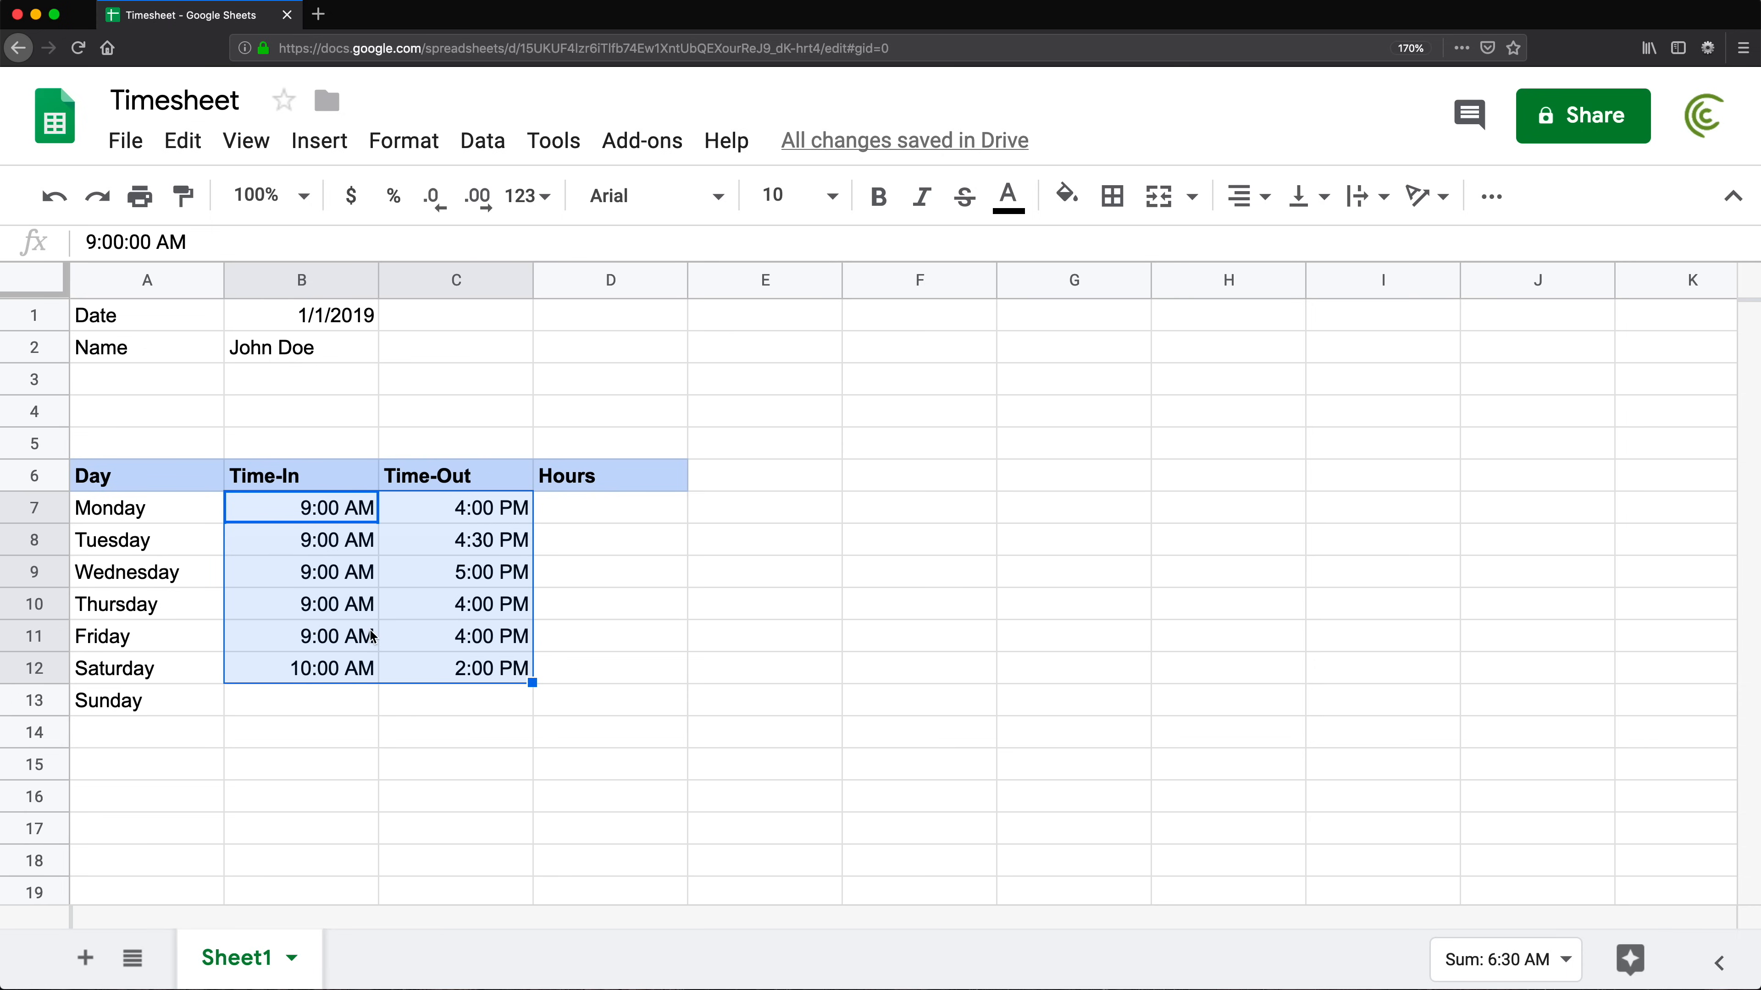
left_click(422, 143)
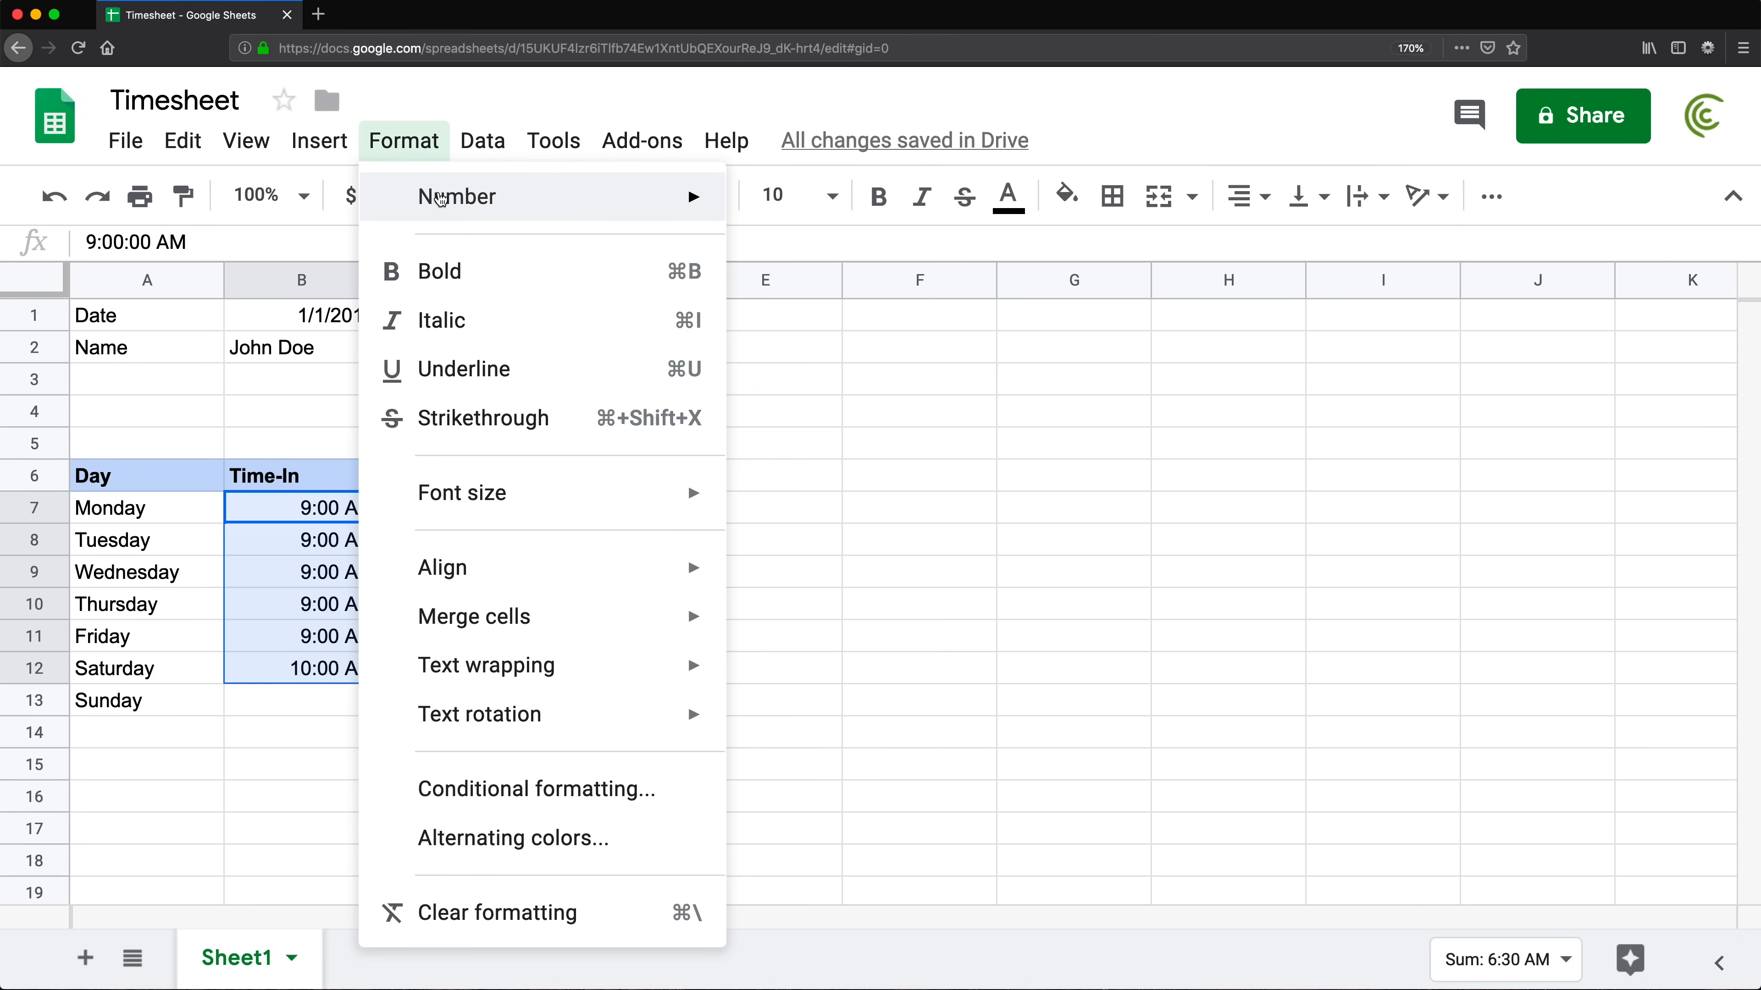
mouse_move(444, 197)
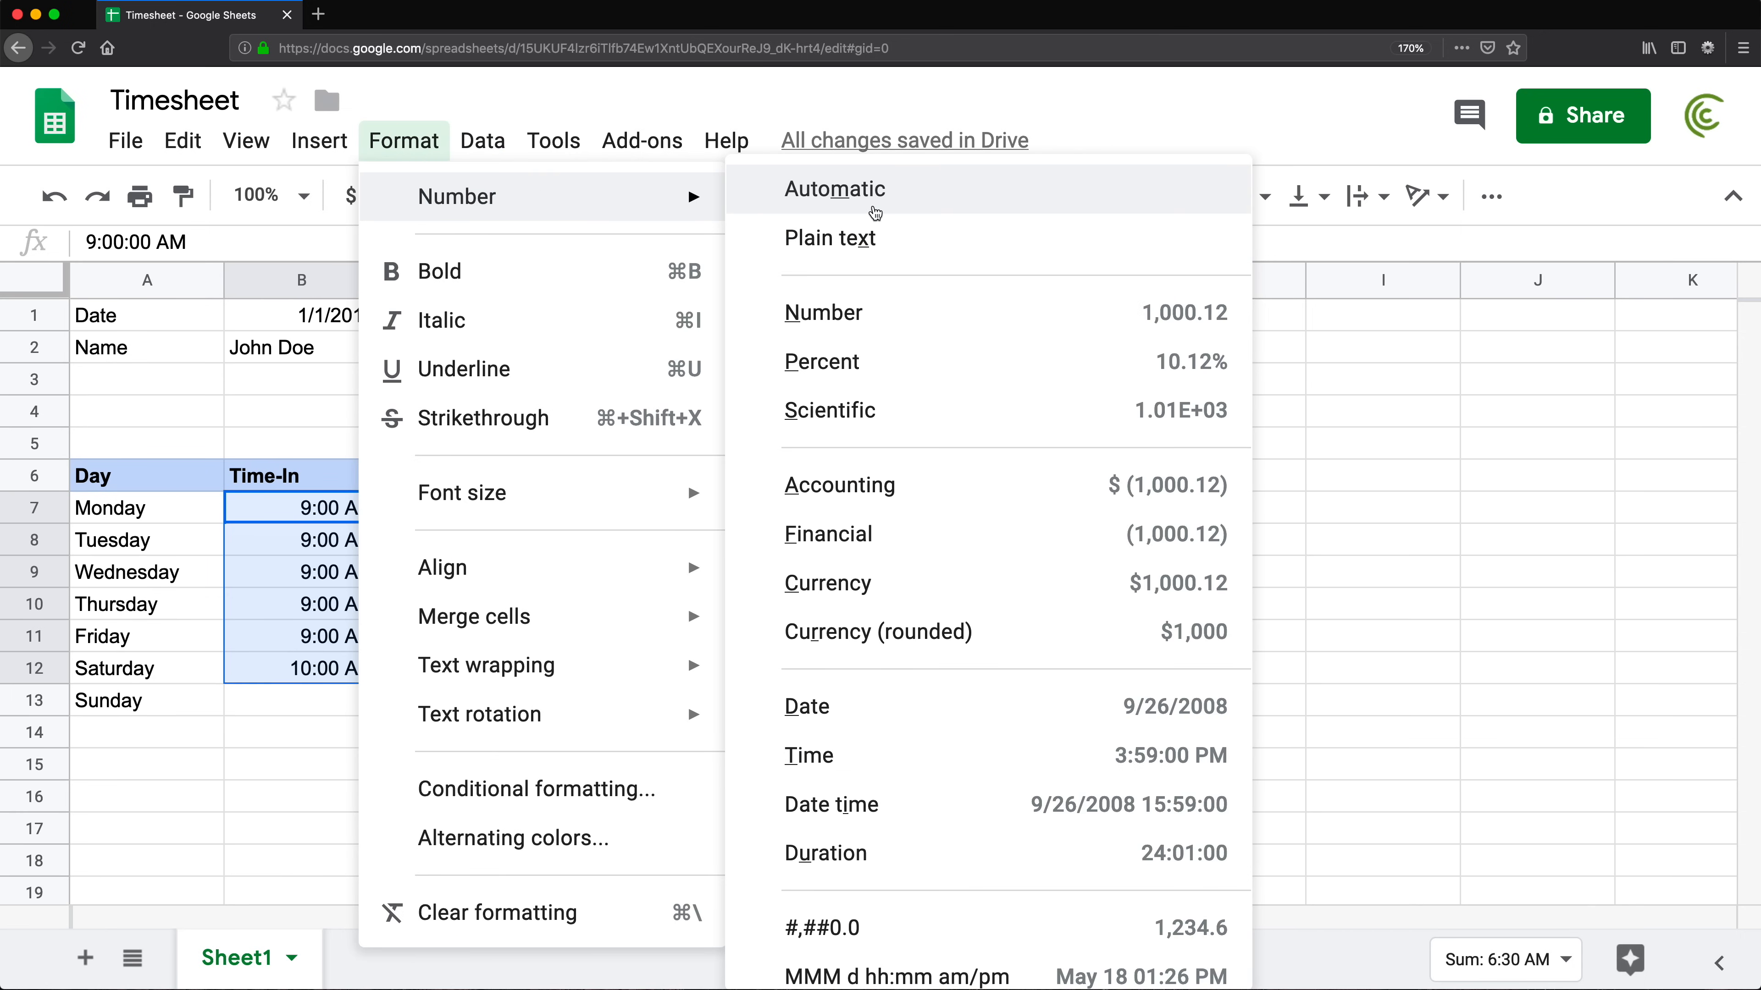
left_click(867, 308)
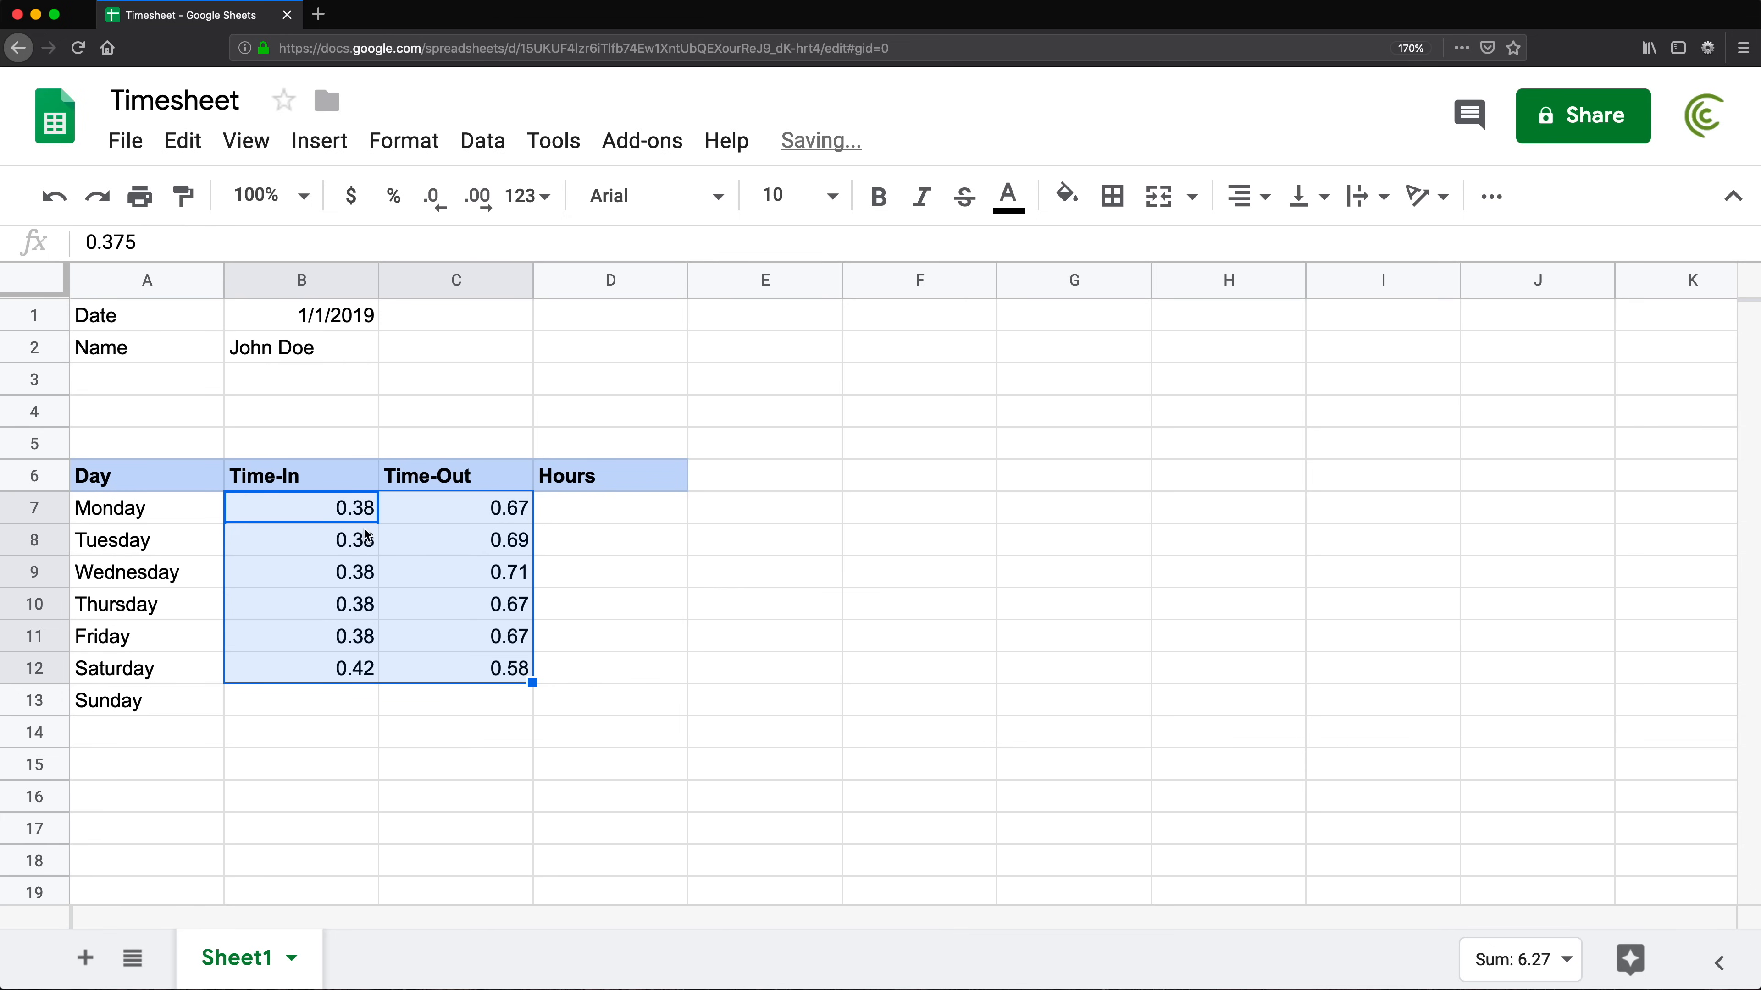
Inspect the decimal values behind the Monday, Tuesday and Thursday times, and undo the number formatting
left_click(343, 511)
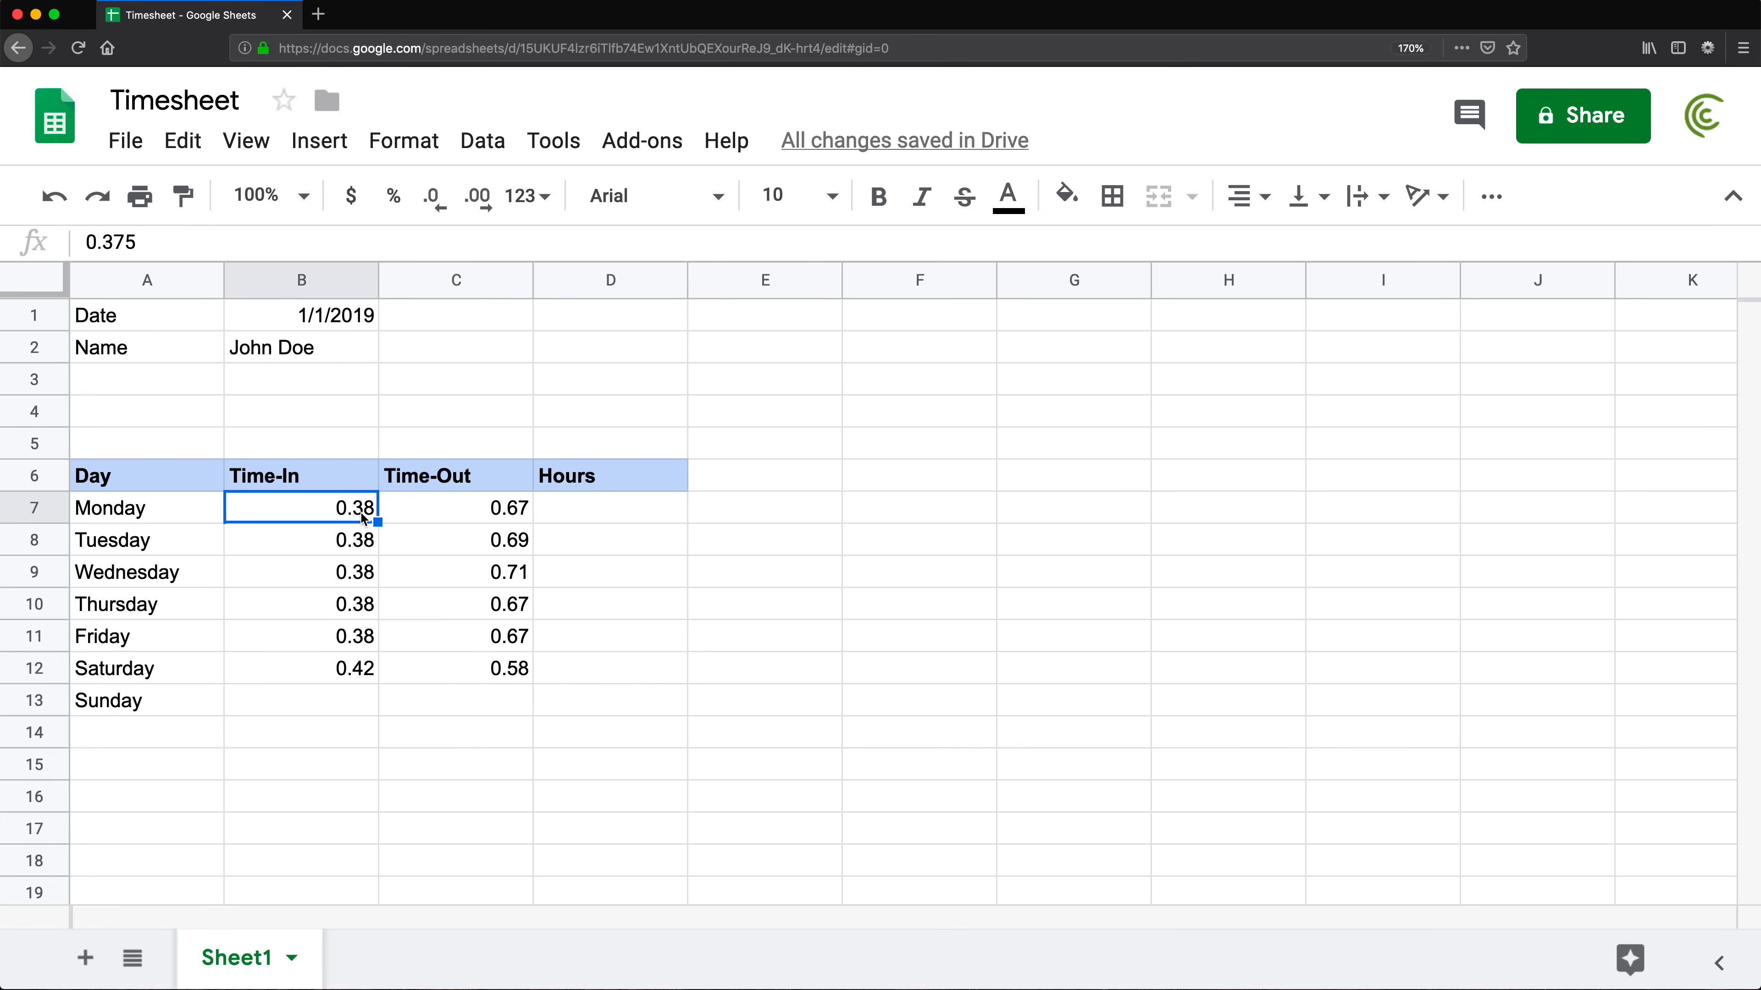
left_click(520, 513)
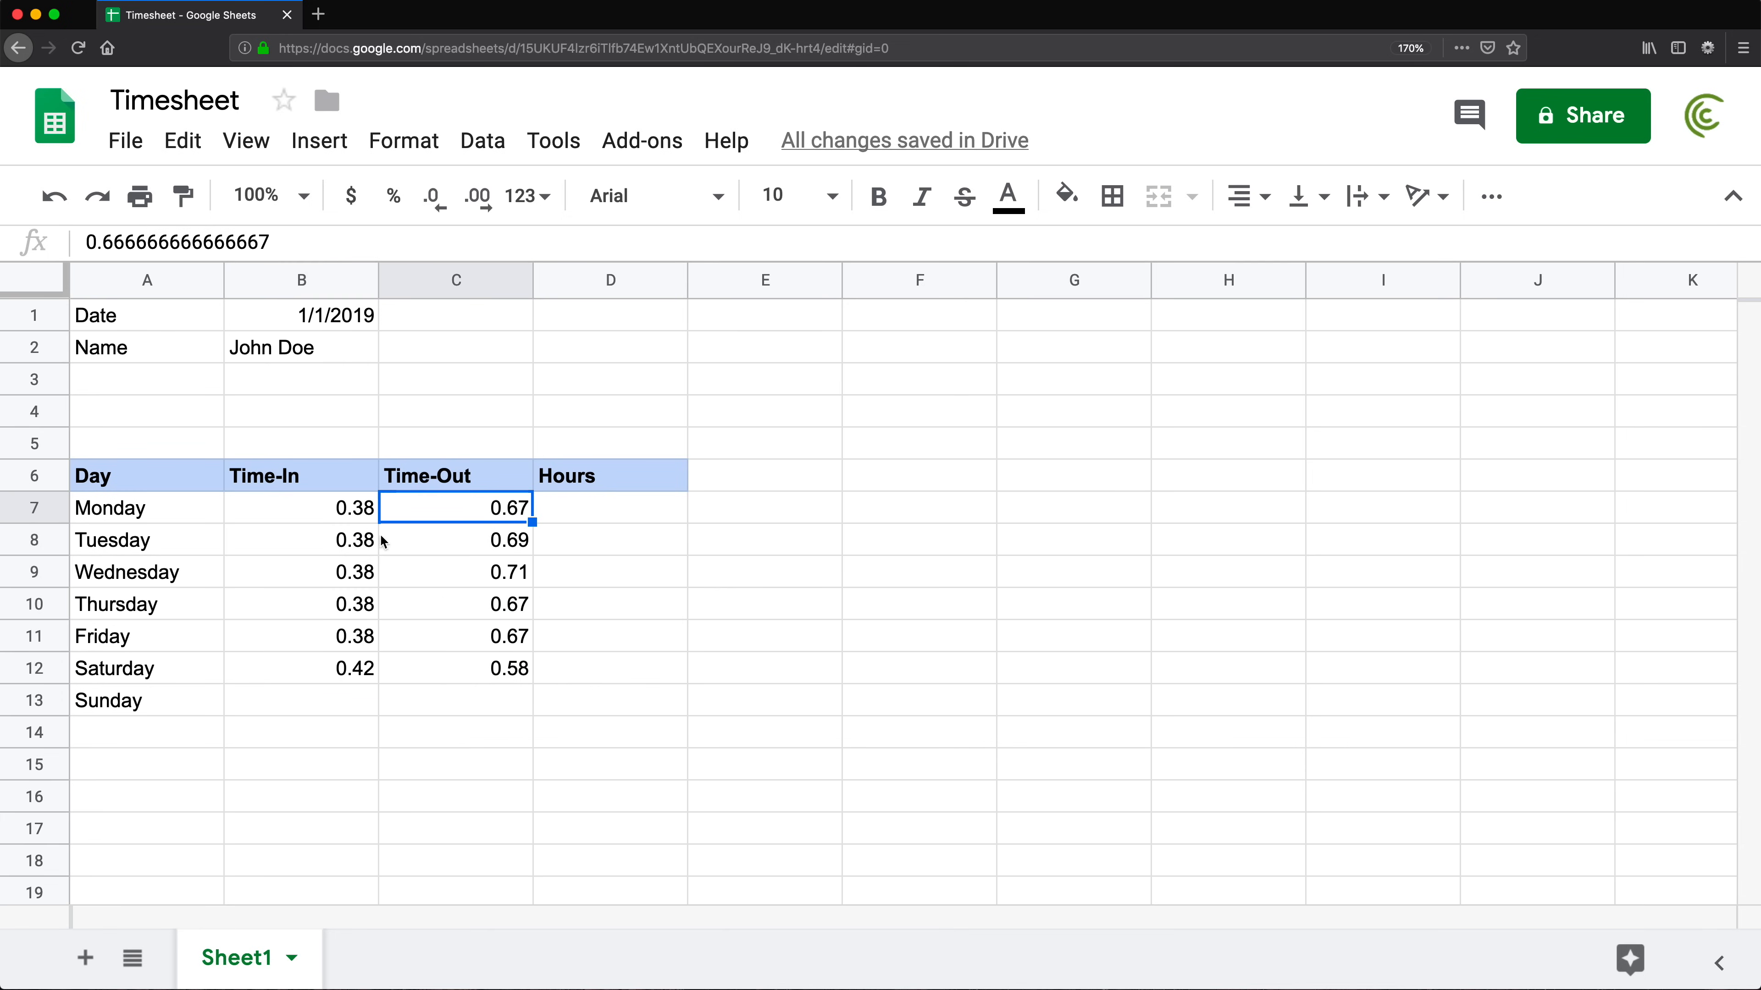
left_click(345, 545)
left_click(485, 550)
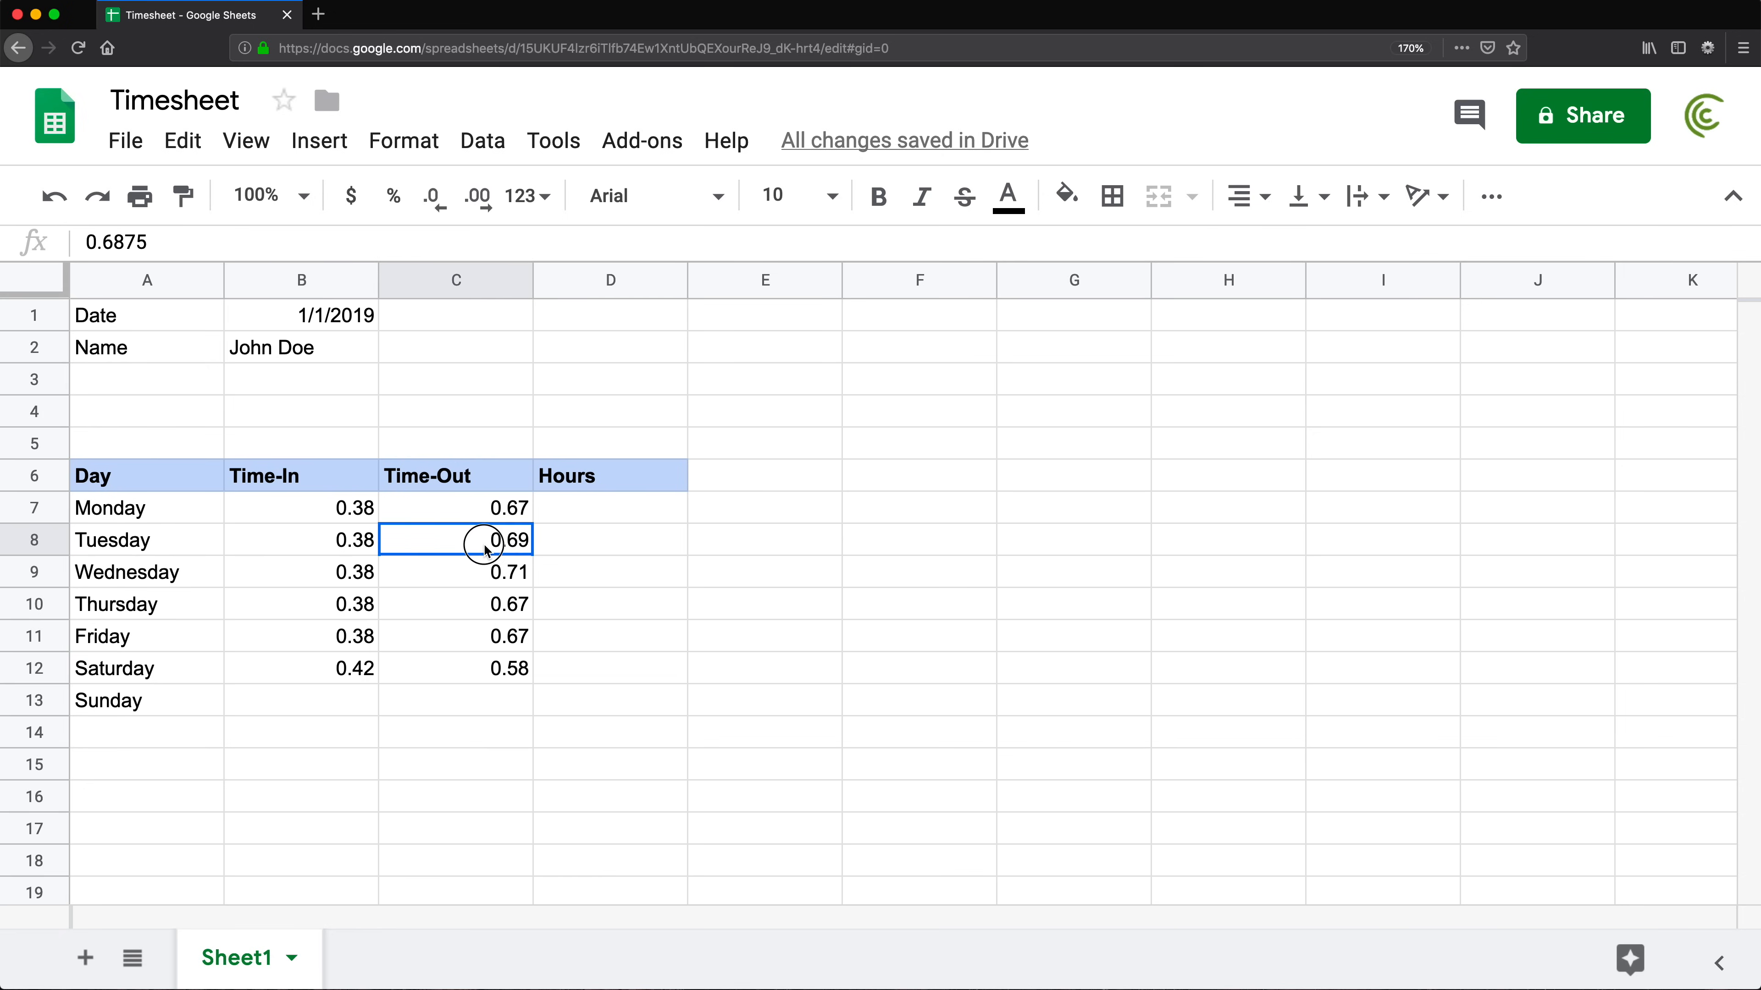
left_click(347, 603)
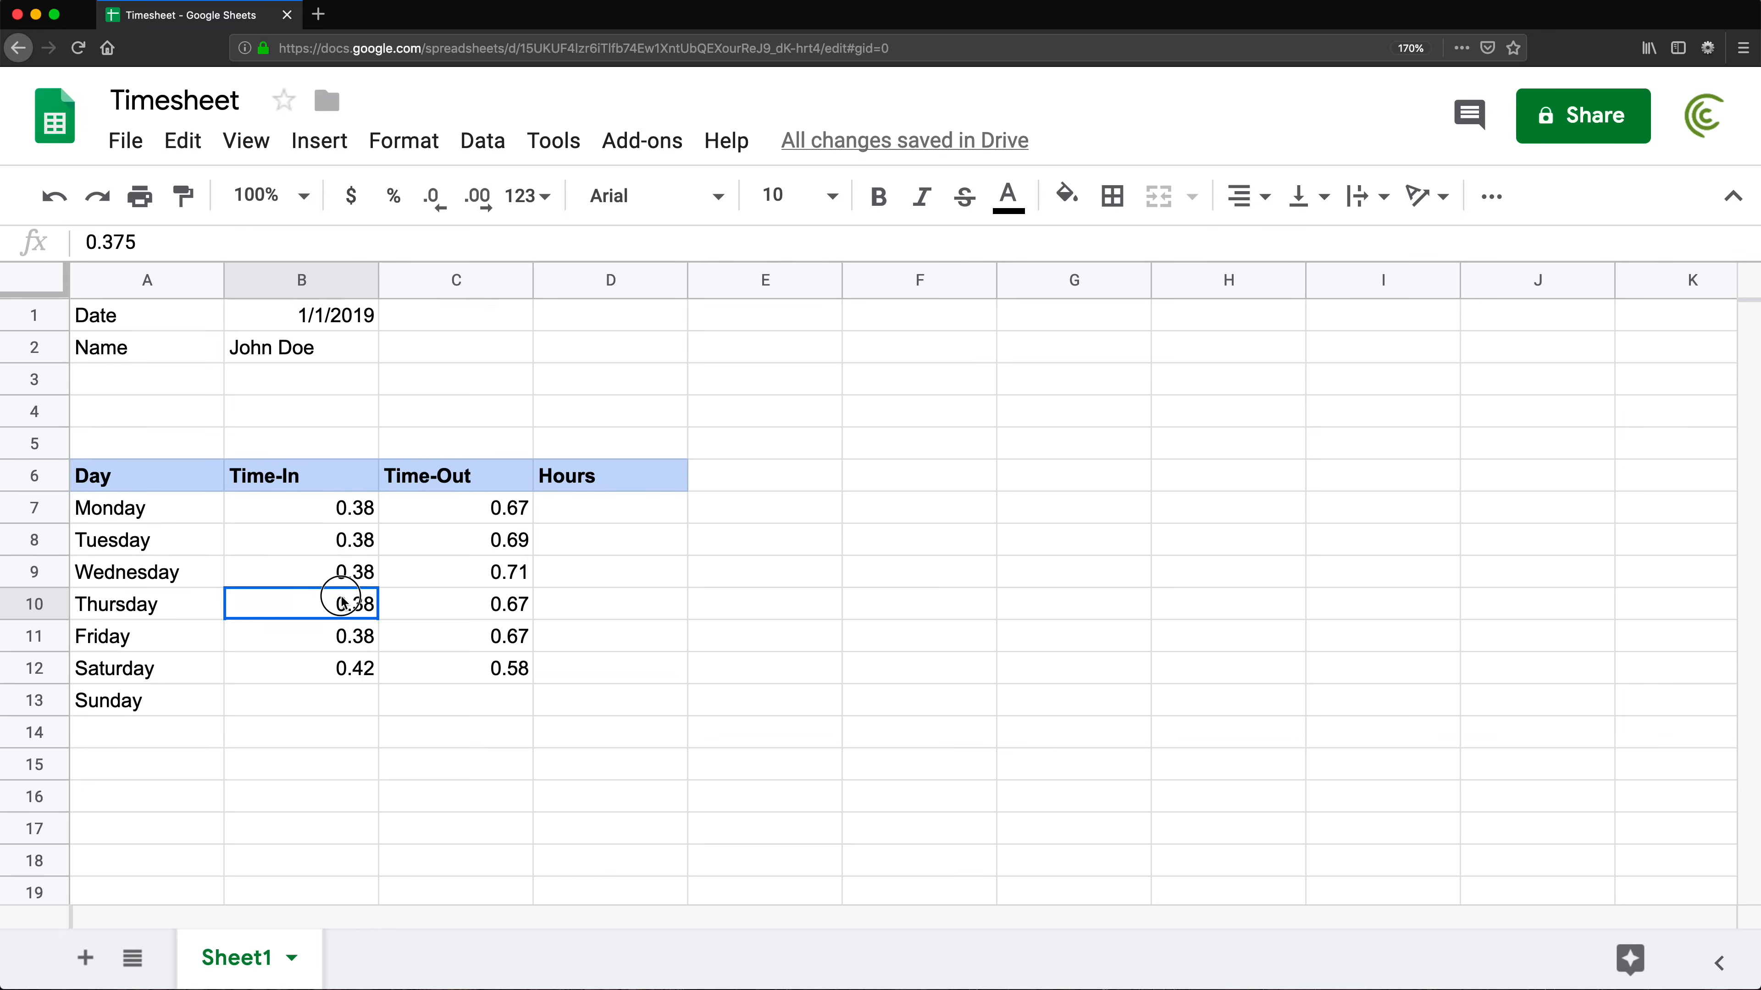
left_click(485, 613)
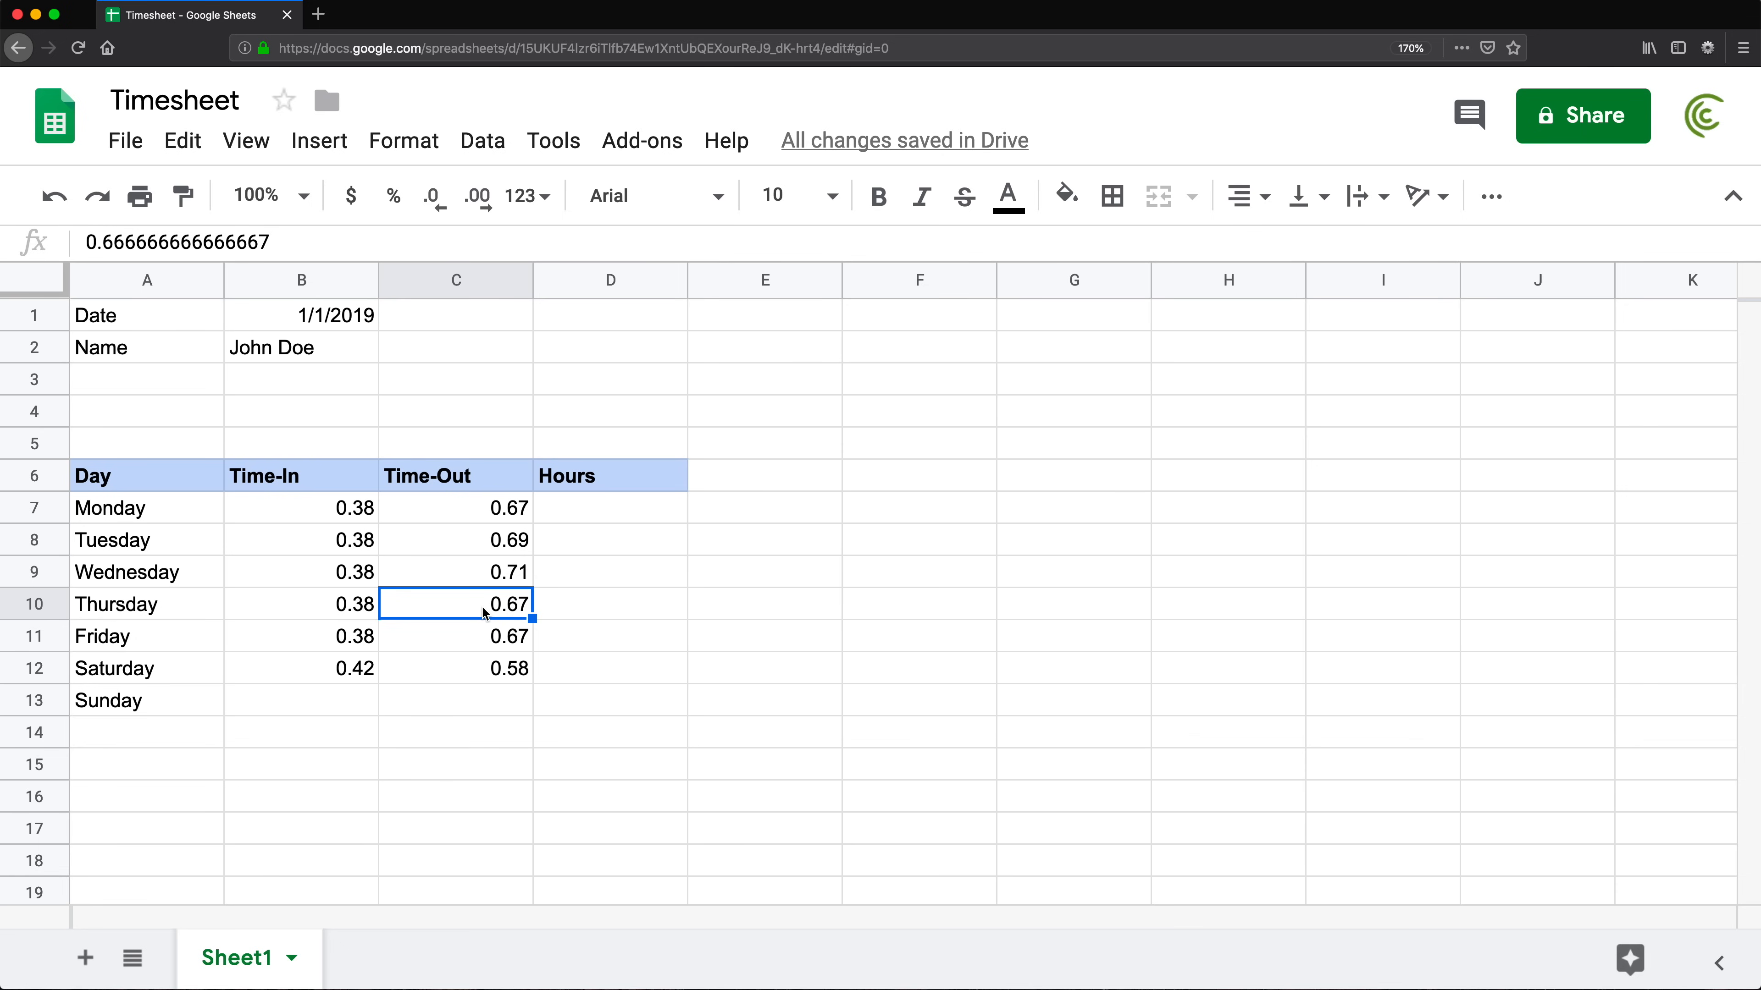
key("ctrl+z")
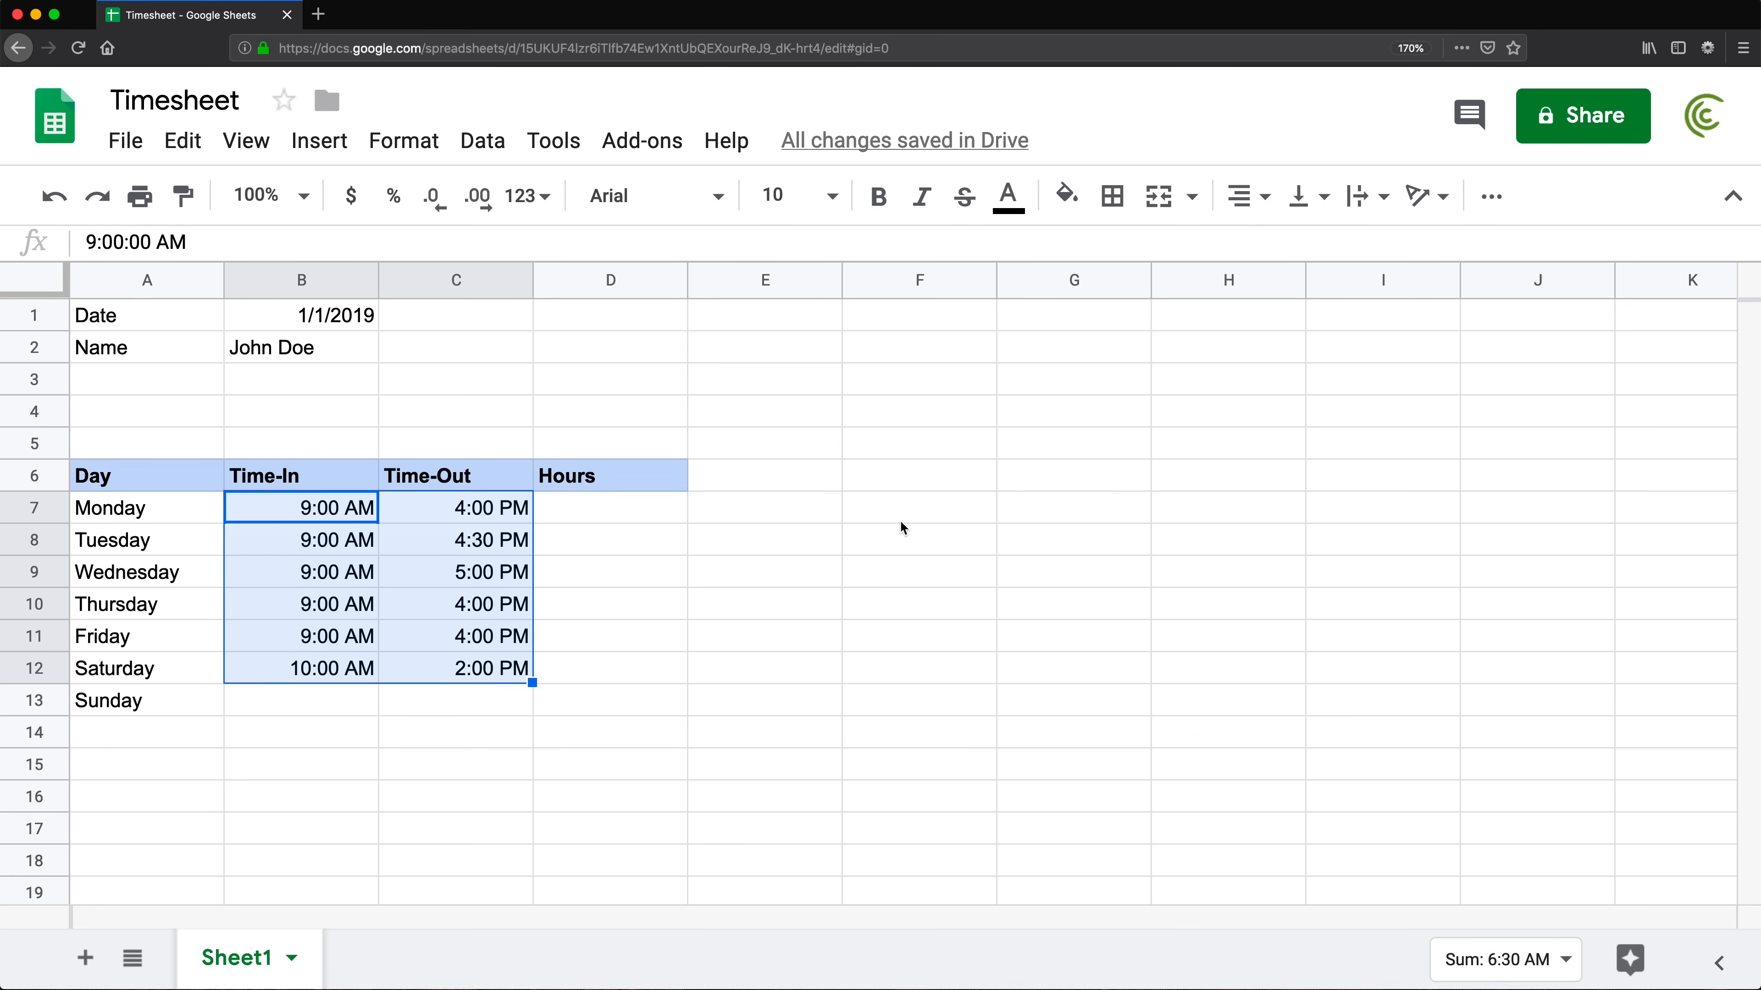
Enter the sample times 12:00 PM in cell G3 and 6:00 PM in cell G4
left_click(1016, 507)
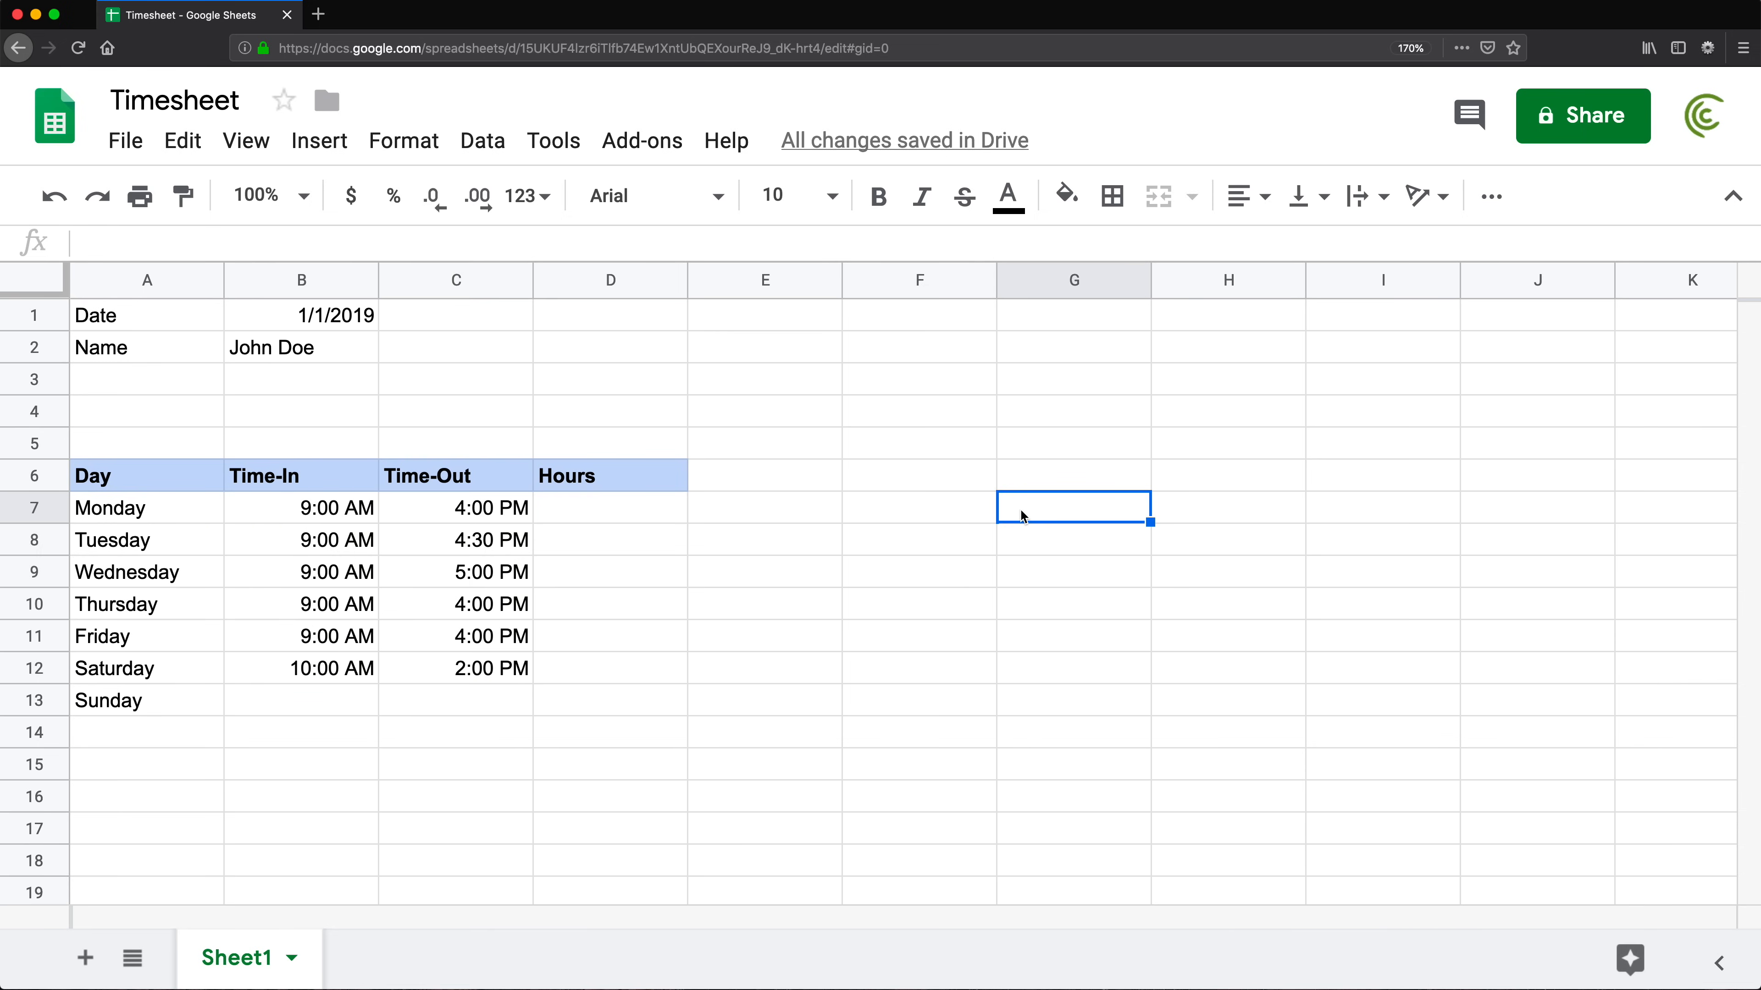
left_click(1067, 372)
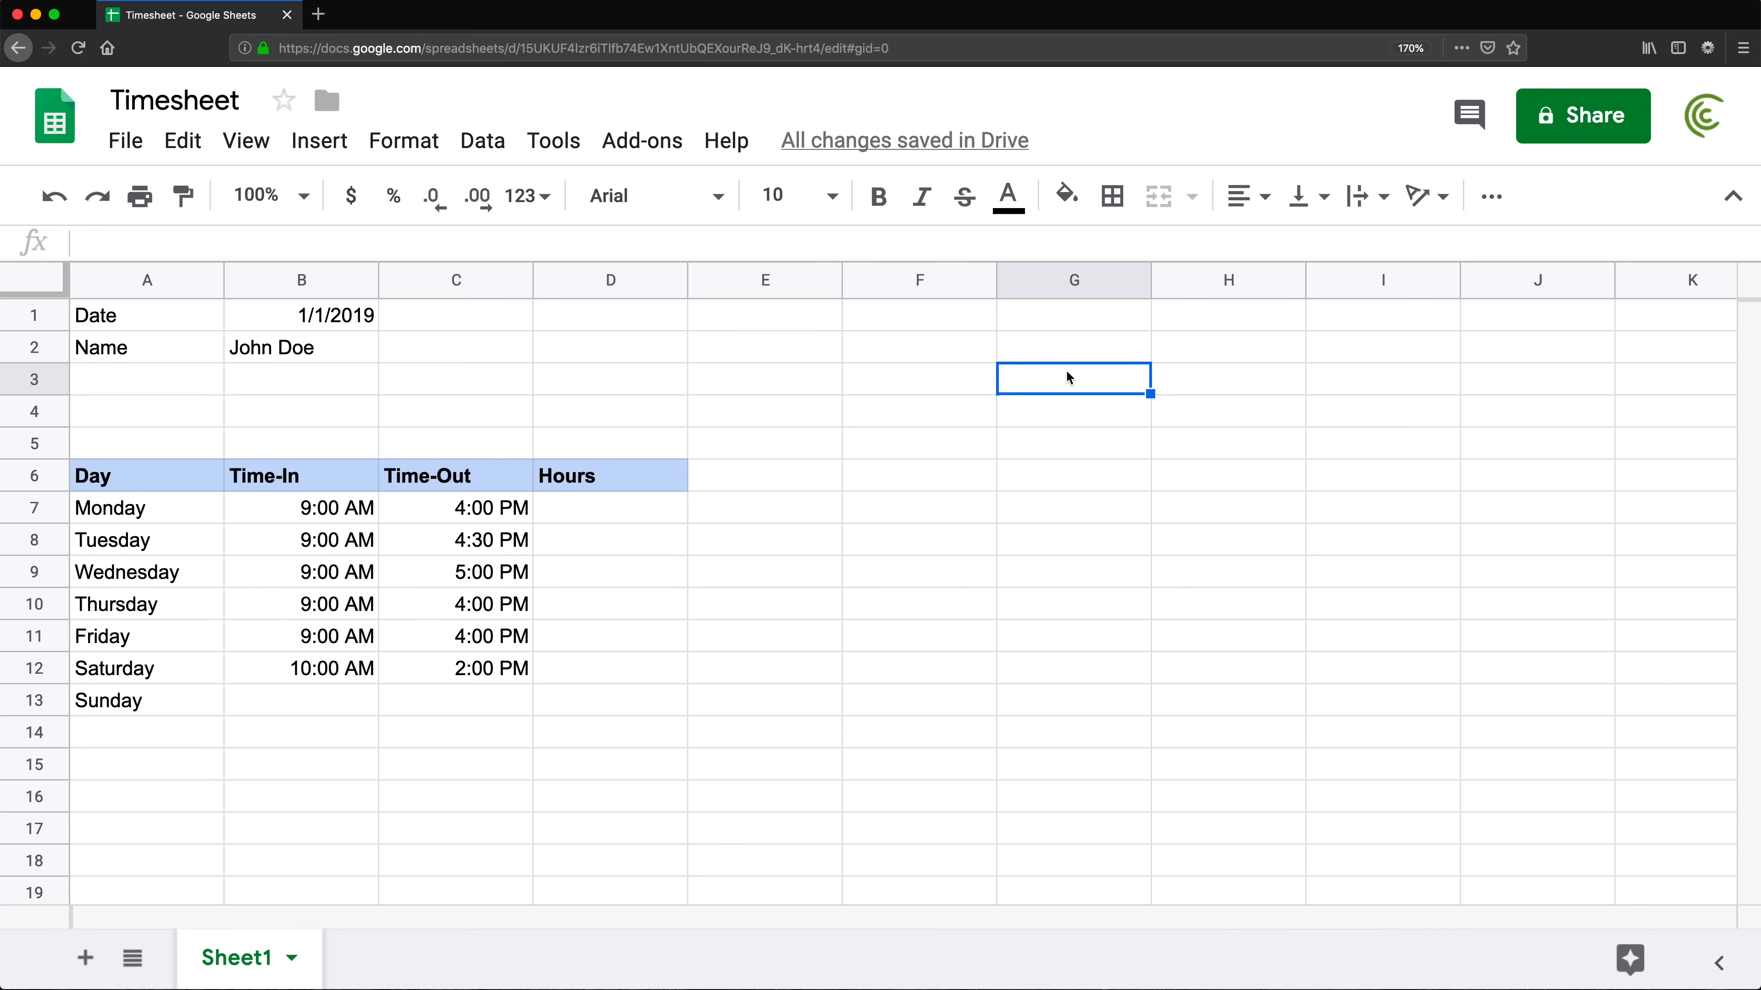
type("1")
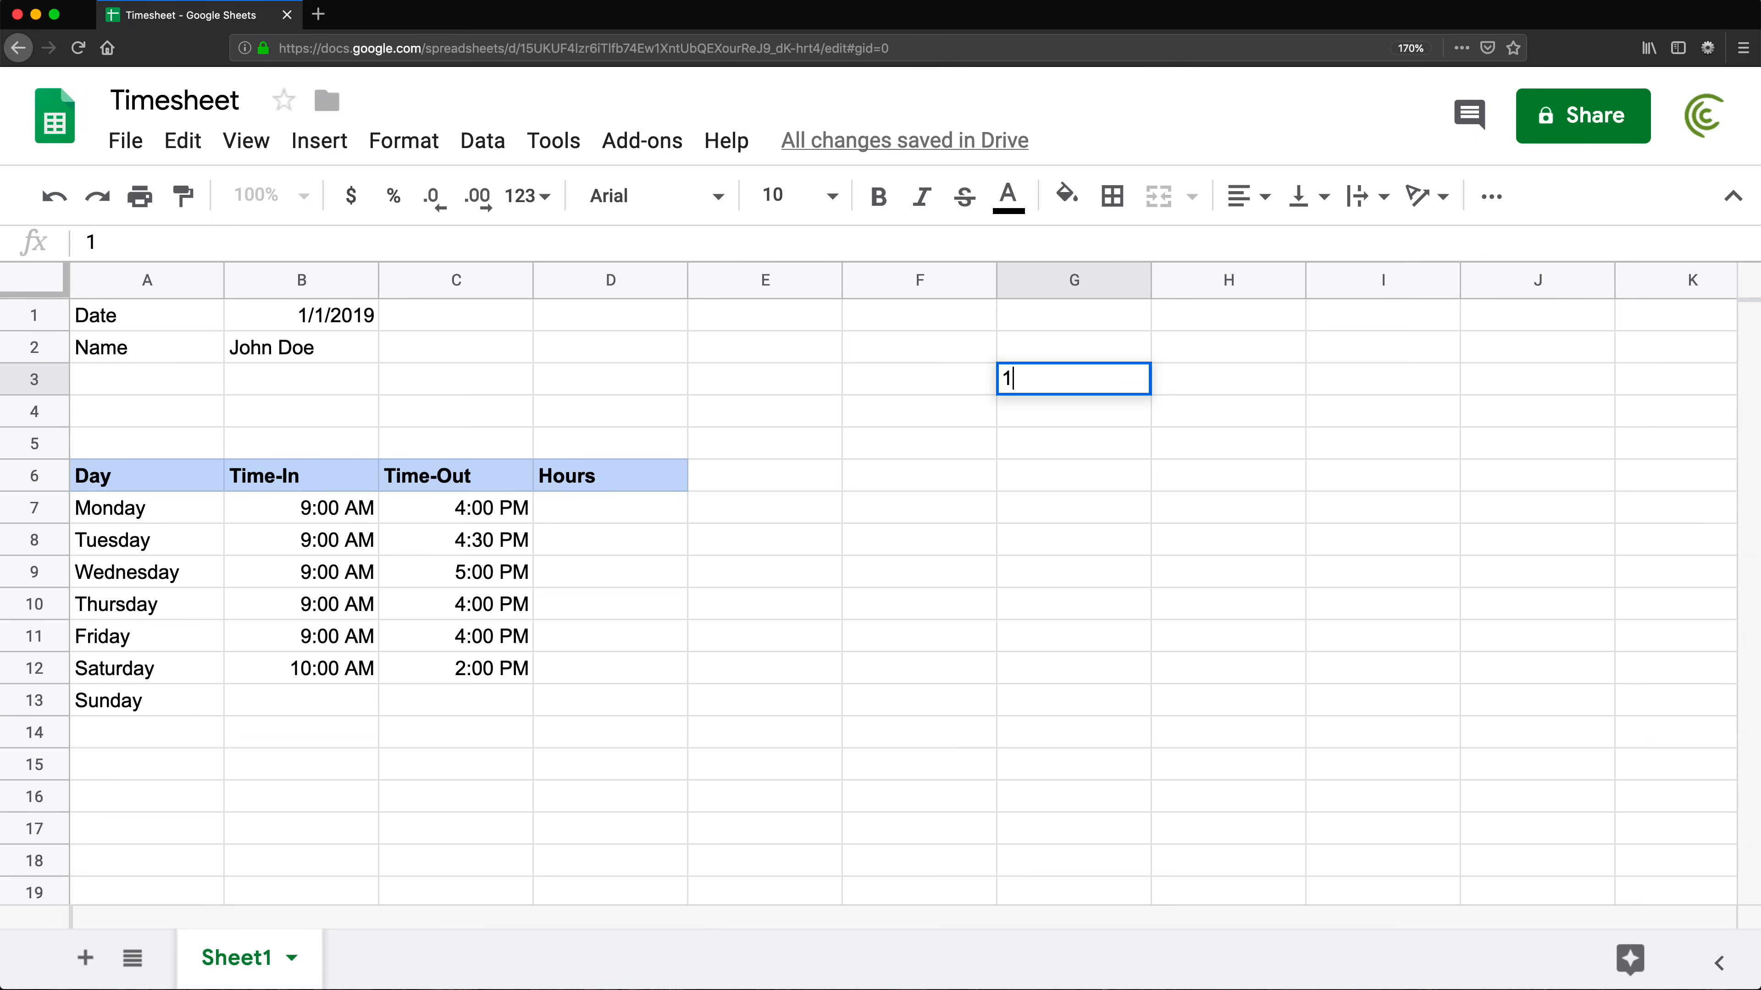
type("2pm")
key("Return")
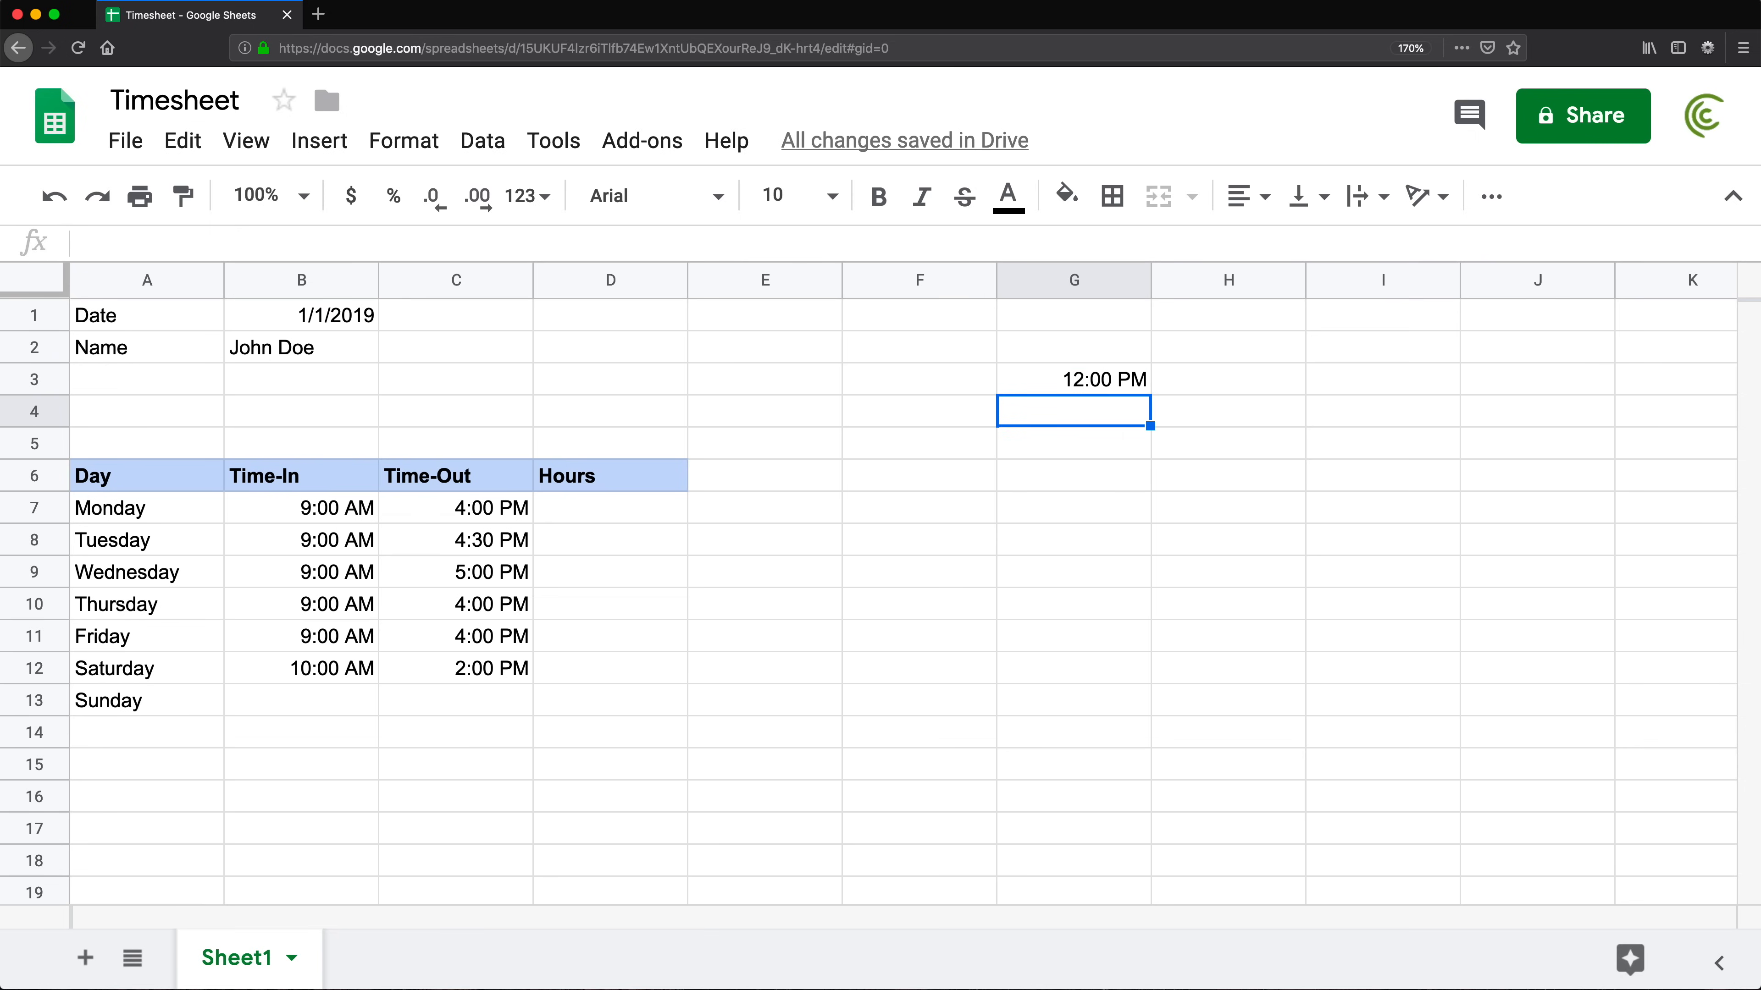
type("6")
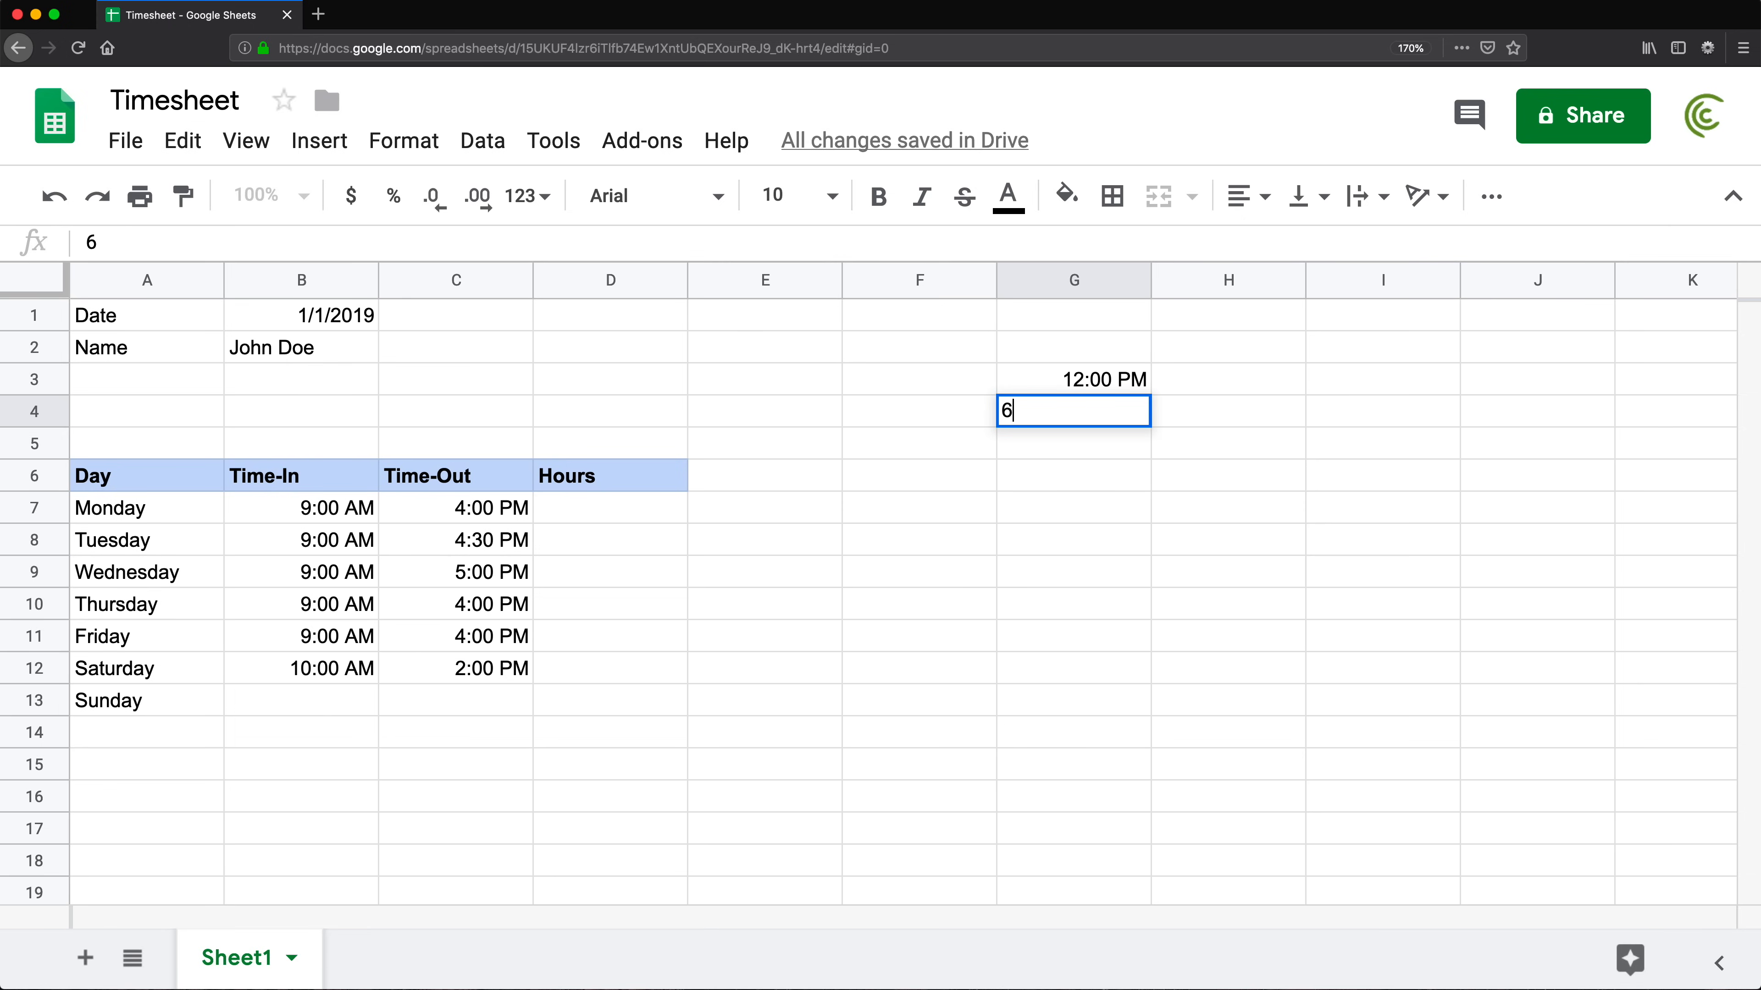
type("pm")
key("Return")
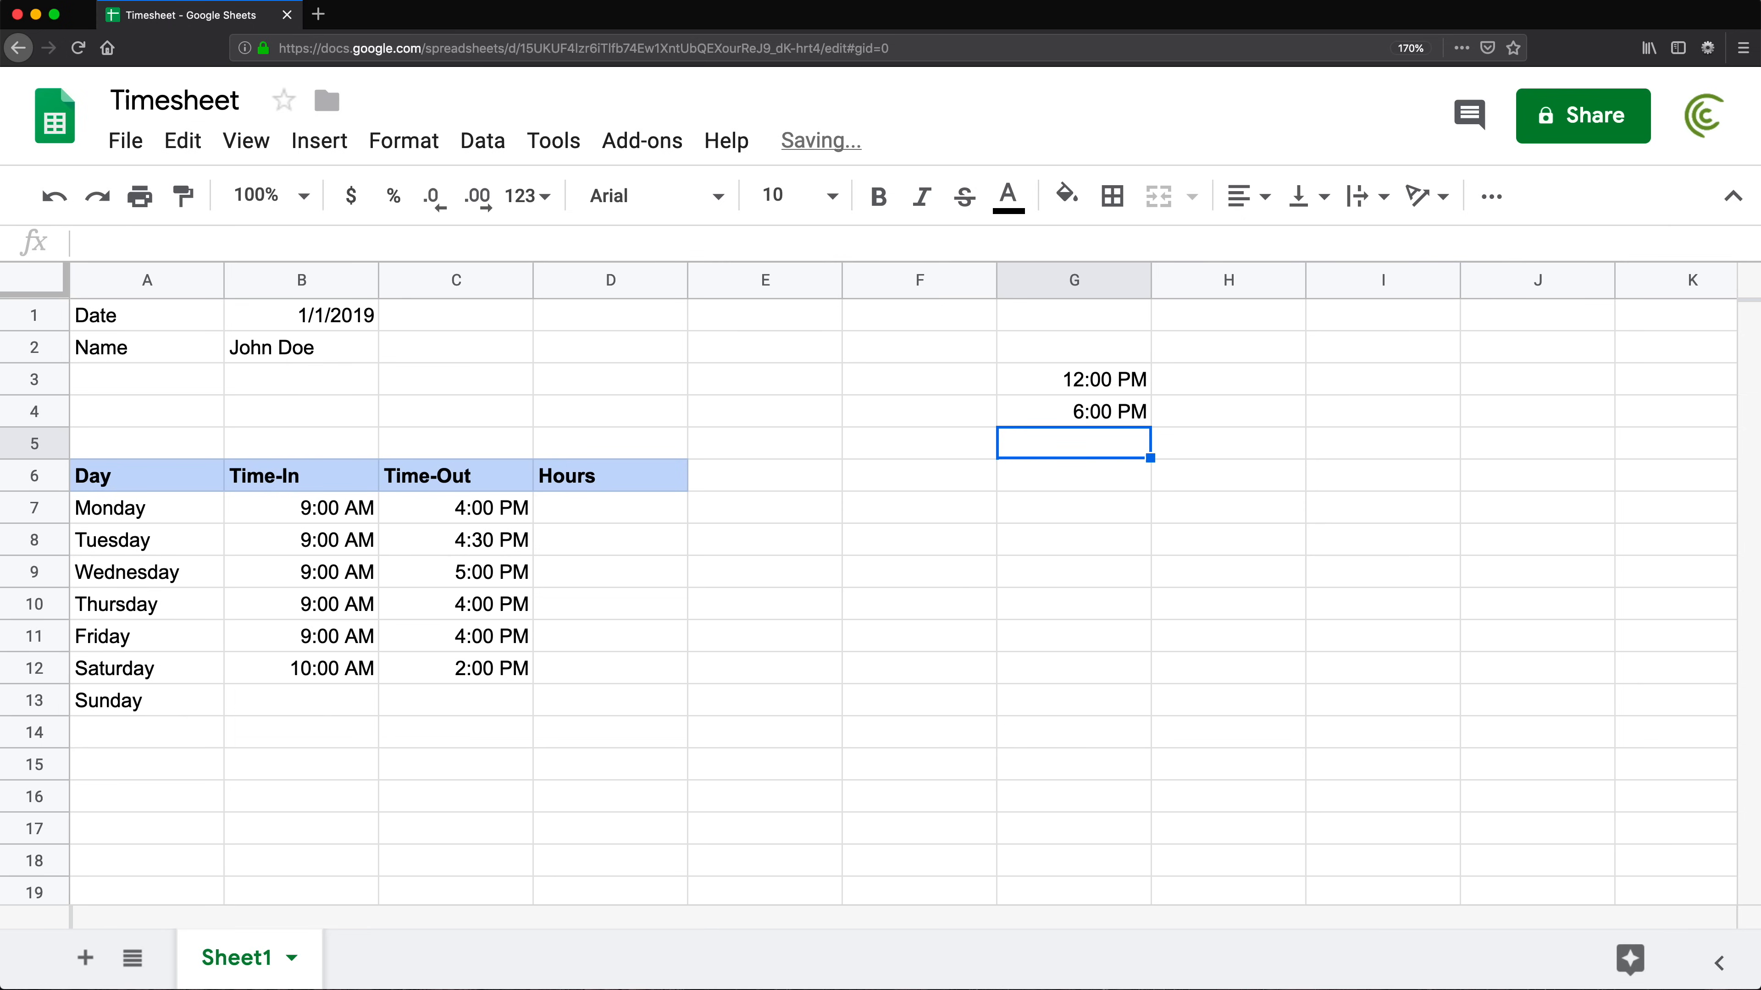
Add the sample time 12:00 AM in cell G2 above the other two
key("Up")
key("Up")
key("Up")
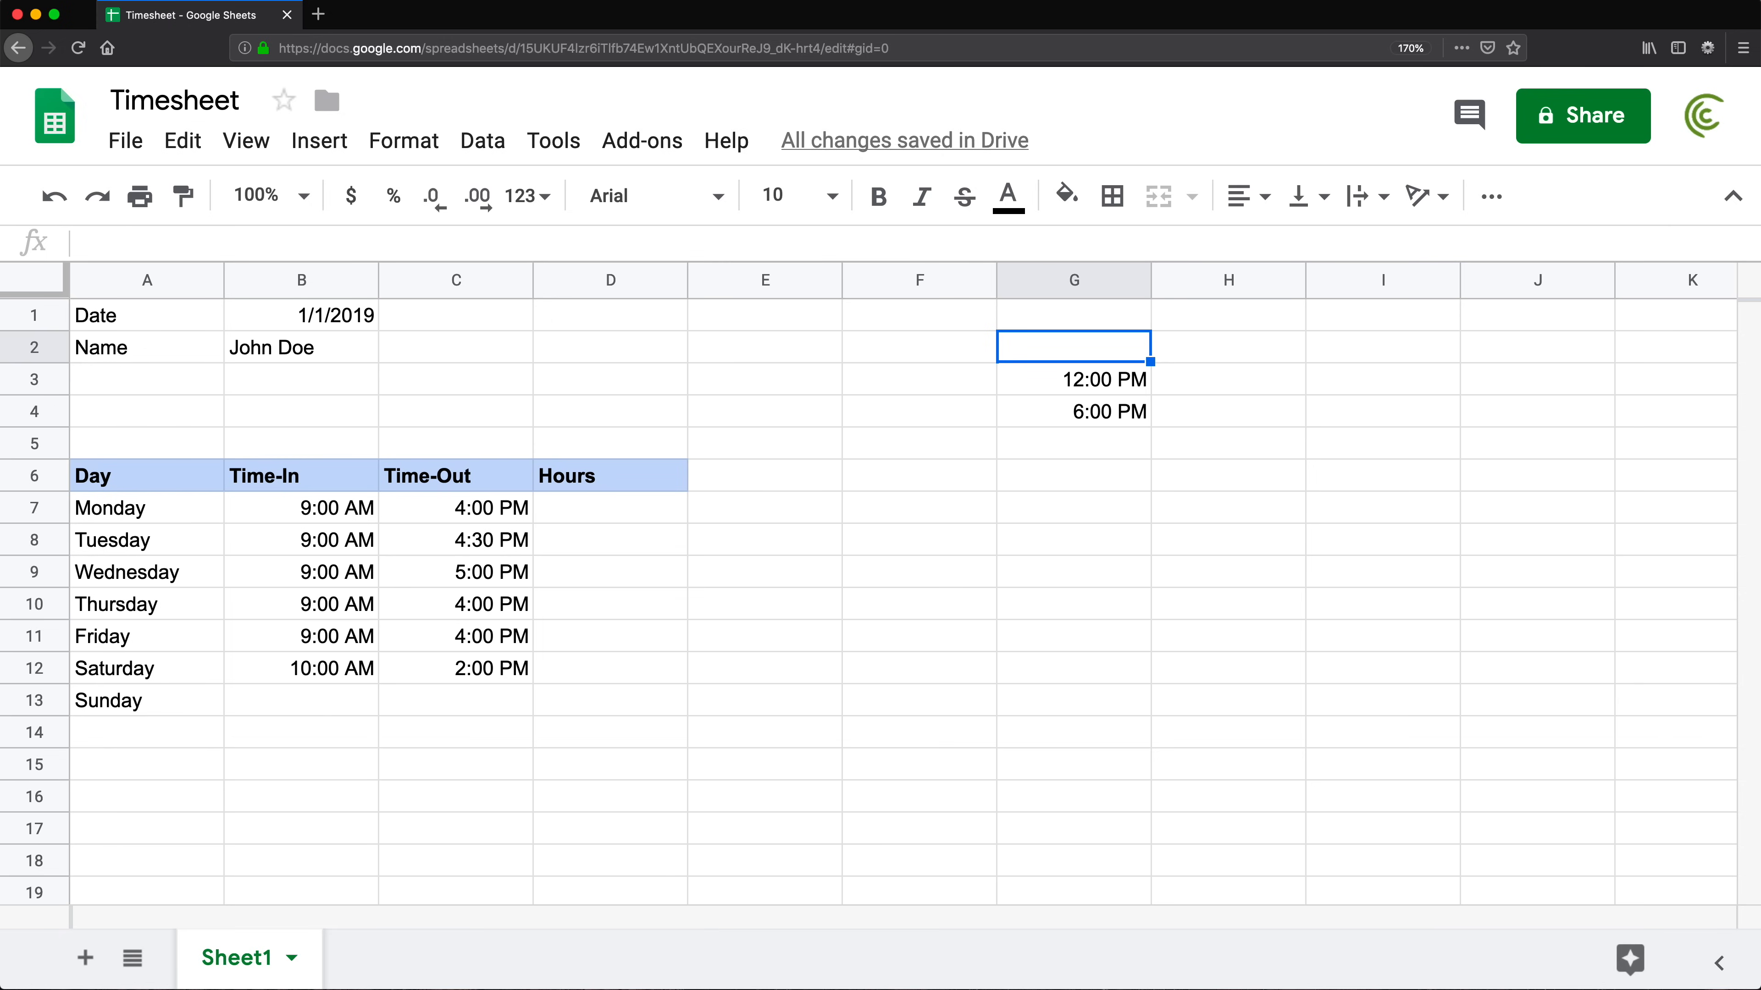
type("12am")
key("Return")
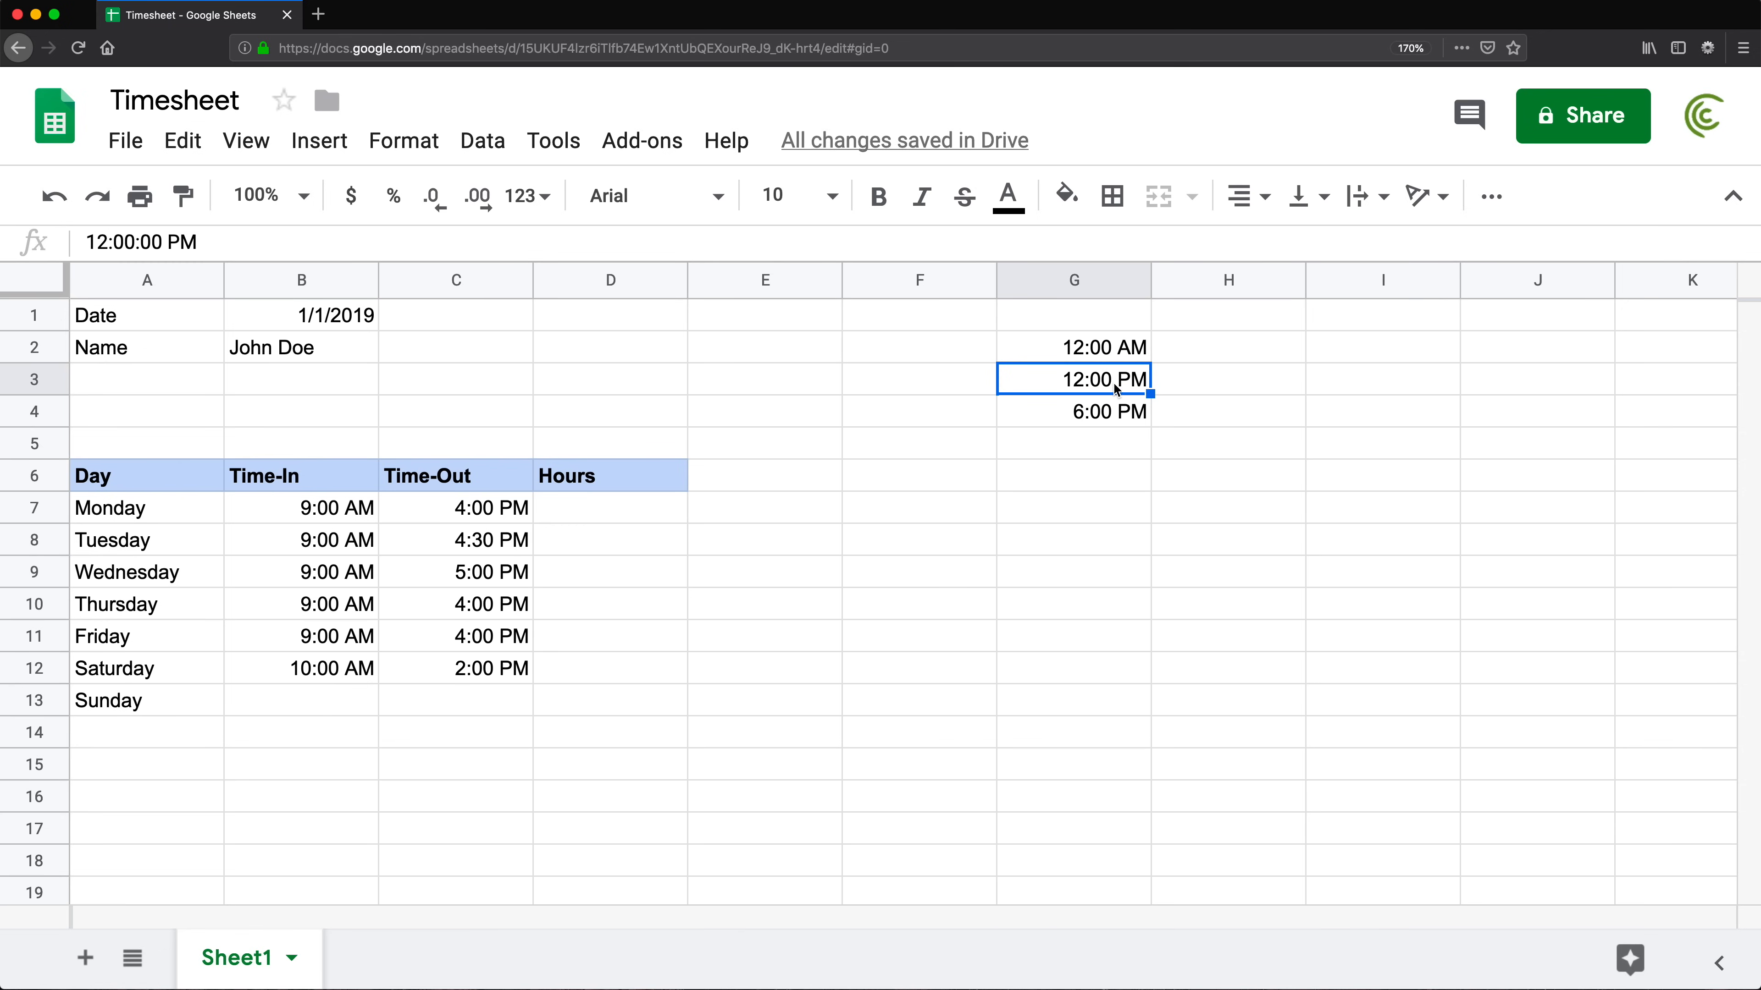
Move the sample times in G3:G4 down one row to G4:G5
left_click_drag(1112, 383, 1116, 410)
key("super+x")
left_click(1101, 415)
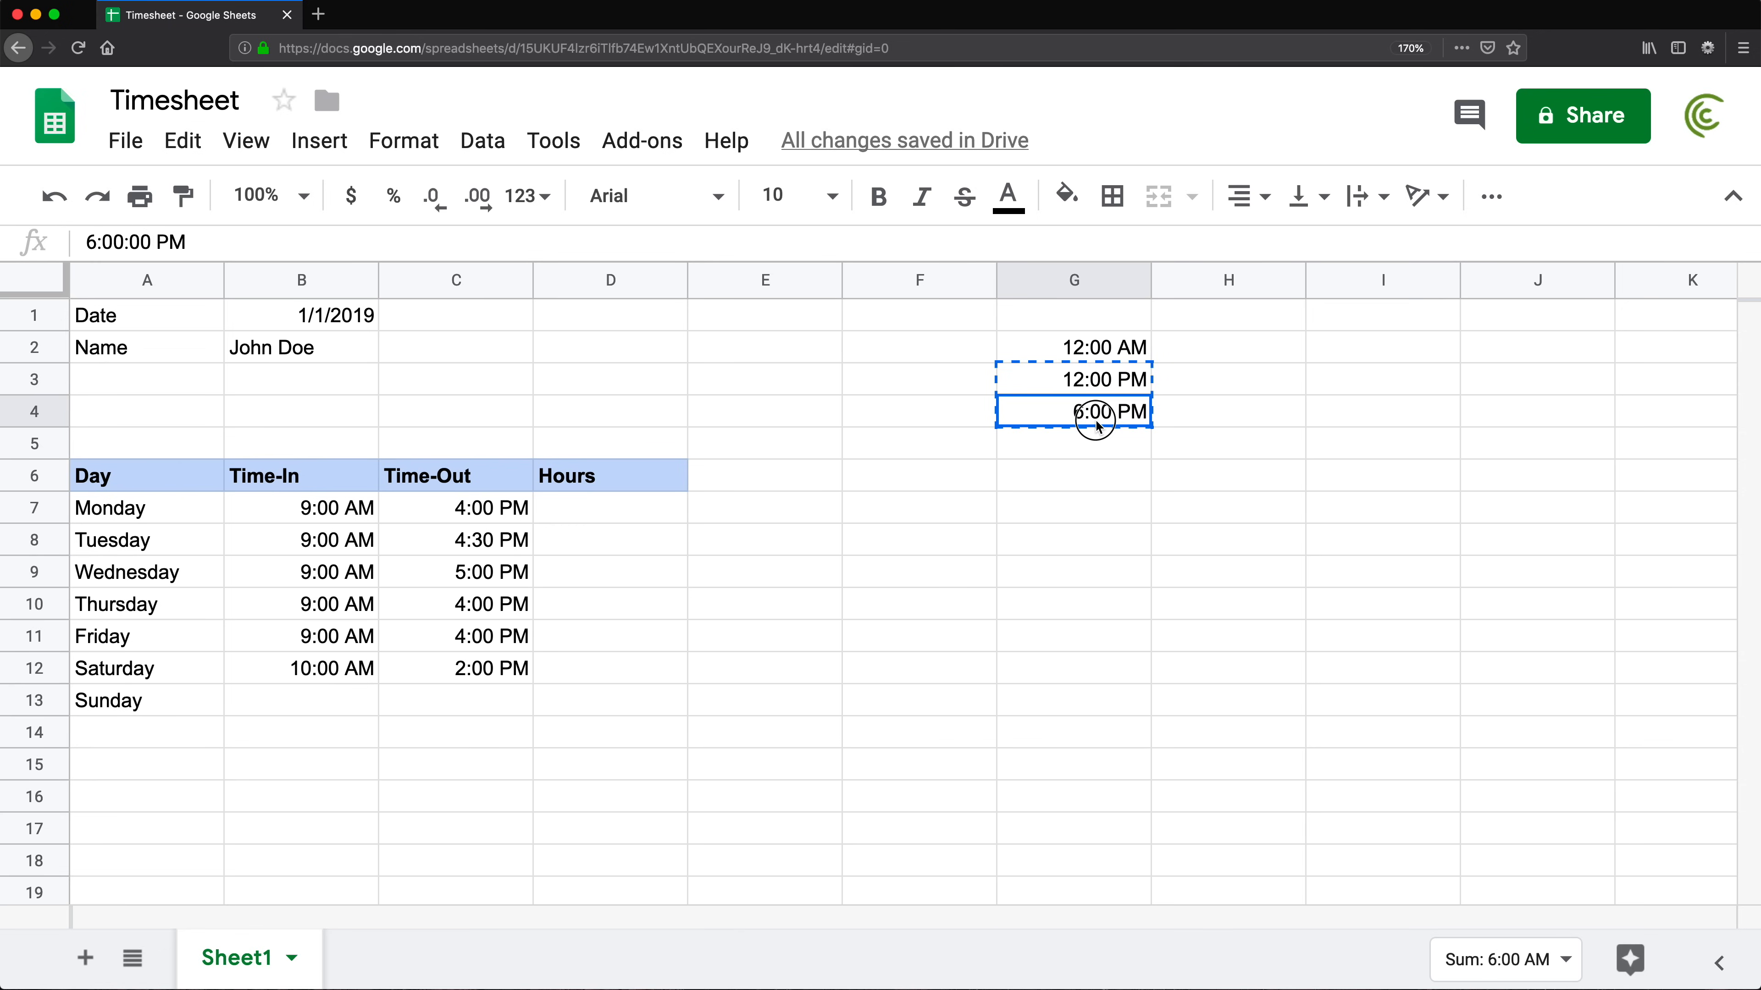
key("super+v")
key("super+z")
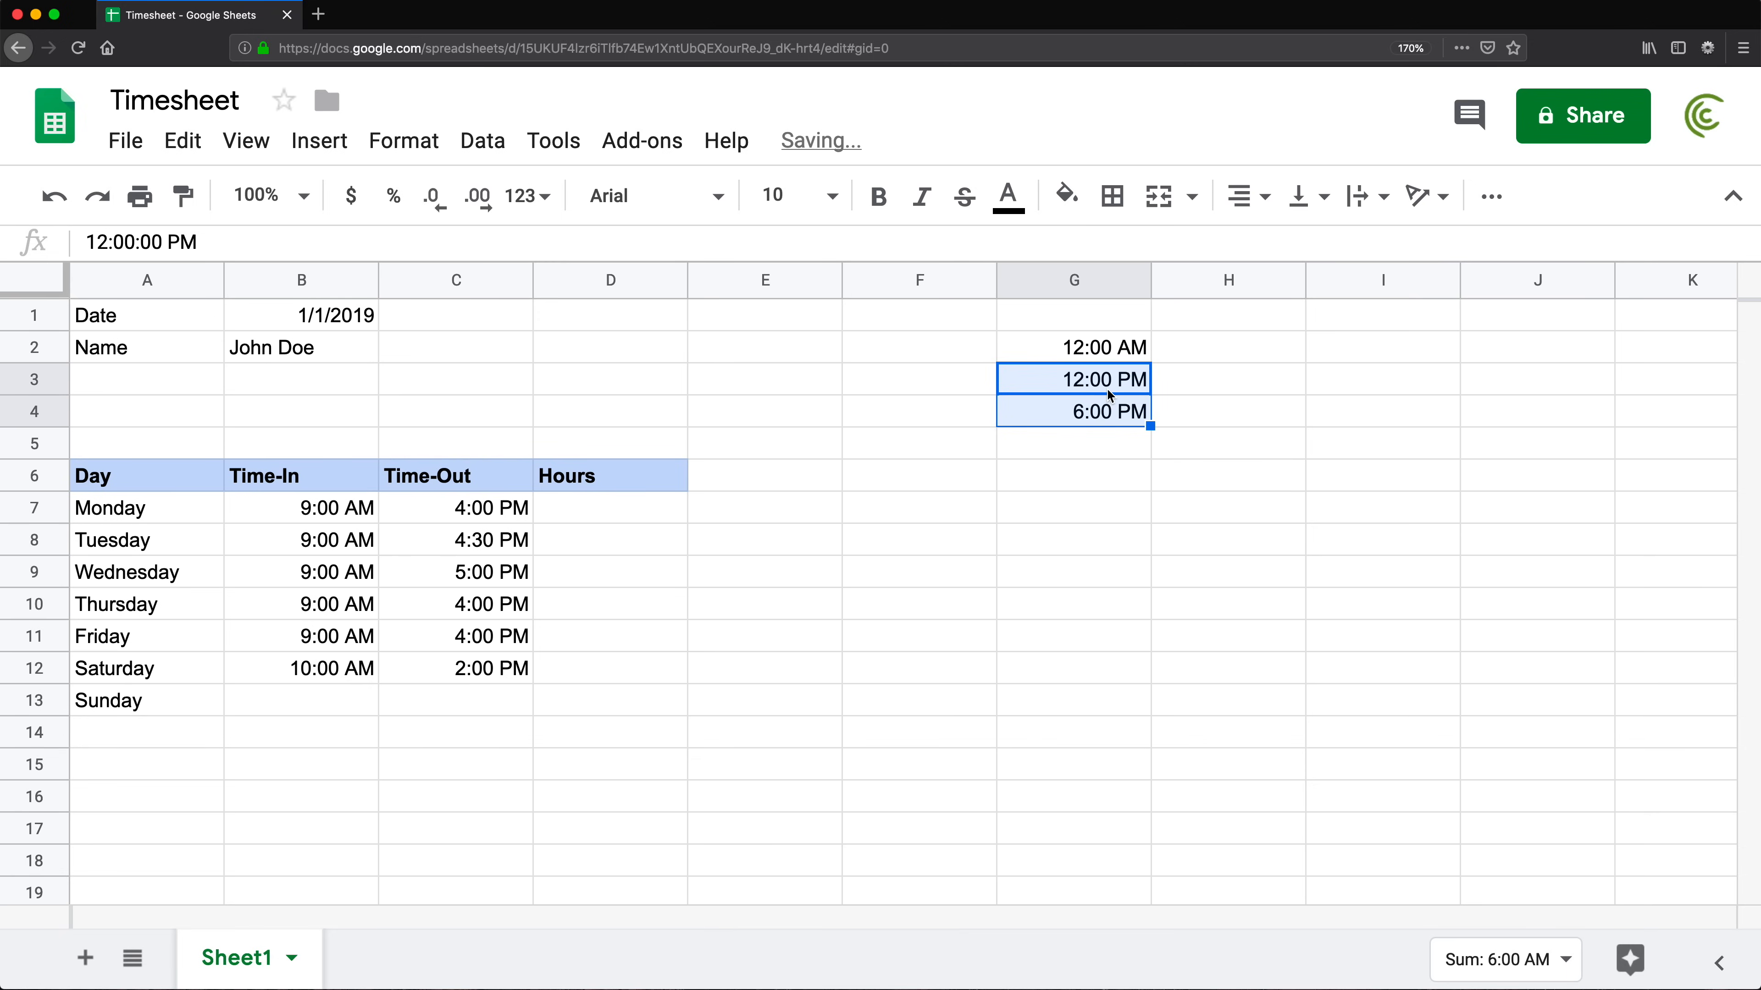
key("super+shift+z")
Enter the sample time 9:00 AM in the emptied cell G3
left_click(1107, 390)
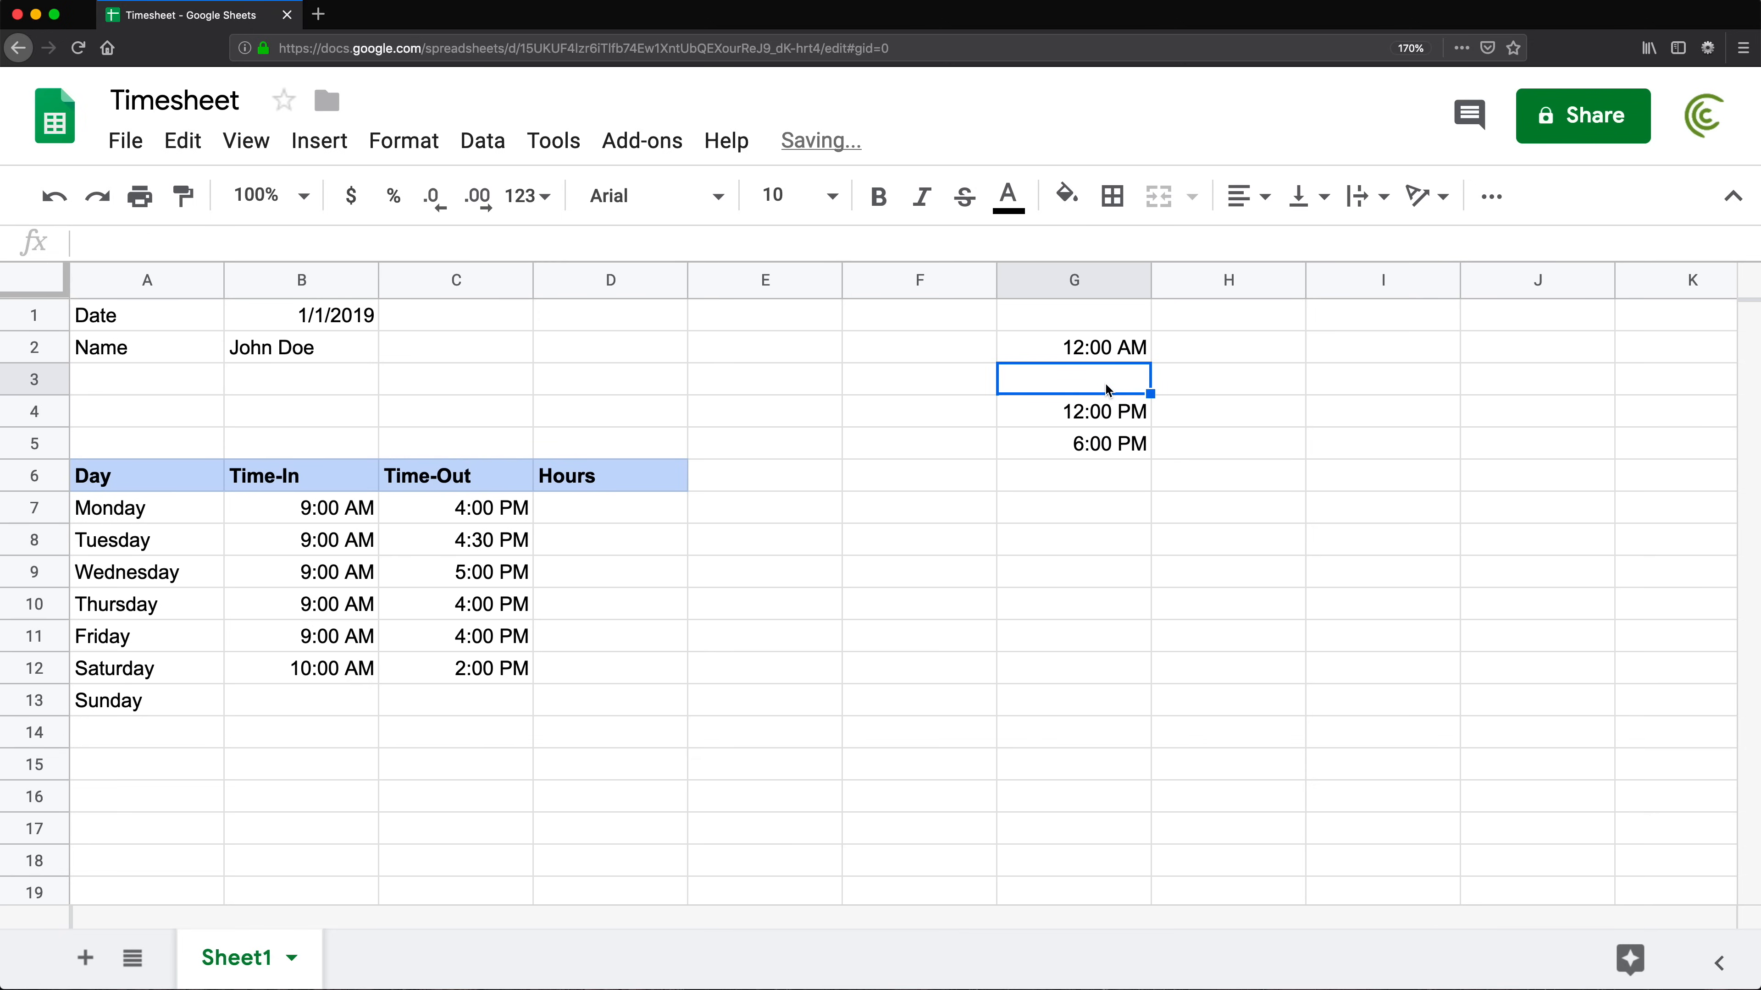
type("9:am")
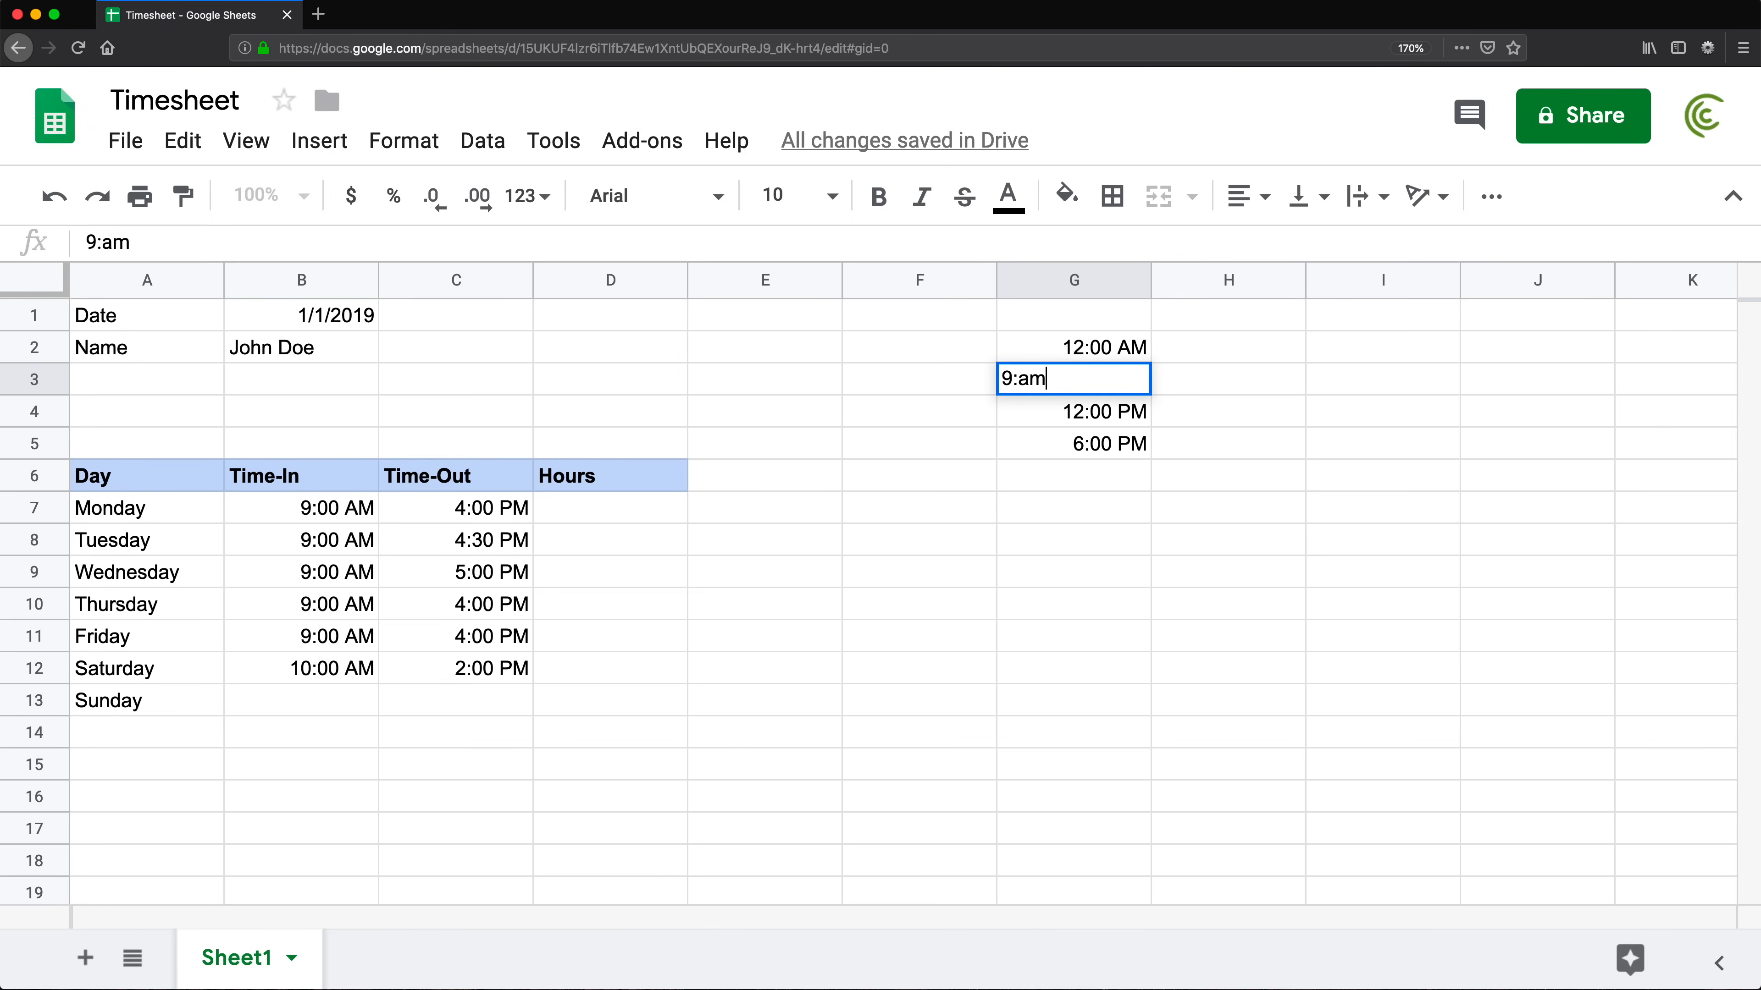
key("Return")
left_click(1106, 390)
double_click(1107, 385)
left_click(1021, 378)
type("00")
key("Return")
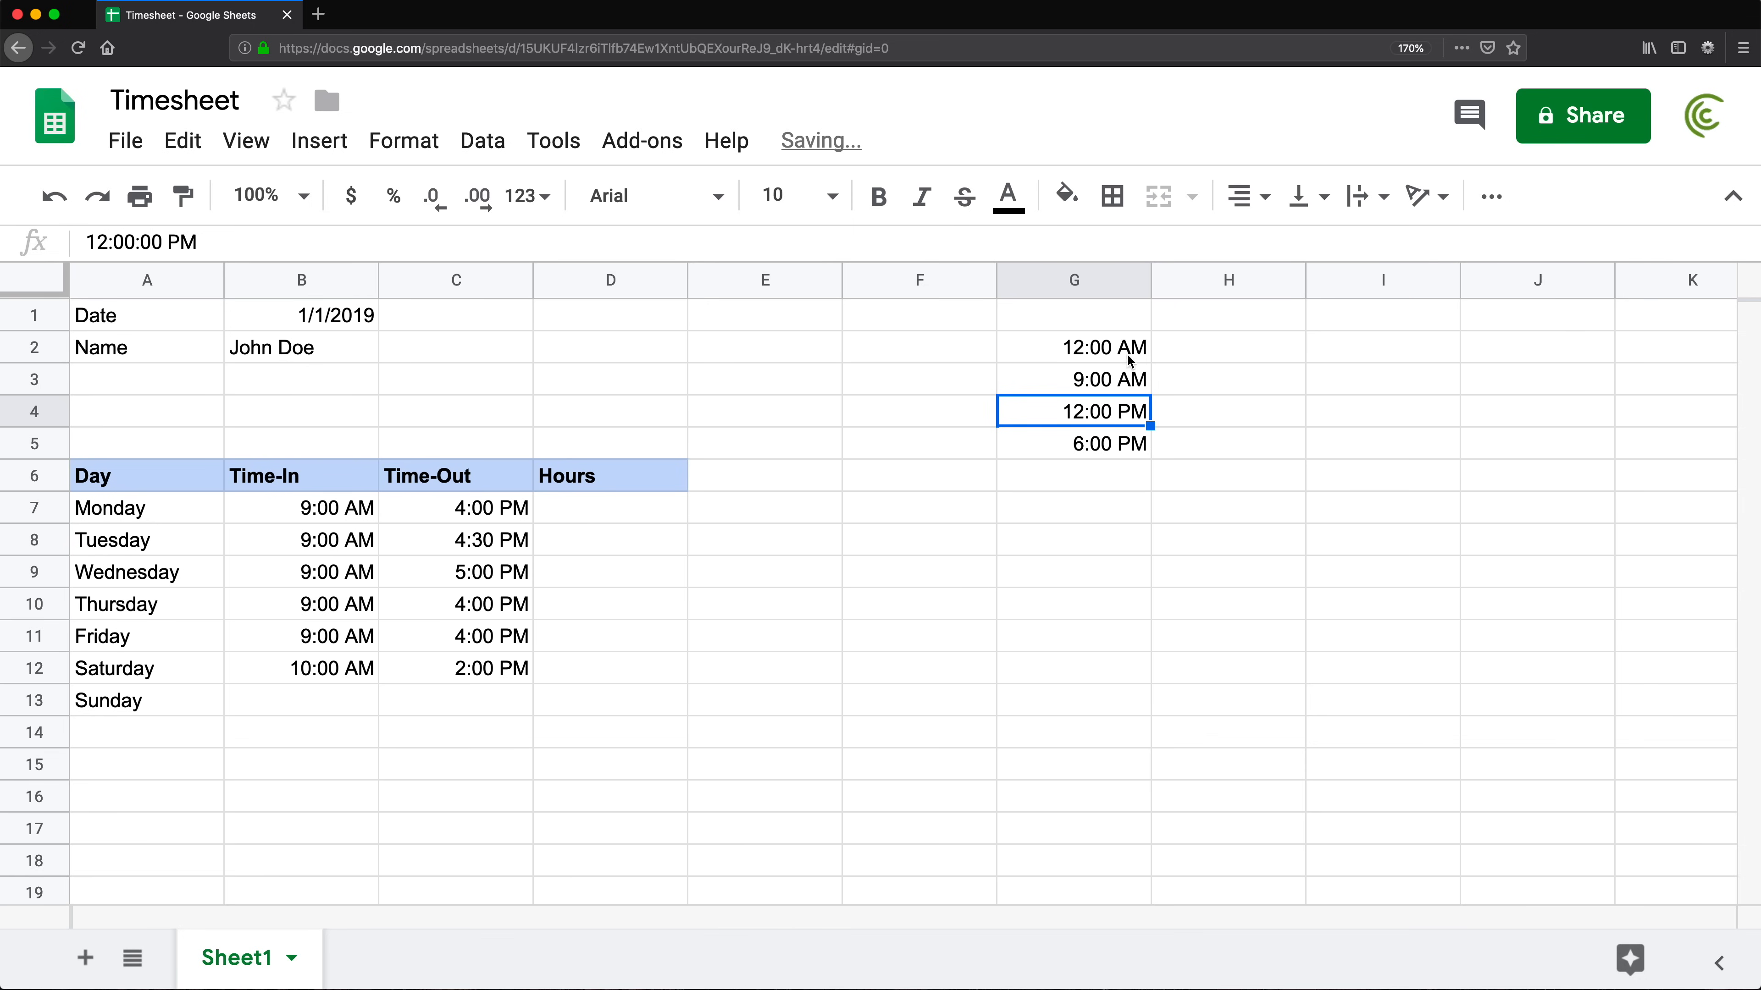
Copy the sample times G2:G5 into H2:H5 and apply the Number format to the copies
left_click_drag(1129, 347, 1132, 441)
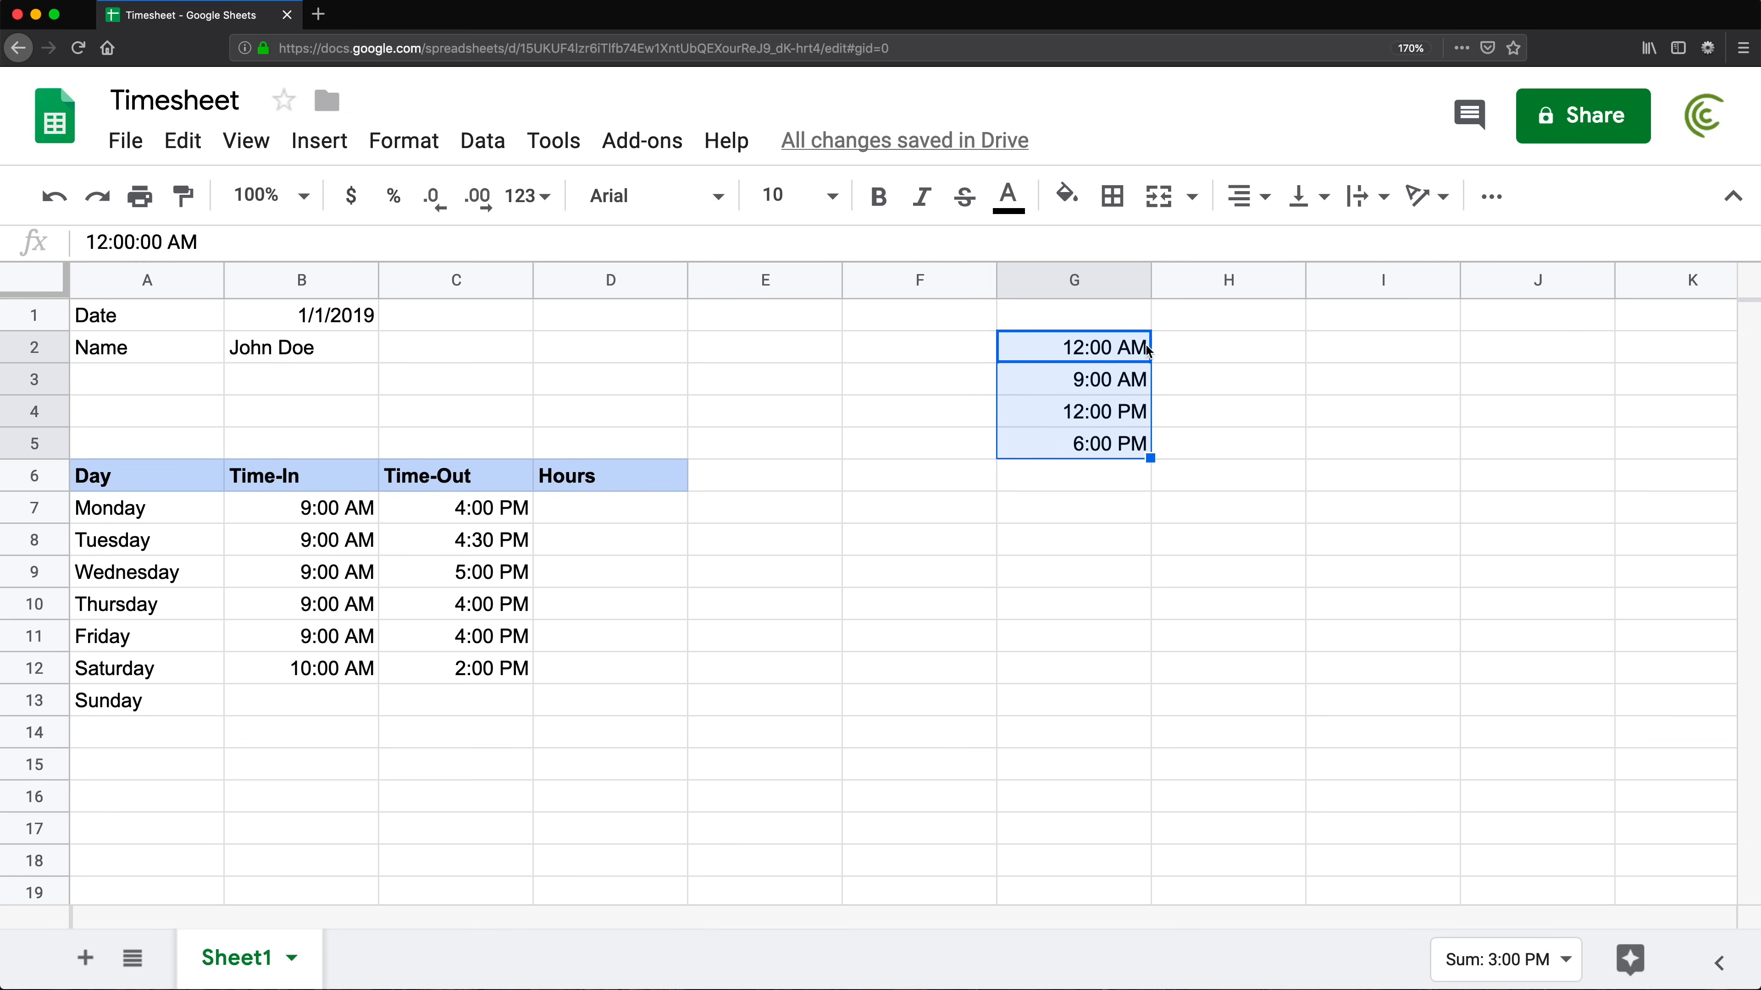
key("super+c")
key("ctrl+v")
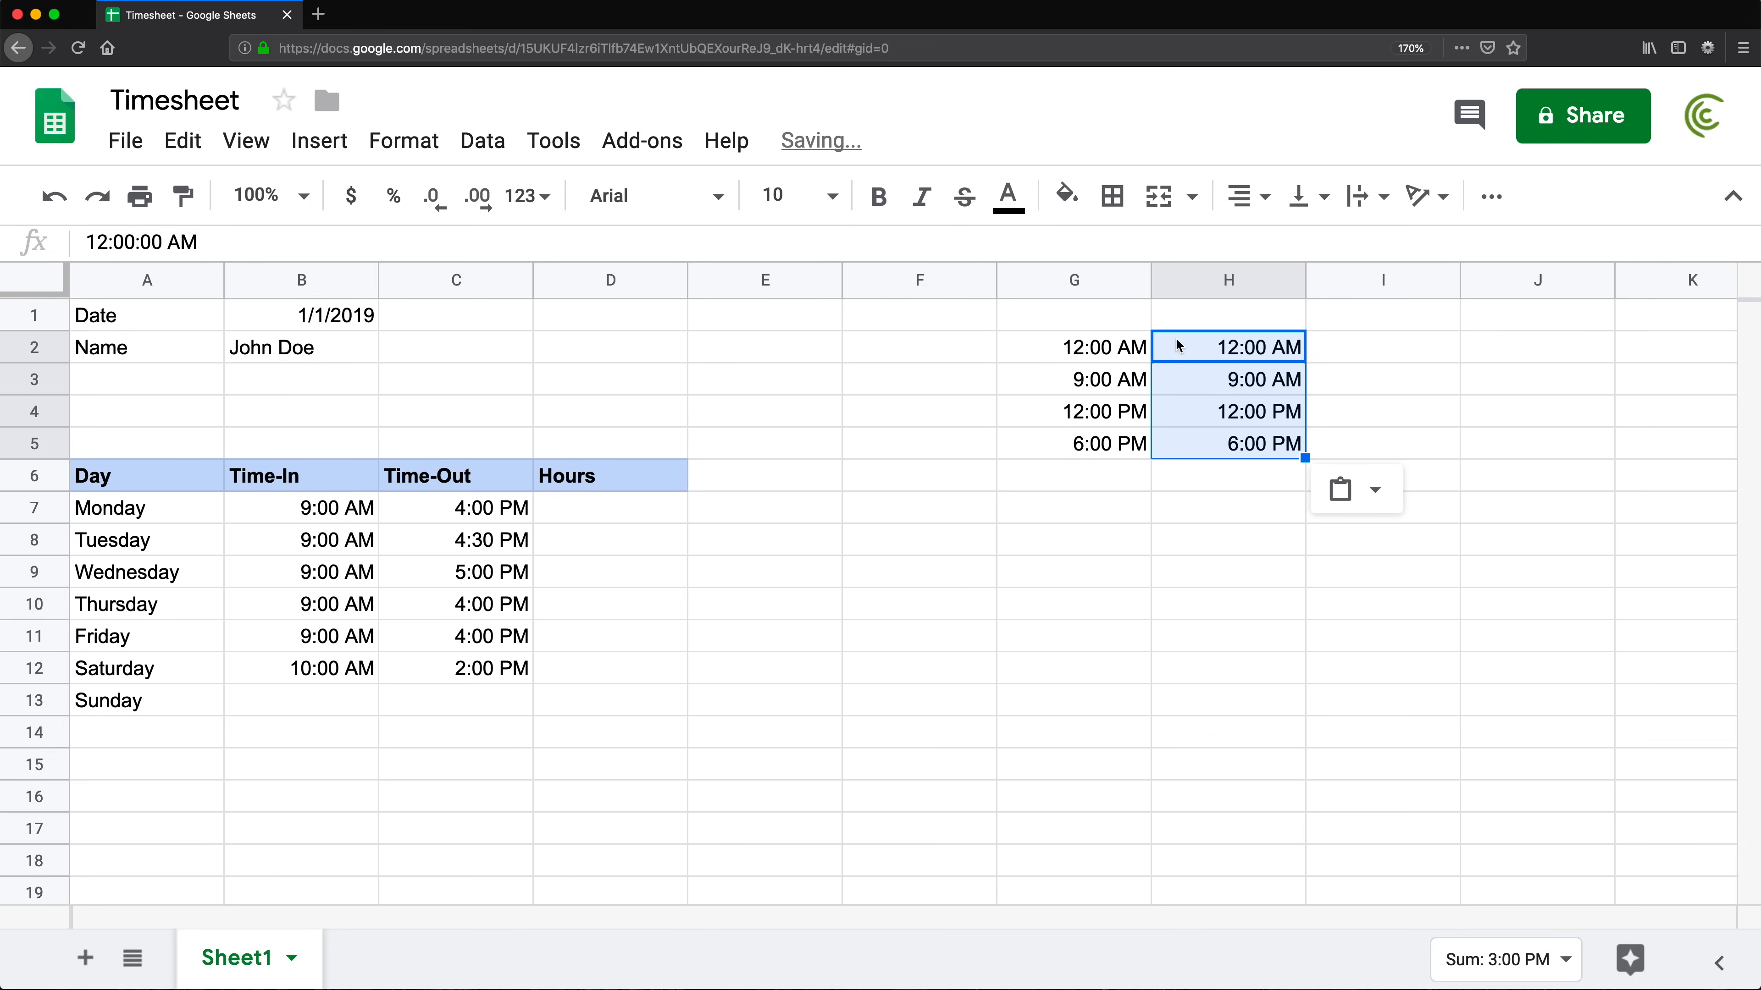
left_click(404, 141)
mouse_move(484, 197)
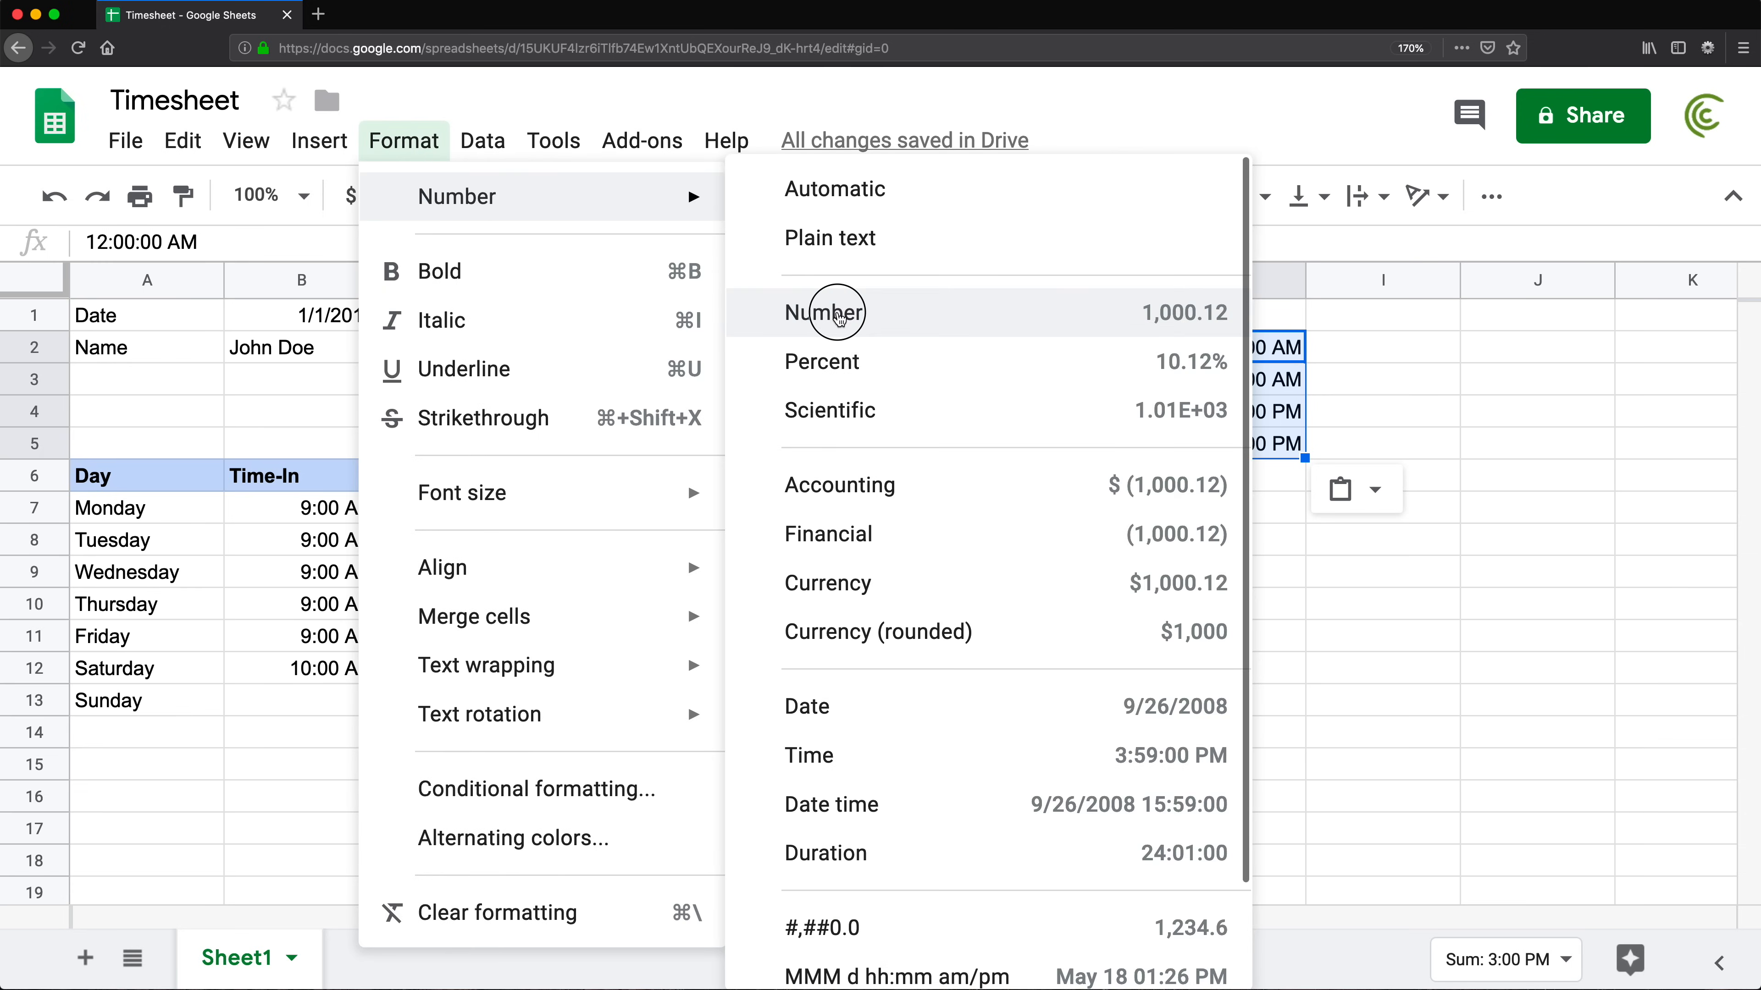
left_click(896, 307)
left_click(1330, 356)
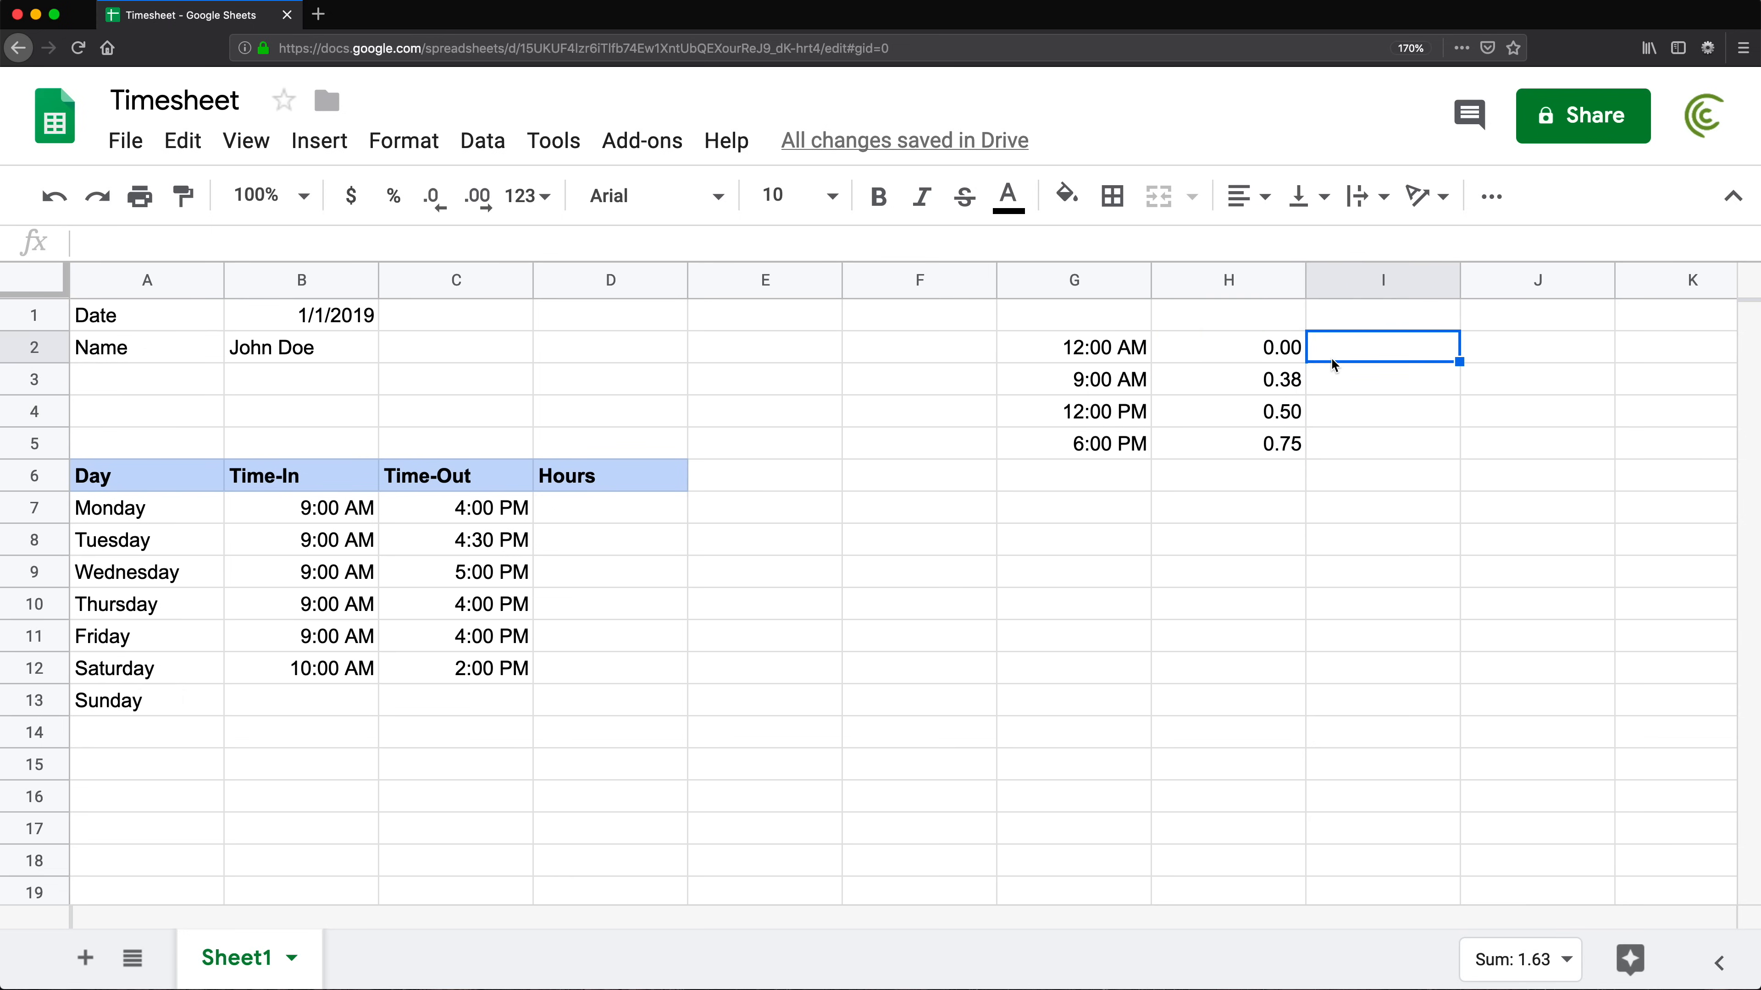
Compare each sample time in G2:G5 with its numeric equivalent in H2:H5
left_click(1090, 349)
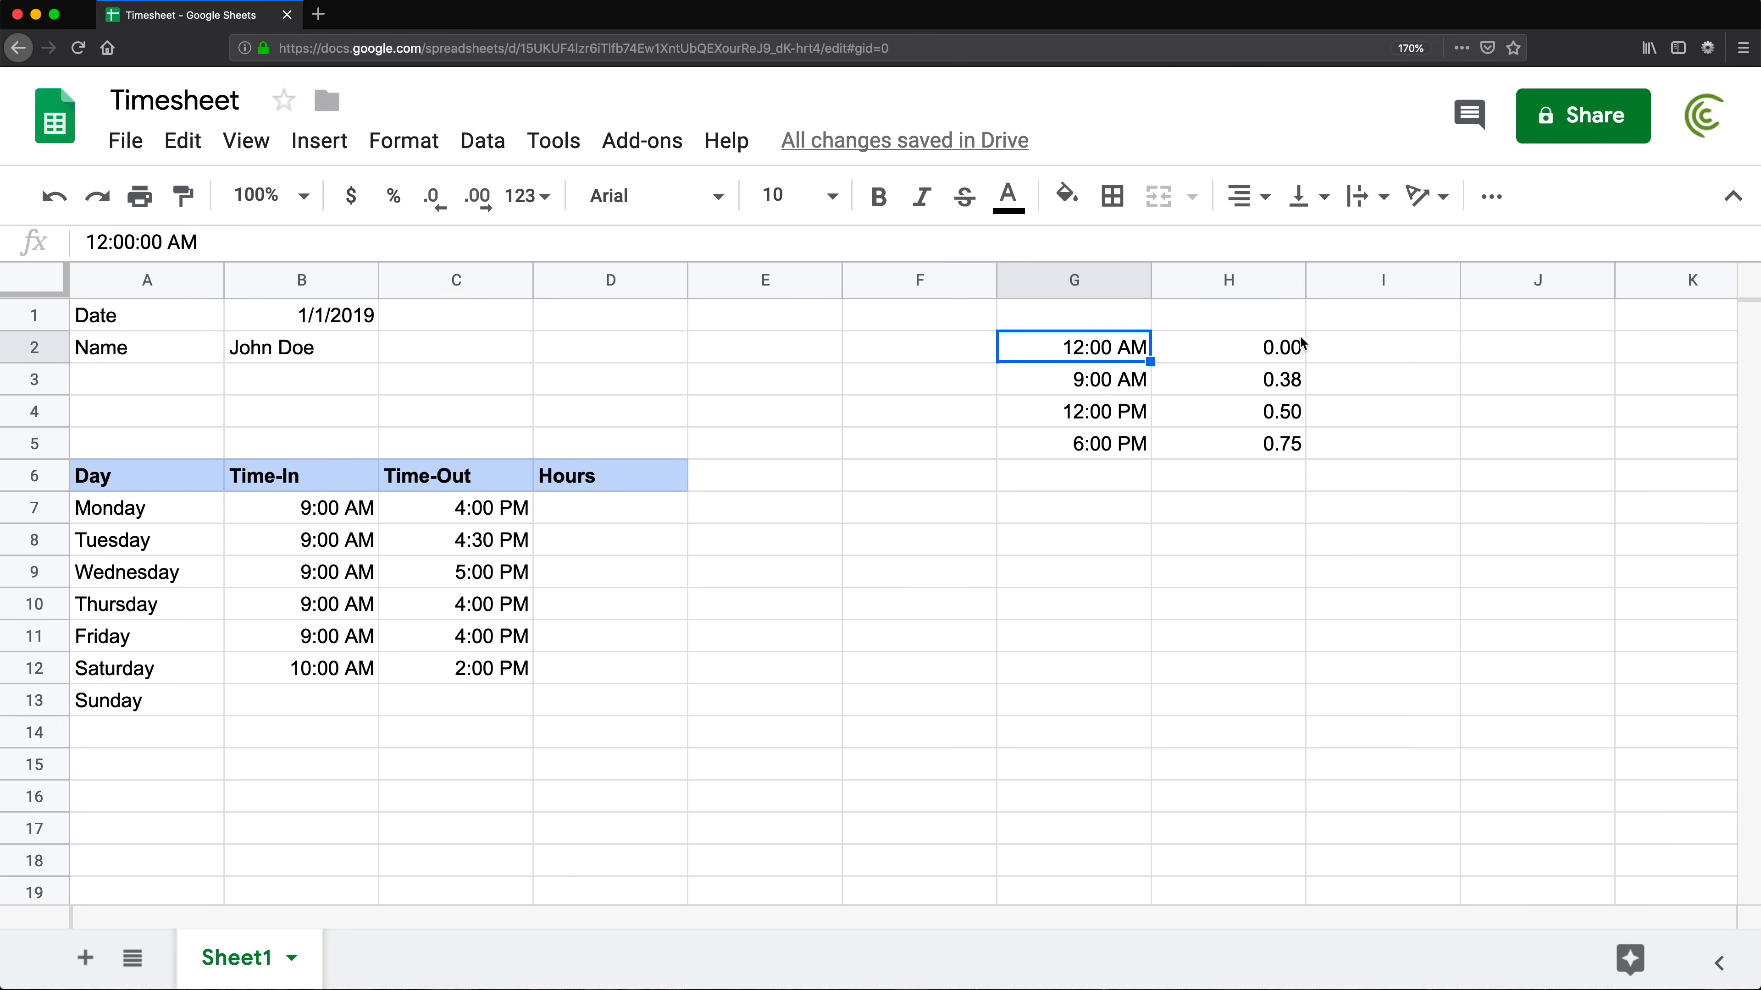
left_click(1300, 352)
left_click(1092, 414)
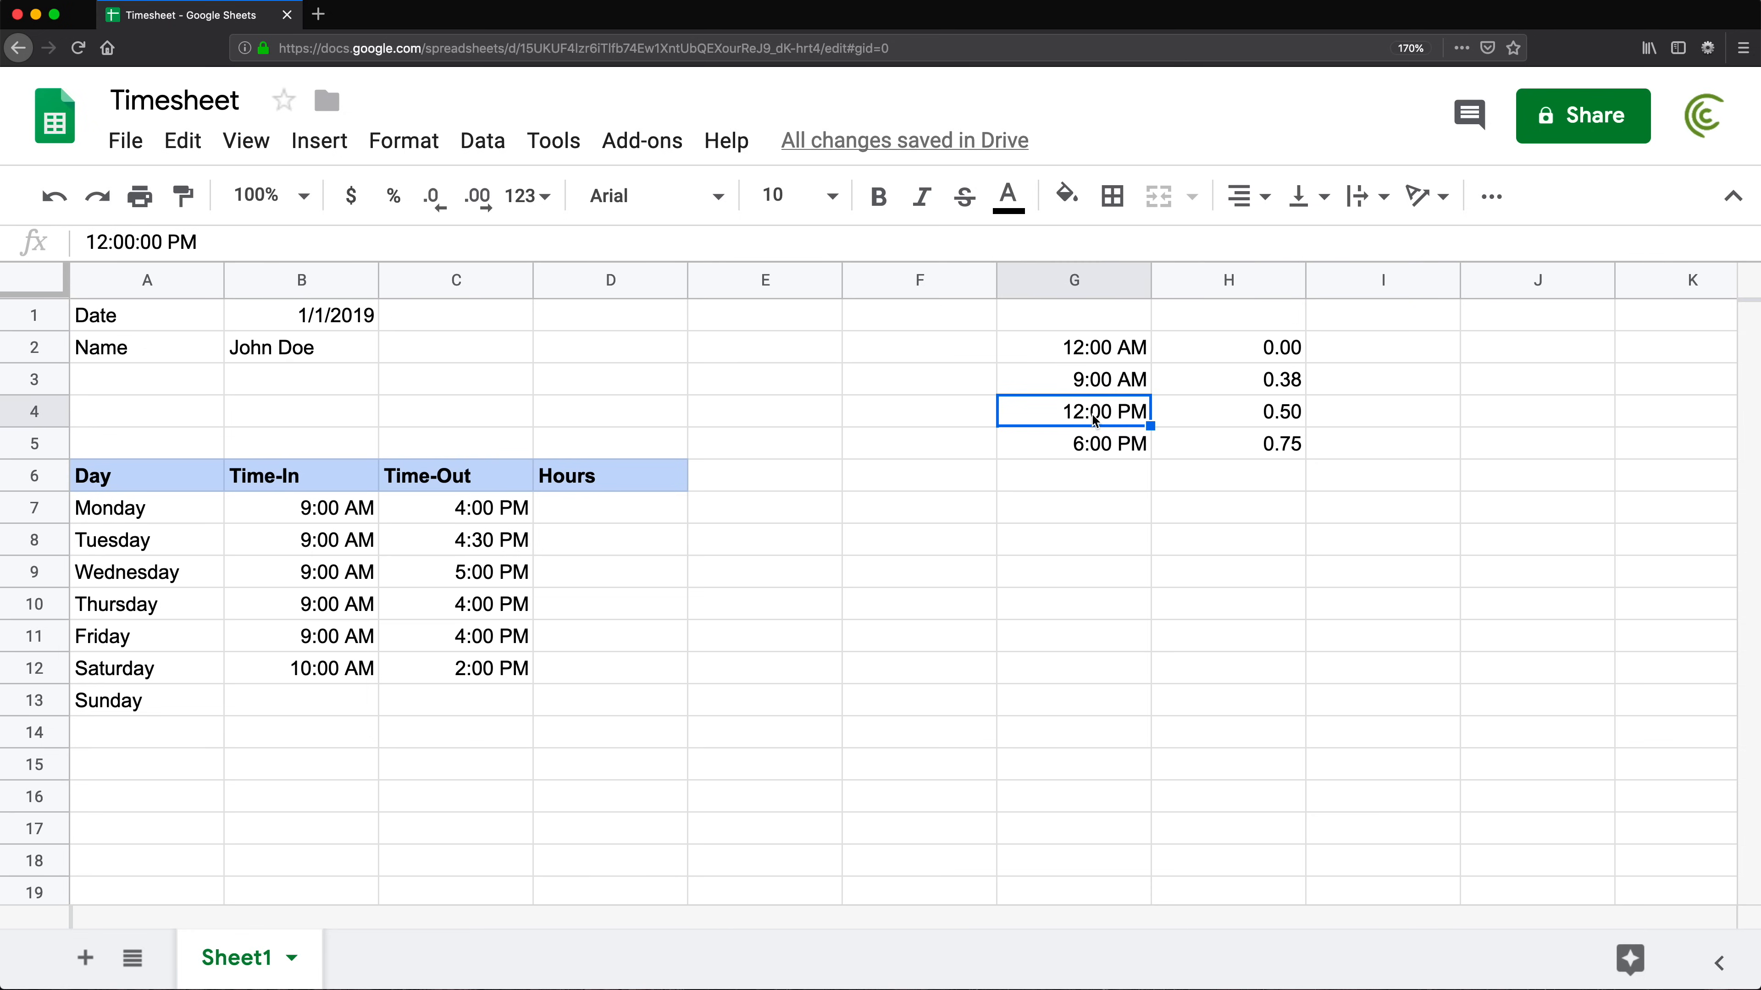
left_click(1264, 413)
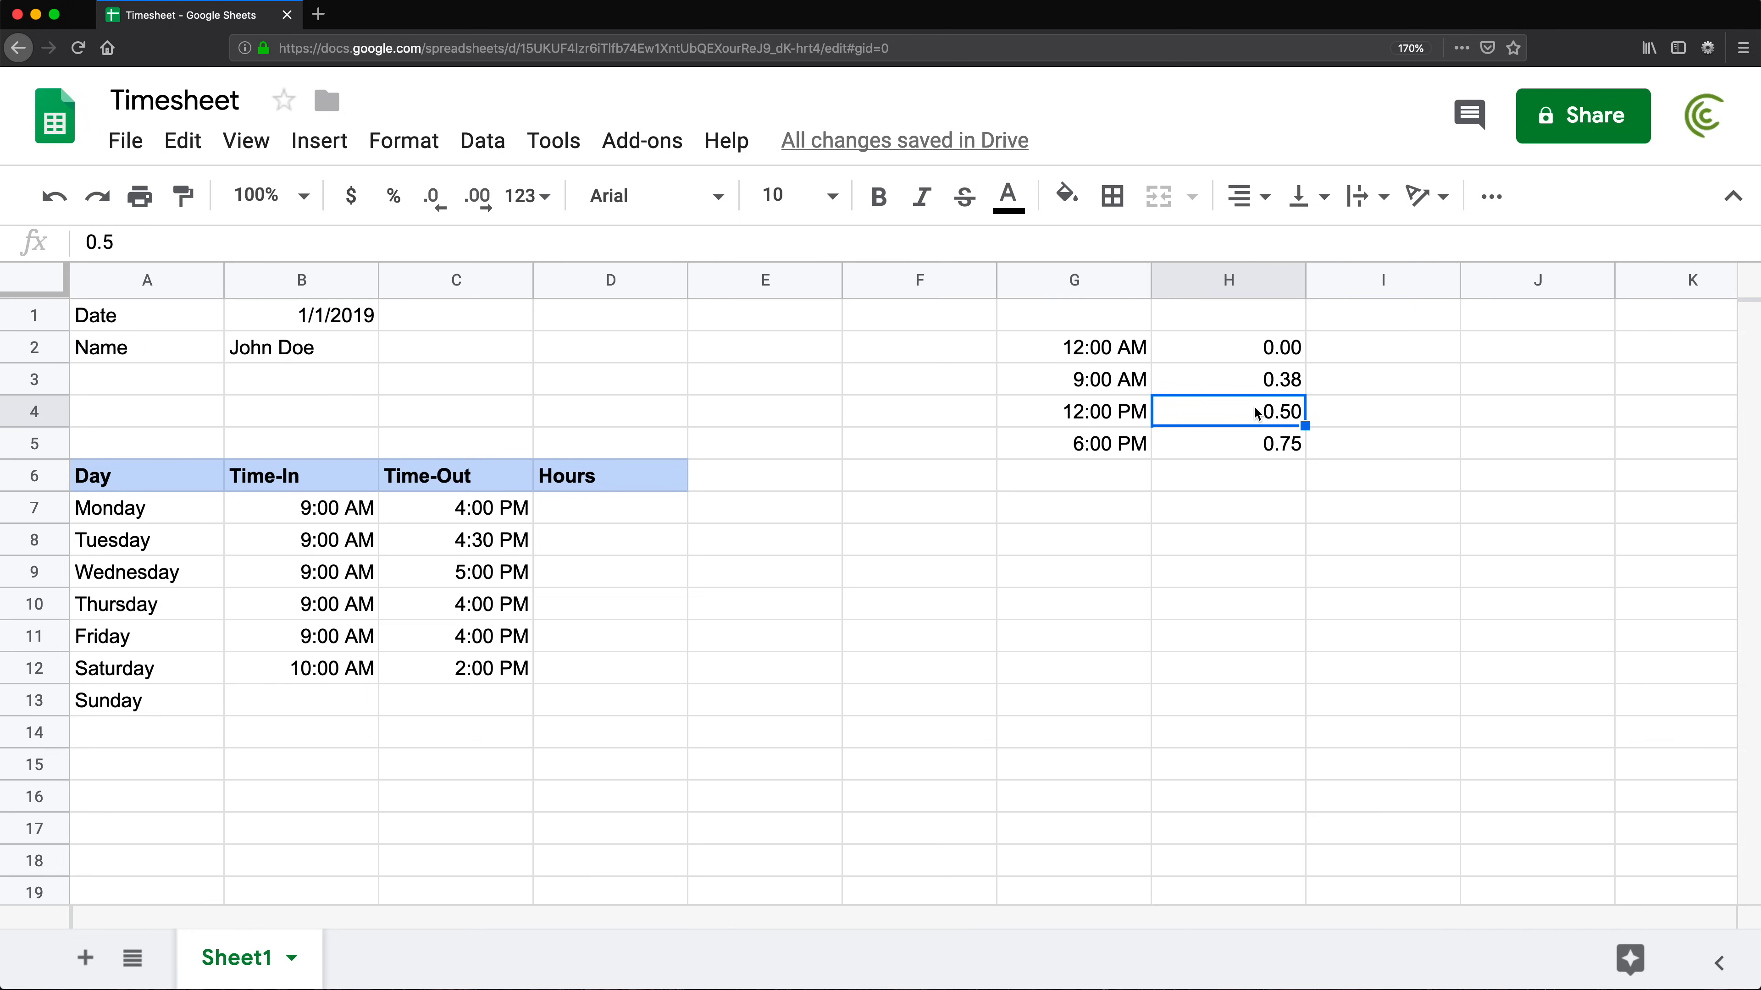
left_click(1123, 389)
left_click(1293, 389)
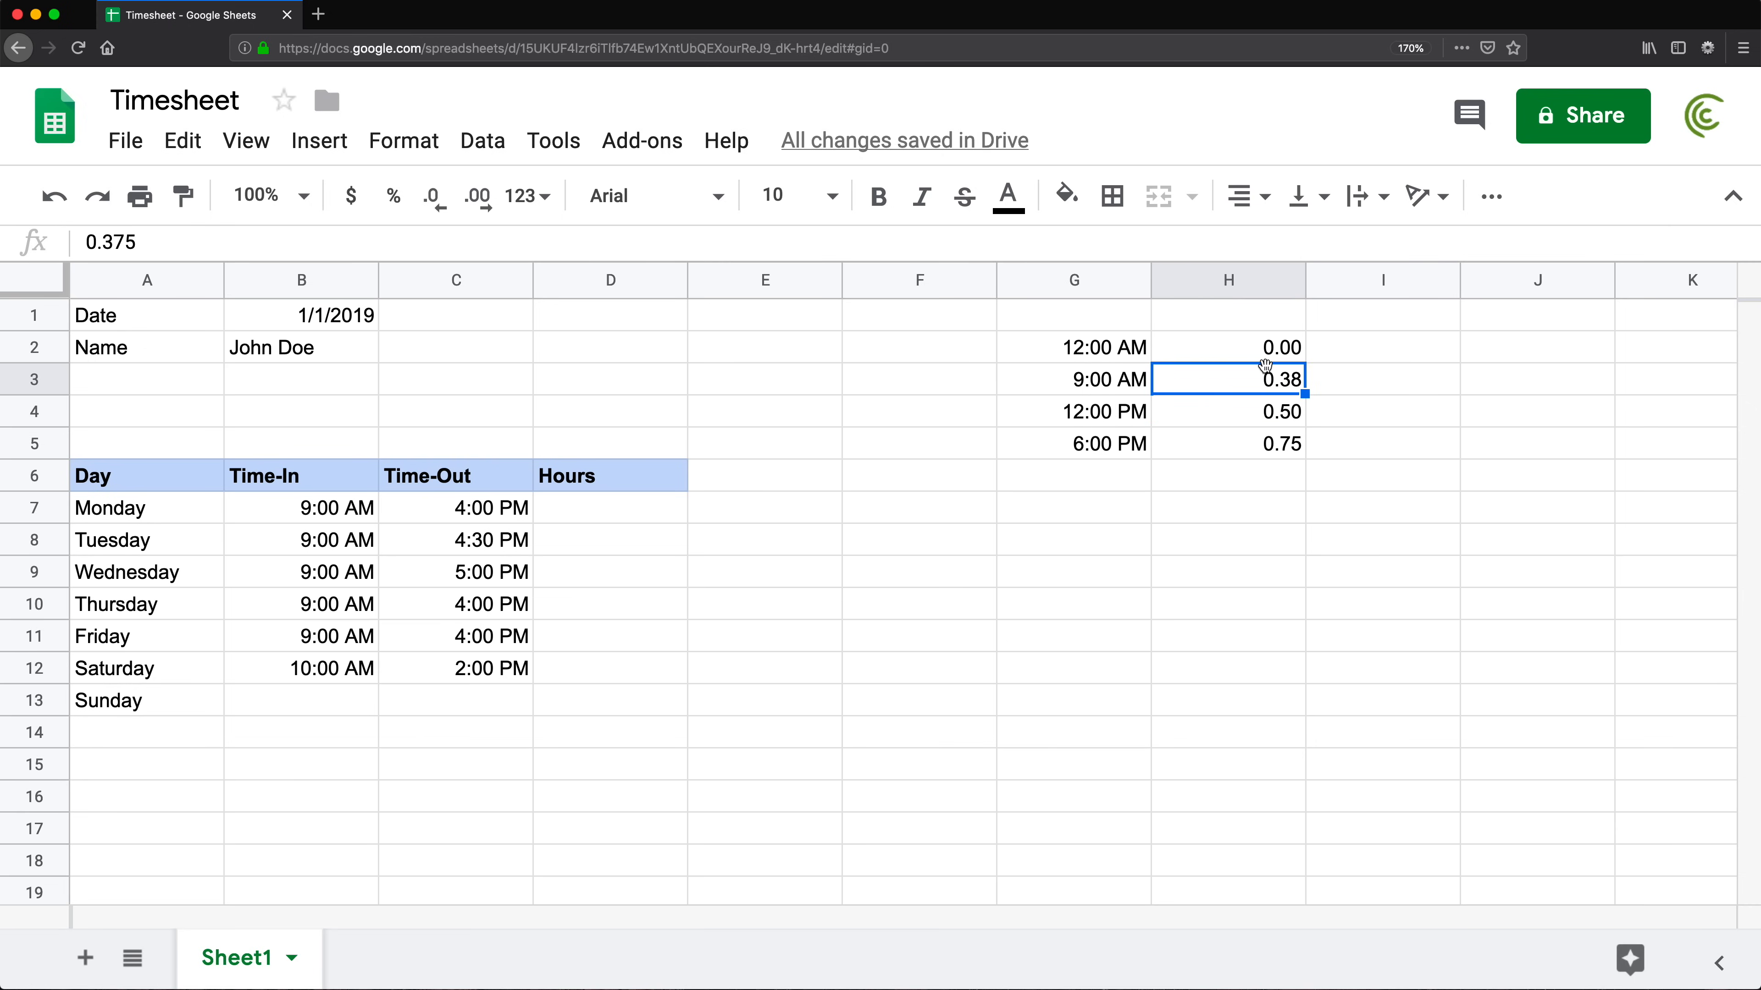
left_click(1143, 444)
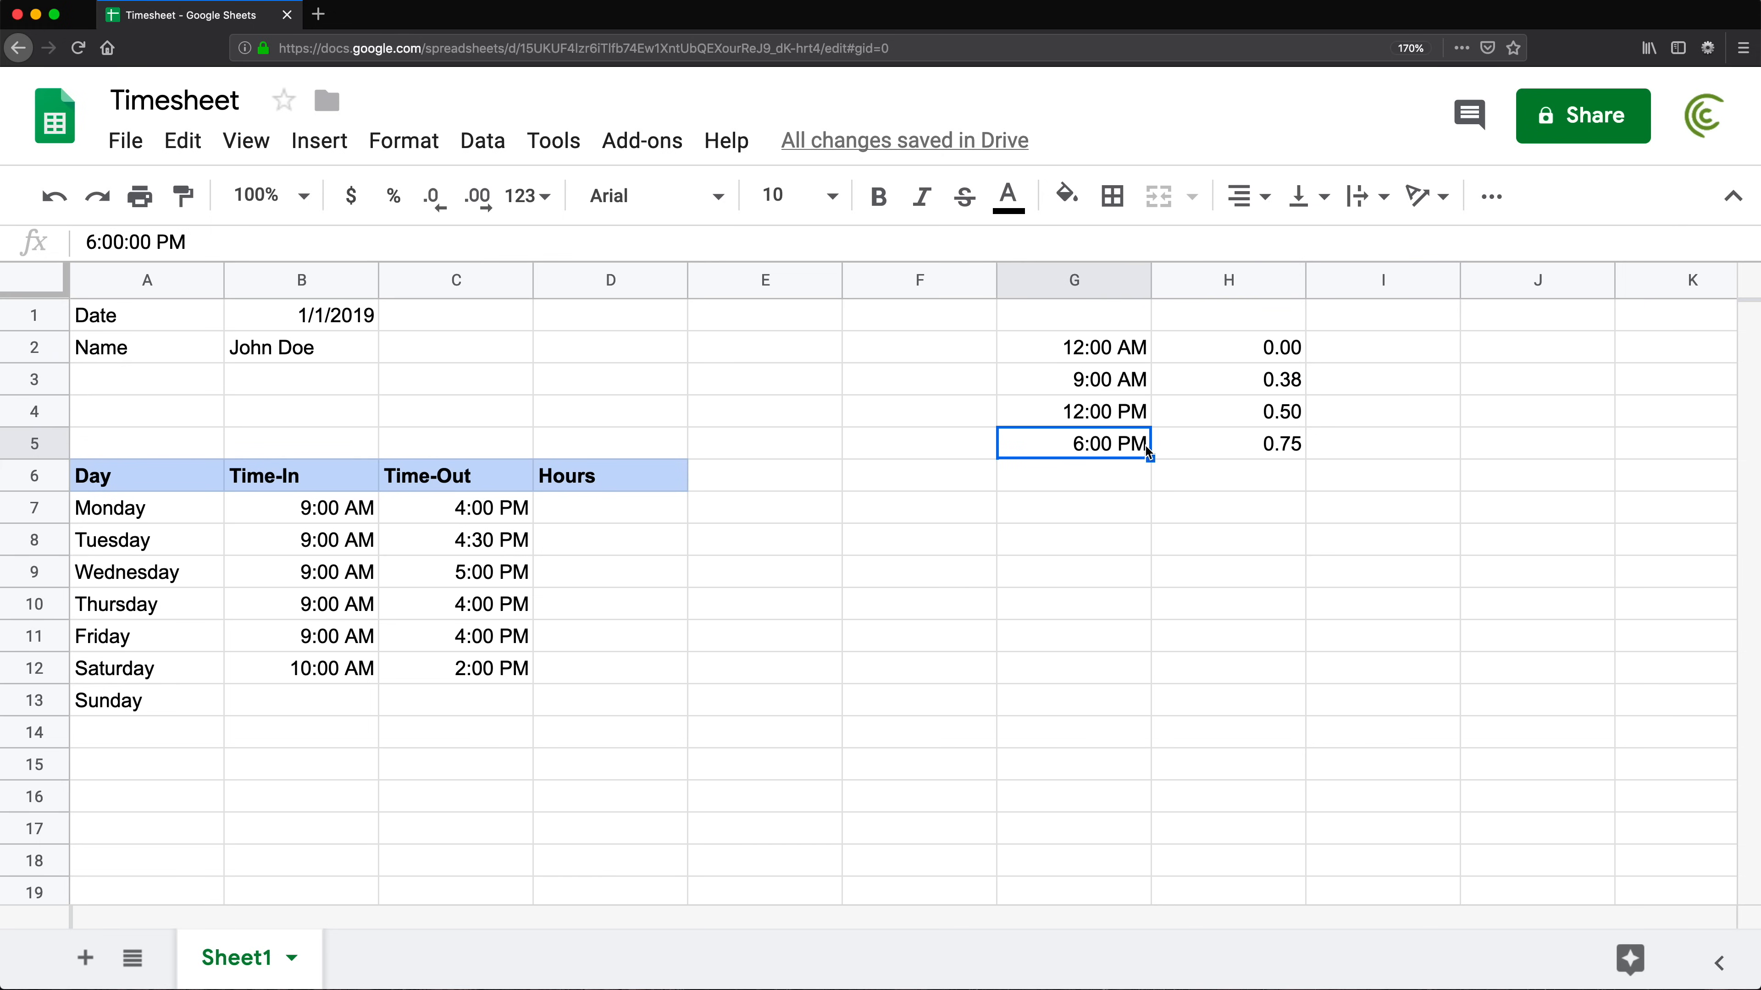
left_click(1251, 449)
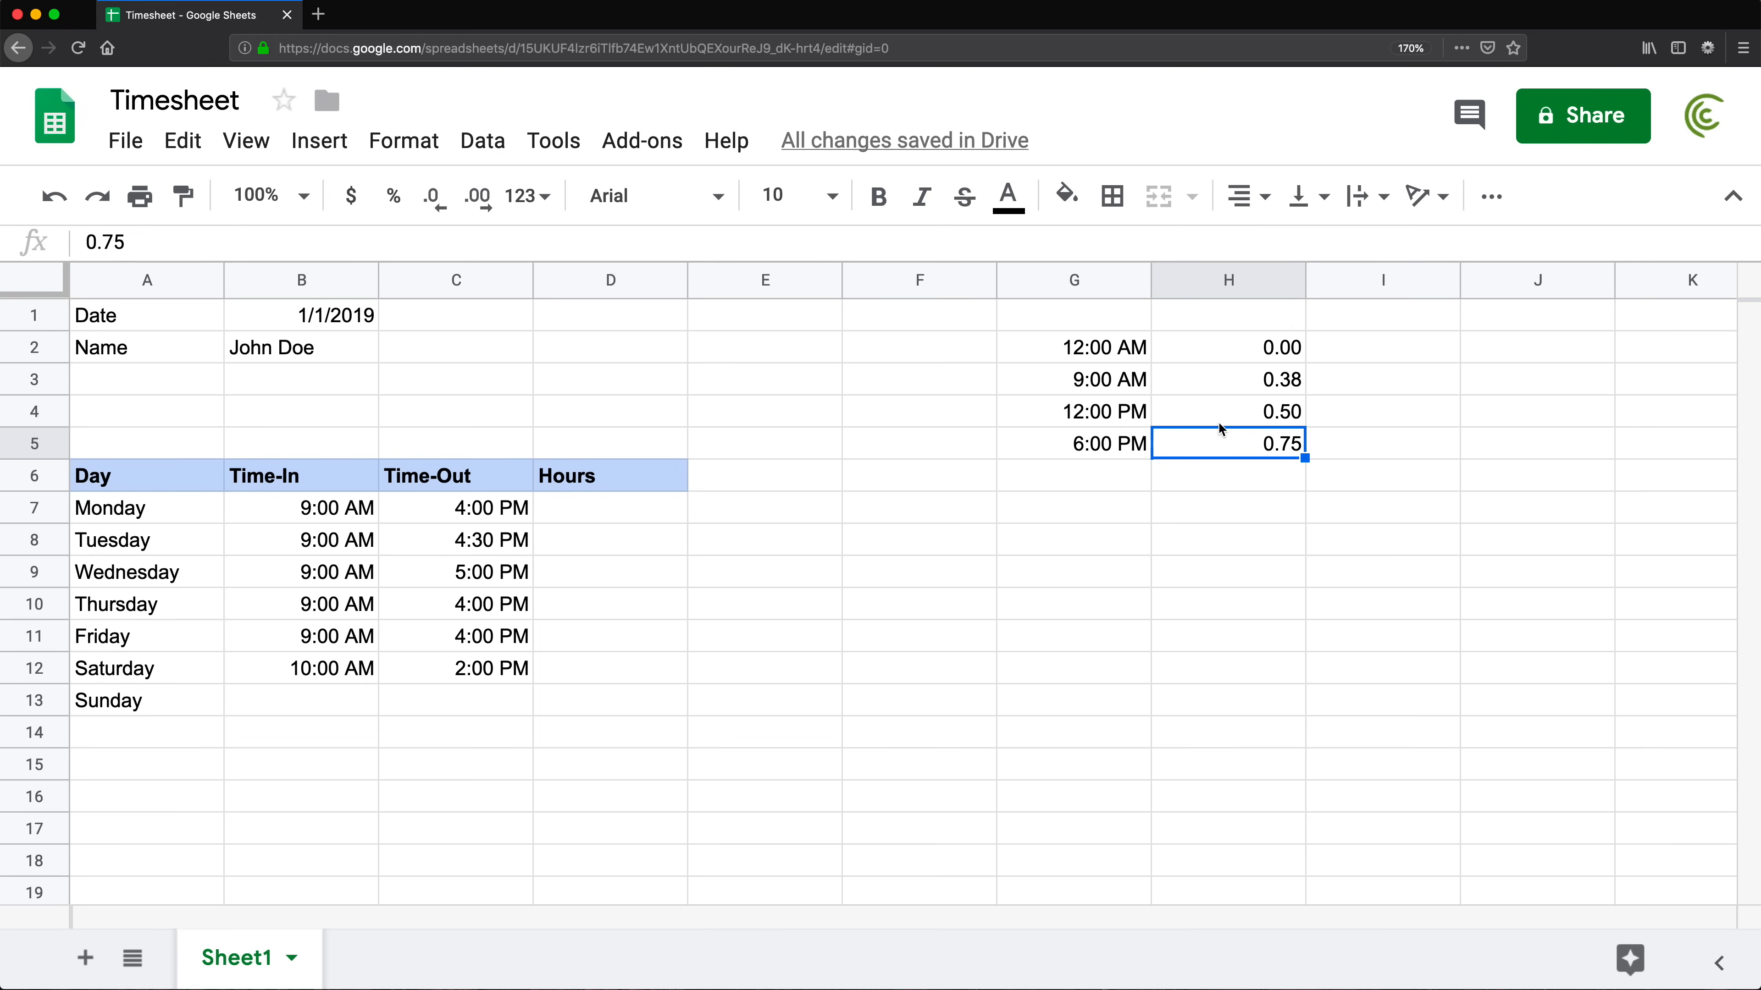
left_click_drag(1271, 346, 1251, 454)
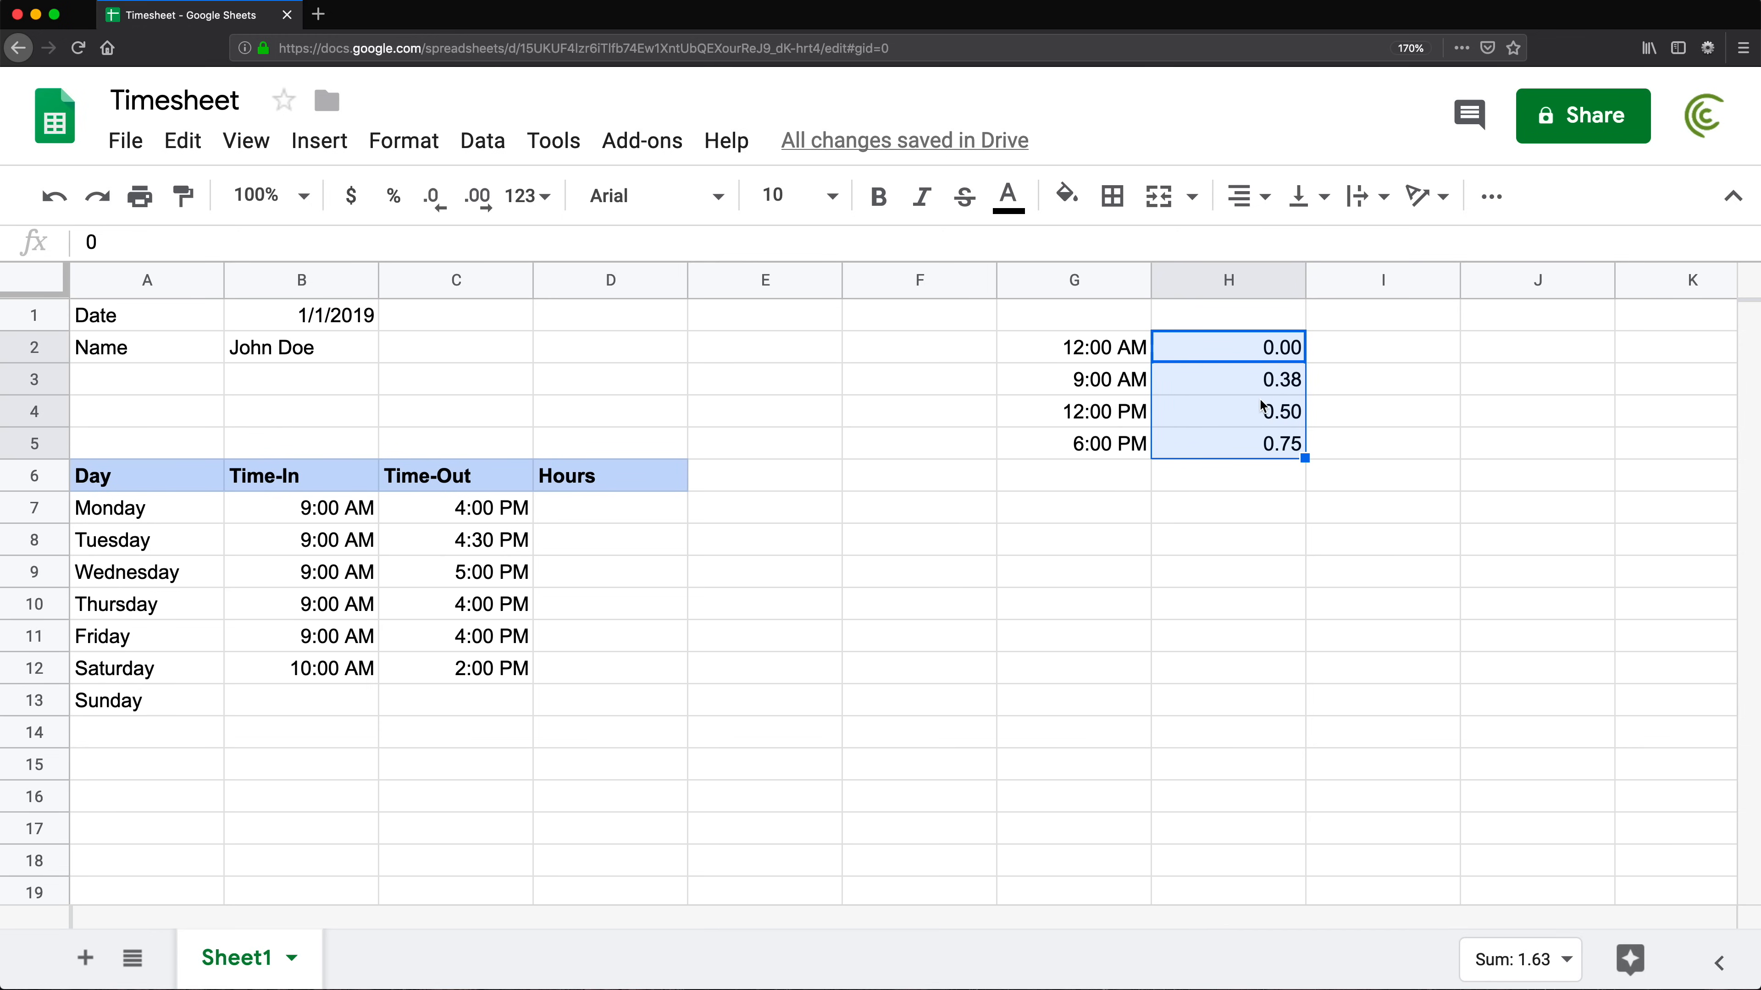
Try the Number format on the Time-In and Time-Out entries in B7:C12, check Monday's Time-Out value, and undo the format change
left_click_drag(357, 511, 469, 662)
left_click(405, 142)
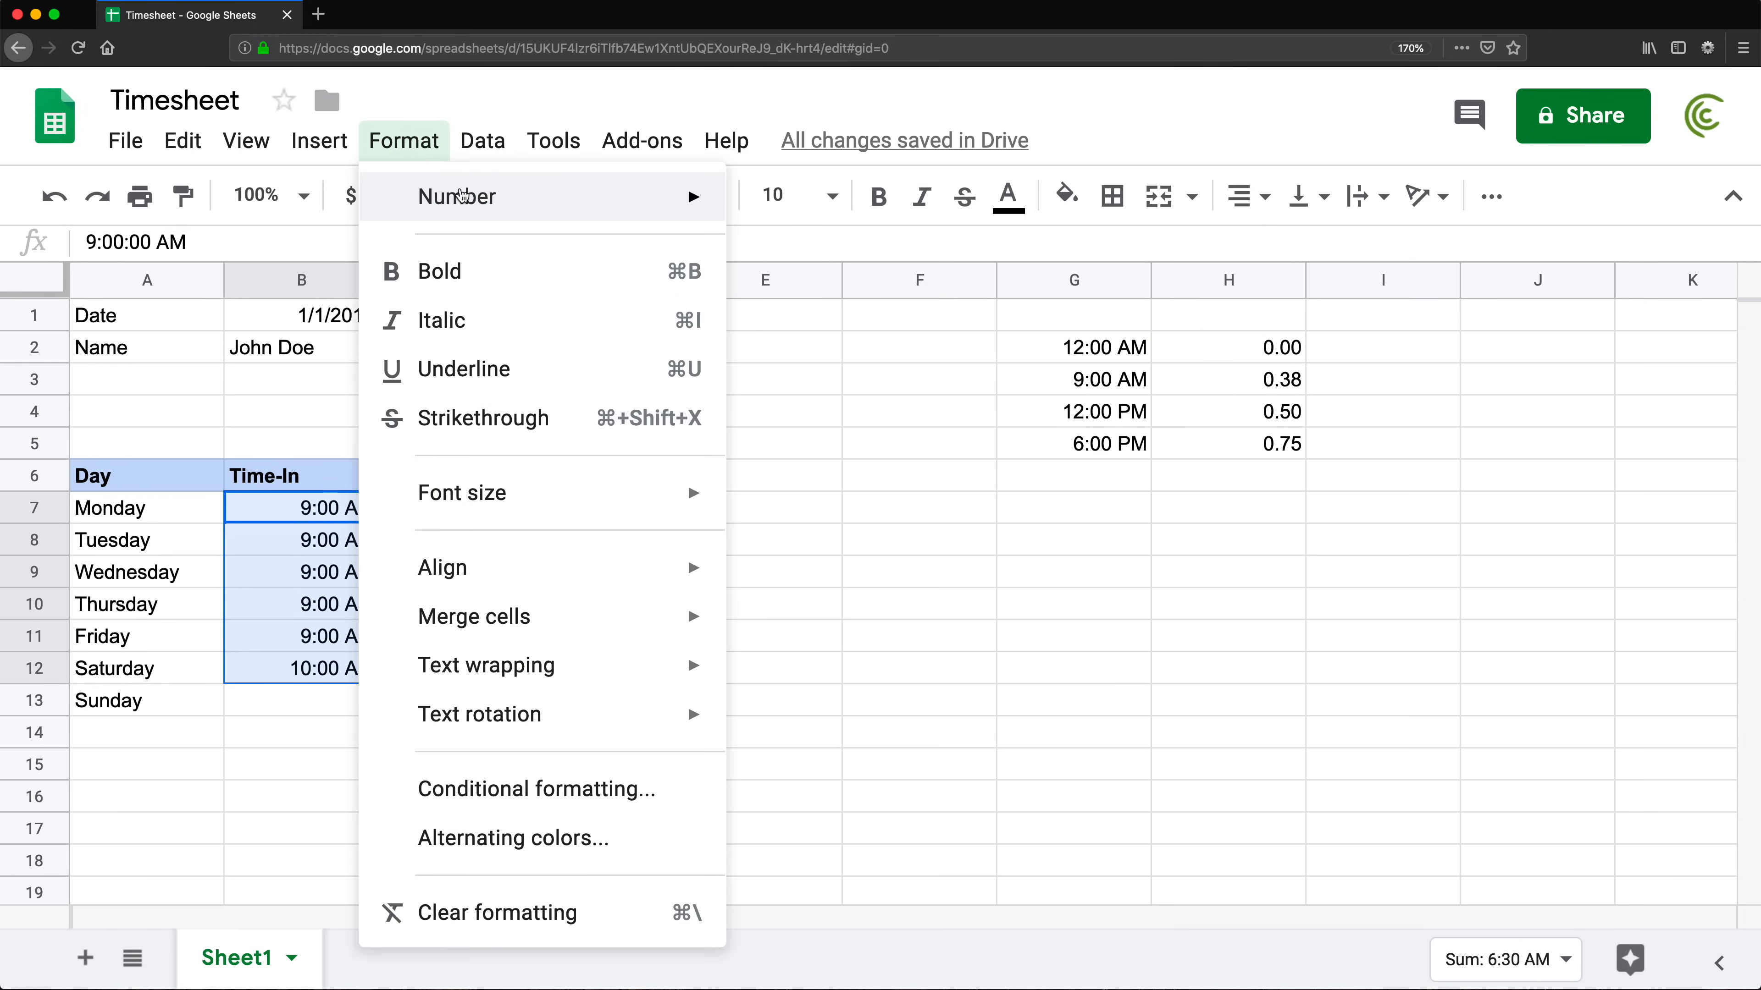
mouse_move(460, 196)
left_click(889, 309)
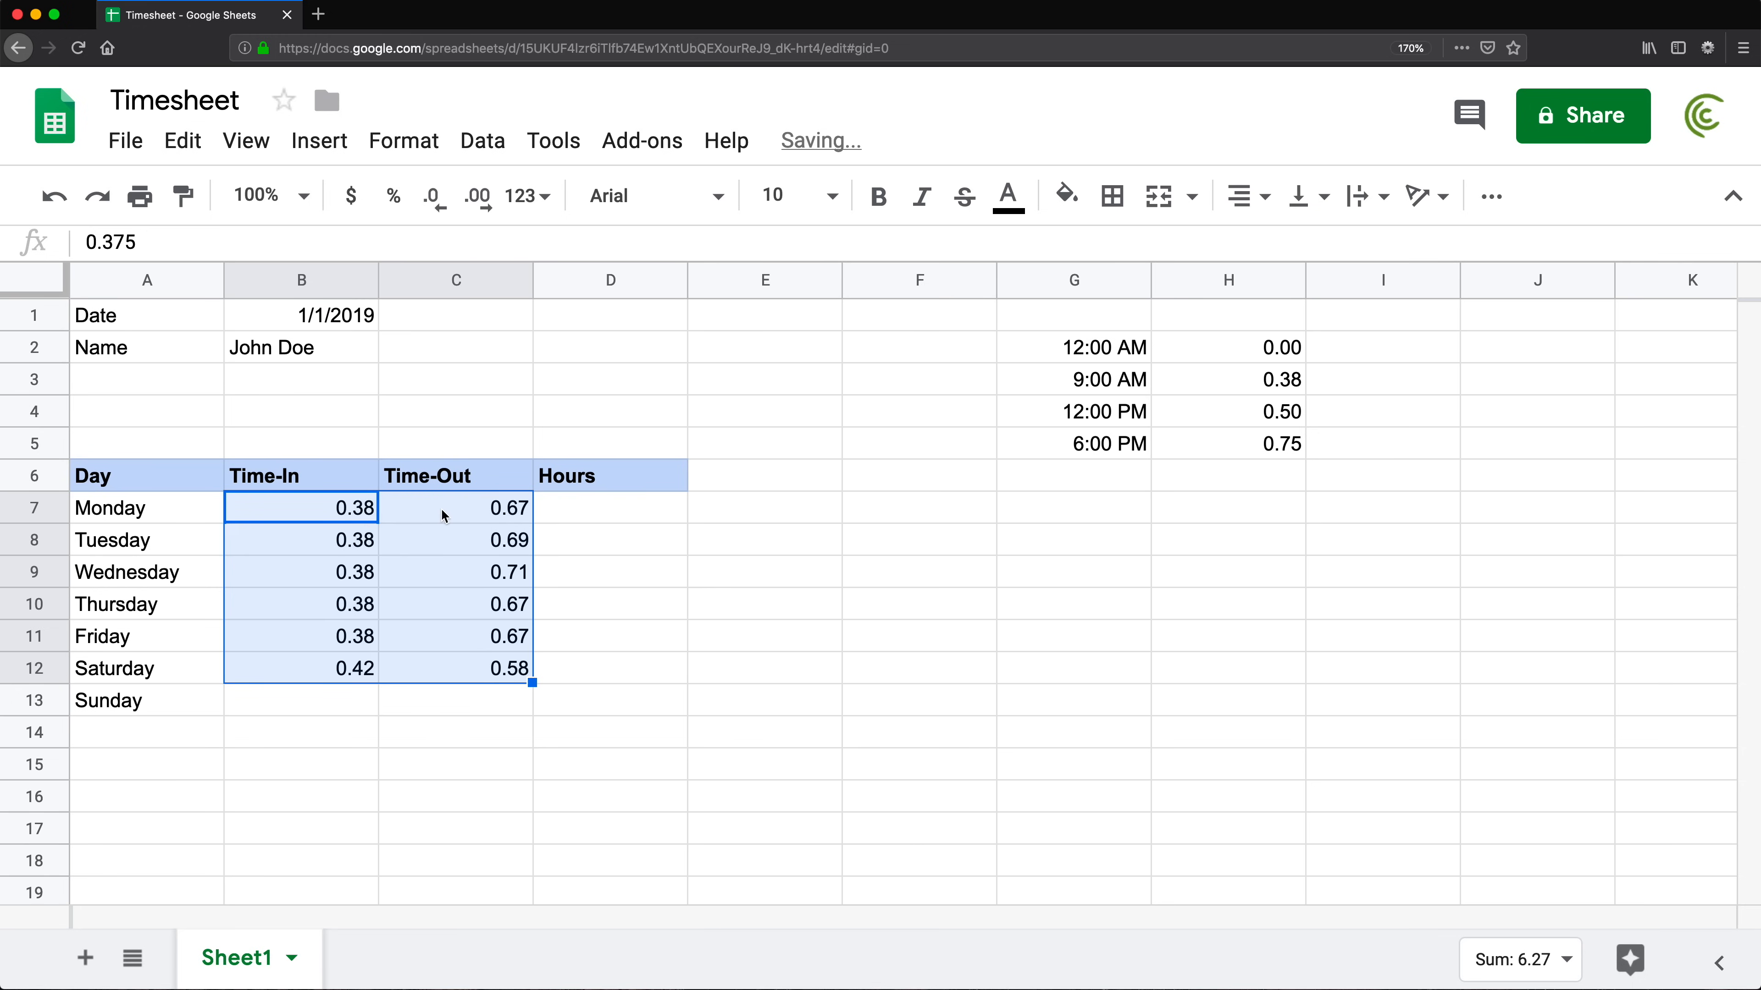
left_click(468, 509)
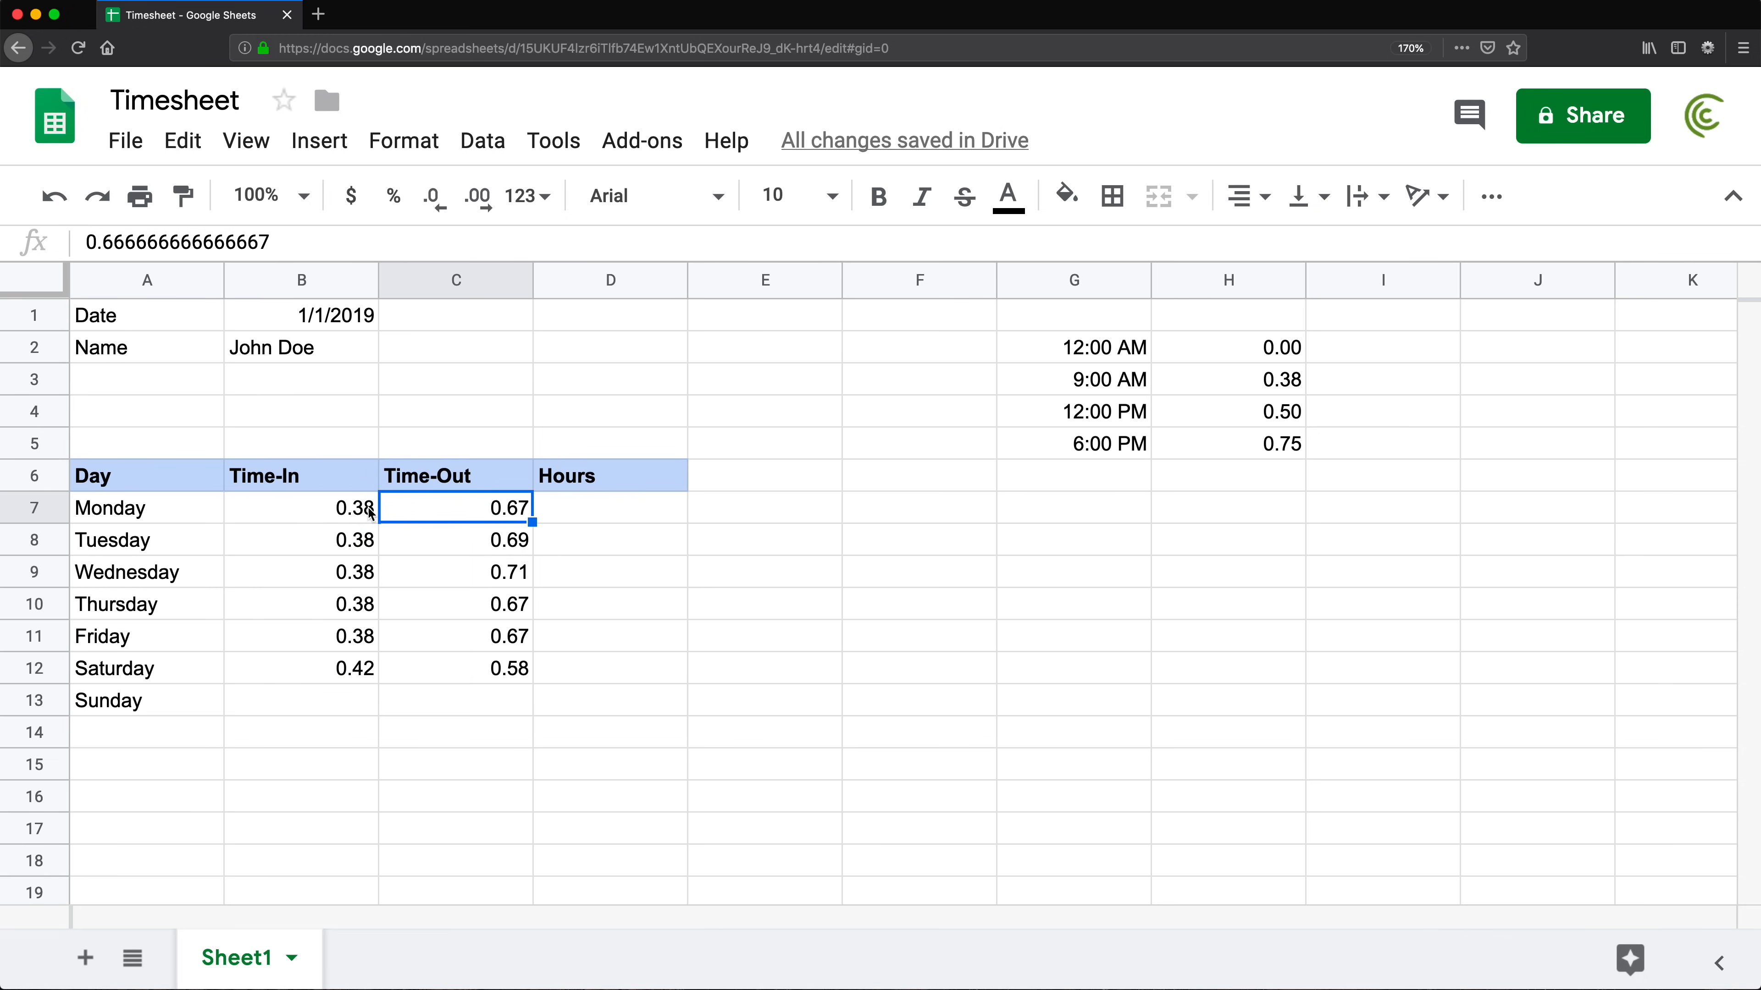
key("ctrl+z")
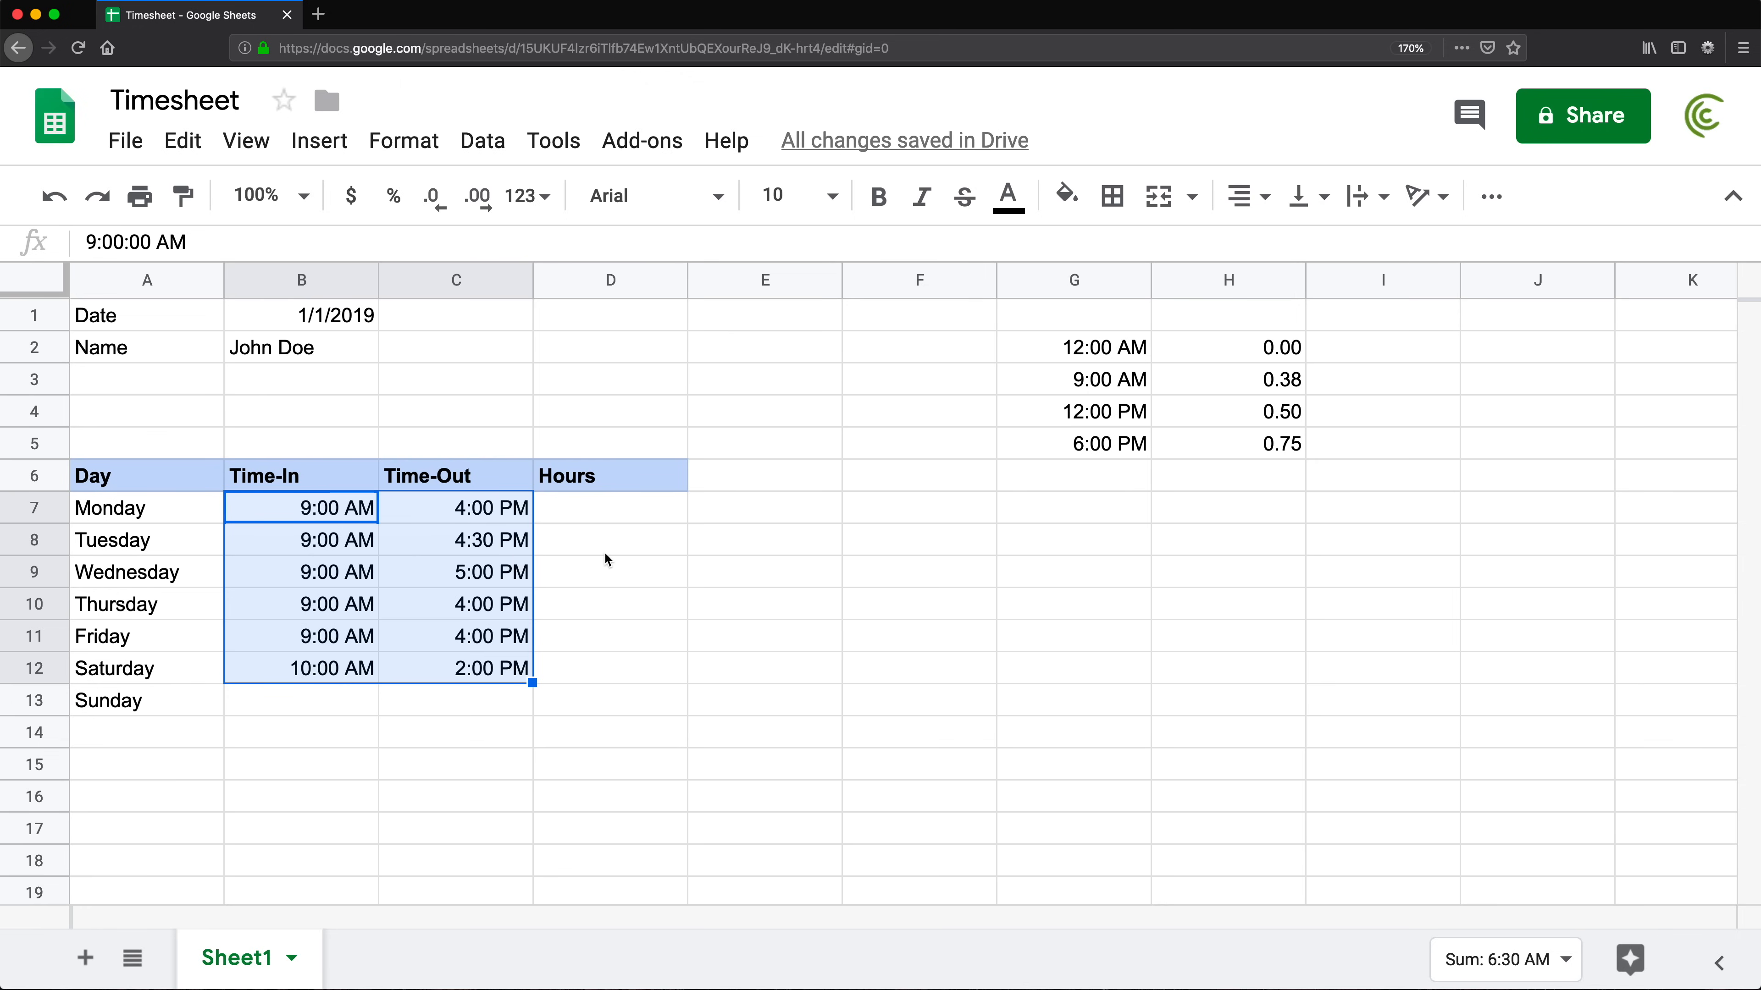
Enter the formula =C7-B7 in Monday's Hours cell D7 to subtract Time-In from Time-Out
left_click(586, 513)
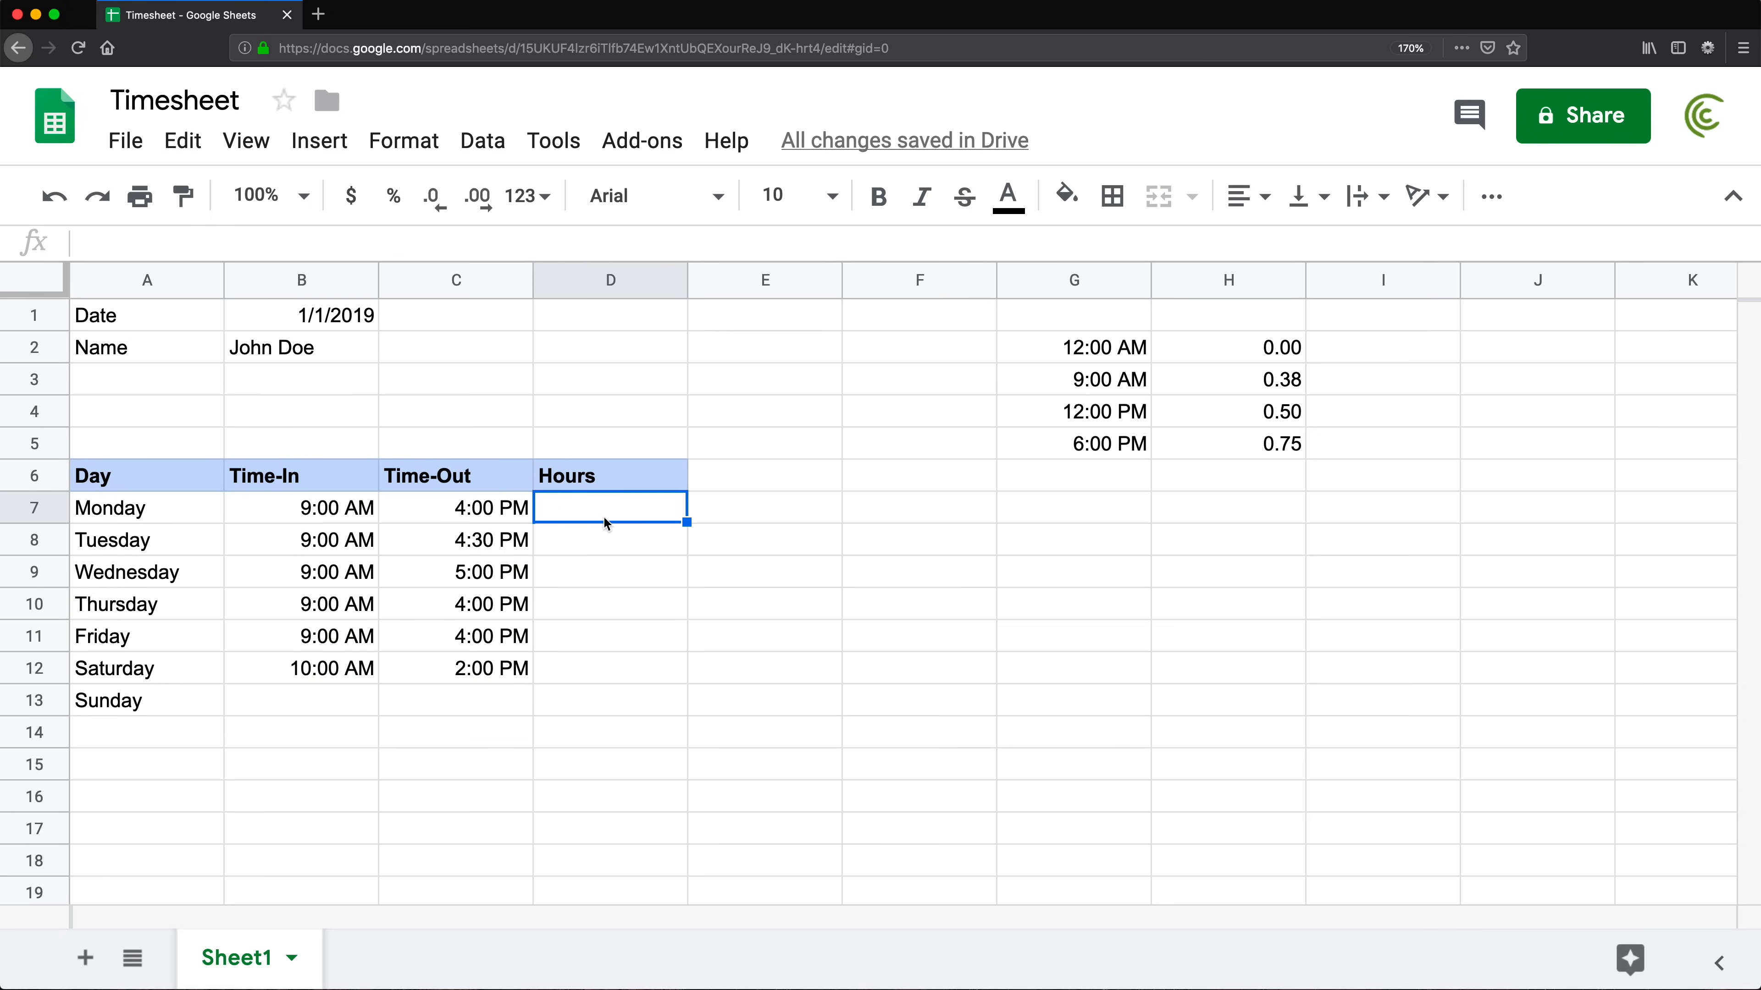
type("=")
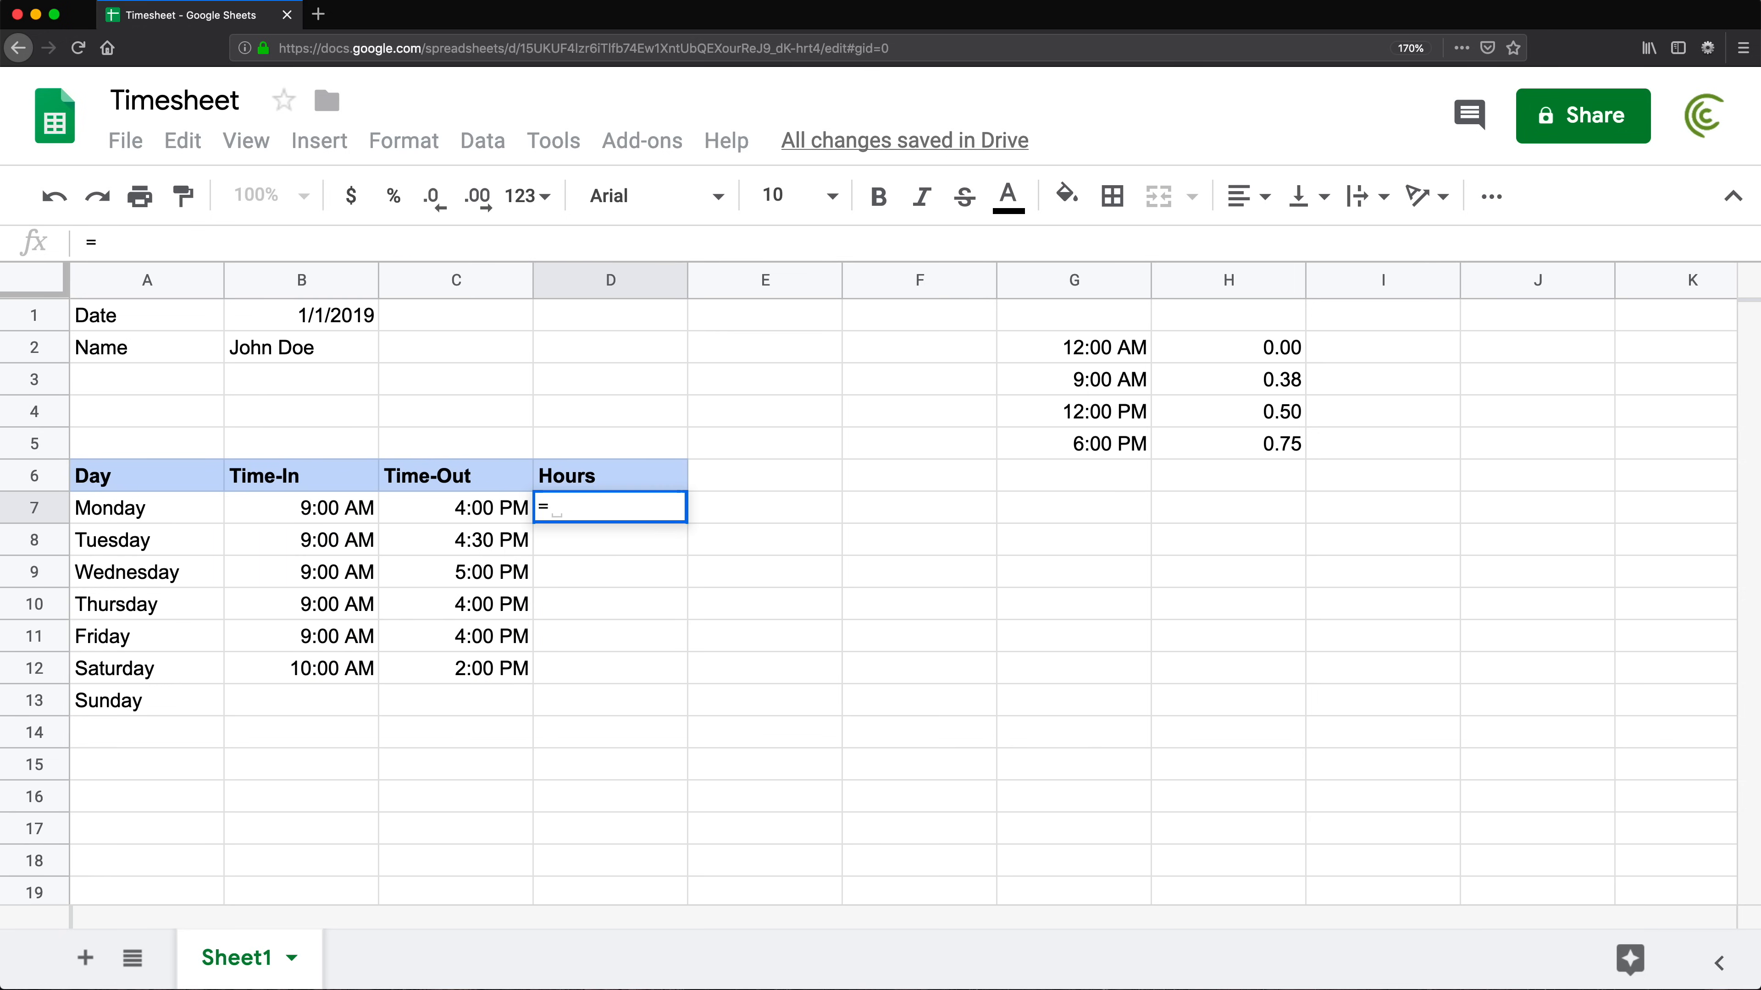
left_click(454, 514)
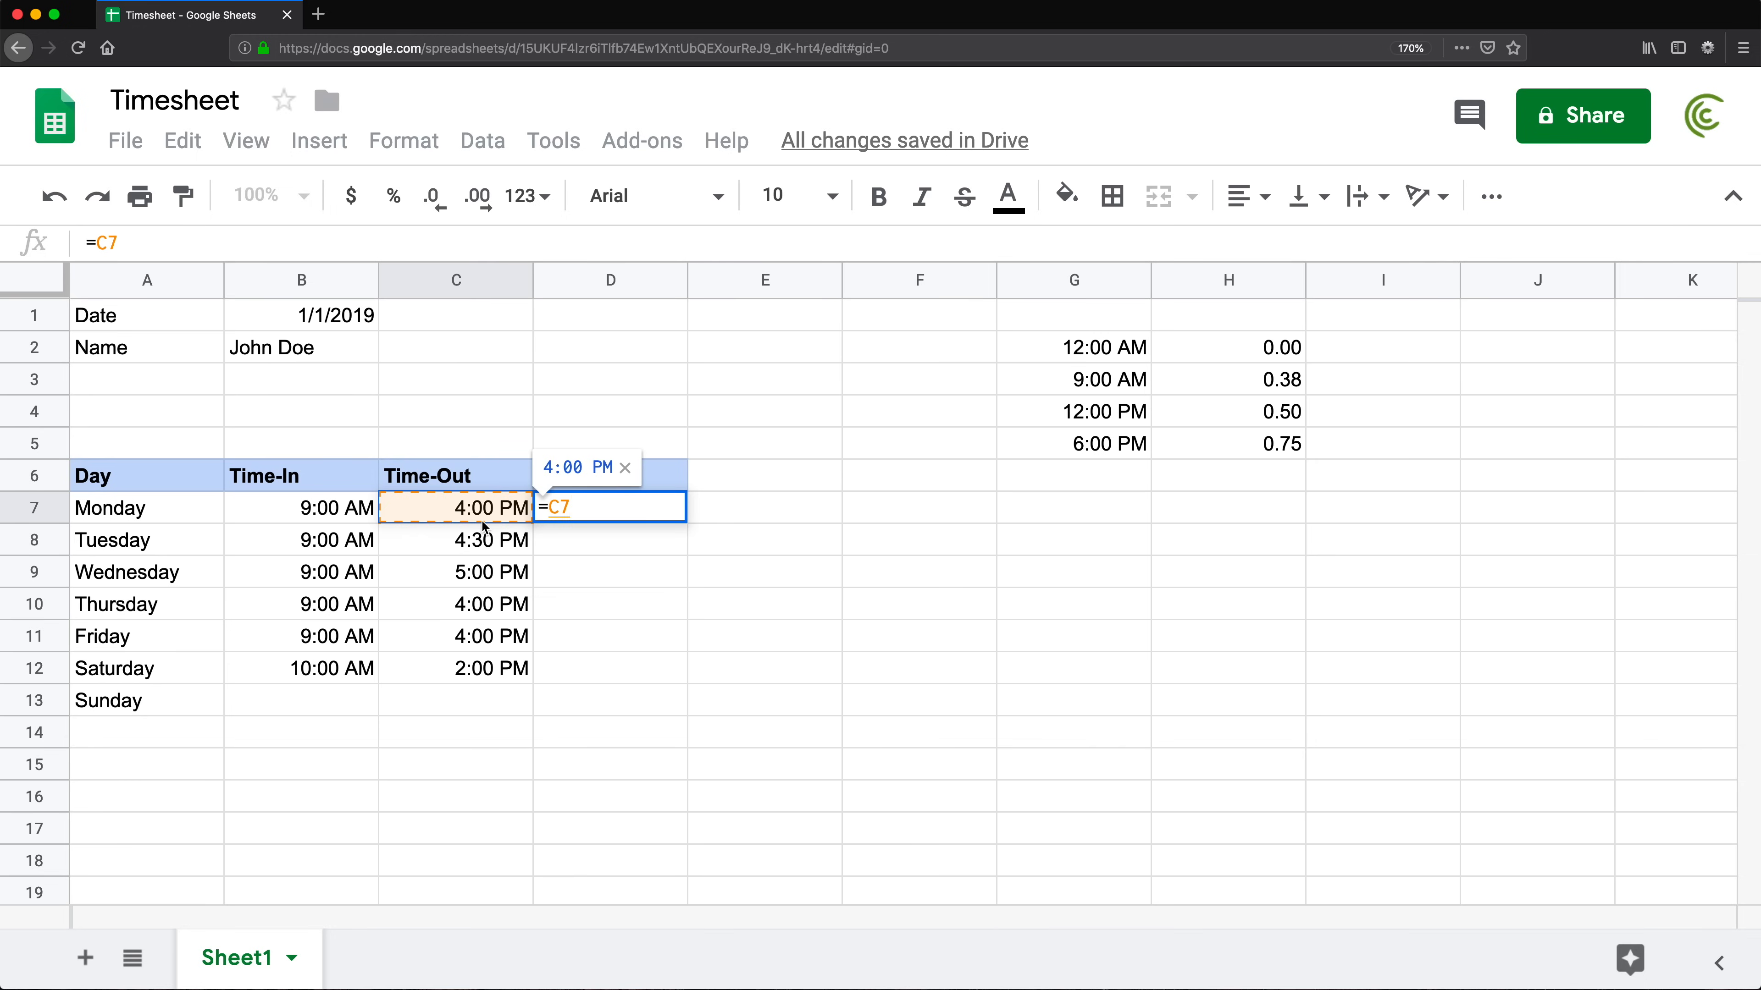
type("-")
left_click(284, 509)
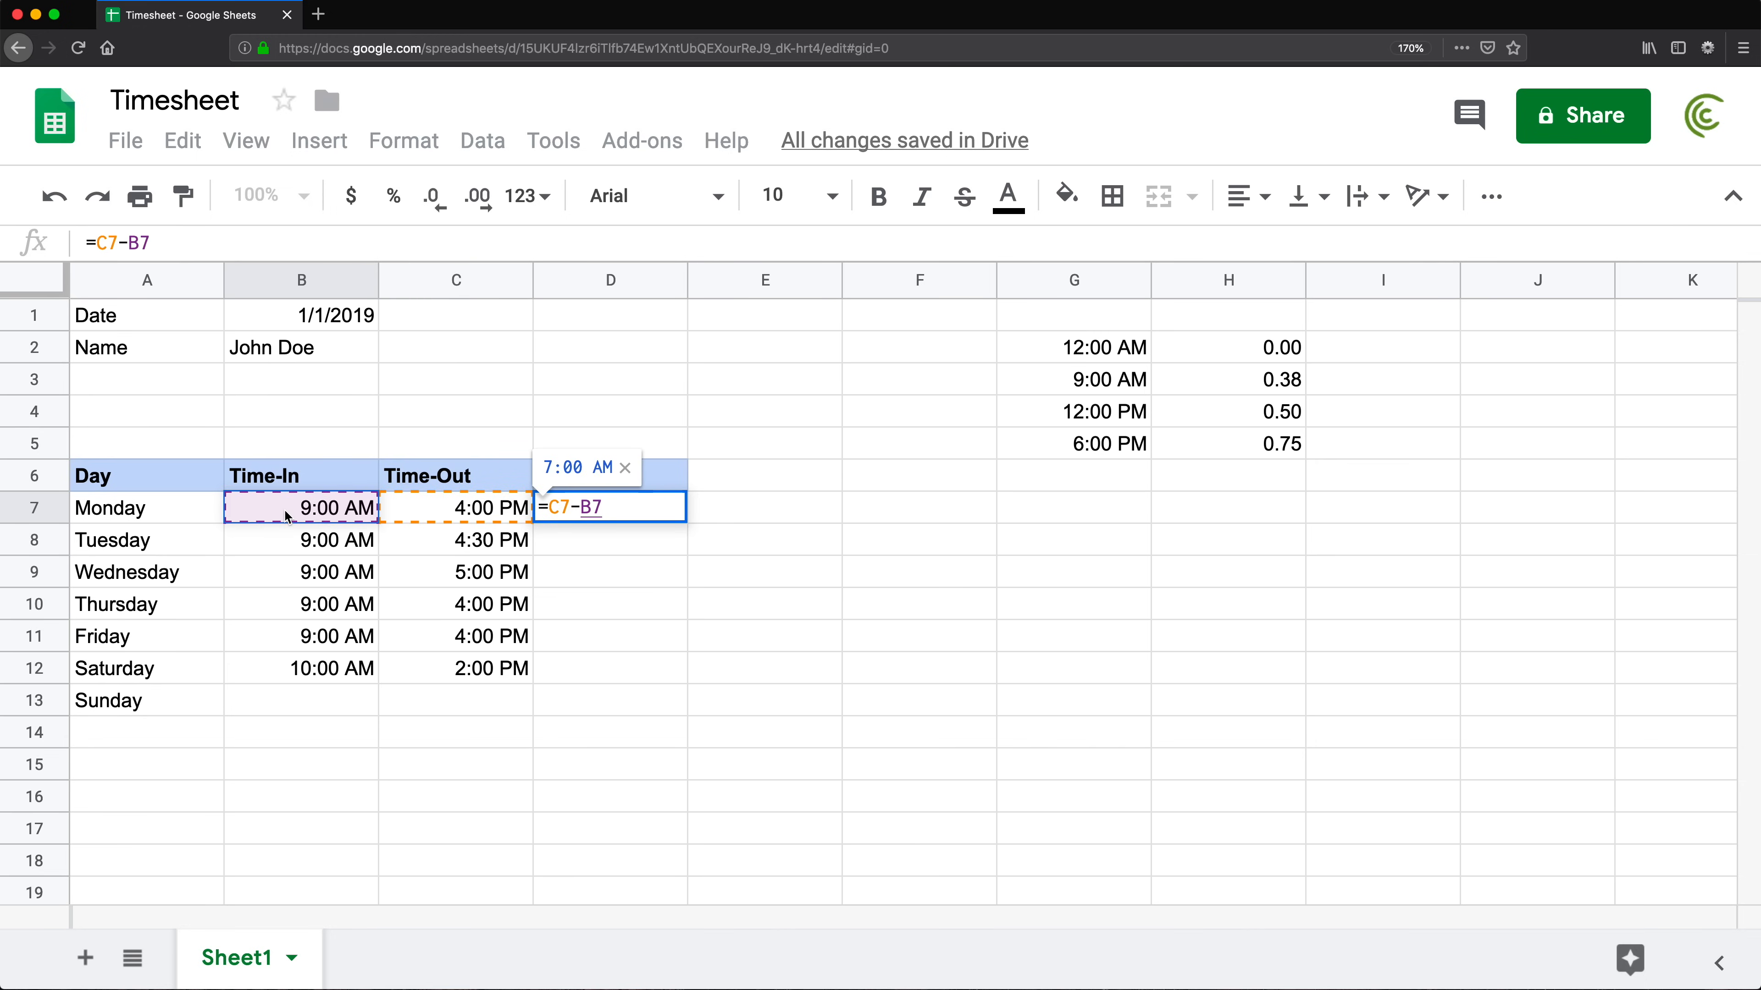
key("Return")
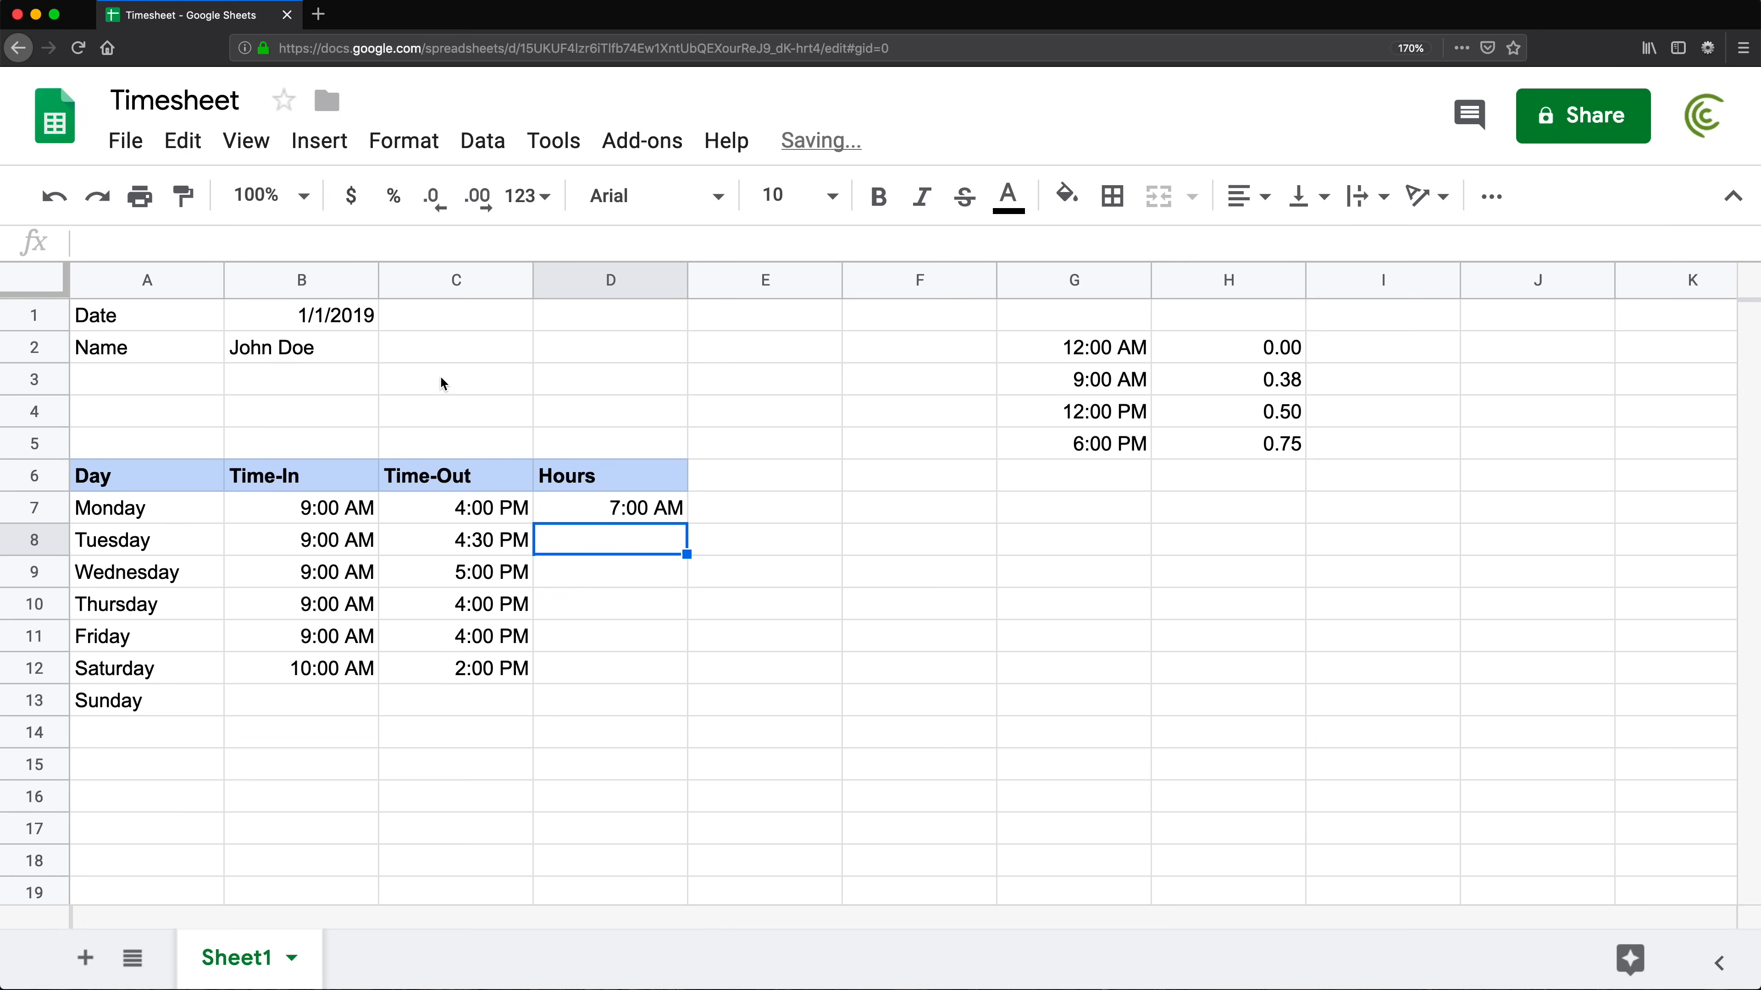
Apply the Number format to Monday's Hours result in D7
left_click(613, 507)
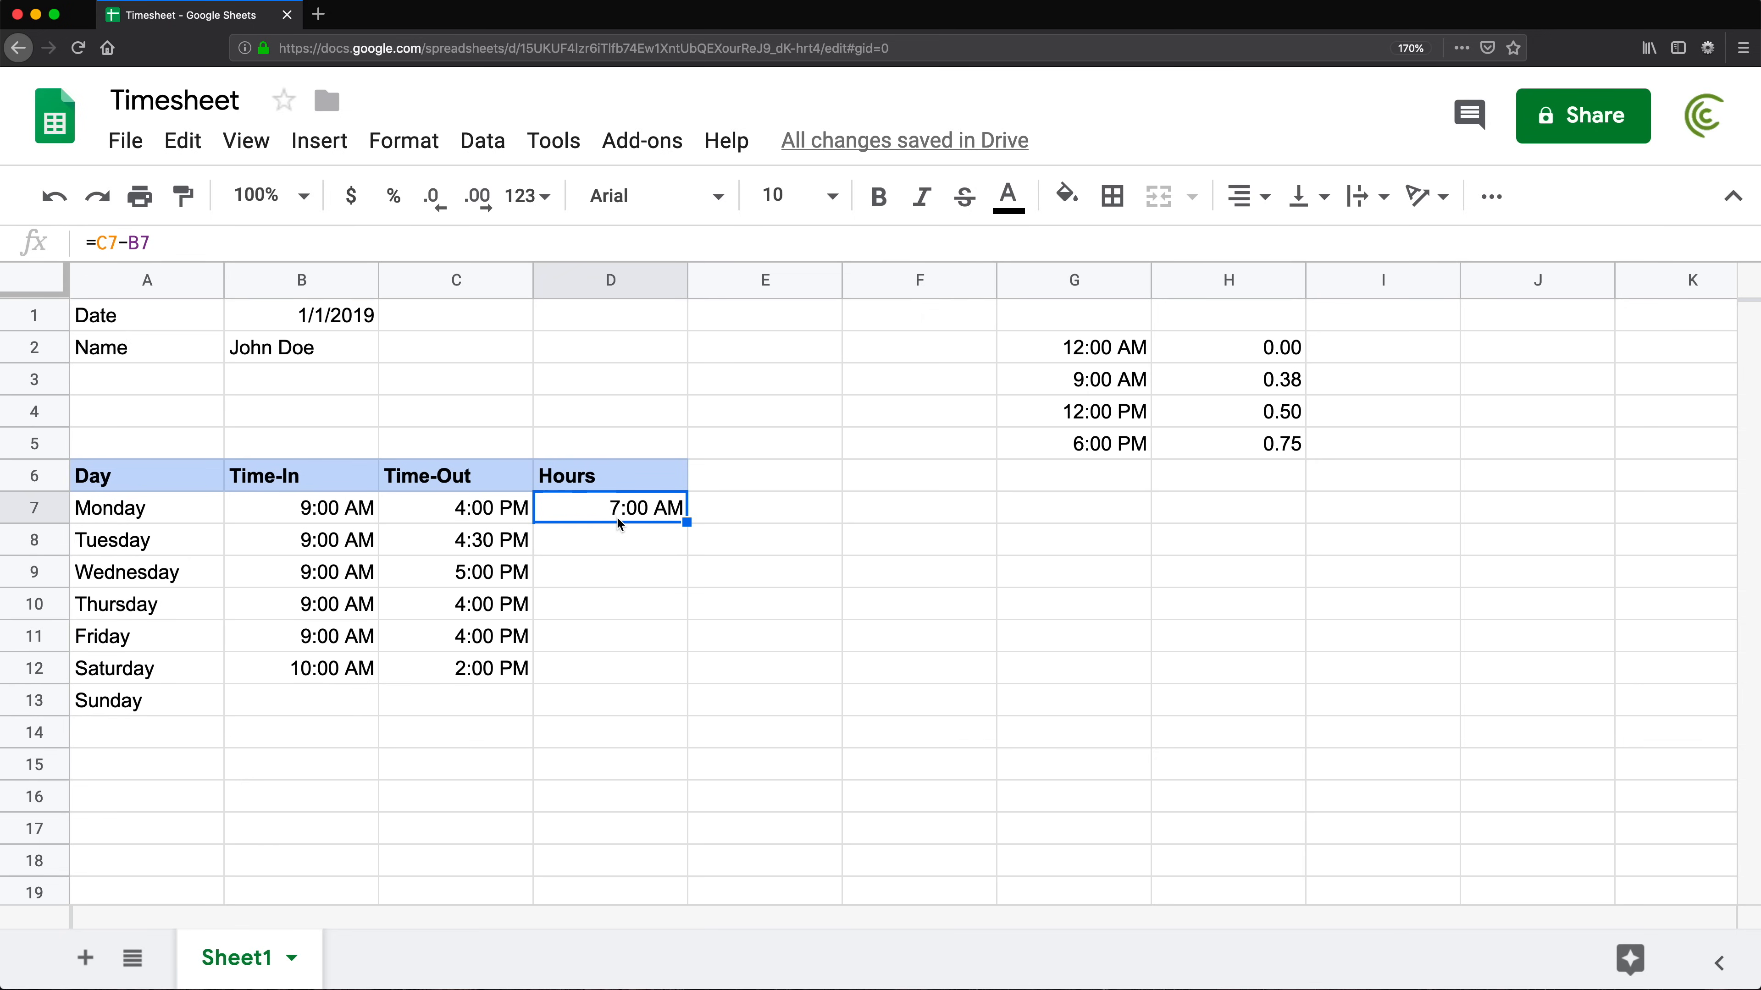
left_click(403, 141)
mouse_move(480, 190)
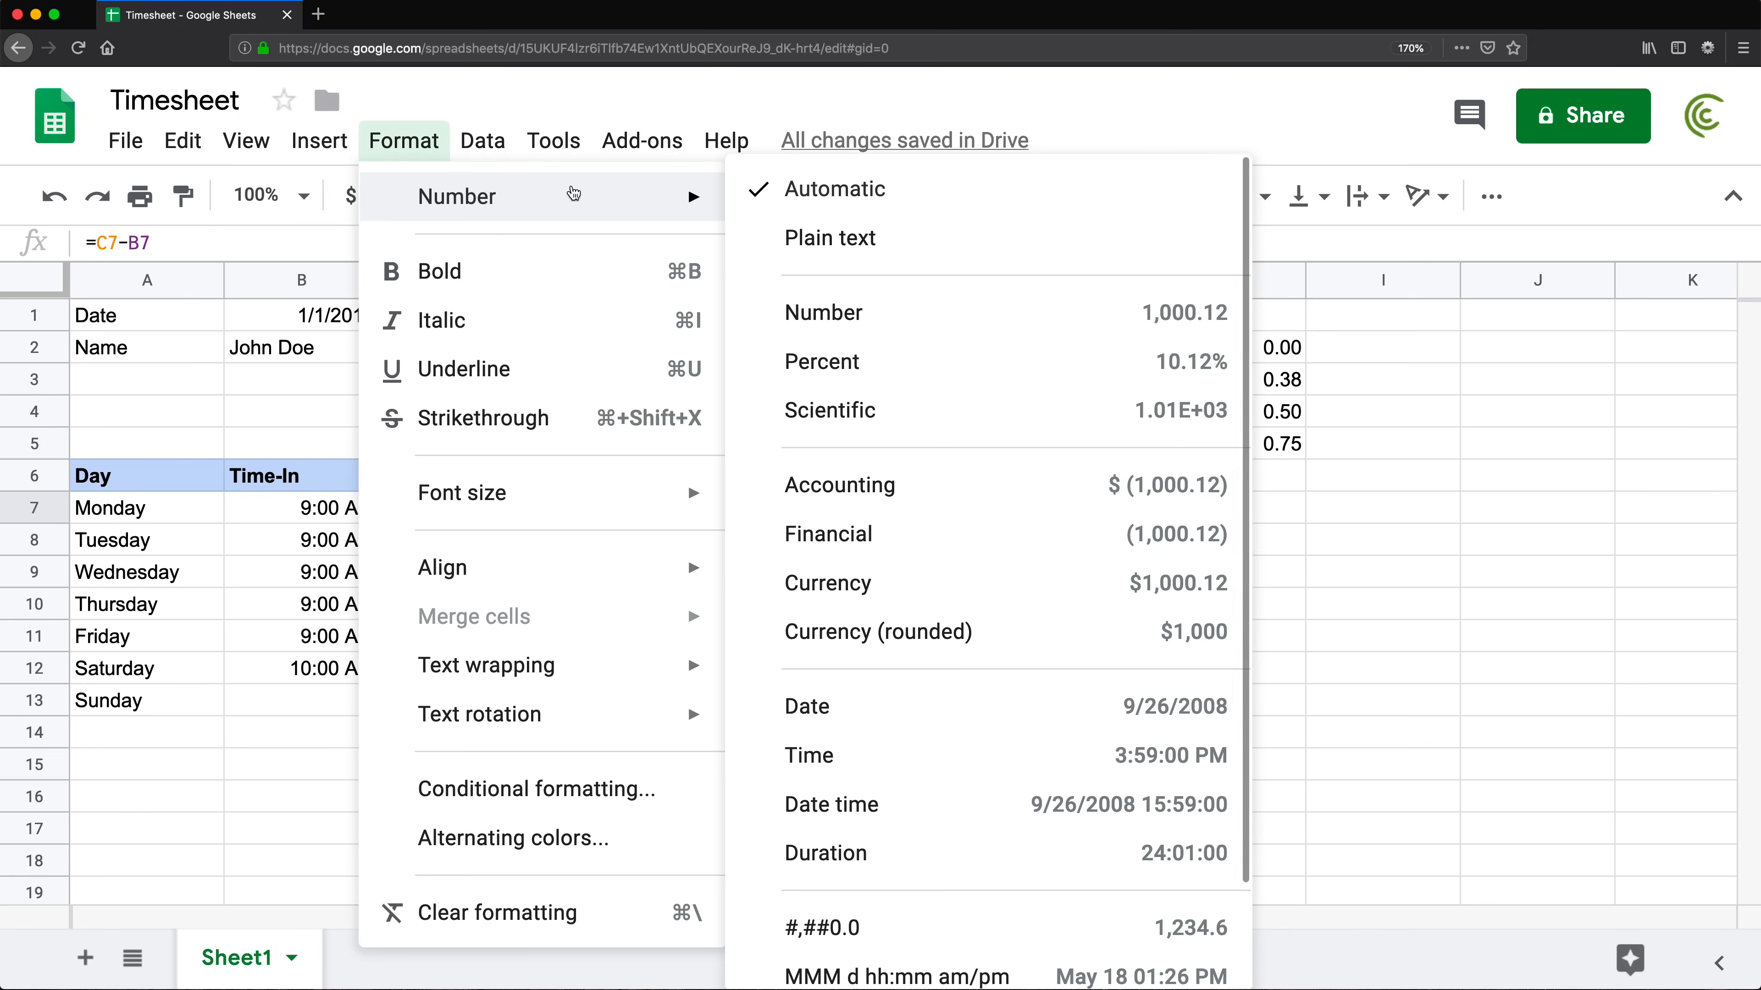
left_click(823, 314)
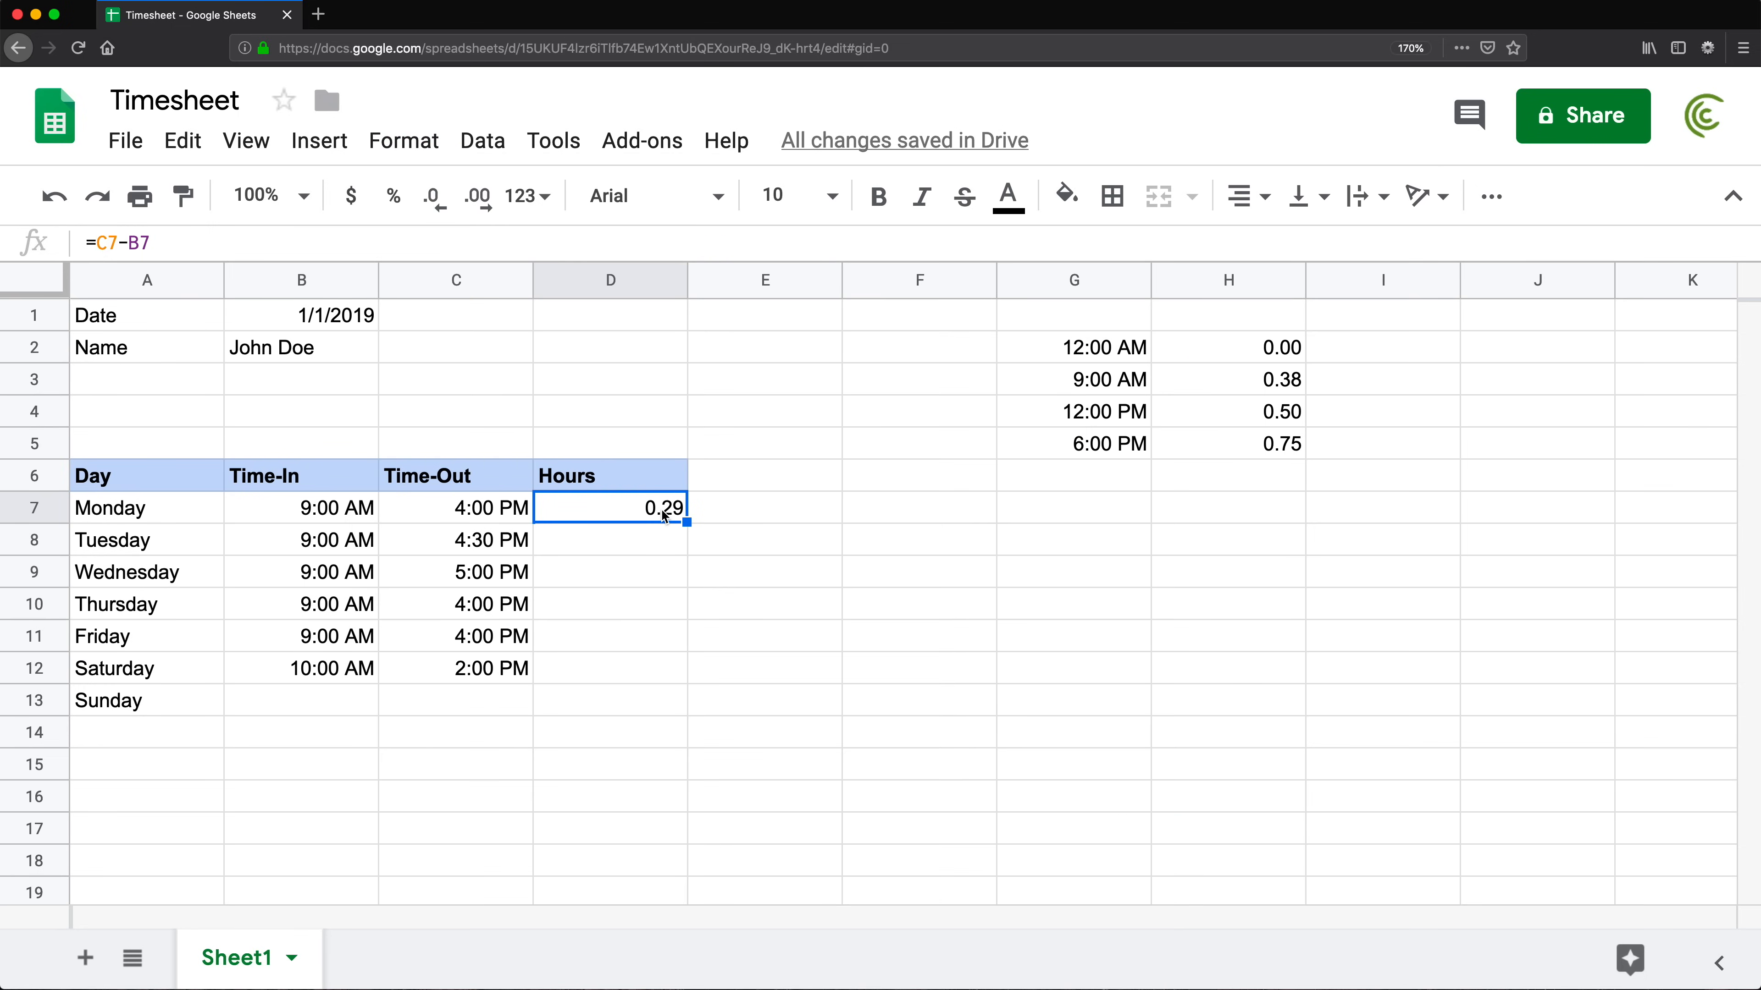
Try the Number format on Monday's times in B7:C7, compare them with the Hours result in D7, and undo the format change
left_click_drag(339, 506, 431, 507)
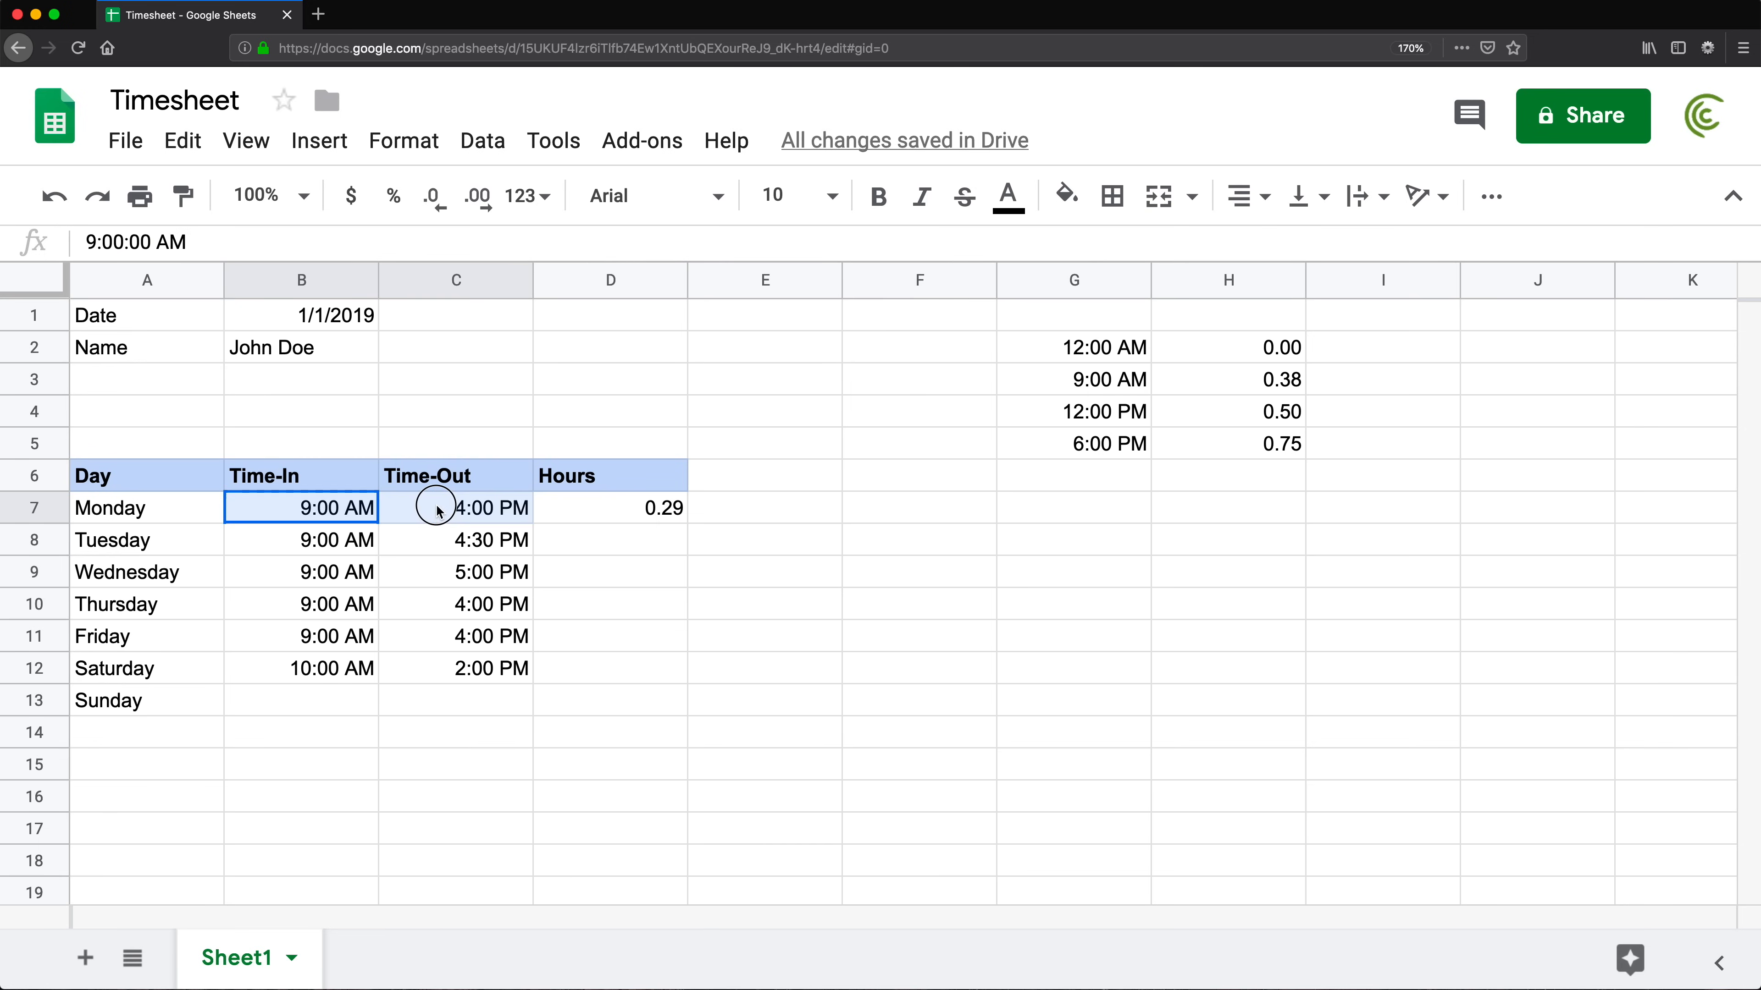
left_click(471, 142)
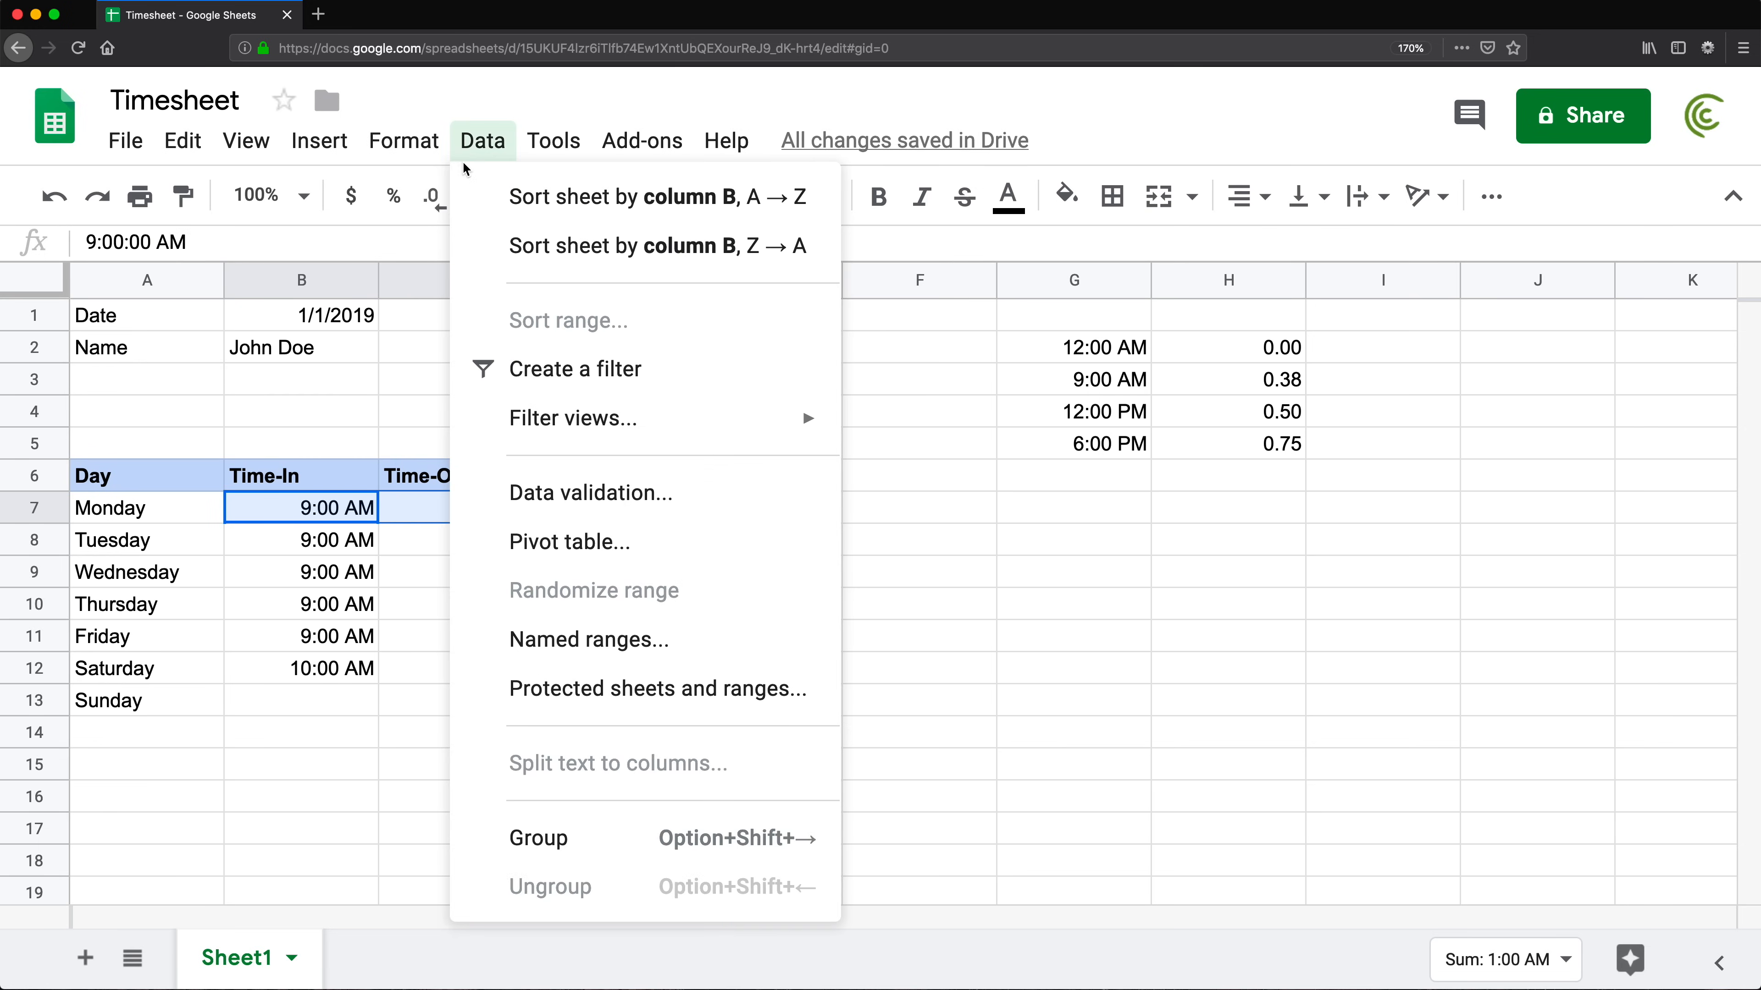
mouse_move(435, 164)
mouse_move(479, 197)
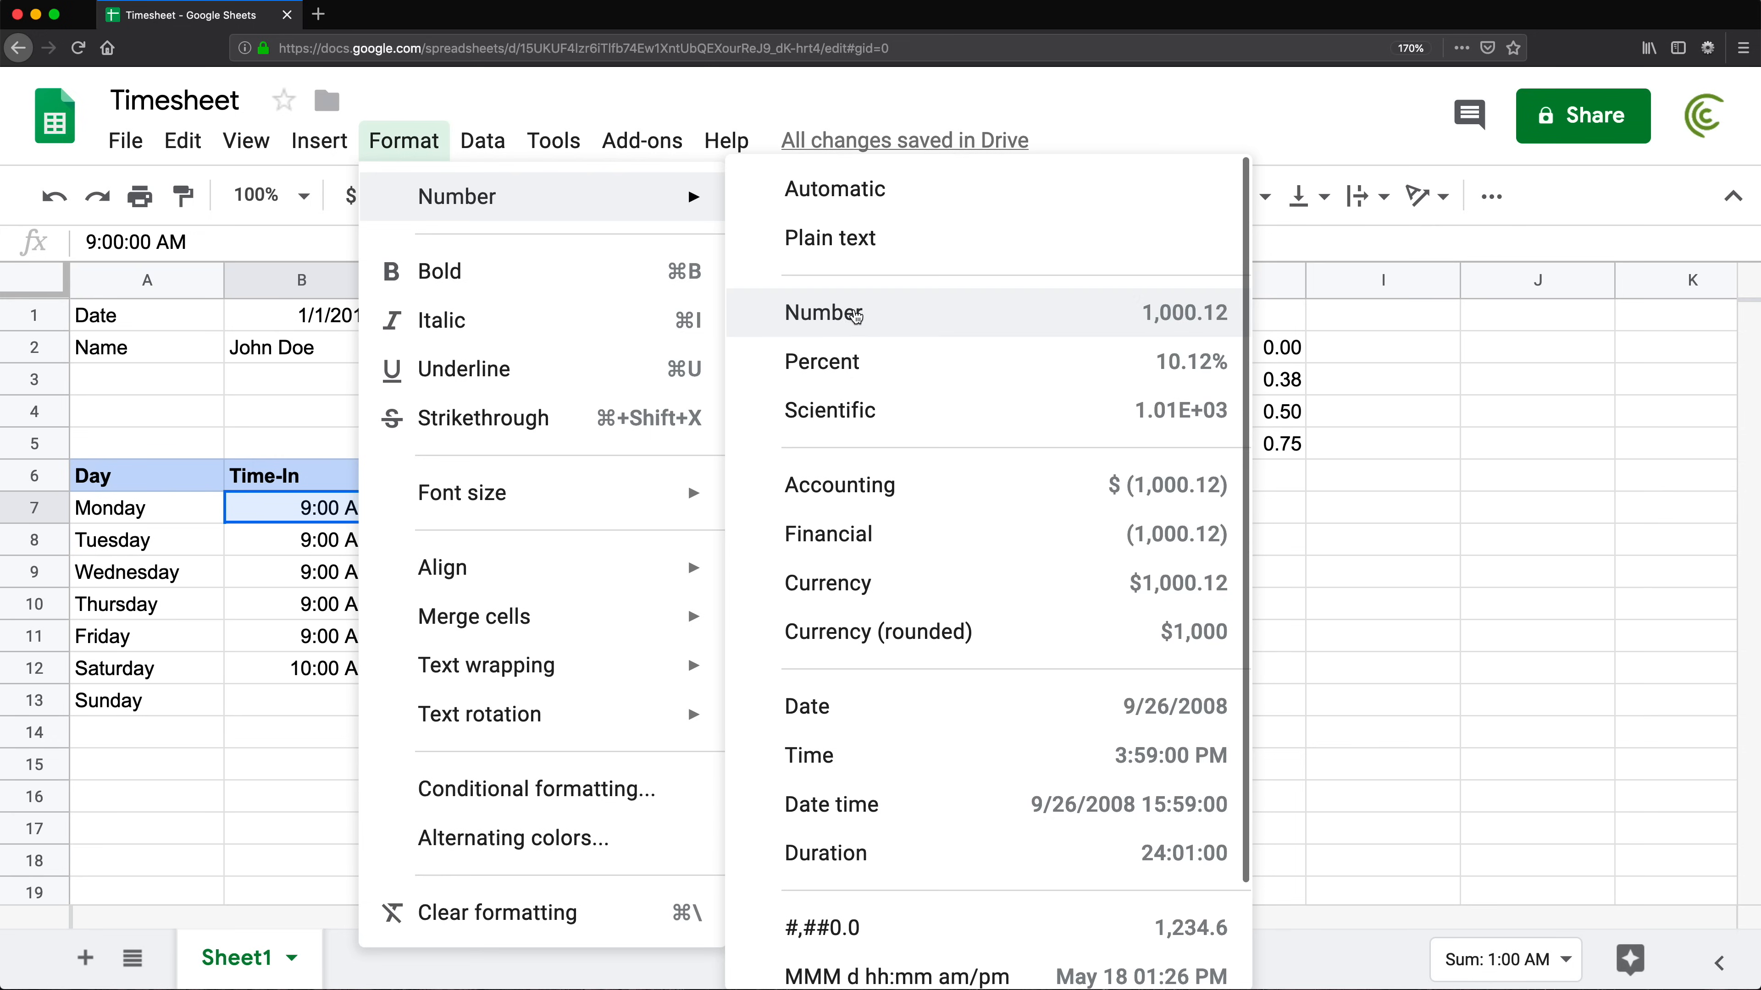
left_click(857, 326)
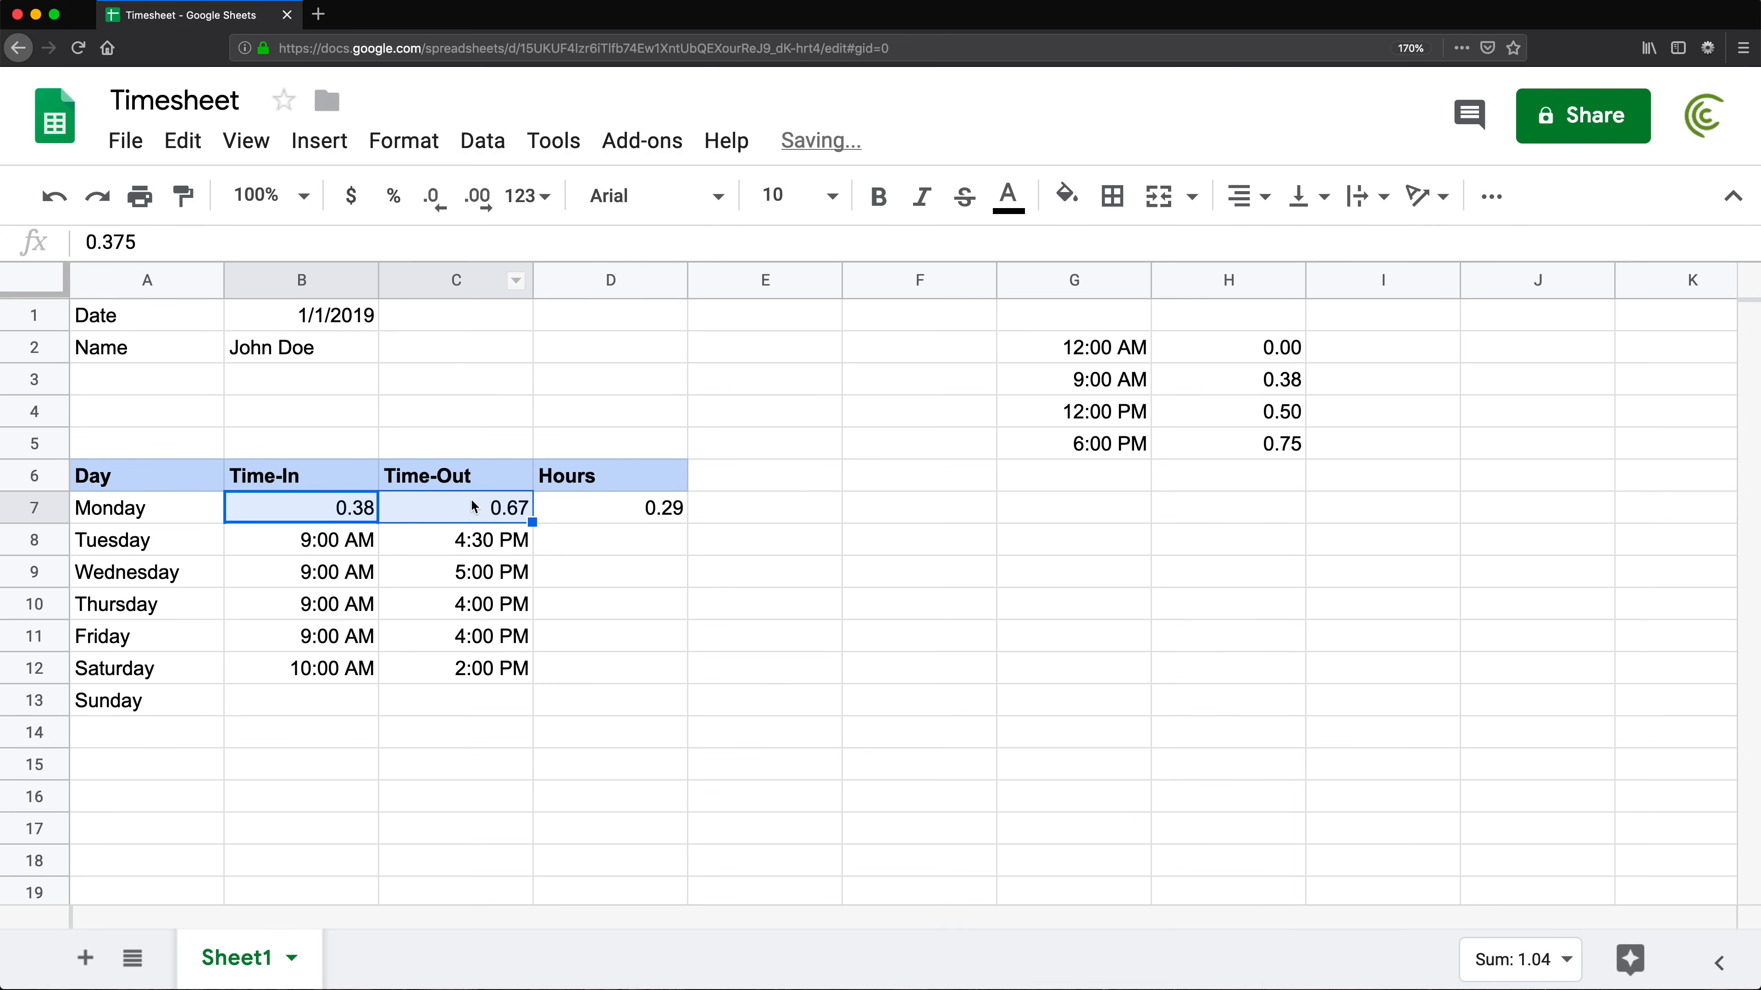
left_click(503, 519)
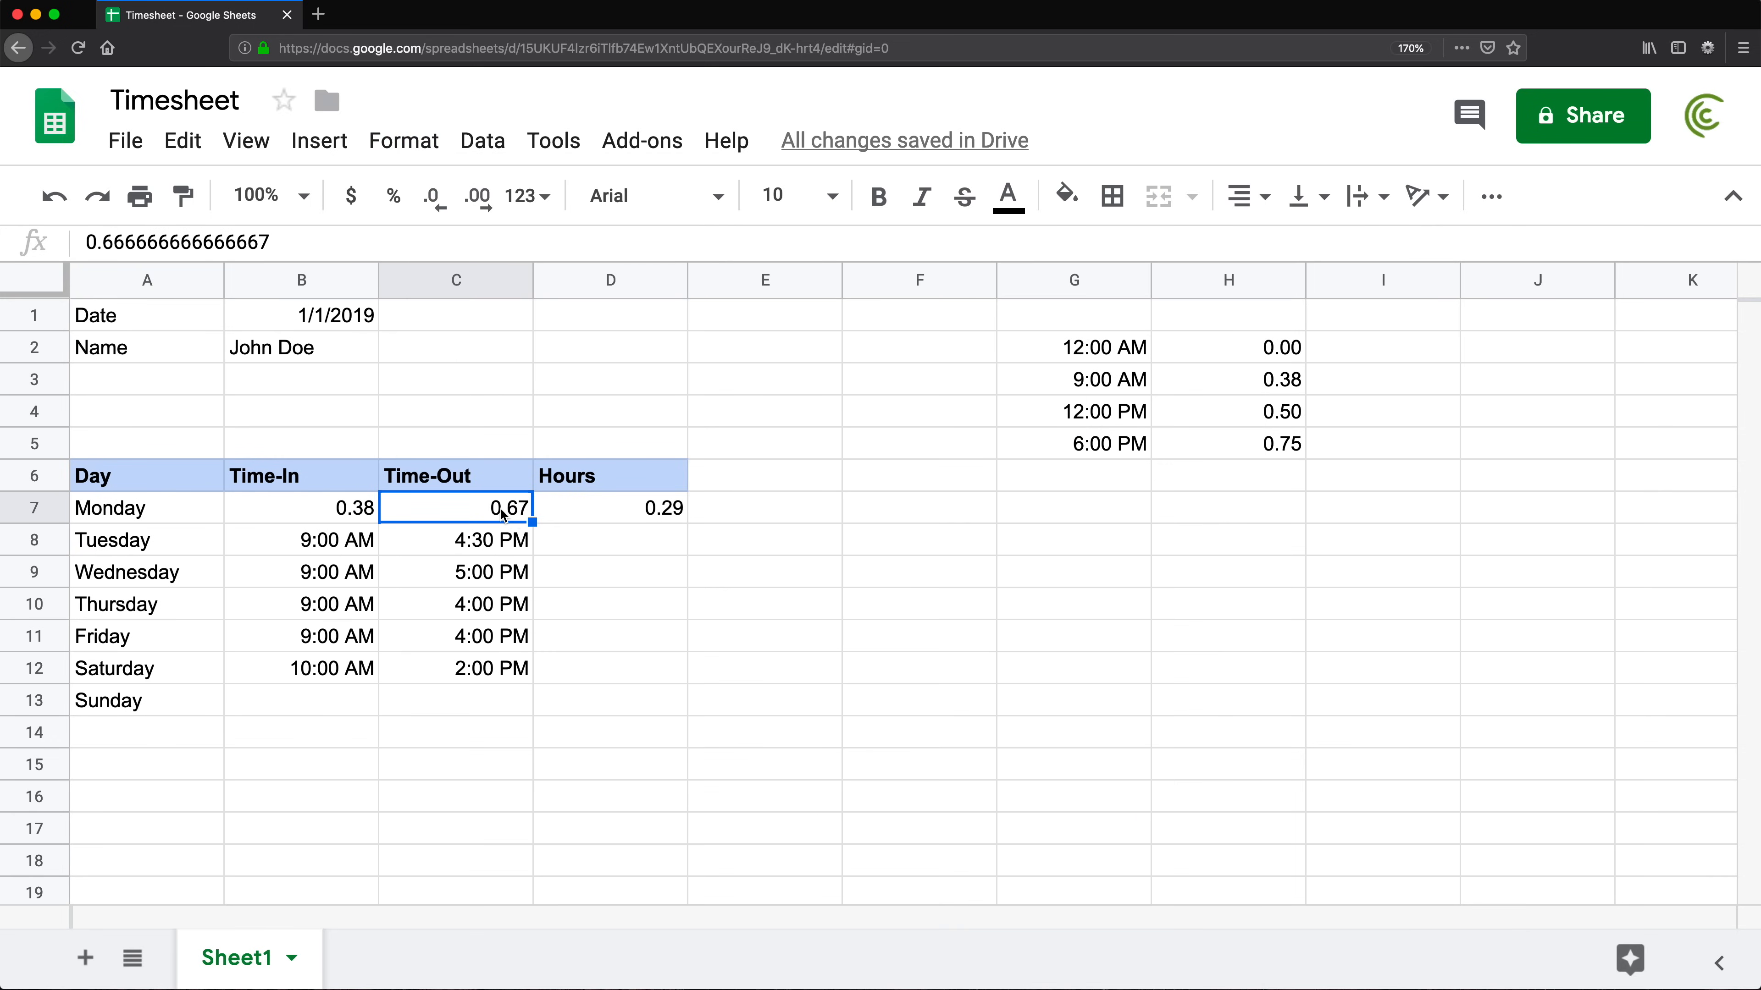
left_click(350, 515)
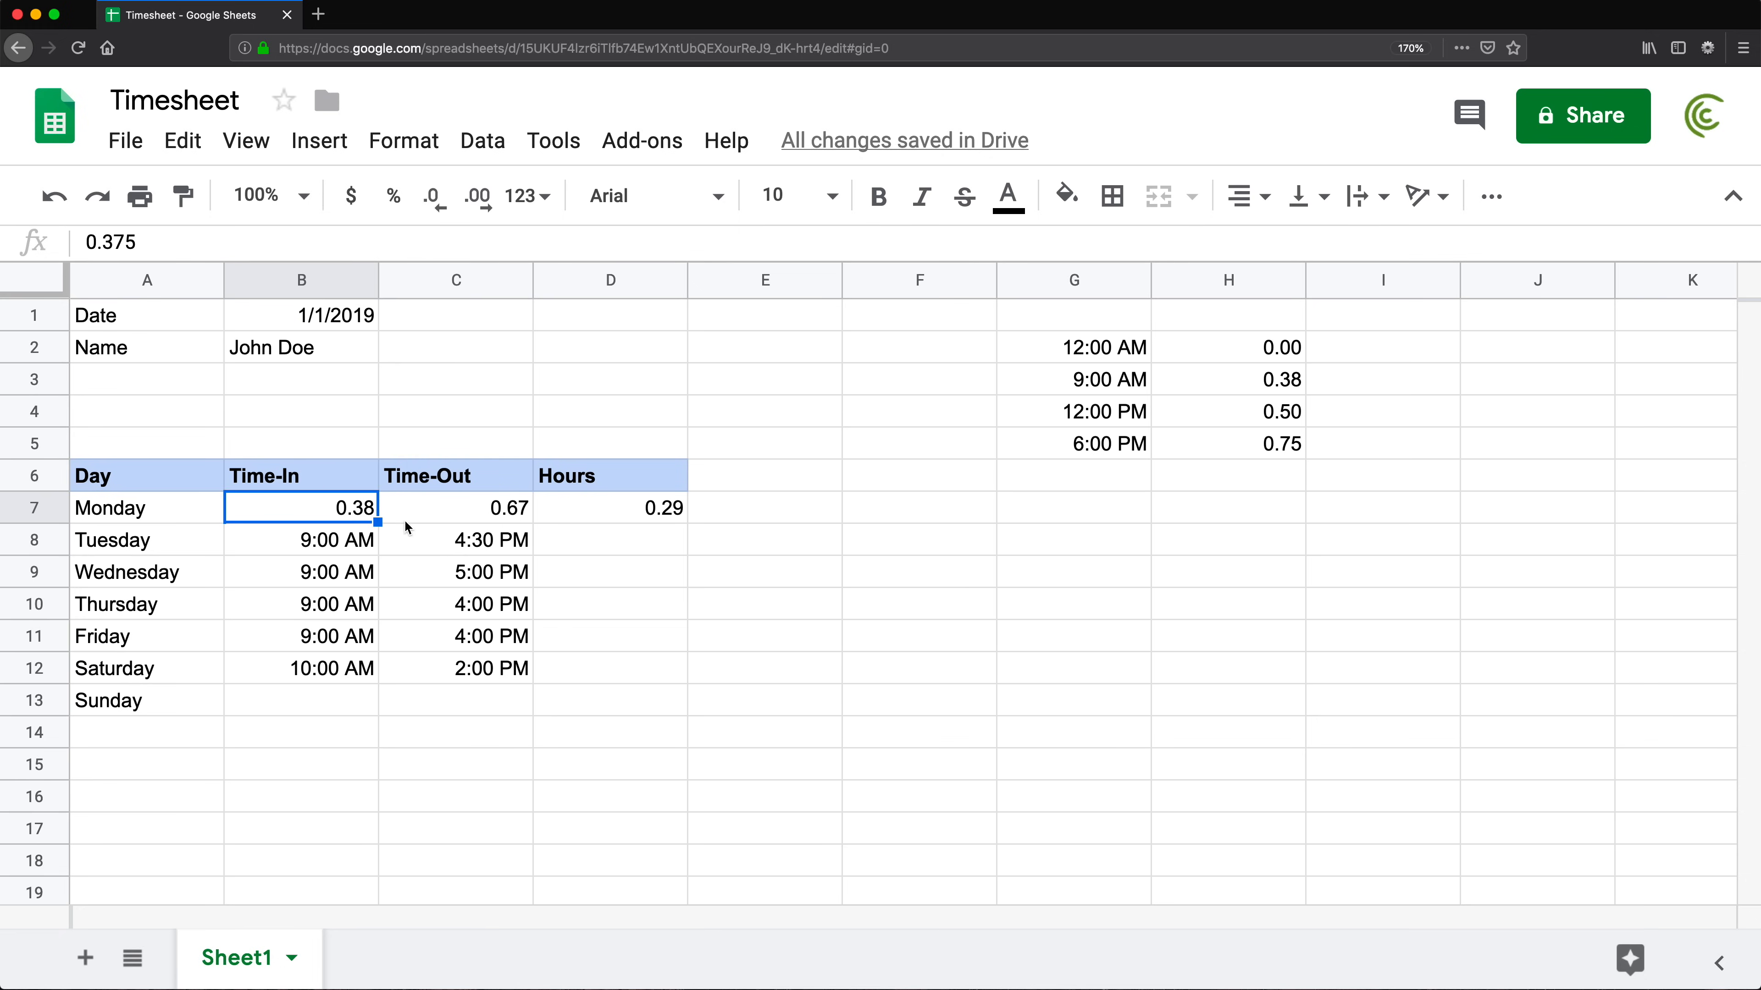
left_click(651, 518)
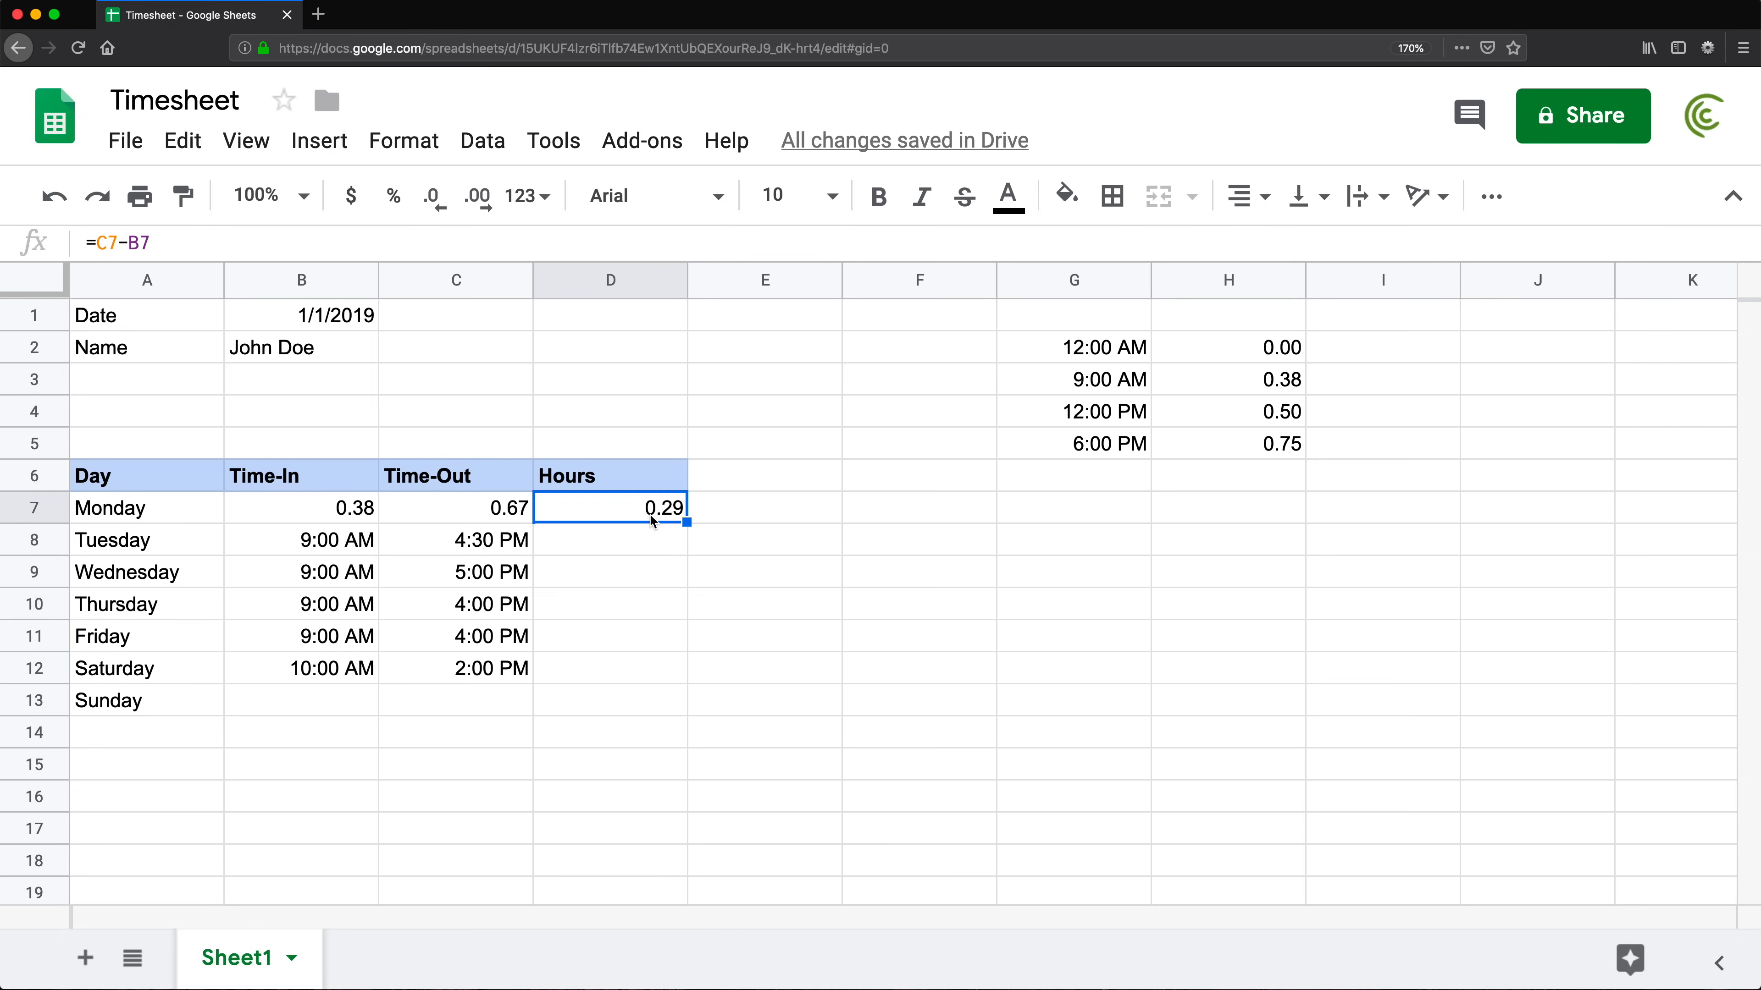
key("super+z")
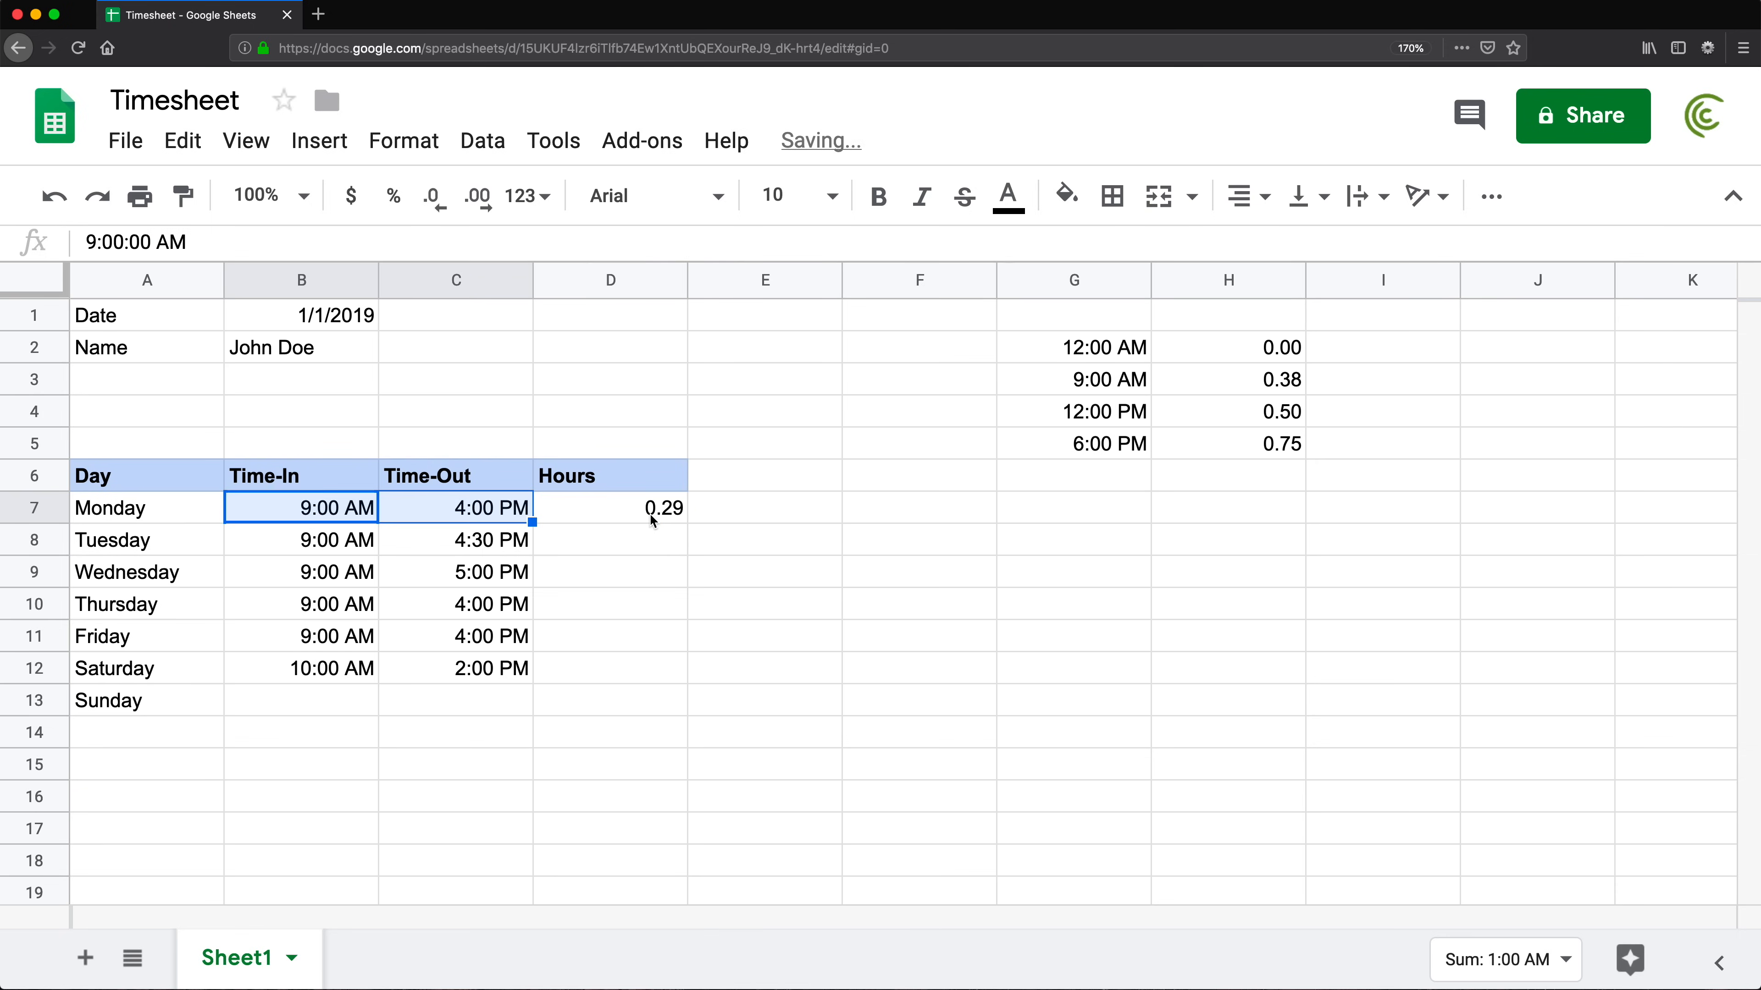
Change Monday's Hours formula in D7 to =(C7-B7)*24 to convert the day fraction into hours
left_click(654, 517)
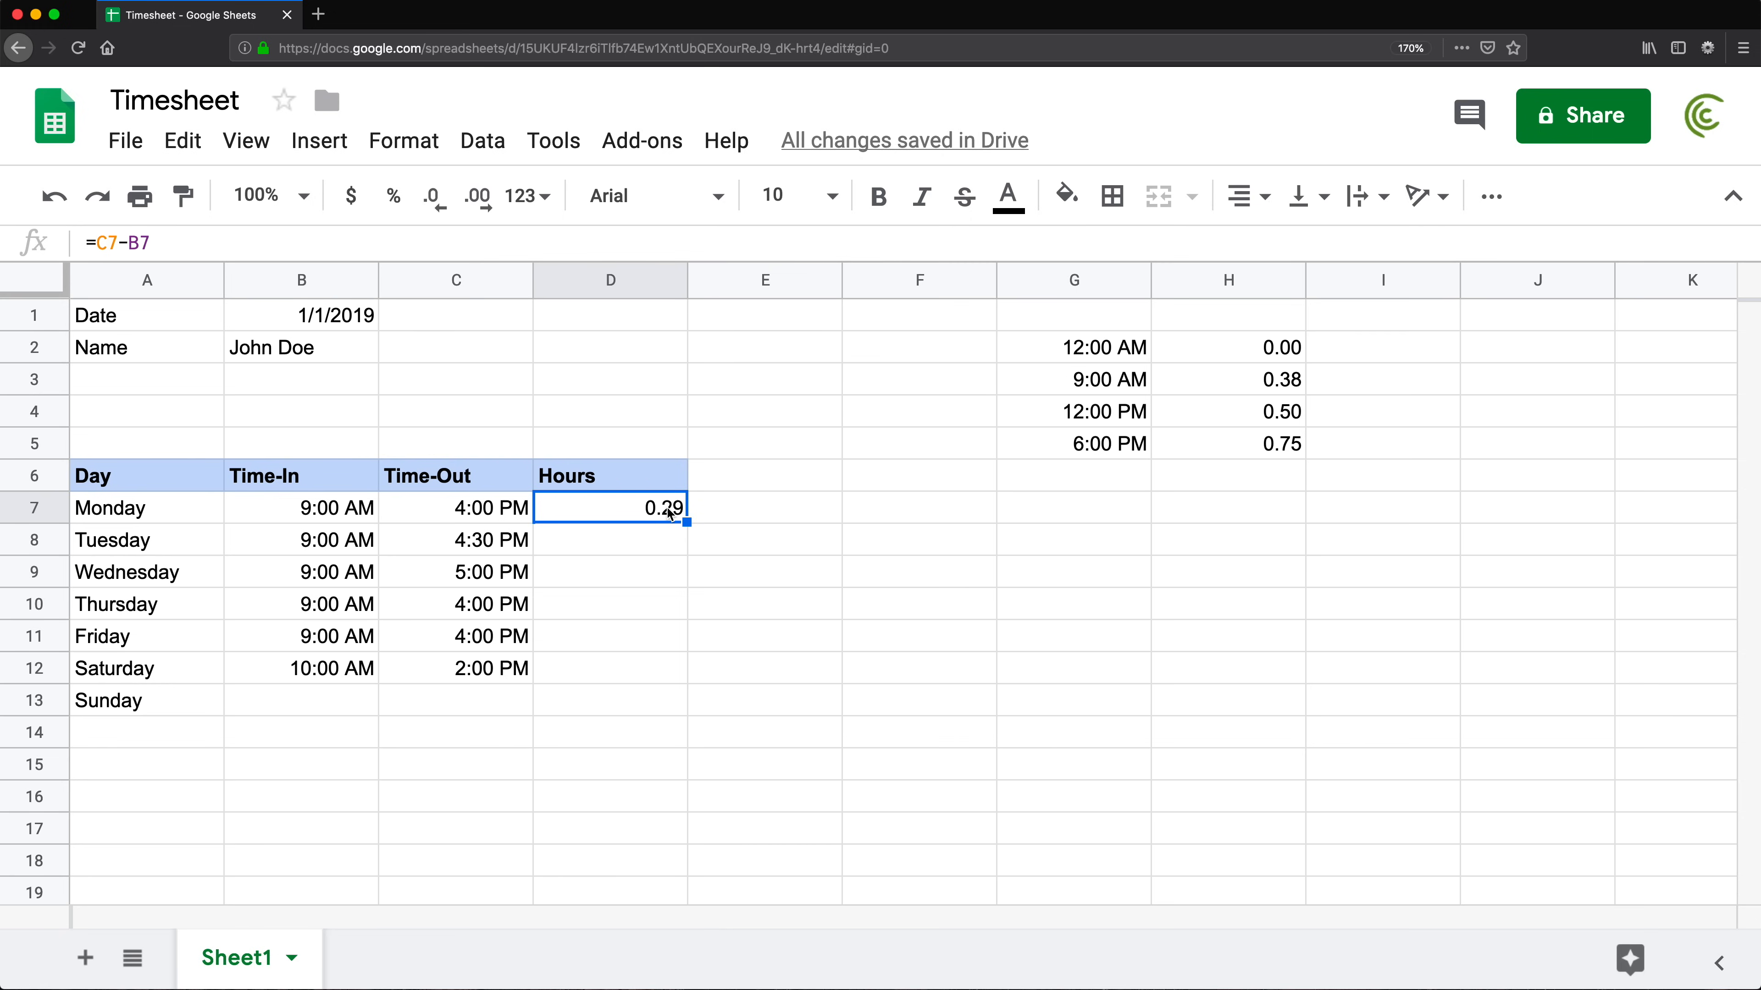
double_click(633, 509)
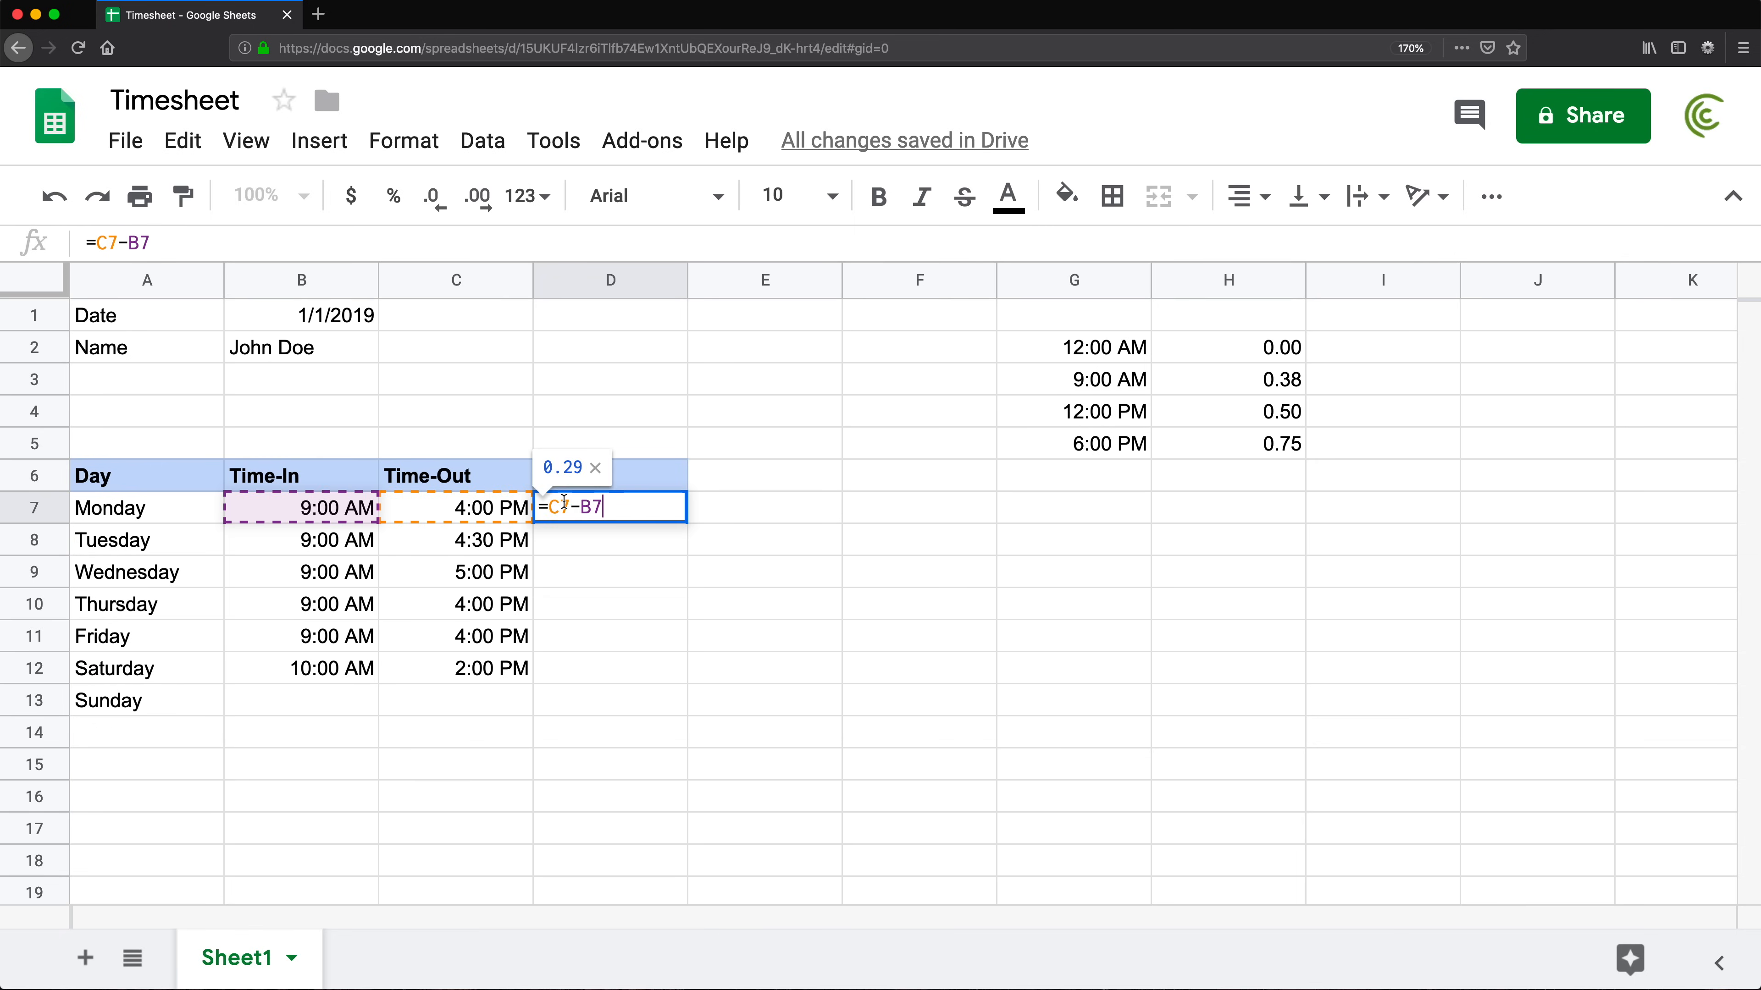
left_click(548, 506)
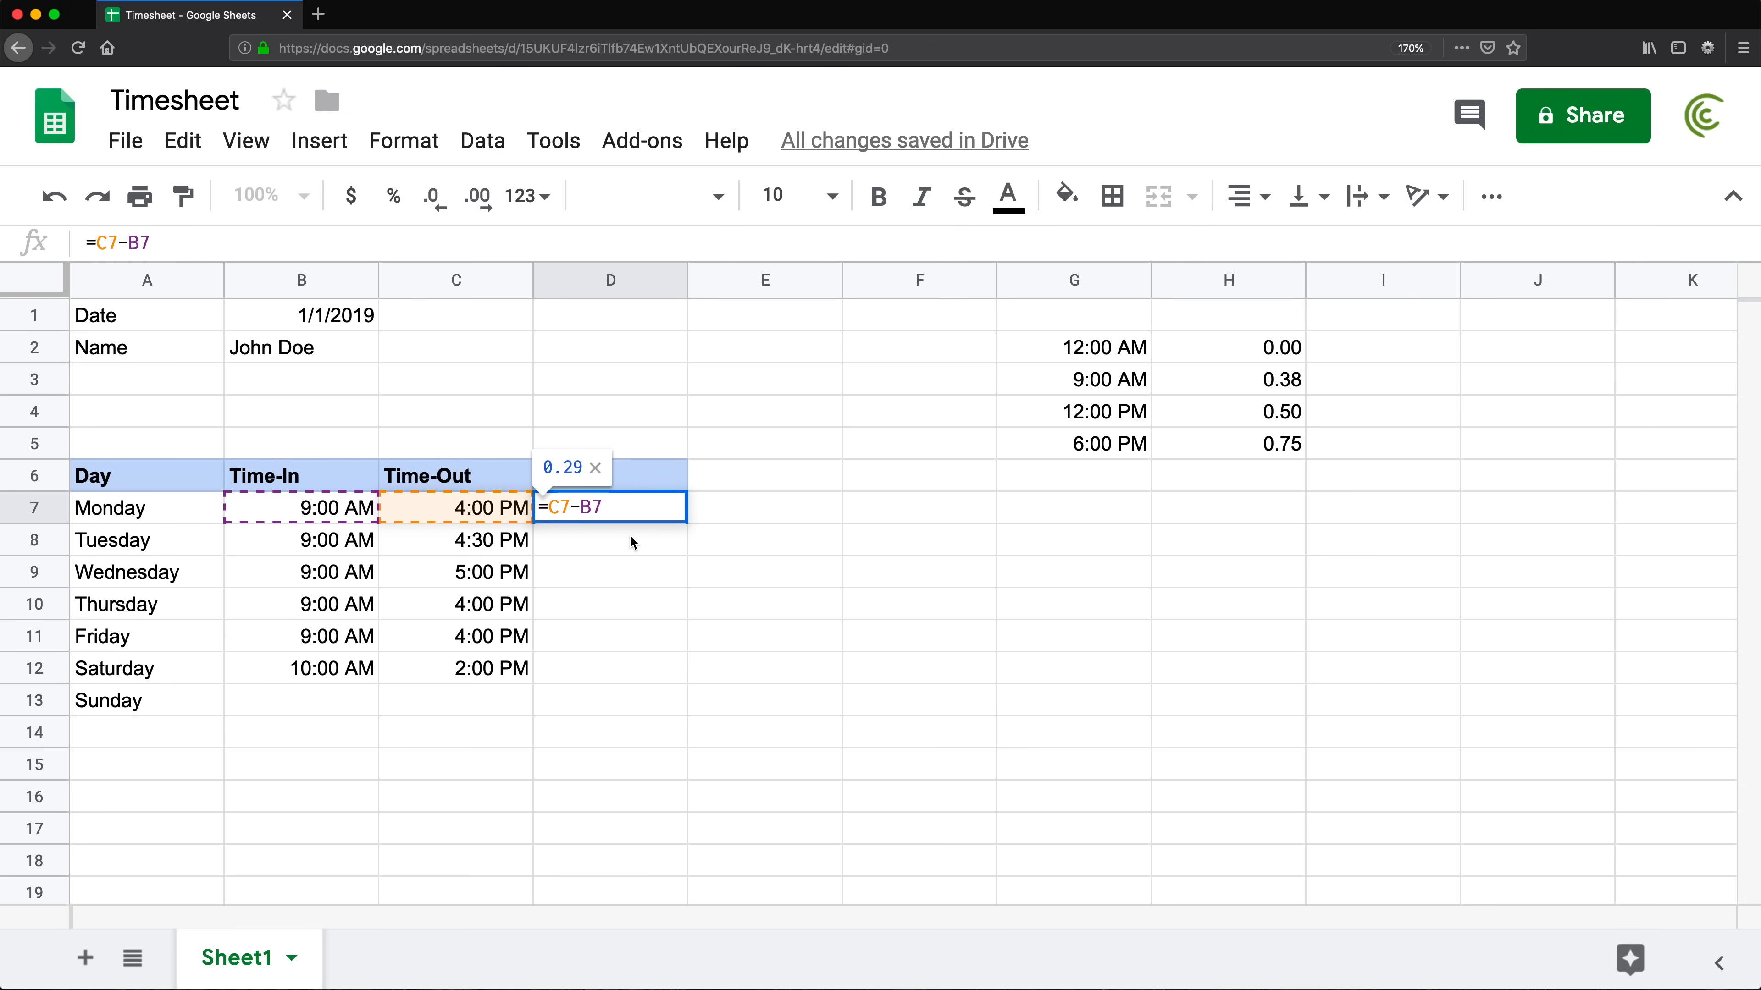
type("(")
left_click(650, 511)
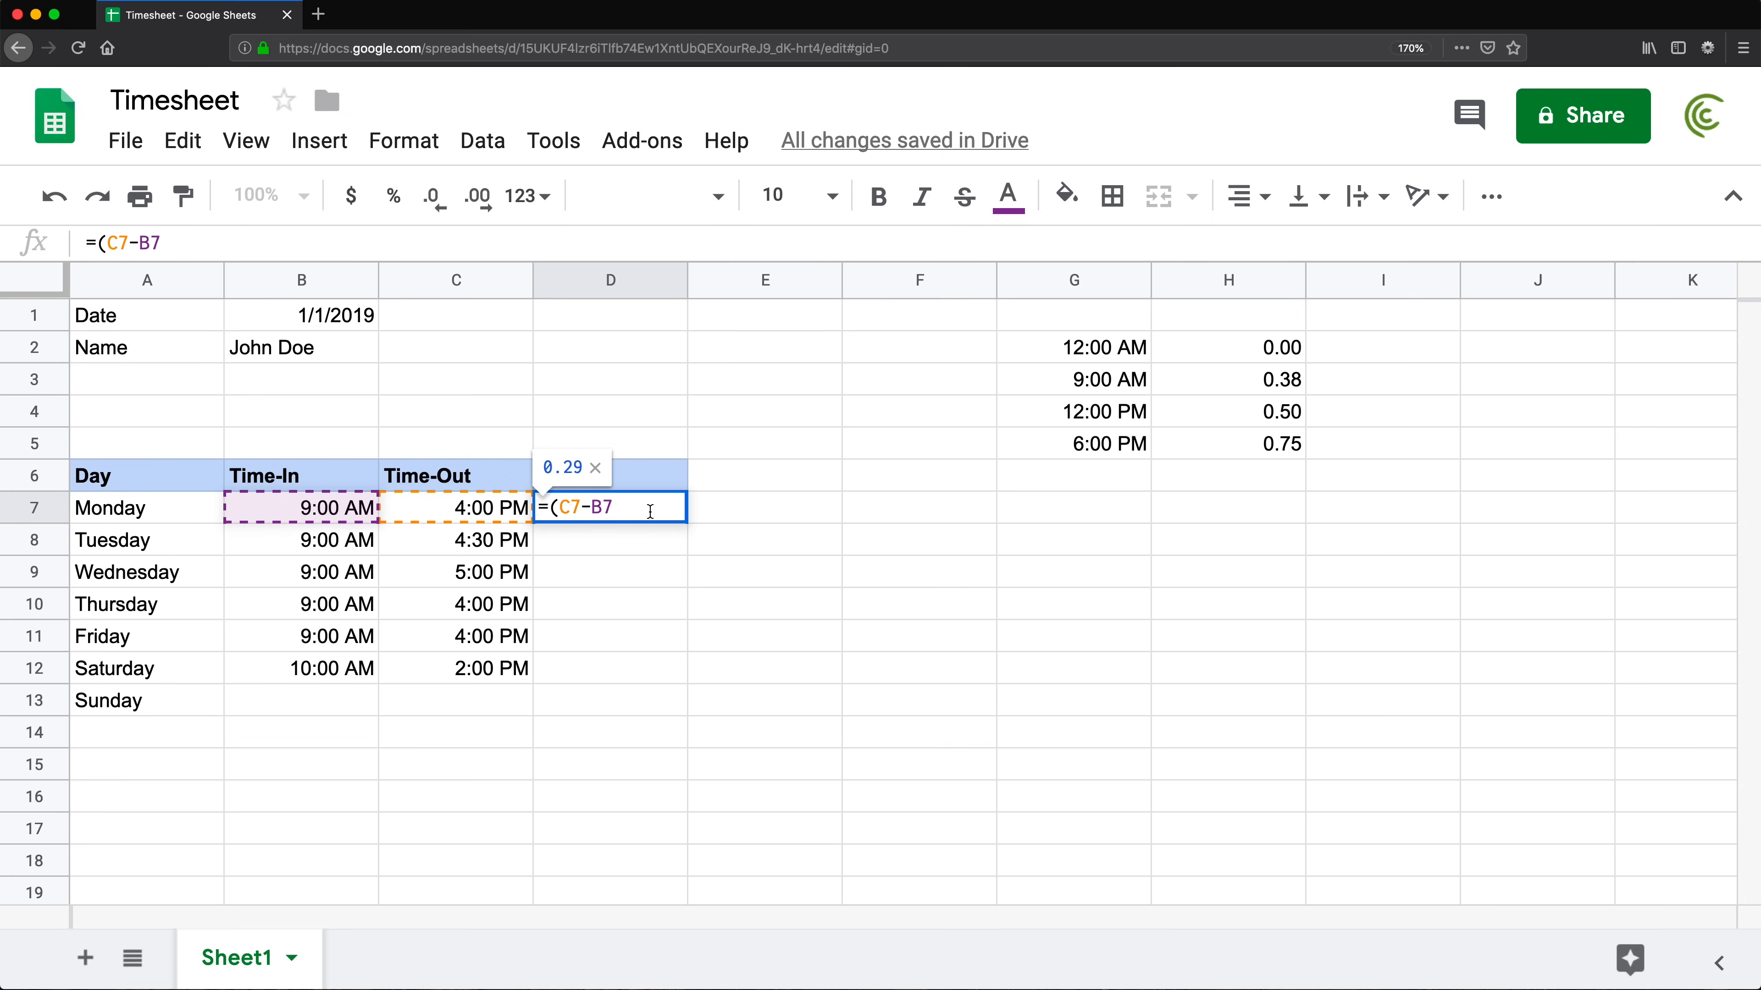
type(")")
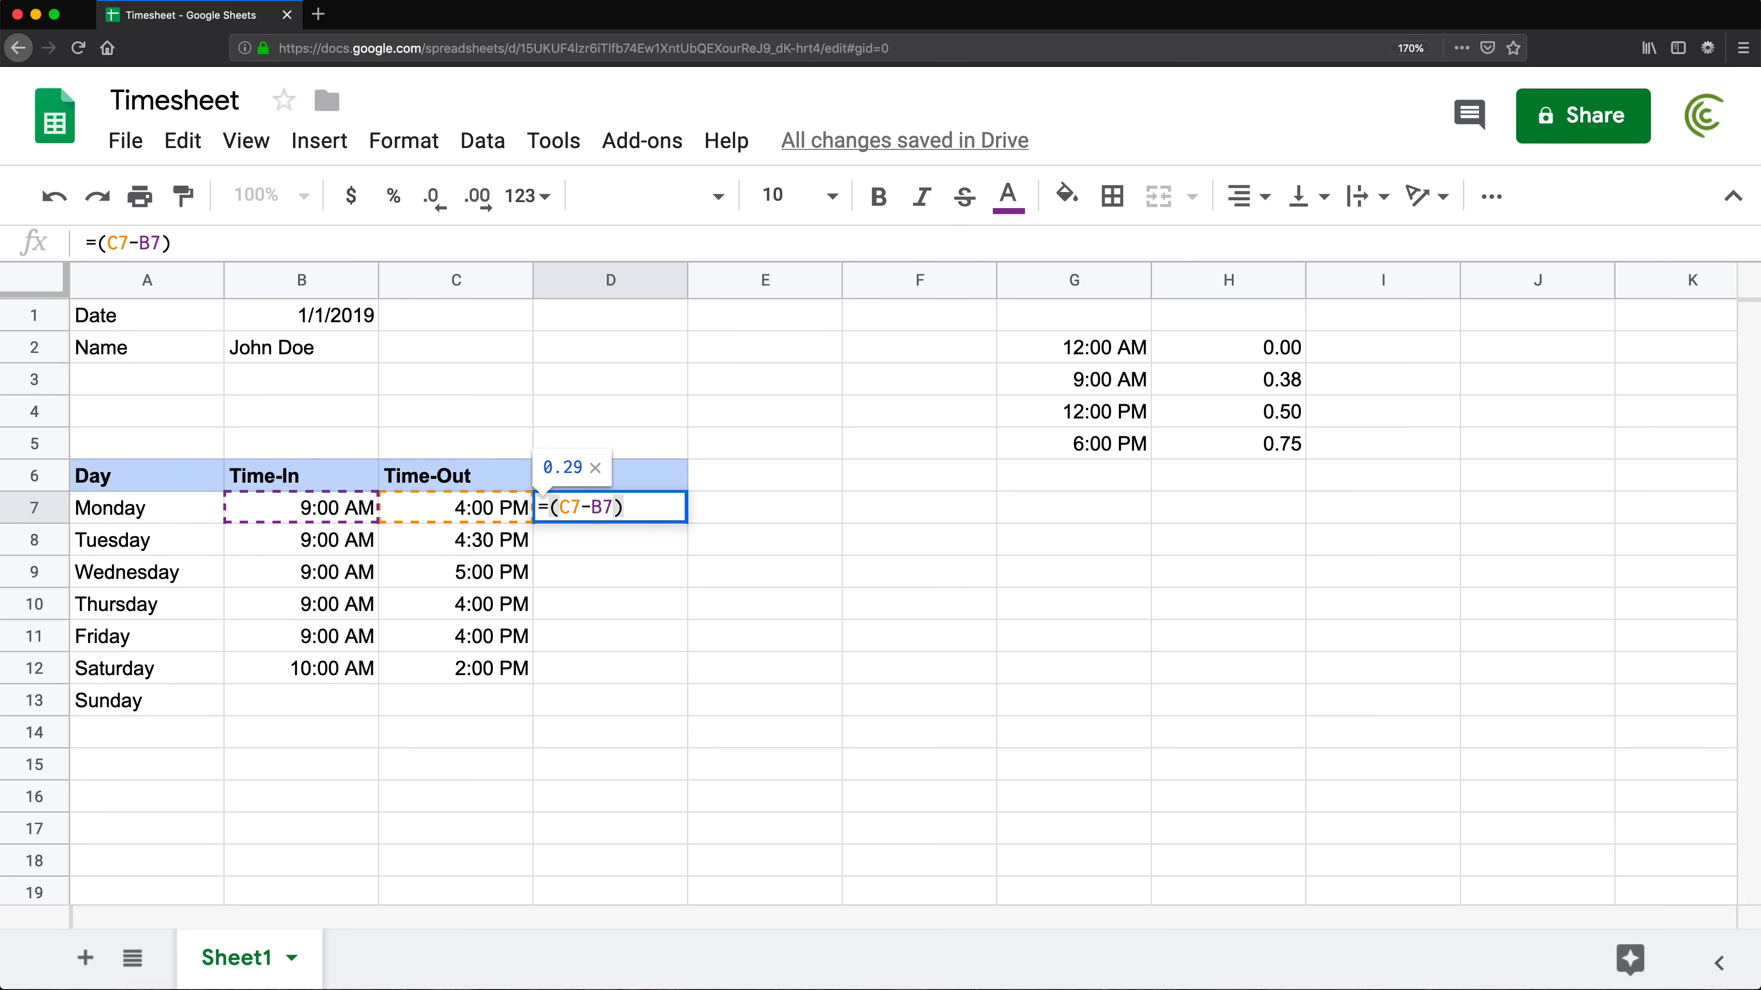
type("*")
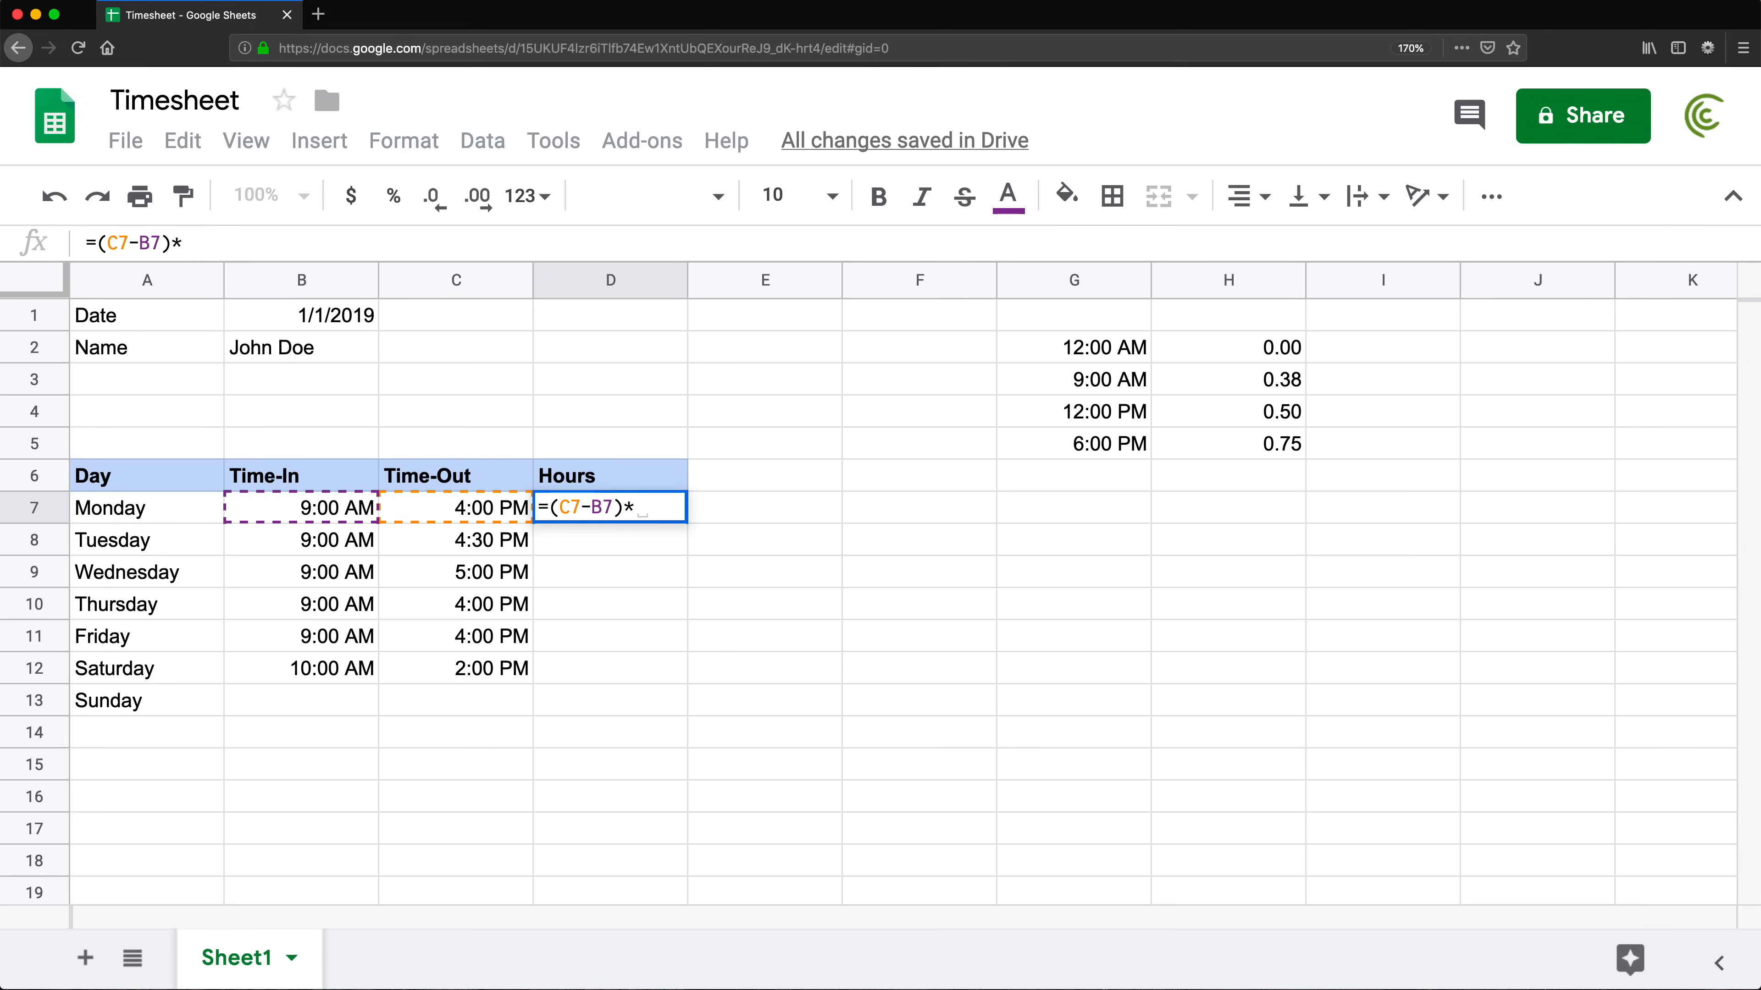
type("24")
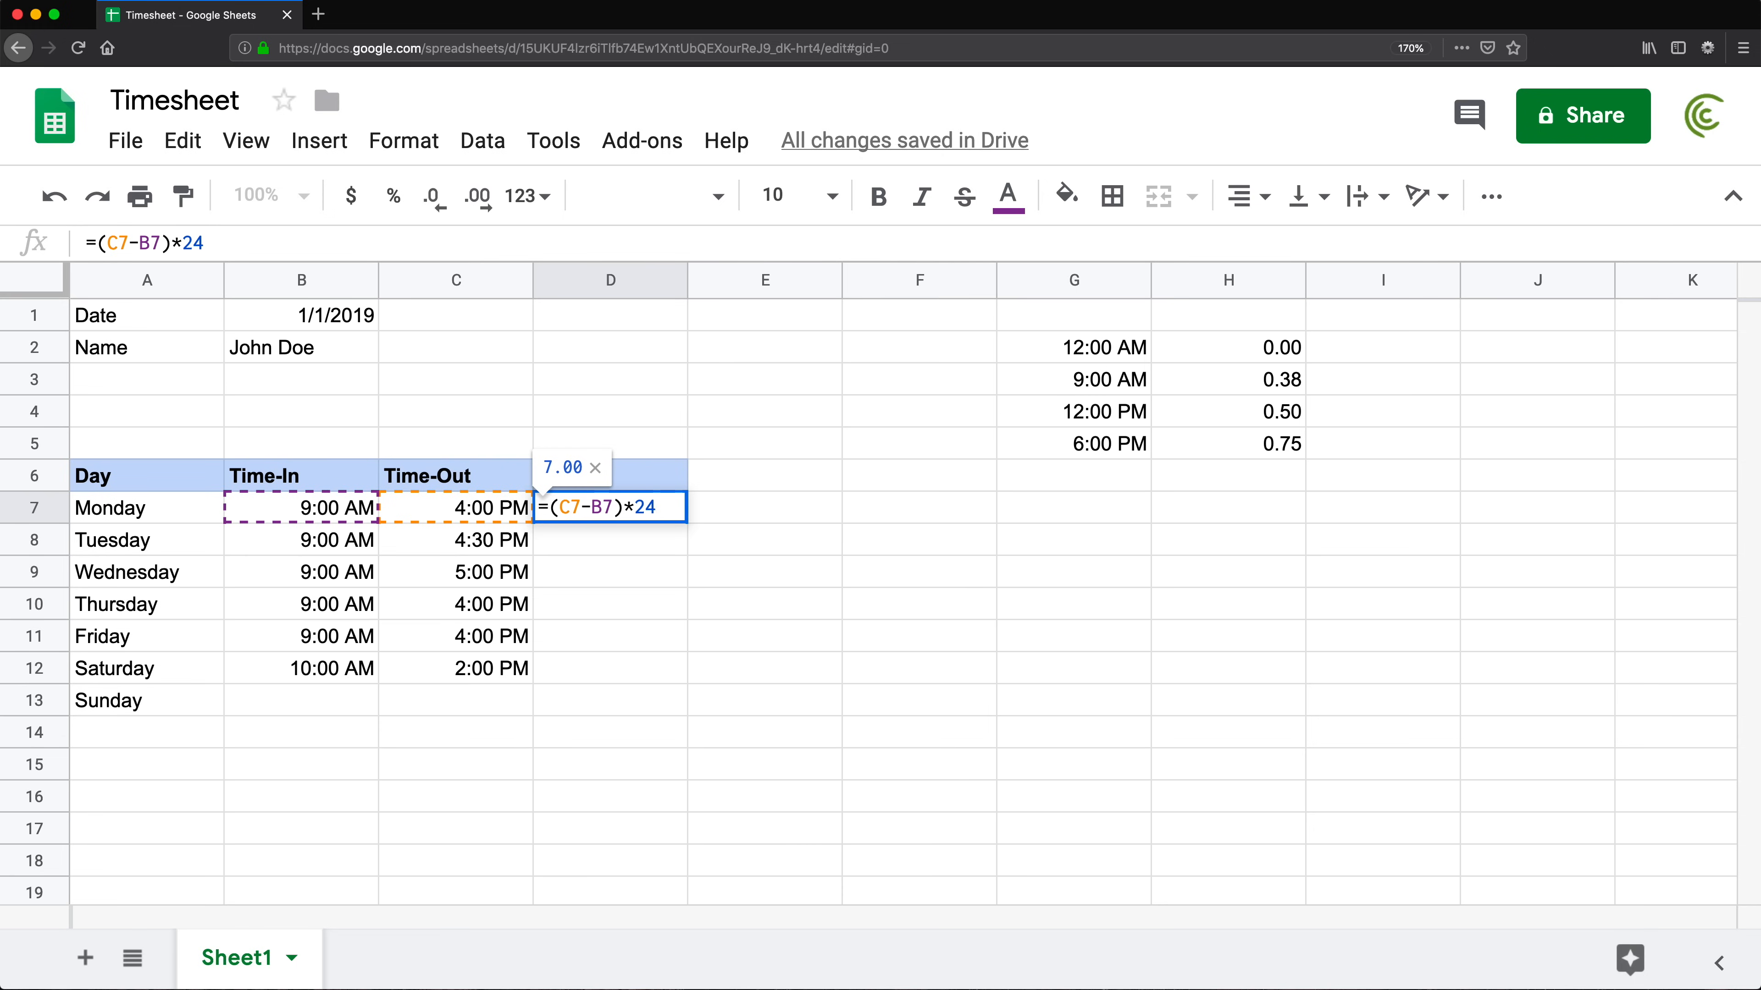
key("Return")
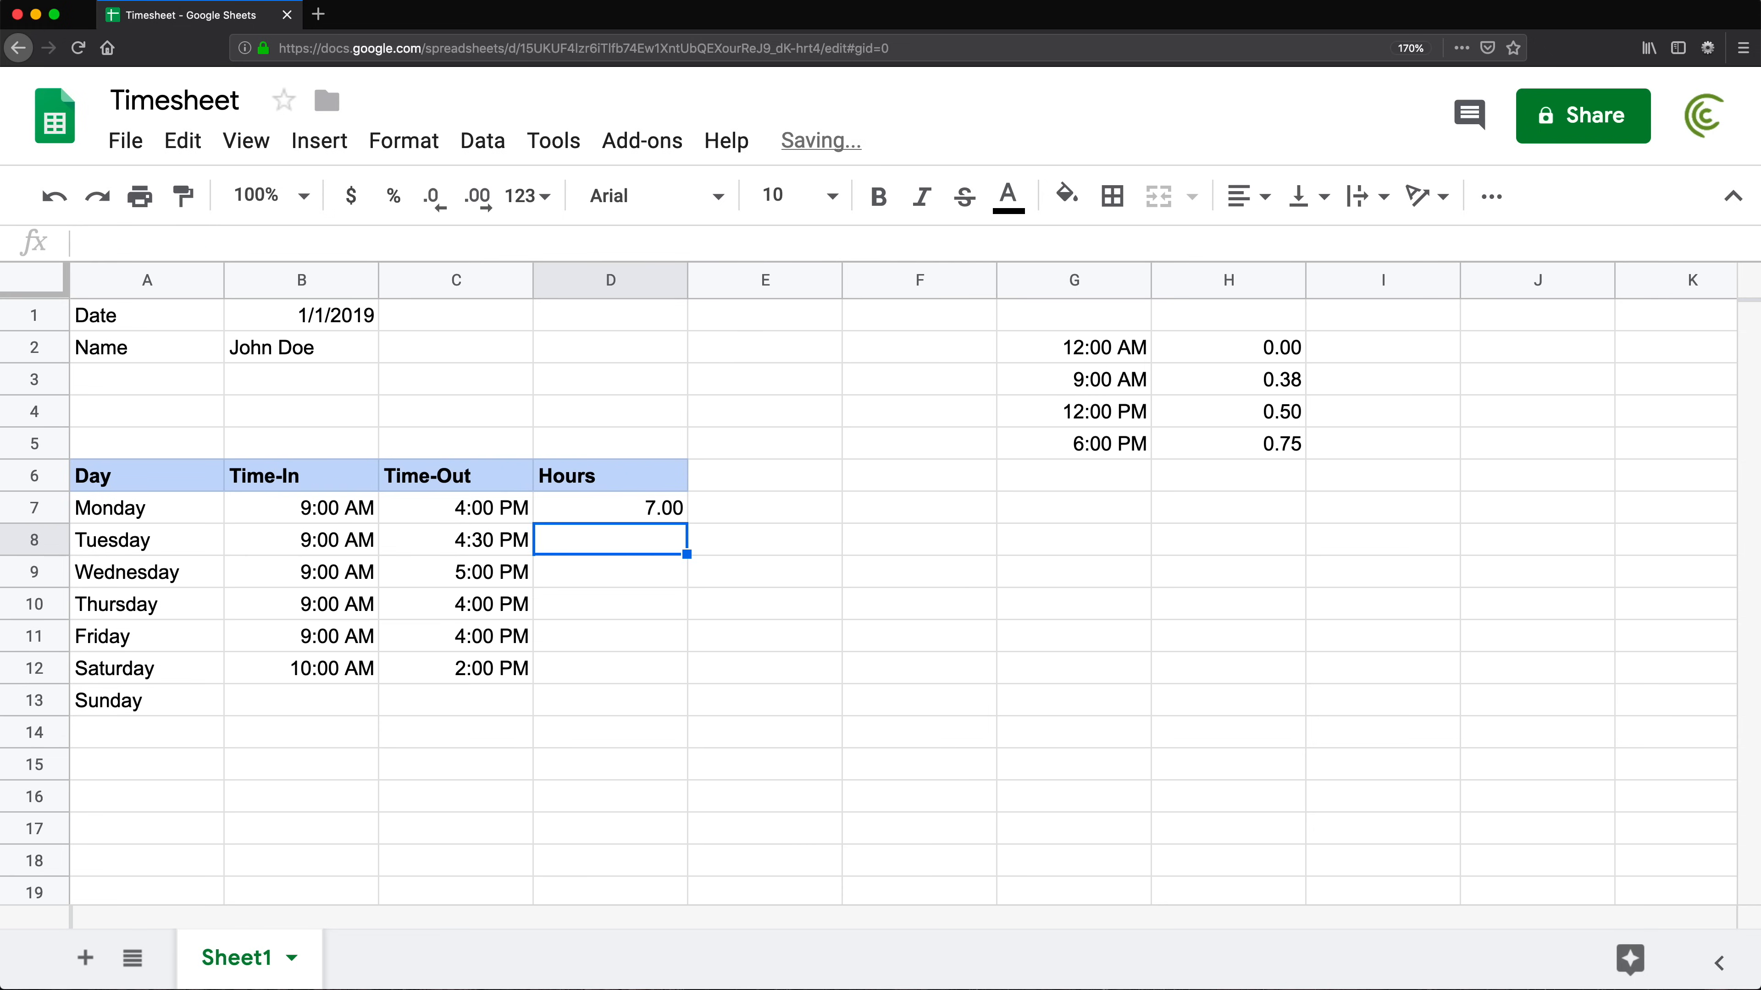
Examine Monday's Hours formula in D7 against its Time-In and Time-Out cells, including the bracketed subtraction and the multiplication by 24
left_click(668, 517)
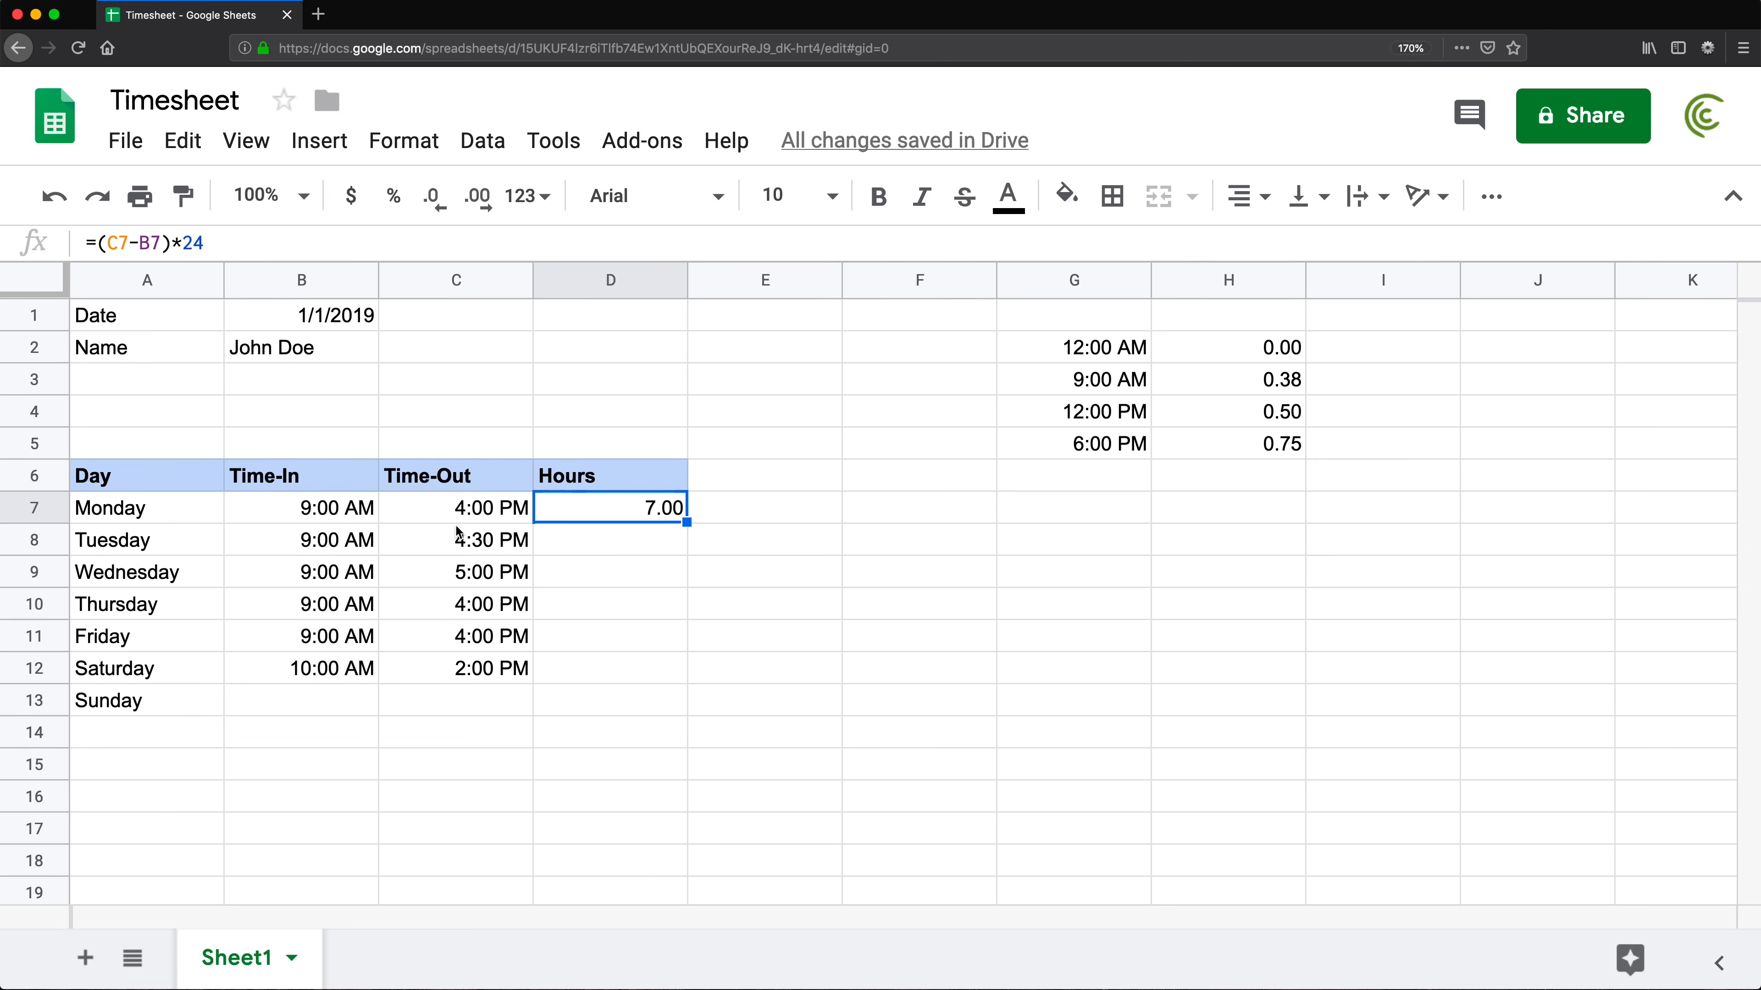
left_click(344, 512)
left_click(518, 508)
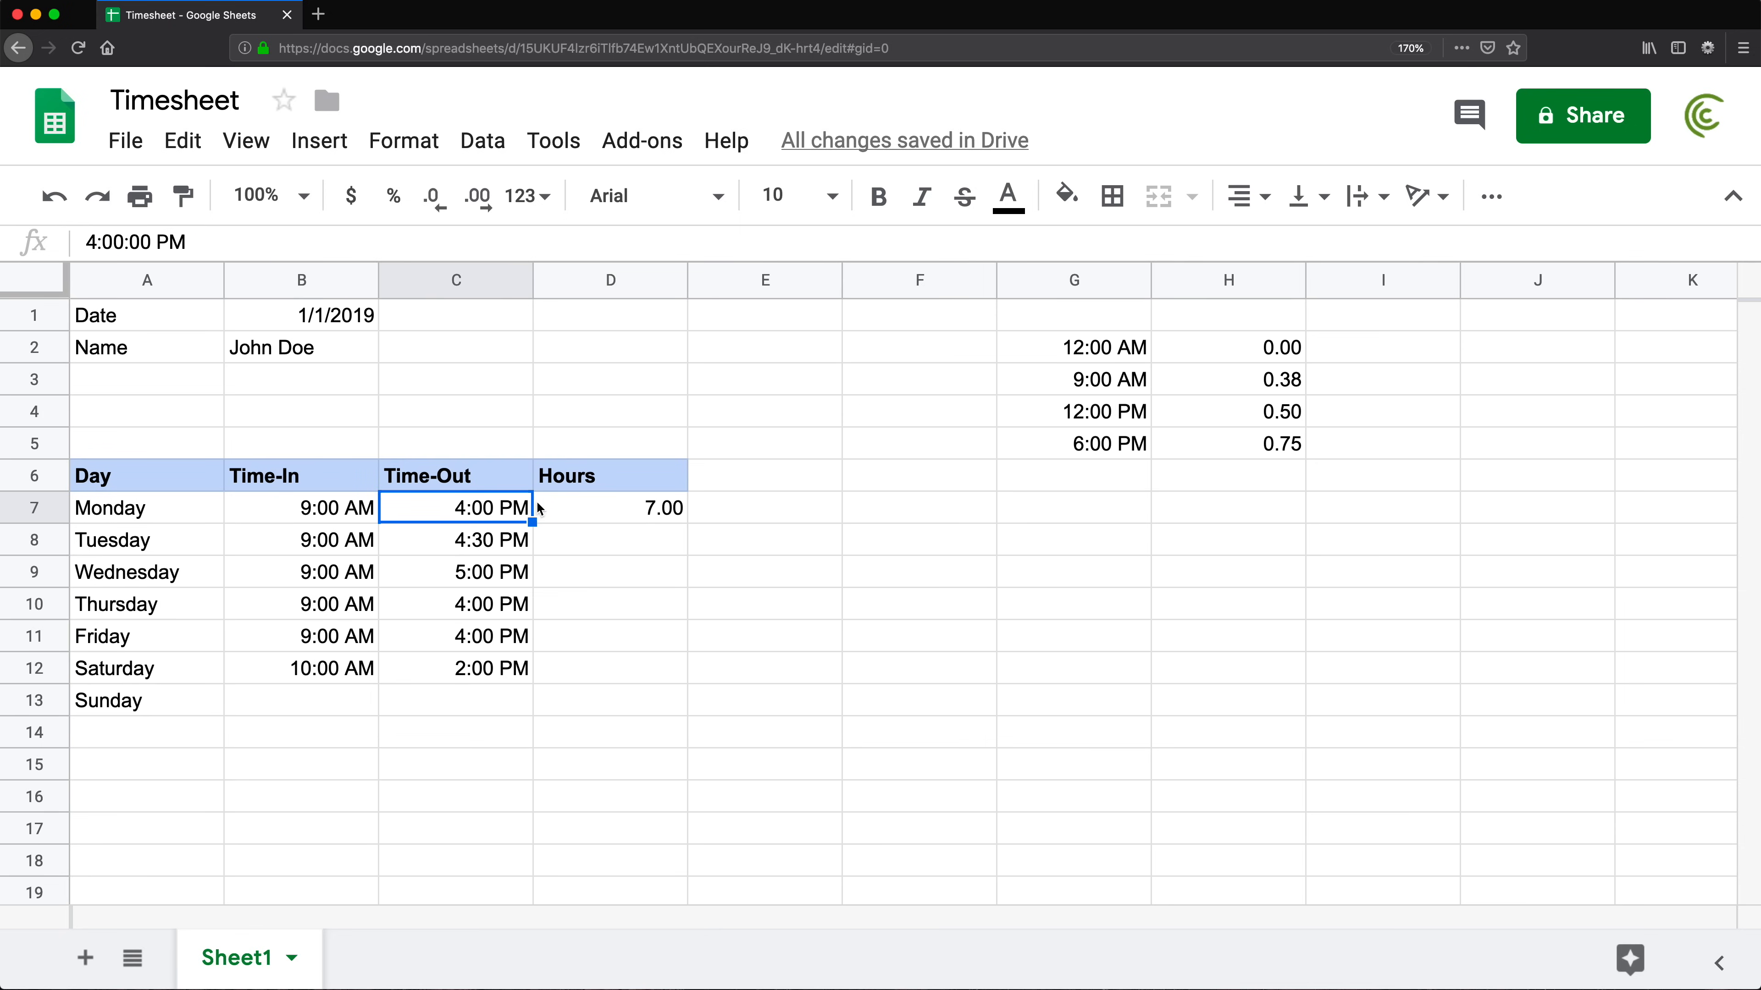
left_click(645, 511)
double_click(644, 511)
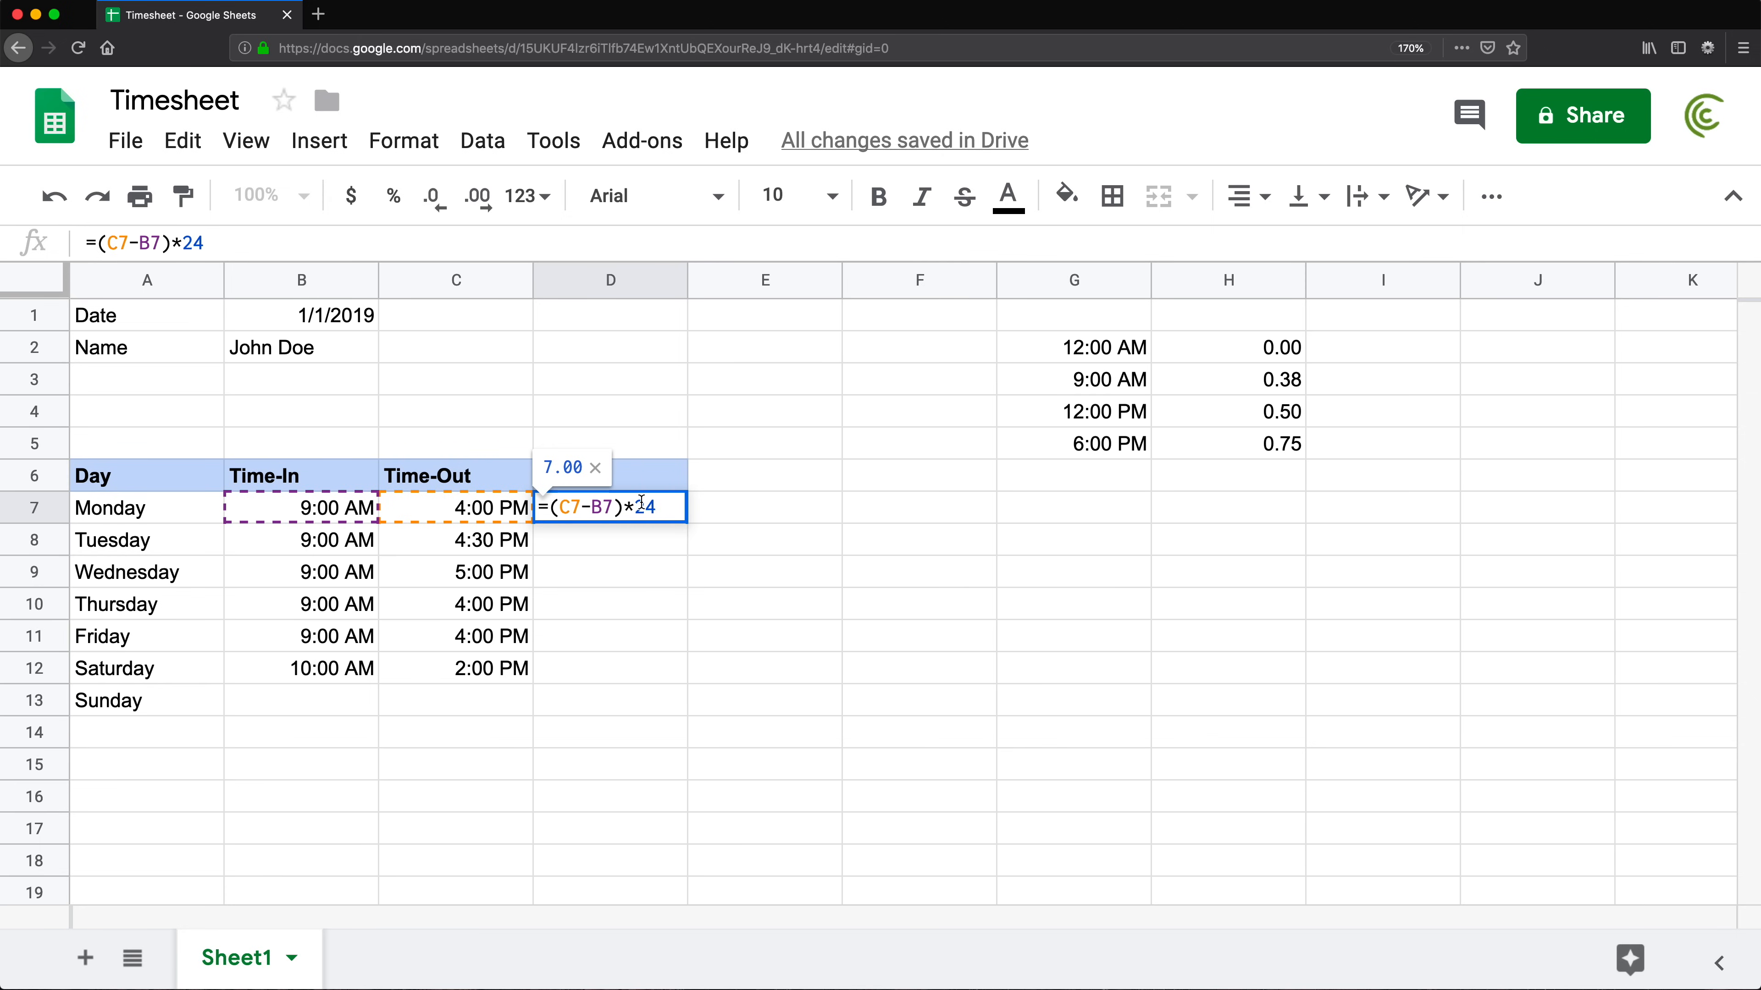
left_click_drag(625, 510, 546, 513)
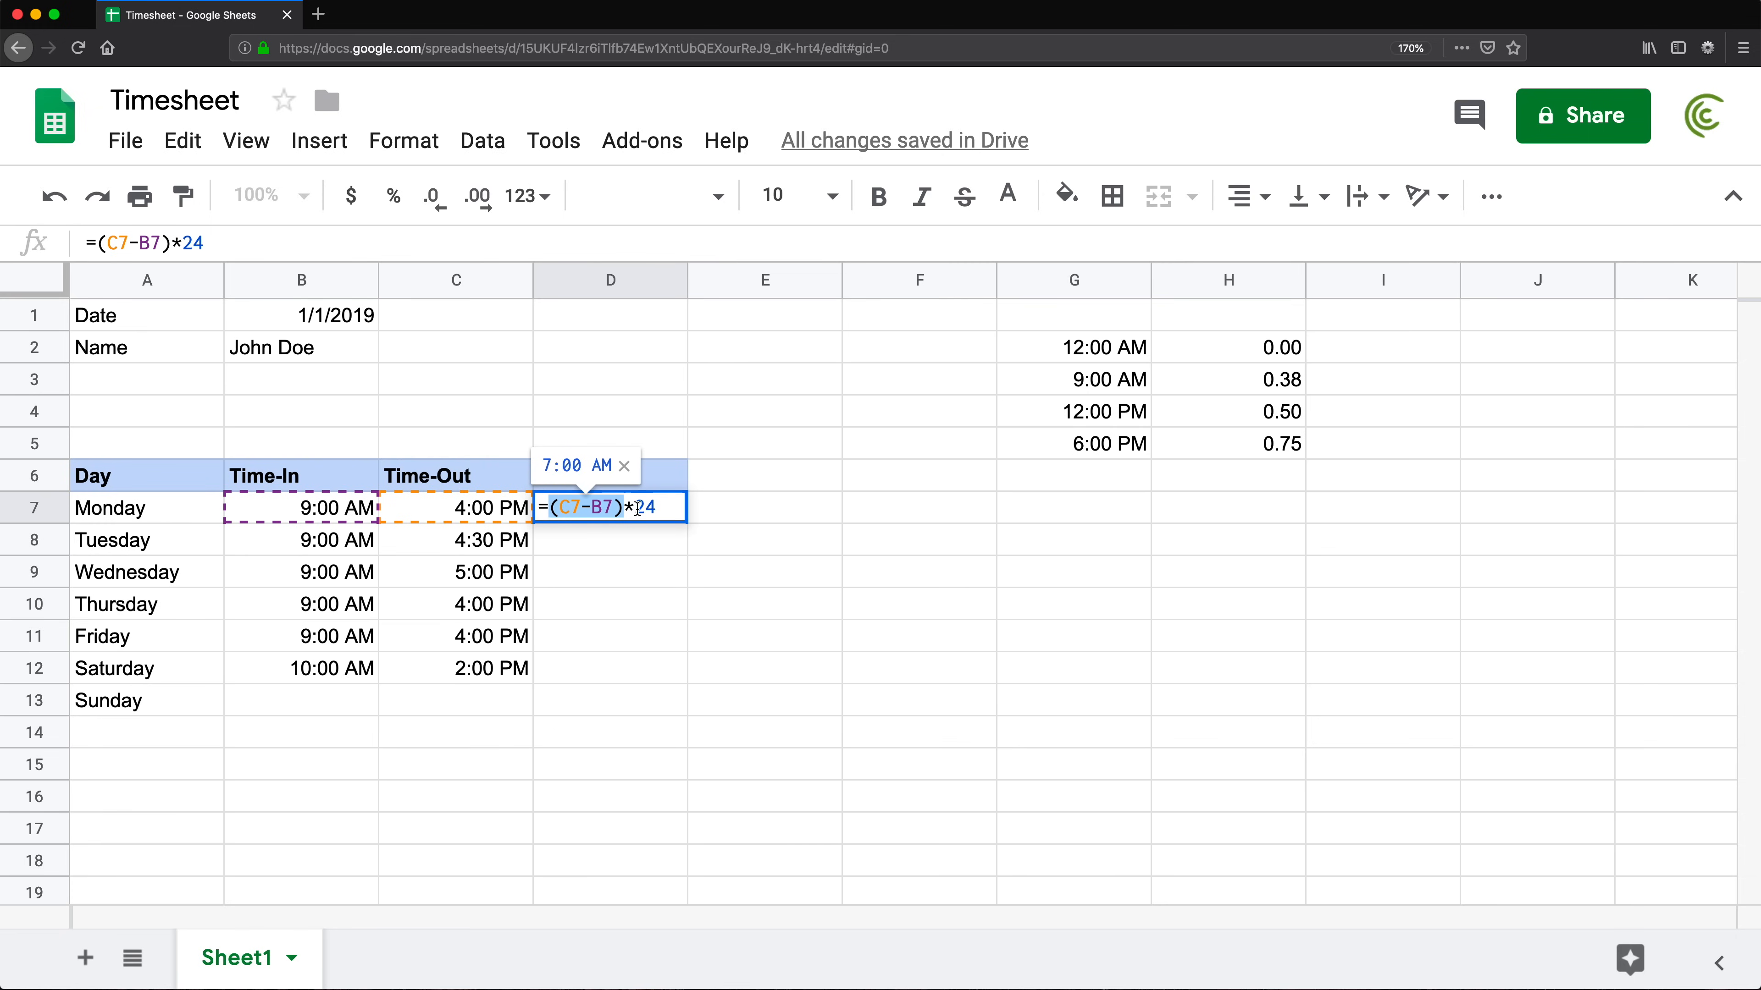
left_click(658, 511)
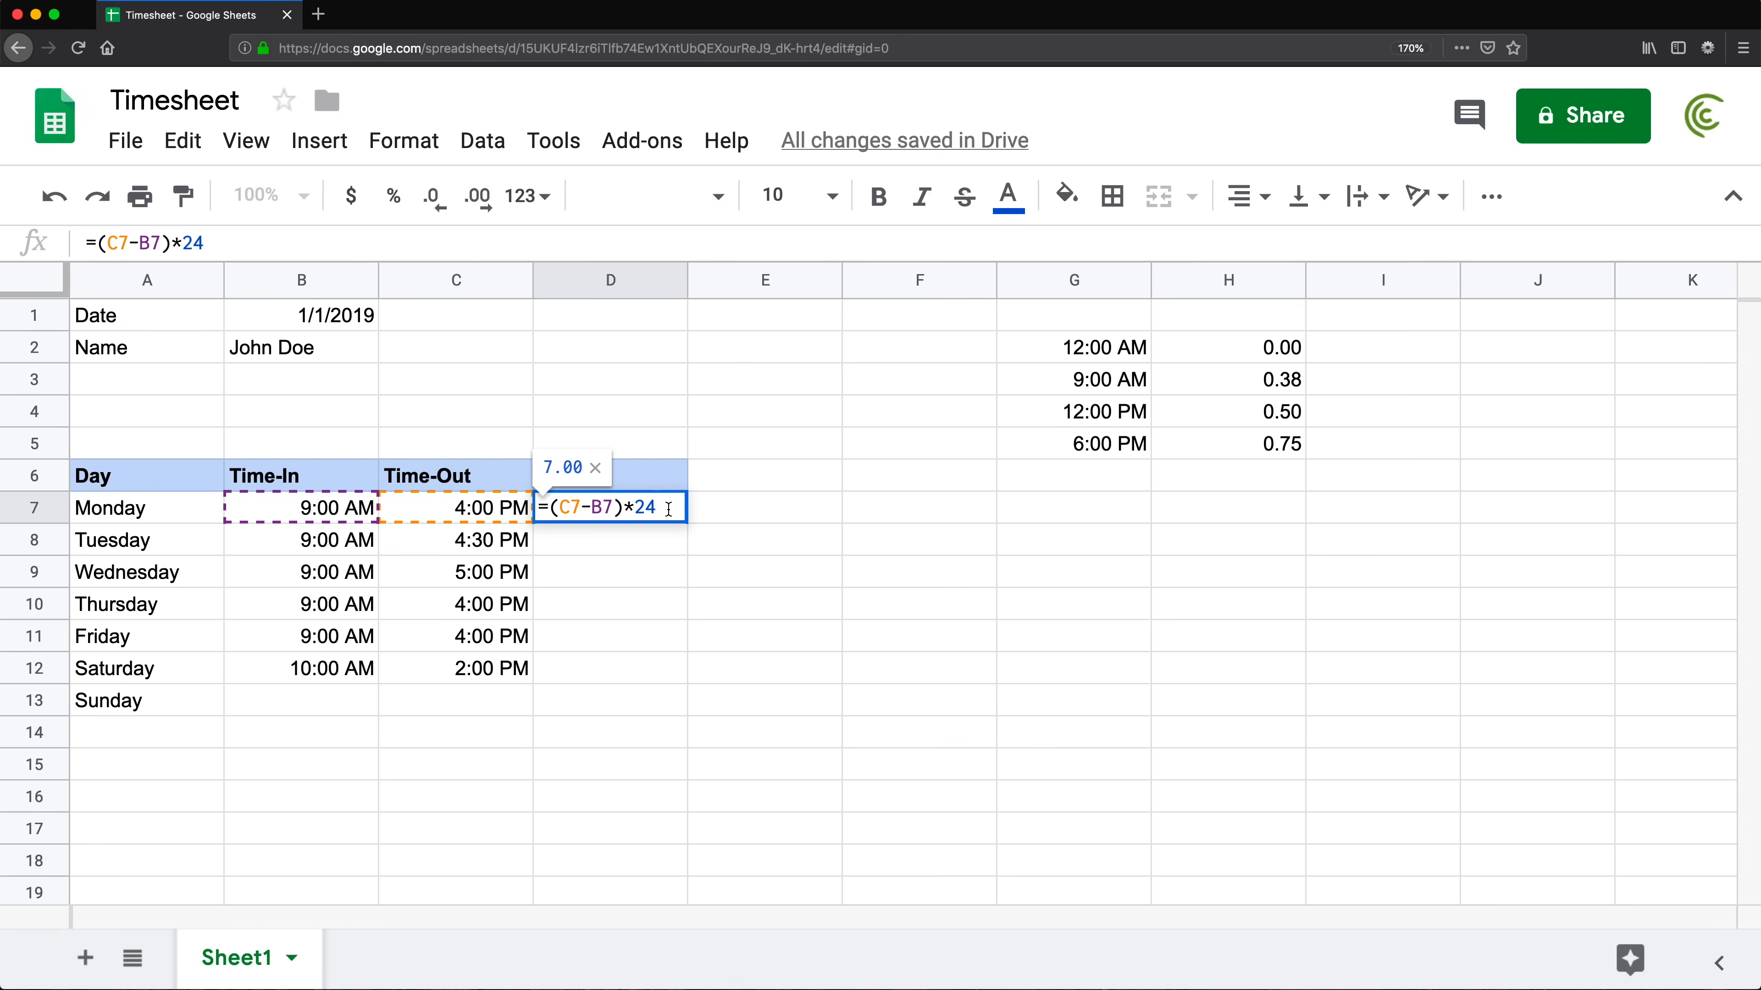
key("Return")
Fill Monday's Hours formula from D7 down to Sunday's row in D13 and check the copied formula there
left_click(680, 513)
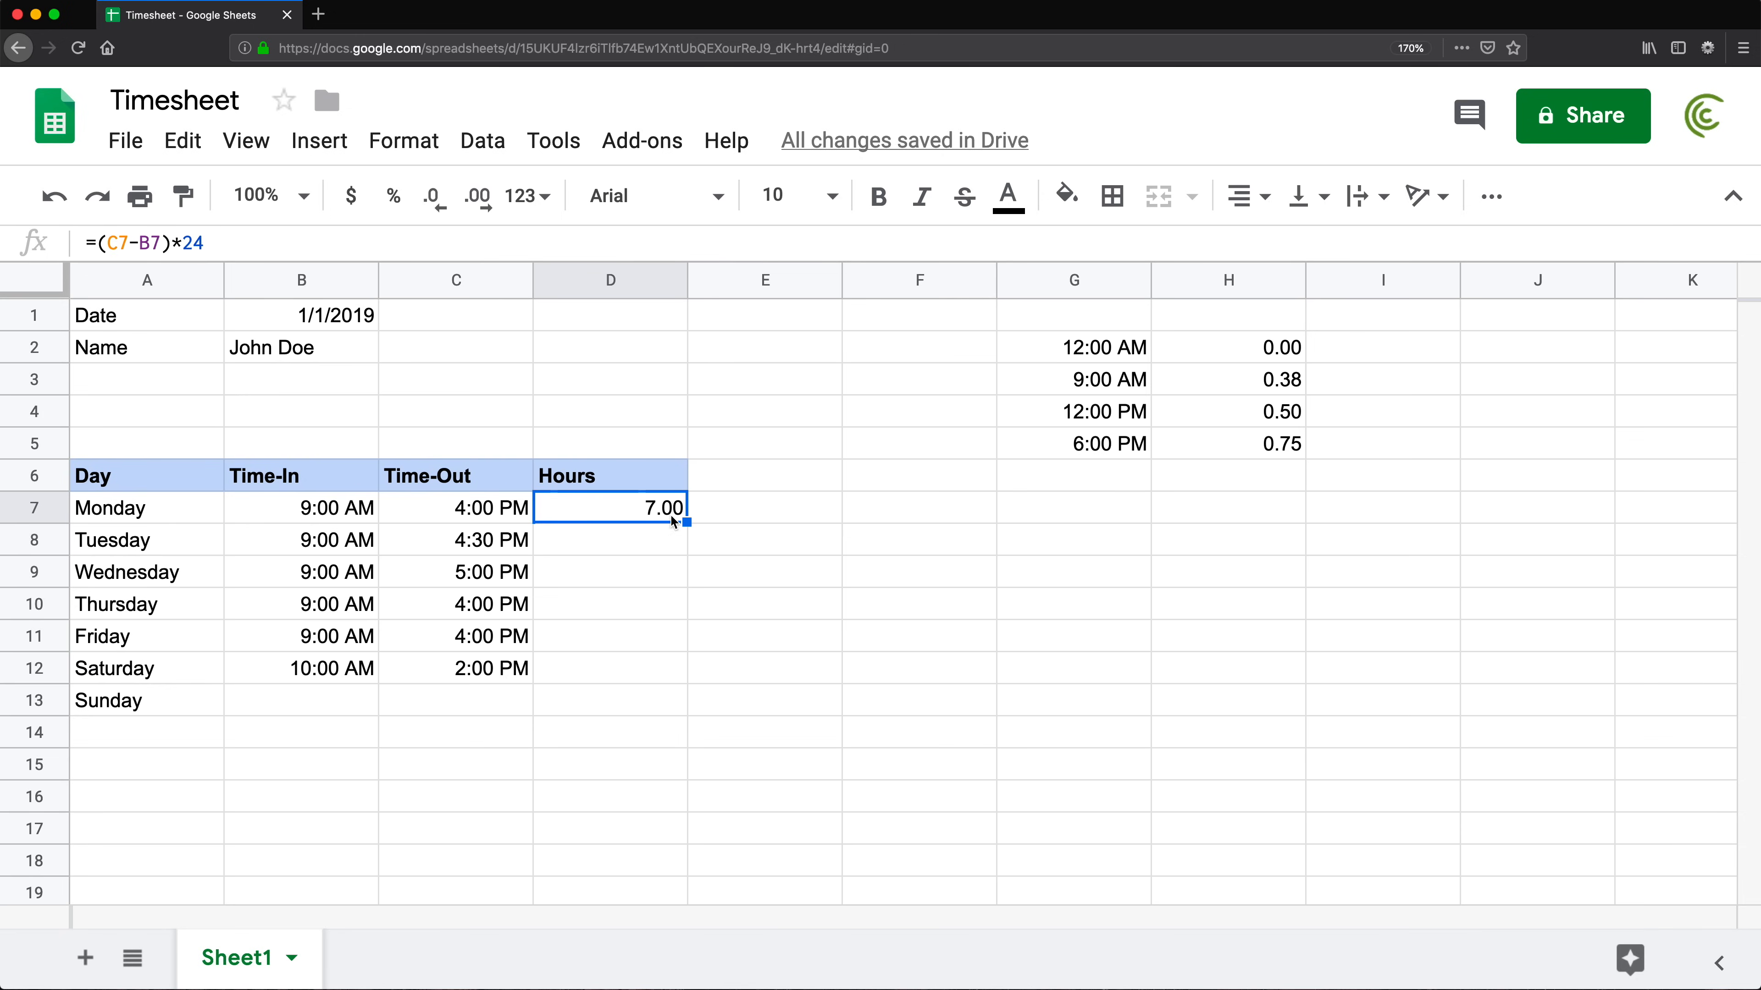
left_click_drag(693, 523, 668, 699)
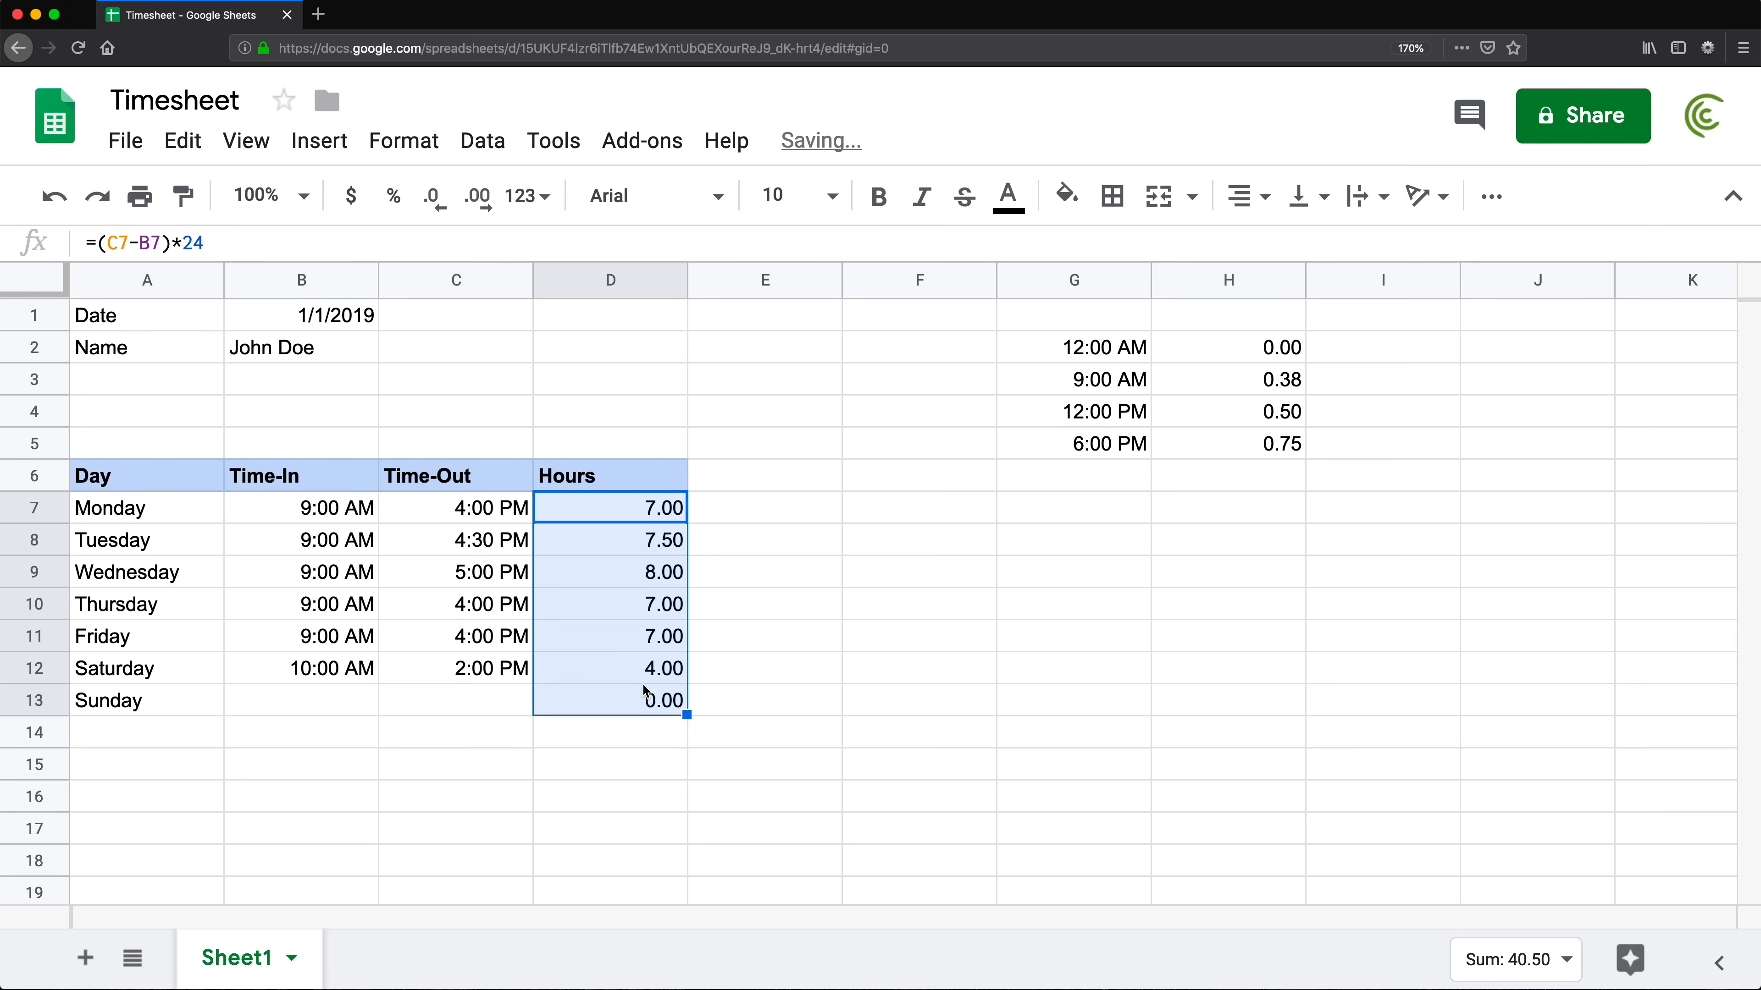
left_click(629, 704)
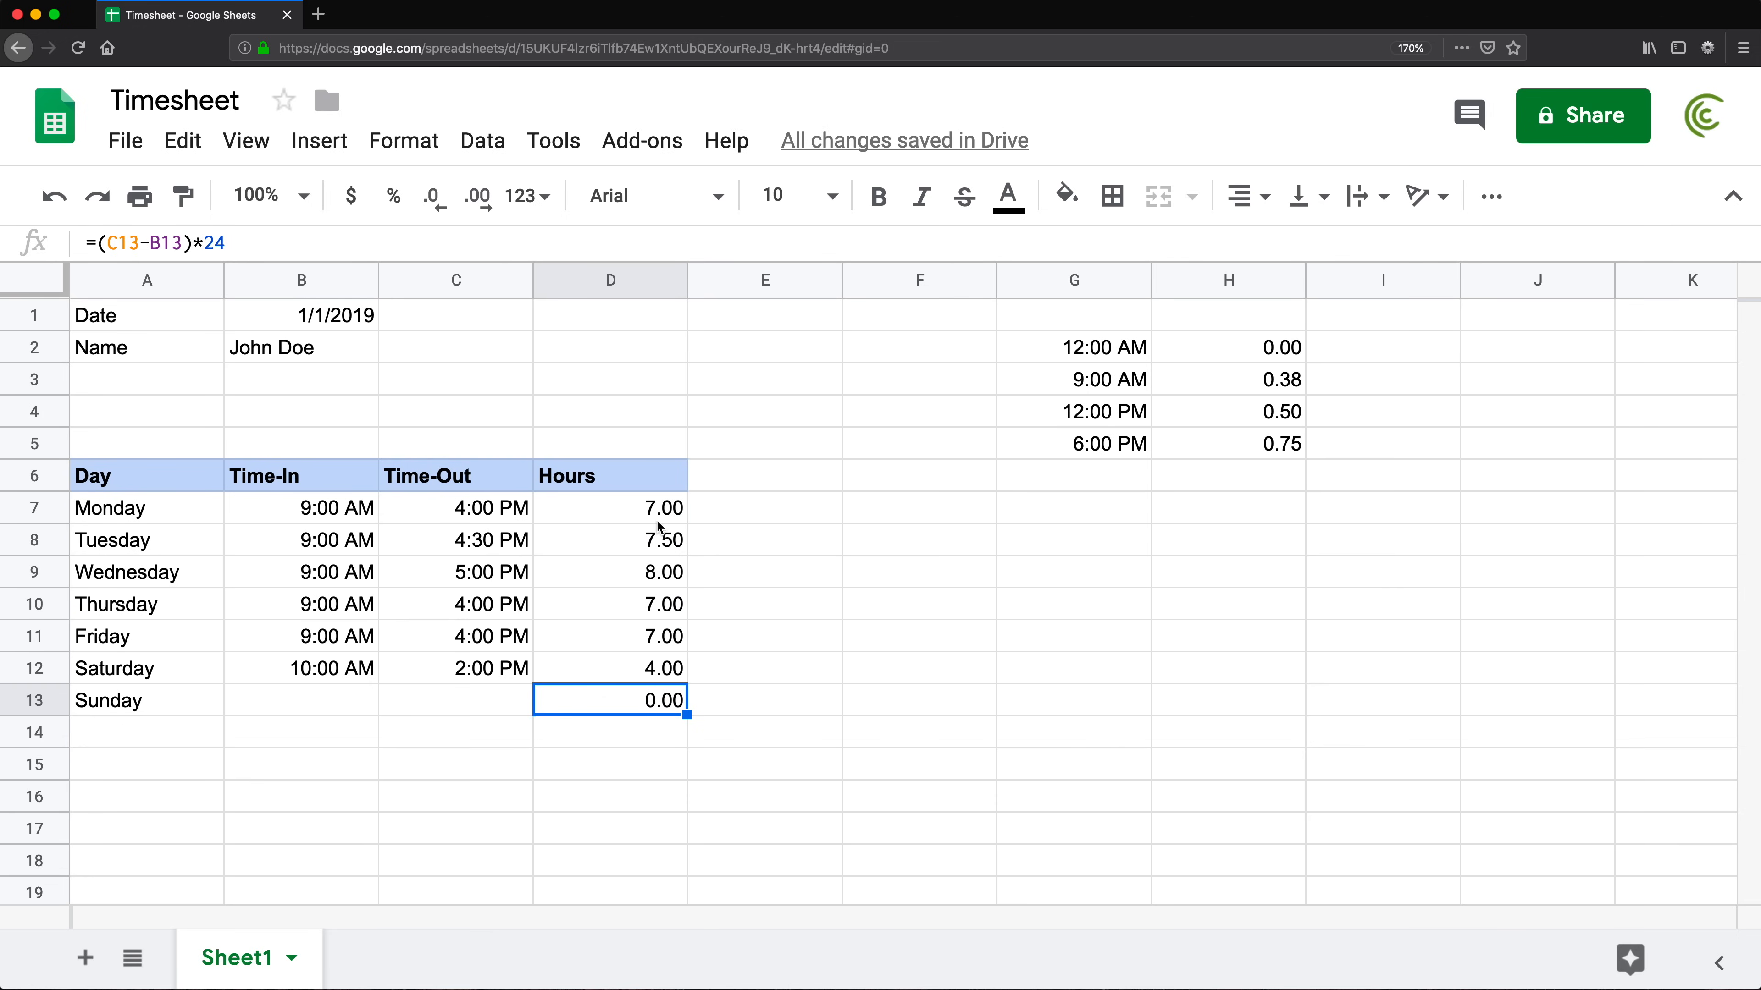
Clear the sample times and their decimal equivalents from G2:H5
left_click_drag(1109, 348, 1223, 452)
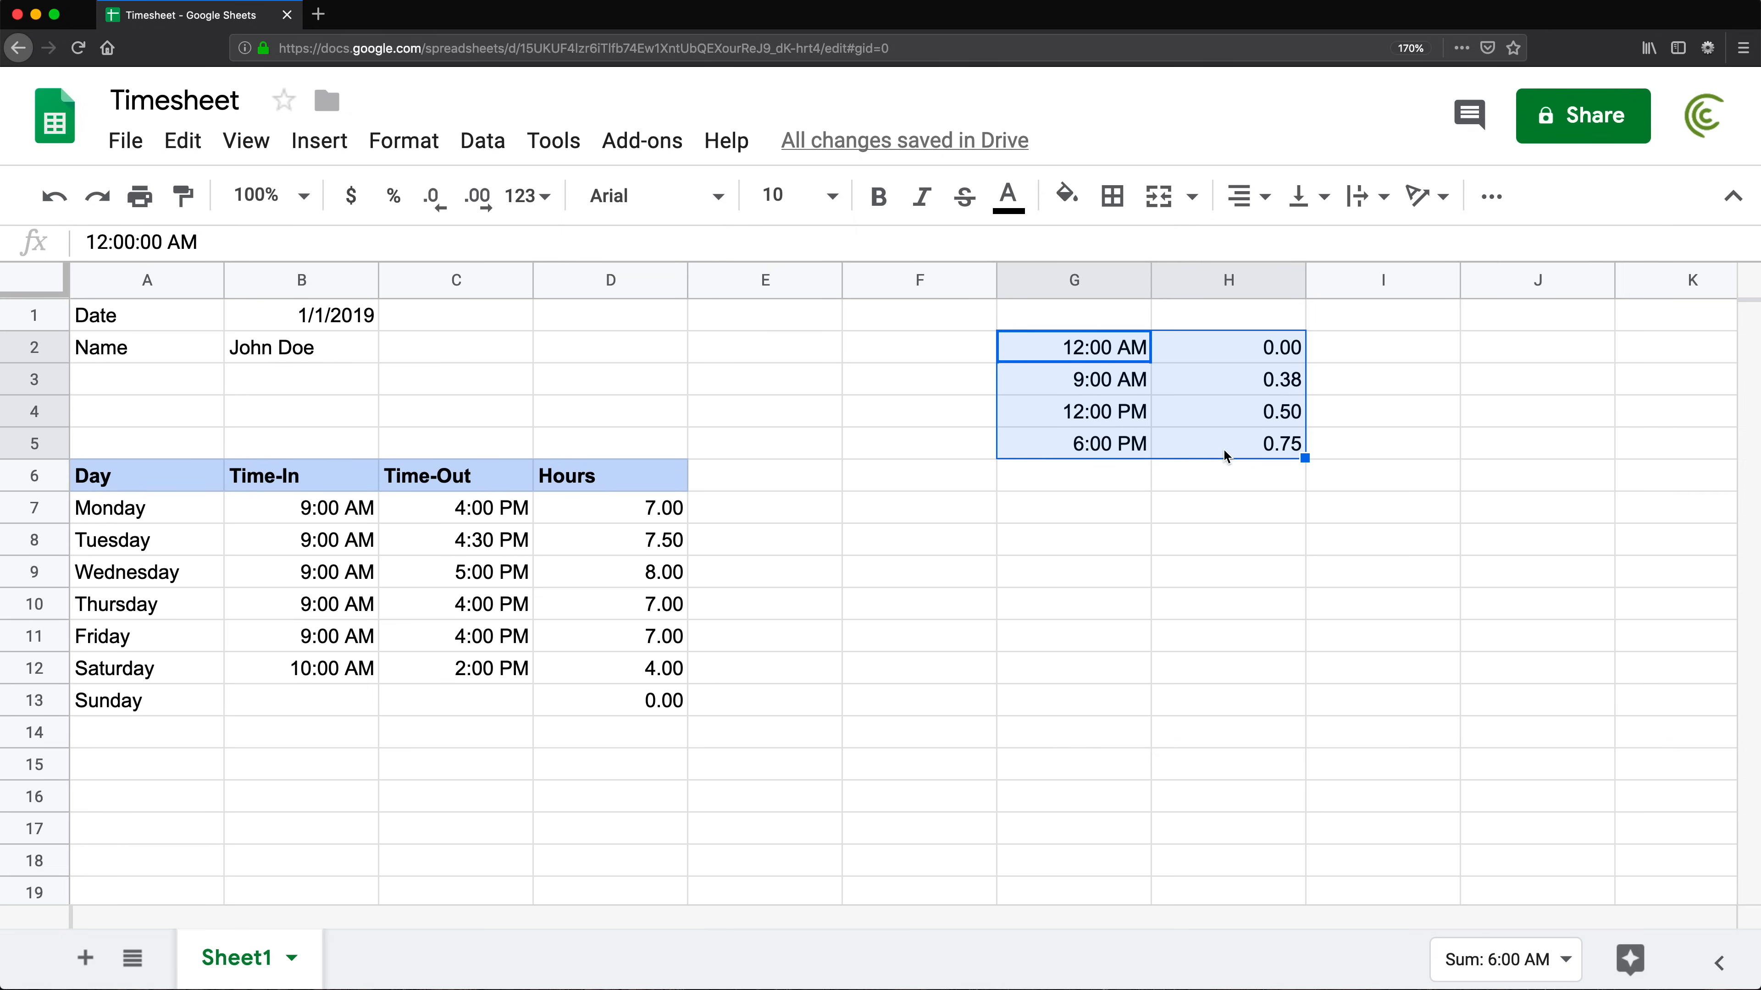
key("Delete")
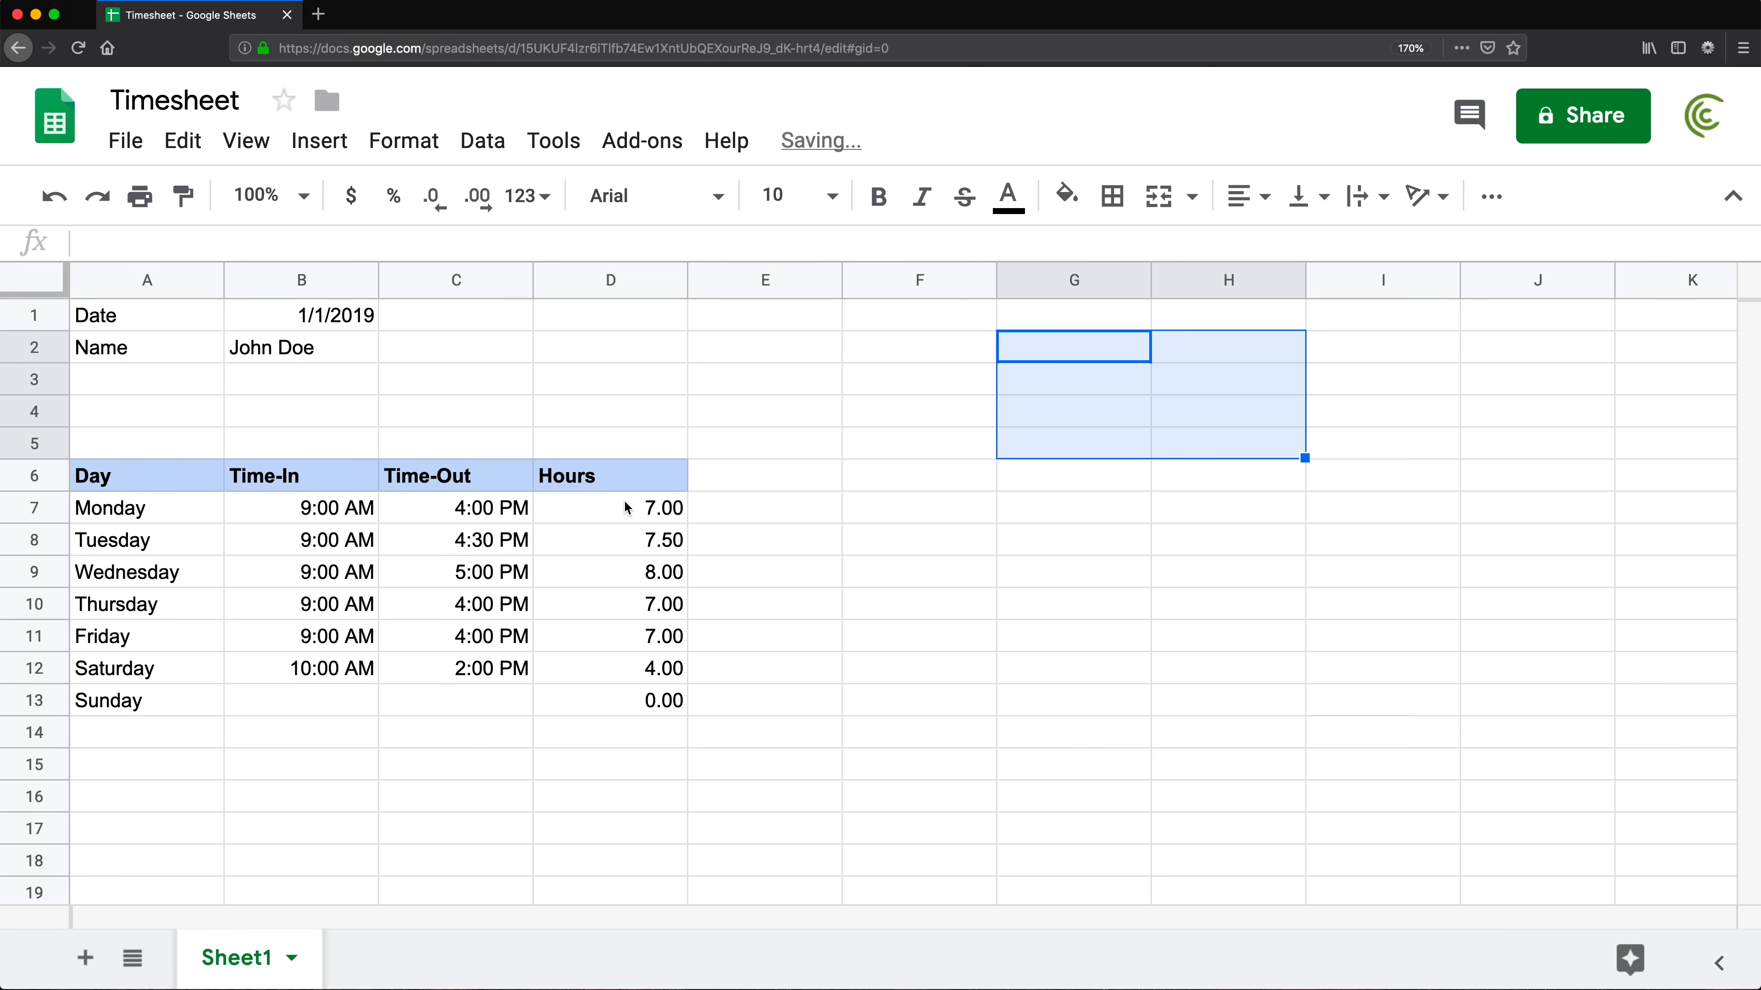
left_click(624, 513)
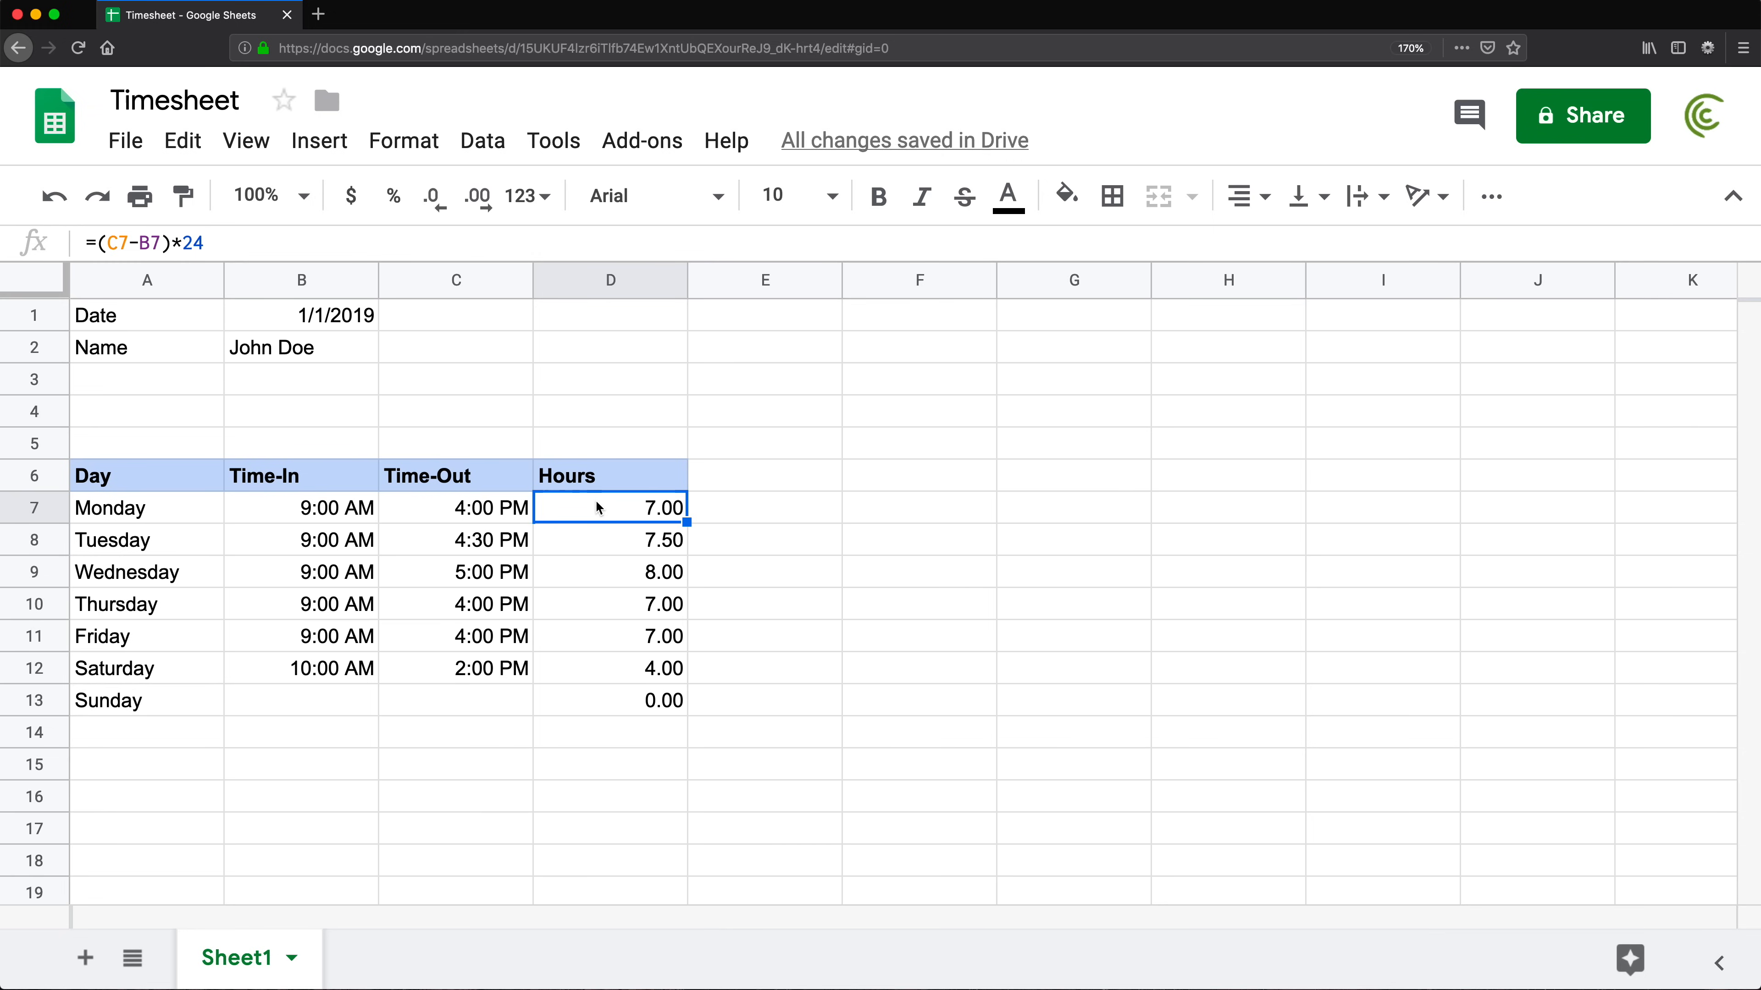
Change Monday's shift to an overnight one, with Time-In 9pm in B7 and Time-Out 6am in C7
left_click(323, 513)
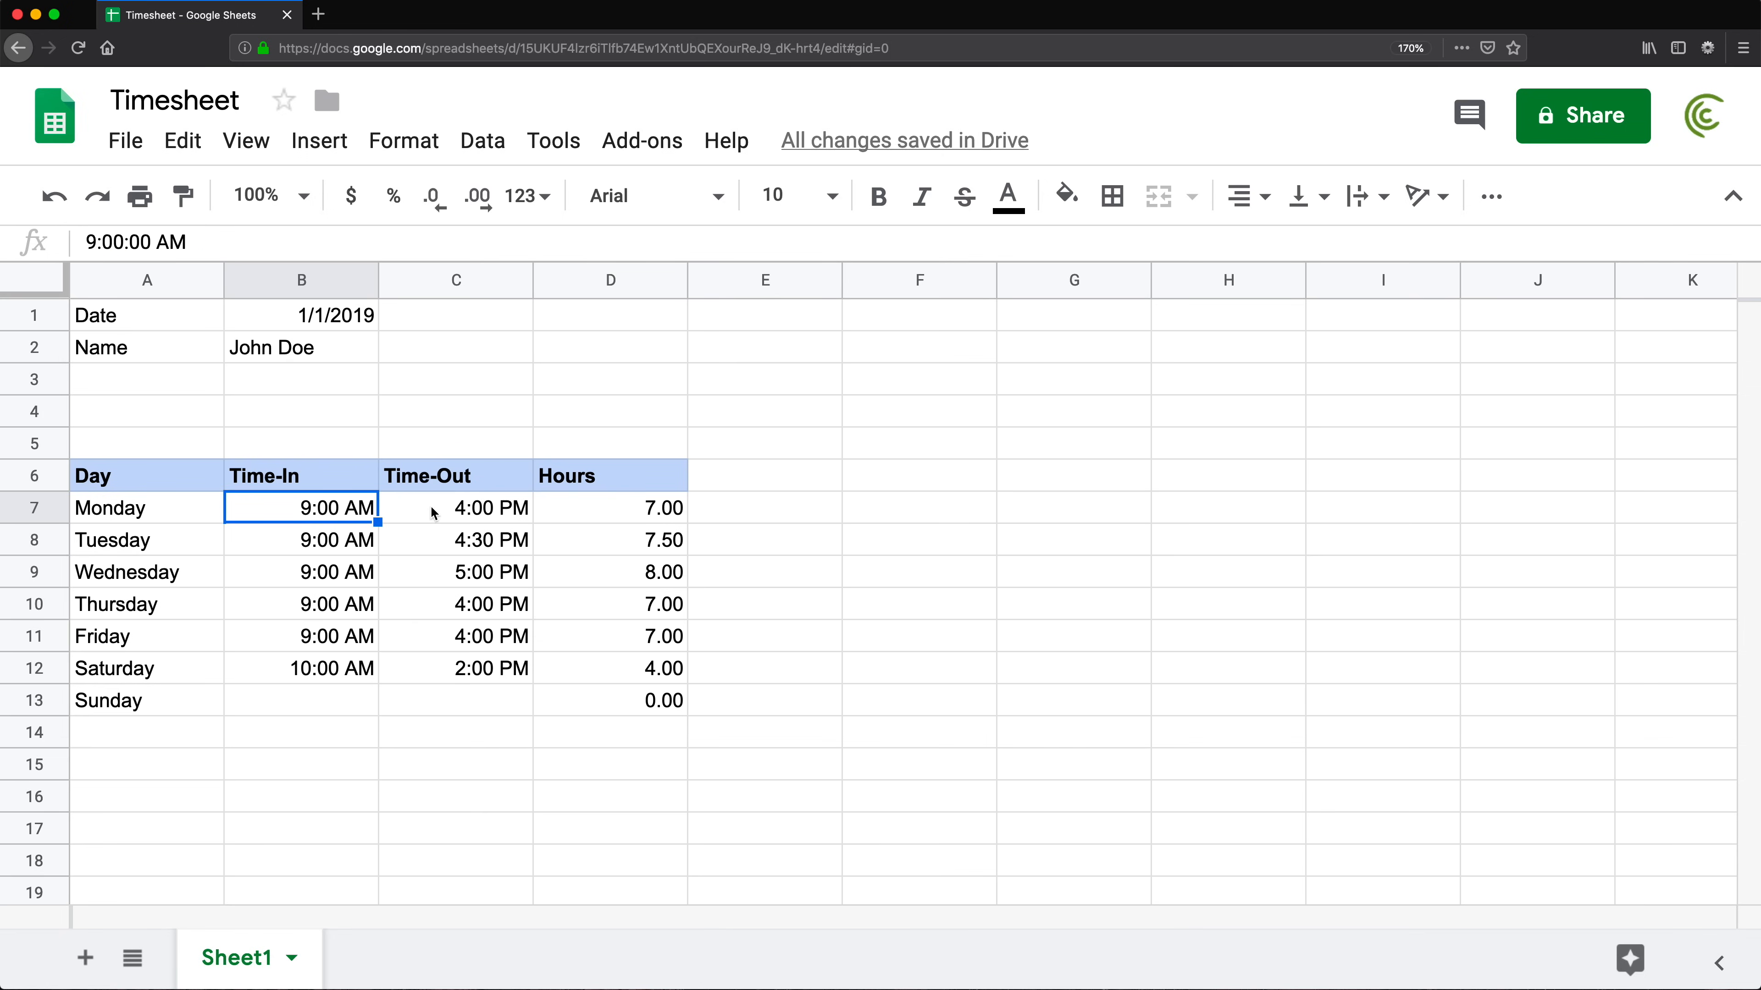
left_click(458, 517)
left_click(340, 513)
type("9pm")
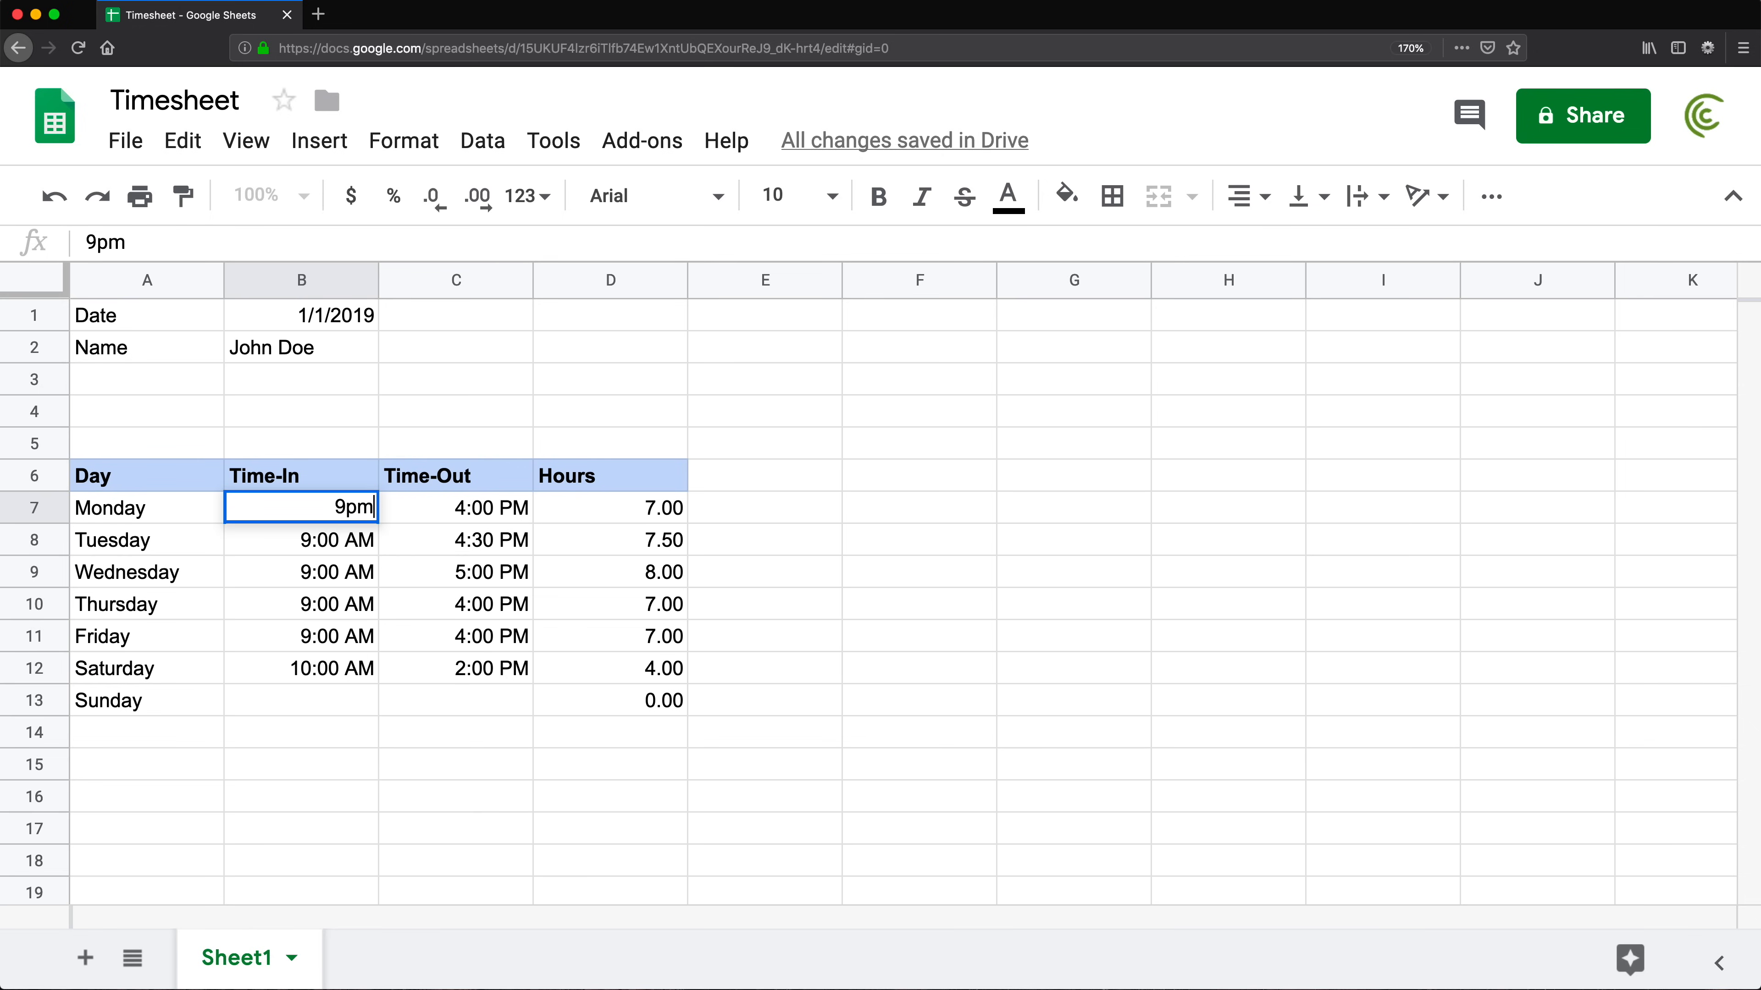
left_click(476, 509)
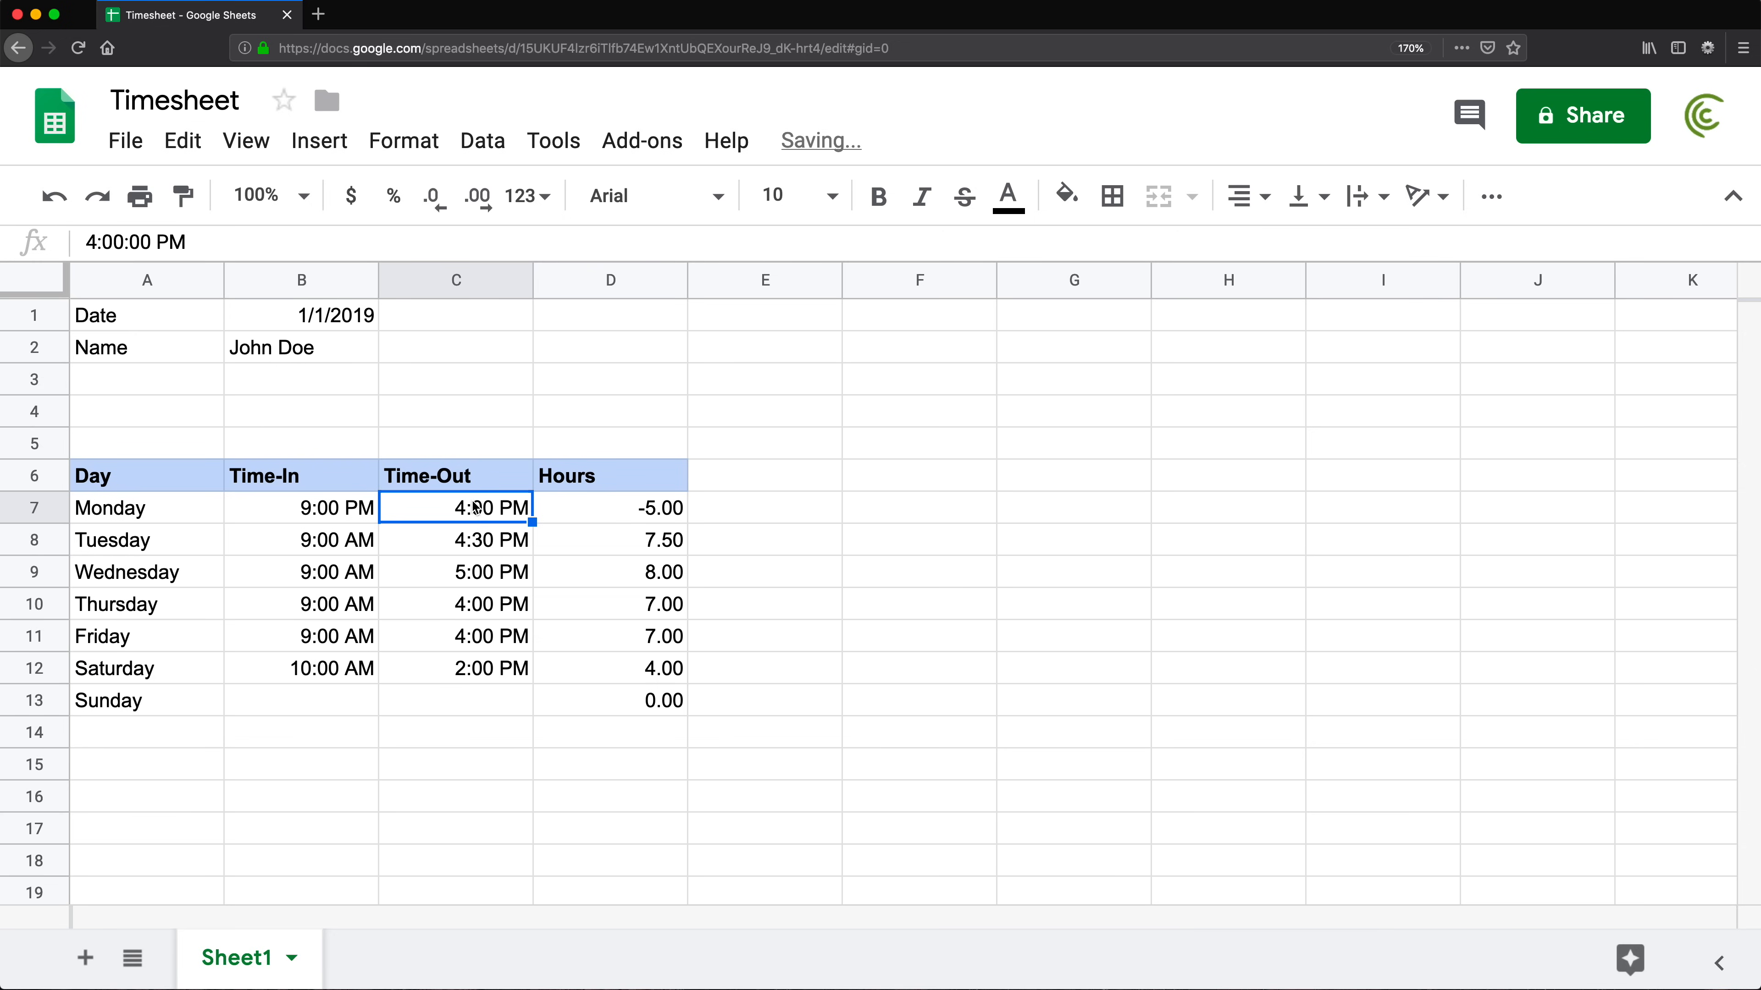
type("6")
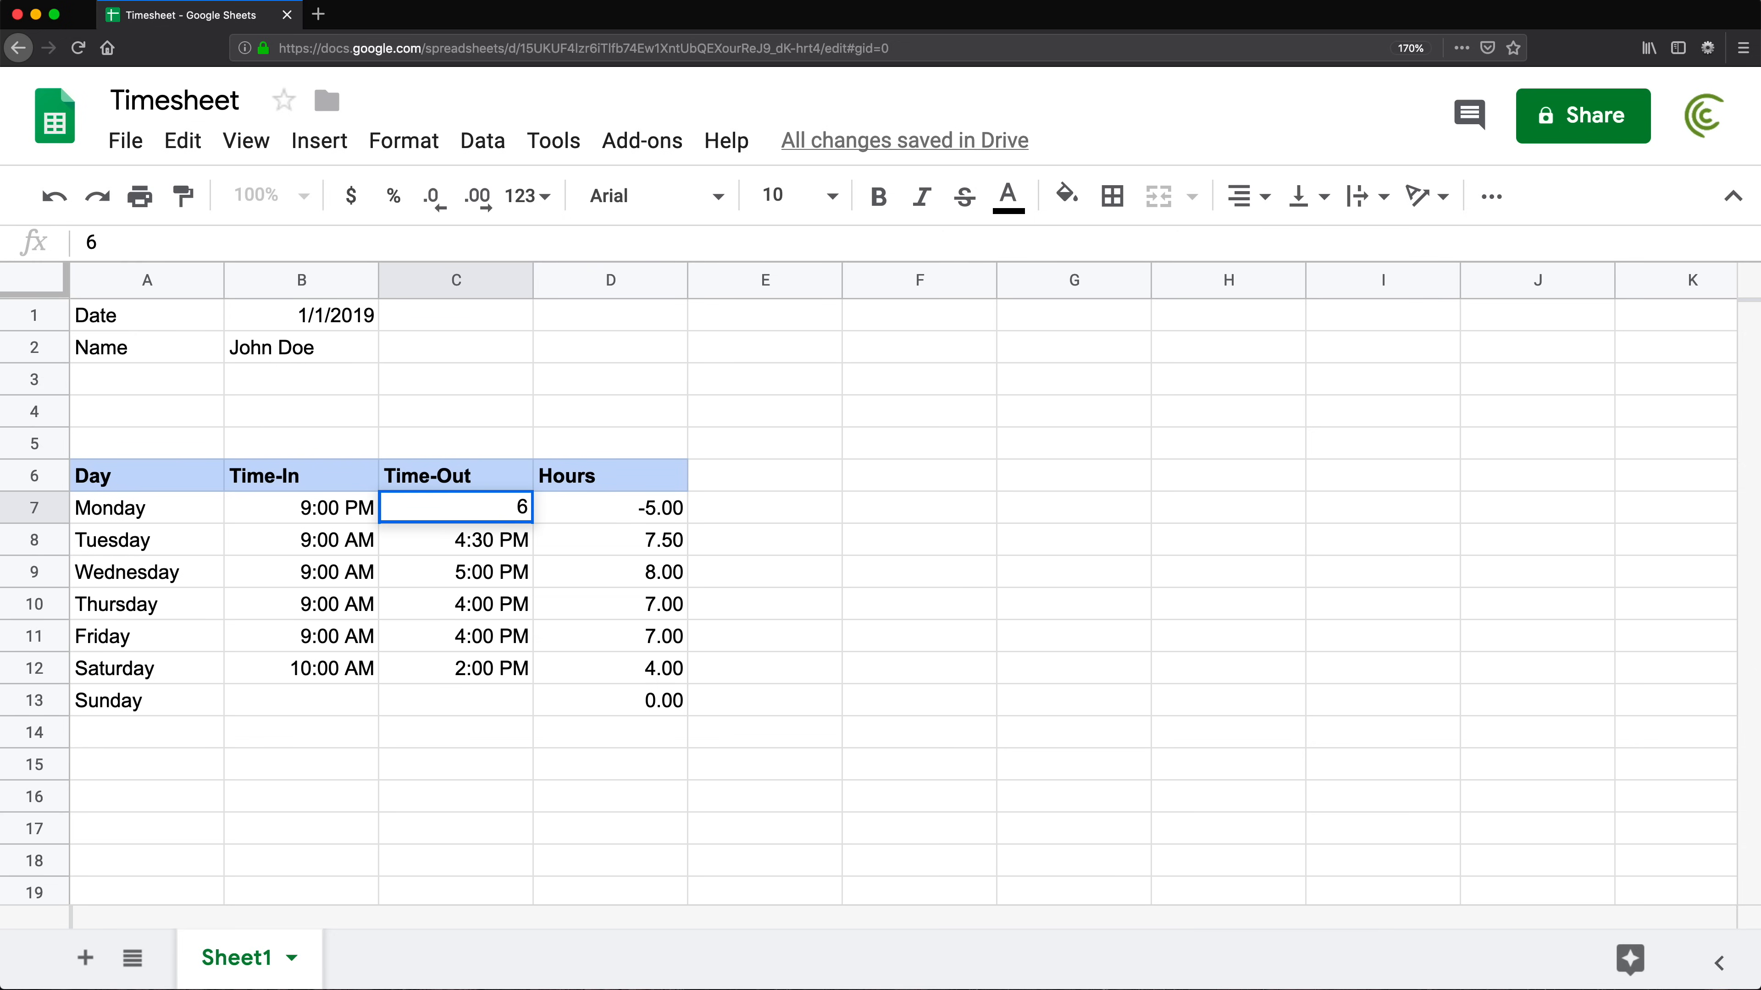
type("am")
key("Return")
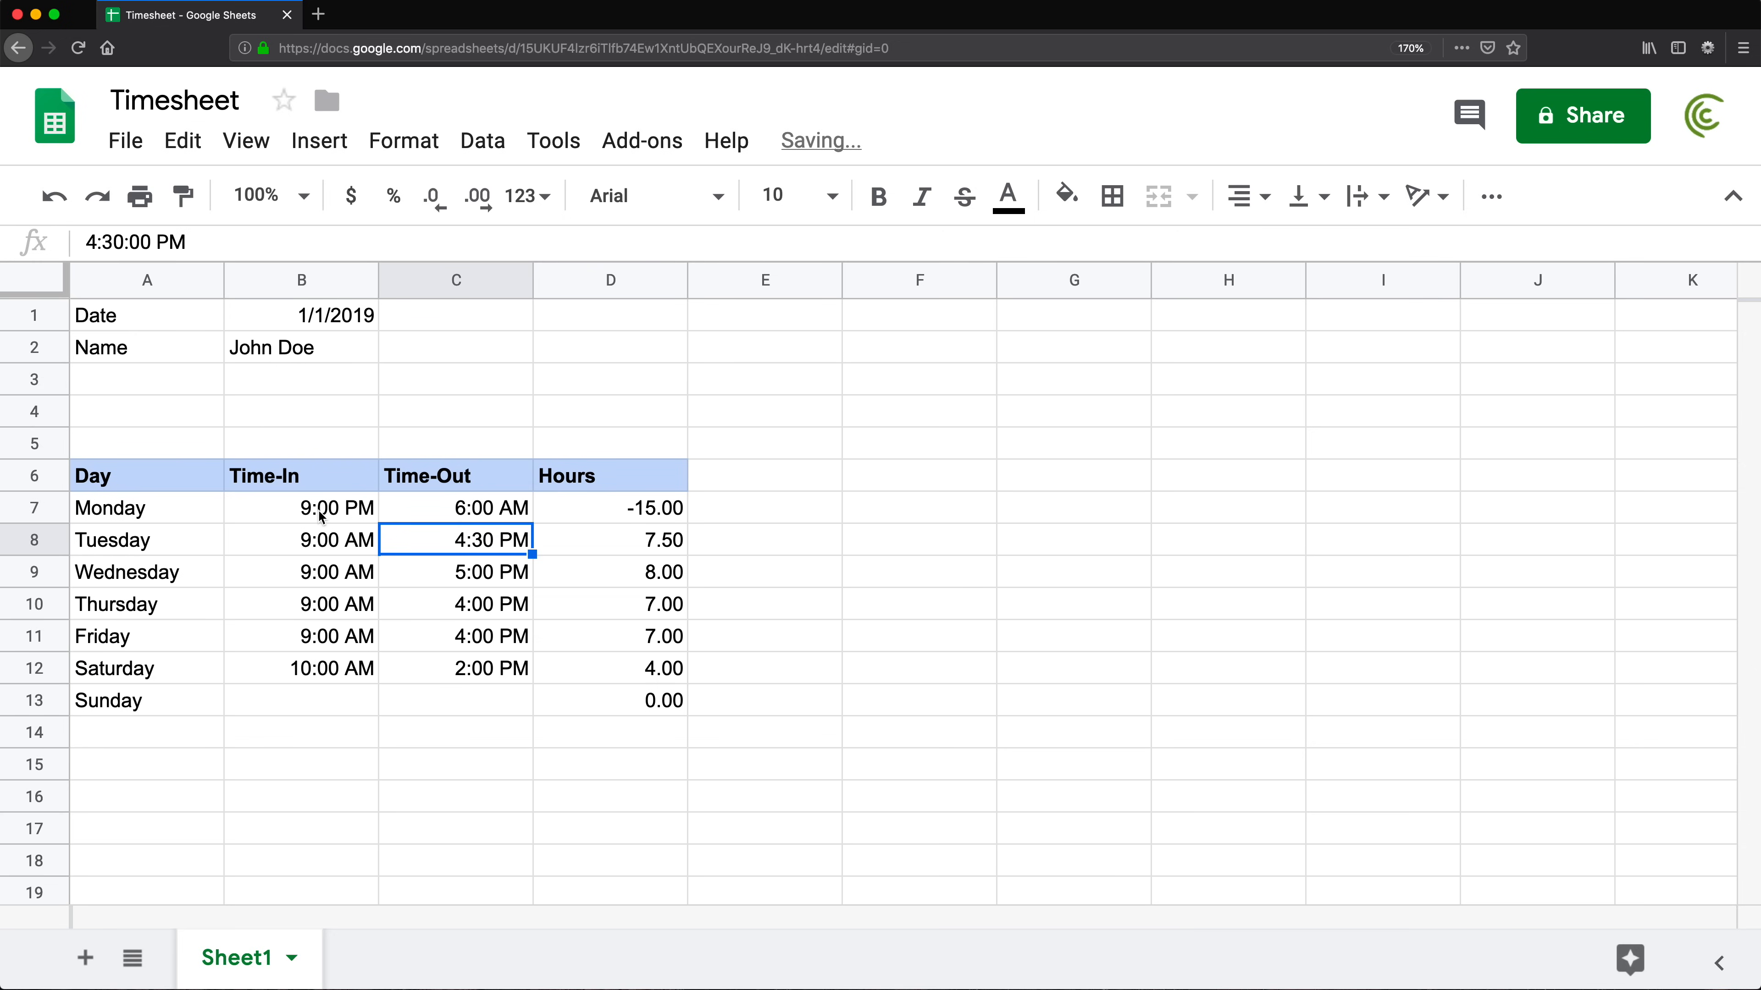
Try the Number format on Monday's overnight times in B7:C7, compare them with the Hours result, and undo the format change
left_click(313, 512)
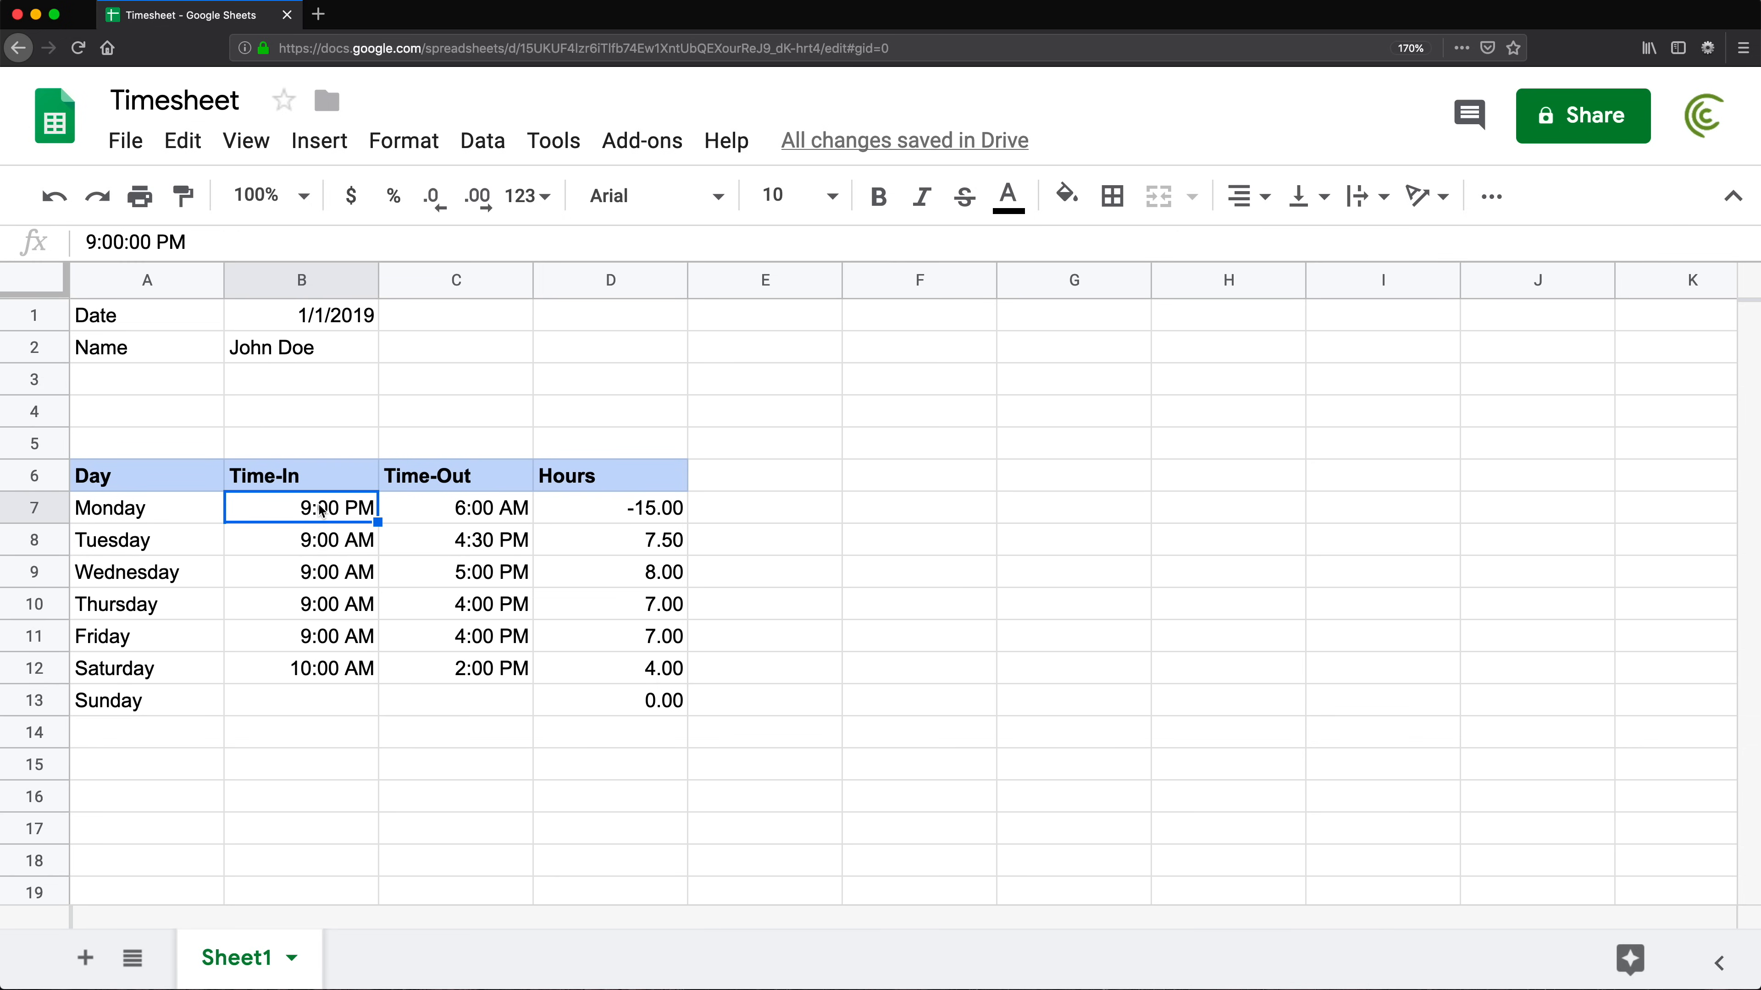
left_click(436, 517)
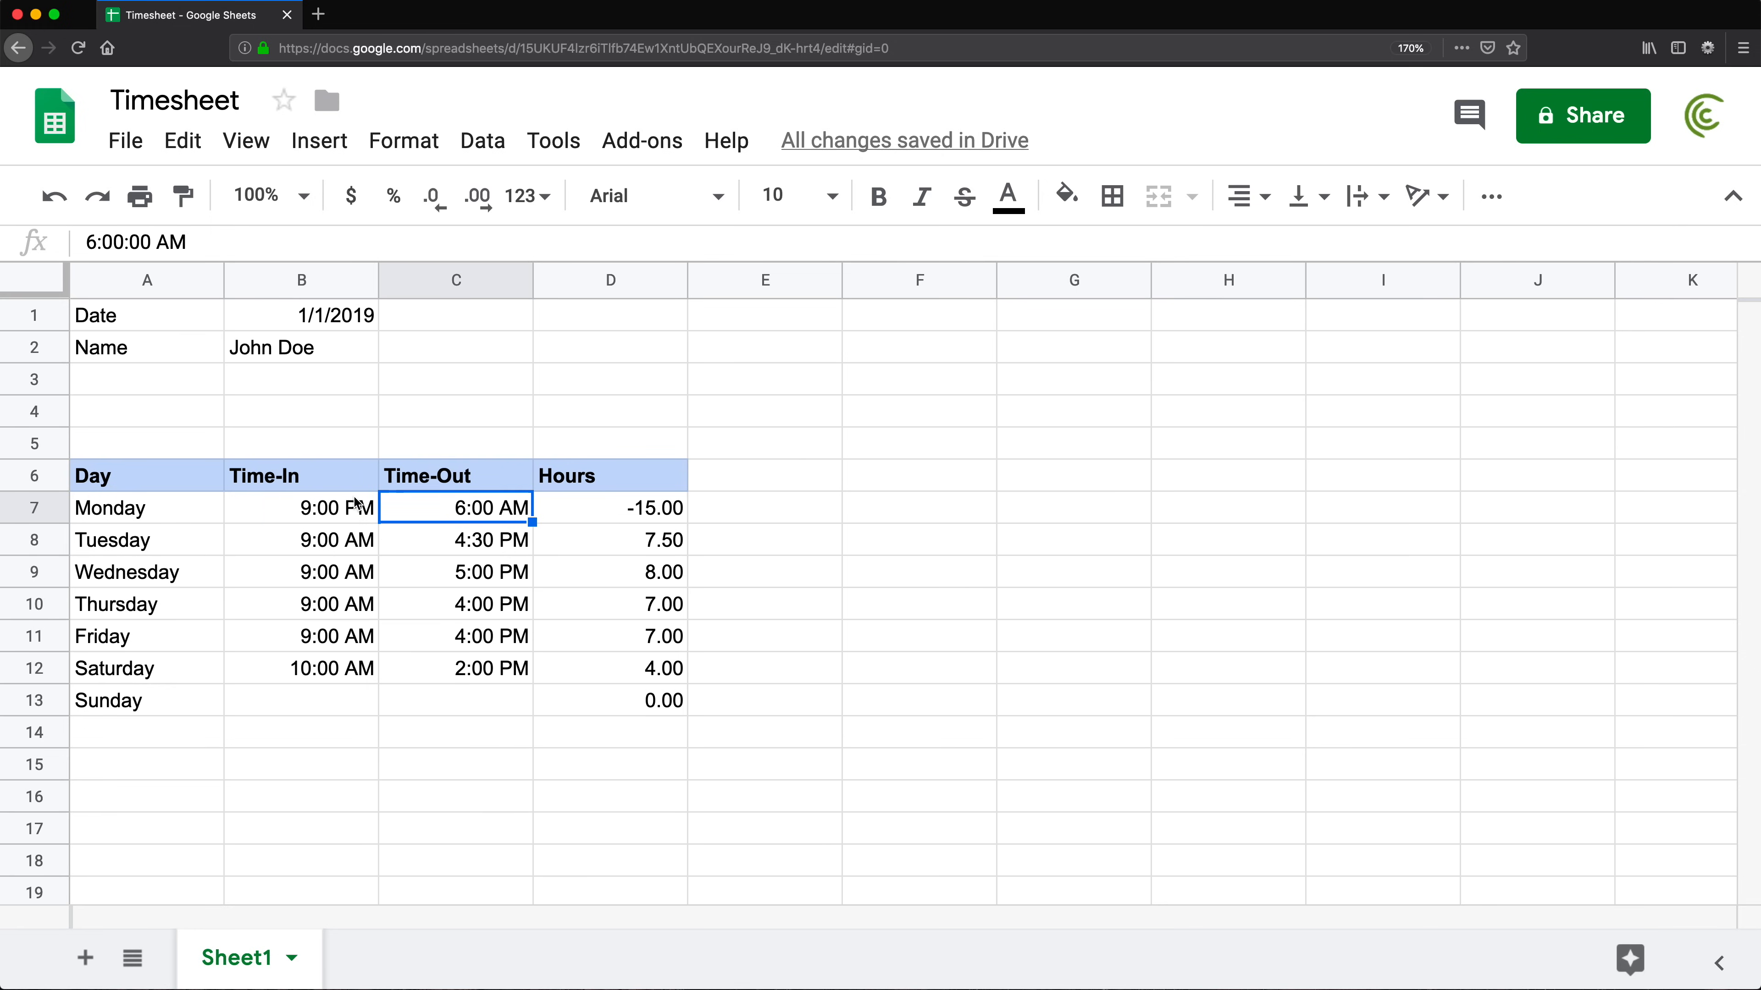
left_click_drag(364, 501, 424, 502)
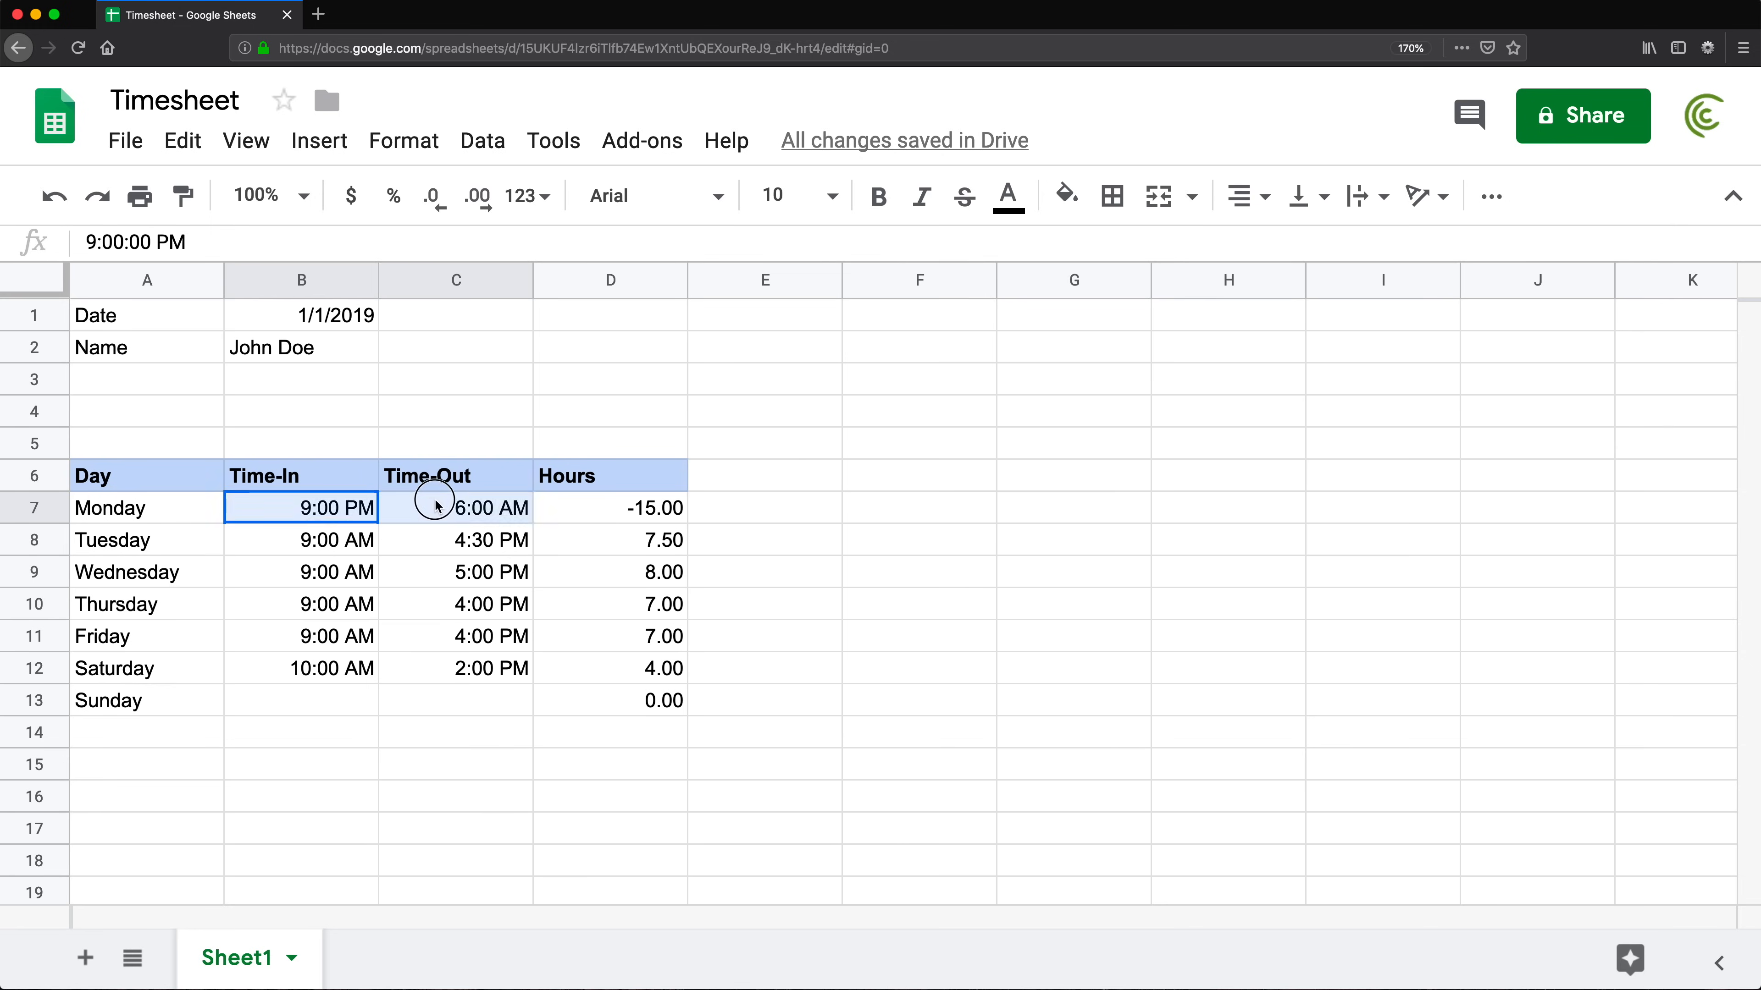
left_click(646, 508)
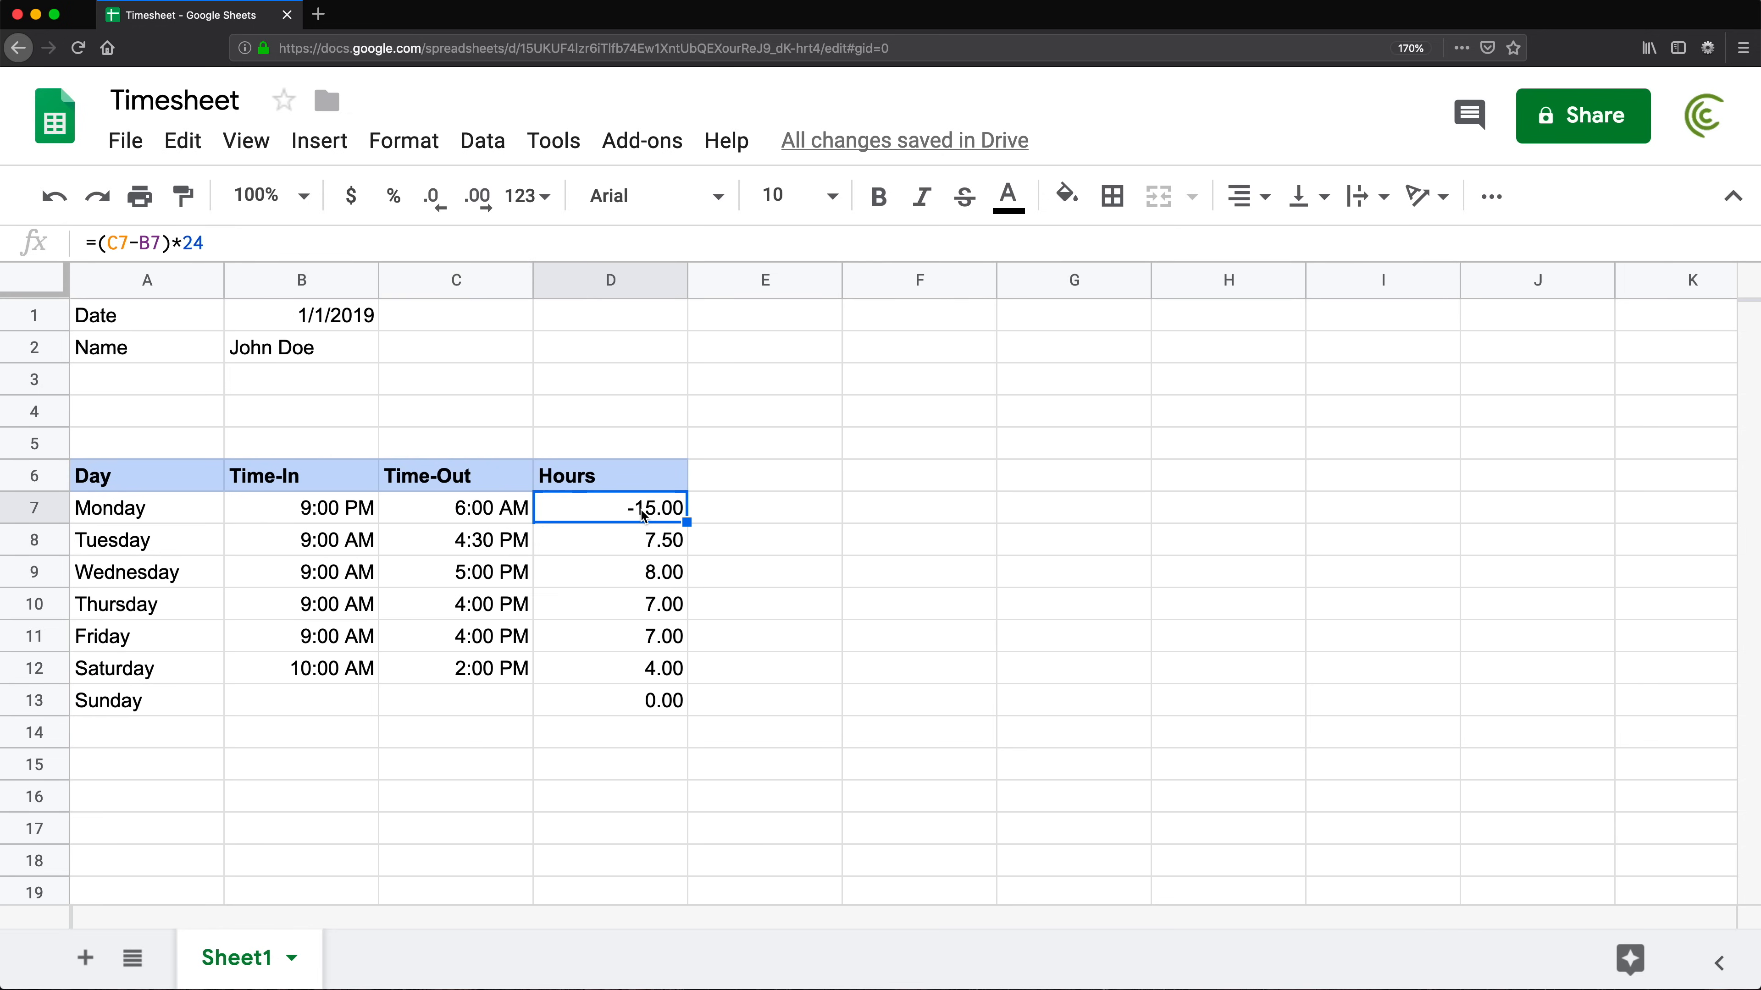
left_click_drag(346, 511, 421, 501)
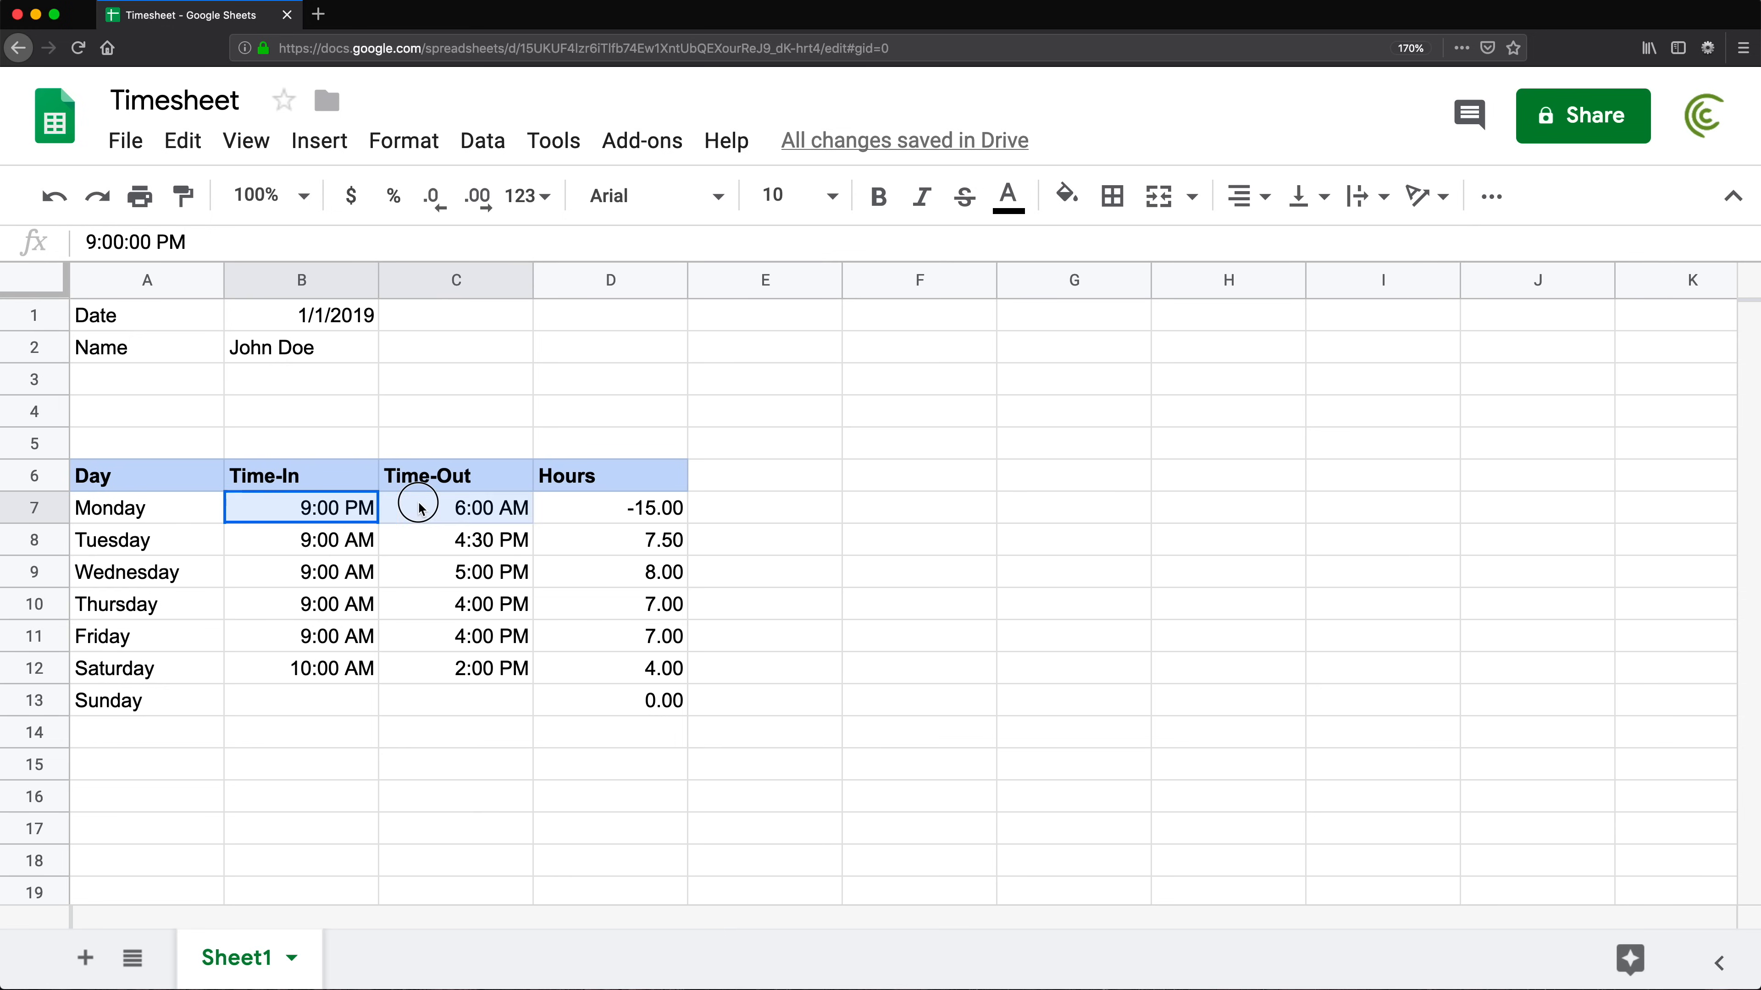
left_click(409, 142)
mouse_move(485, 197)
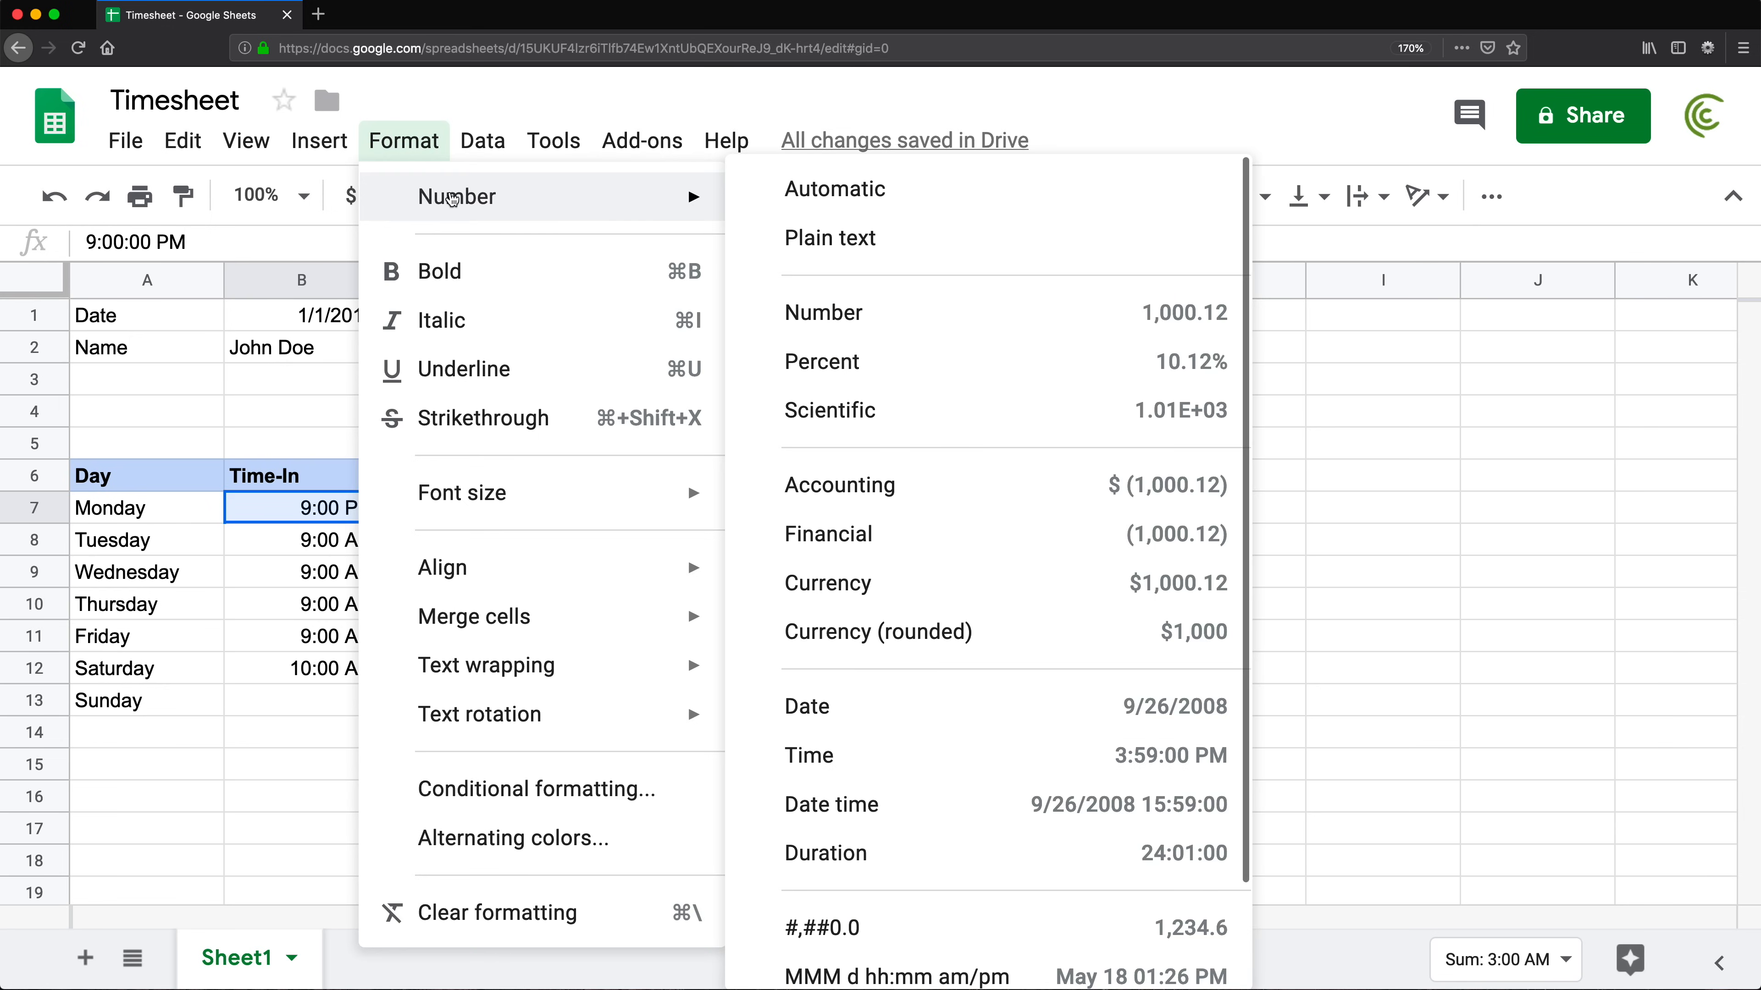
left_click(846, 313)
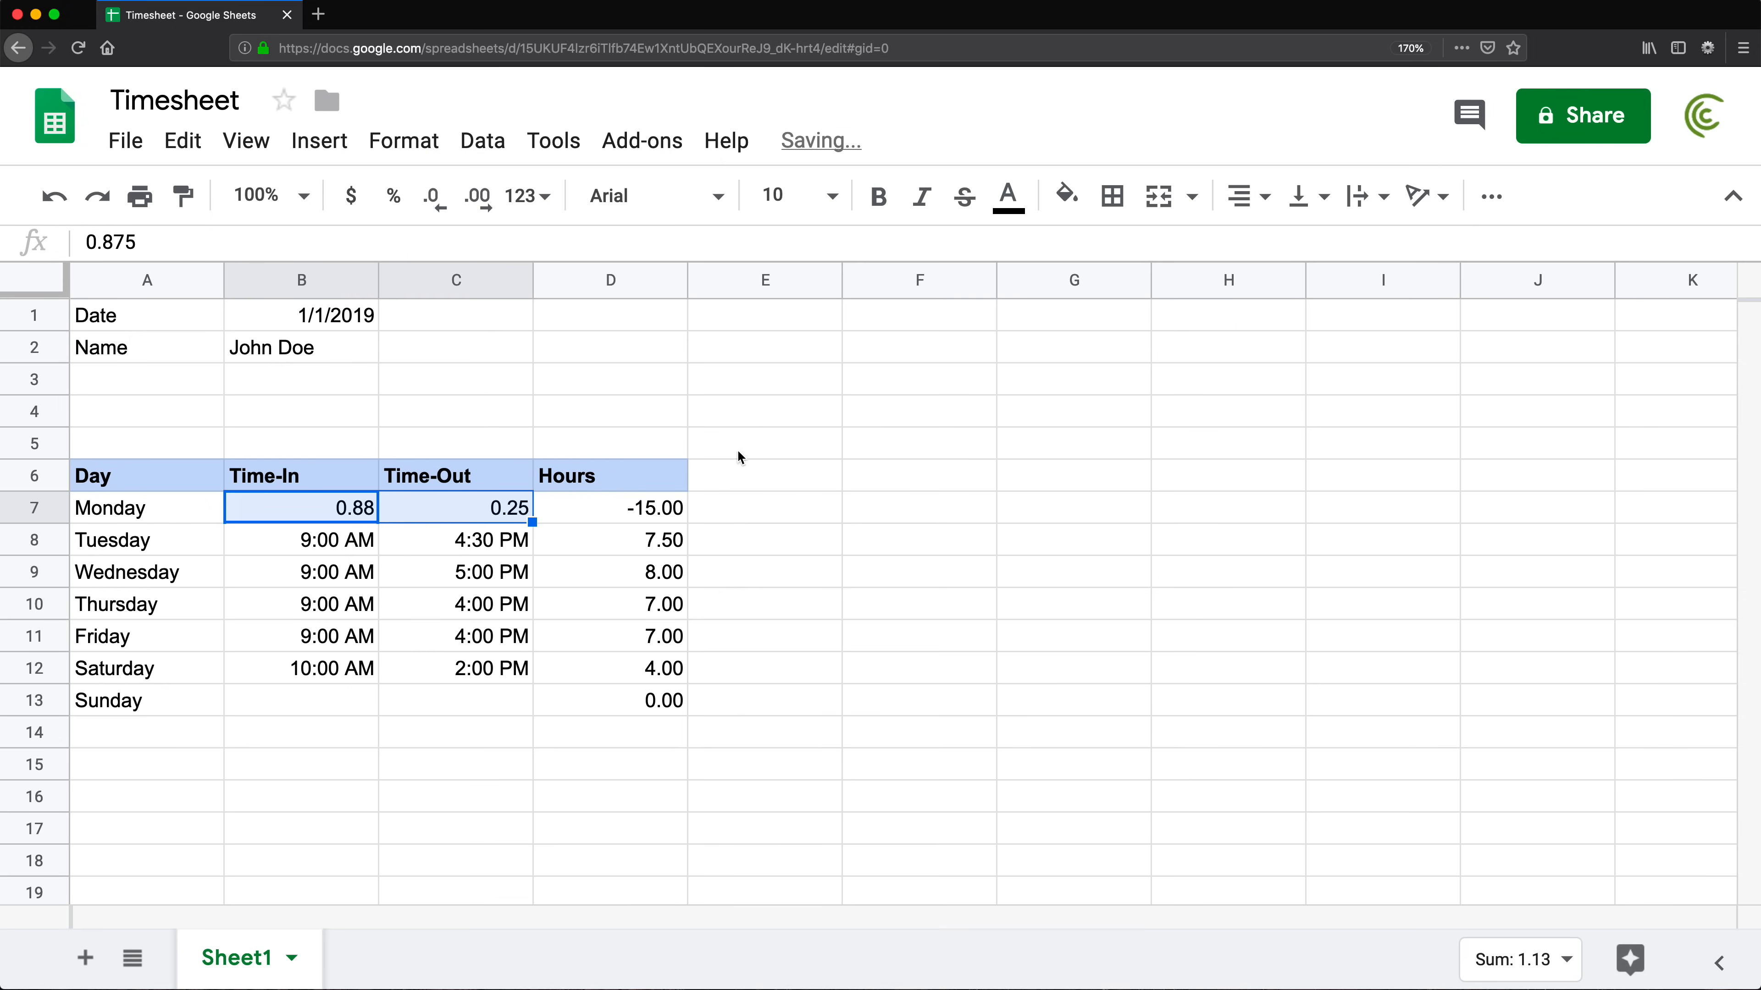
left_click(527, 515)
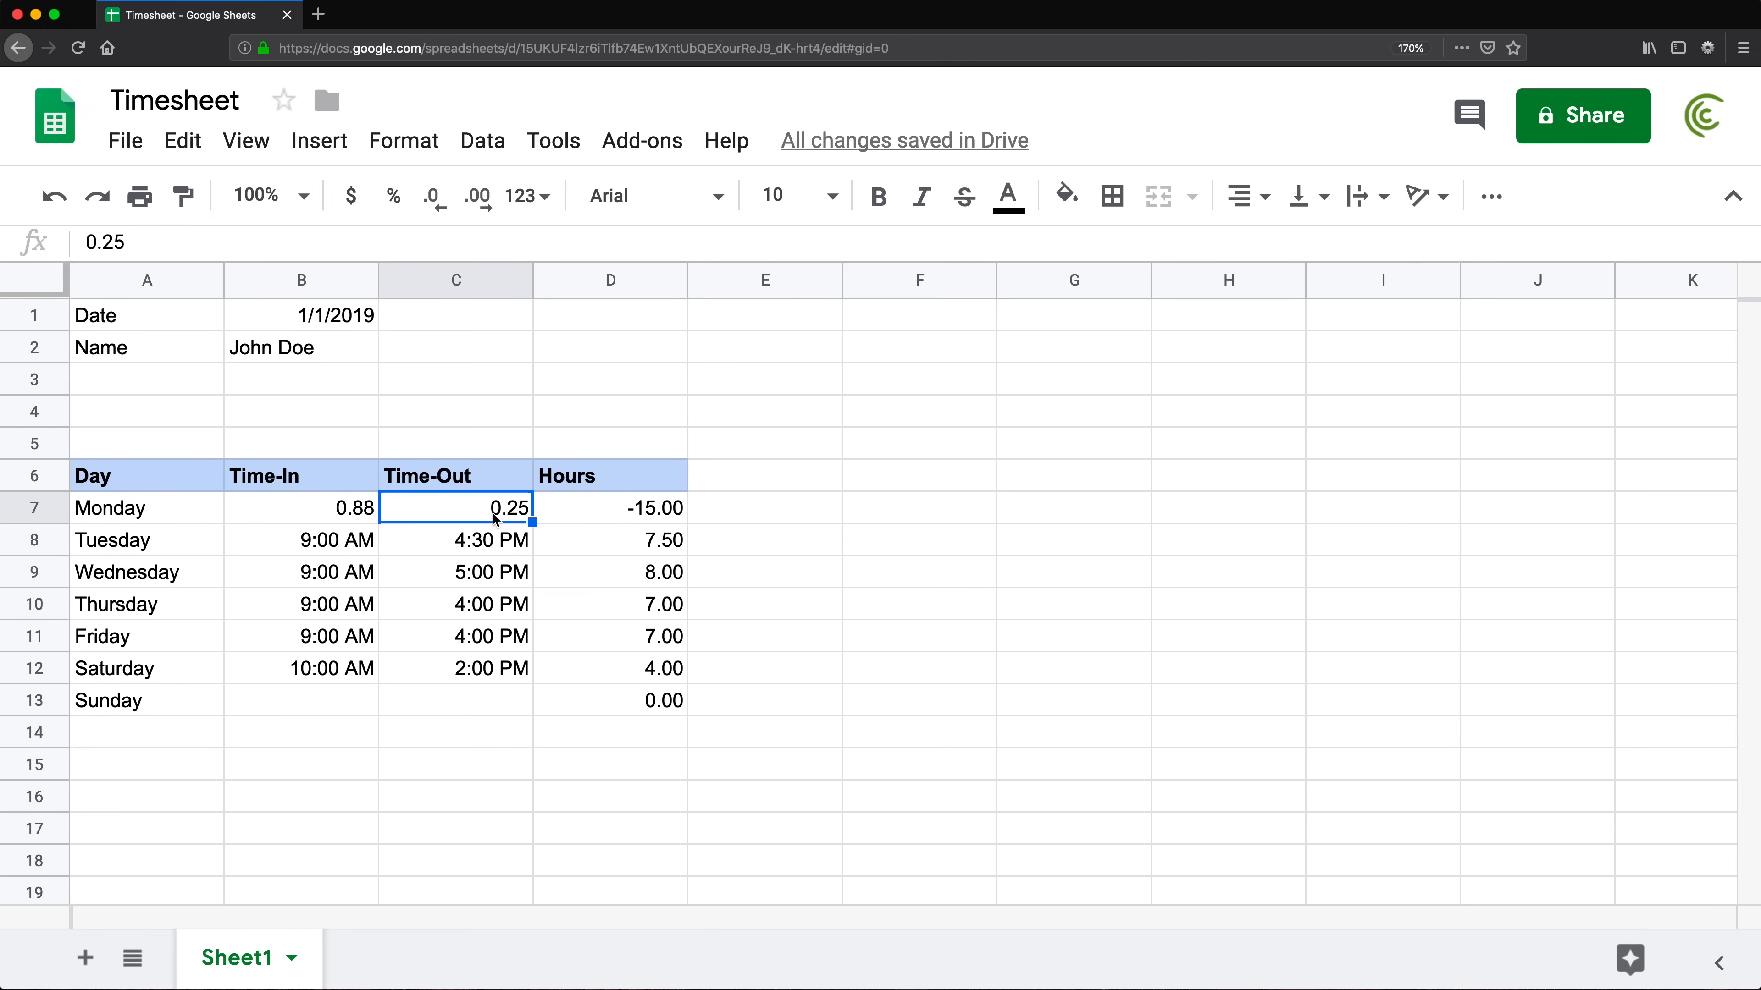
left_click(329, 507)
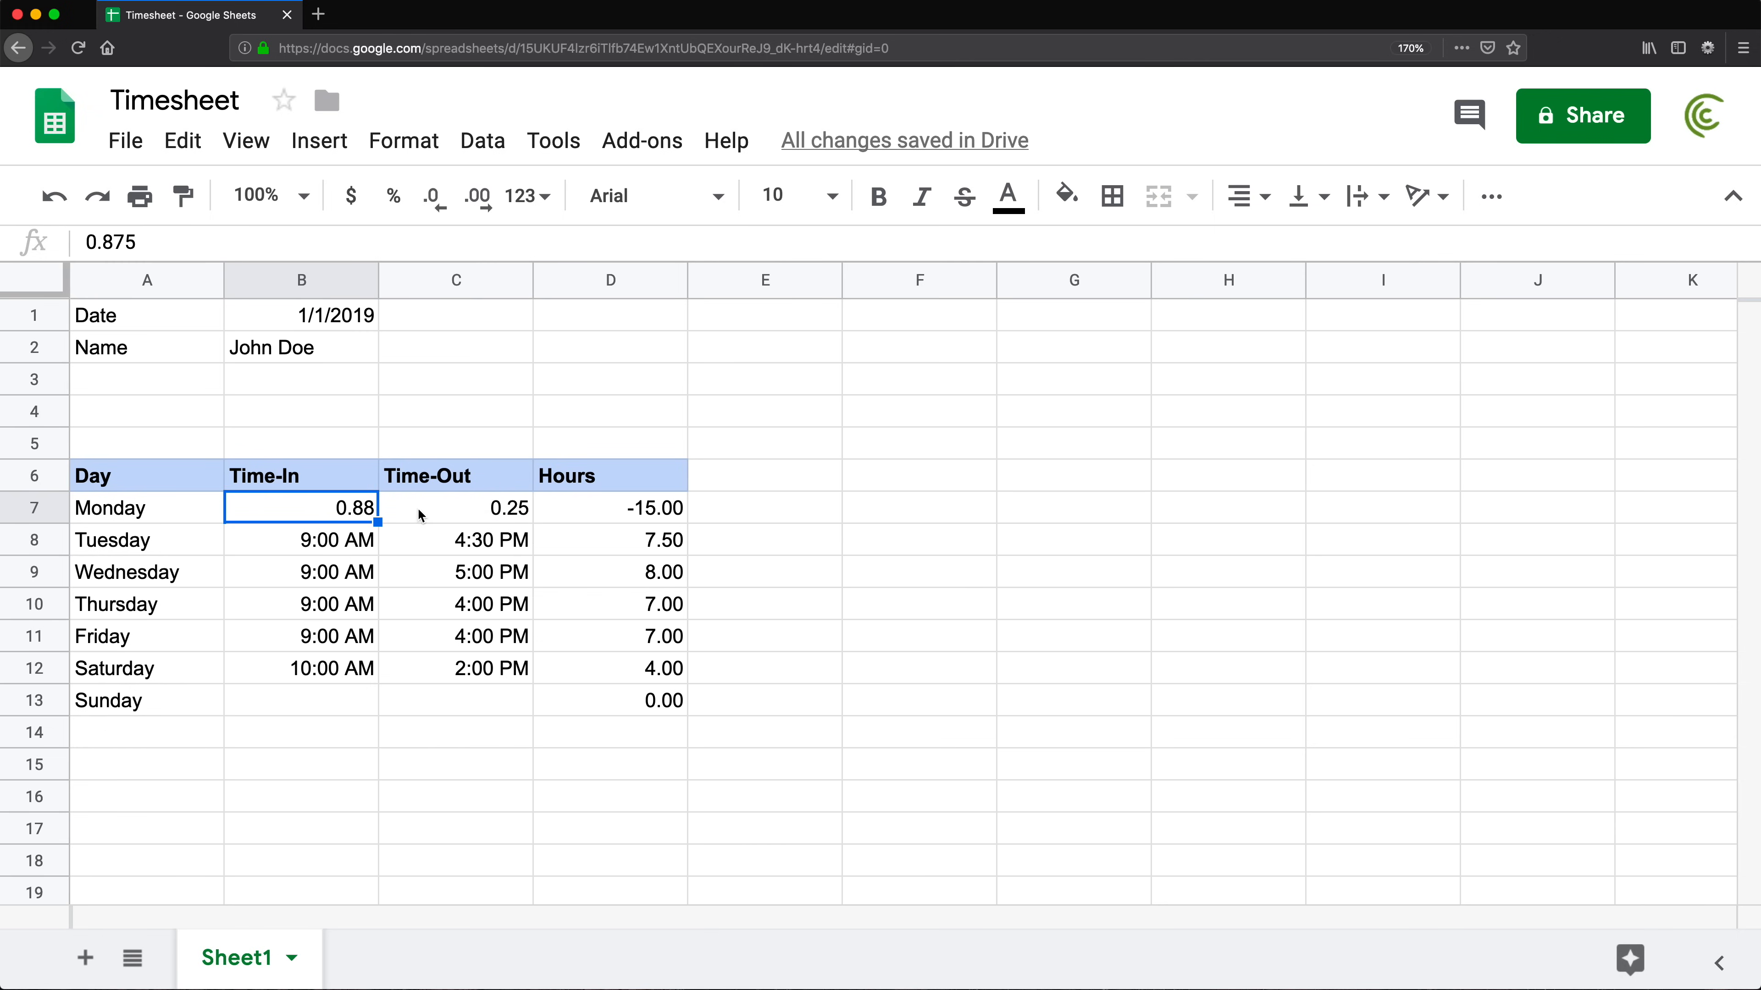
left_click(482, 513)
left_click(293, 515)
left_click(581, 505)
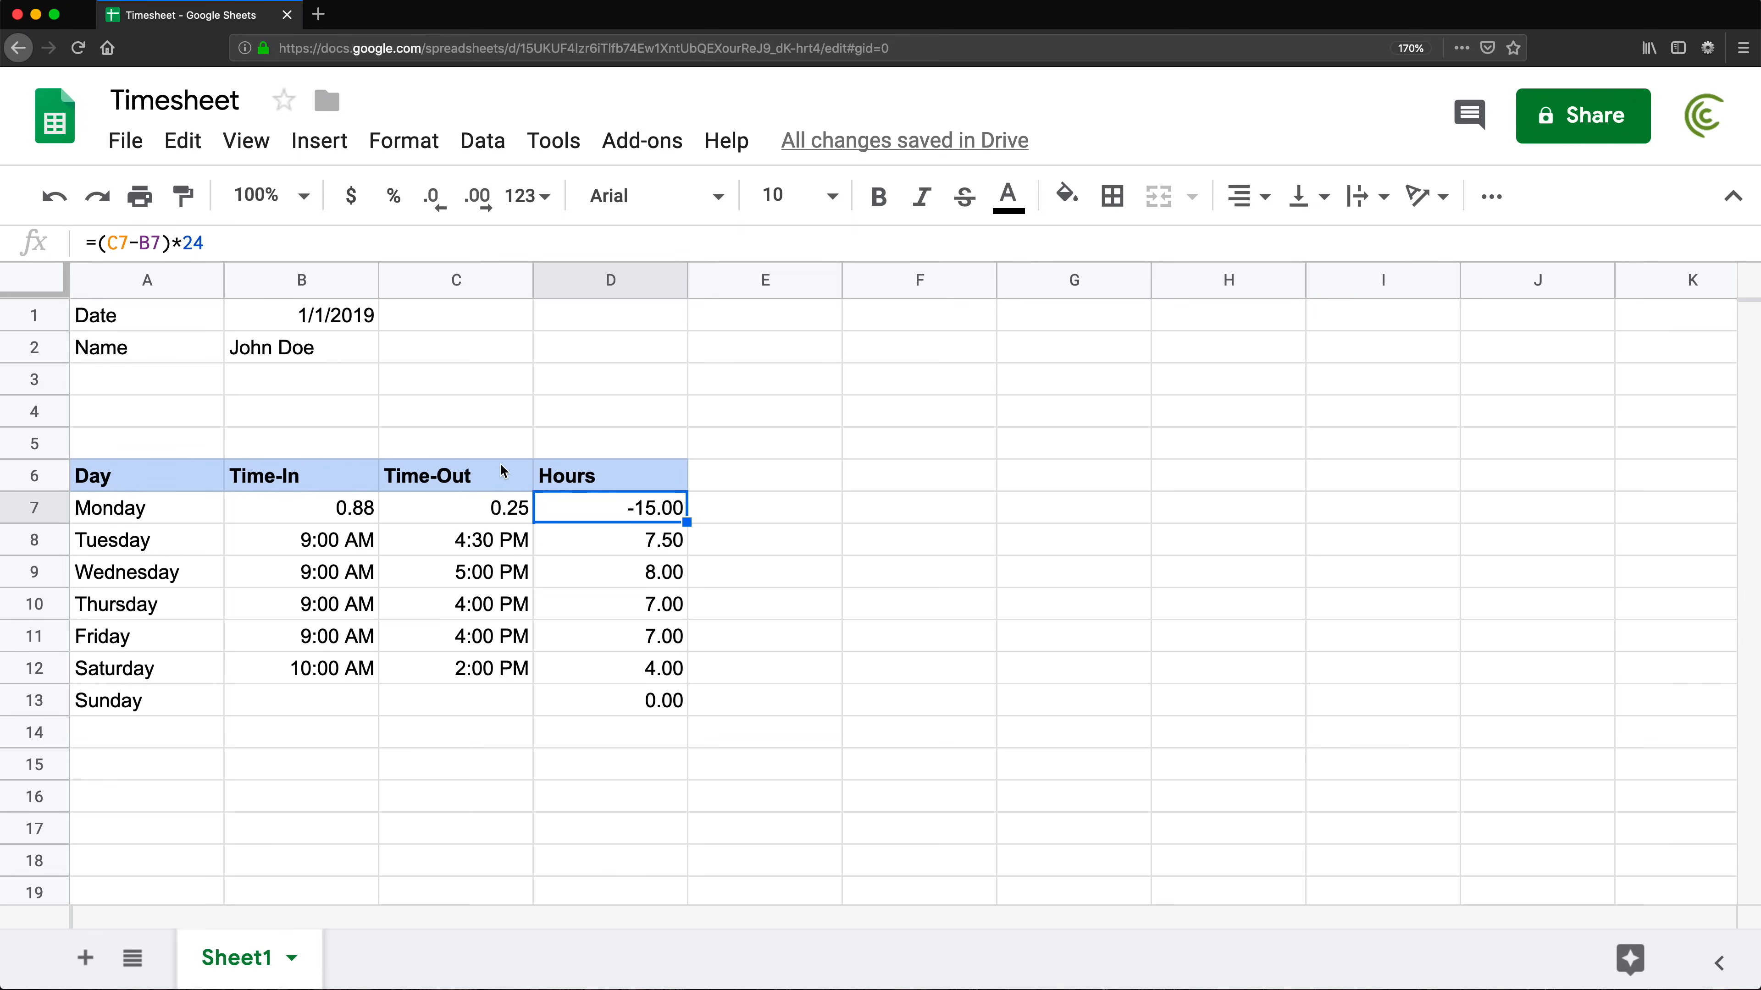
key("ctrl+z")
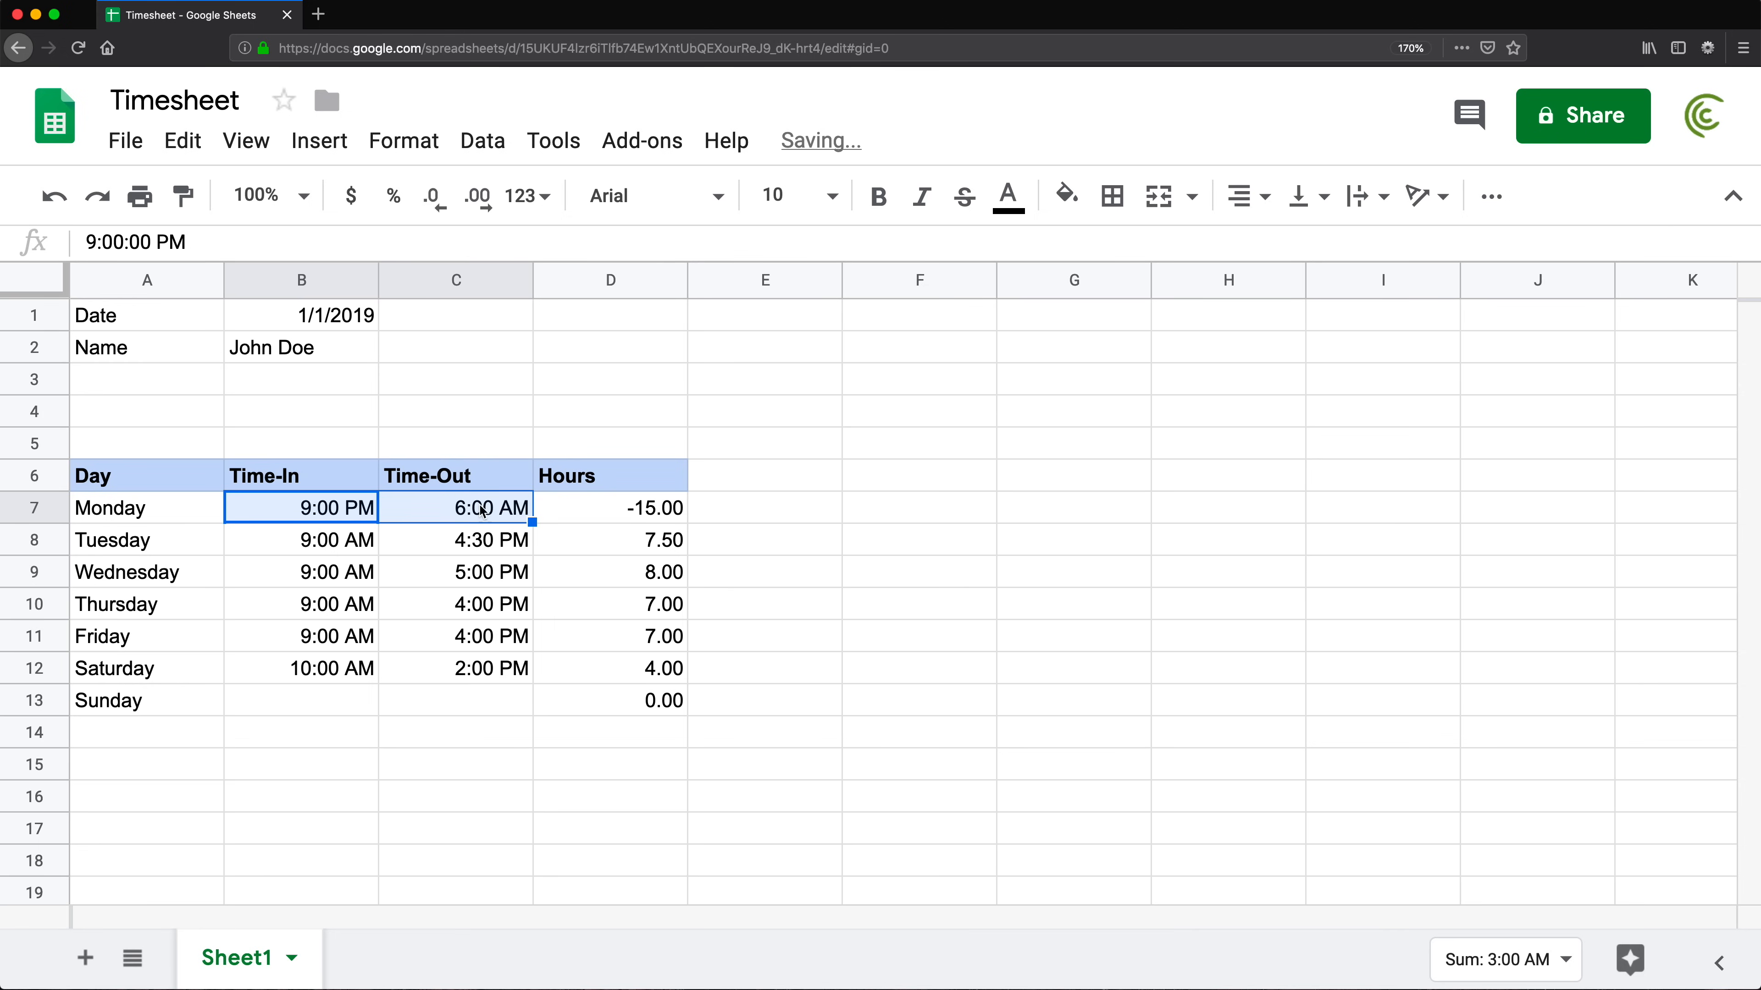
Review the cell references in Monday's Hours formula and enter the plain difference =C7-B7 in E7
left_click(633, 513)
double_click(630, 506)
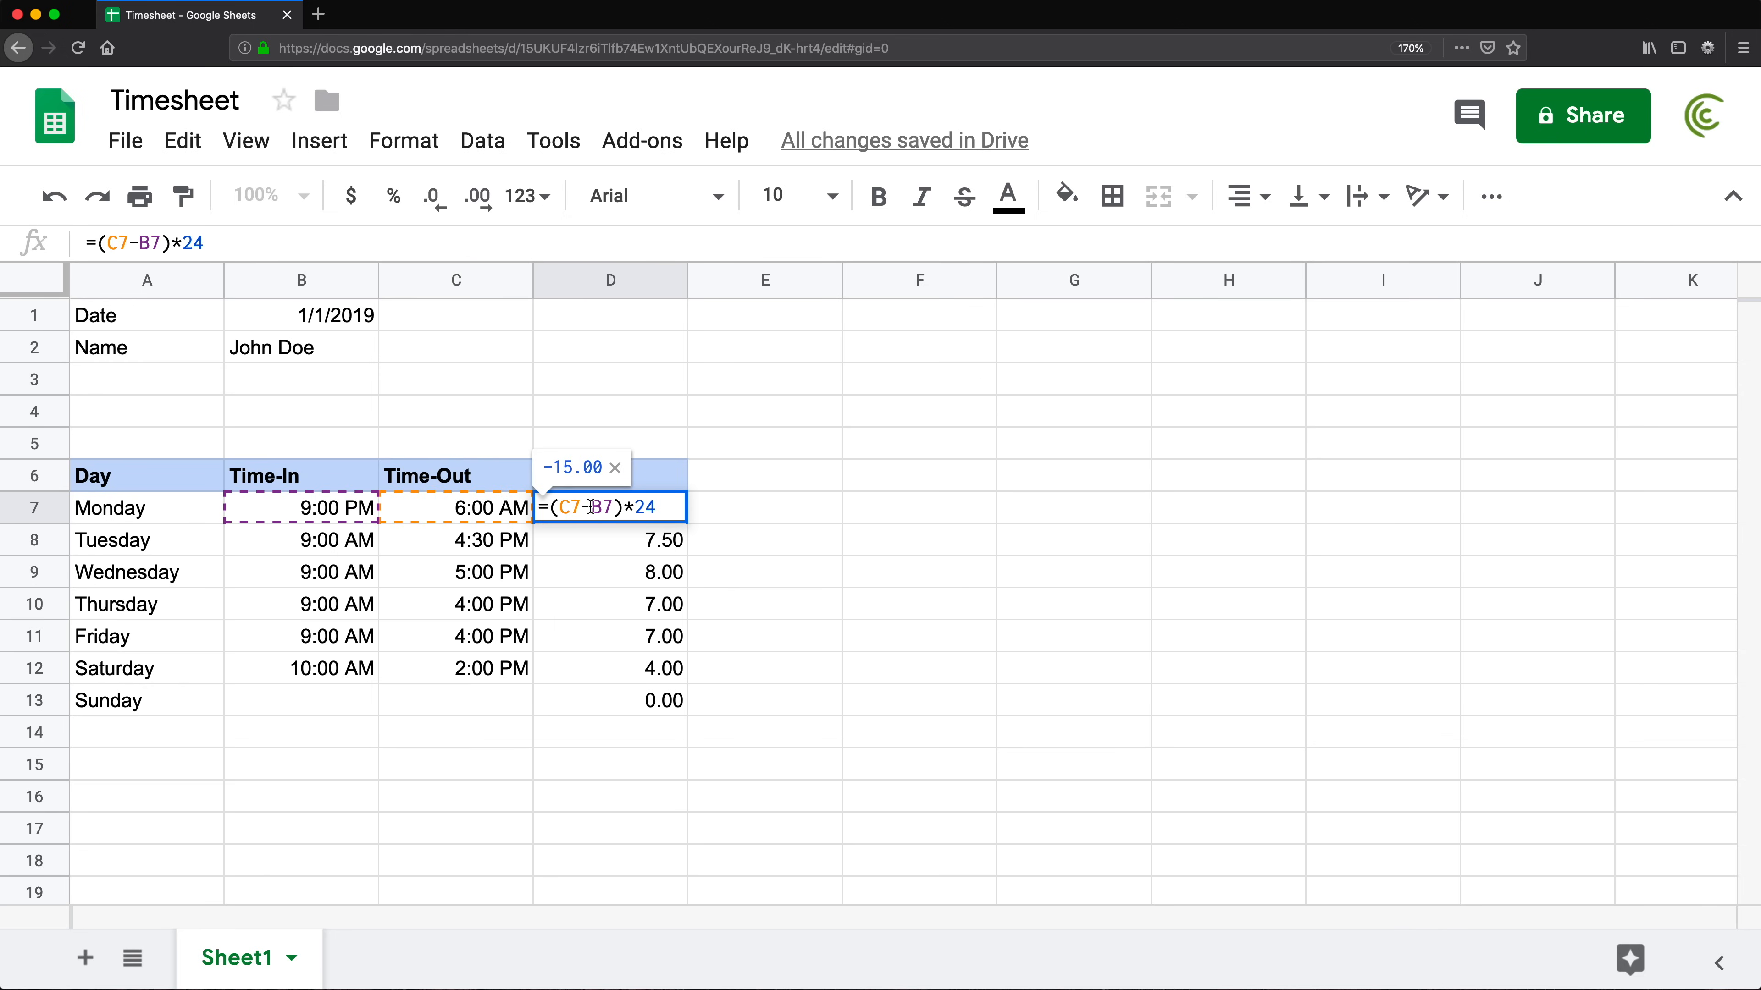
left_click(562, 506)
left_click(600, 507)
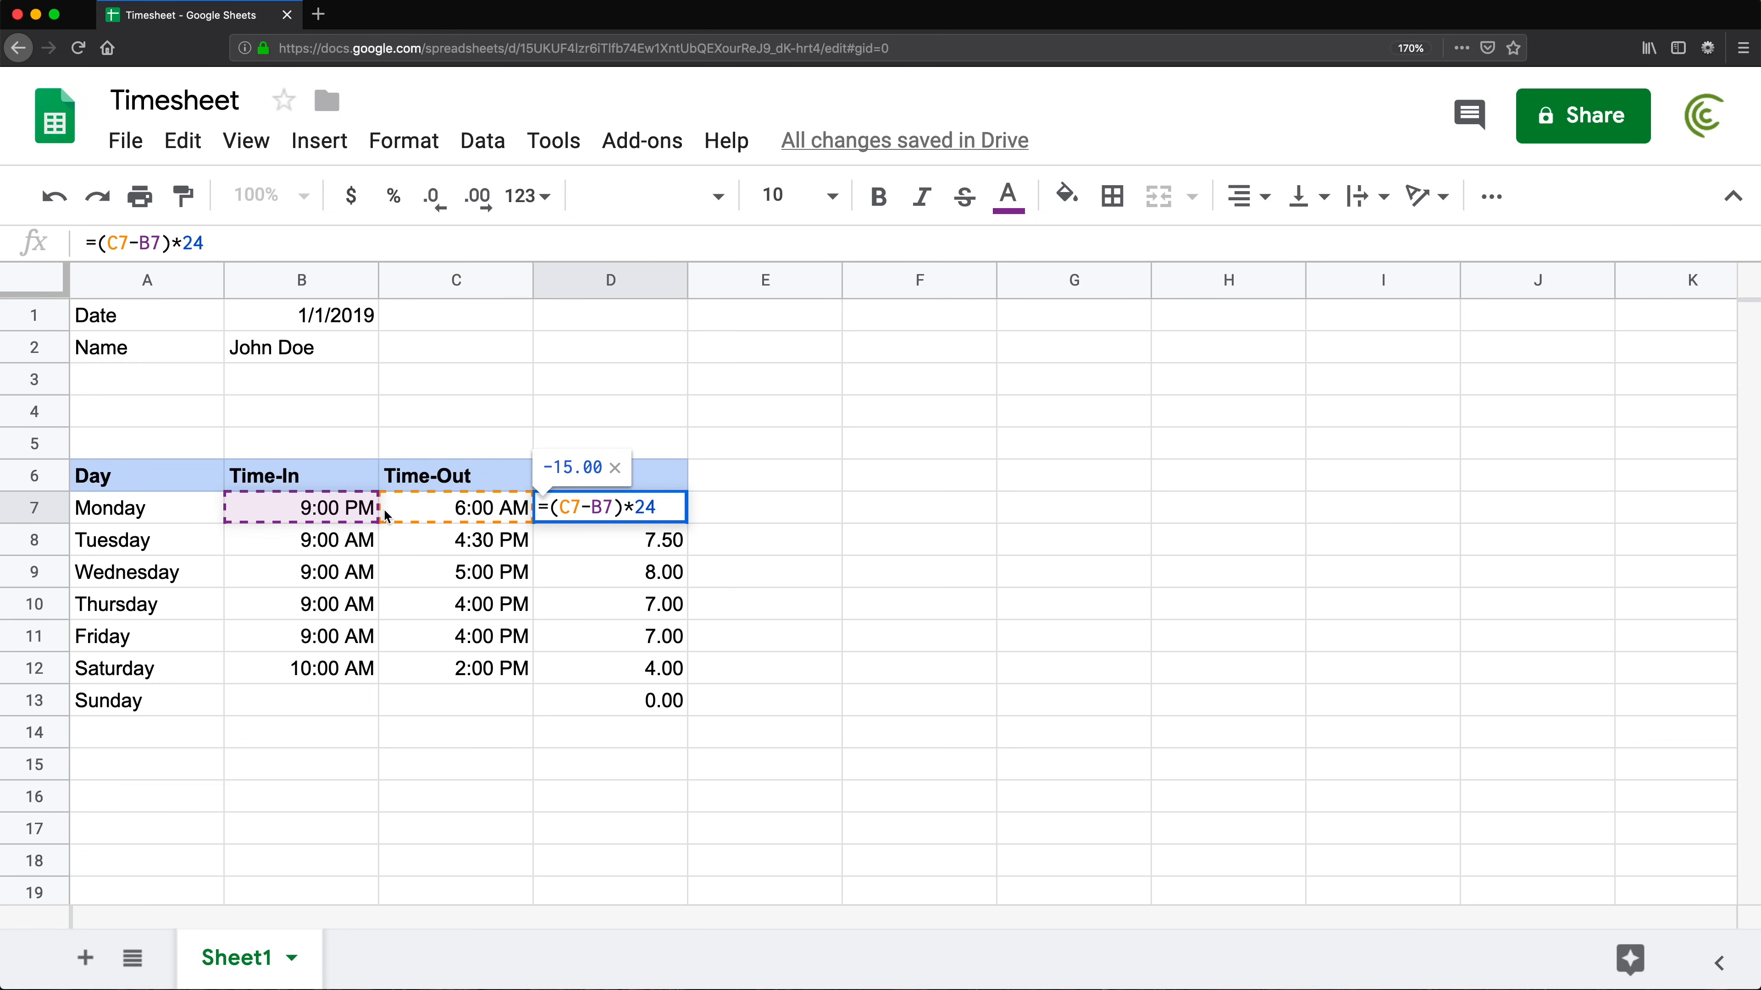
left_click(737, 510)
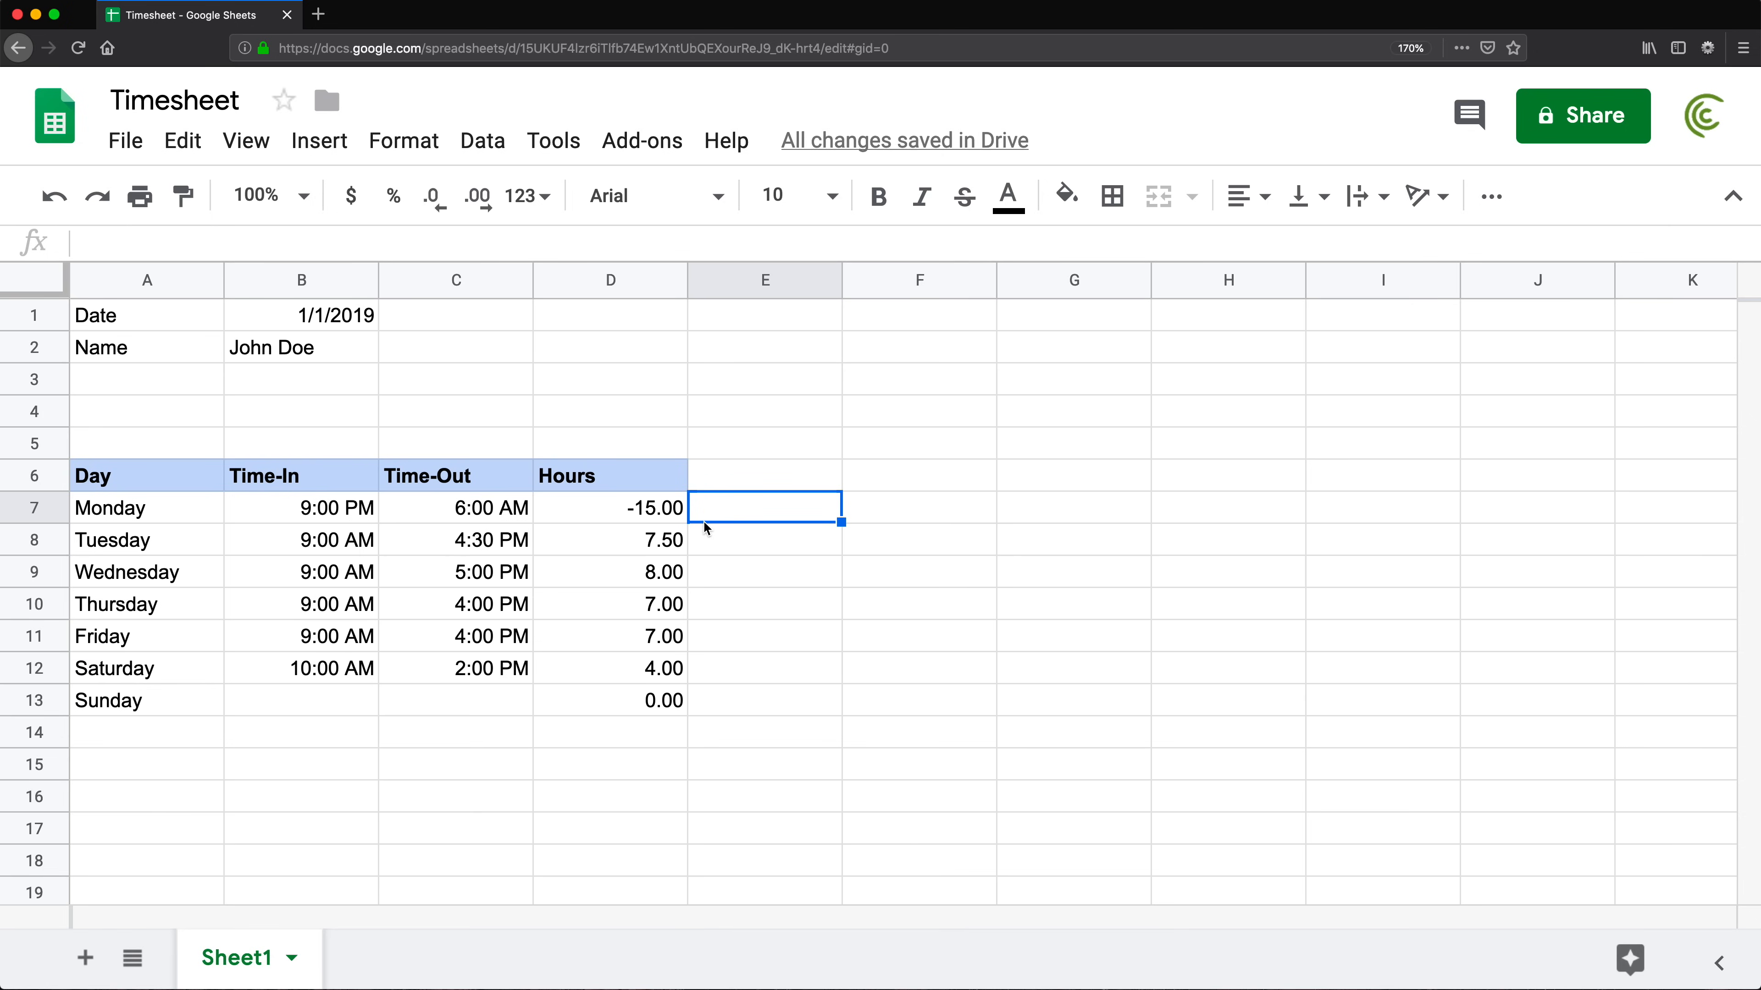
type("=")
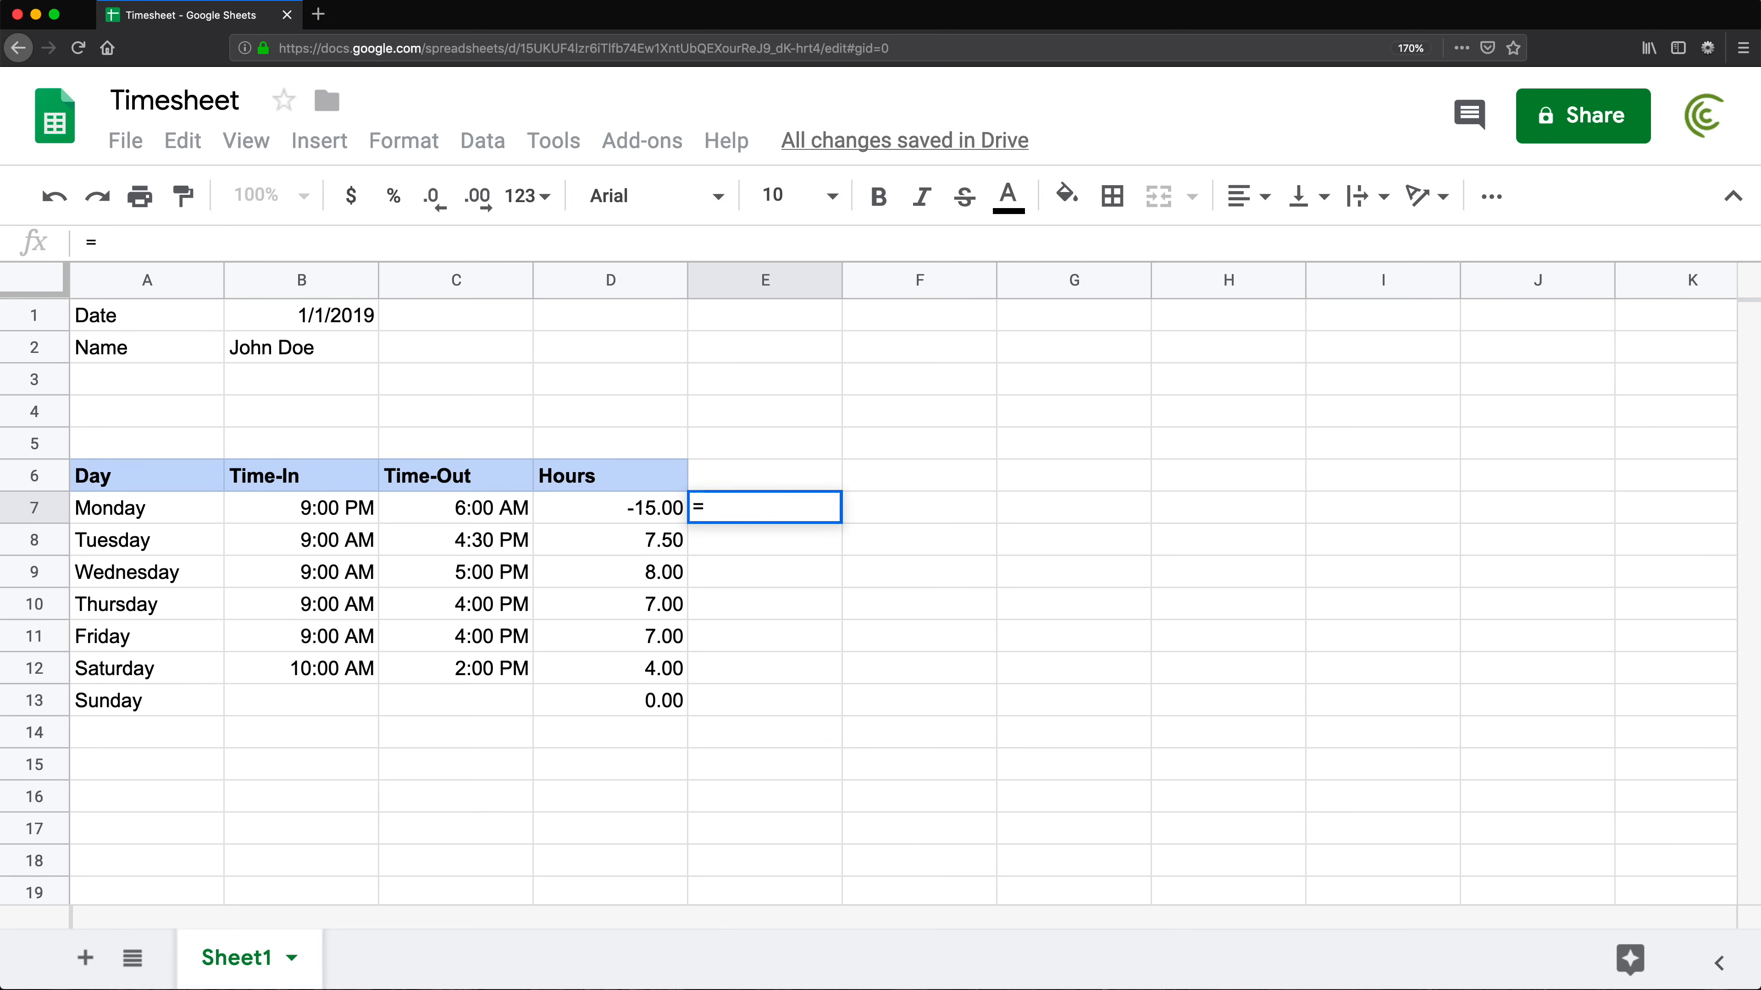
left_click(483, 512)
type("-")
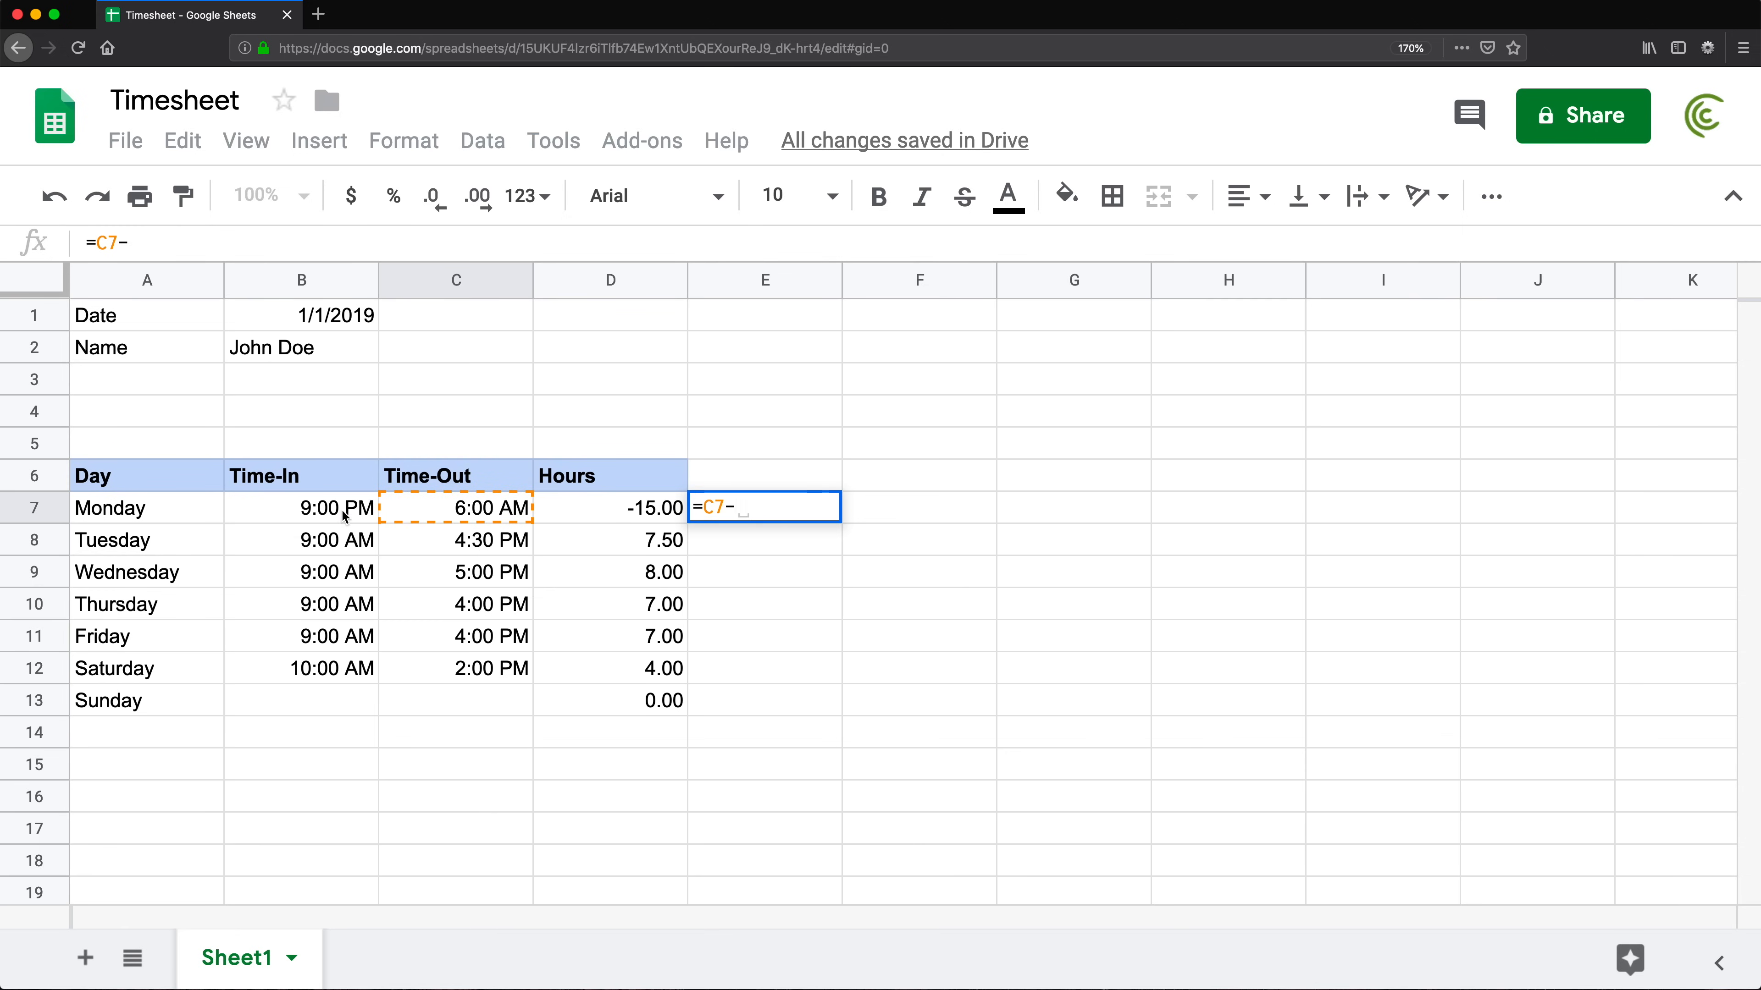
left_click(342, 512)
key("Return")
Apply the Number format to Monday's time difference in E7
left_click(730, 503)
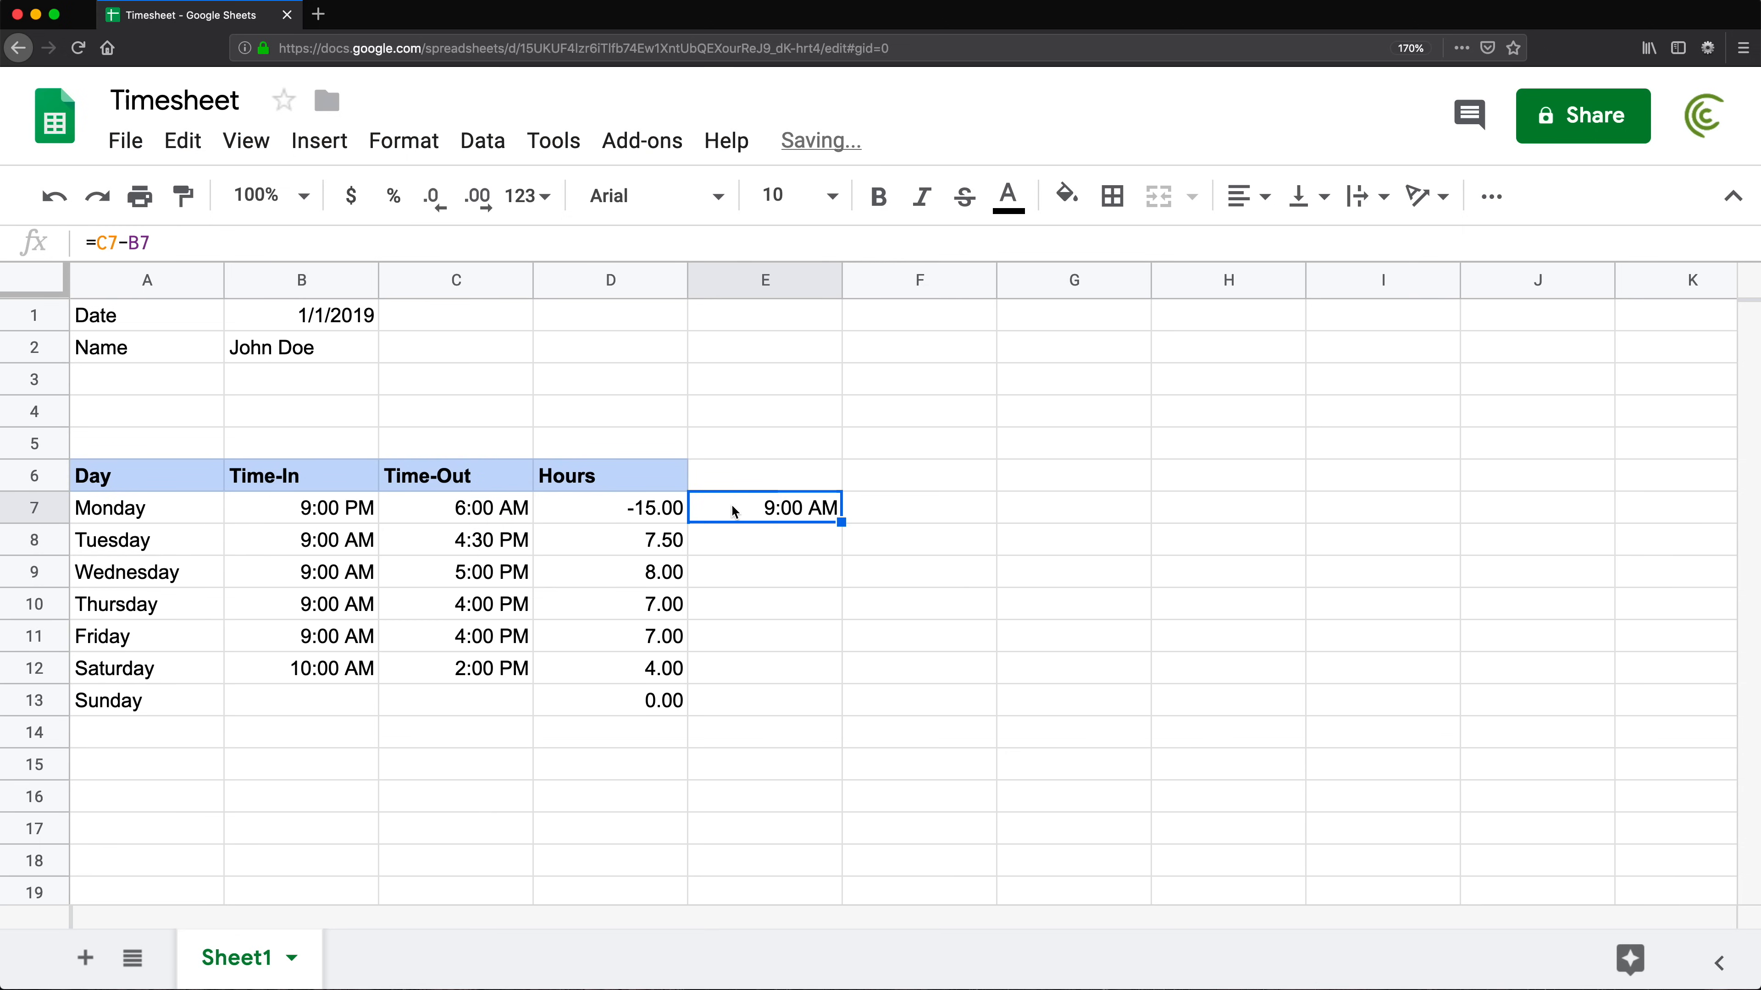
left_click(444, 143)
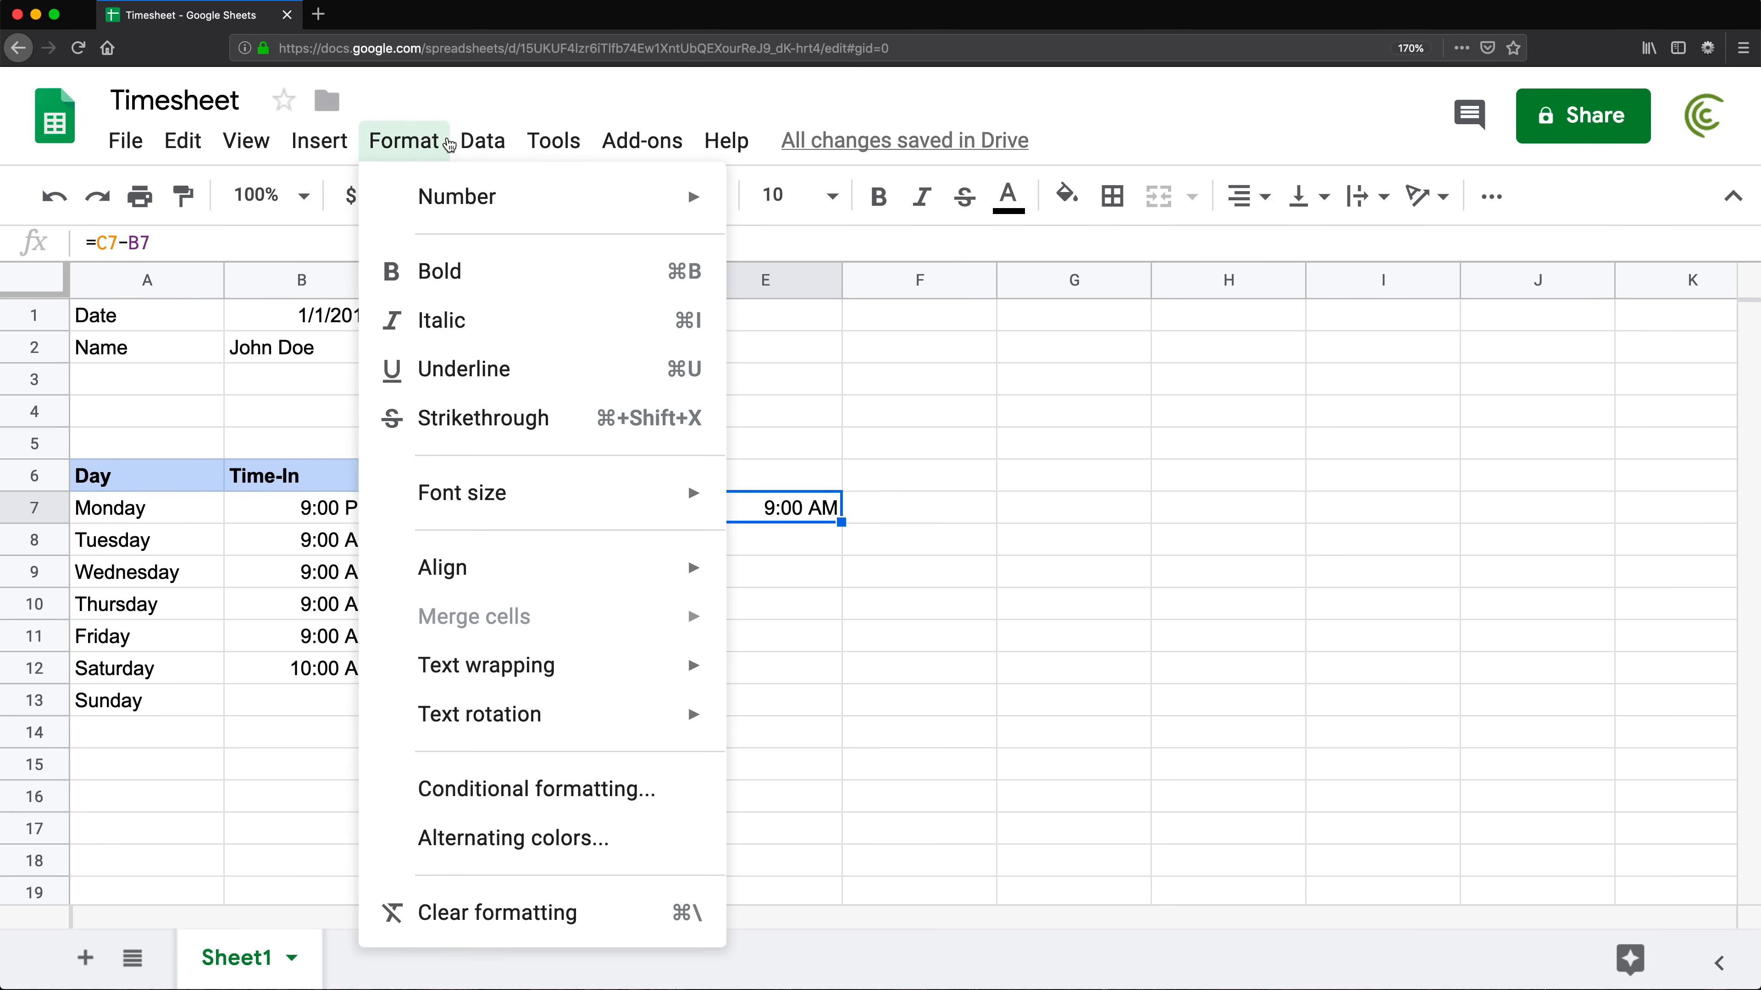
mouse_move(559, 203)
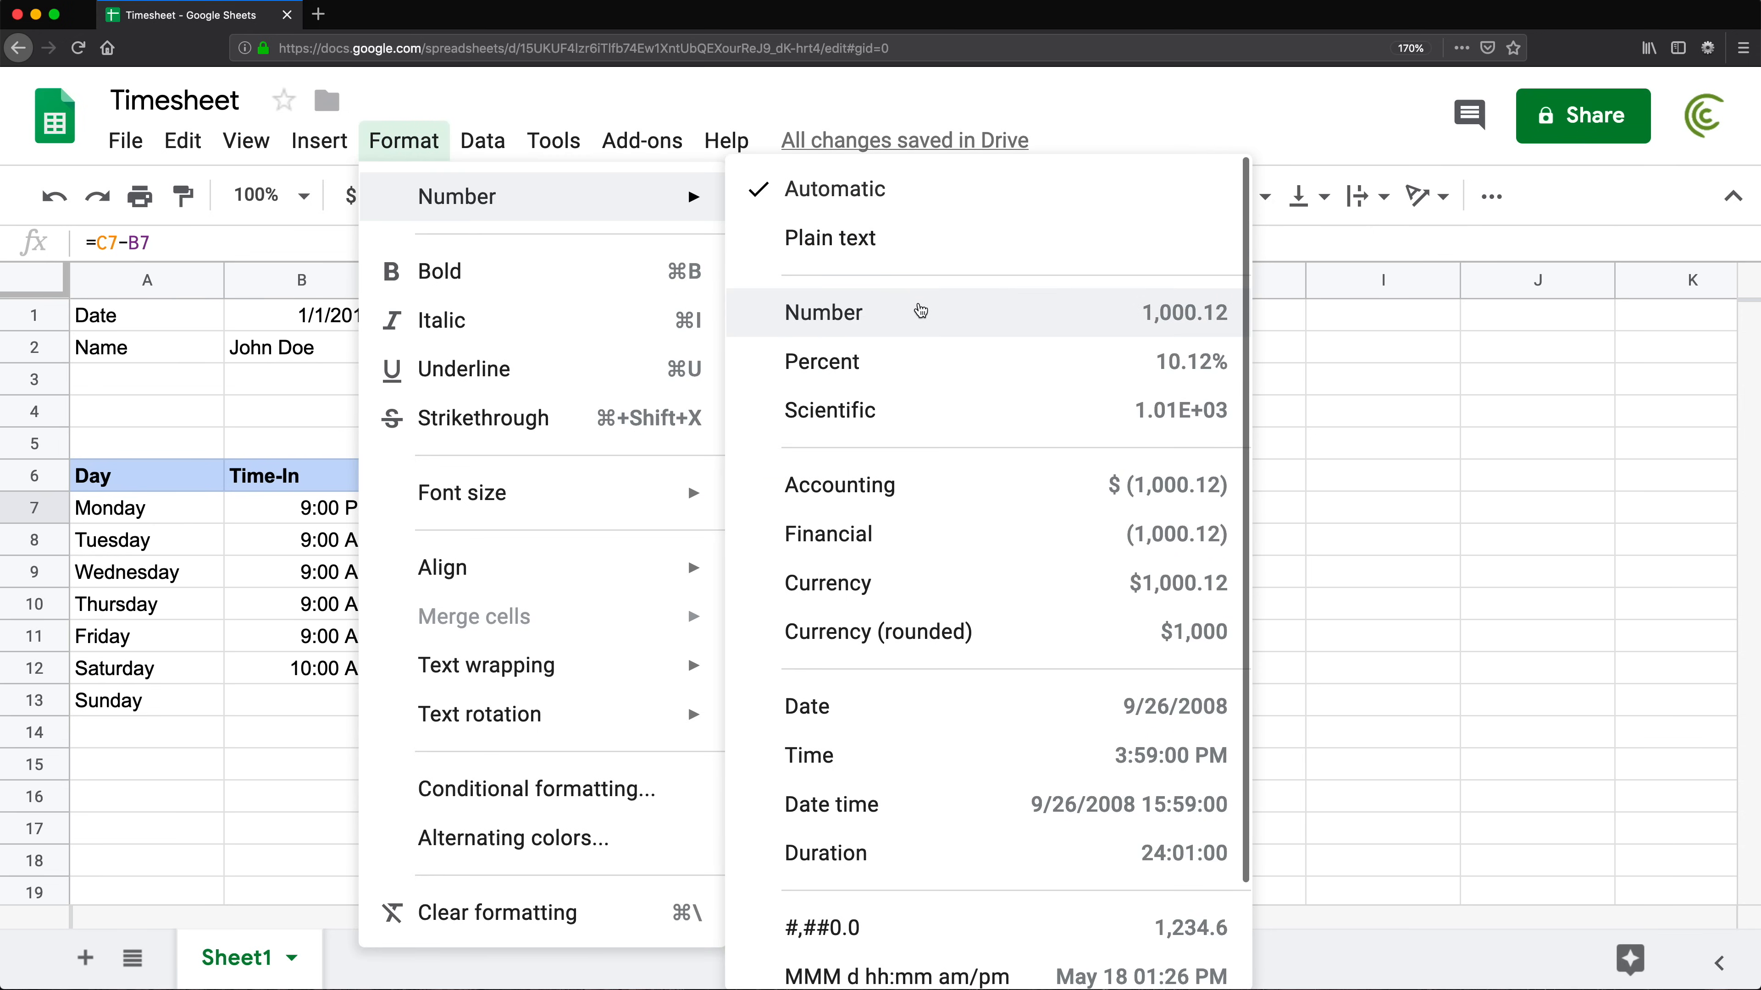
left_click(920, 310)
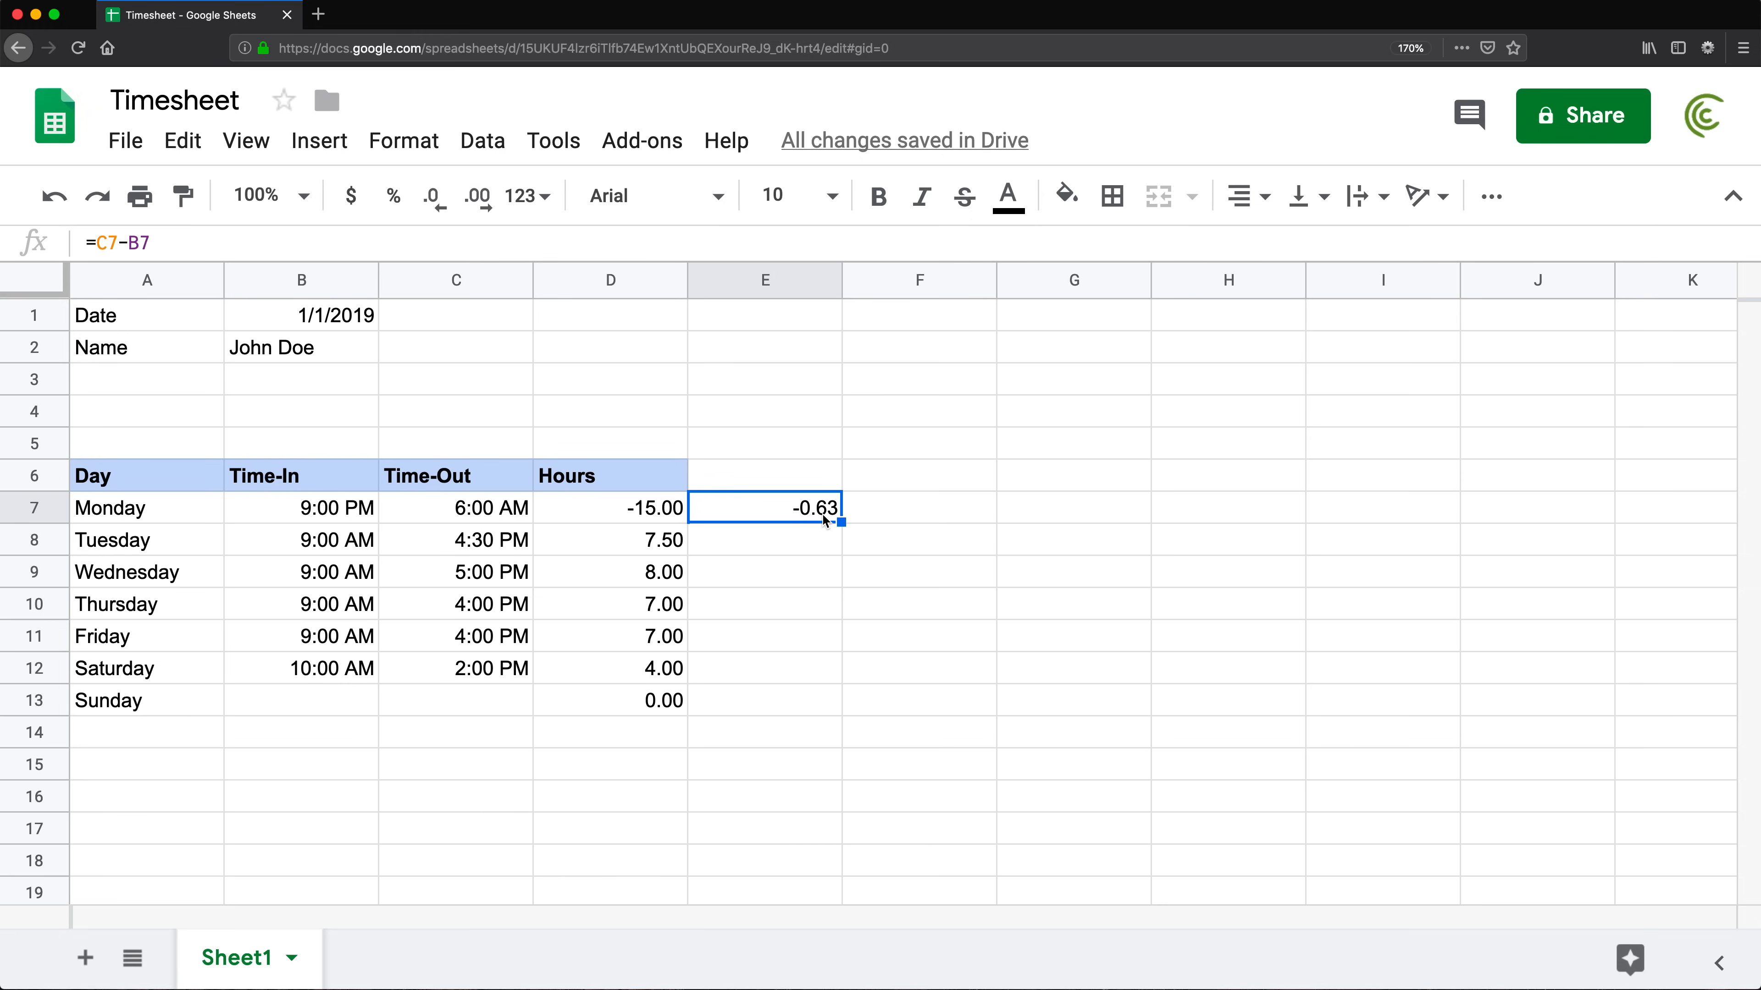
Add one day to the time difference by entering =E7+1 in F7
left_click(871, 514)
left_click(875, 579)
left_click(873, 508)
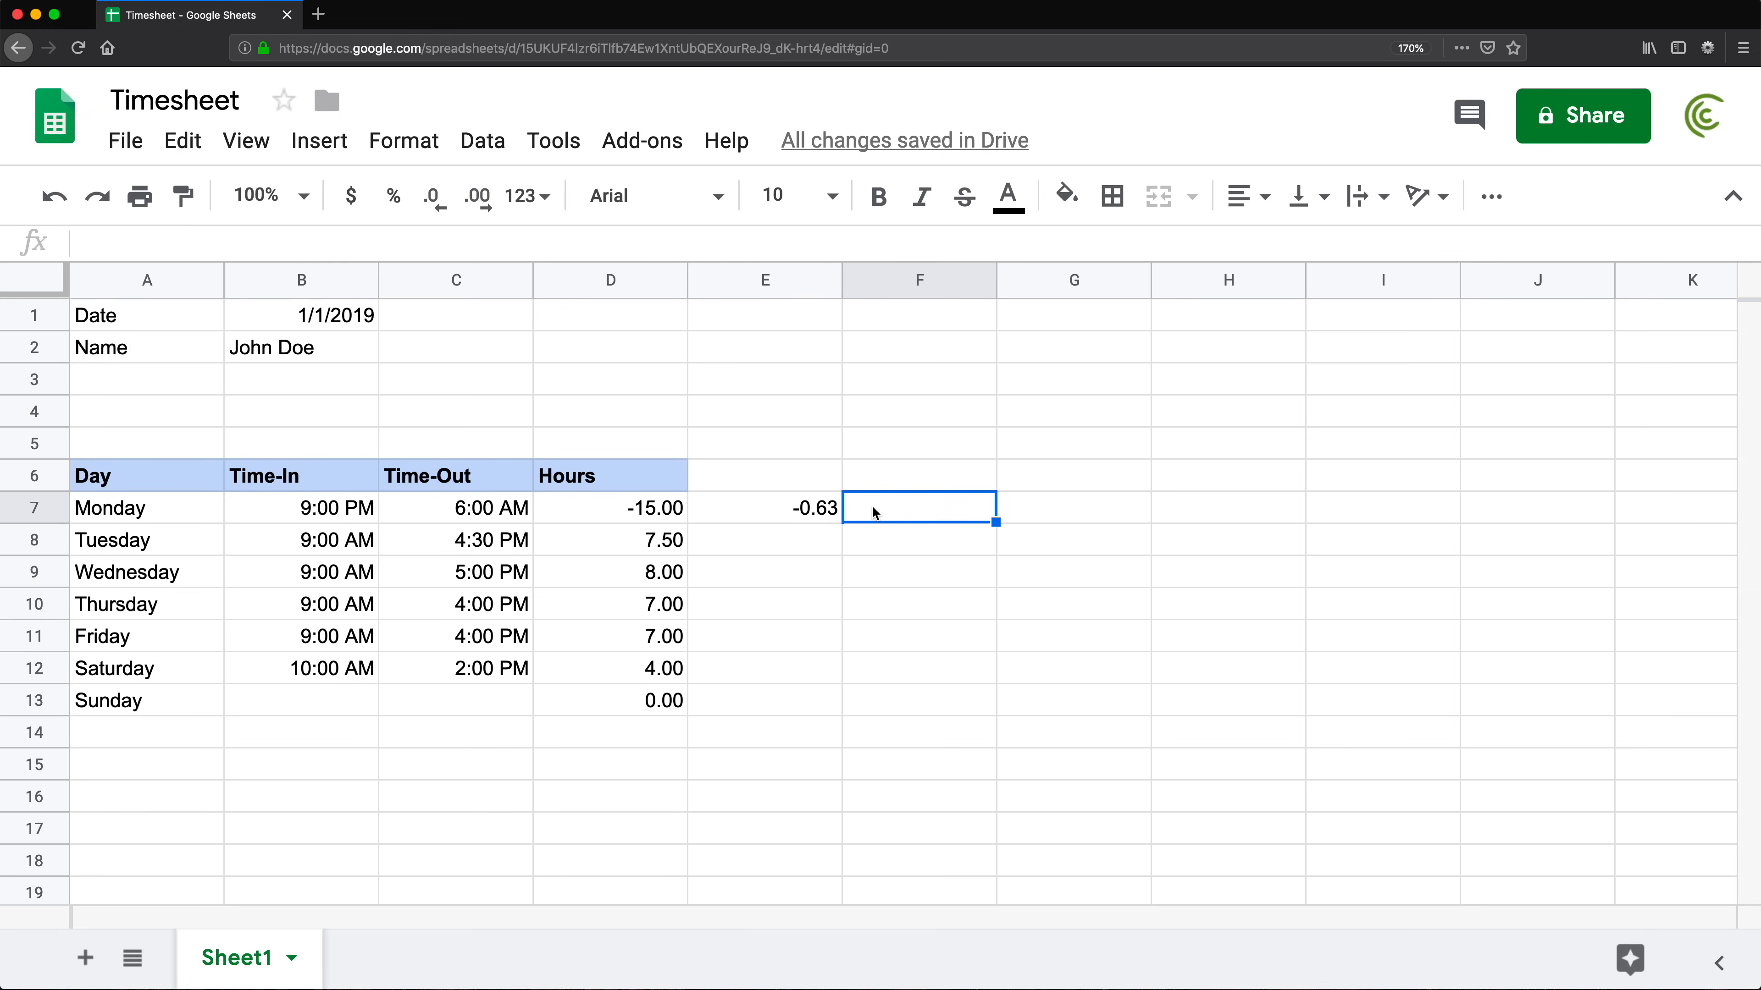
type("=")
left_click(818, 512)
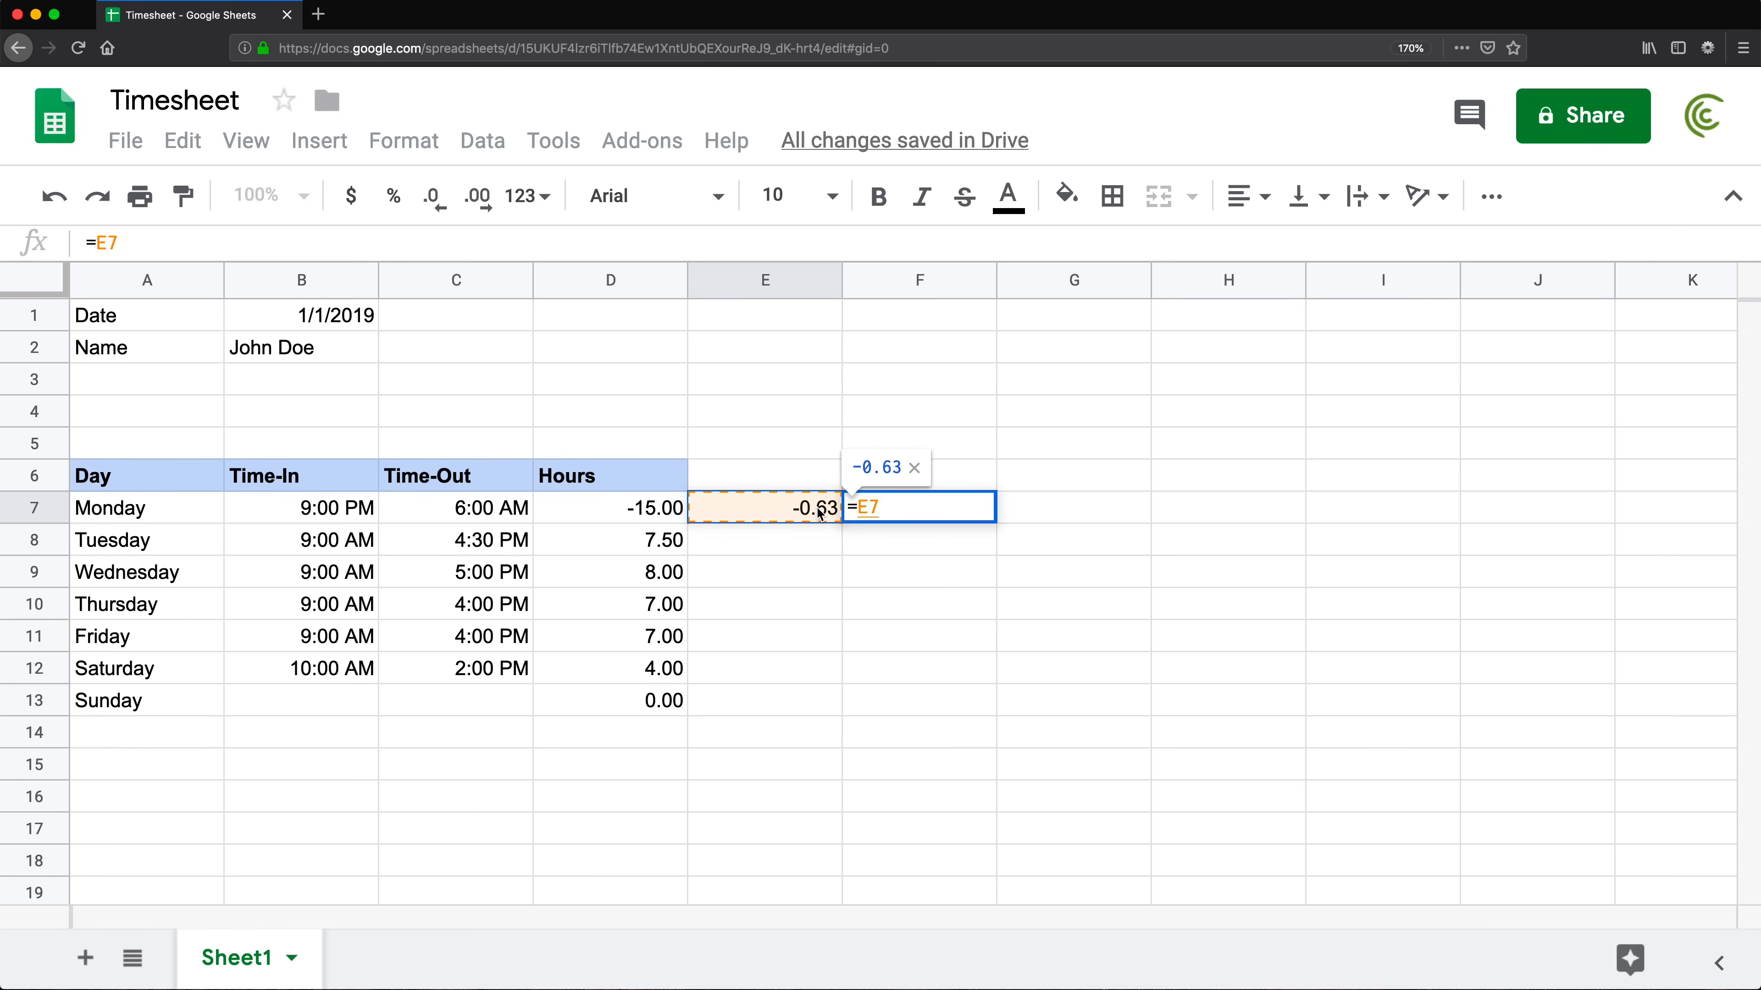
type("+1")
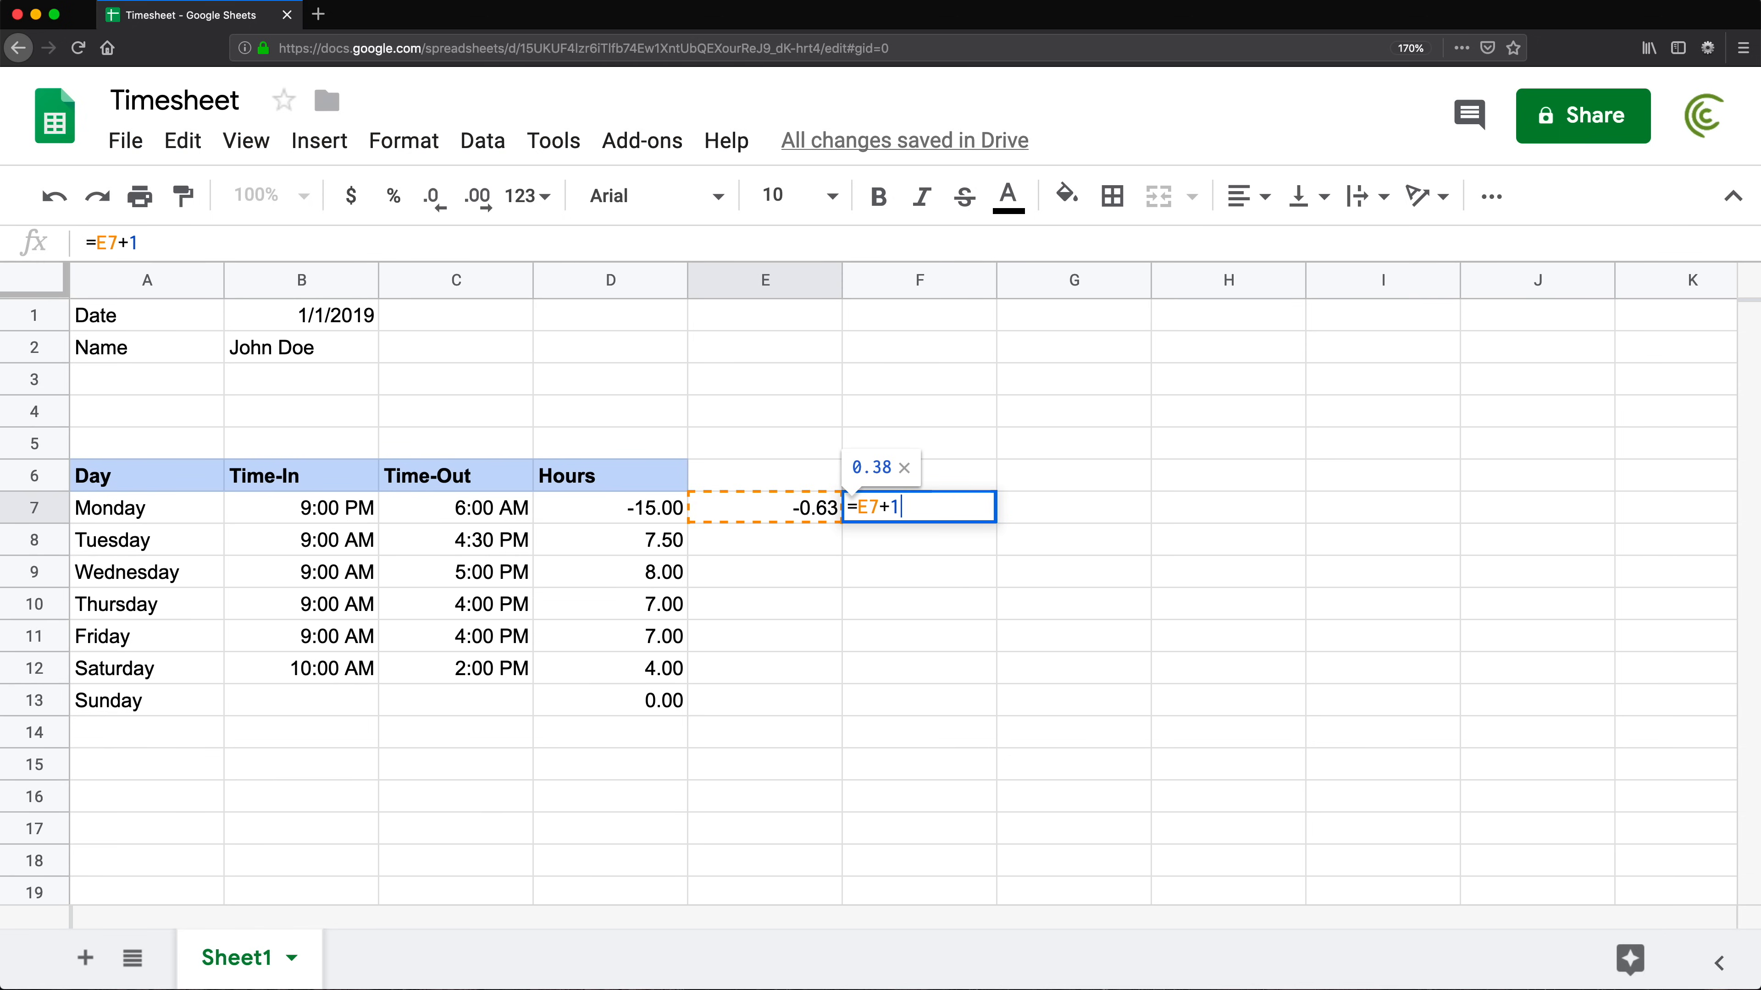
key("Return")
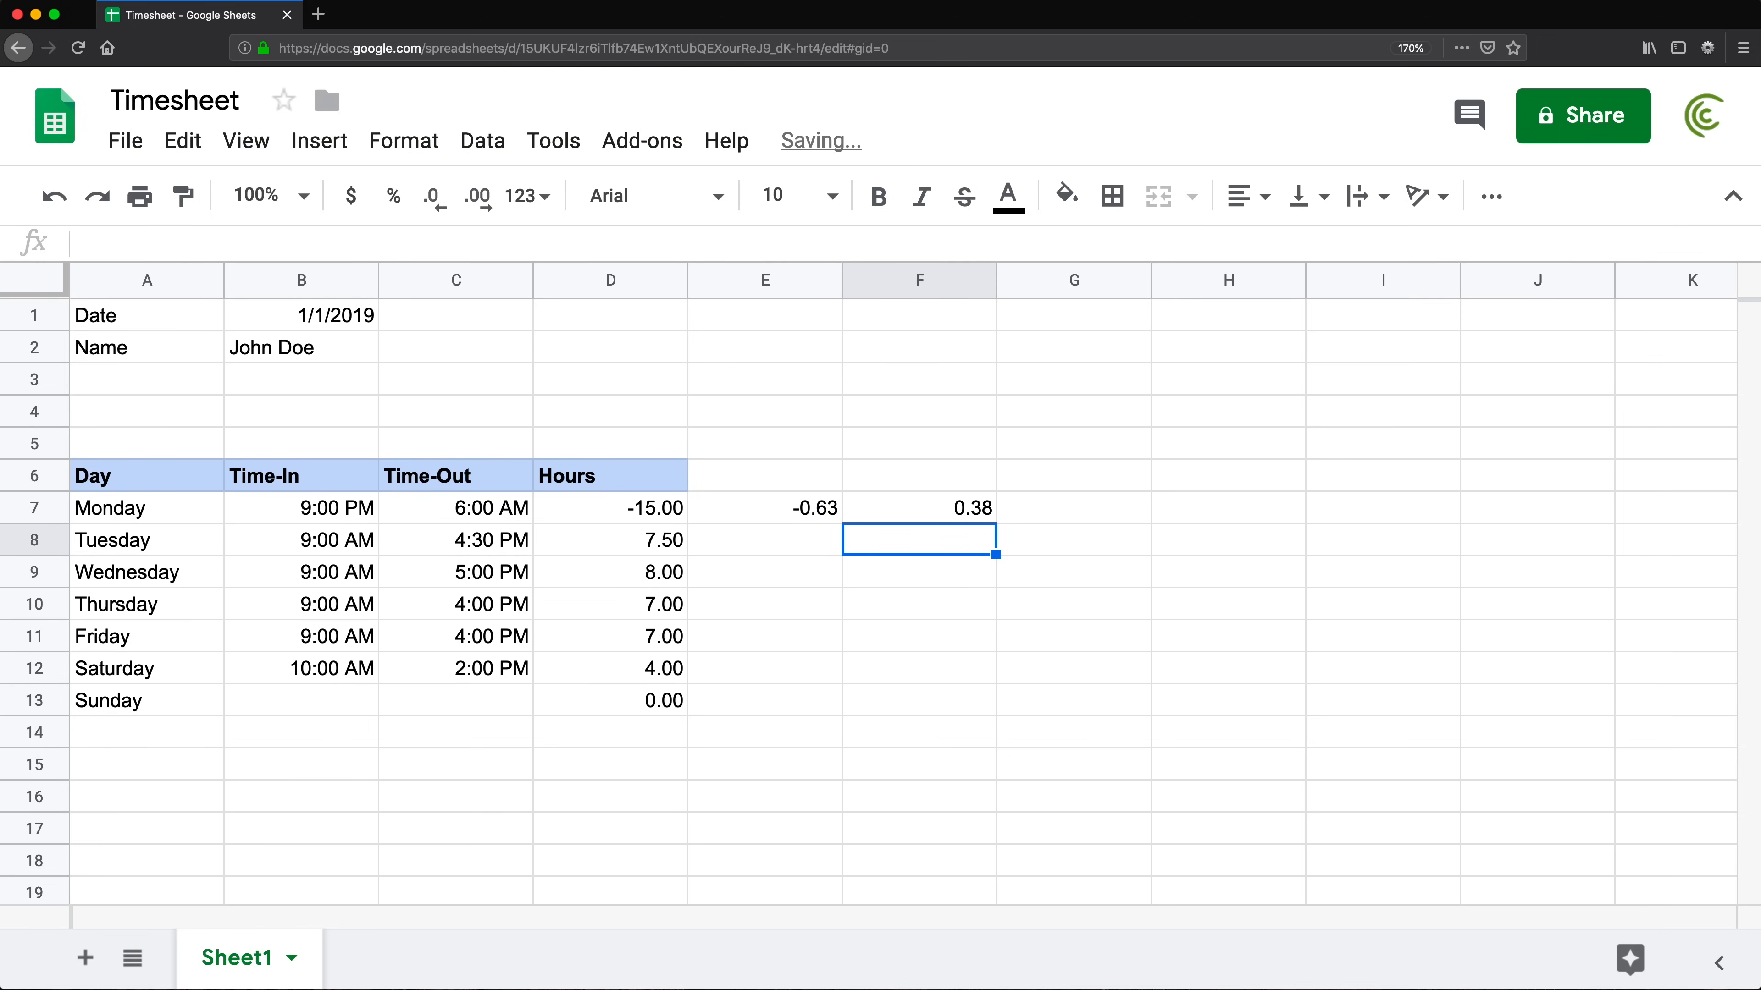
left_click(963, 511)
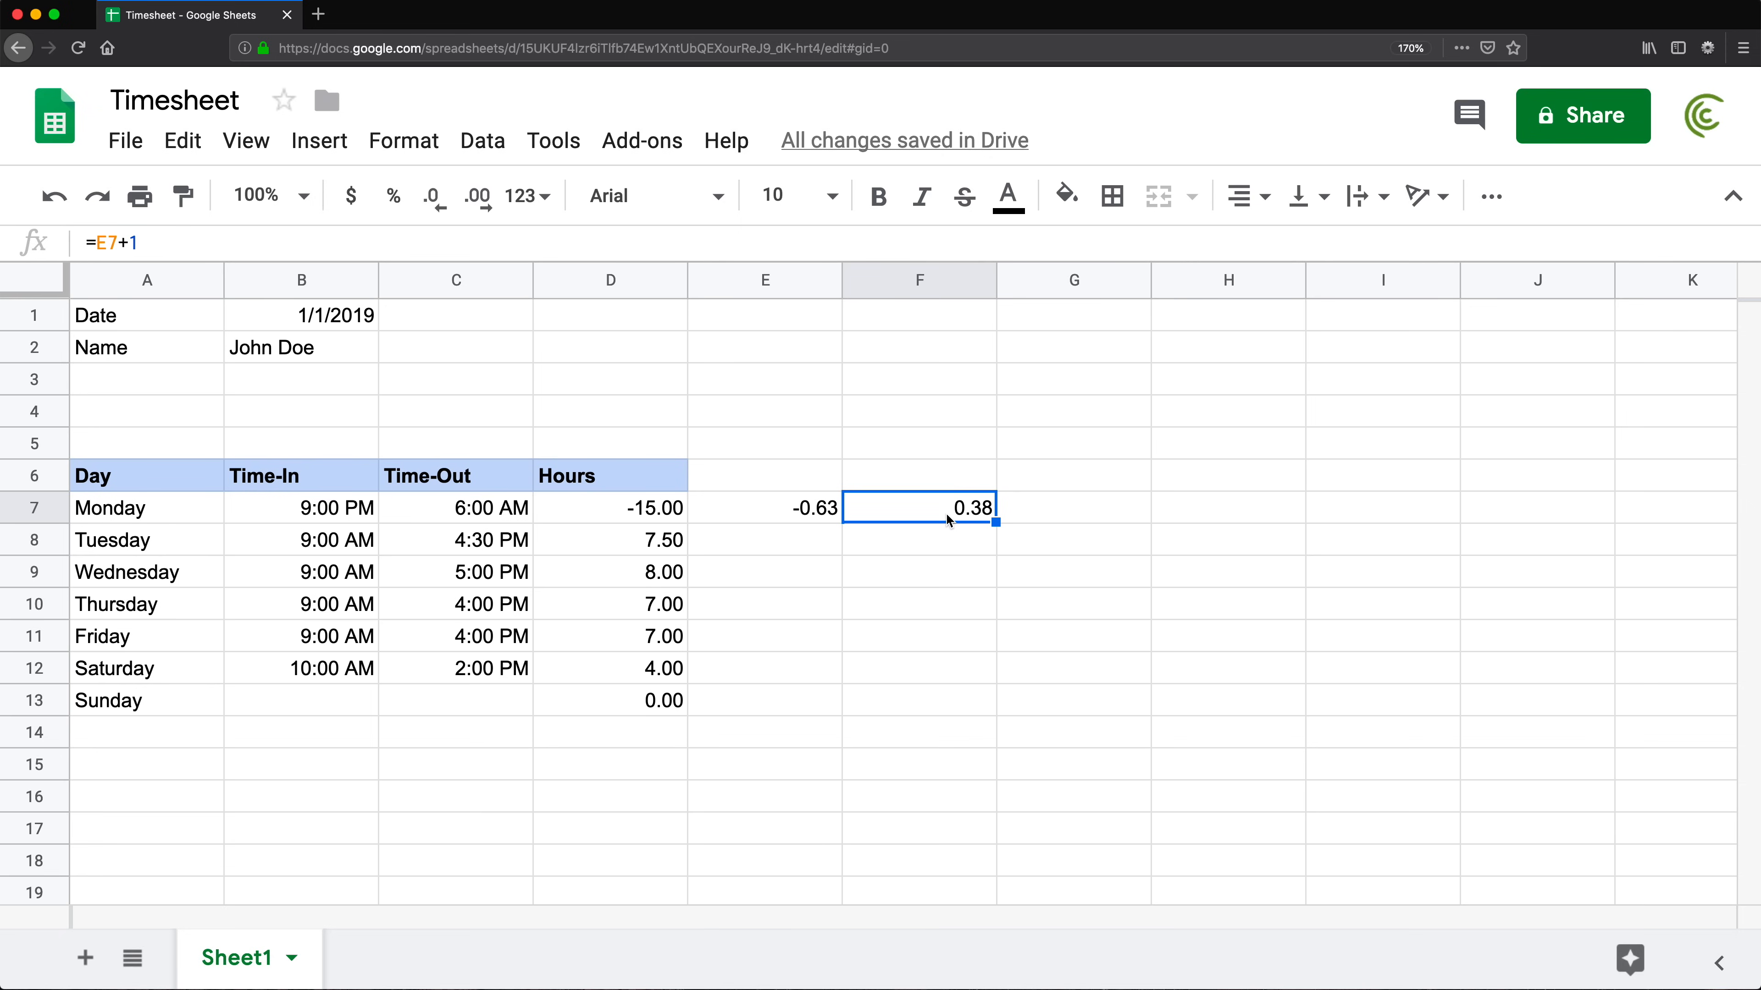
Try converting the adjusted difference to hours with =F7*24 in G7, and clear that cell
left_click(1037, 509)
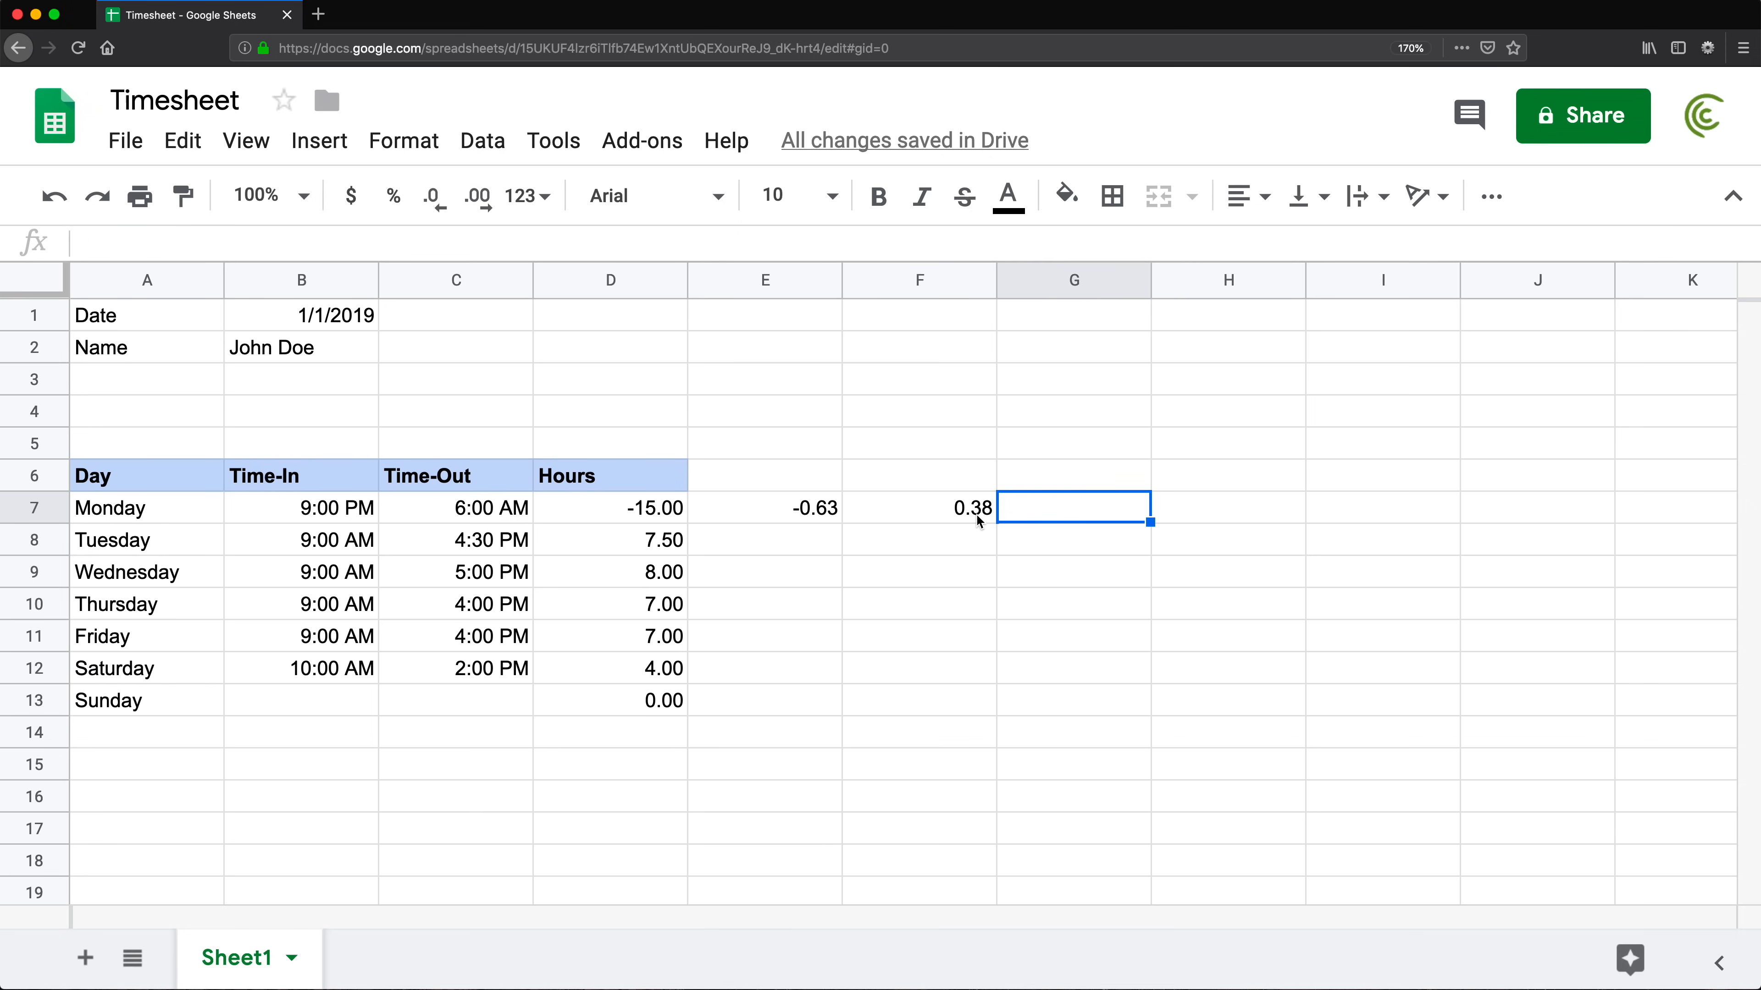
type("=")
left_click(955, 505)
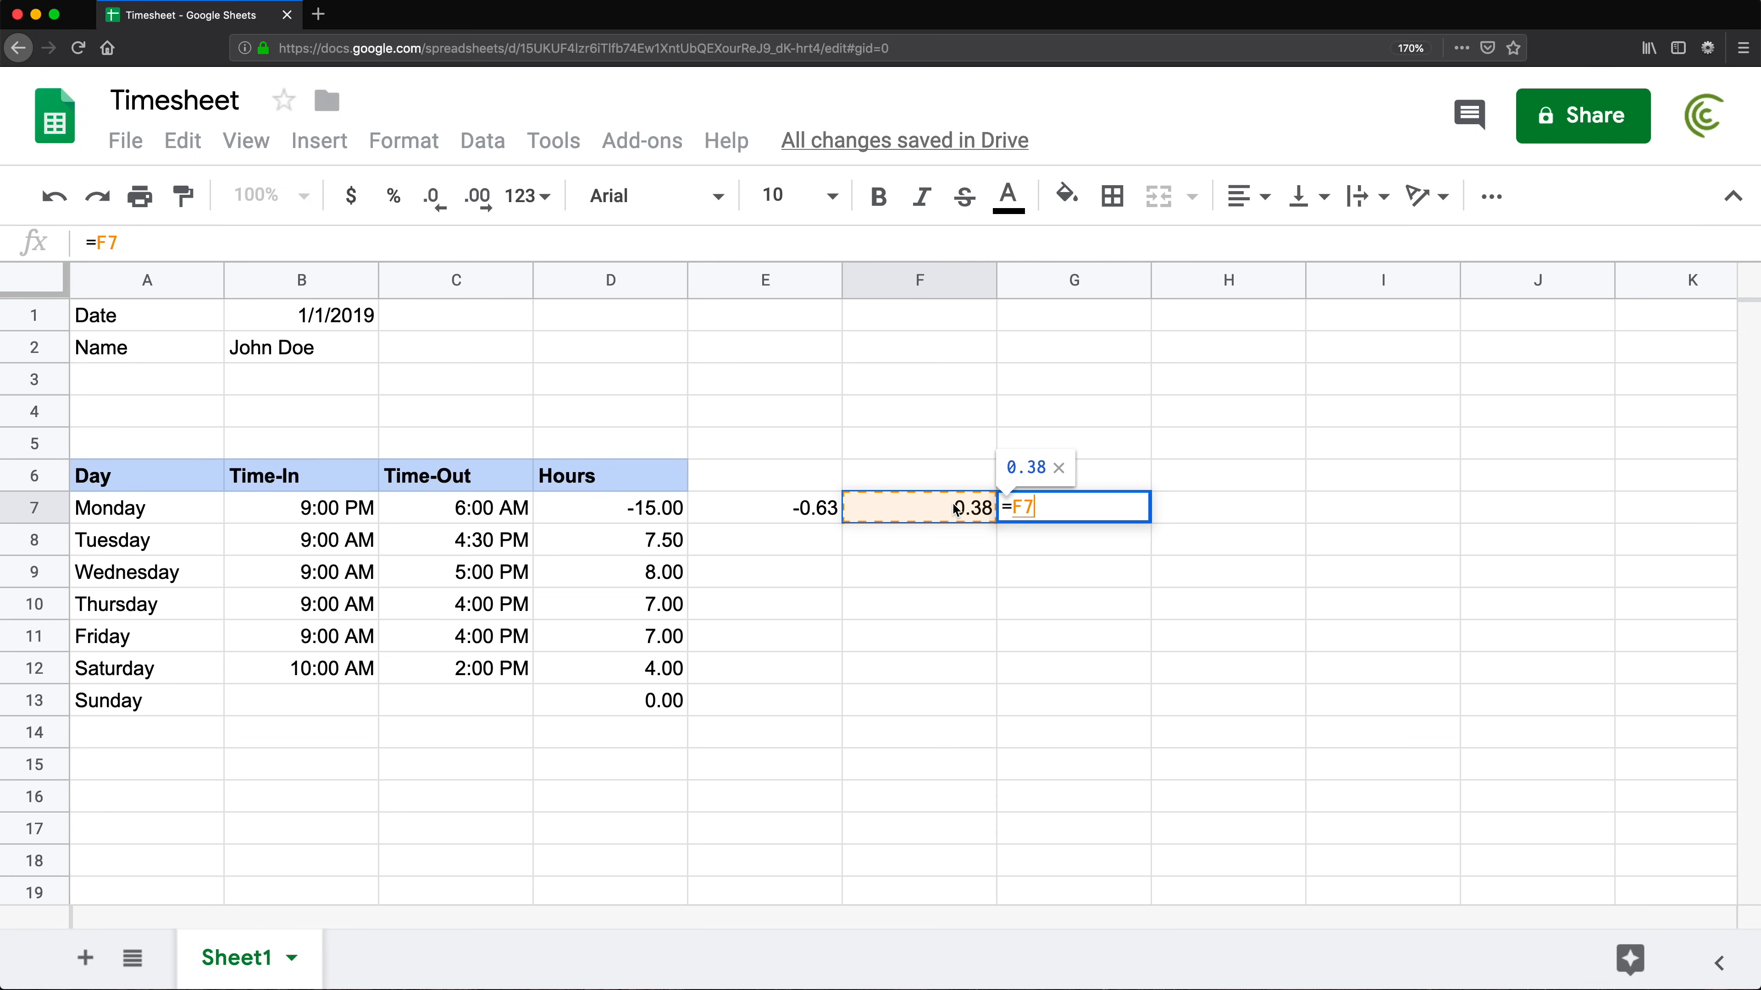
type("*24")
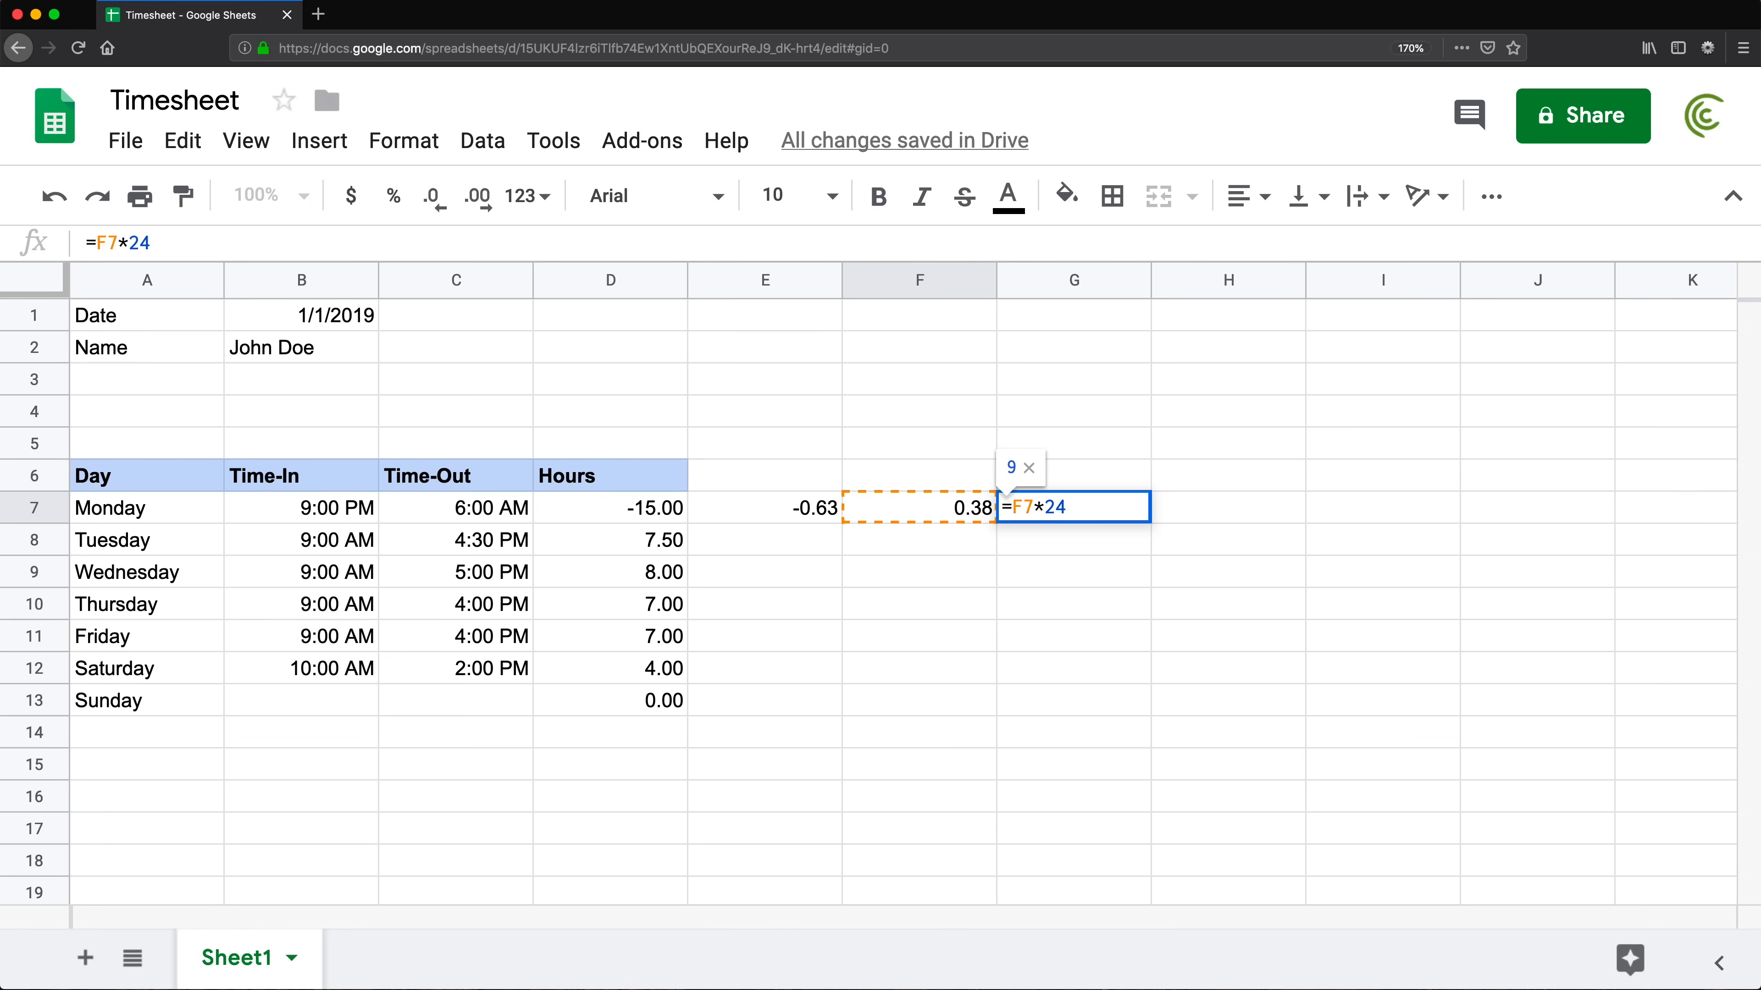
key("Return")
left_click(1058, 513)
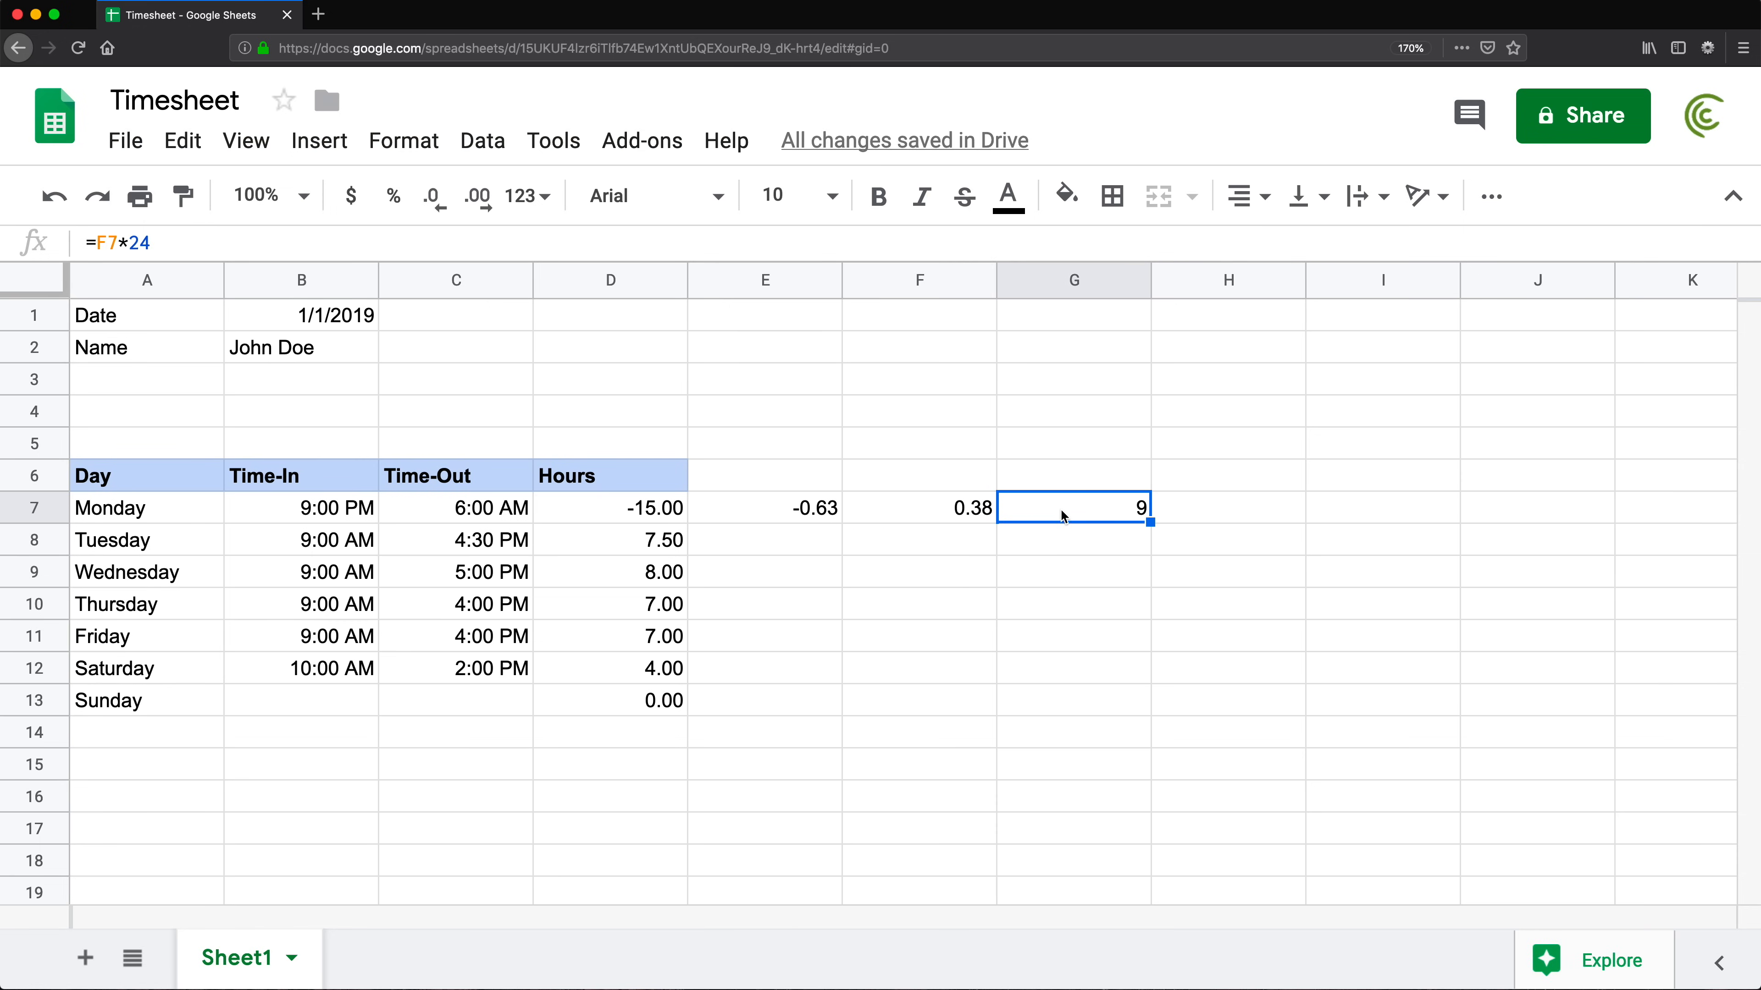
key("Delete")
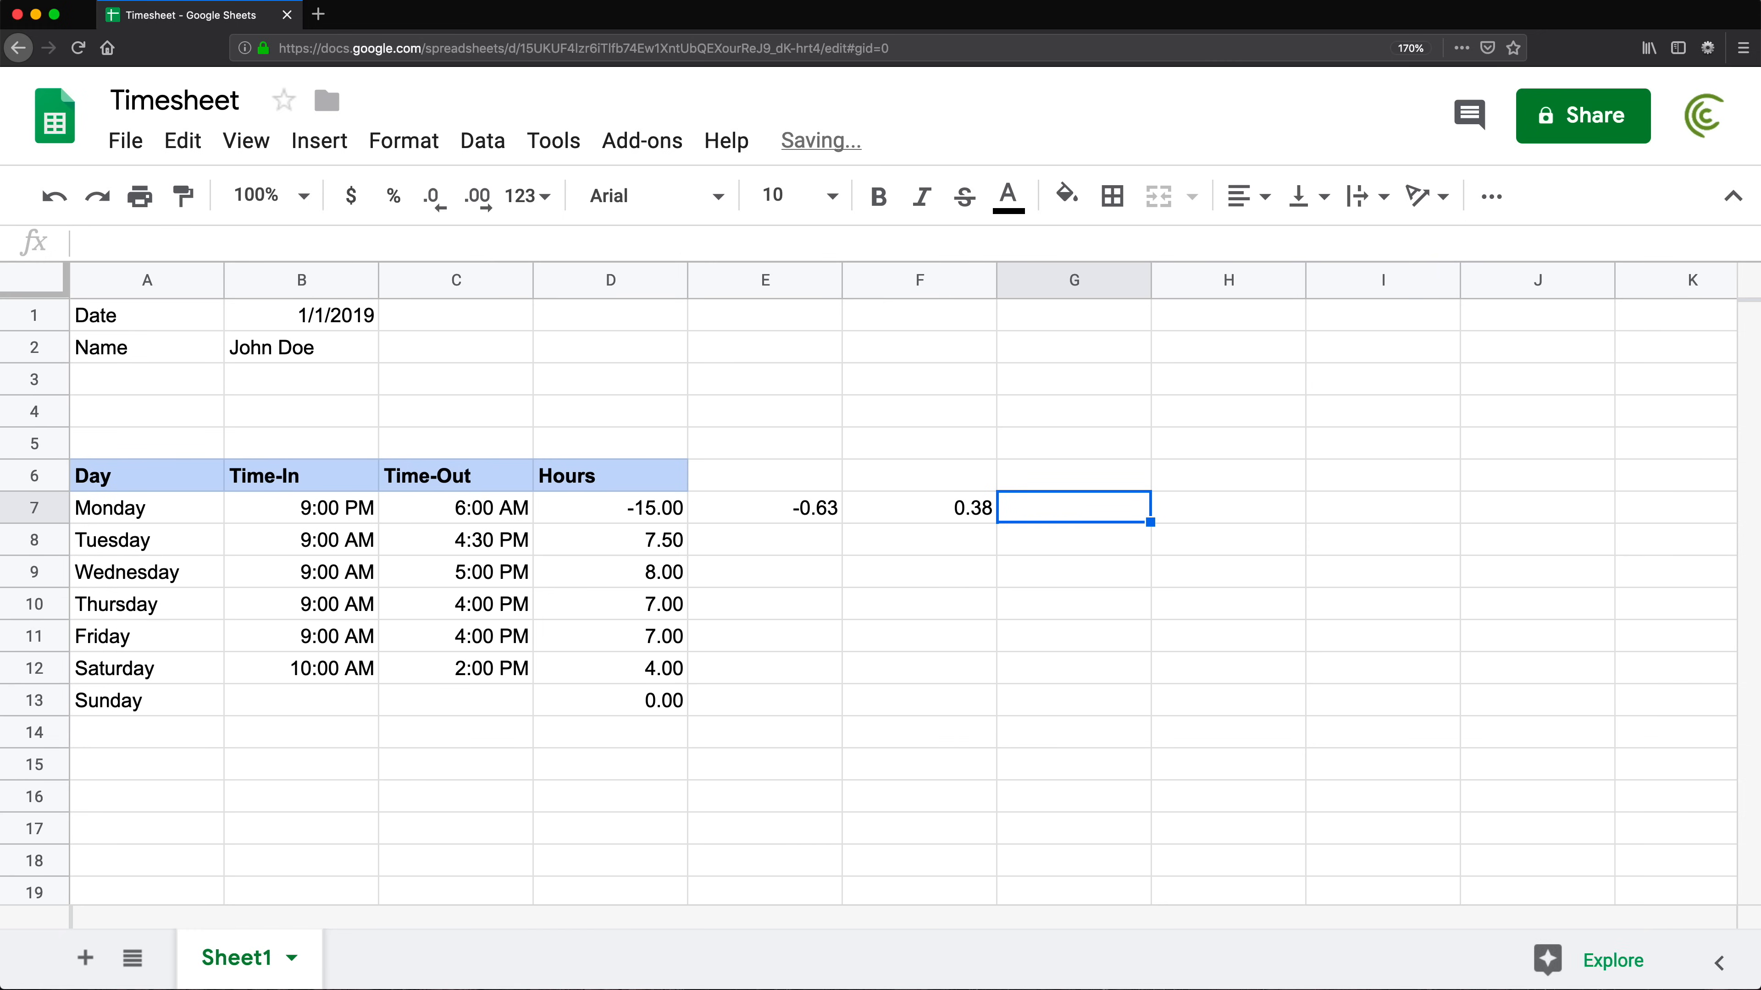
Replace the formula in F7 with =MOD(E7,1) and review its arguments
double_click(912, 510)
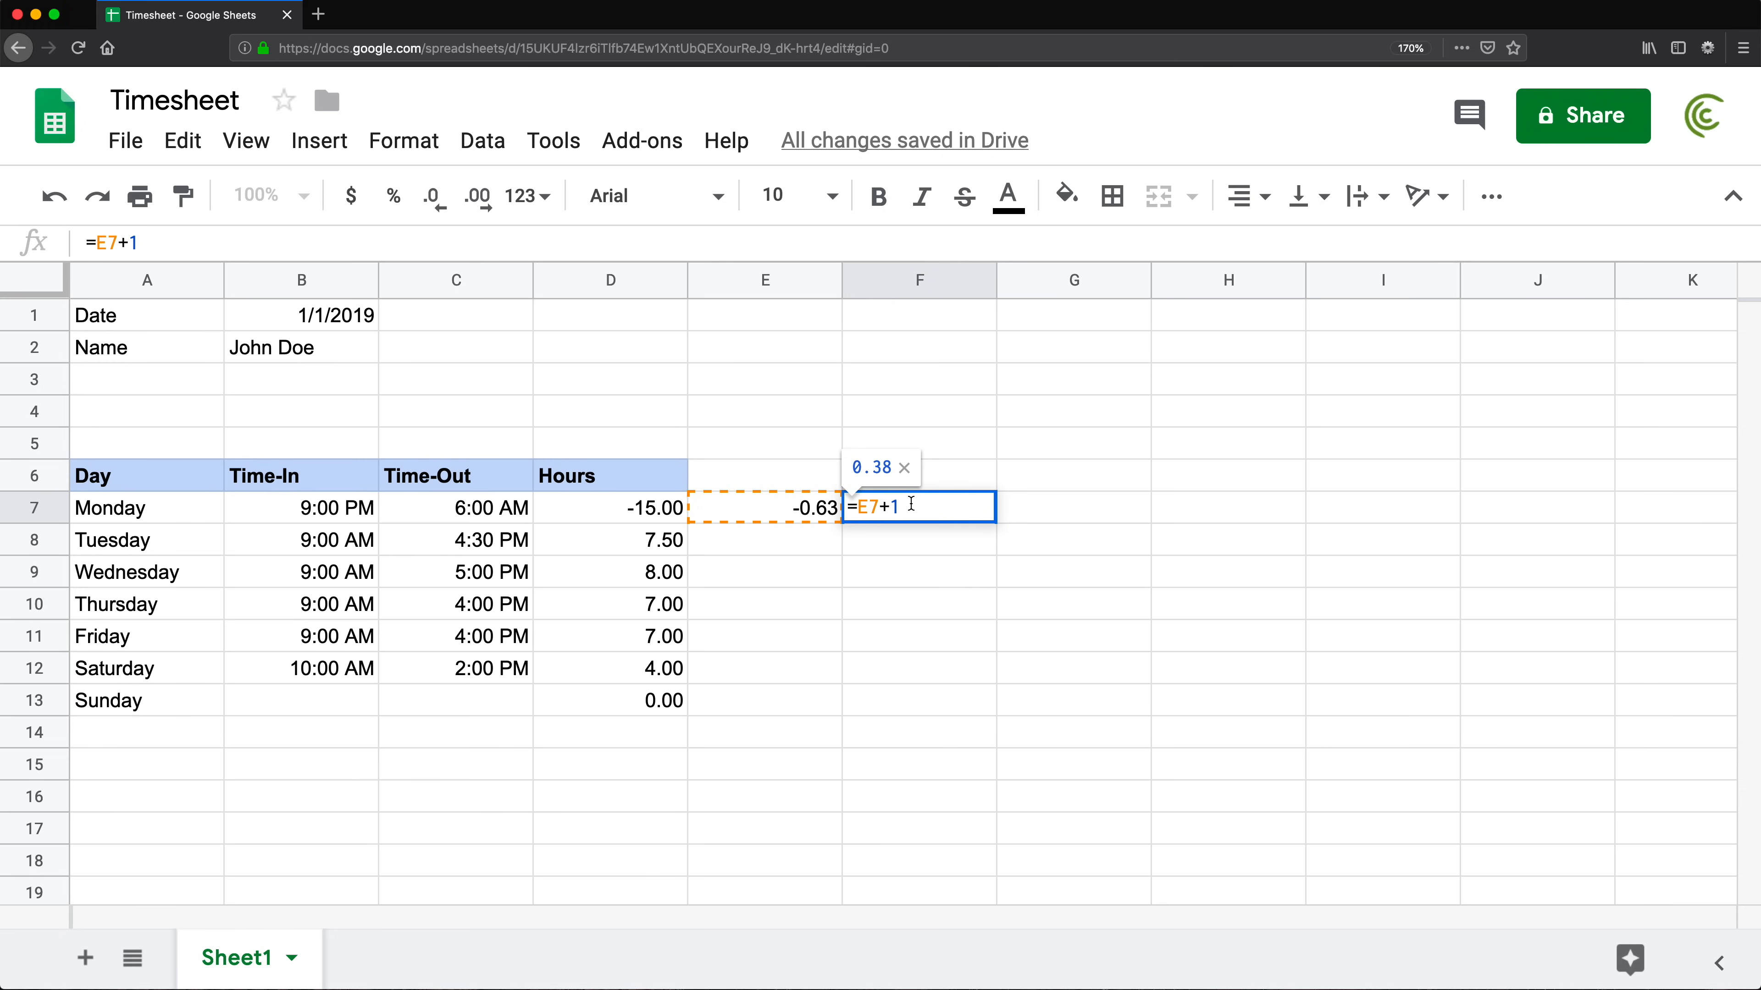
key("Return")
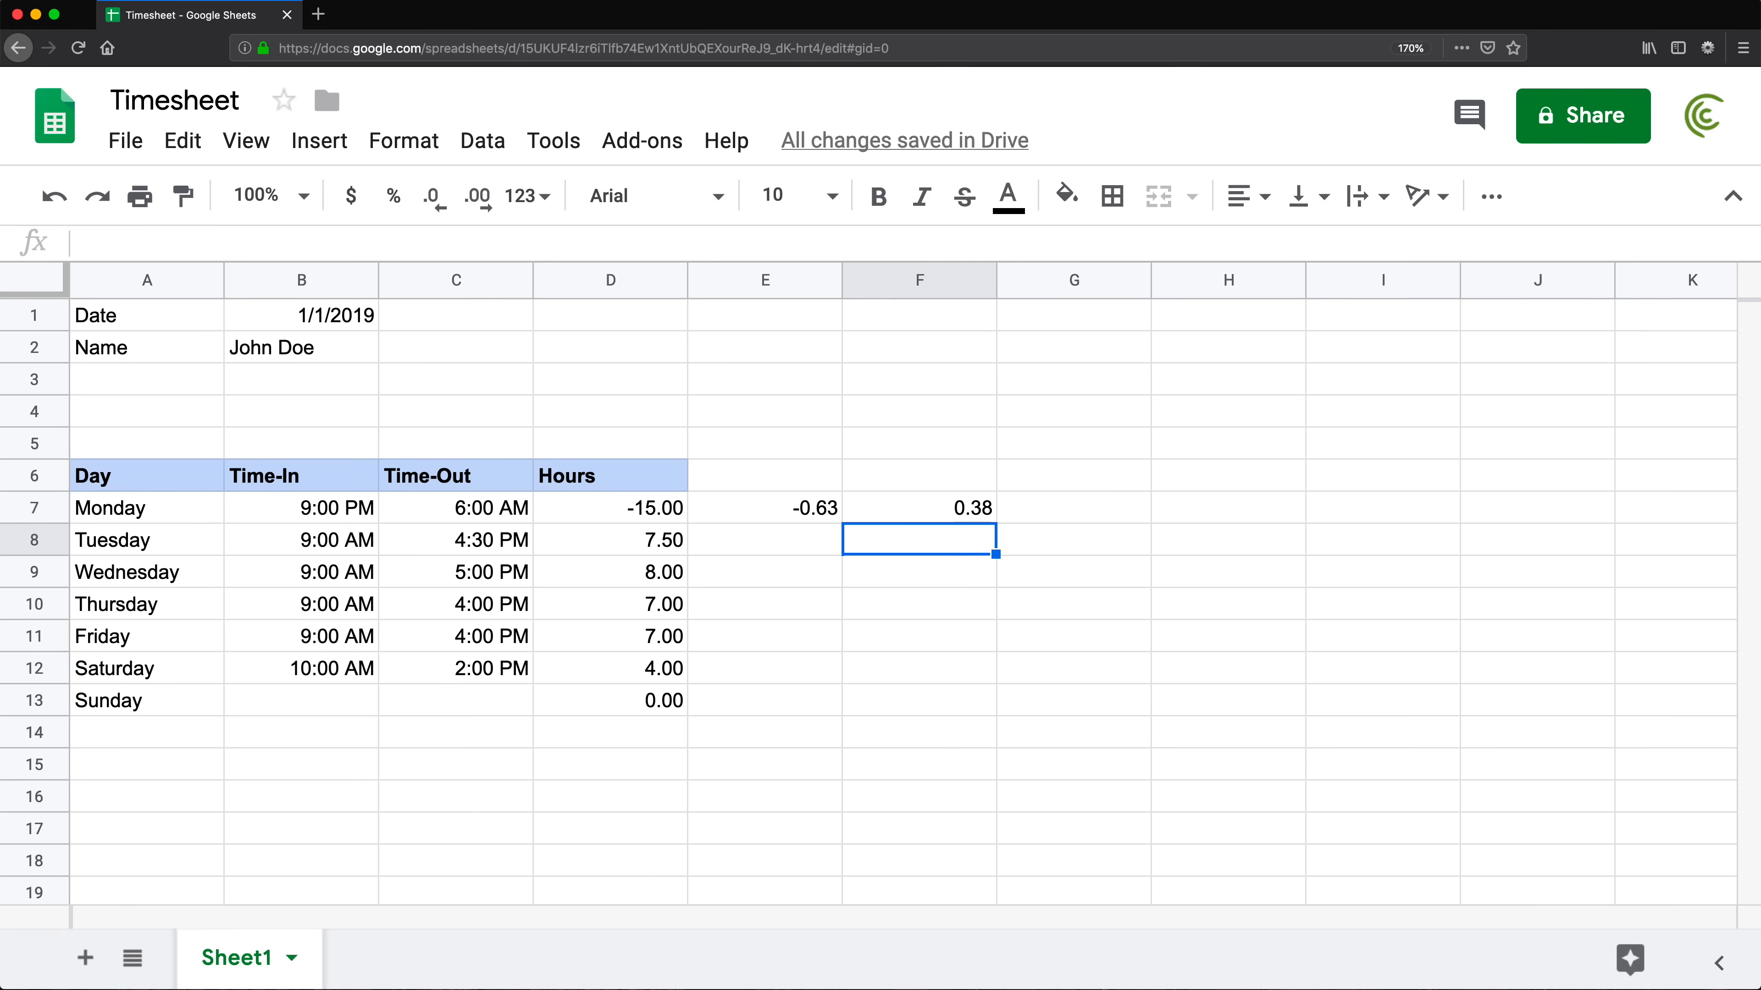
key("Up")
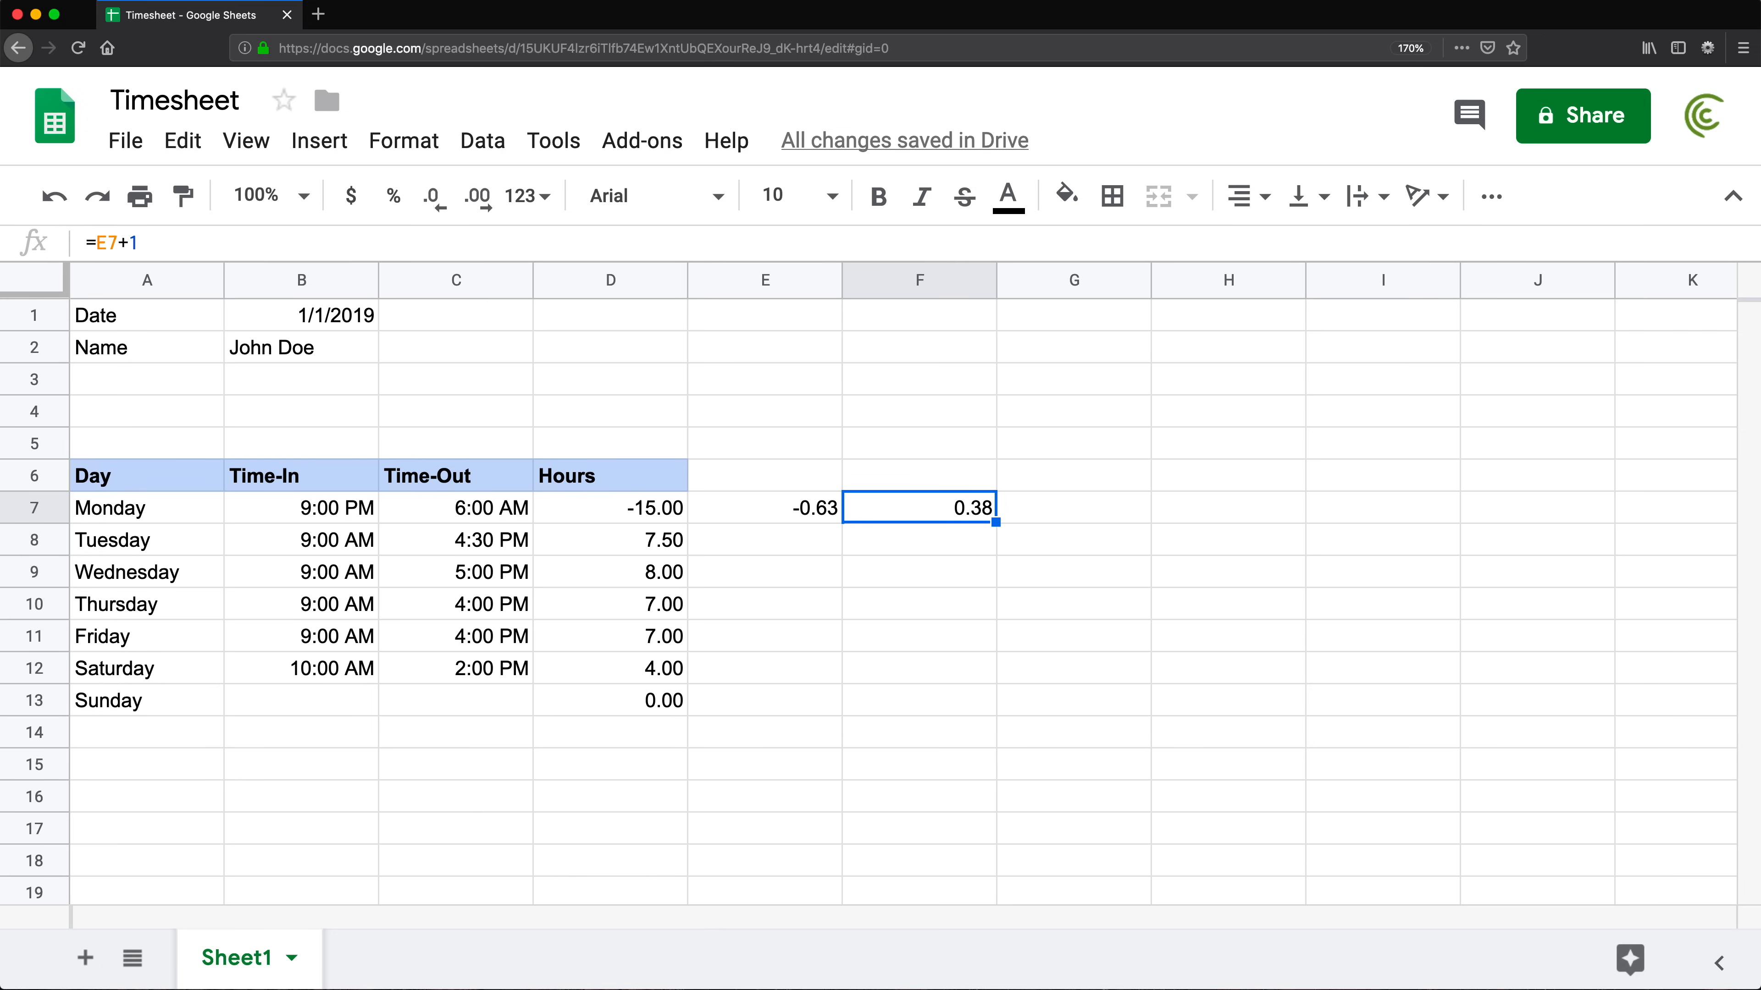
type("=MOD")
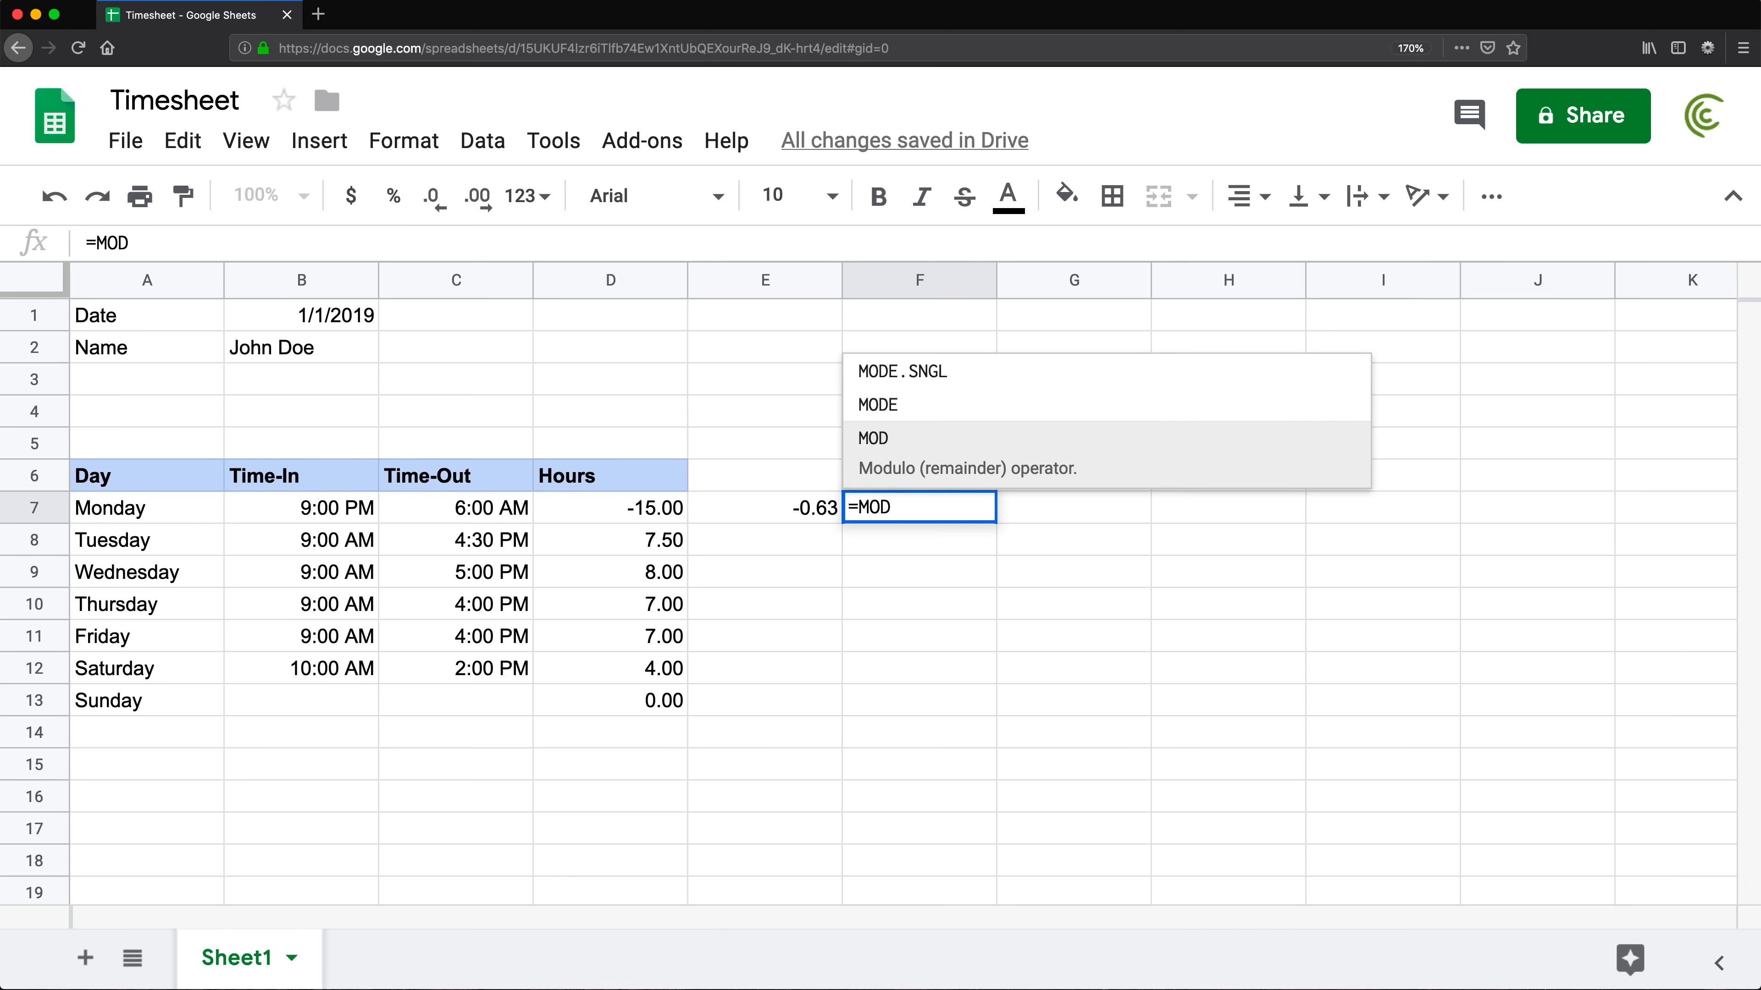
type("(")
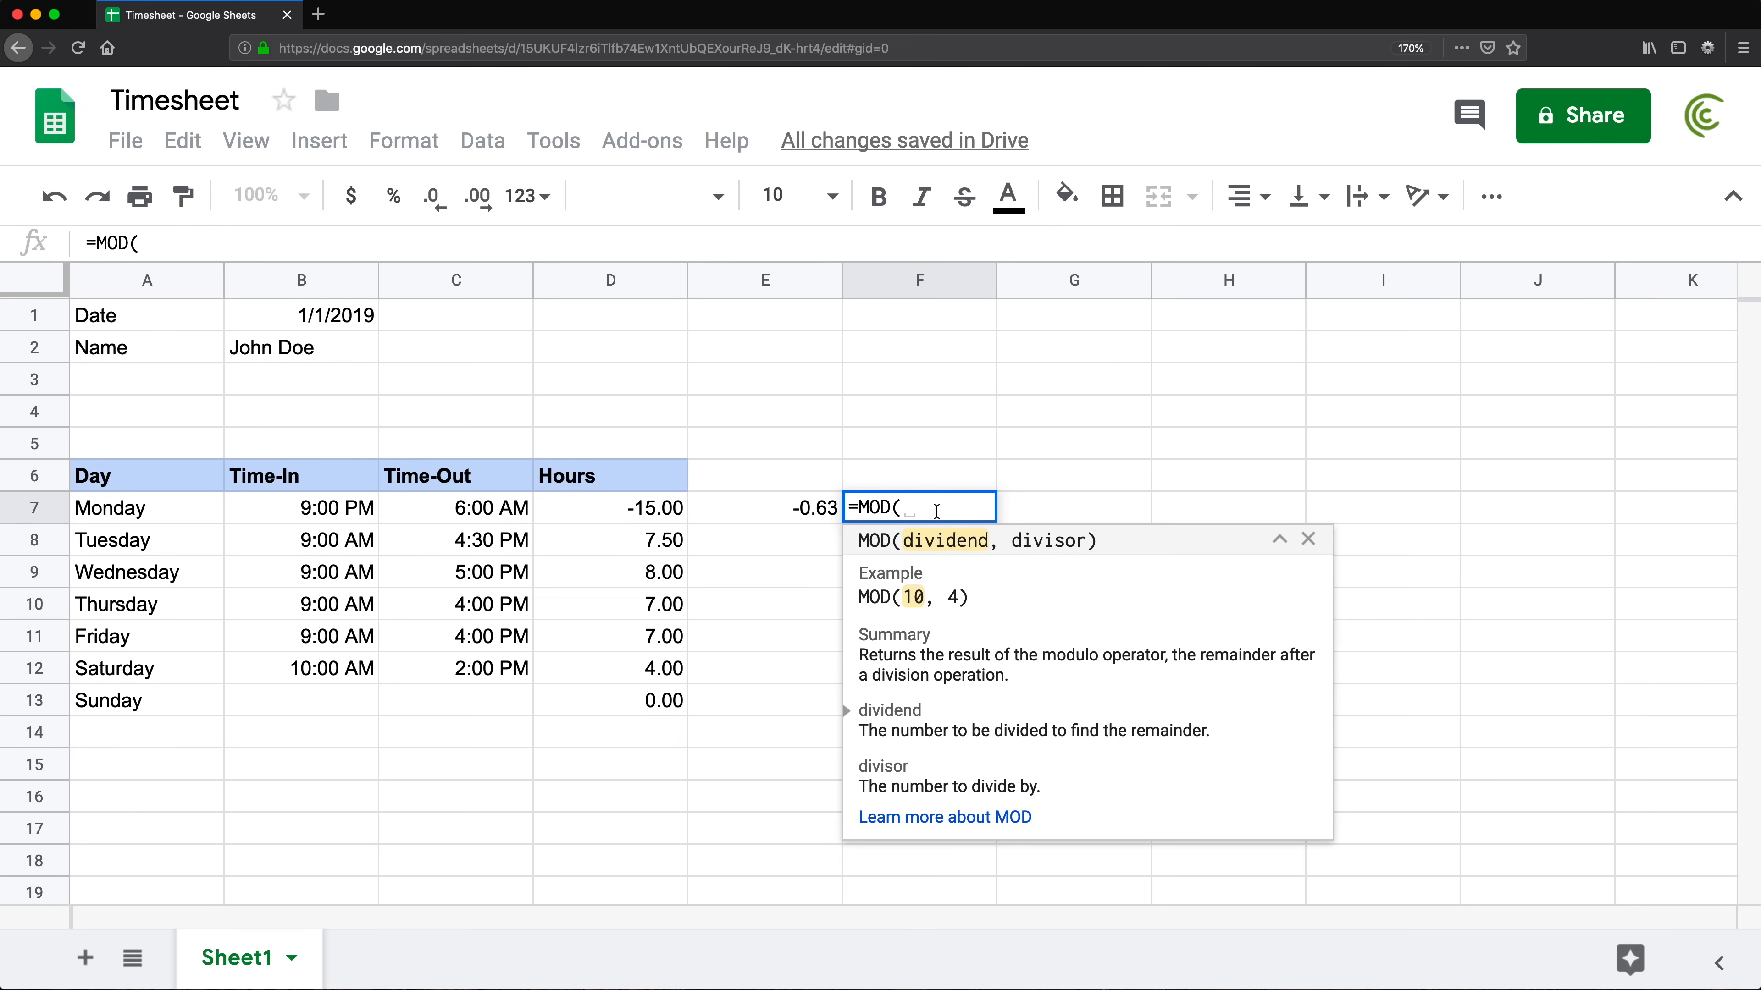
left_click(794, 511)
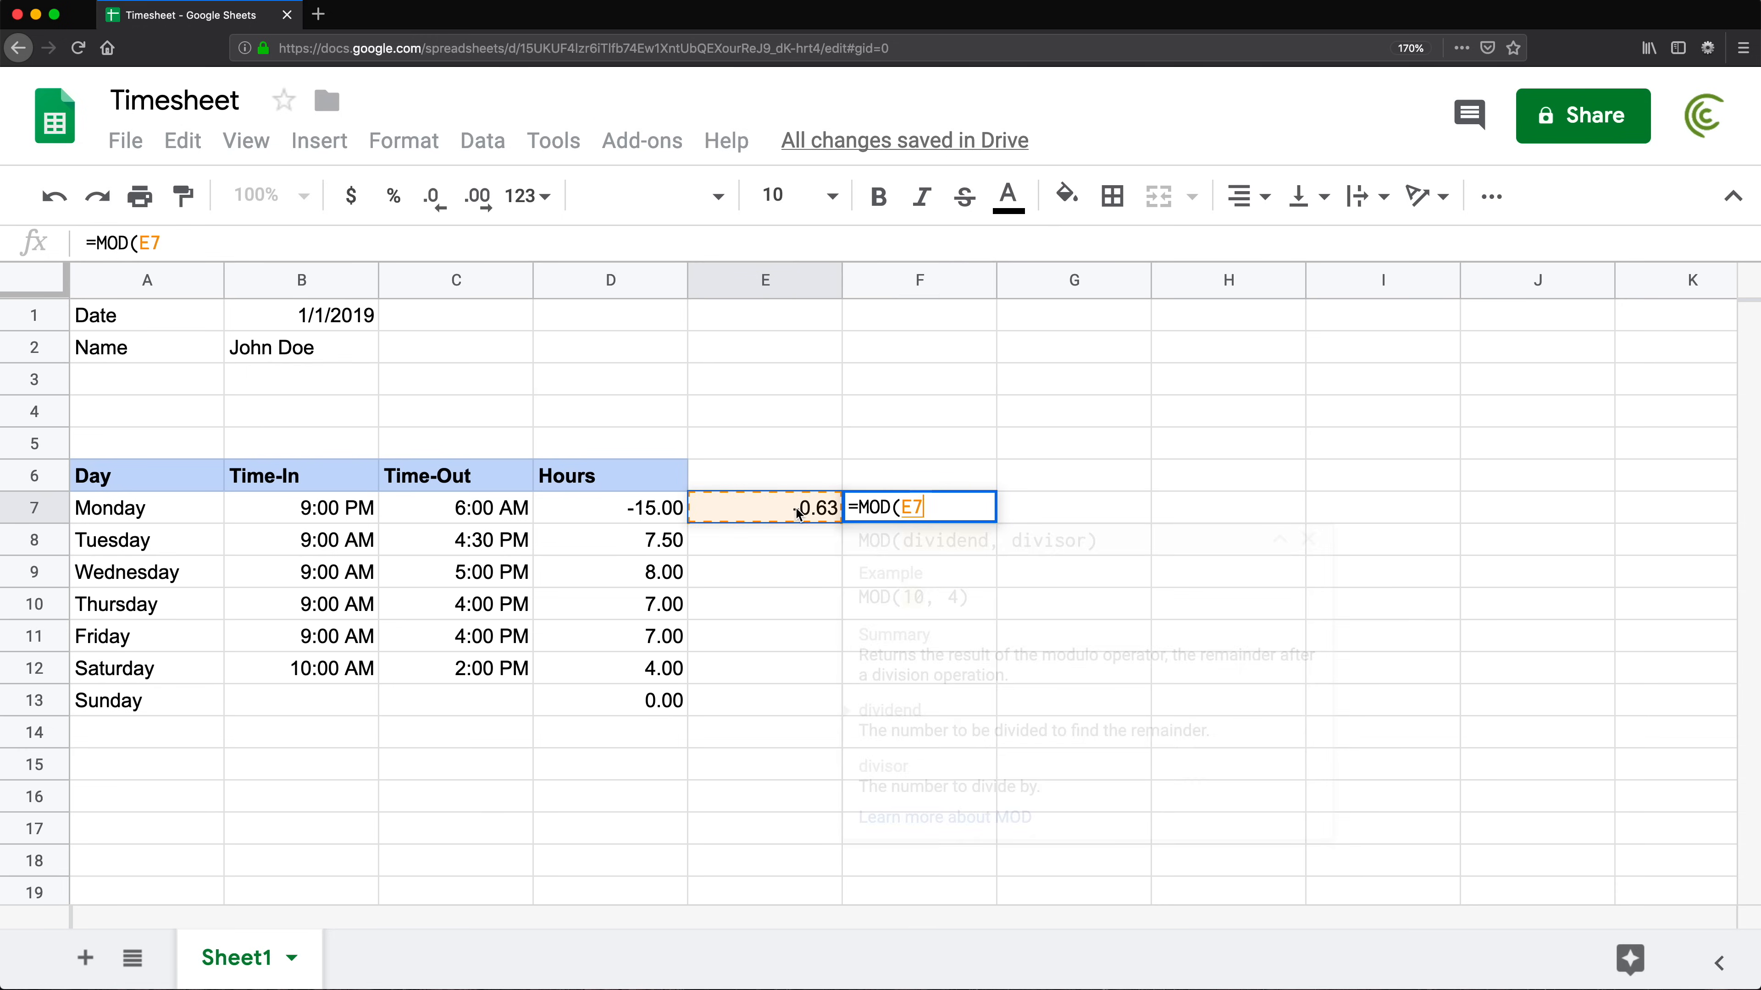
type(",")
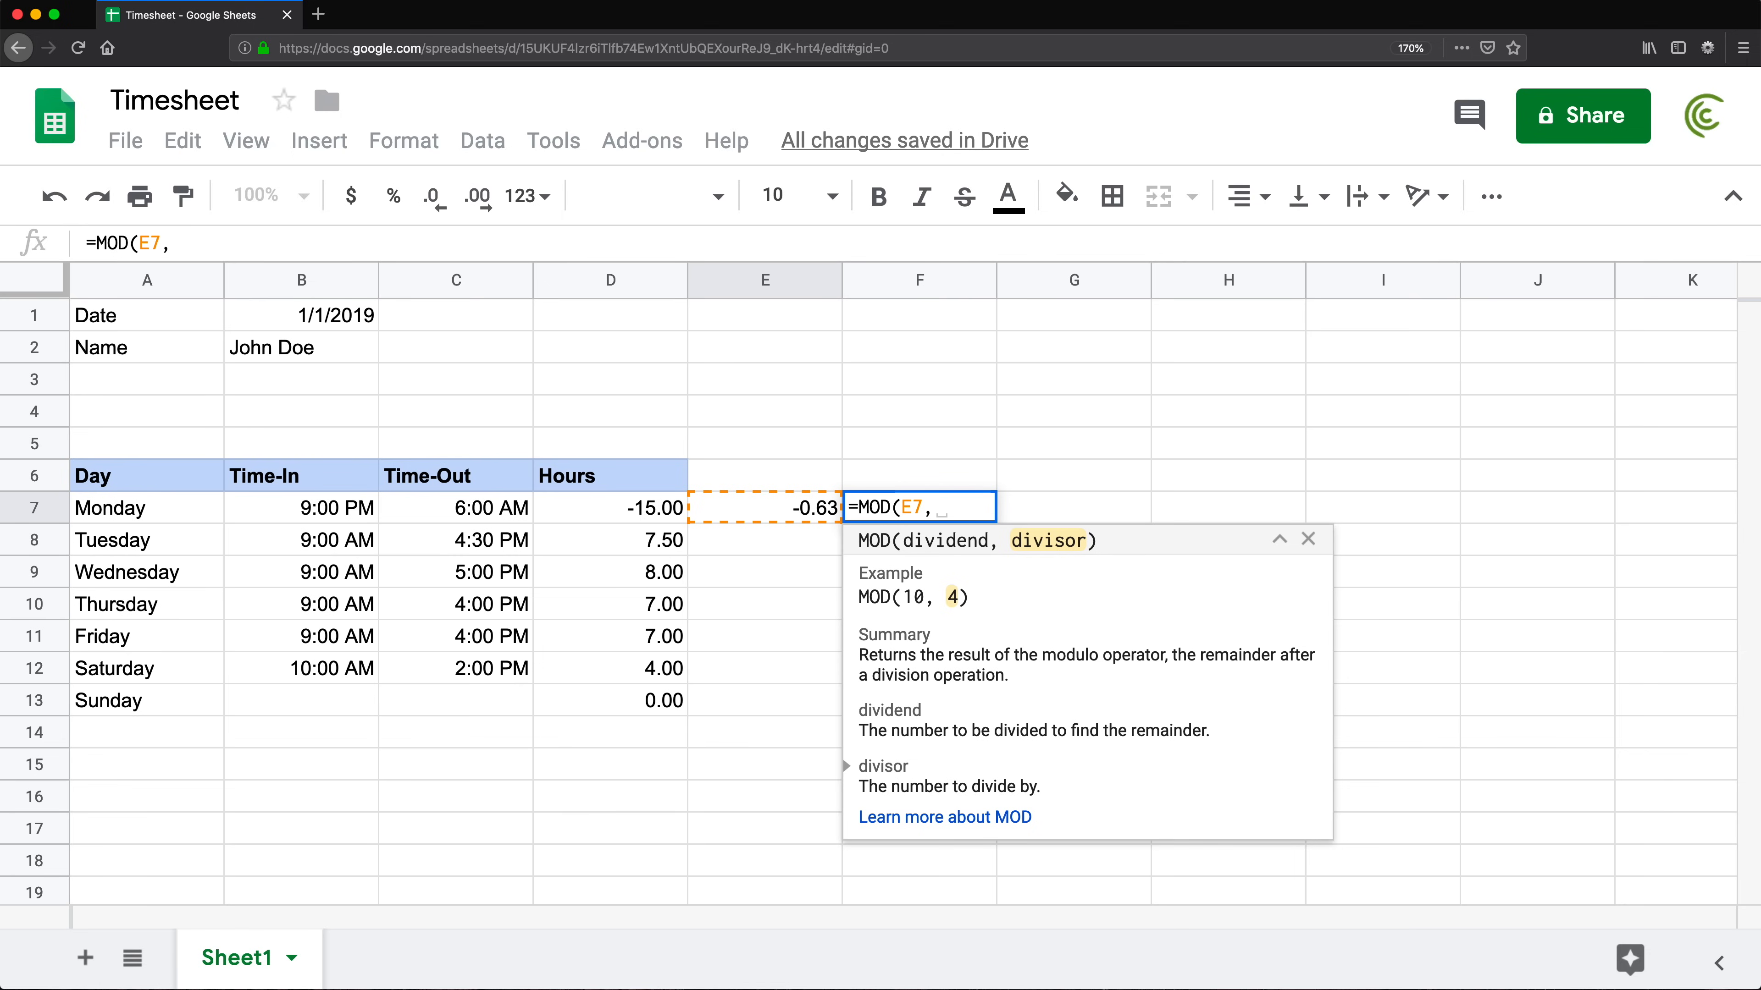
type("1)")
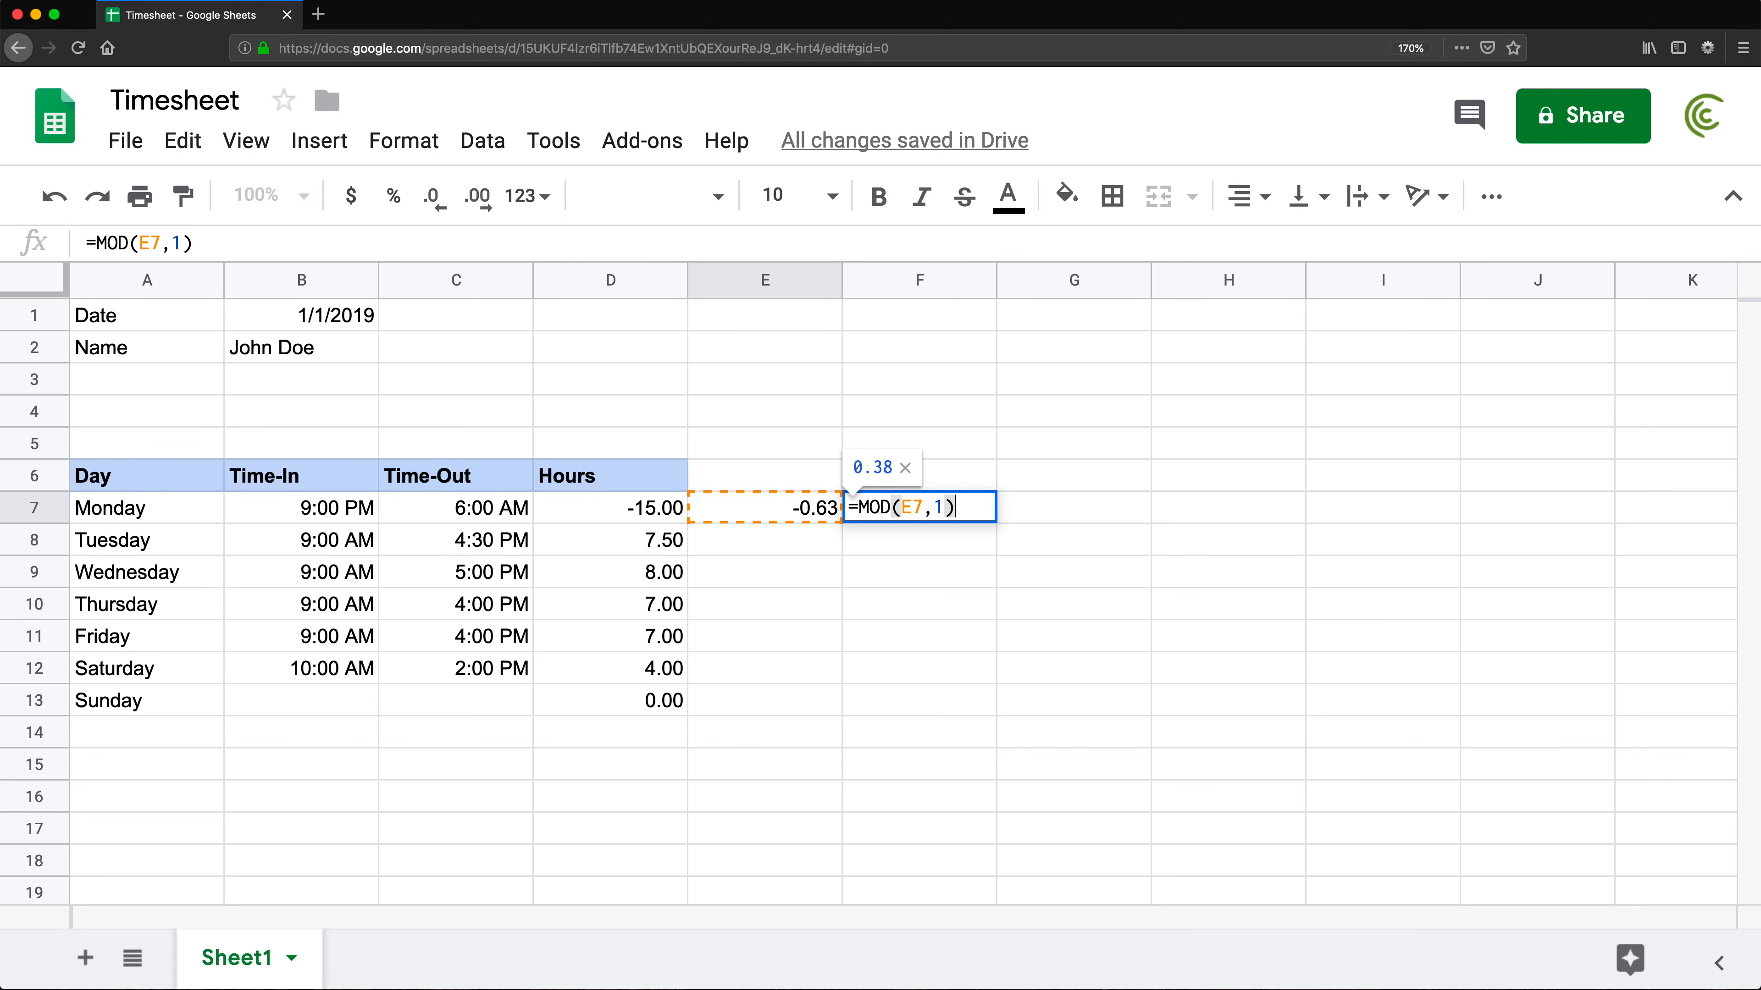
key("Return")
left_click(896, 519)
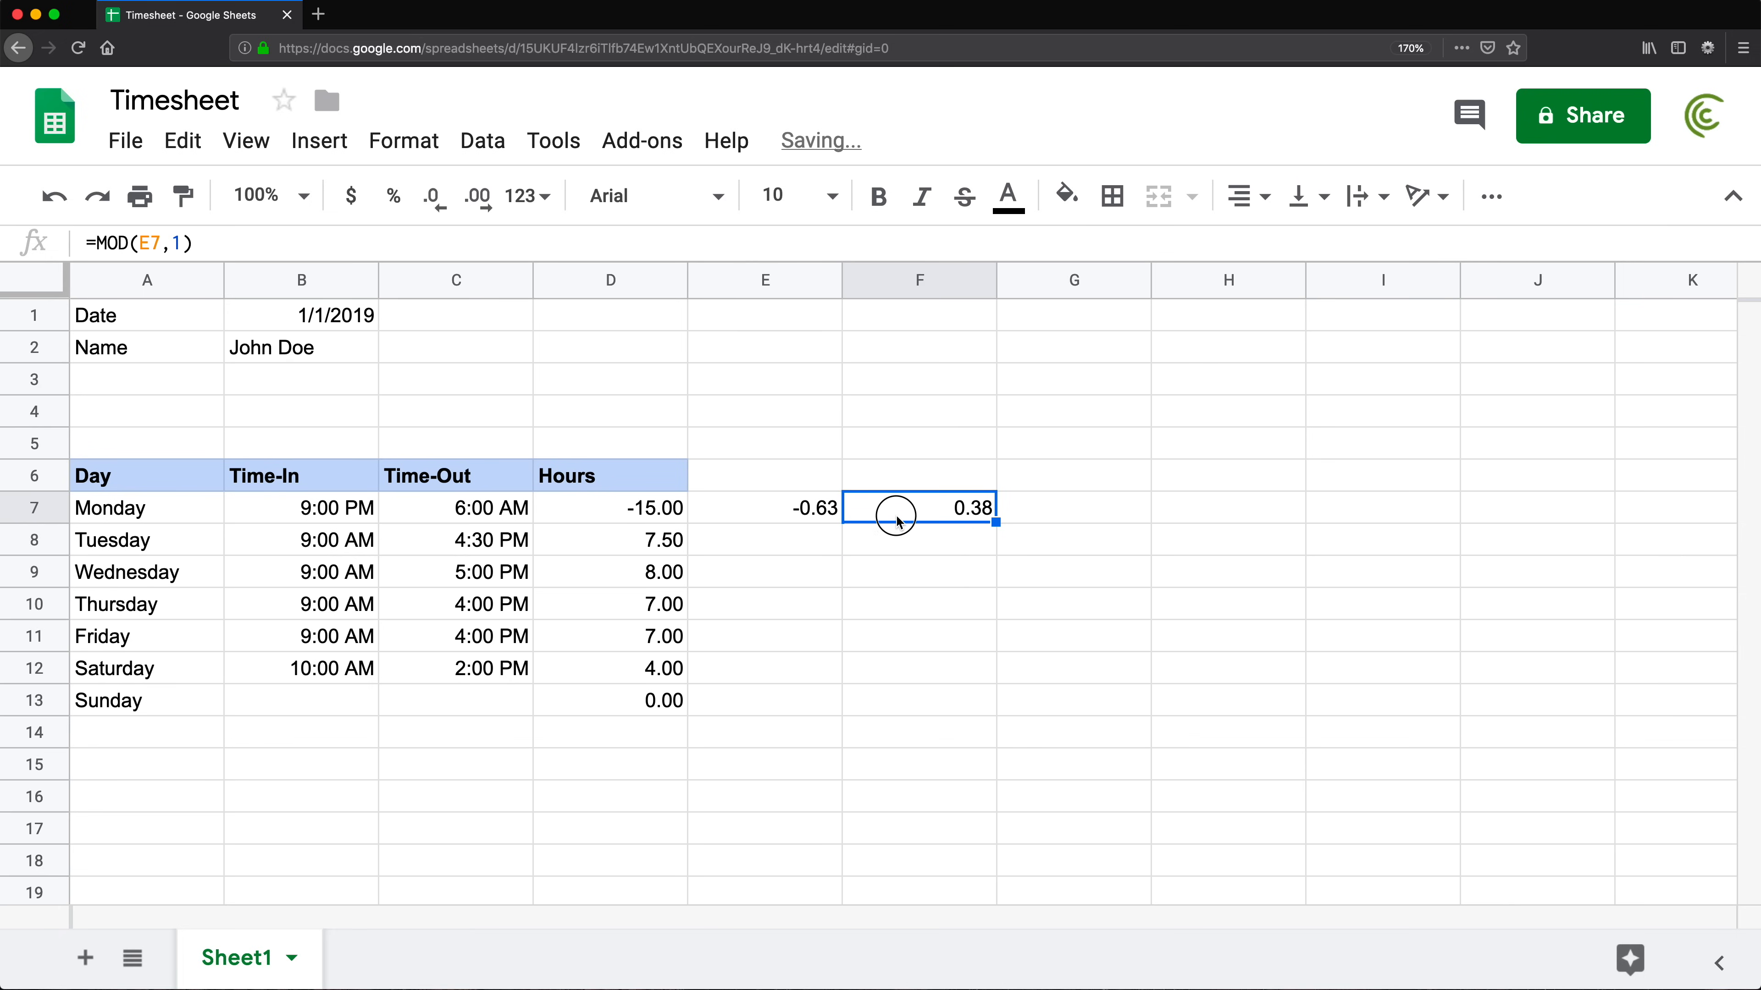
double_click(896, 521)
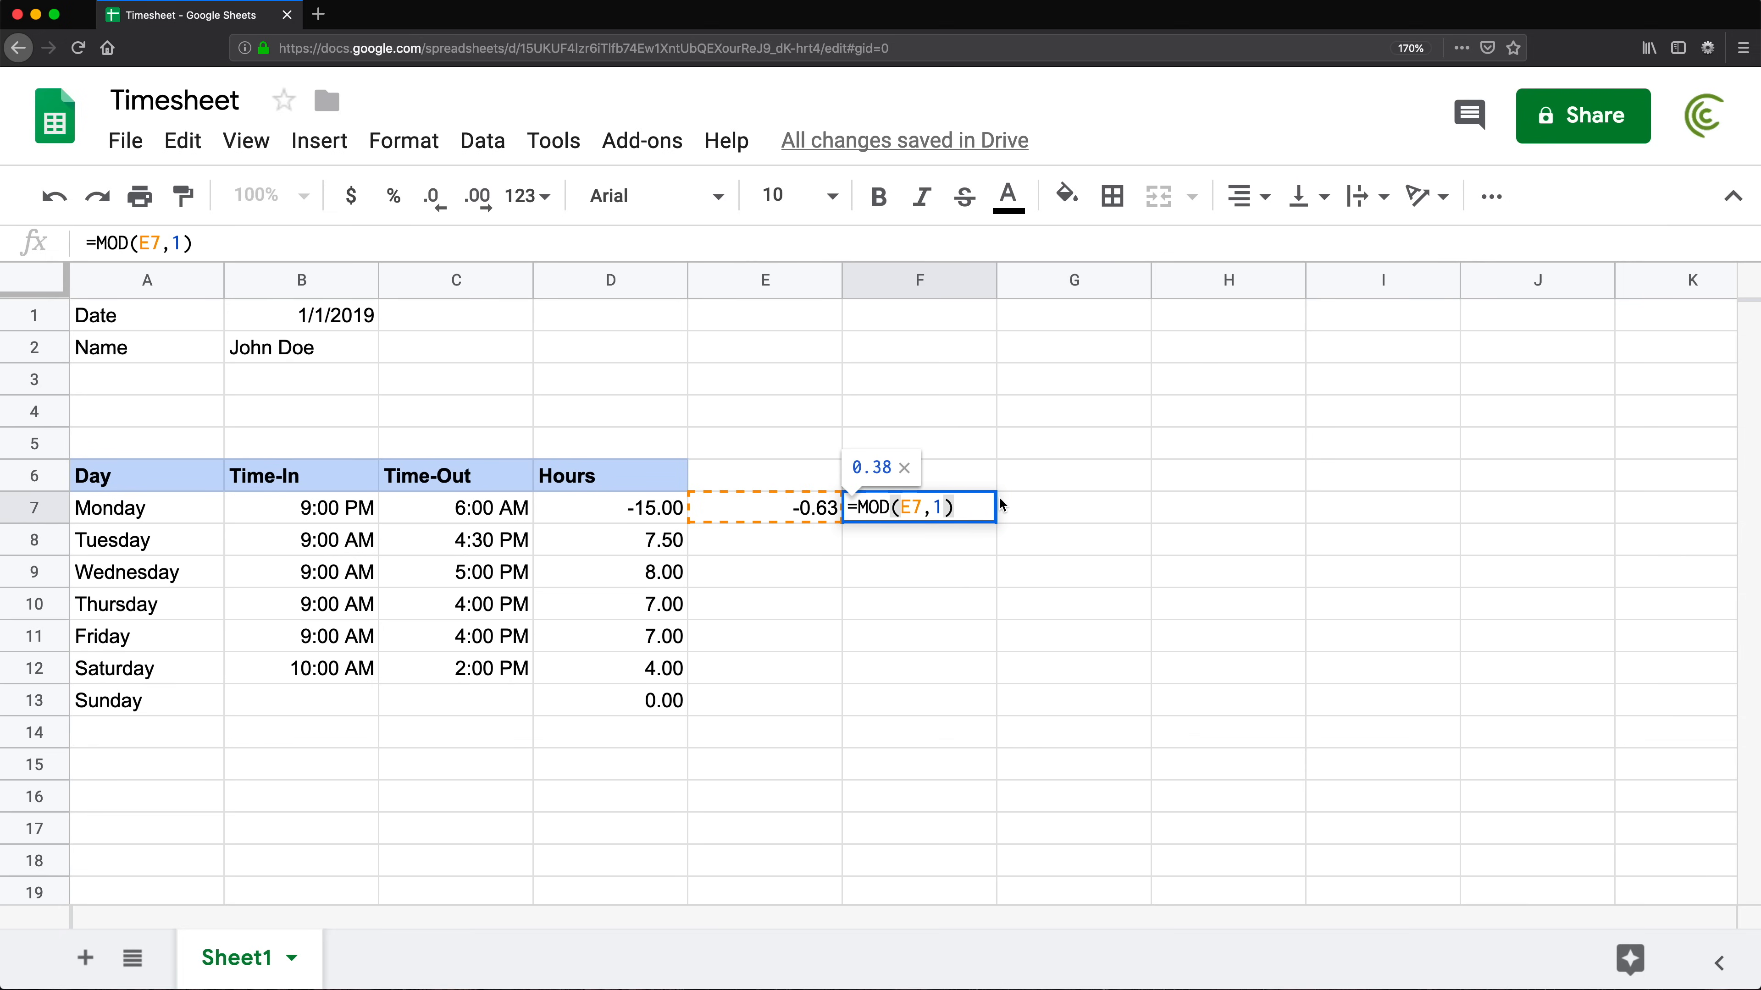
key("Return")
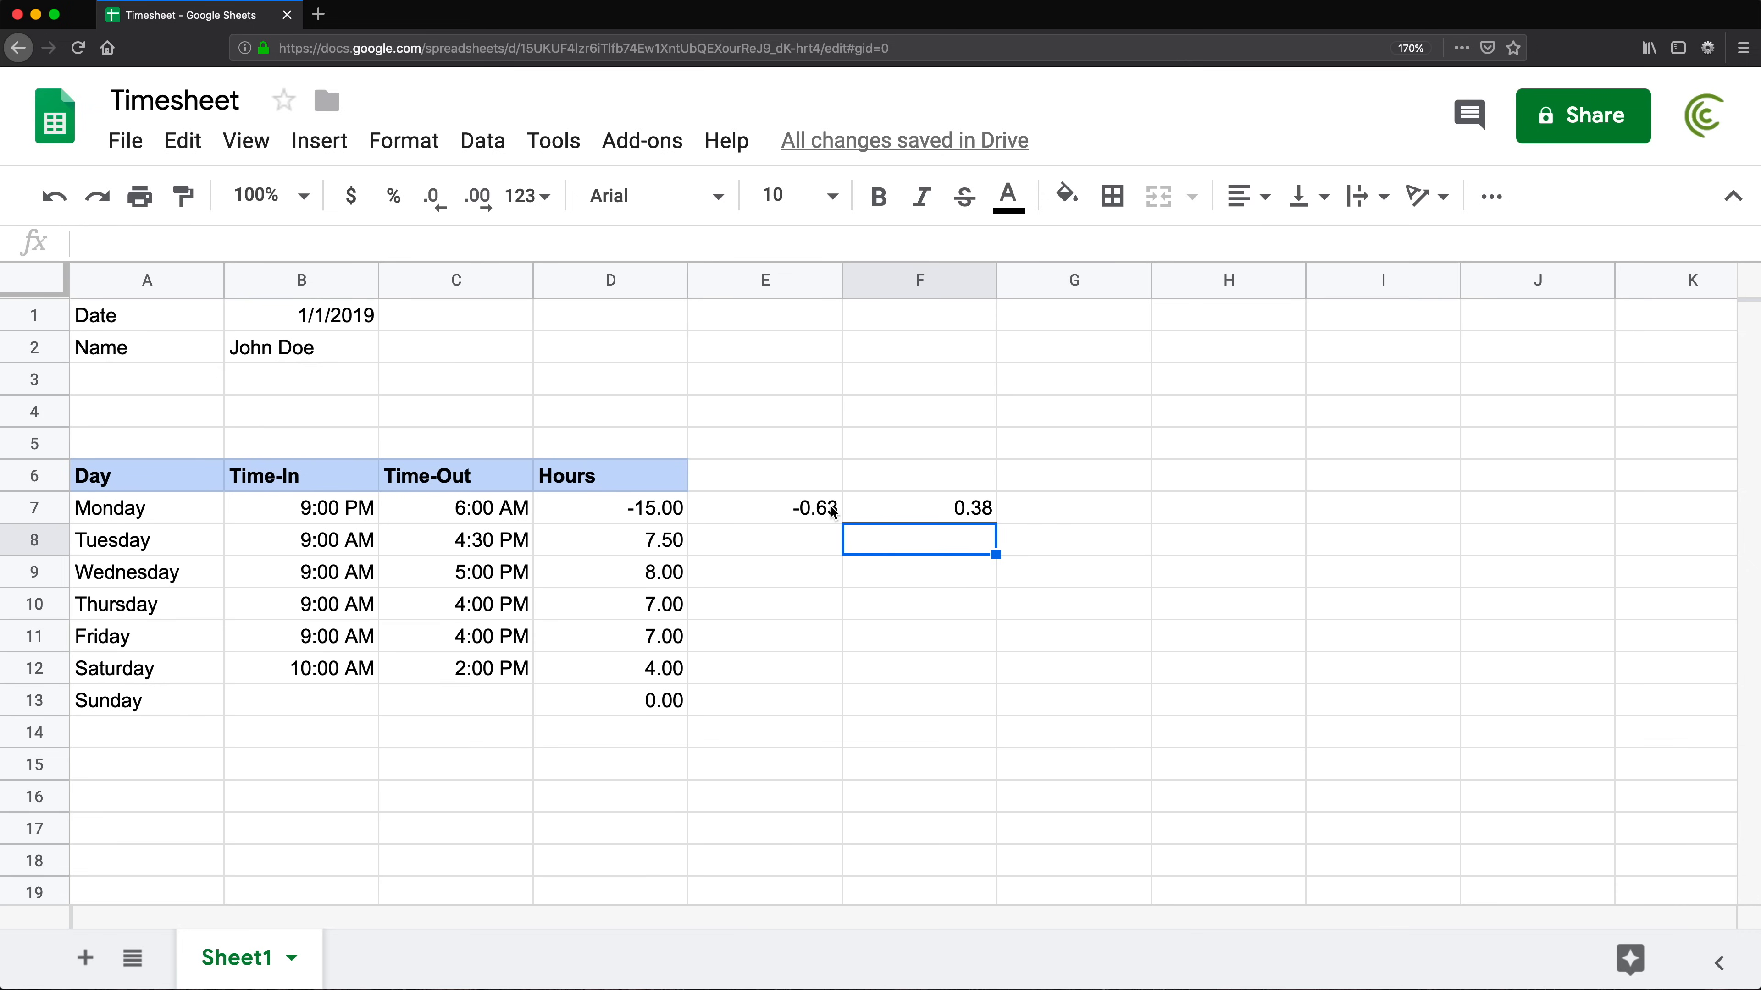
Compare the plain difference in E7 with the MOD result in F7 at five decimal places, and undo the decimal changes
left_click(816, 509)
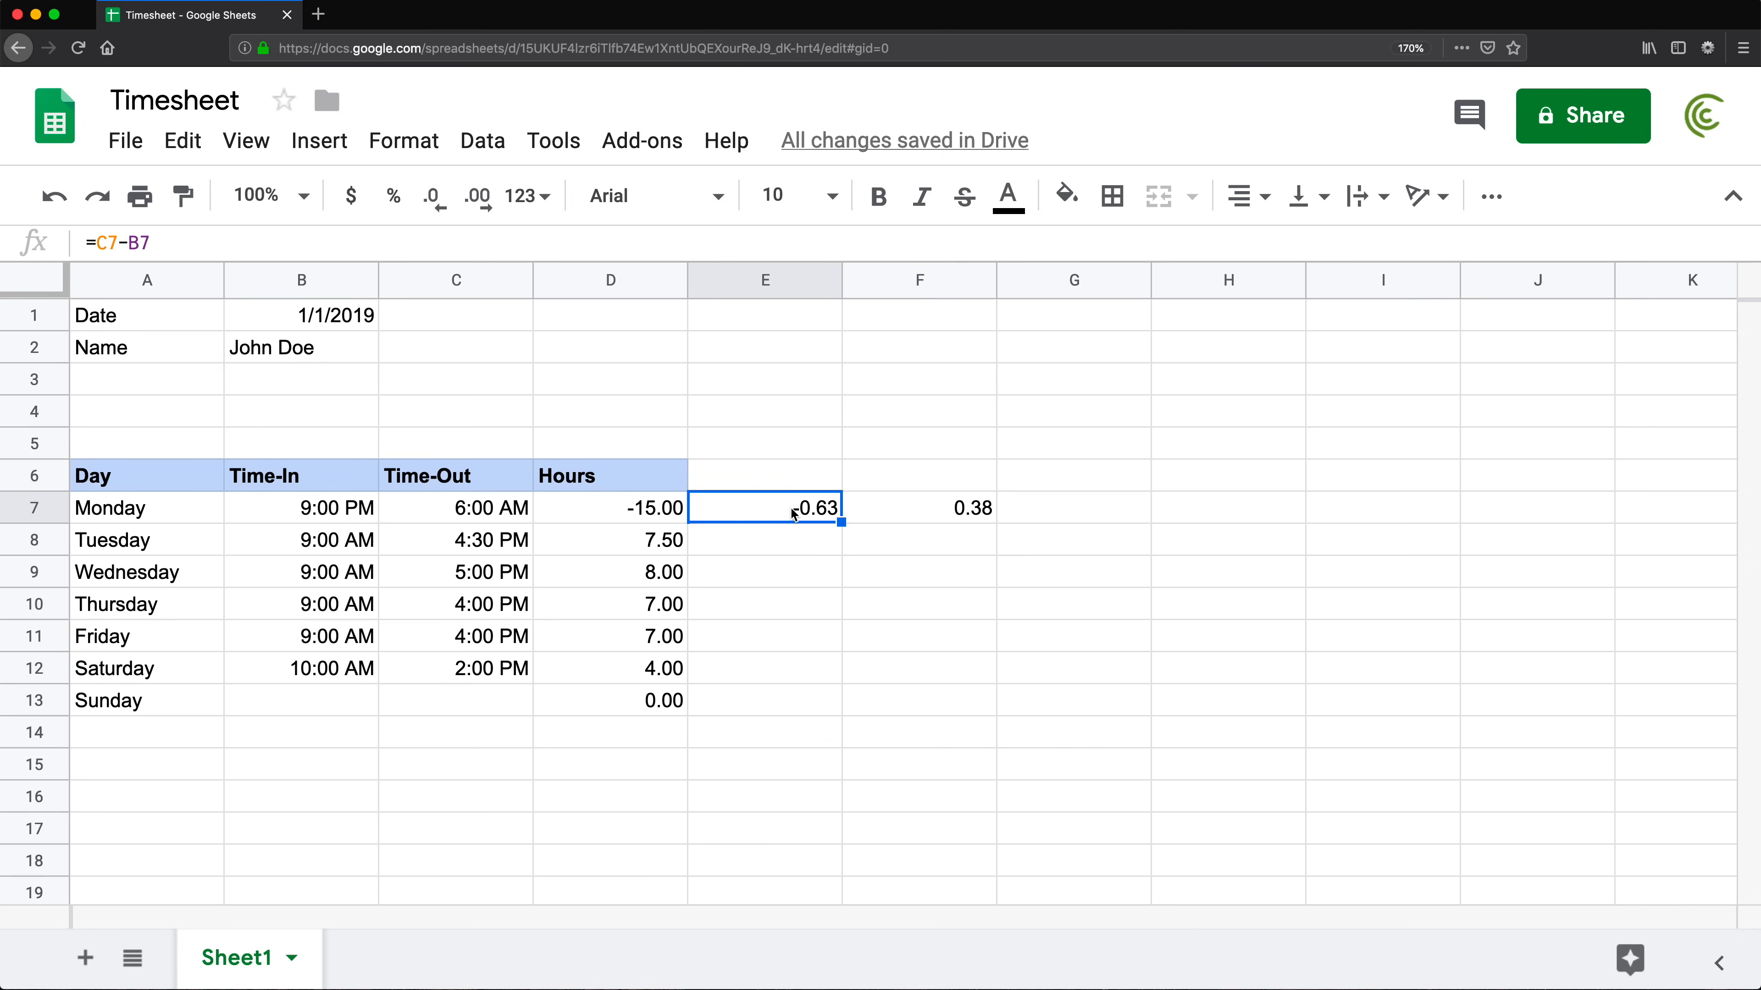
left_click(950, 509)
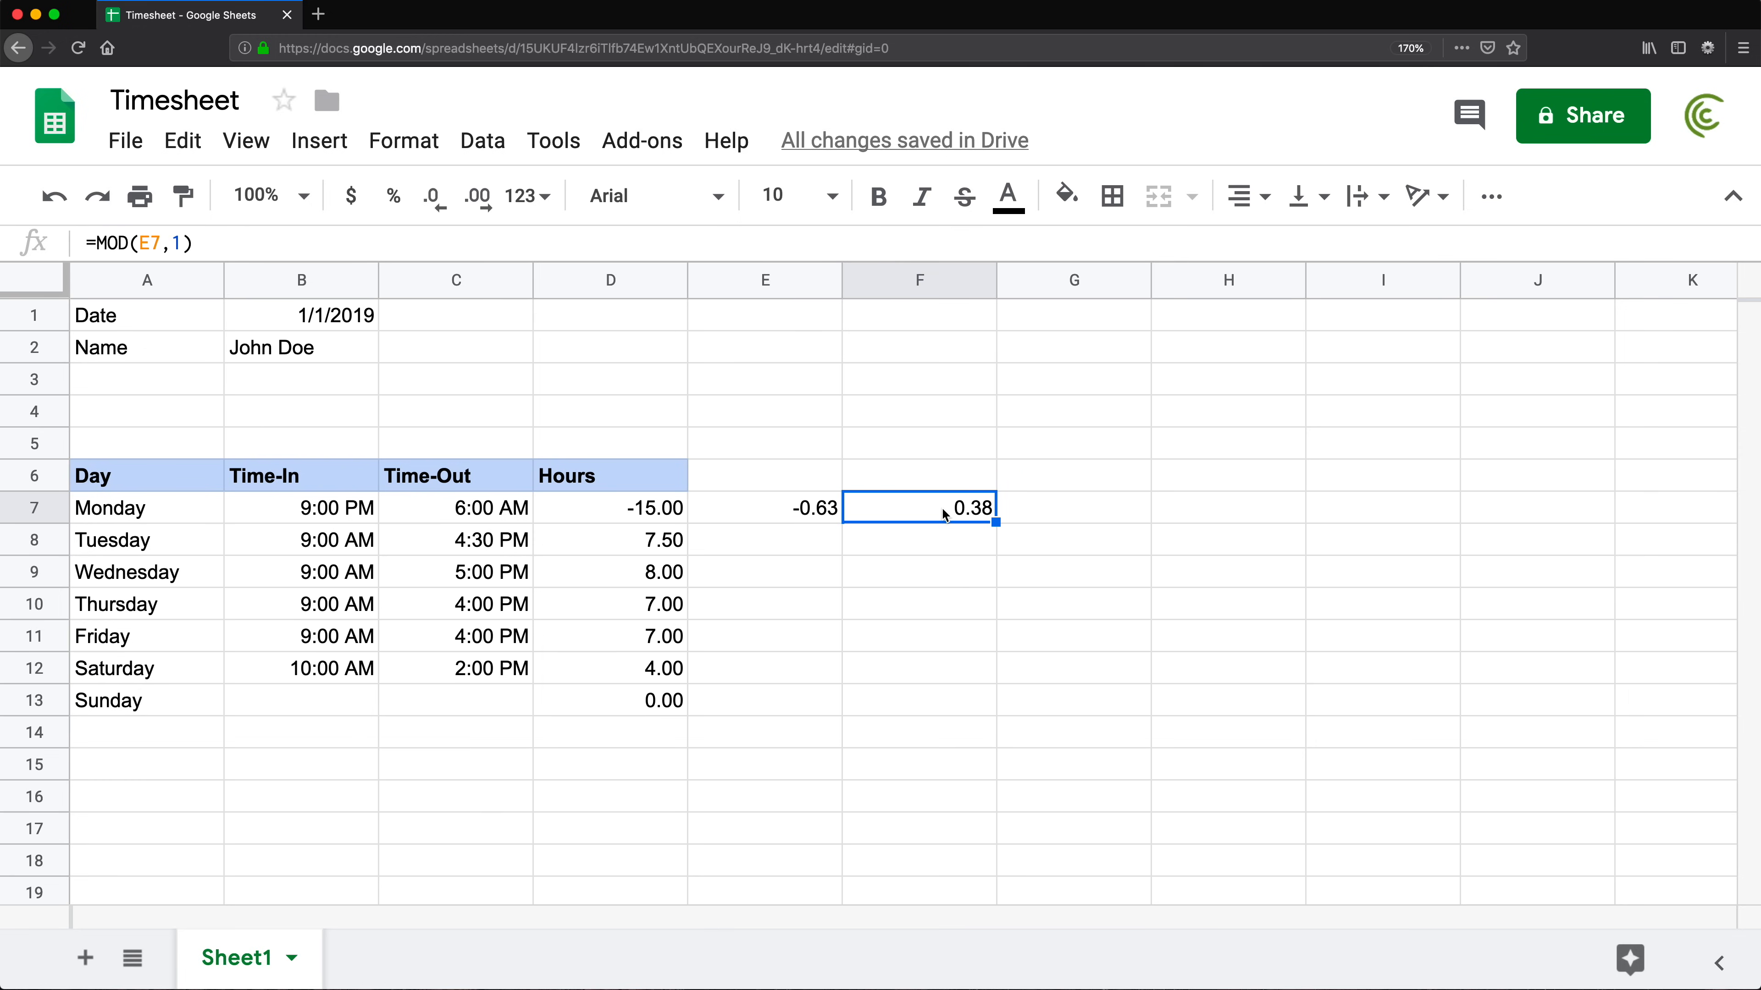
left_click_drag(796, 512, 884, 505)
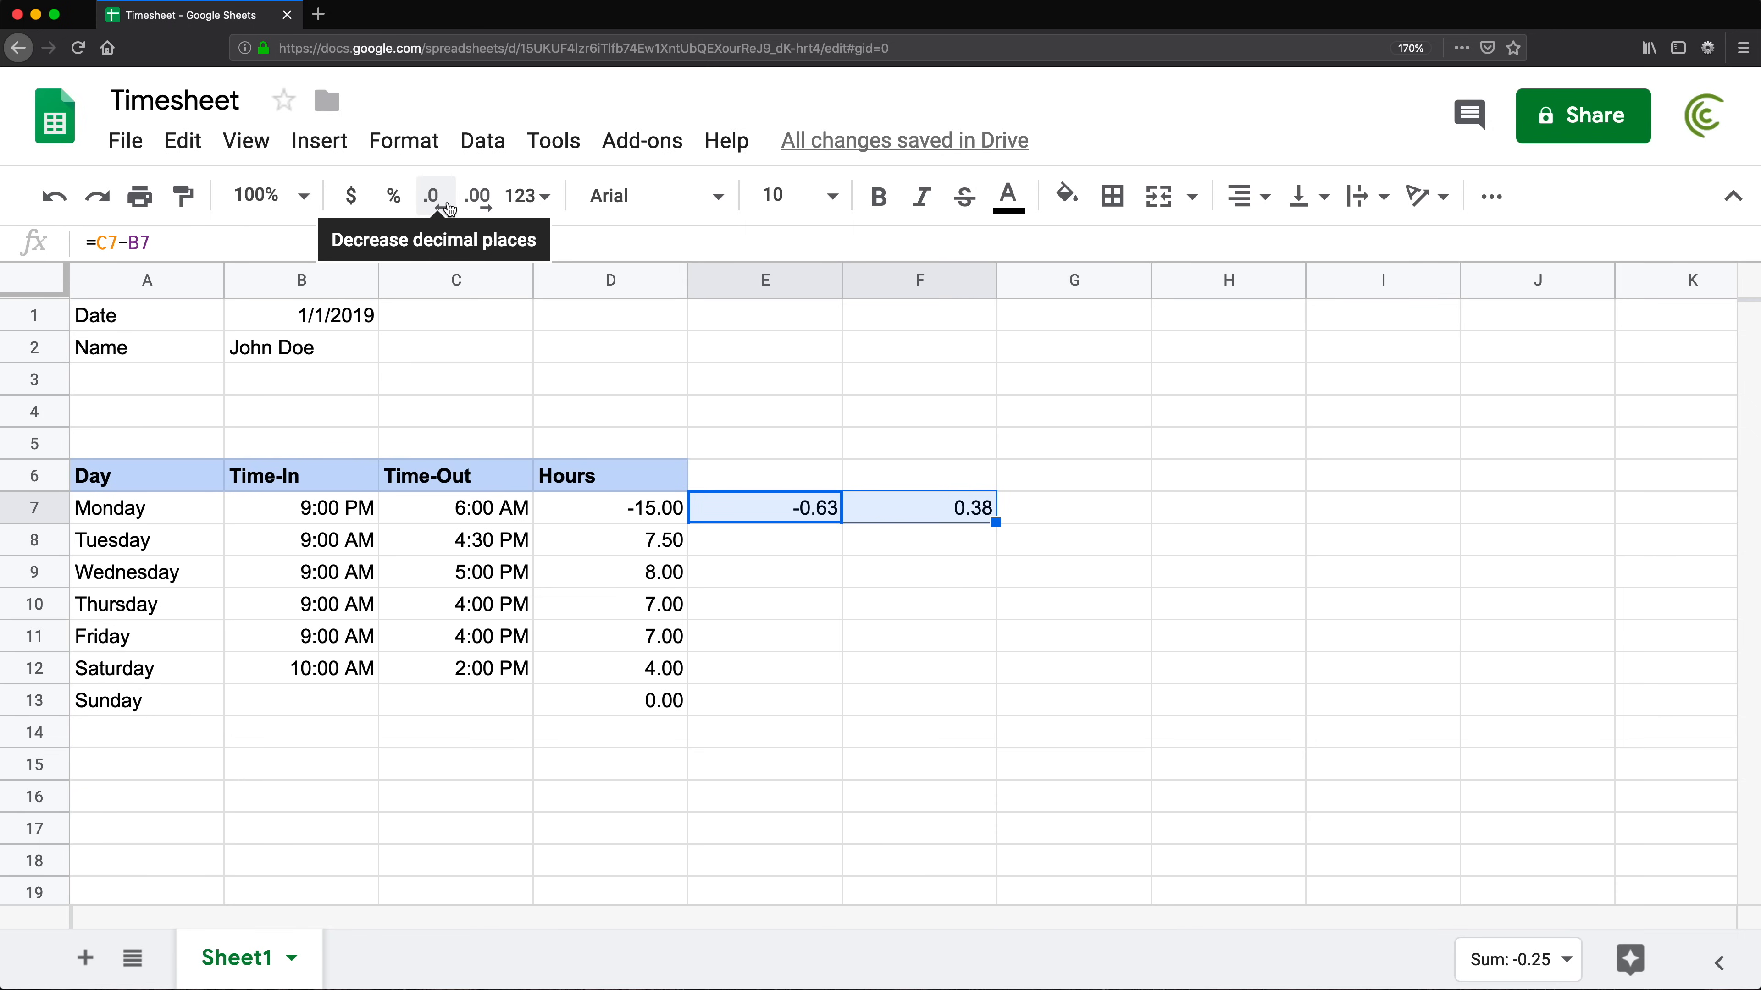
left_click(478, 199)
left_click(478, 199)
left_click(478, 199)
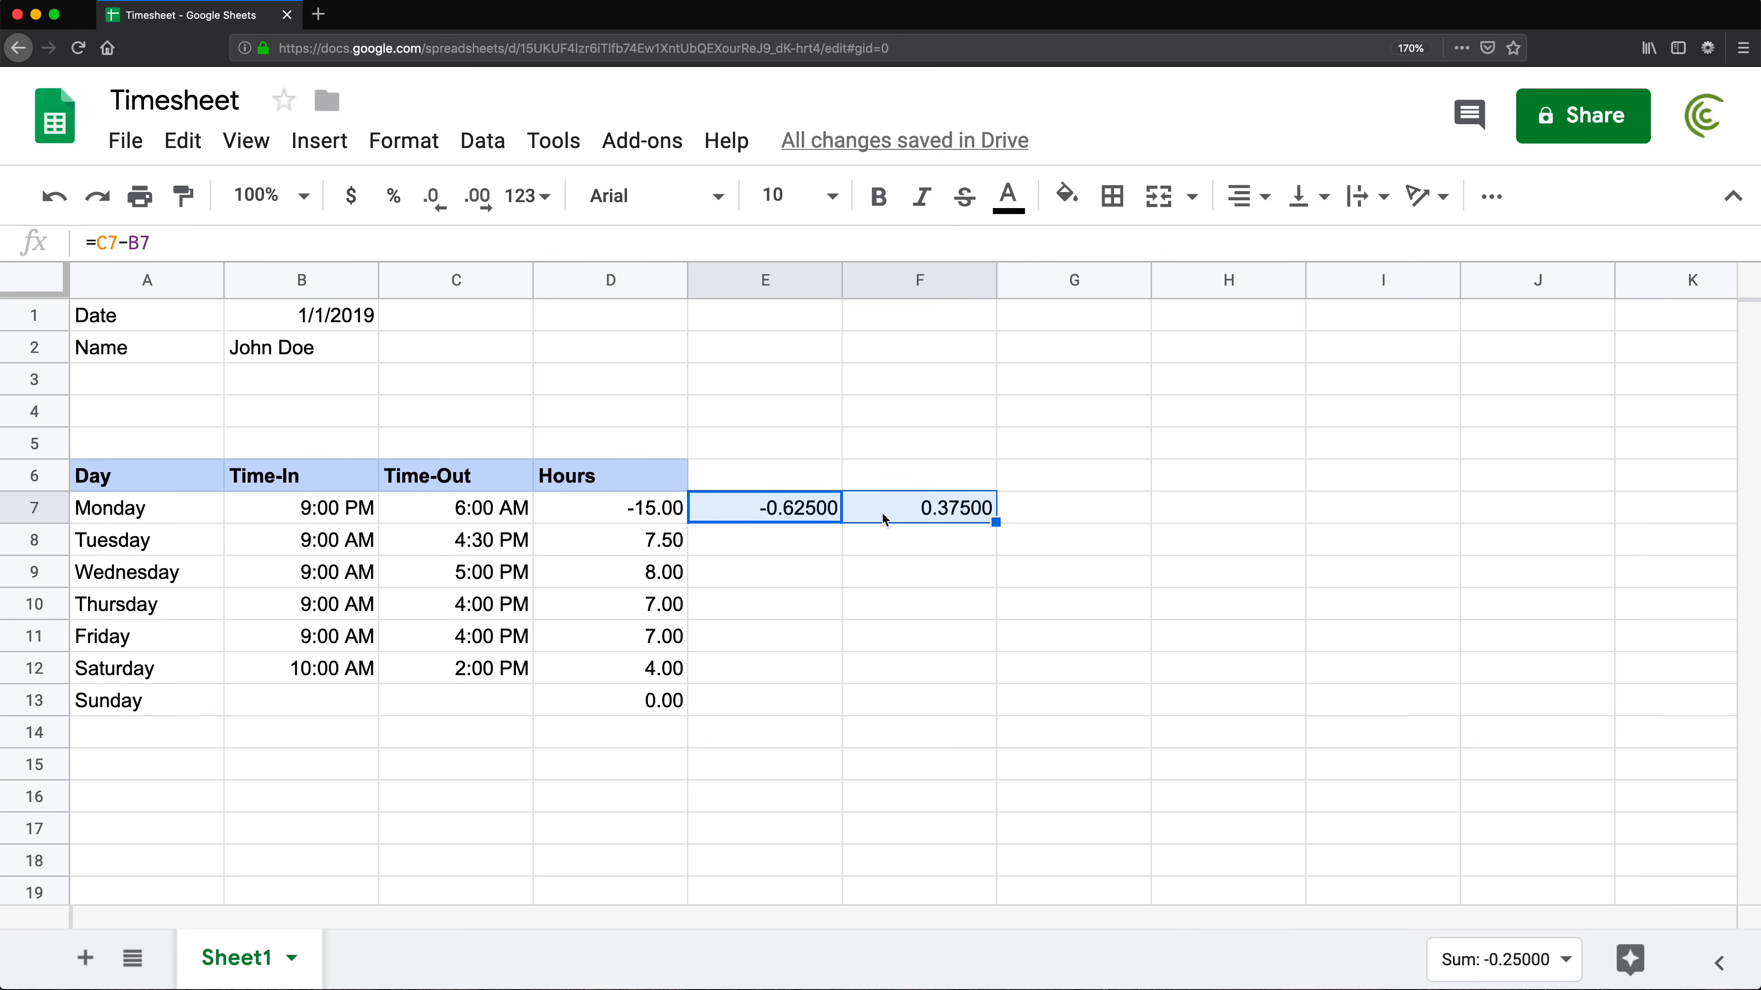
key("super+z")
key("super+z")
key("super+z")
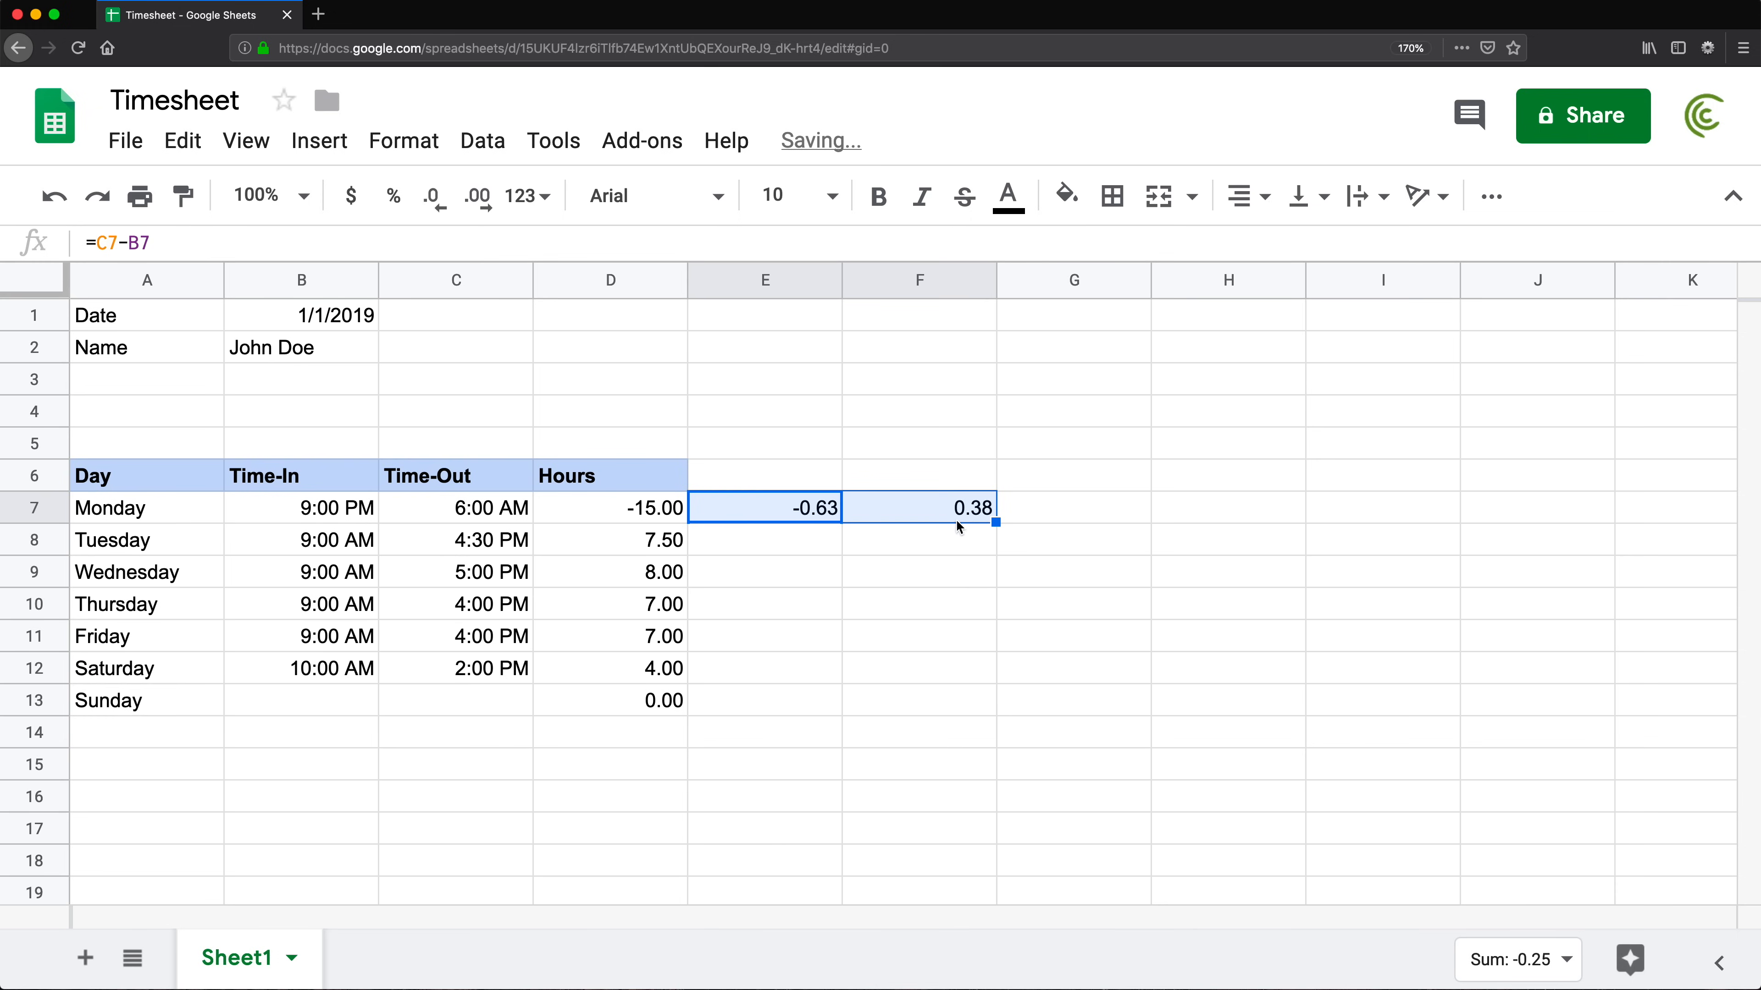
left_click(1023, 517)
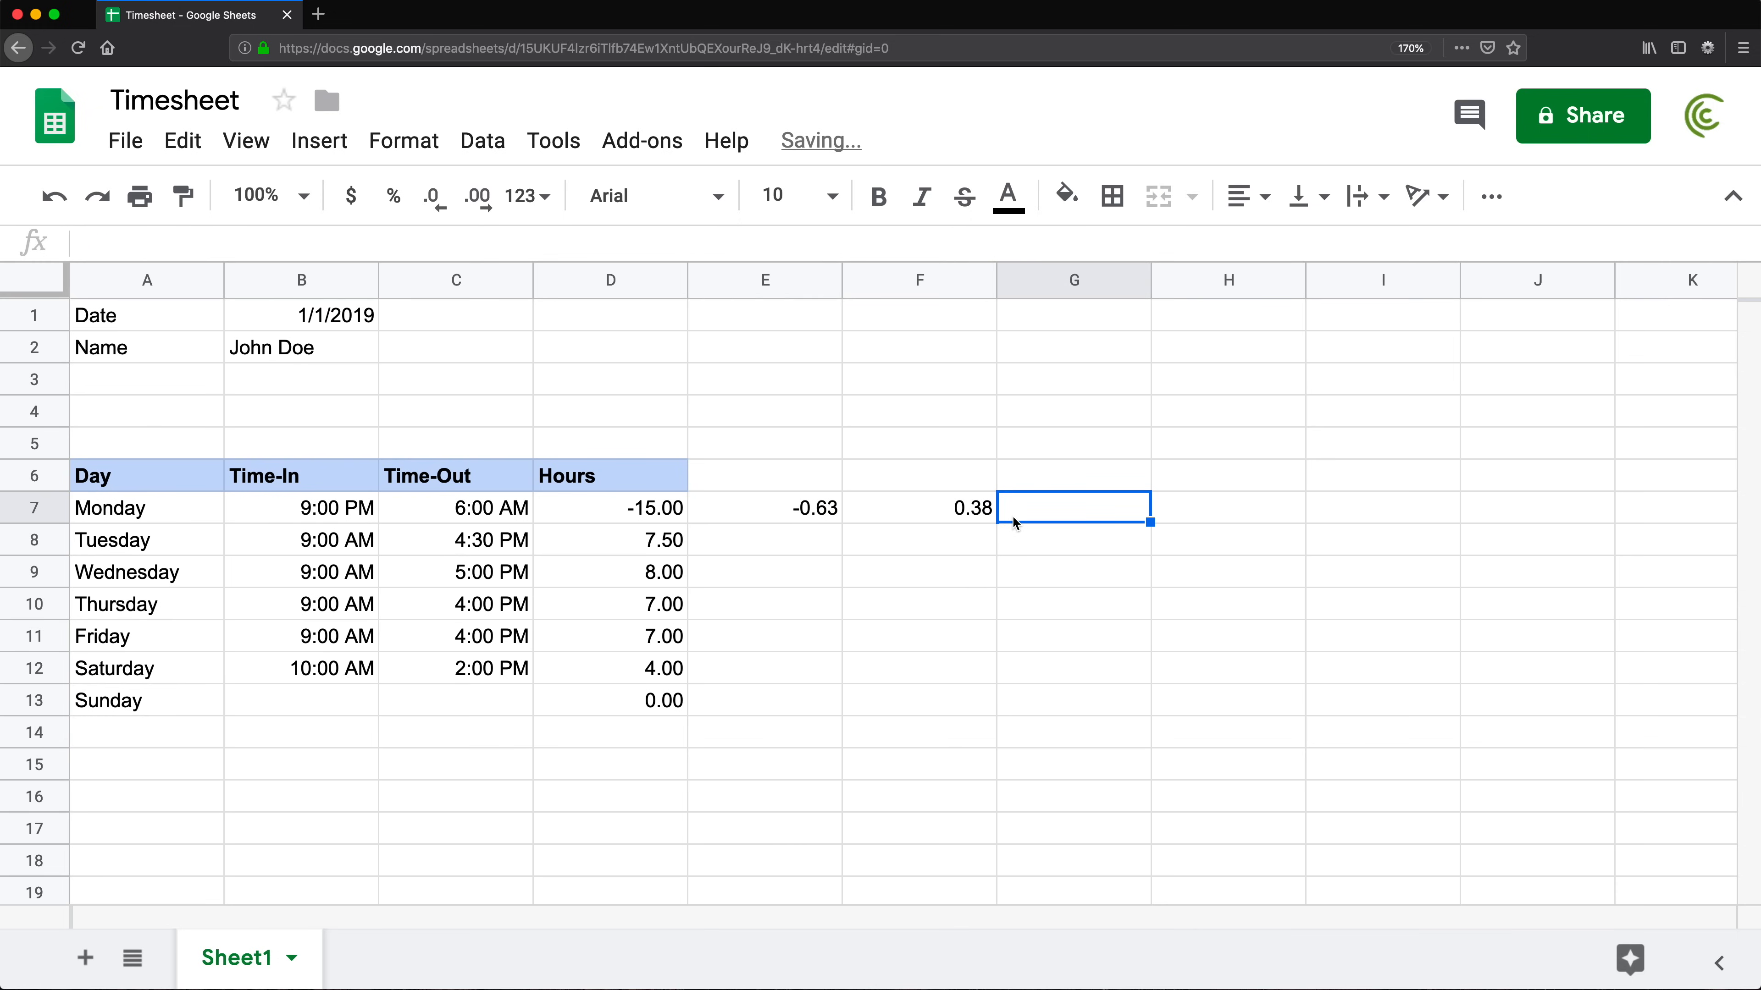
left_click(947, 510)
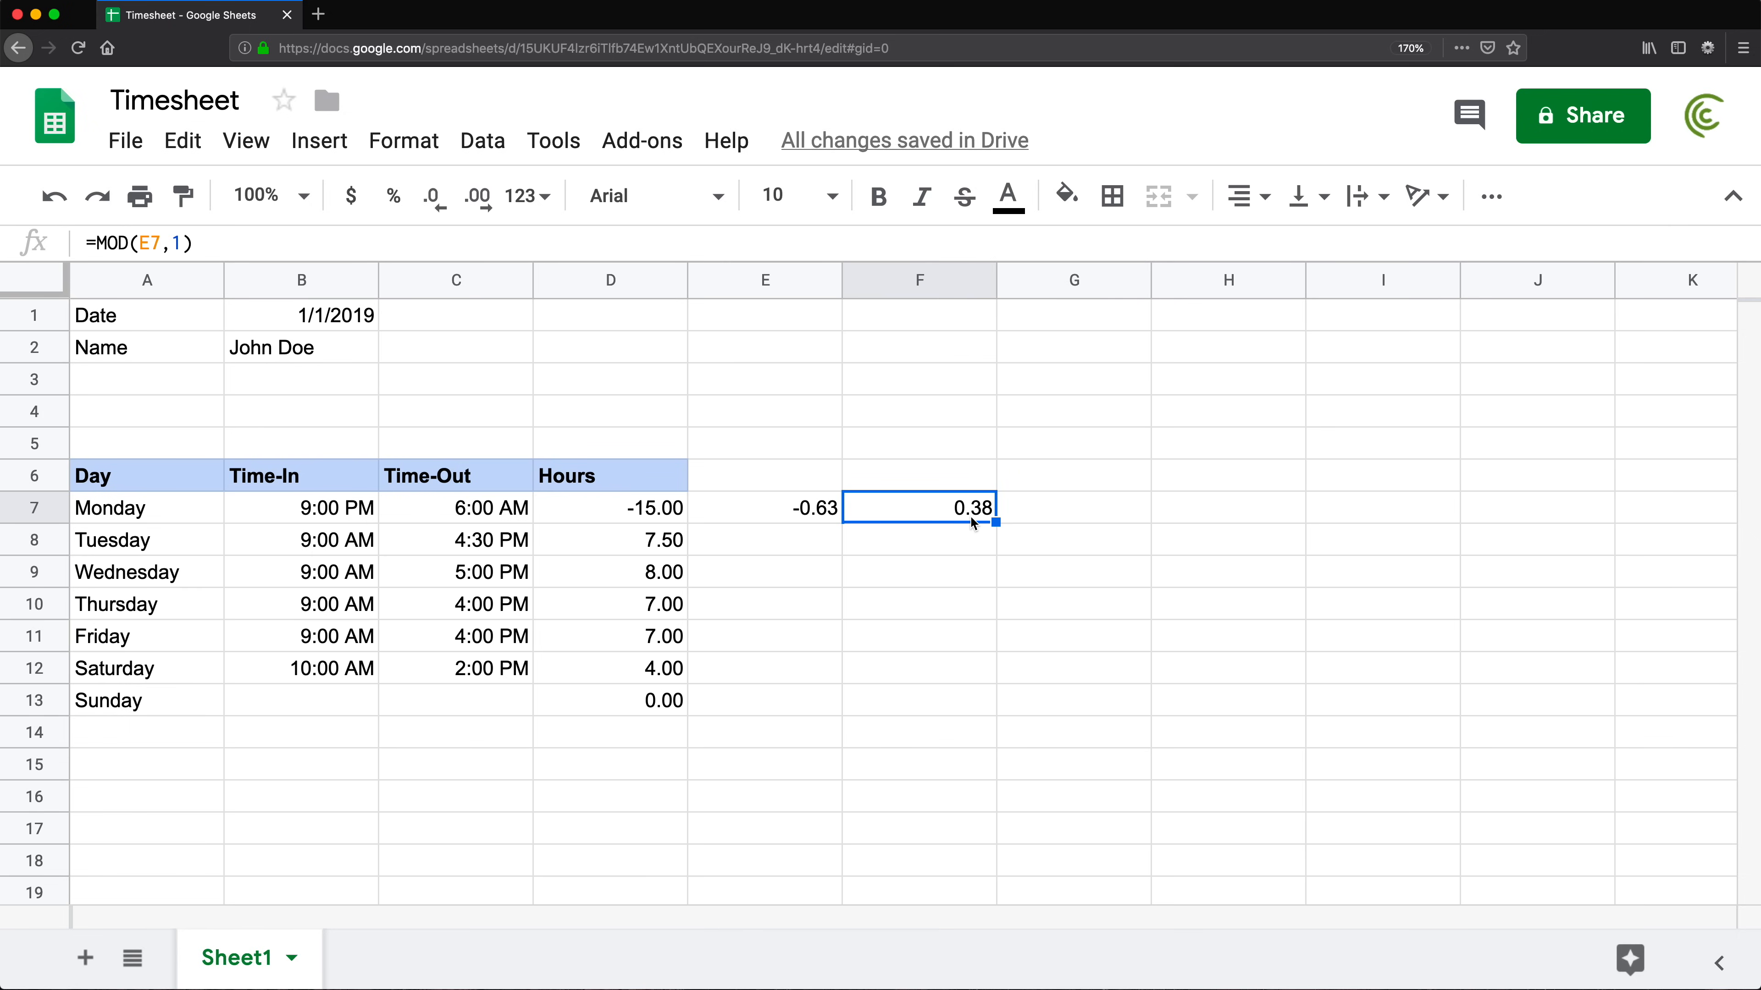
Change Monday's Time-In in B7 to 9:00 AM
left_click(330, 513)
double_click(327, 512)
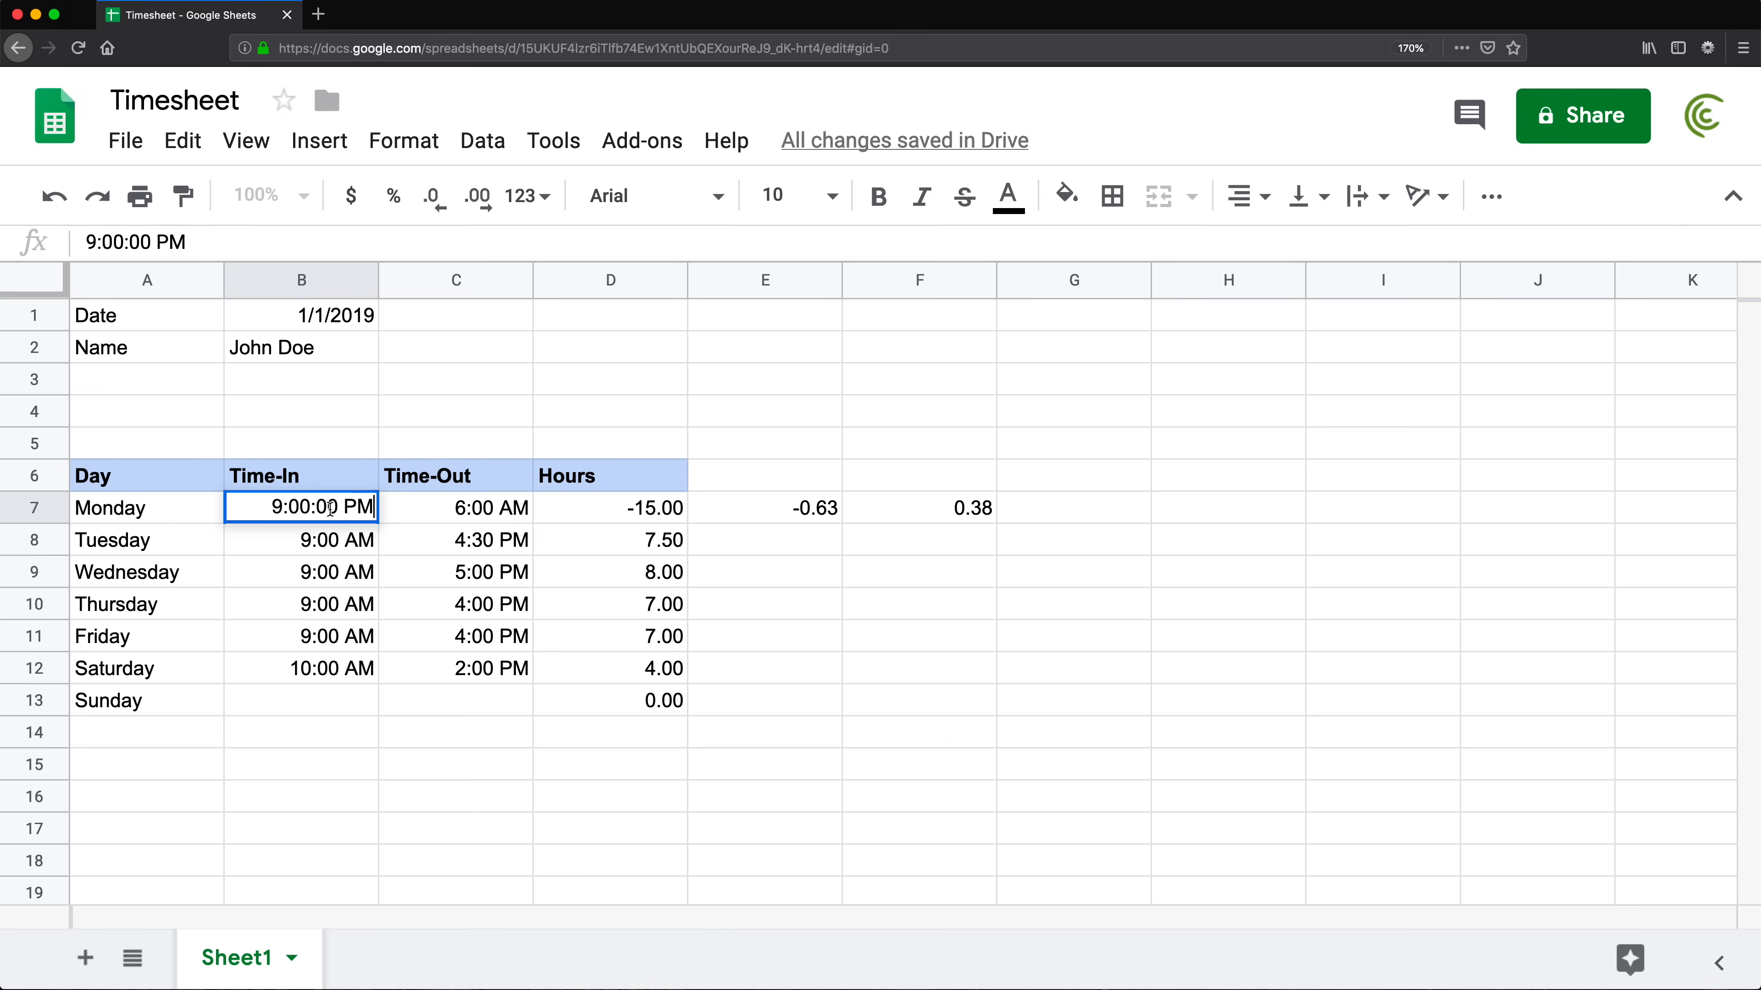
left_click(357, 504)
key("BackSpace")
type("a")
key("Return")
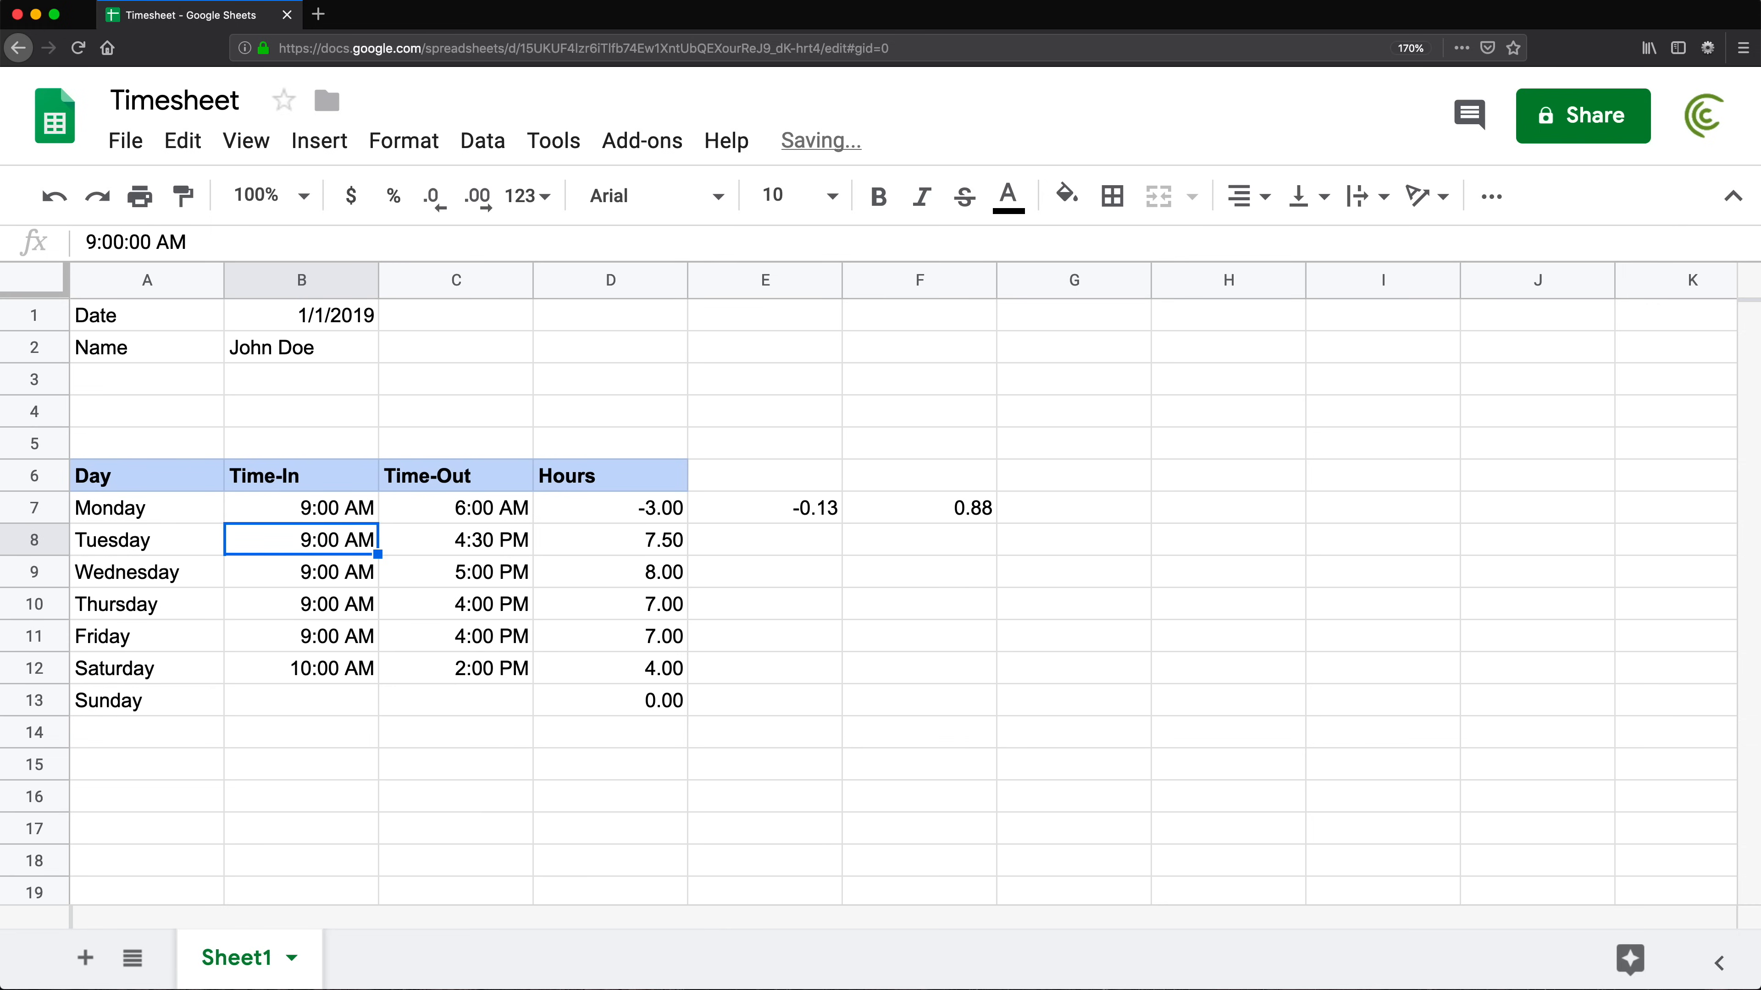
Change Monday's Time-Out in C7 to 6:00 PM
double_click(458, 513)
left_click(497, 509)
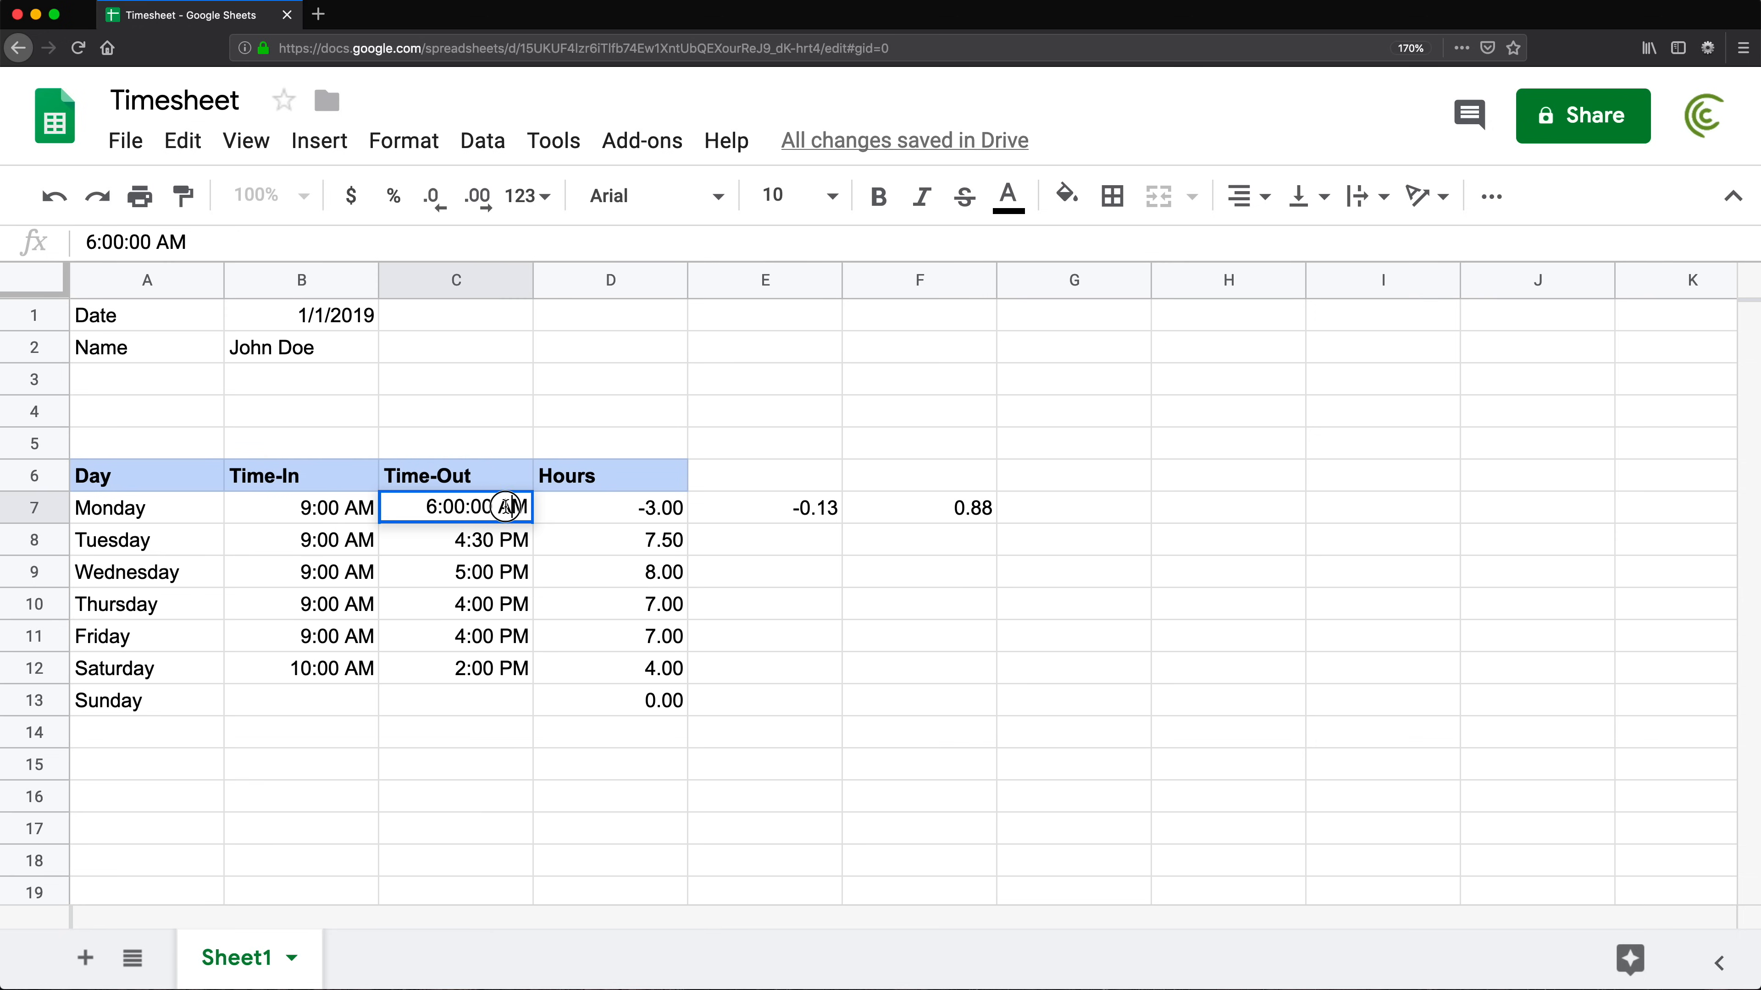
key("Delete")
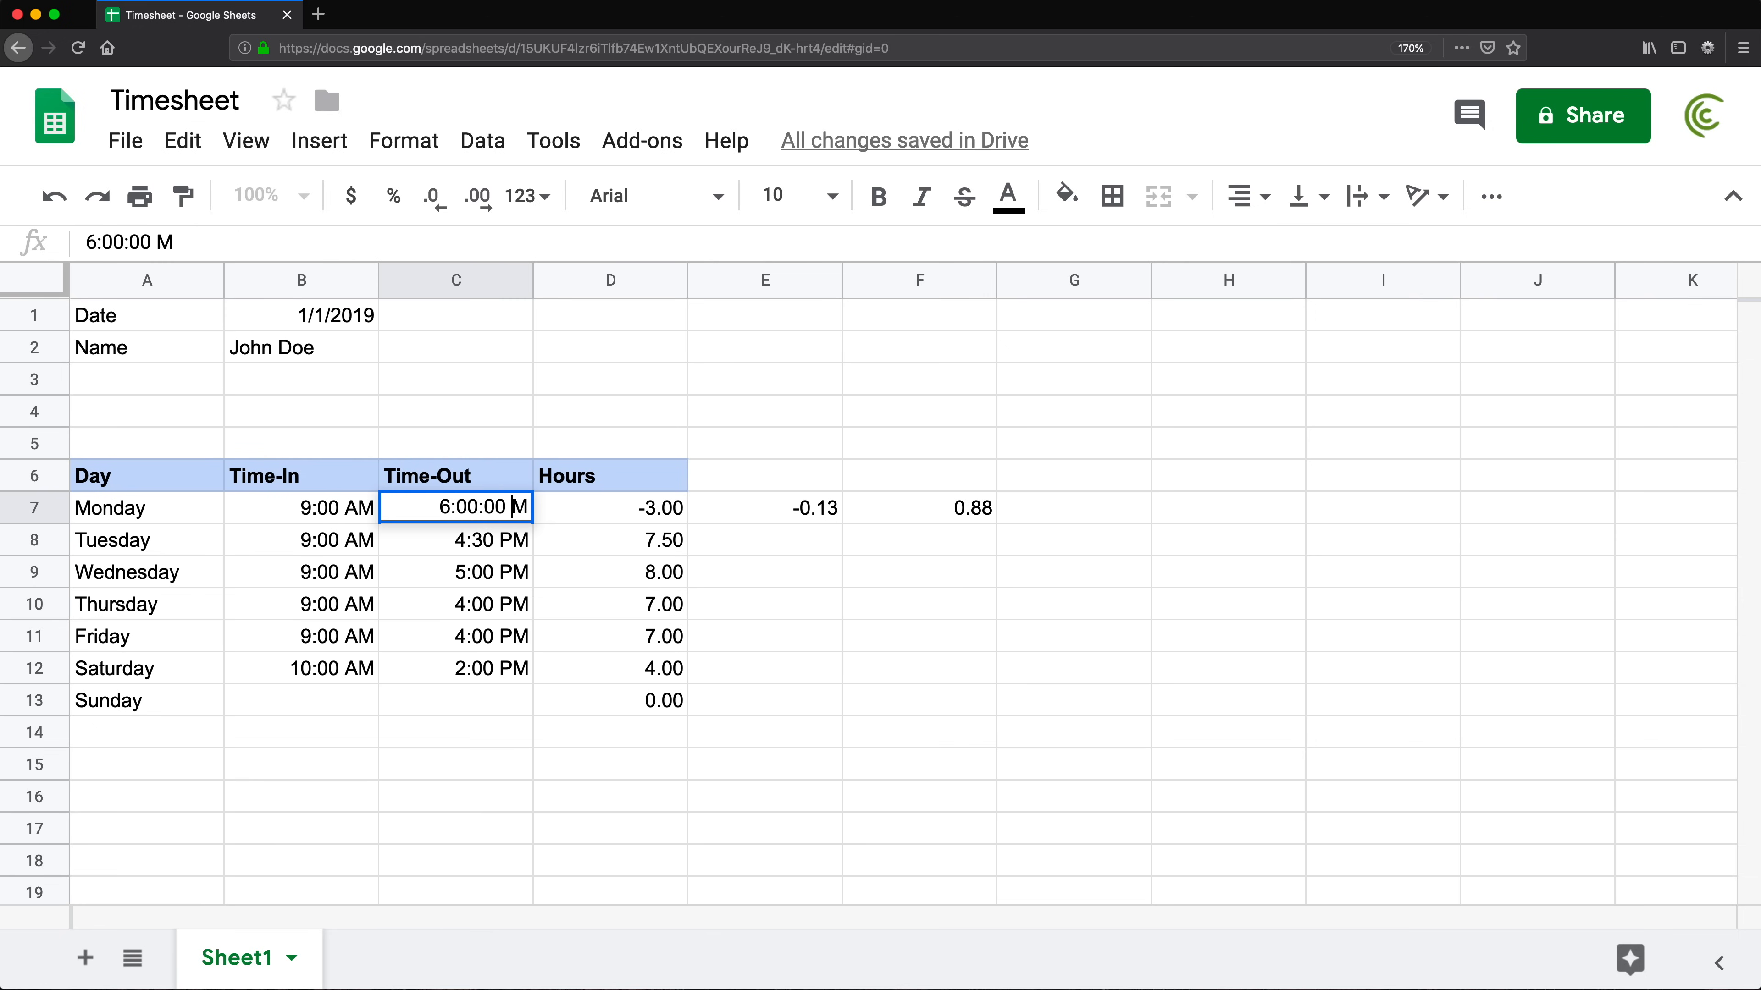
type("p")
key("Return")
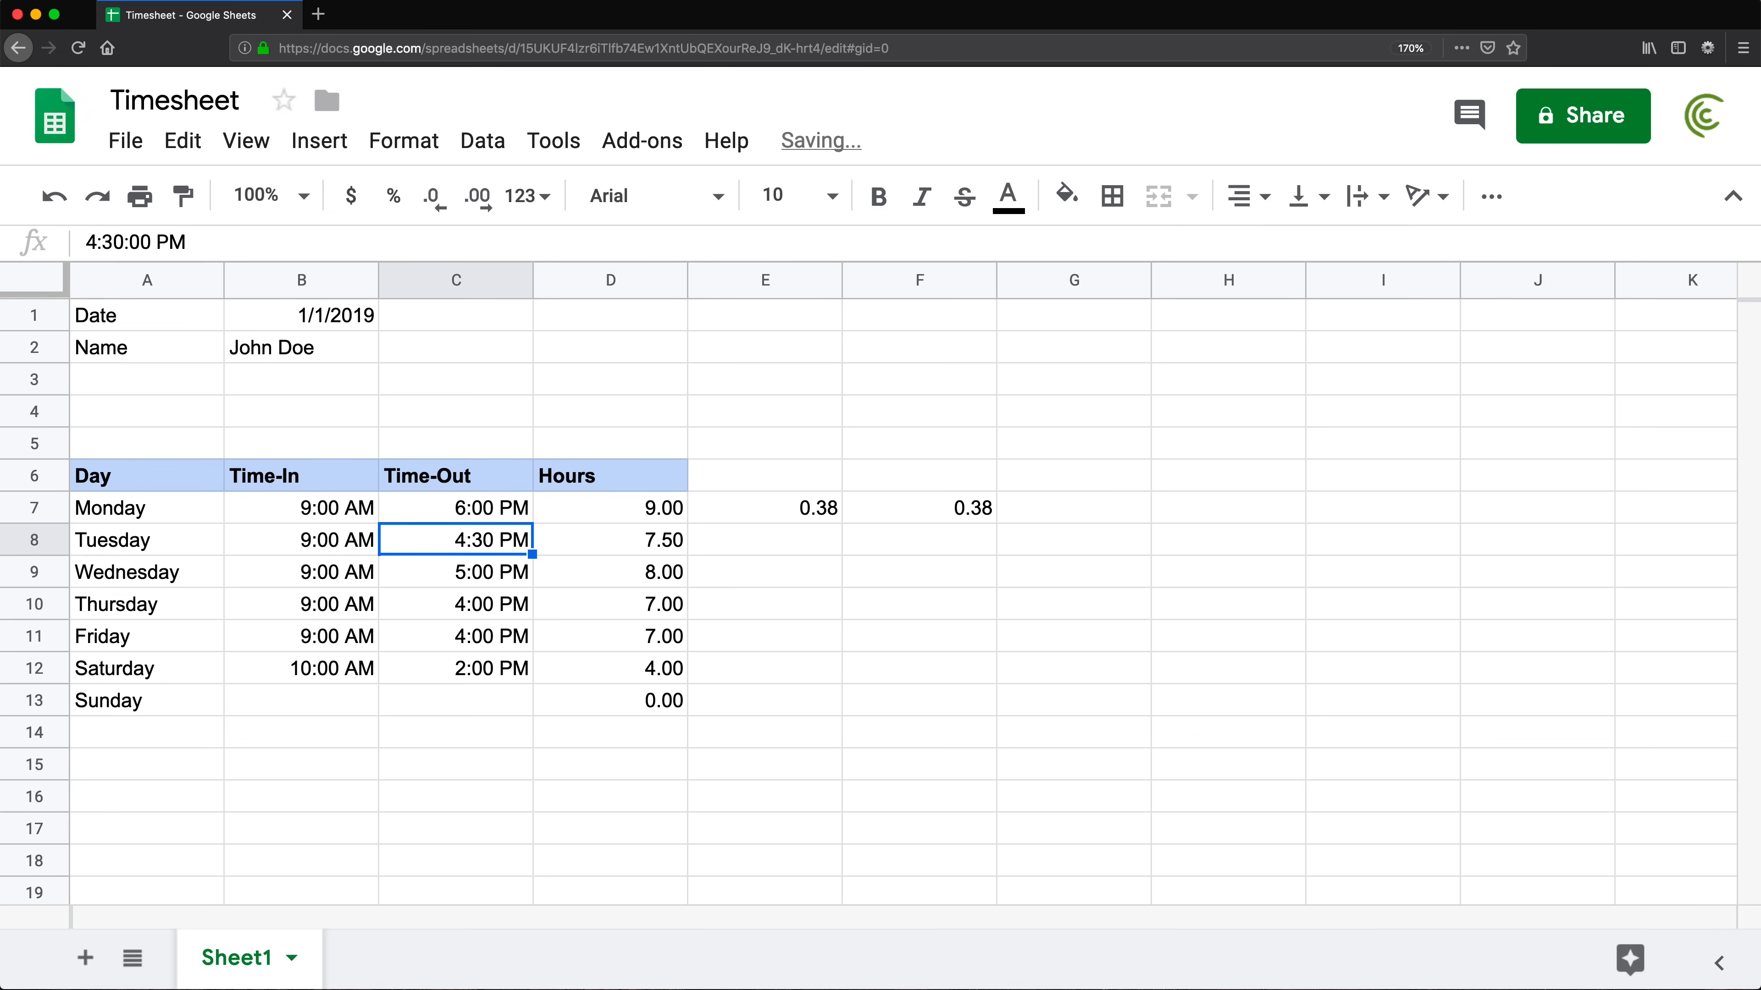
key("Up")
Examine the plain difference formula in E7 and the MOD formula with its divisor in F7 for Monday's same-day shift
left_click(790, 510)
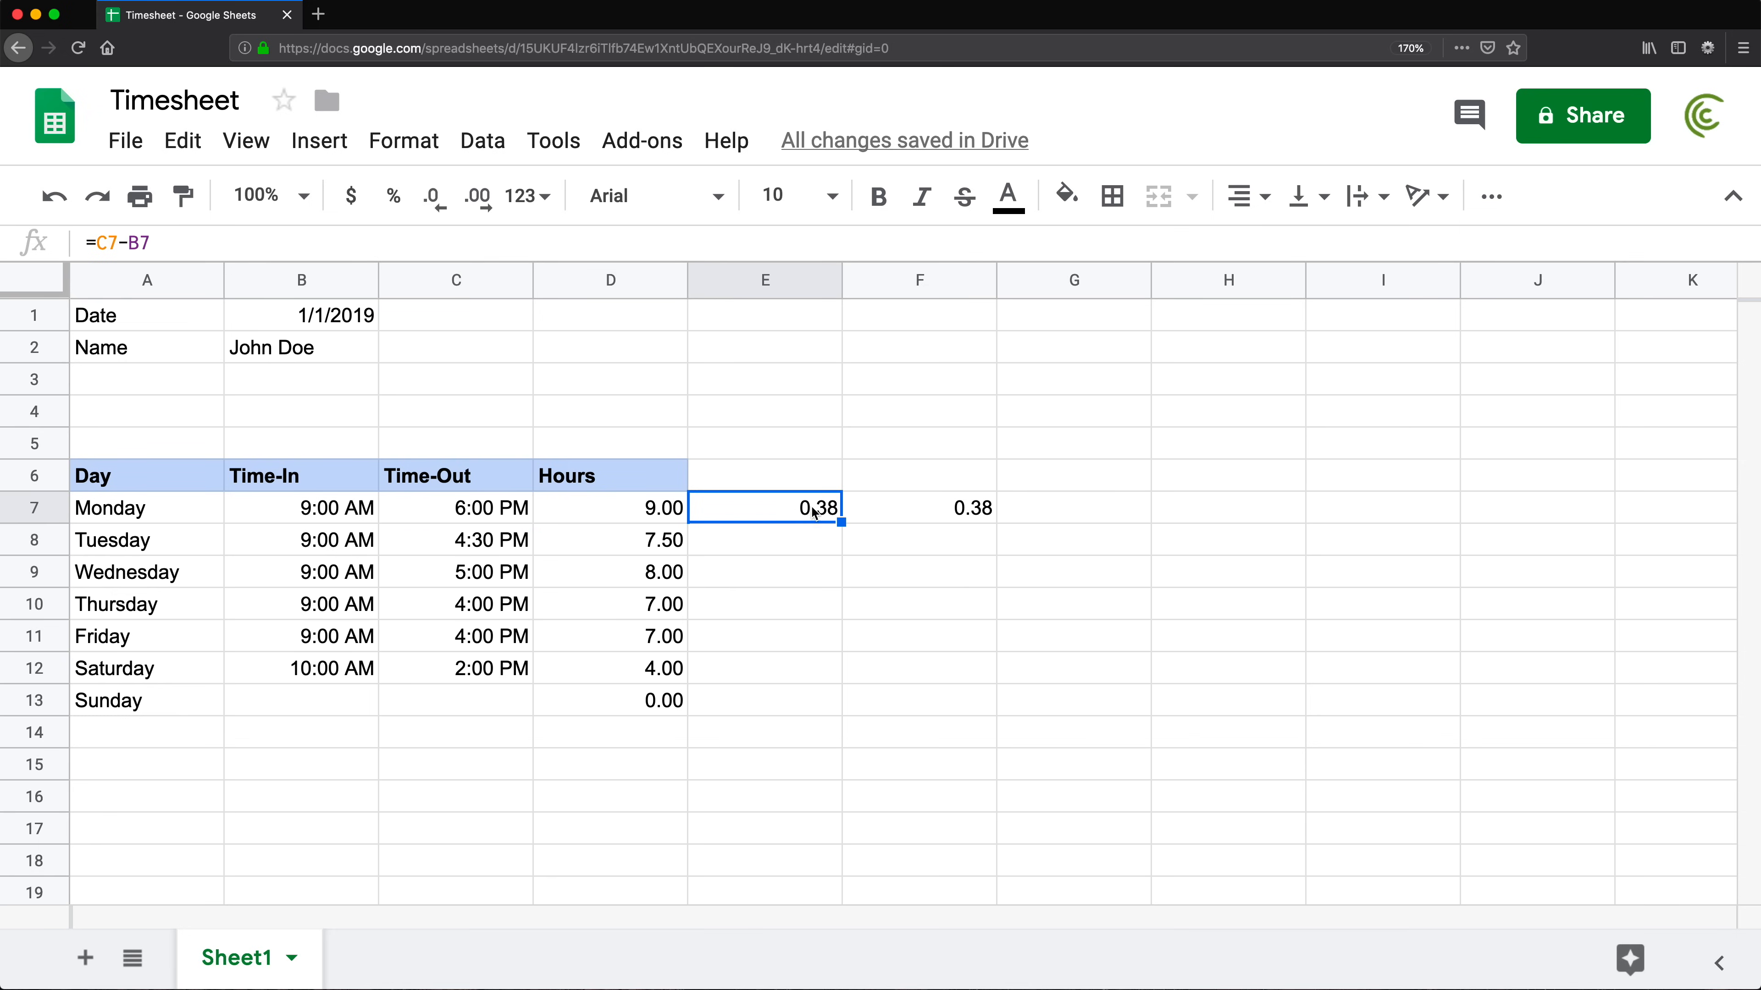
double_click(788, 508)
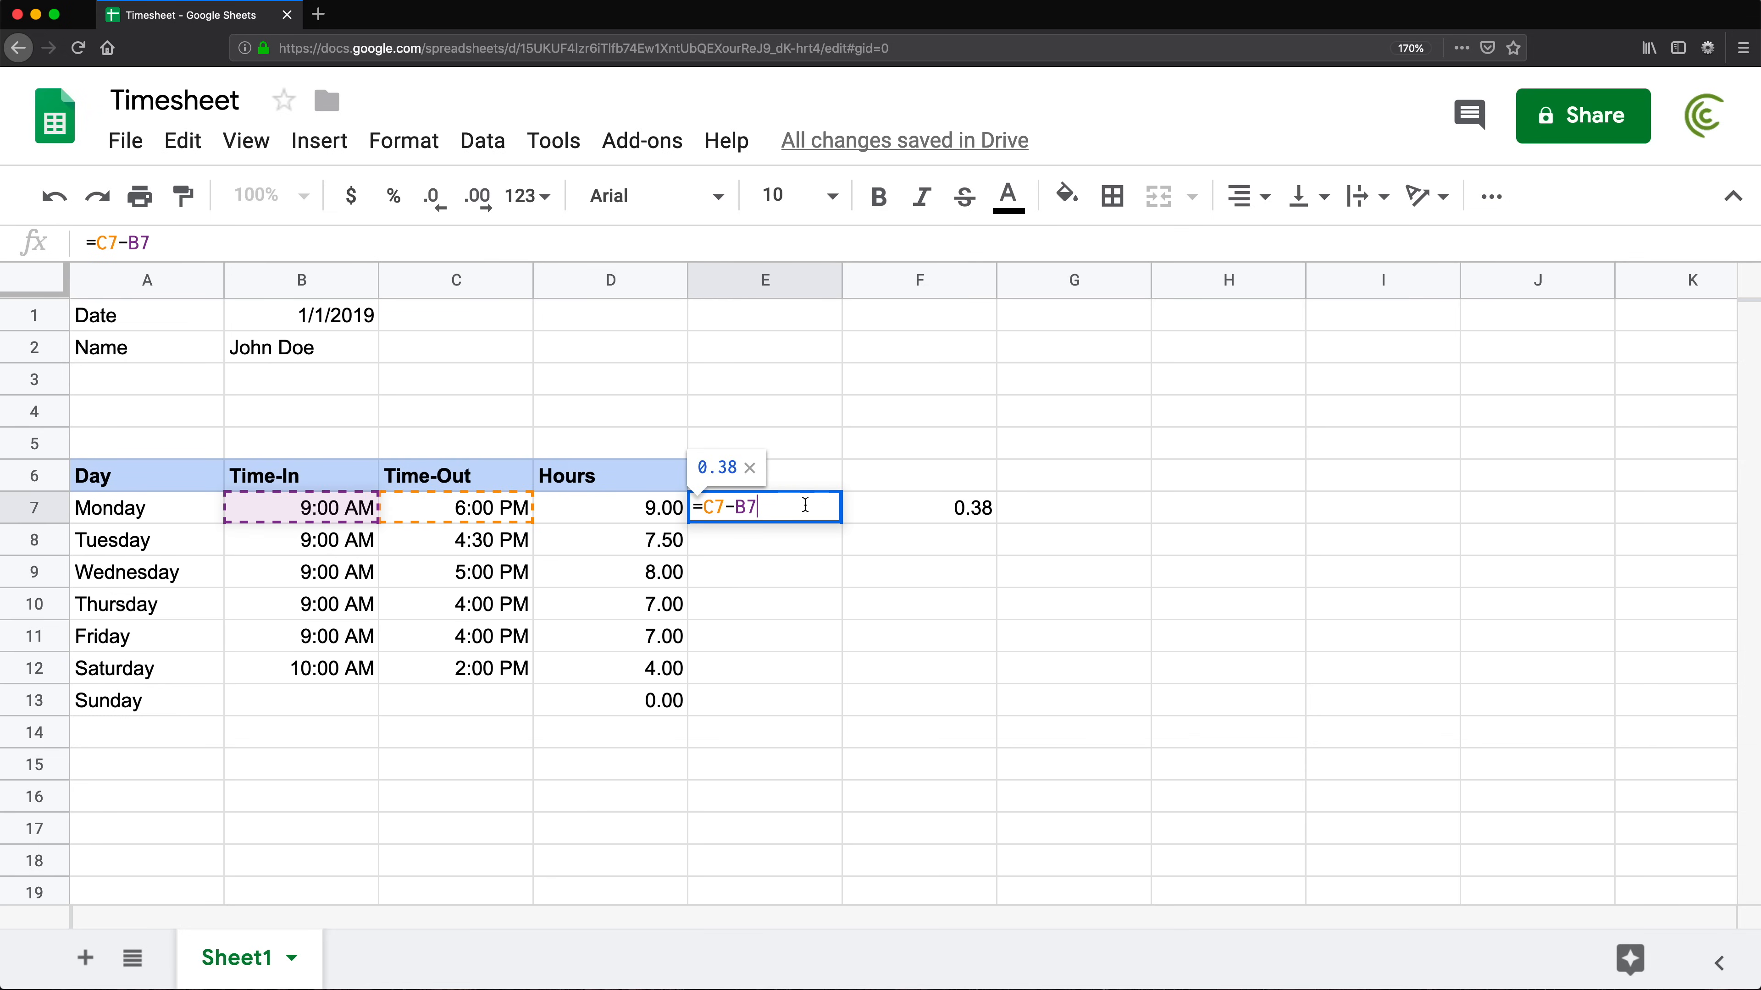
key("Return")
left_click(970, 506)
double_click(974, 510)
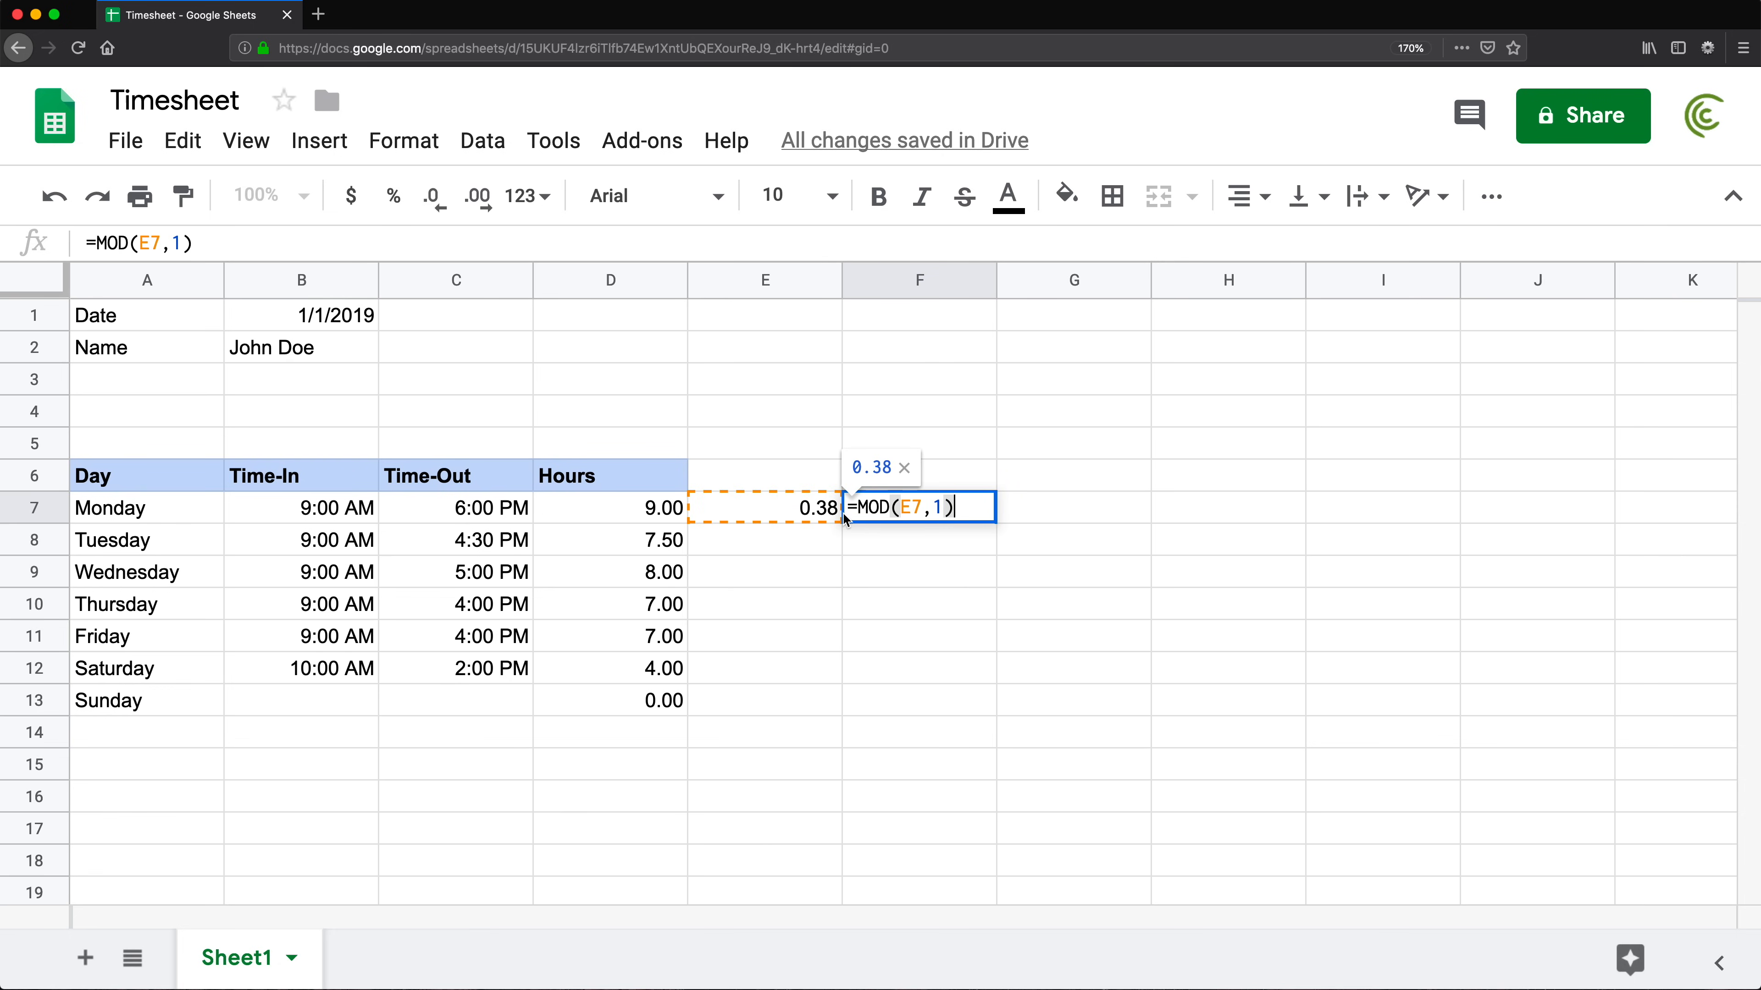
double_click(937, 508)
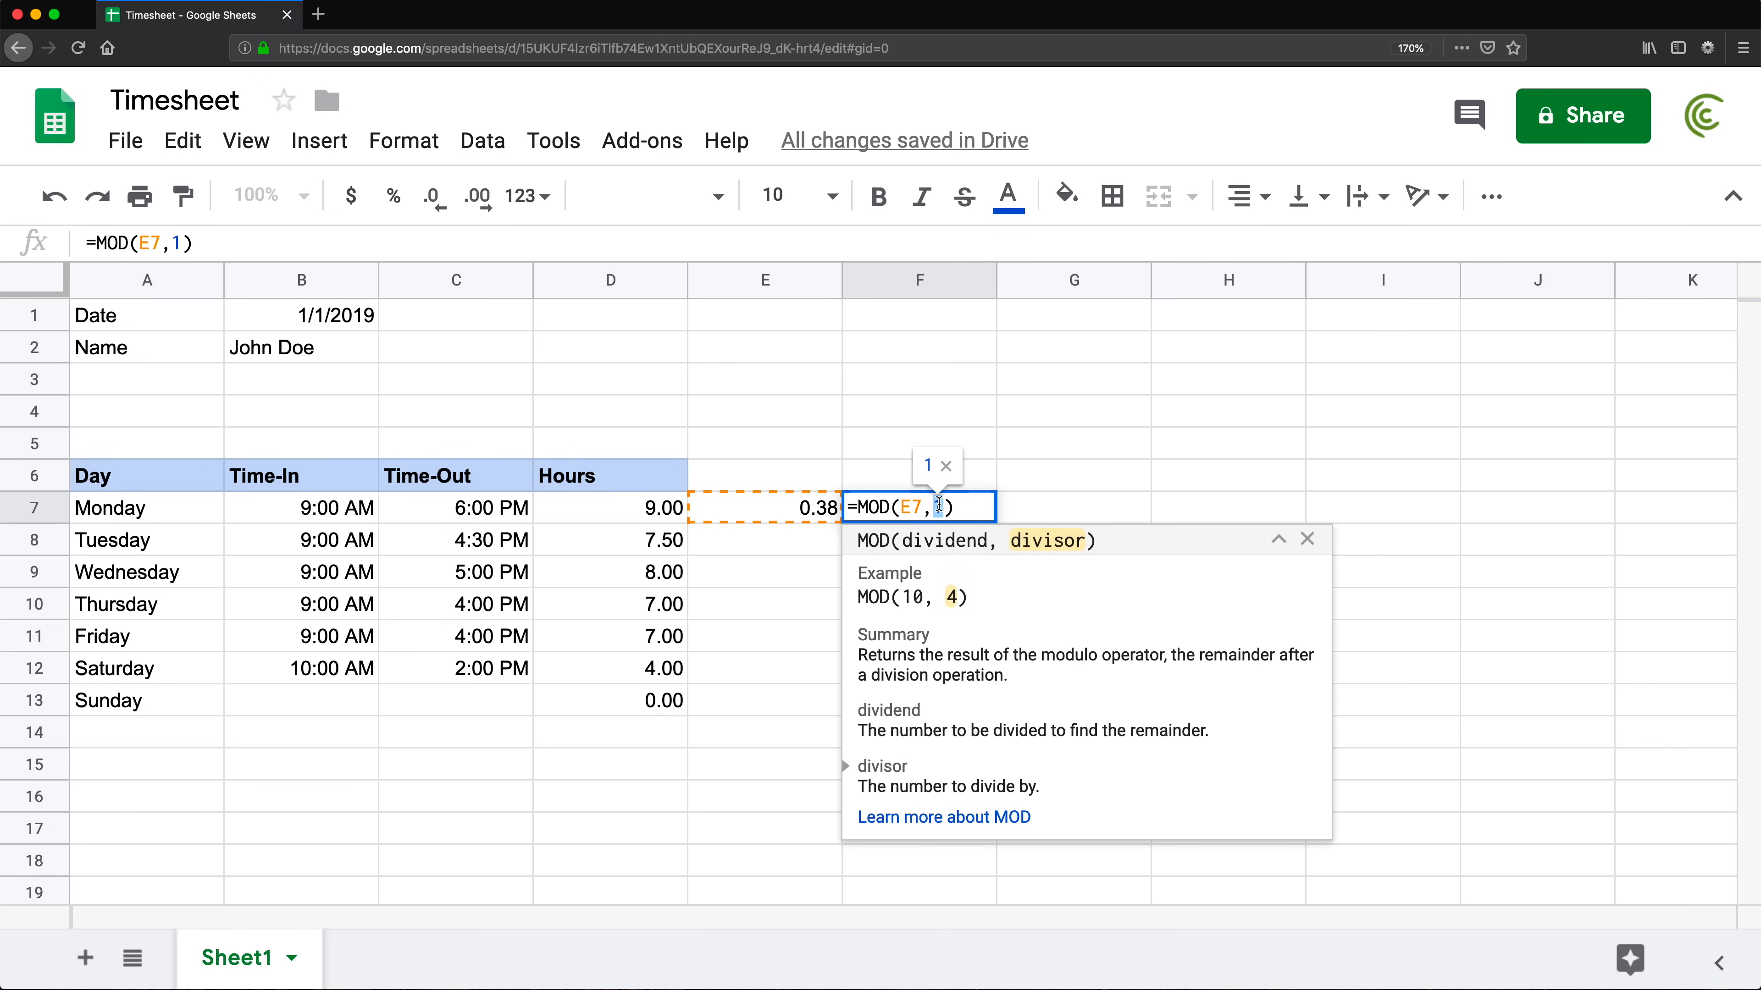
key("Return")
left_click(935, 499)
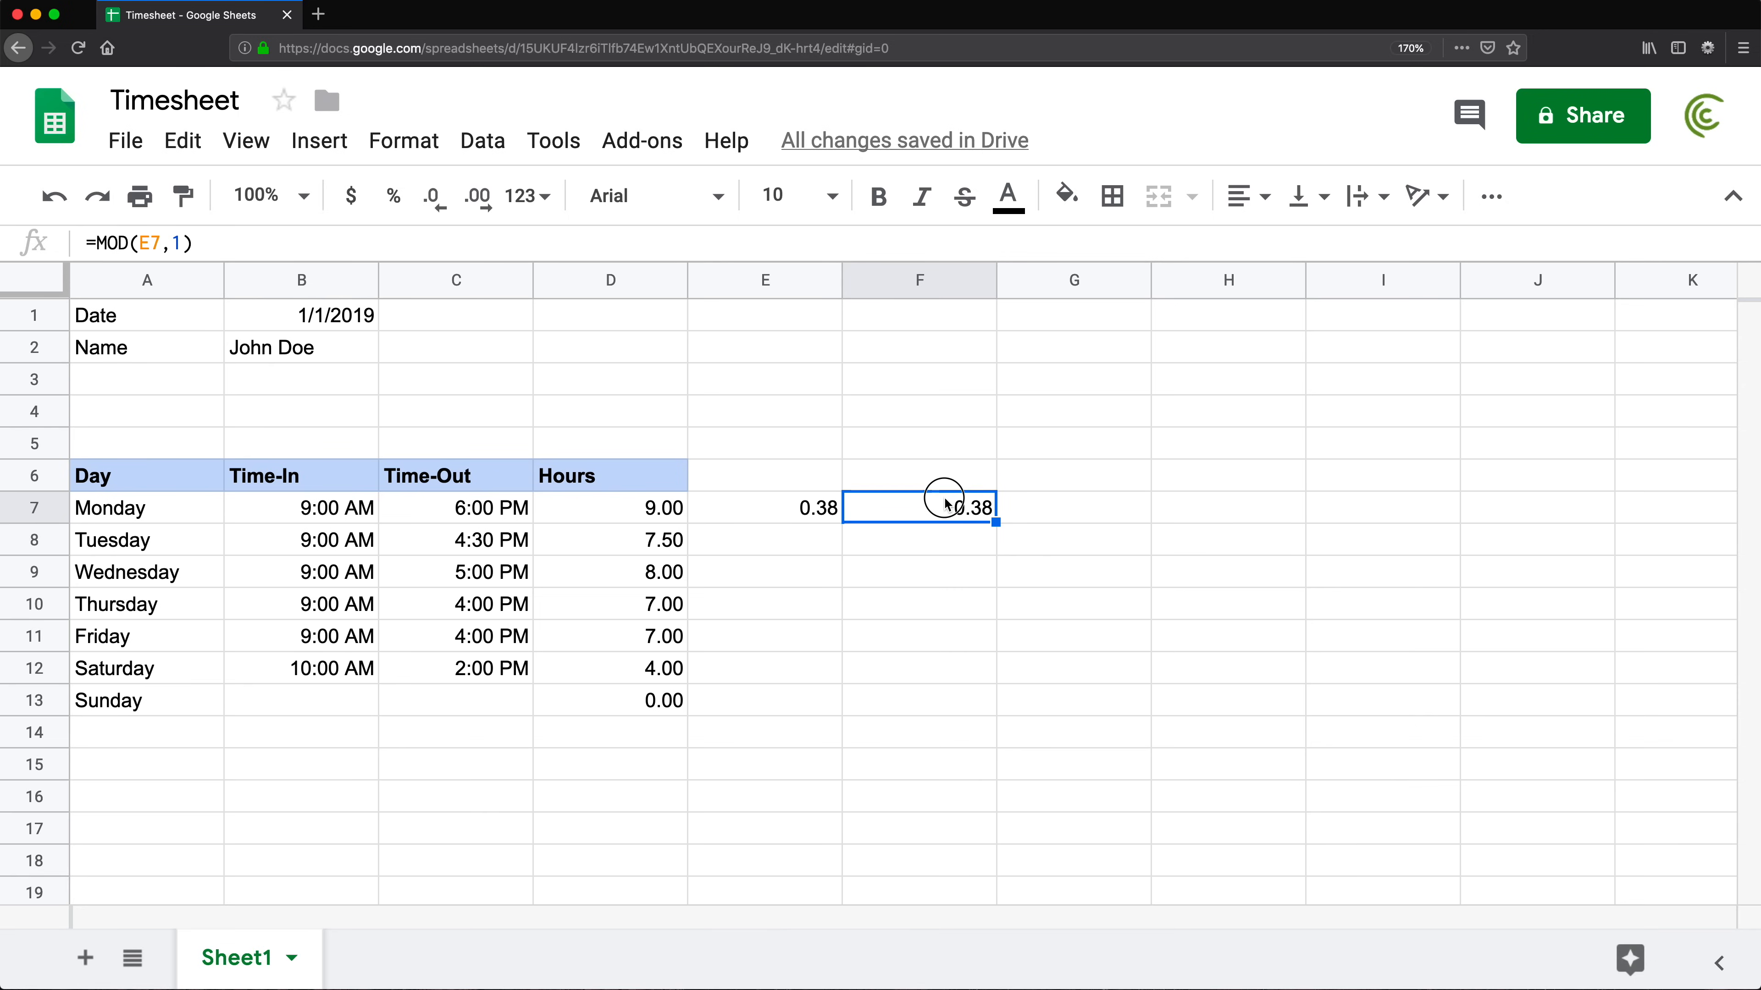
key("Return")
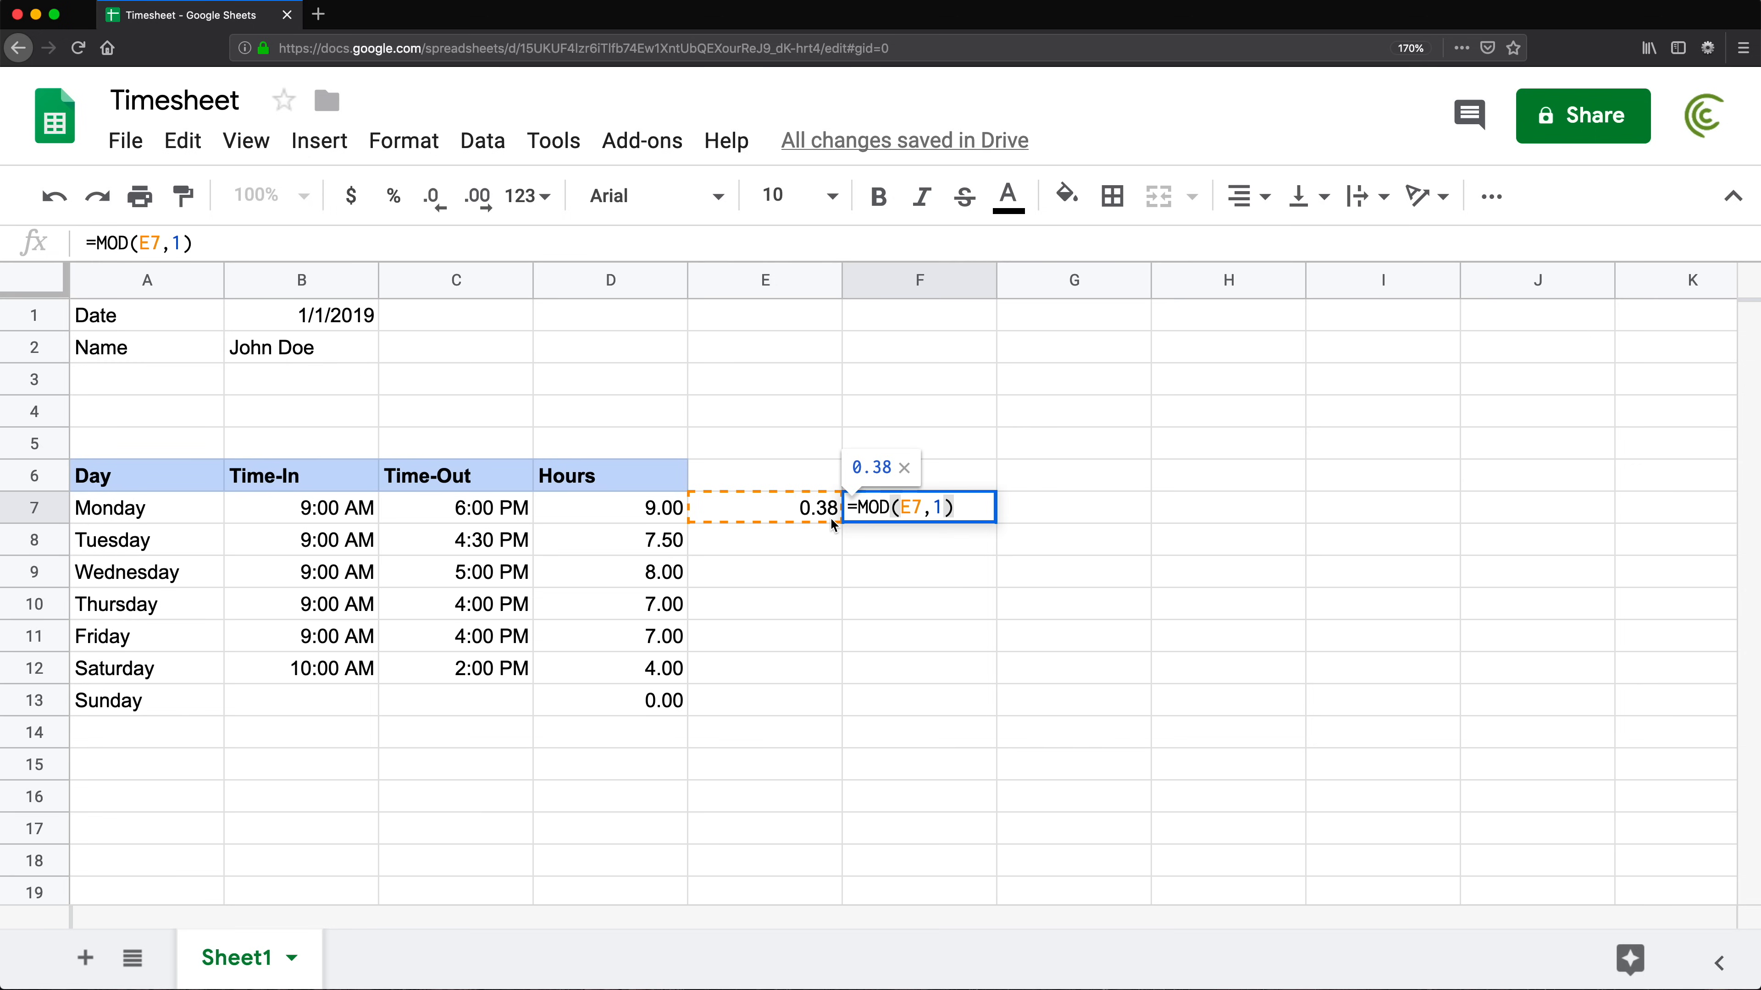
key("Return")
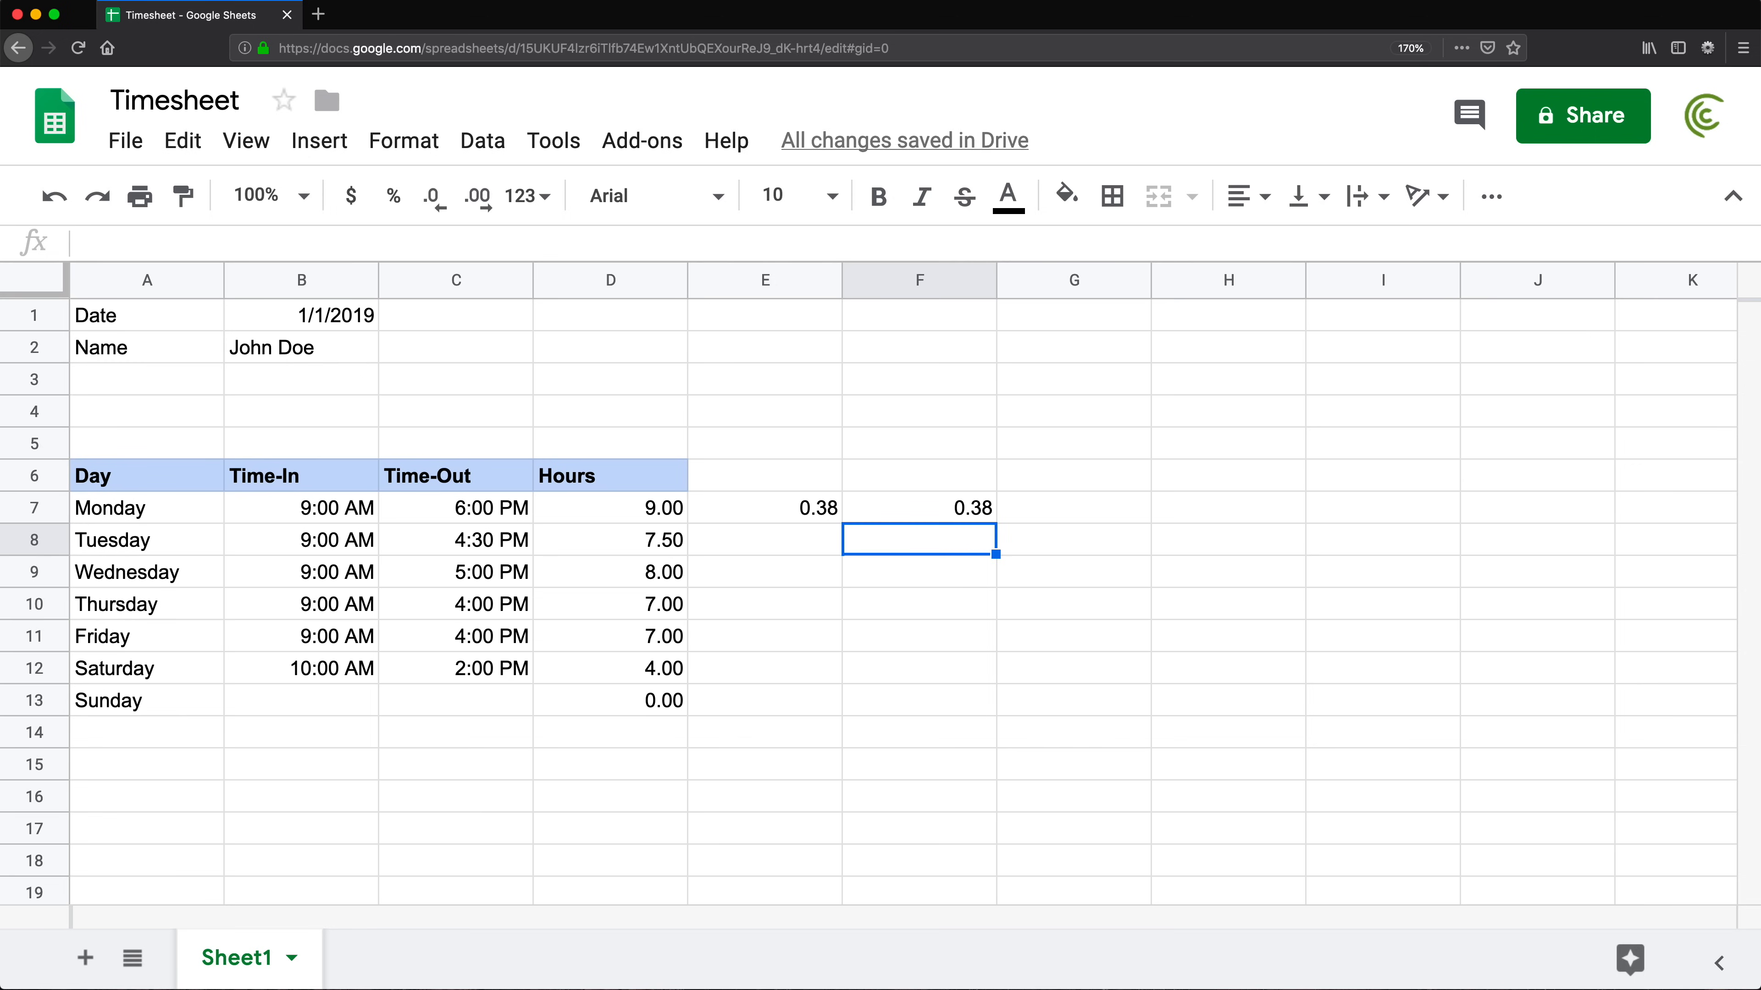
Clear the helper formulas in E7:F7
left_click_drag(835, 510, 898, 512)
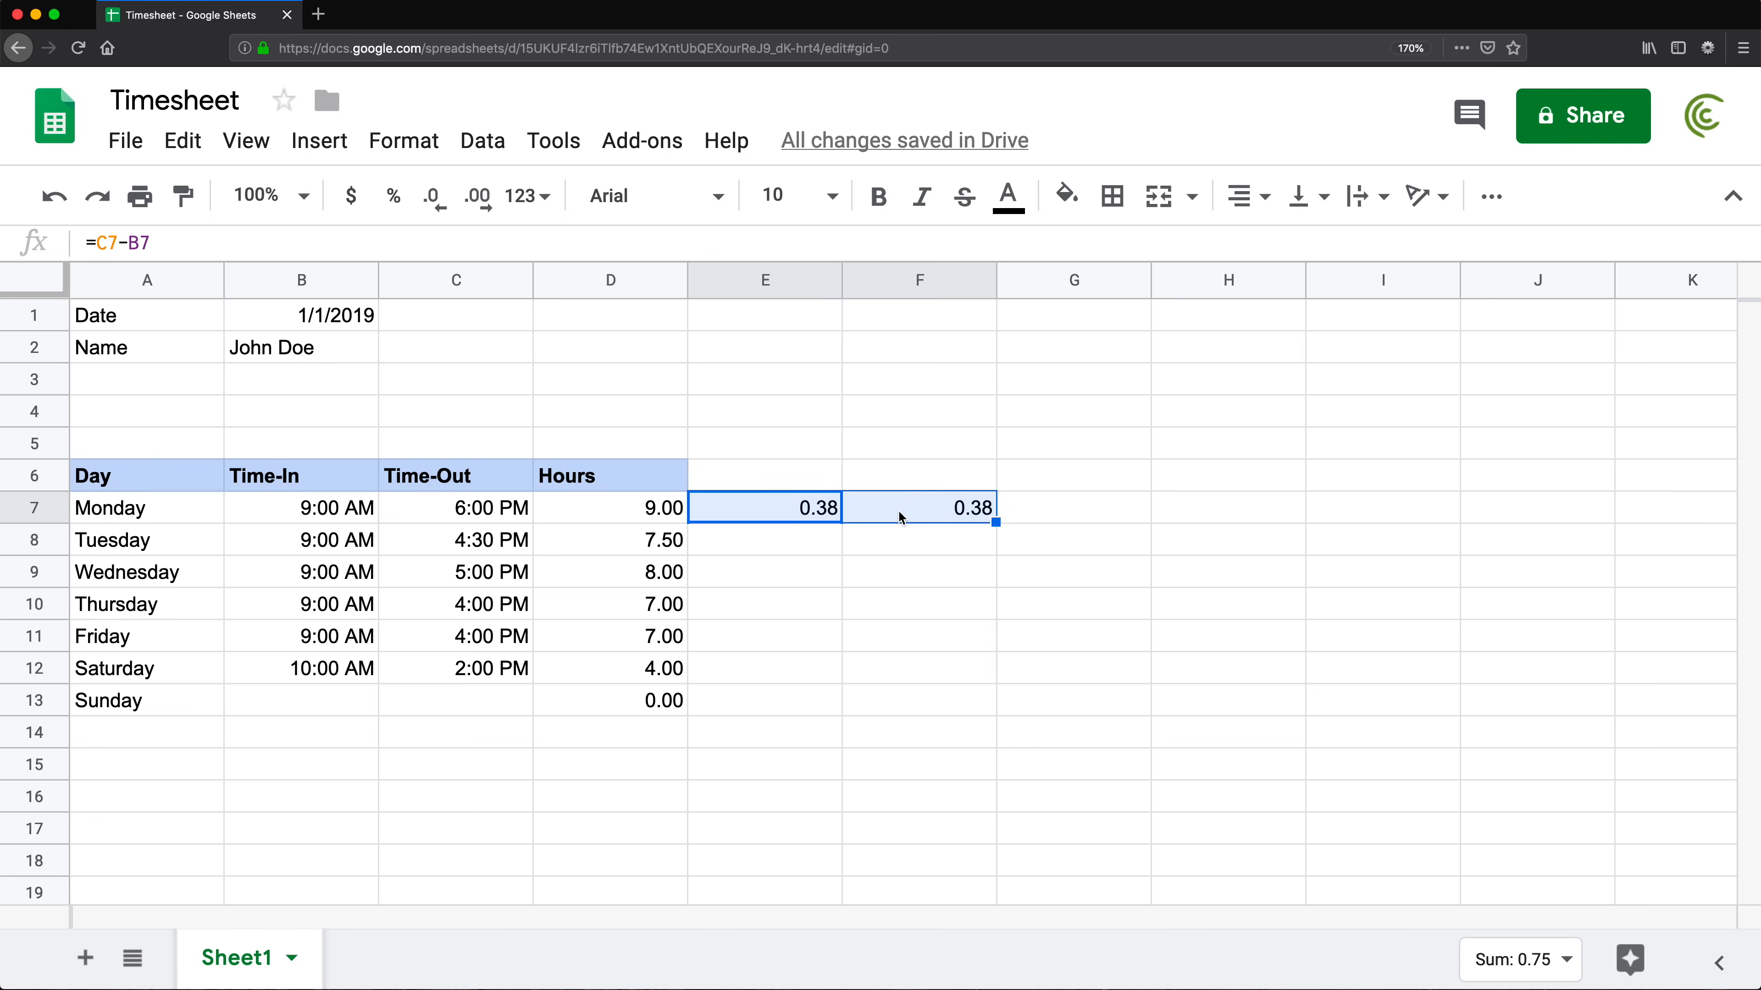
key("Delete")
Replace Monday's Hours formula in D7 with =MOD(C7-B7,1)*24
left_click(633, 517)
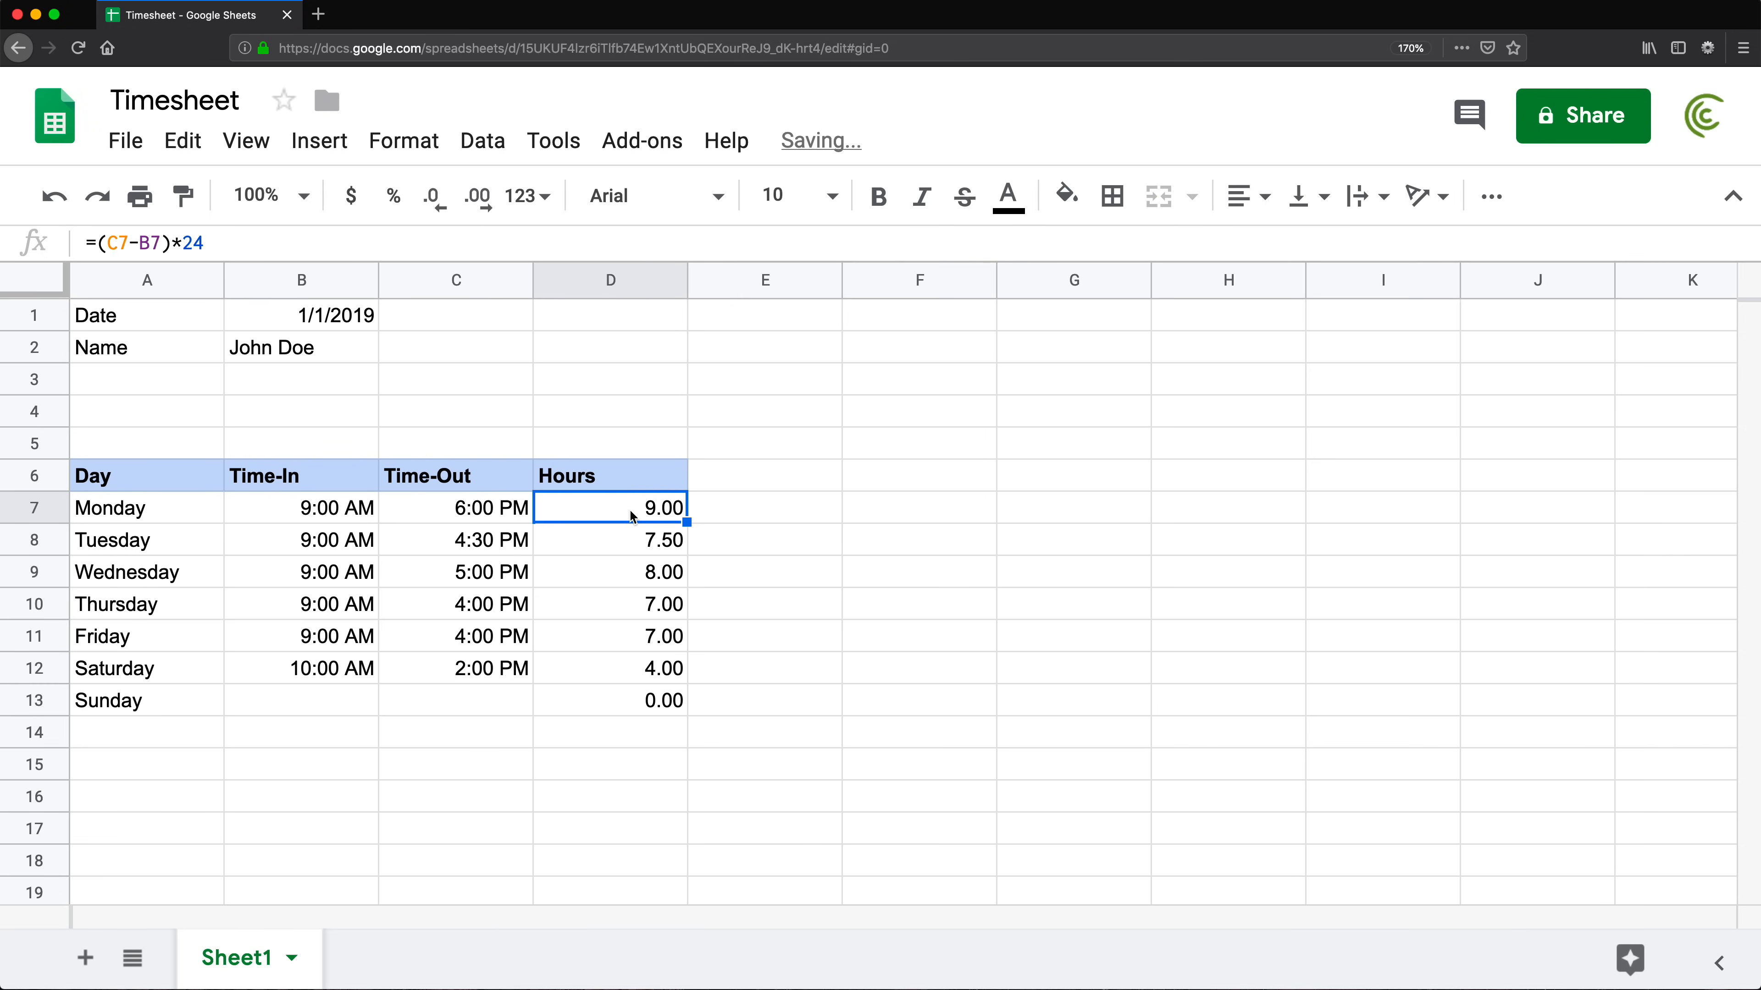
double_click(633, 516)
left_click_drag(551, 507, 795, 527)
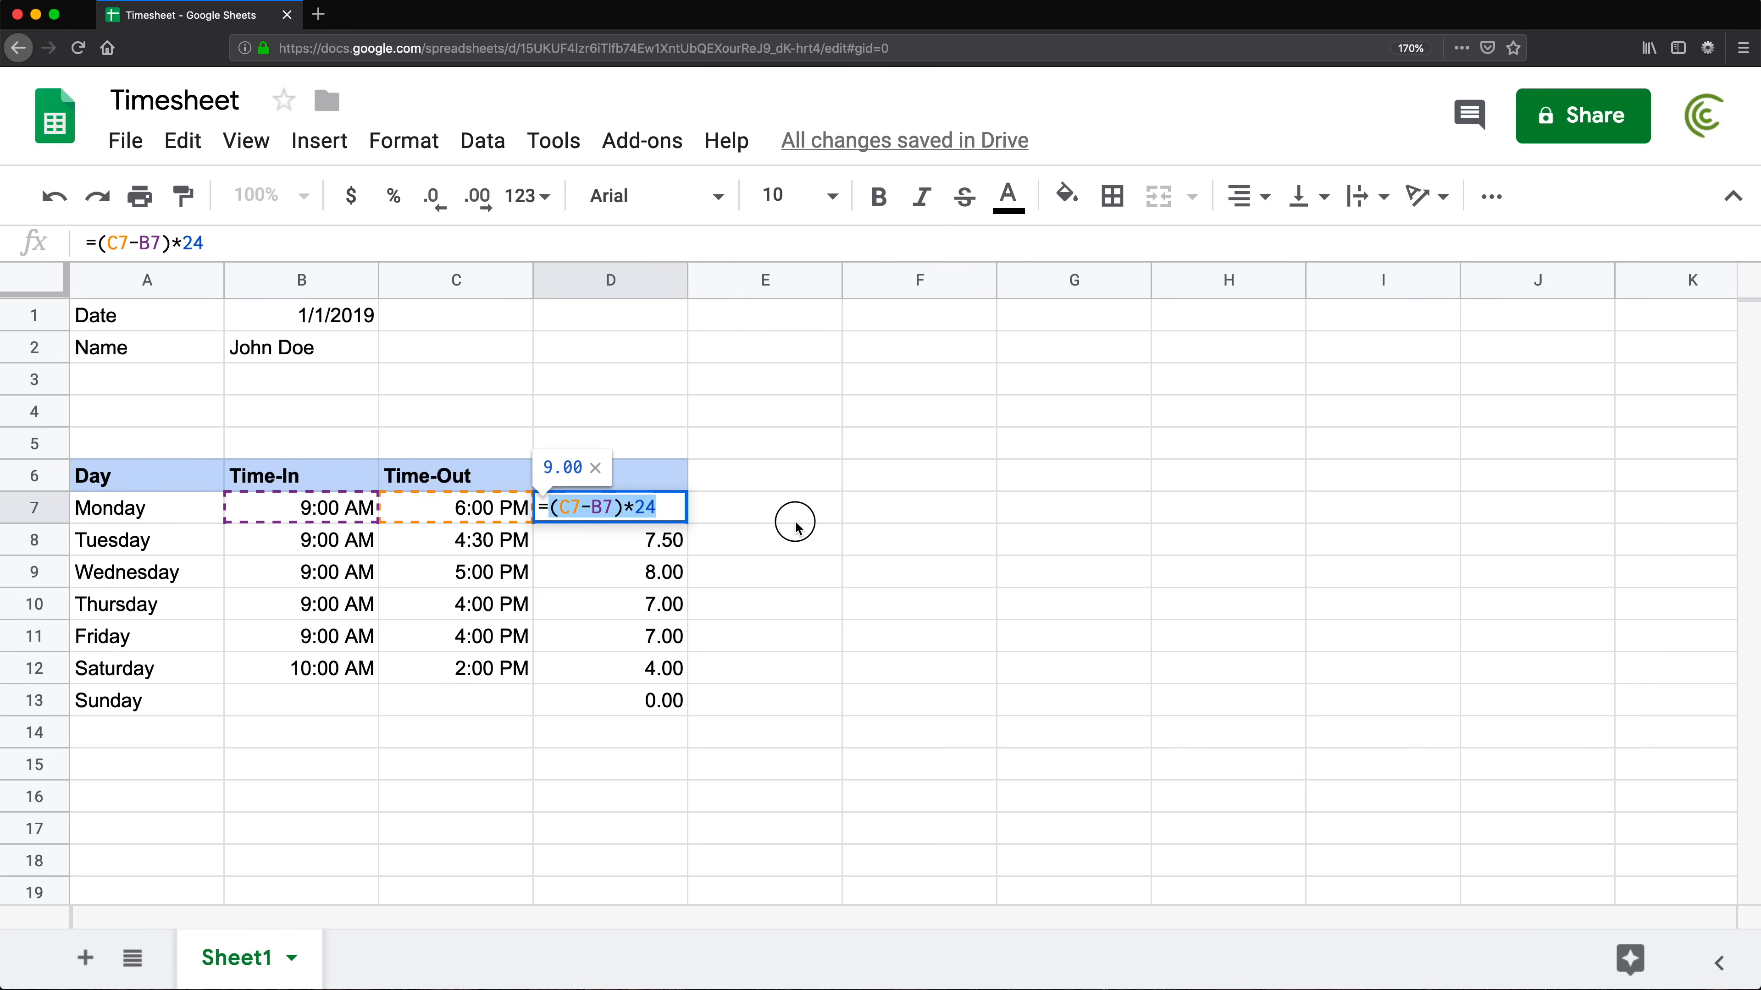
key("BackSpace")
type("MO")
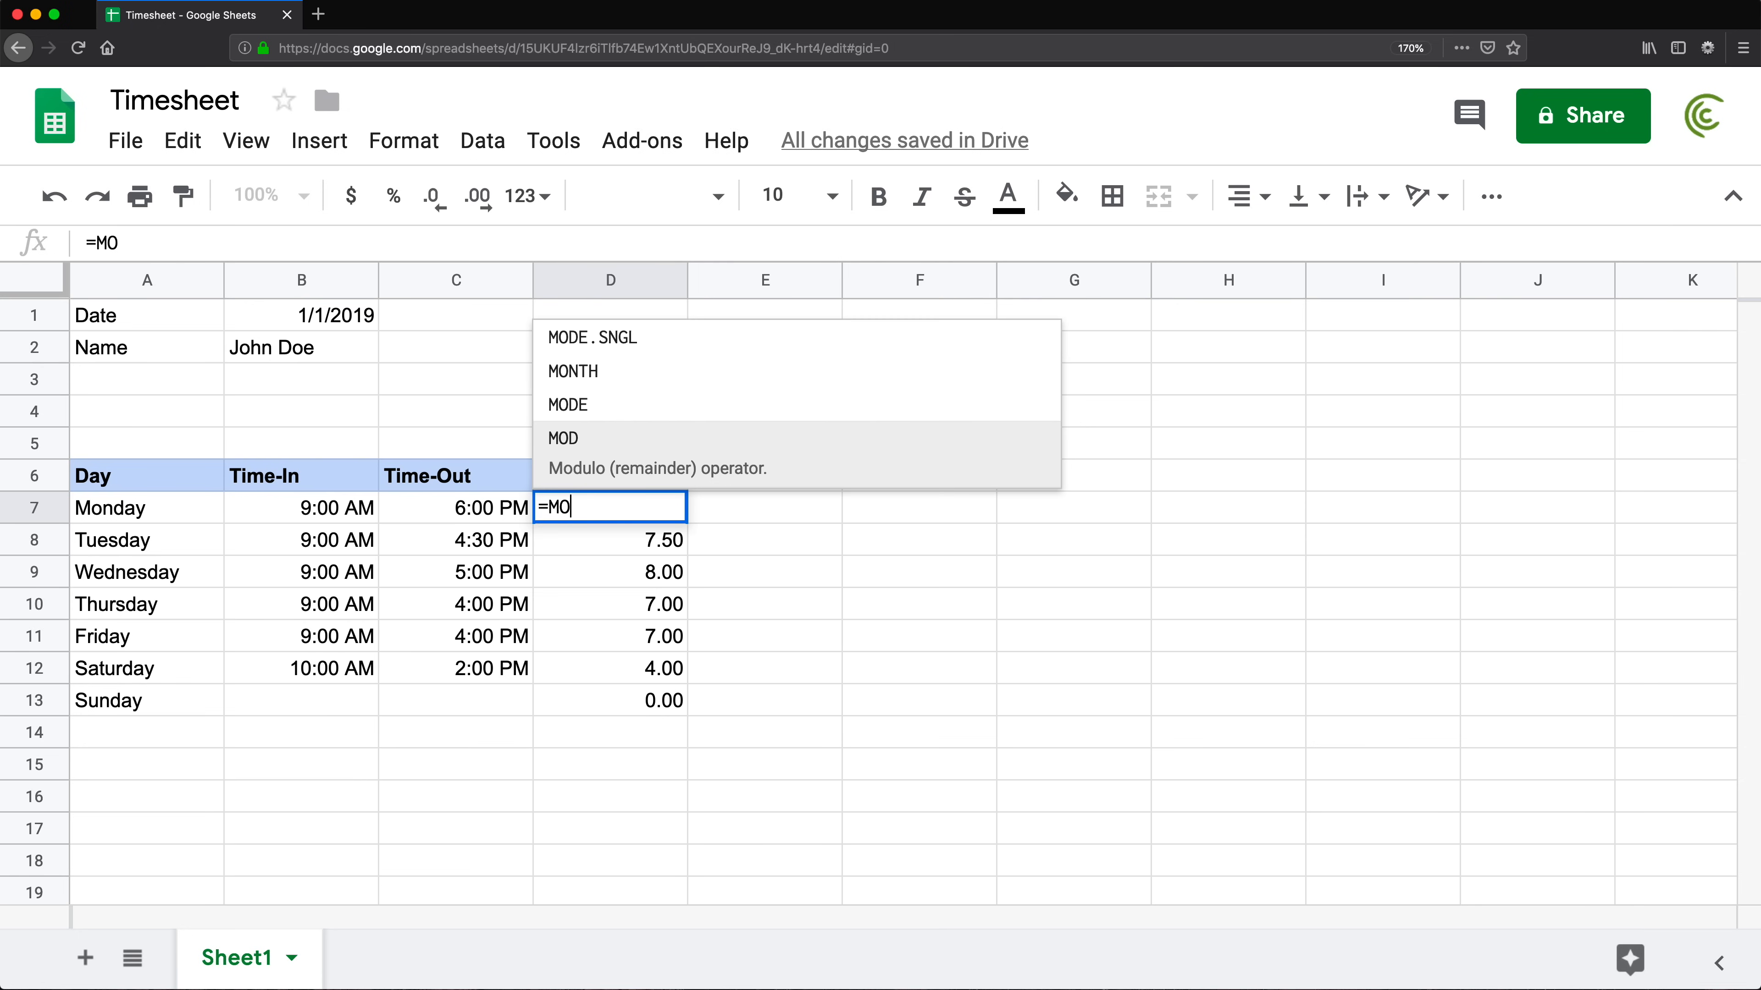
type("D(")
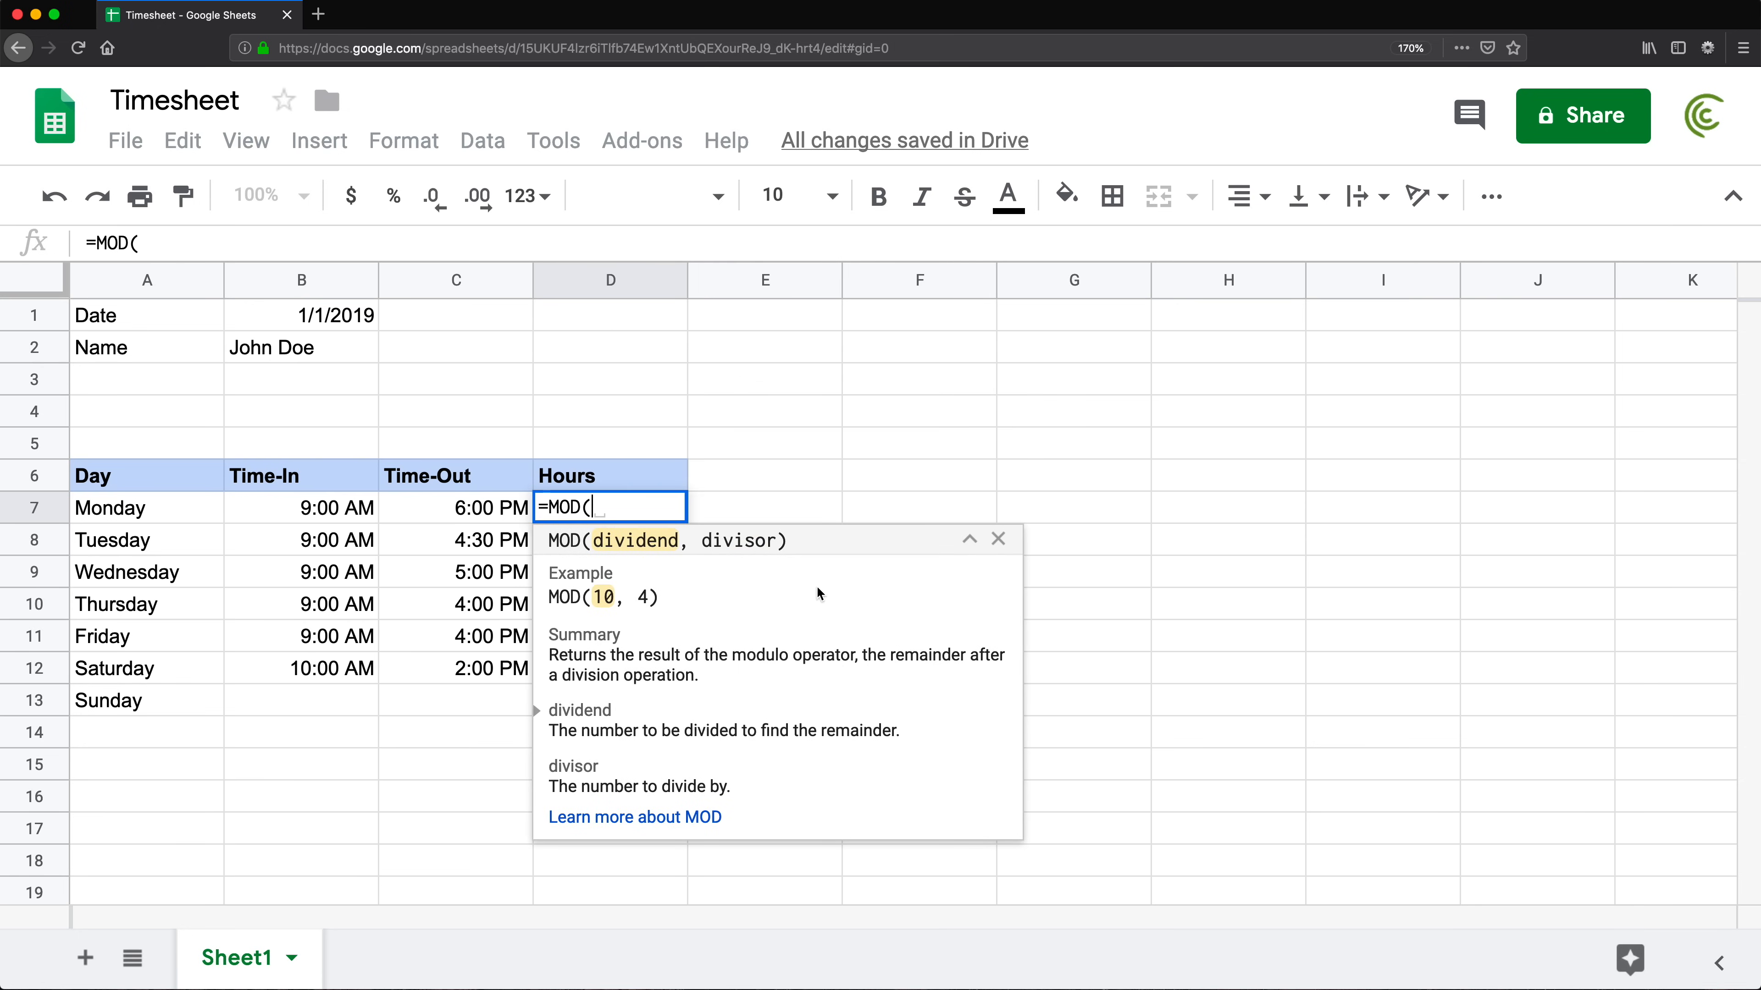
left_click(453, 508)
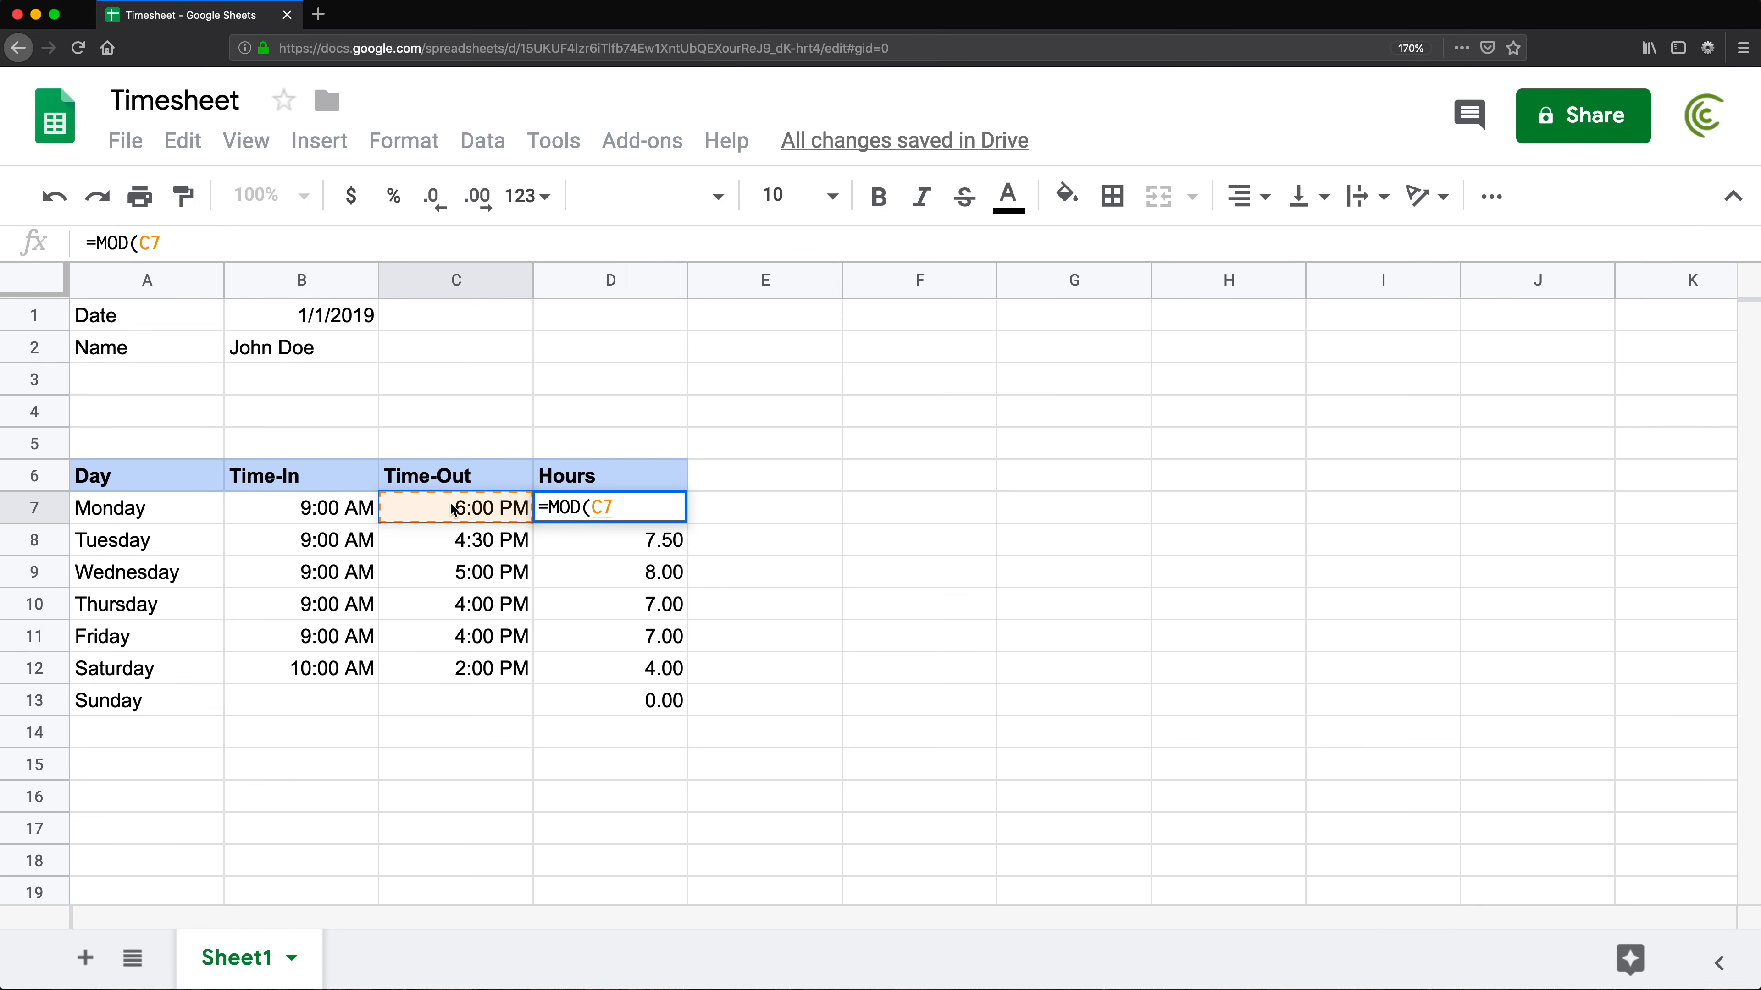
type("-")
left_click(326, 522)
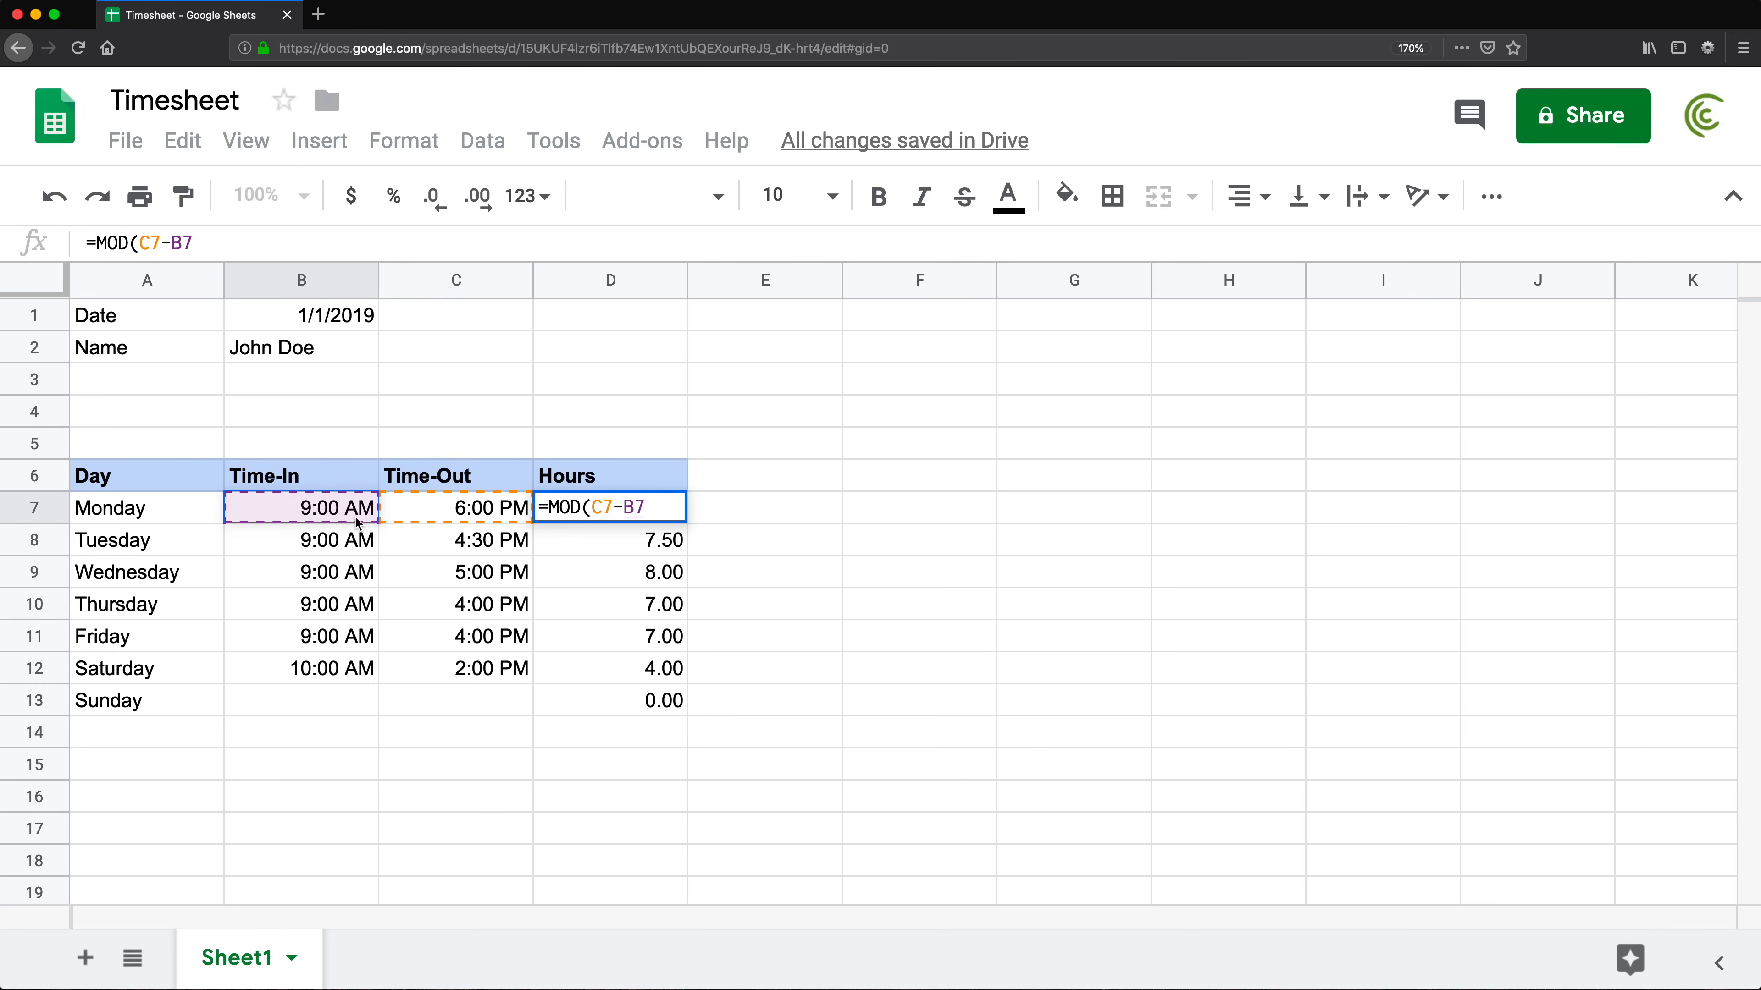
type(",1")
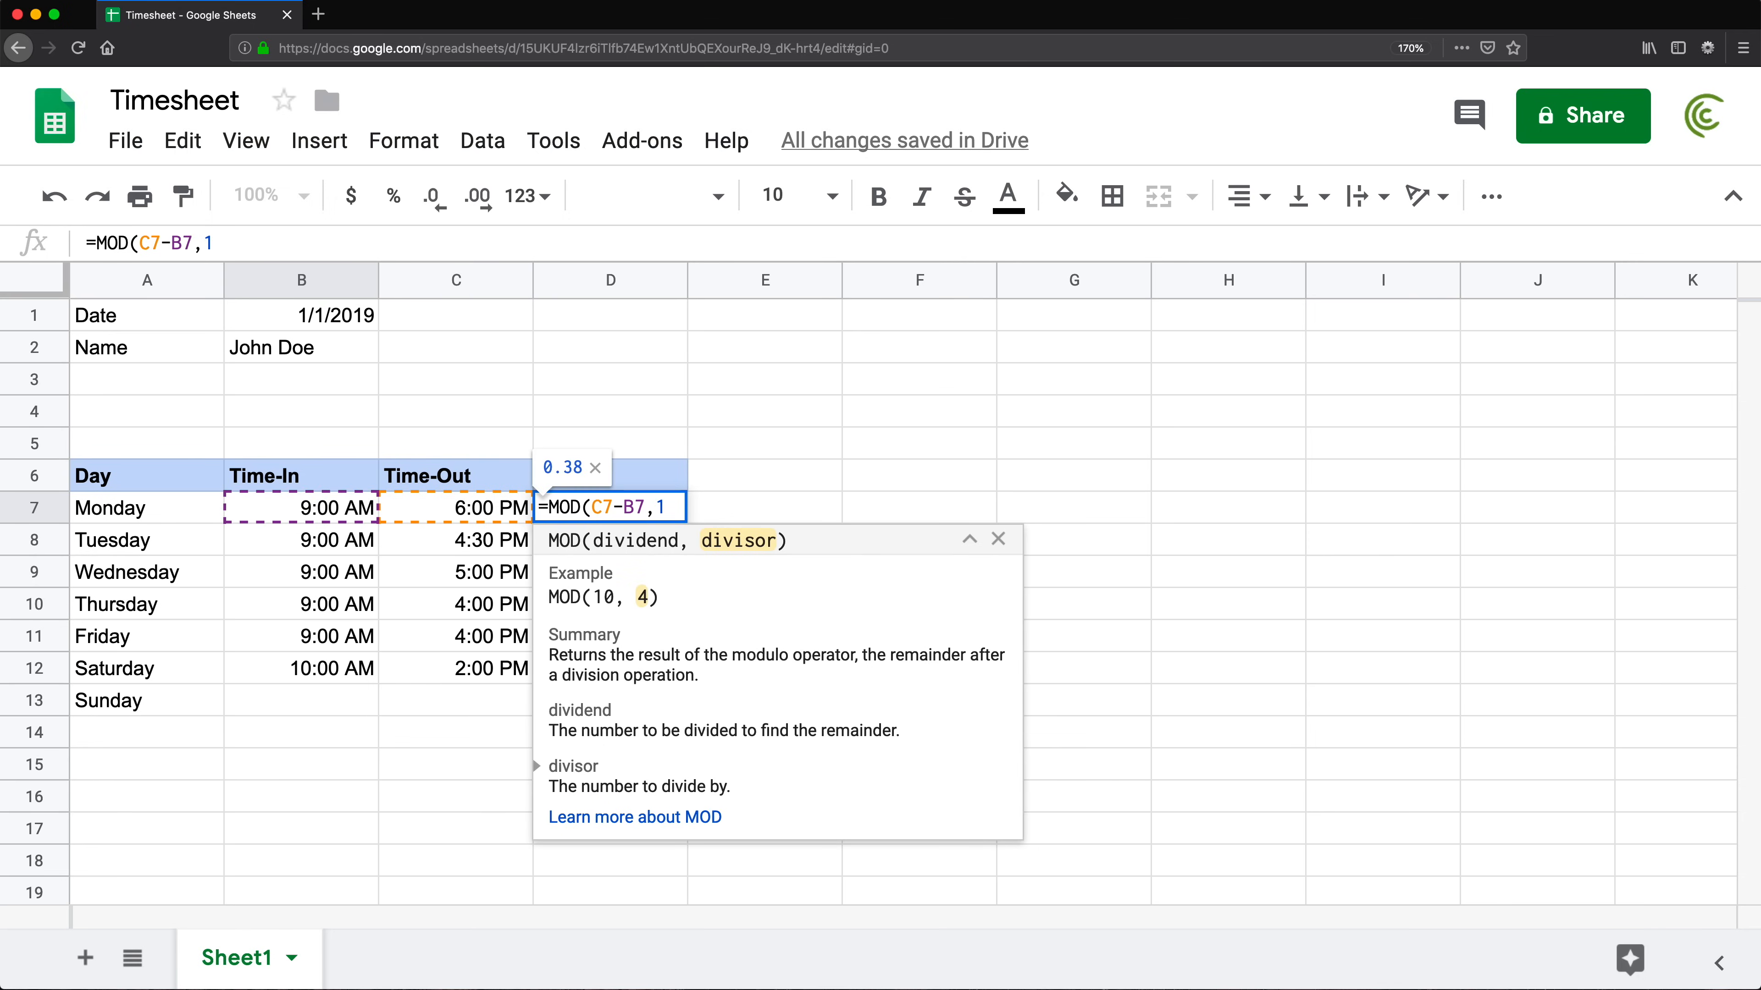
type(")")
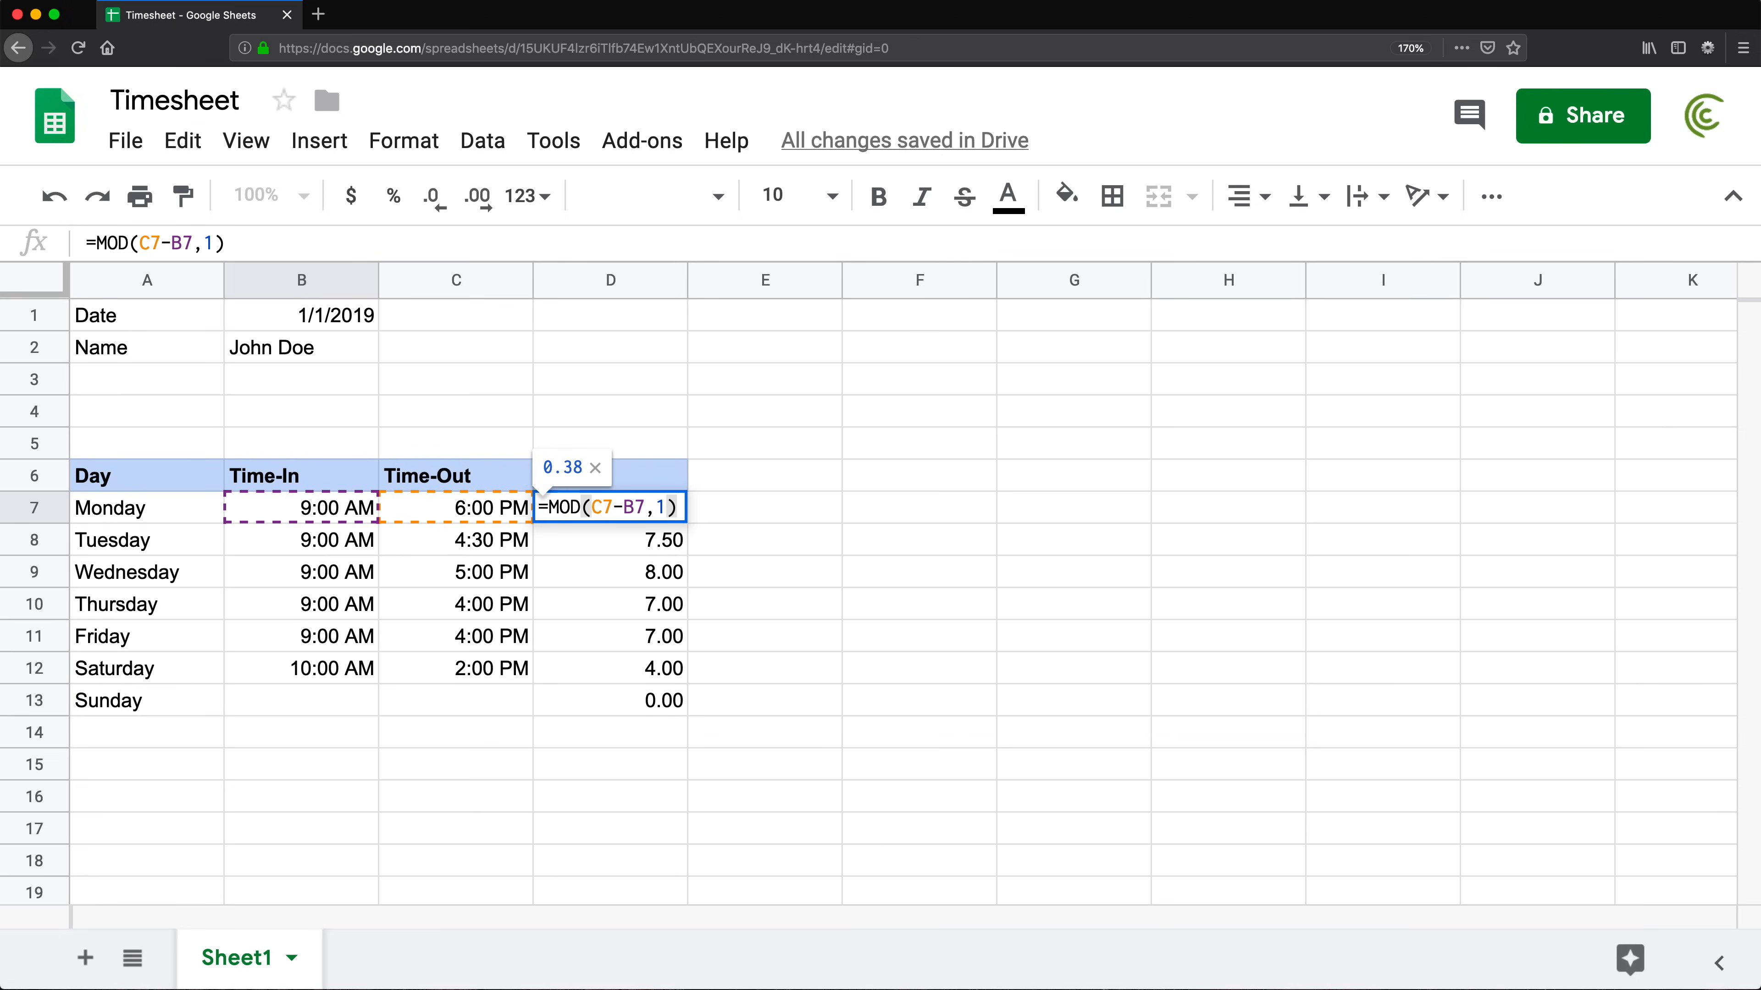
type("*24")
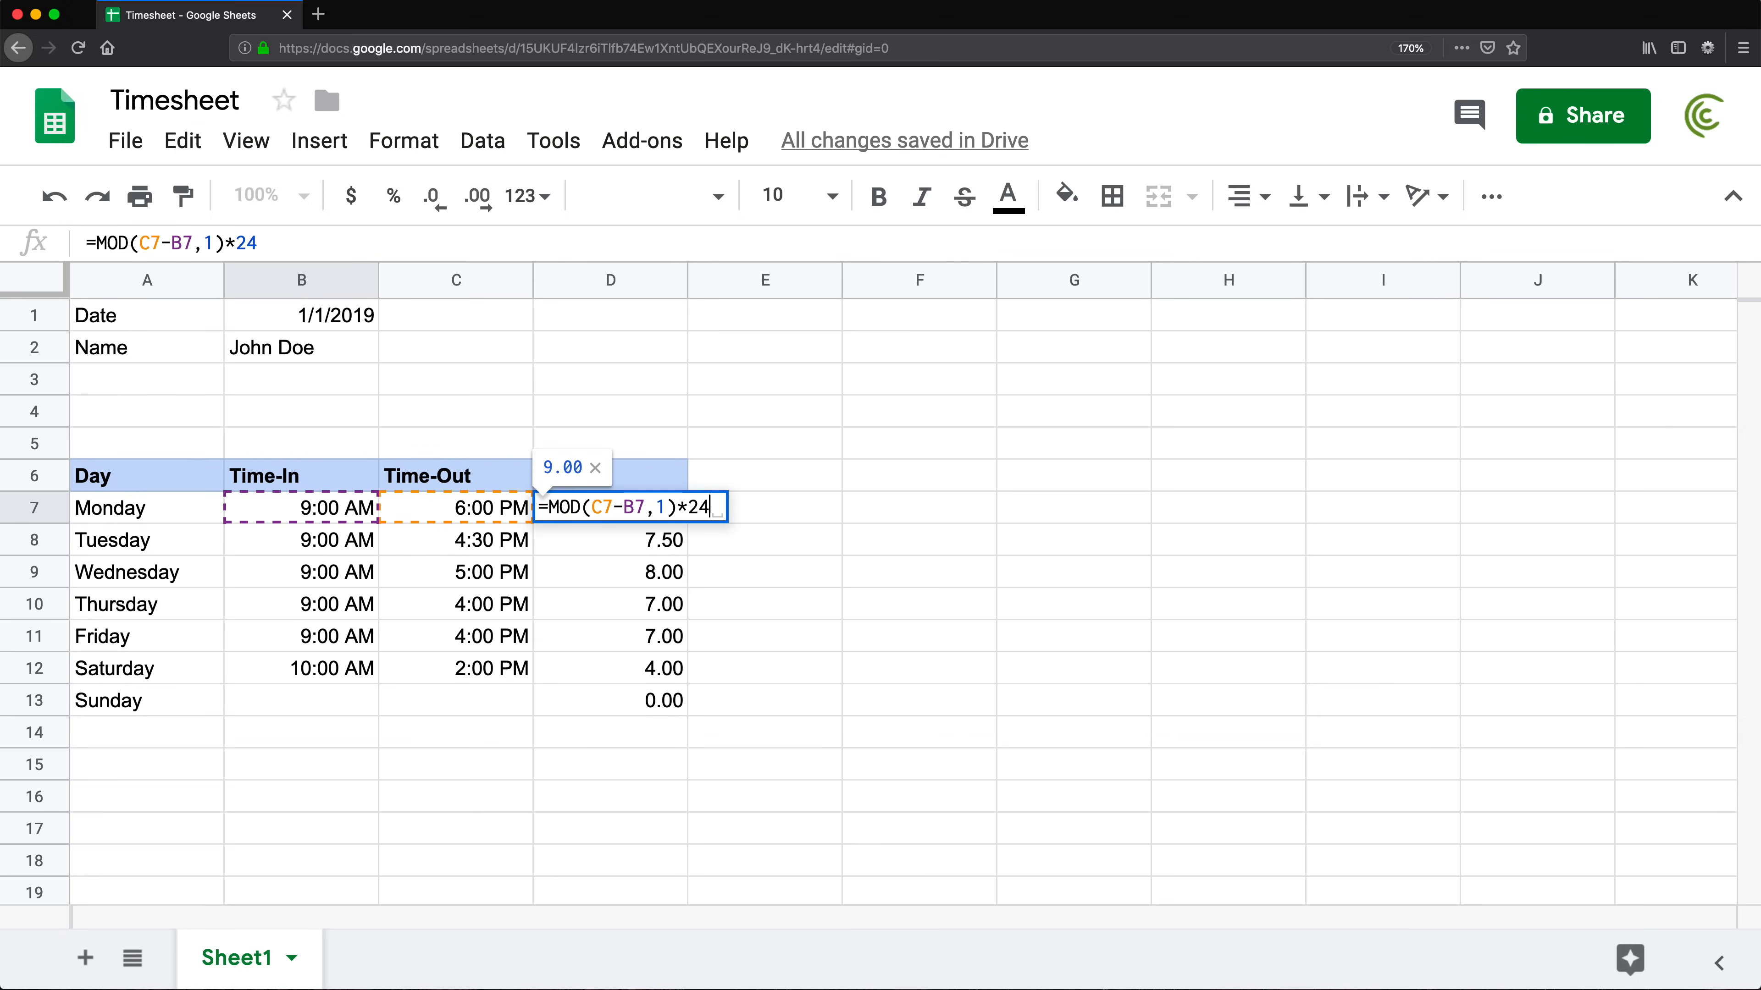
key("Return")
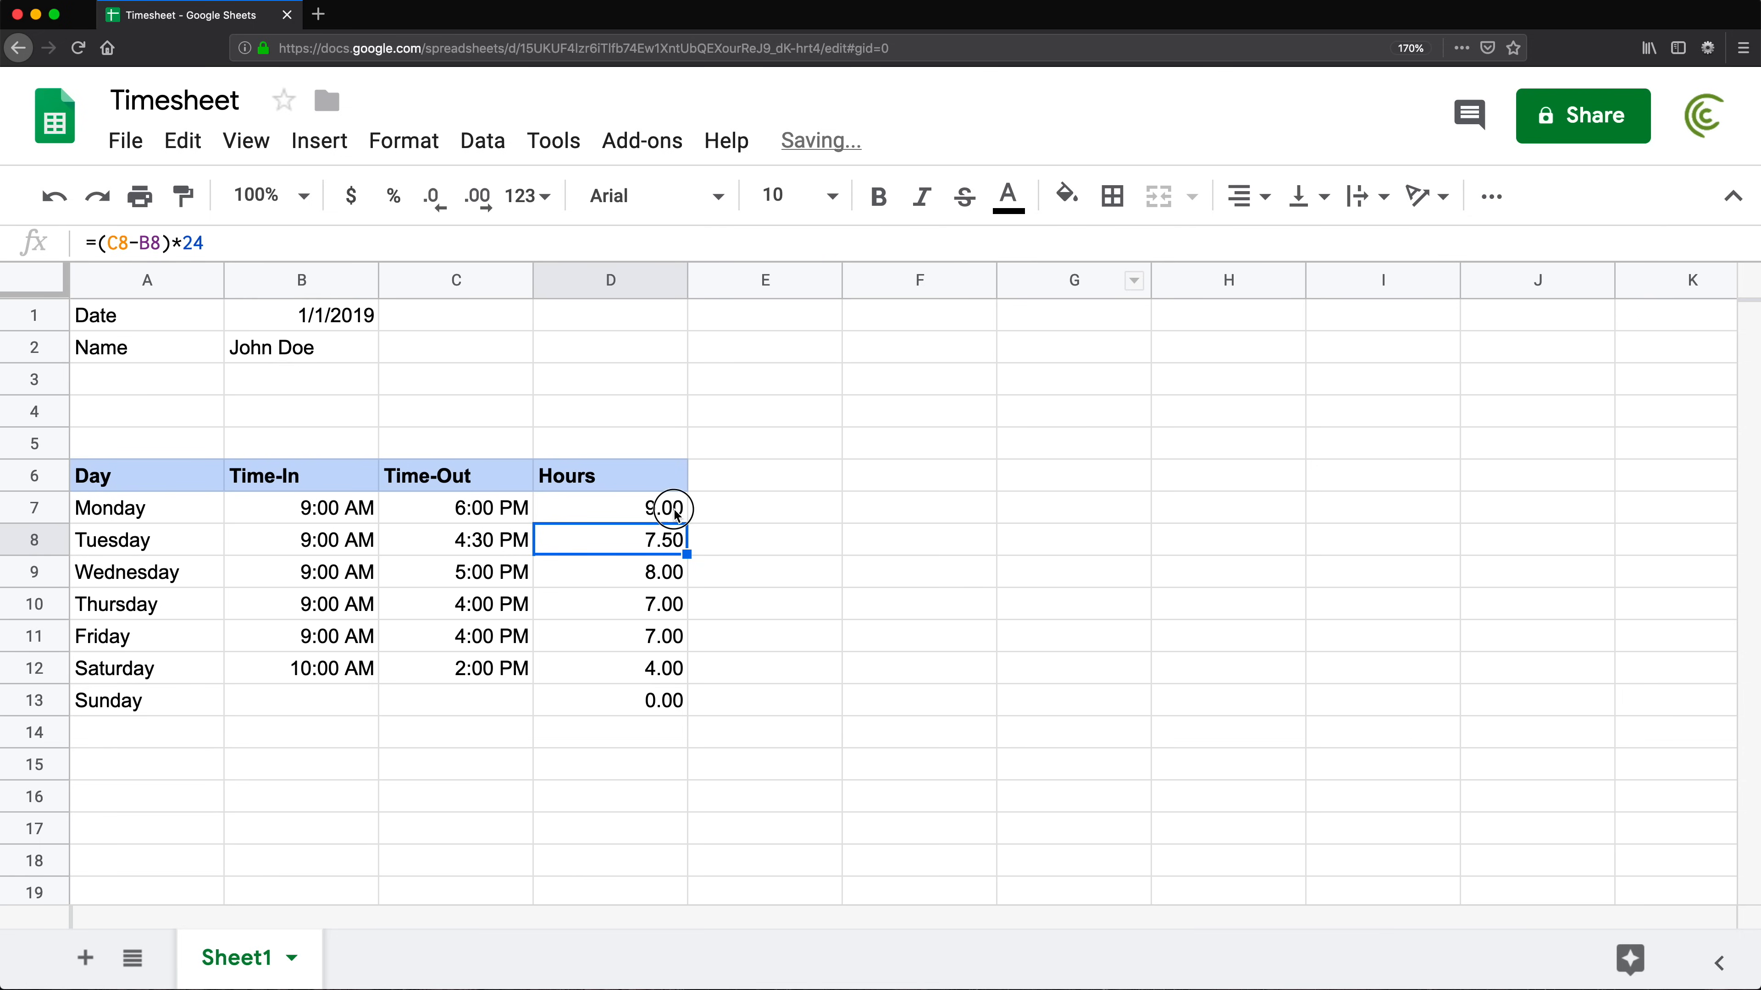
Check the new Hours formula in D7 and fill it down through Sunday in D13
double_click(696, 508)
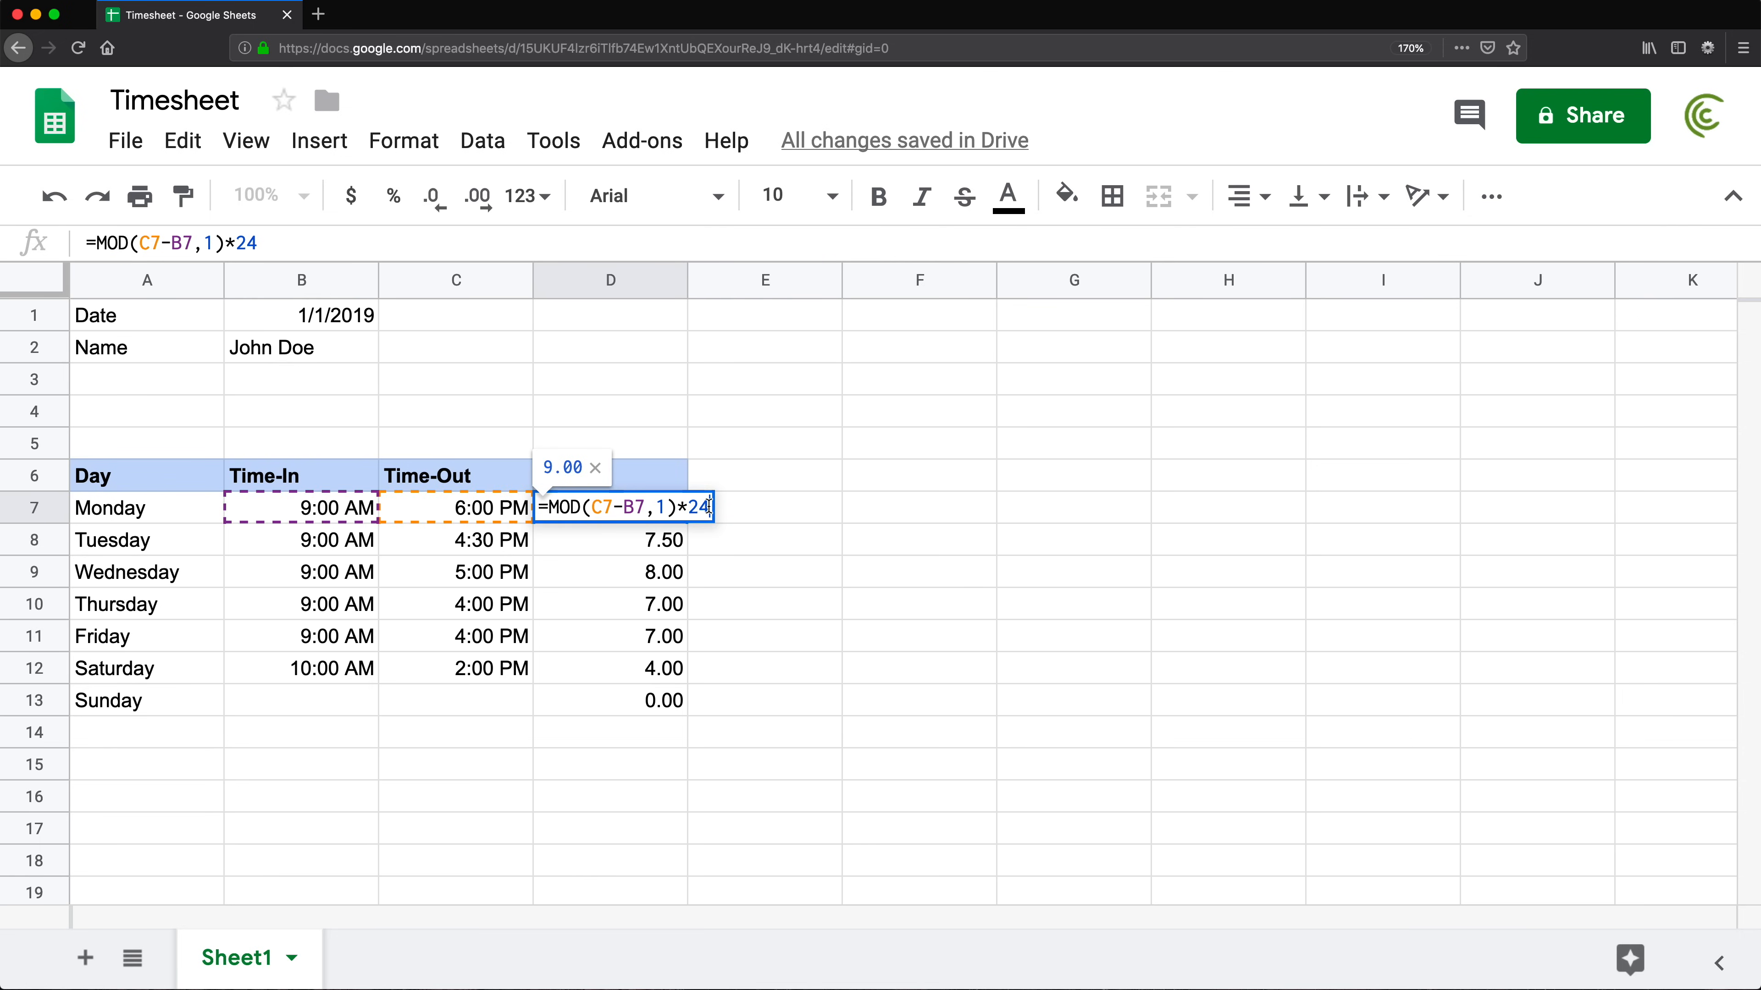
key("Escape")
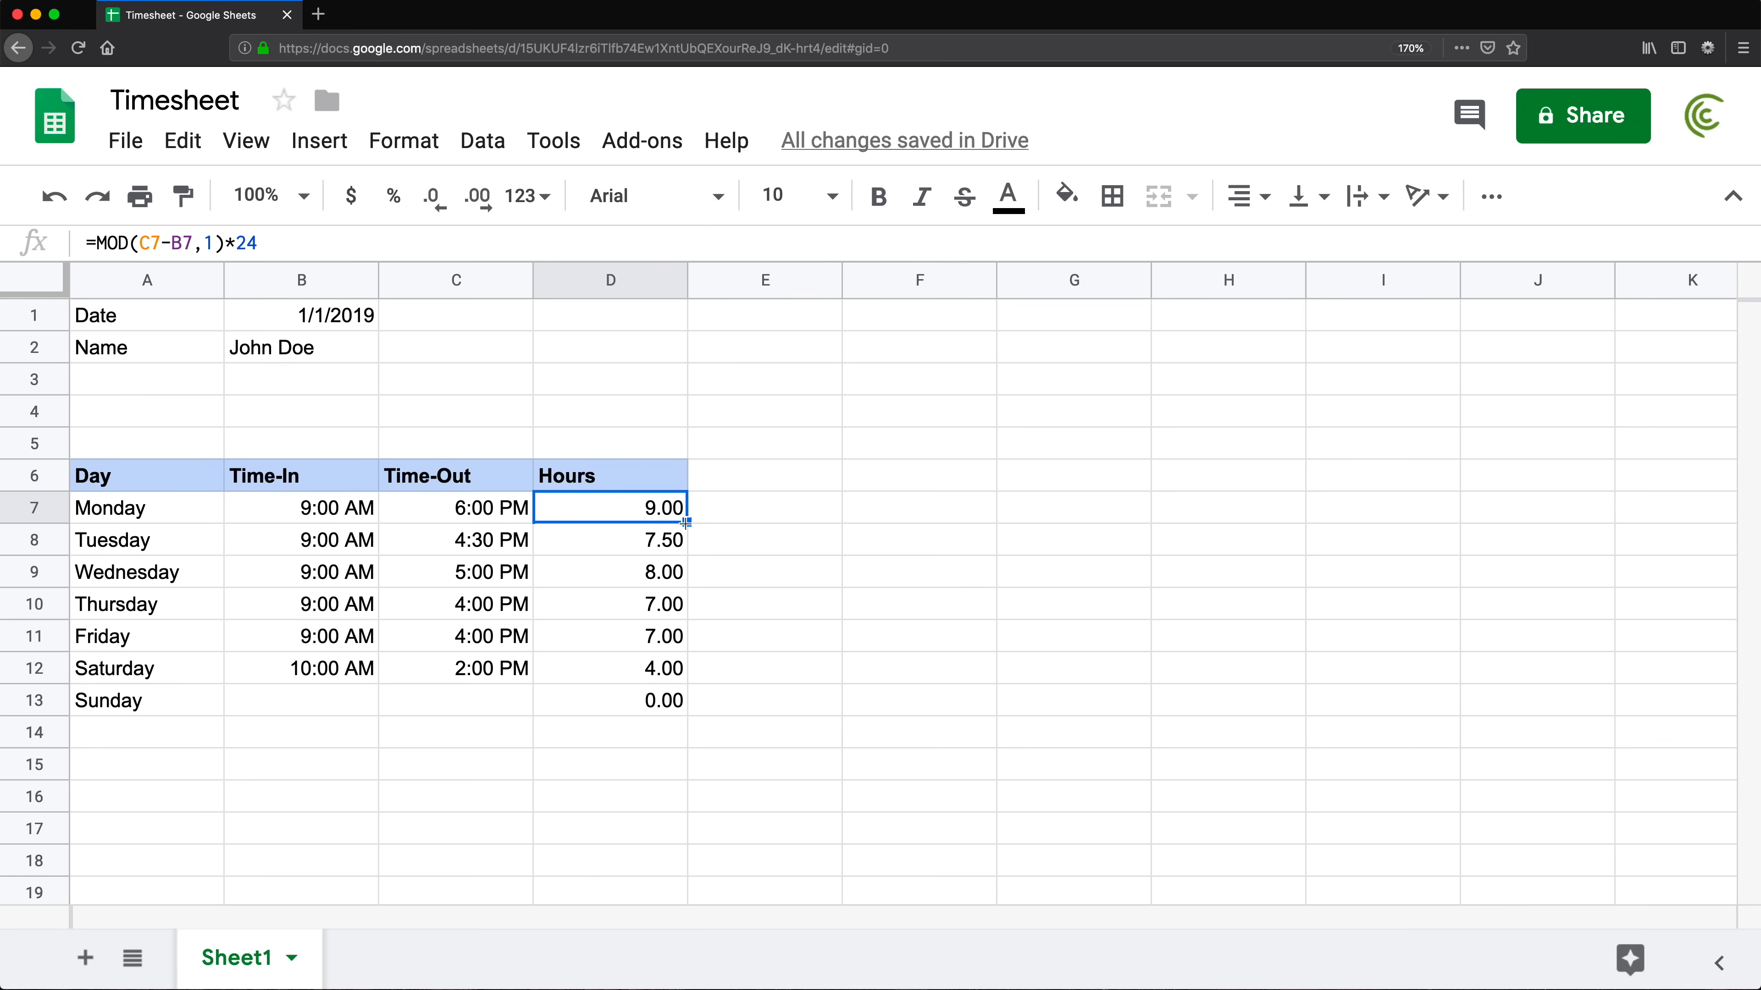
left_click_drag(687, 522, 672, 704)
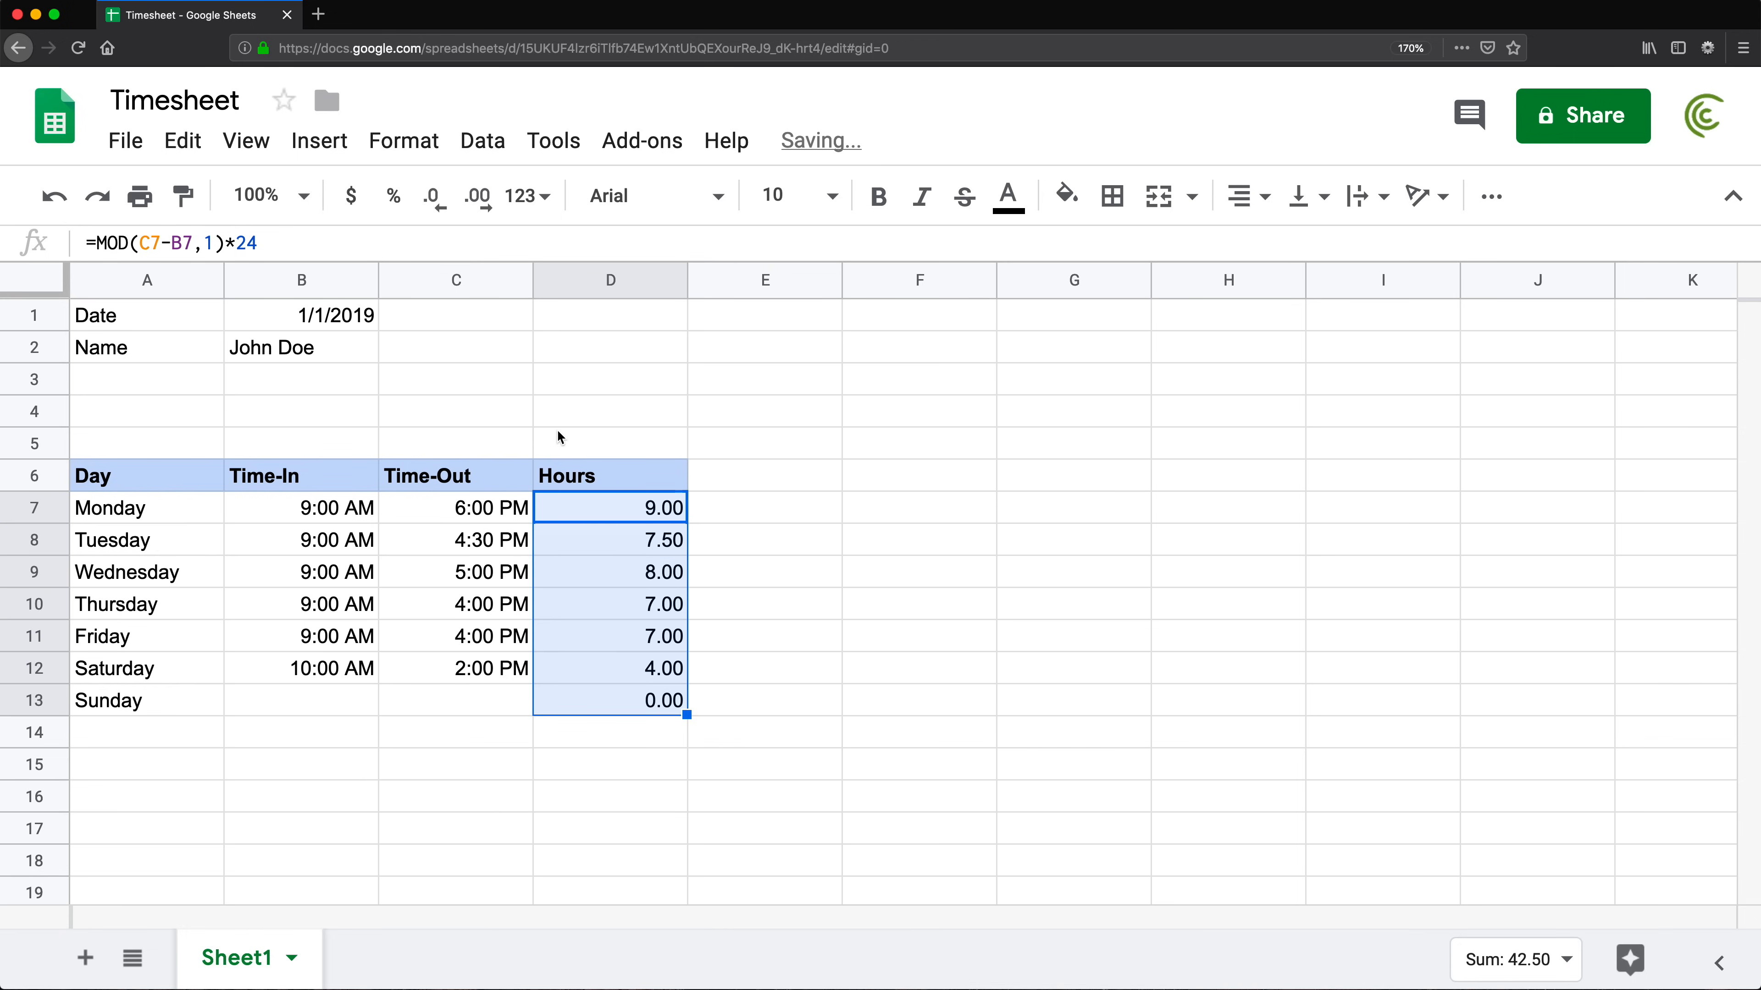
Set Monday's Time-In in B7 to 11:00 AM and the Time-Out in C7 to 2:00 PM
left_click(357, 517)
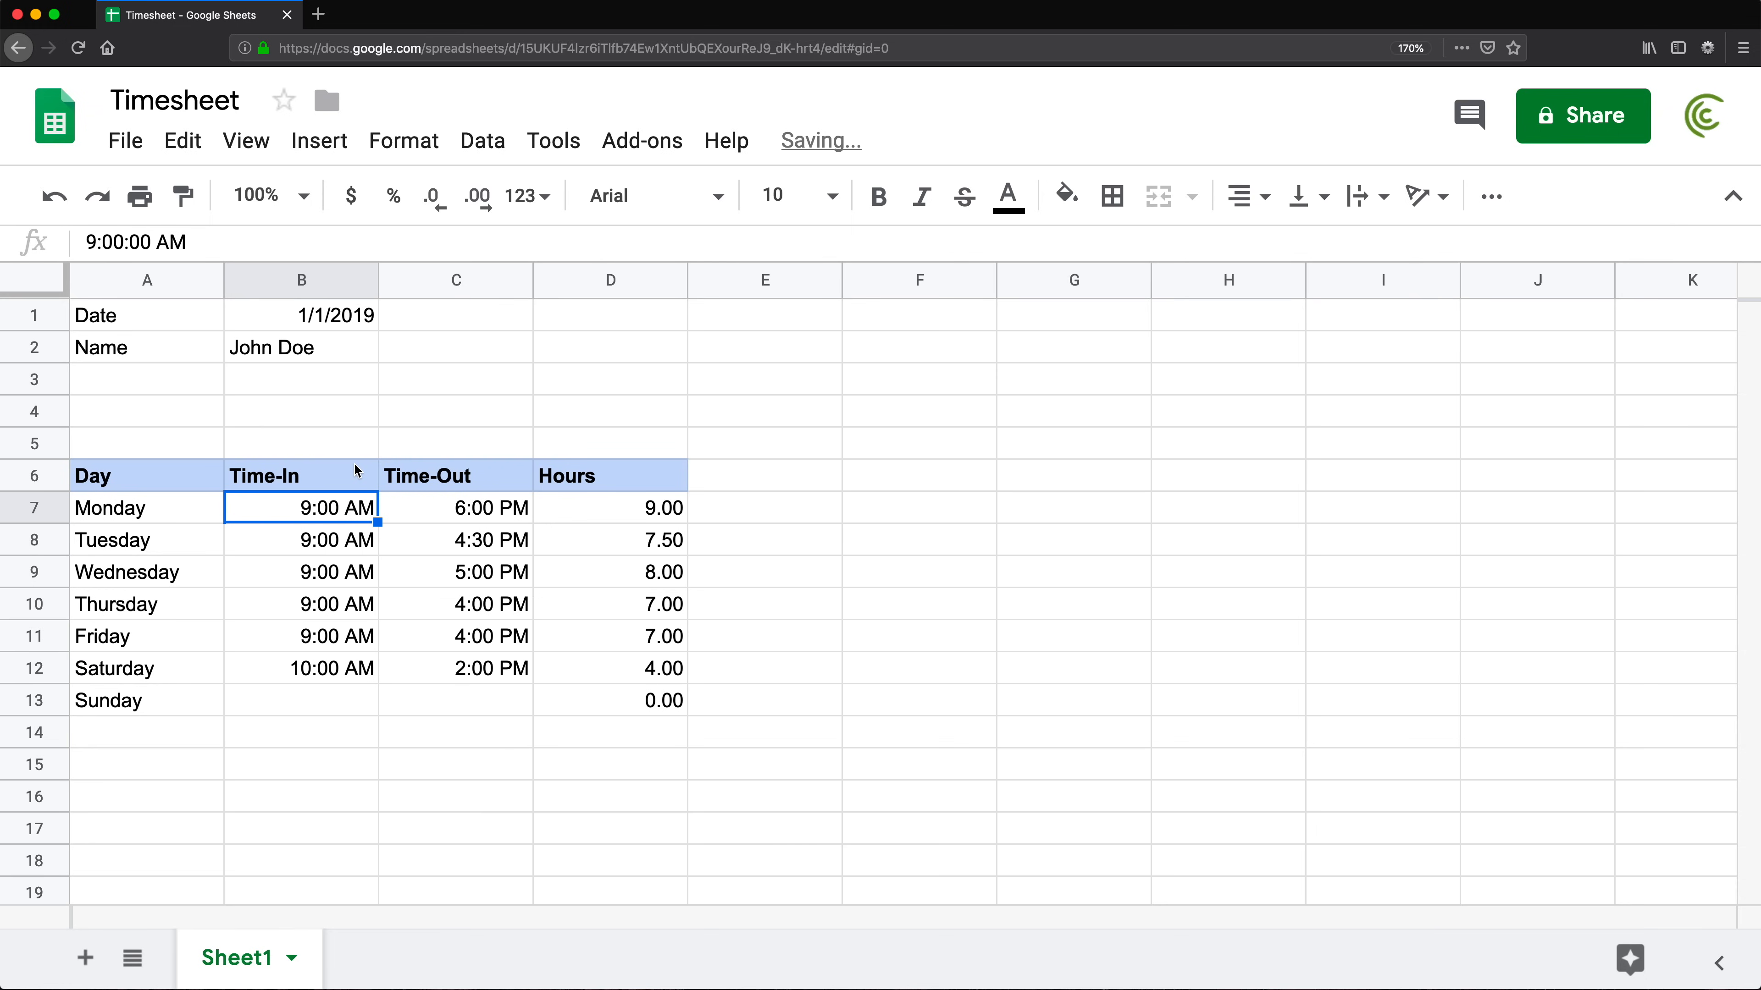
type("11")
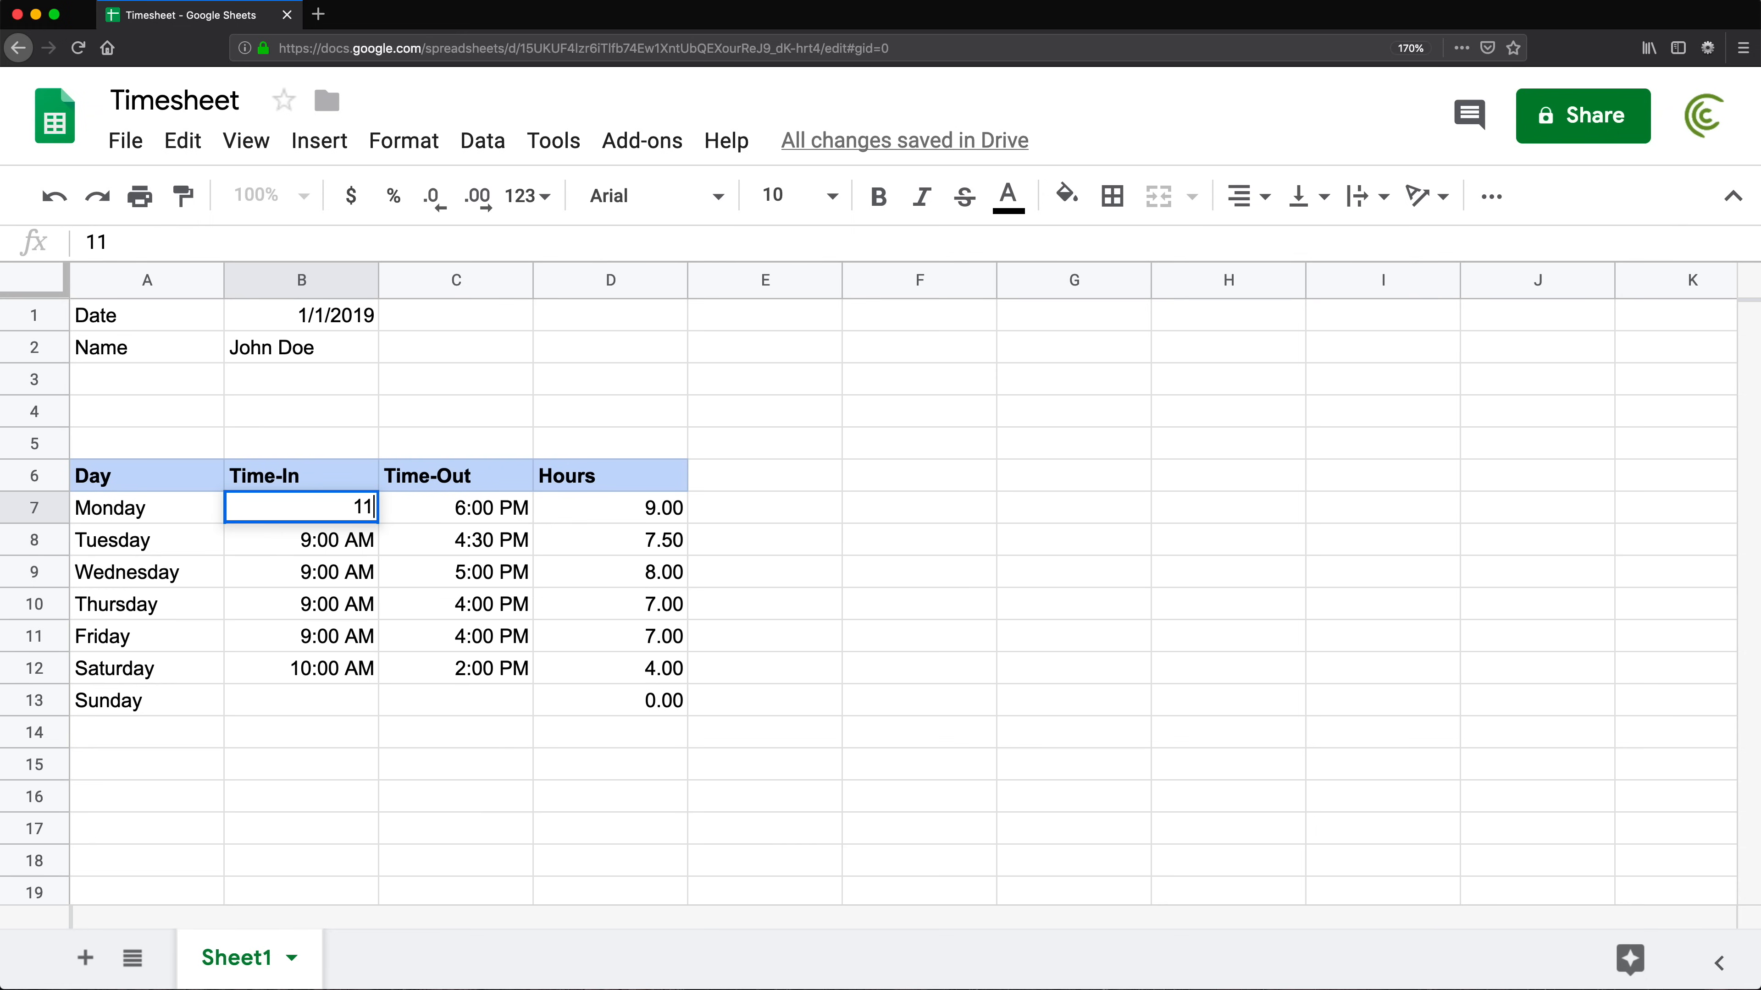
type("am")
key("Return")
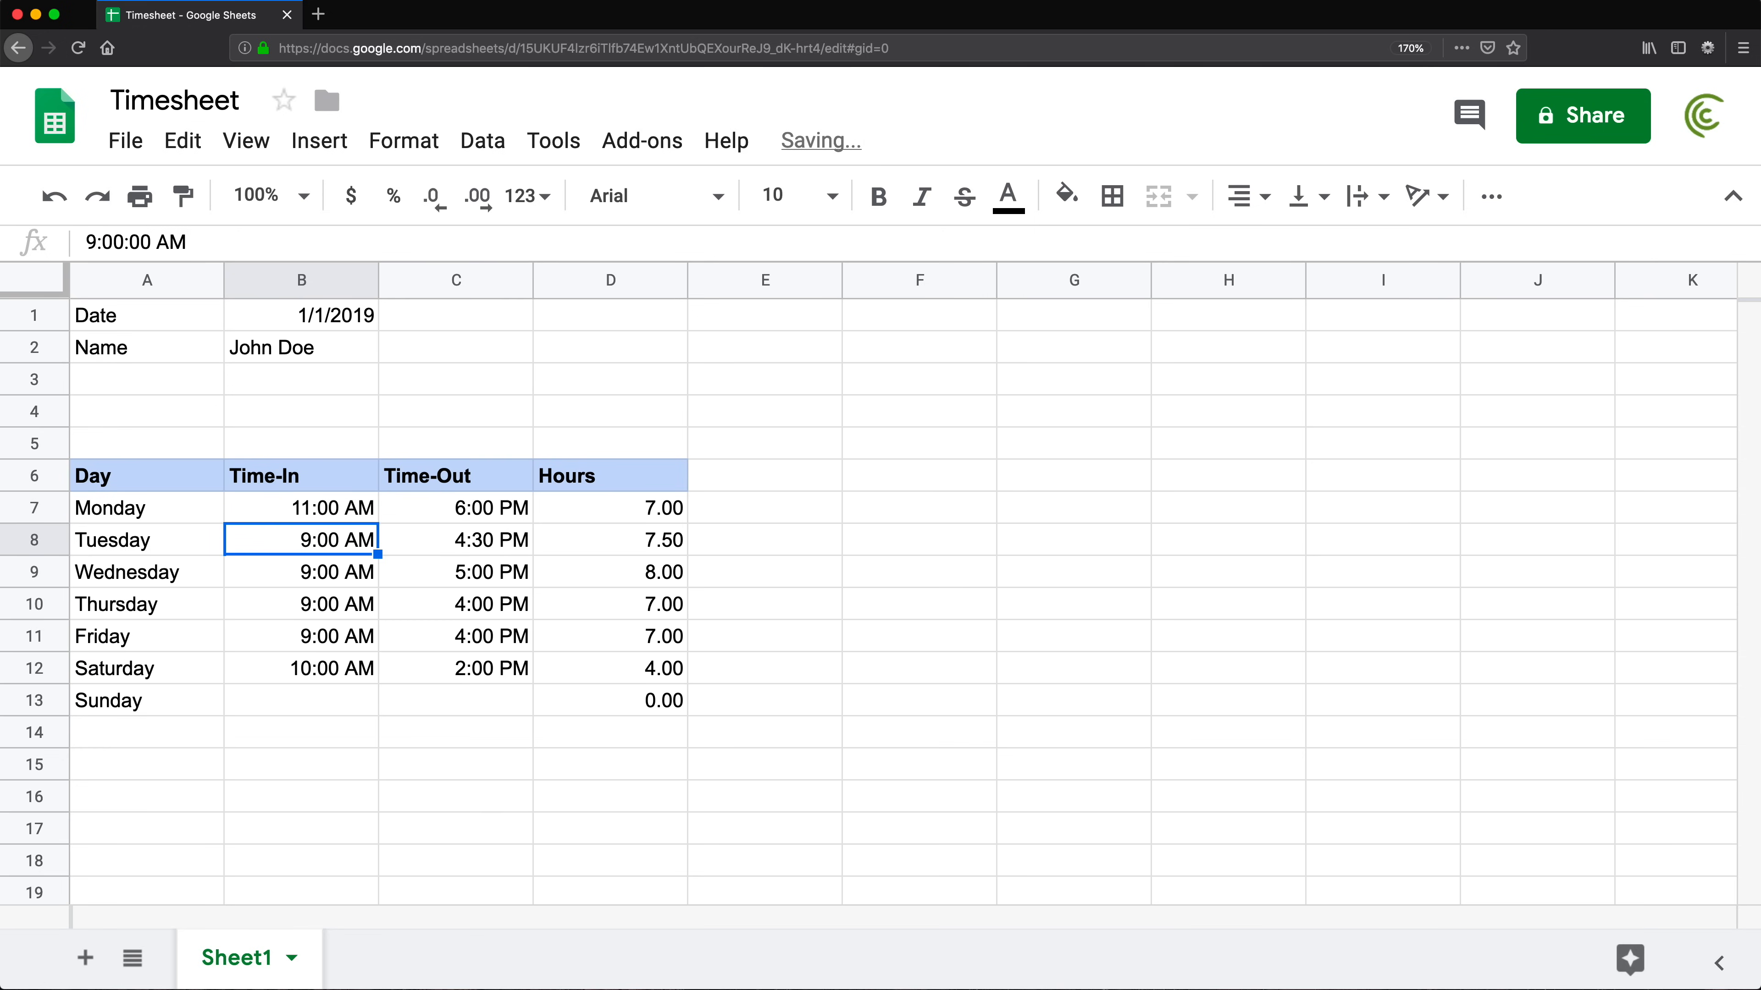
double_click(468, 506)
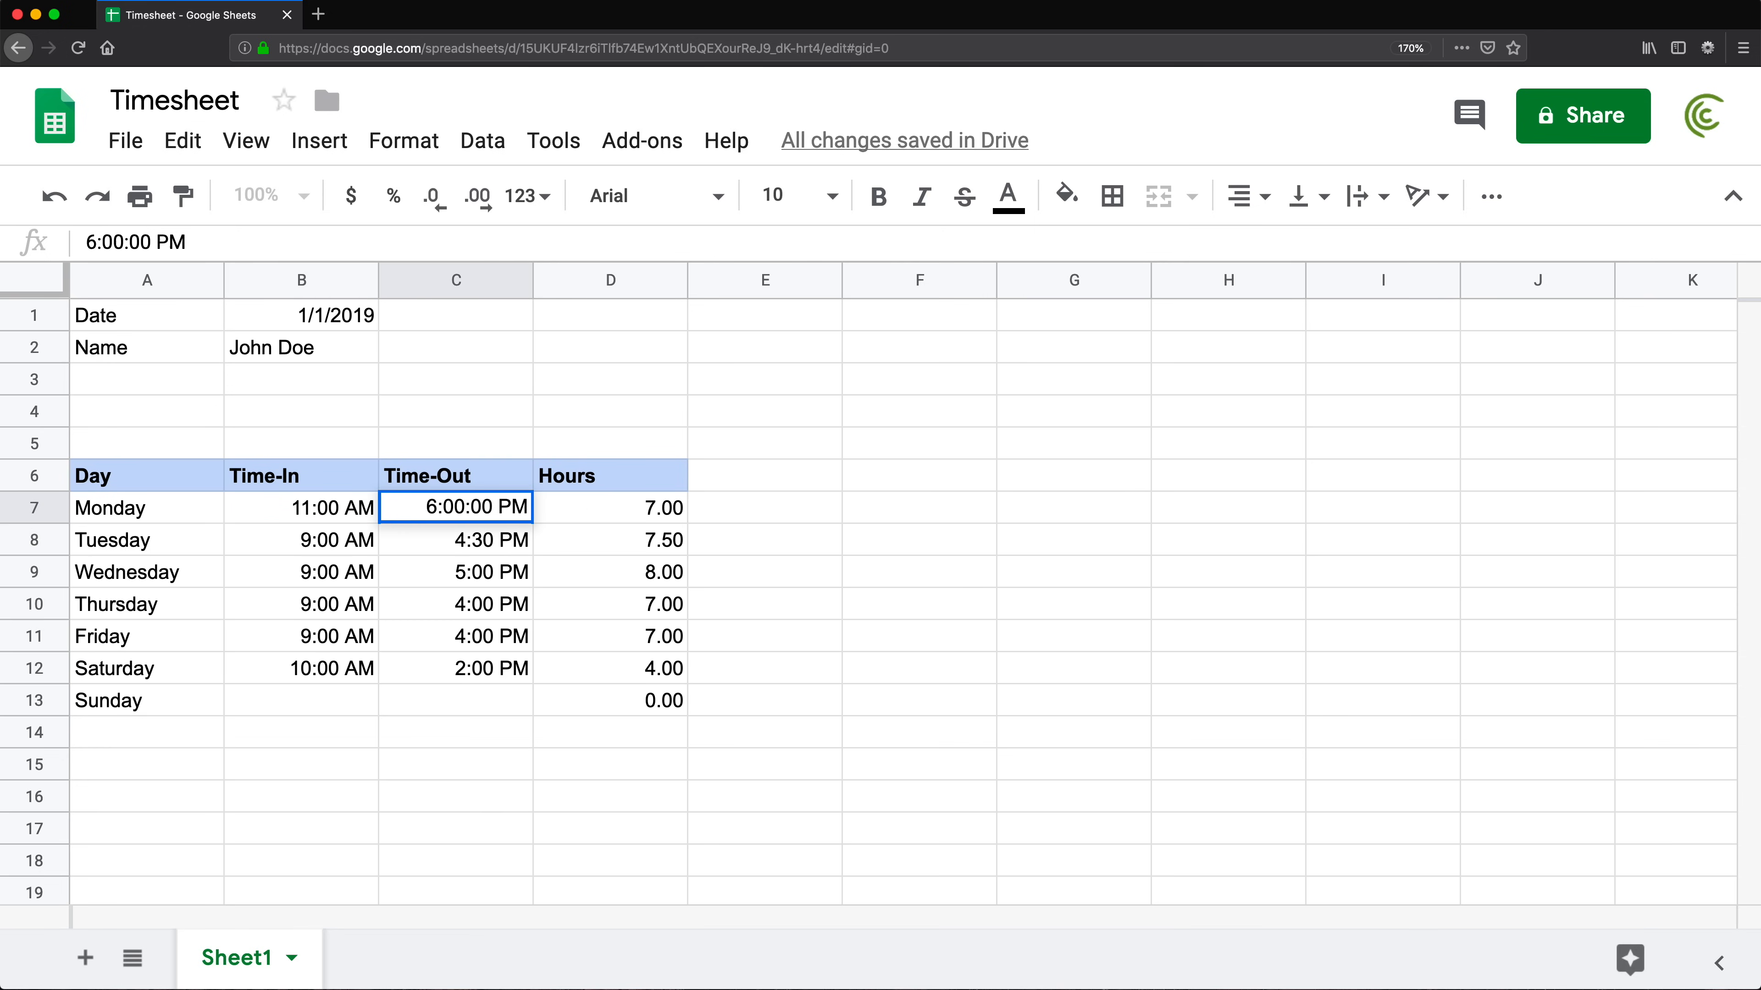
key("BackSpace")
type("2")
key("Return")
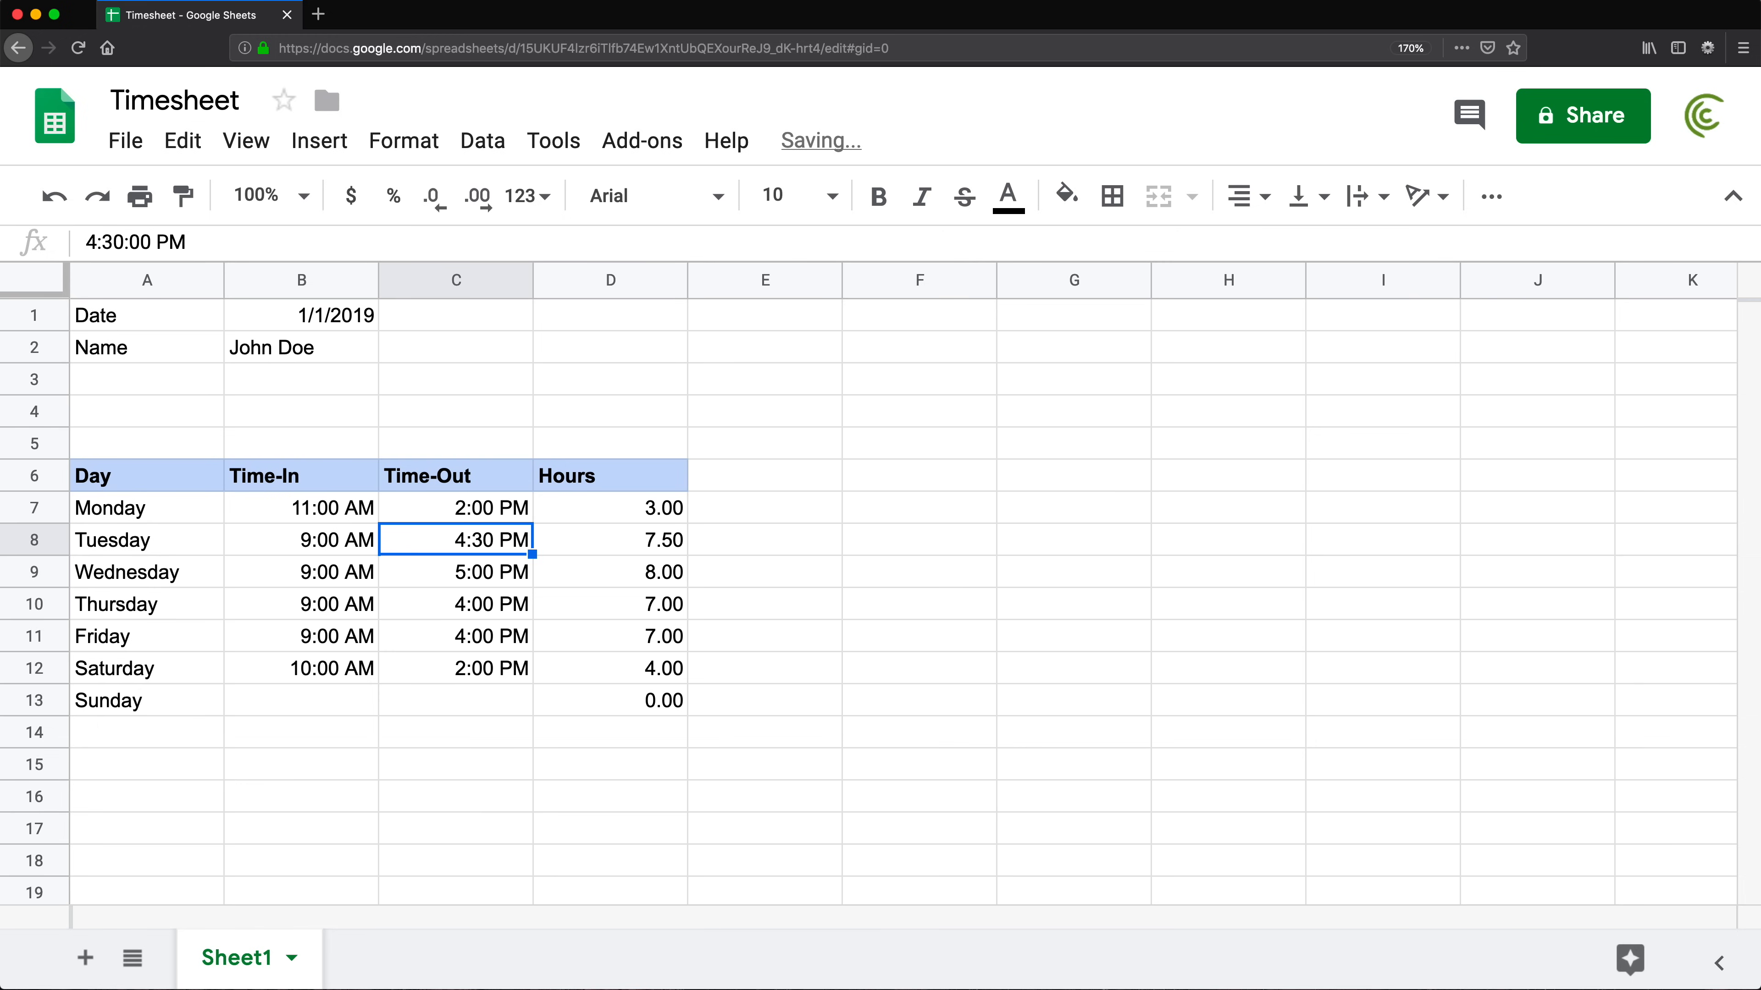
Review Monday's Hours formula in D7 and clear the Time-Out in C7 to test it with only a Time-In entered
left_click(664, 515)
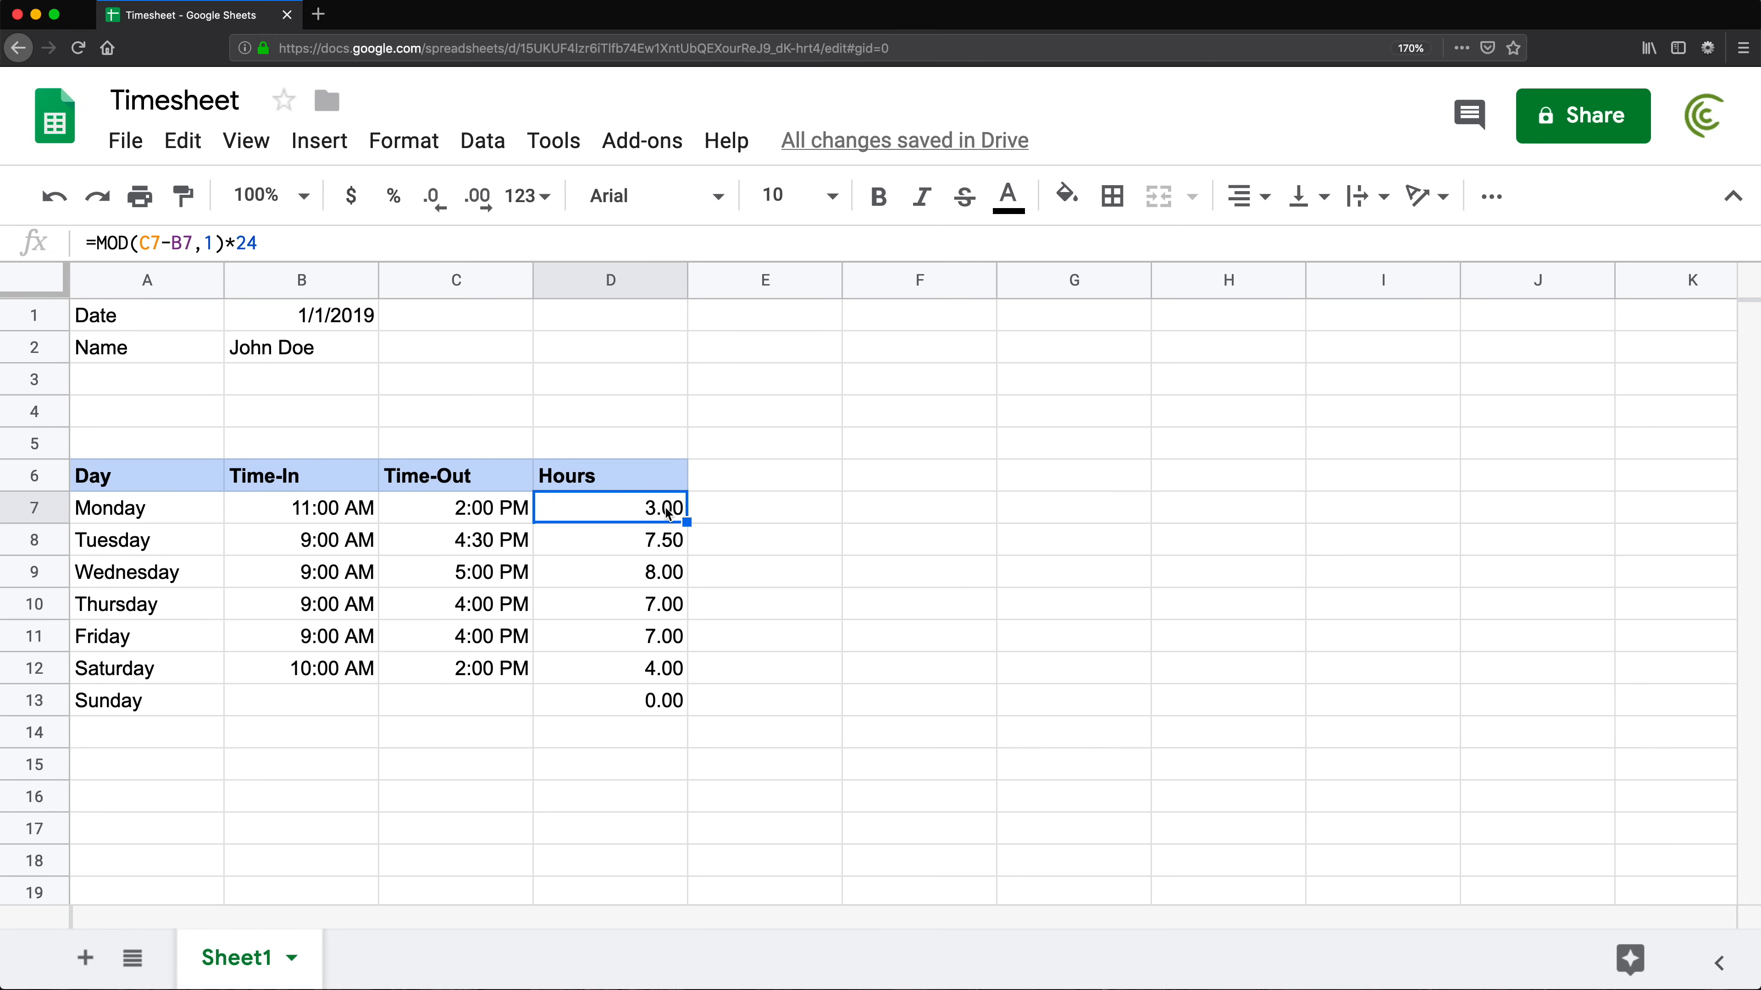
double_click(659, 508)
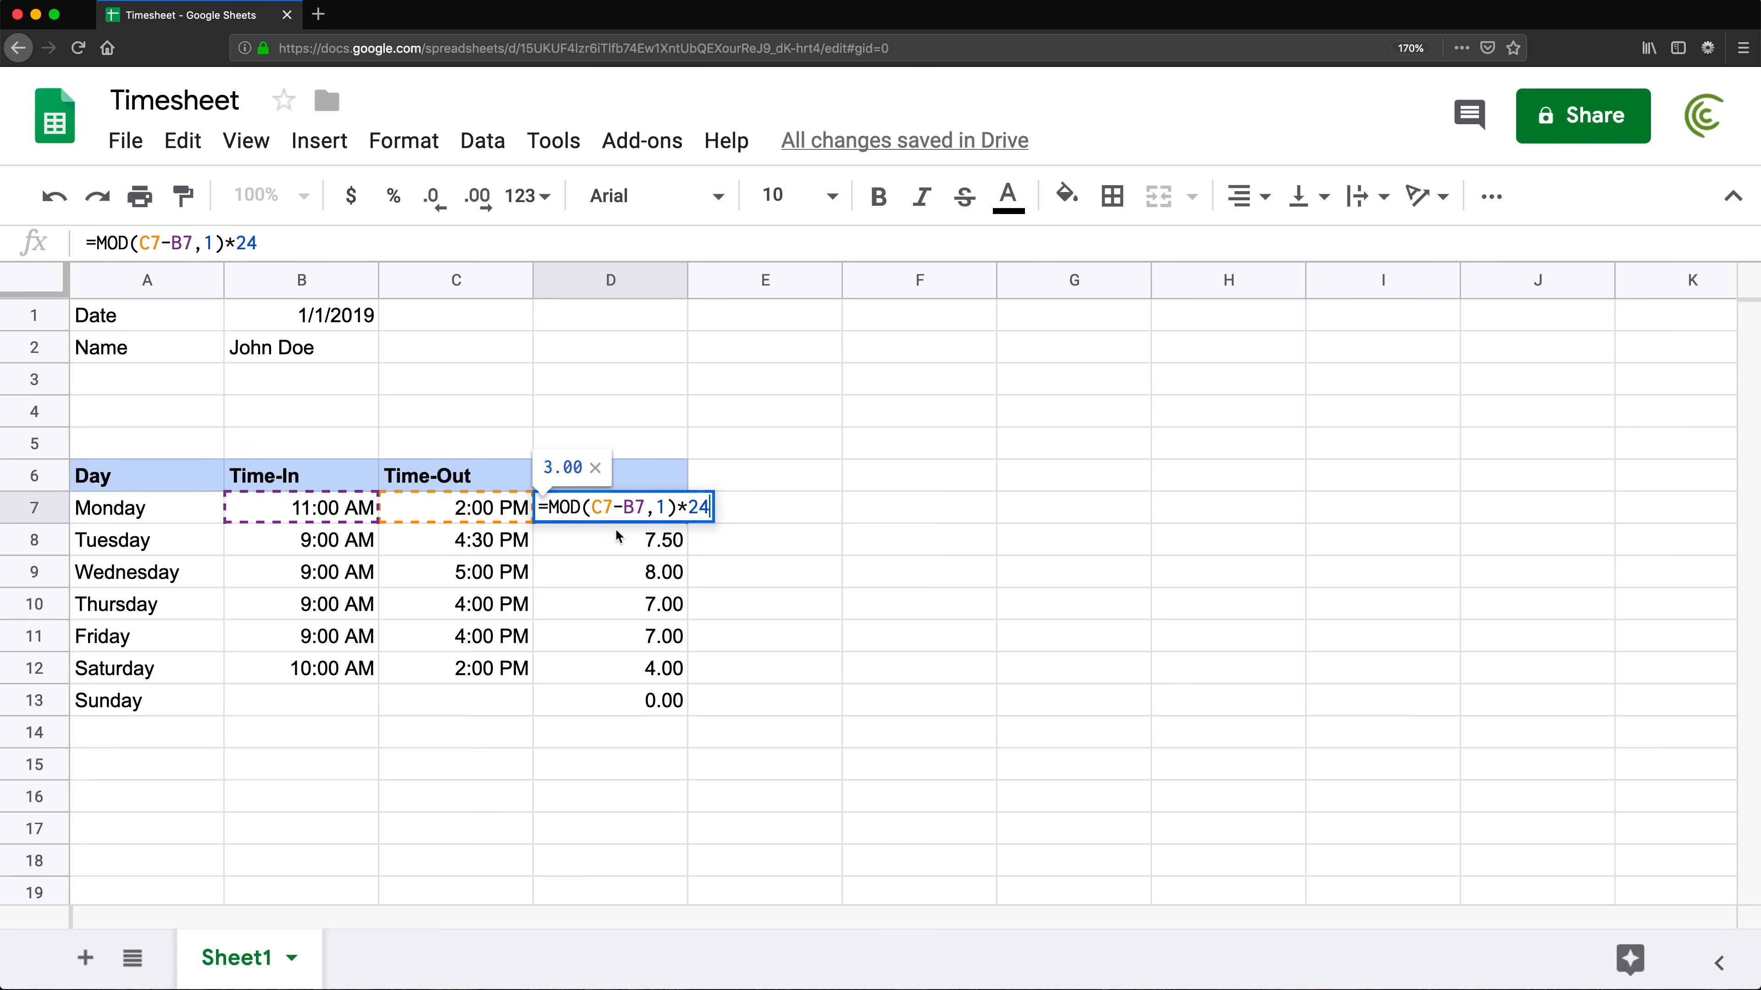
key("Return")
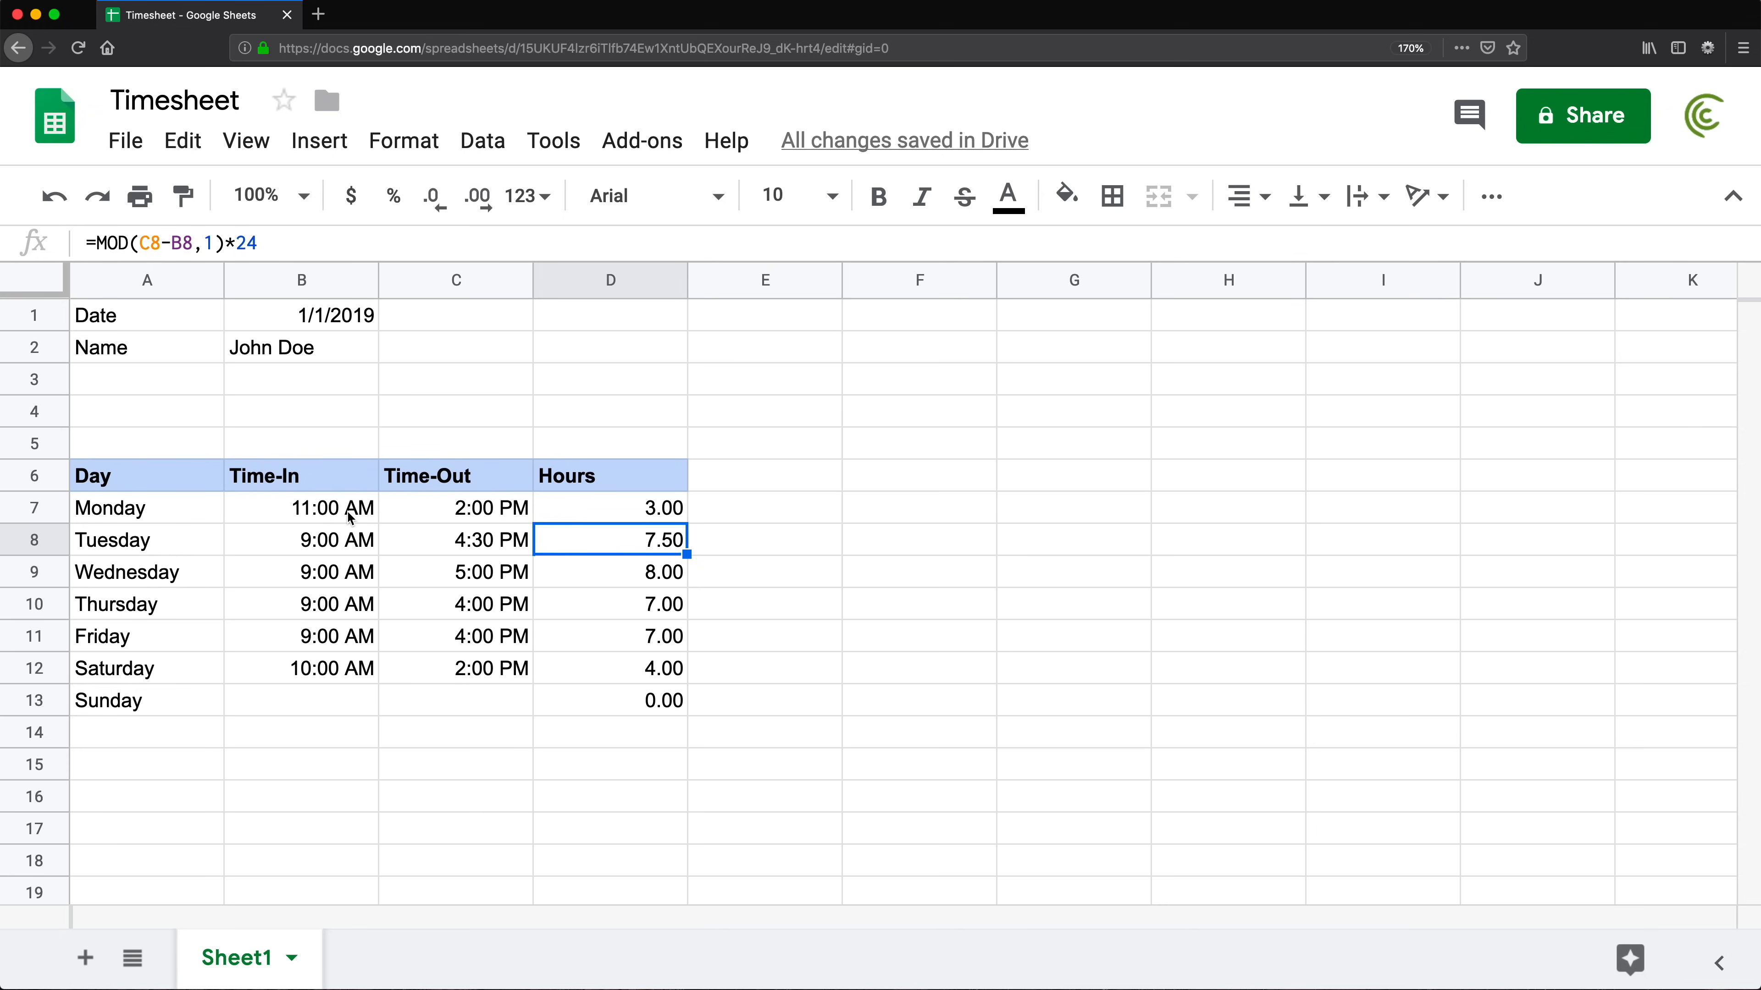
left_click(286, 518)
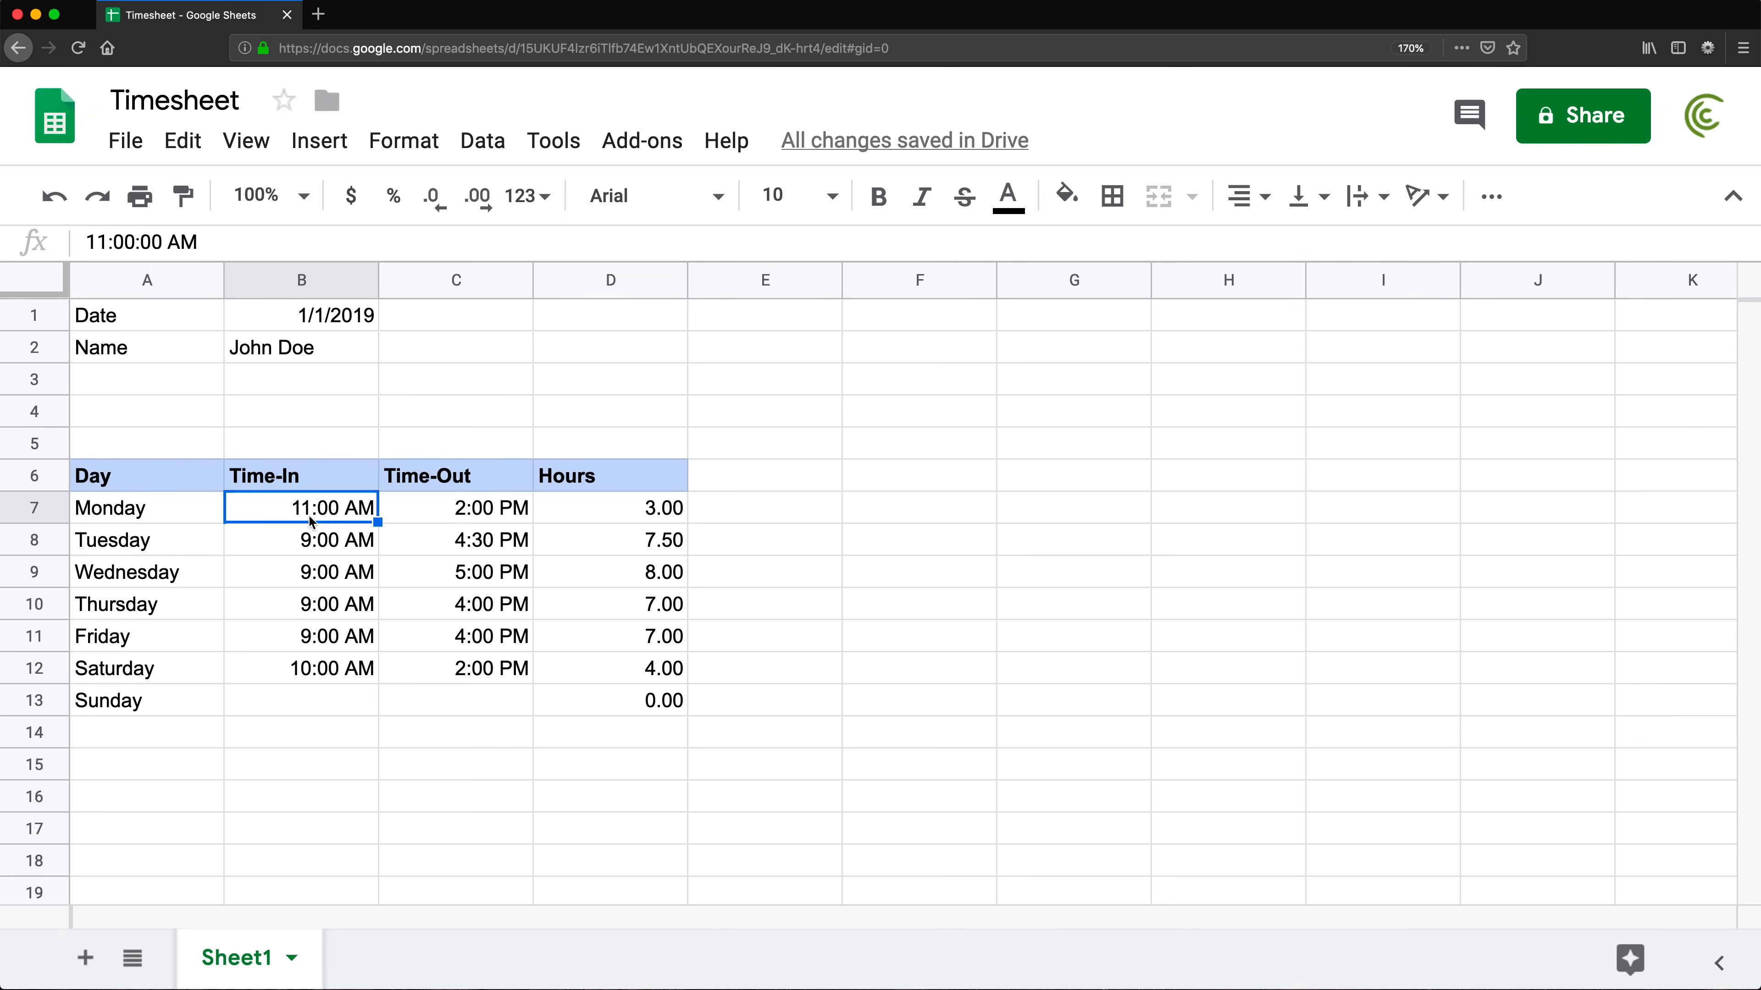
left_click(437, 513)
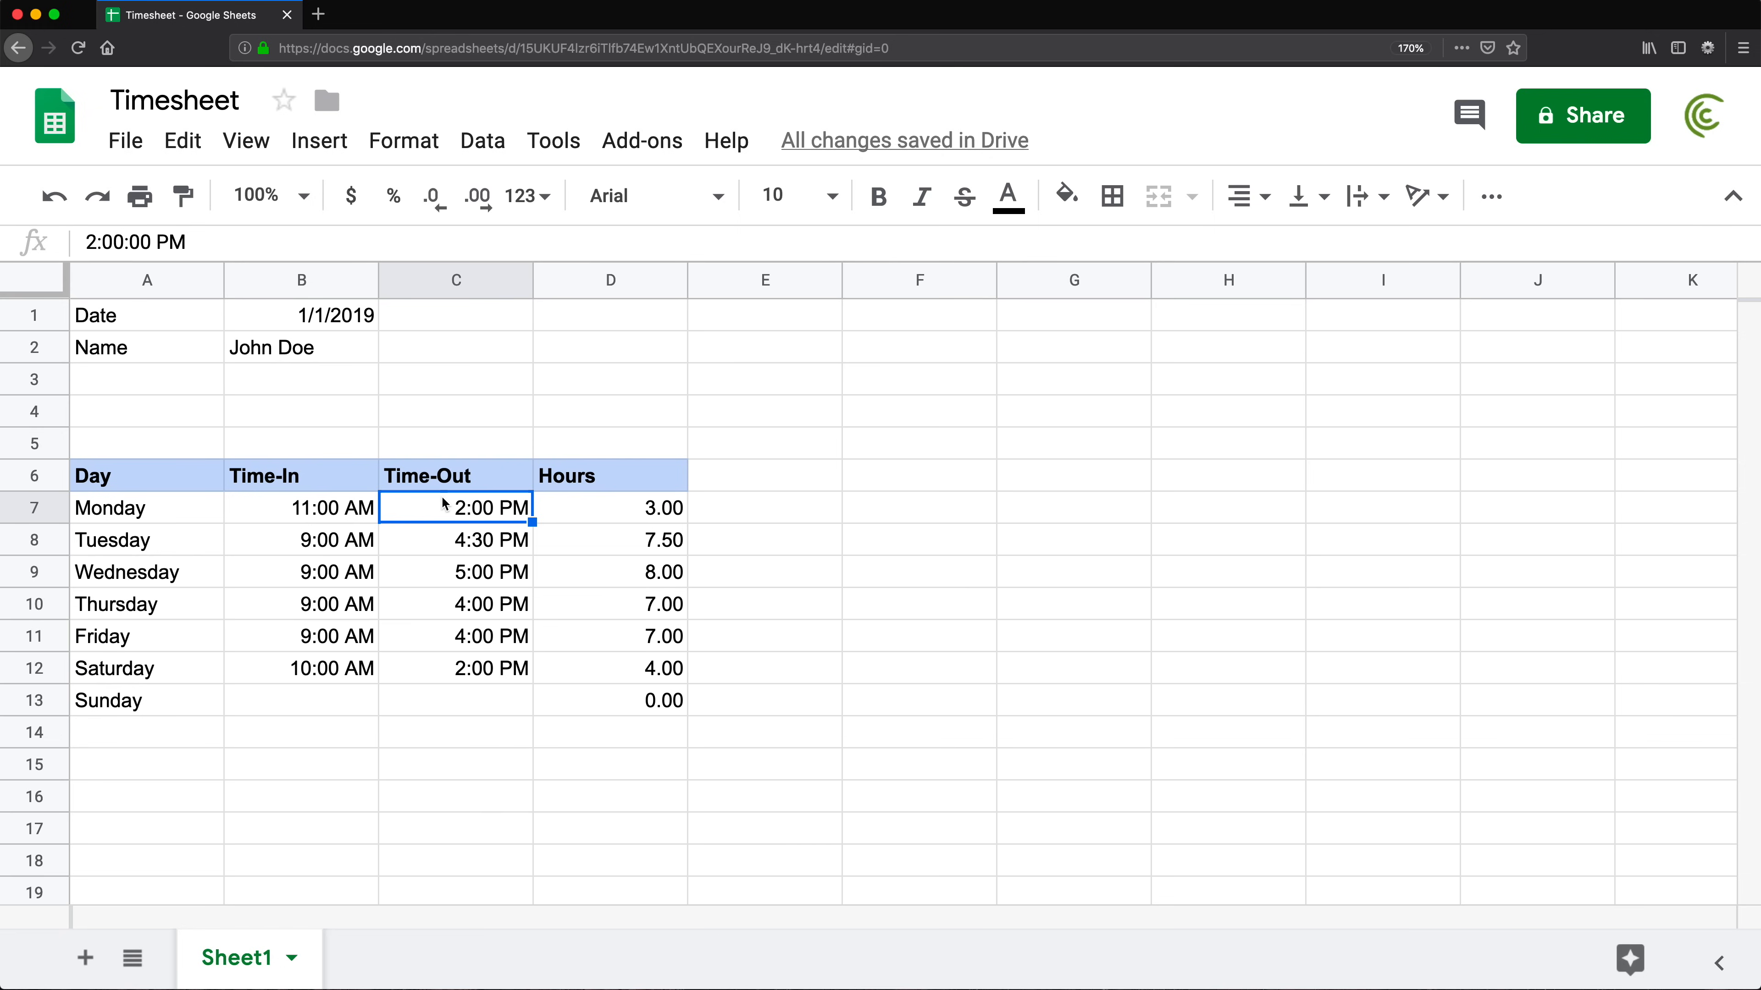
key("BackSpace")
key("Down")
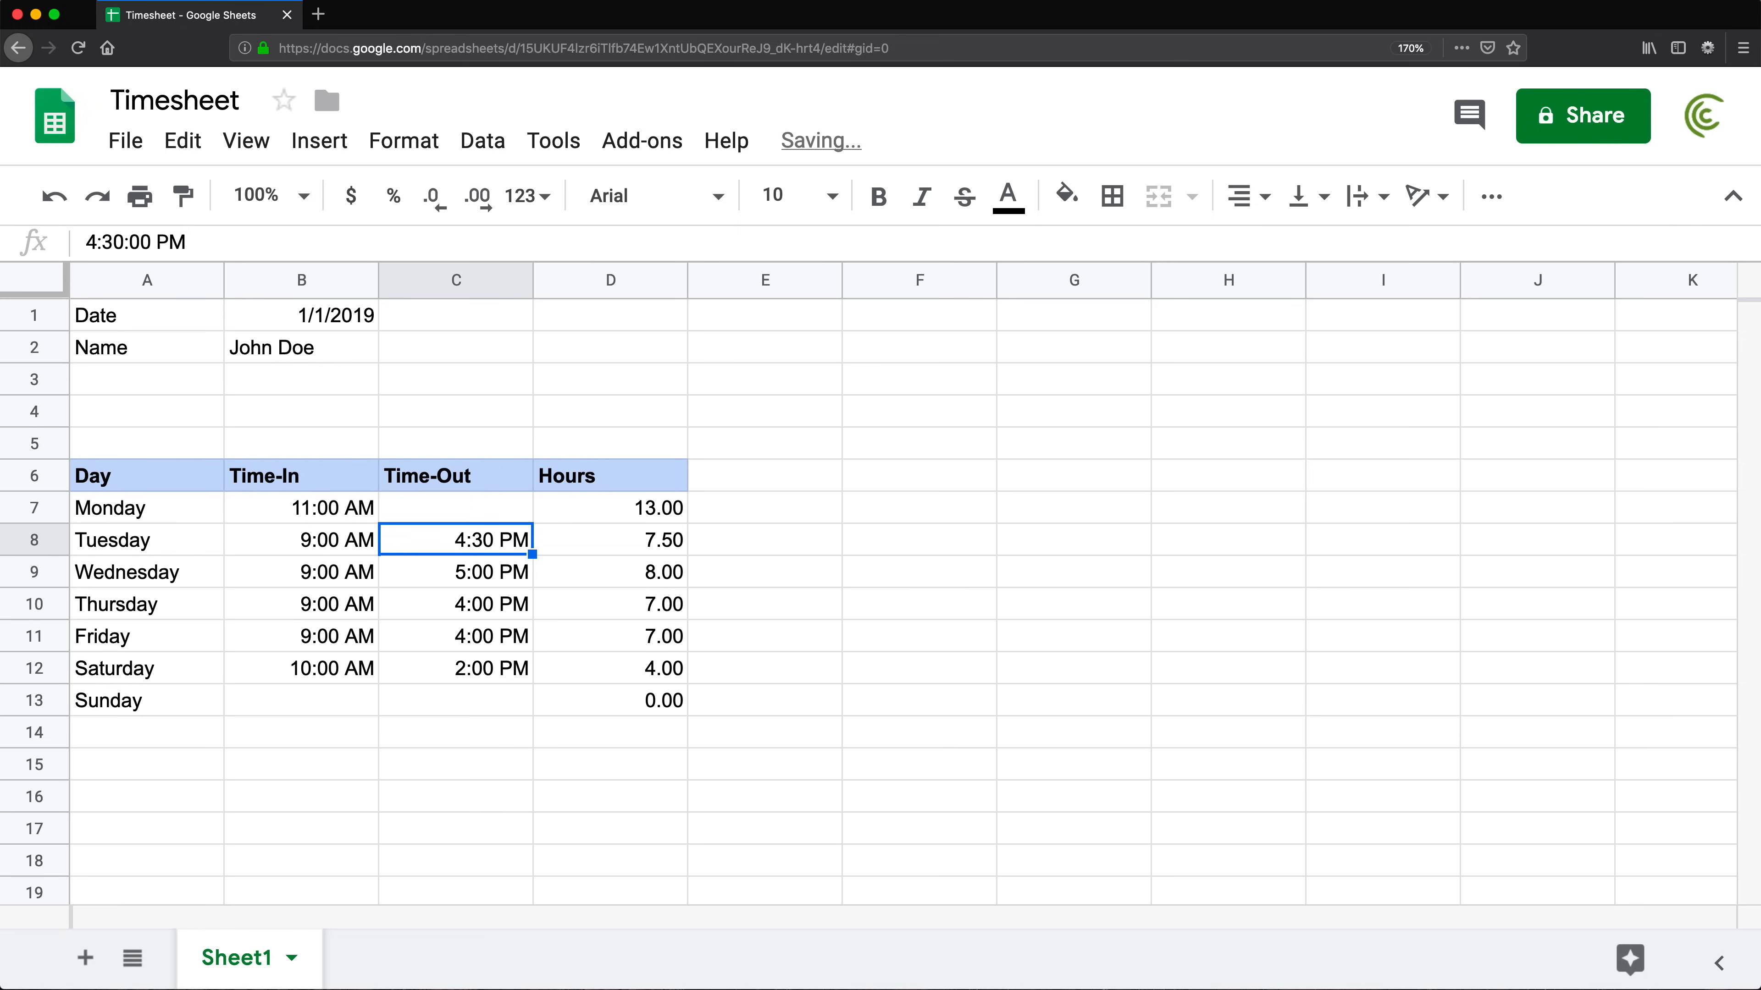
Inspect Monday's Hours formula in D7 with the Time-Out missing, and undo the clearing of C7
left_click(617, 512)
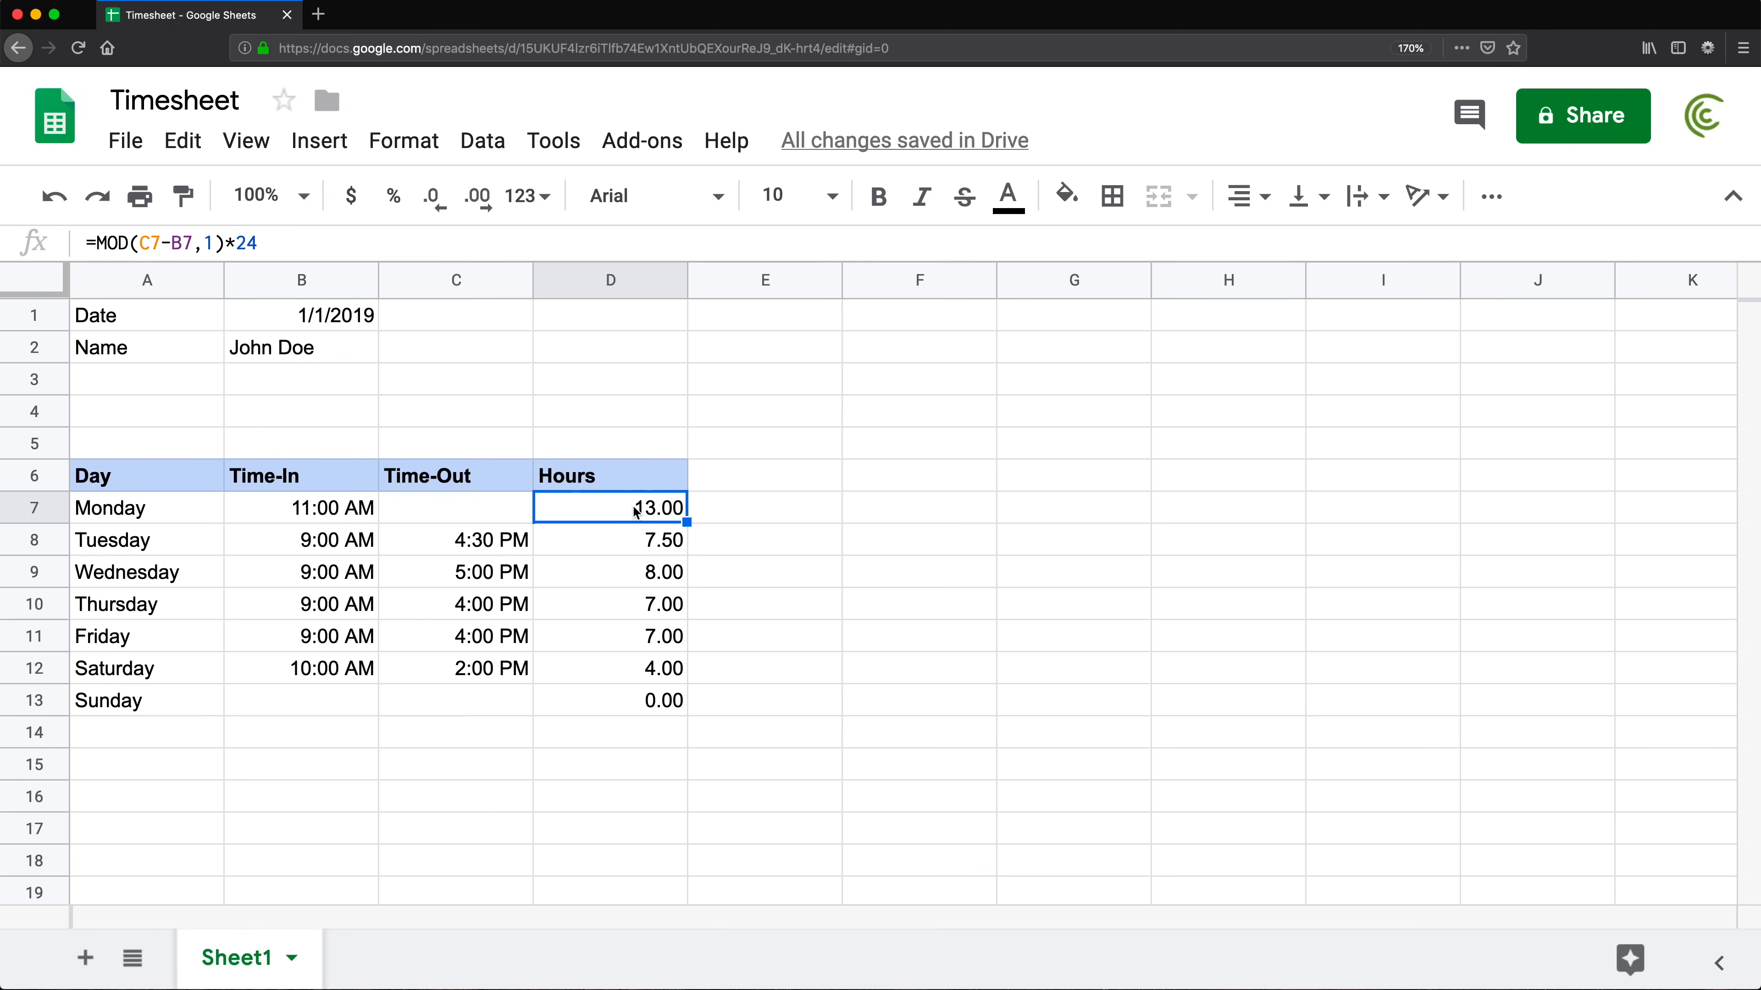
double_click(616, 504)
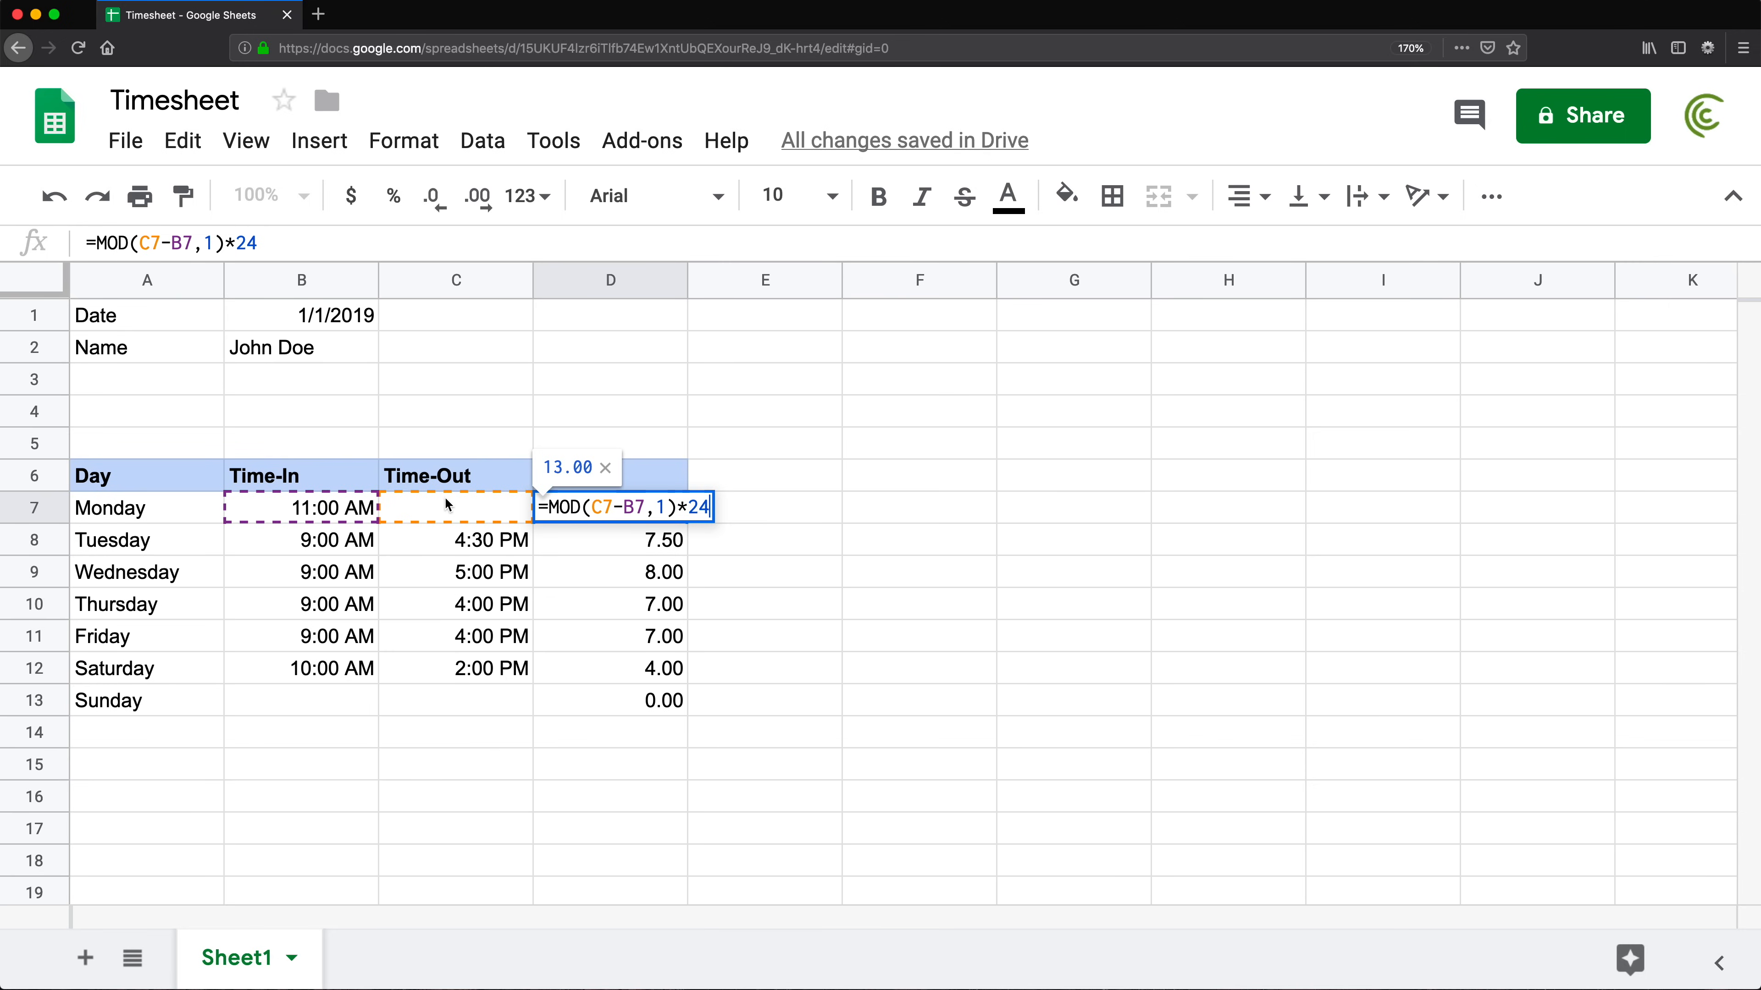
key("Return")
left_click(596, 512)
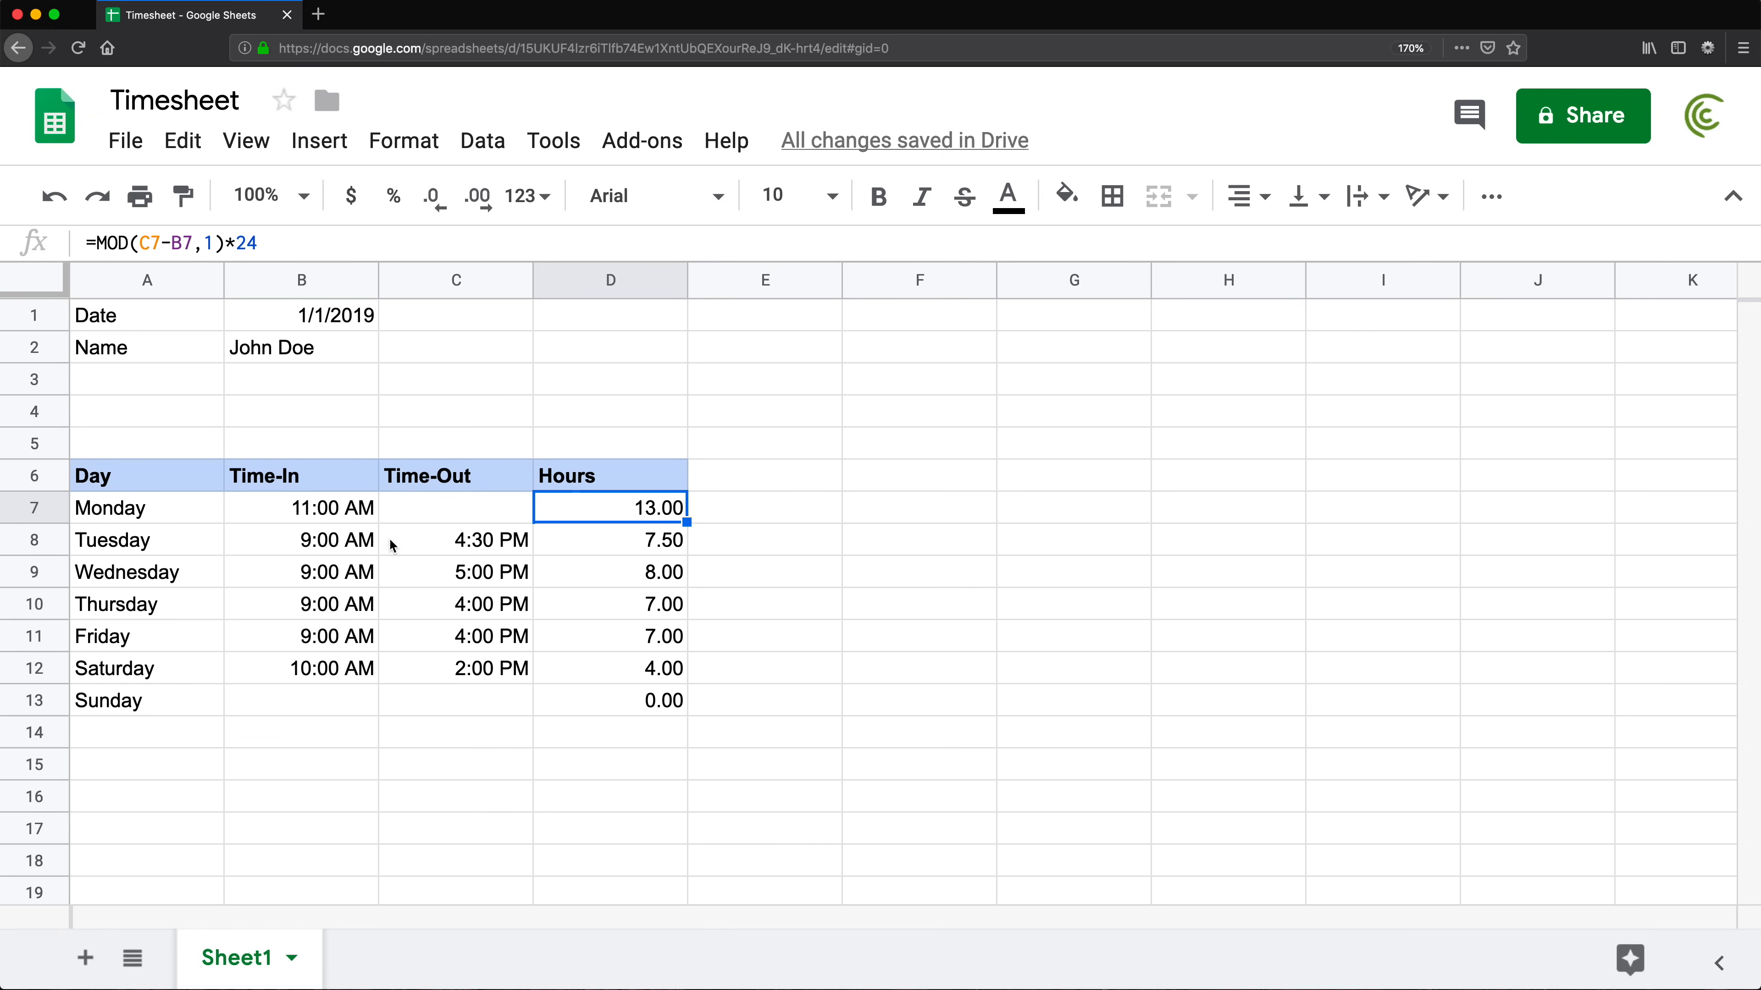
left_click_drag(350, 510, 444, 508)
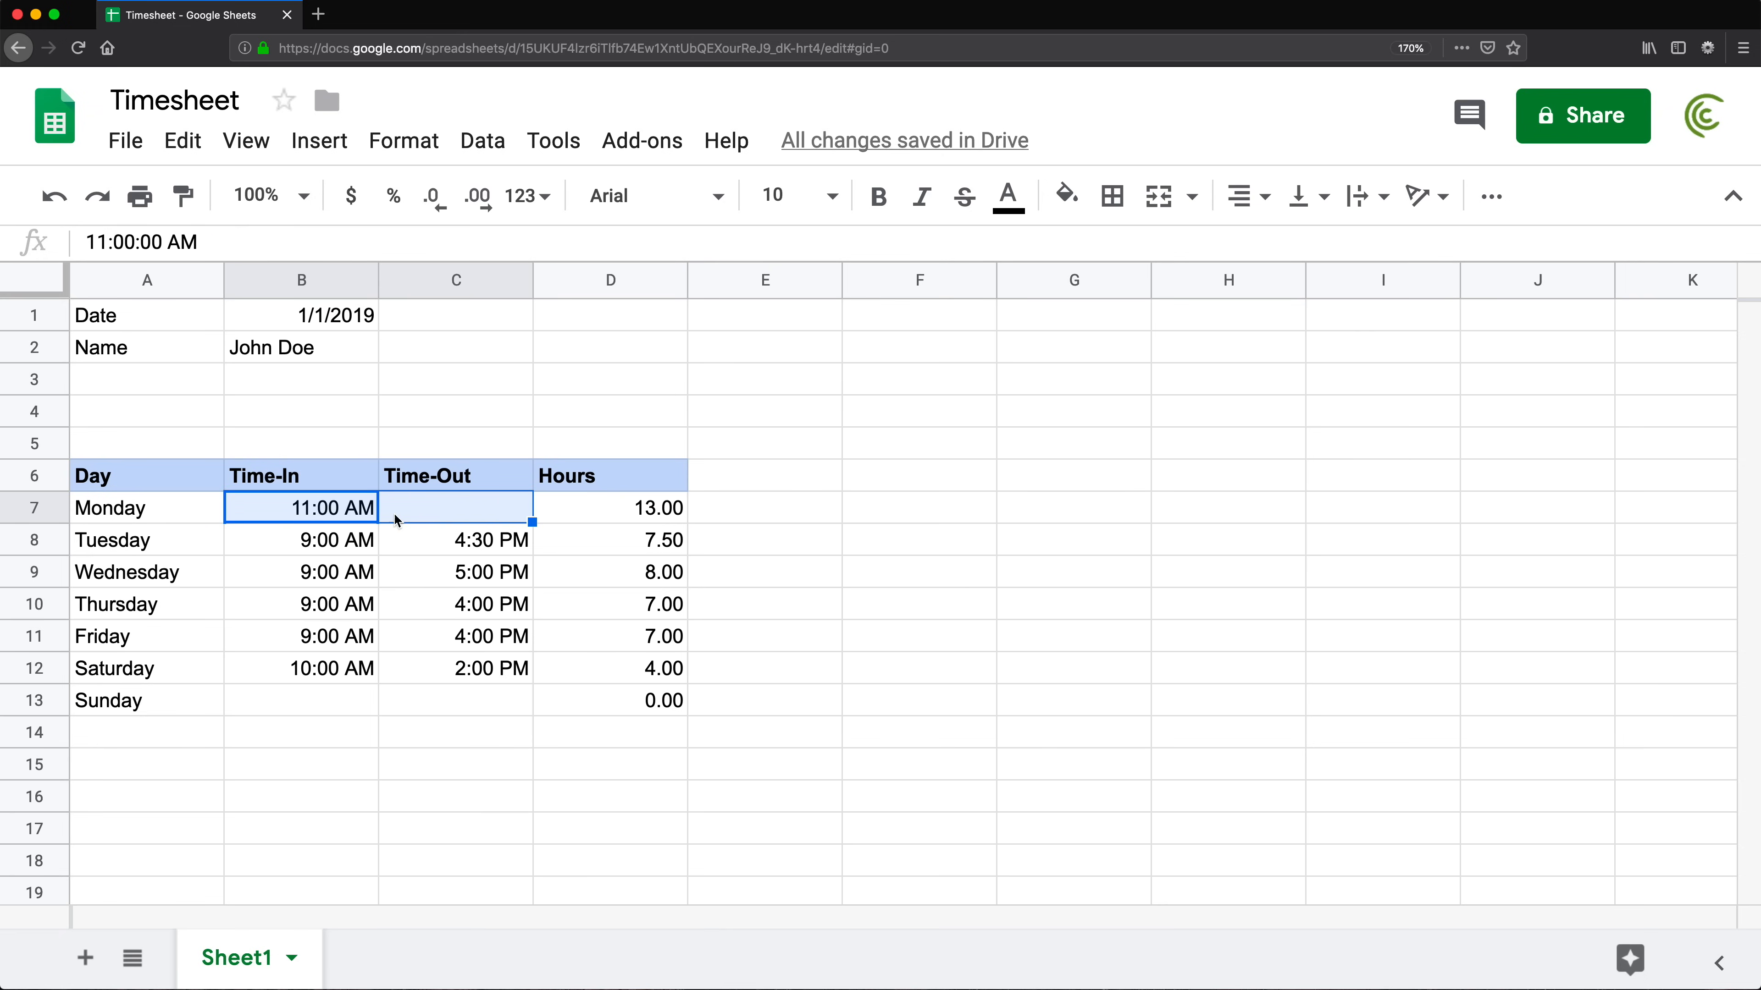
key("super+z")
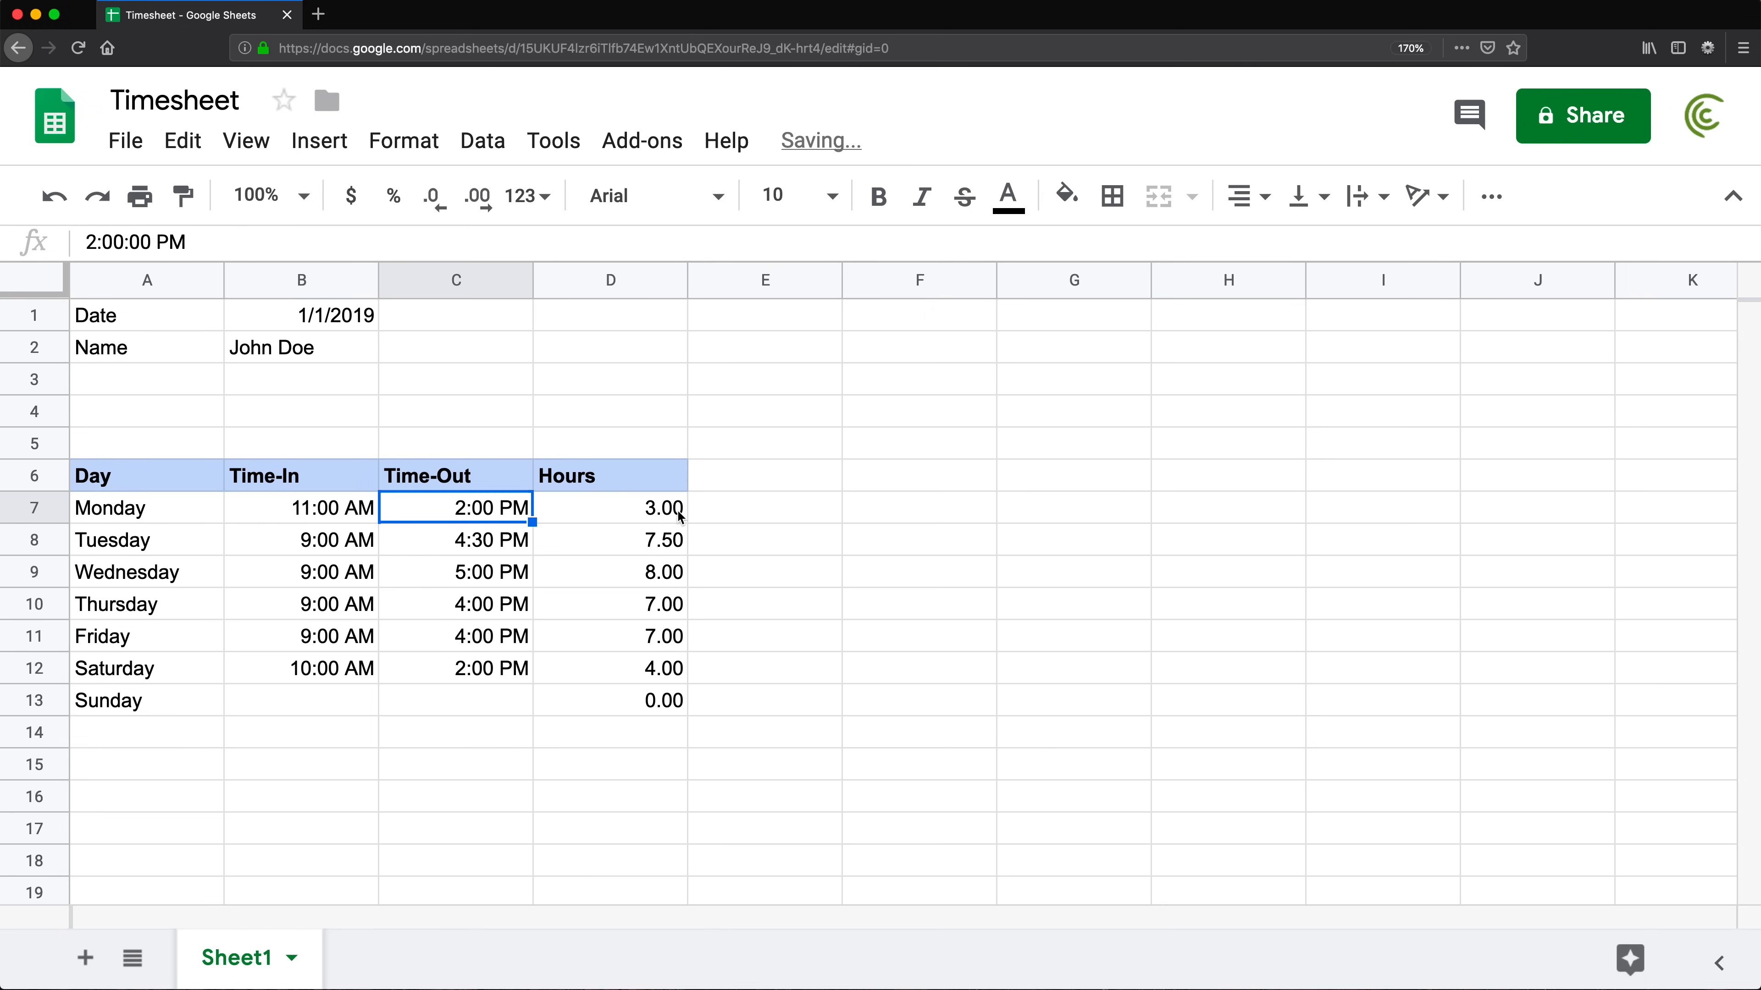
Enter =COUNT(B7:C7) in E7 to count Monday's Time-In and Time-Out entries, and review the formula
left_click(678, 515)
left_click(821, 505)
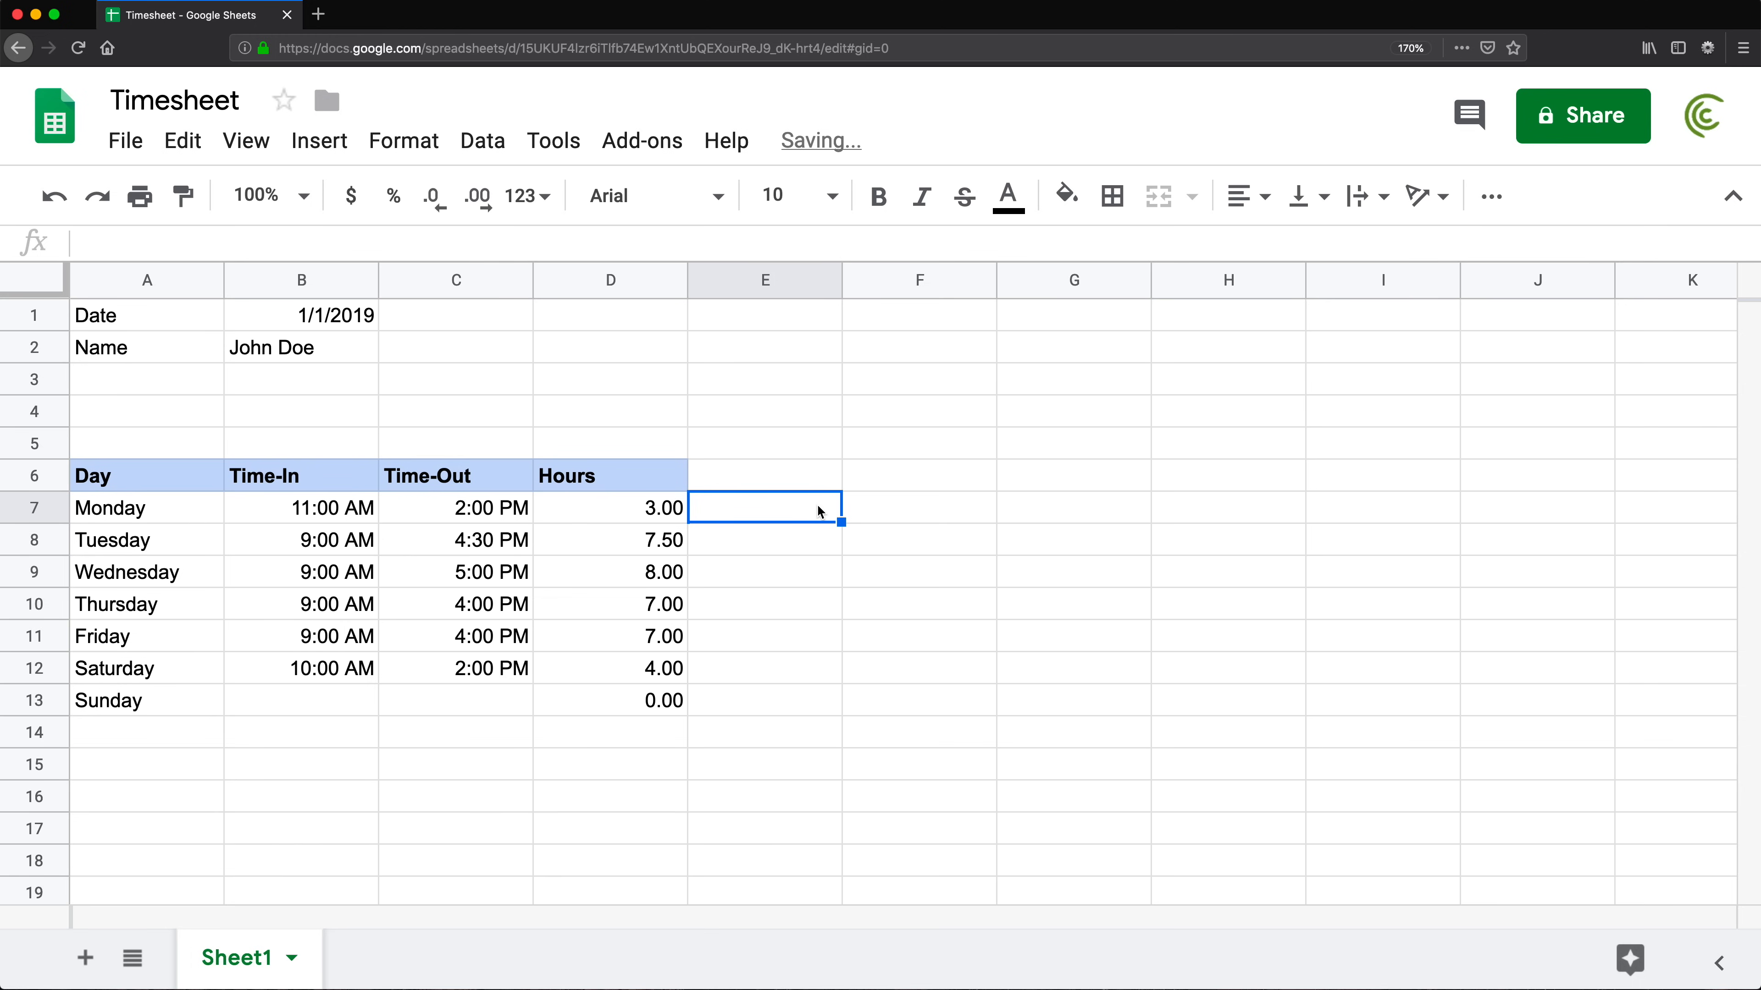
type("=count")
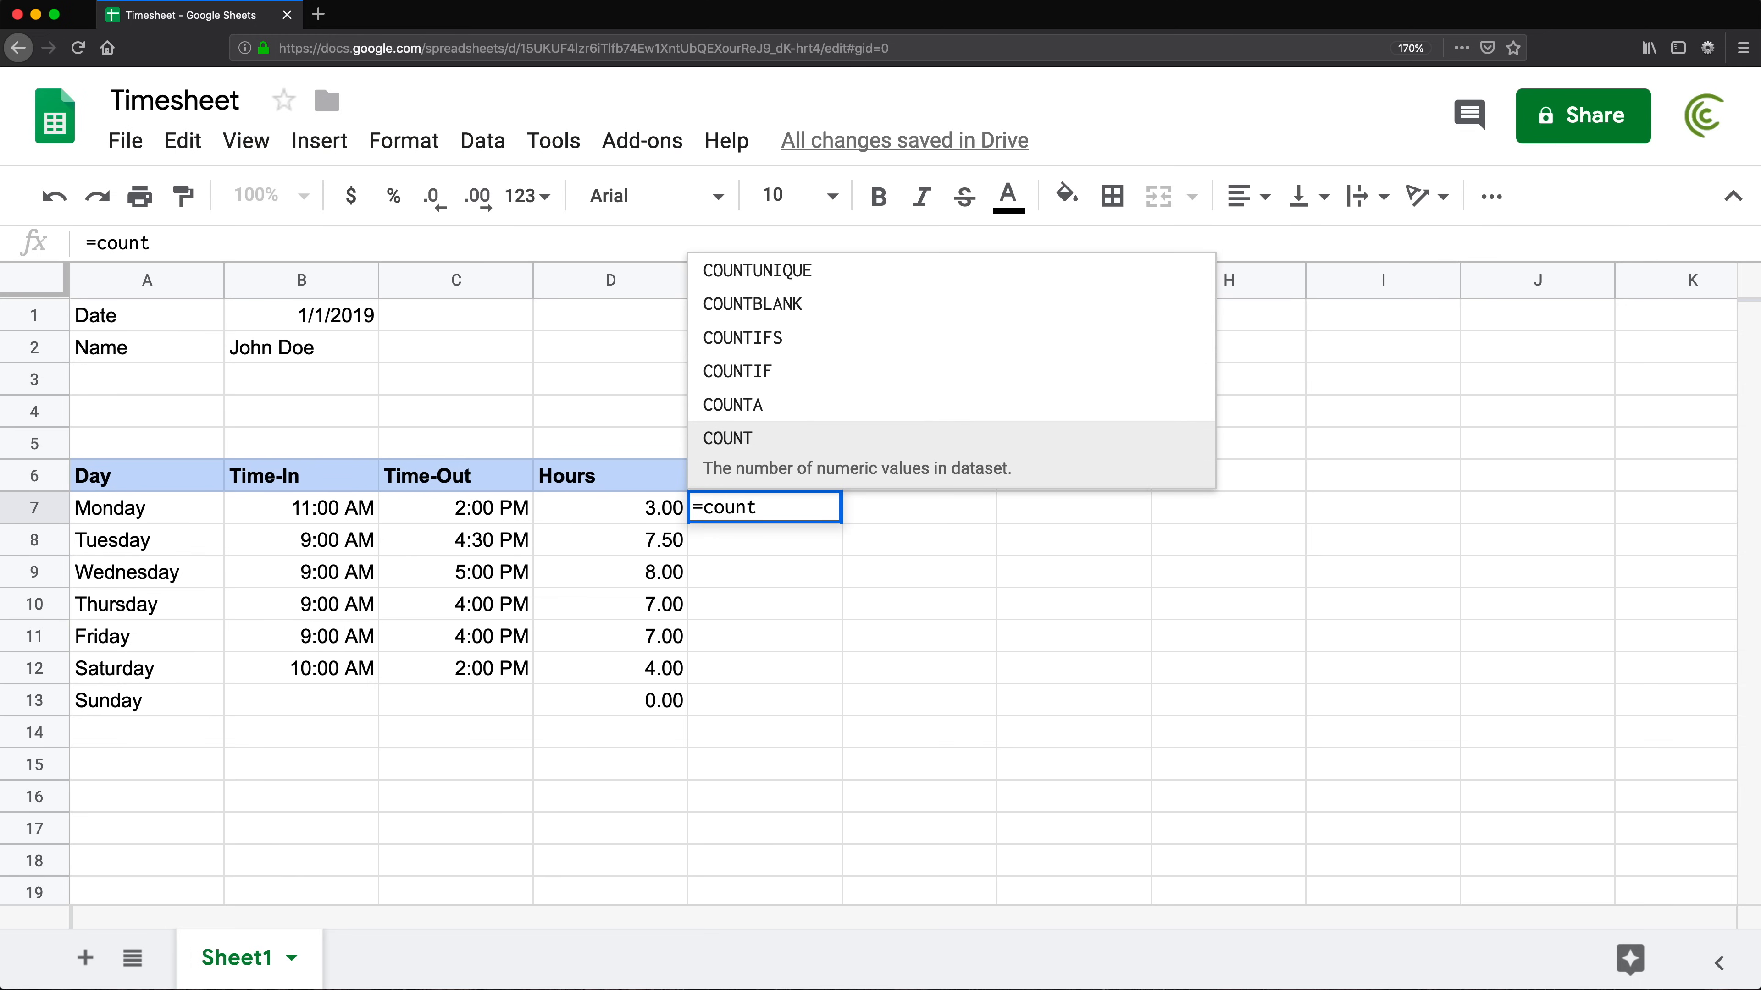
key("Tab")
left_click_drag(346, 511, 421, 511)
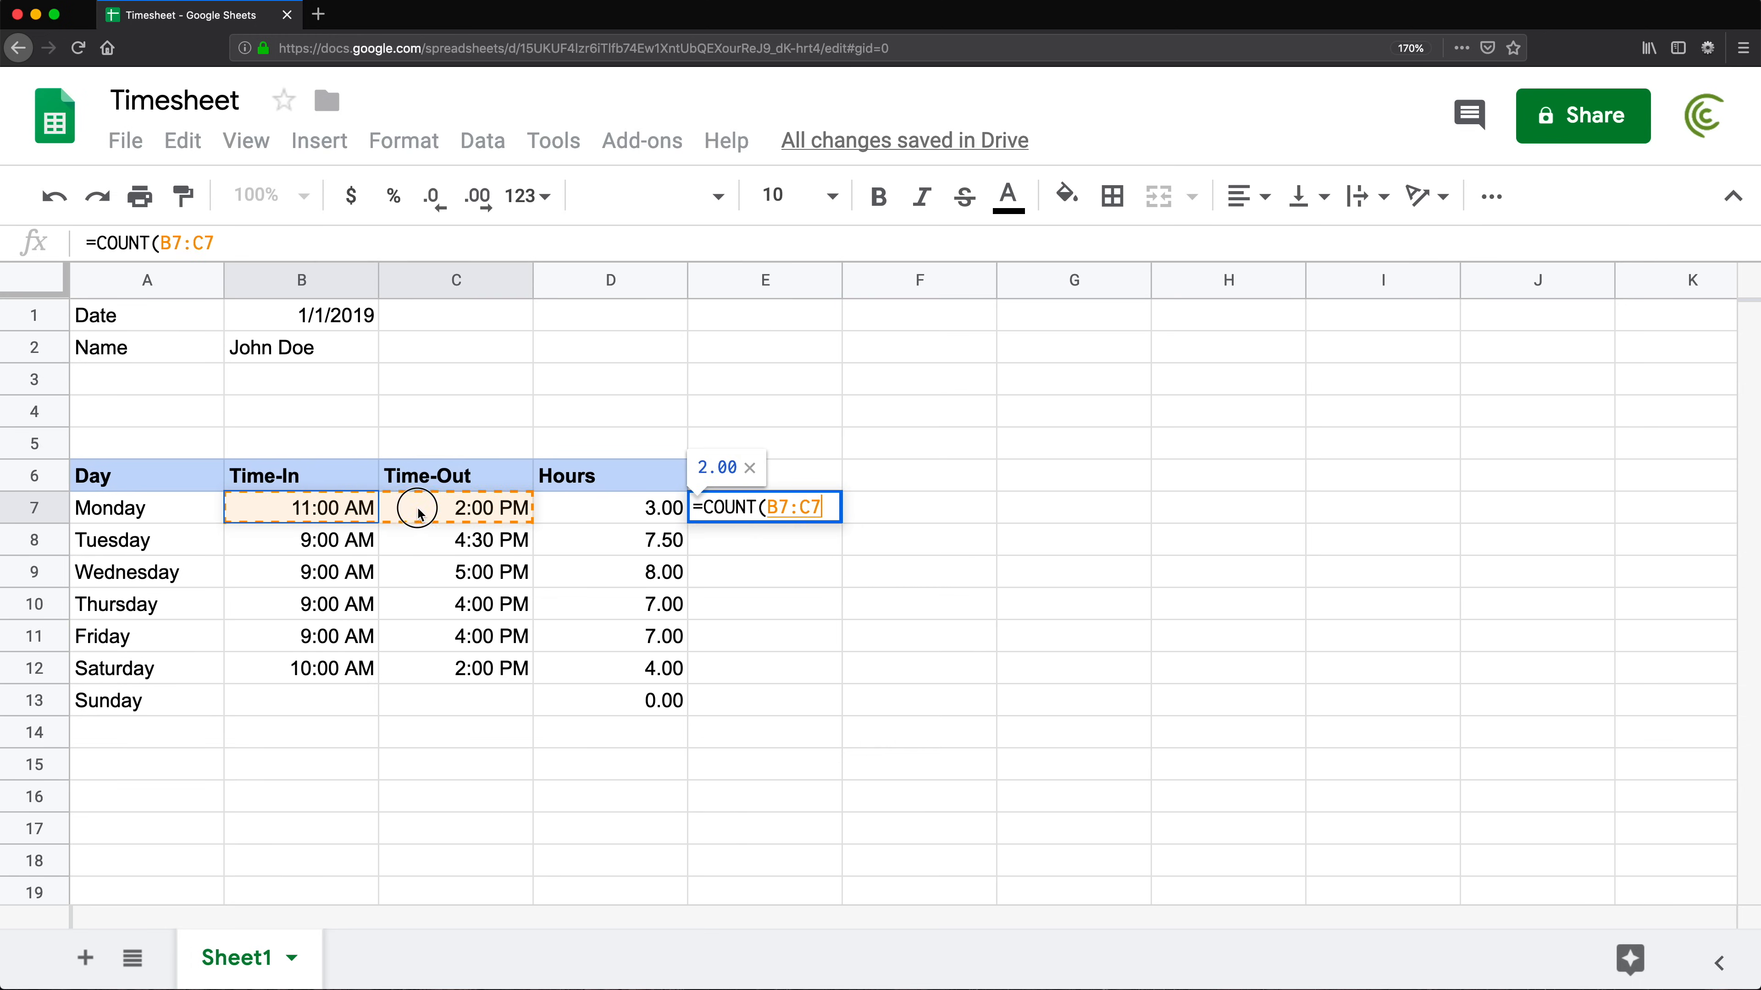
type(")")
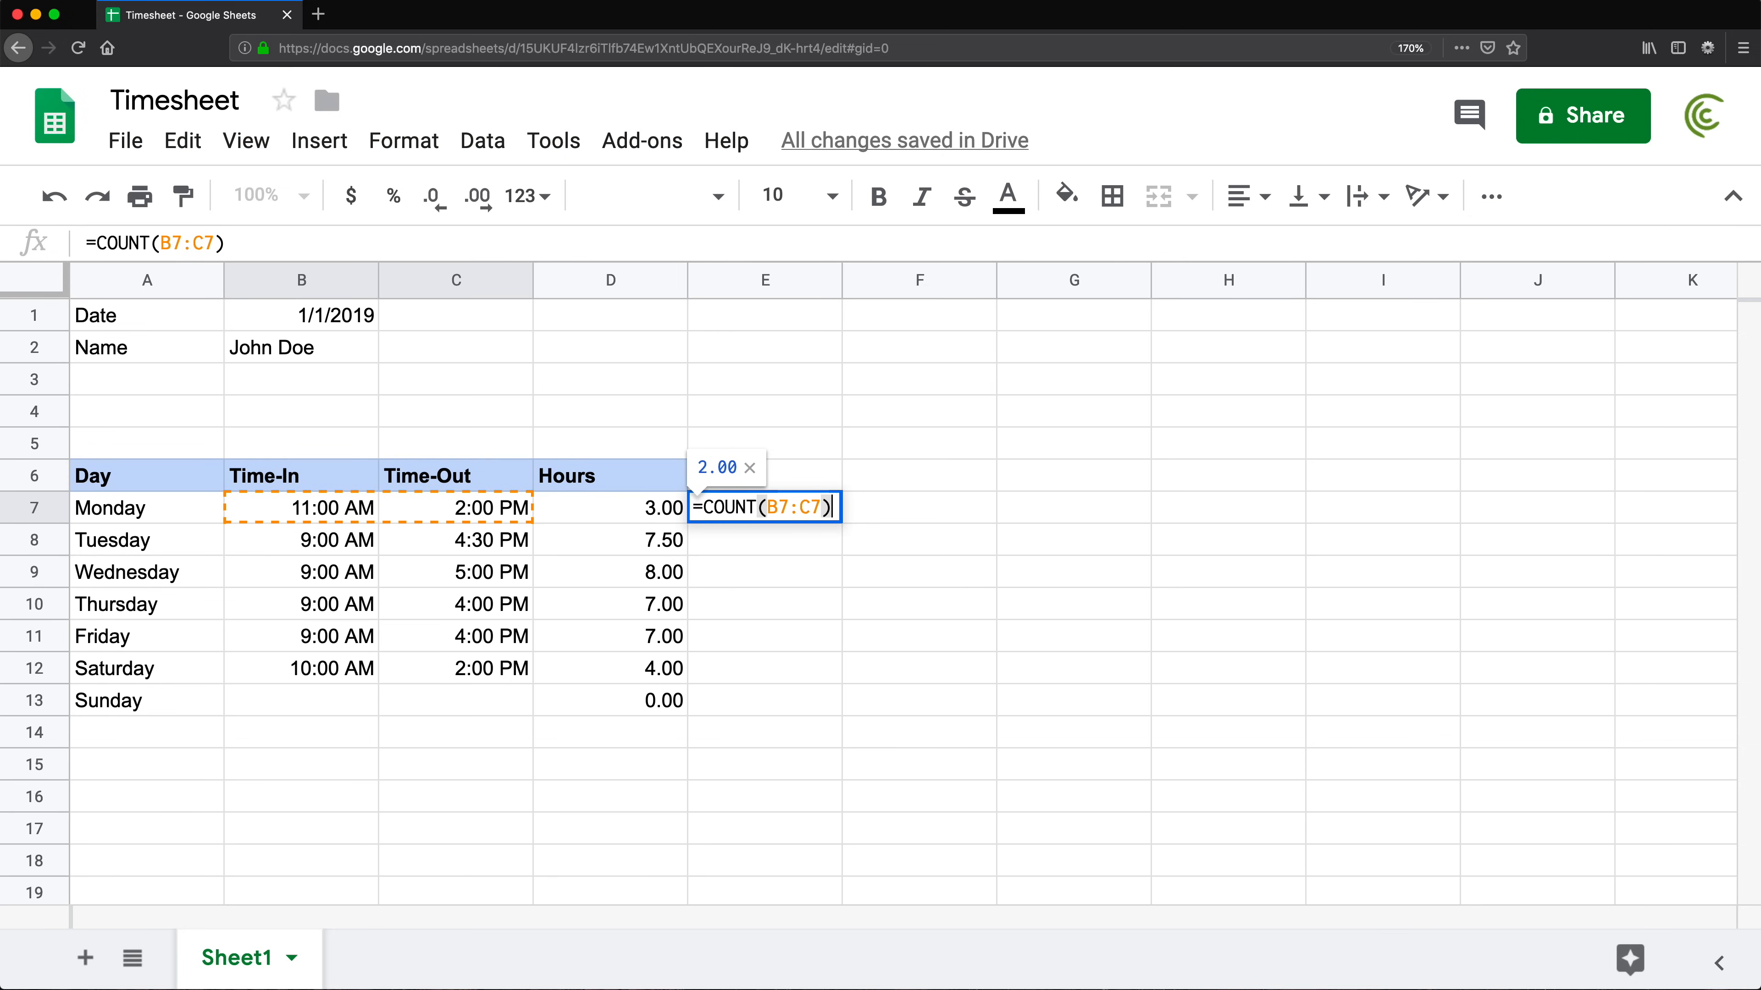
key("Return")
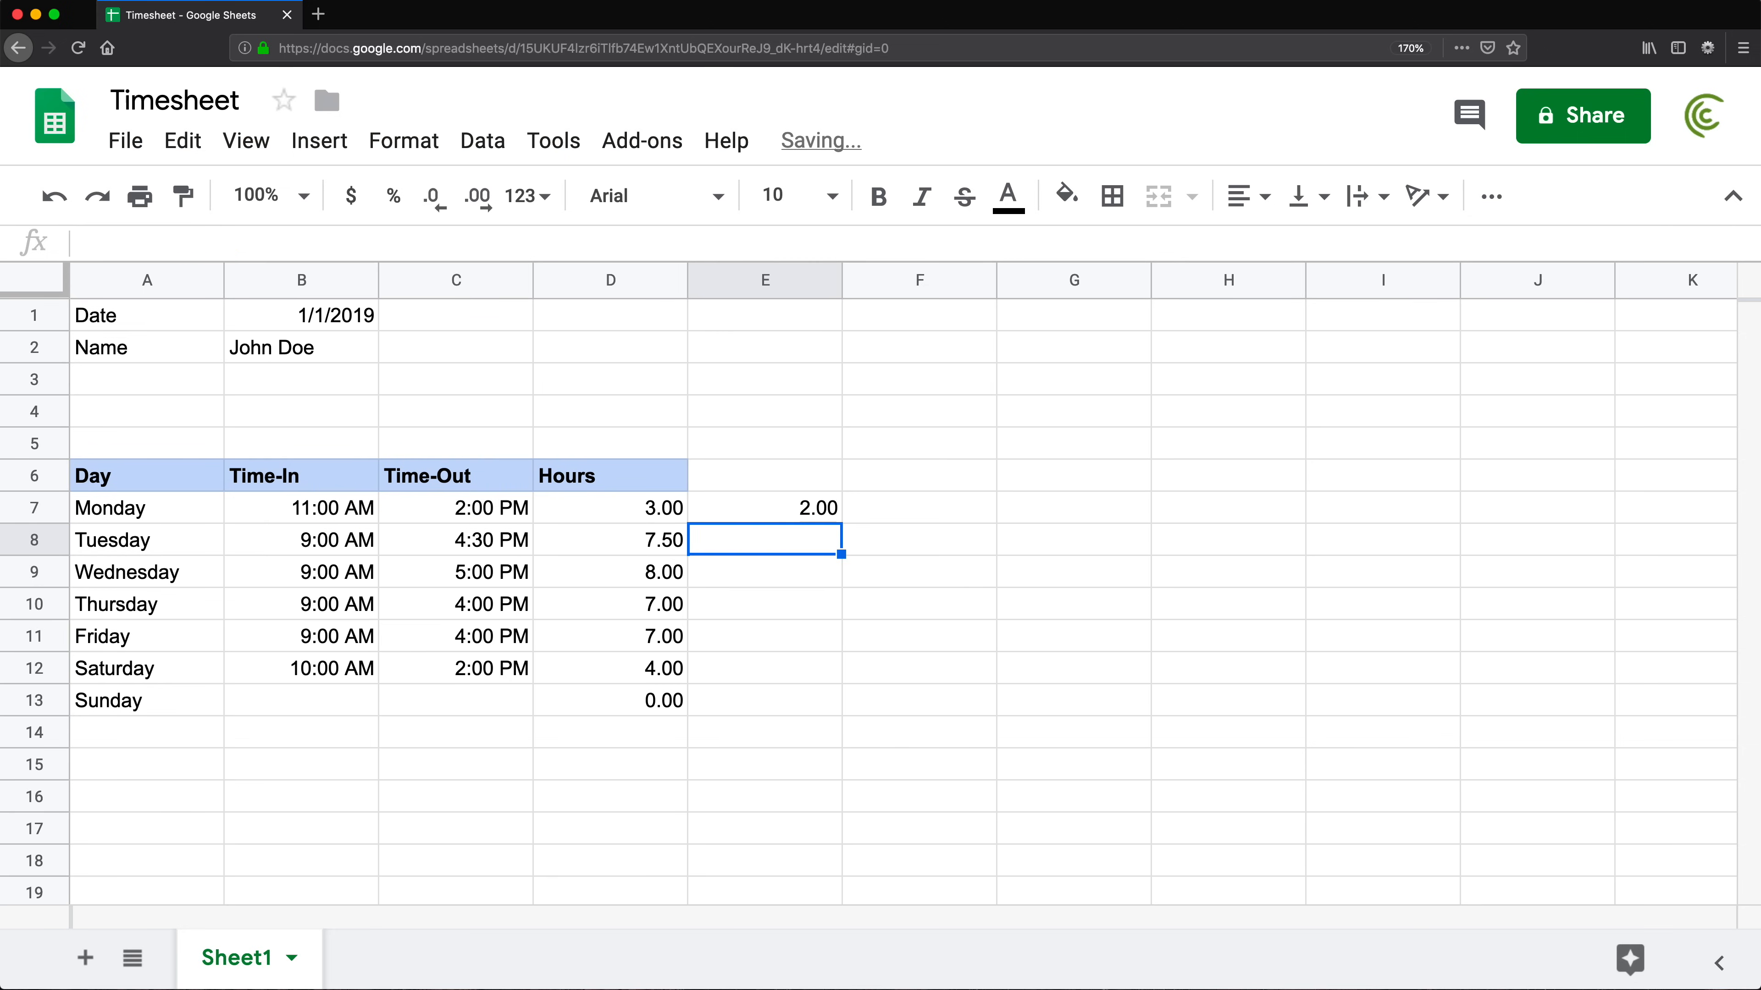
double_click(718, 516)
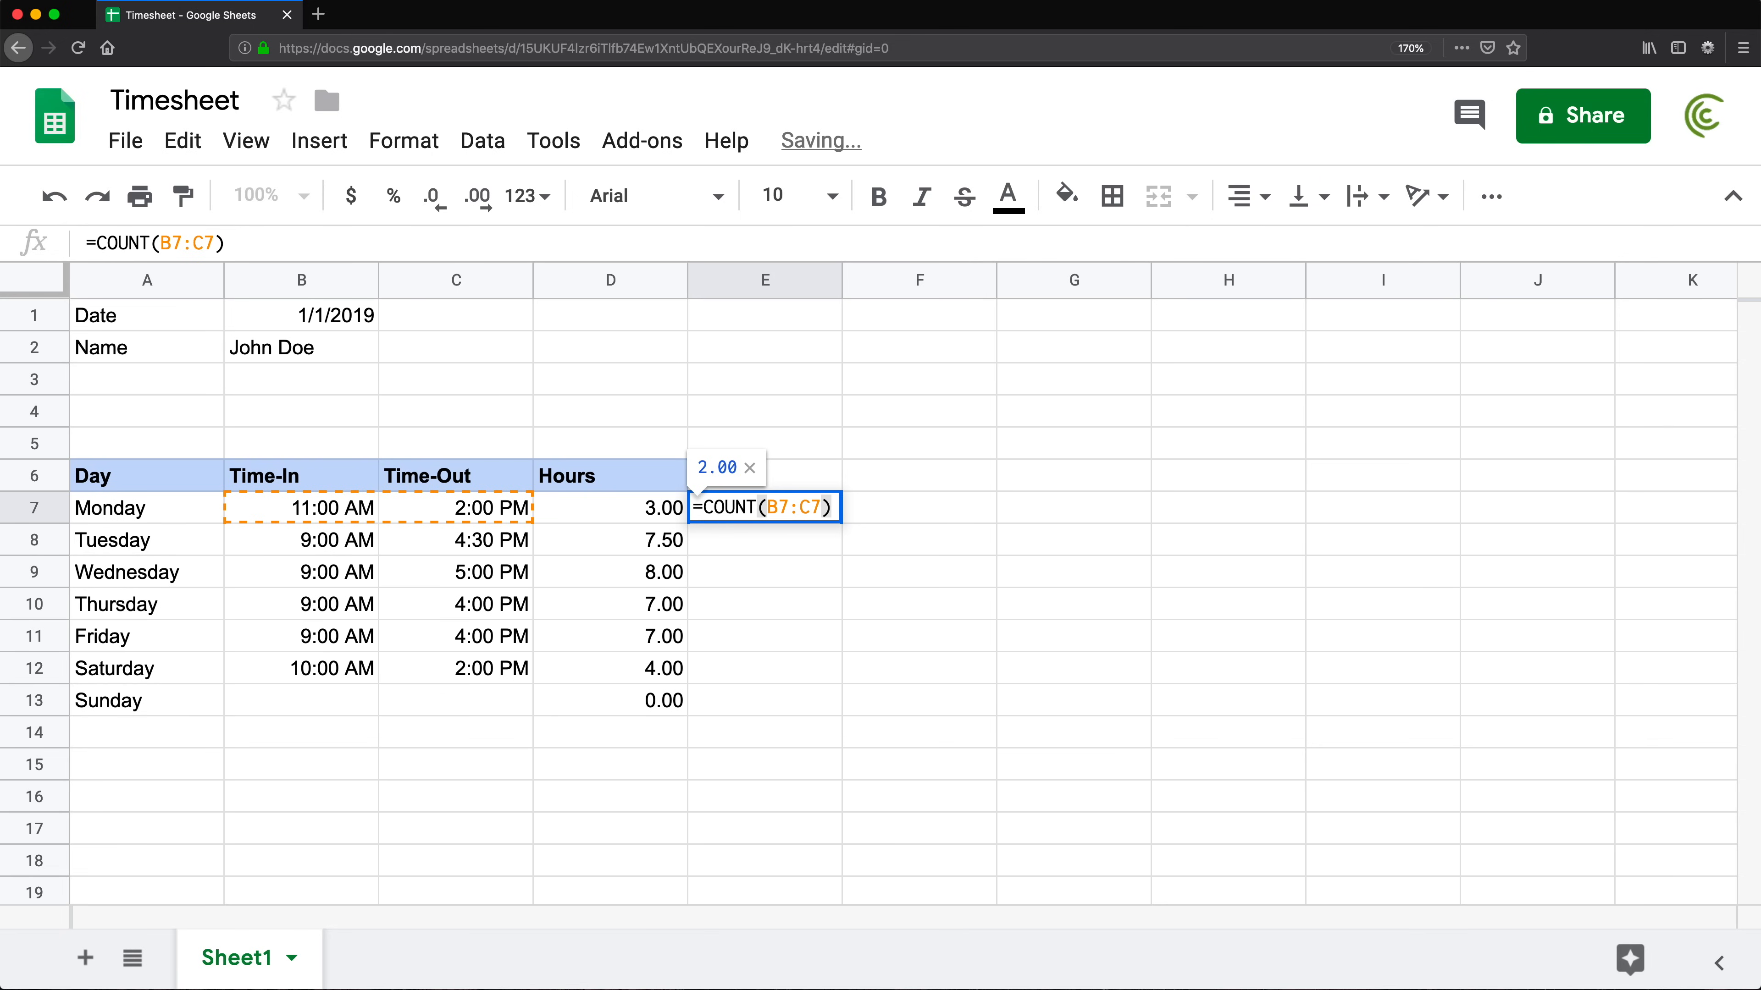
key("Return")
Test the count in E7 by clearing Monday's Time-Out in C7 and Time-In in B7, and undo both deletions
left_click(357, 507)
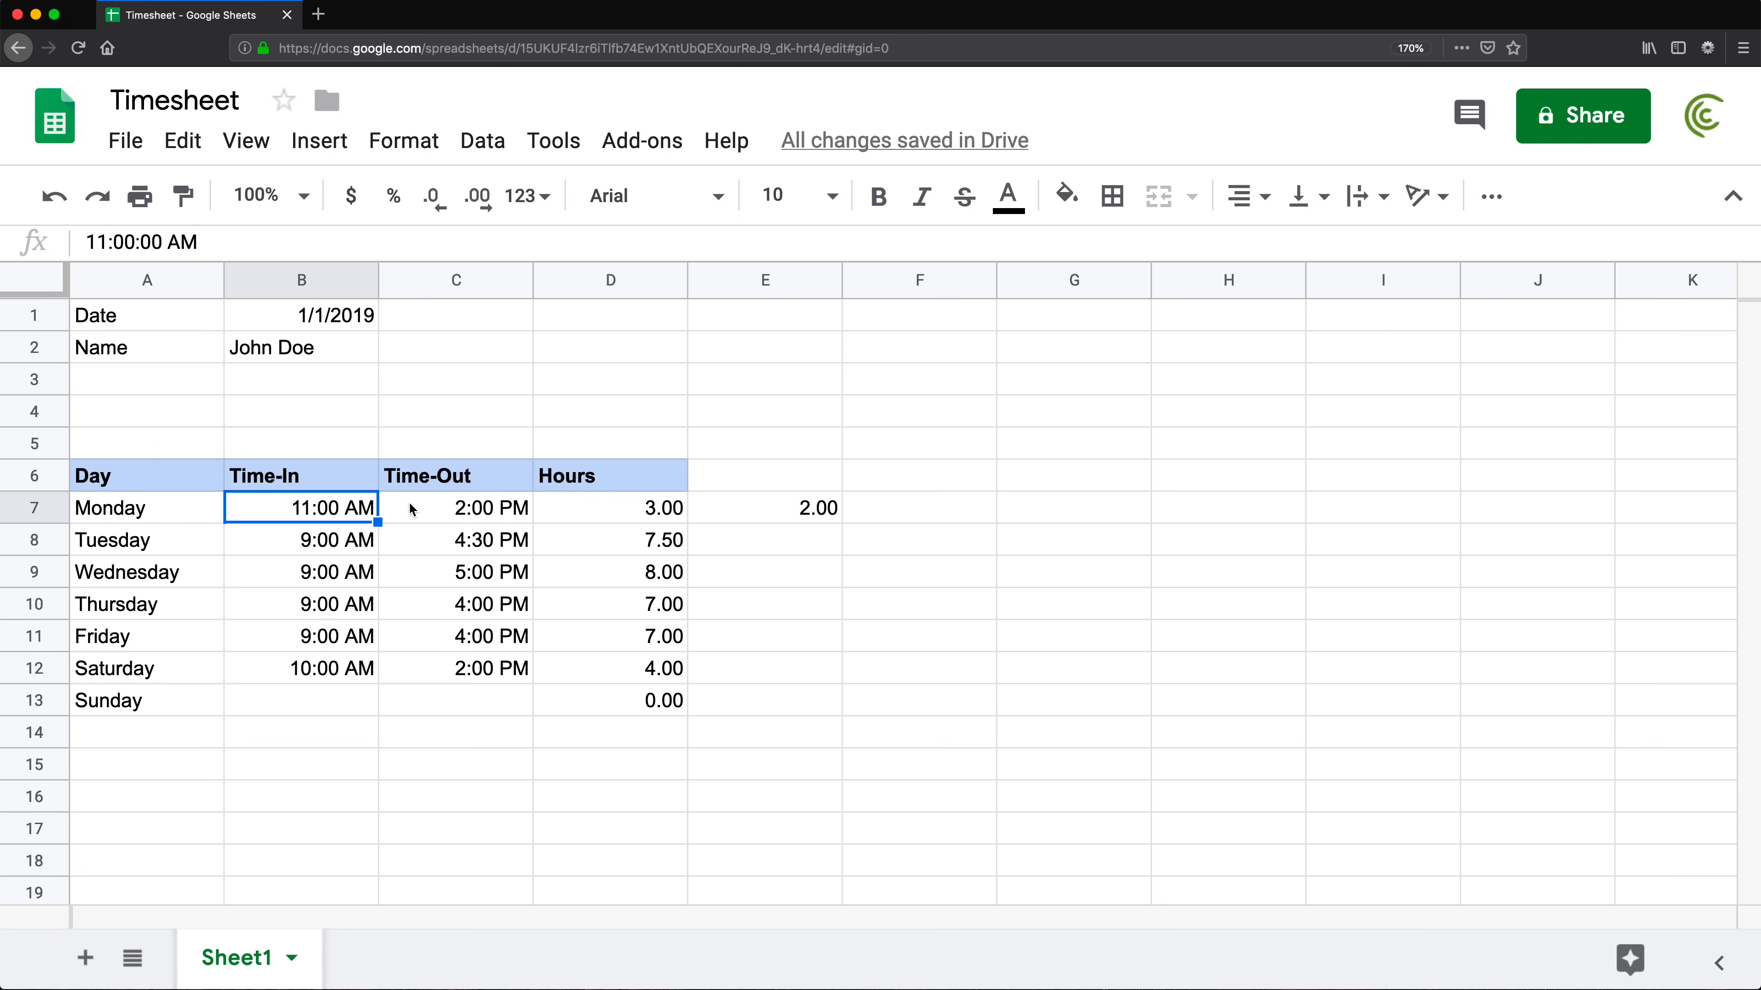
left_click(410, 509)
key("Delete")
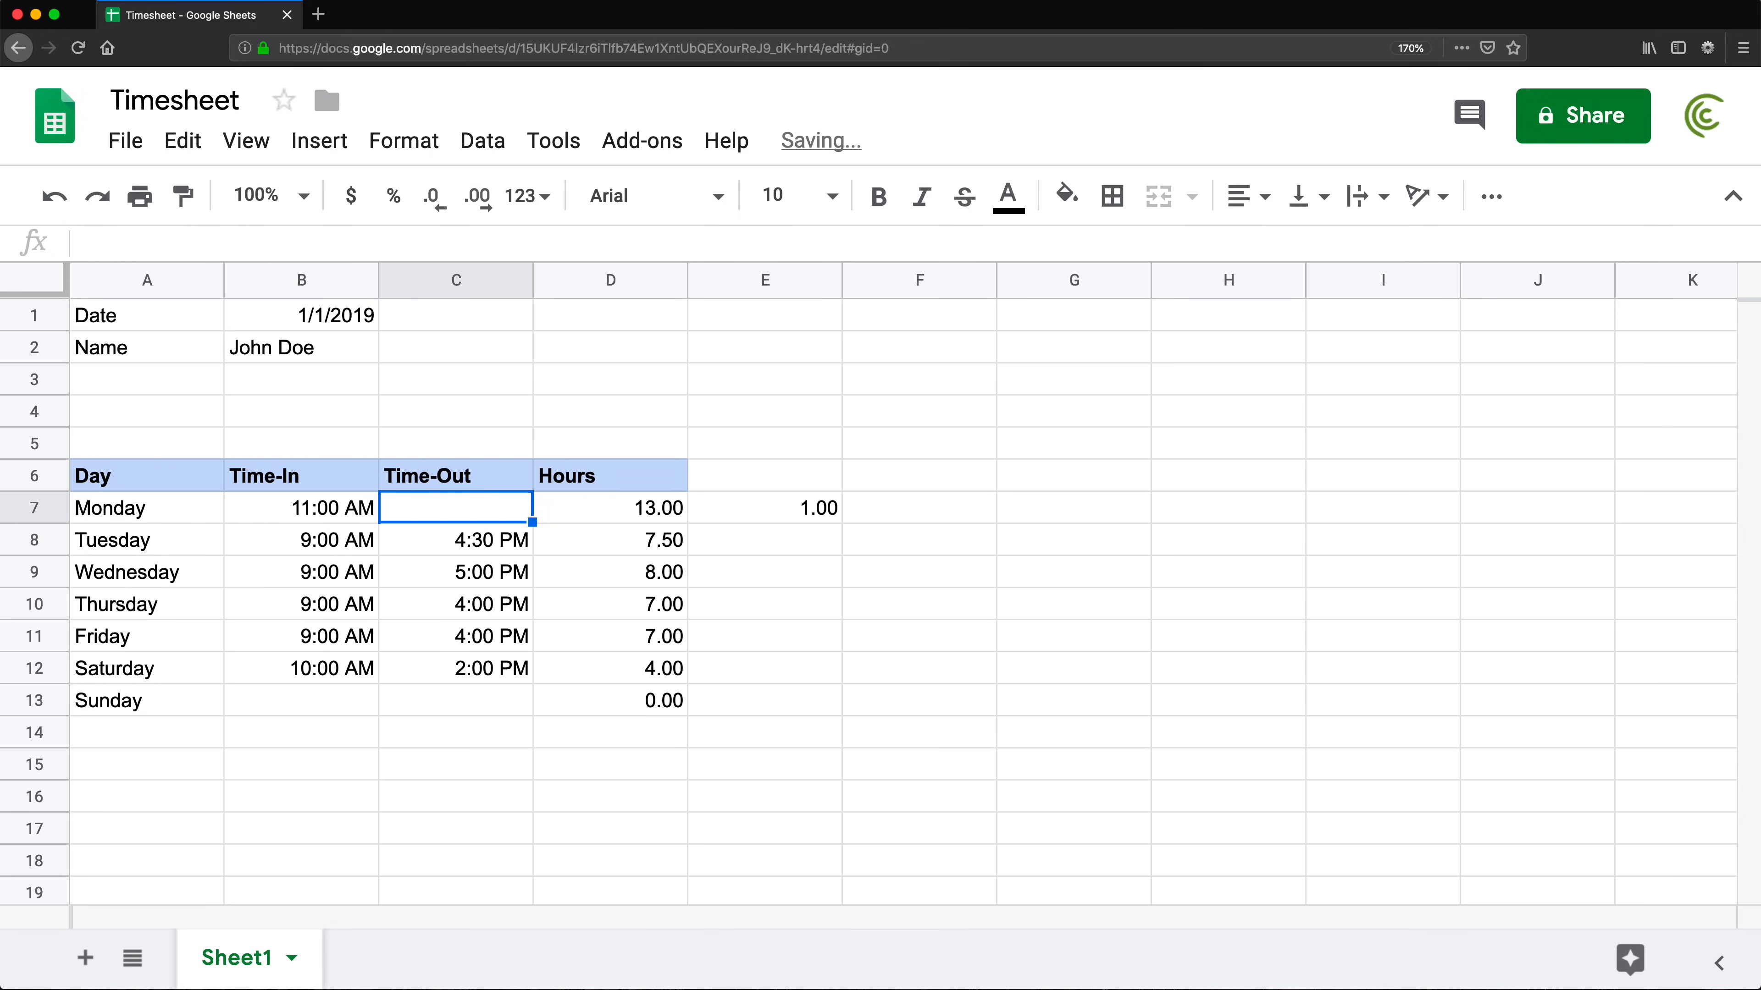
key("Down")
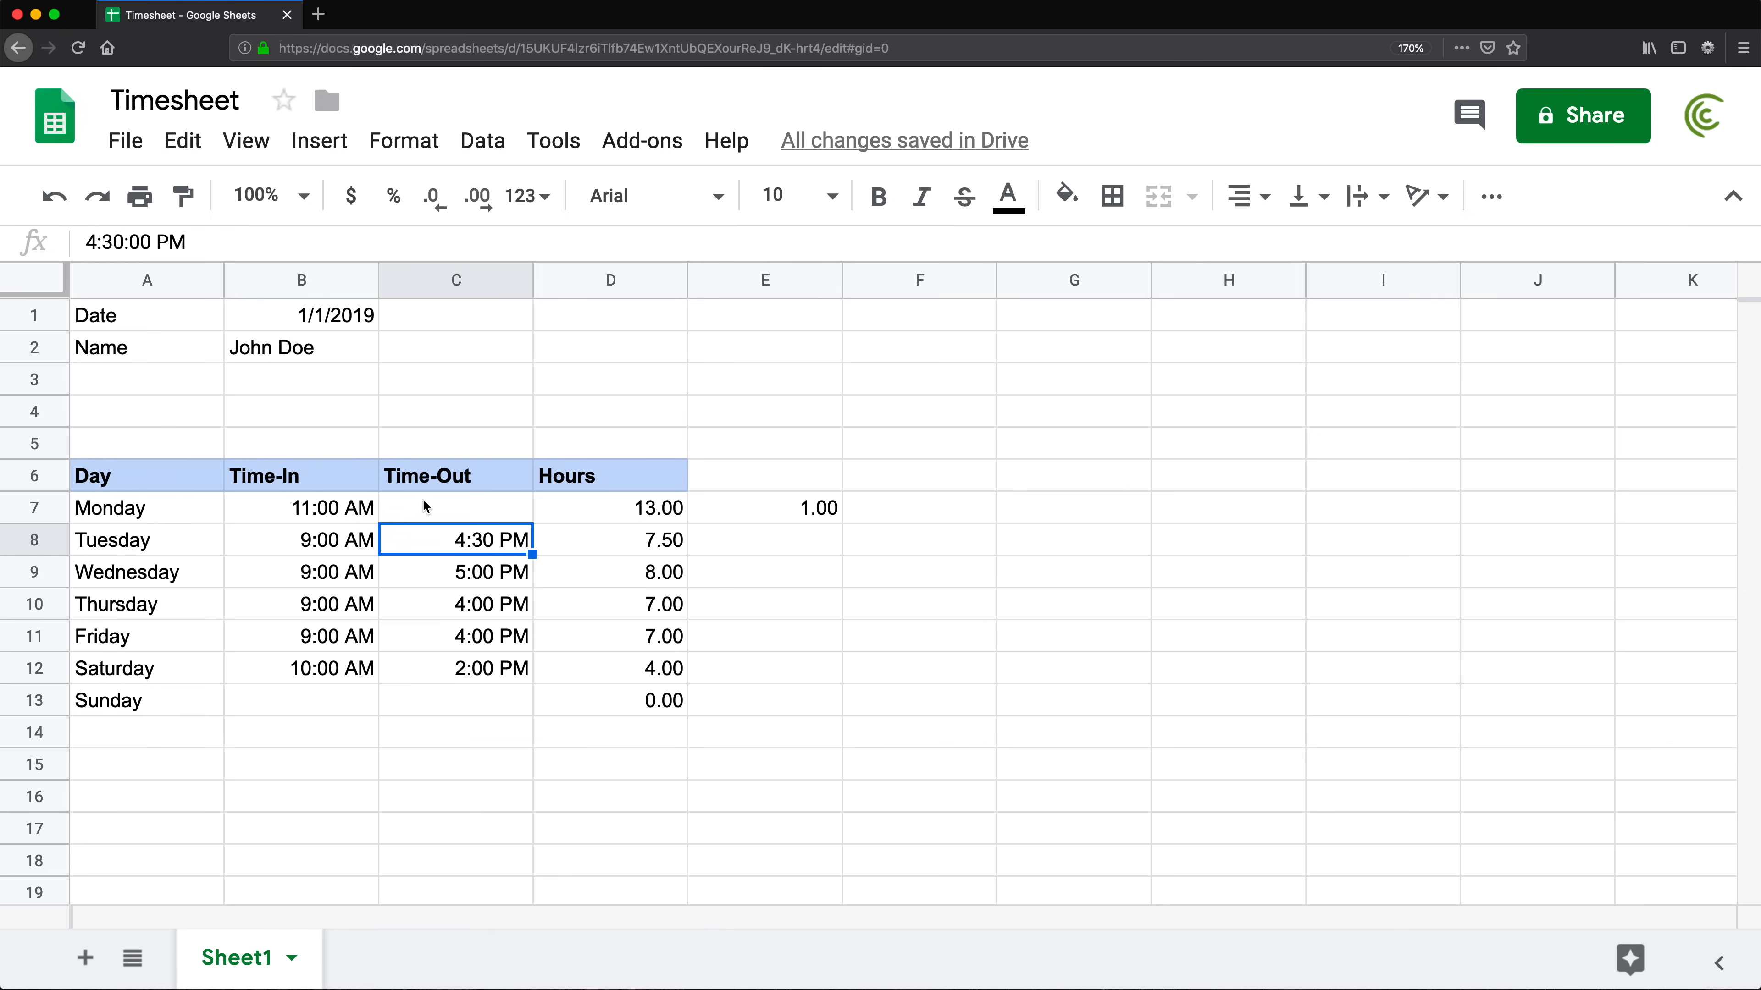
left_click(309, 521)
key("Delete")
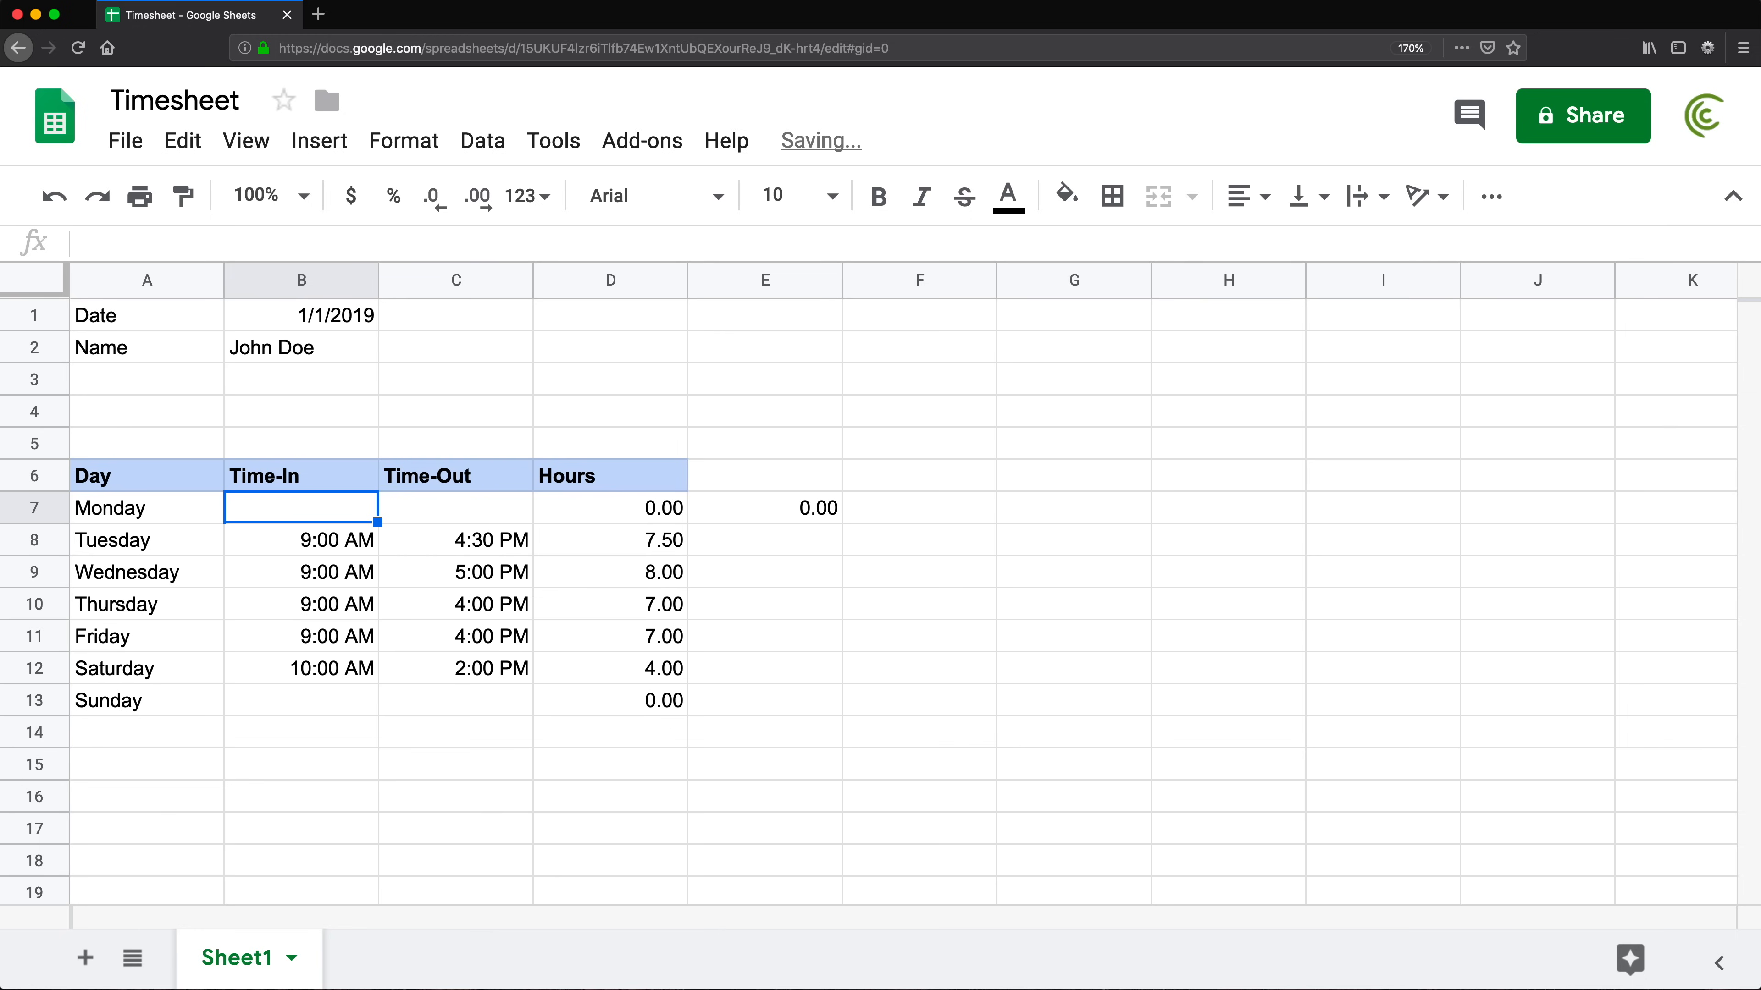
key("super+z")
key("super+z")
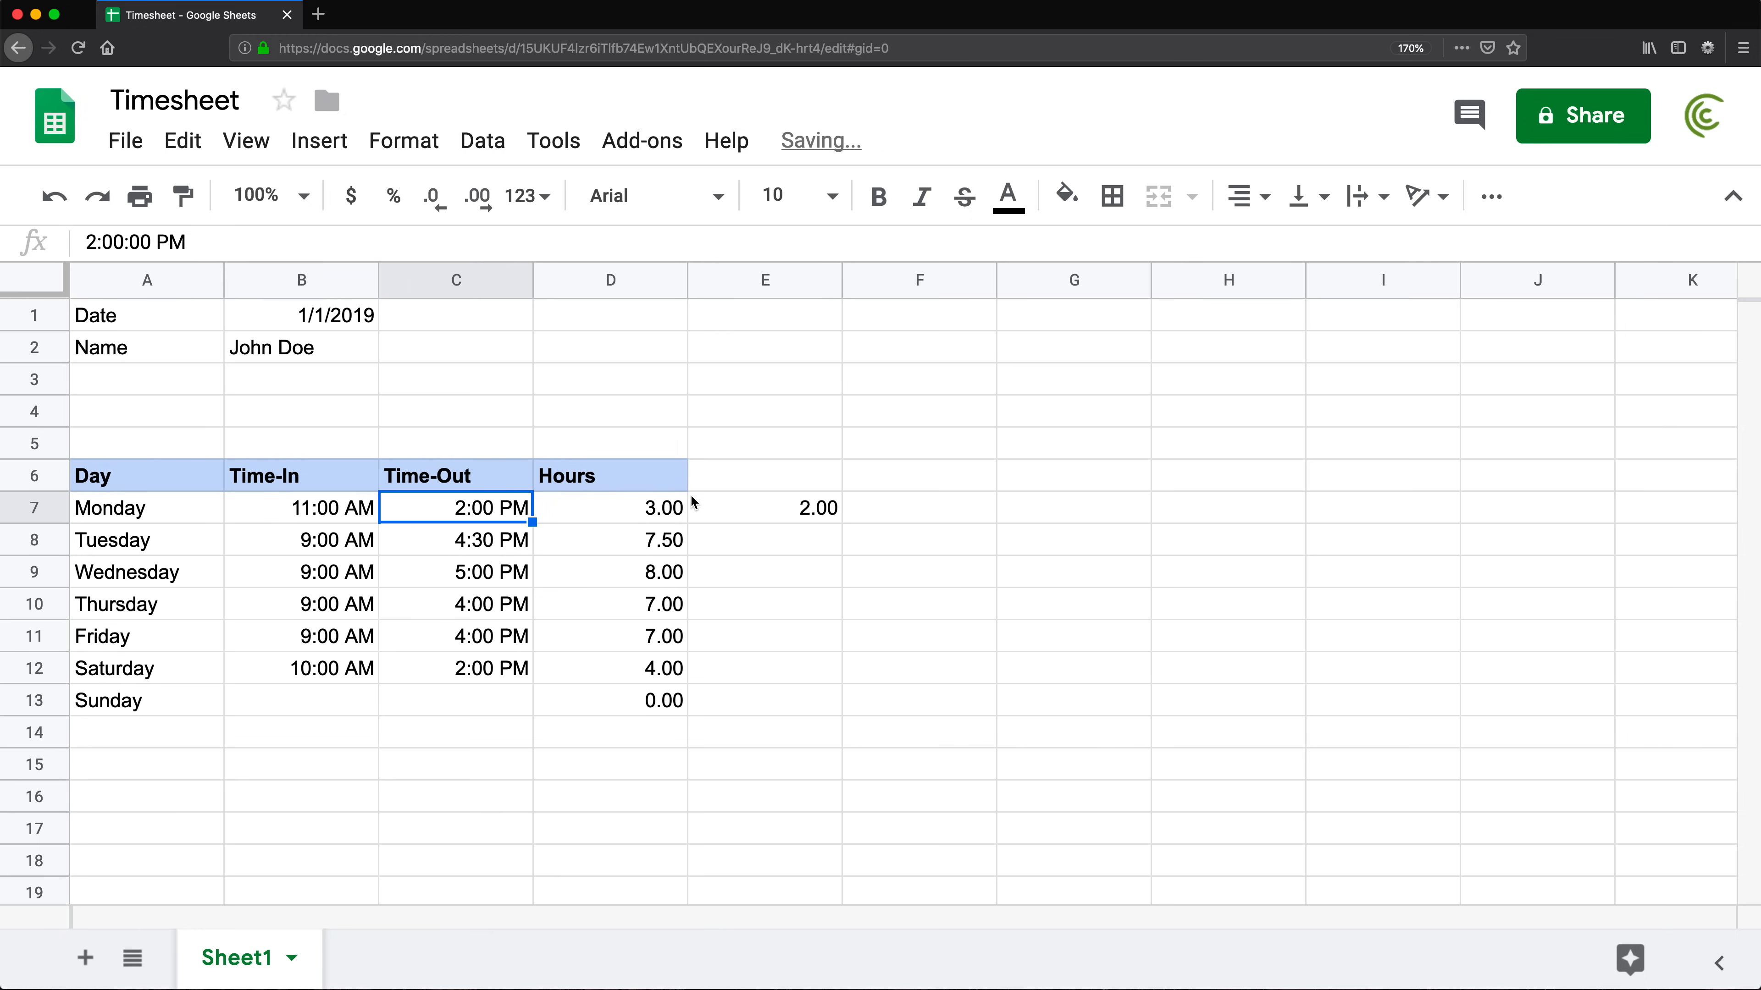
Review the COUNT formula in E7 and delete it from the cell
left_click(782, 515)
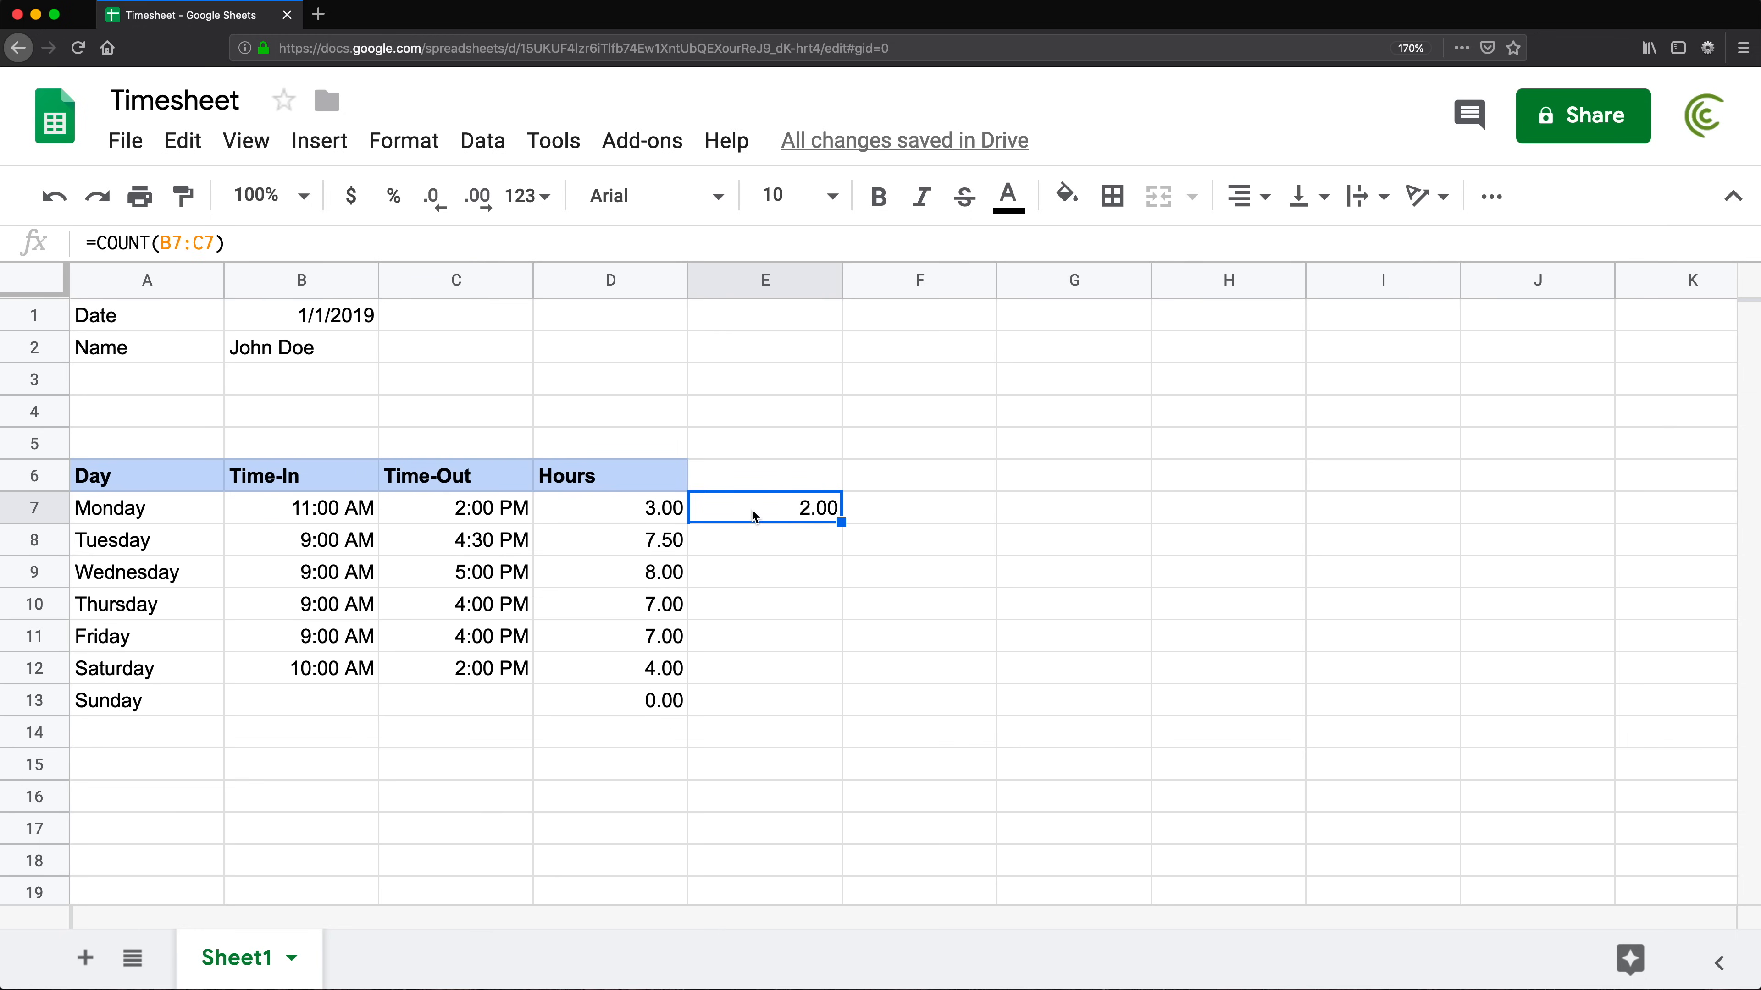
double_click(754, 513)
left_click_drag(703, 509, 849, 516)
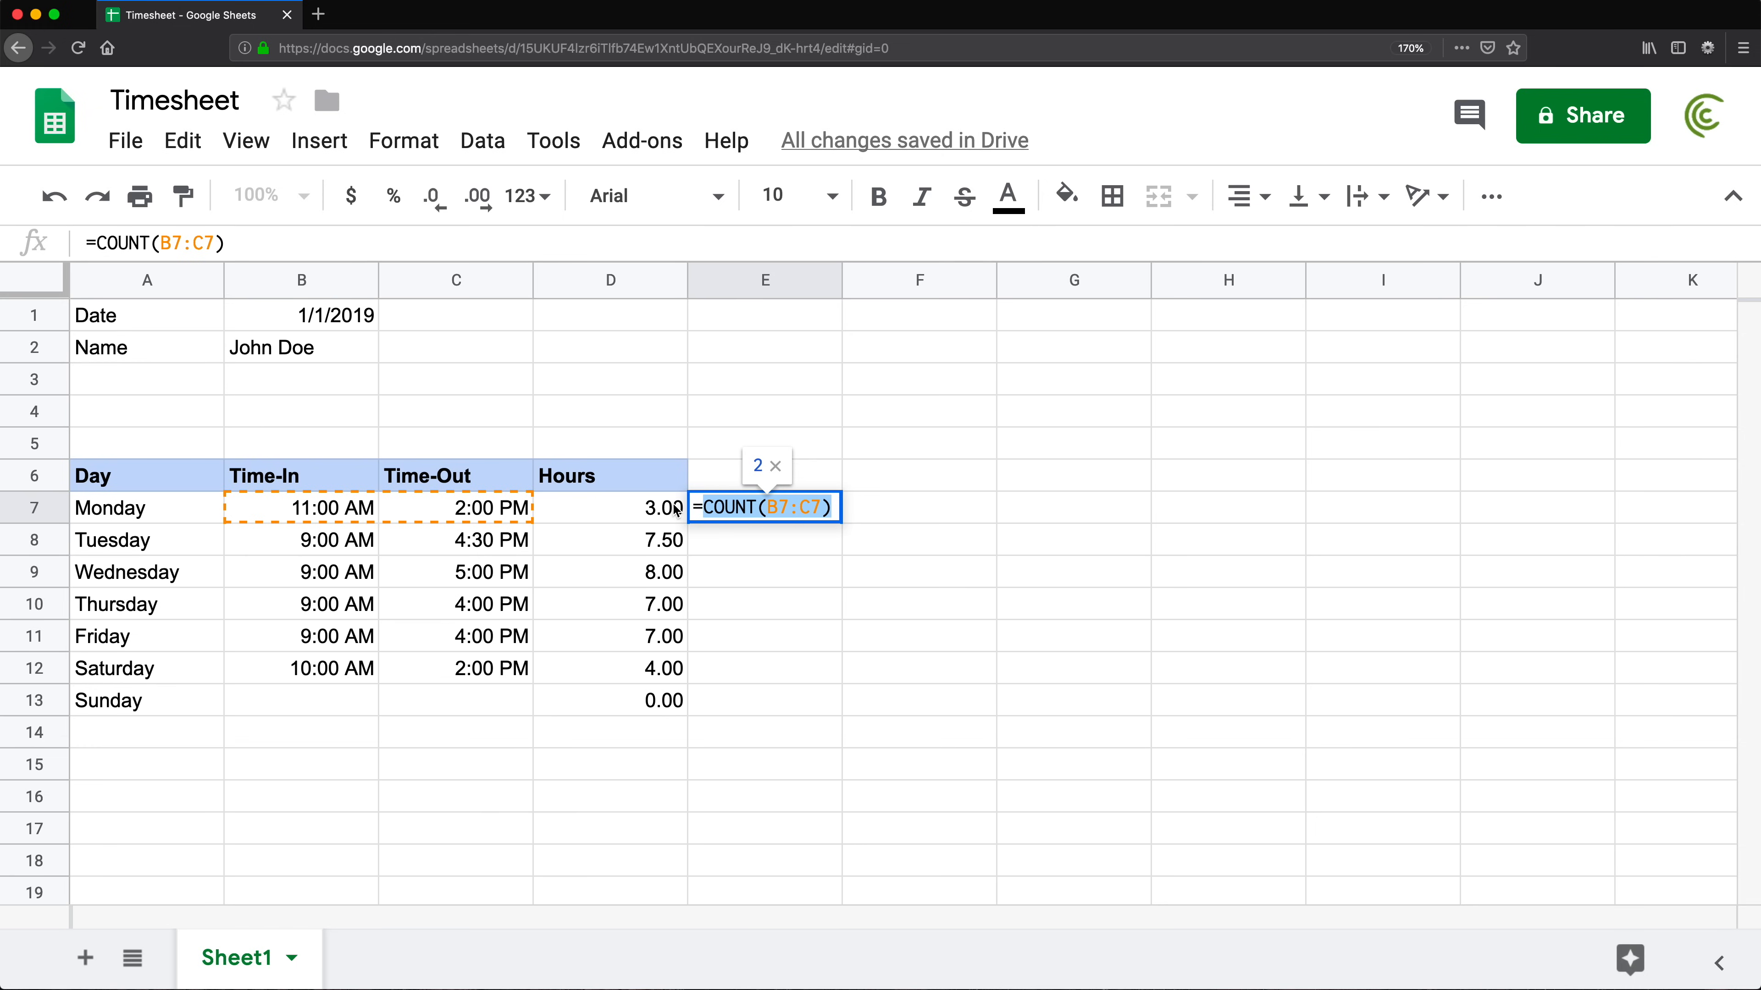
key("BackSpace")
key("BackSpace")
key("Return")
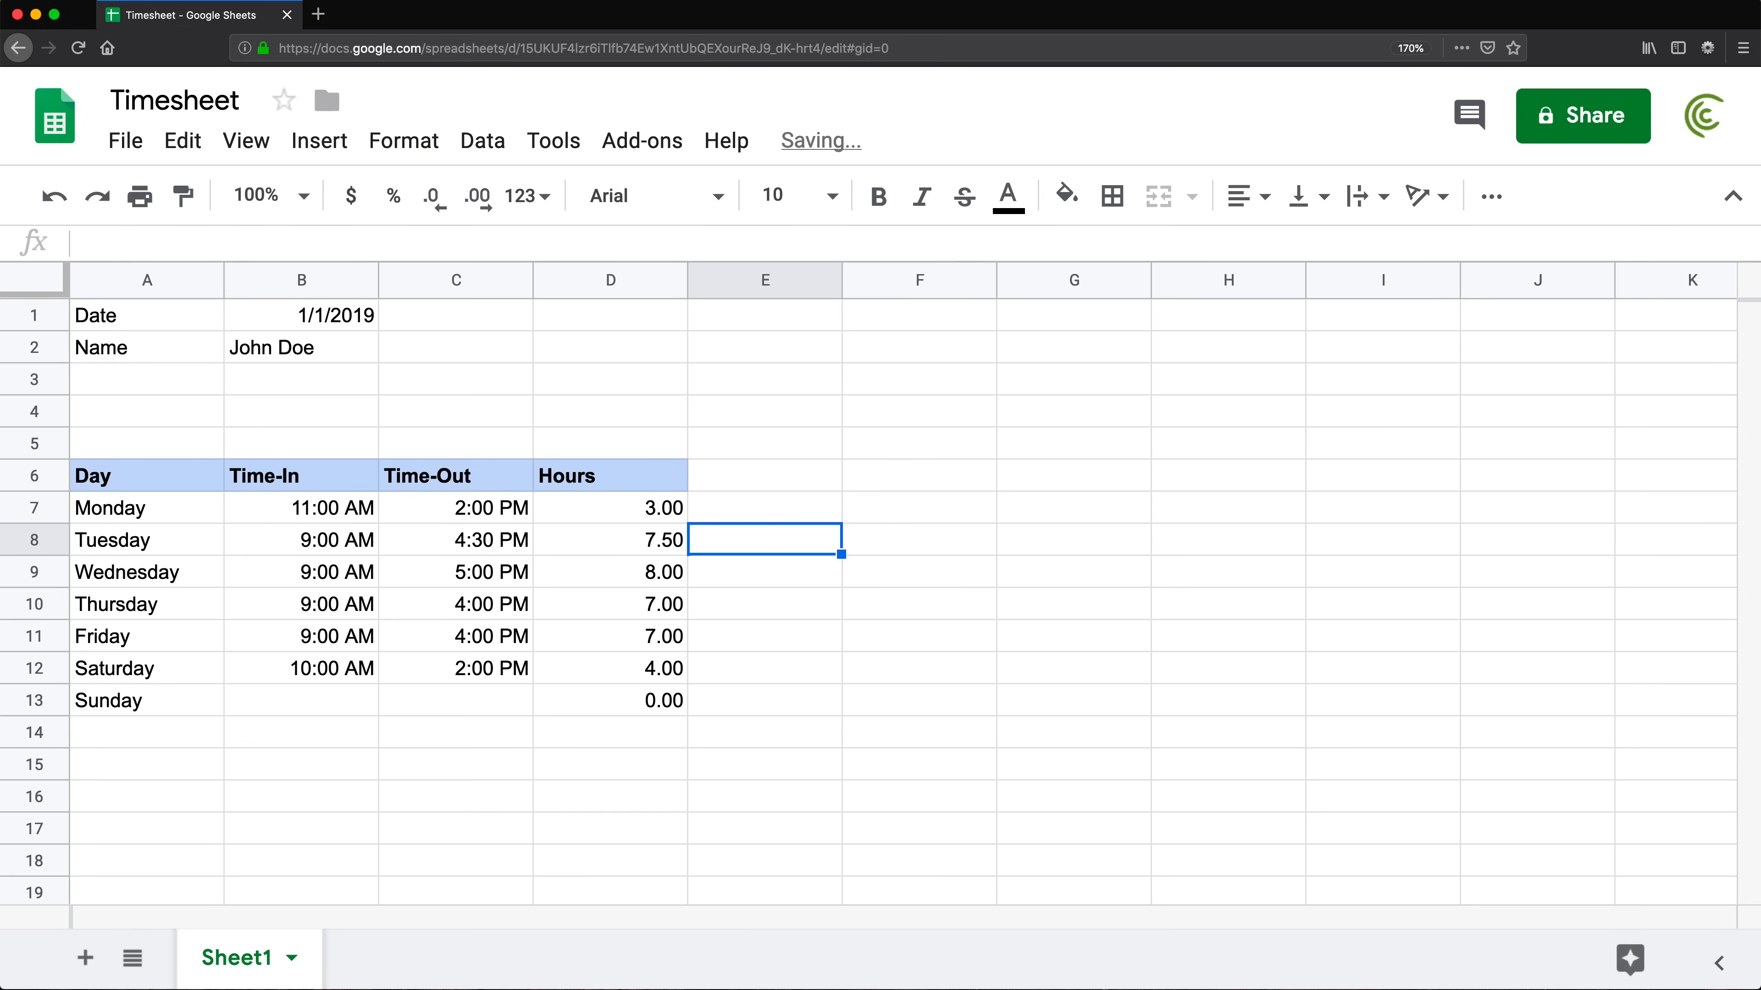
Copy the MOD(C7-B7,1)*24 expression from Monday's Hours formula in D7 and remove it, keeping only the equals sign
double_click(613, 508)
left_click(551, 507)
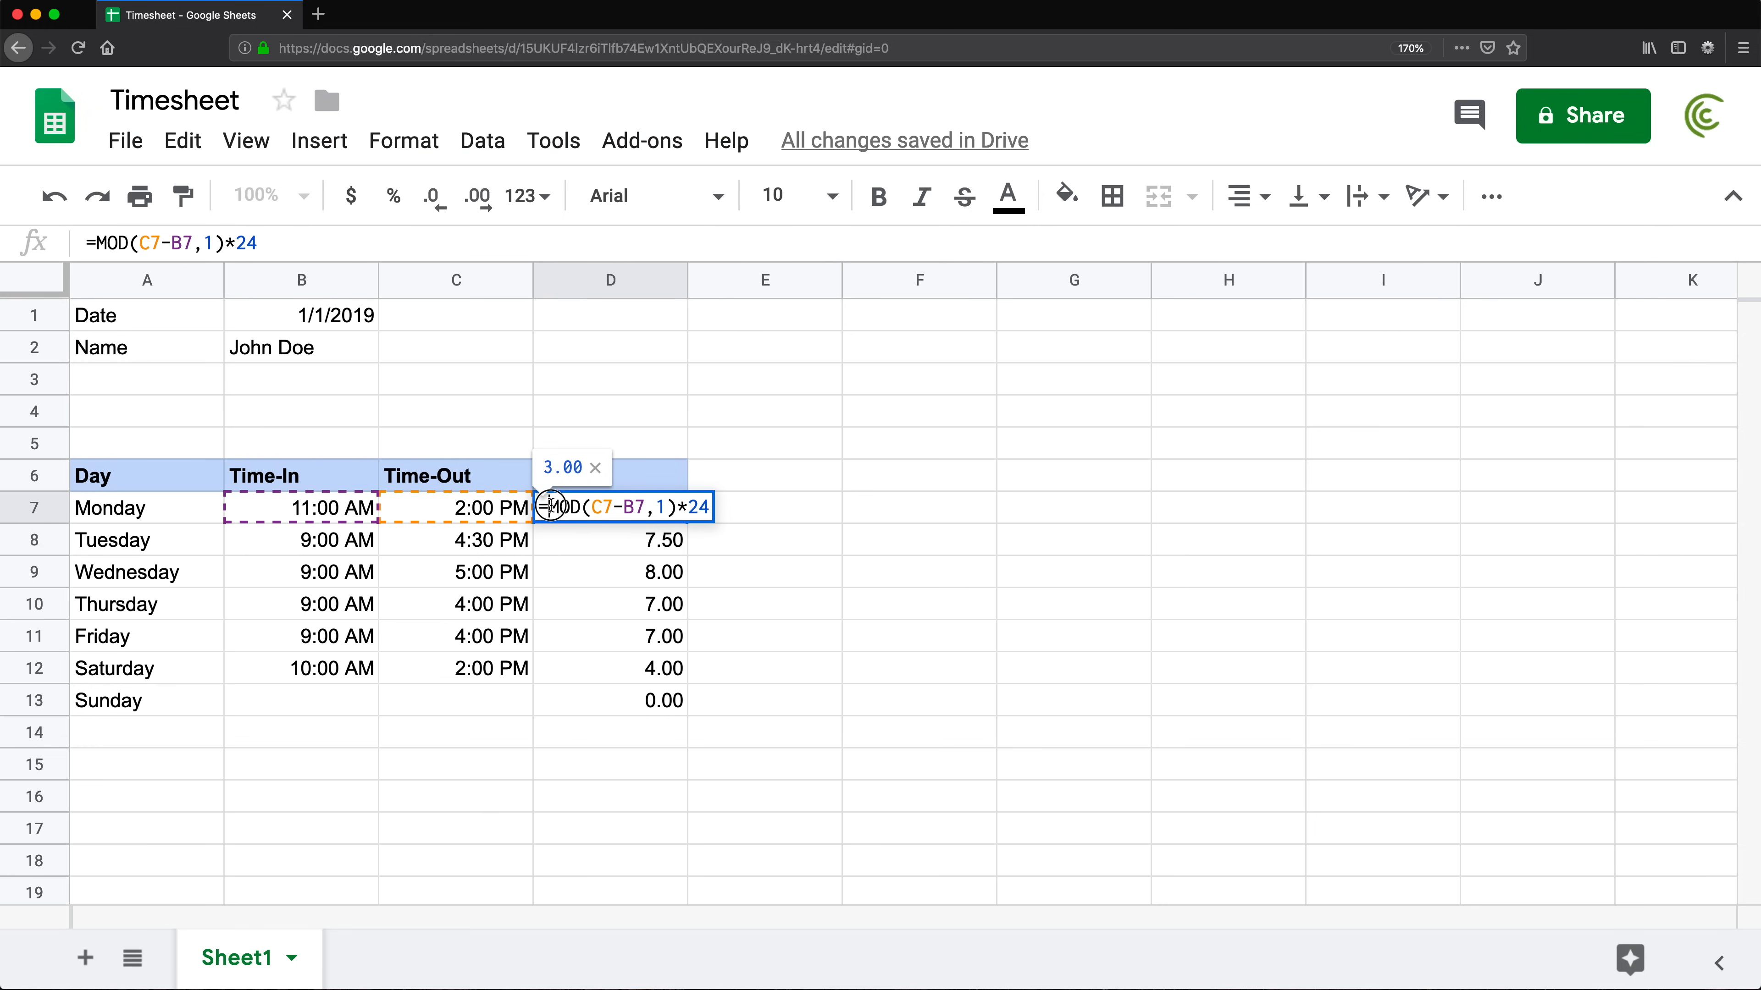
left_click_drag(551, 506, 739, 503)
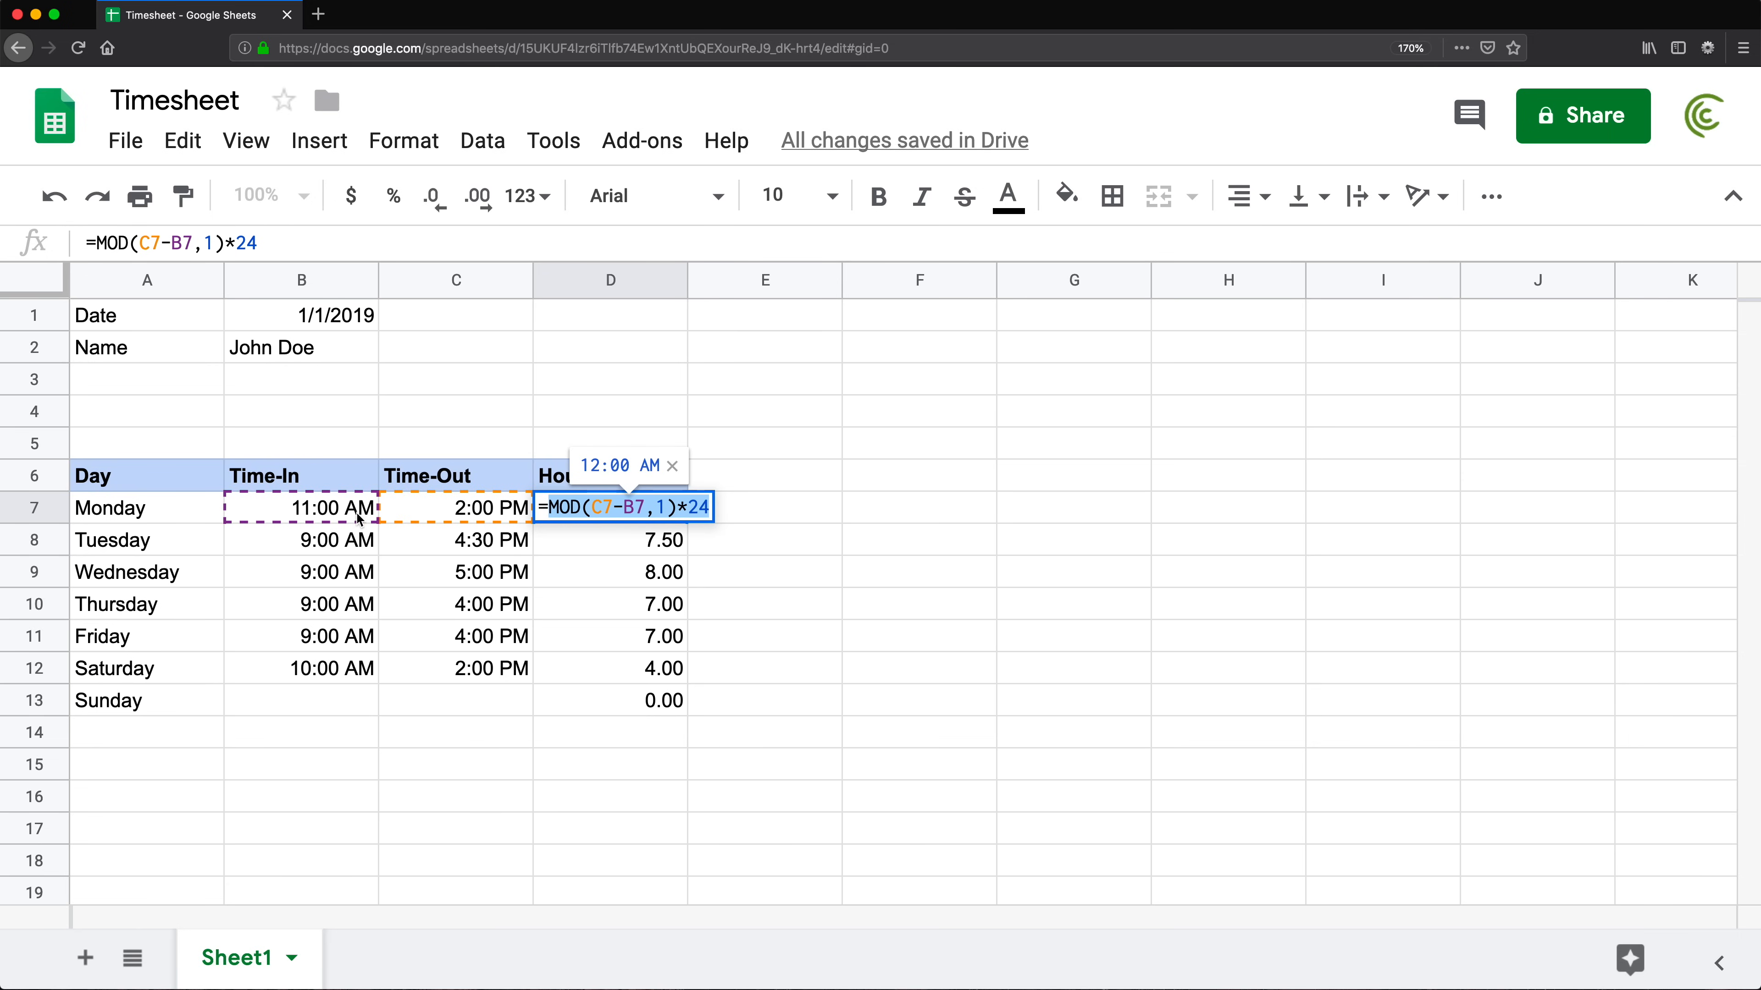
left_click(553, 506)
left_click_drag(550, 507, 793, 511)
key("super+c")
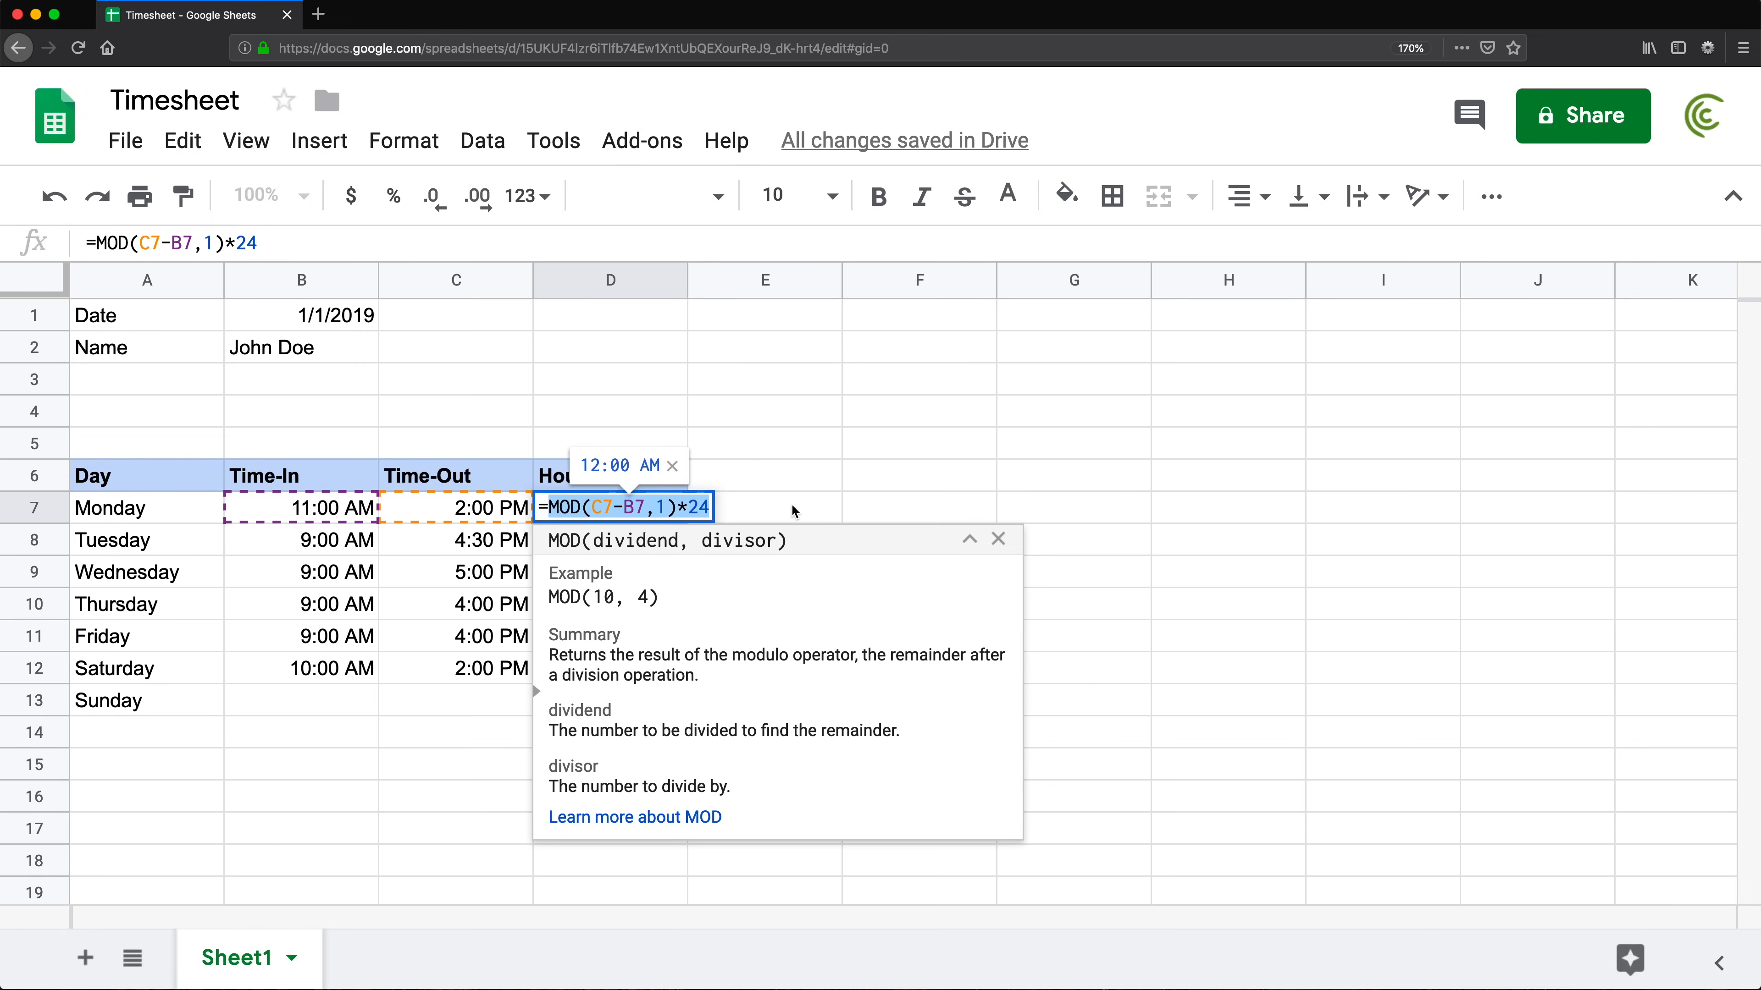
key("BackSpace")
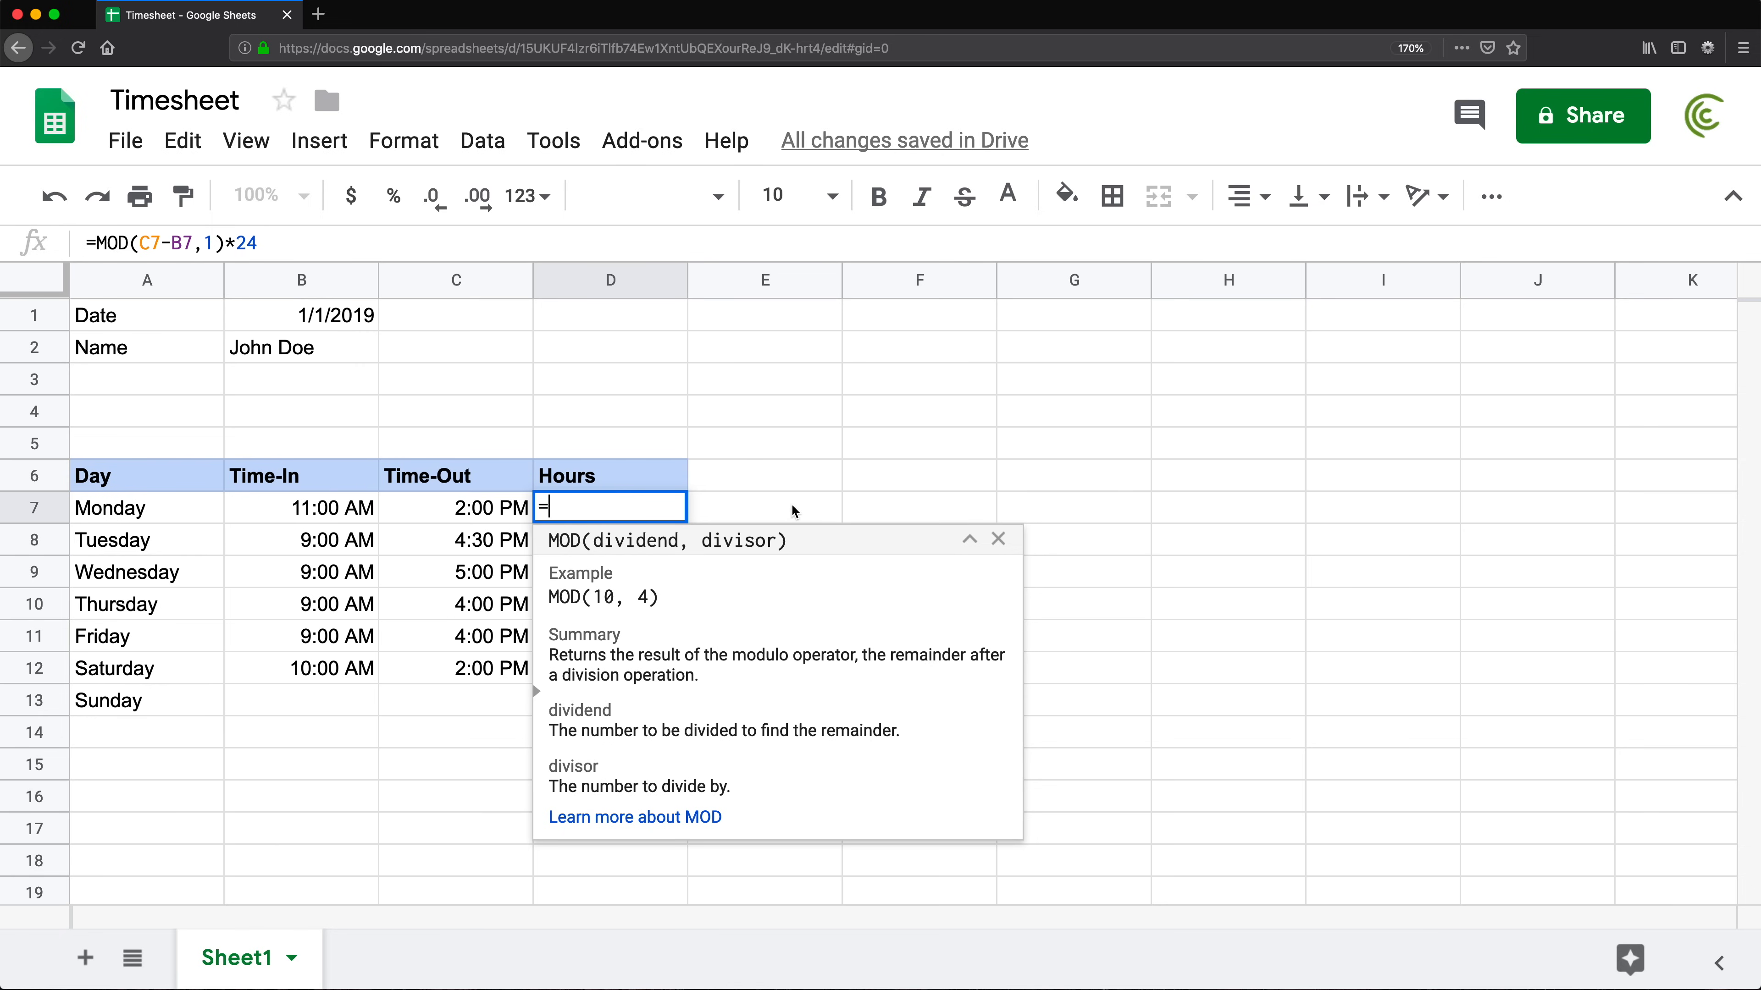
Complete D7 as =IF( COUNT(B7:C7)=2,MOD(C7-B7,1)*24,0), reusing the copied expression, and fill it down through Sunday in D13
type("IF(")
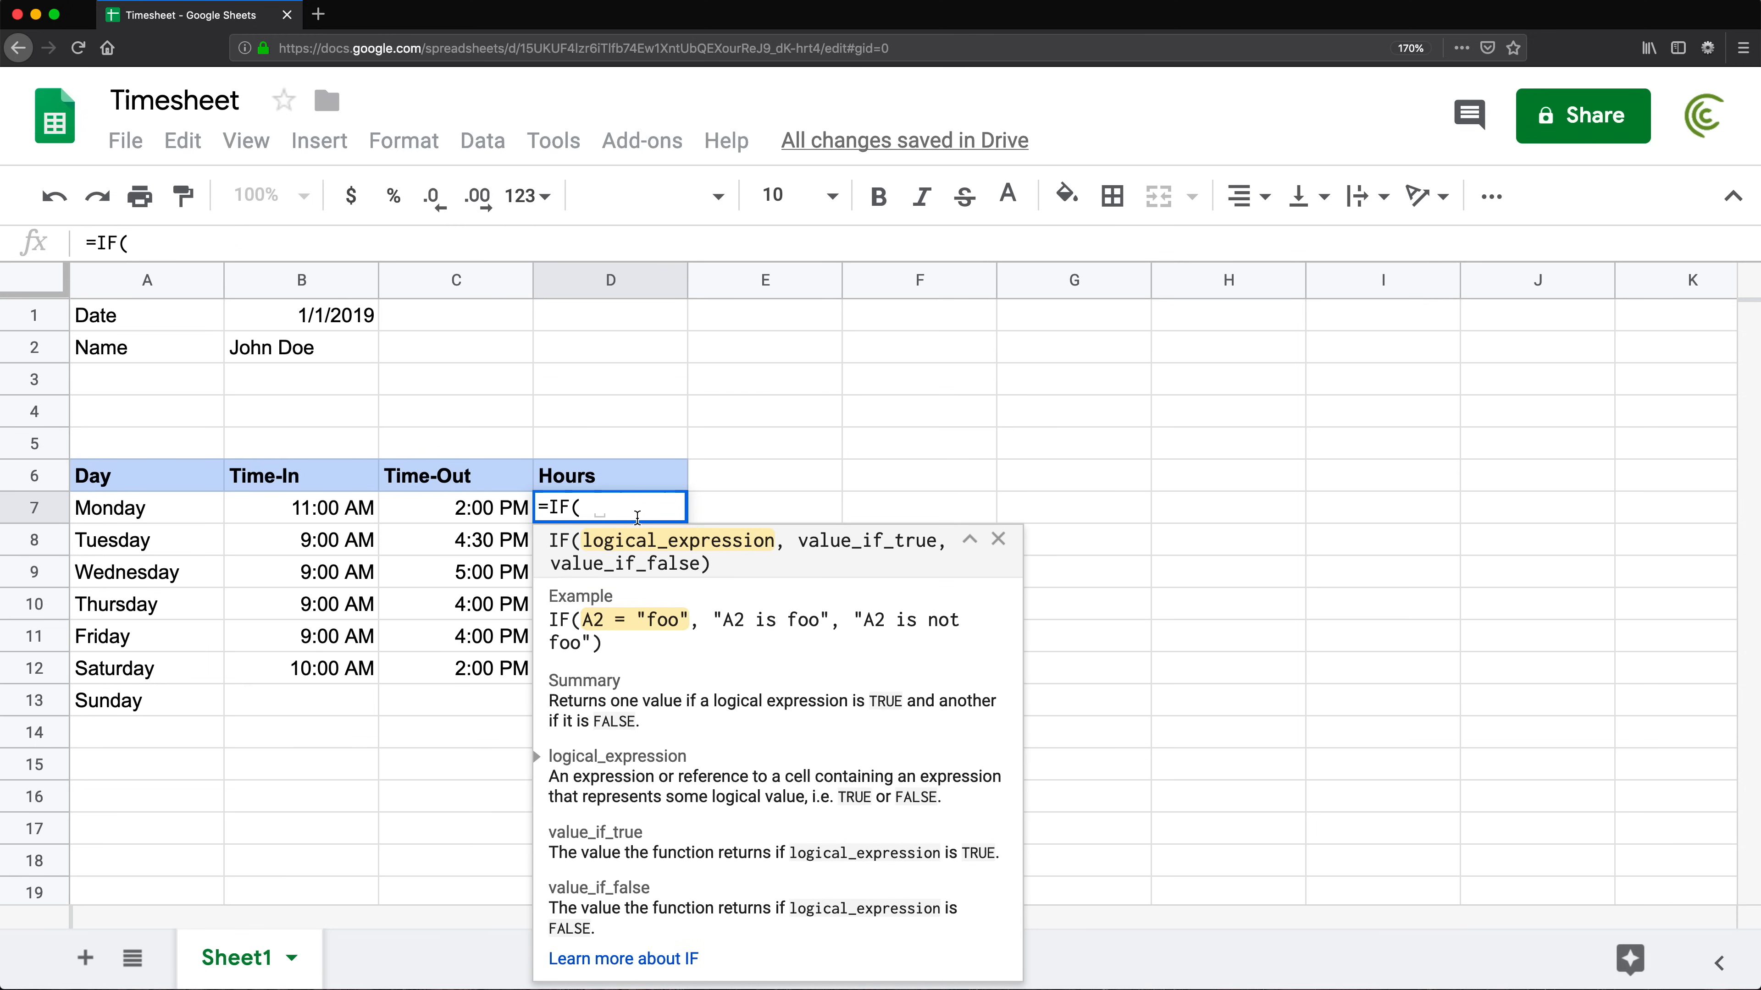
type(" COUNT(")
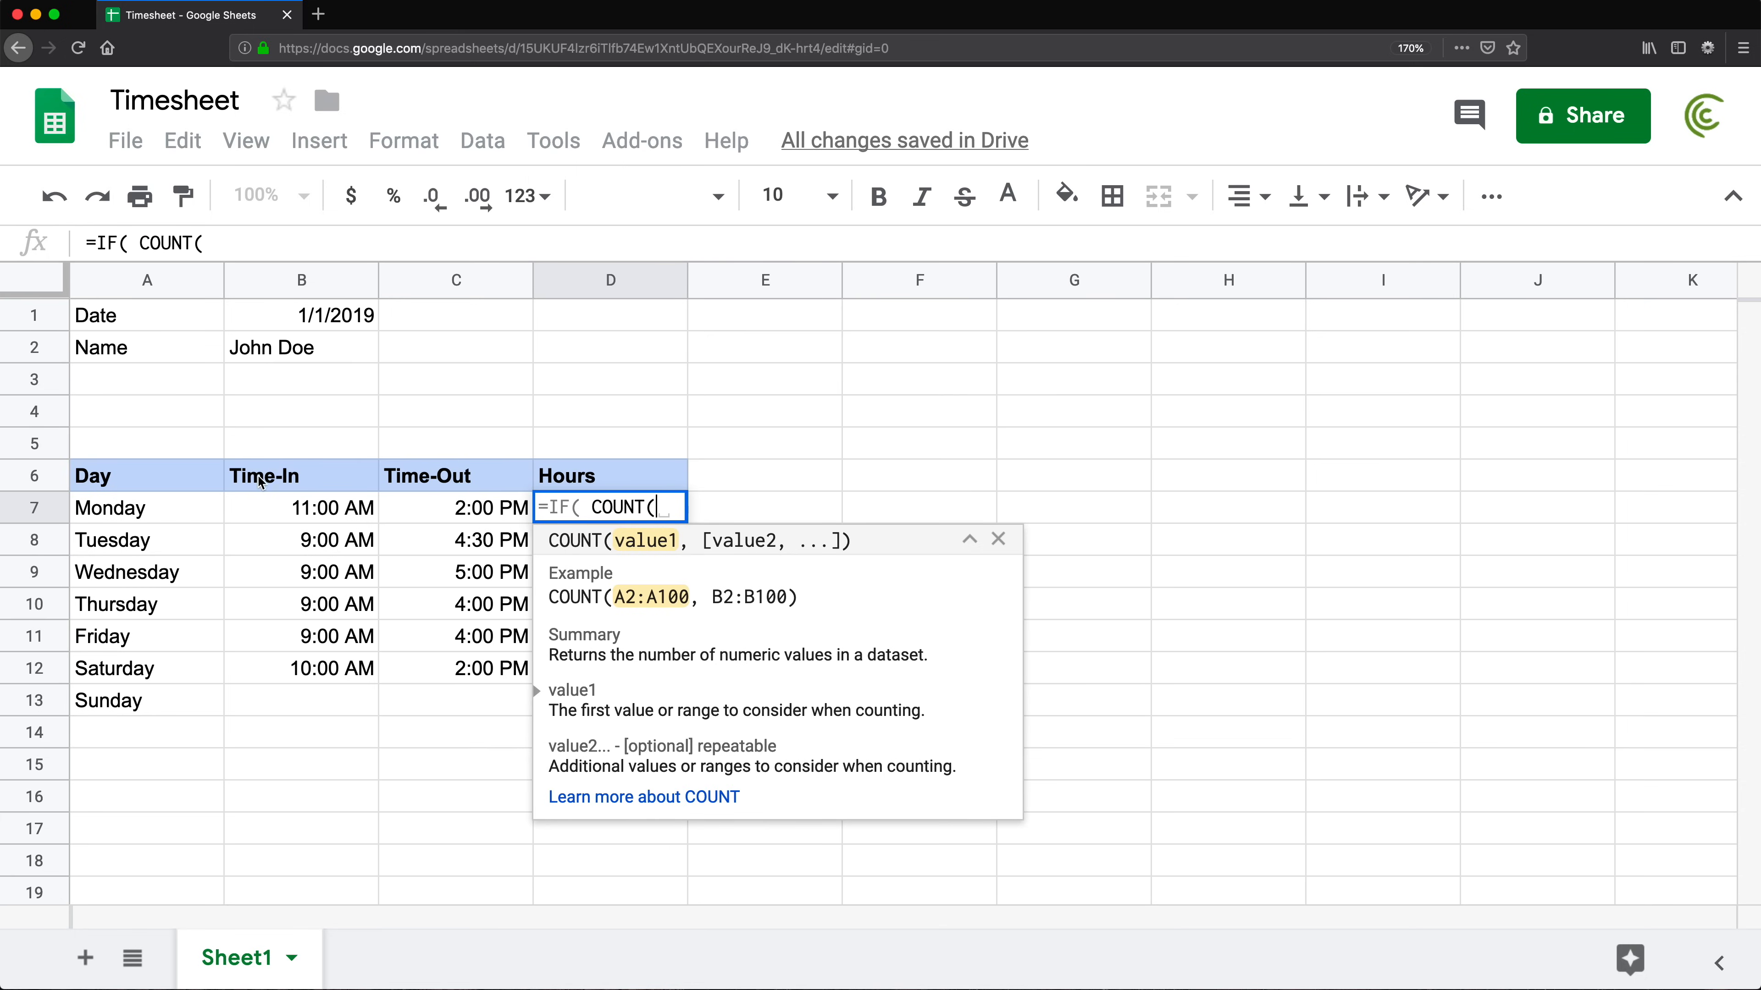
left_click_drag(305, 510, 421, 504)
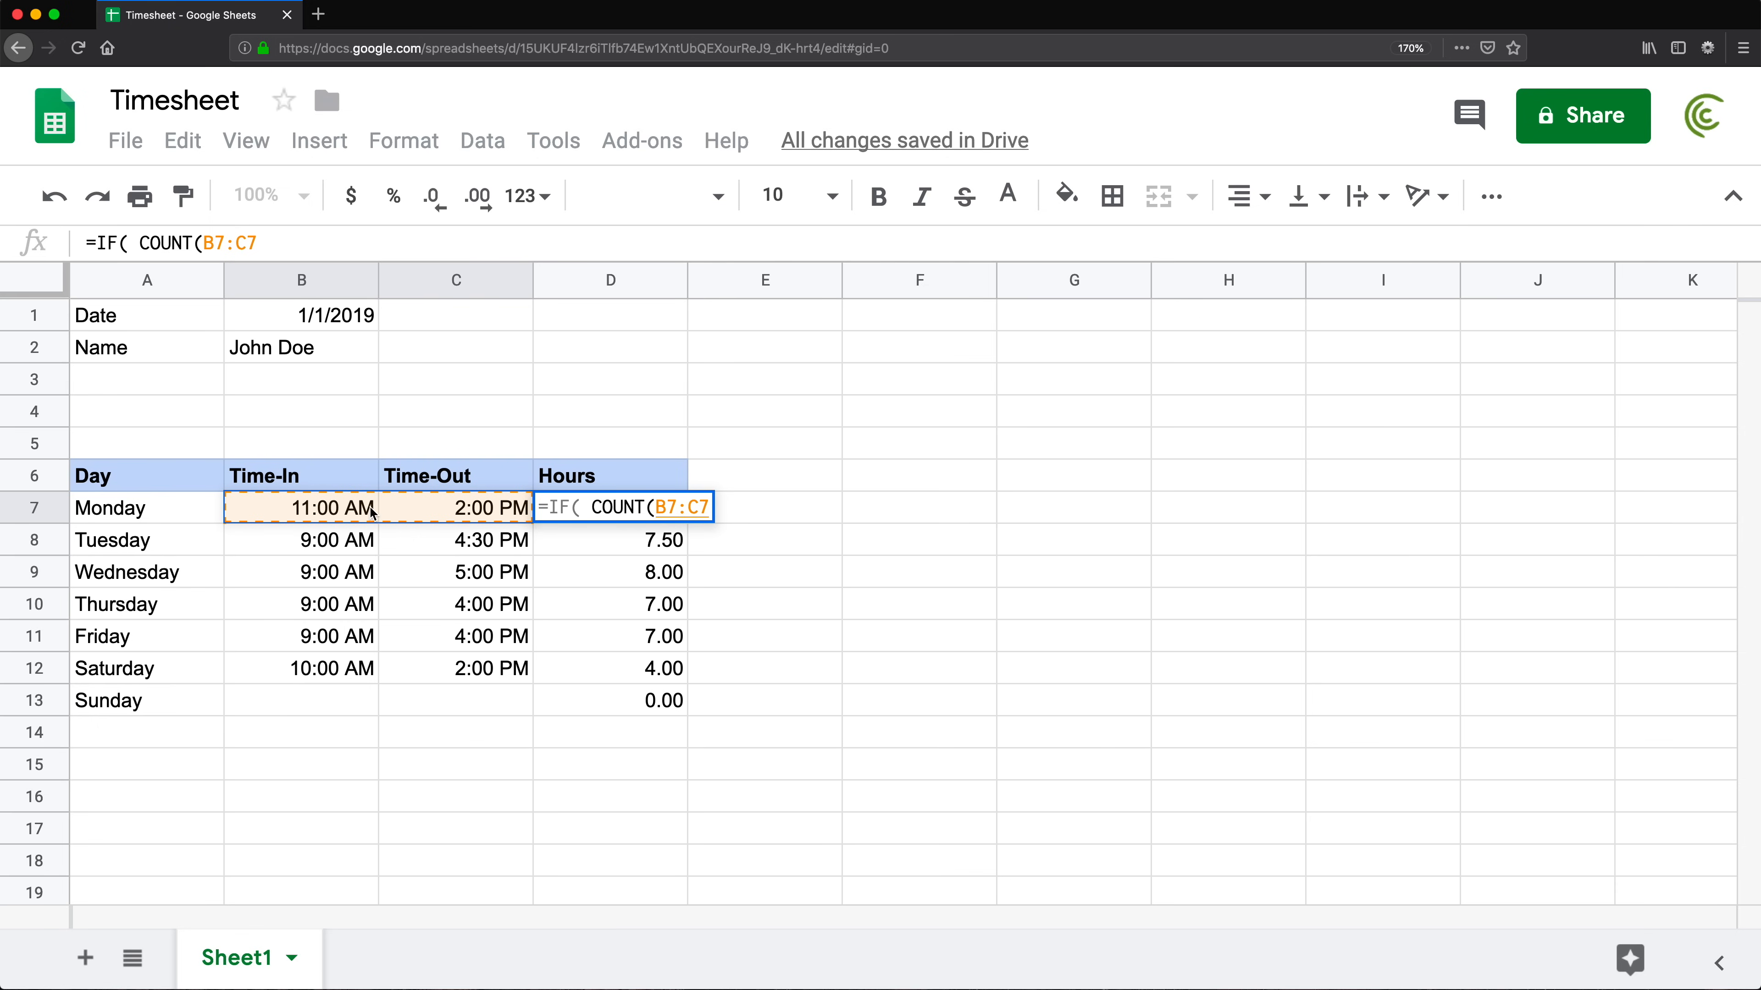
type(")=")
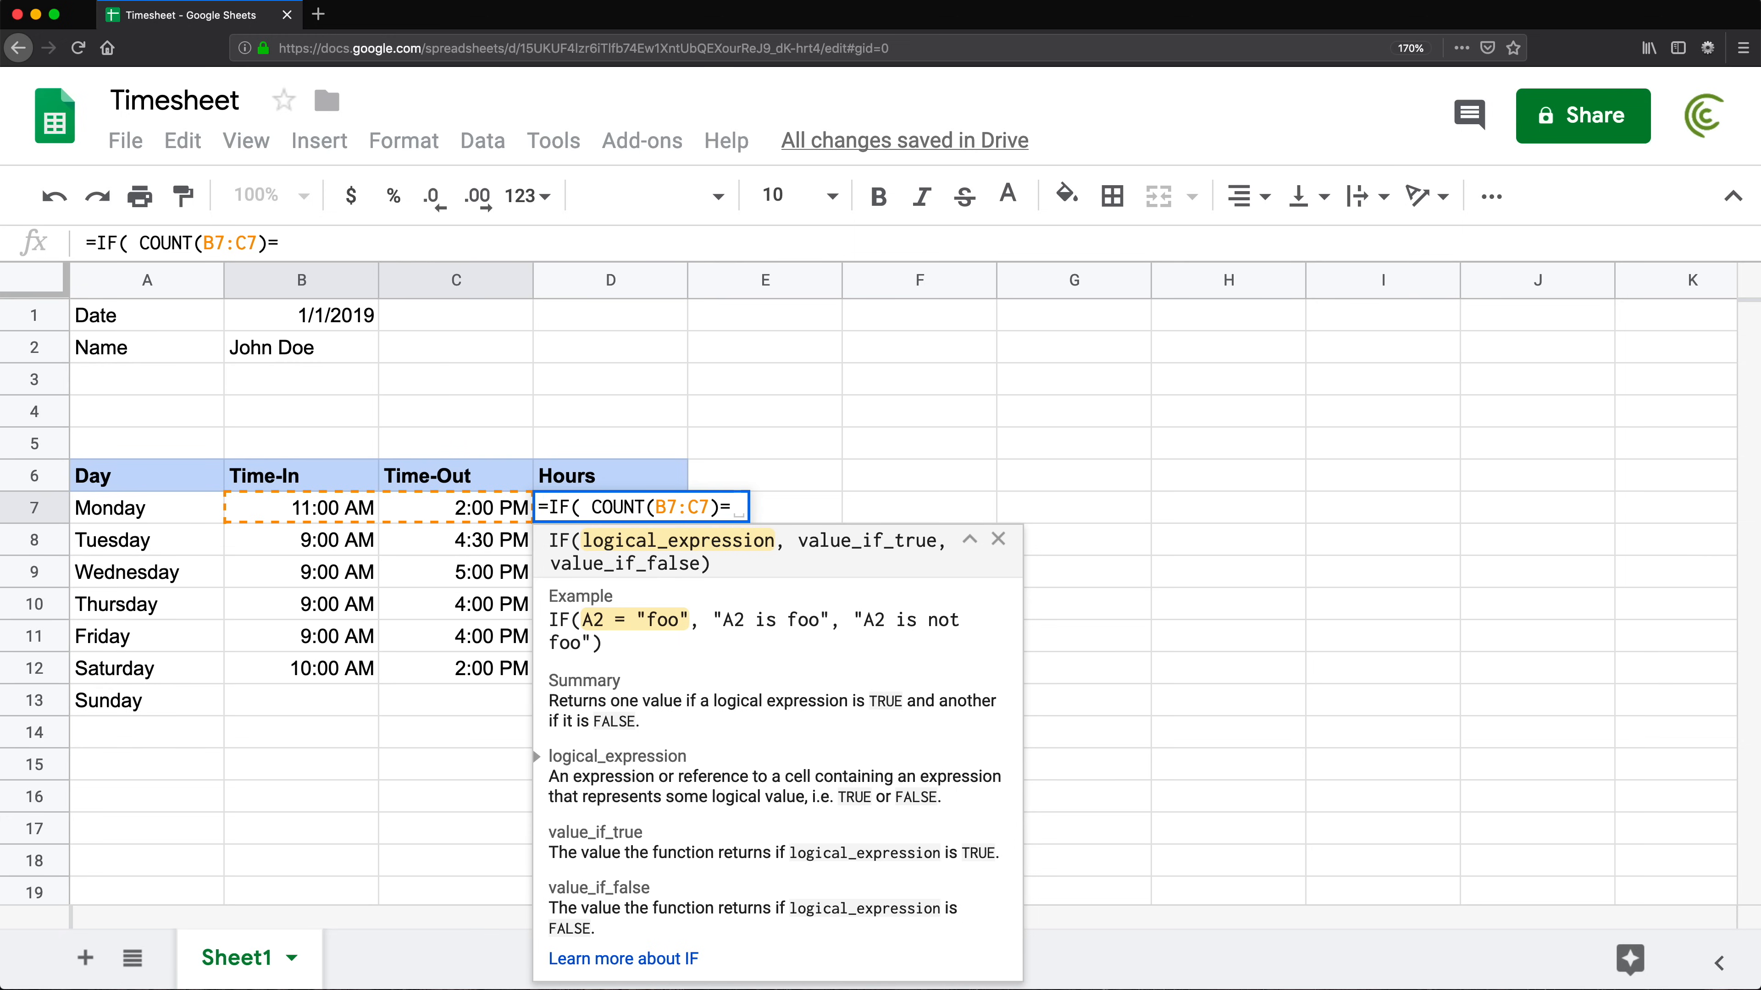
type("2")
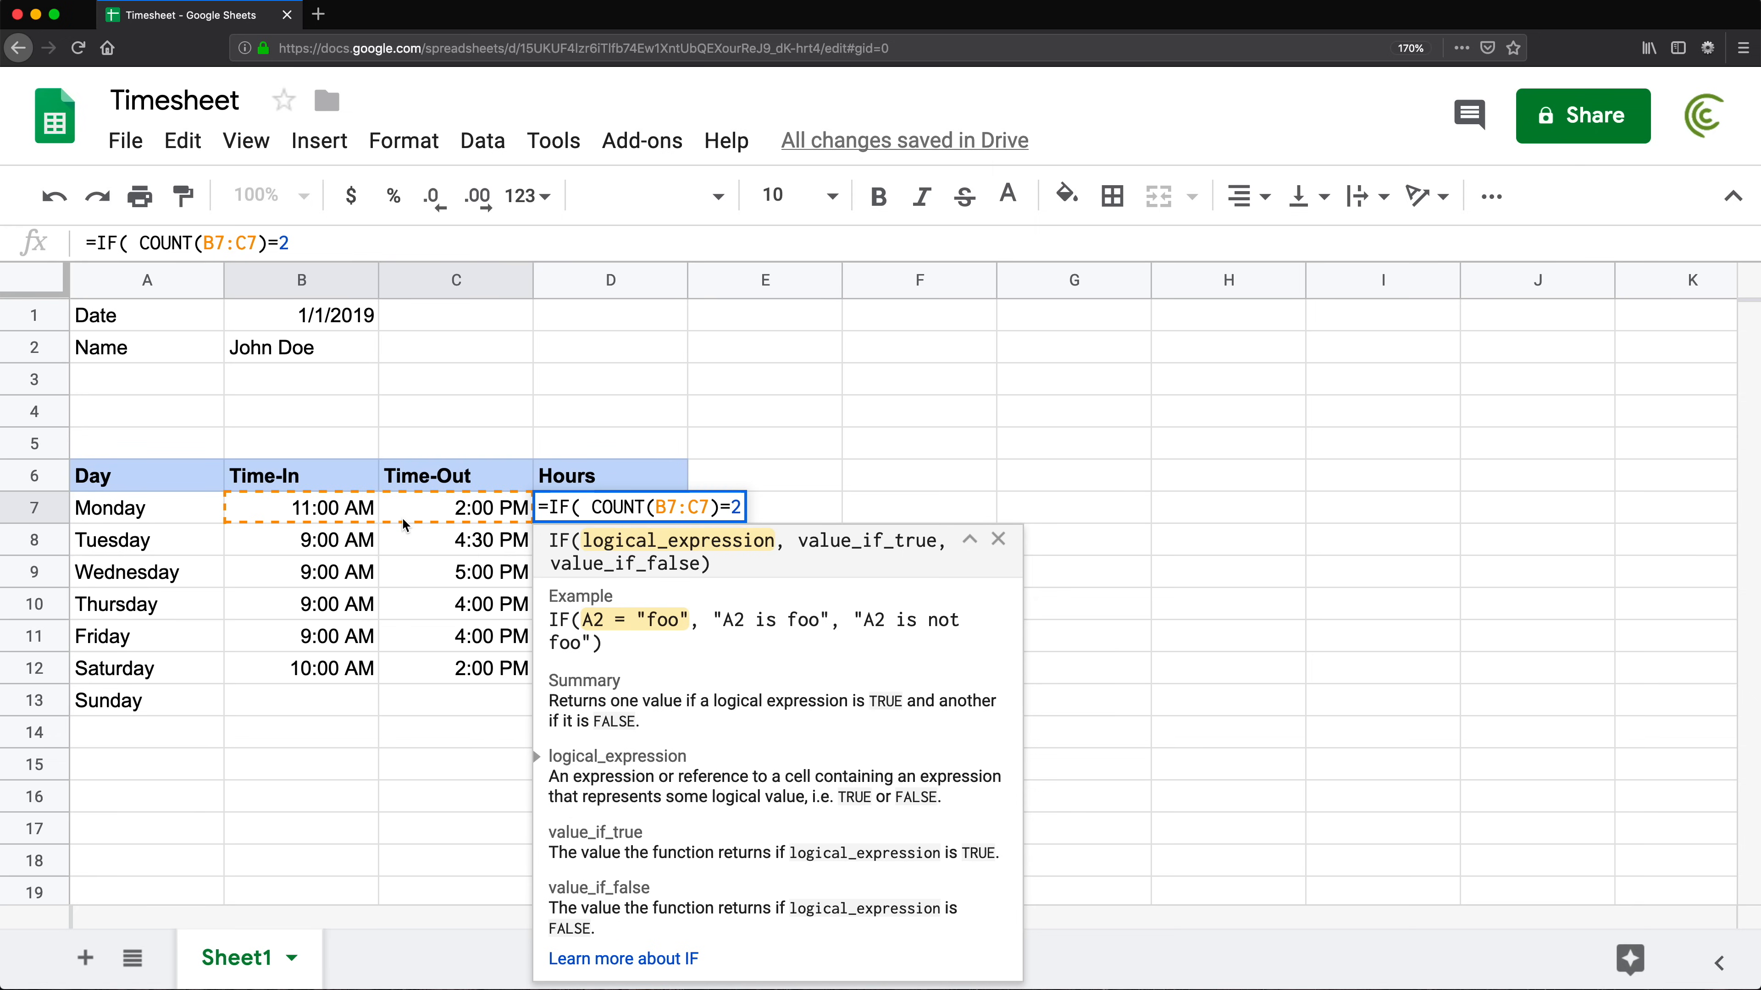
type(",")
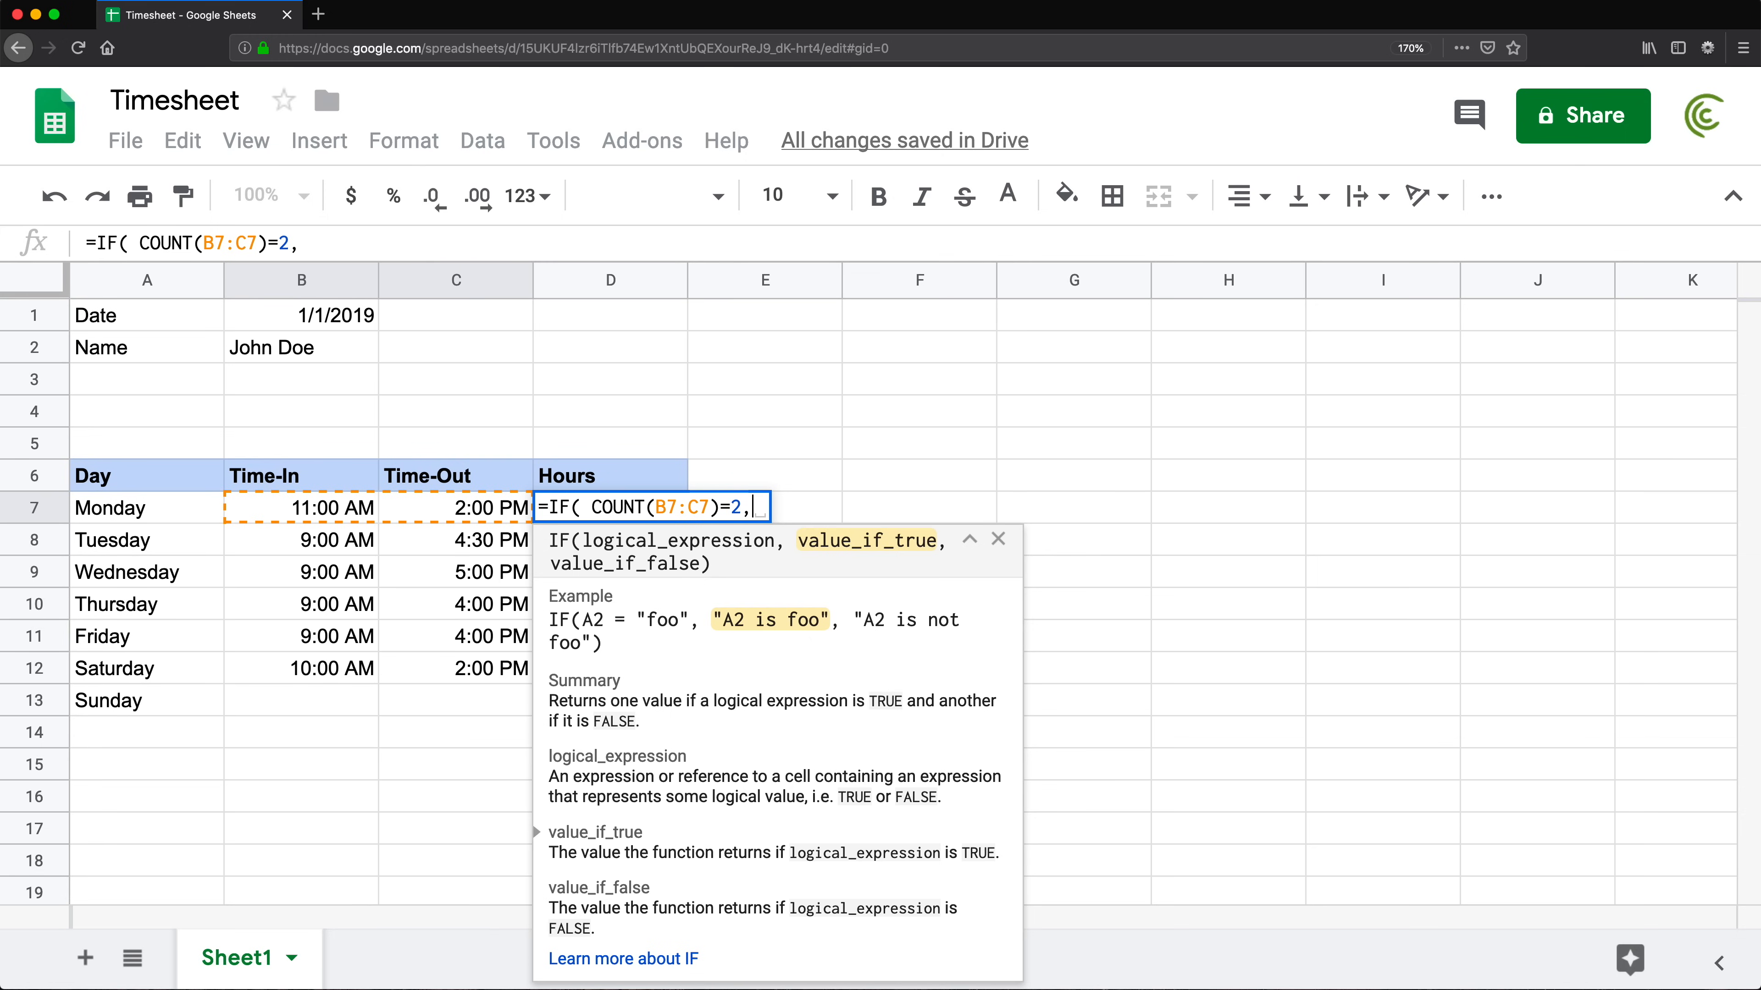
key("super+v")
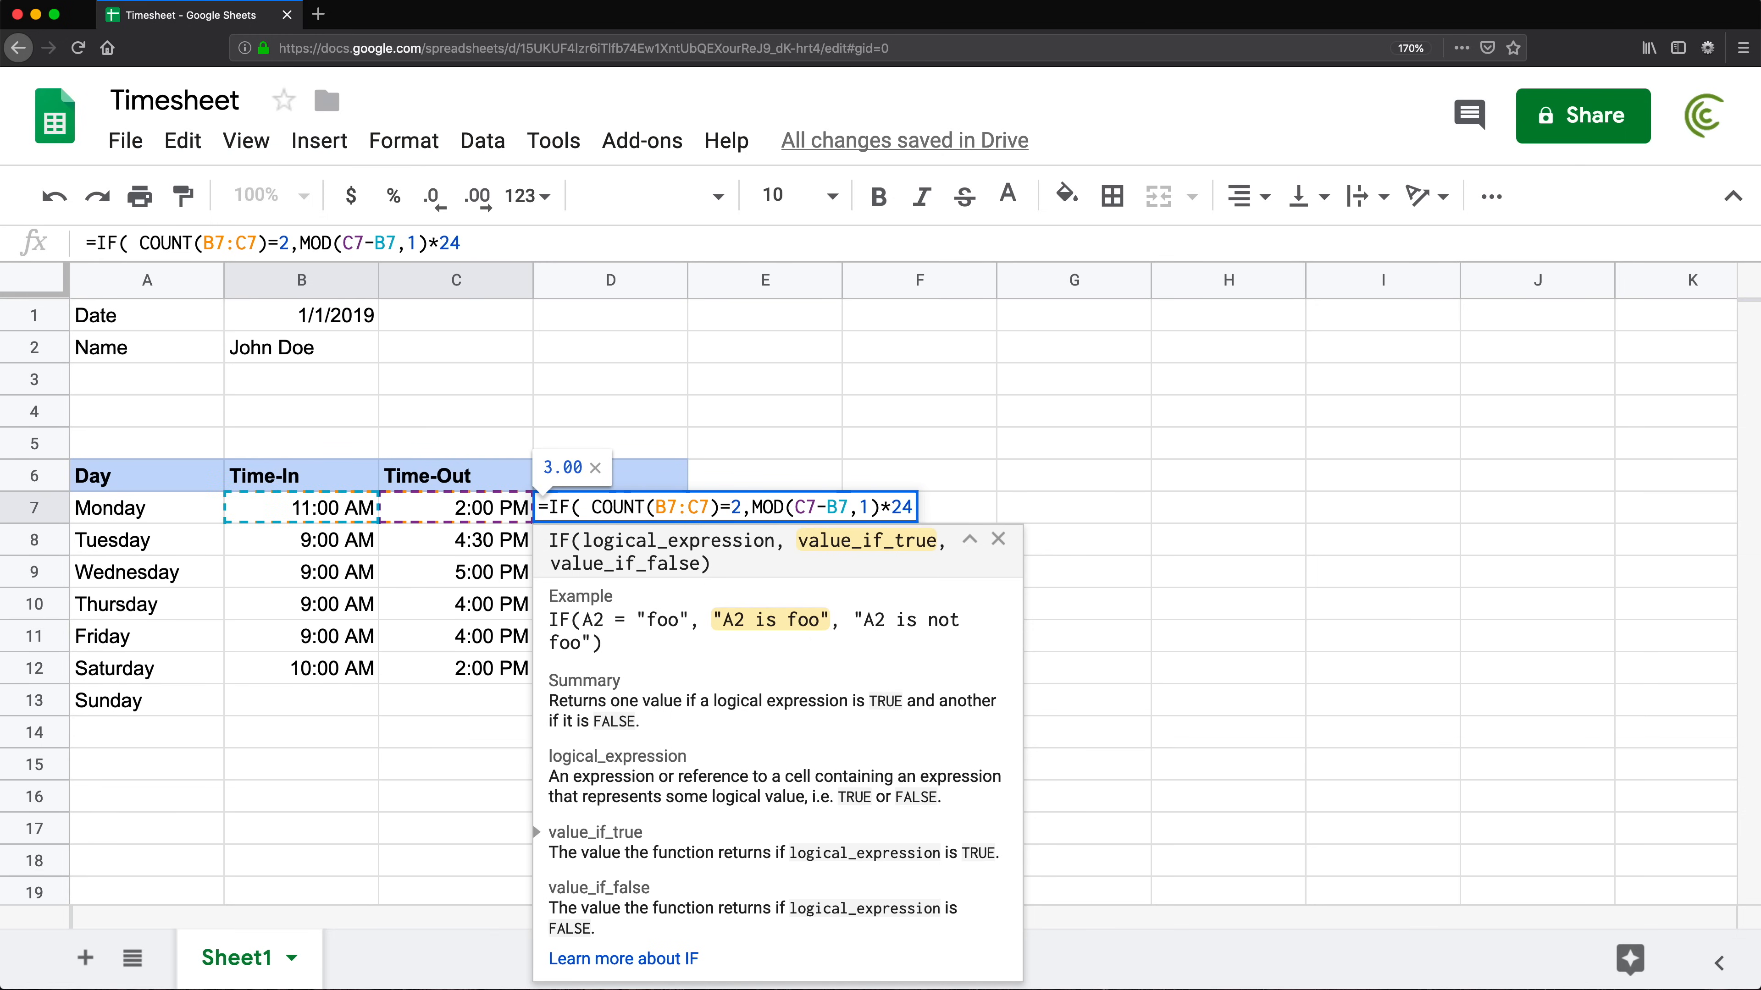
type(",")
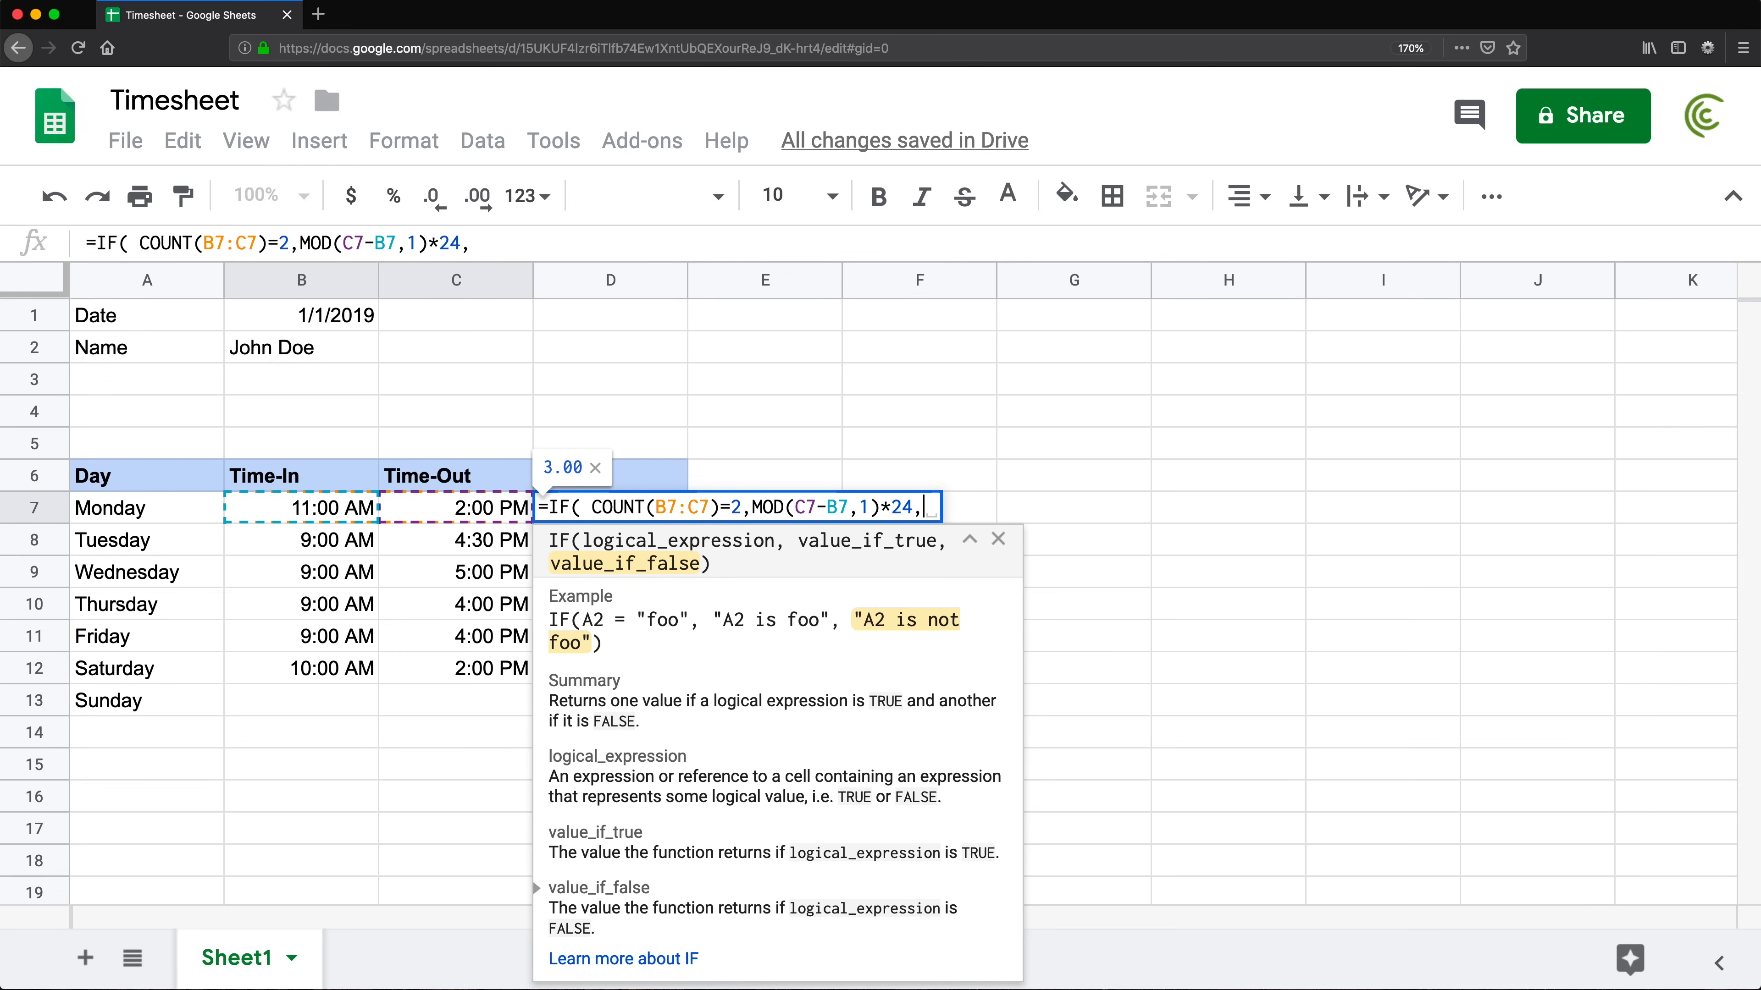
type("0")
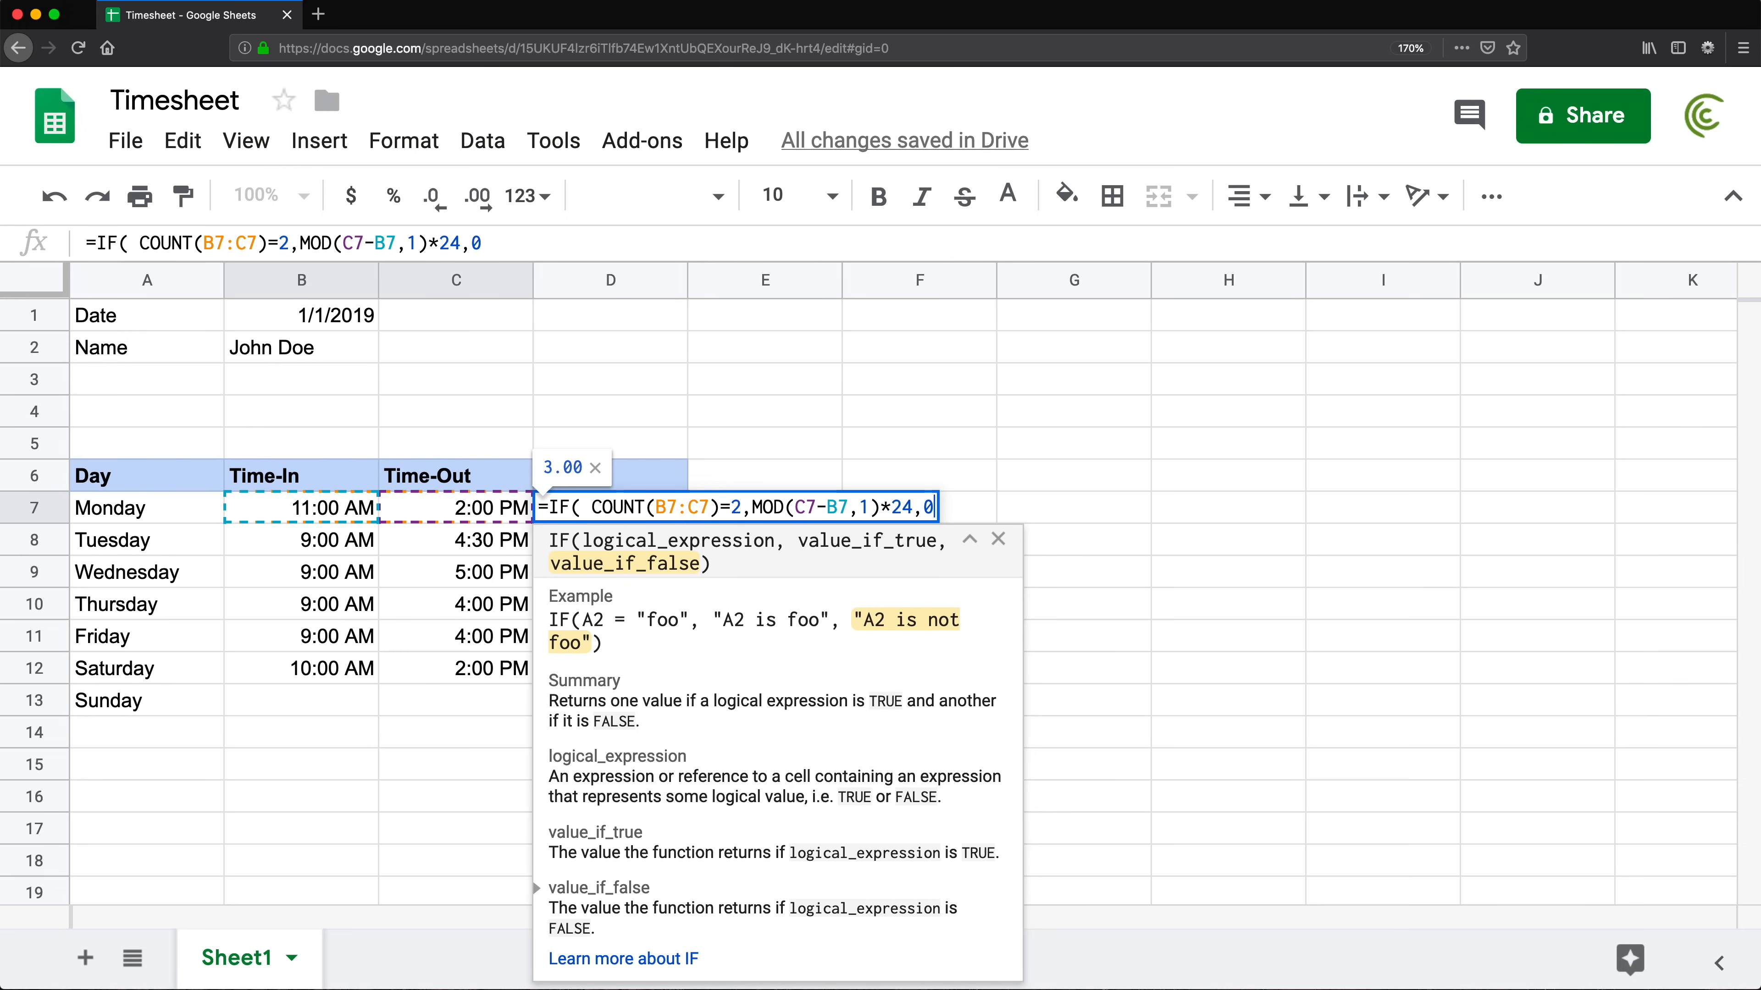
type(")")
key("Return")
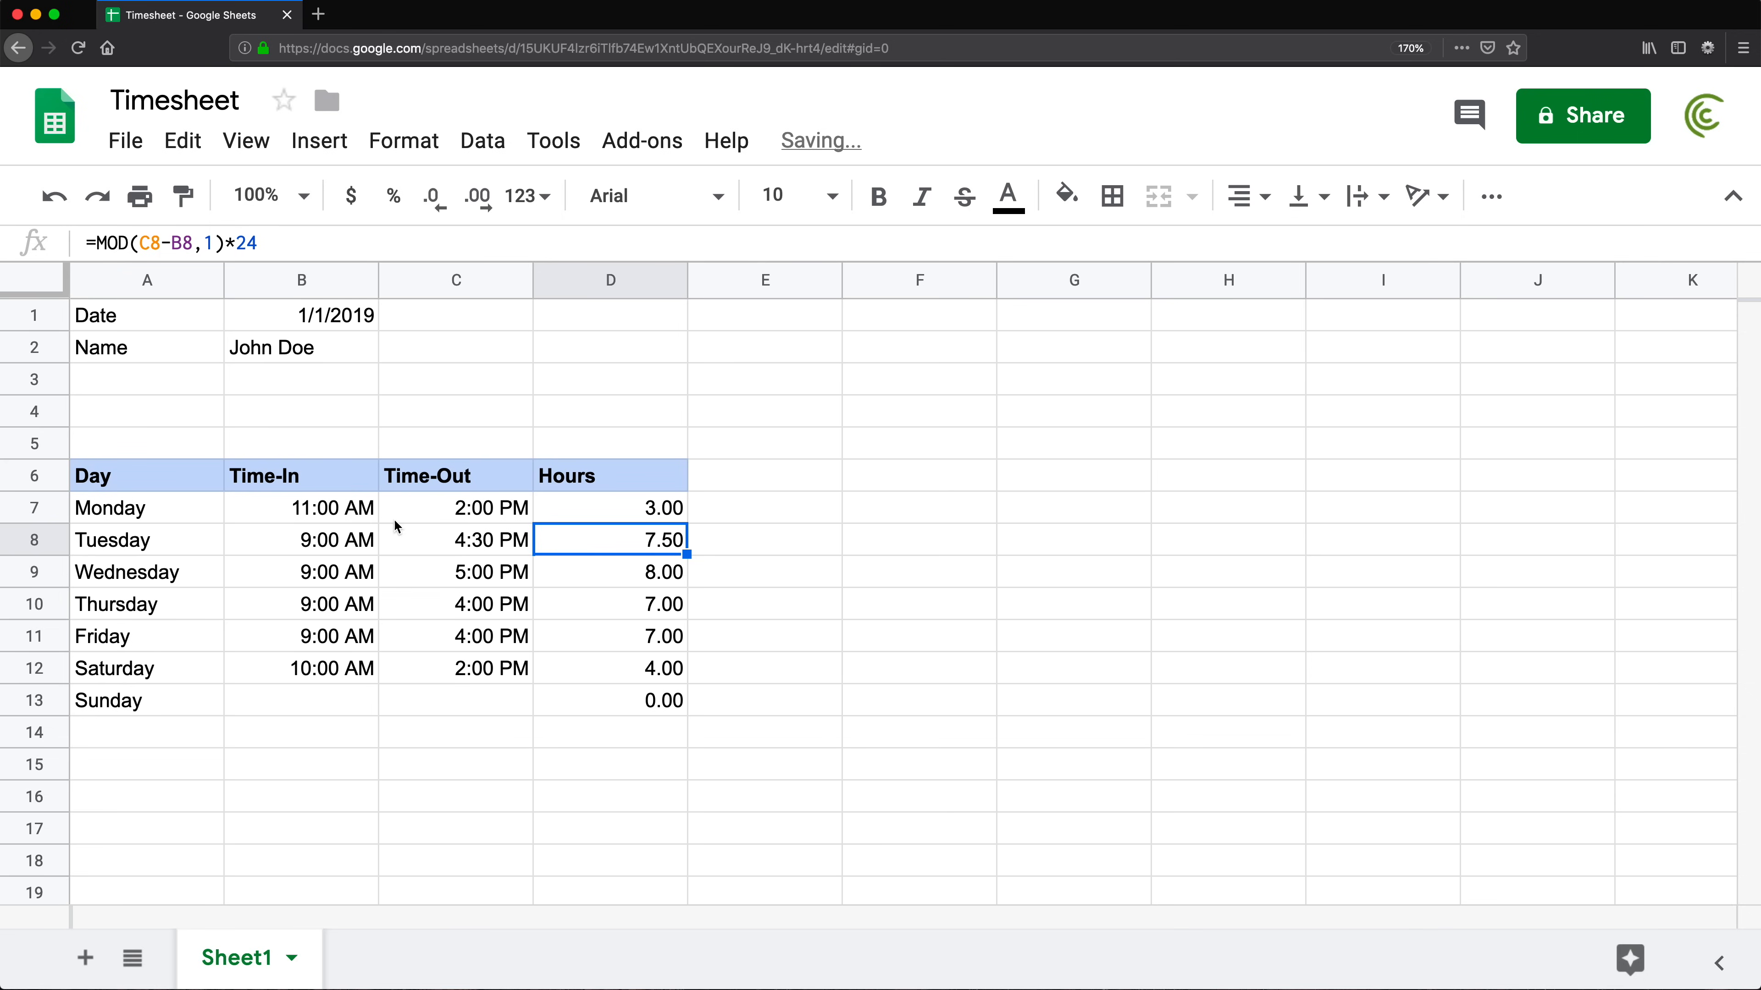
left_click(632, 510)
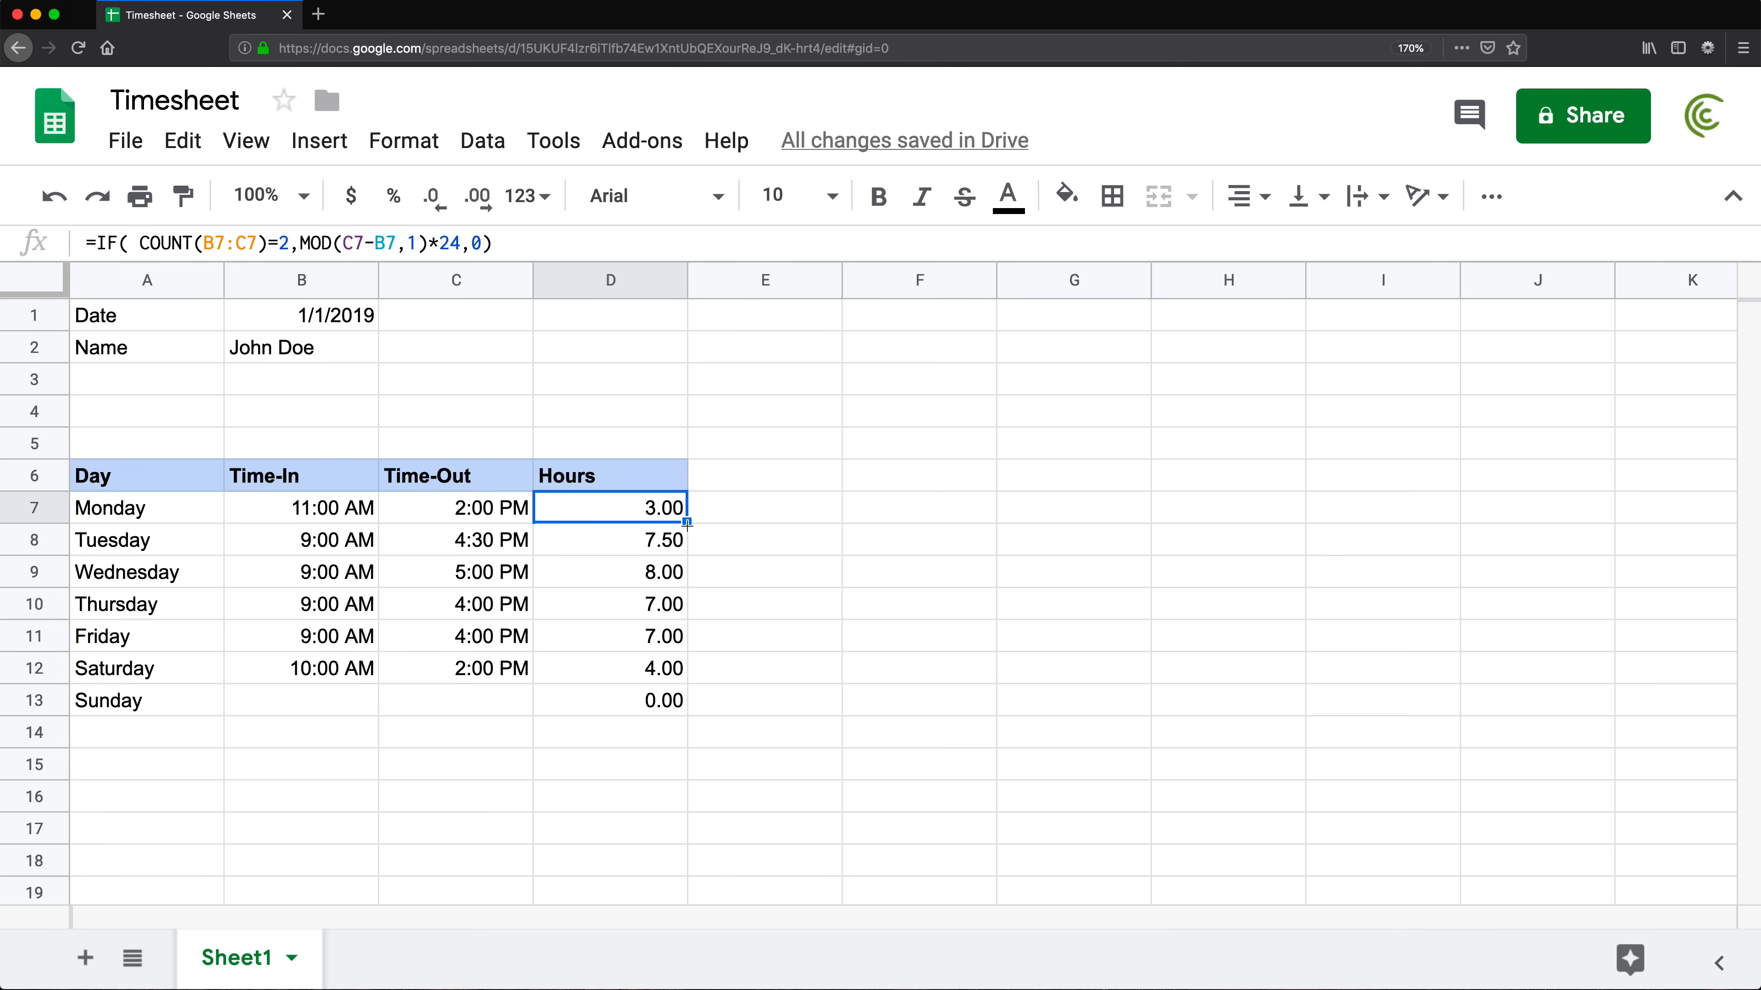
left_click_drag(687, 522, 678, 702)
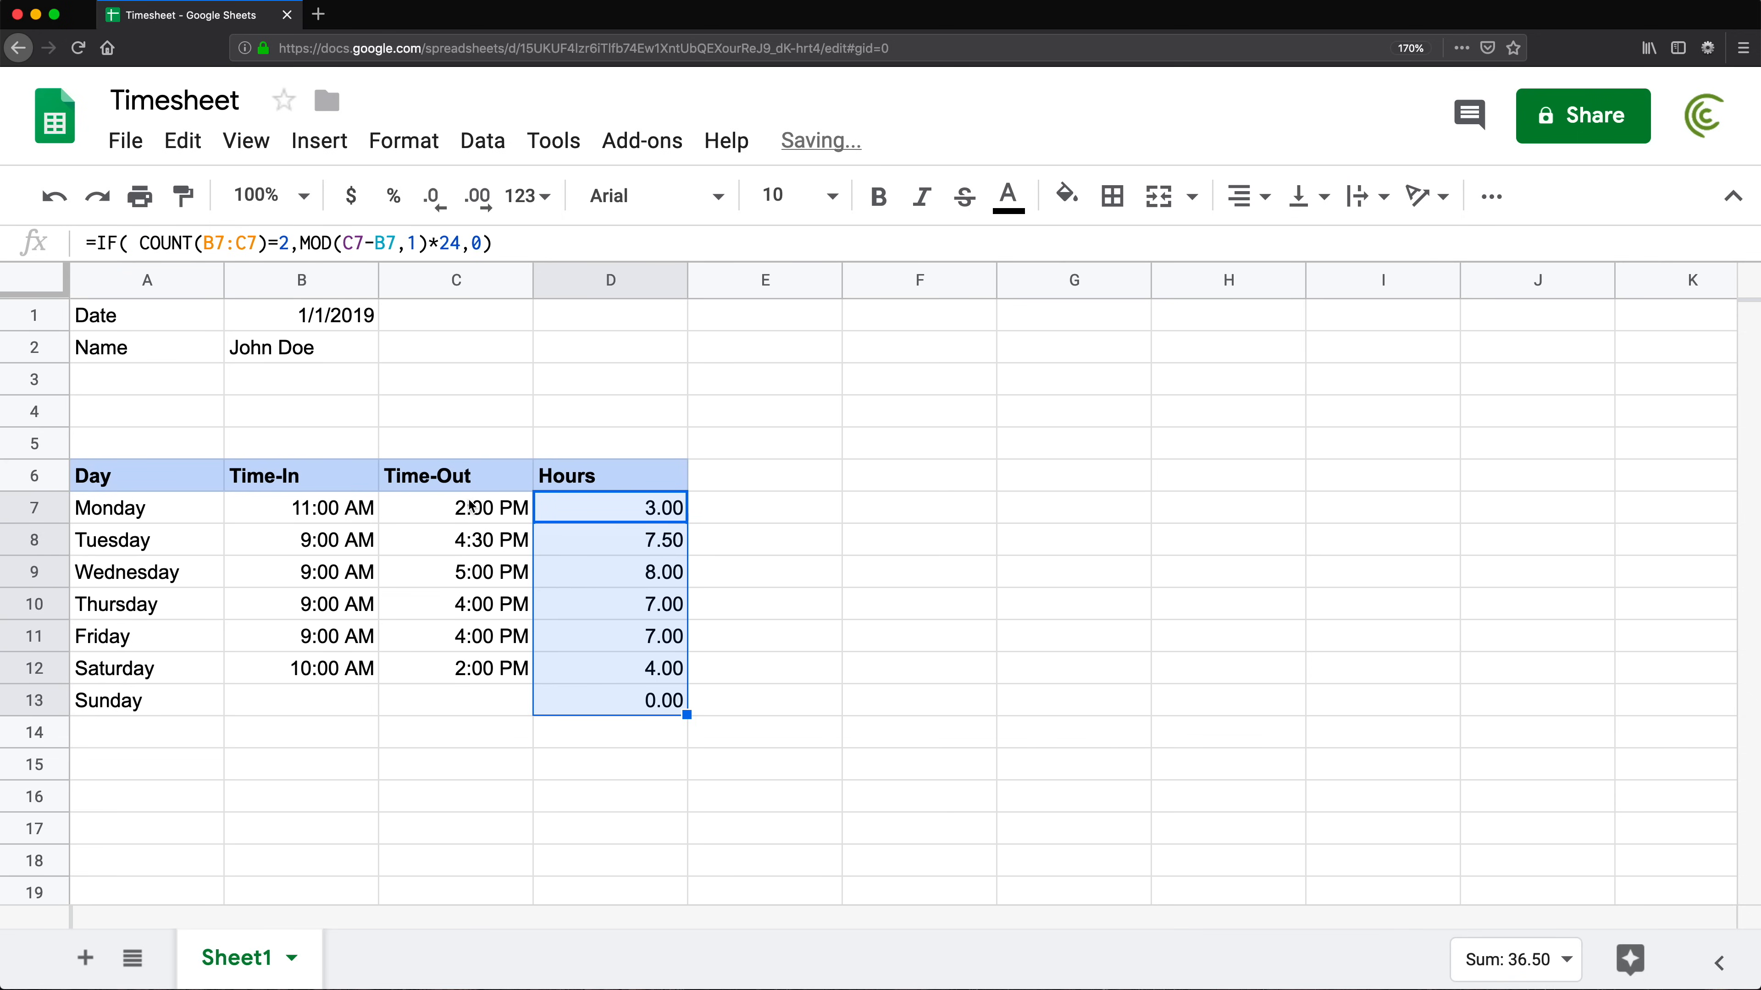
Test the Hours formula with missing entries by clearing Monday's Time-Out in C7 and Wednesday's Time-In in B9
left_click(426, 516)
key("Delete")
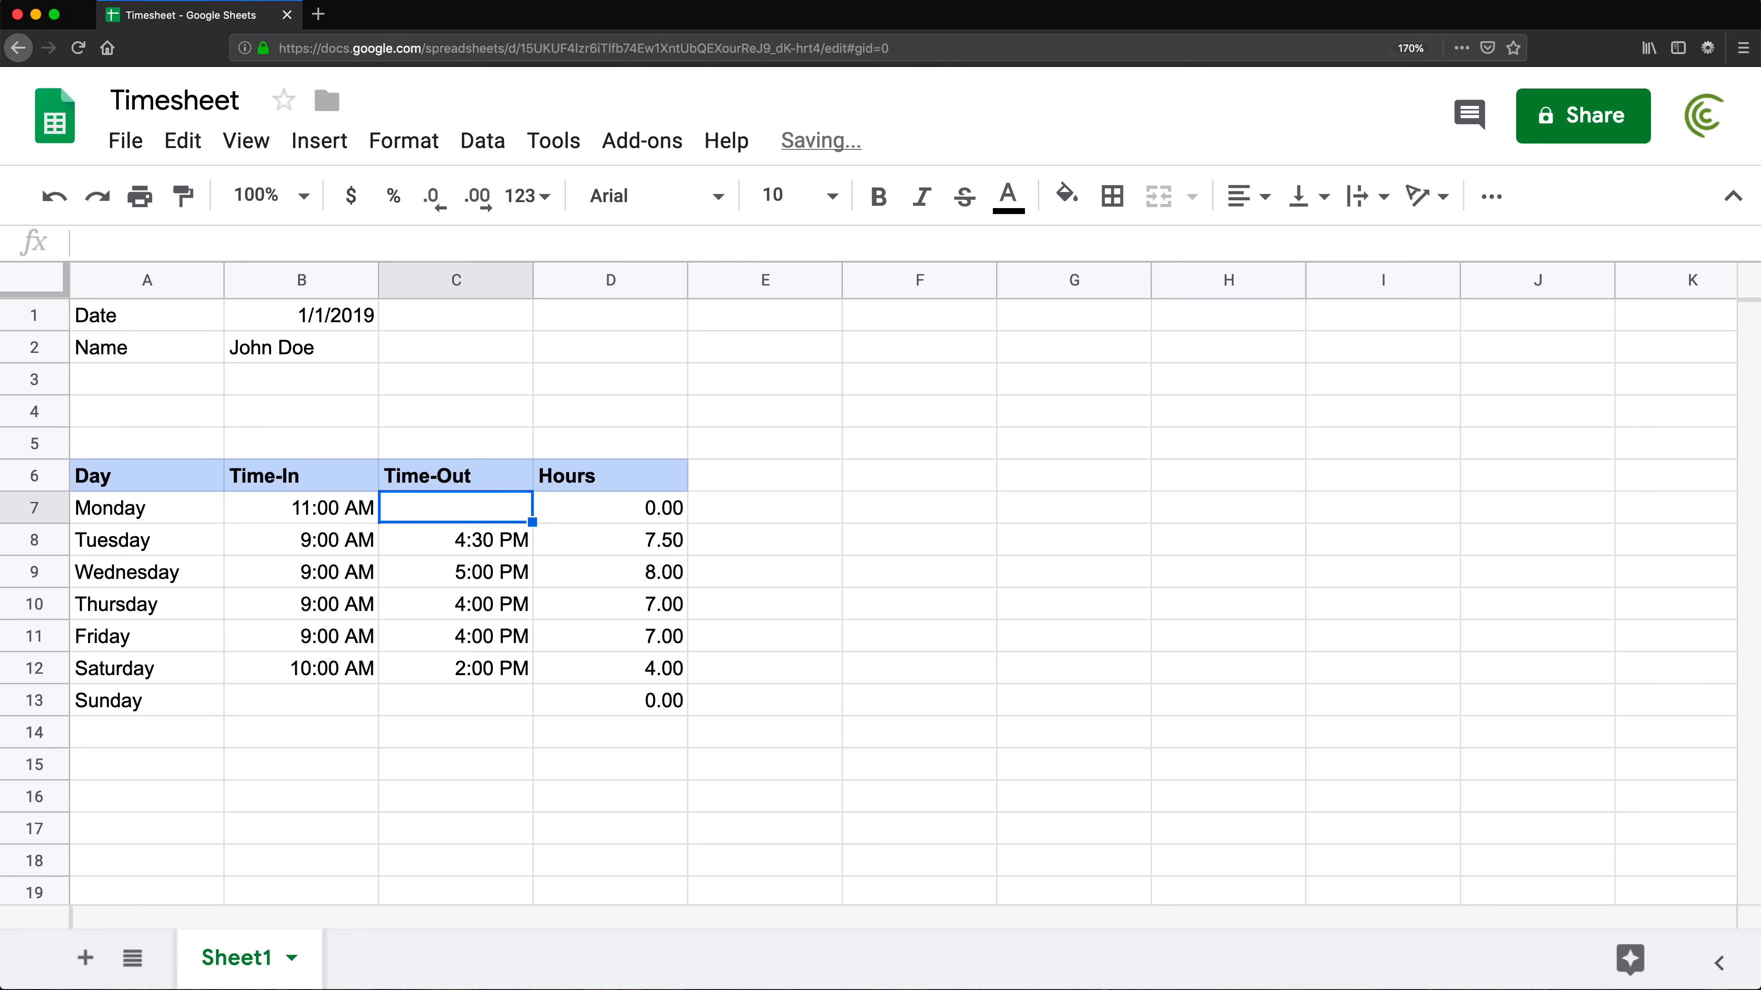
left_click(493, 602)
left_click(639, 509)
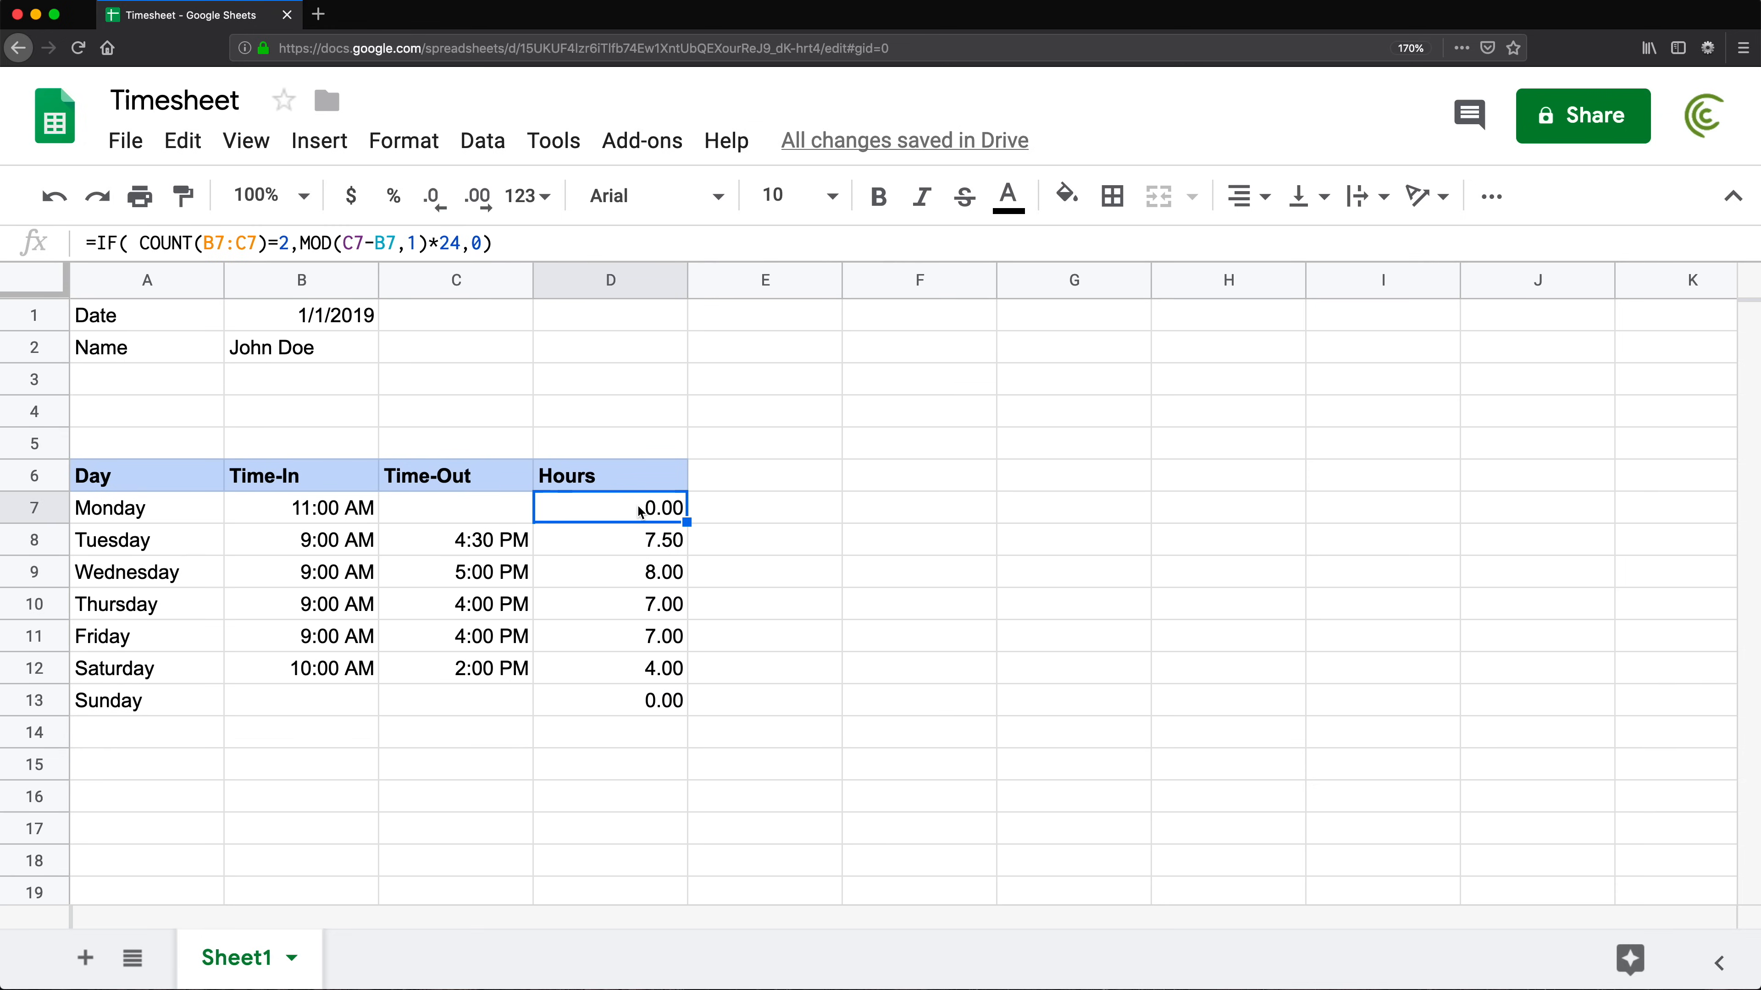
left_click(321, 572)
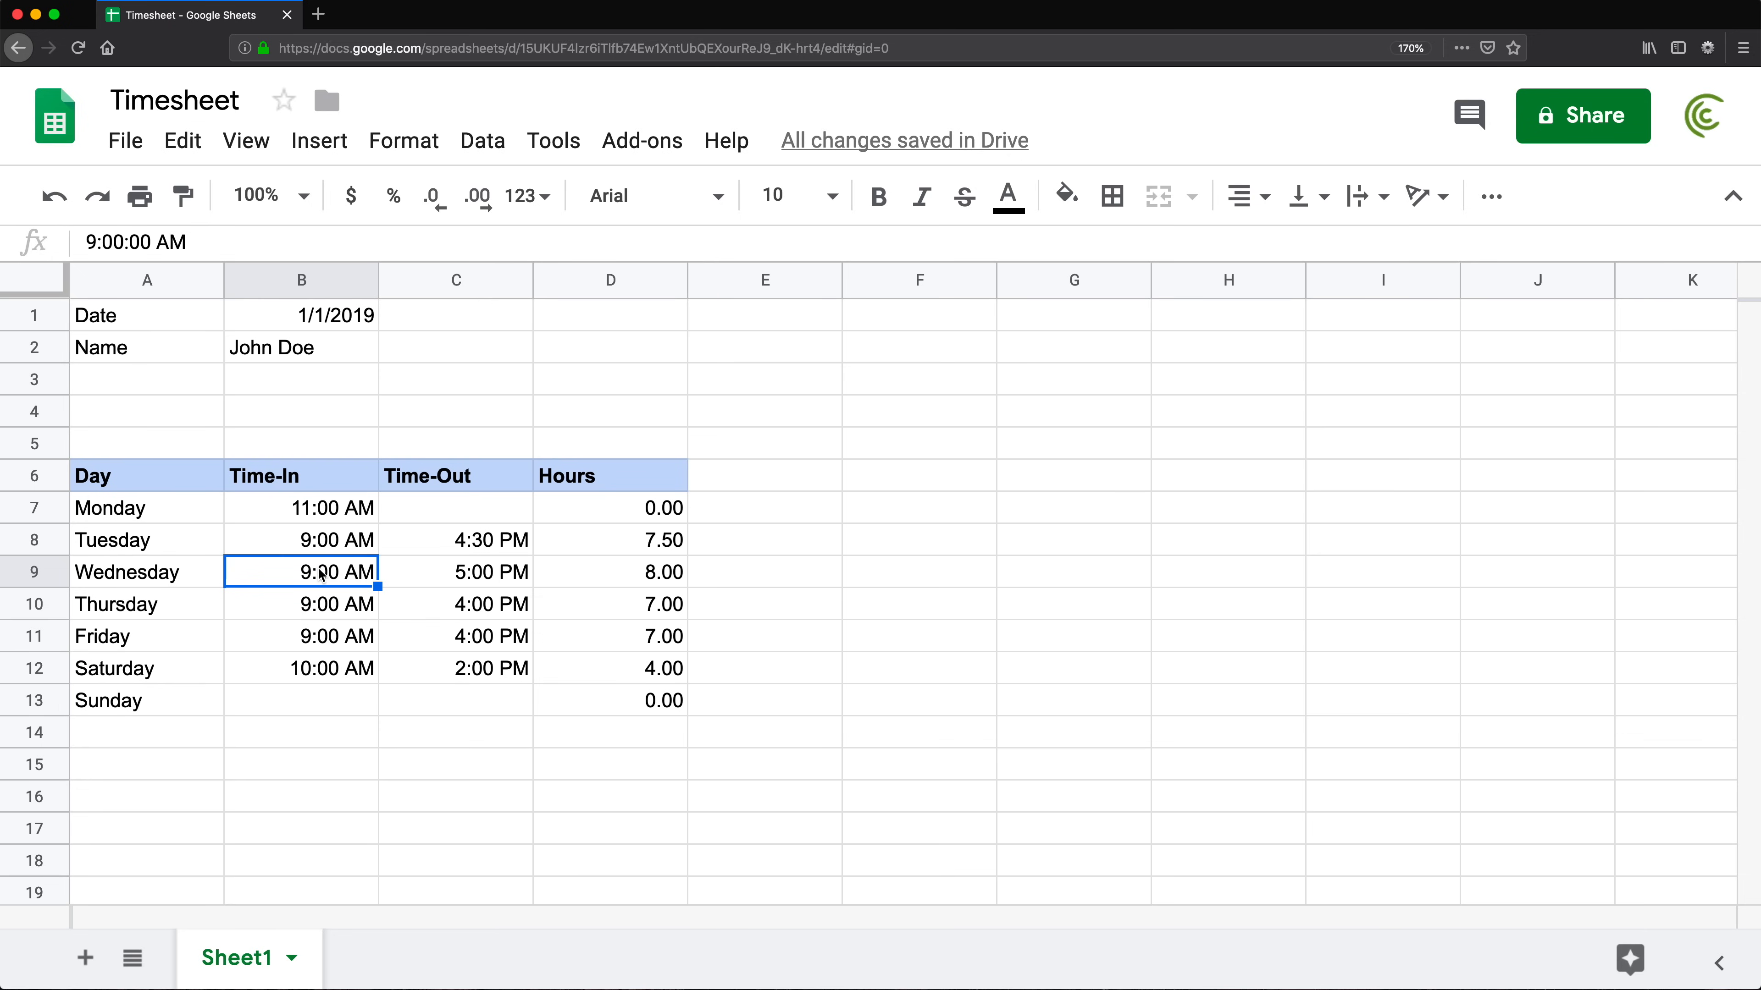
key("Delete")
left_click(619, 565)
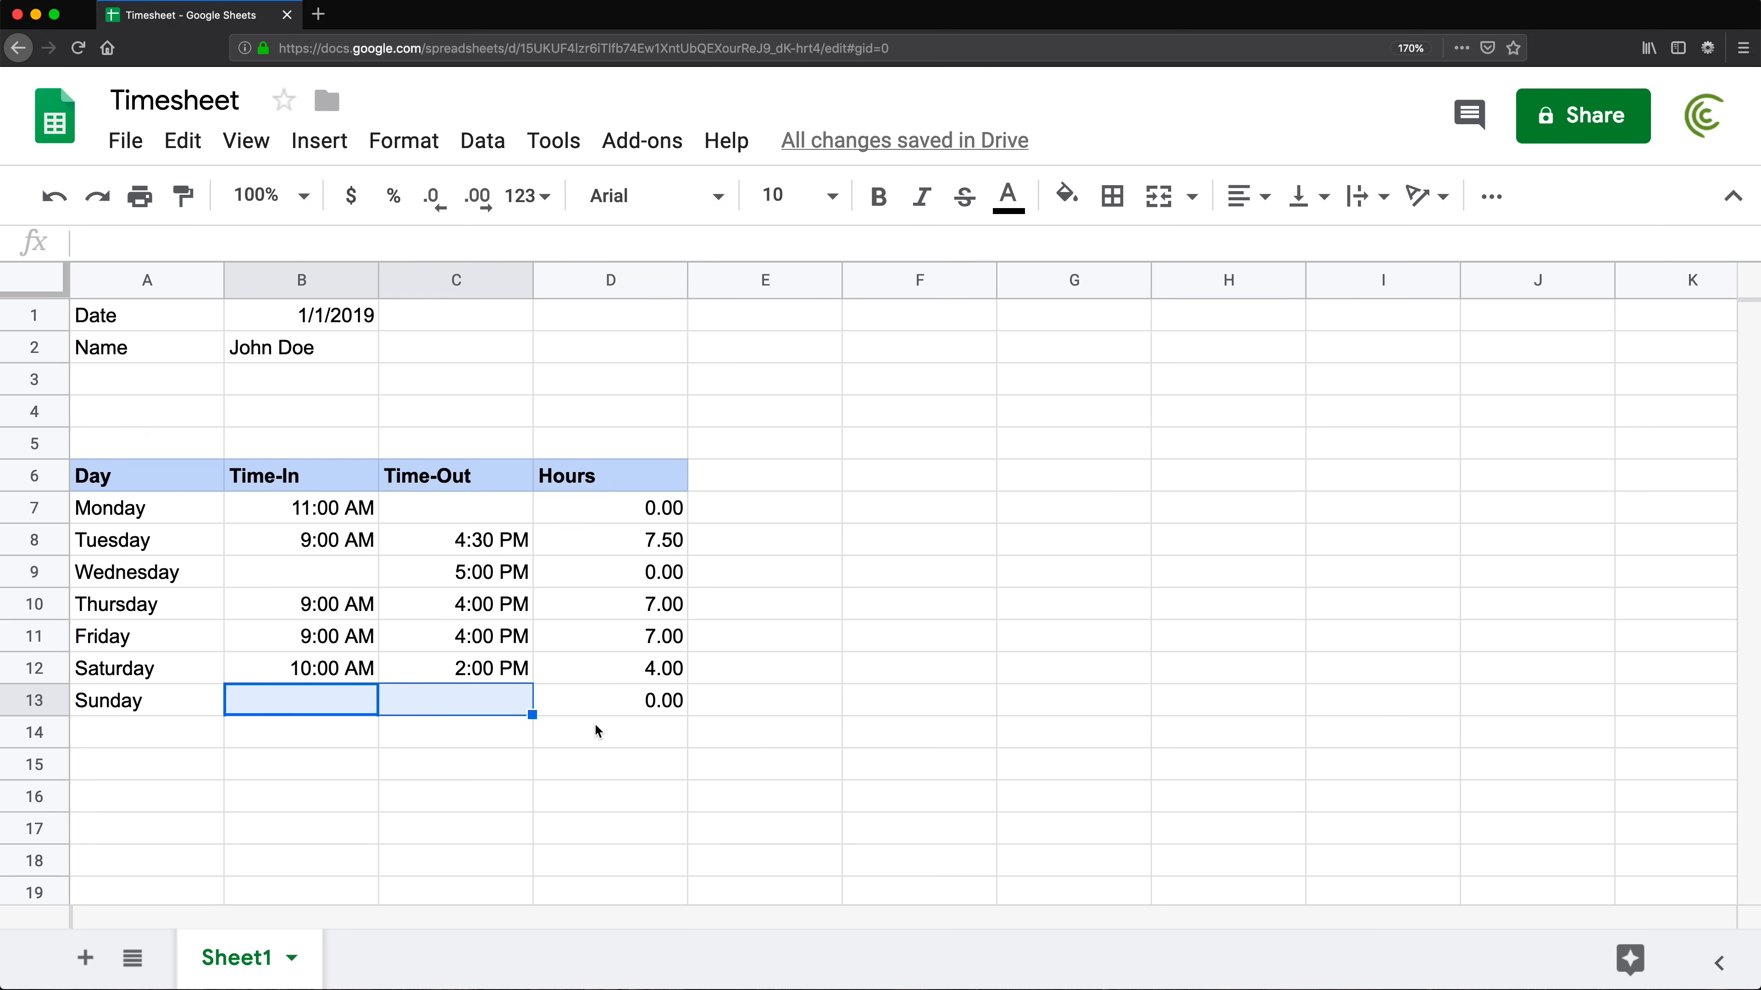
left_click(638, 698)
left_click(628, 505)
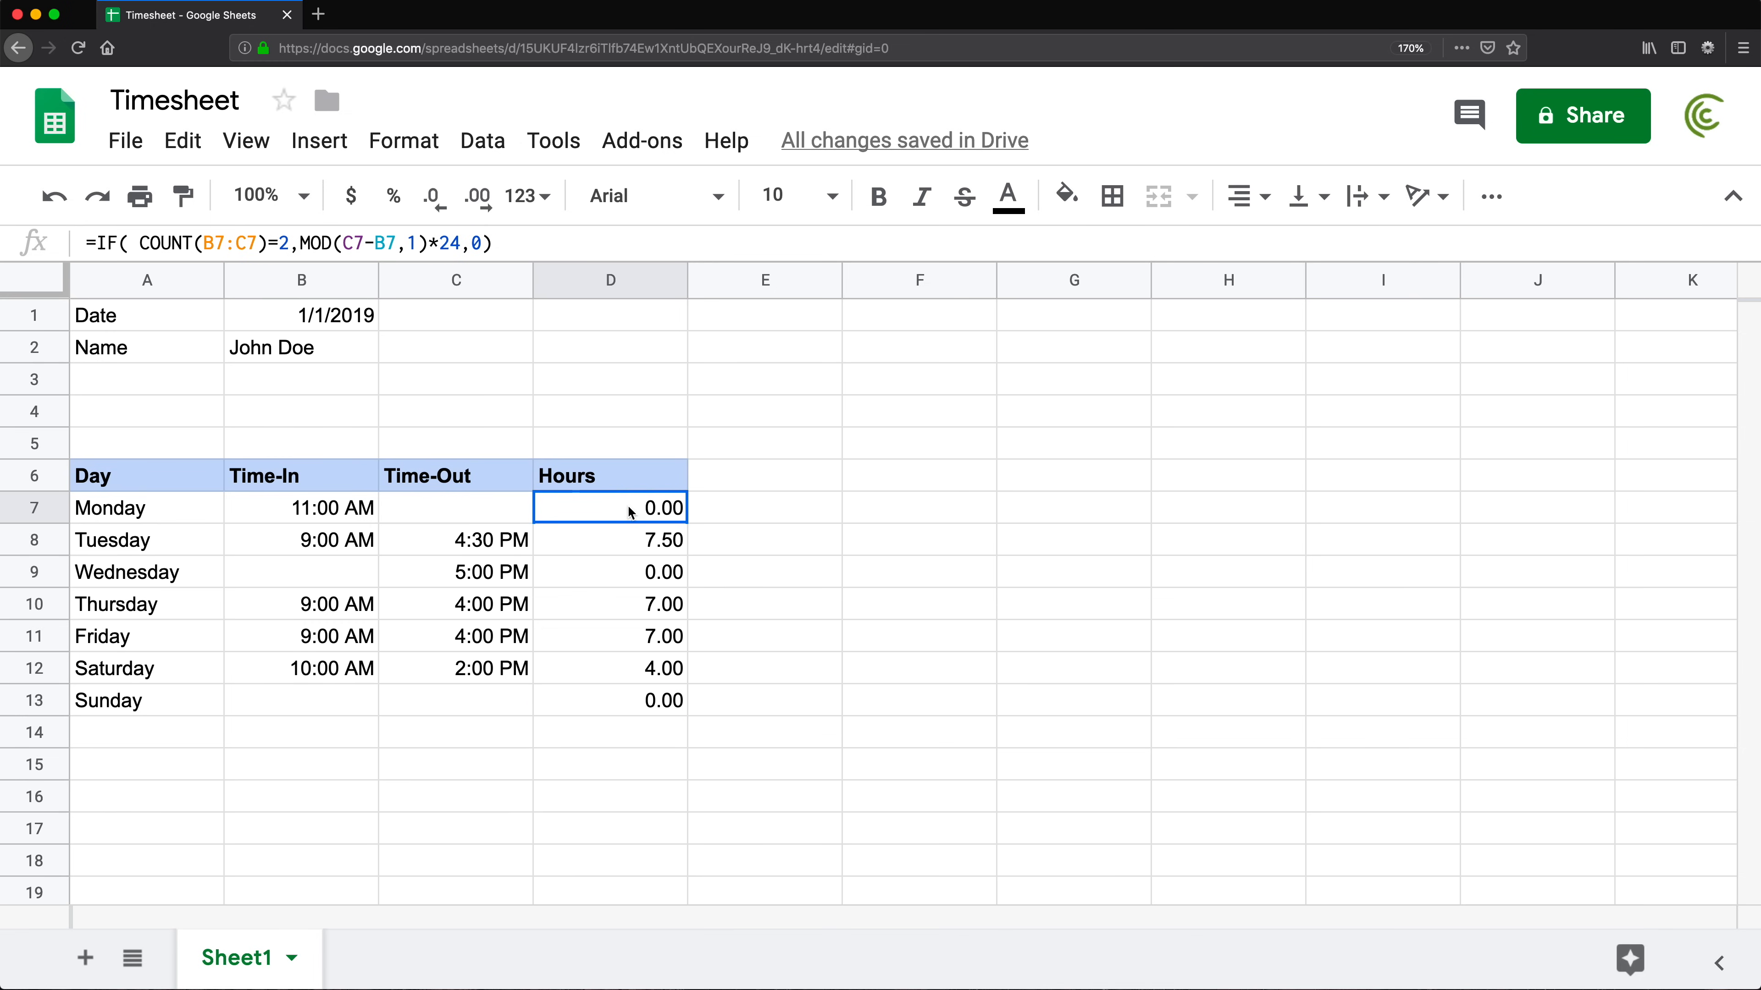
Replace the value-if-false in D7's IF formula with an empty string "" and fill the formula down through D13
double_click(627, 506)
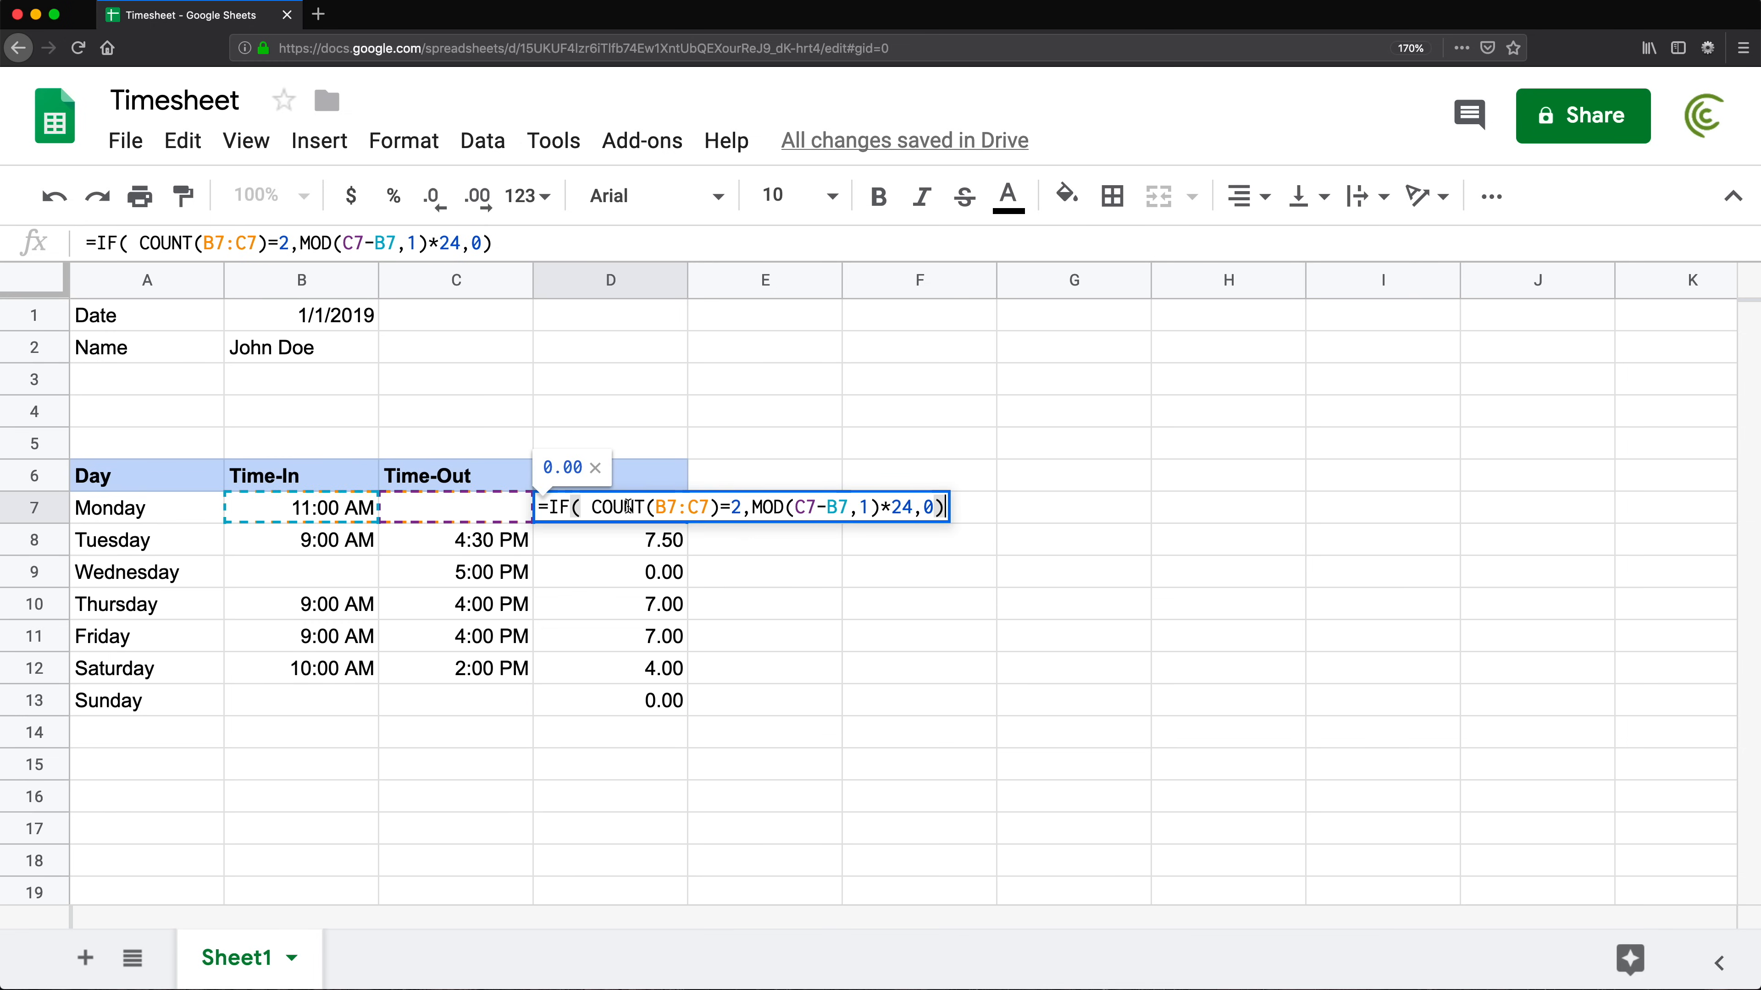
double_click(929, 507)
key("BackSpace")
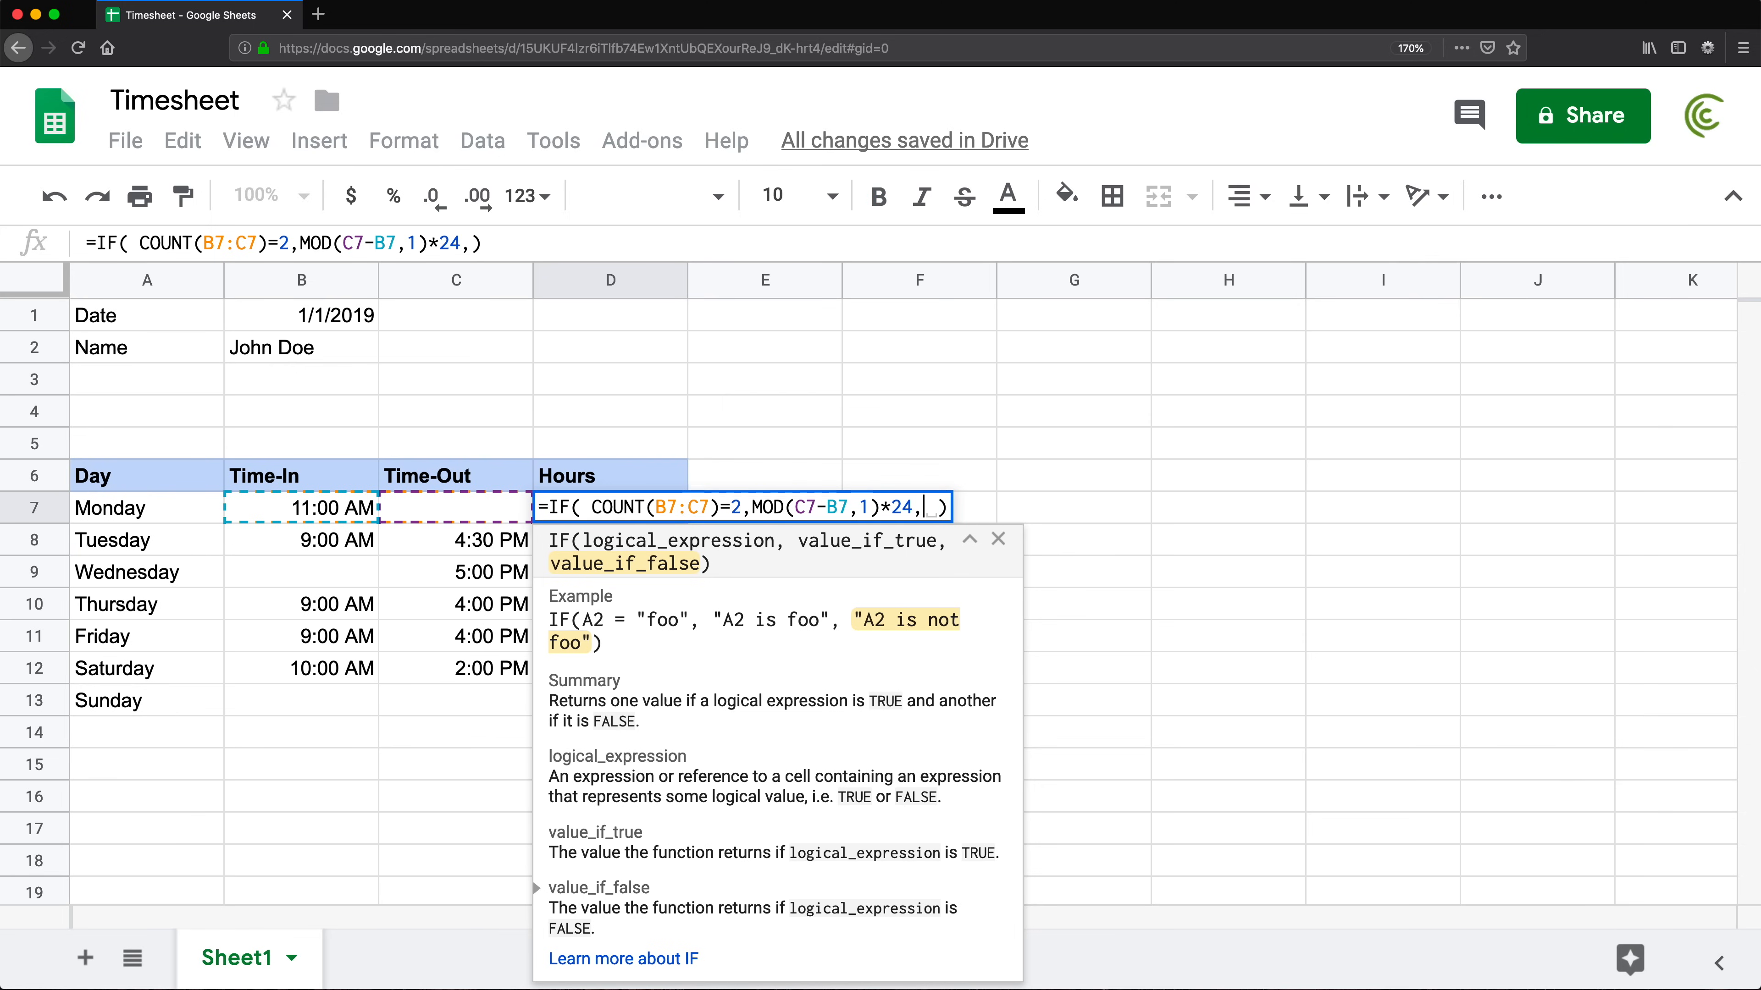
type("\"\"")
key("Return")
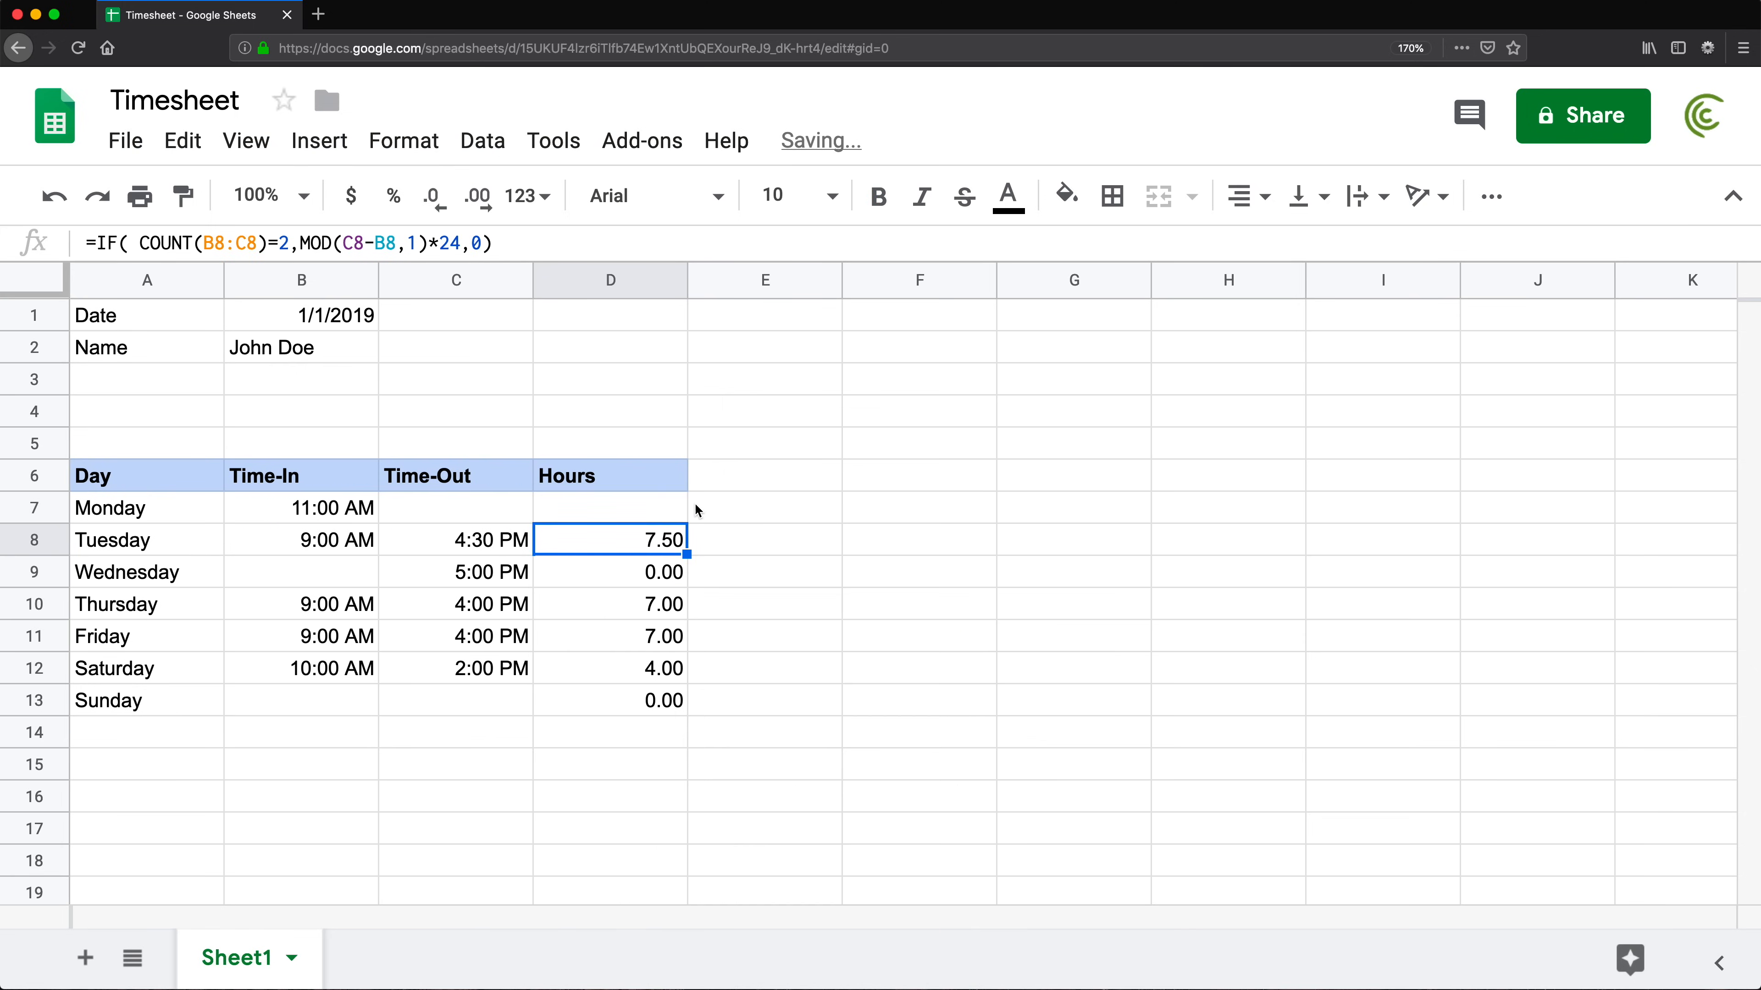
left_click(677, 519)
left_click_drag(686, 522, 679, 711)
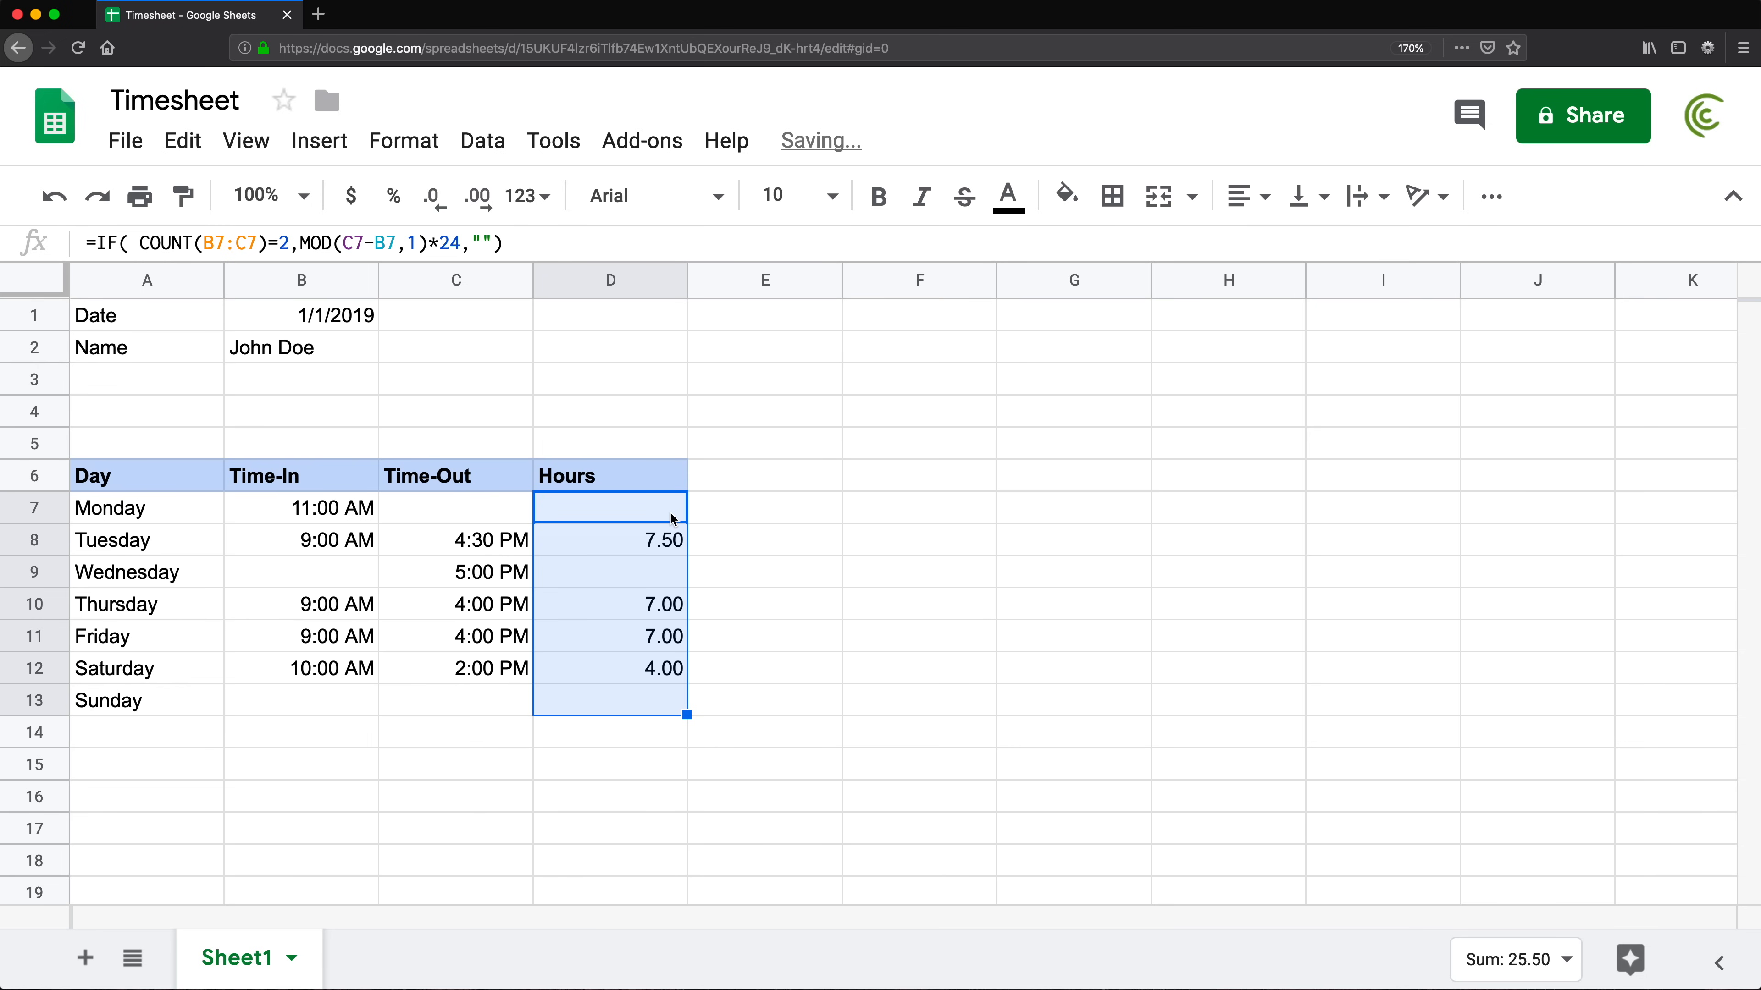
Change the value-if-false text in D7's IF formula to "Enter Times"
double_click(651, 506)
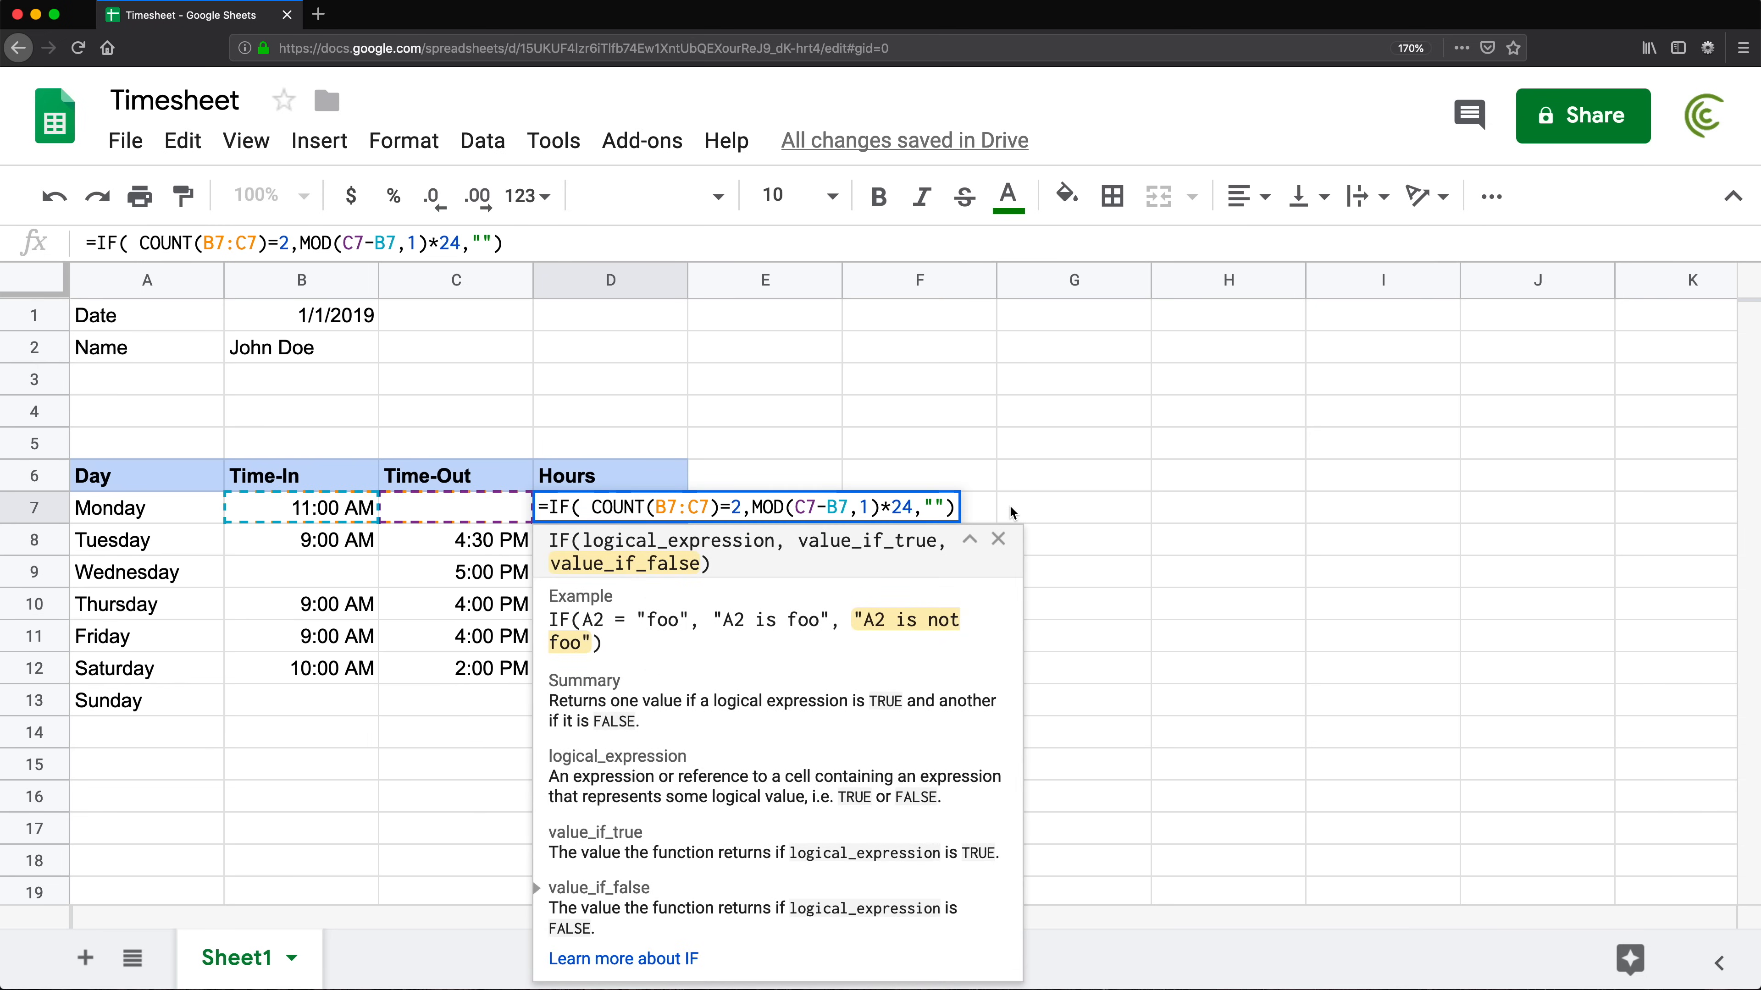
type("Enter Time")
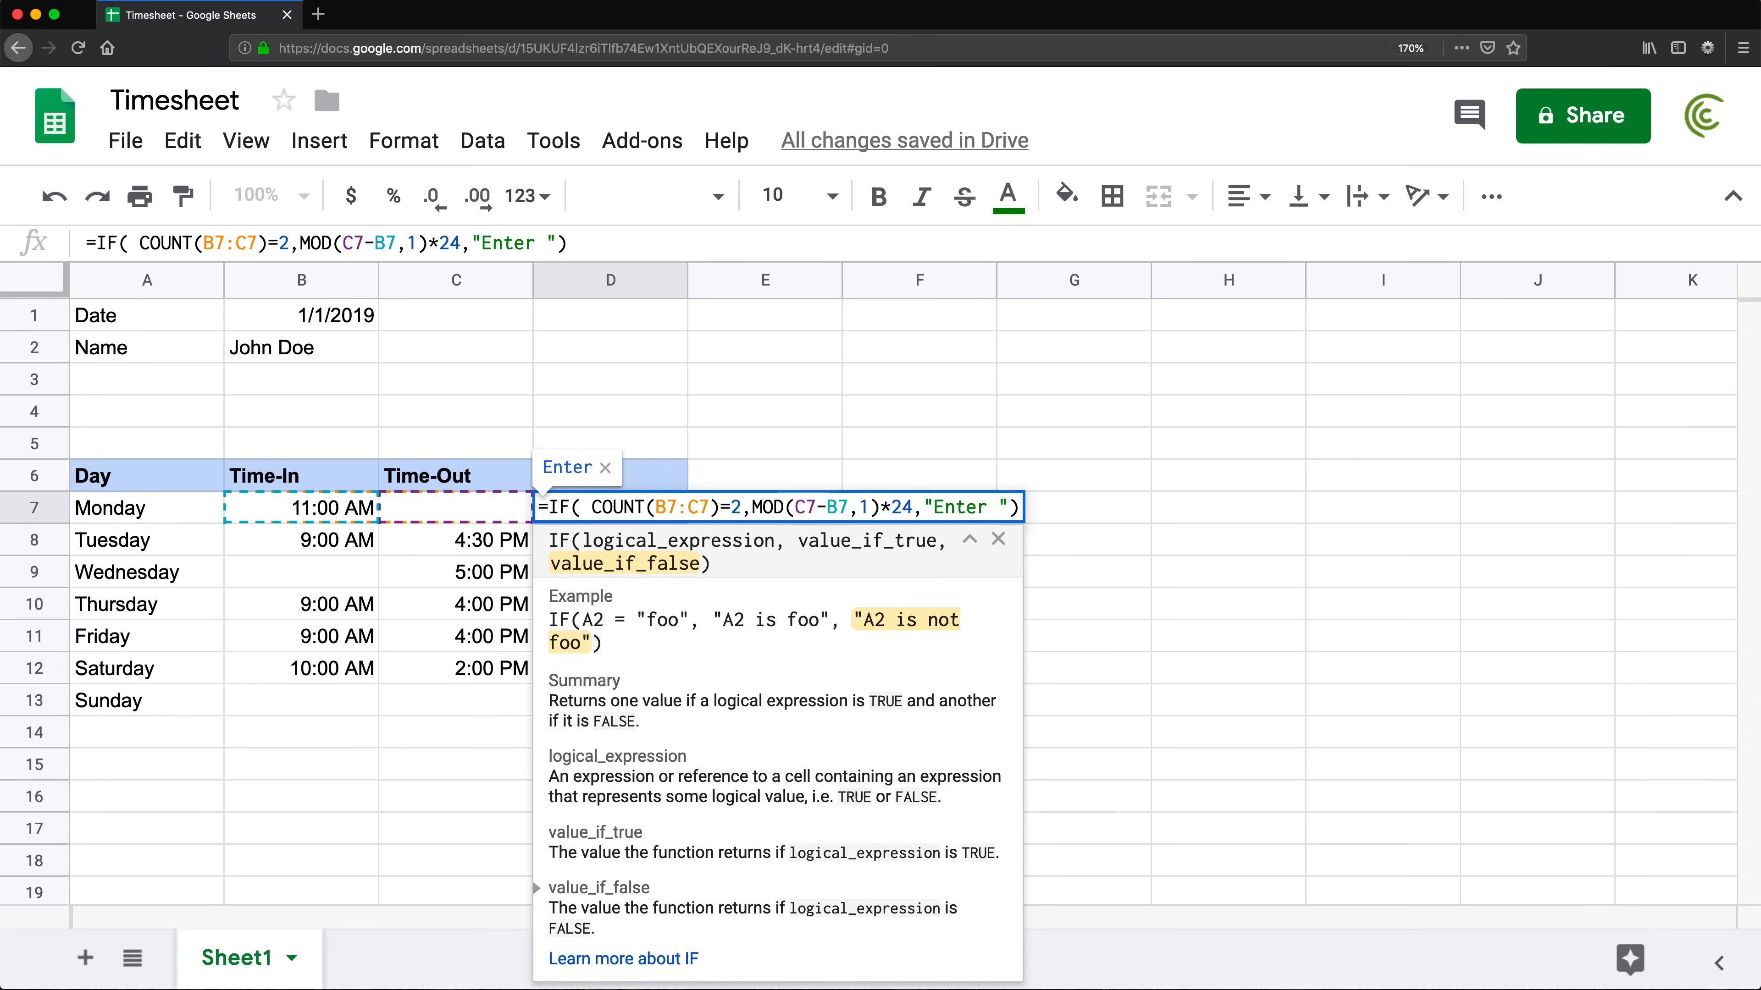
type("s")
key("Return")
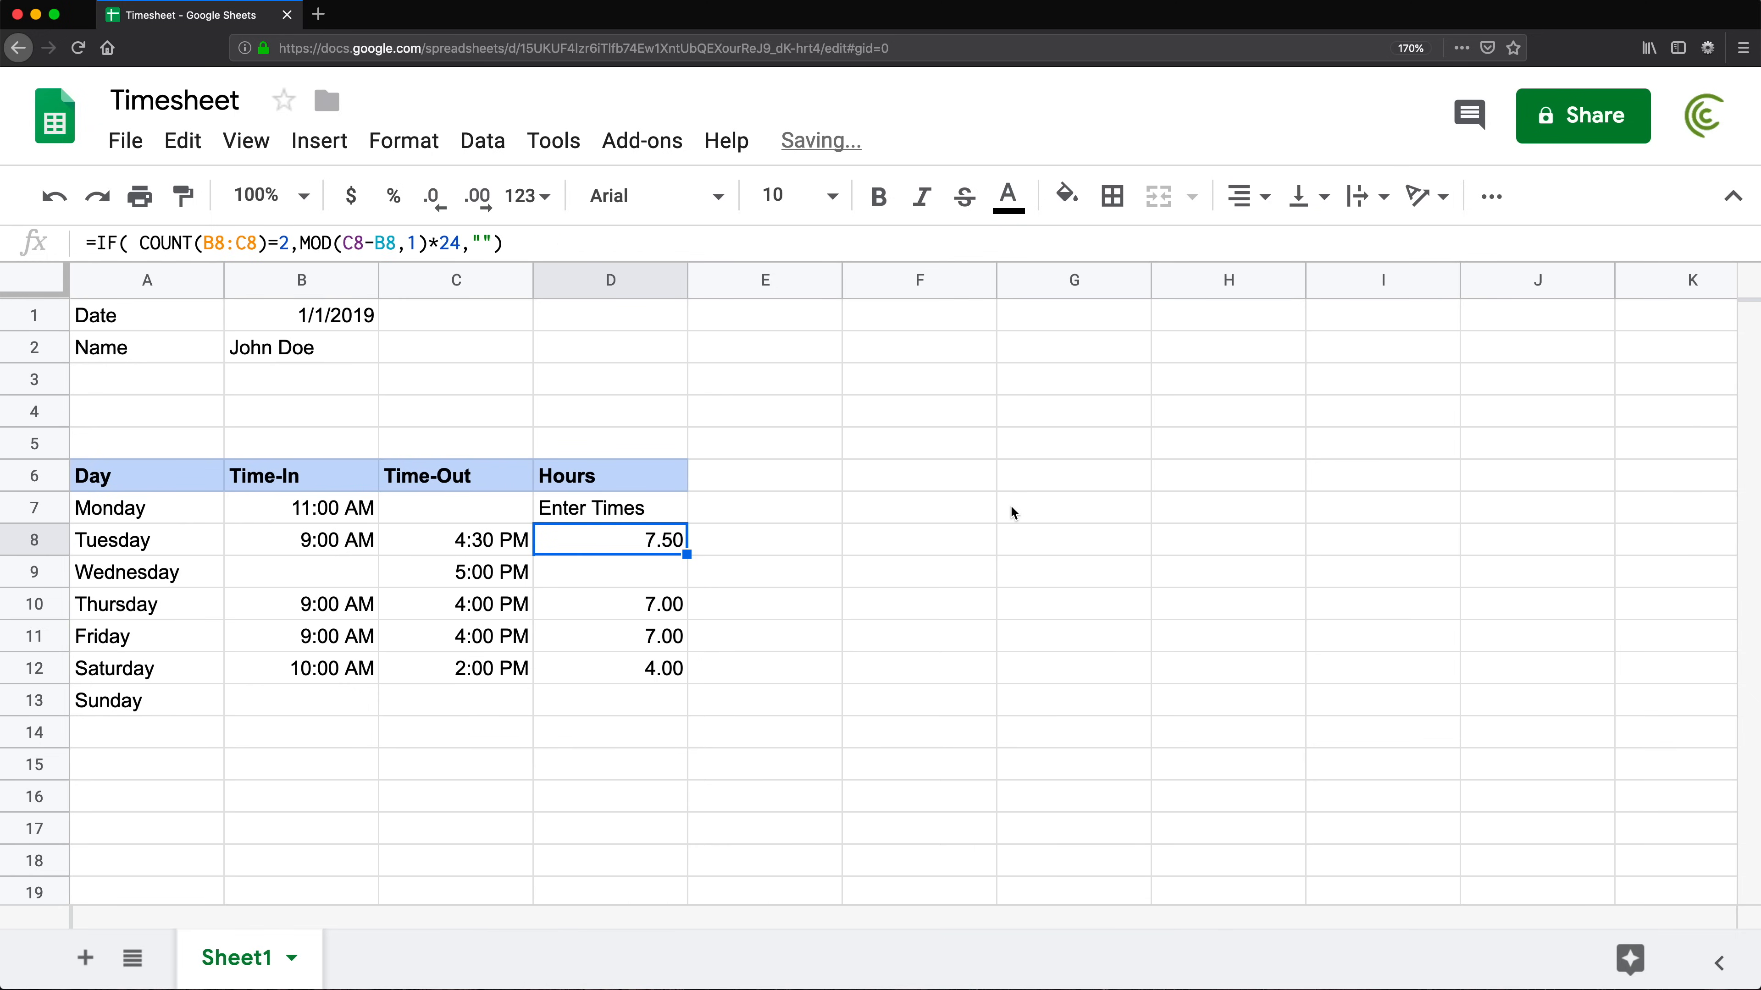
Set the value-if-false in D7's IF formula back to 0, fill it down through D13, and review the formula
left_click(662, 495)
key("Return")
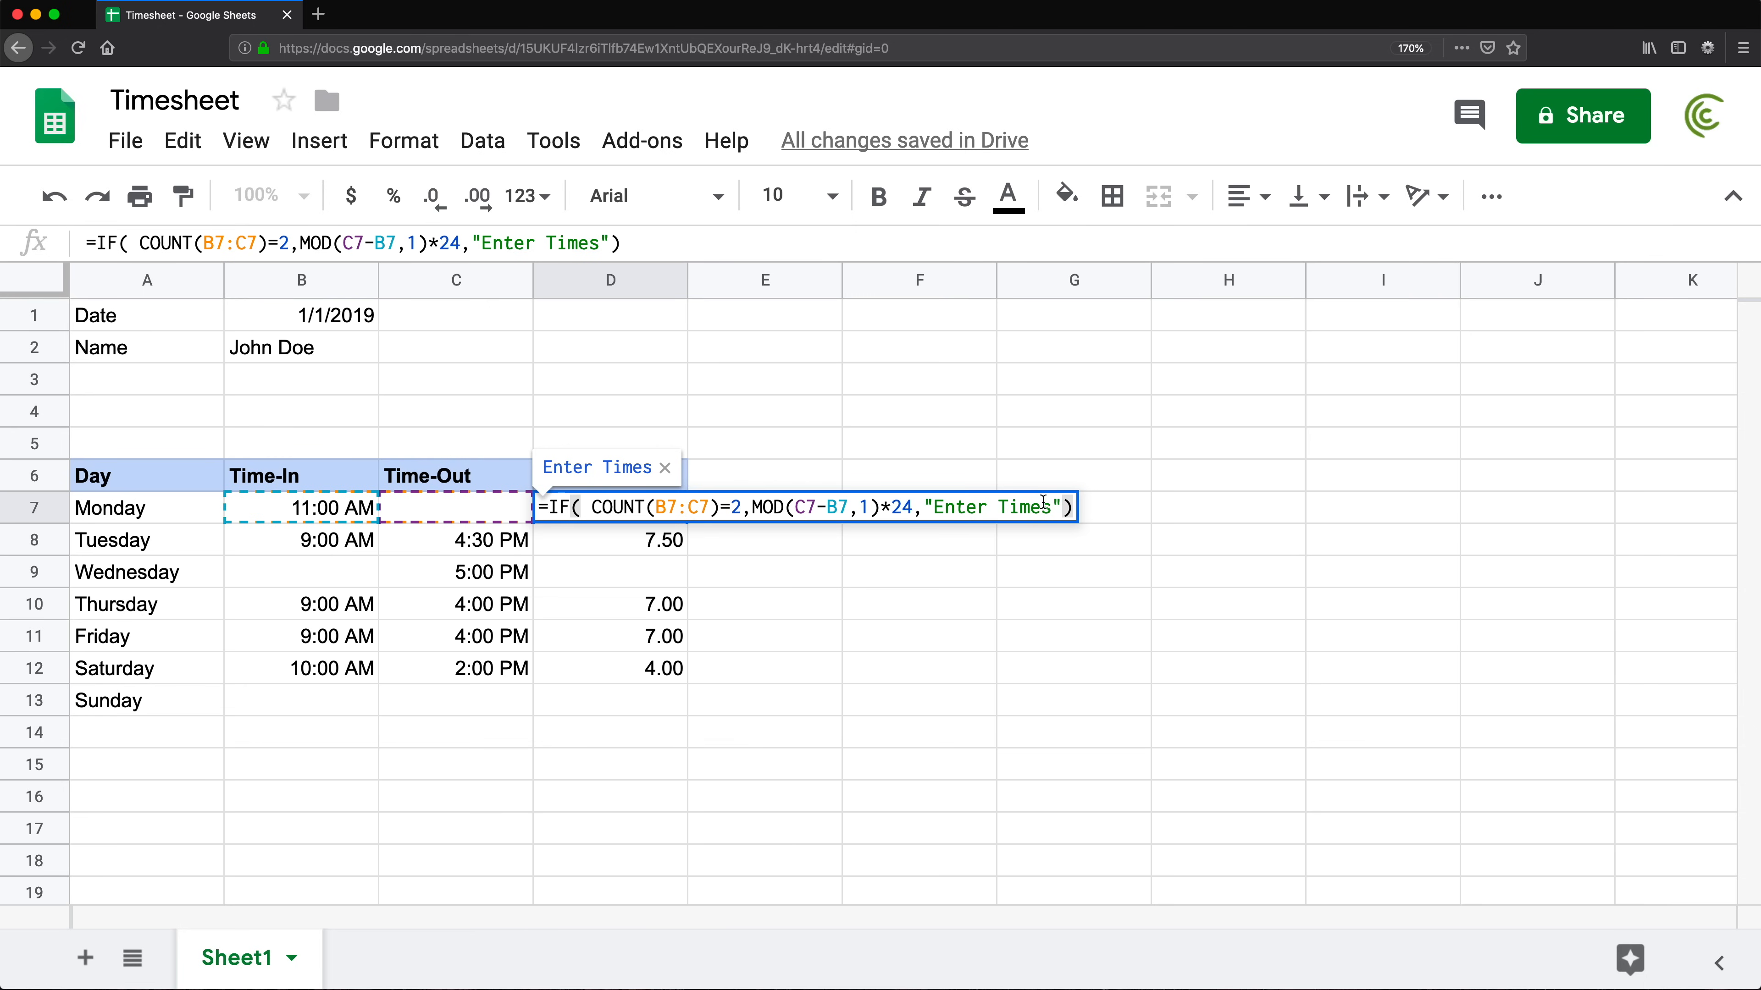
left_click_drag(927, 500, 1065, 498)
type("0")
key("Return")
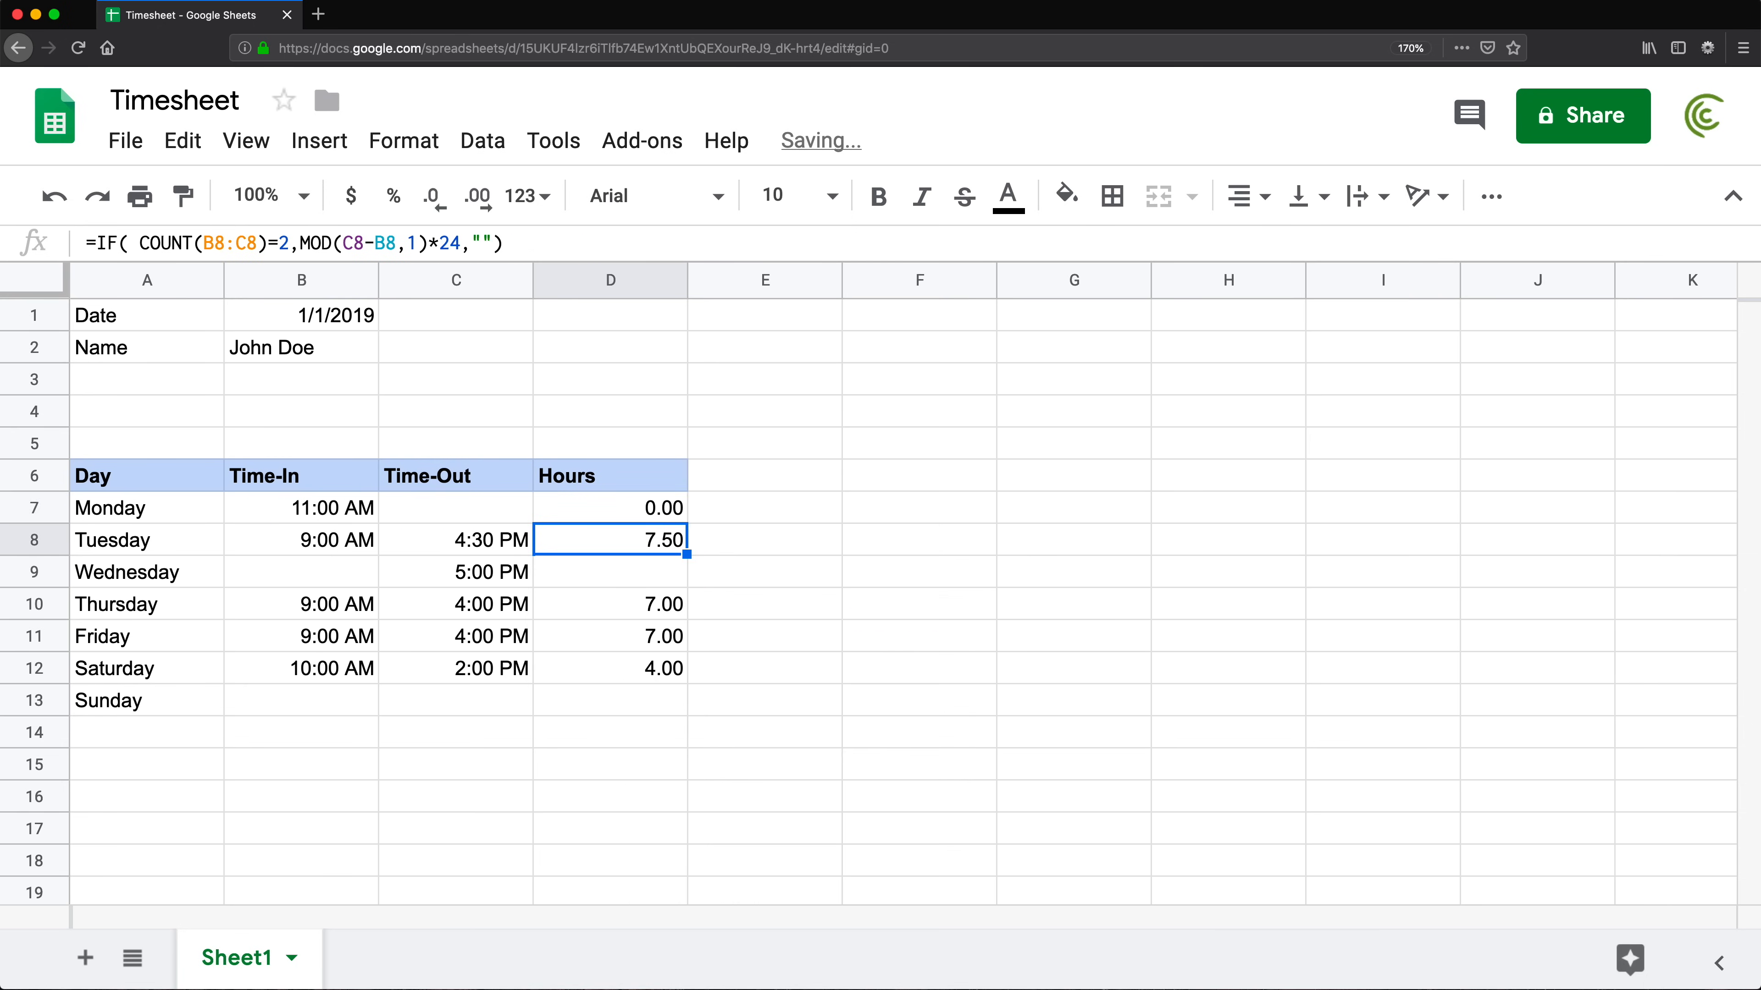
left_click(662, 513)
left_click_drag(686, 522, 676, 704)
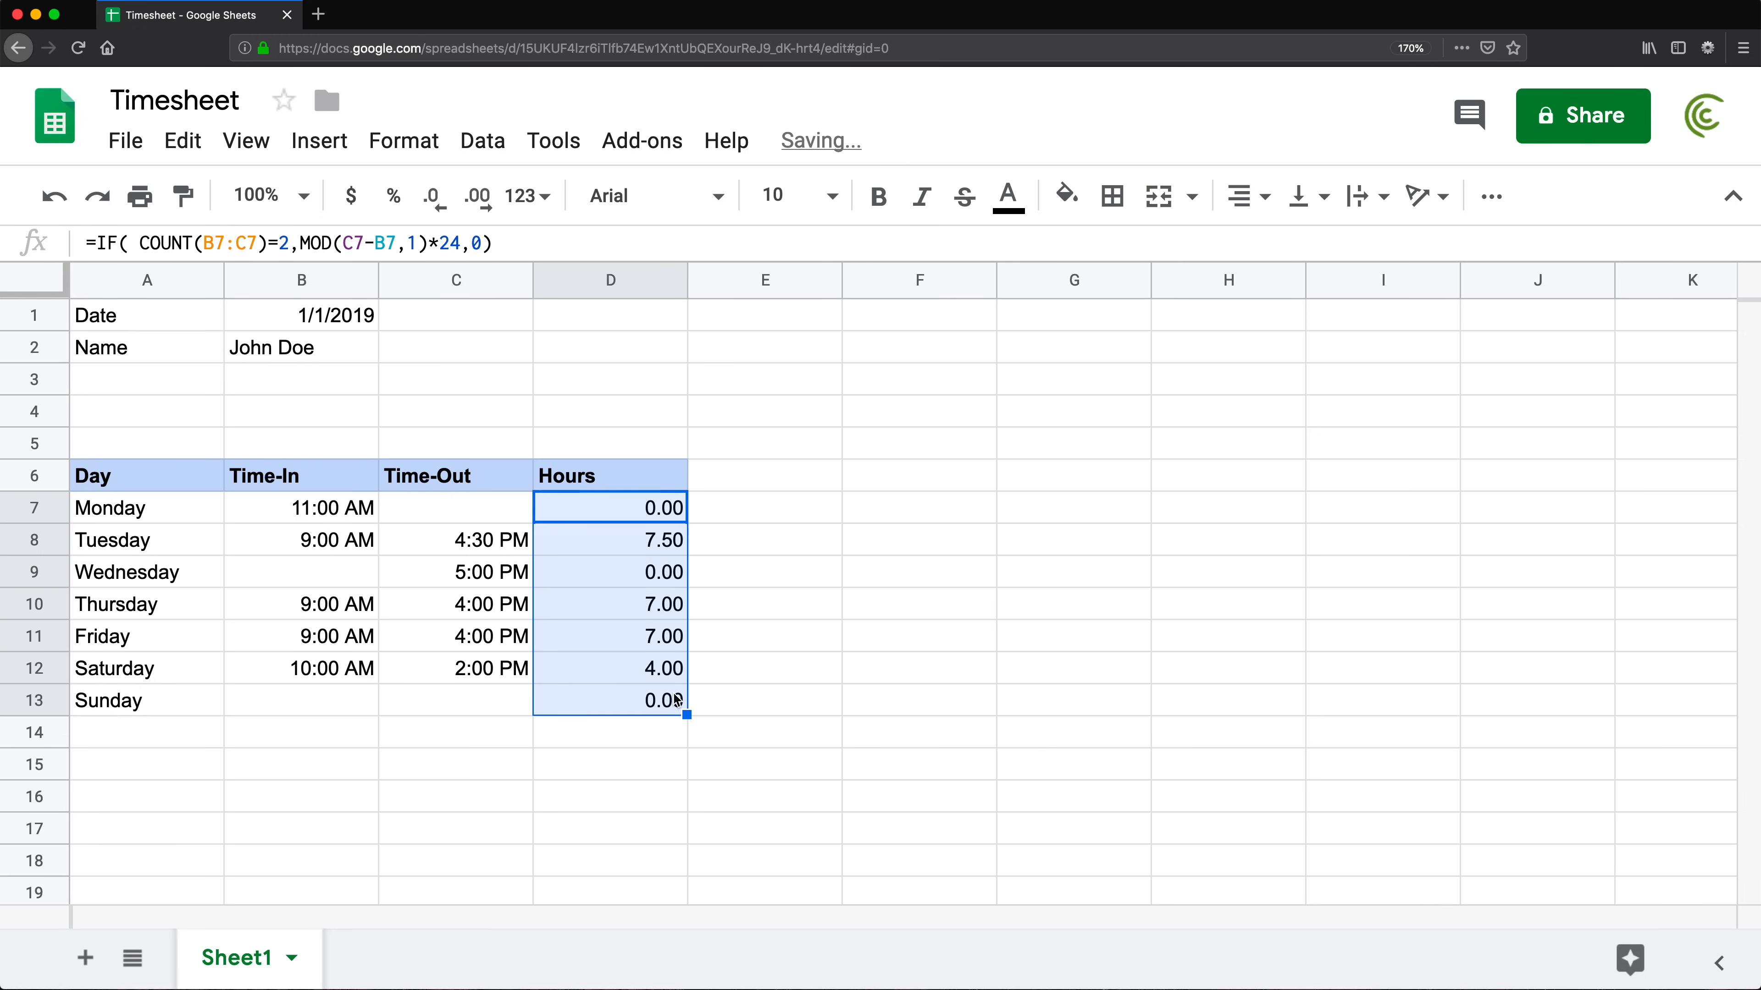
double_click(634, 511)
key("Return")
left_click(673, 505)
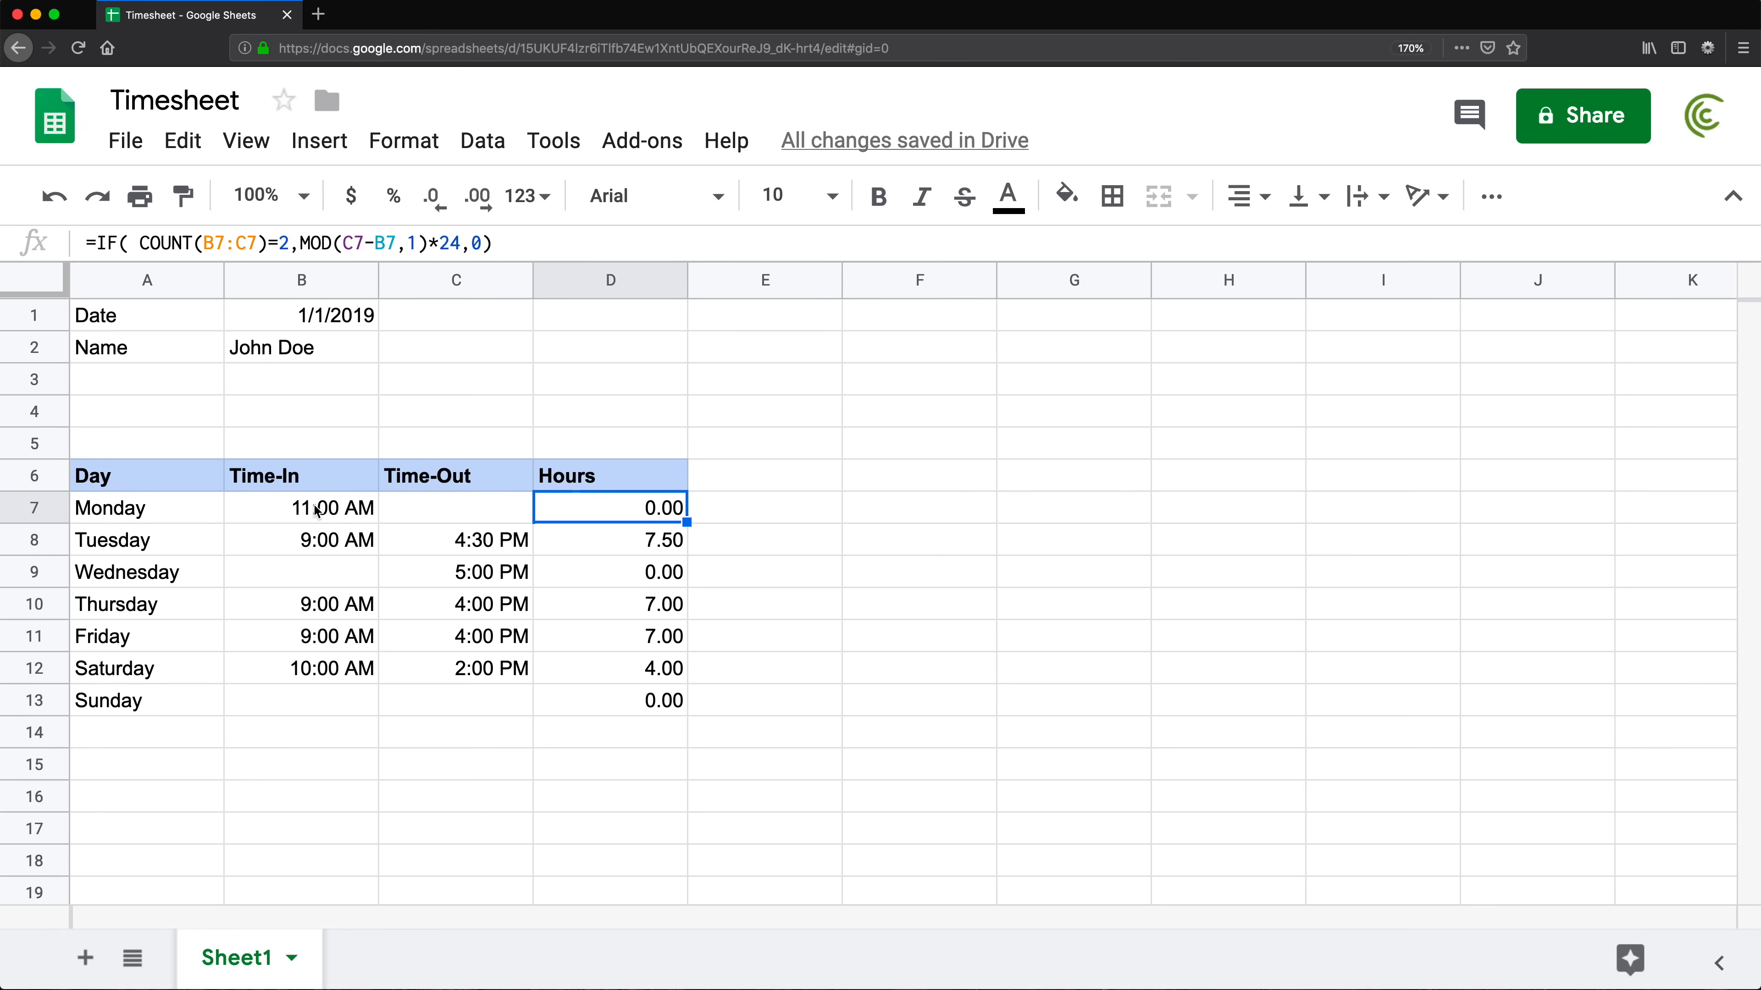
Clear the Time-In and Time-Out entries for Monday through Saturday in B7:C12 and check the Hours column
left_click_drag(316, 511, 458, 688)
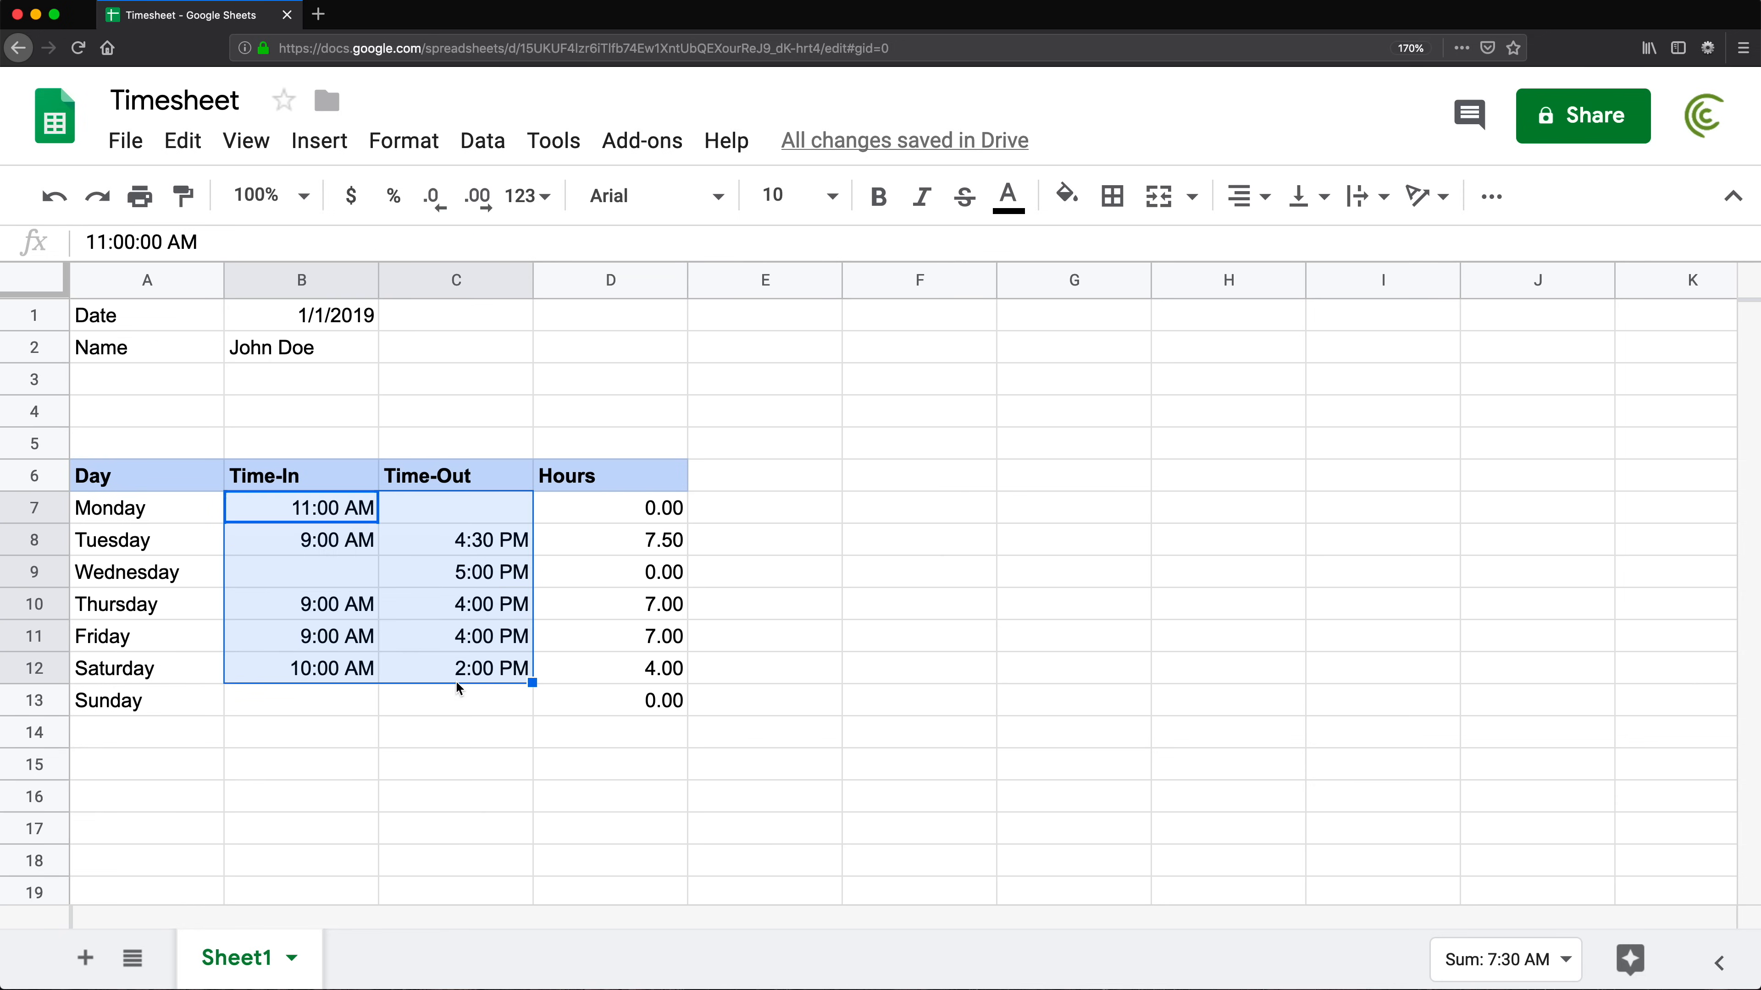
key("Delete")
left_click_drag(638, 504, 622, 714)
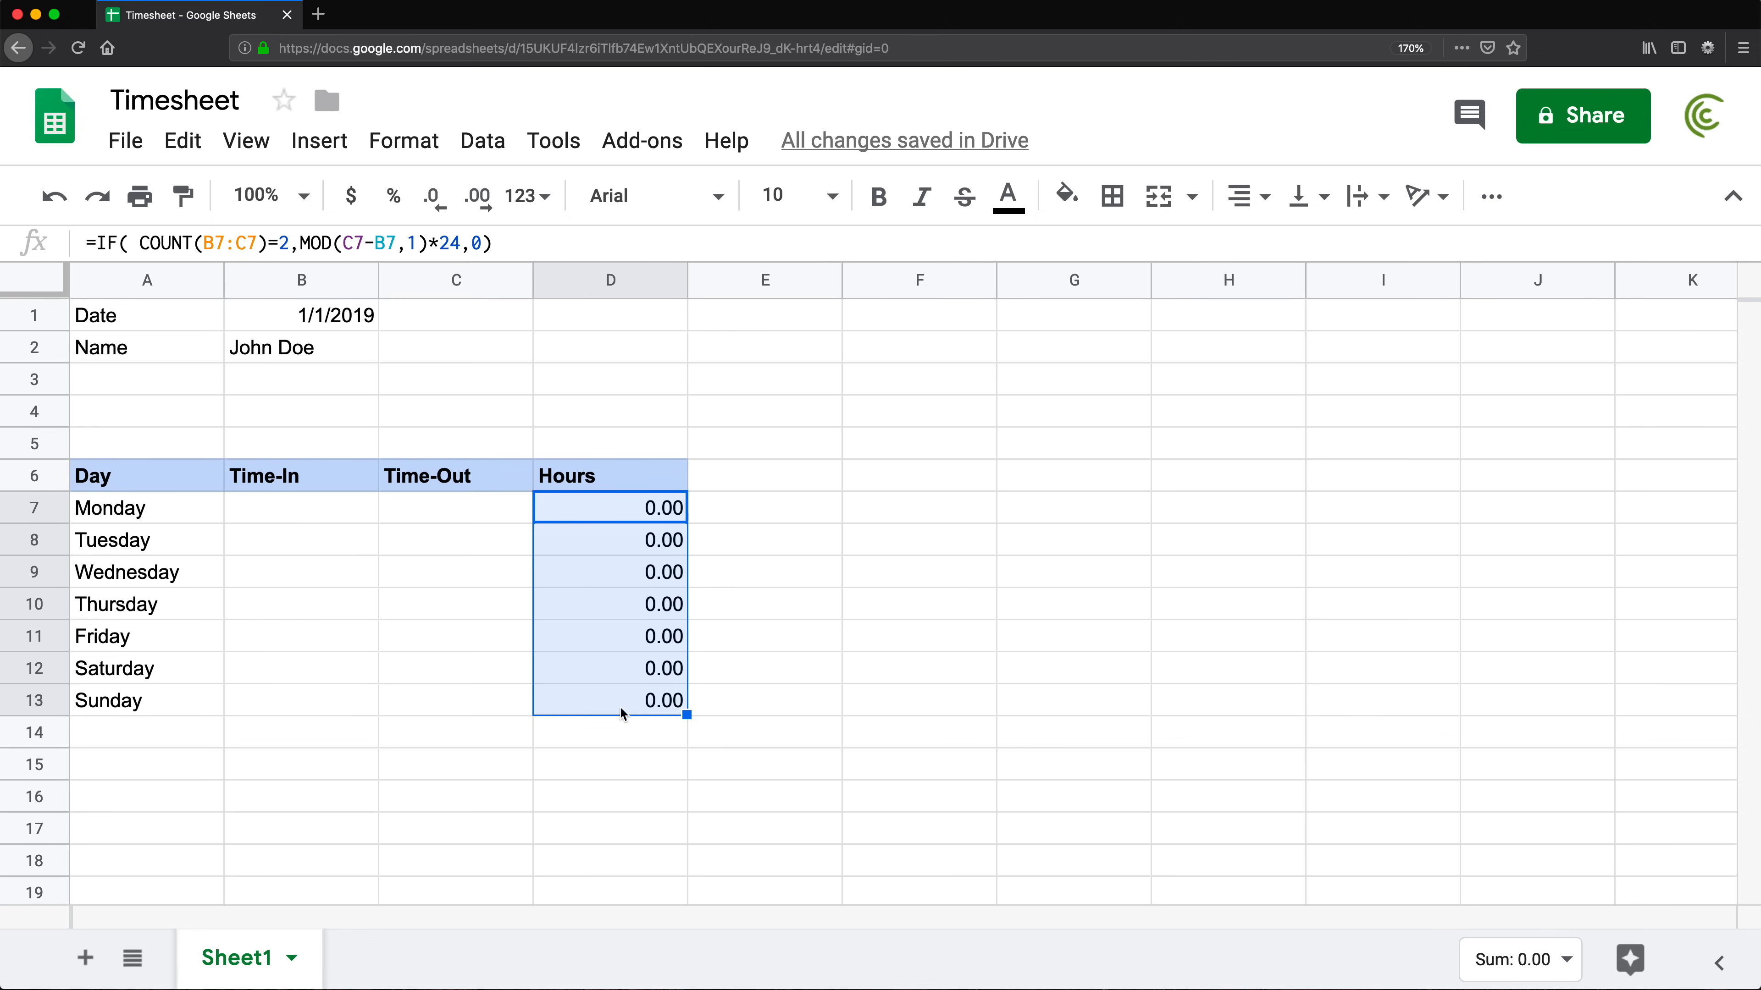
Enter Monday's times as 9:00 AM to 3:00 PM and Tuesday's as 8:00 AM to 3:30 PM
left_click(284, 504)
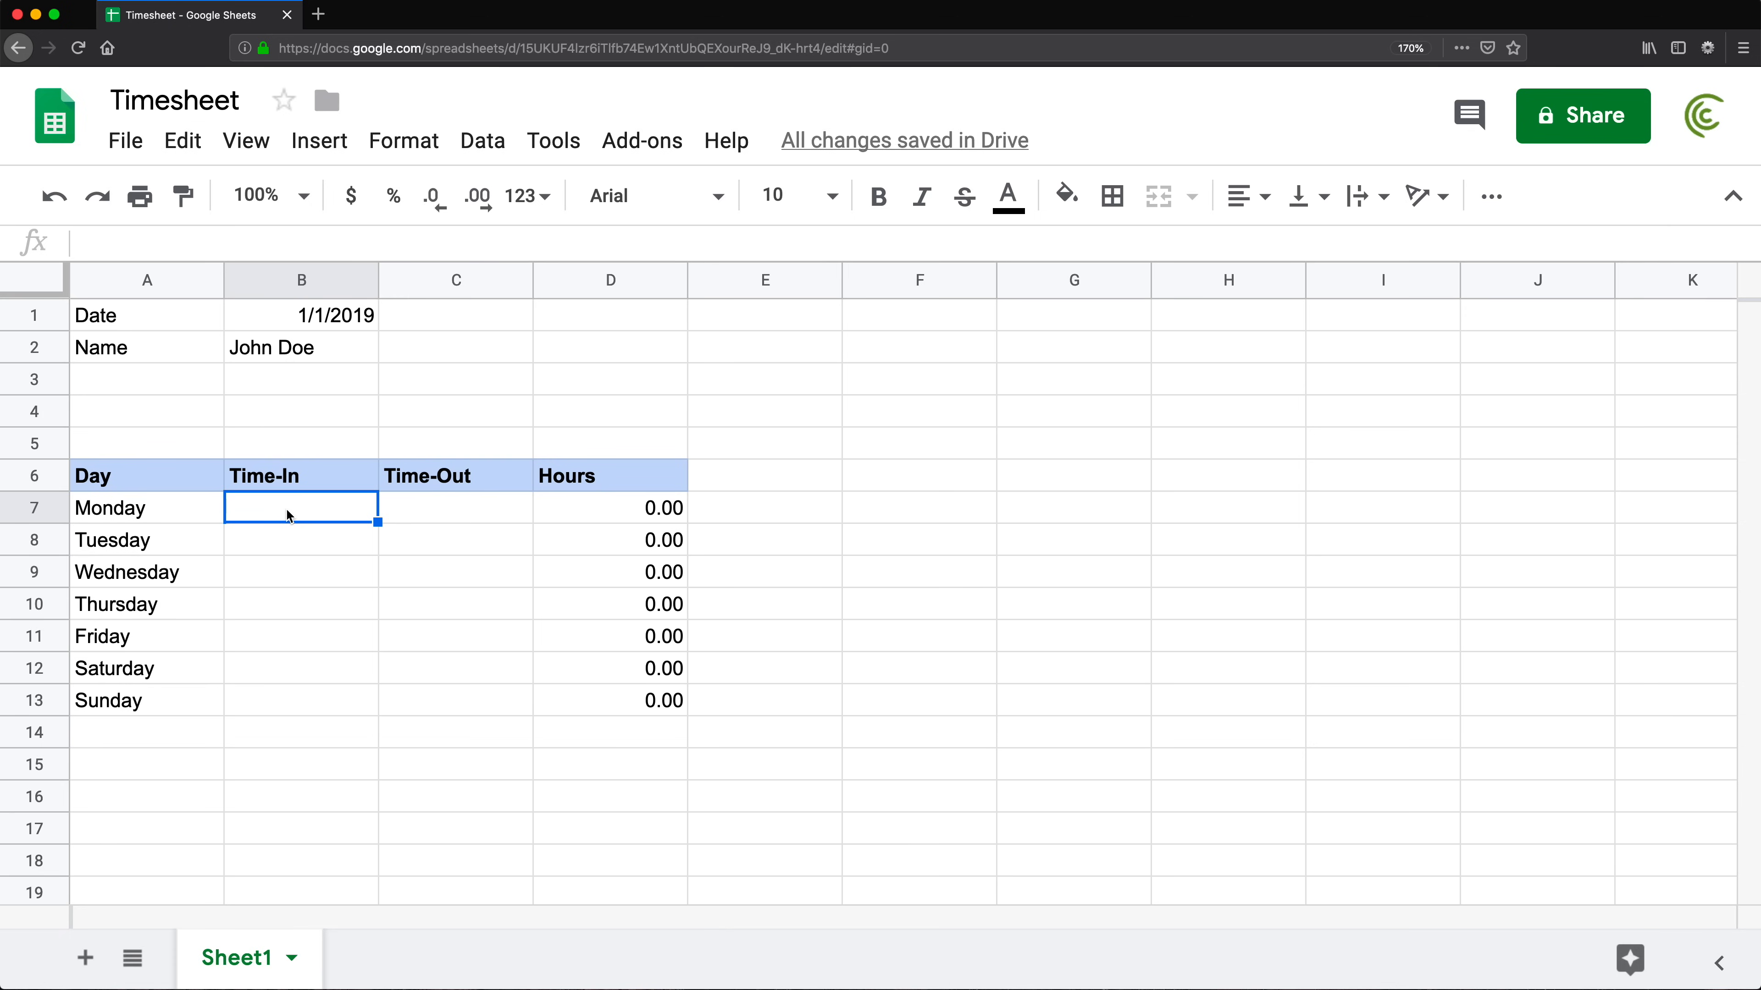
type("9am")
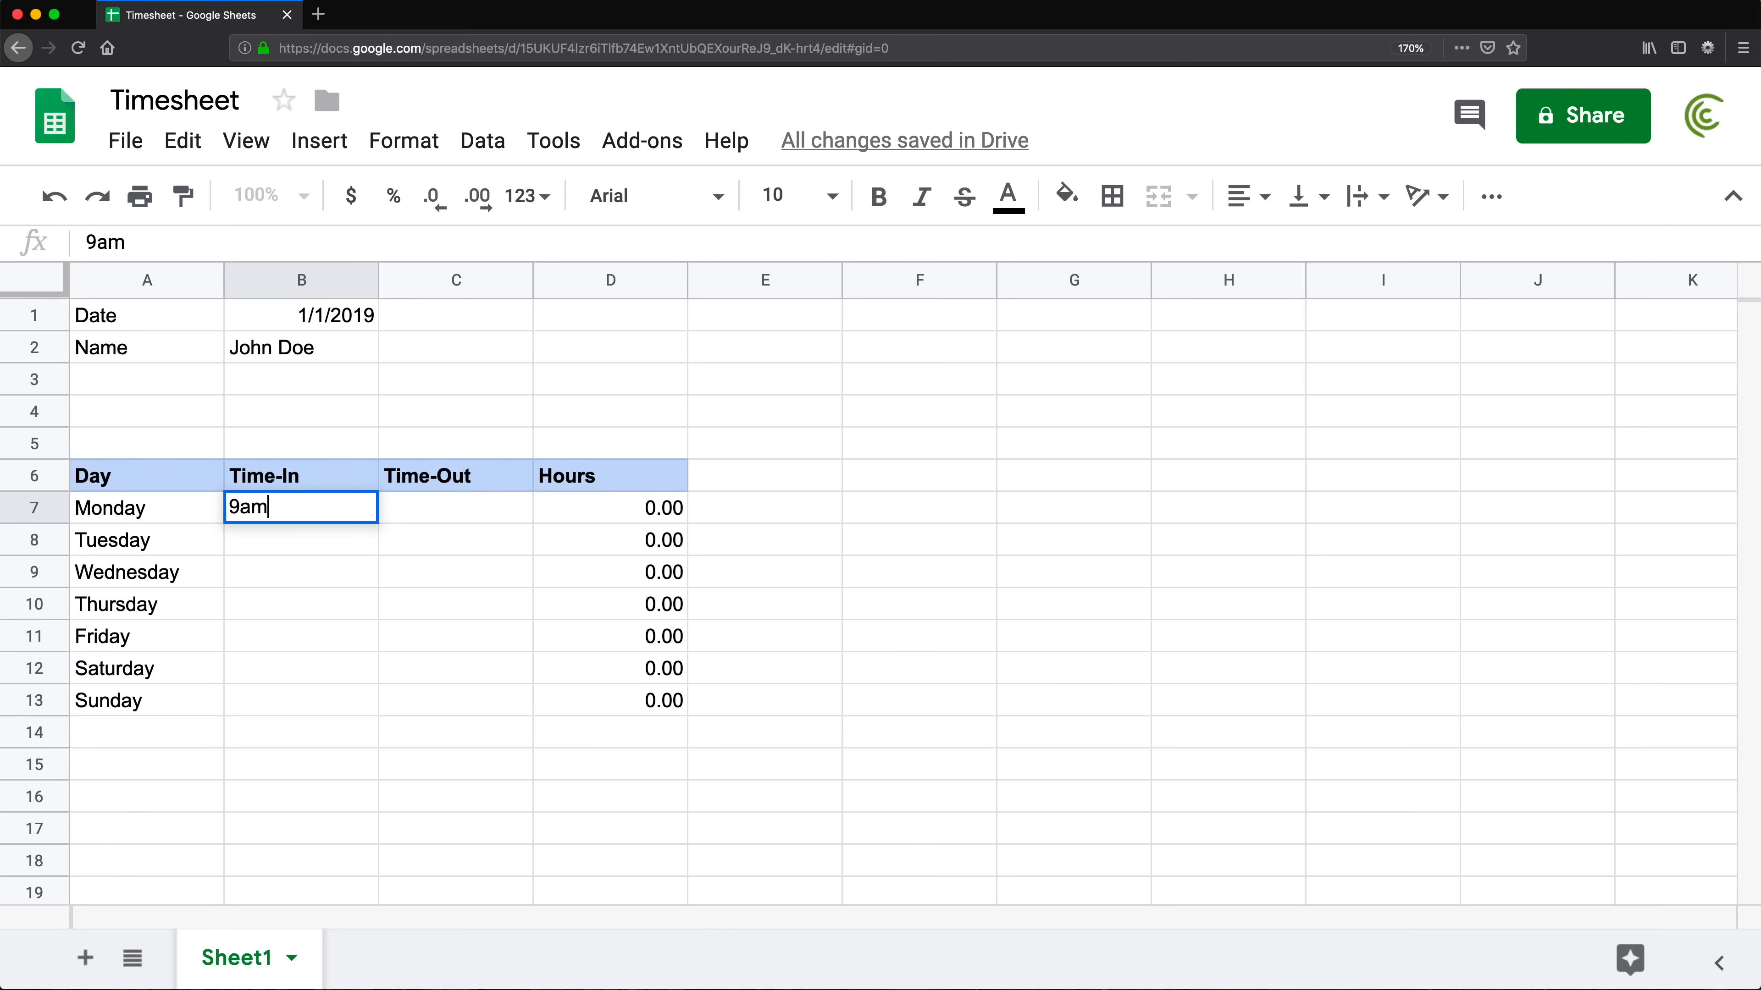
key("Tab")
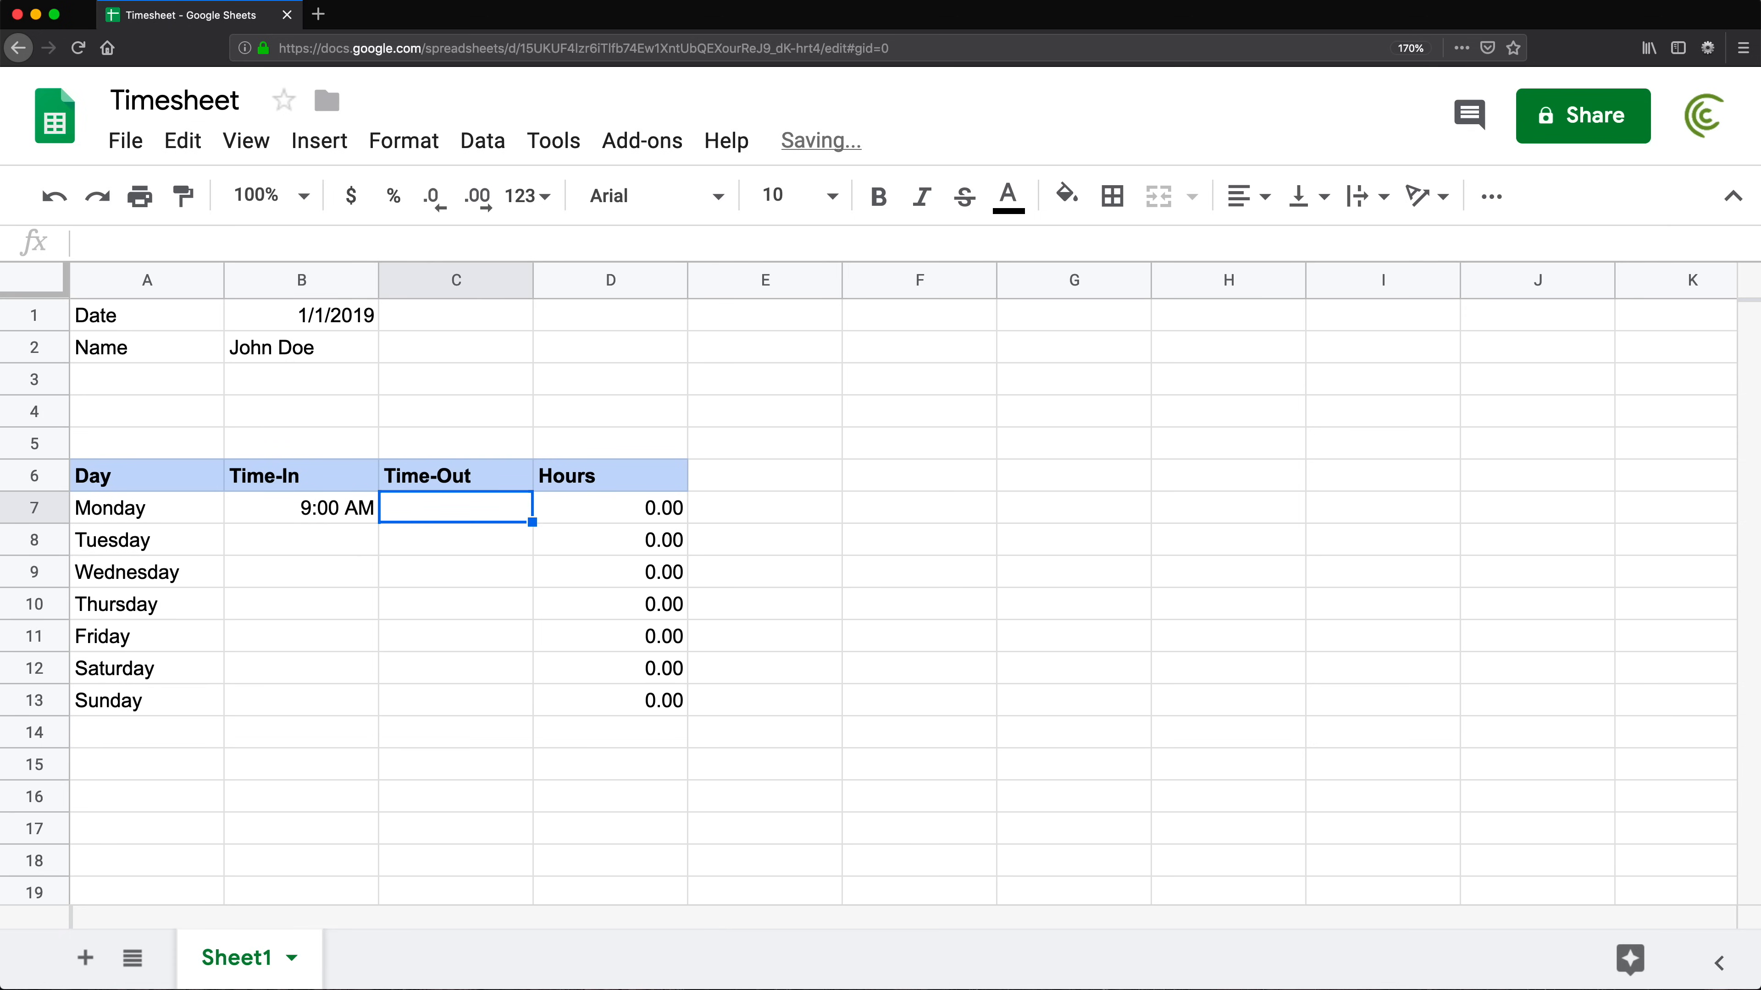
type("3pm")
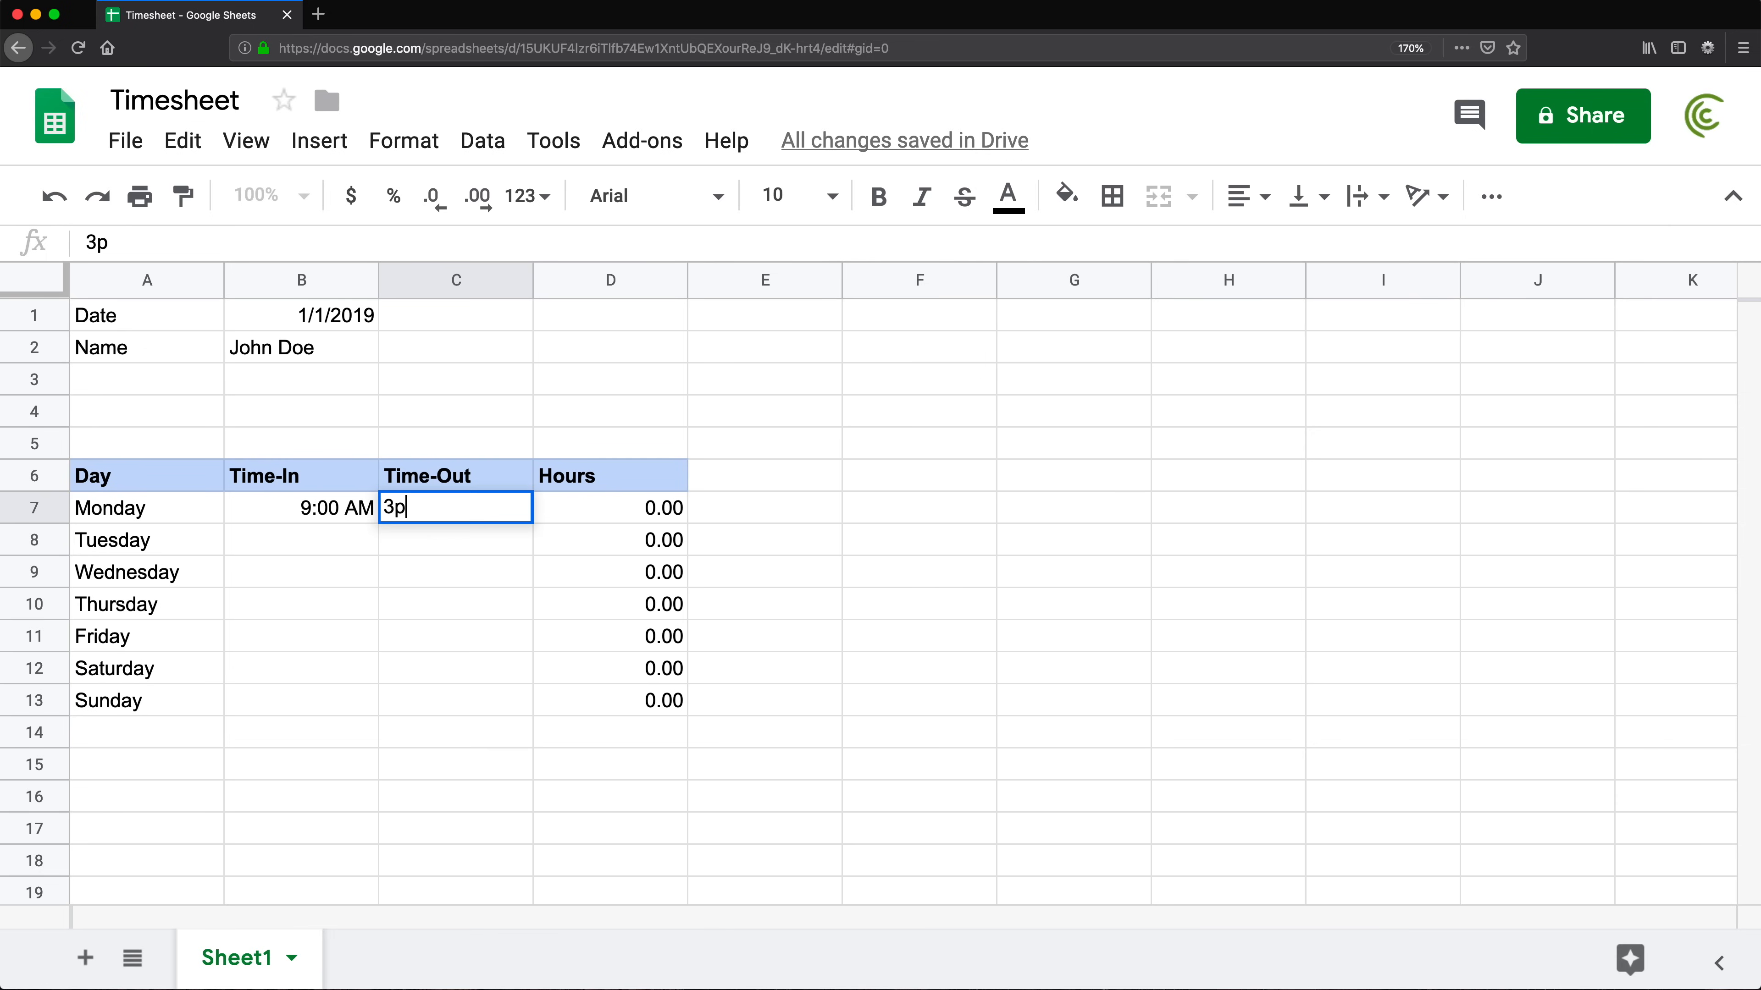
key("Return")
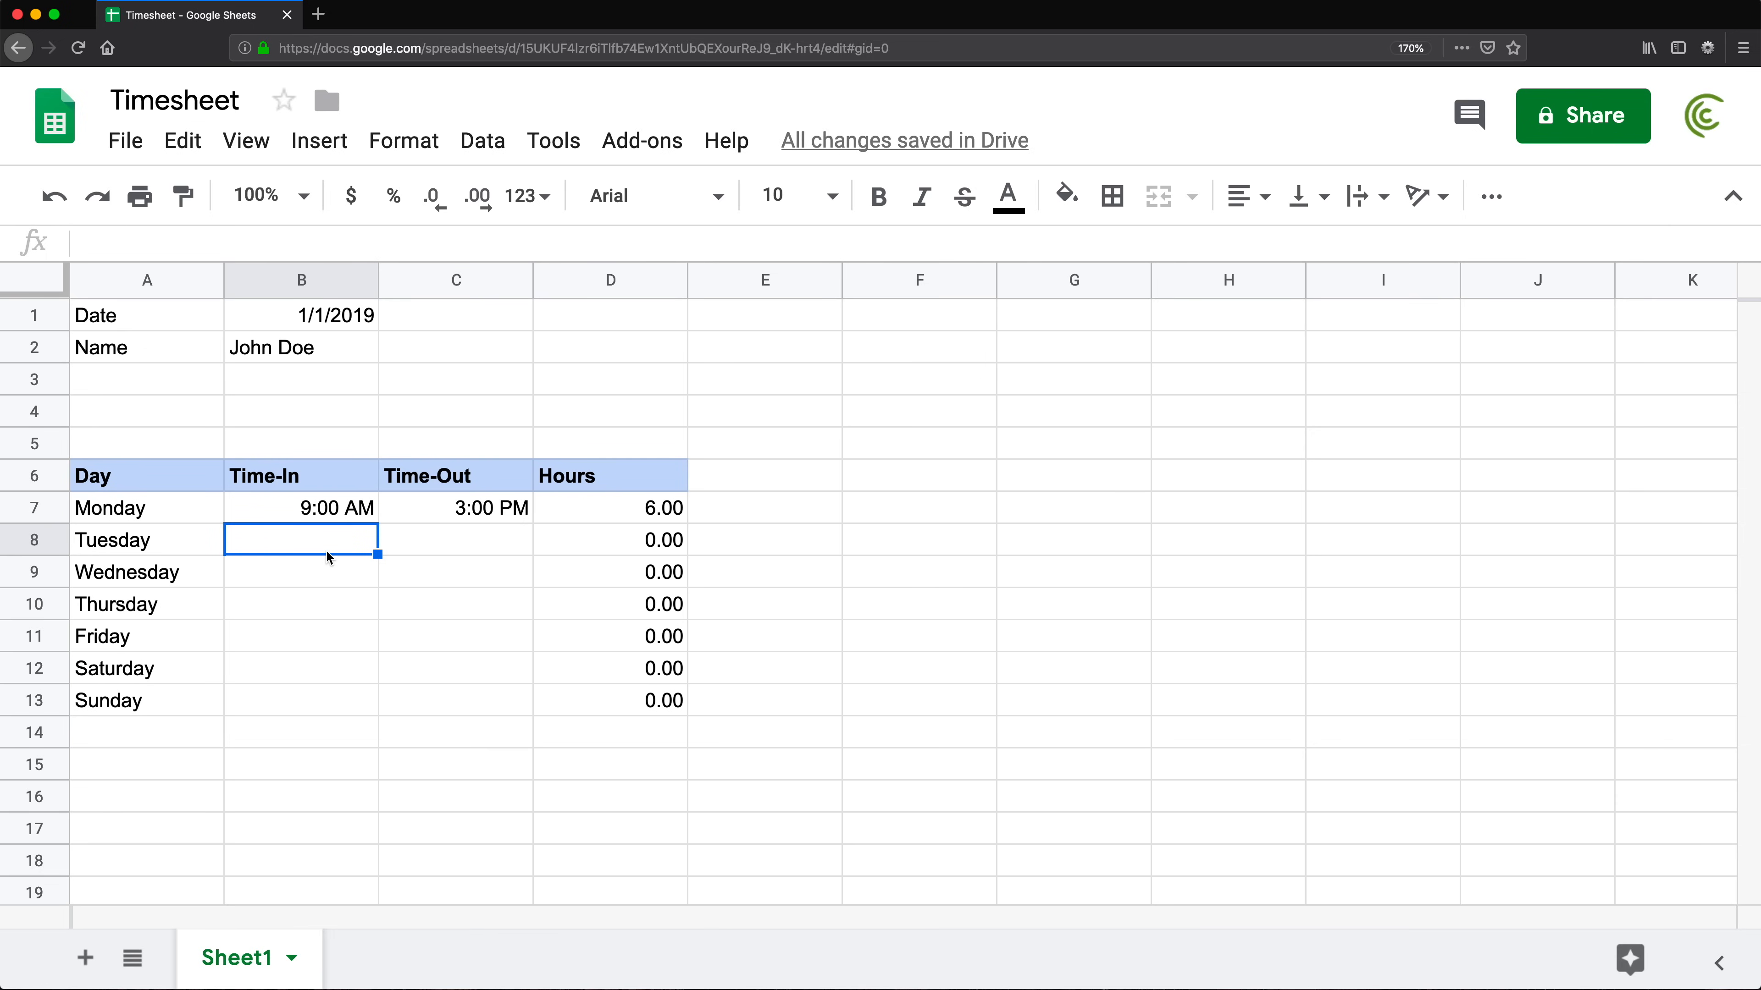
type("8am")
key("Tab")
type("3:30pm")
key("Return")
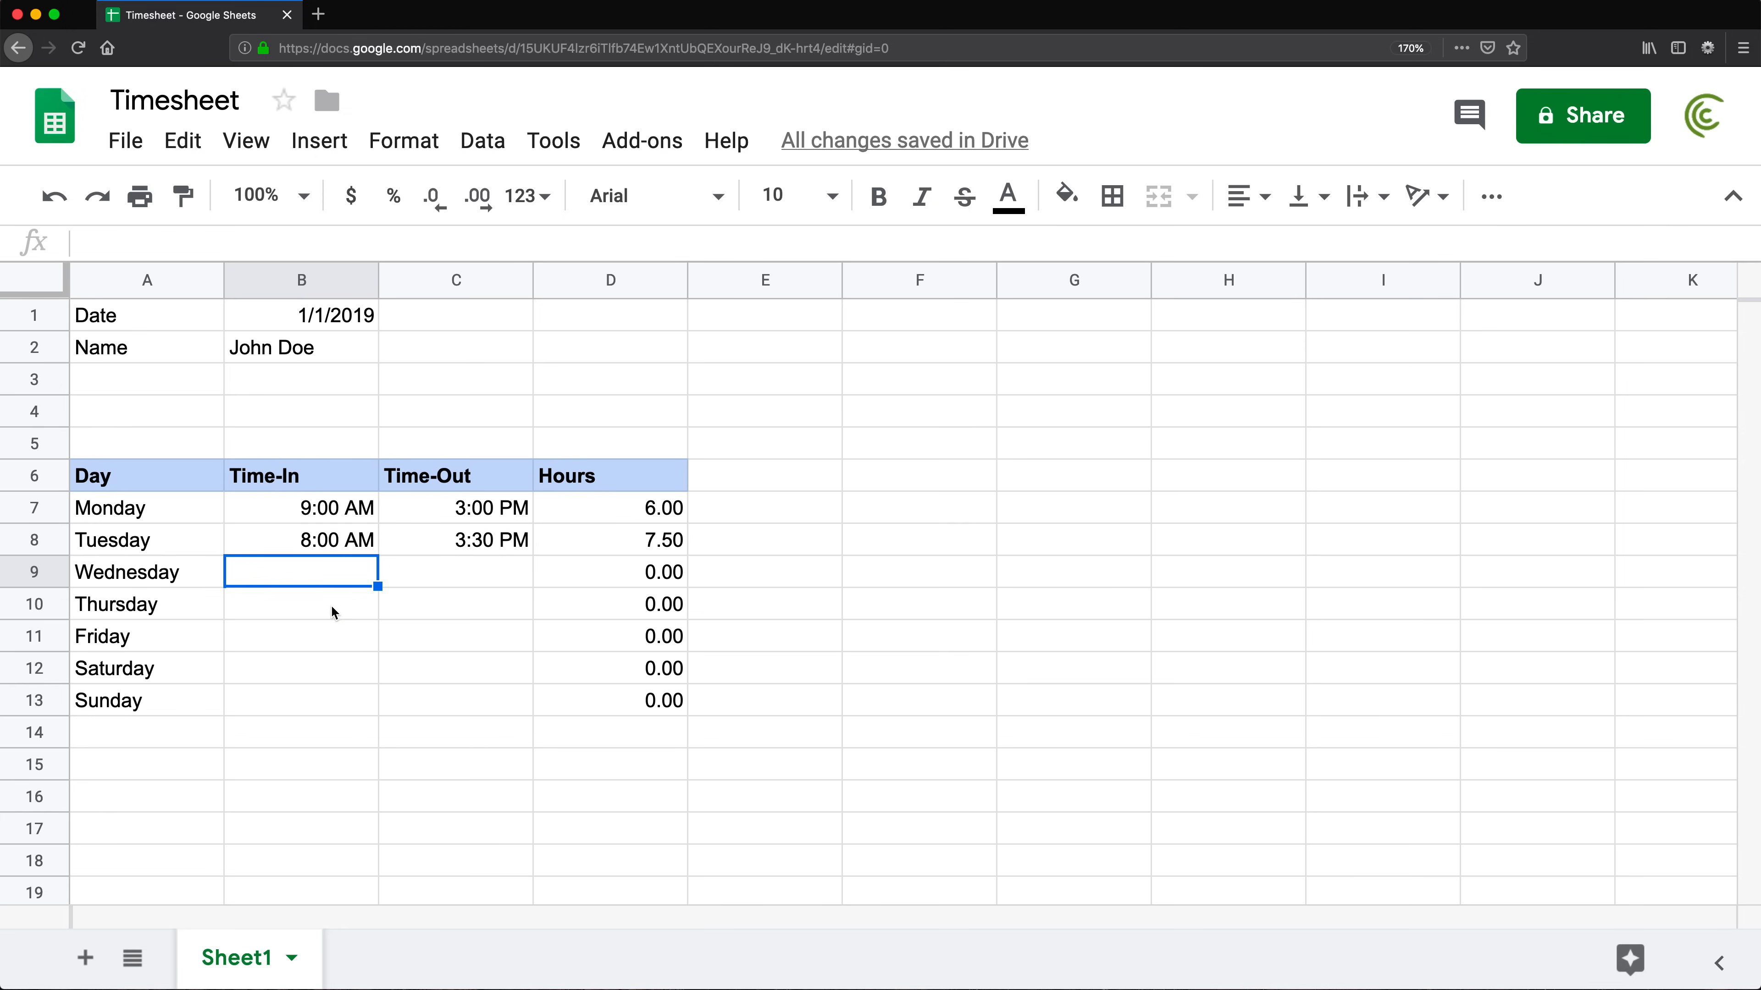
Enter Friday's Time-In as 9:00 AM and Time-Out as 5:00 PM in row 11
left_click(327, 632)
type("9am")
key("Tab")
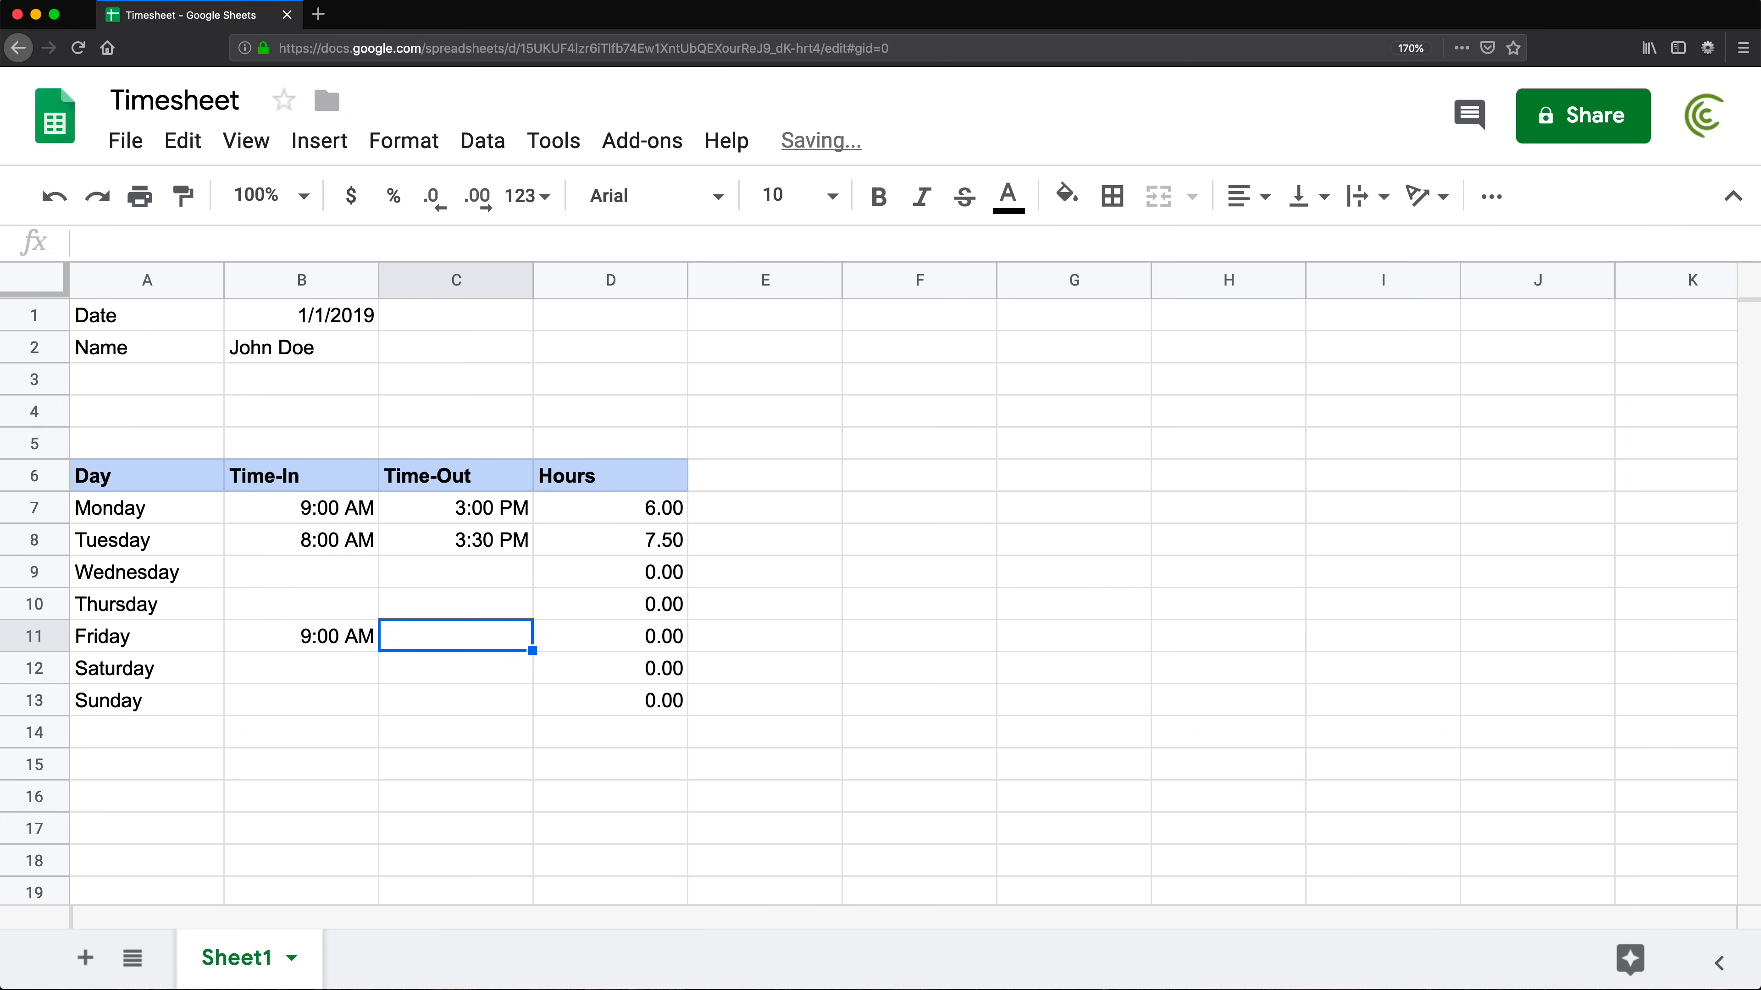
type("5pm")
key("Return")
left_click(610, 636)
Enter Wednesday's Time-In as 7:00 AM and Time-Out as 3:12 PM in row 9, and check the Hours cells
left_click(375, 575)
type("7:am")
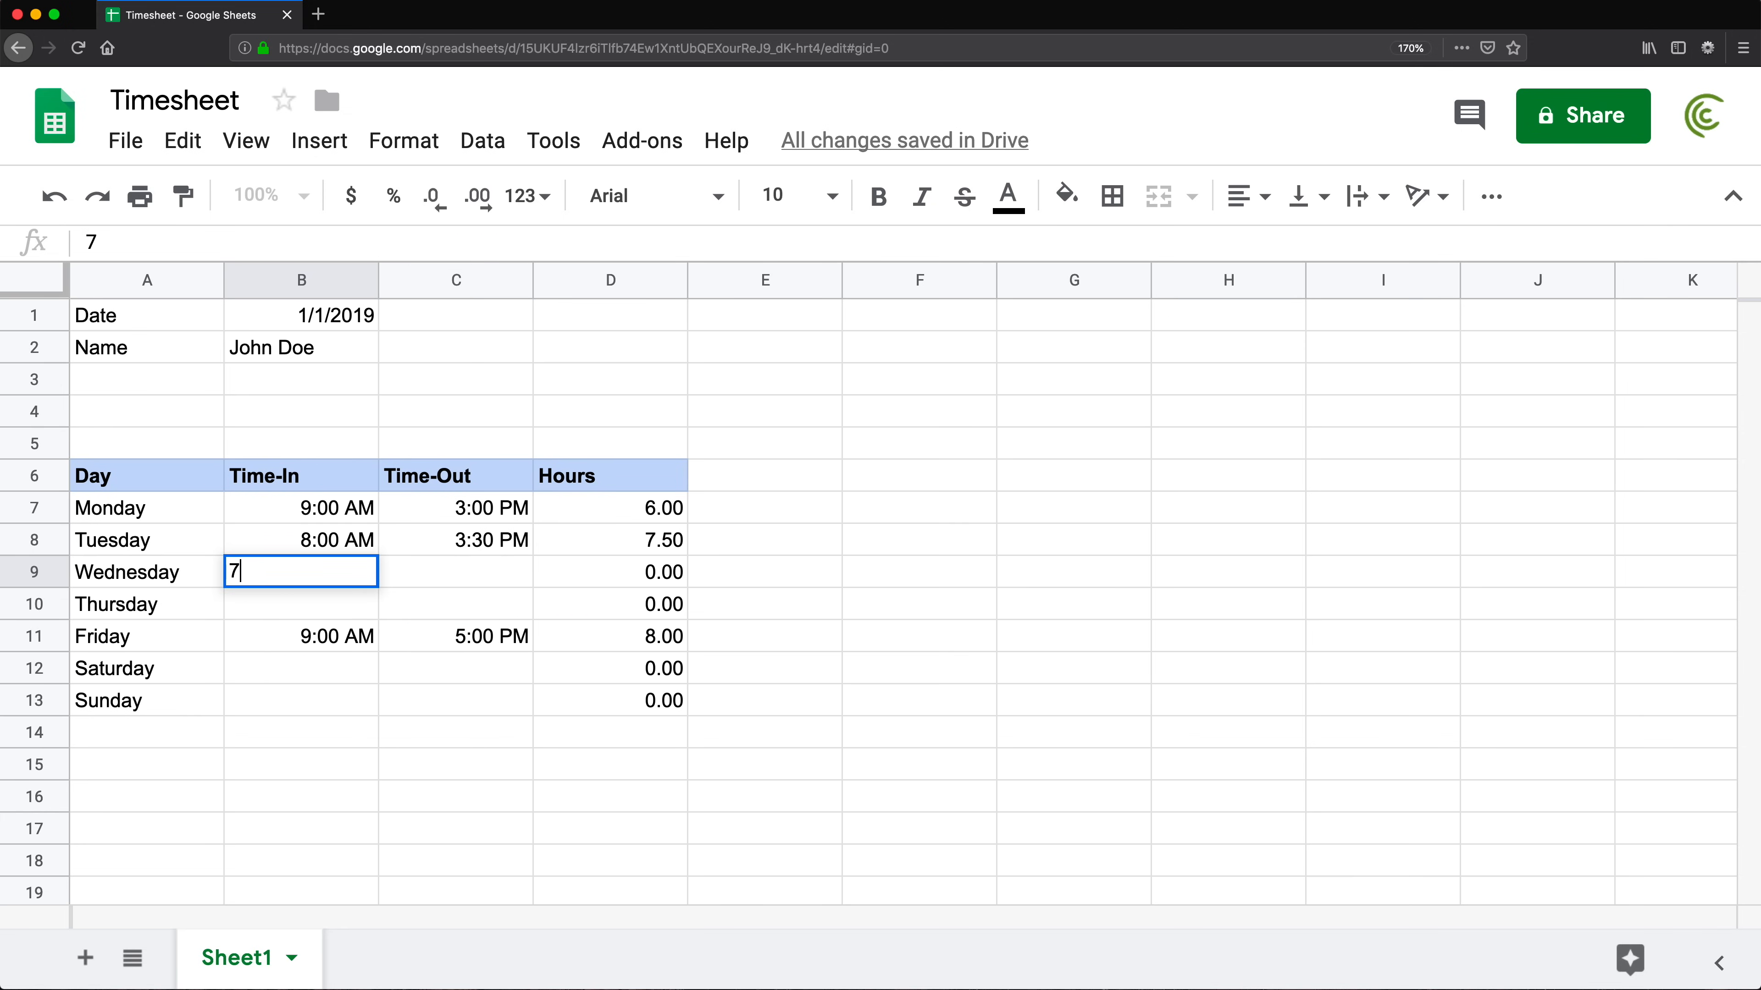
key("Return")
left_click(286, 586)
key("Return")
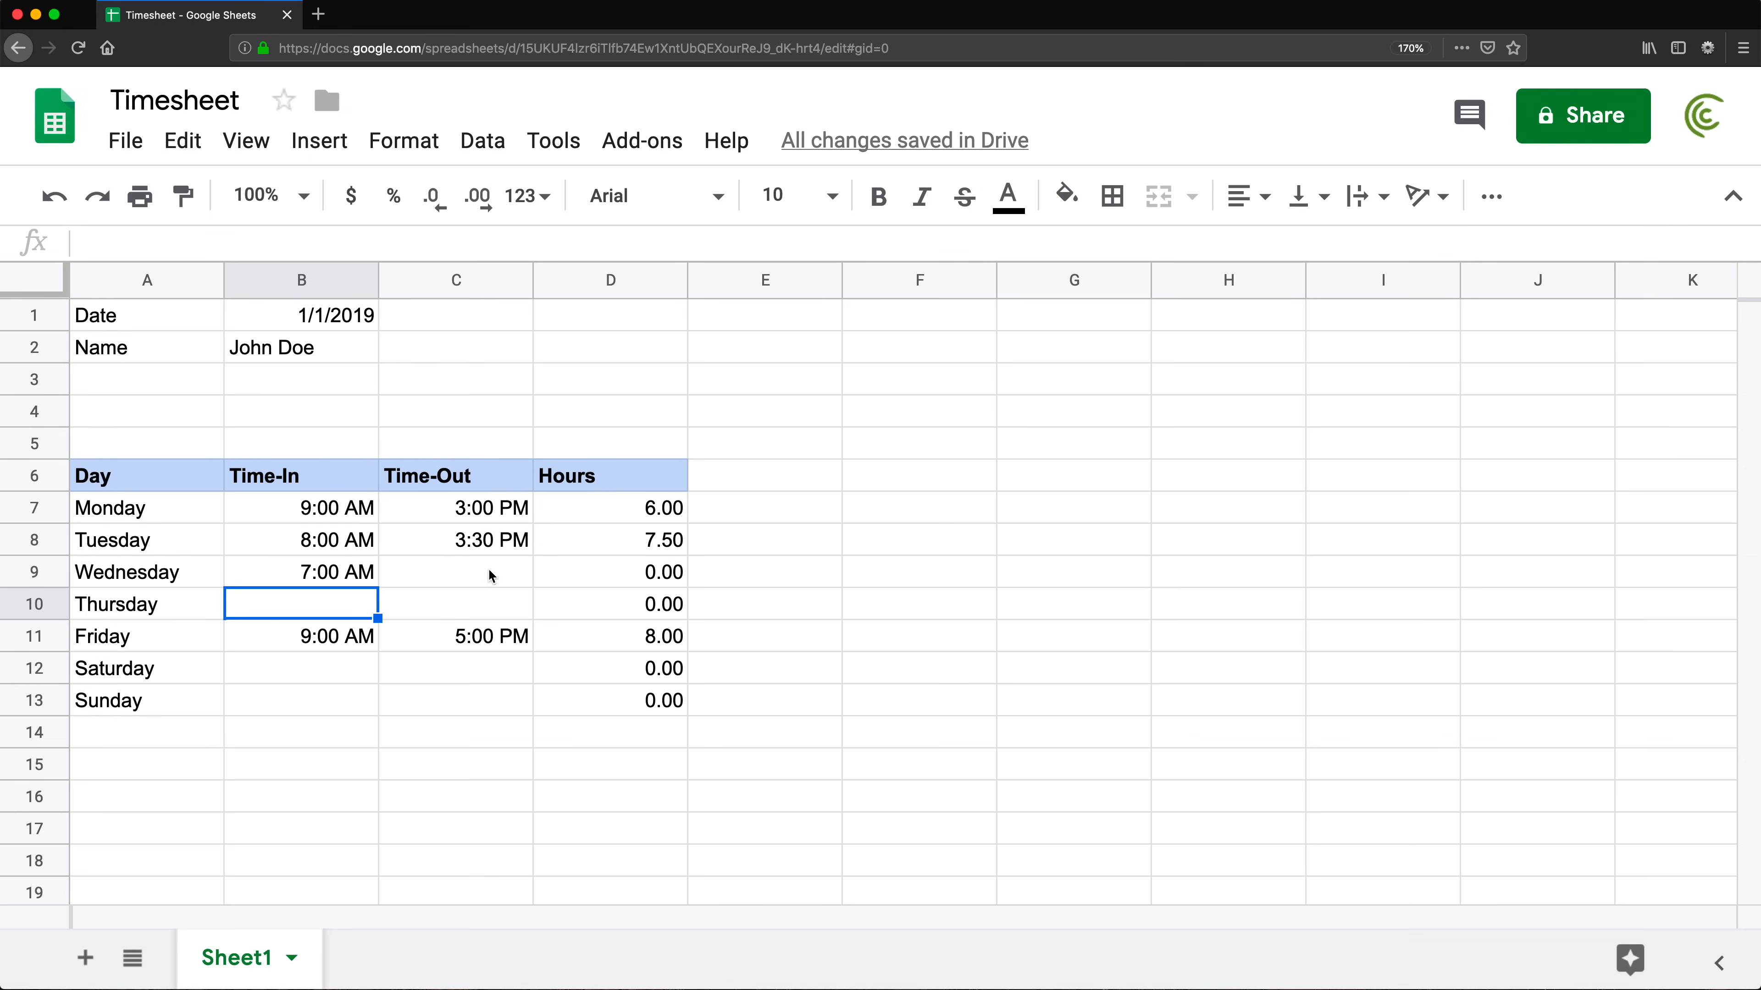
left_click(488, 570)
type("3:12pm")
key("Return")
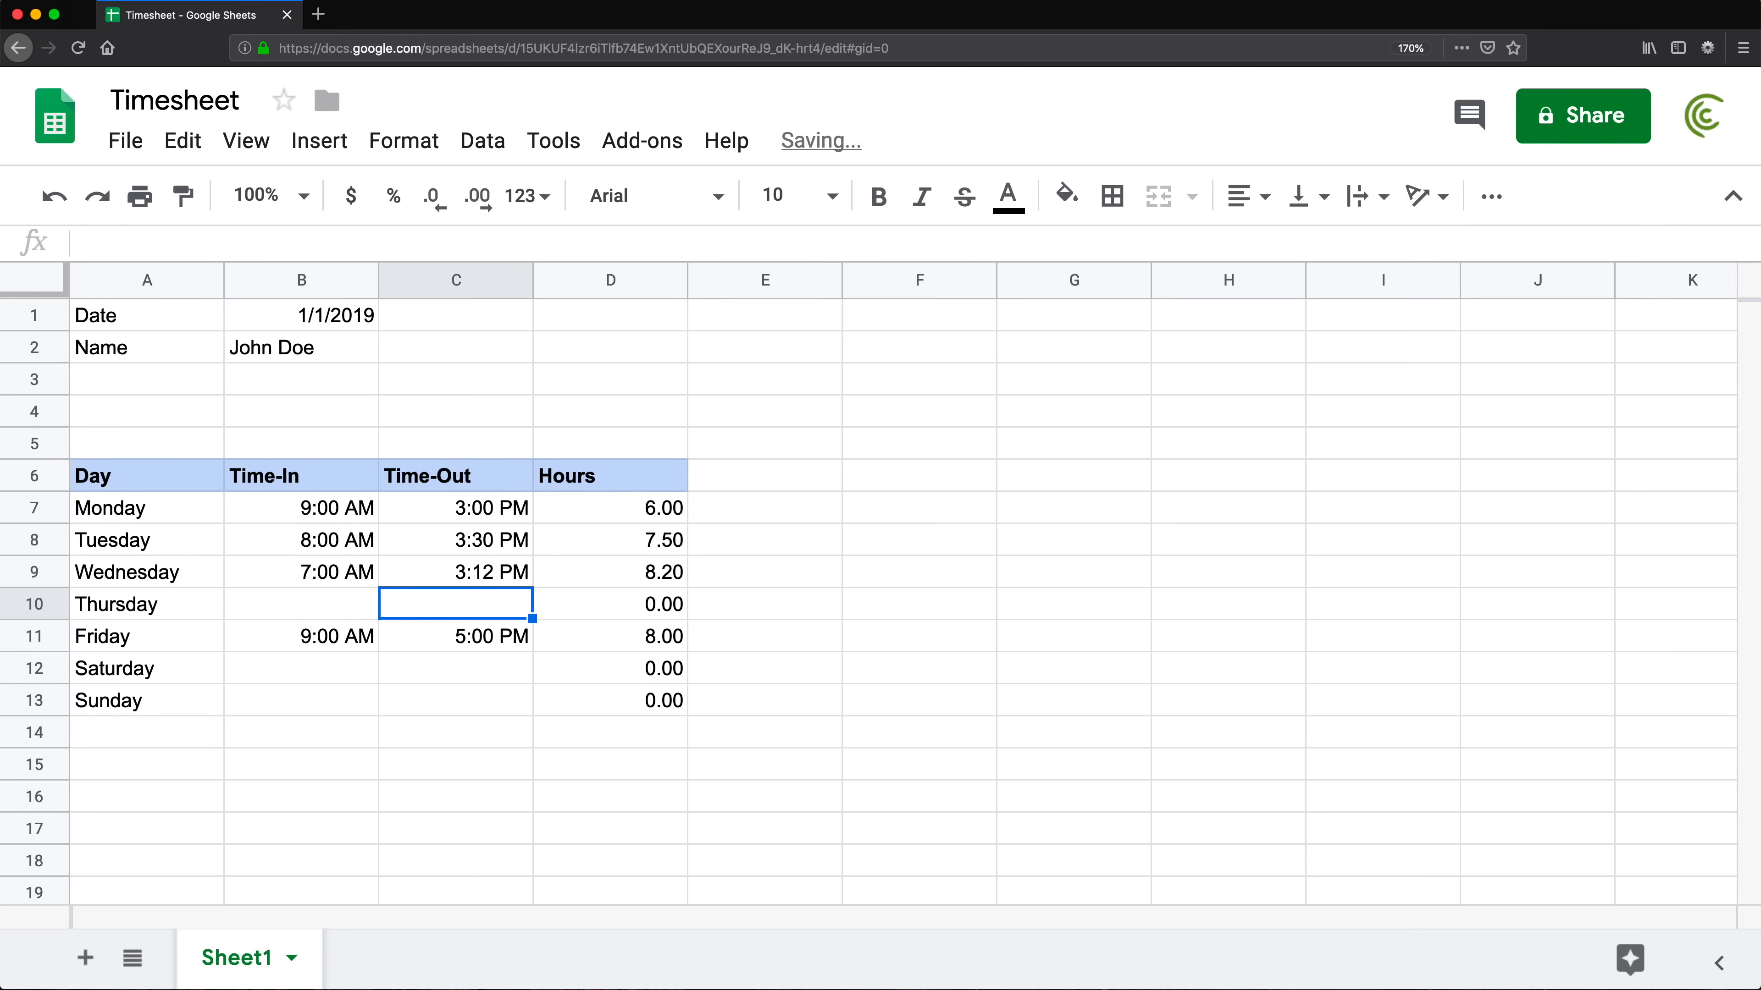
left_click(657, 583)
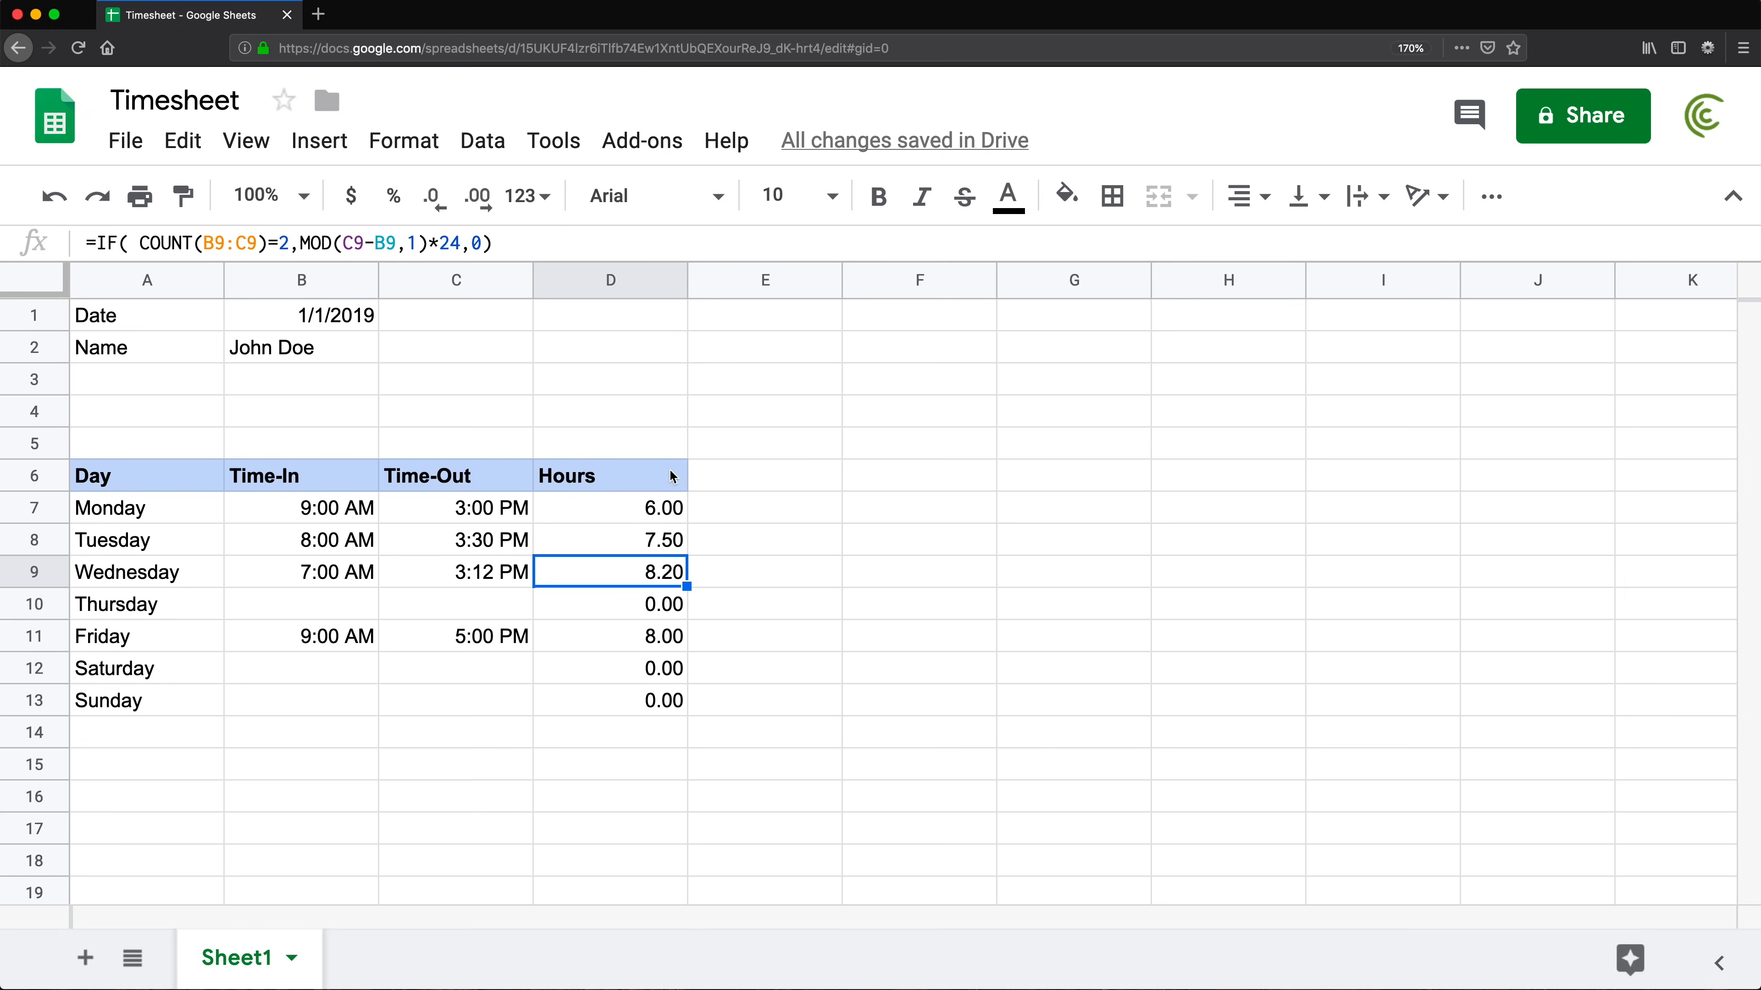
left_click(653, 509)
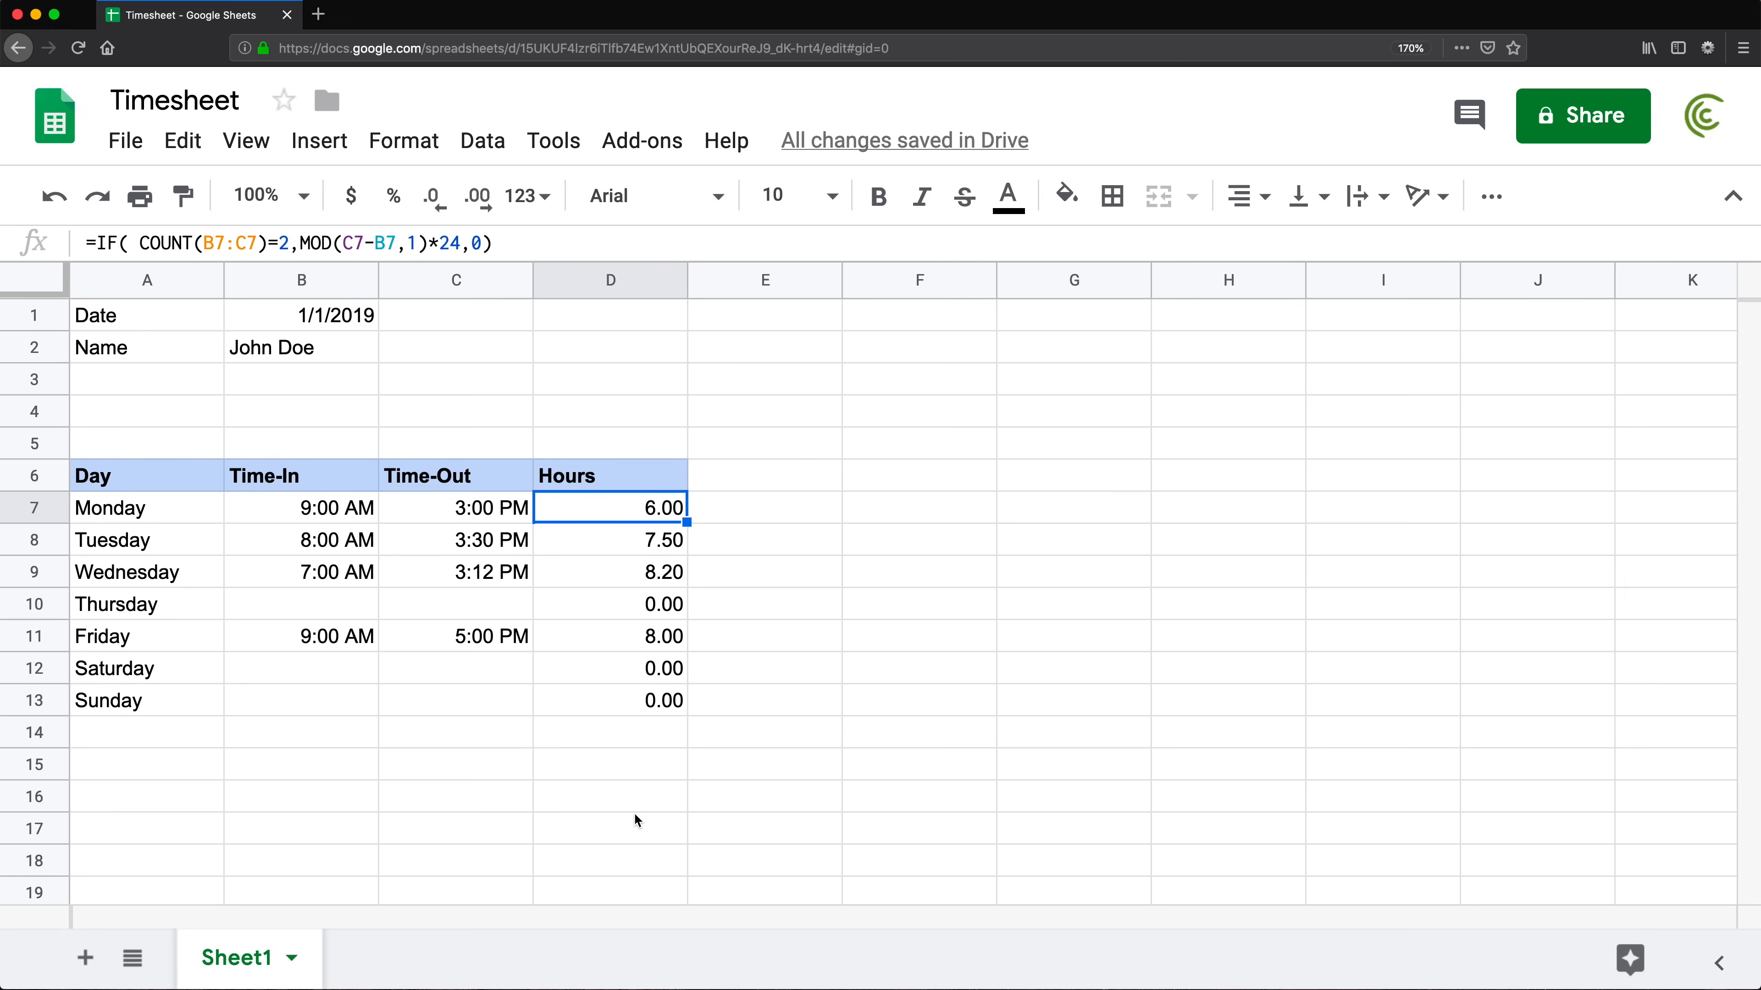
Label cell A15 as Total below the weekday rows
left_click(172, 770)
type("Tota")
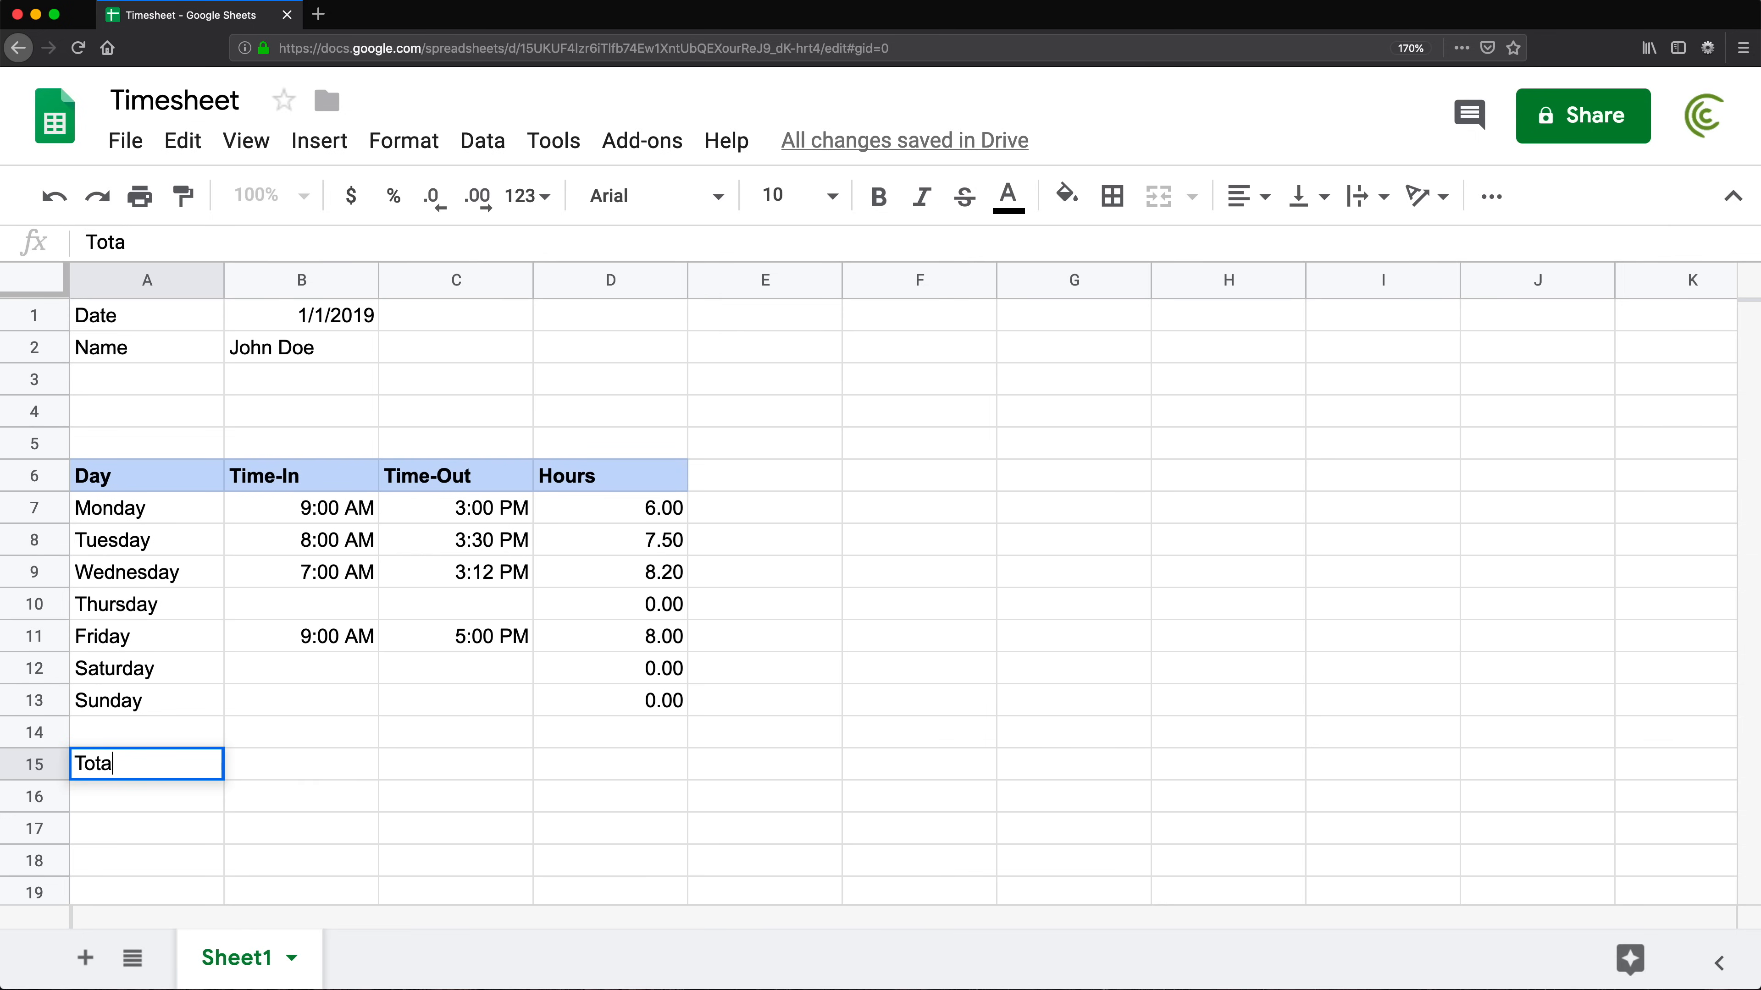
type("l")
key("Return")
Total the week's hours in D15 with =SUM(D7:D13) and review the formula
left_click(636, 776)
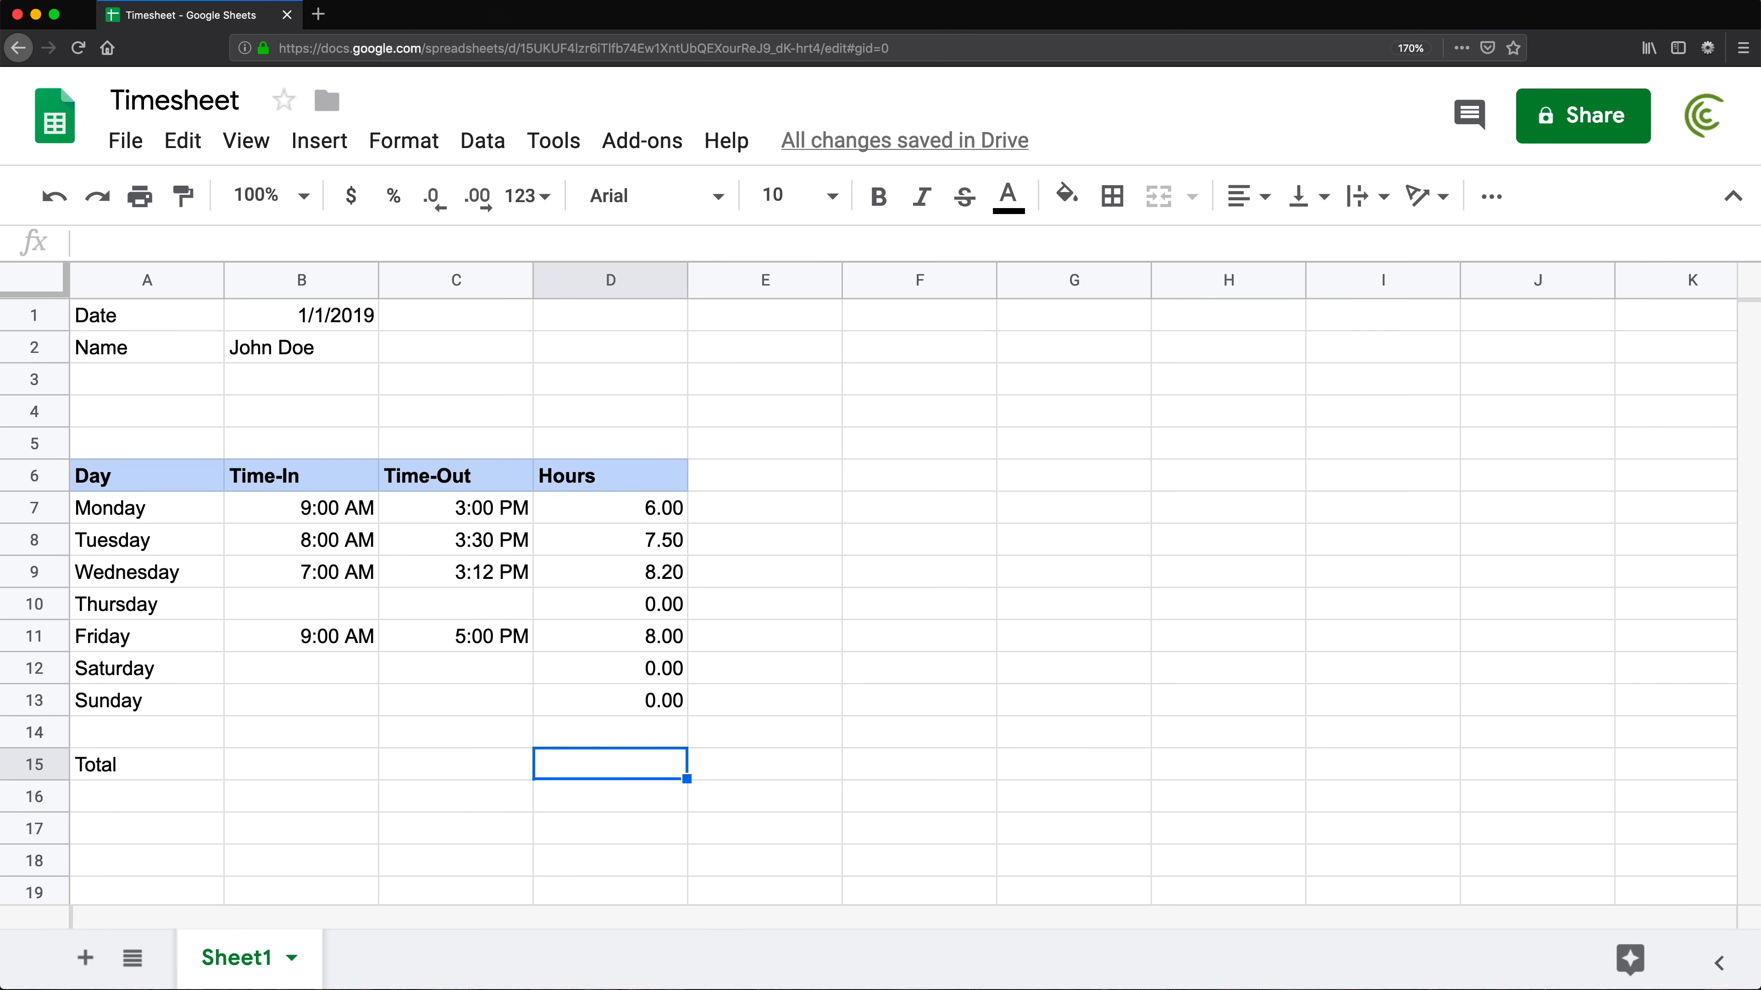
type("=sum")
left_click(688, 693)
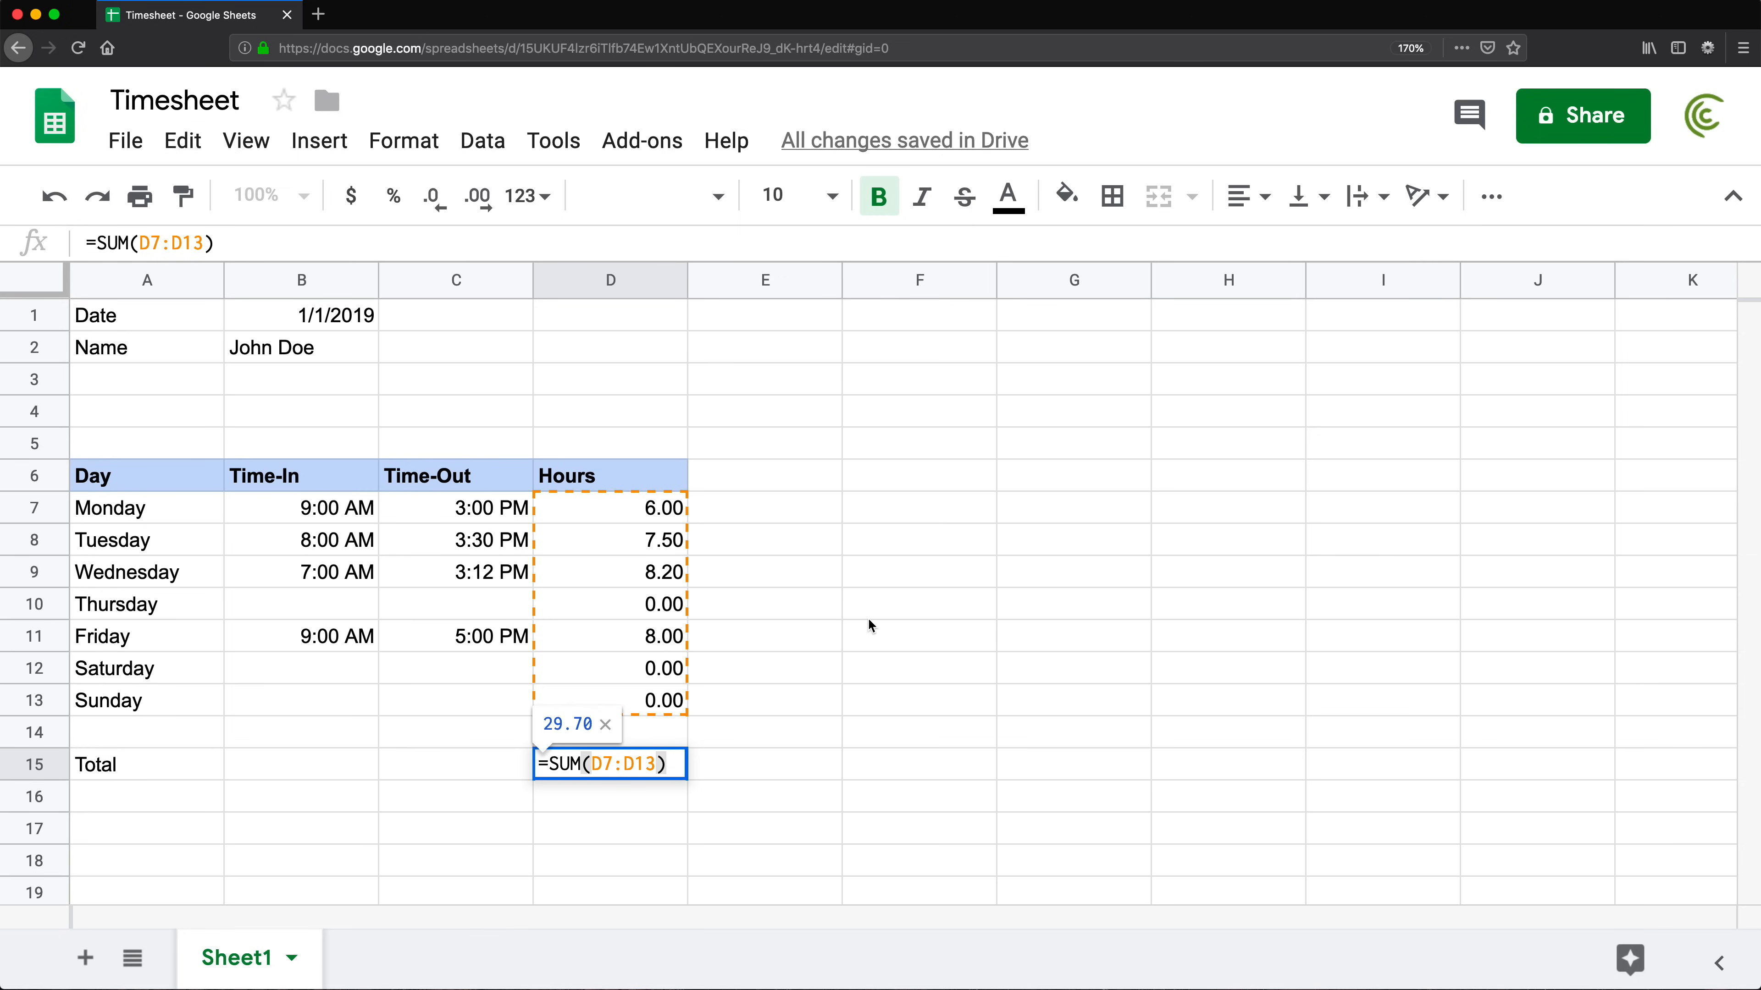
key("Return")
double_click(648, 766)
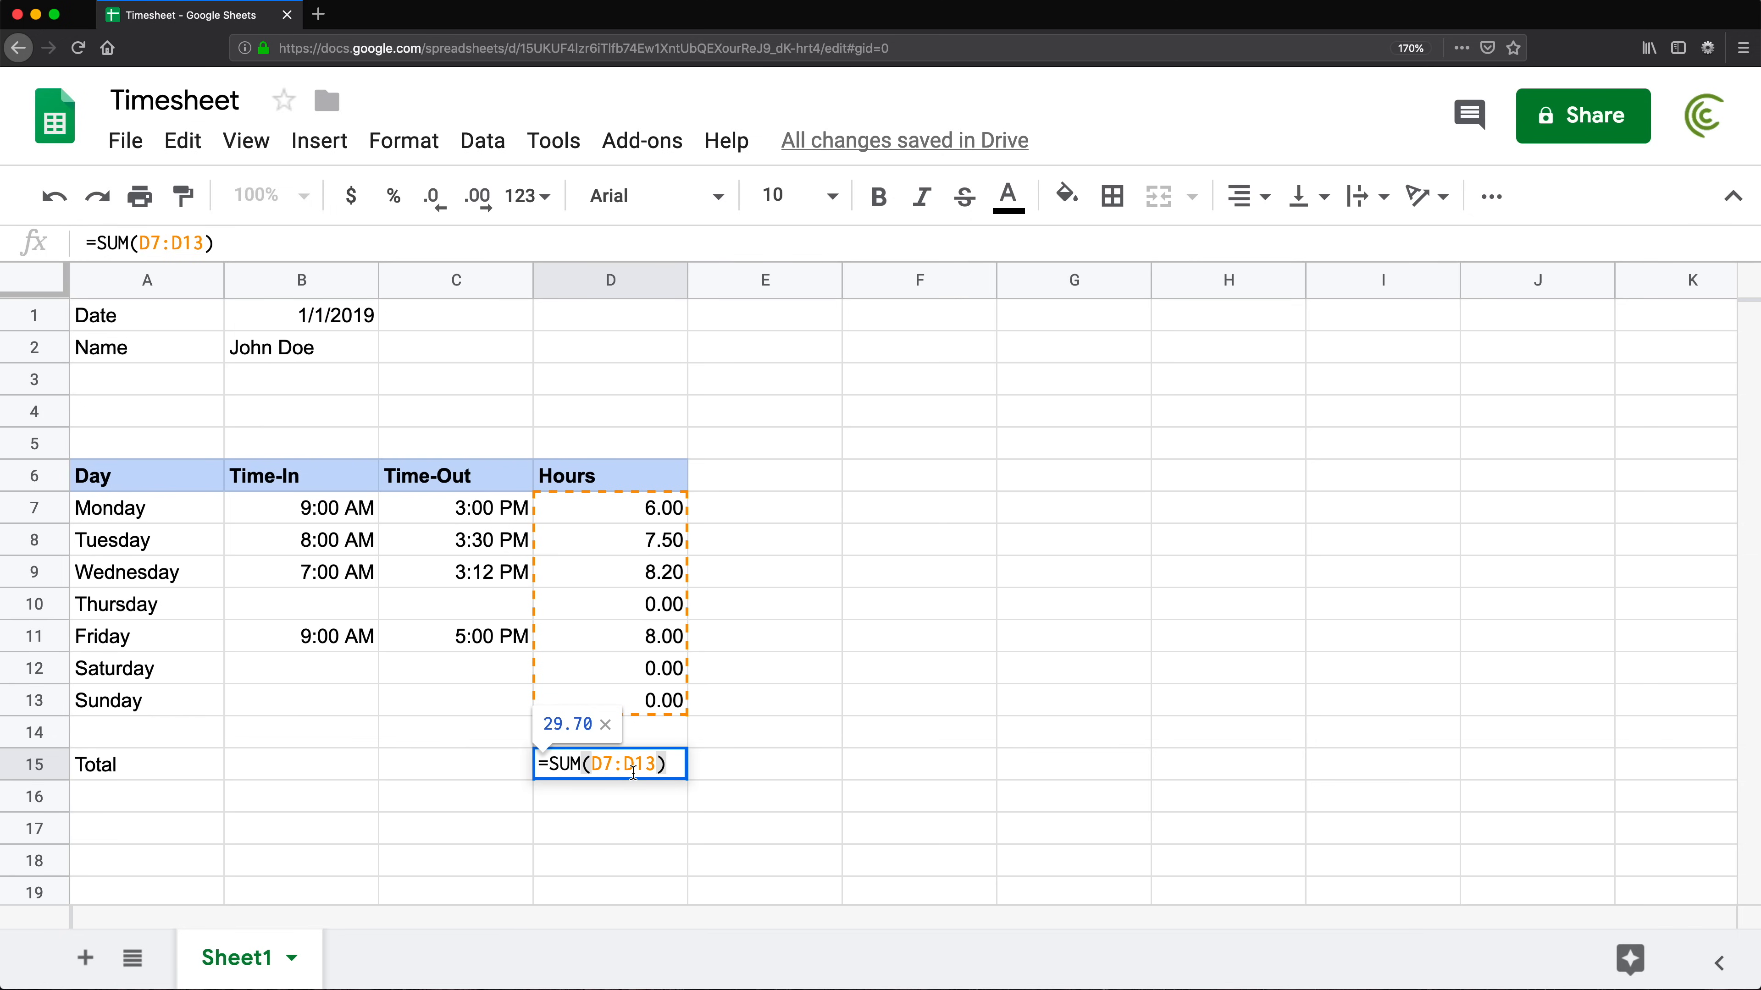
key("Return")
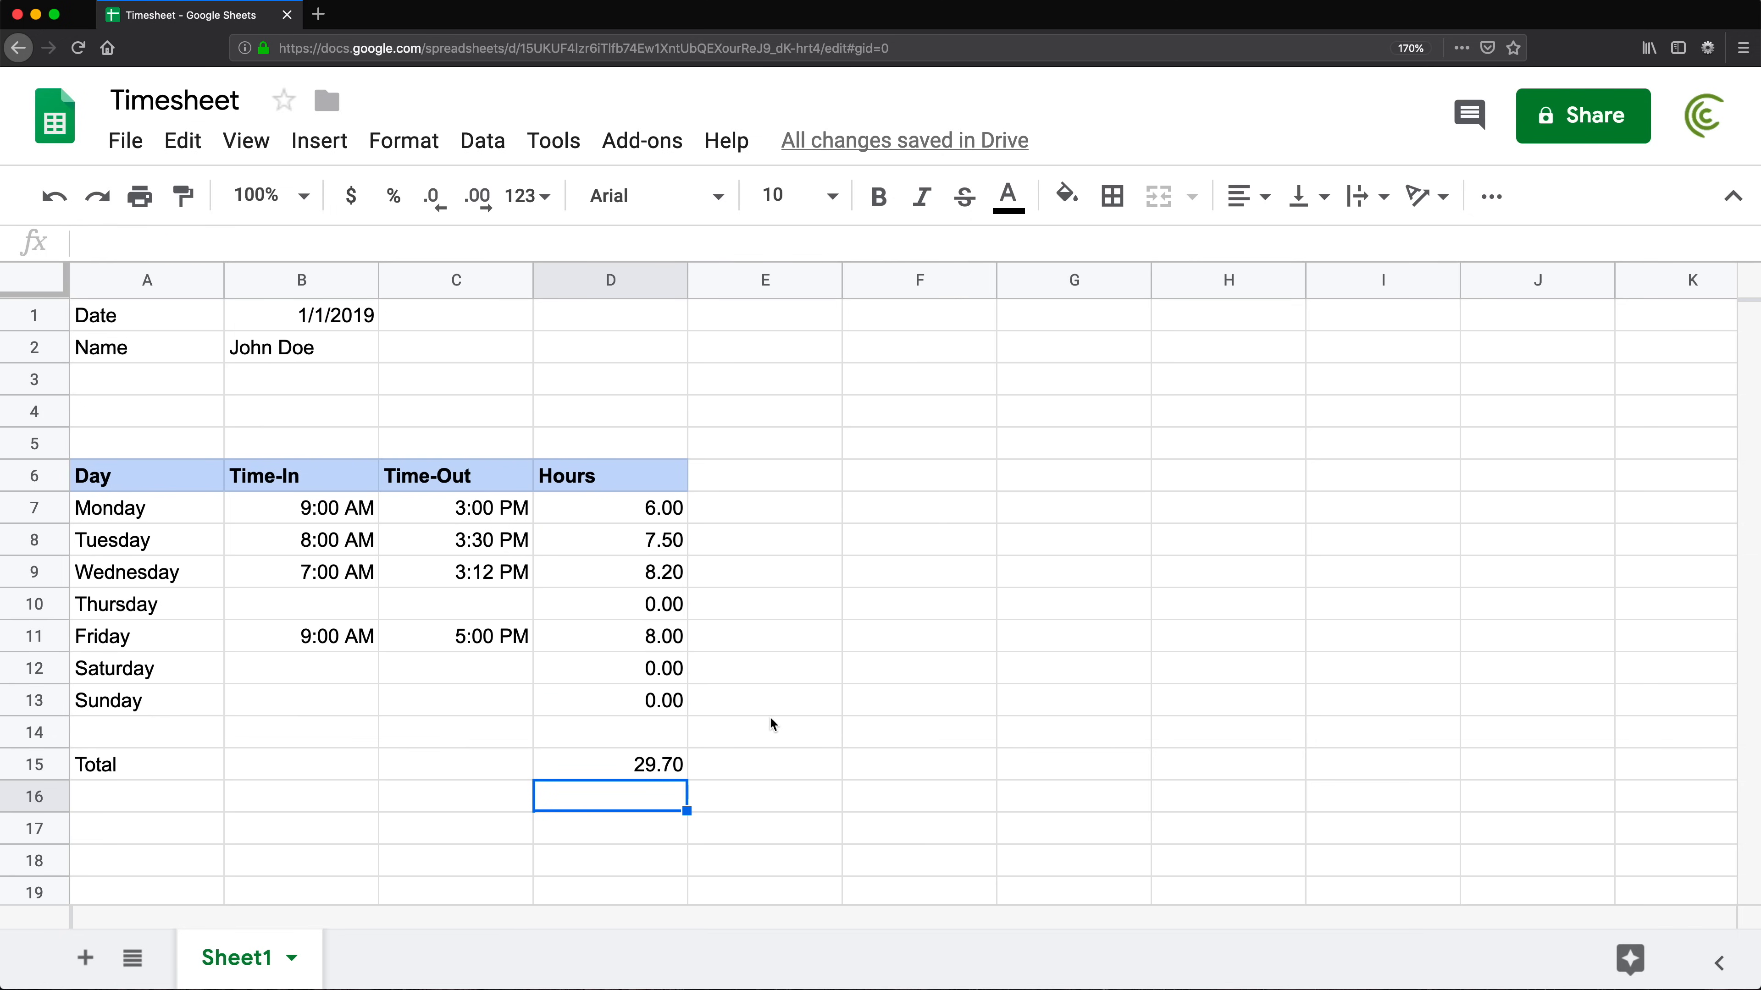
Copy the expression IF( COUNT(B7:C7)=2,MOD(C7-B7,1)*24,0) from Monday's Hours formula in D7, without the equals sign
left_click(657, 579)
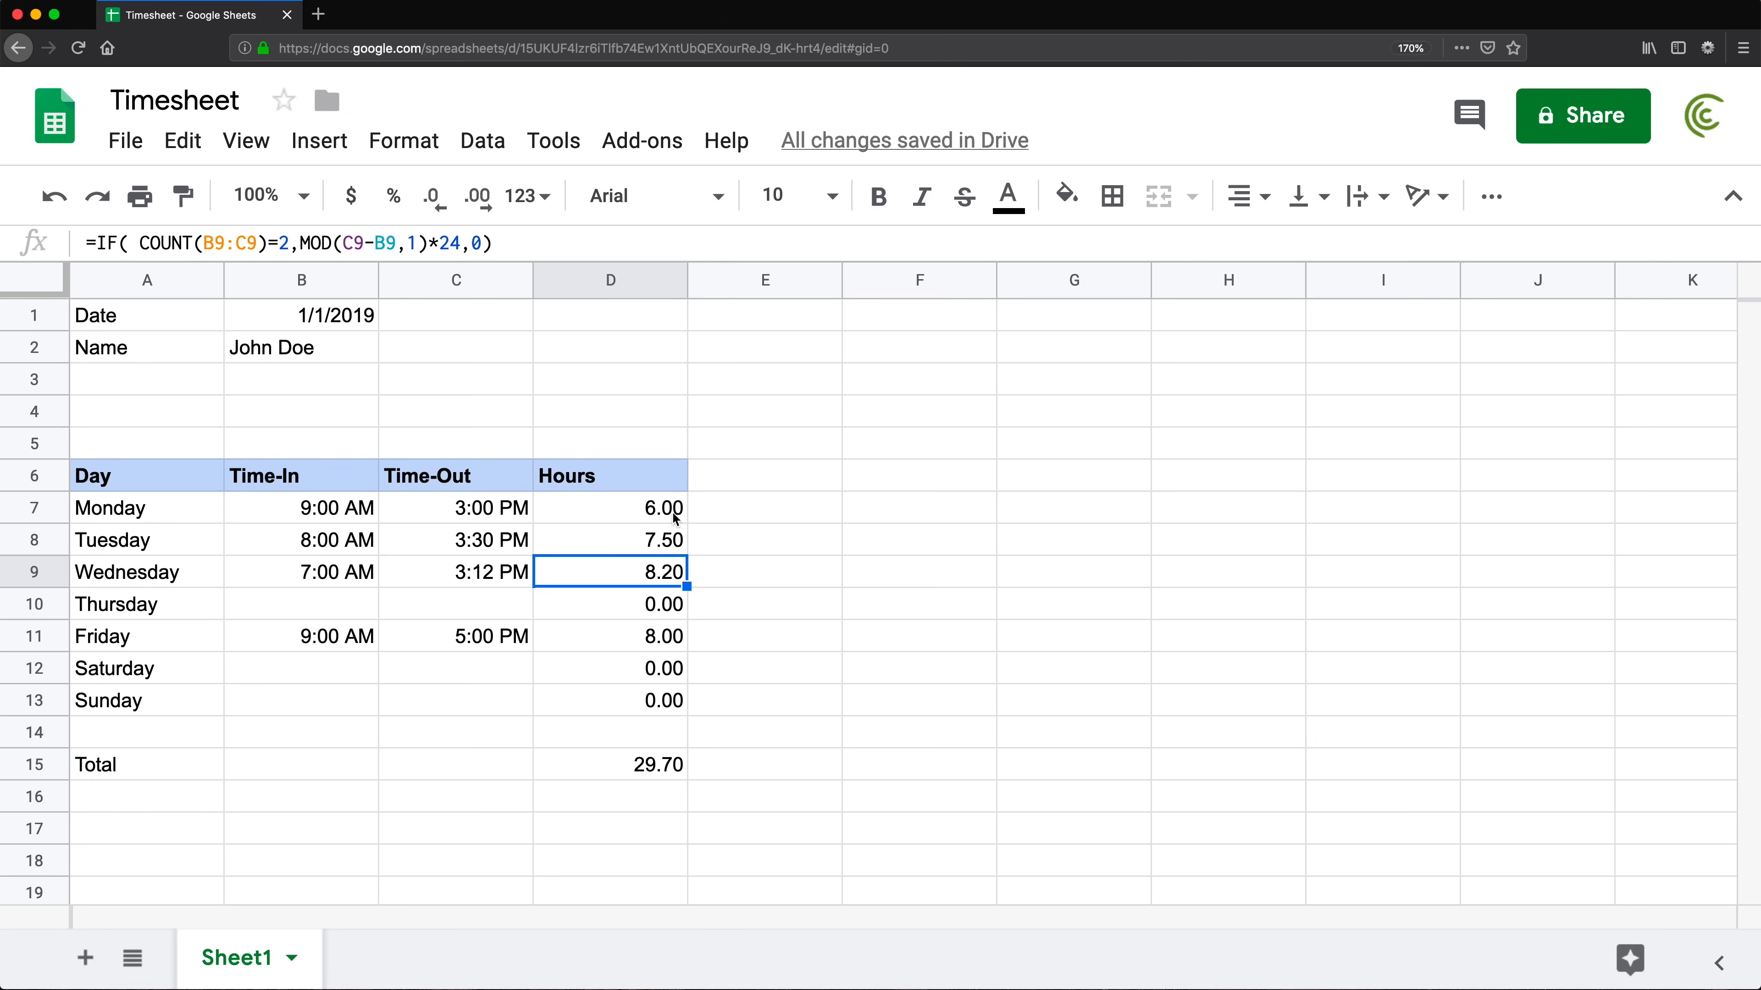
left_click(636, 516)
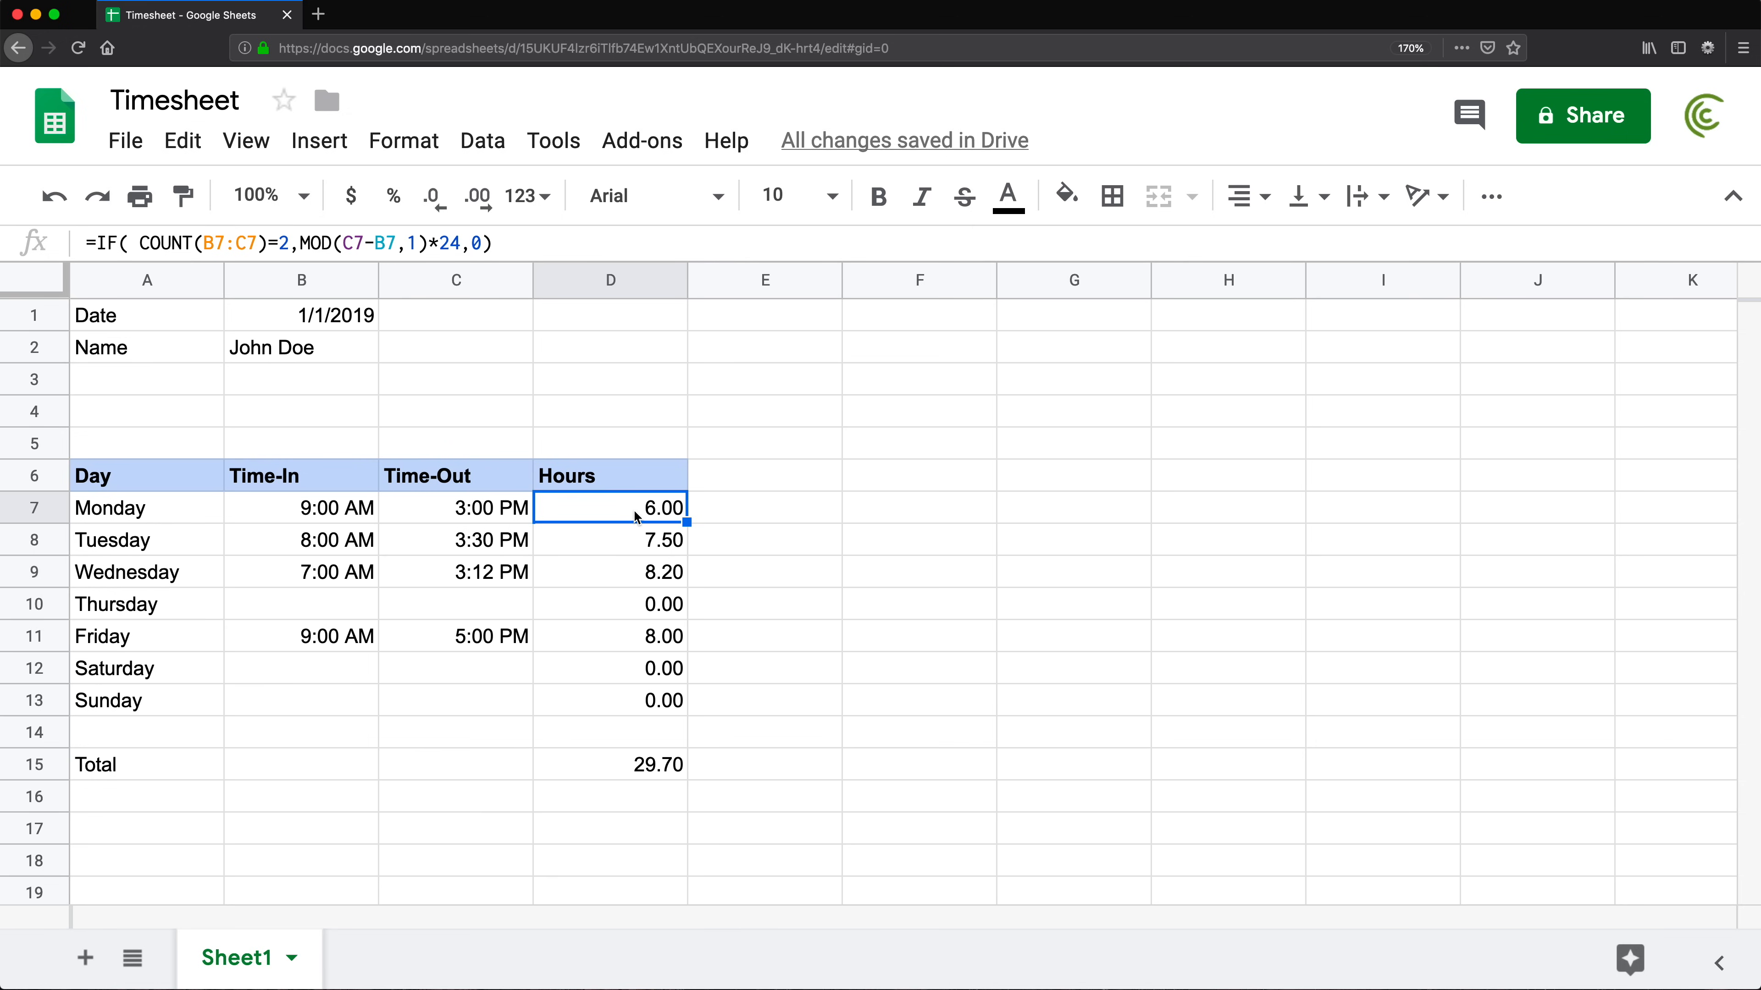
double_click(633, 509)
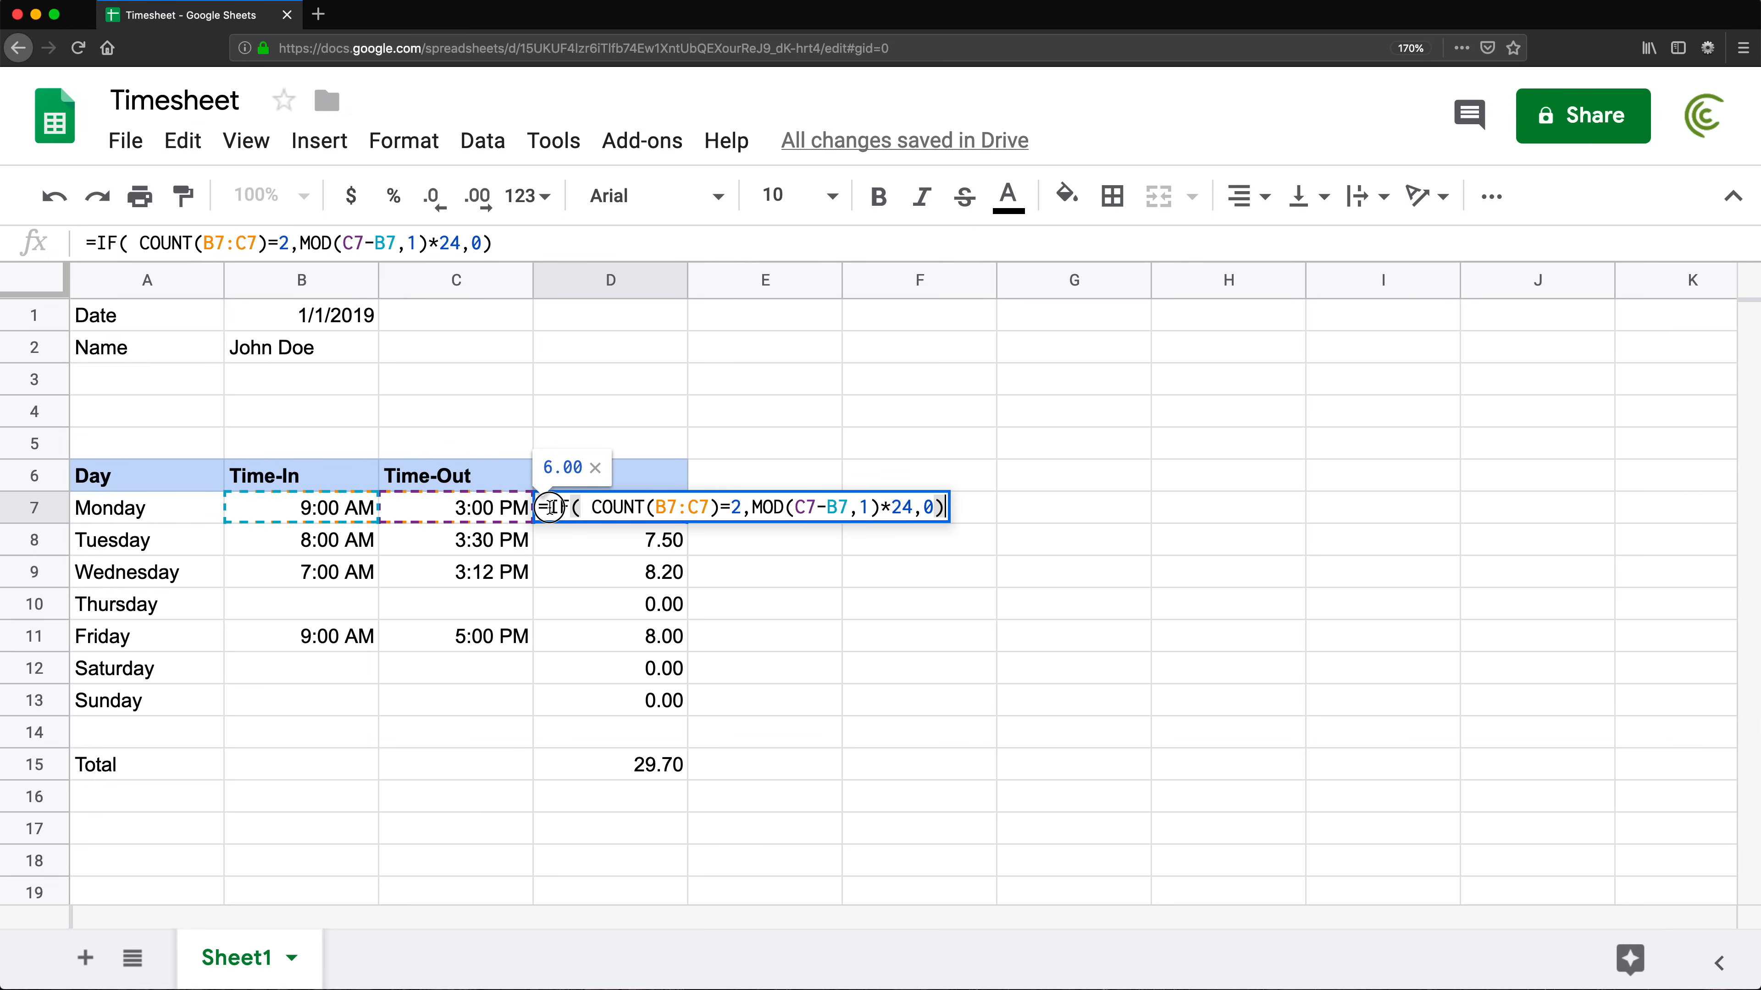
left_click_drag(548, 507, 1188, 531)
key("super+c")
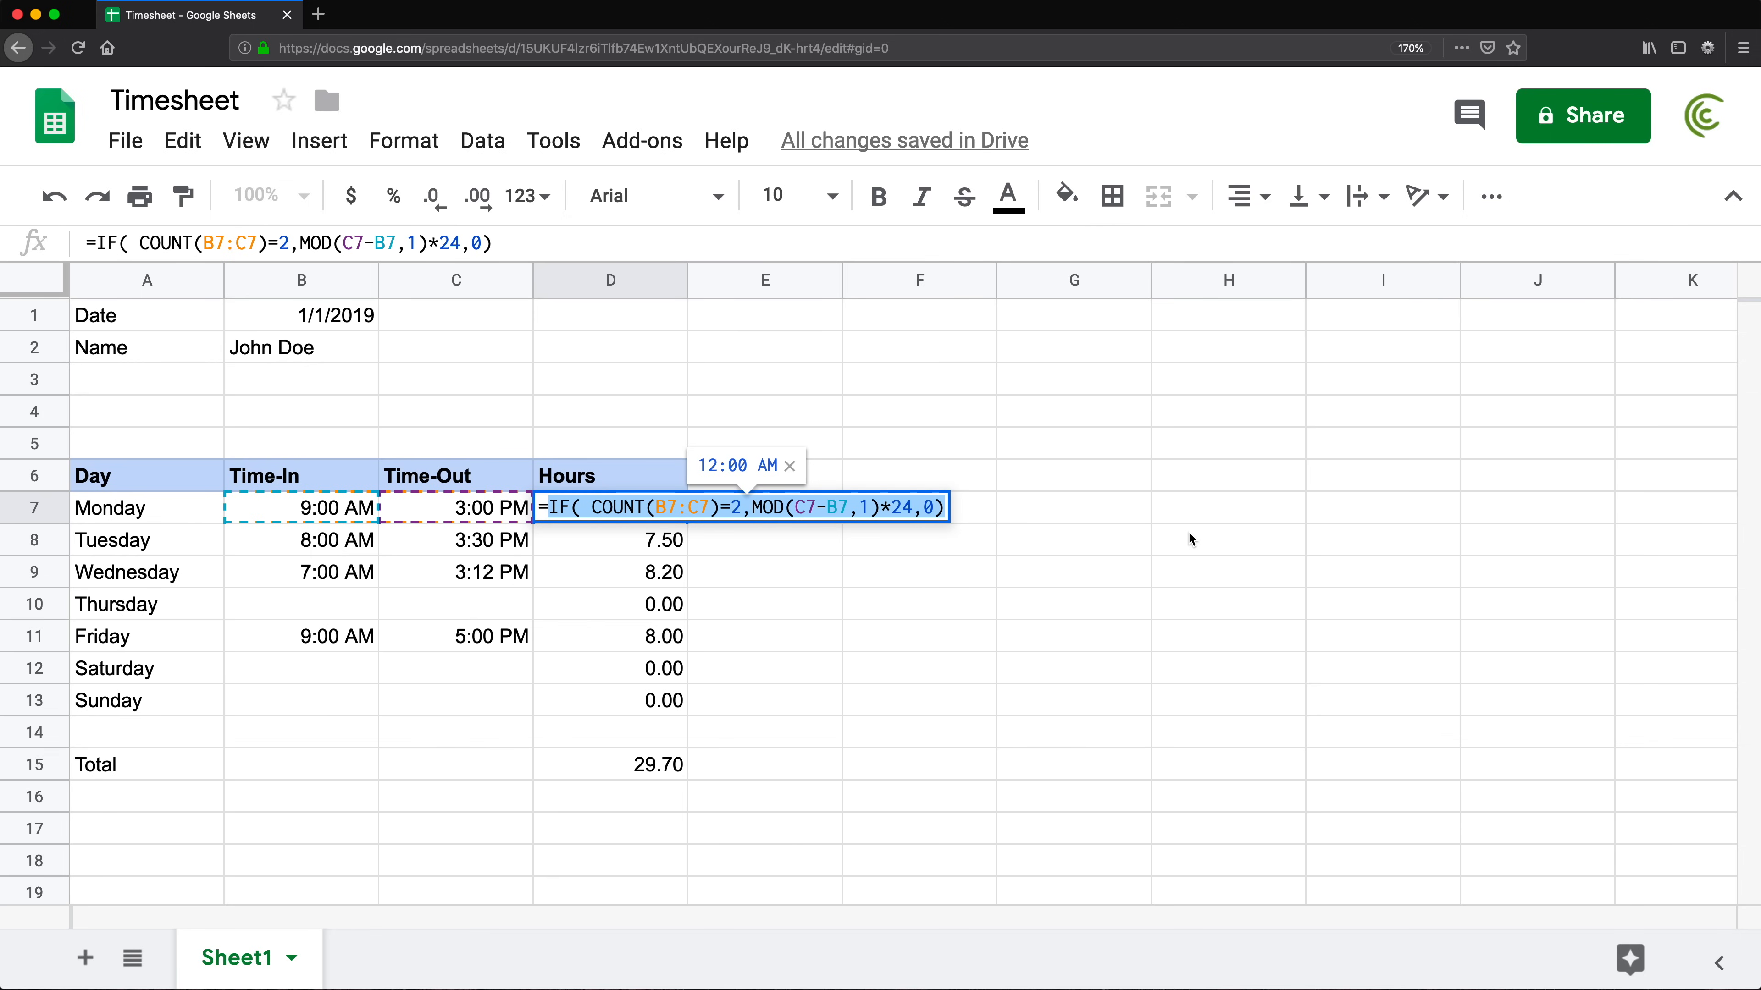
Wrap Monday's Hours formula in D7 in ROUND with 0 places: =ROUND( IF( COUNT(B7:C7)=2,MOD(C7-B7,1)*24,0), 0)
key("BackSpace")
type("ROUN")
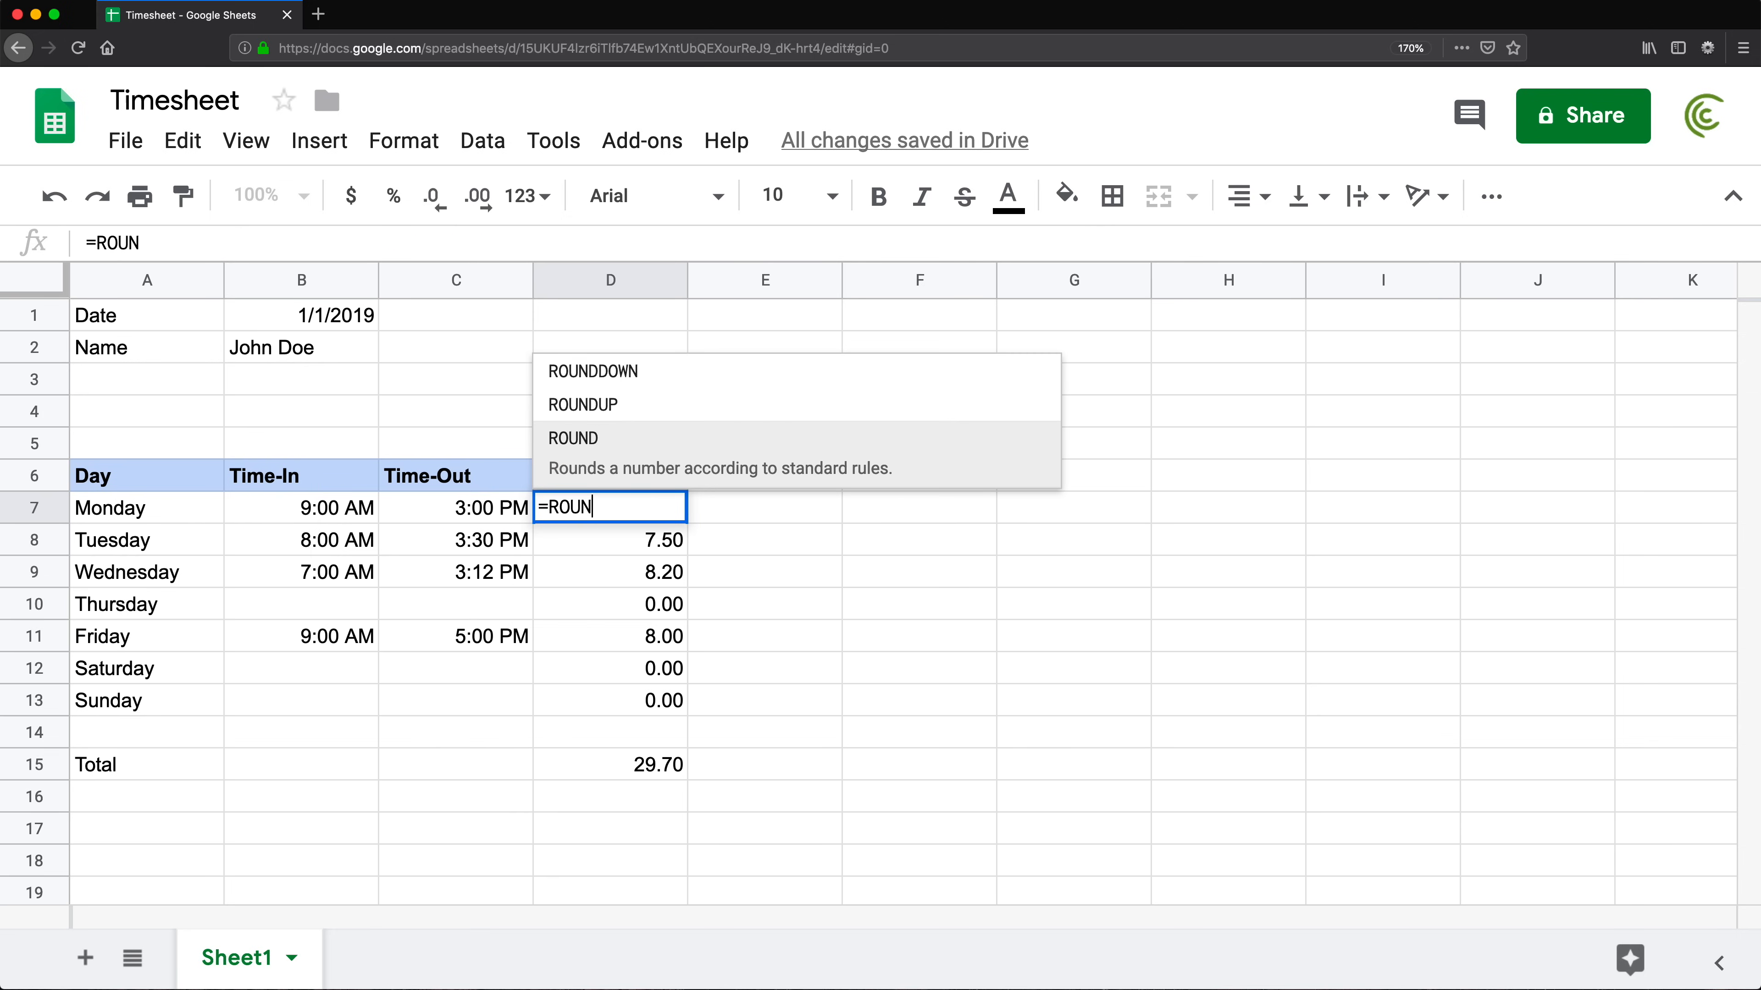
type("D(")
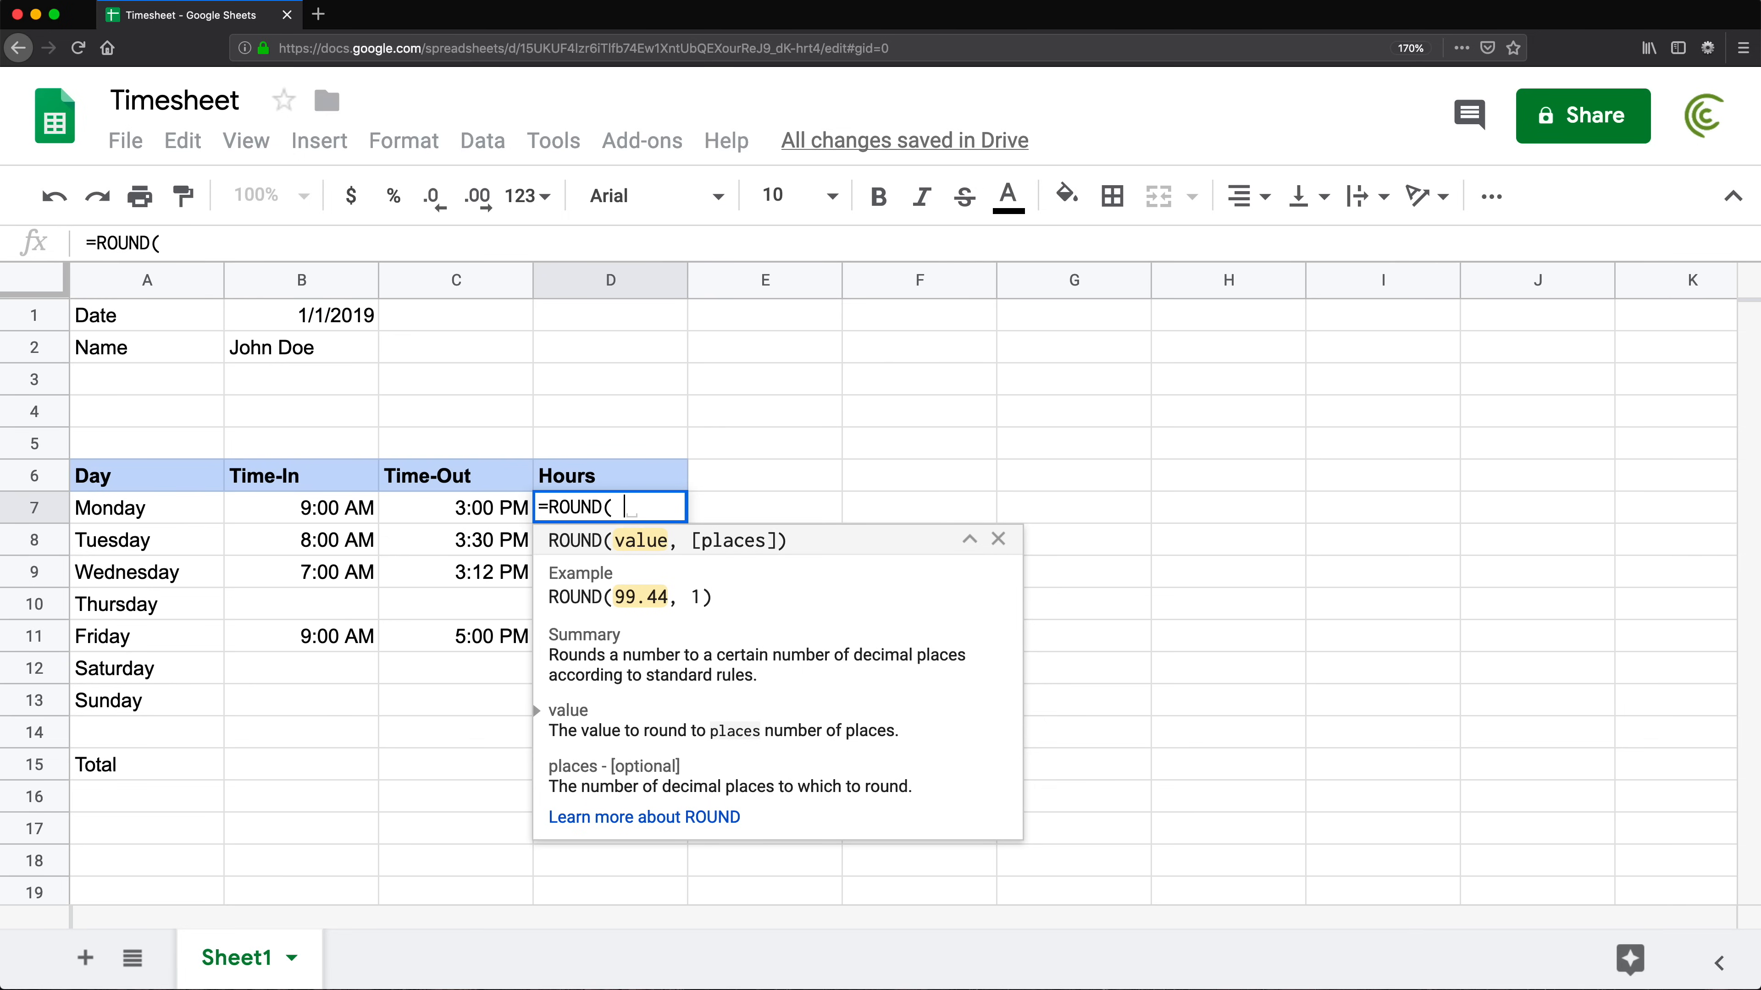
key("super+v")
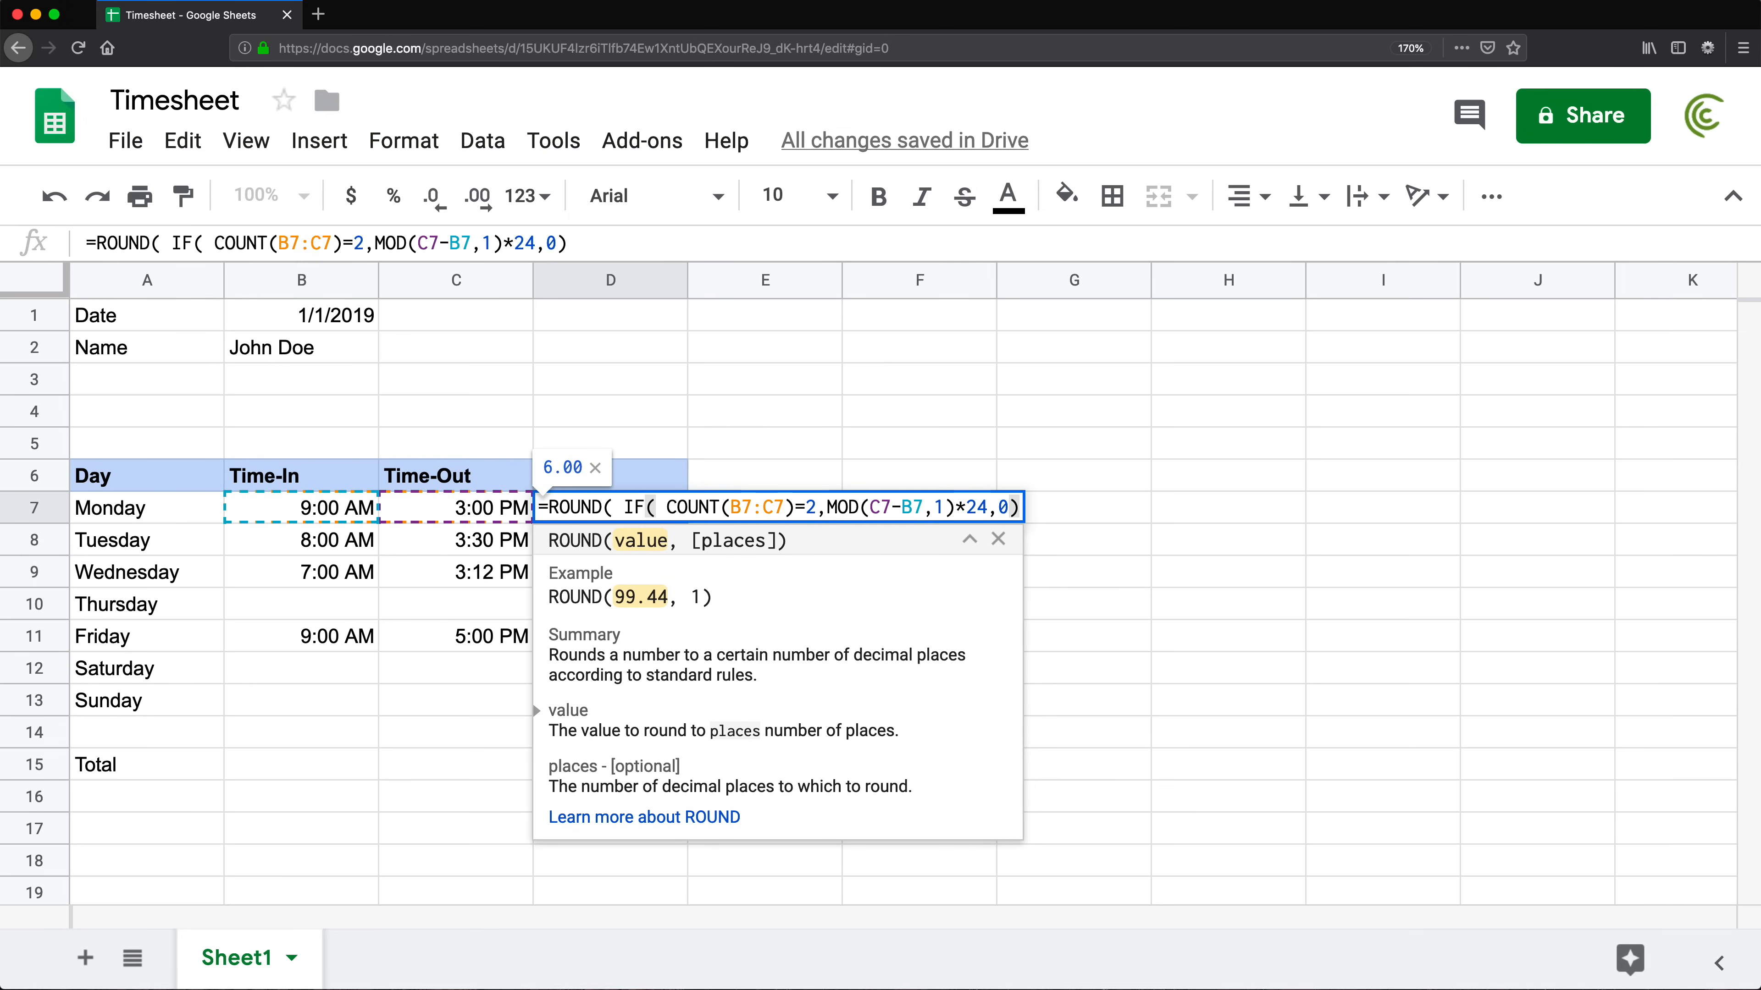
type(", ")
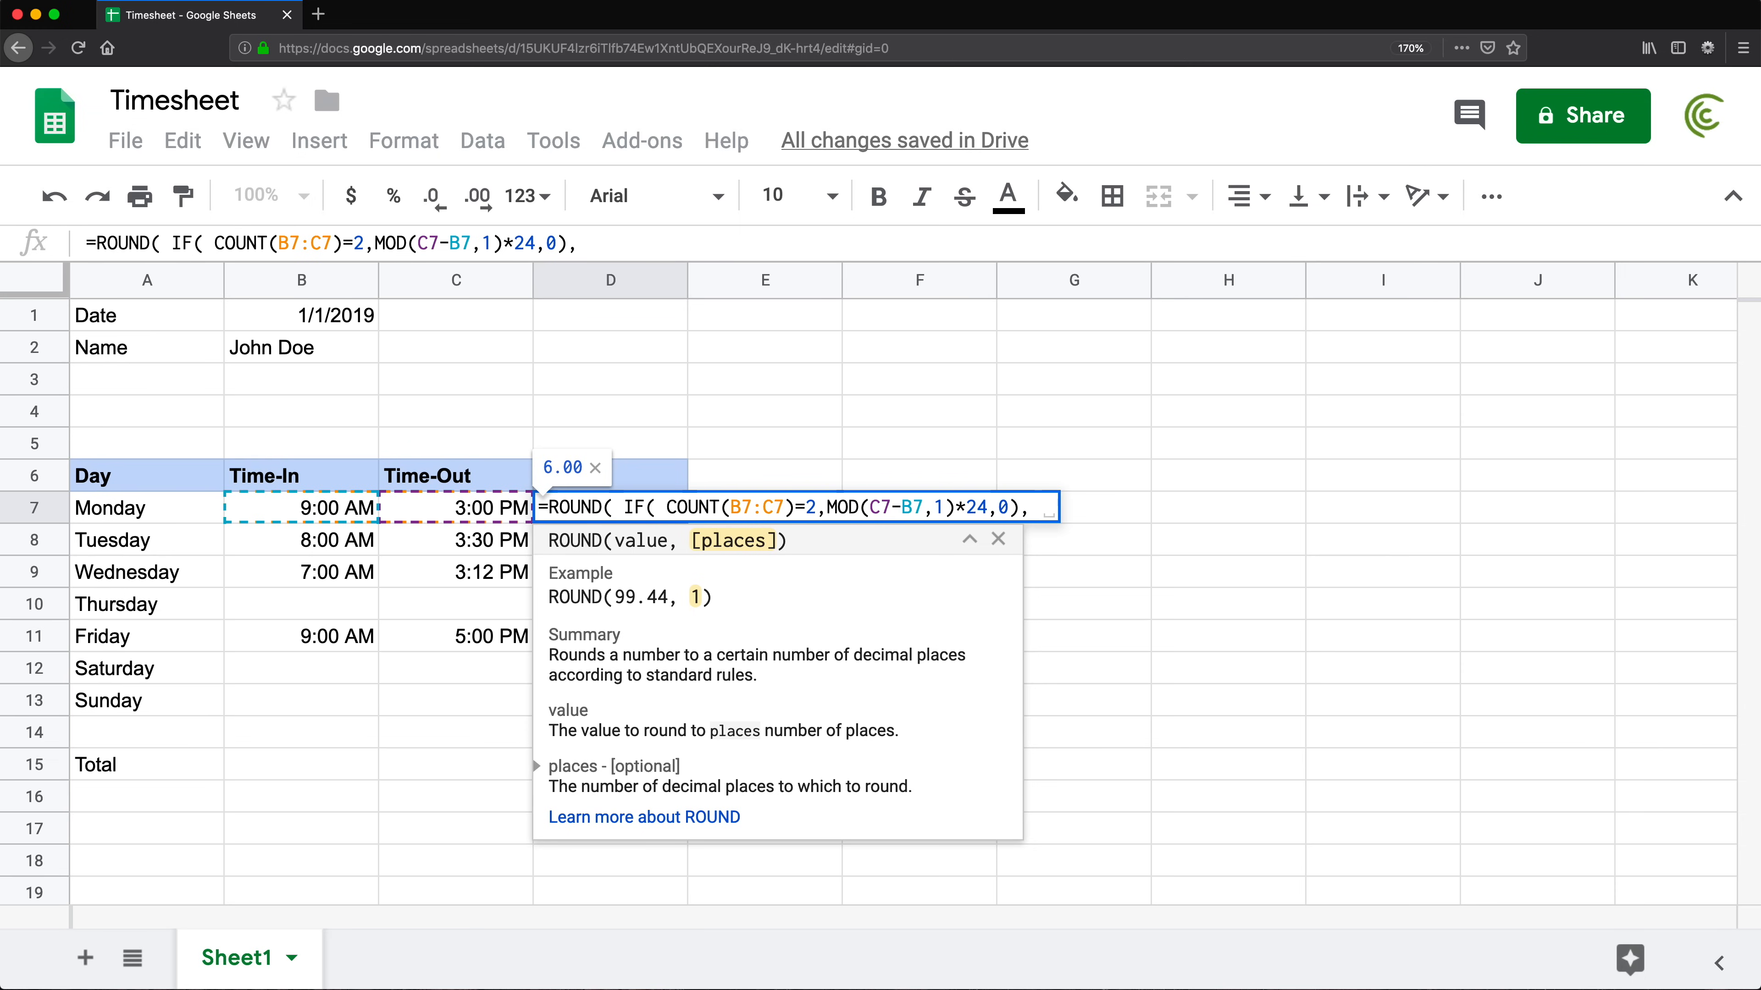
type(" 0)")
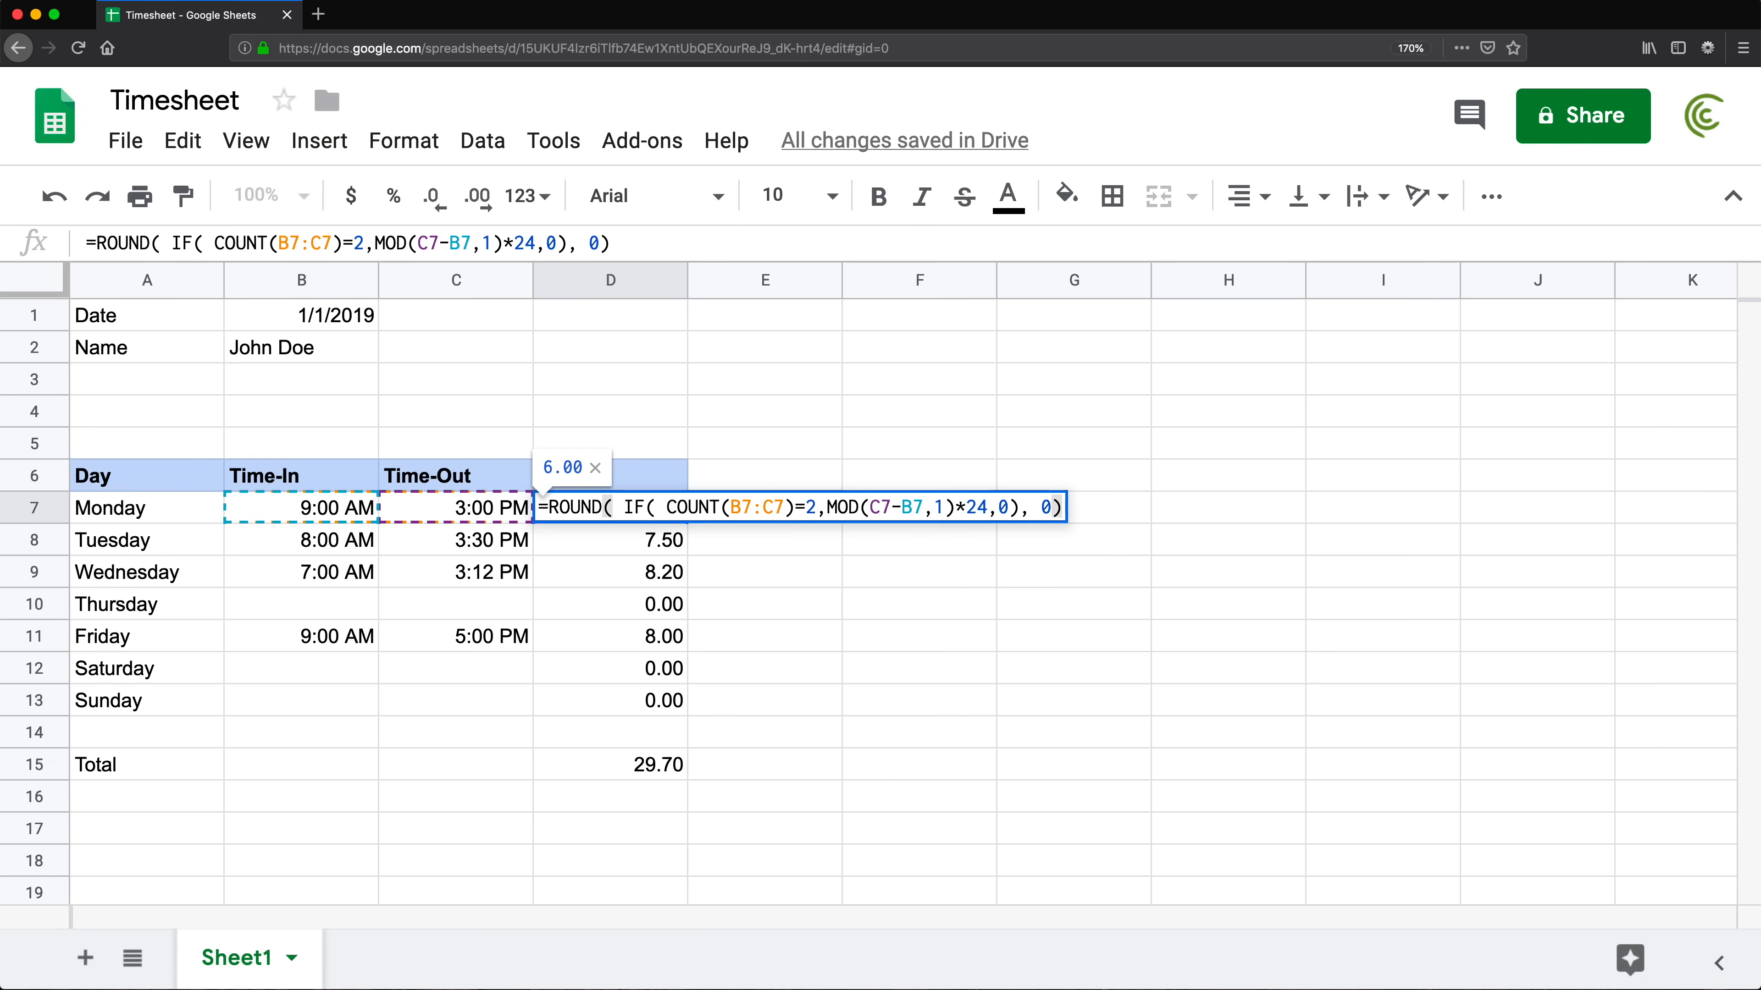
key("Return")
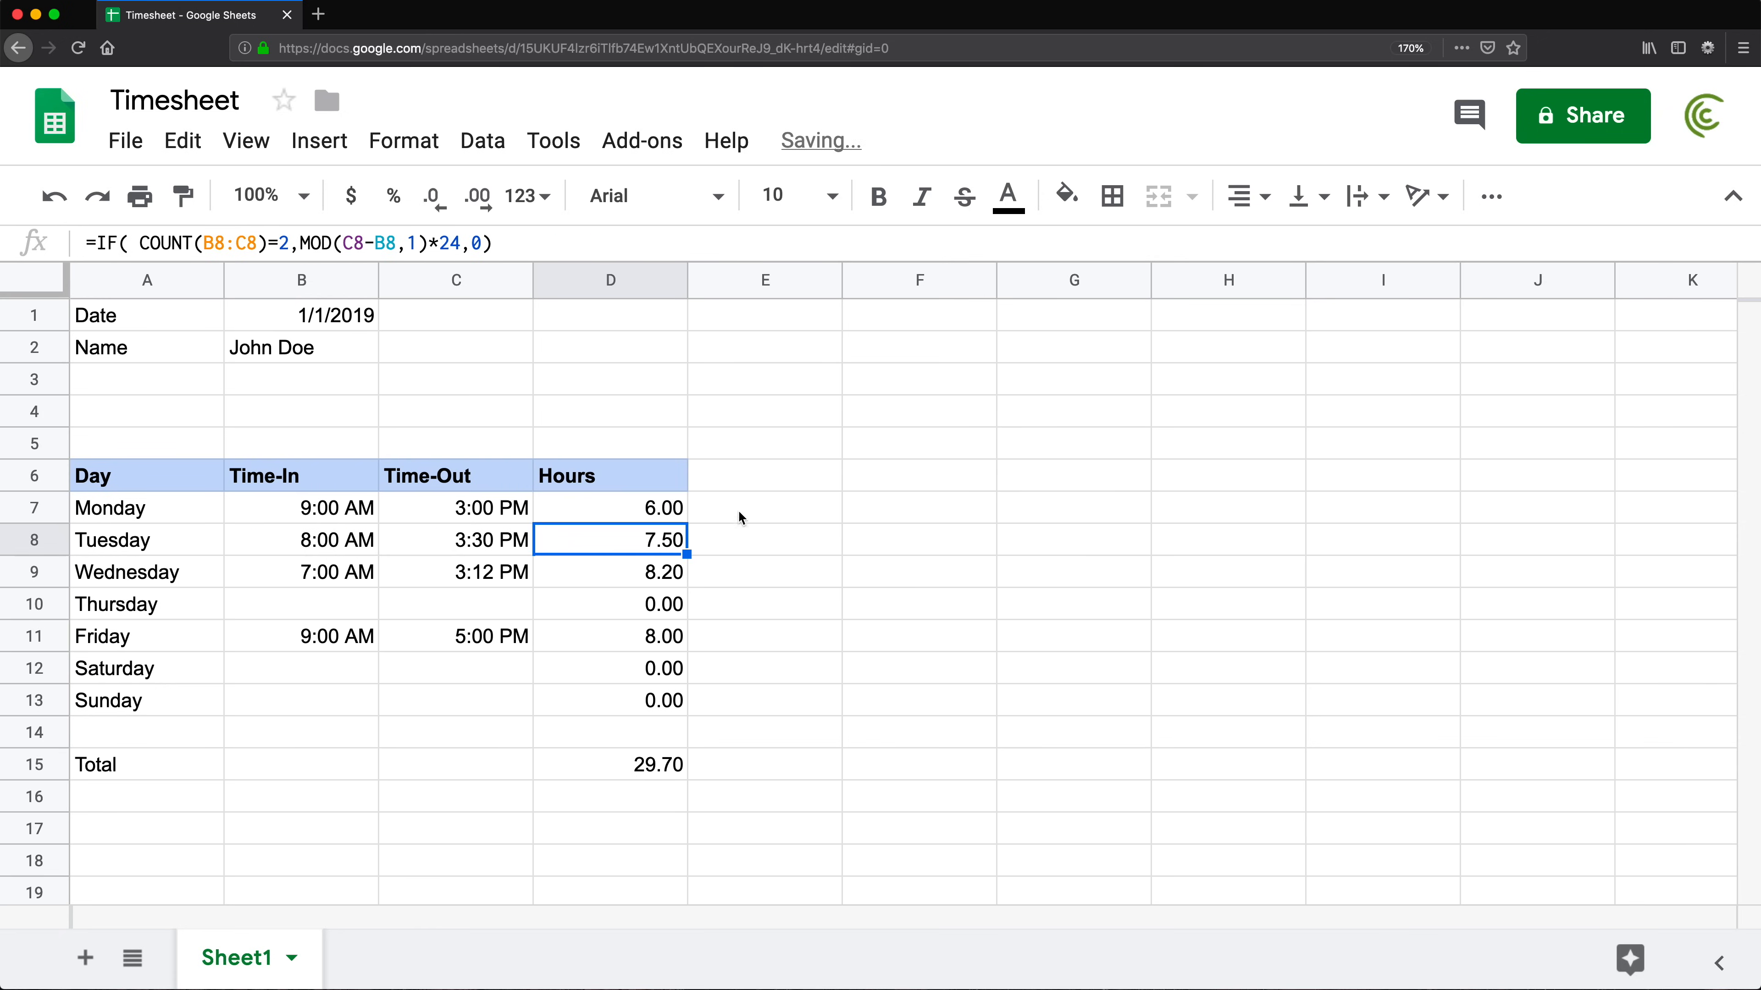
Fill Monday's ROUND formula down the Hours column through Sunday in D13
left_click(659, 514)
left_click_drag(687, 521, 654, 700)
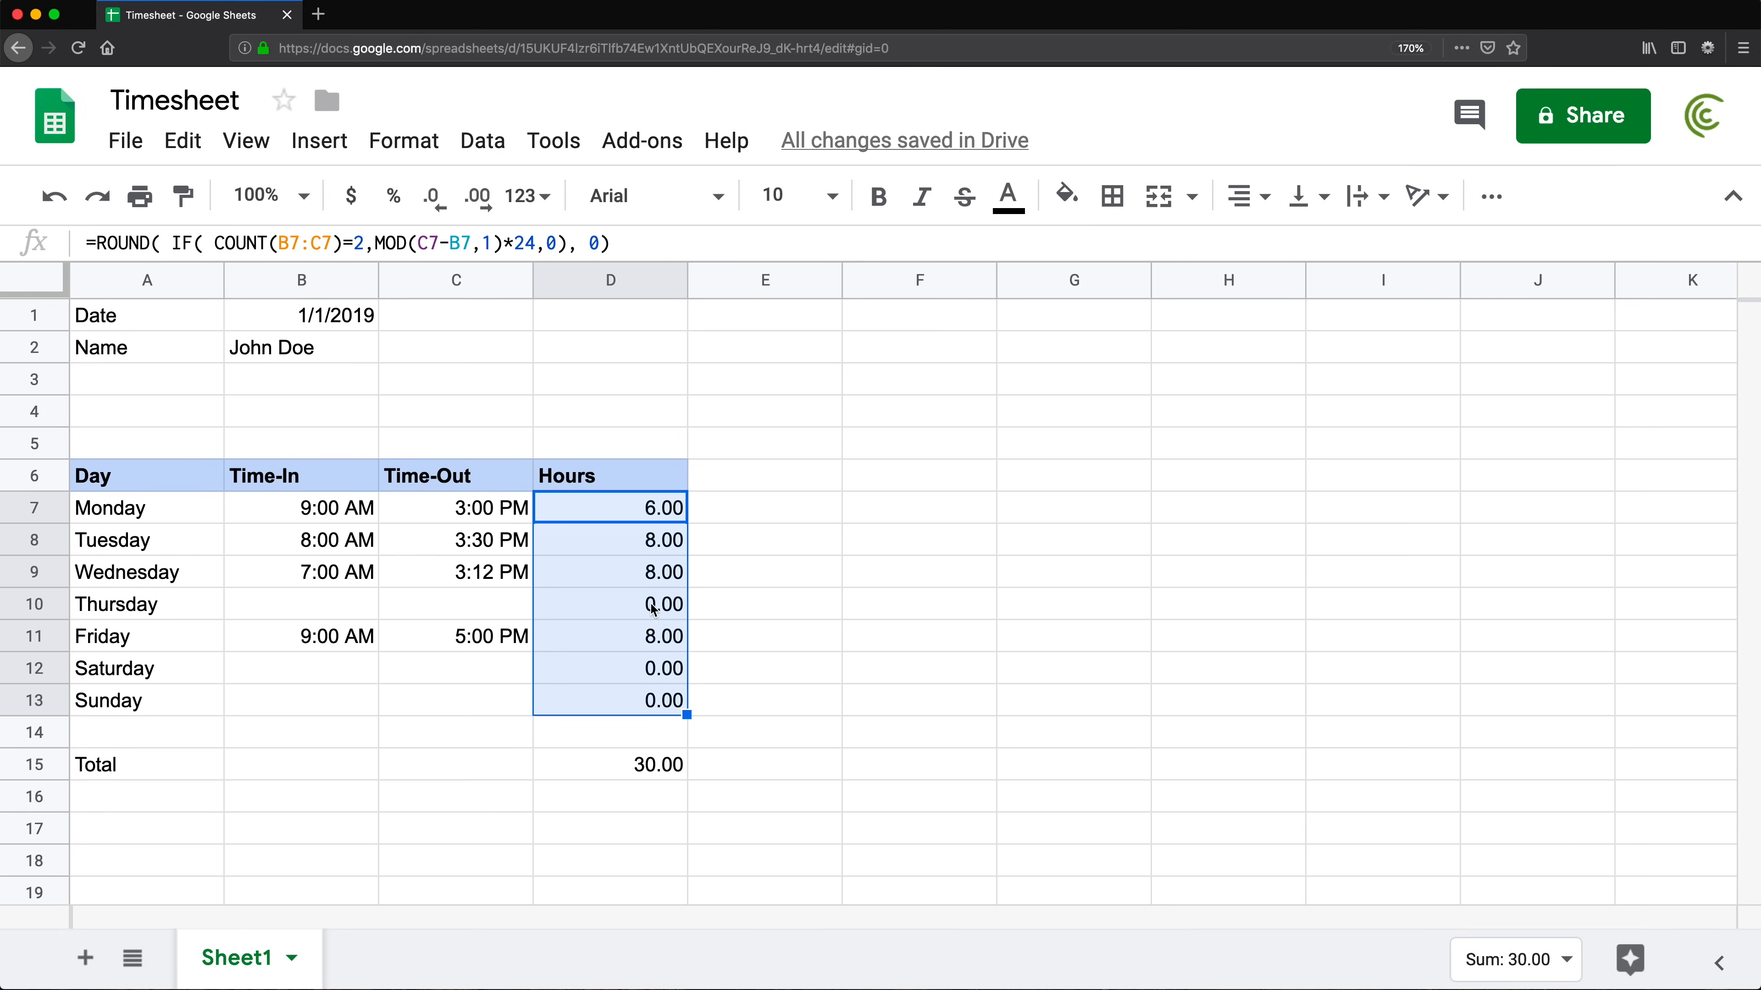
left_click(649, 519)
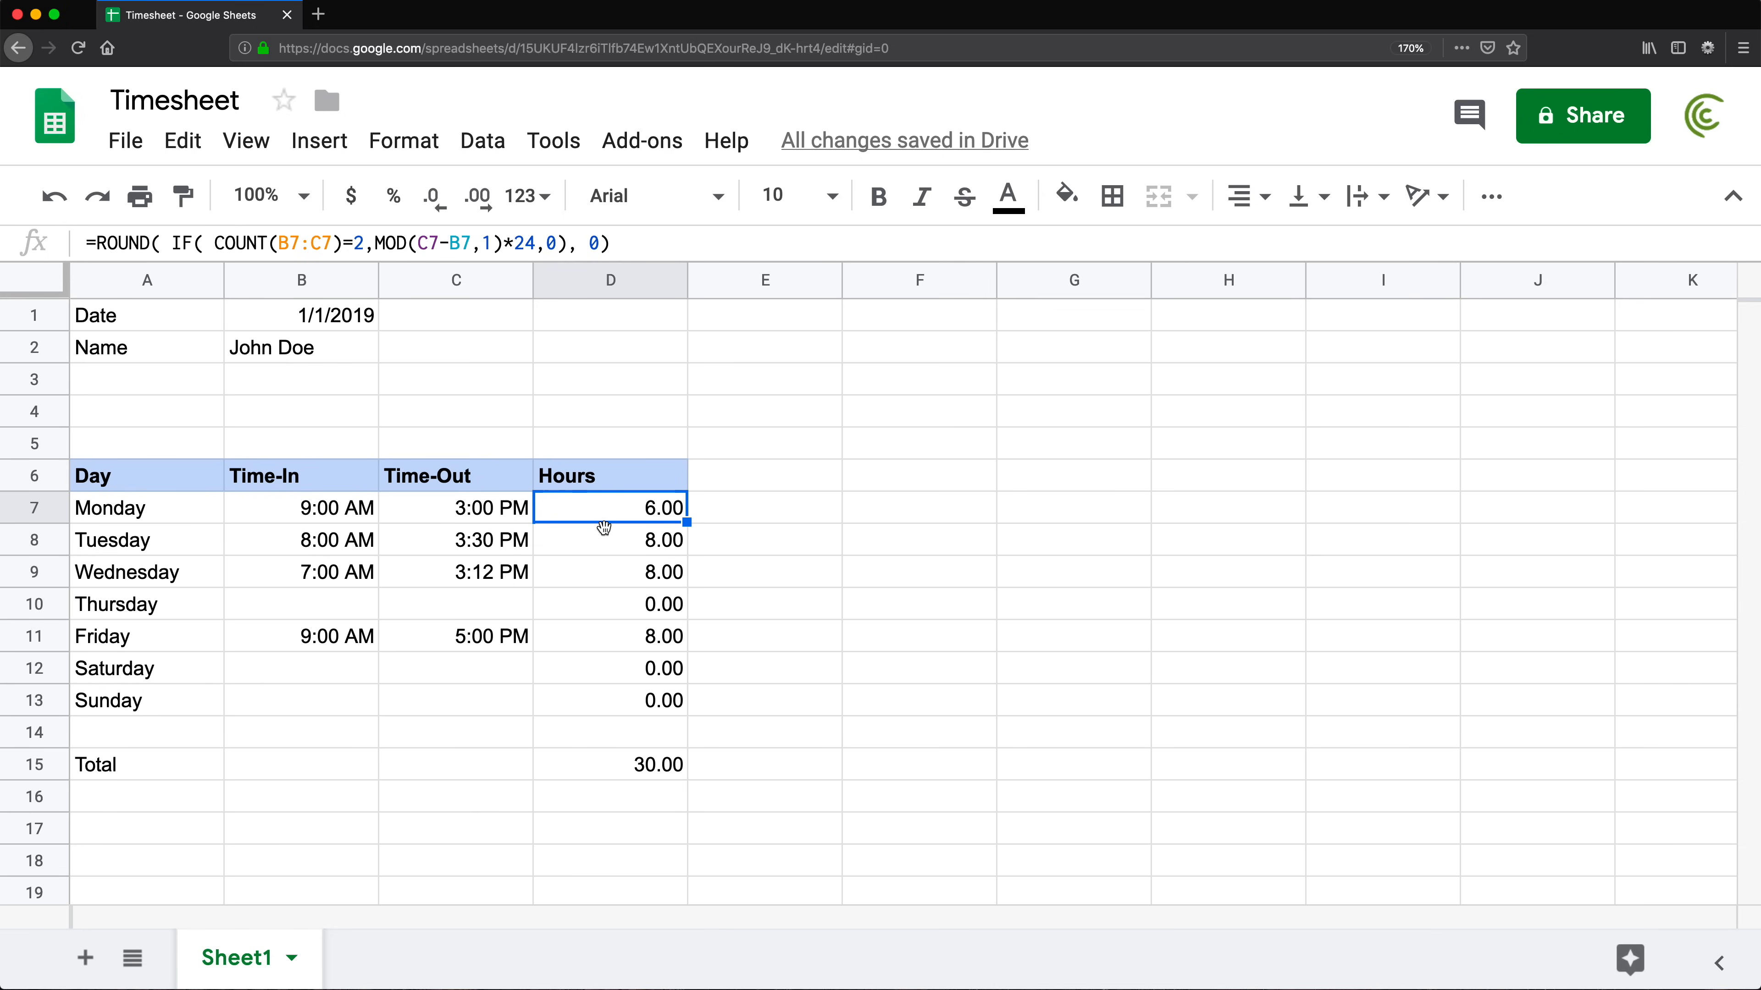
Undo the fill and the ROUND change in the Hours column, and check the formulas for Monday through Wednesday
key("super+z")
key("super+z")
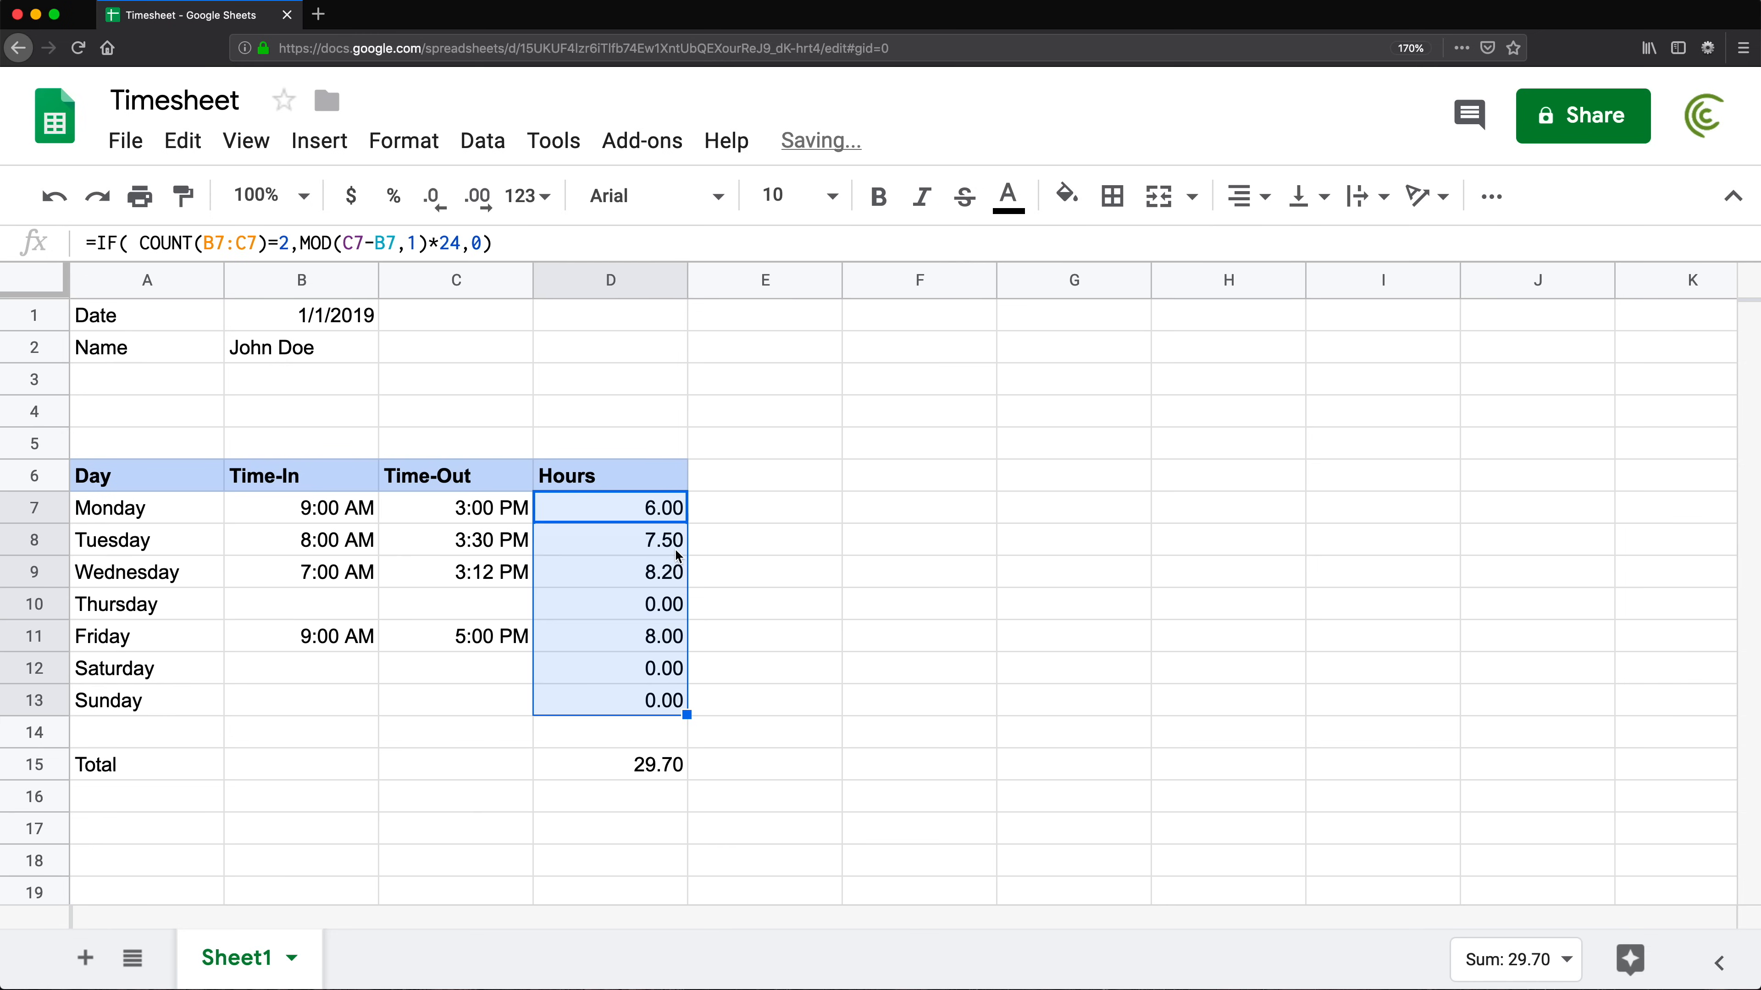
left_click(662, 513)
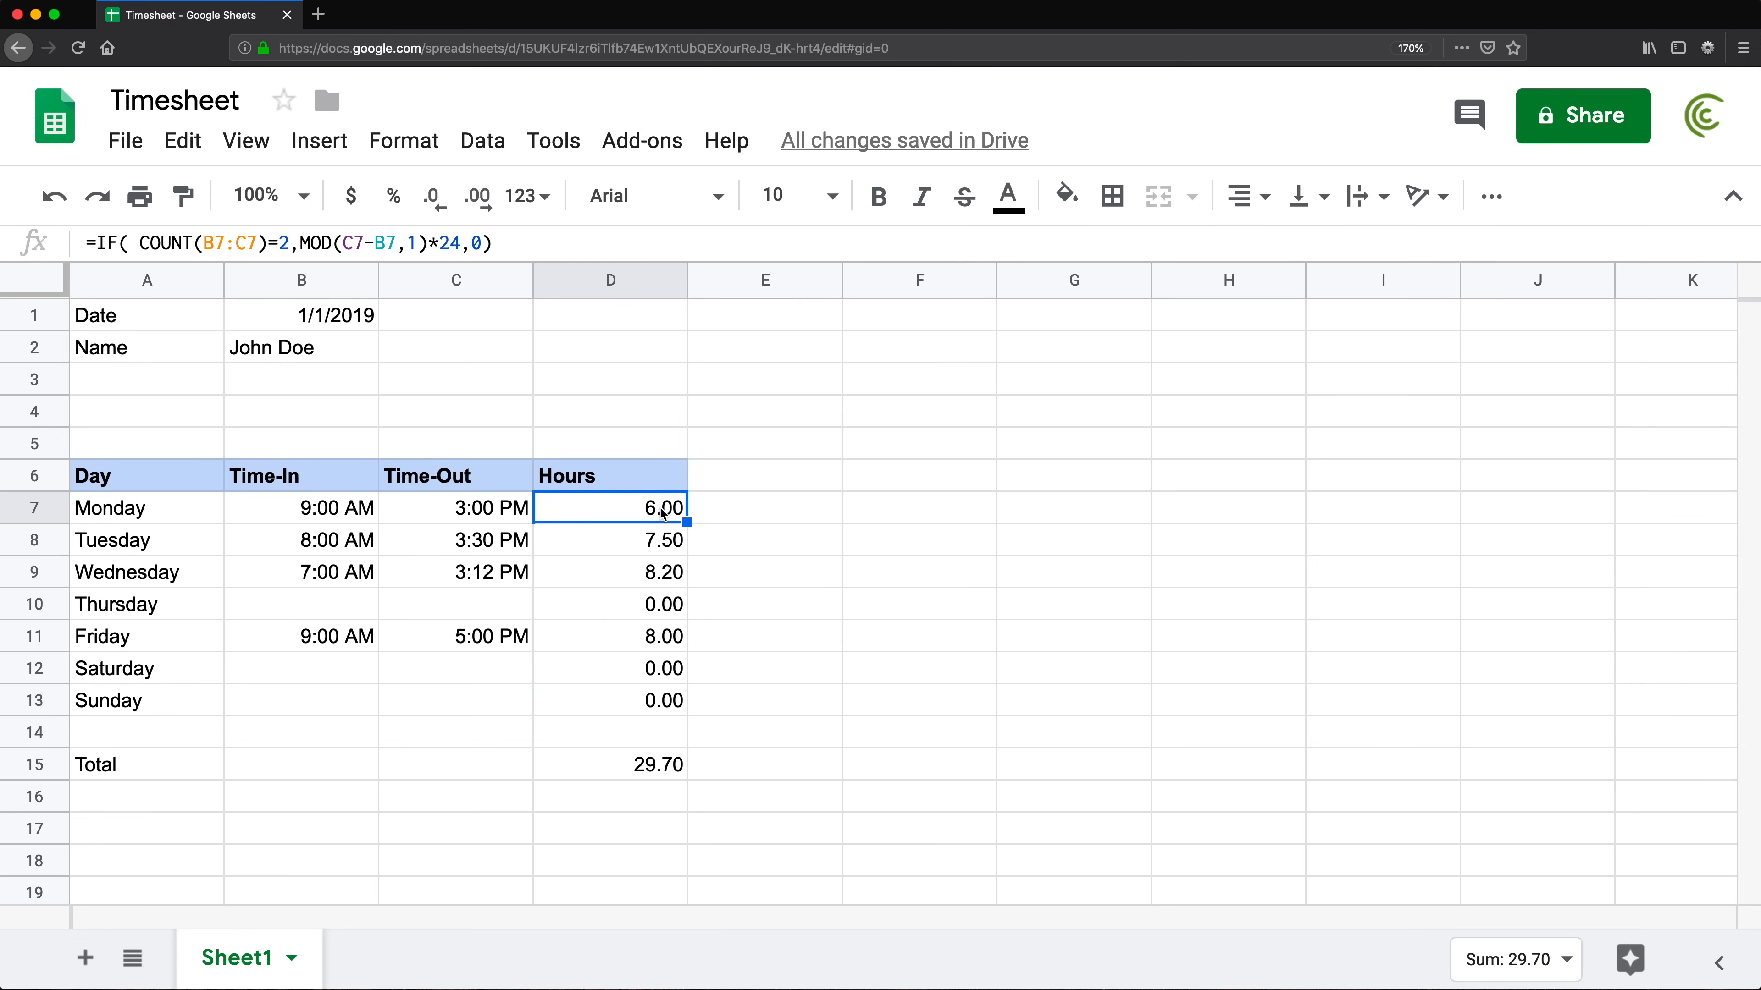
left_click(671, 543)
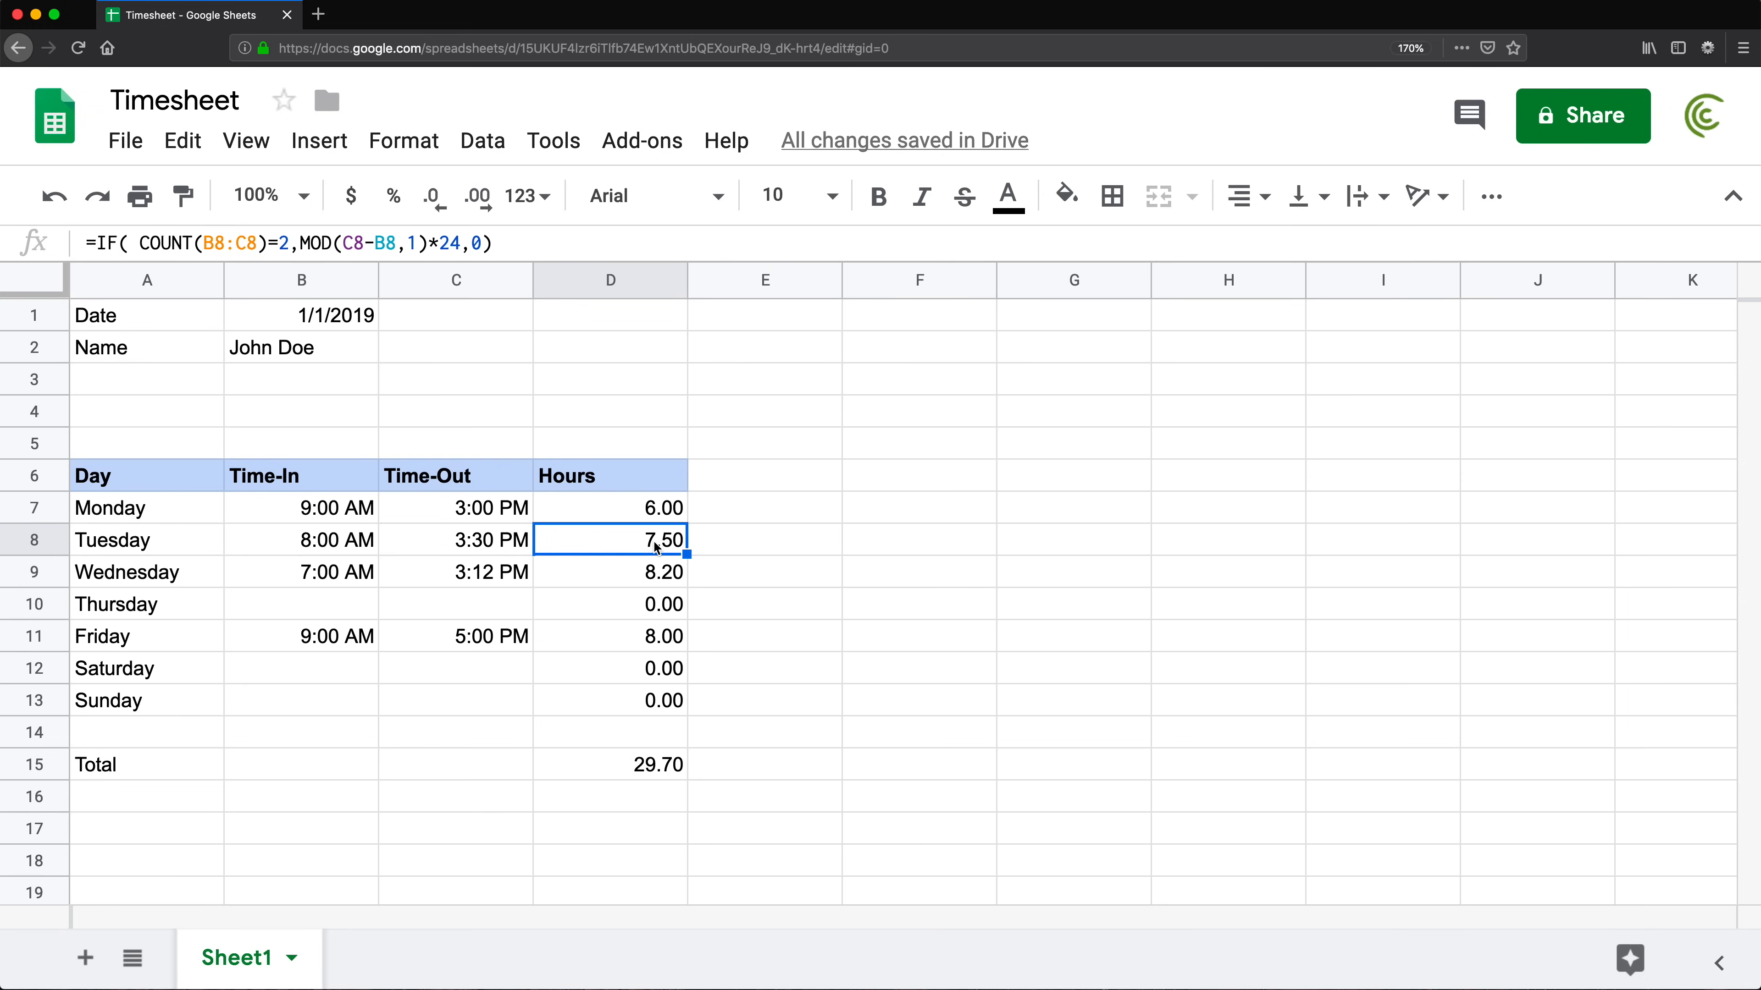
left_click(663, 580)
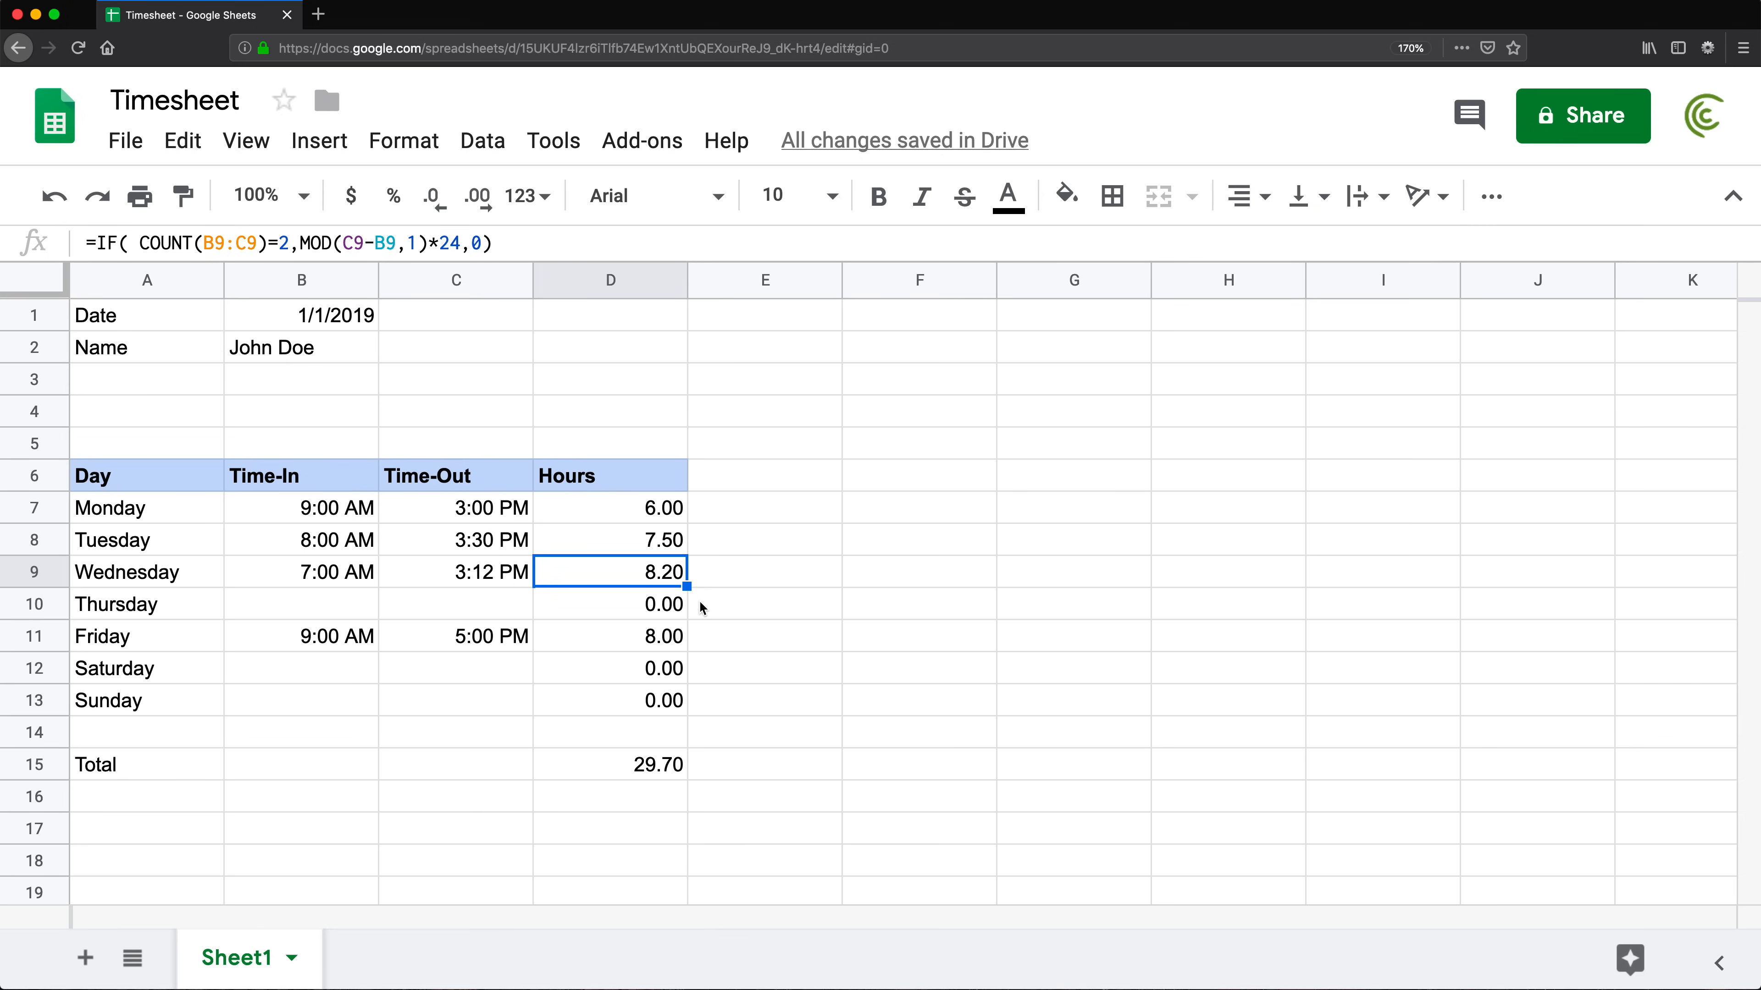
Set Friday's Time-Out to 5:20 PM and select Friday's Hours cell
double_click(468, 636)
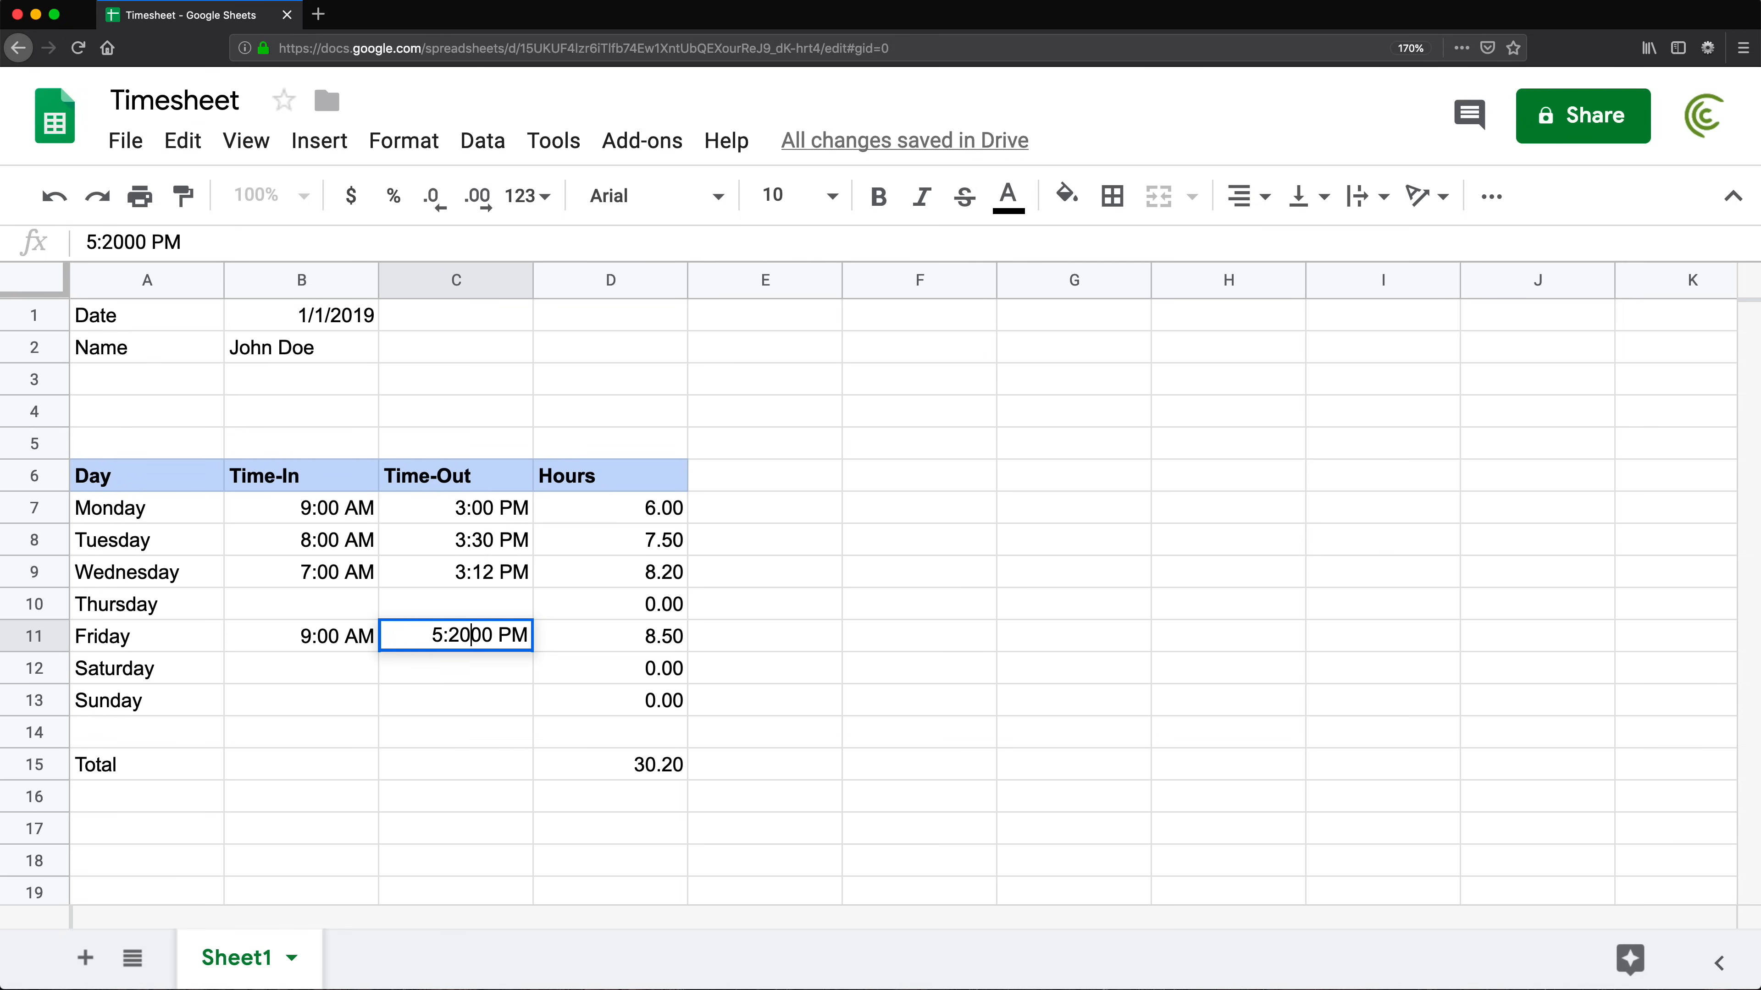
type(":")
key("Return")
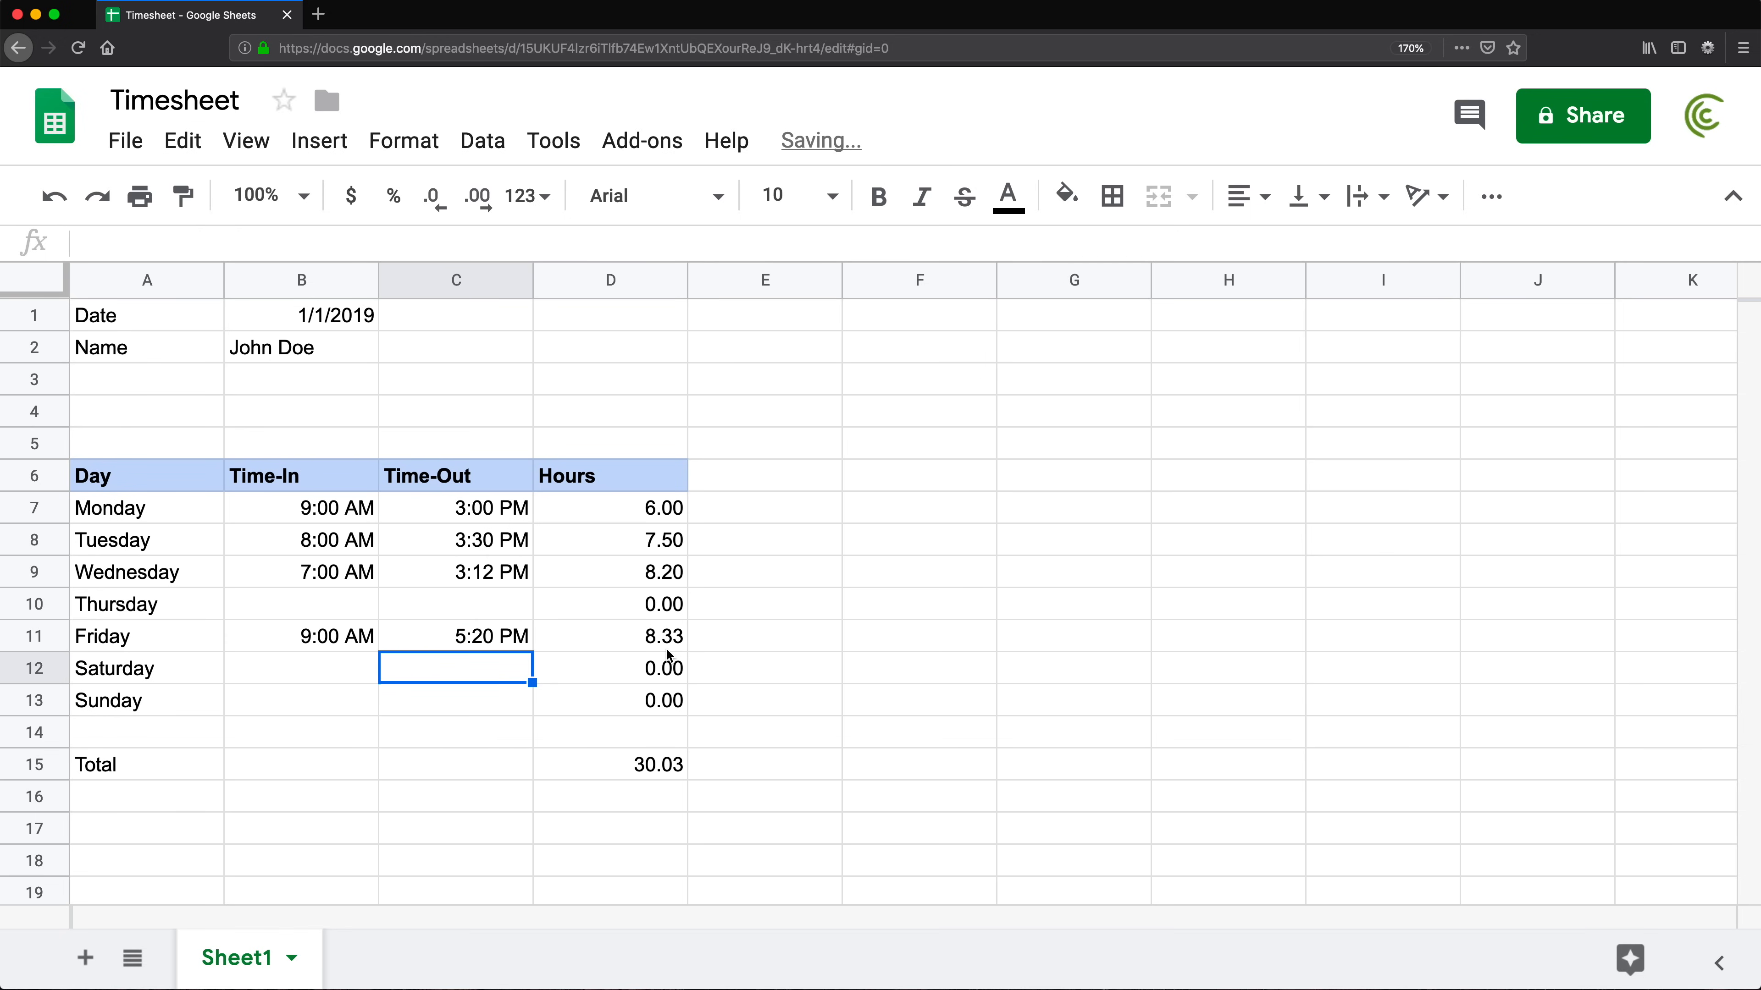
left_click(675, 647)
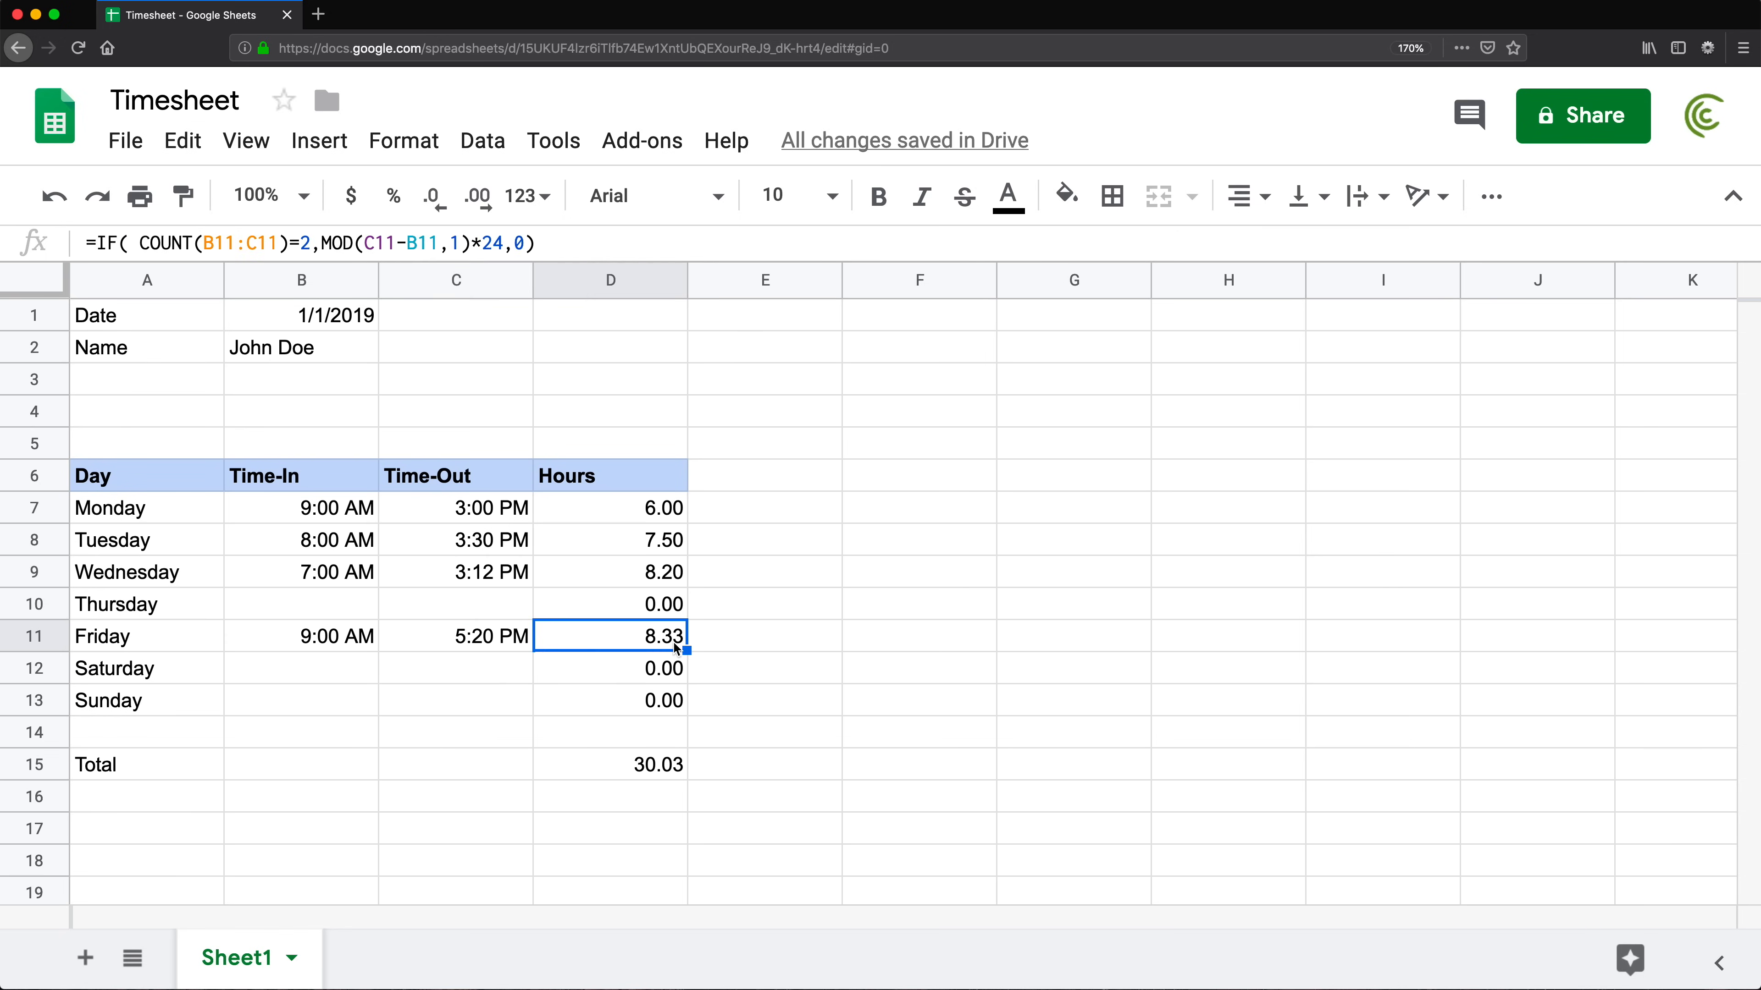
Wrap Monday's Hours formula in D7 in MROUND with factor 0.5: =MROUND( IF( COUNT(B7:C7)=2,MOD(C7-B7,1)*24,0),0.5)
left_click(659, 510)
double_click(657, 511)
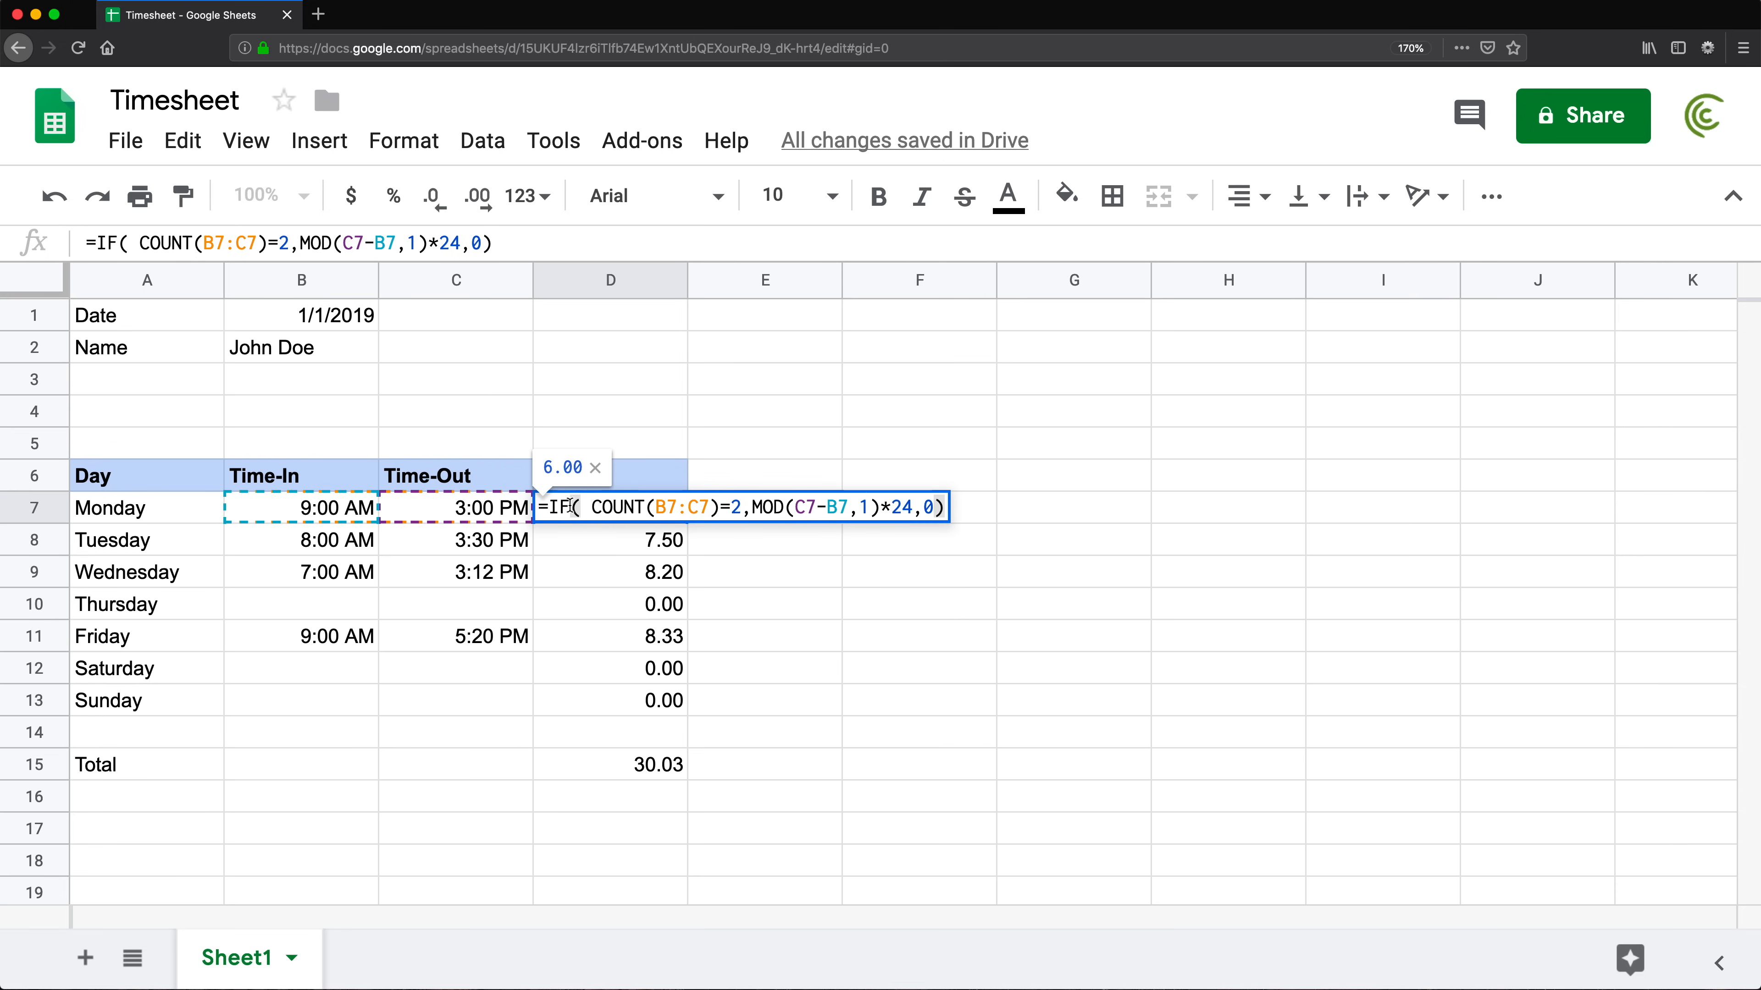
left_click_drag(553, 507, 1274, 512)
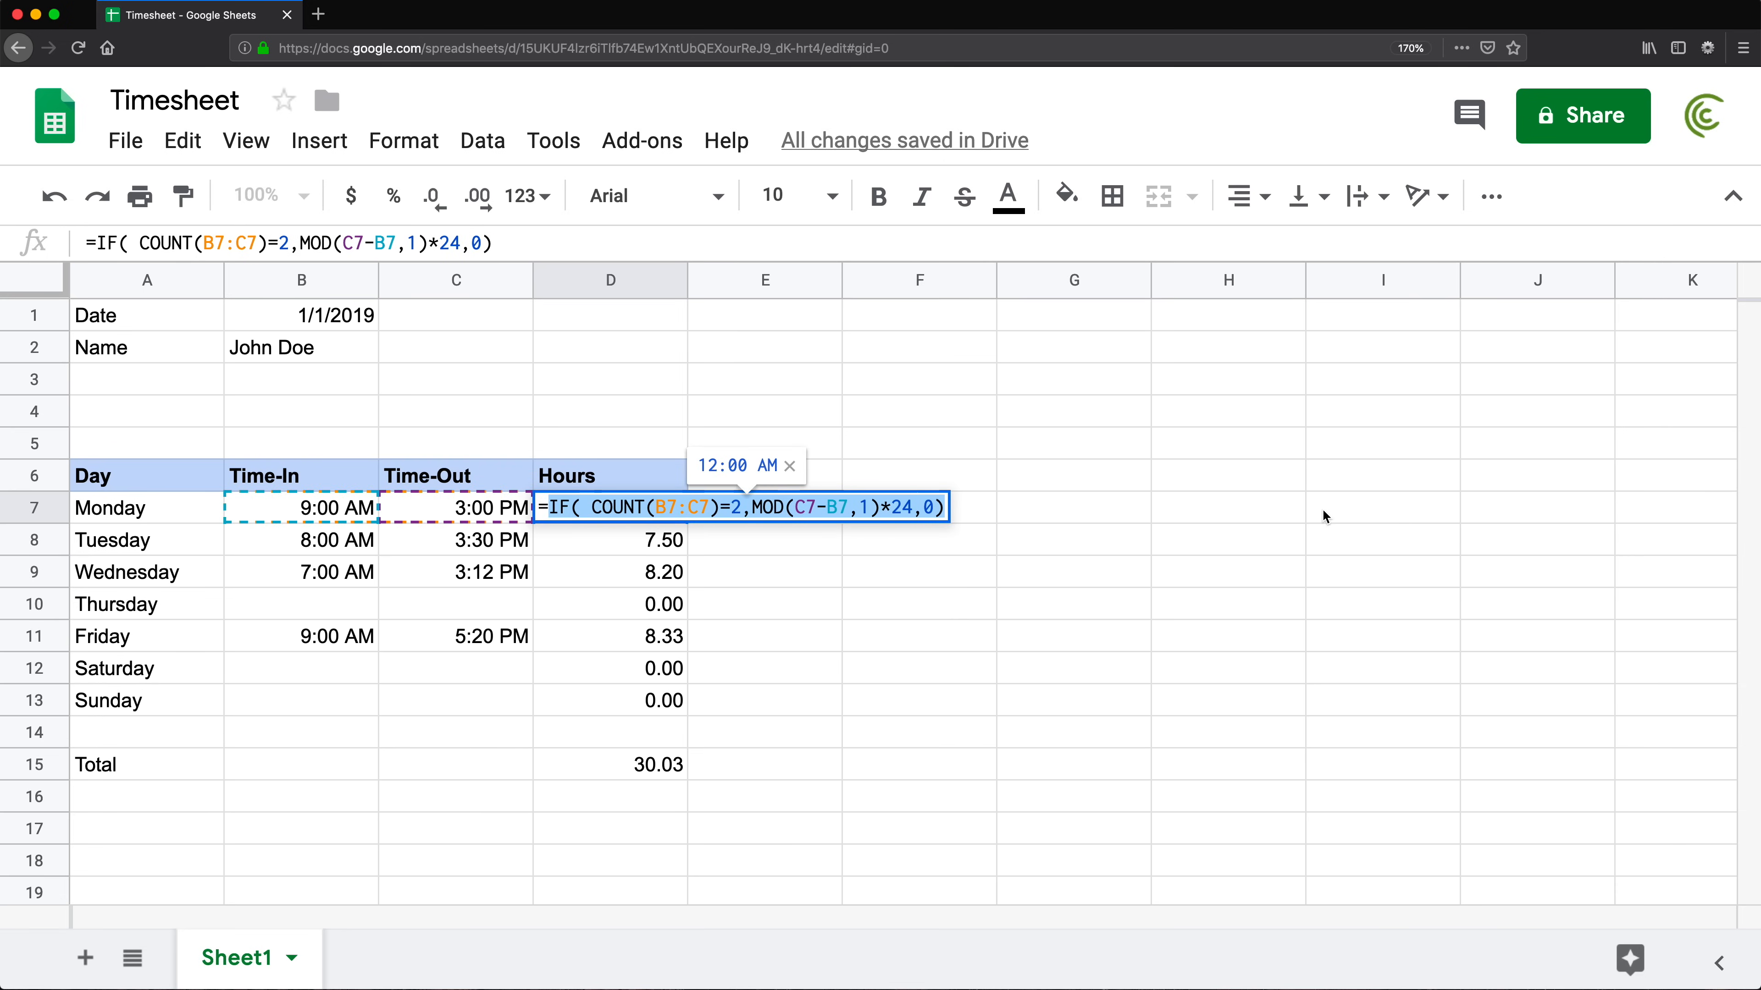
key("BackSpace")
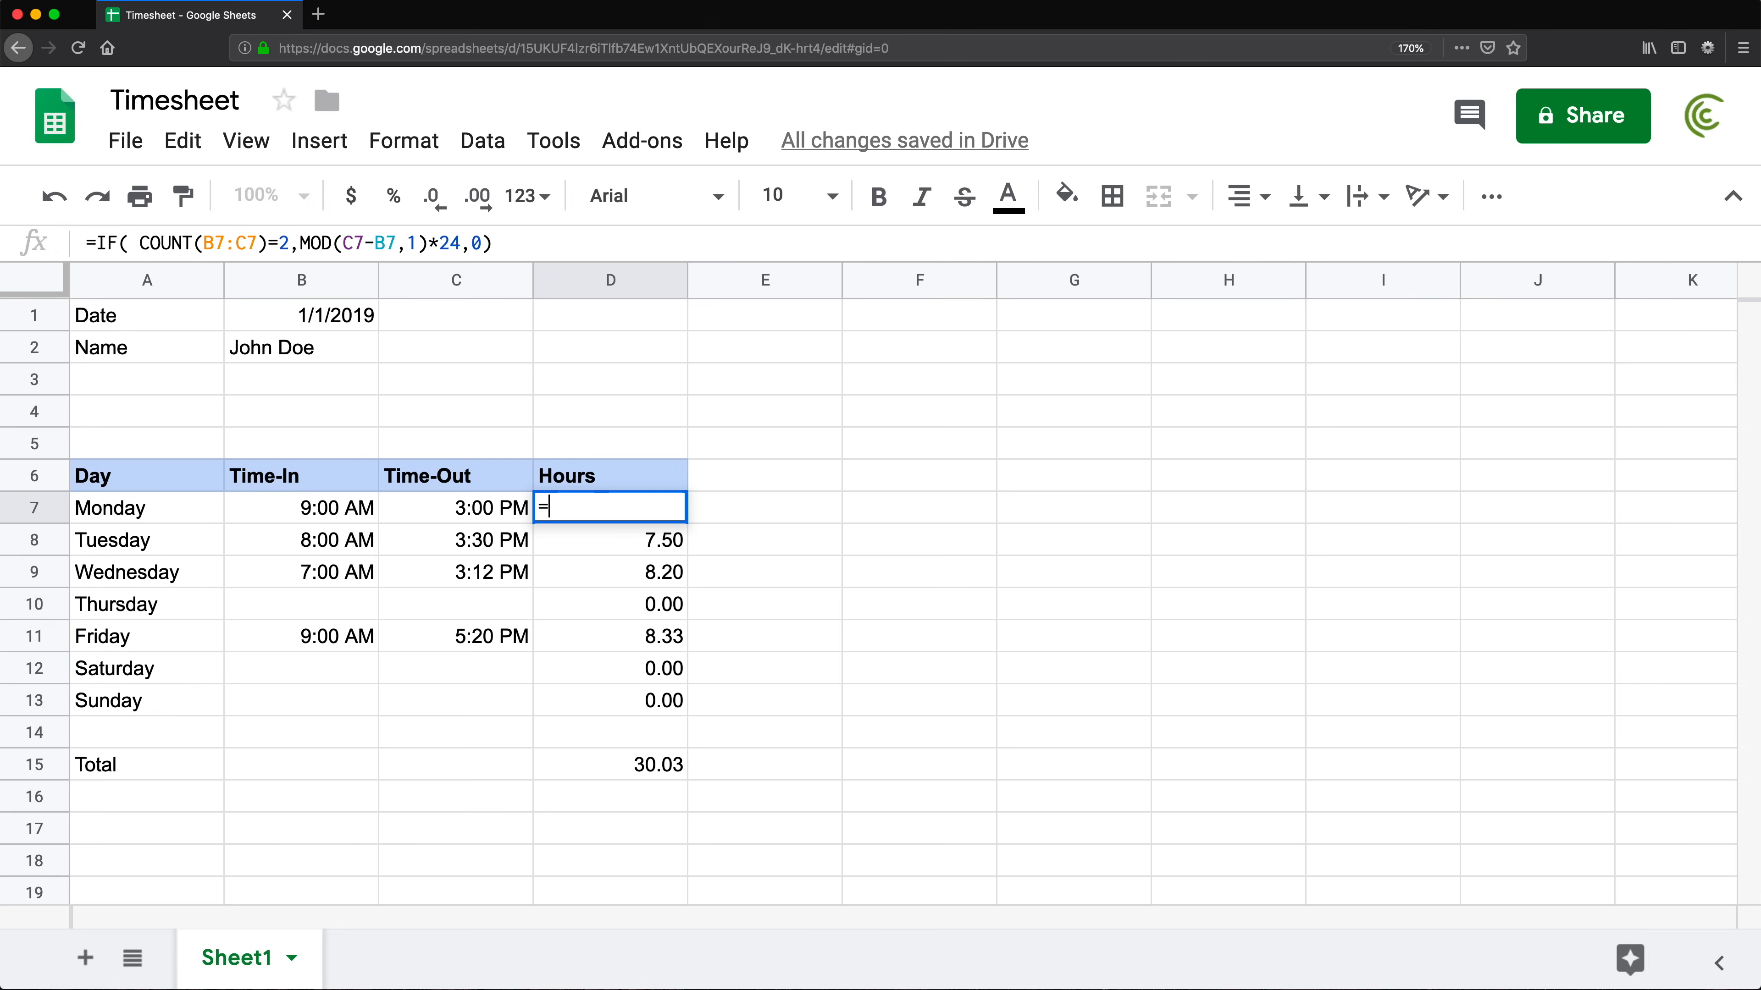
type("MRO")
key("Tab")
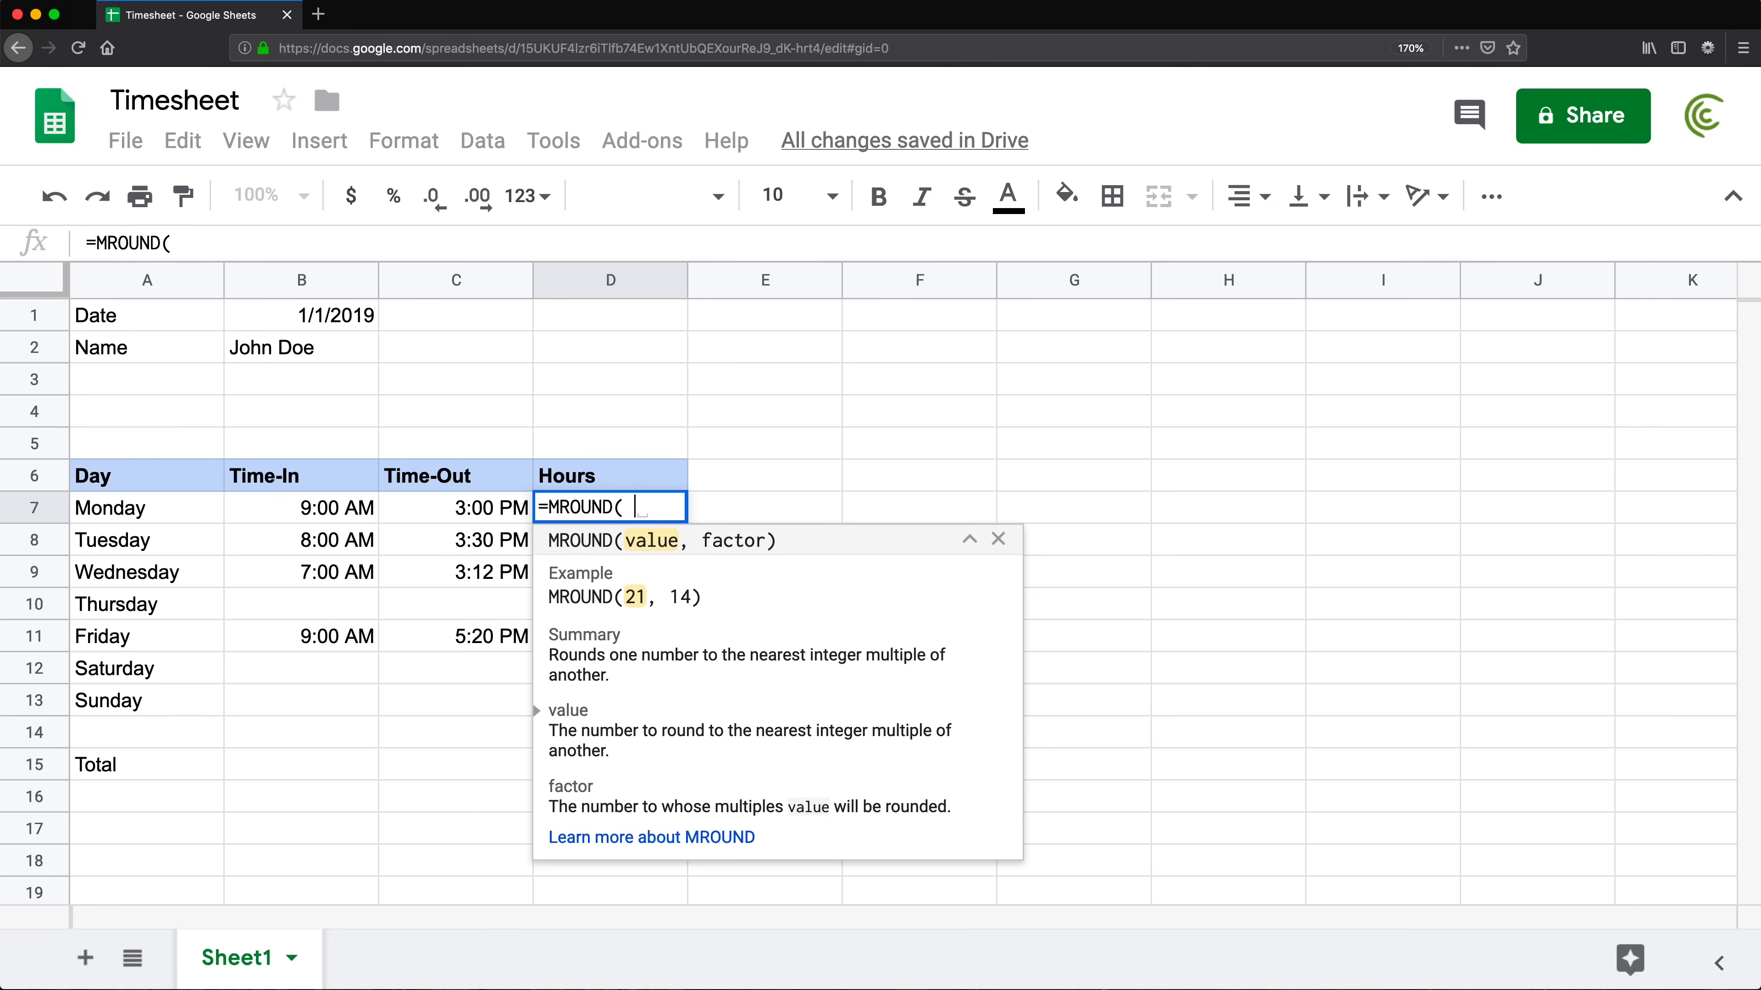
type("IF( COUNT(B7:C7)=2,MOD(C7-B7,1)*24,0)")
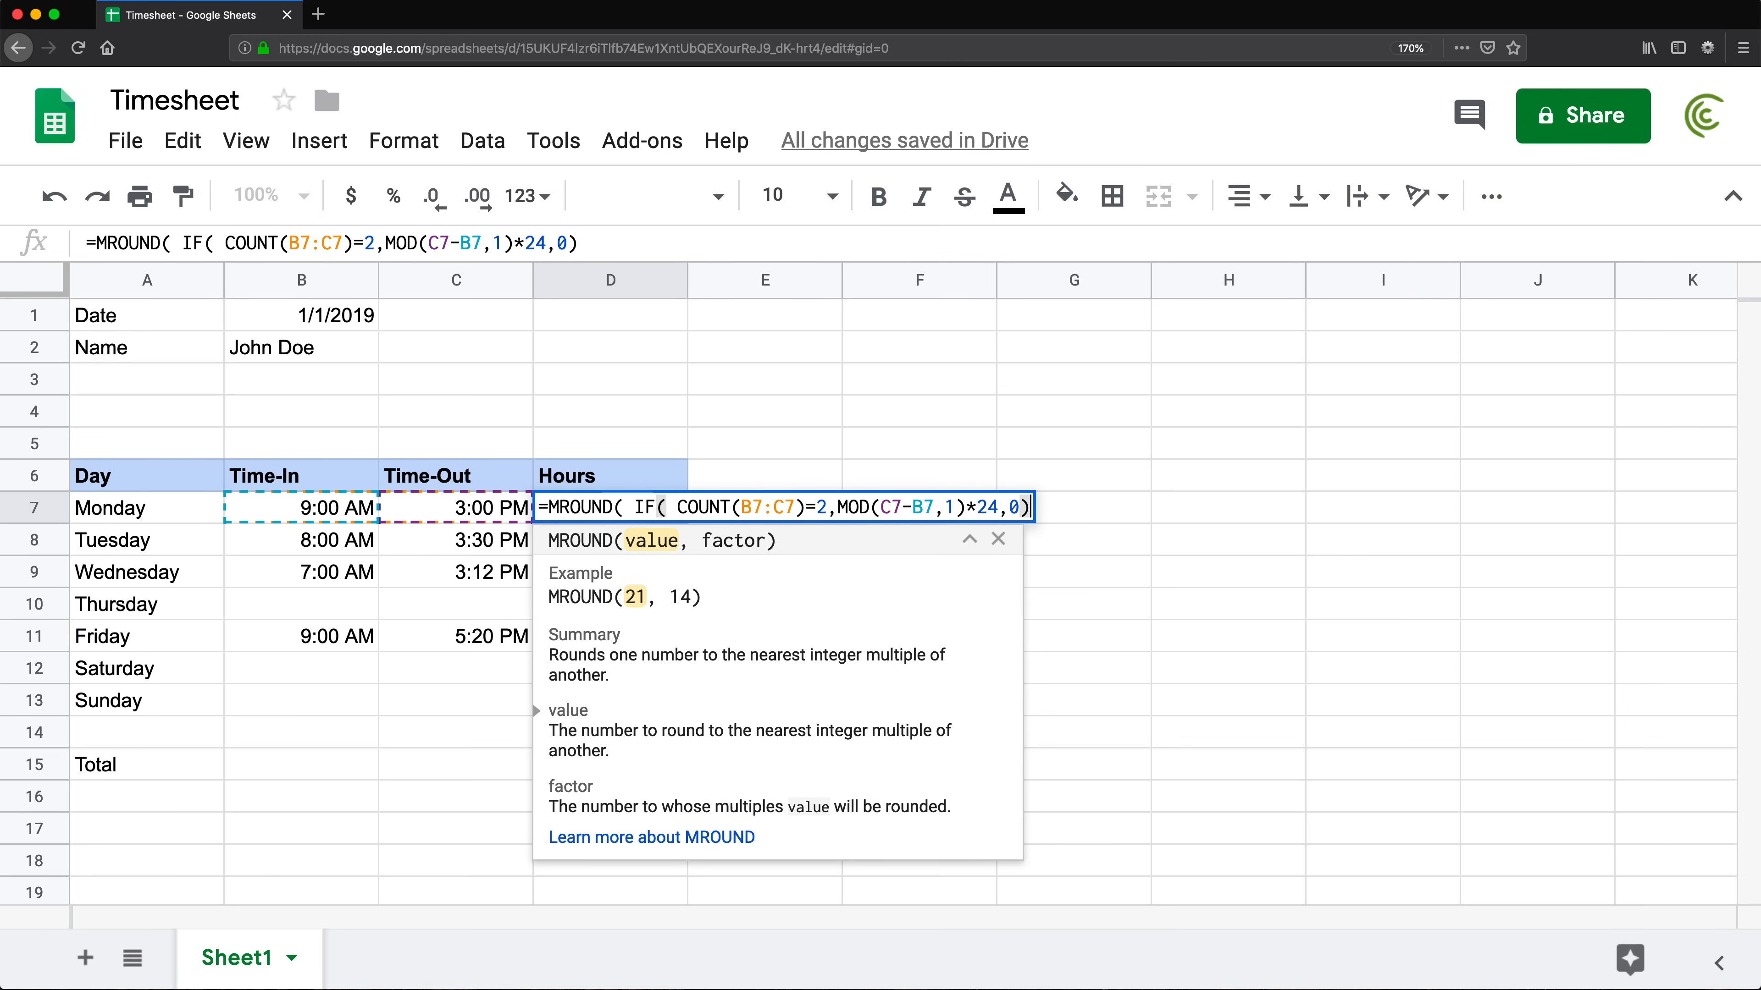
type(",")
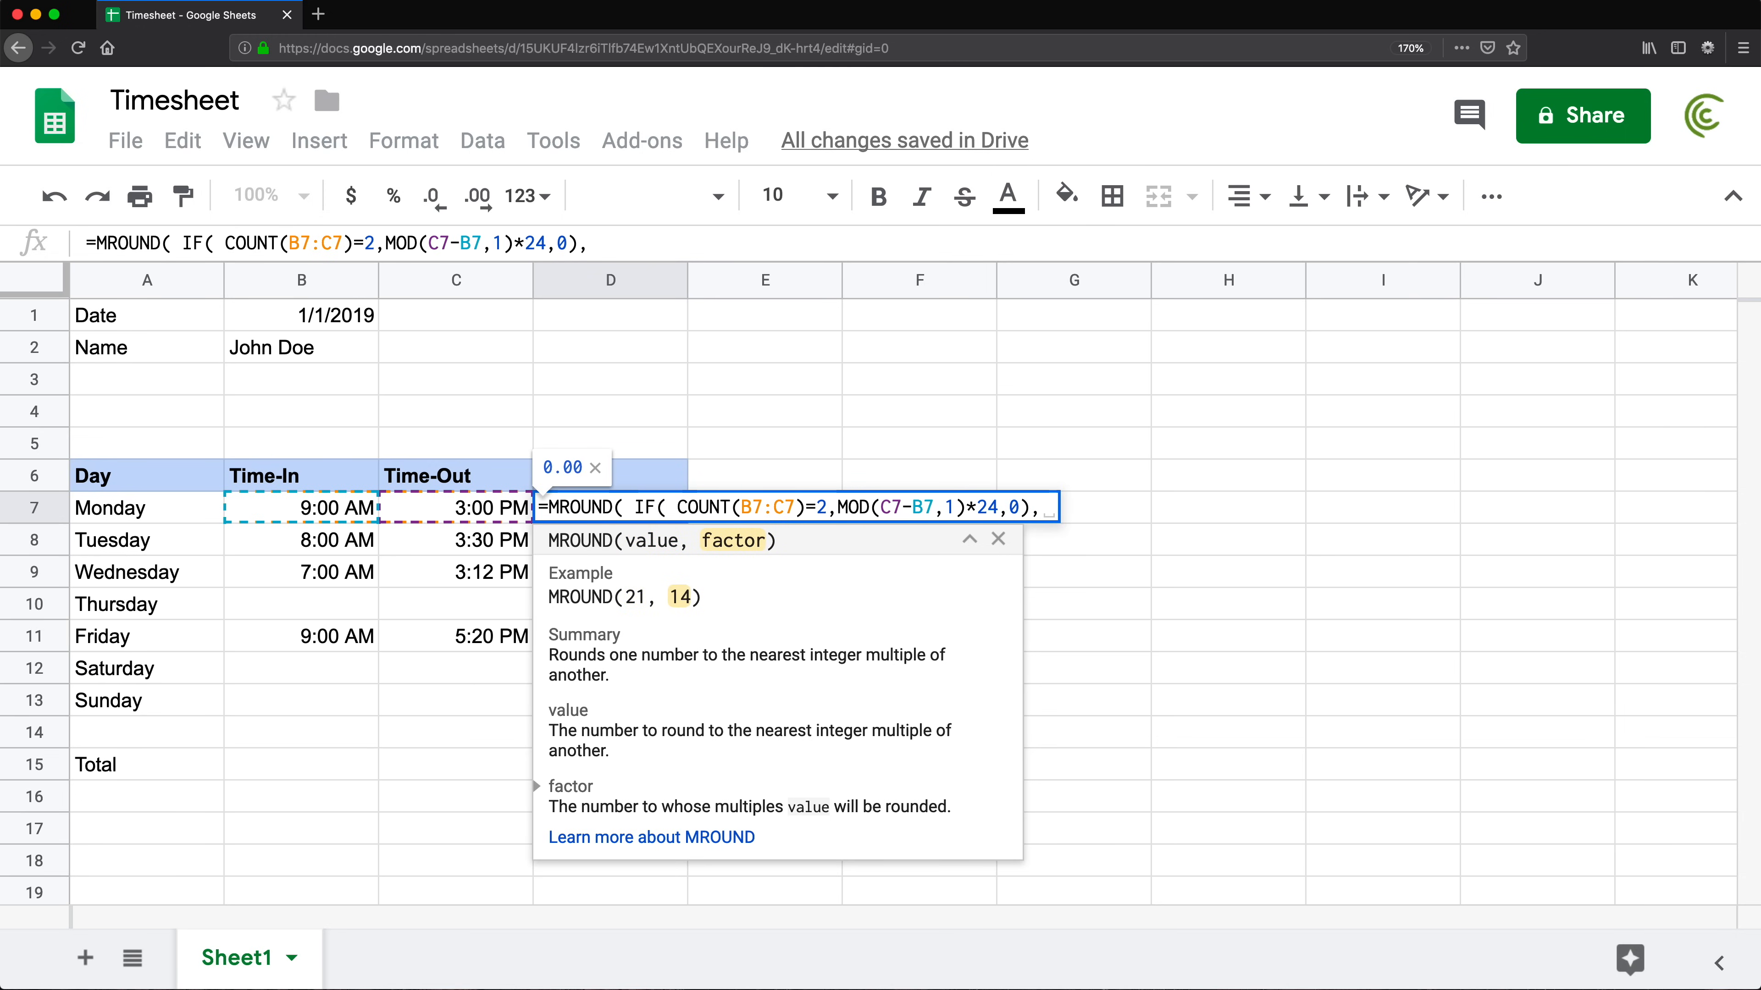
type("0.5")
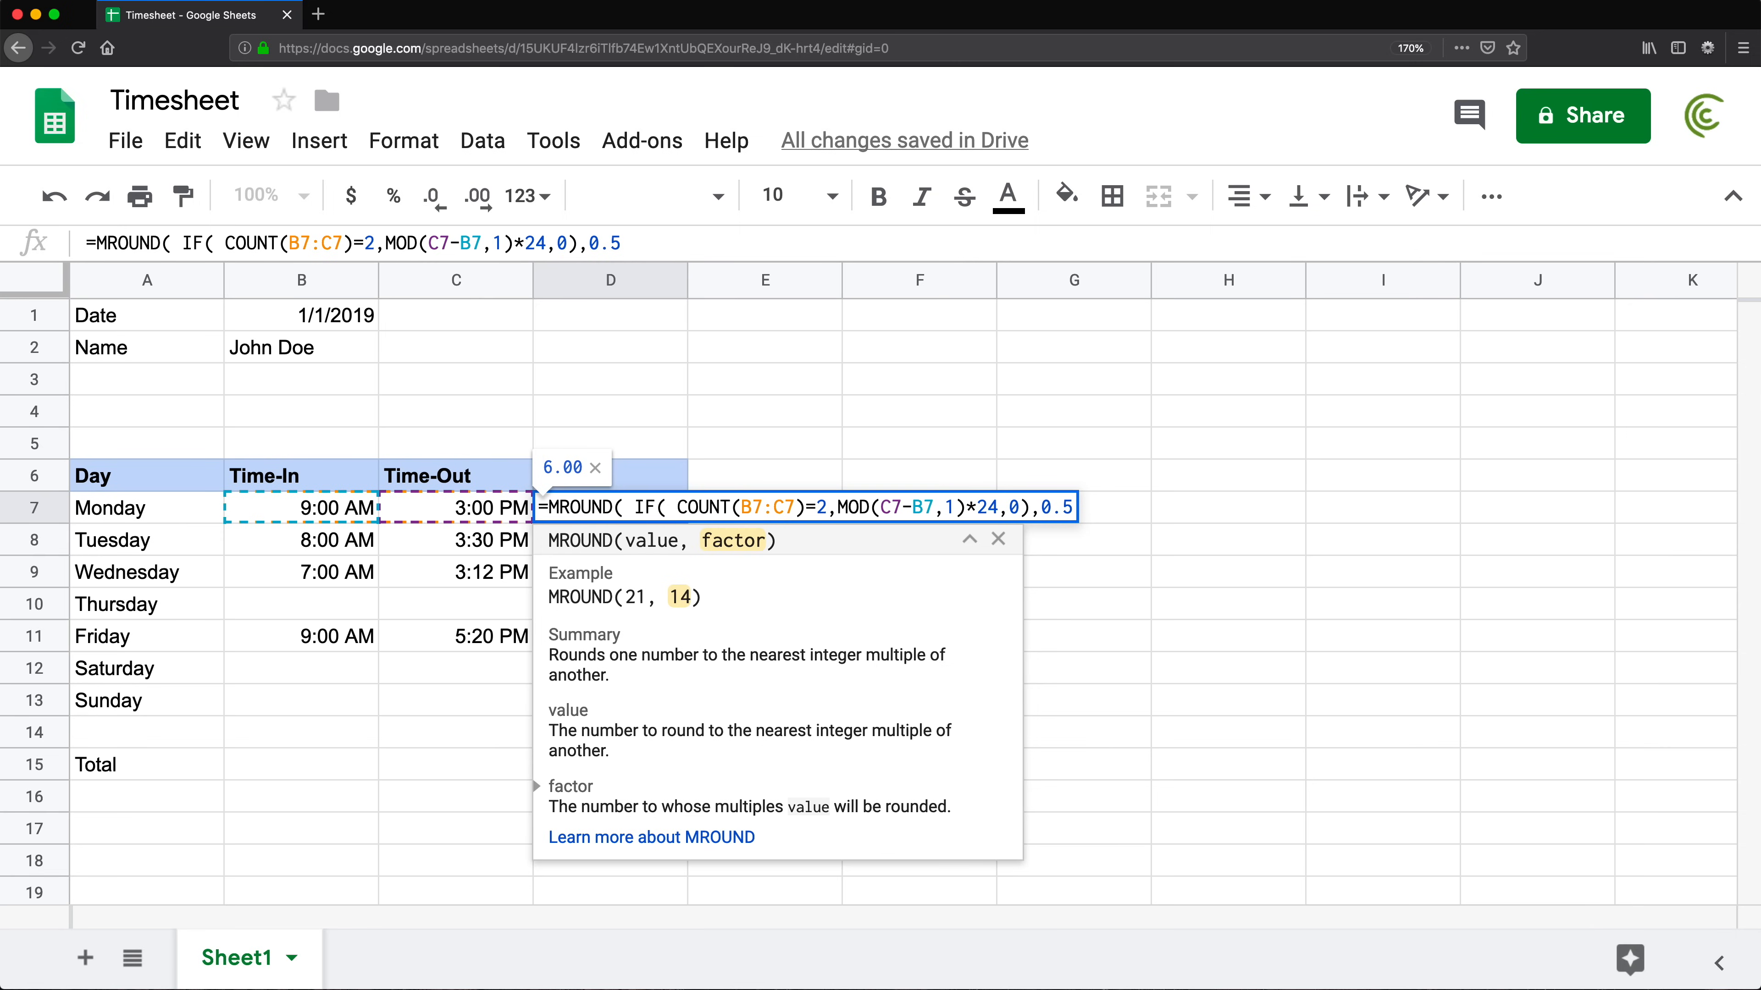
type(")")
key("Return")
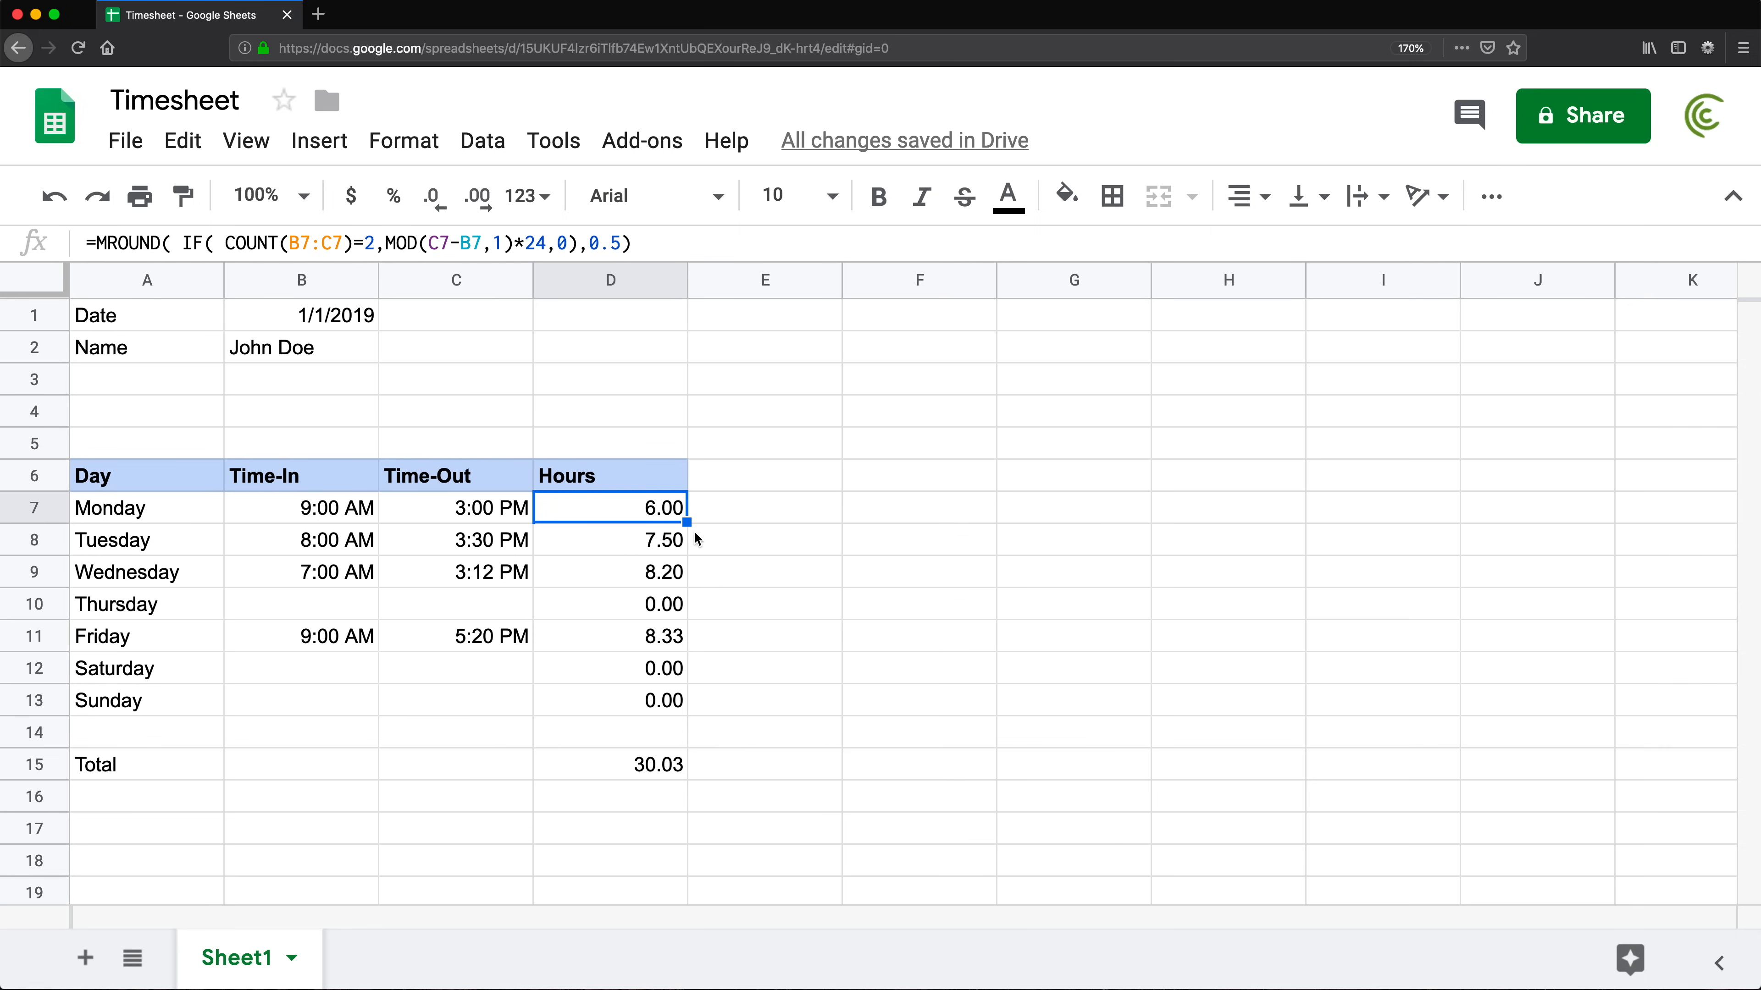
Fill Monday's MROUND formula down the Hours column through Sunday in D13
left_click(669, 573)
left_click(680, 632)
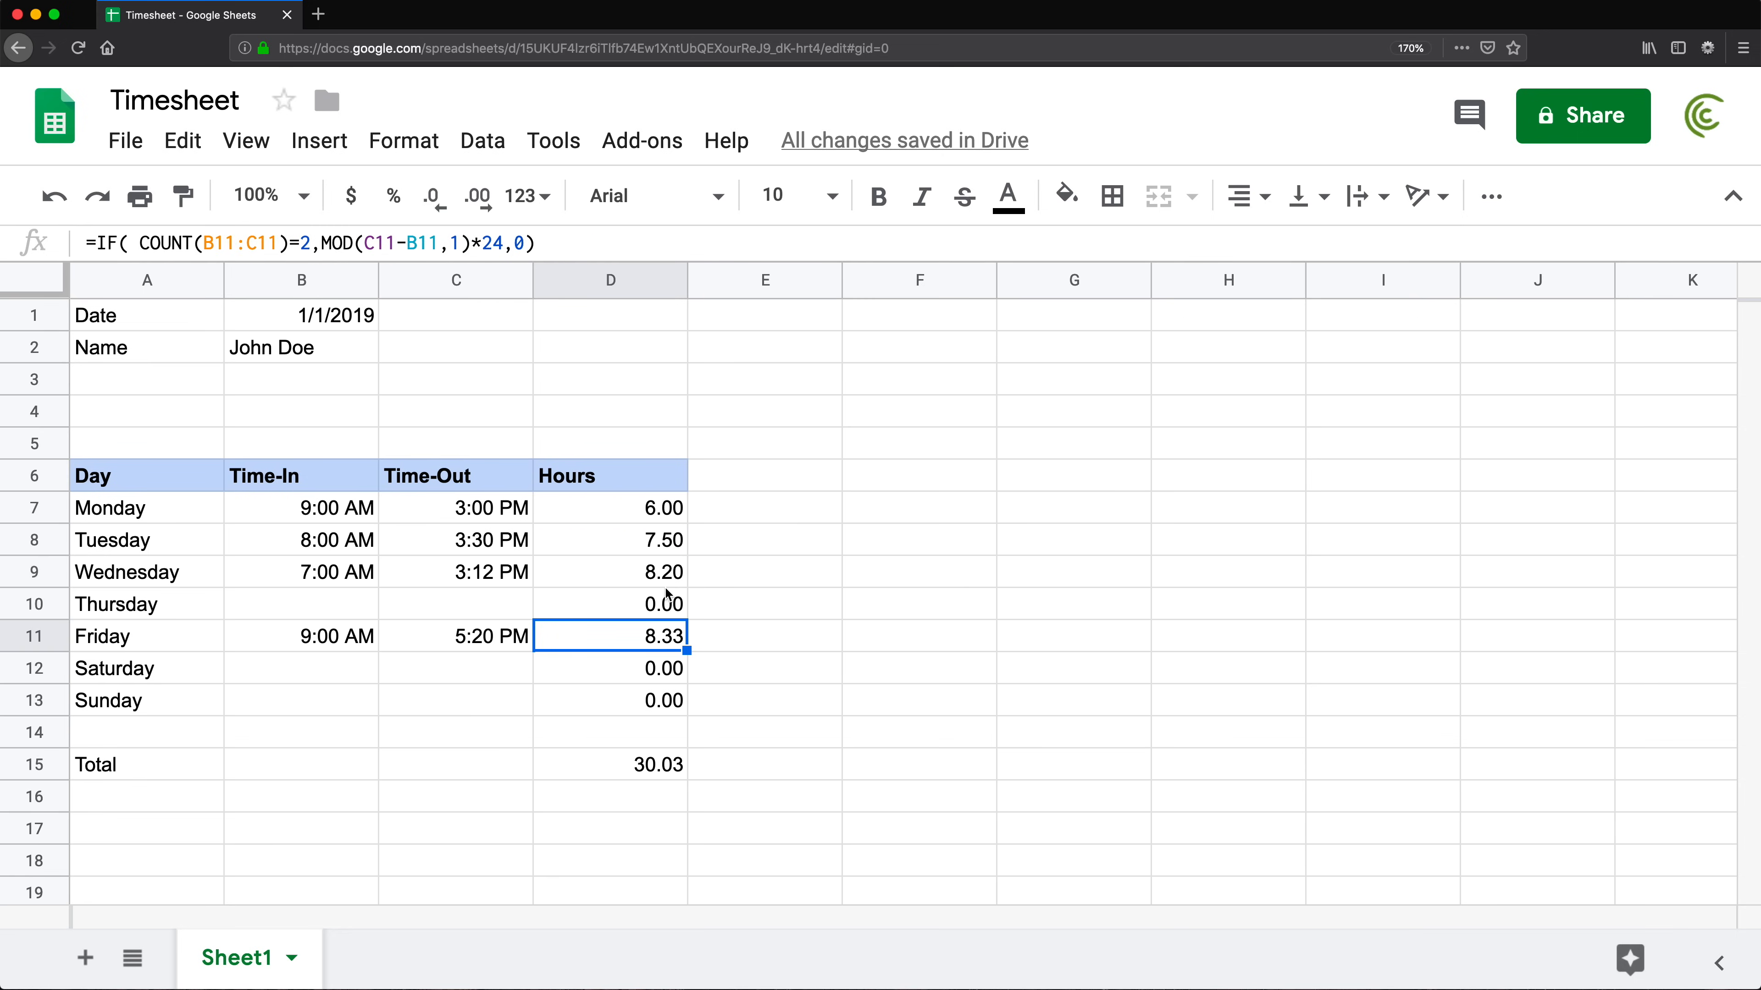
left_click(665, 577)
left_click(687, 516)
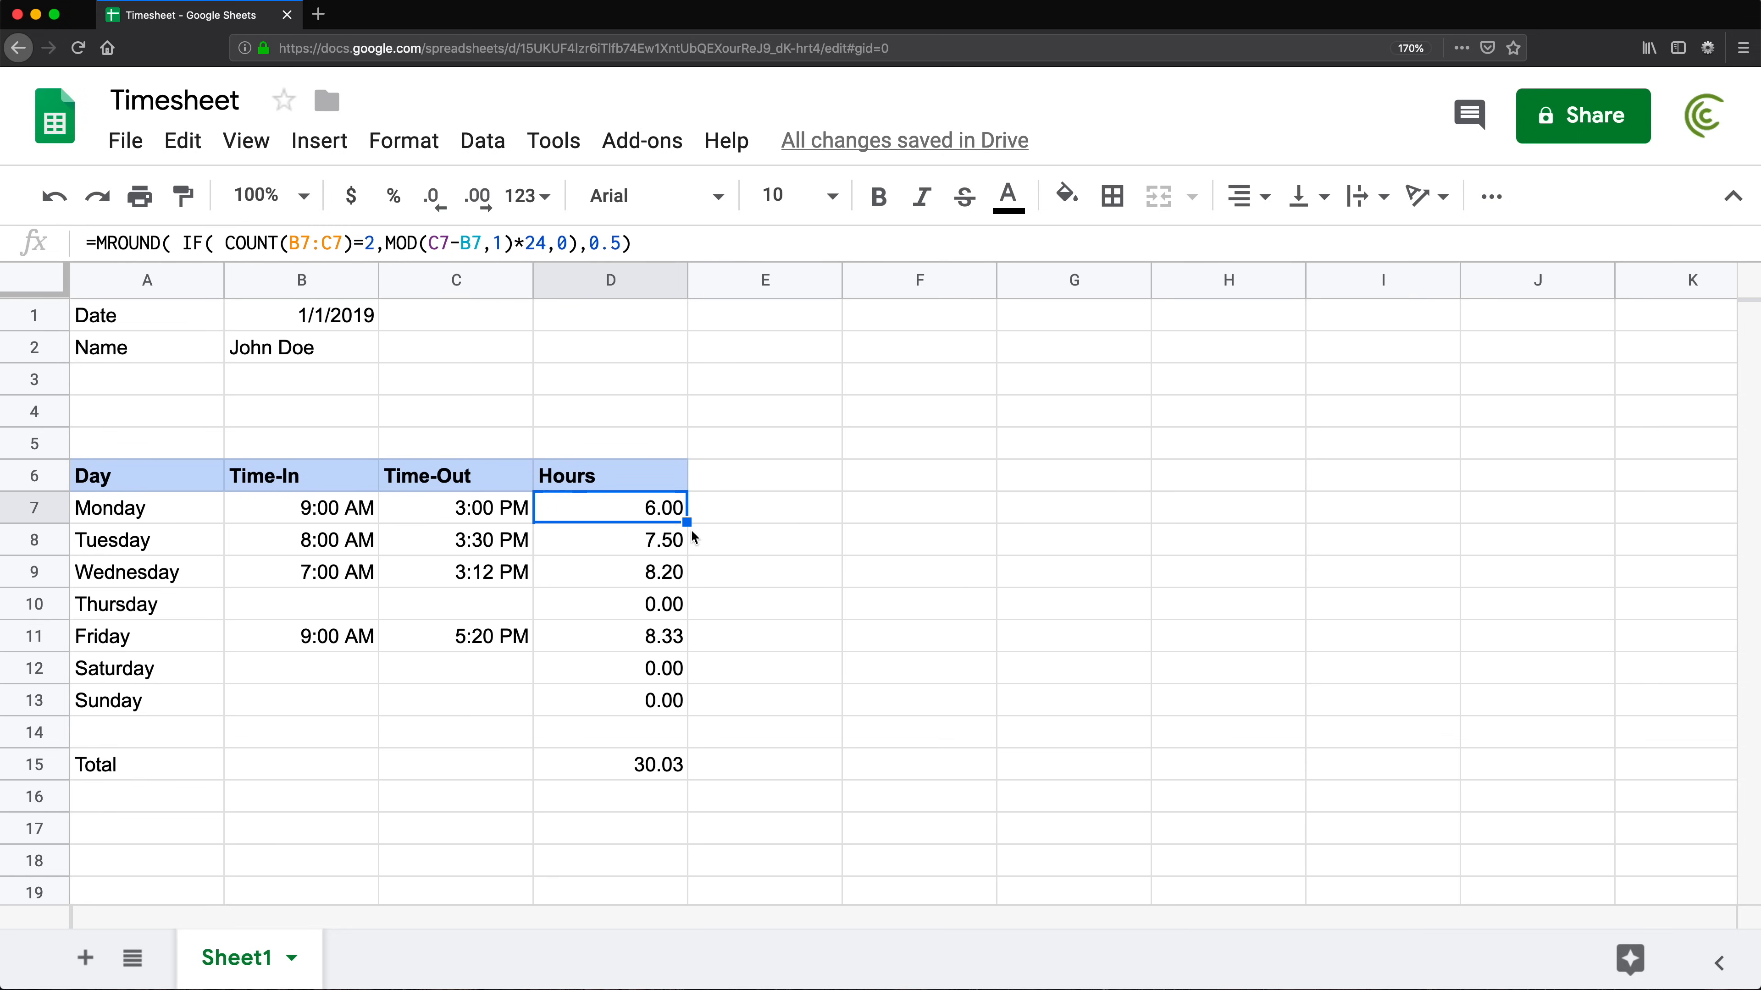
left_click_drag(687, 522, 671, 709)
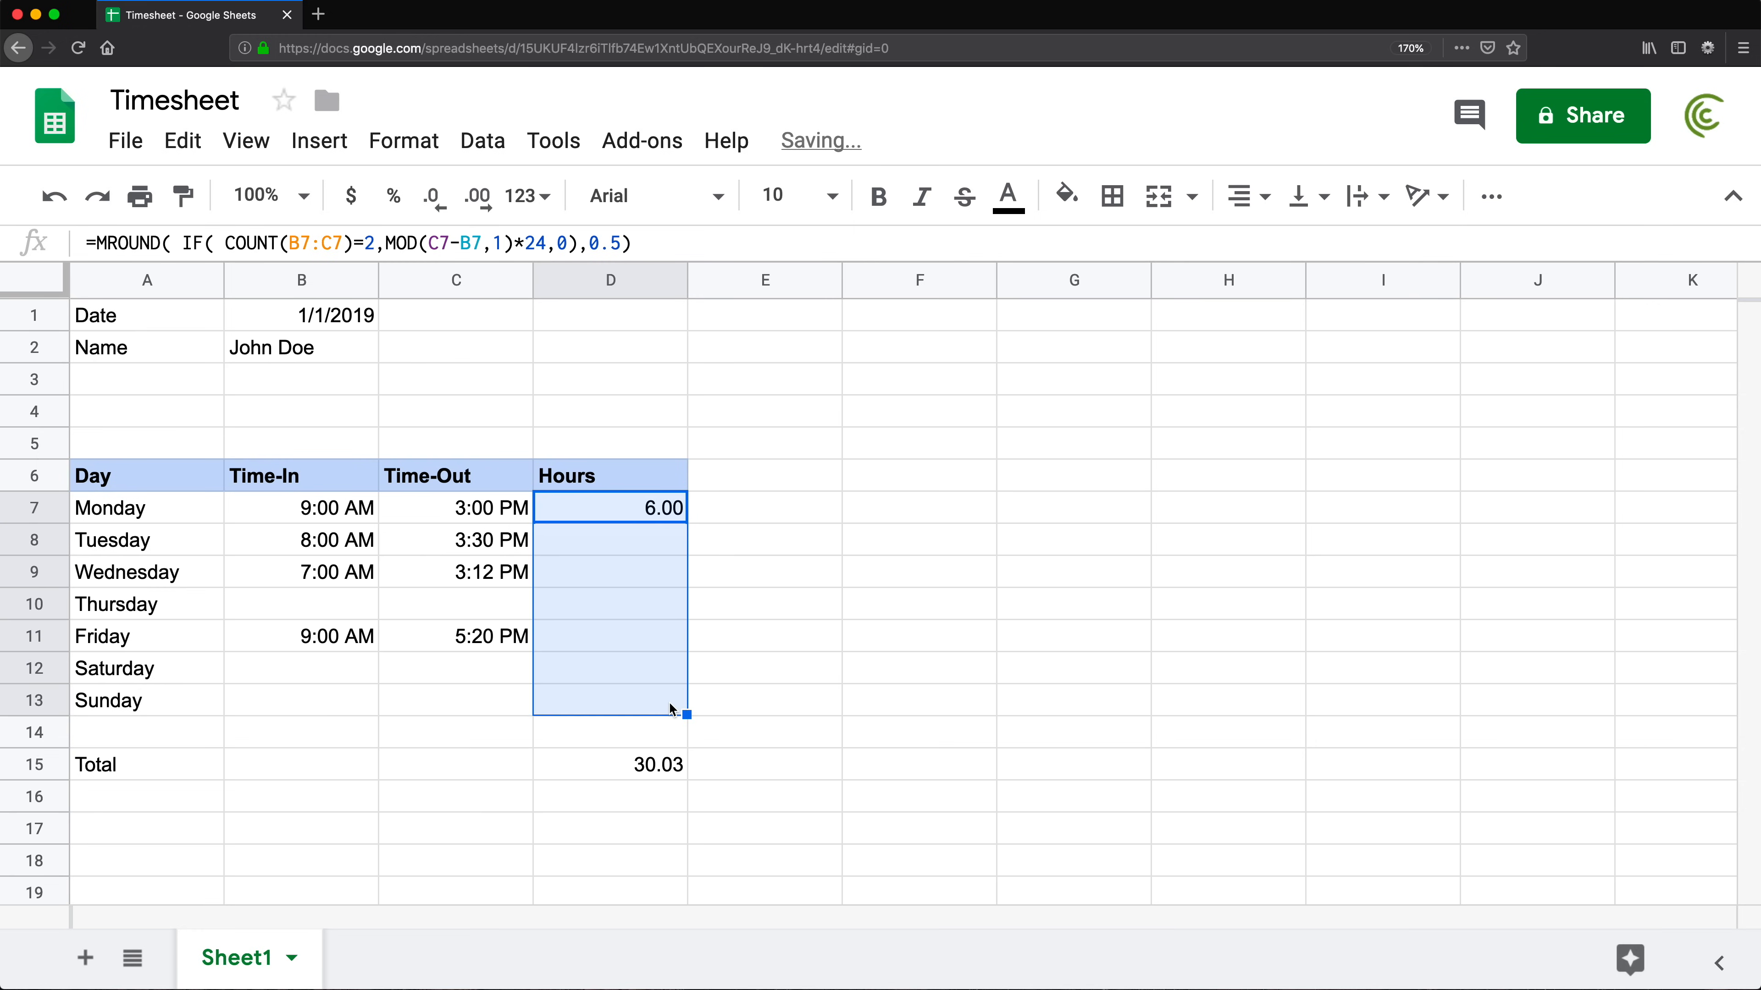
Check the rounded hours for Wednesday, Friday and Sunday, and review Monday's MROUND formula without changing it
left_click(680, 582)
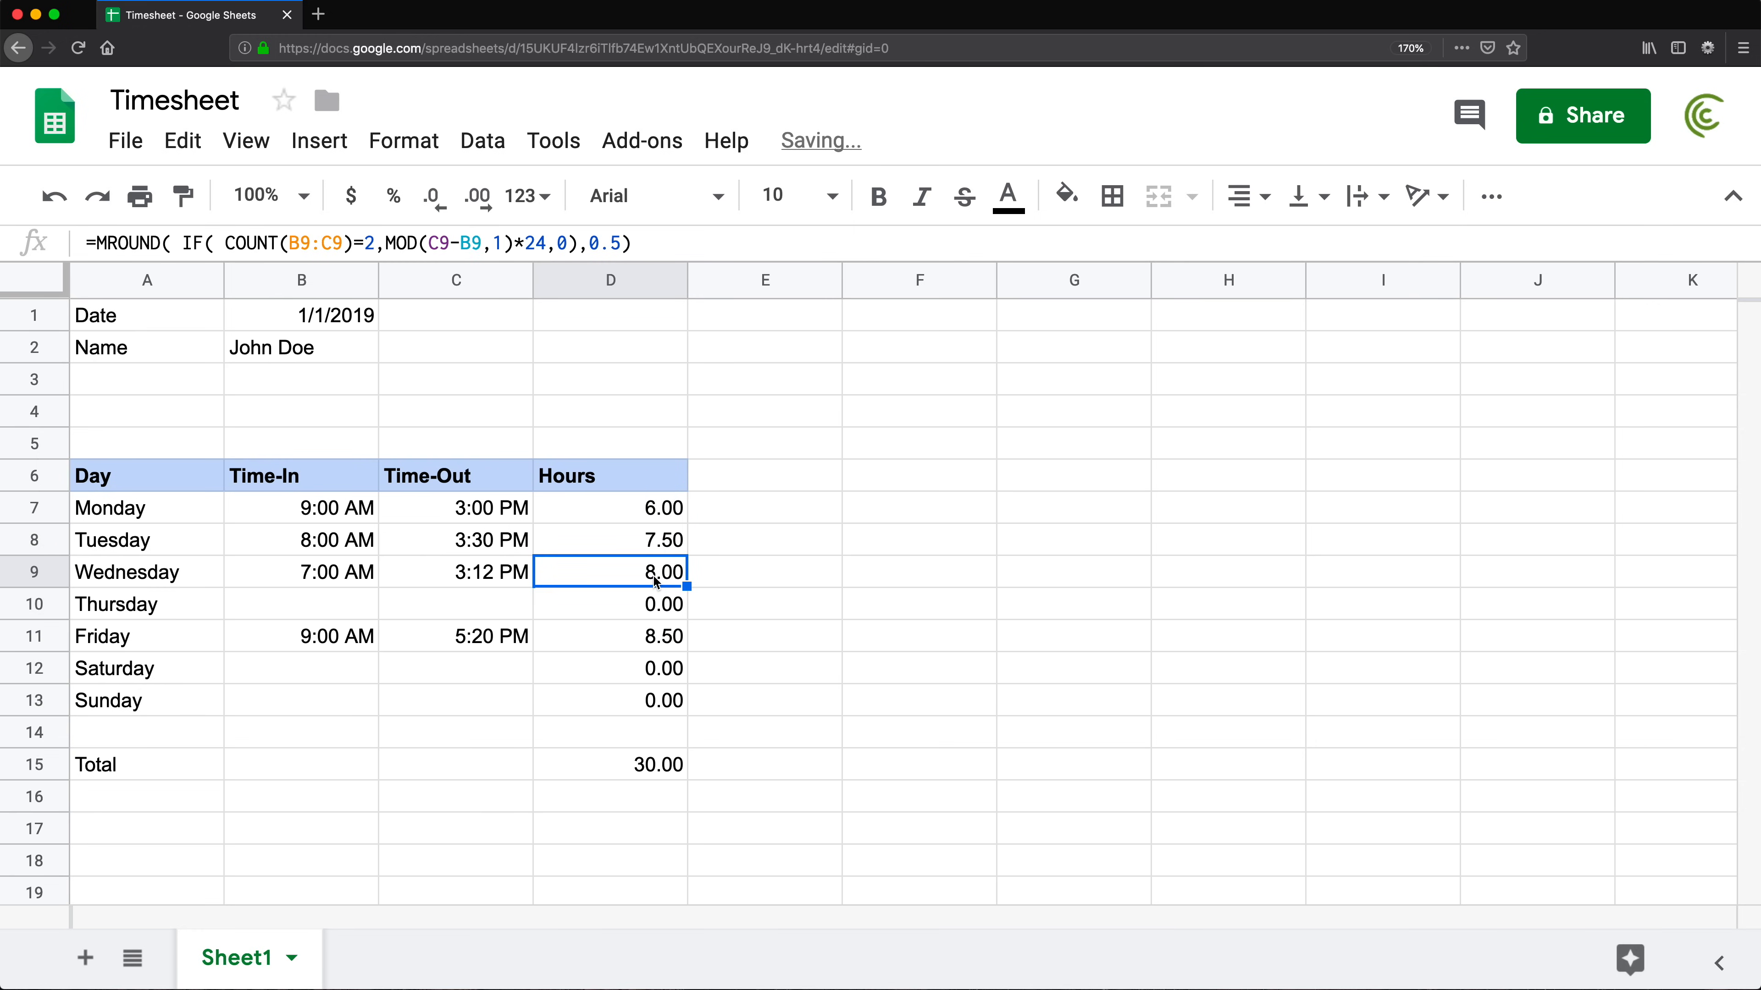
left_click(659, 643)
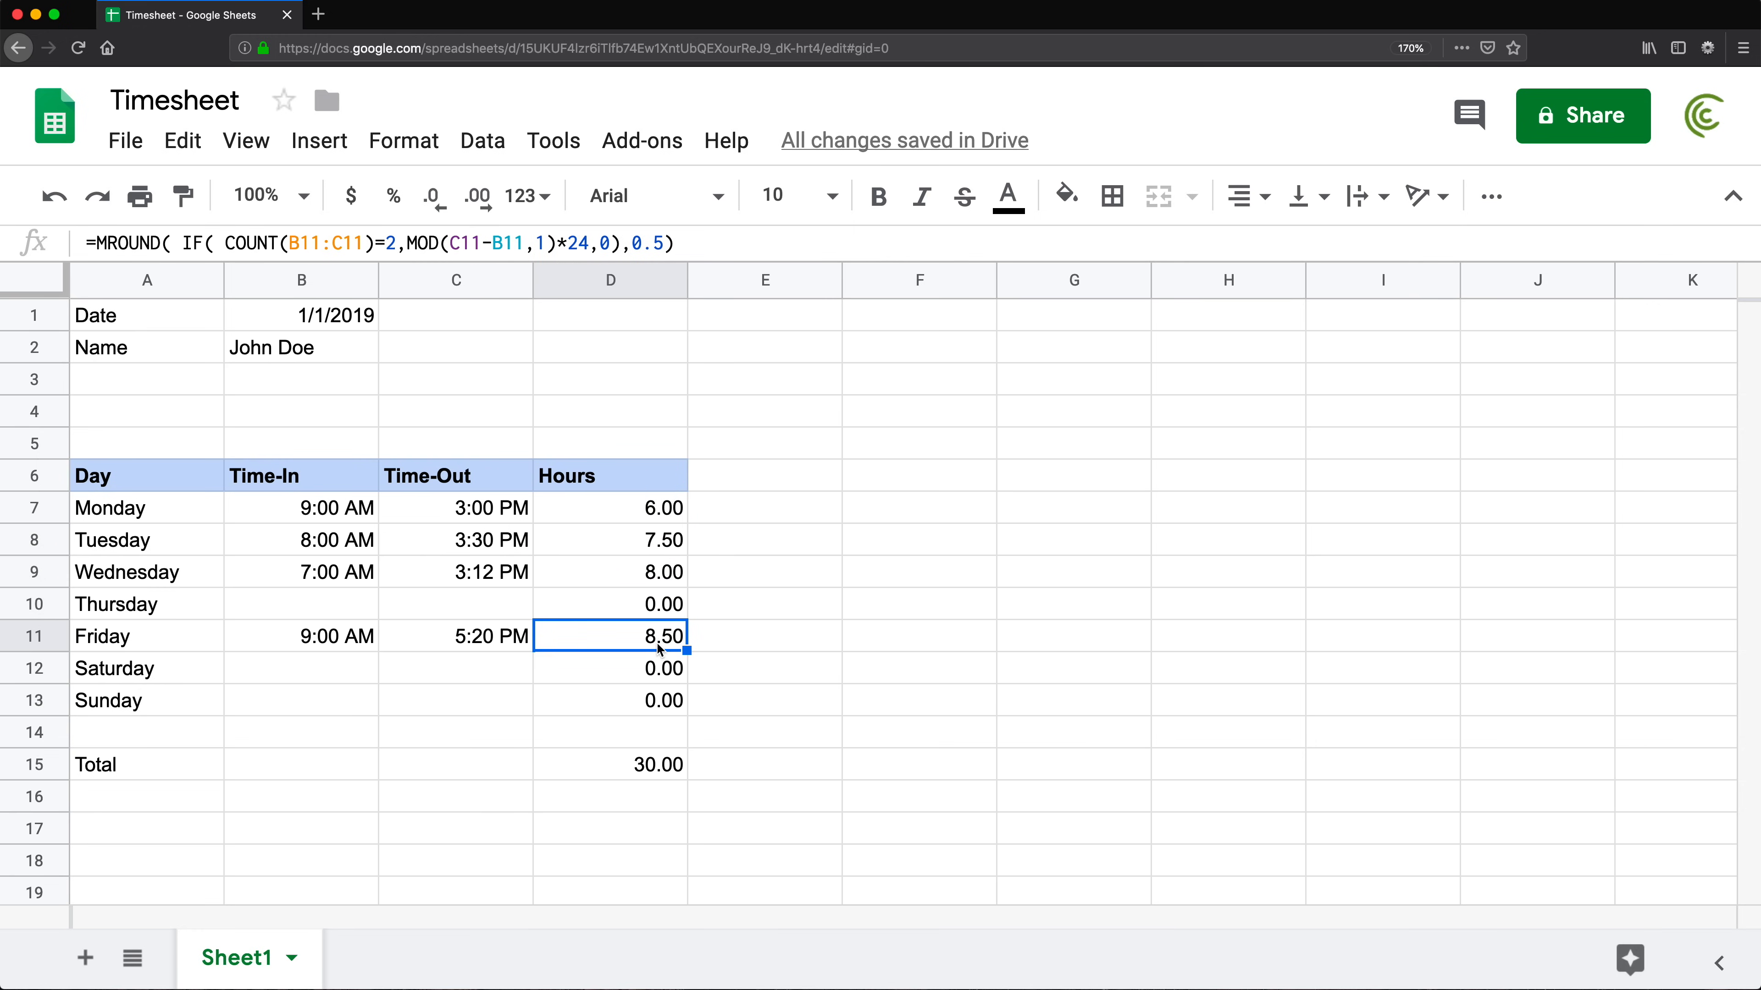
left_click(662, 702)
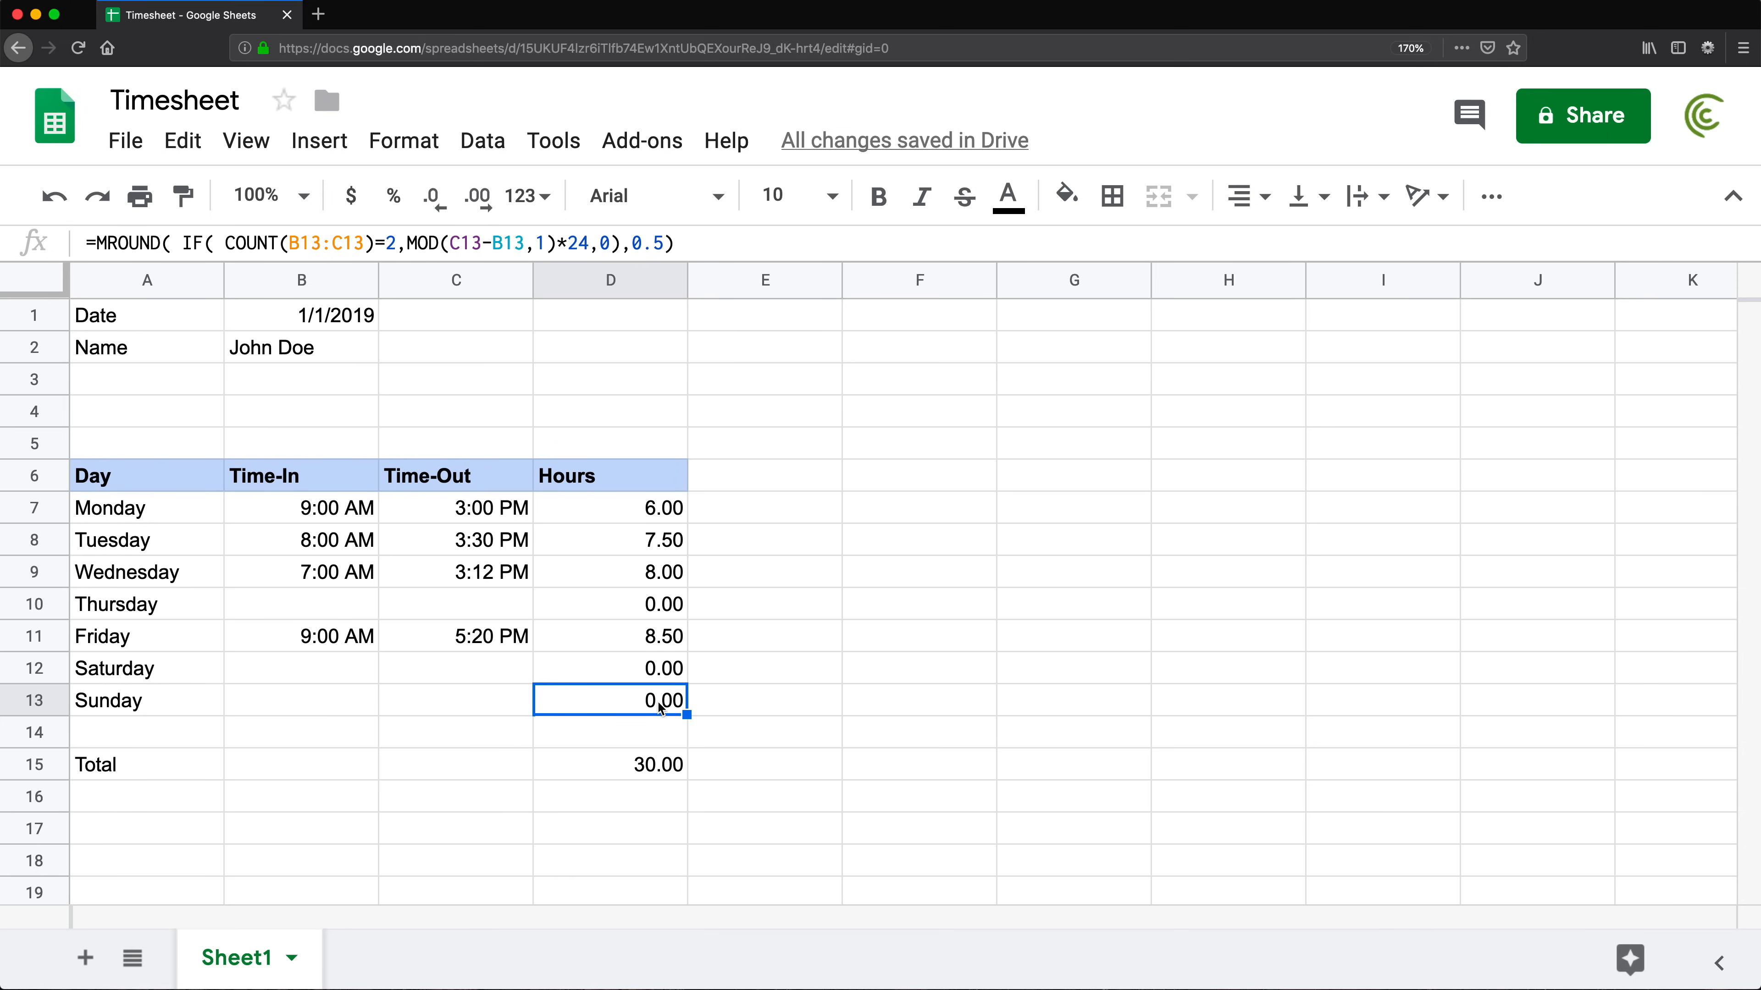
left_click(668, 513)
double_click(666, 512)
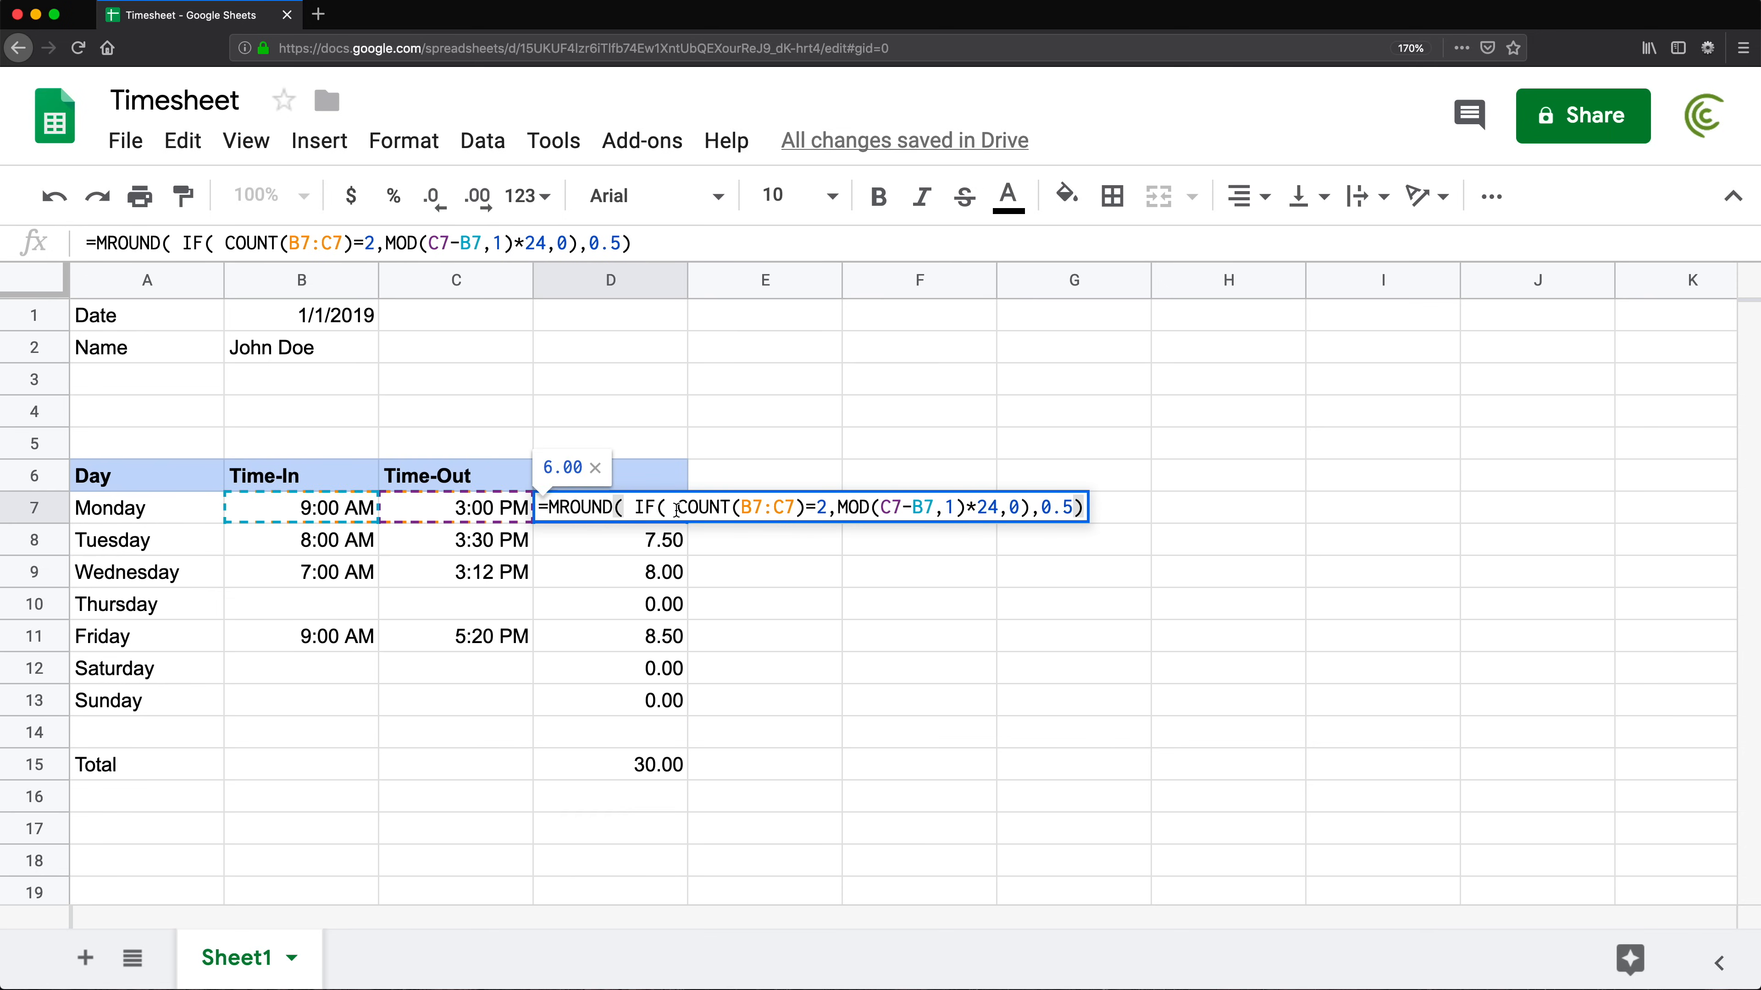
key("Return")
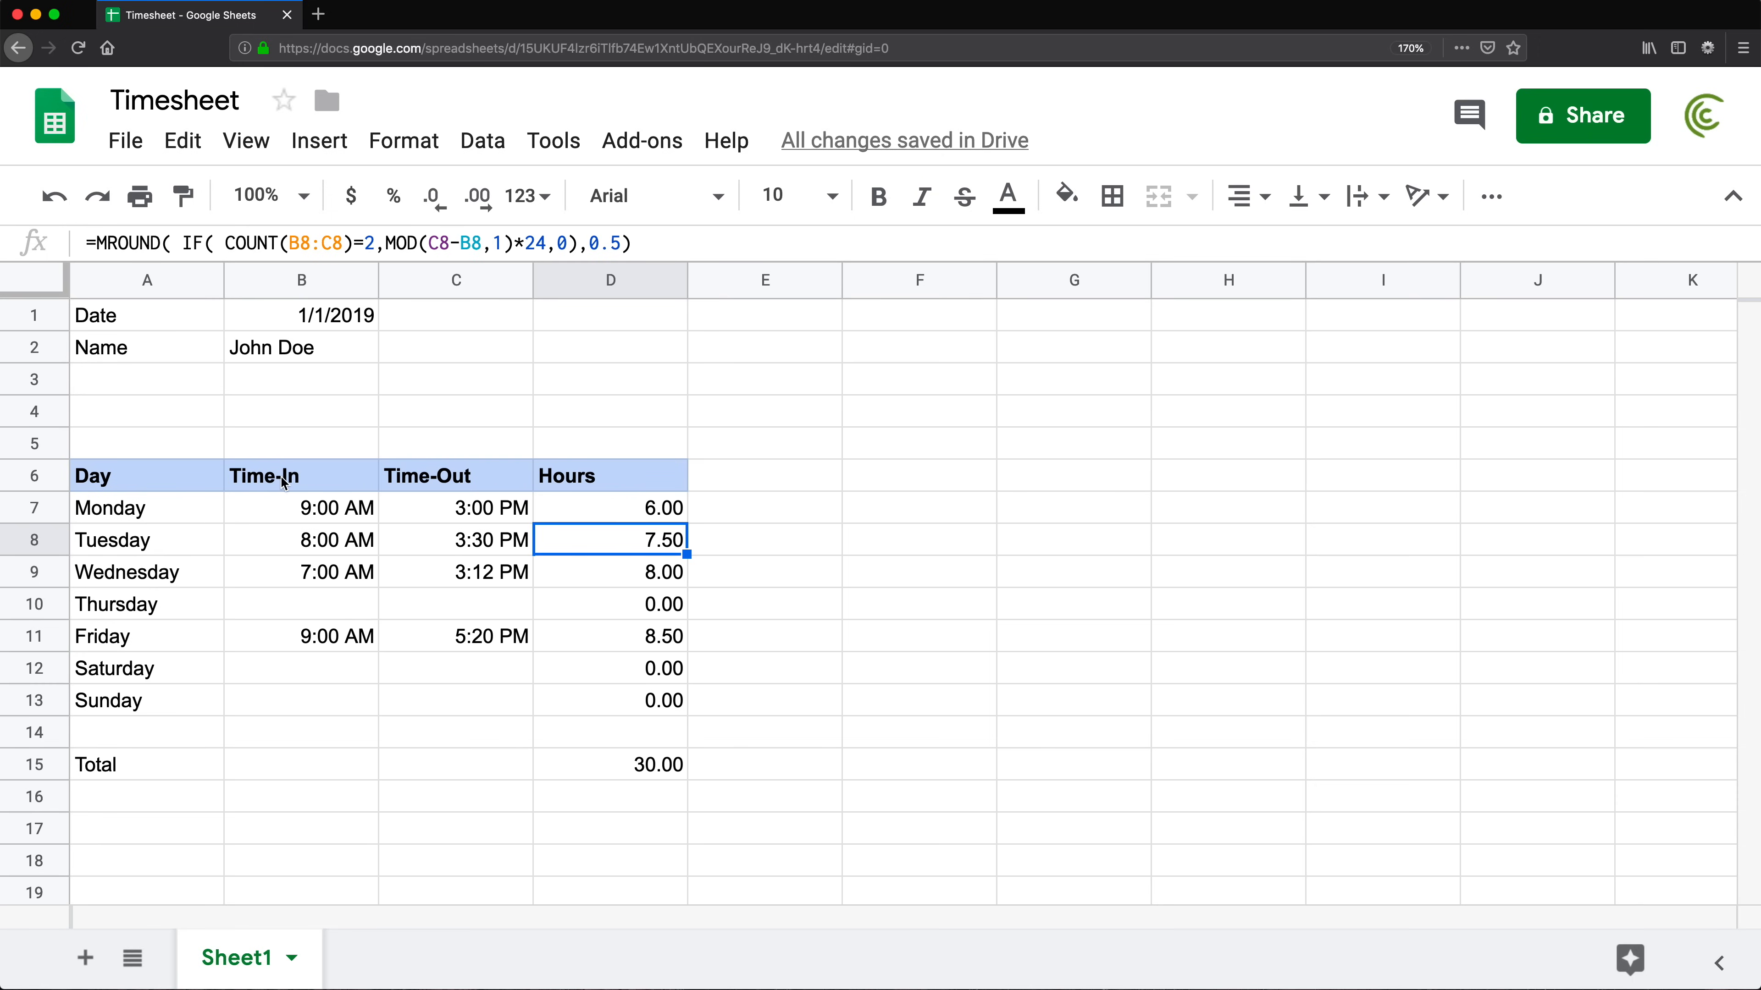
Copy the Day header's bold, light-blue formatting to the Total label in A15 and the Date and Name labels in A1:A2
left_click(125, 770)
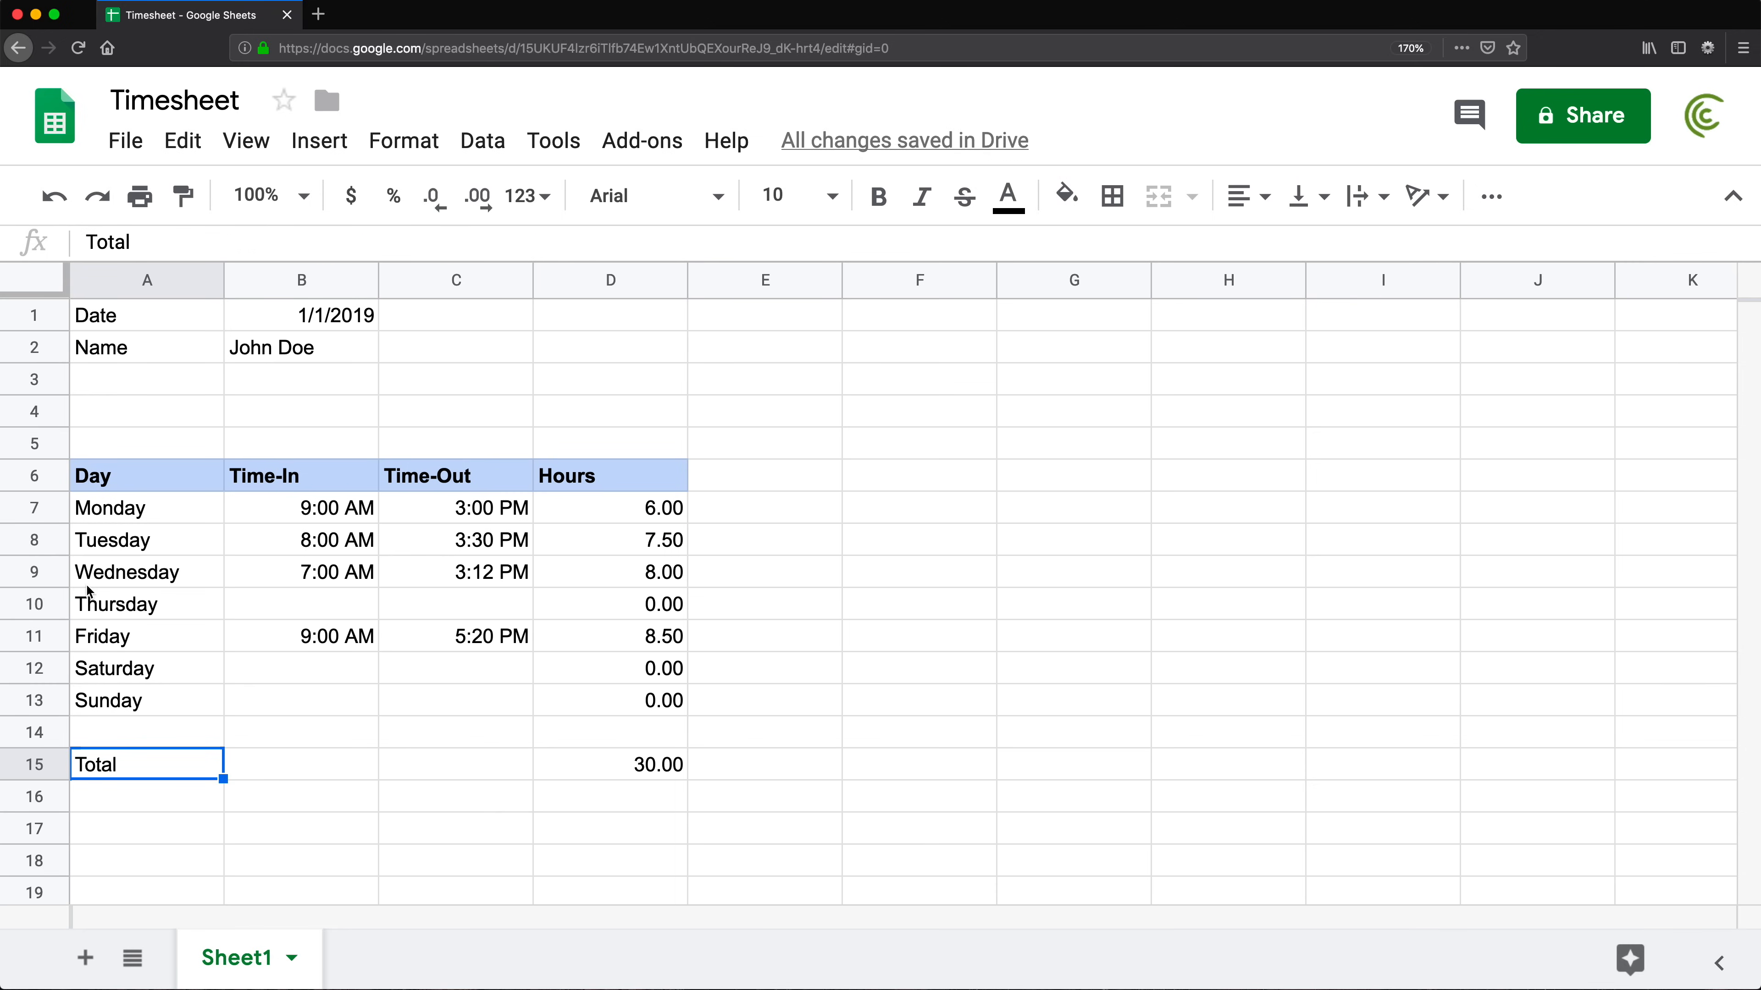
left_click(137, 485)
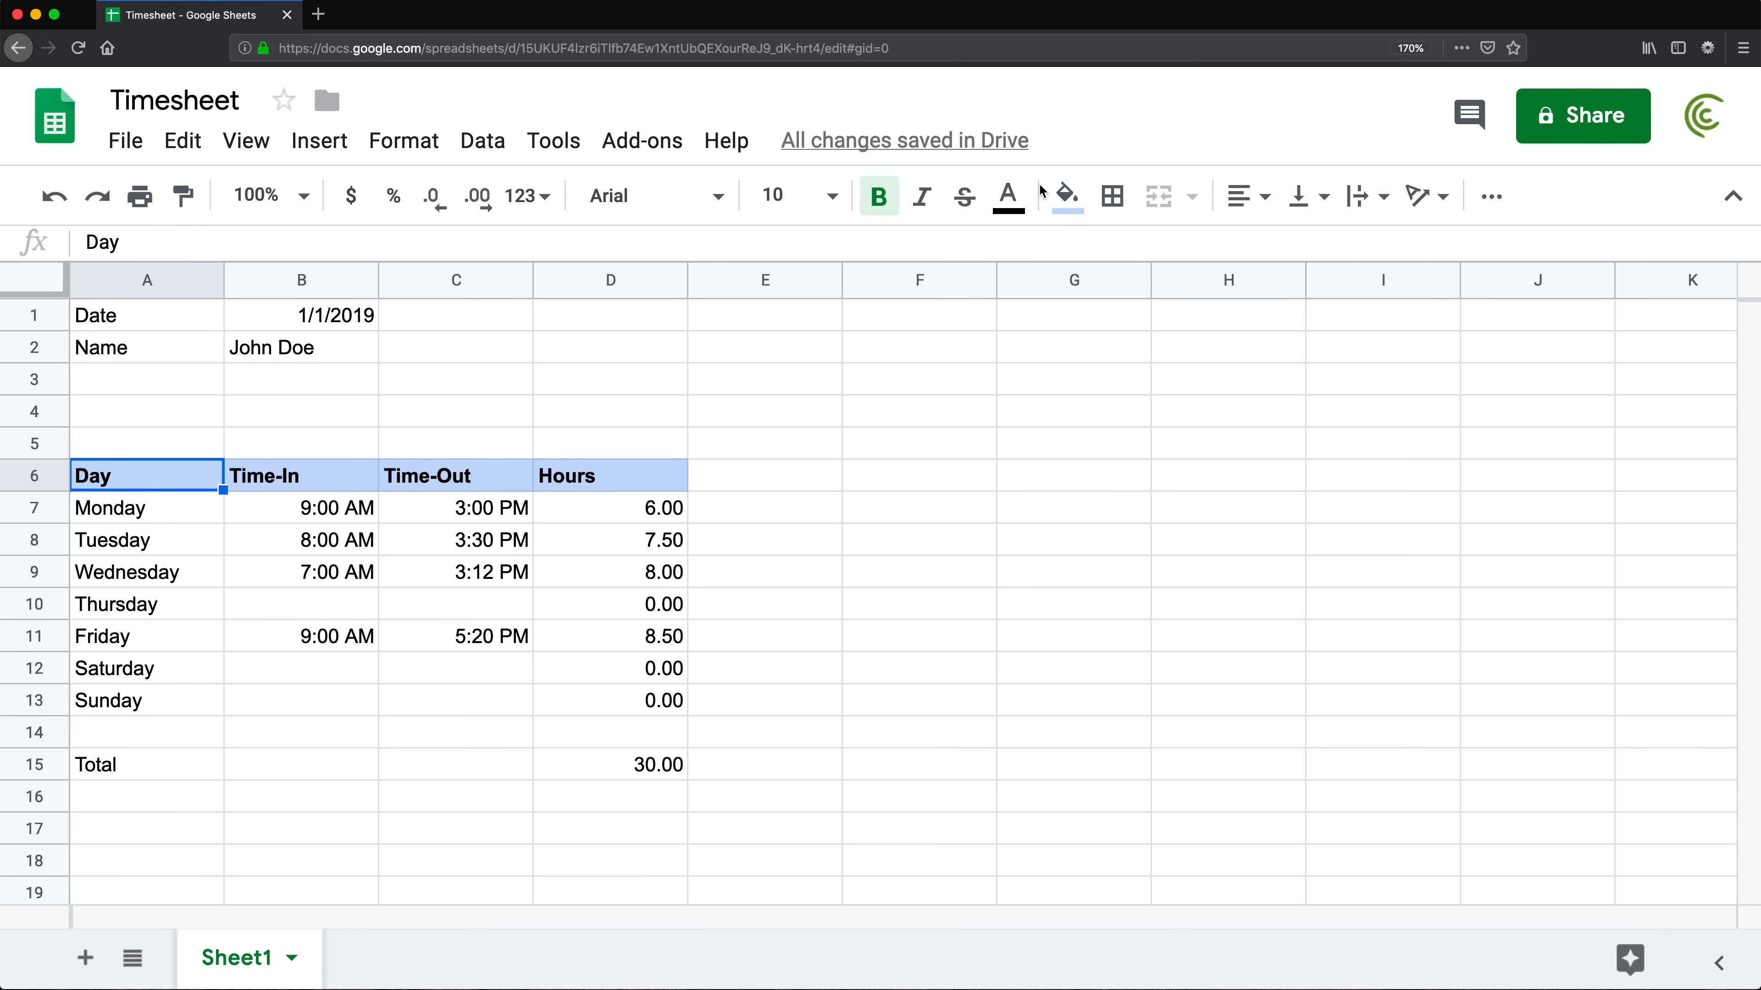
left_click(182, 203)
left_click(135, 759)
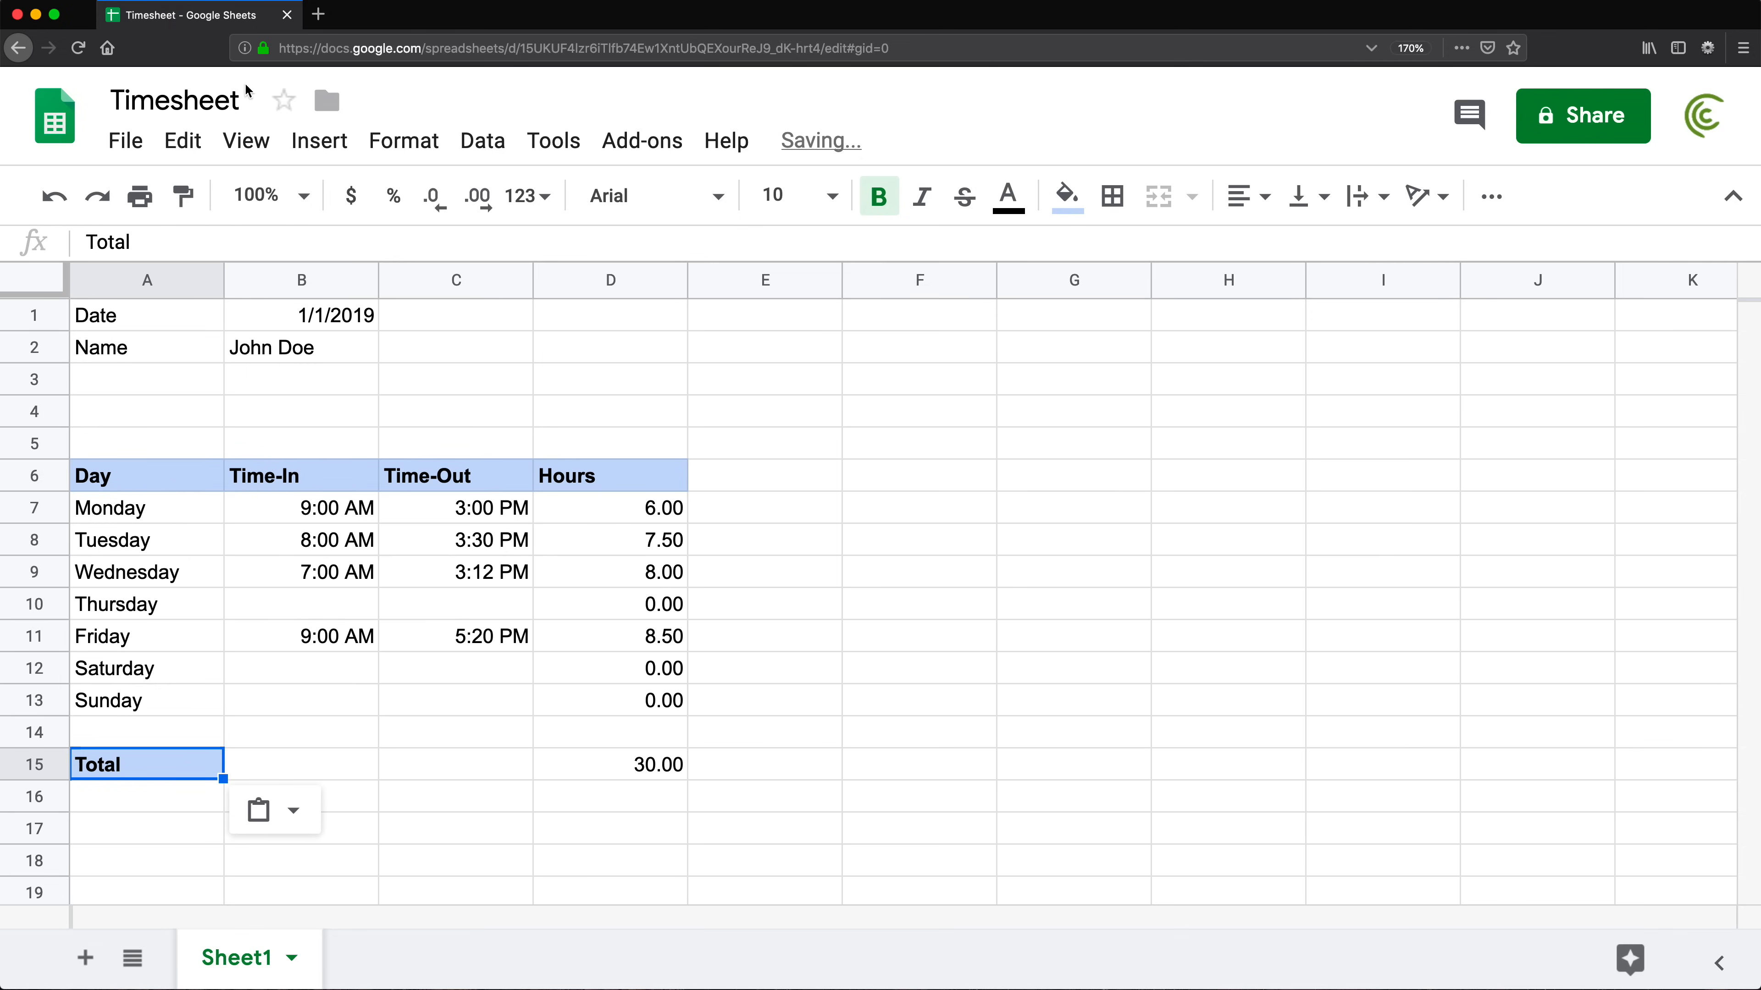
left_click(196, 201)
left_click_drag(149, 315, 150, 340)
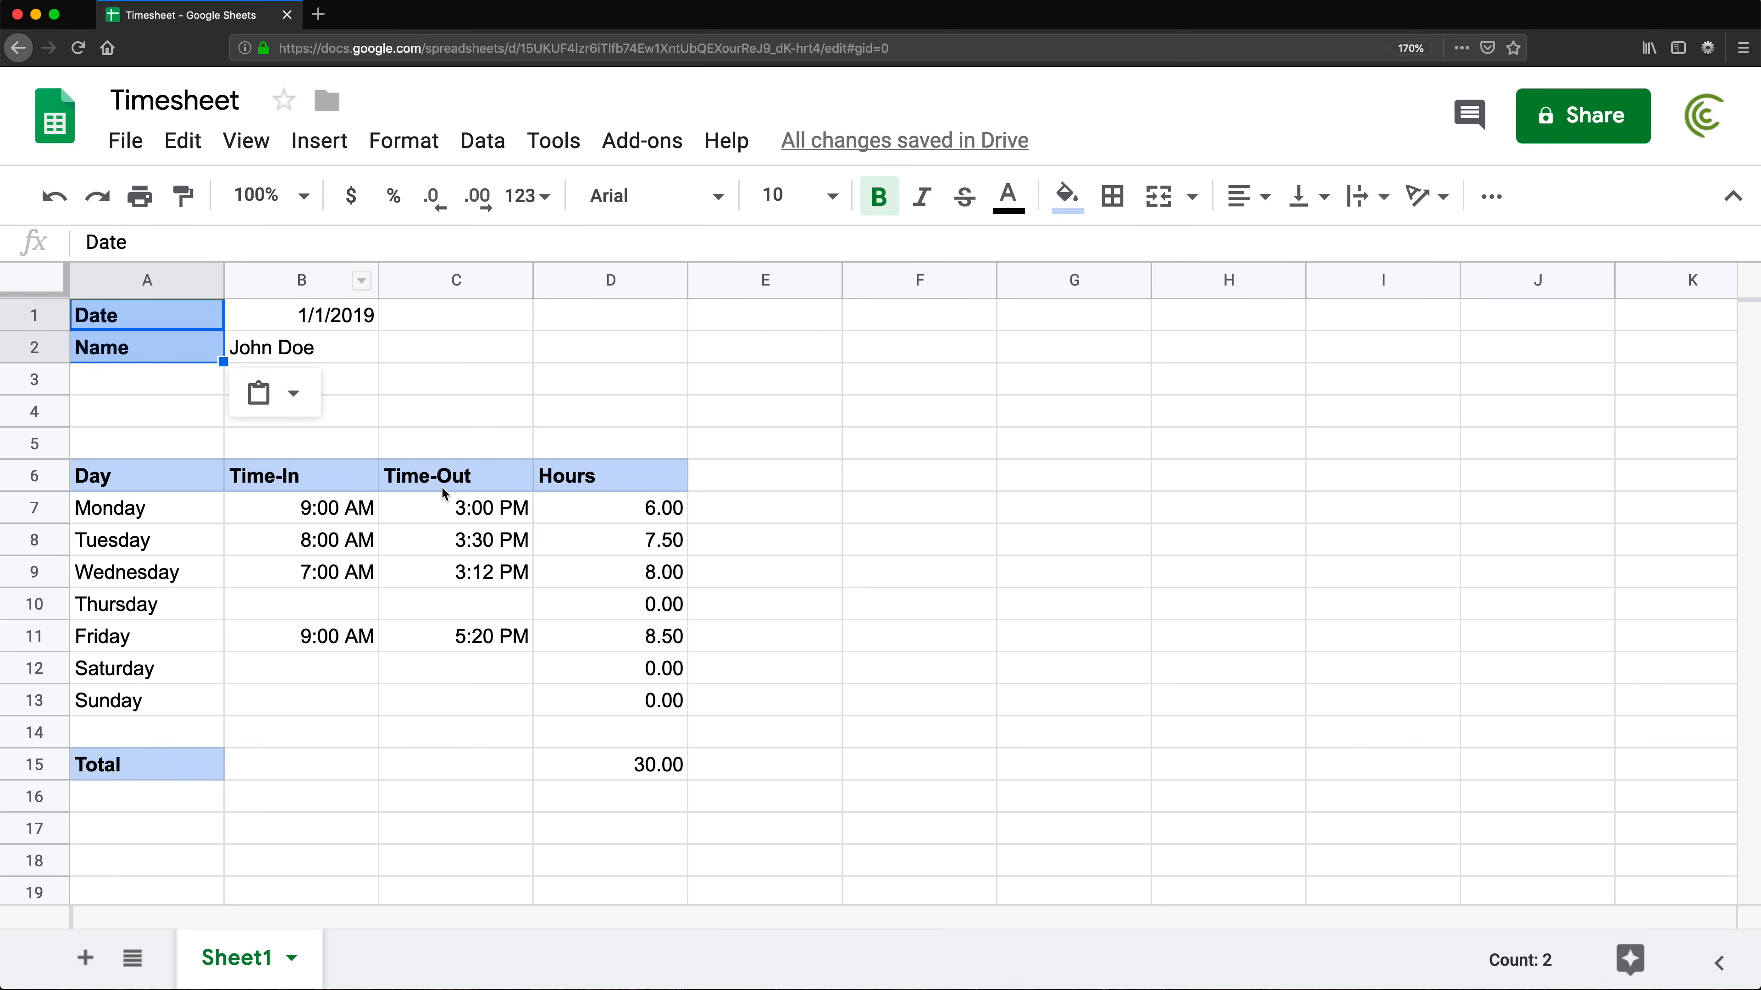
left_click(5, 506)
left_click(762, 539)
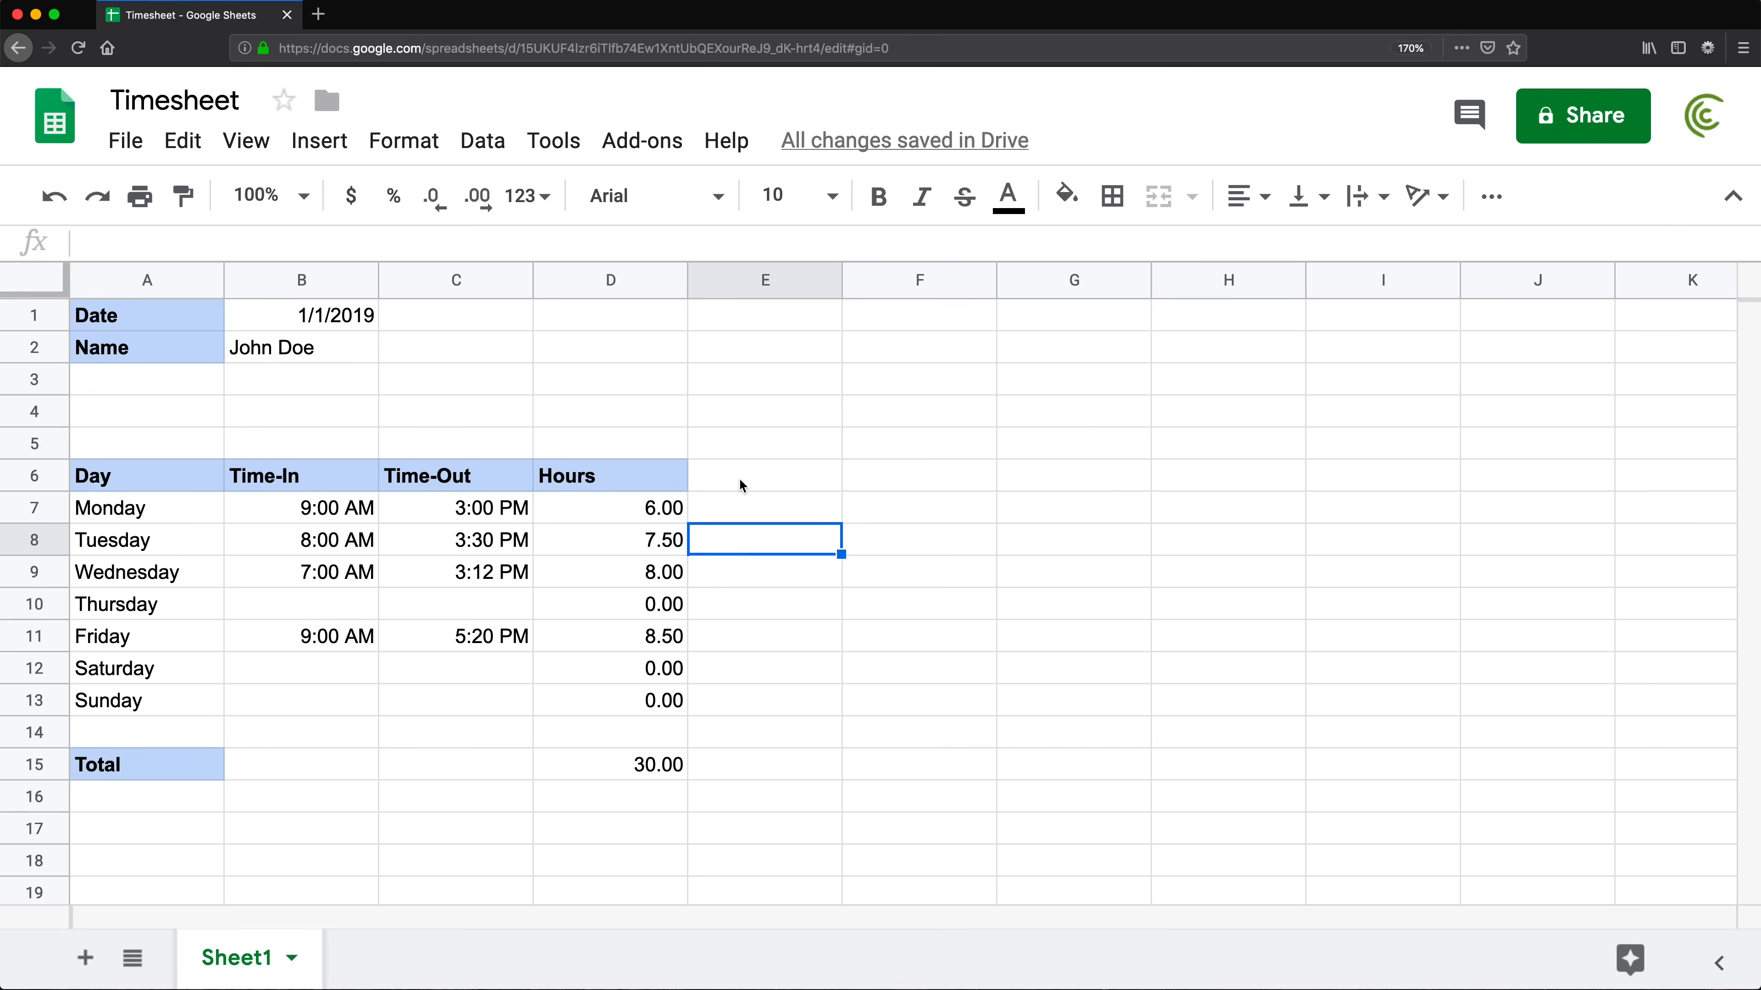
left_click(746, 478)
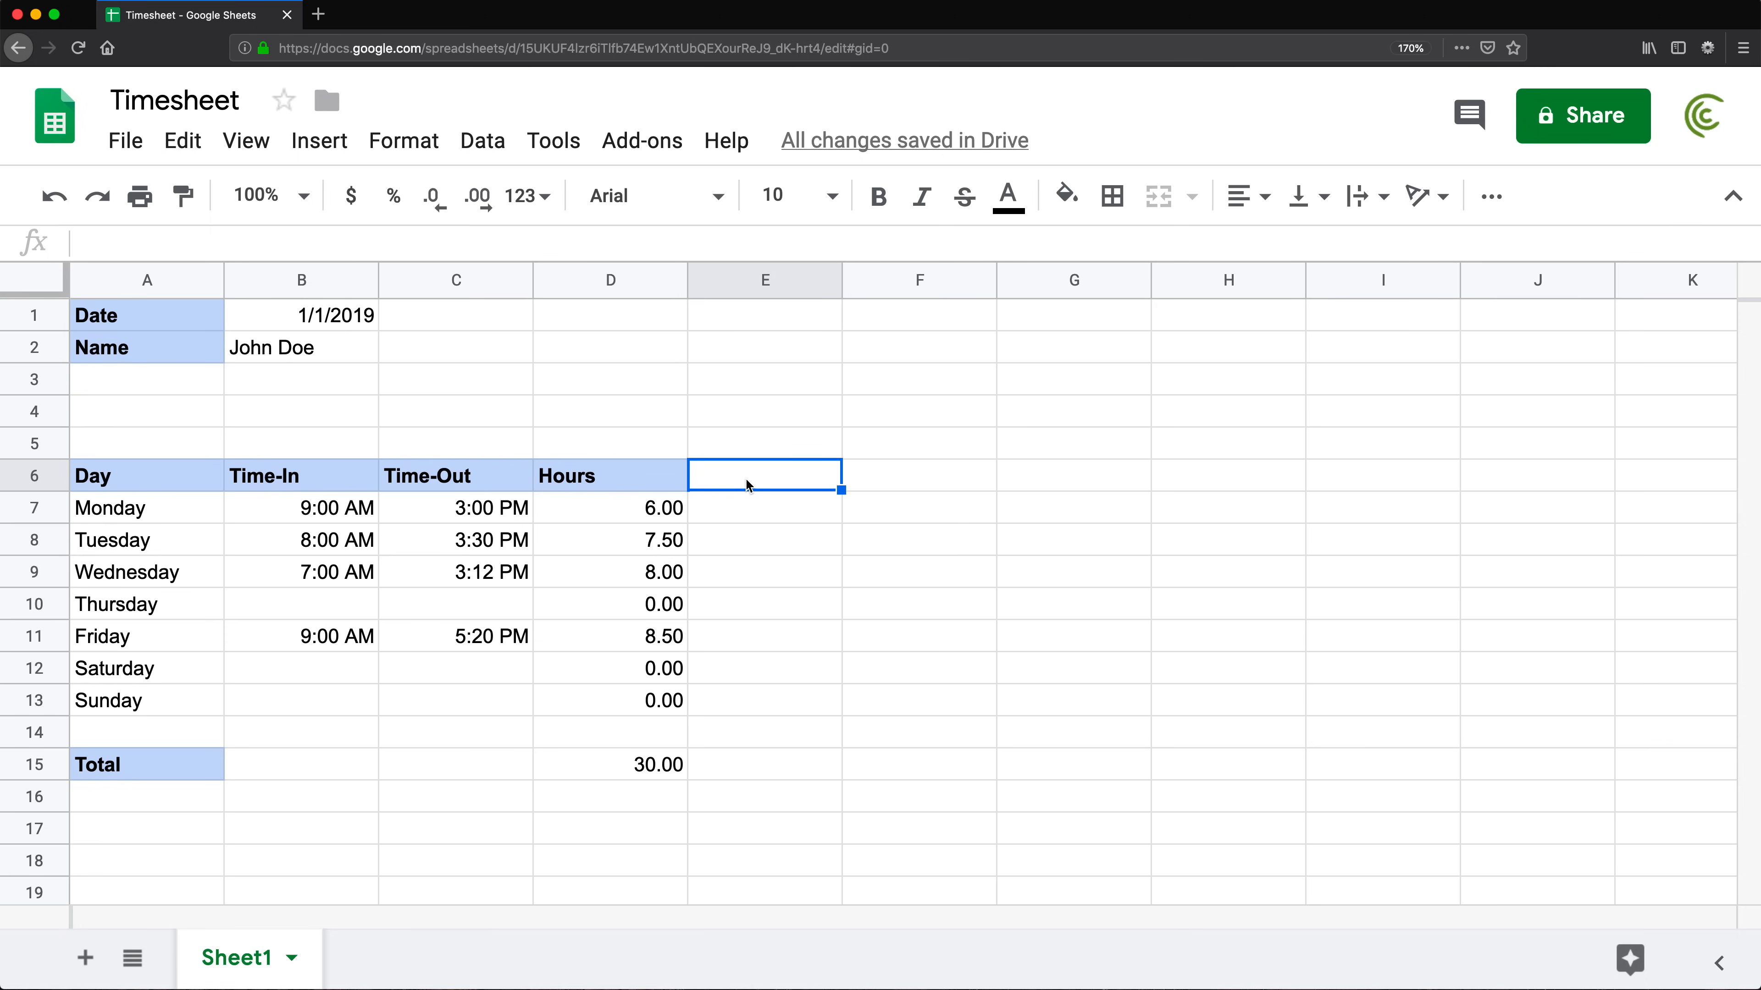
key("Down")
key("Down")
key("Down")
key("Down")
key("Down")
key("Up")
key("Up")
key("Up")
key("Up")
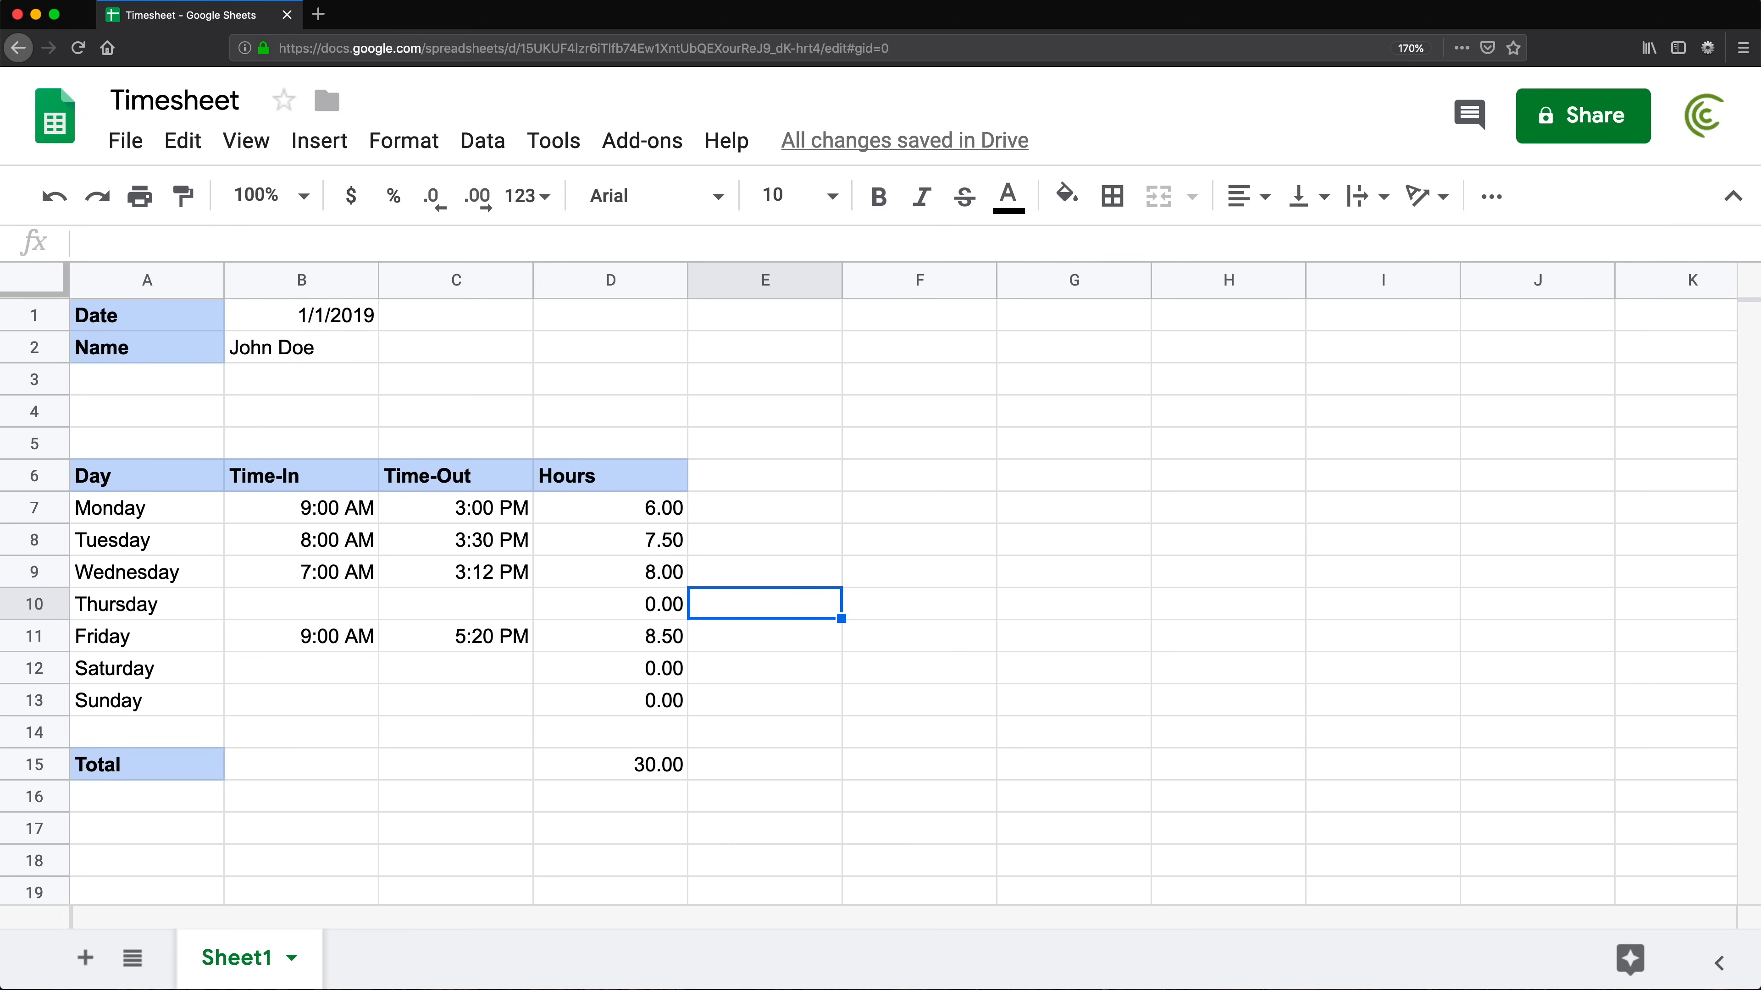
key("Up")
type("Rate")
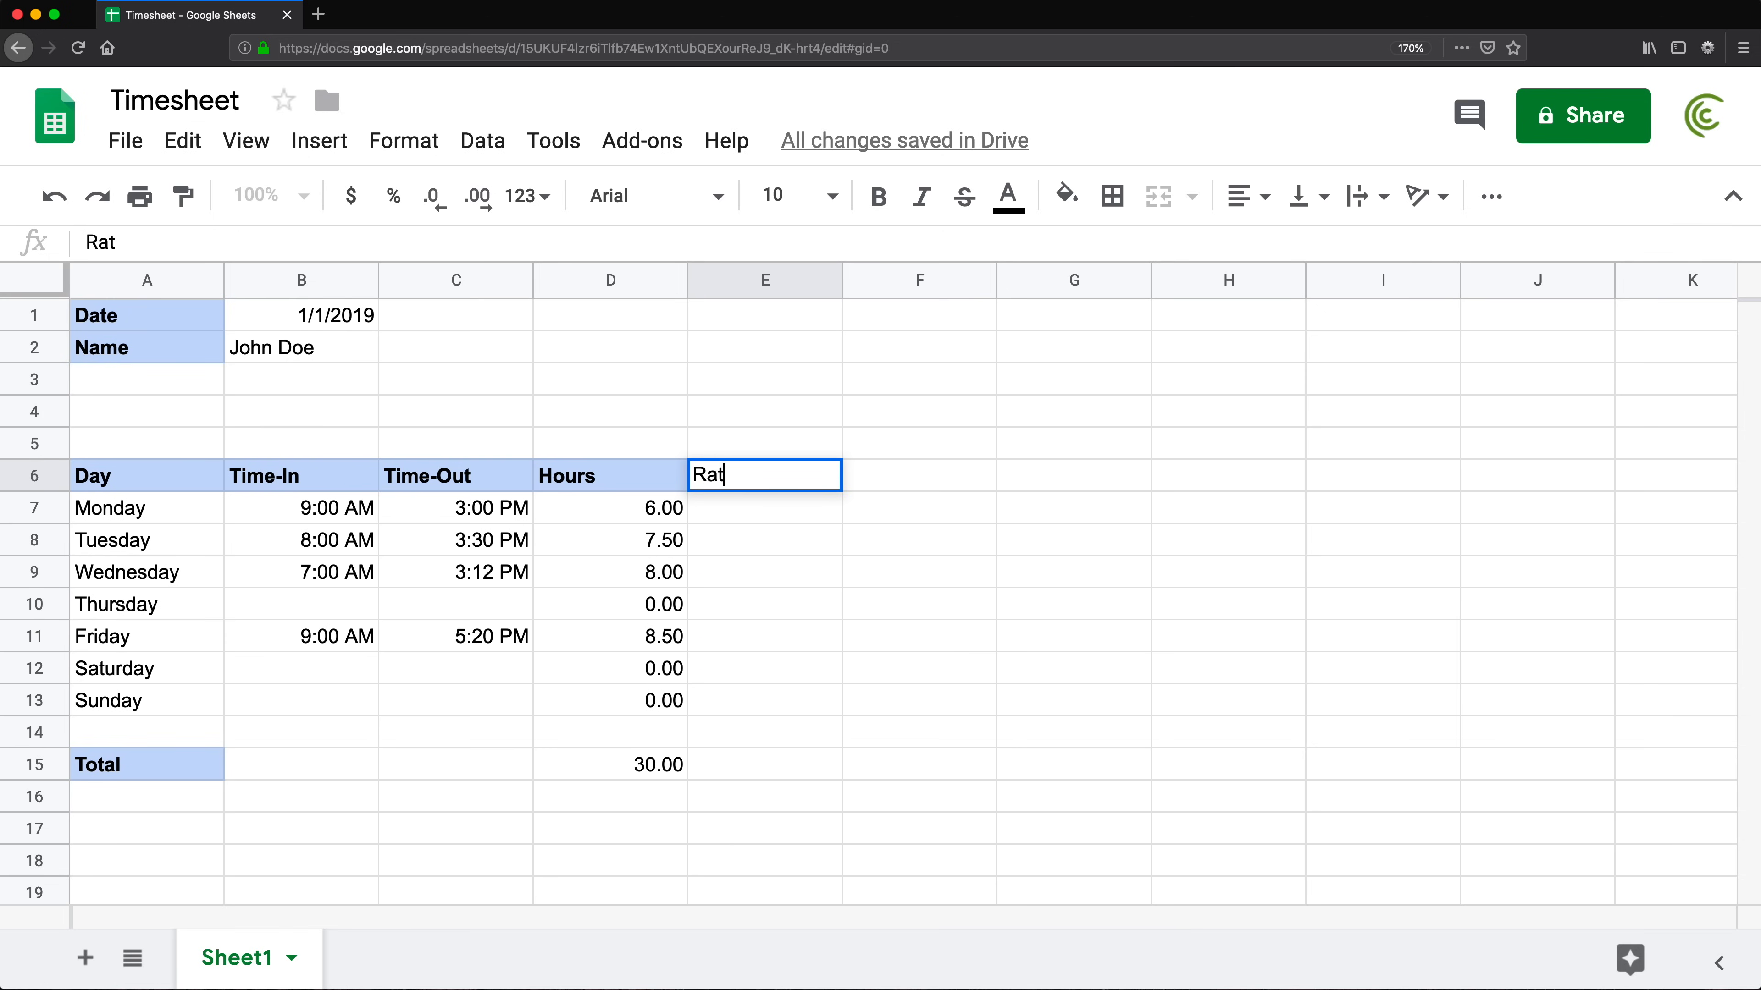
key("Return")
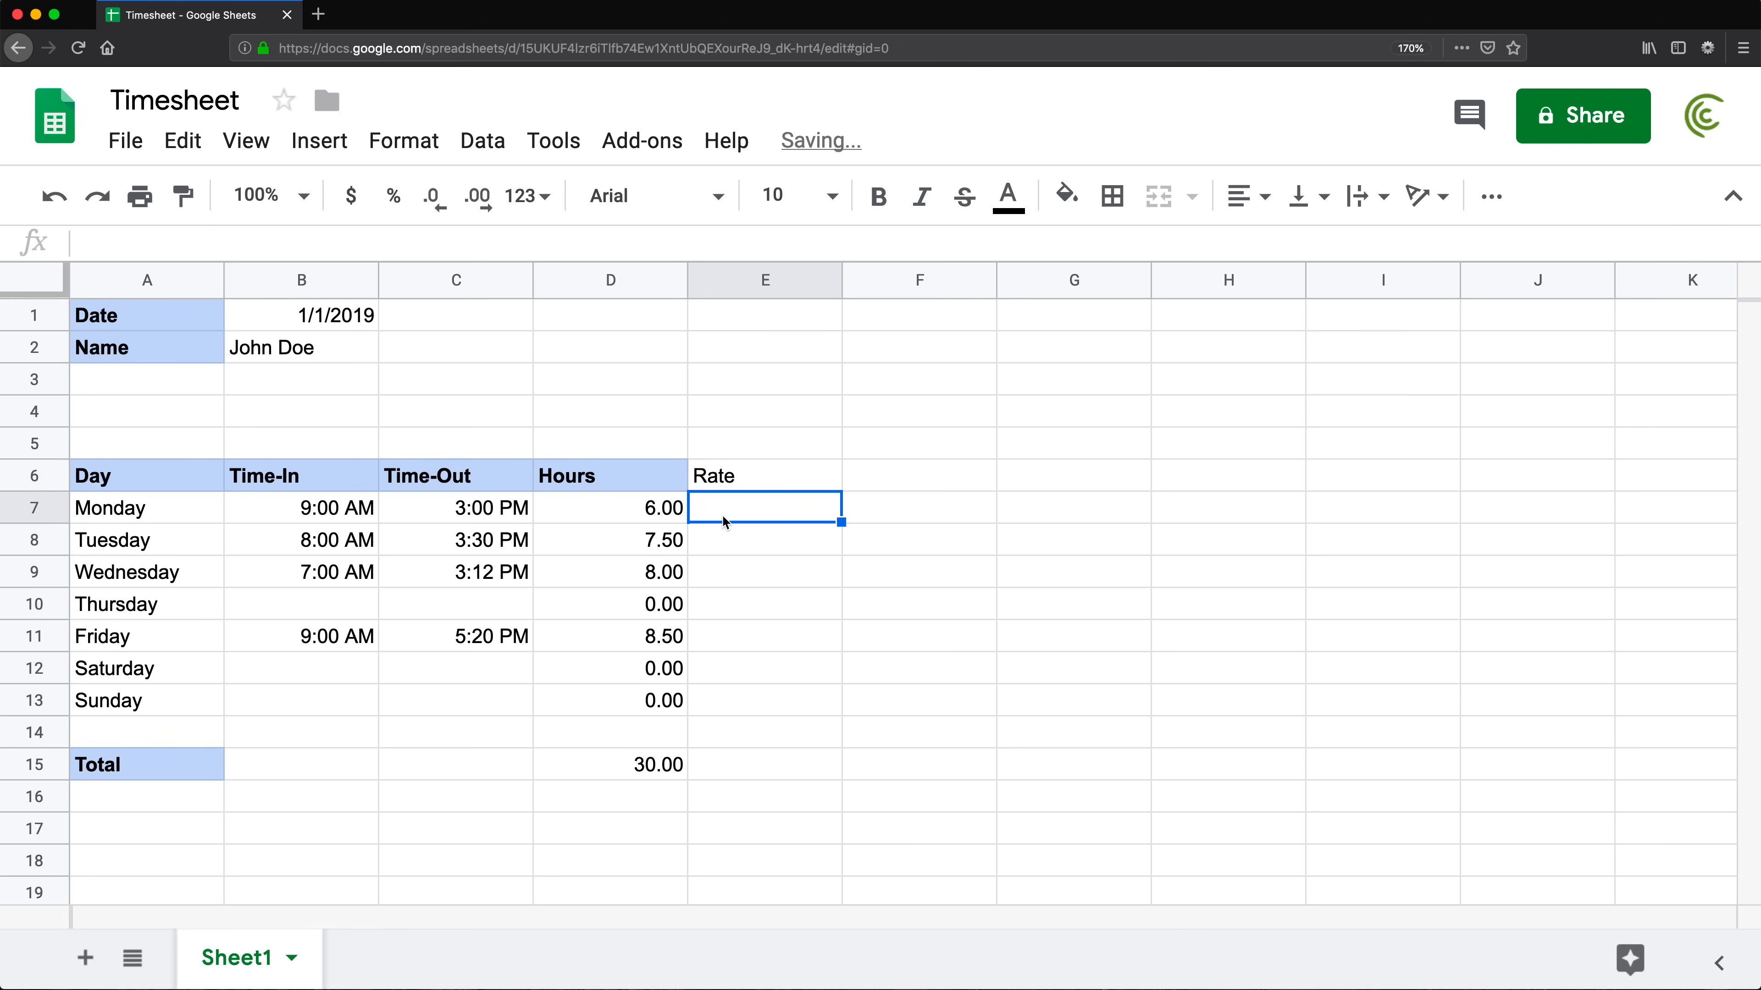
left_click_drag(739, 515, 752, 697)
left_click(784, 472)
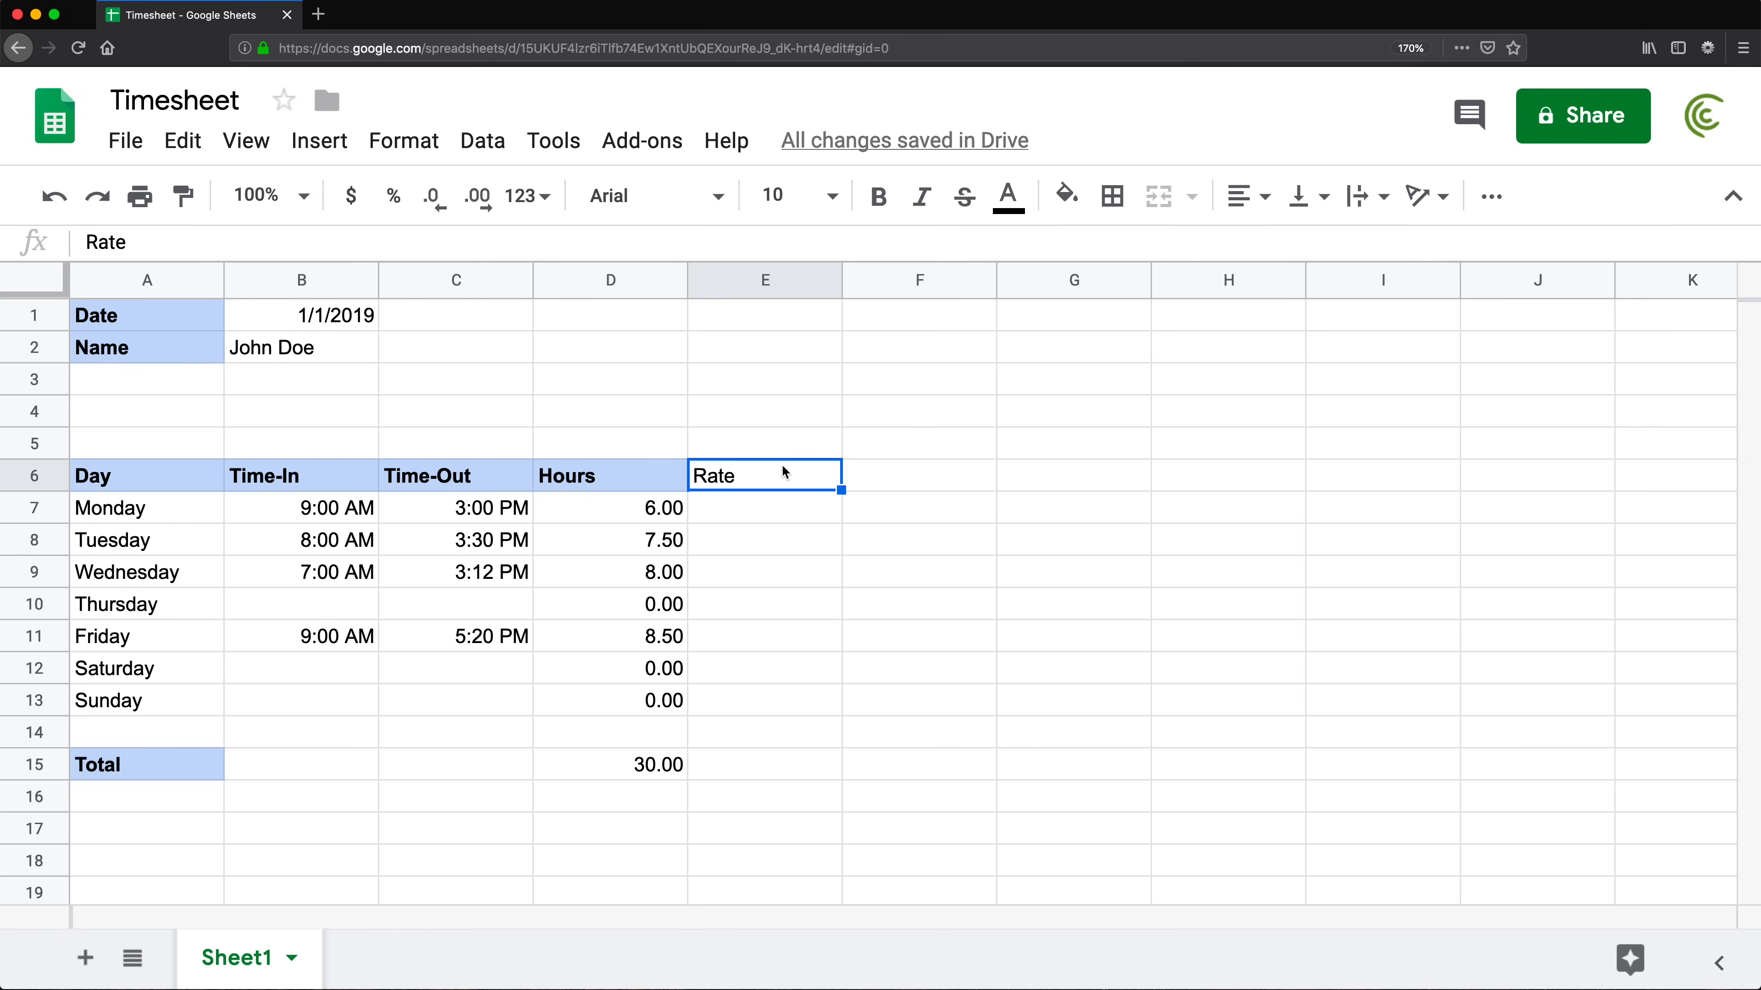
key("Delete")
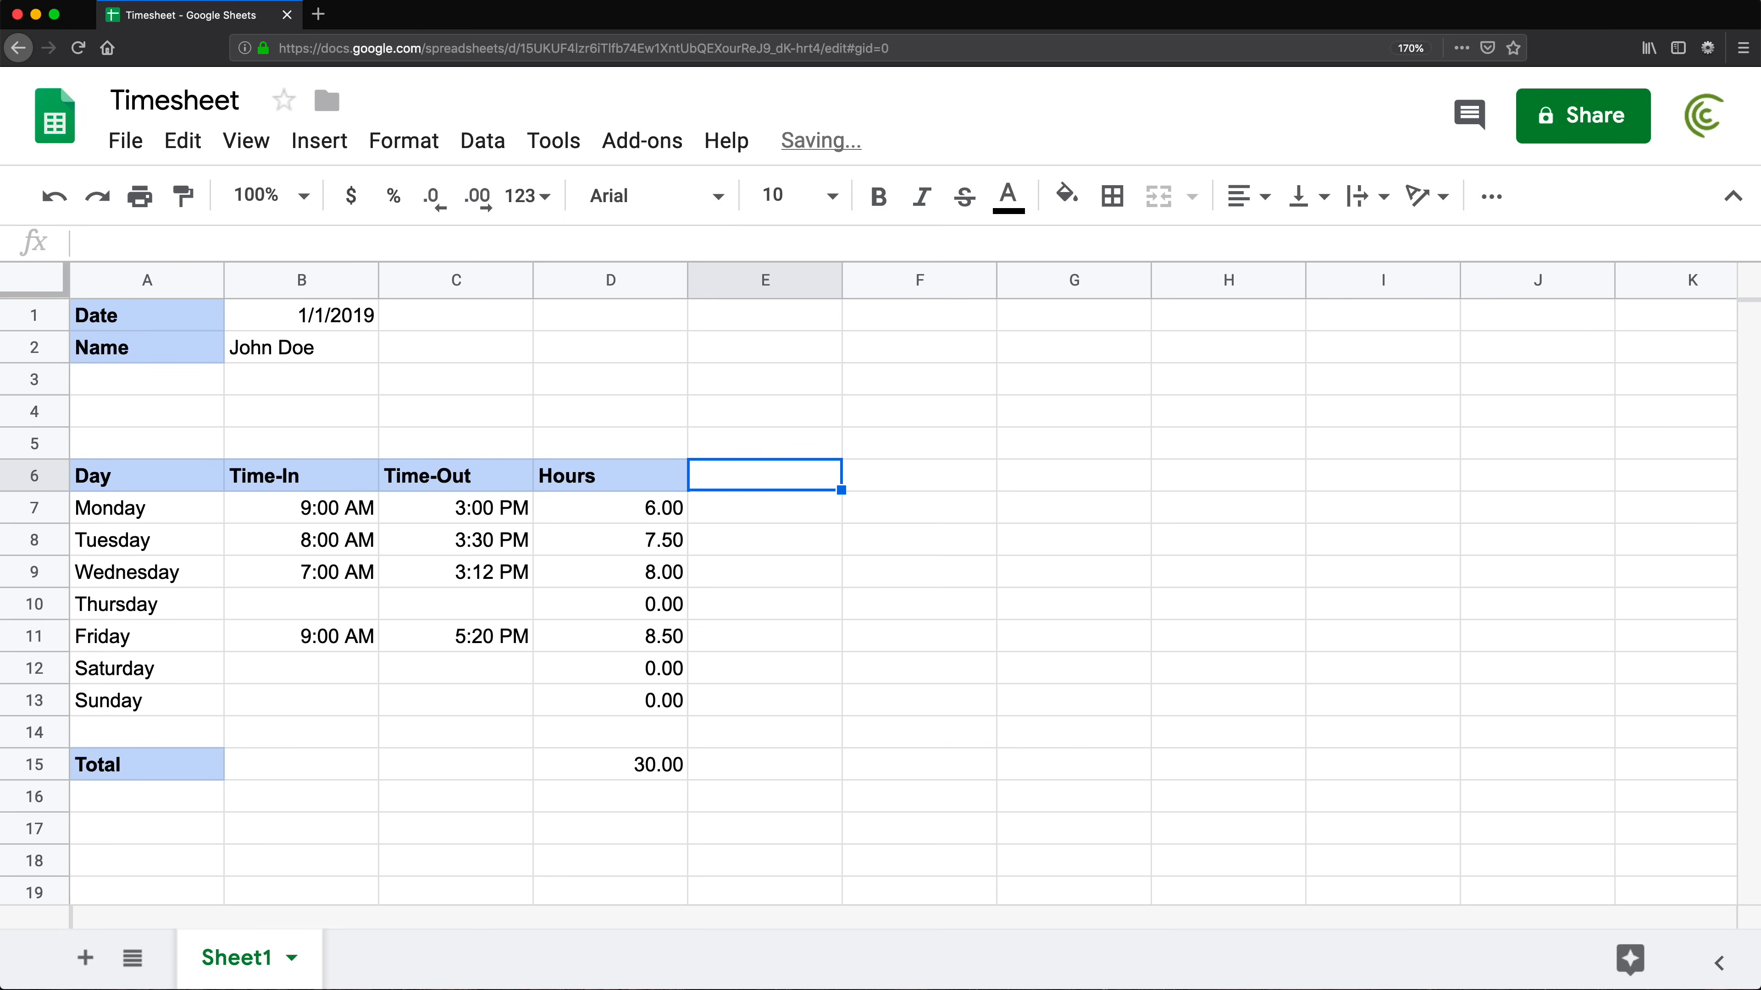
Enter the label "Rate" in A3, below the Name label
key("Up")
key("Up")
key("Up")
key("Left")
key("Left")
key("Left")
key("Left")
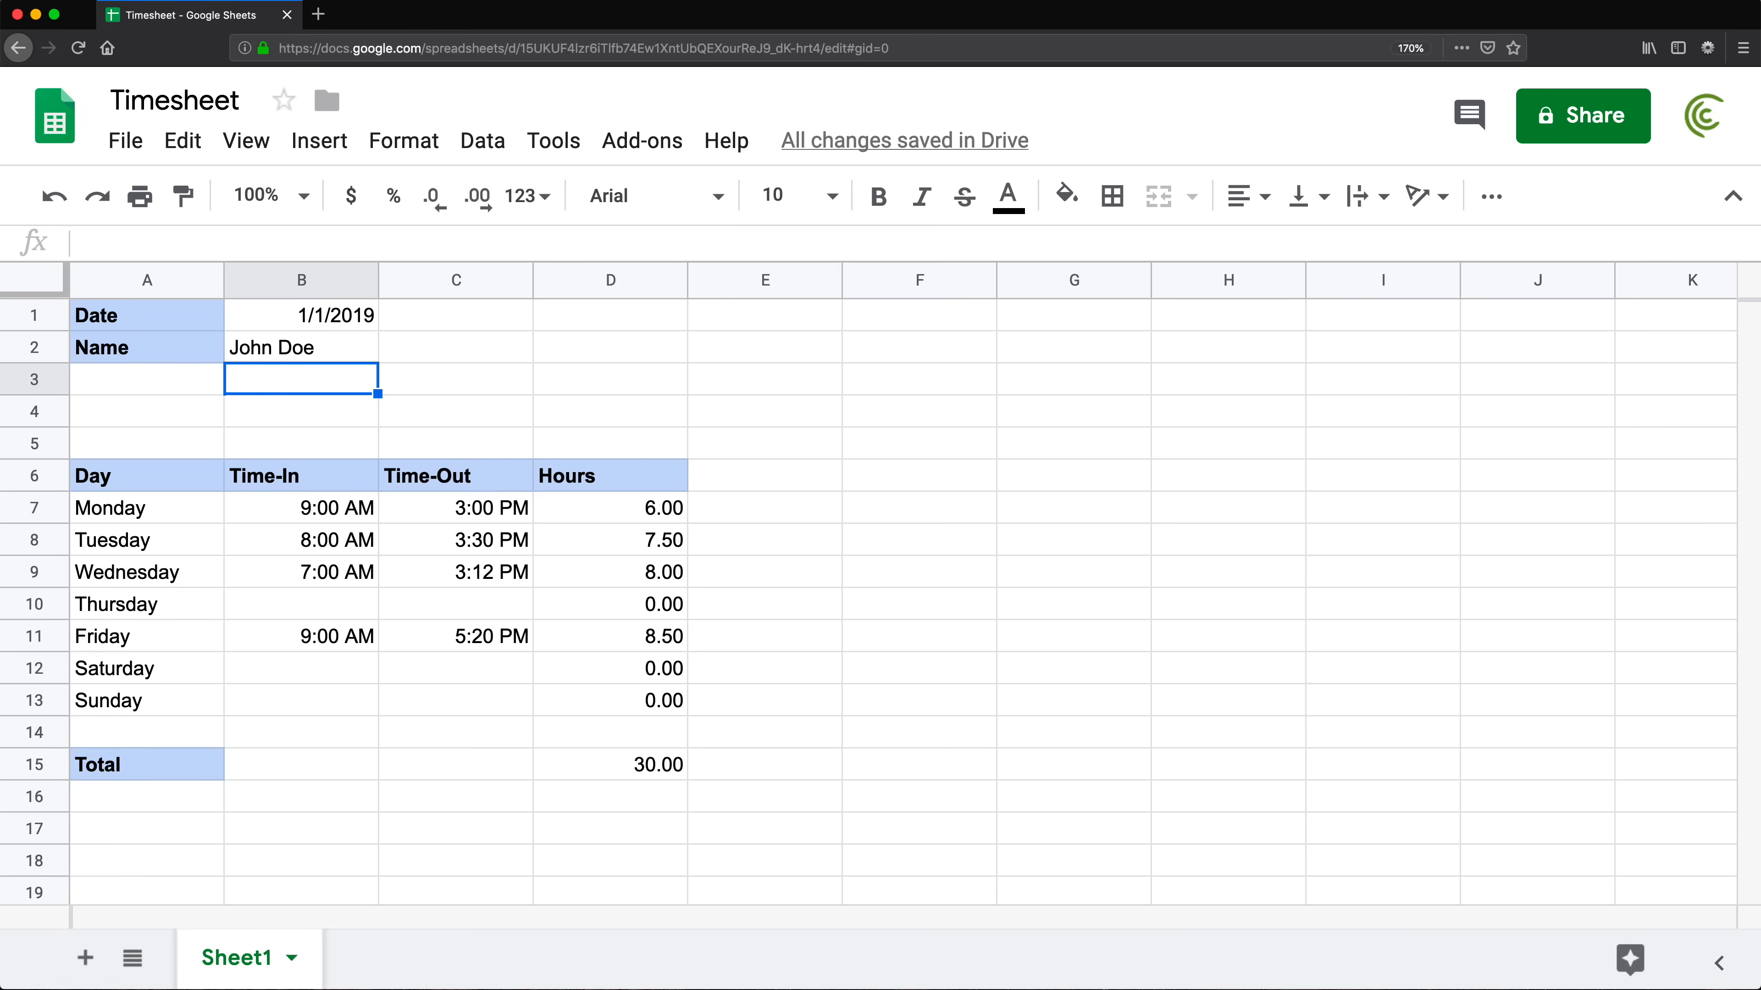
type("Rate")
key("Return")
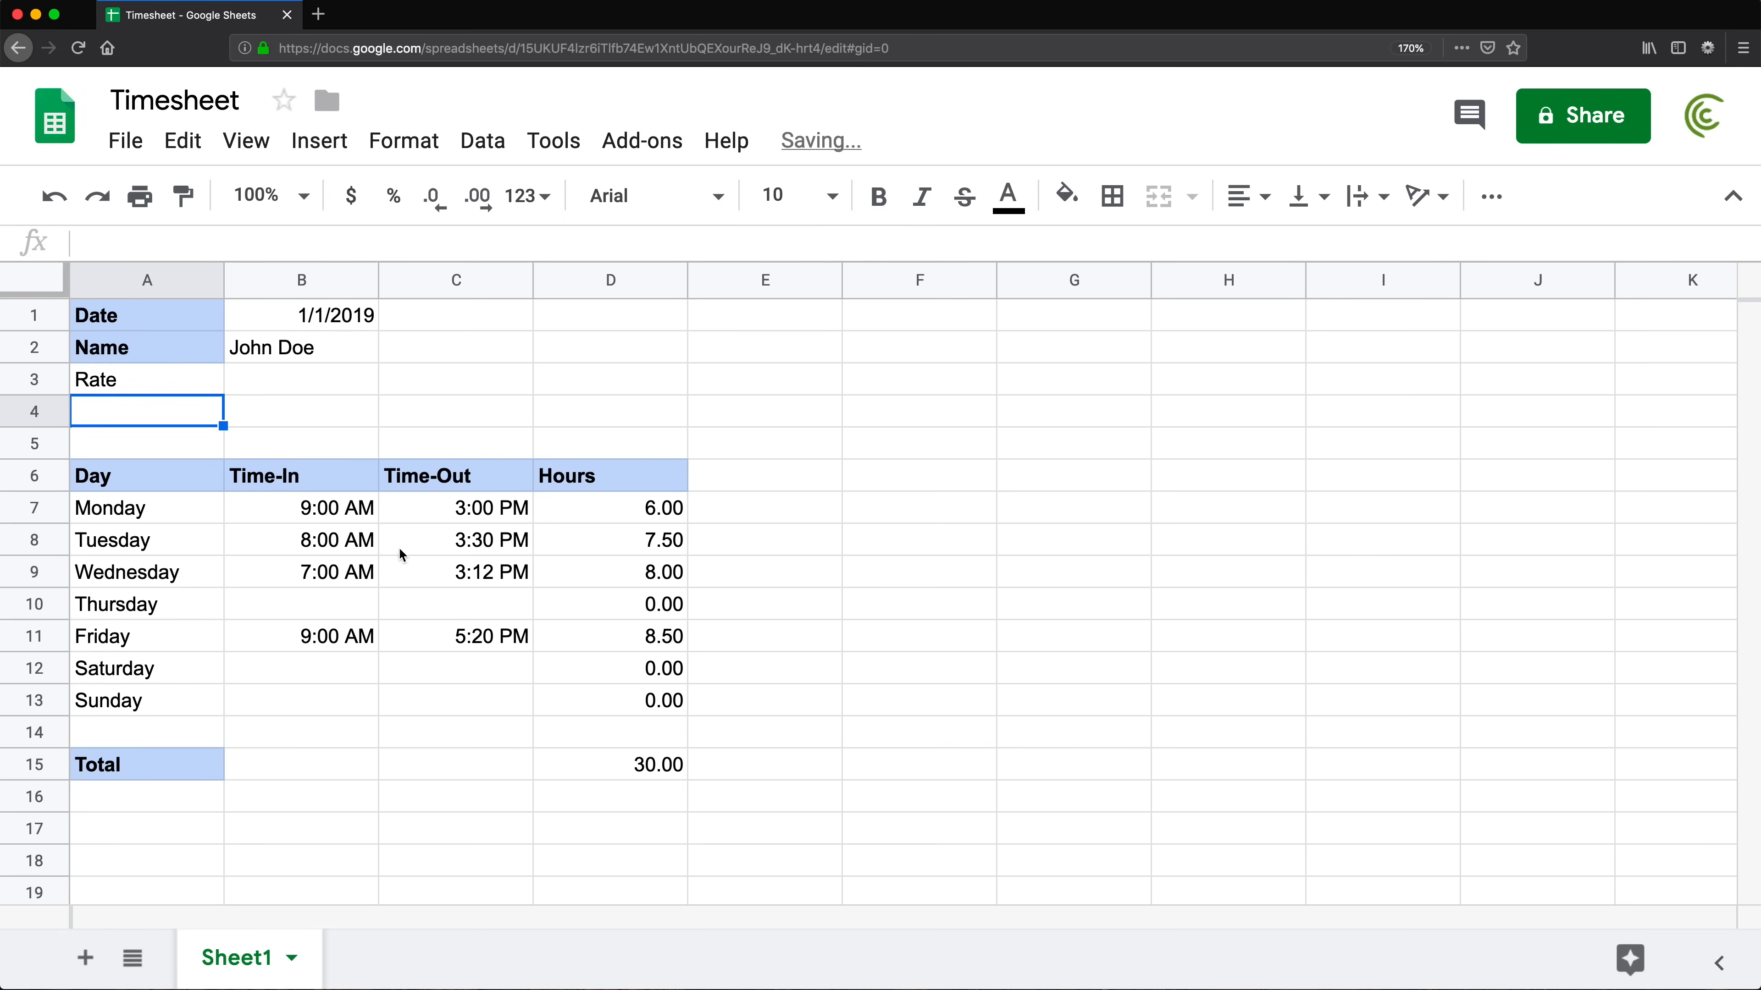
Copy the Name label's bold, light-blue formatting to the Rate label in A3
left_click(124, 355)
left_click(184, 197)
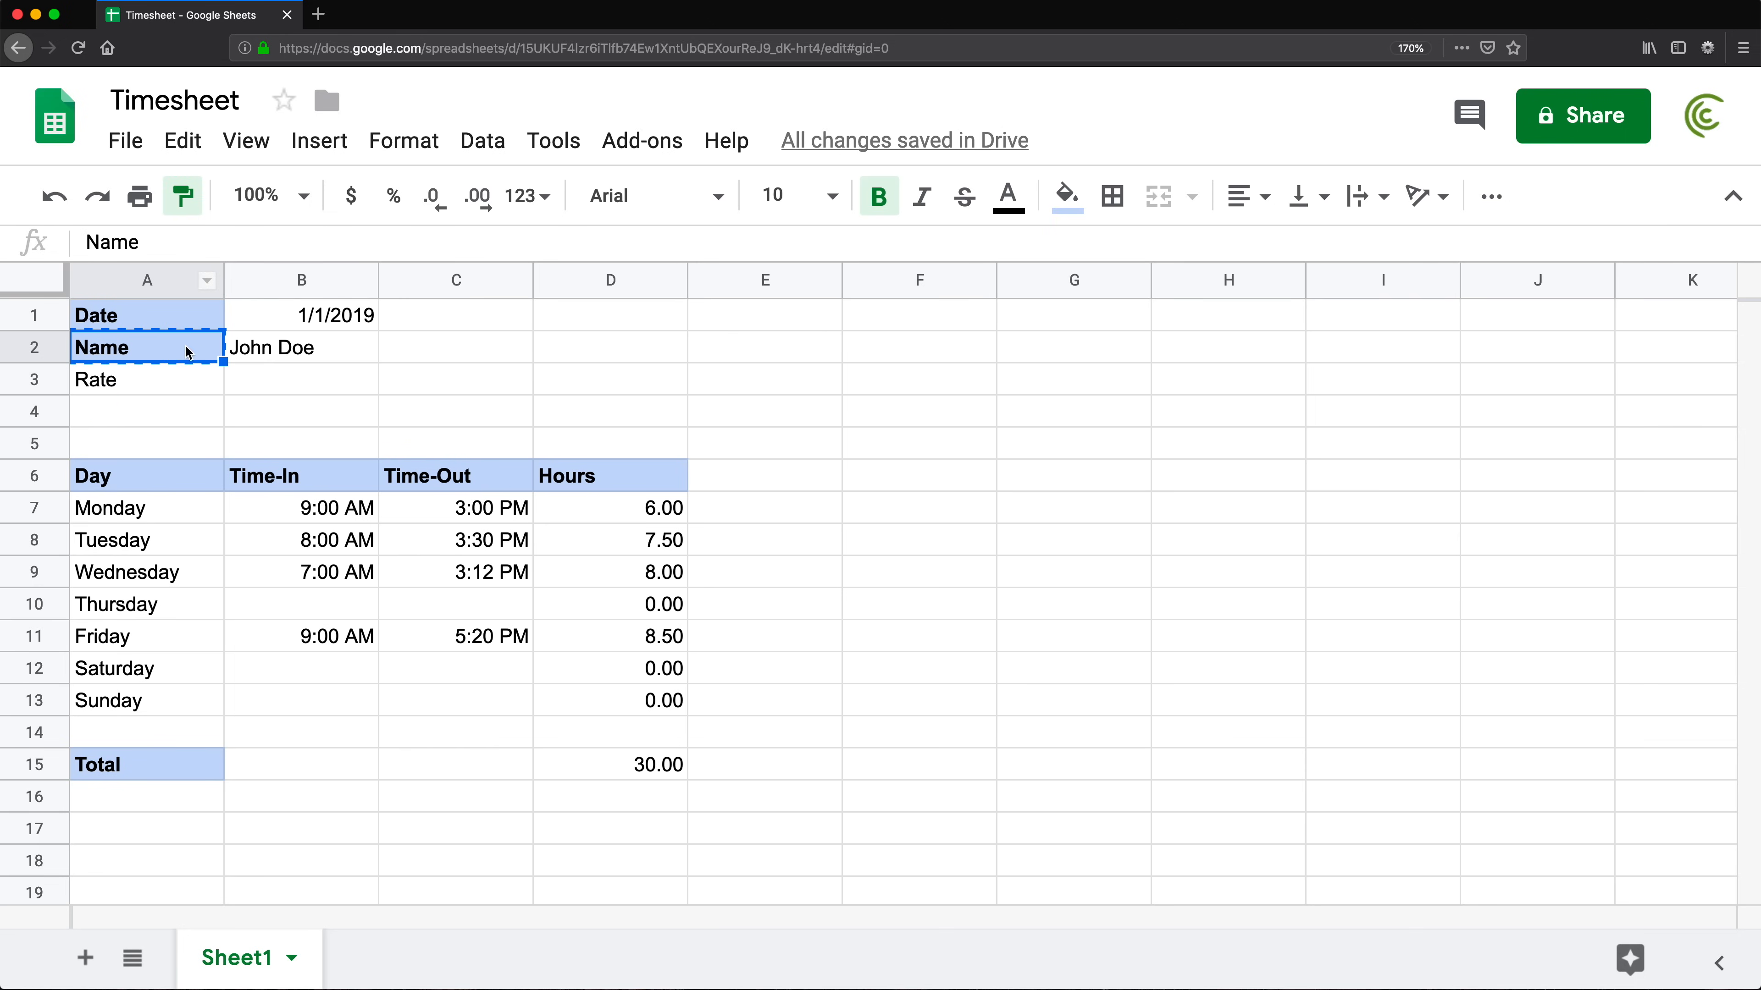
left_click(187, 387)
Enter an hourly rate of 22 in B3 and format it as currency
left_click(319, 383)
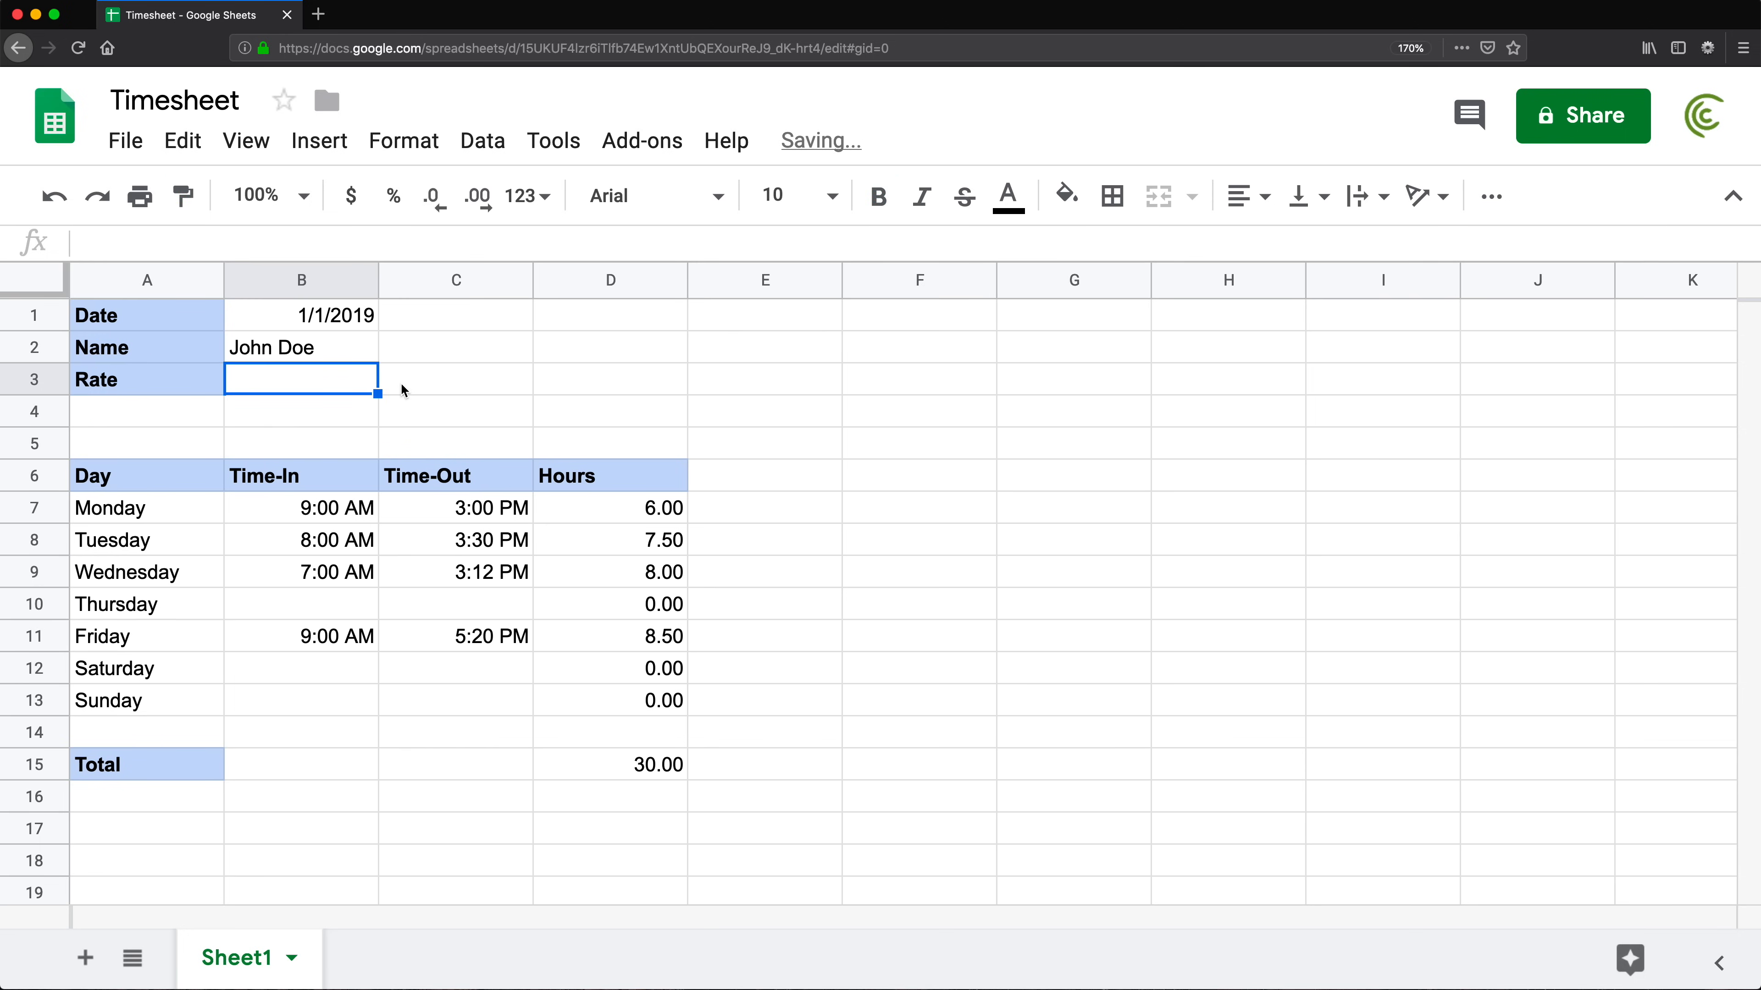
type("22")
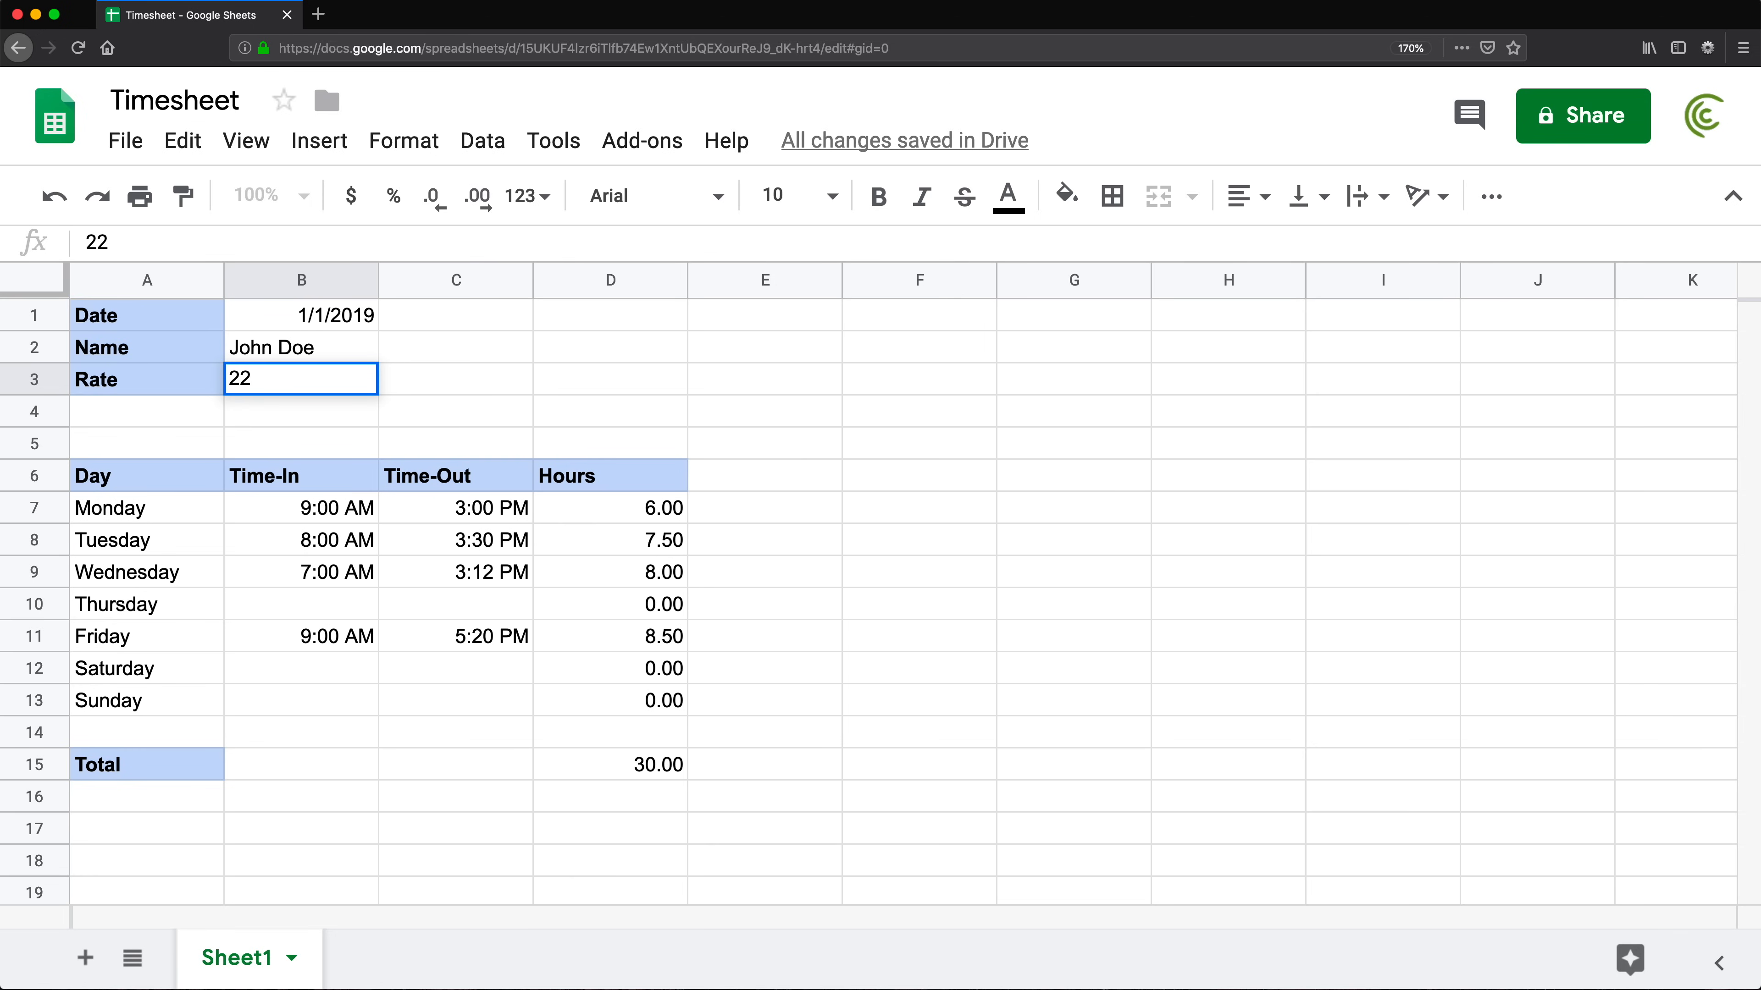
key("Return")
left_click(256, 382)
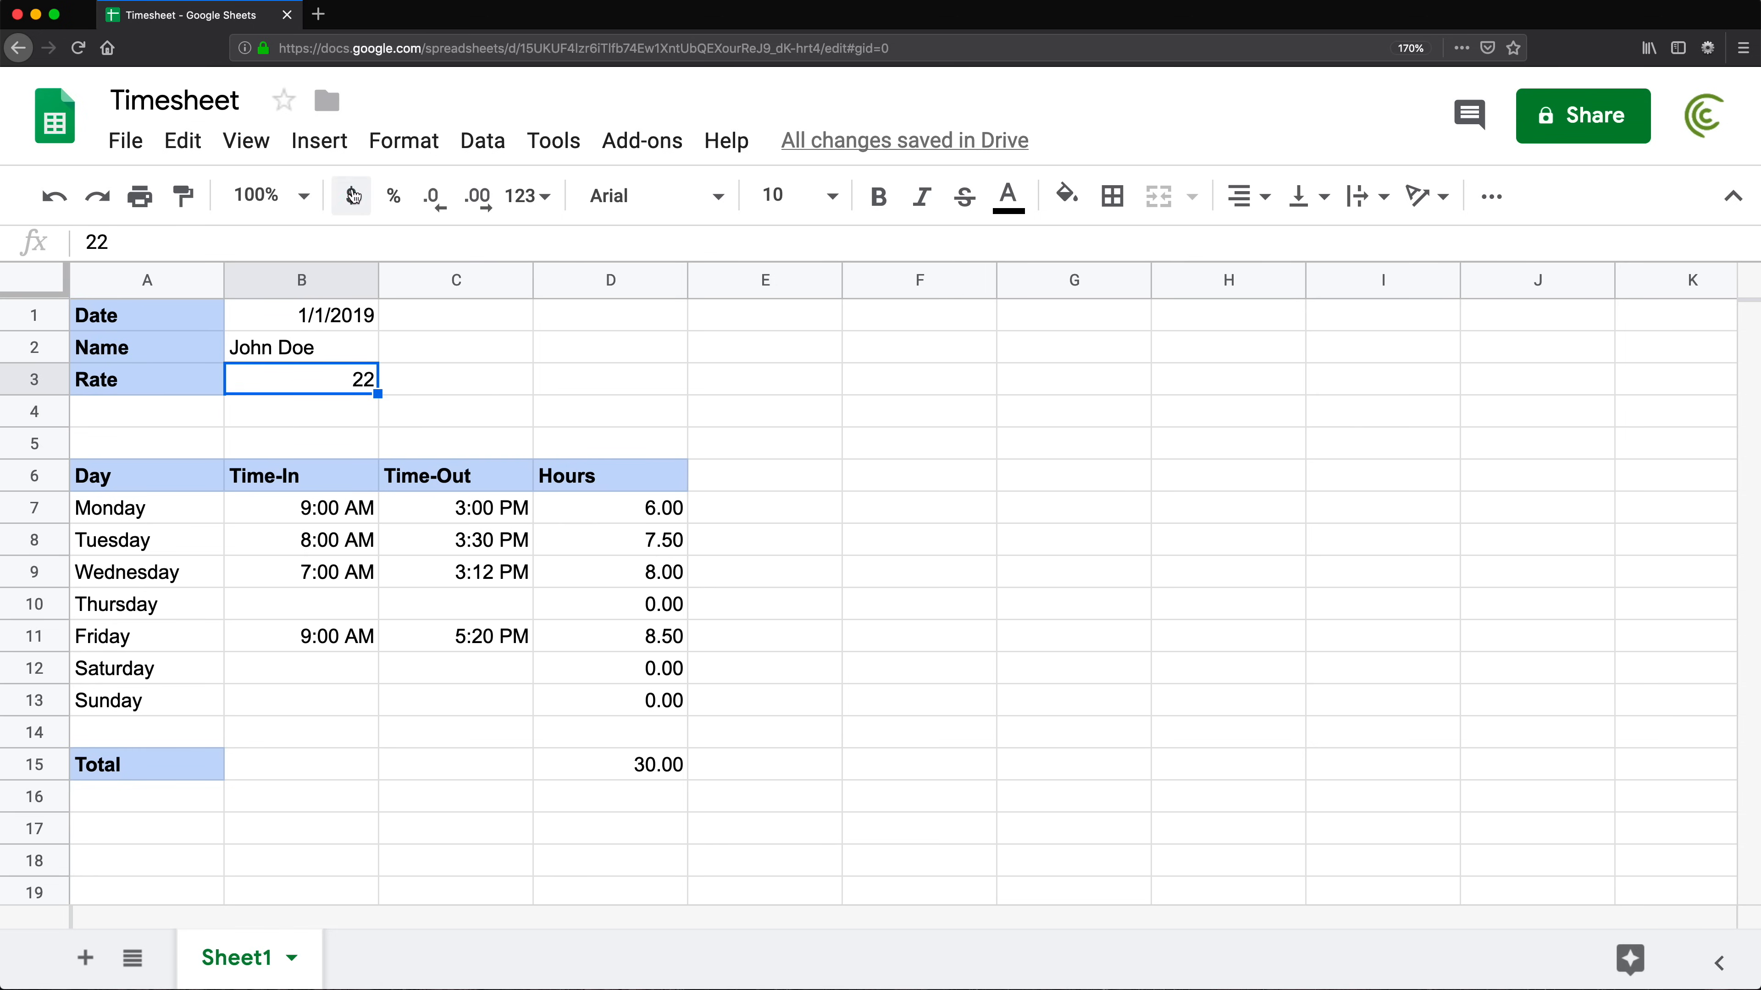
left_click(351, 195)
Add a "Total" column header in E6, beside the Hours header
left_click(724, 479)
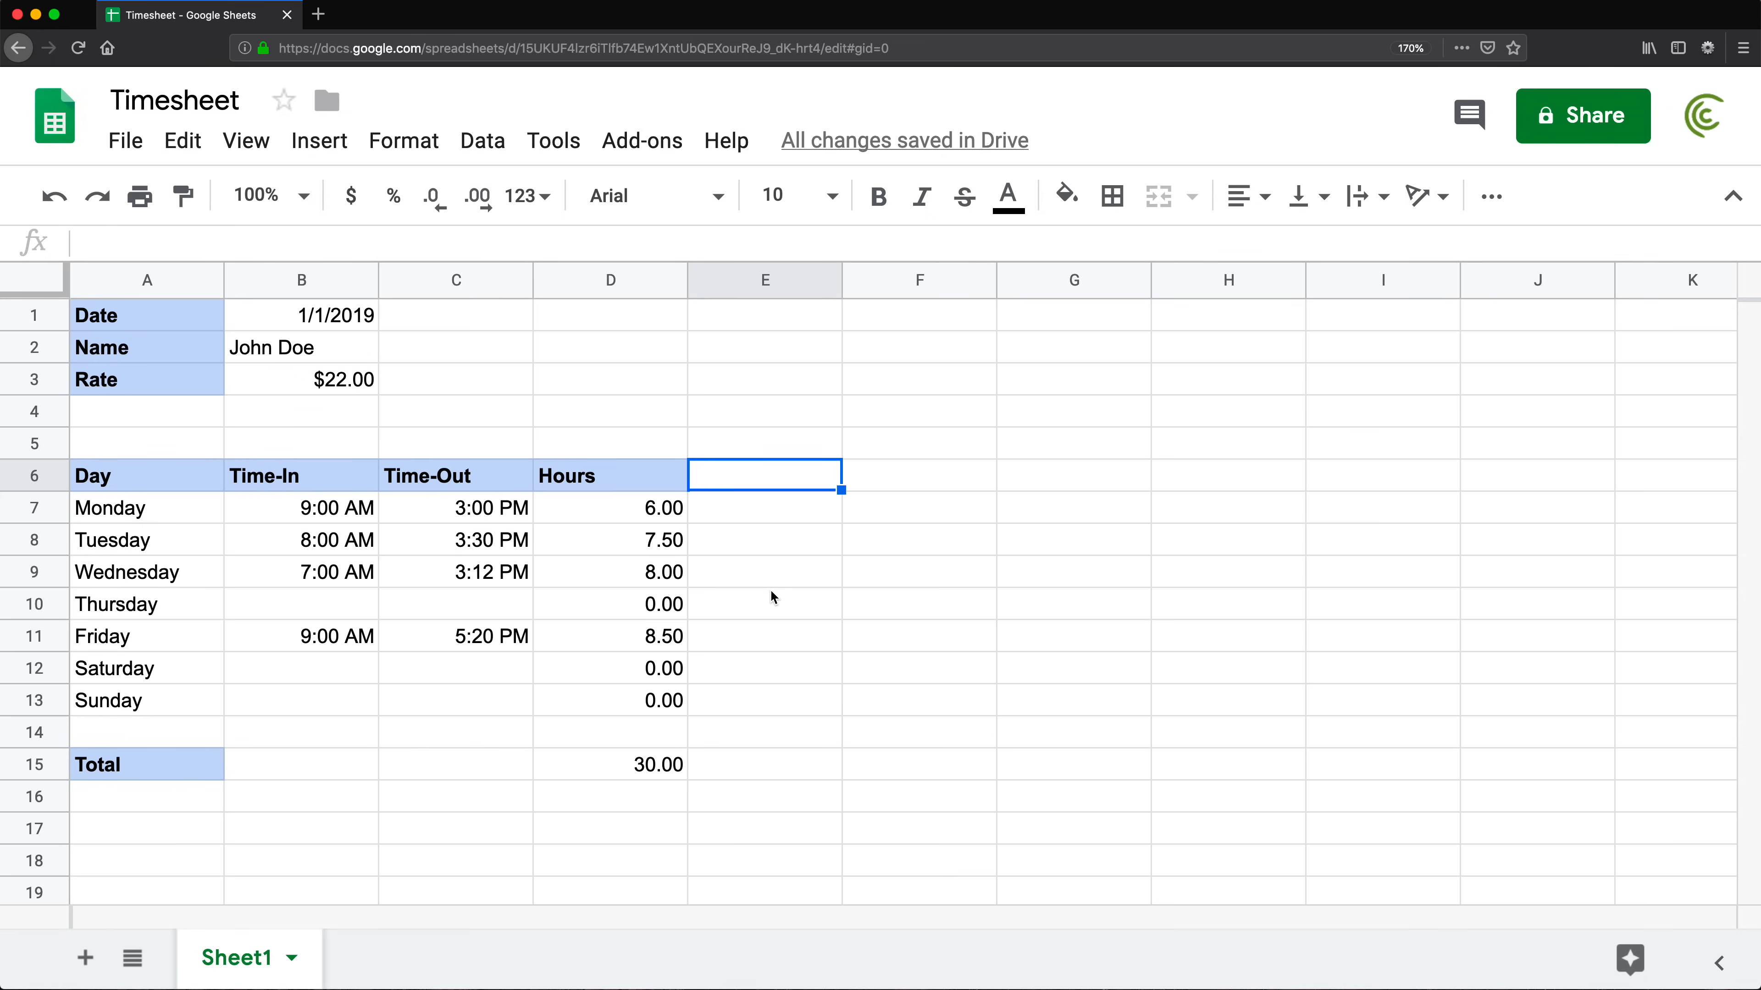
type("Total")
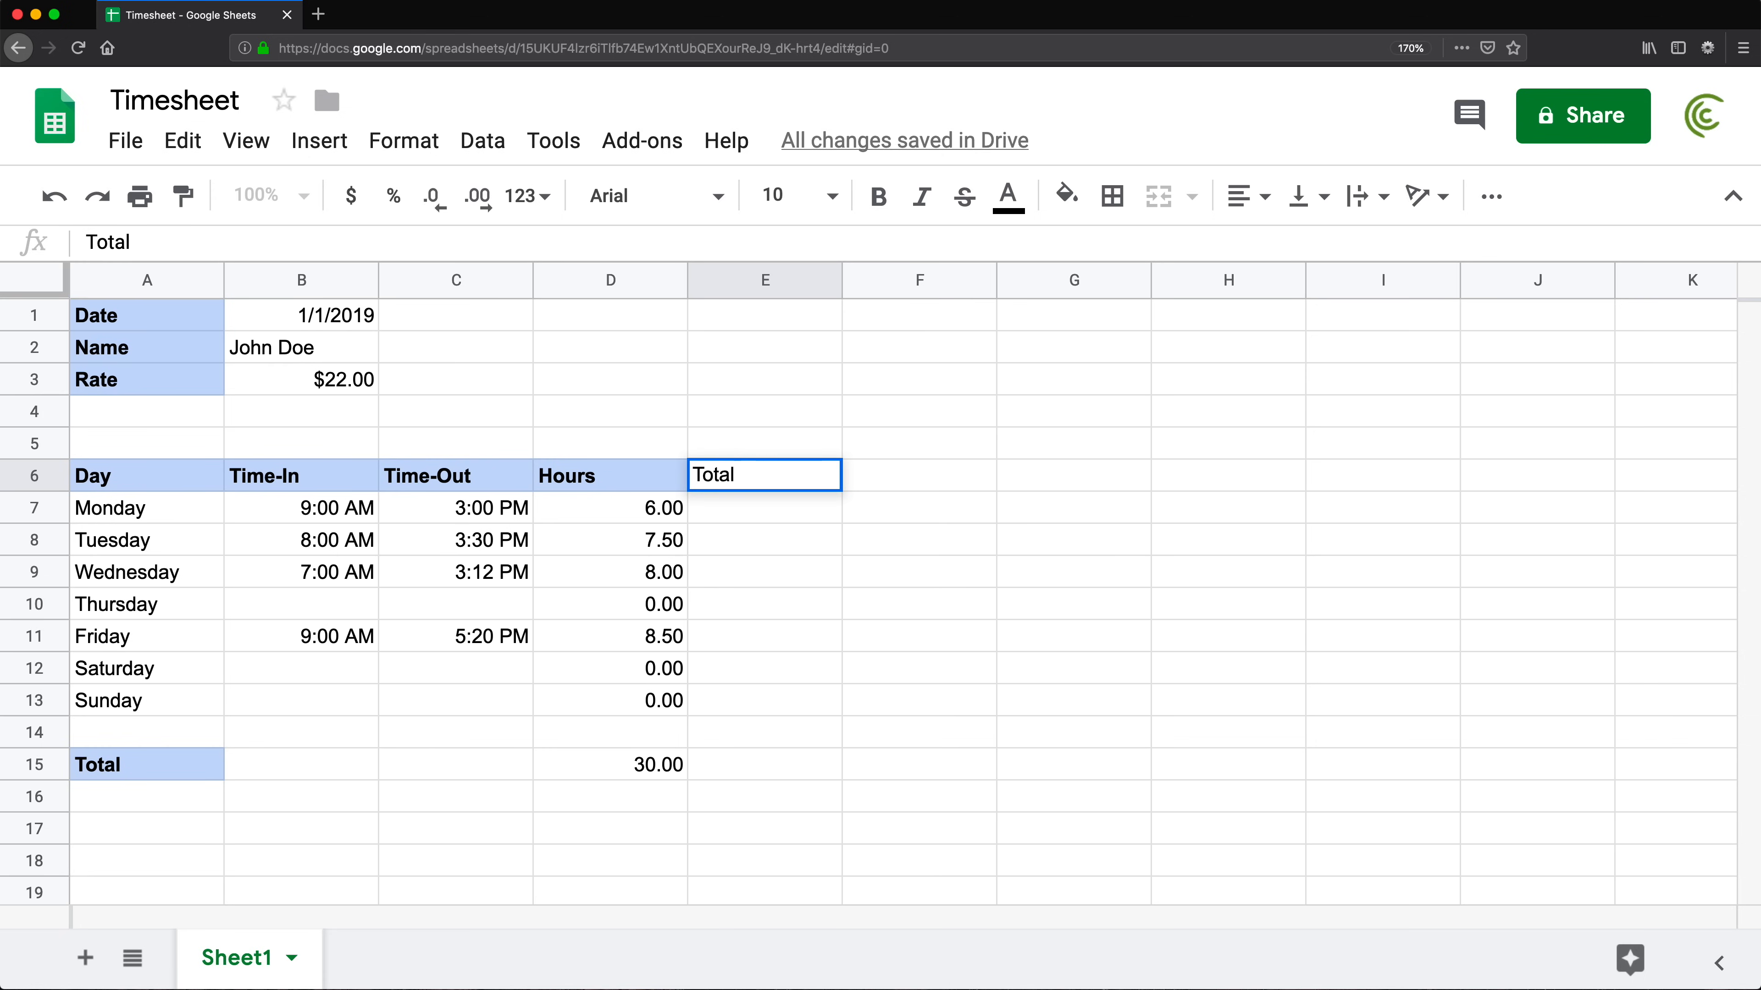
left_click(769, 504)
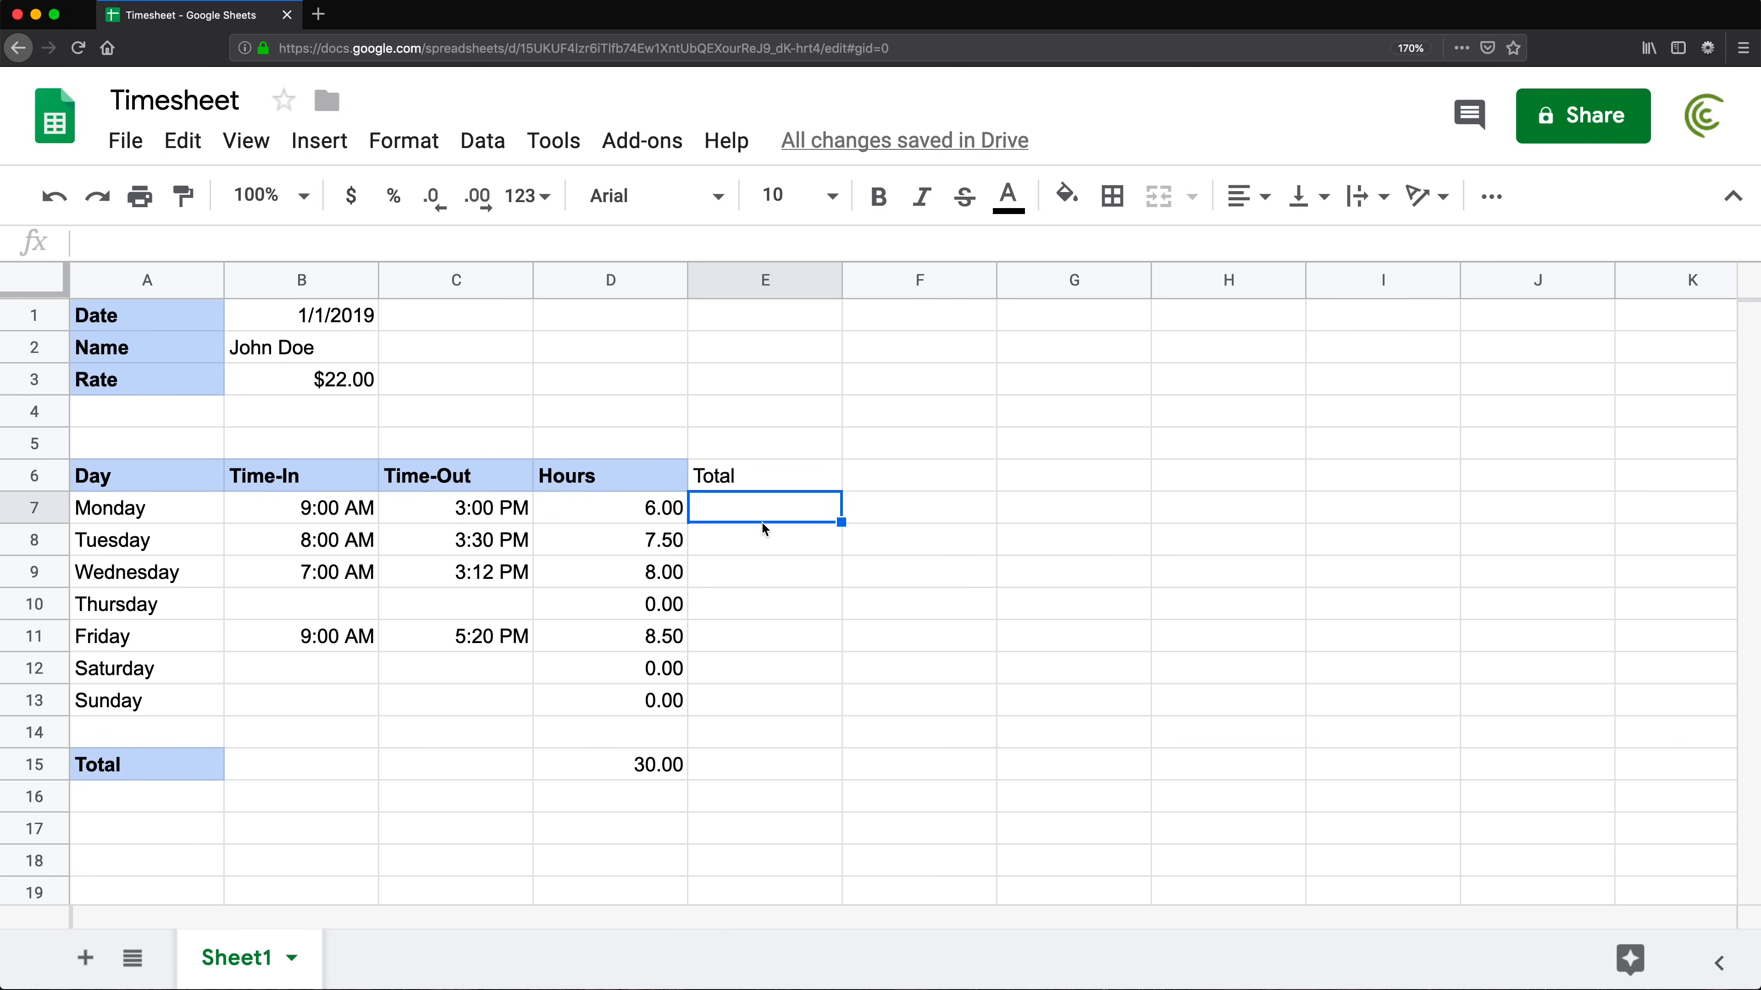
Calculate Monday's pay in E7 by multiplying its hours by the rate: =D7*B3
type("=")
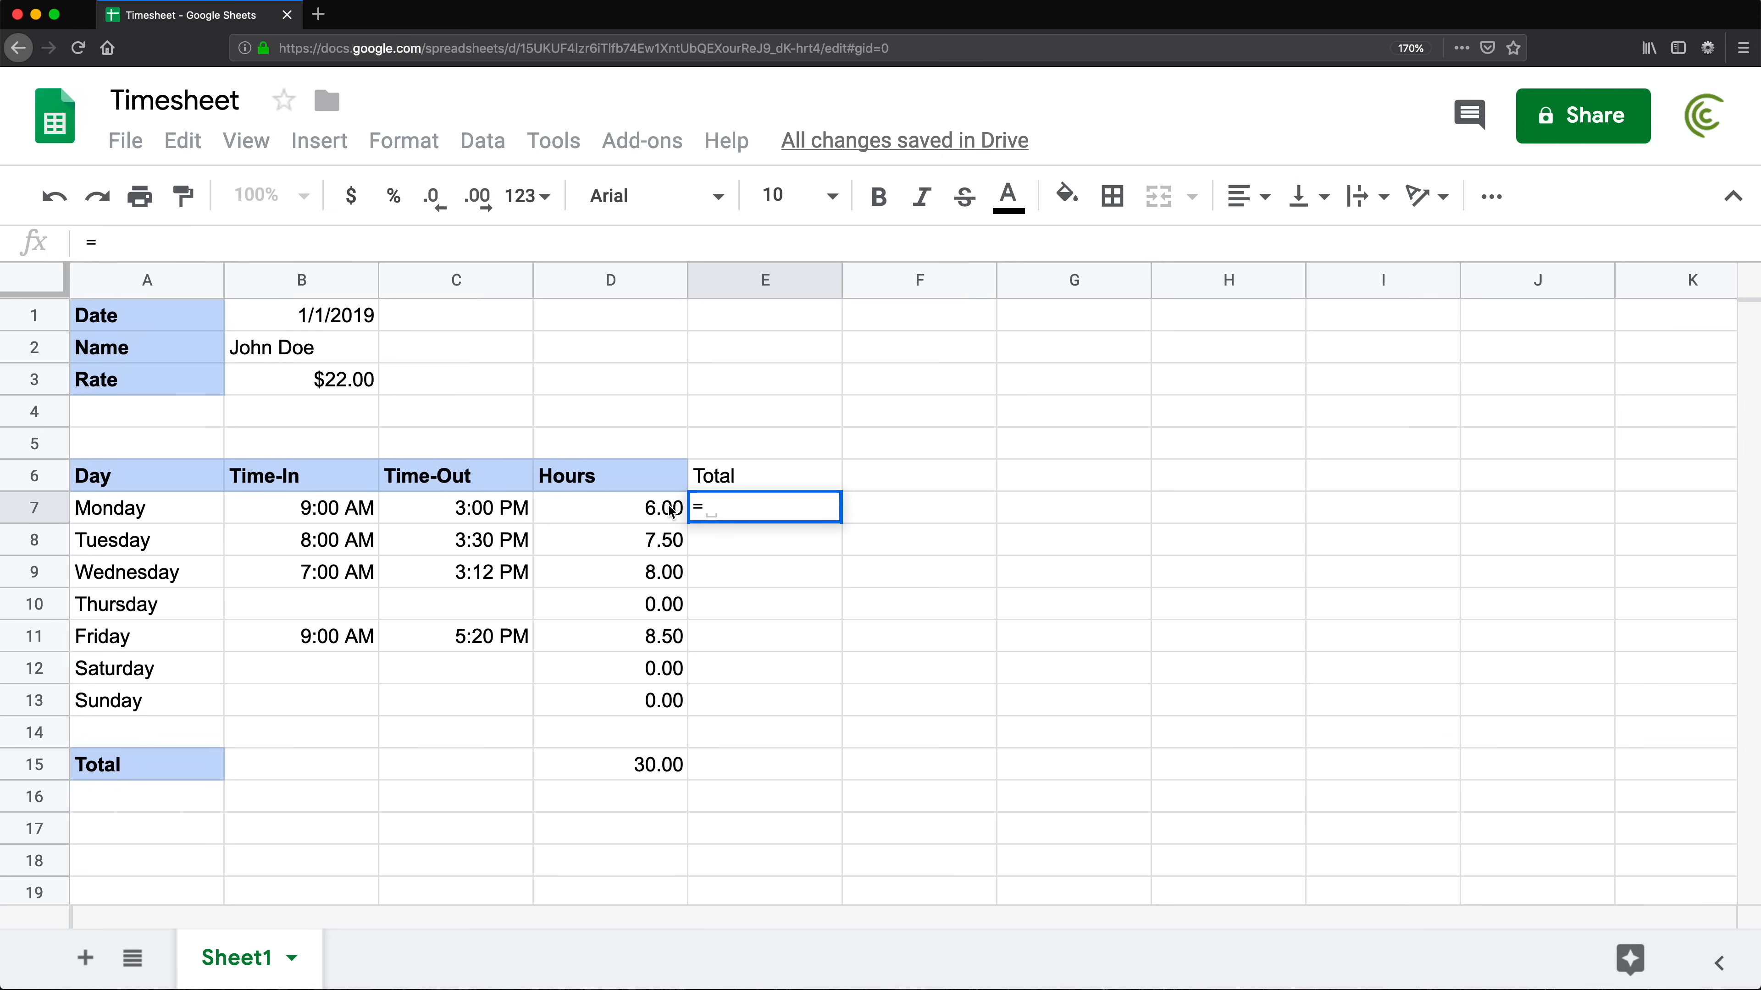
left_click(626, 513)
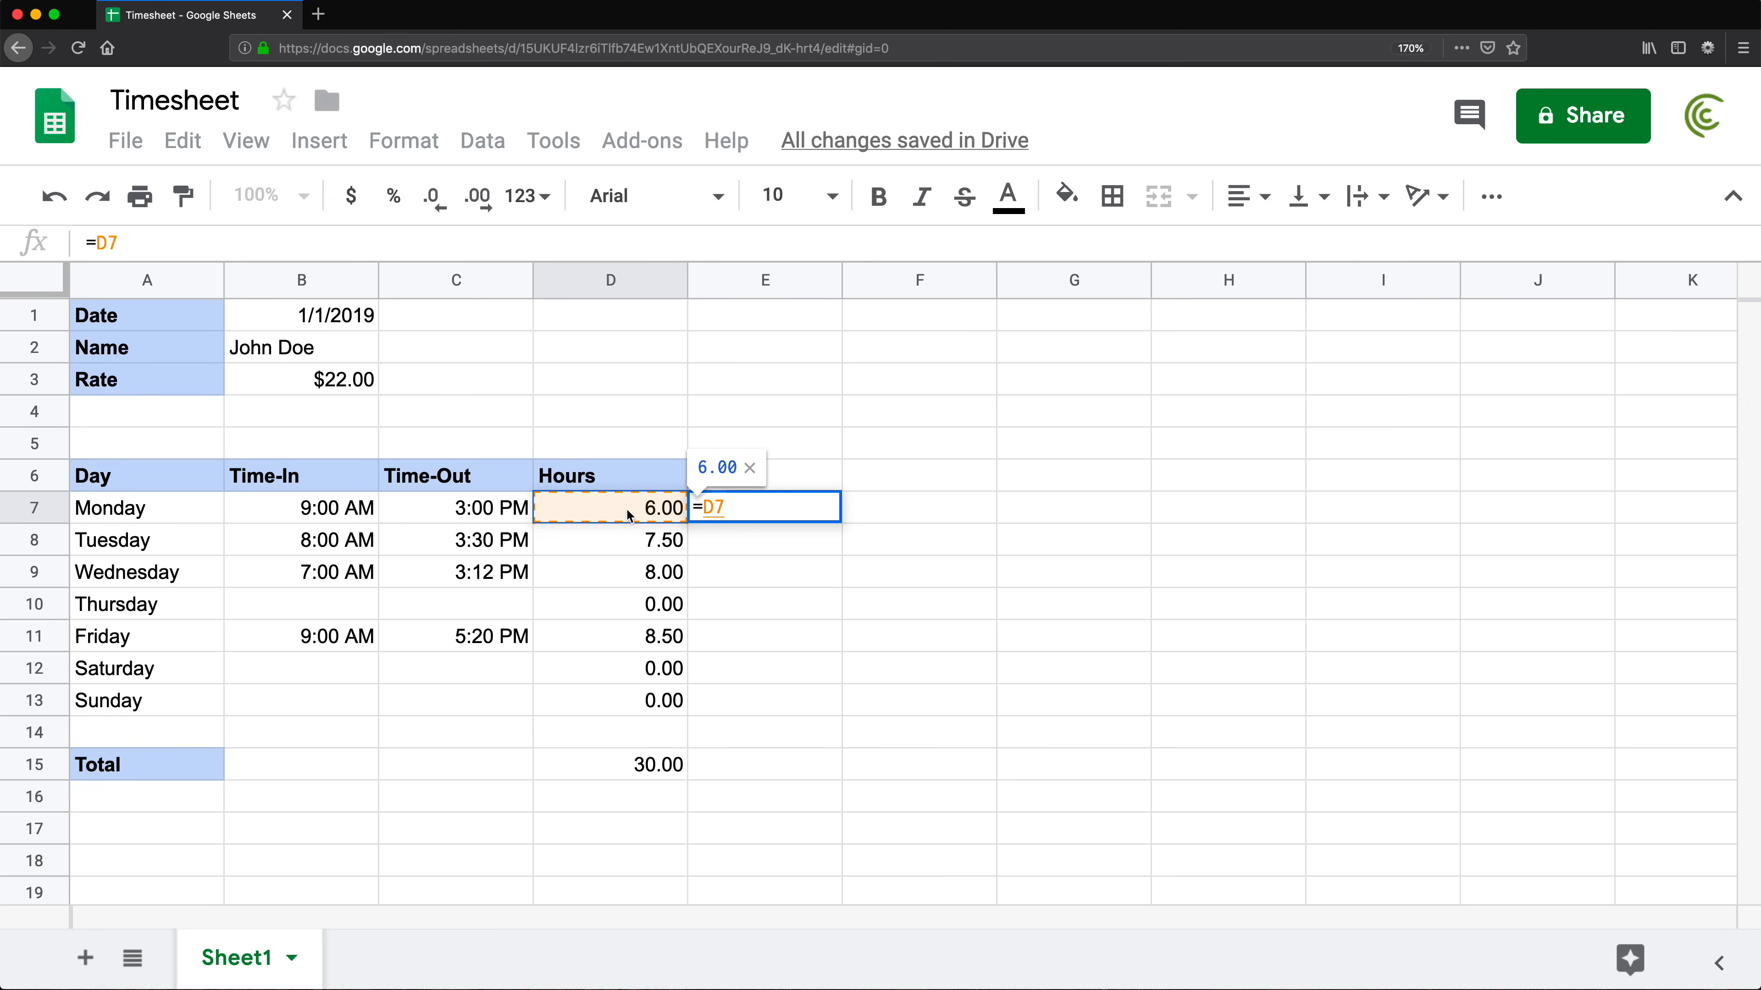
type("*")
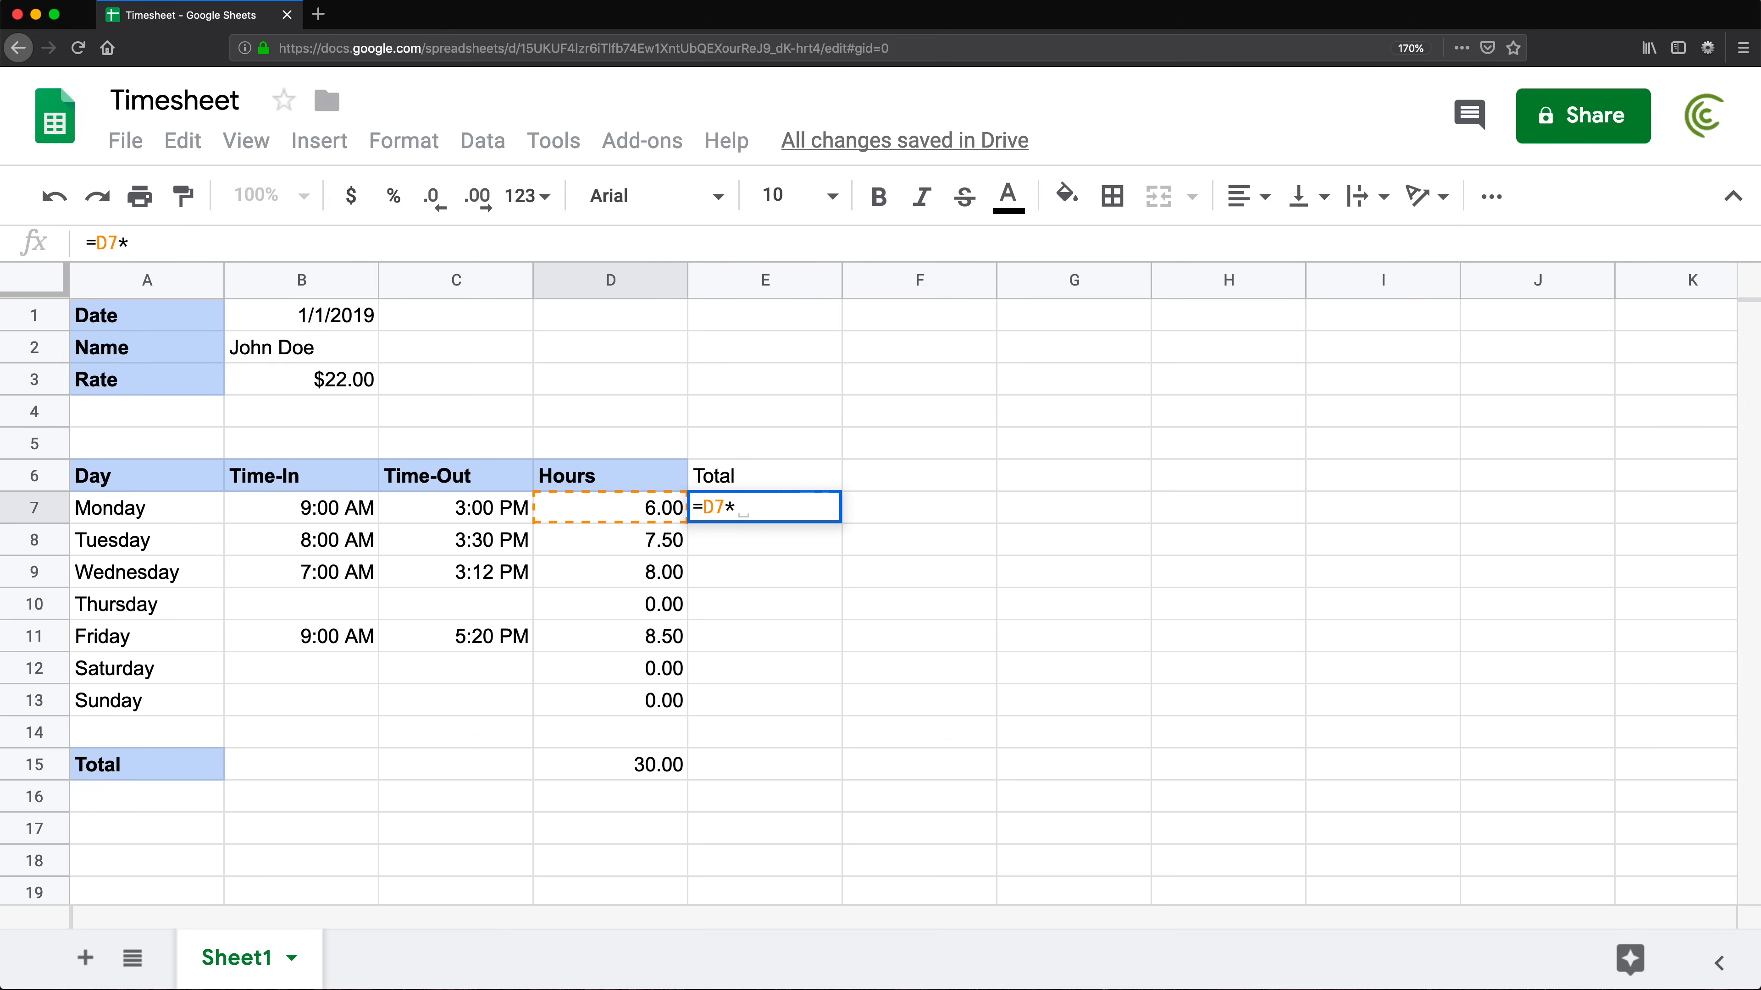
left_click(287, 383)
key("Return")
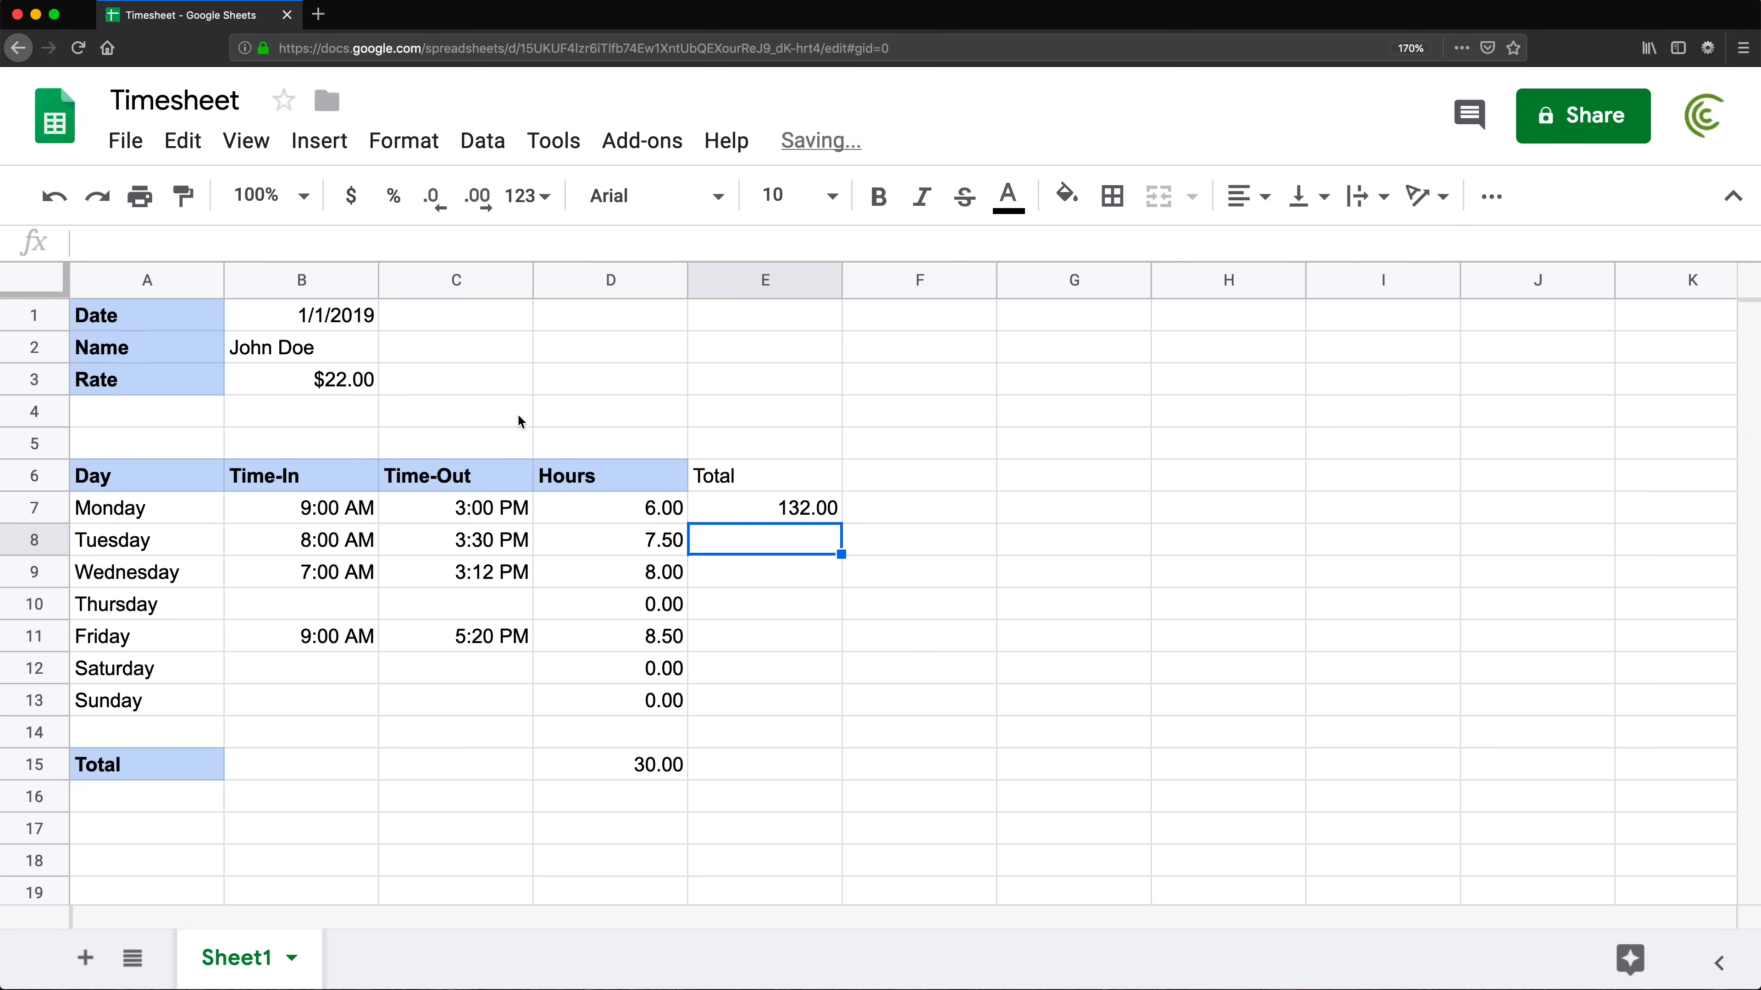
Review Monday's pay formula in E7 and try filling it down through Wednesday in E9
double_click(809, 514)
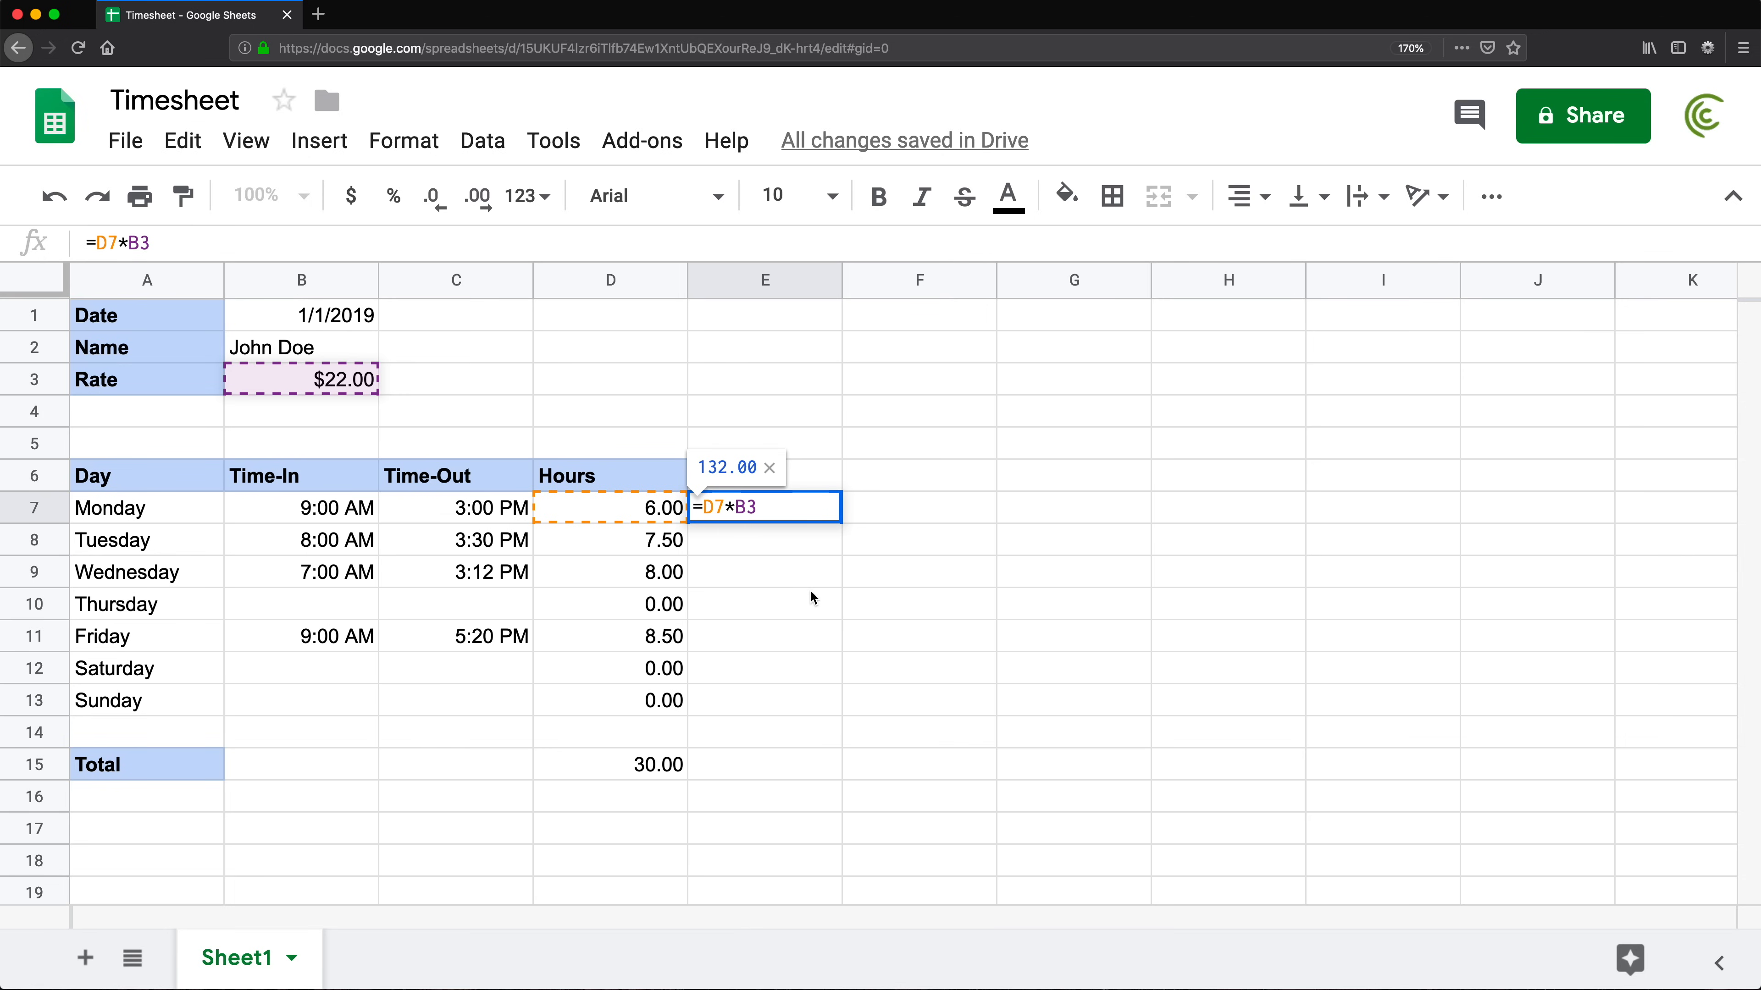
key("Return")
double_click(785, 518)
key("Return")
left_click(818, 519)
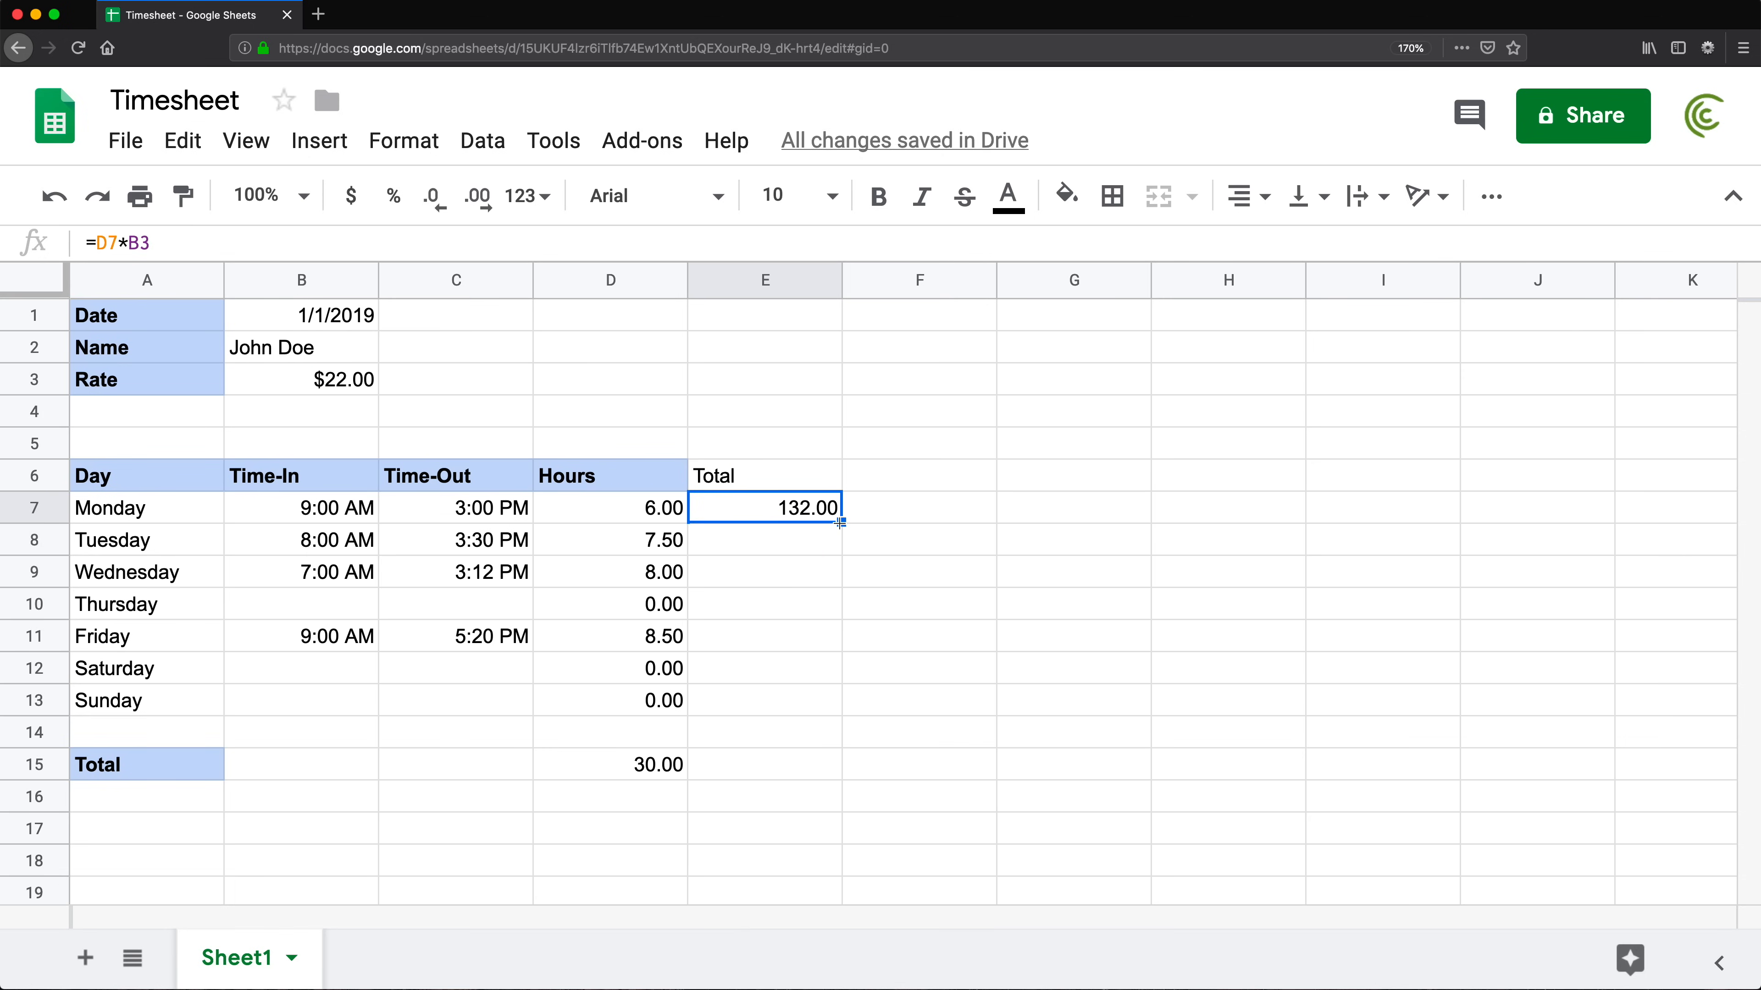
left_click_drag(840, 523, 835, 572)
Compare the rate cell references in Monday's and Tuesday's pay formulas, E7 and E8, without changing them
left_click(802, 504)
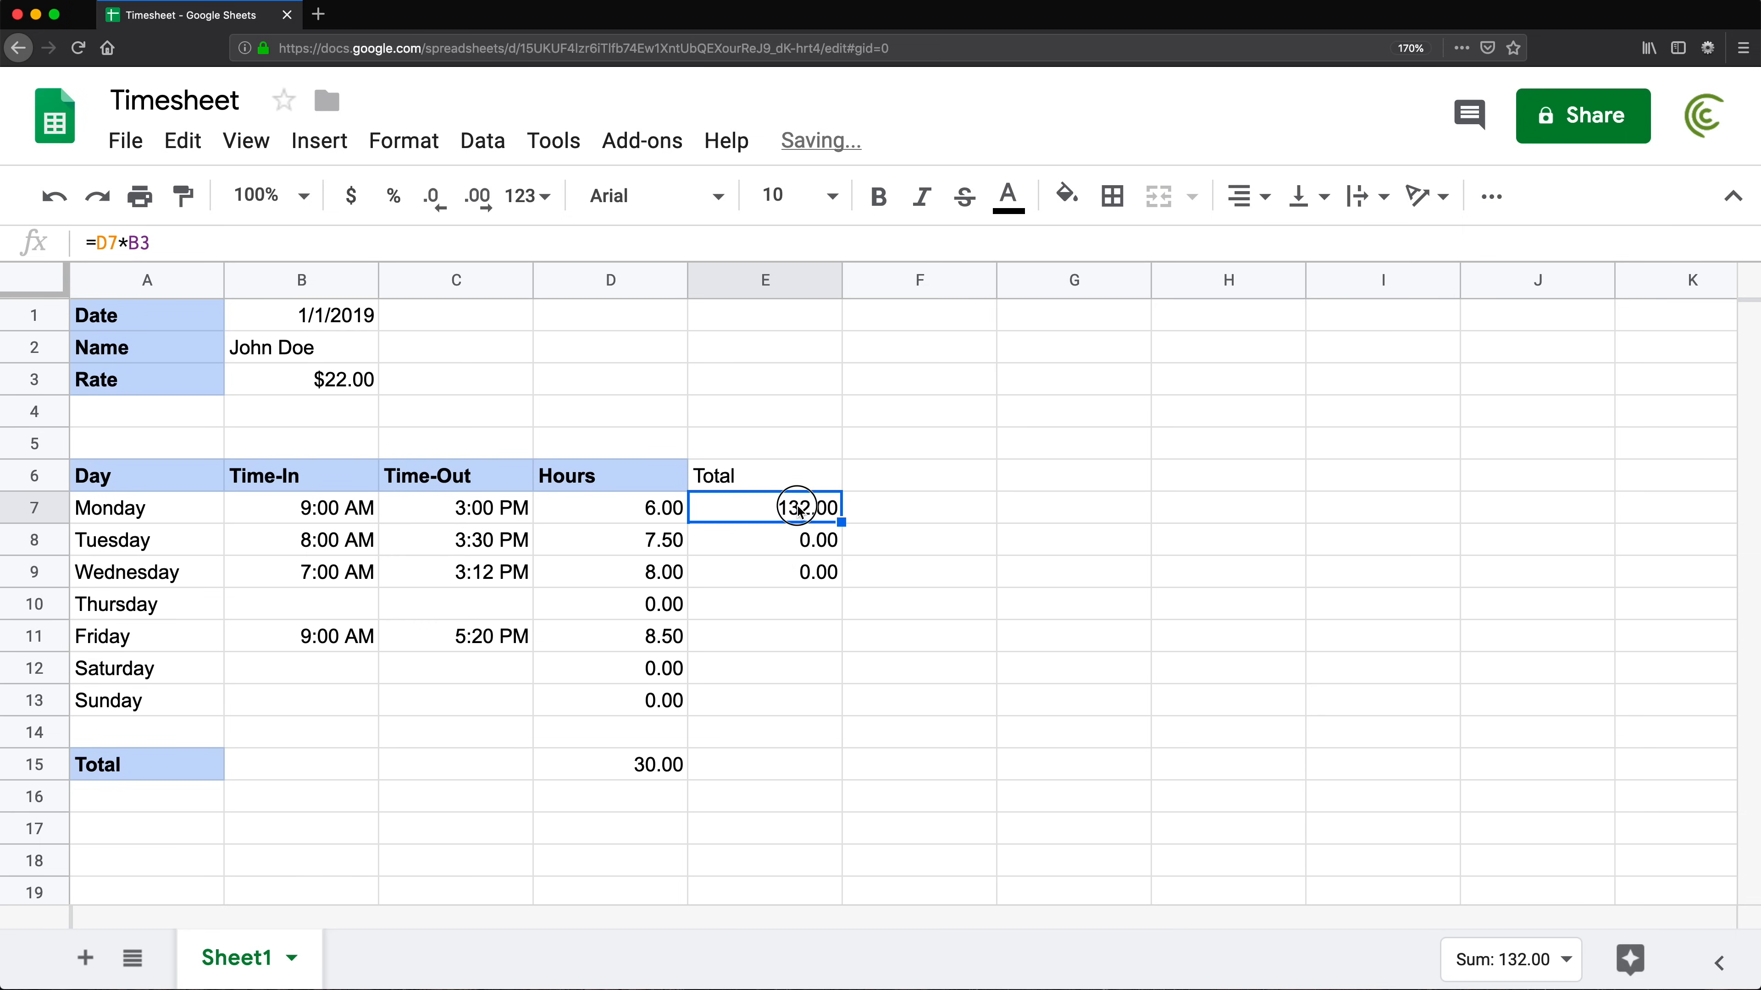
double_click(802, 504)
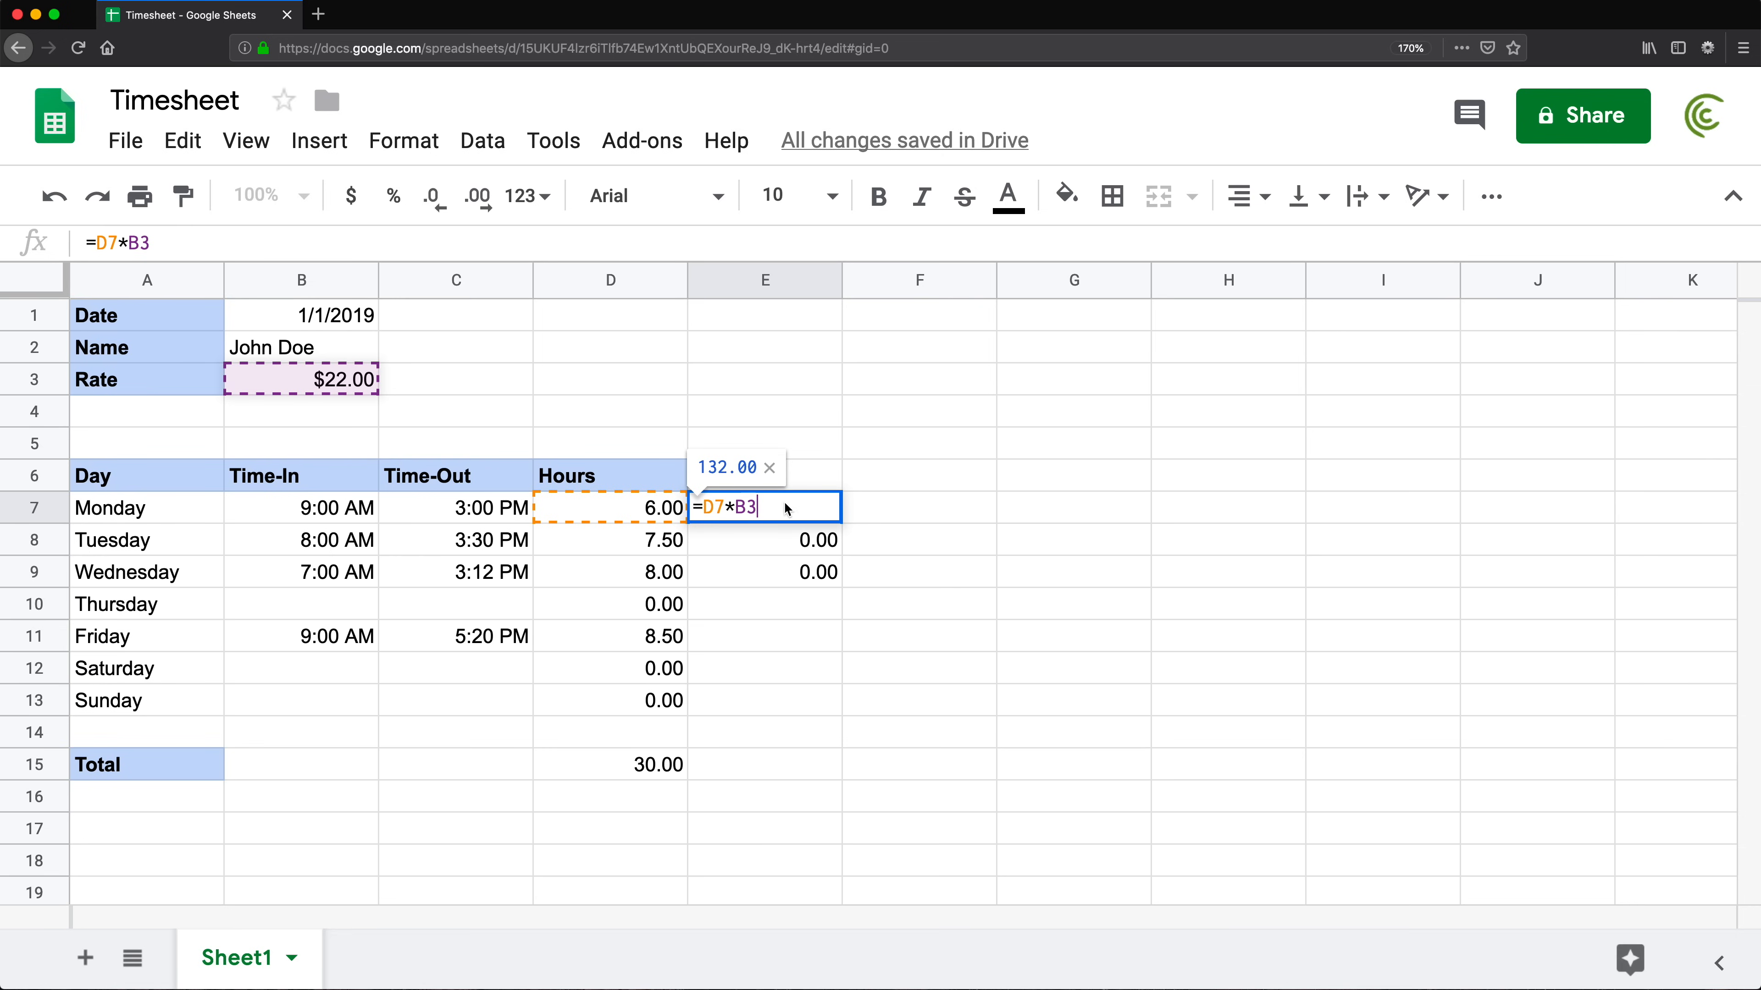
key("Return")
key("Return")
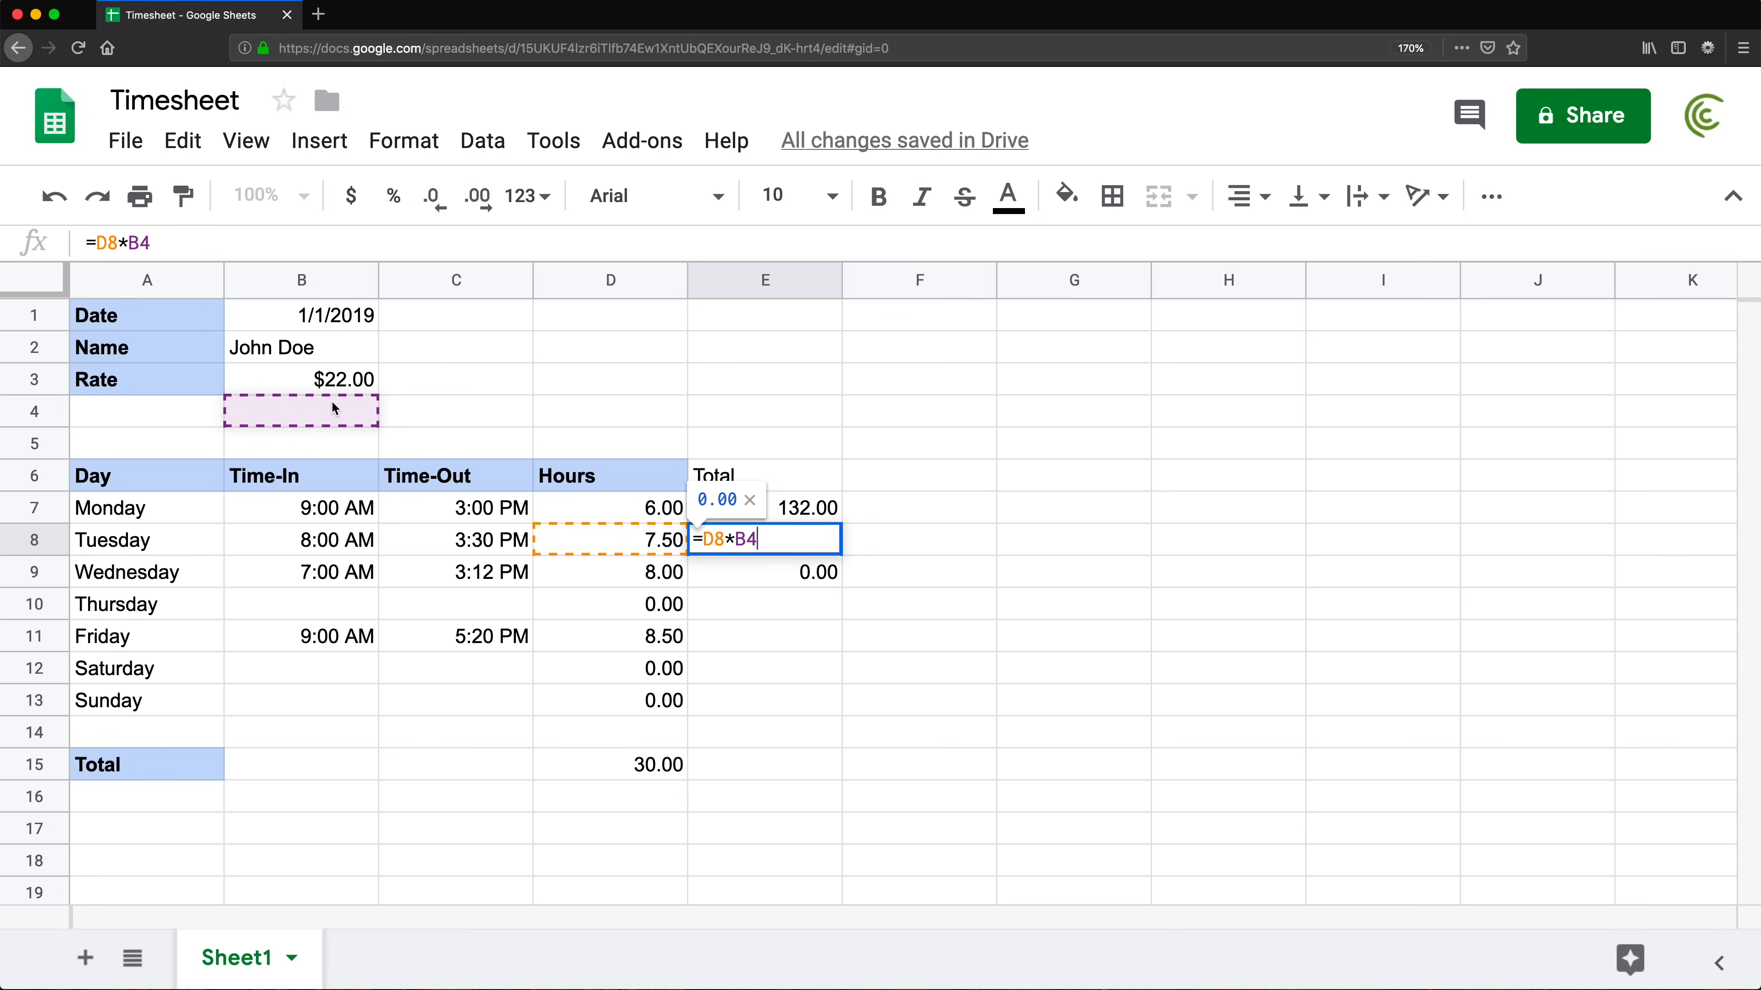
key("Return")
Make the rate reference absolute in Monday's pay formula, =D7*$B$3, and fill it down the Total column through Sunday in E13
double_click(806, 507)
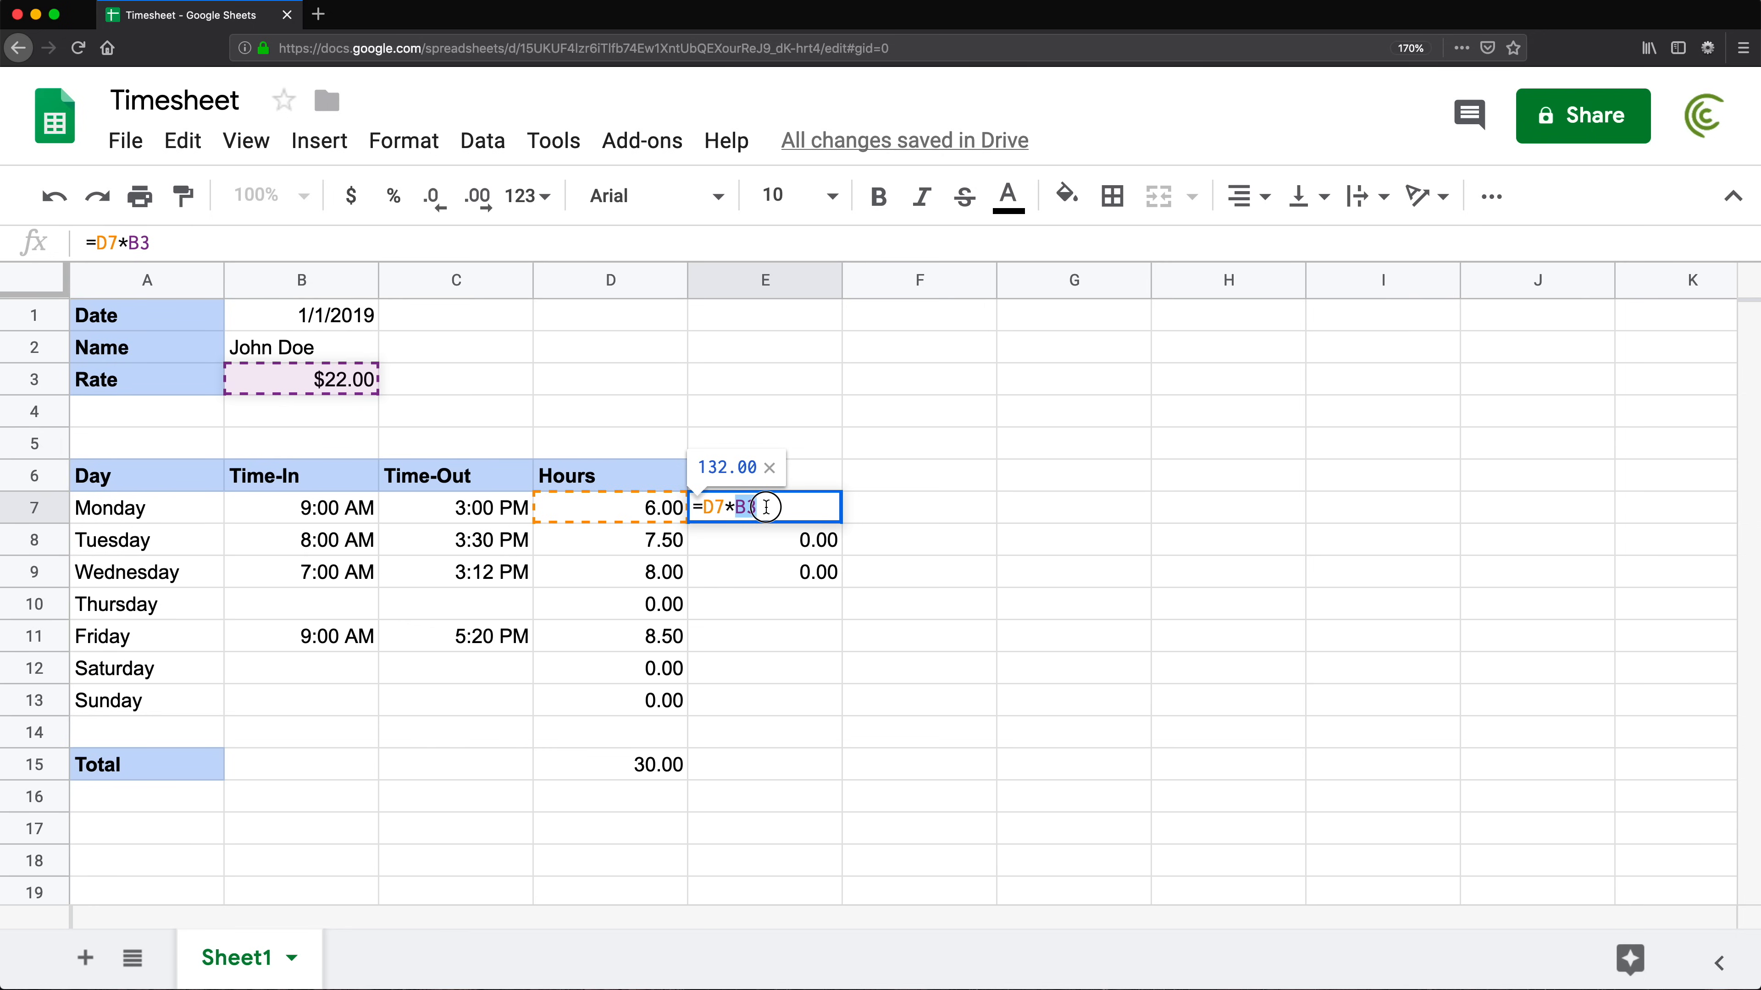
left_click(741, 508)
double_click(743, 507)
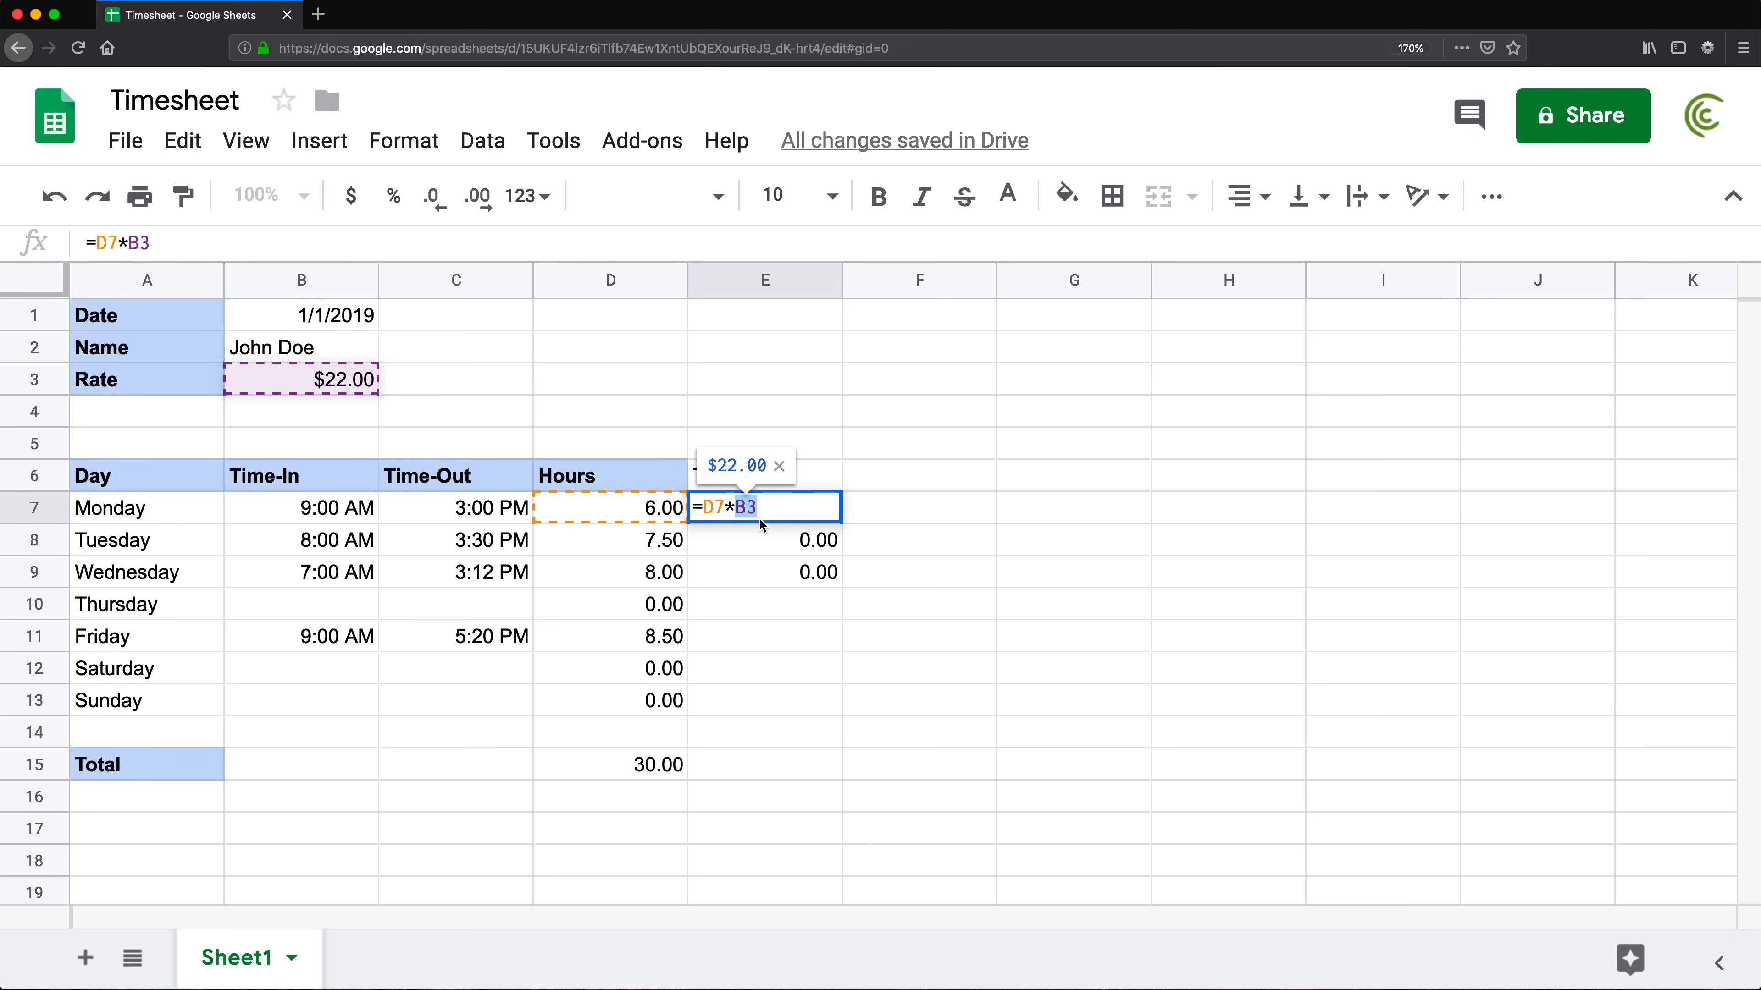
key("F4")
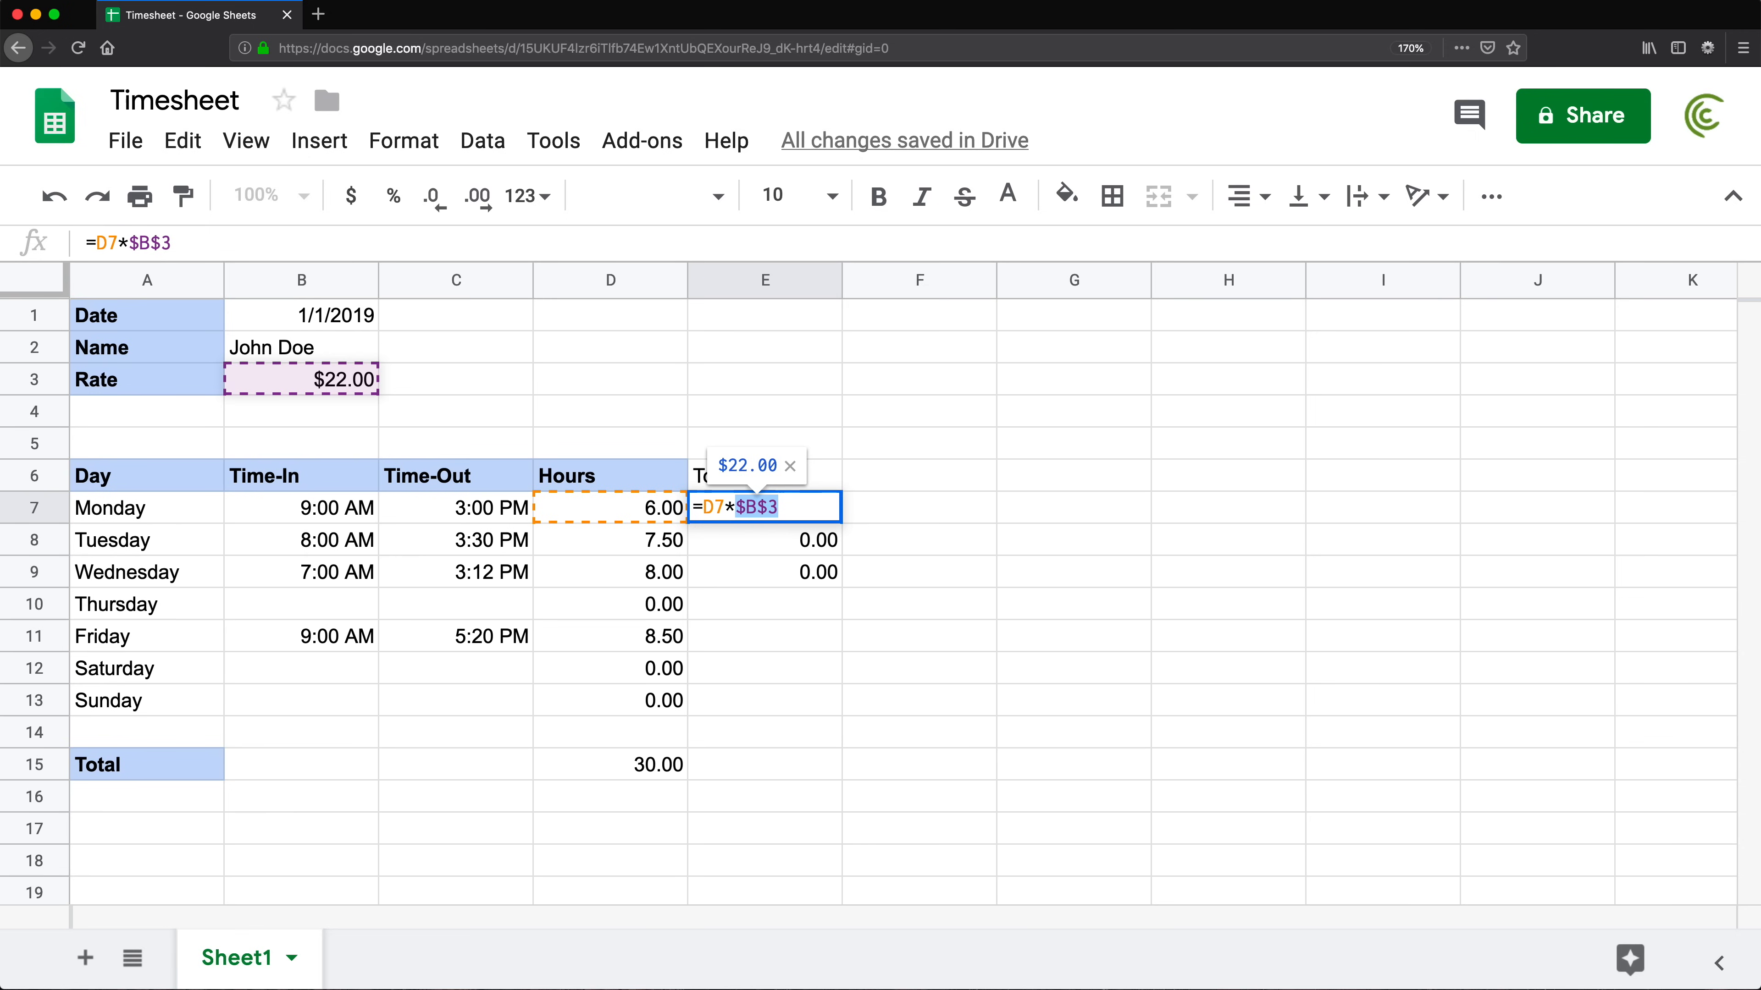
left_click(786, 511)
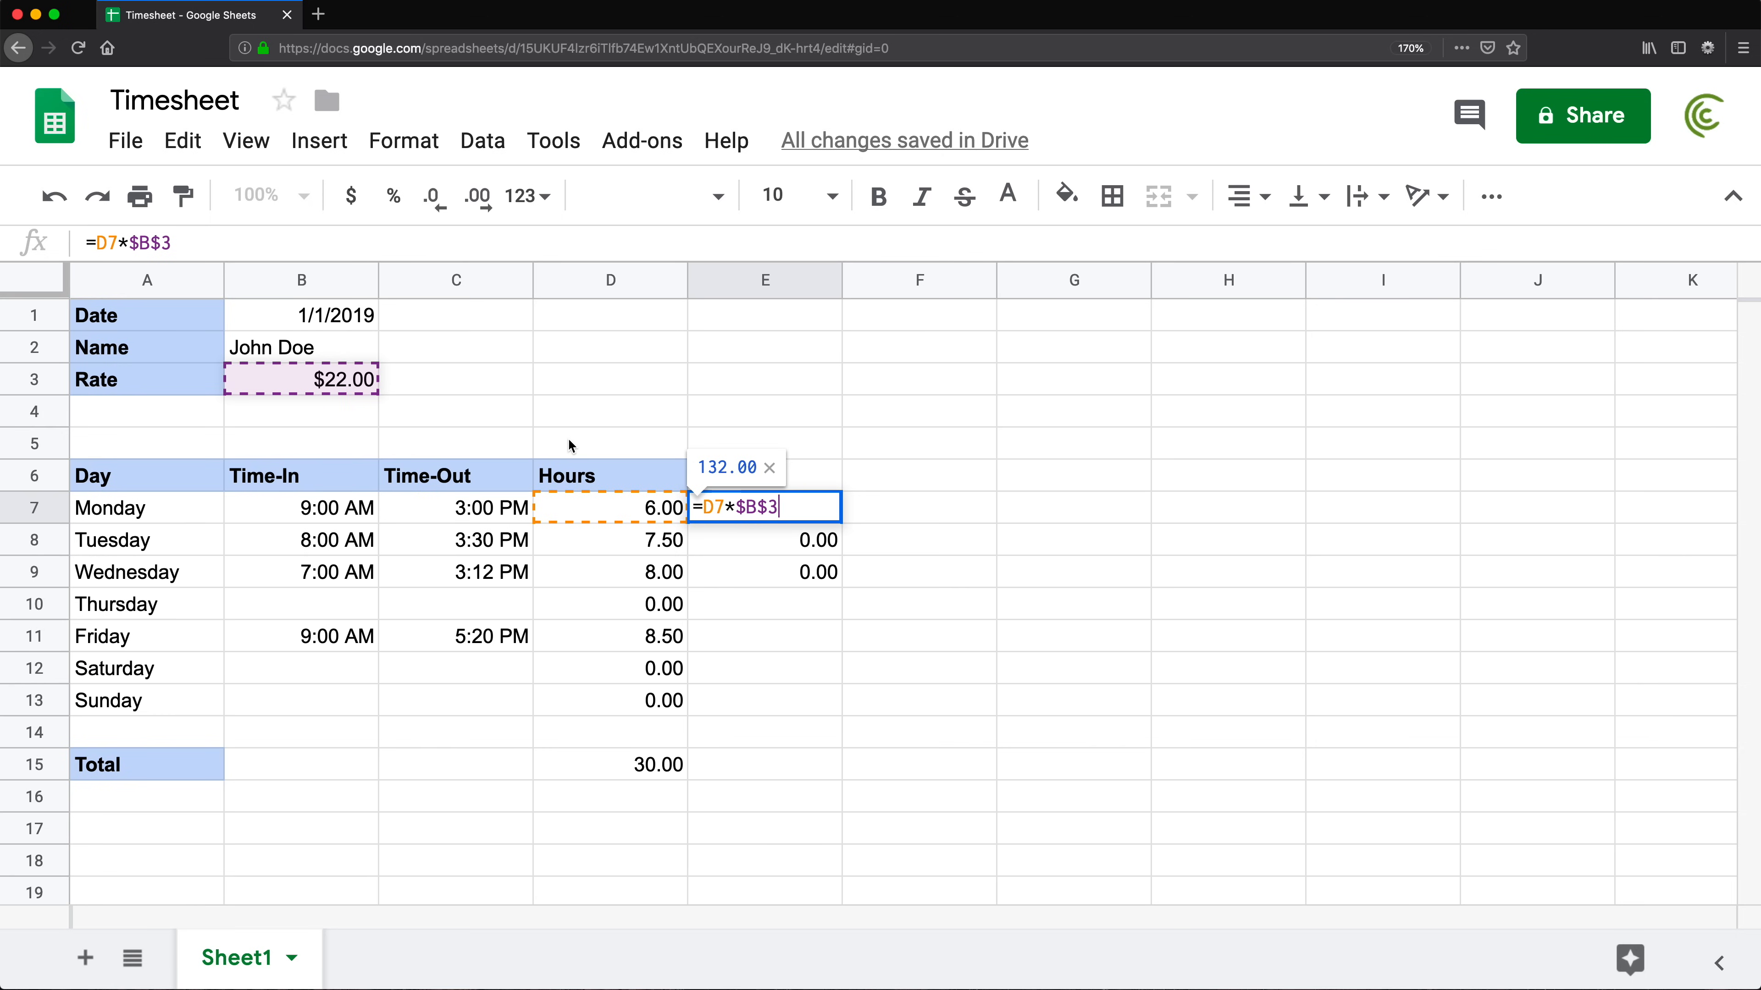
key("Return")
left_click(804, 508)
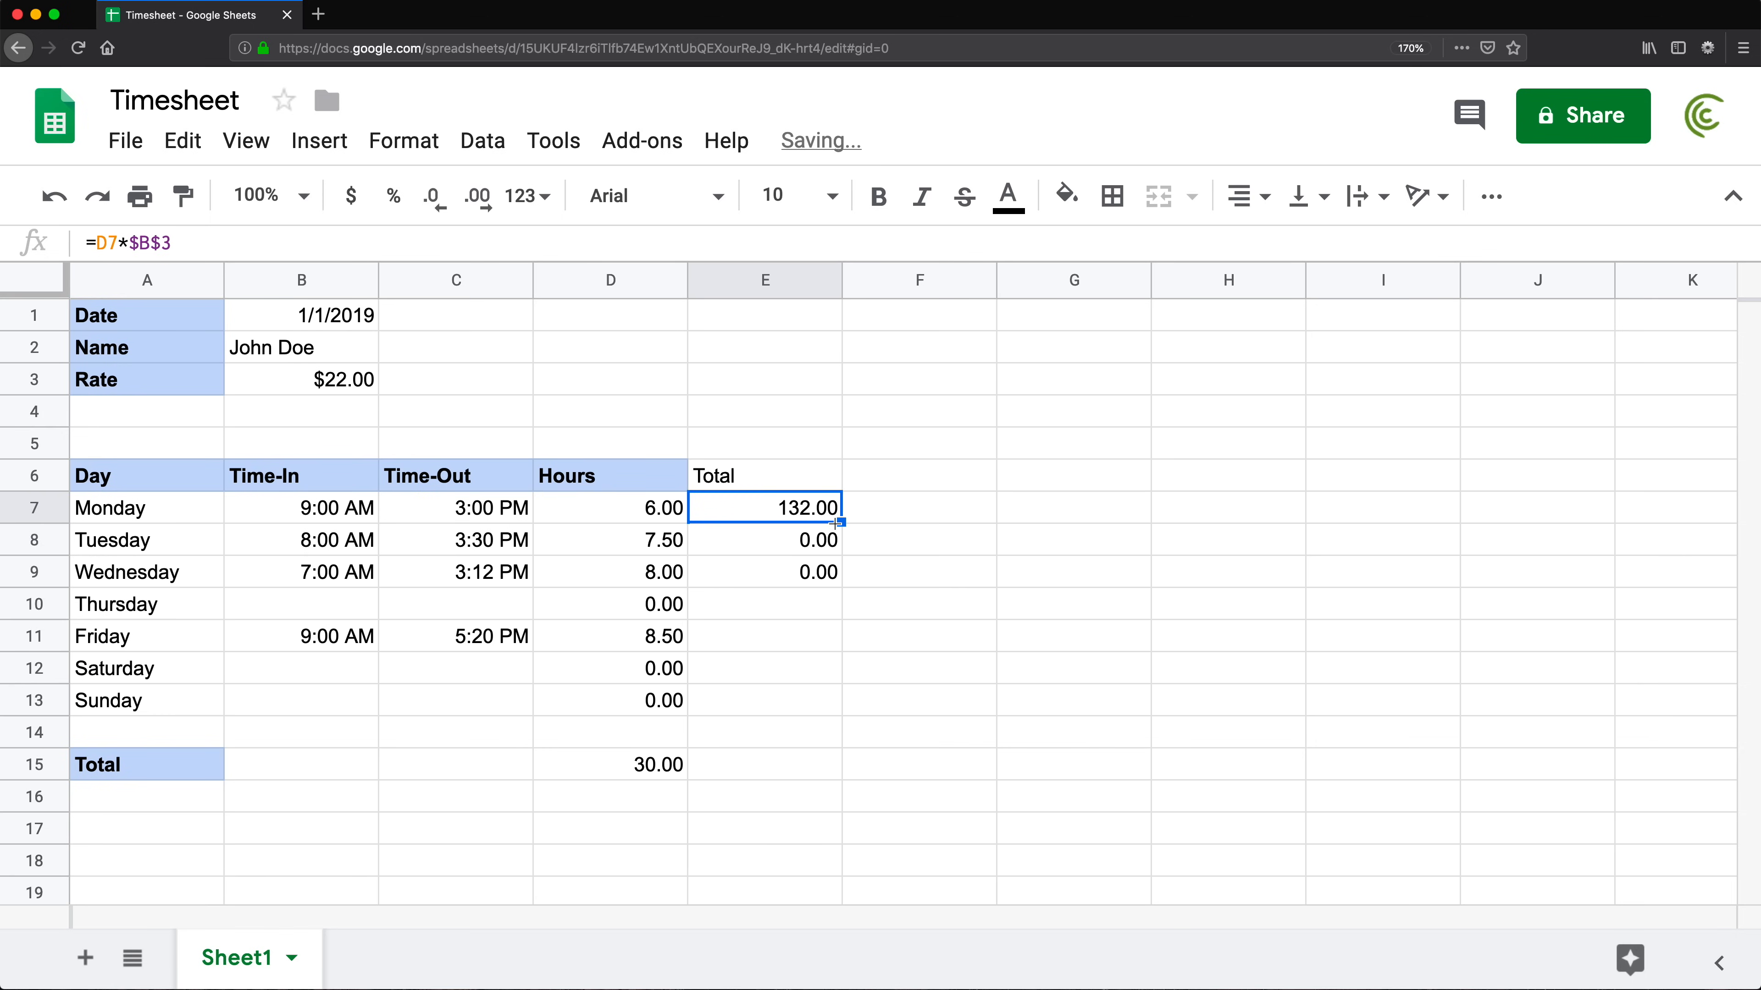
left_click_drag(836, 523, 790, 709)
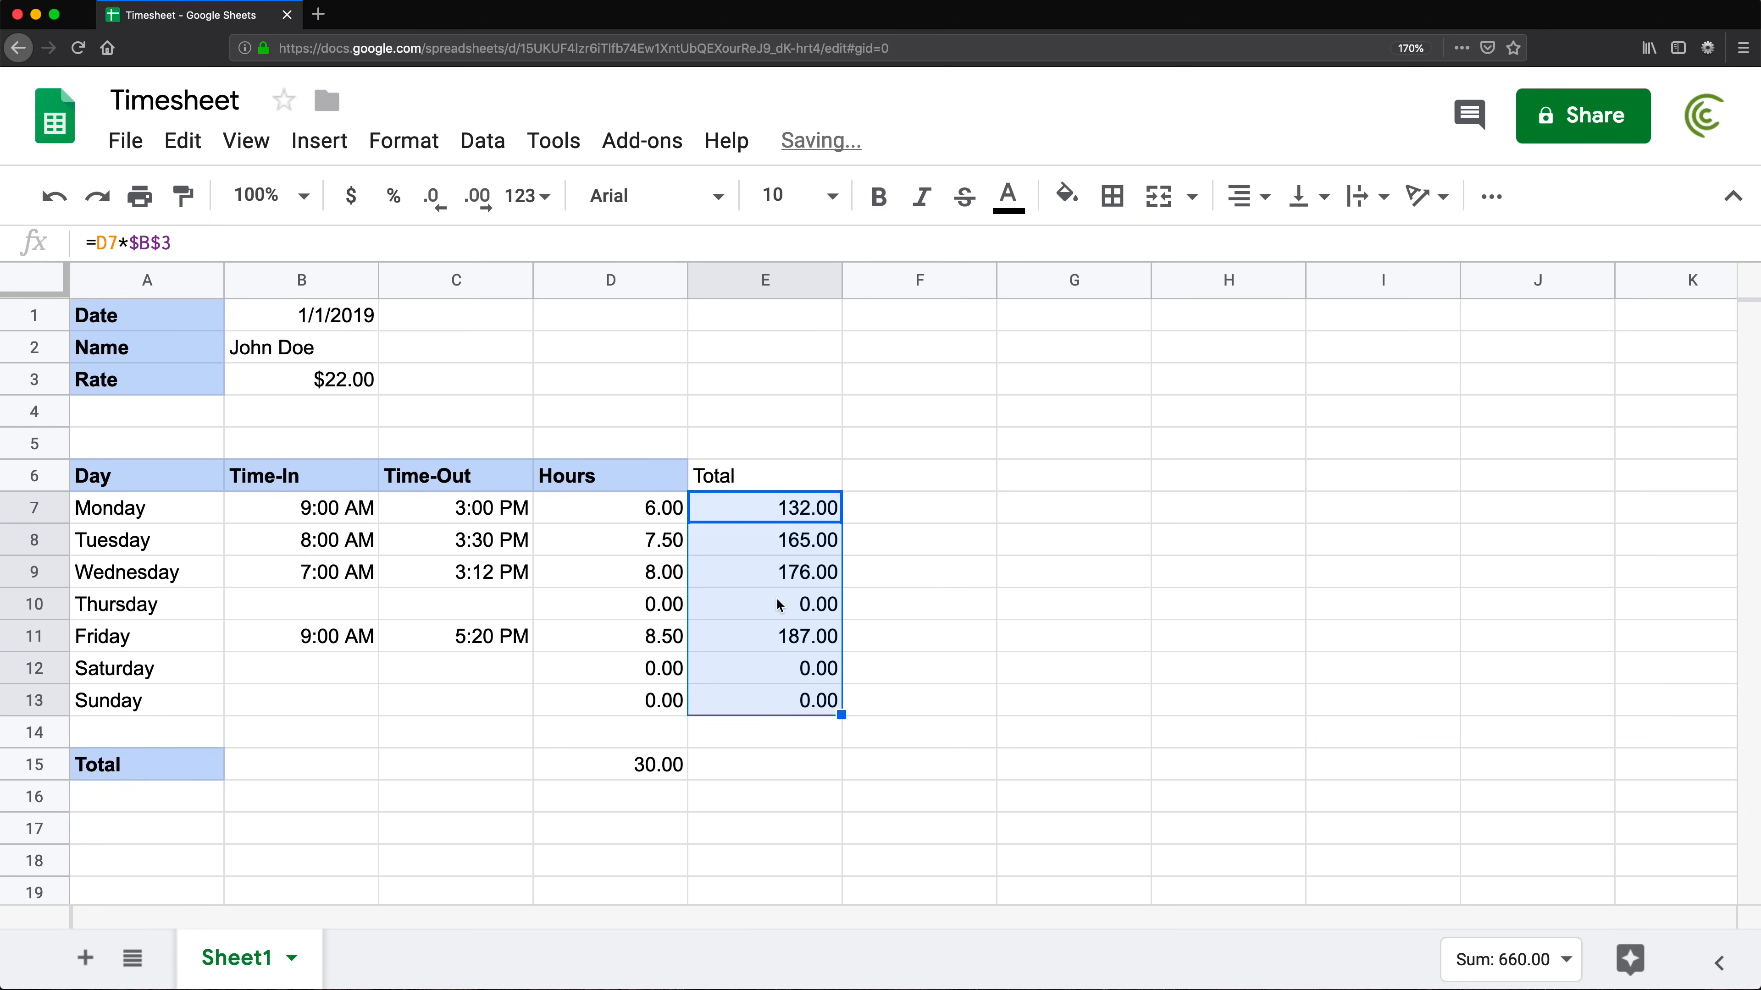
Copy the Hours header's bold, light-blue formatting to the Total header in E6
left_click(612, 487)
left_click(183, 196)
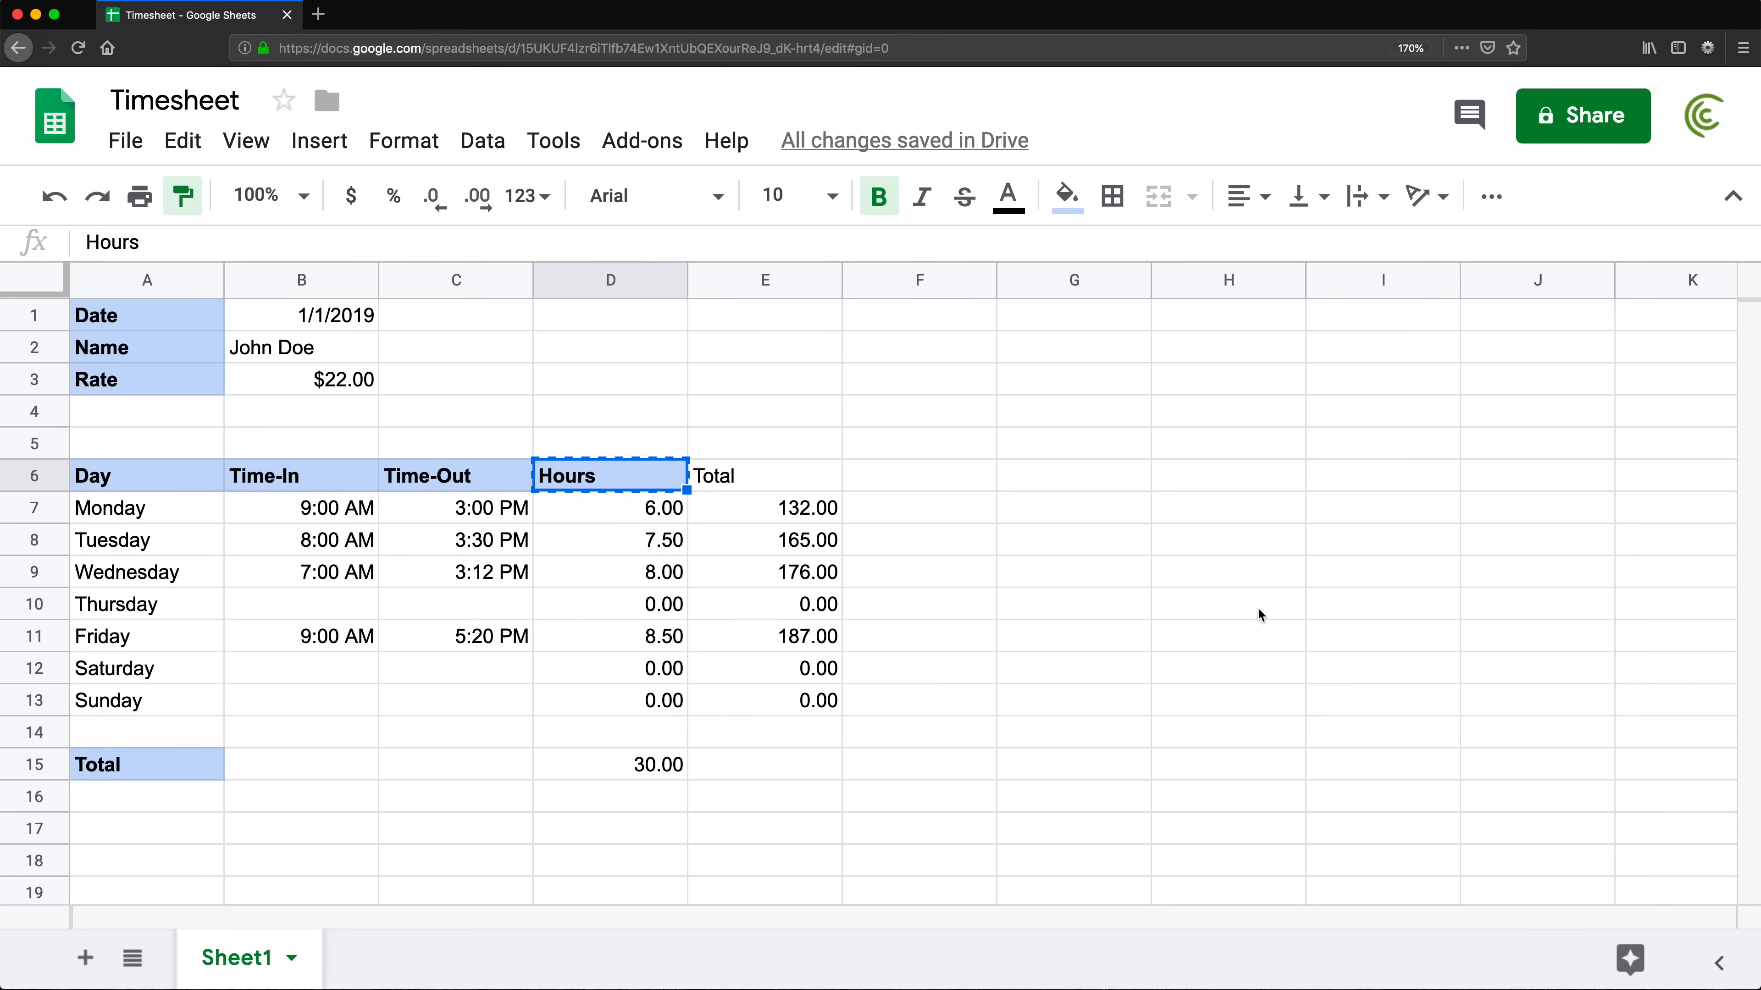
left_click(832, 485)
left_click(908, 670)
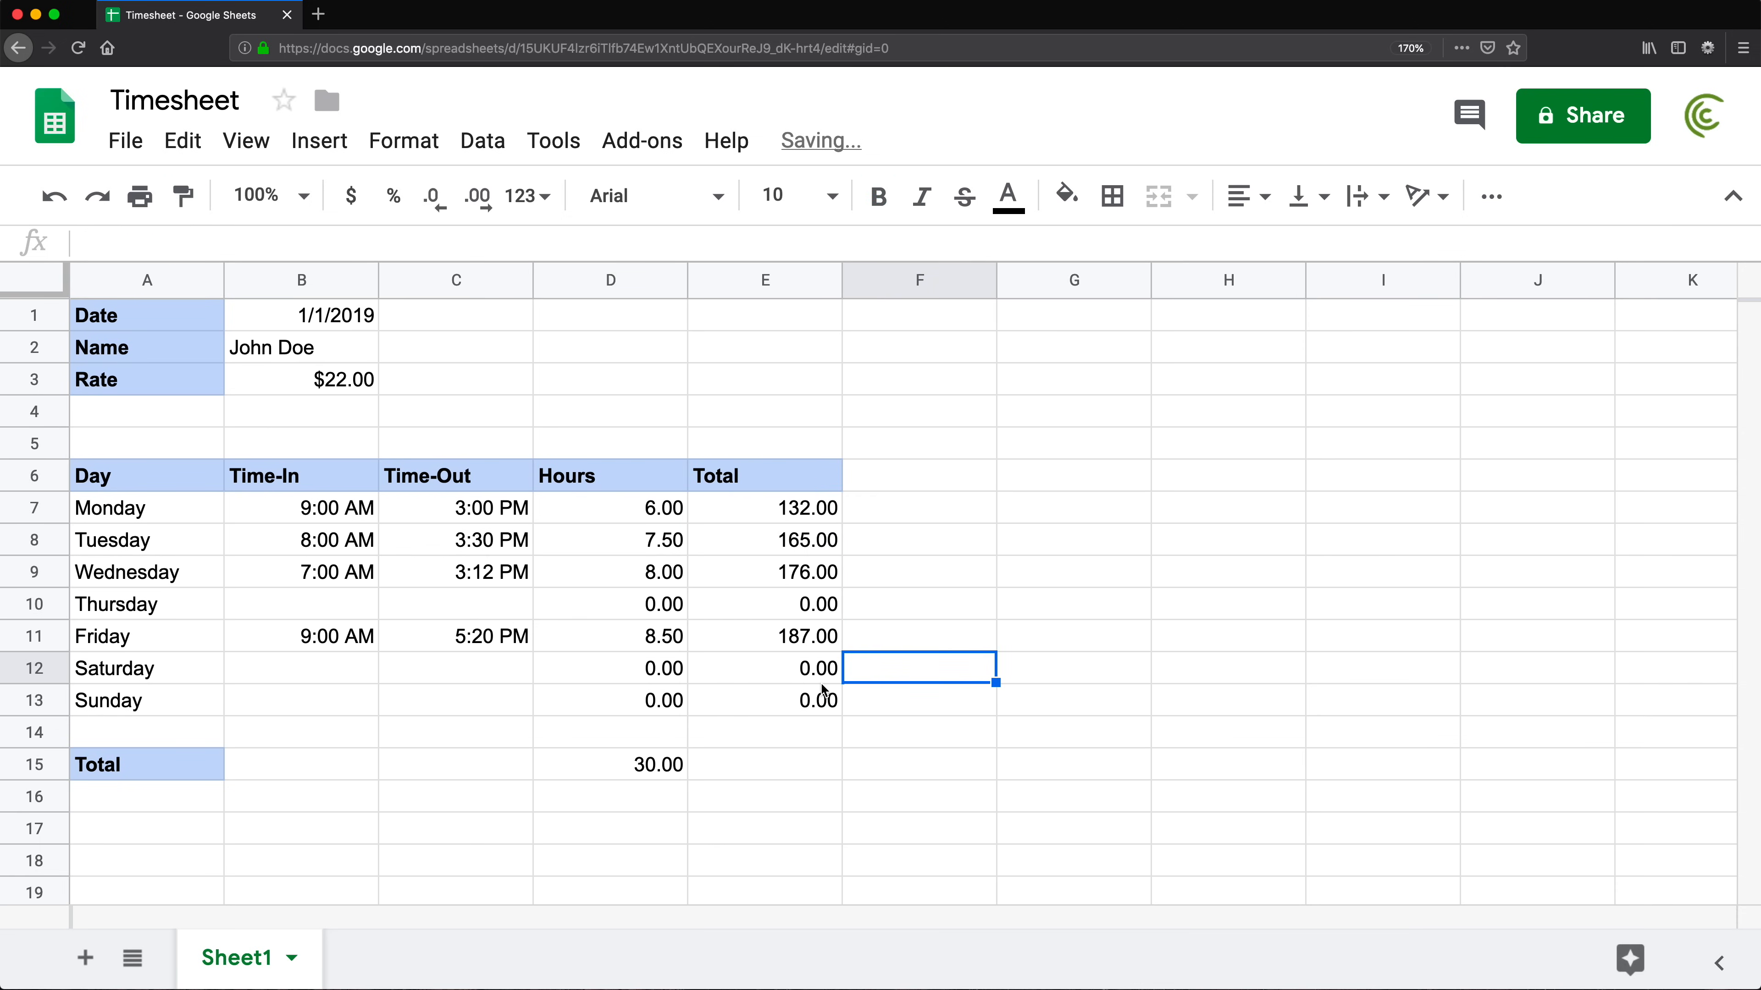
Format the daily pay amounts in E7:E13 as currency
left_click_drag(797, 700, 787, 513)
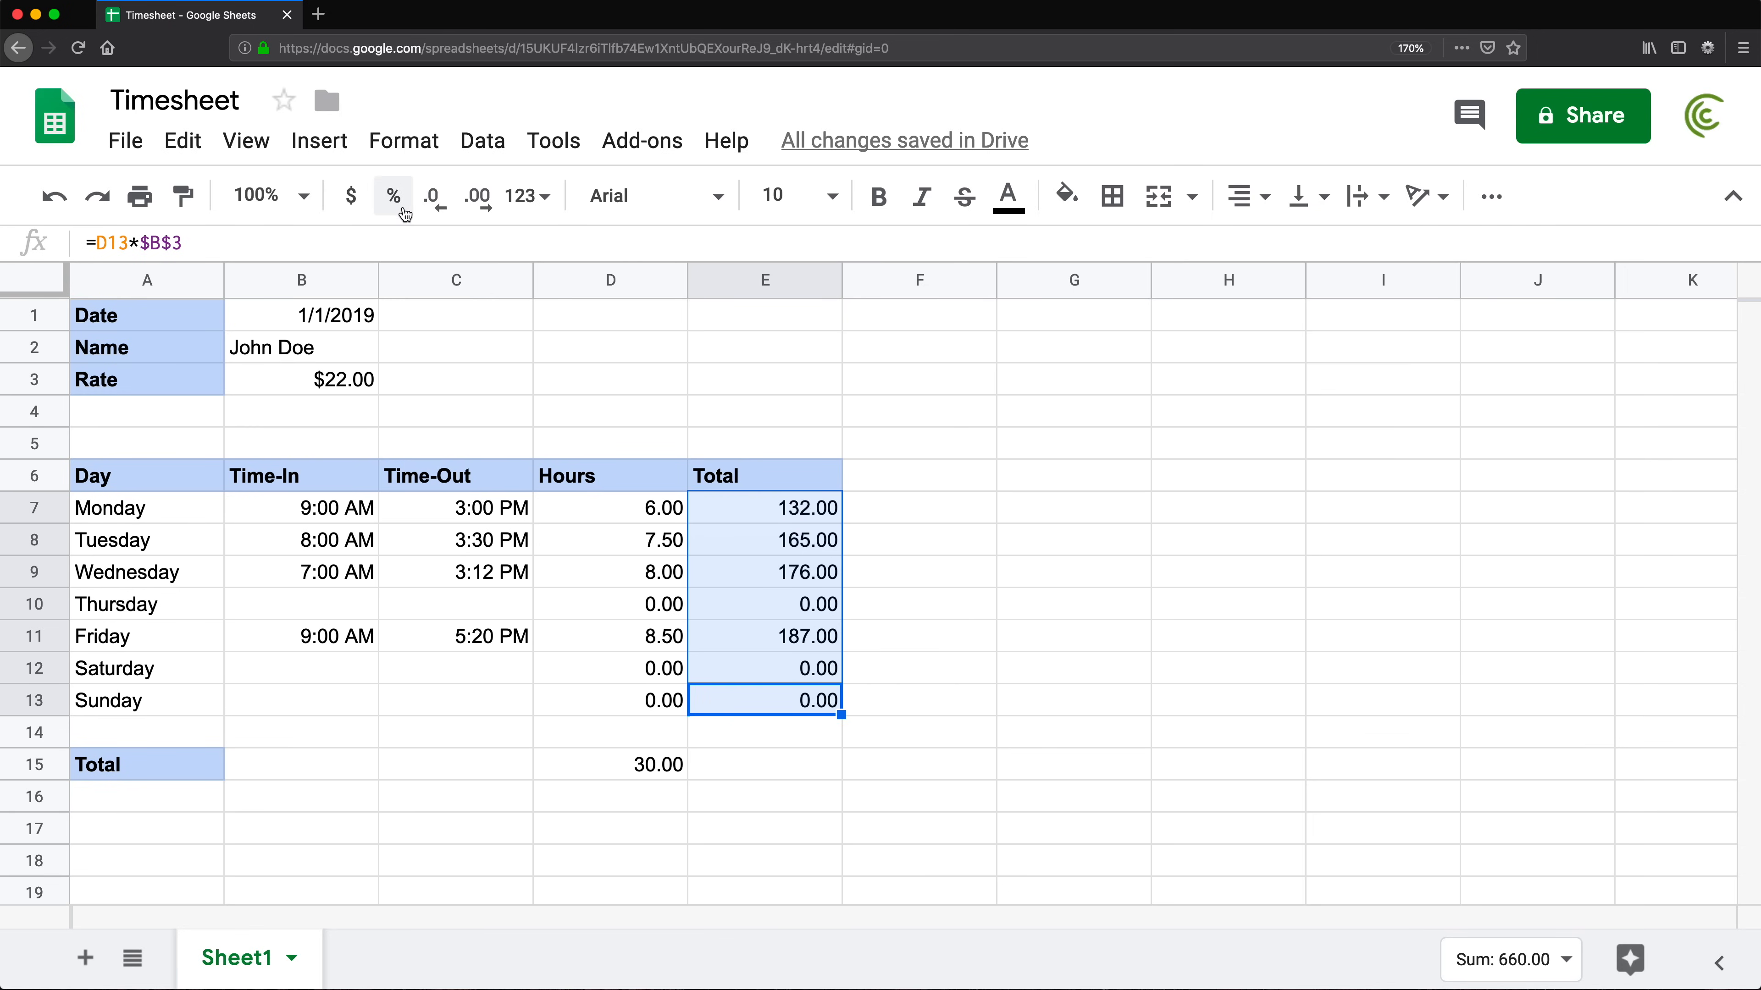
left_click(350, 196)
left_click(776, 770)
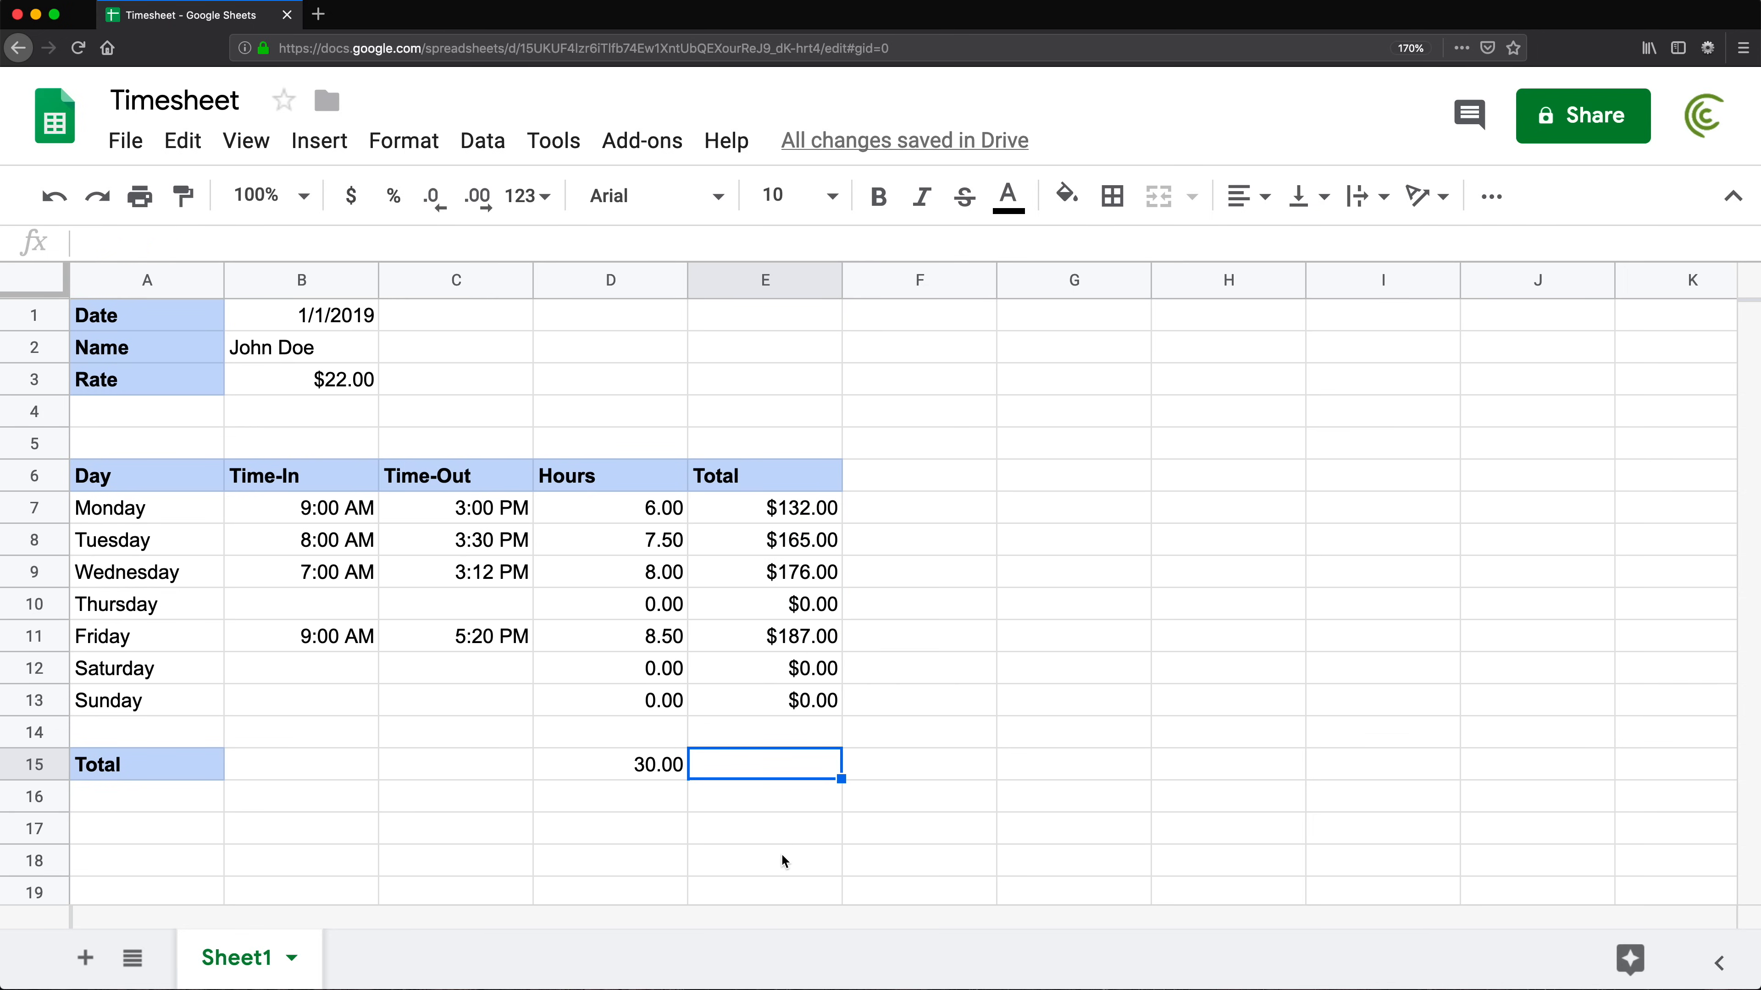
Total the daily pay in E15 with the formula =SUM(E7:E13)
type("=sum")
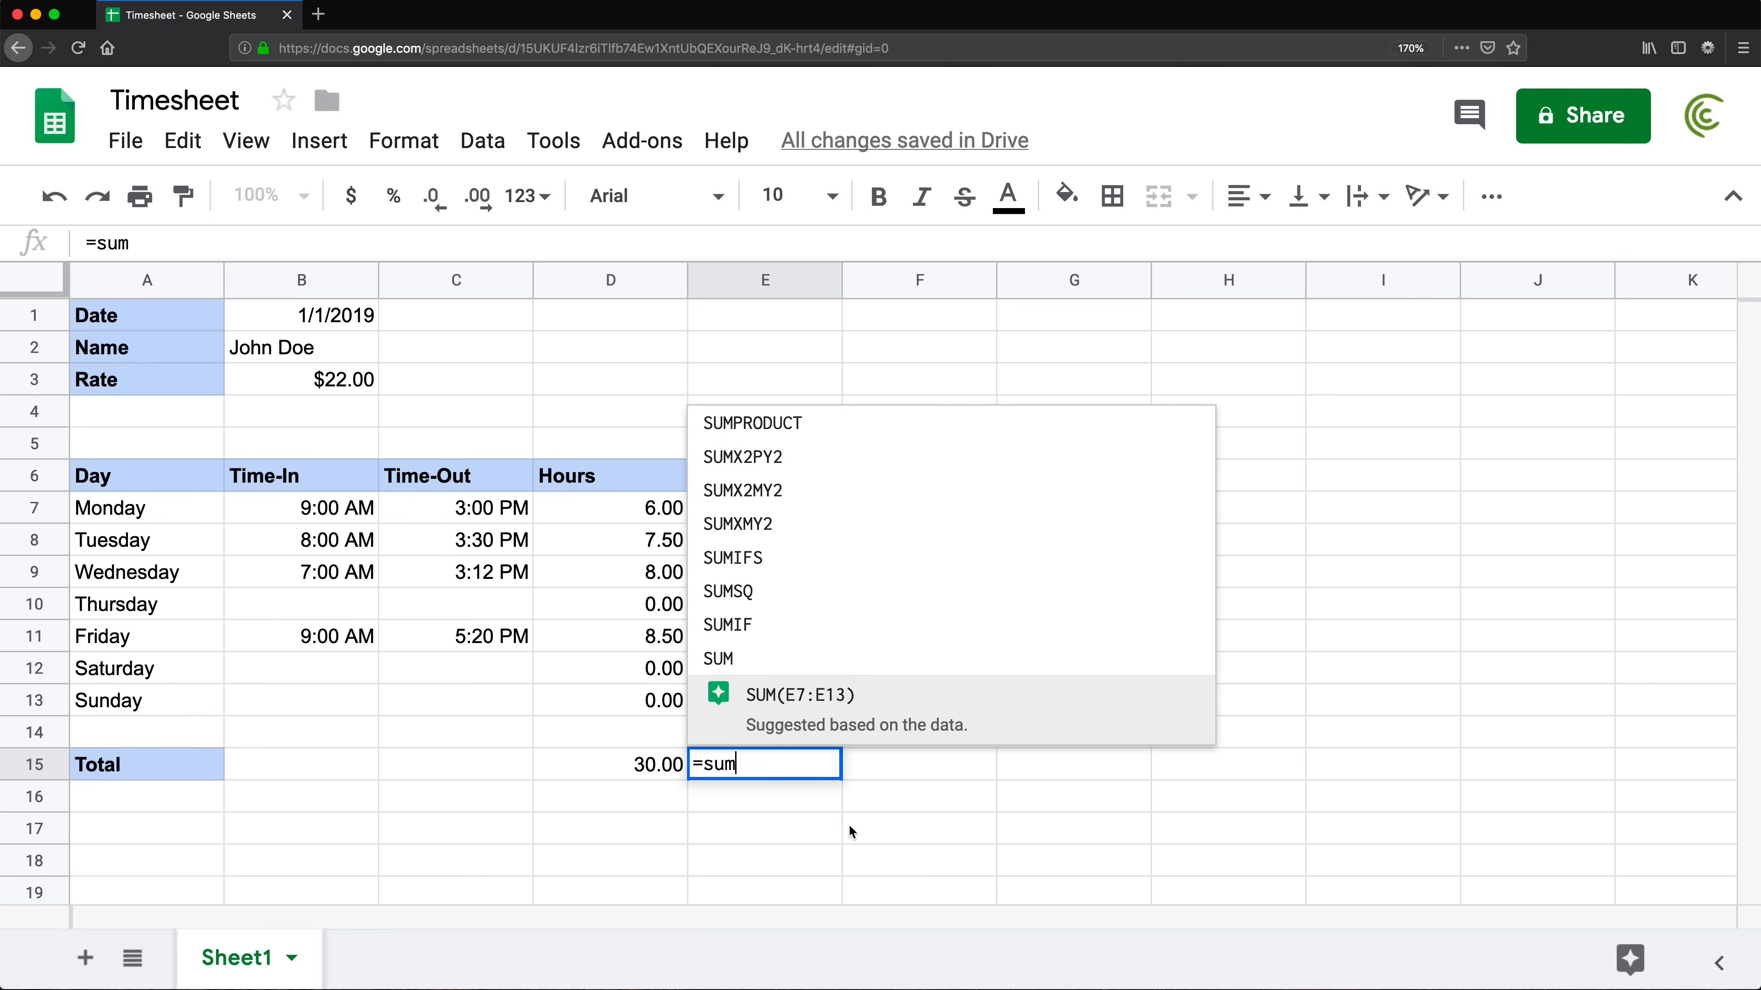
key("Tab")
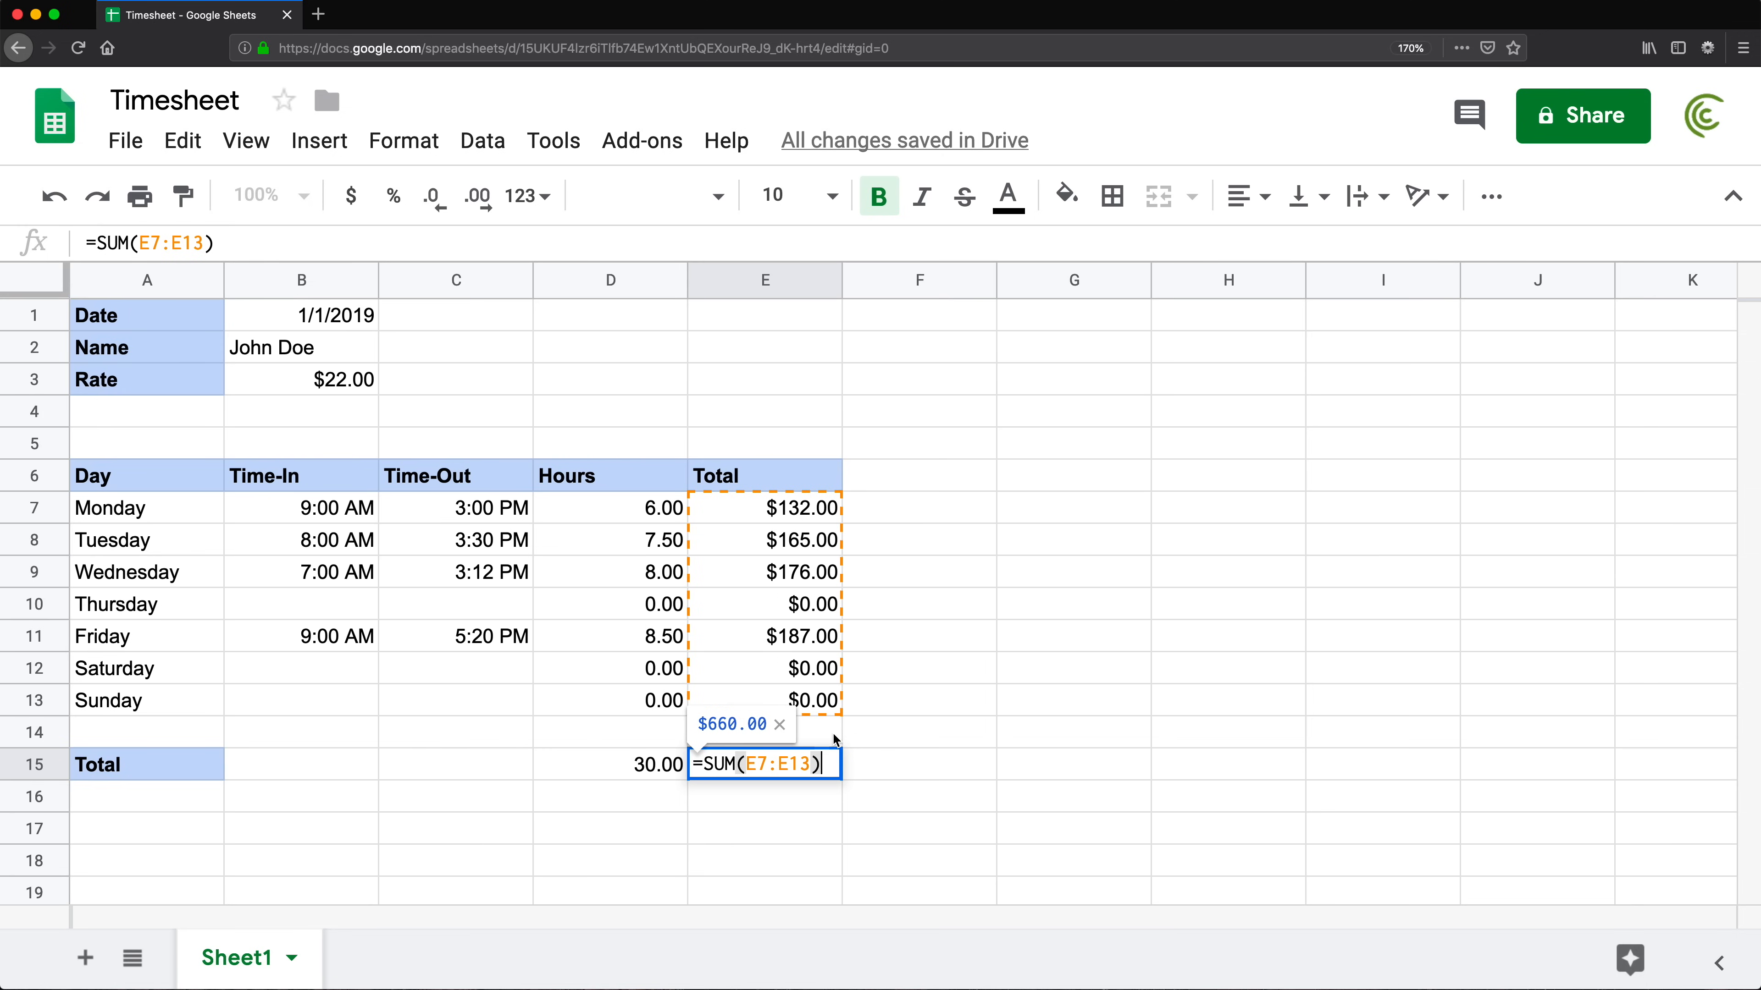
key("Return")
left_click(811, 769)
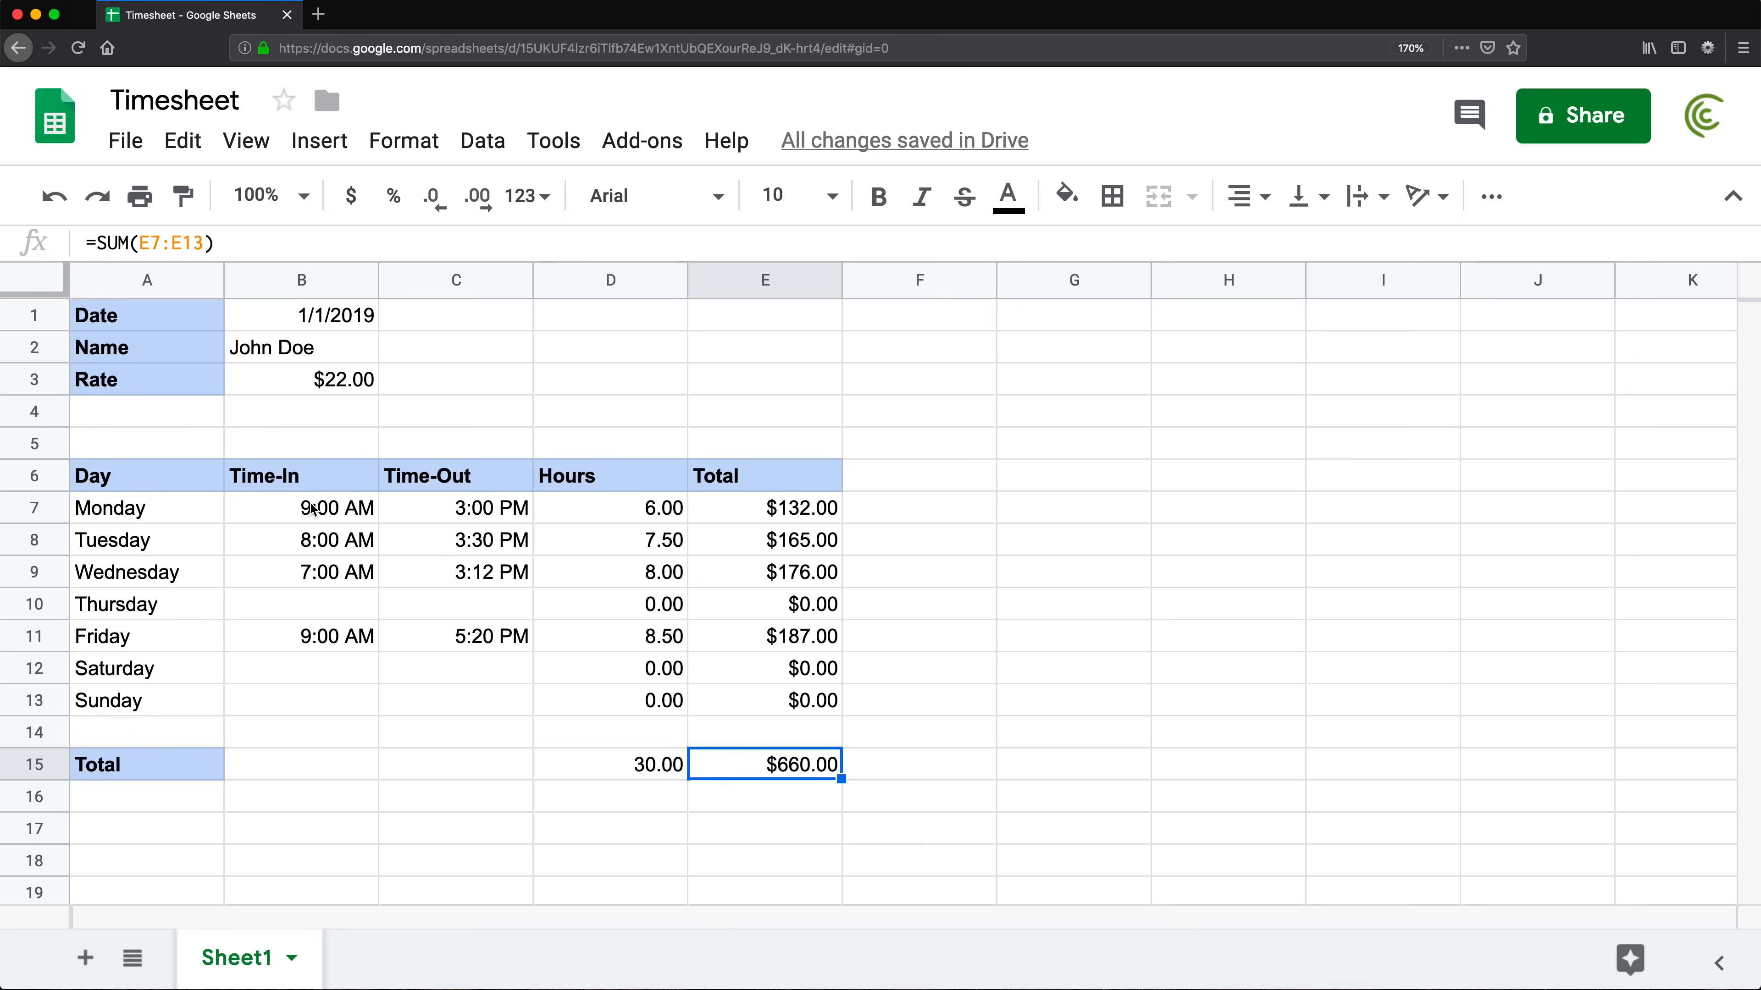
Clear the sample Time-In and Time-Out entries for Monday through Friday in B7:C11
left_click_drag(357, 509, 502, 629)
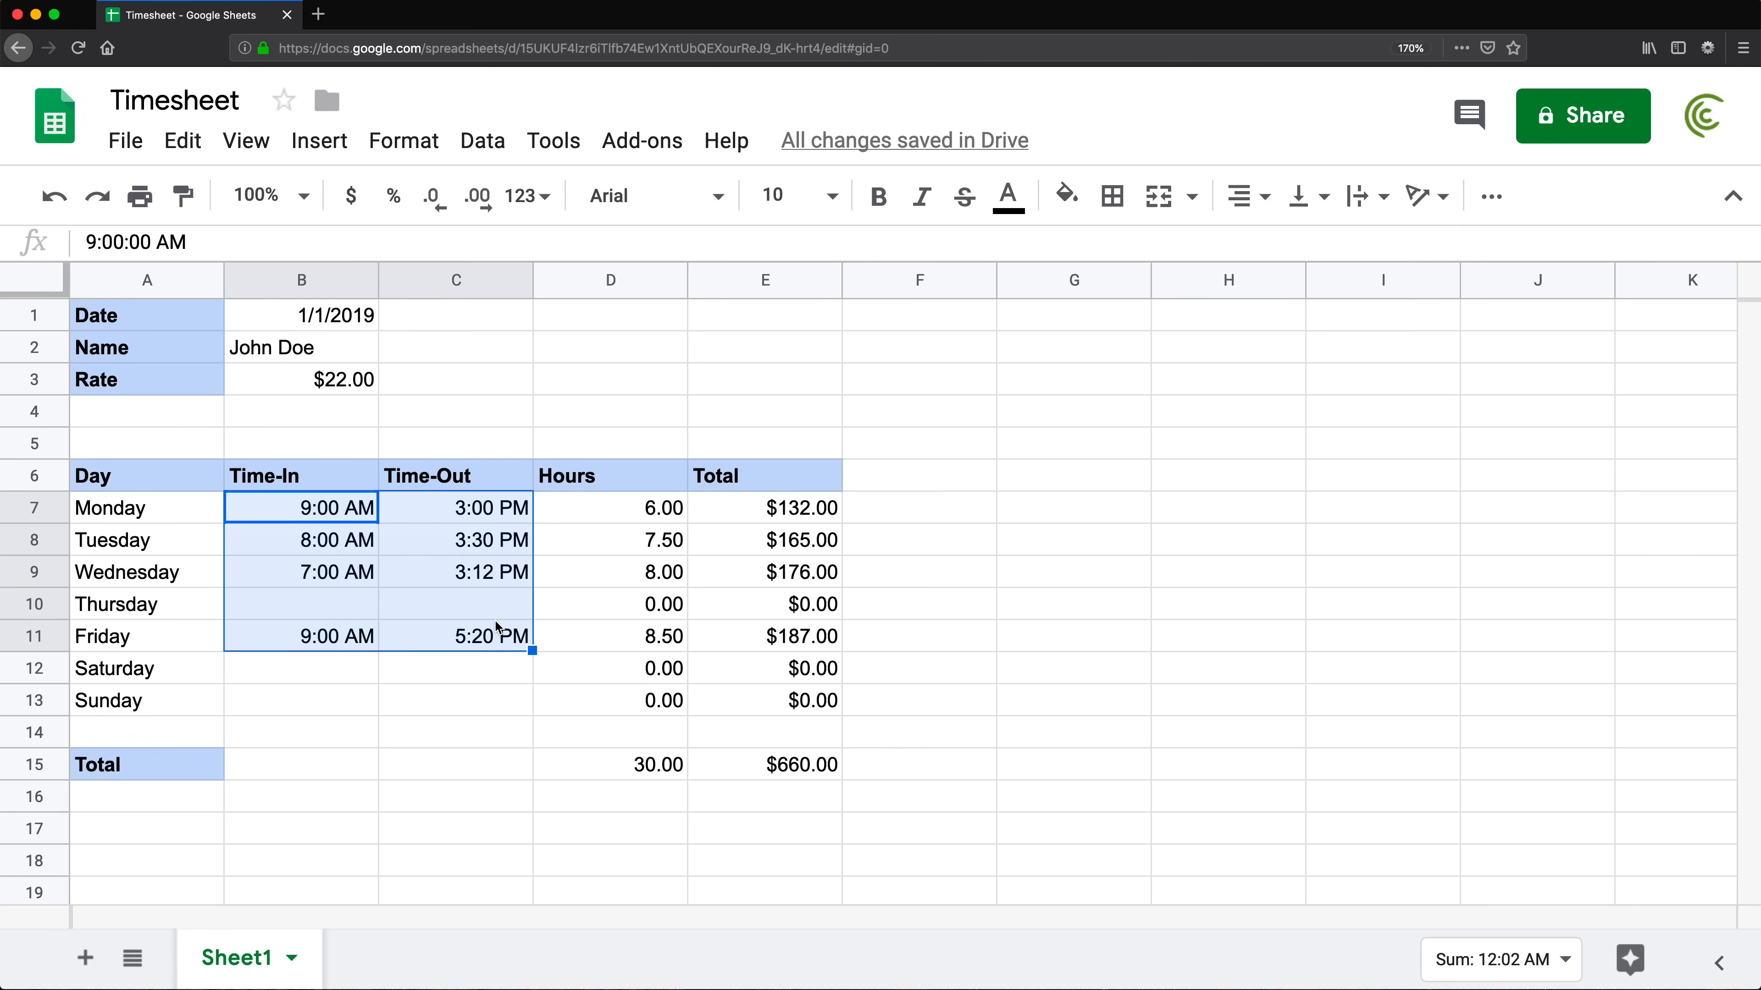
key("Delete")
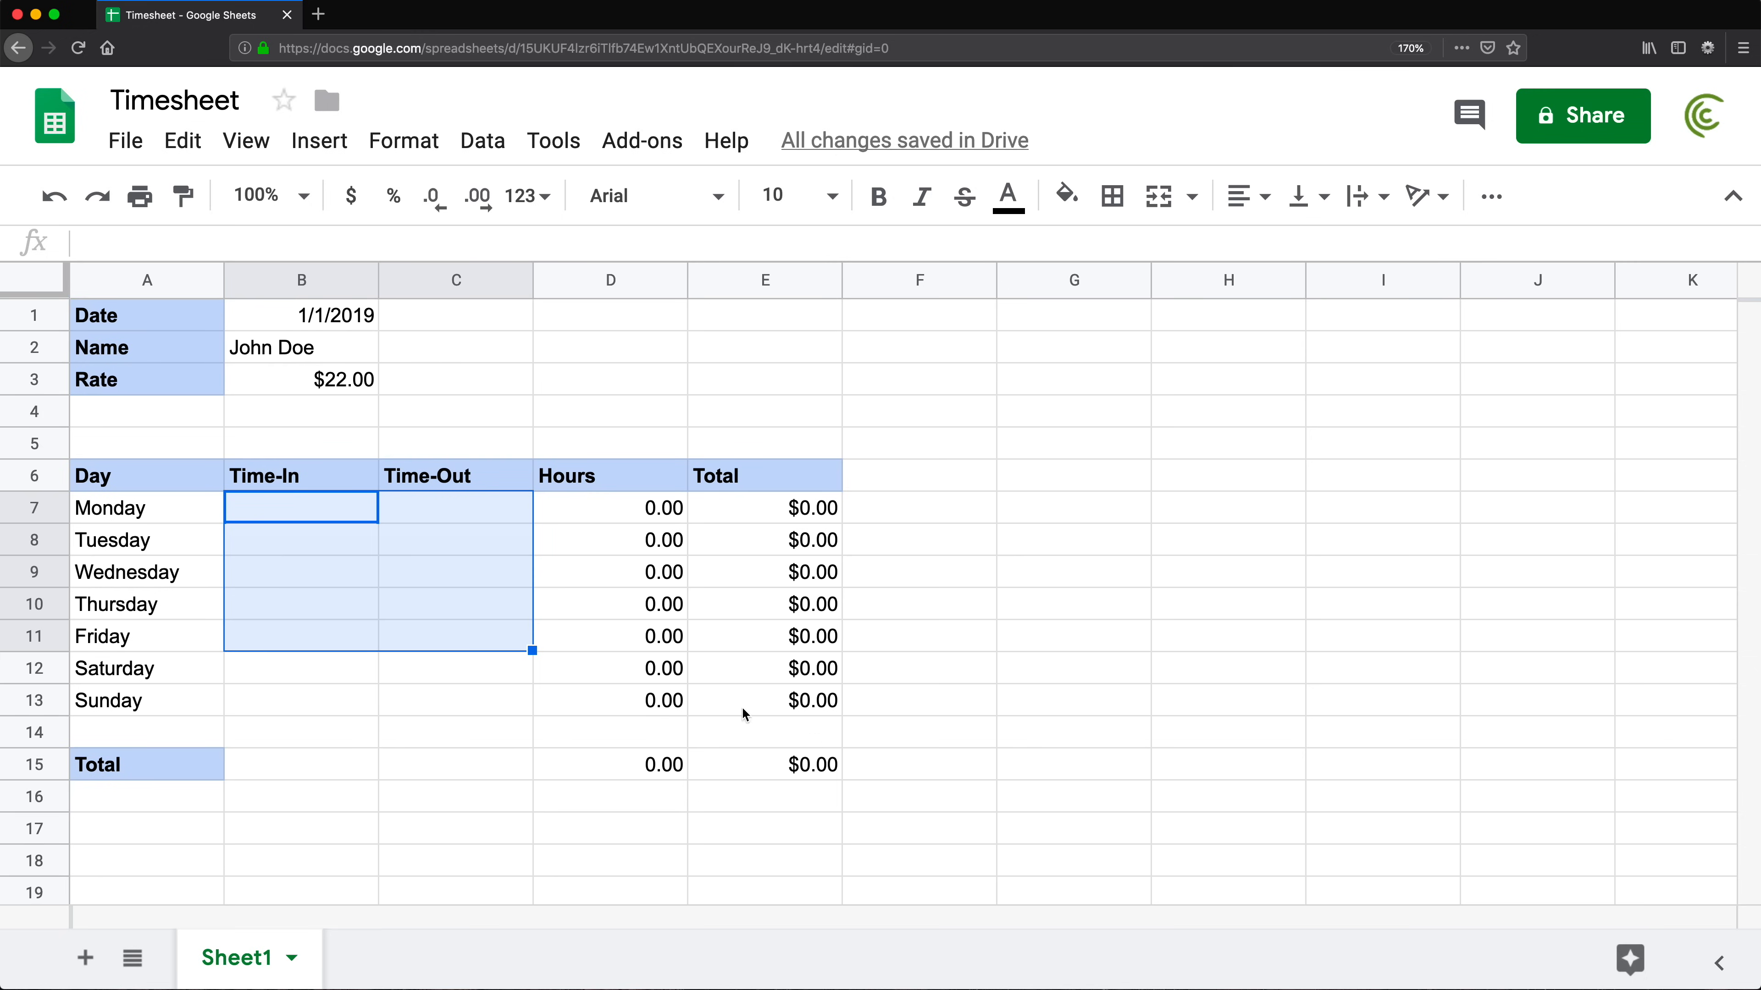
left_click(859, 586)
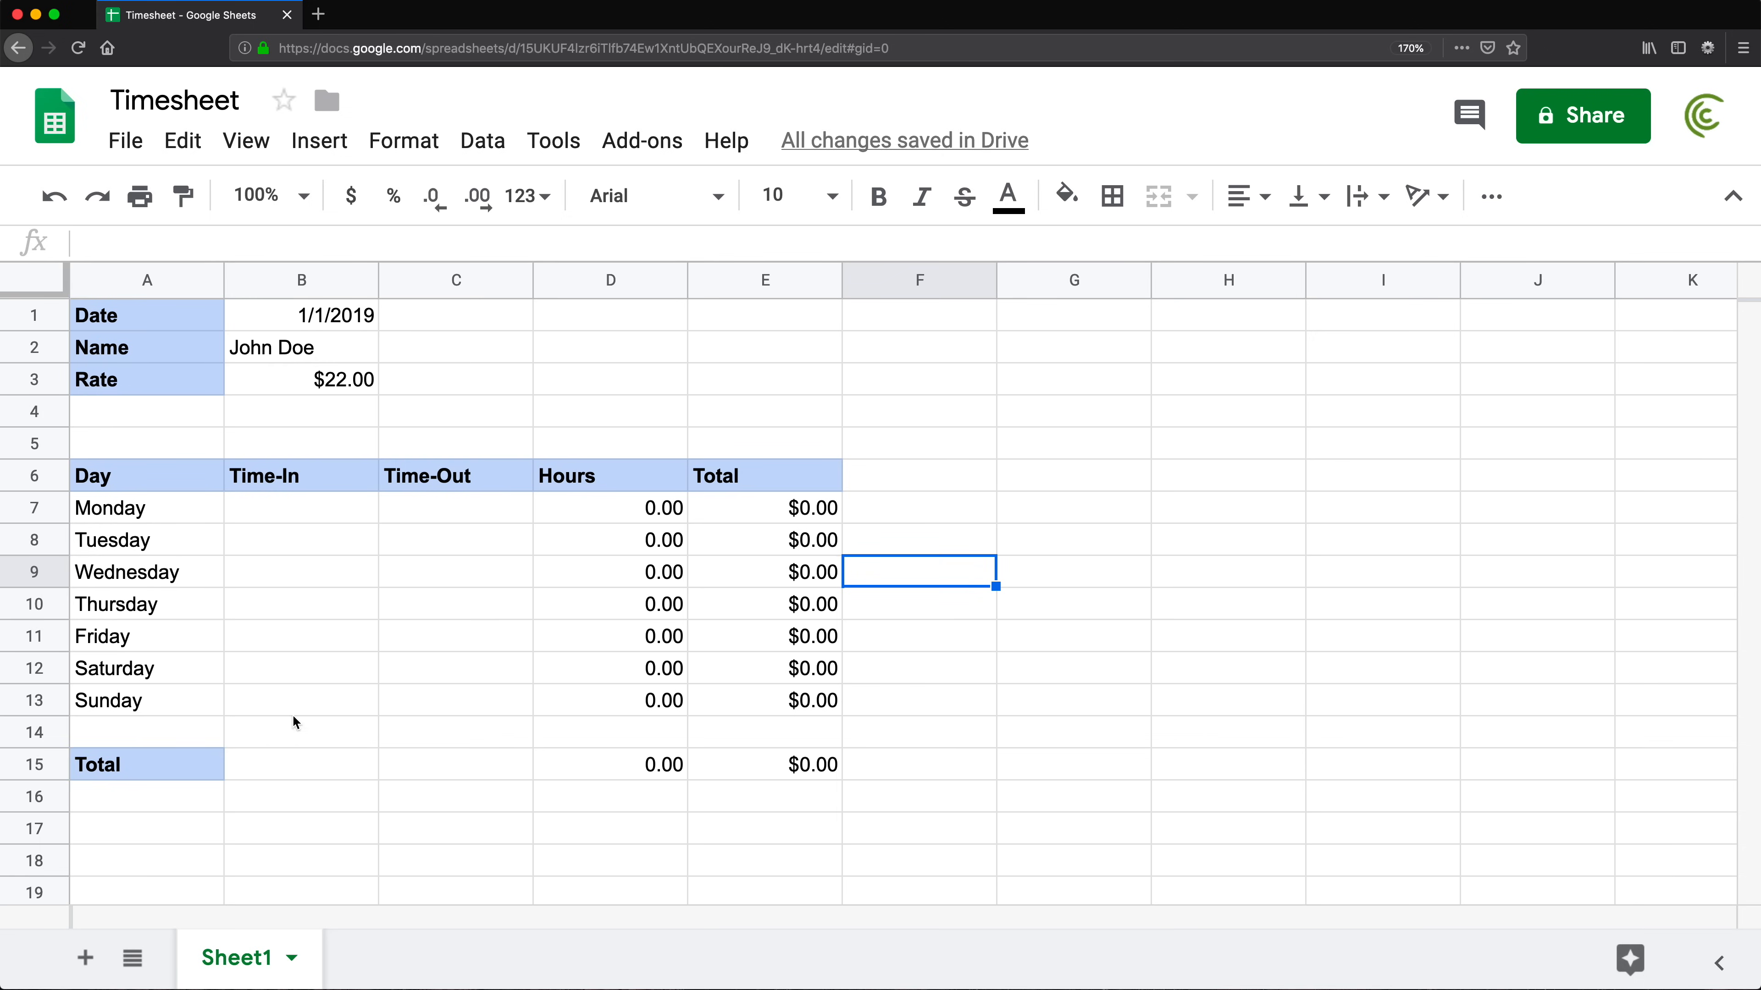
Rename Sheet1 as One Person
double_click(275, 973)
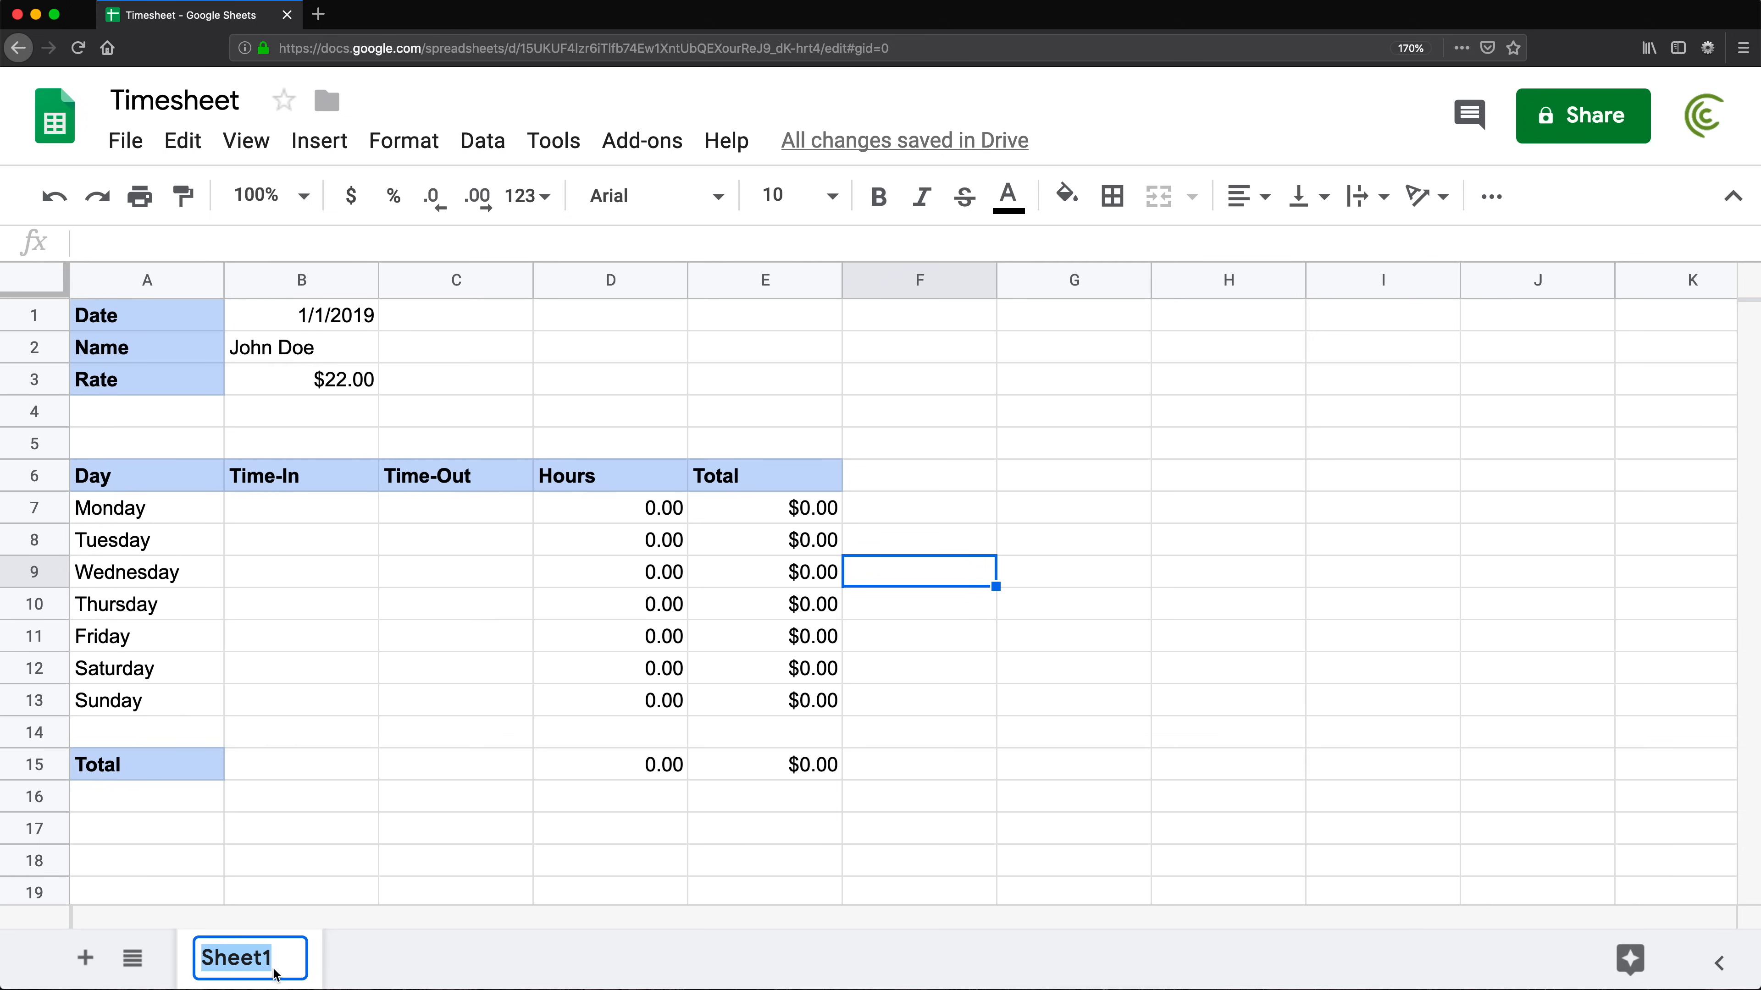
type("One Person")
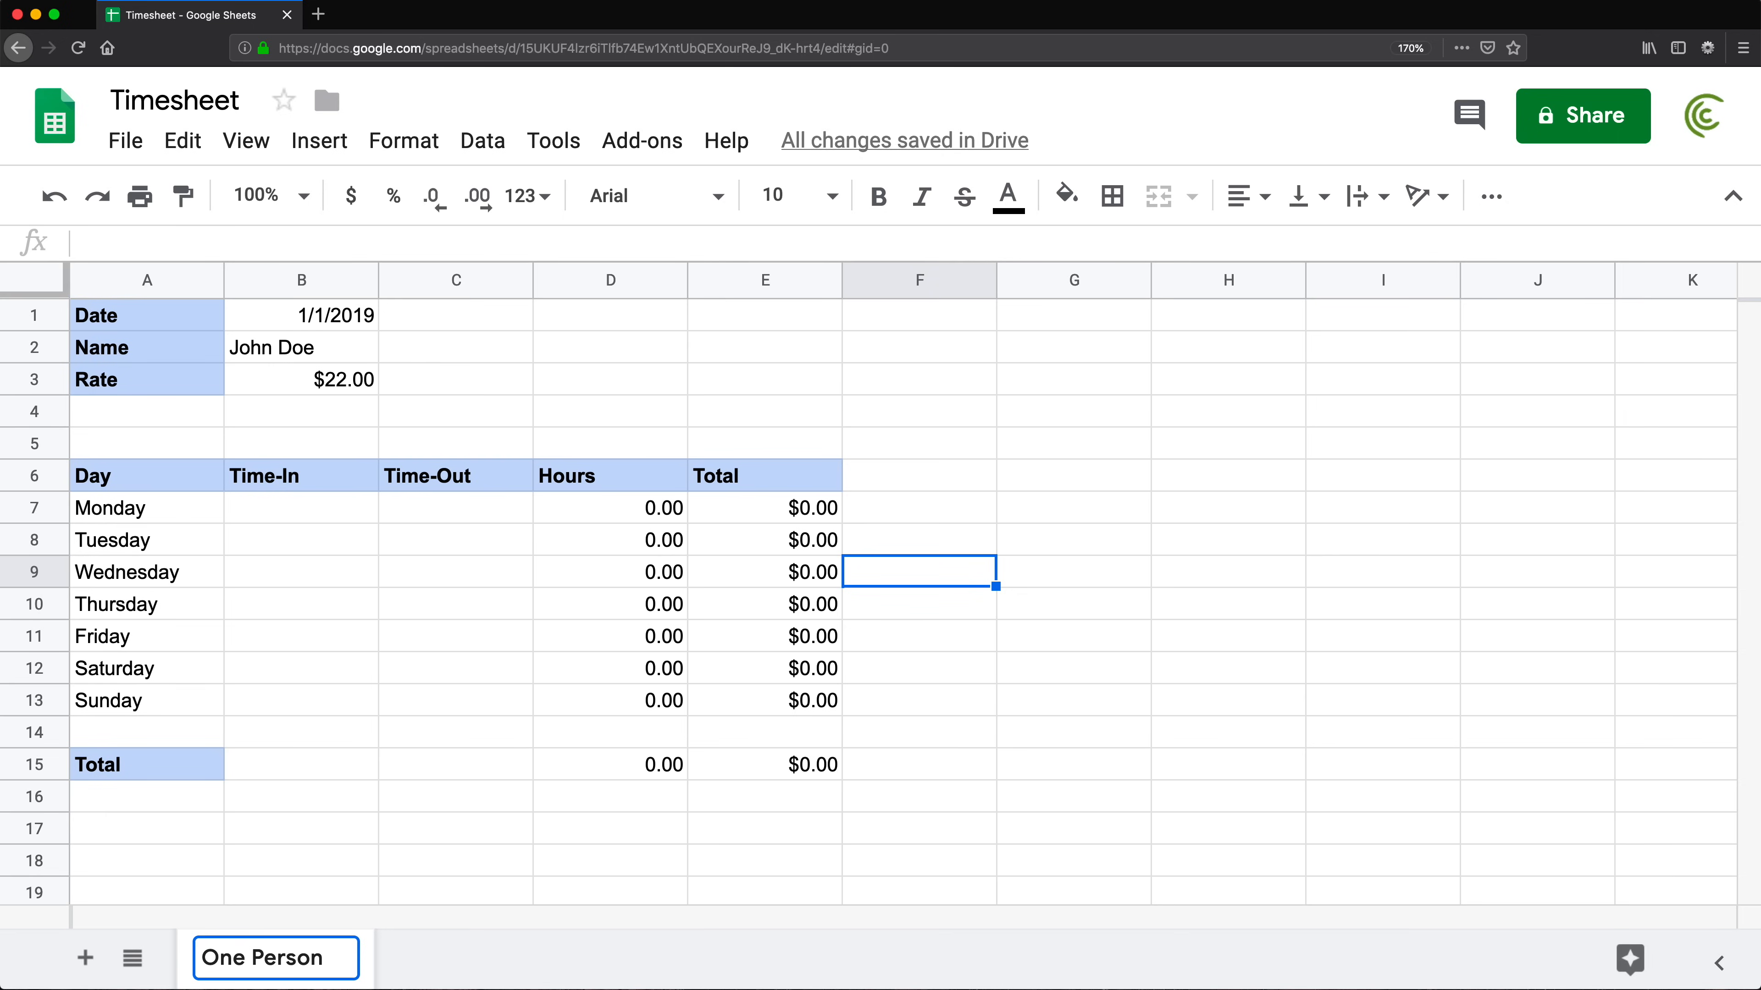
key("Return")
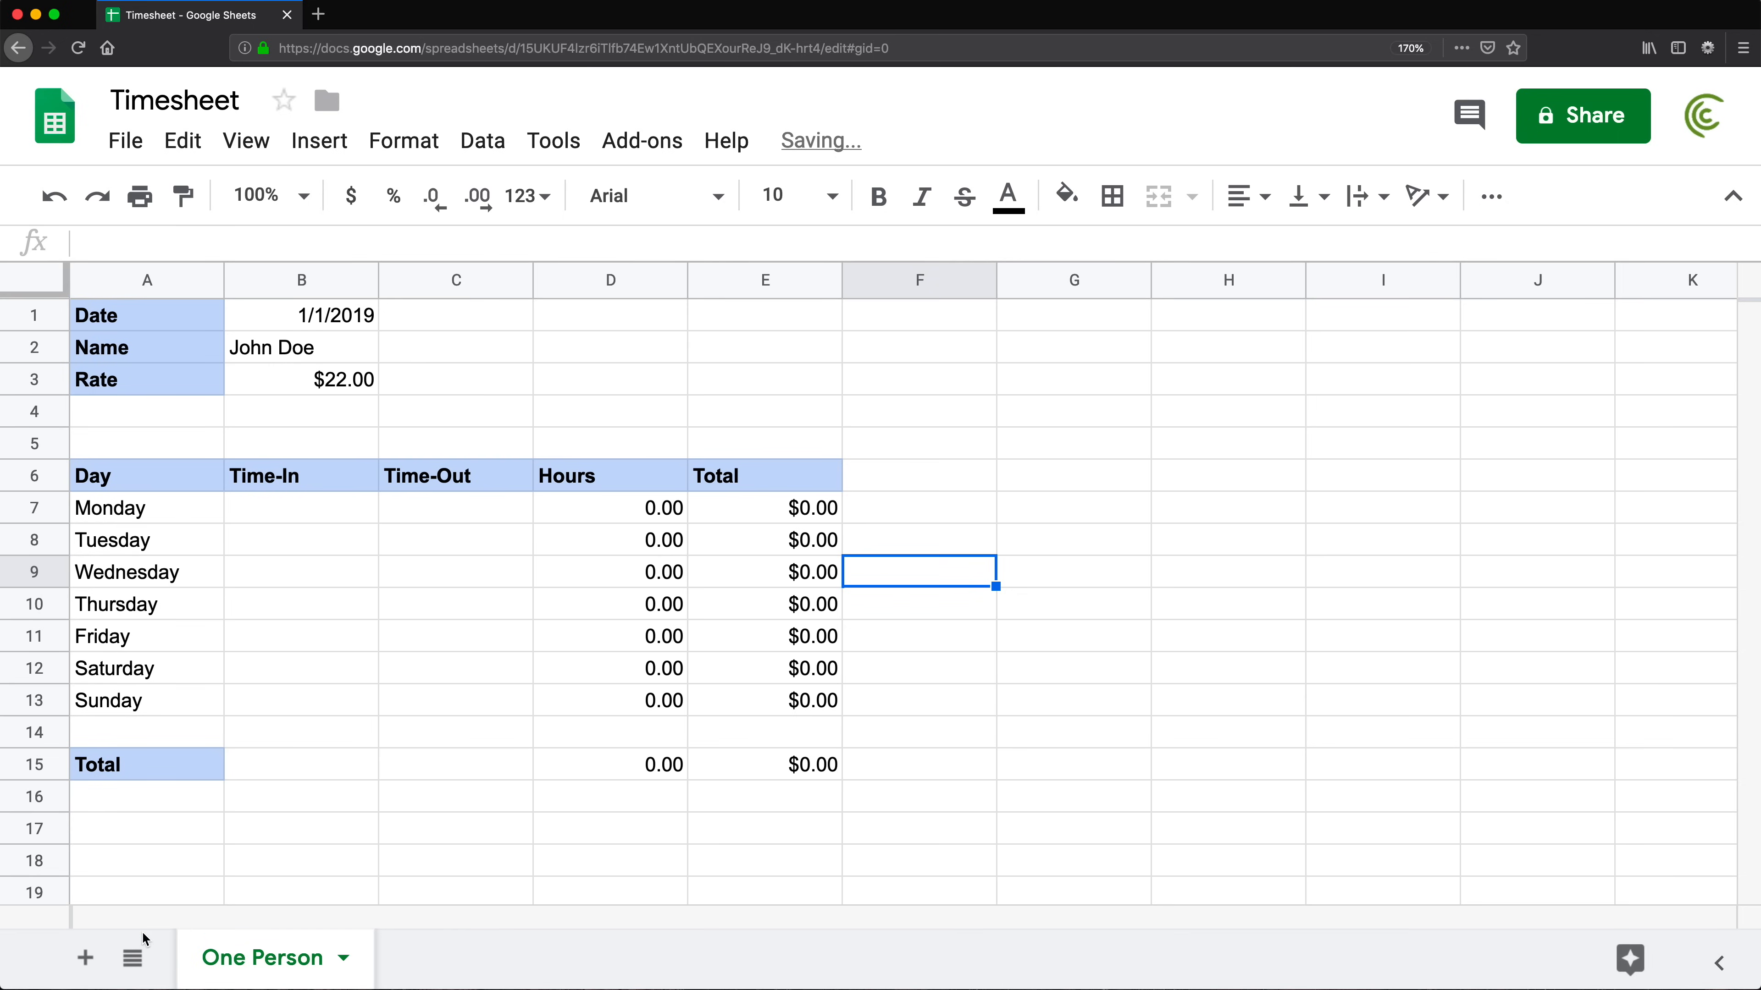
Add a new sheet to the file and name it Weekly Timesheet
left_click(86, 958)
left_click_drag(142, 443, 186, 761)
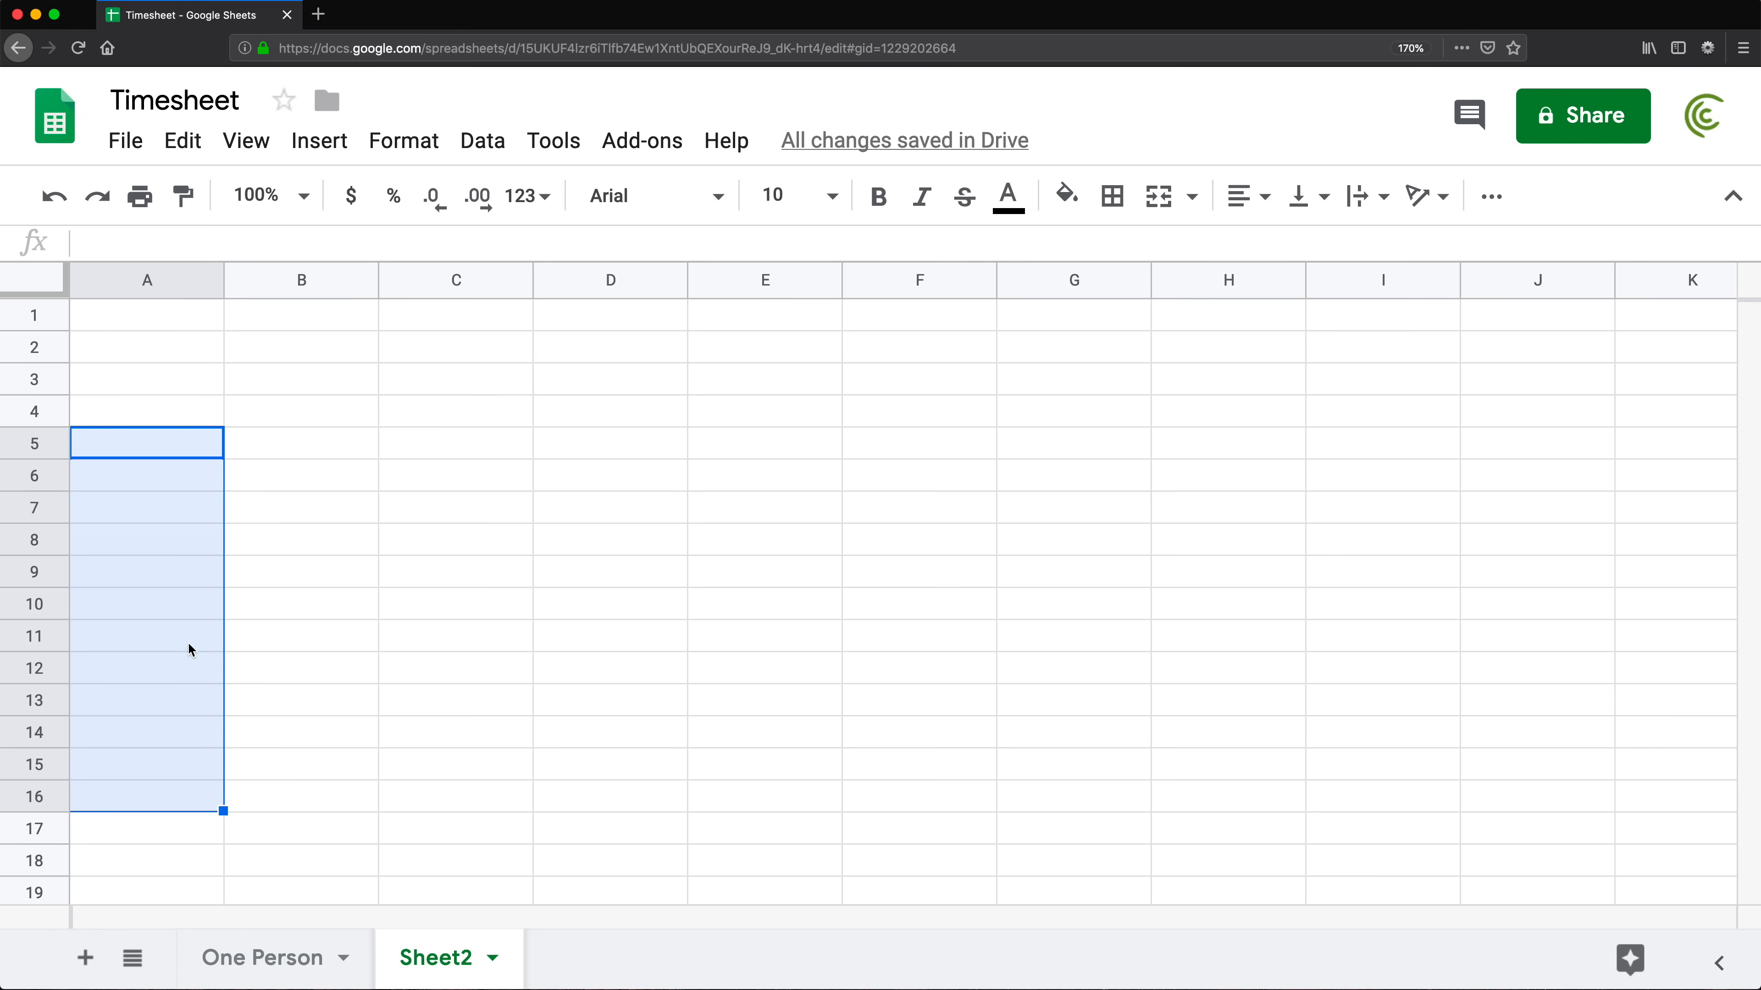
double_click(437, 959)
type("W")
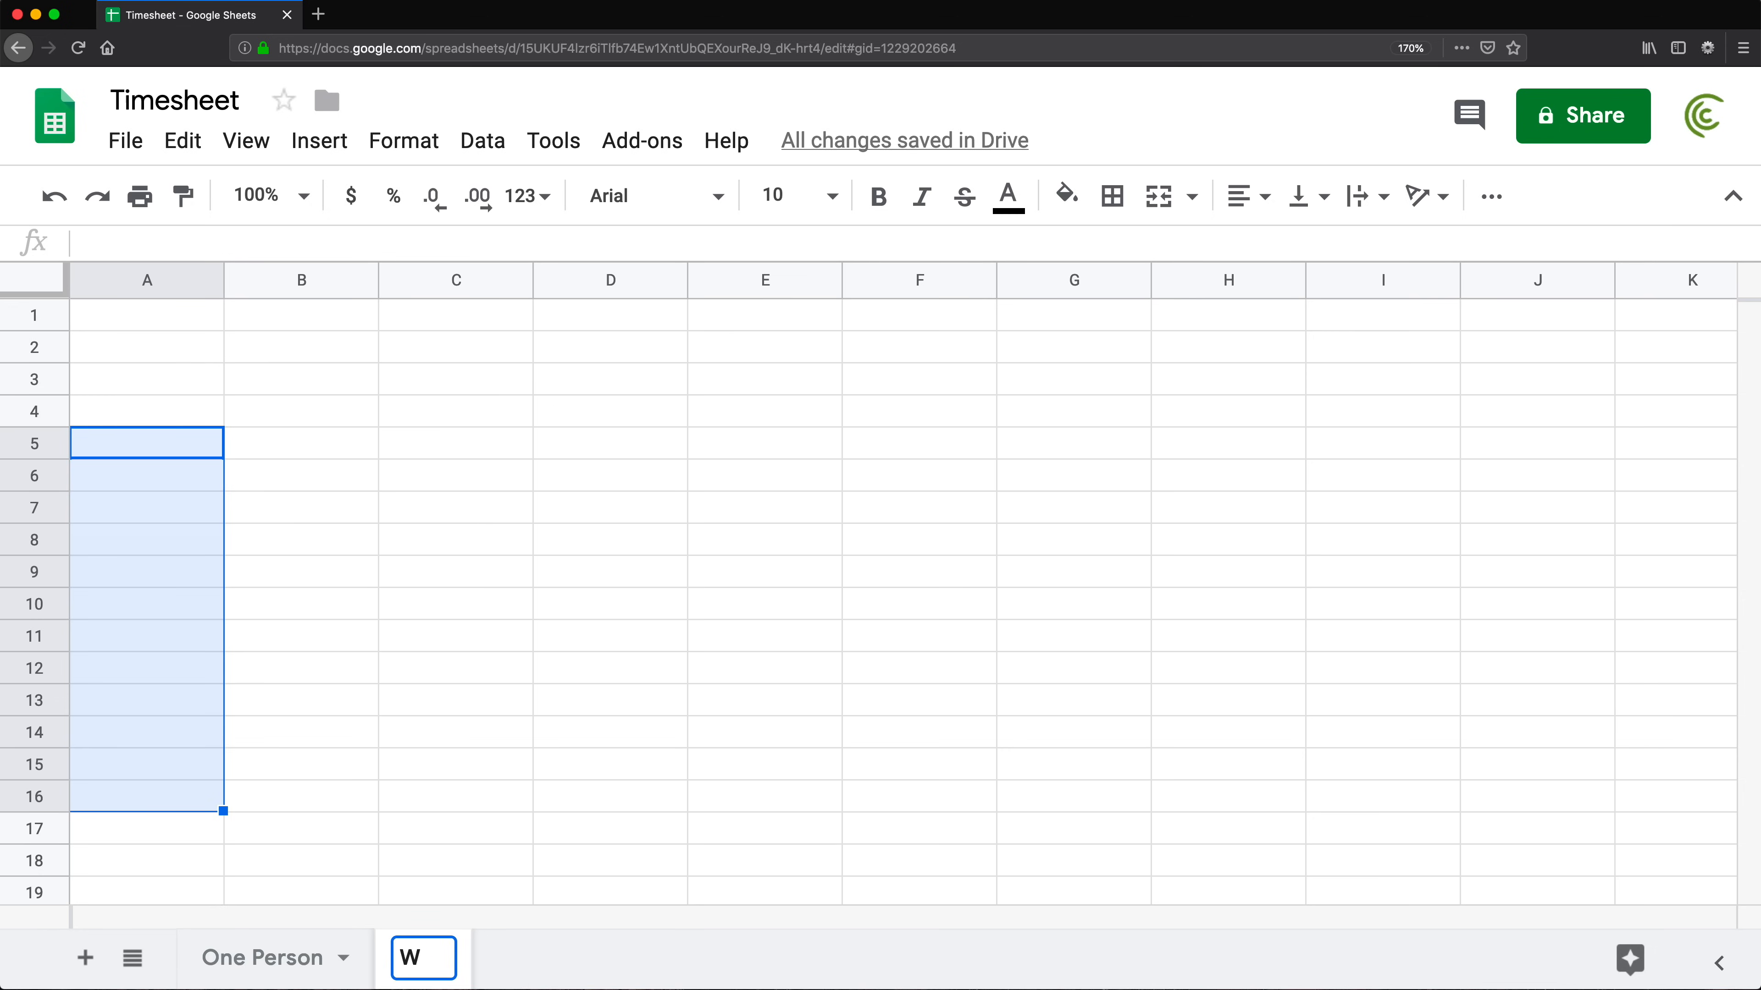
type("eekly Timesheet")
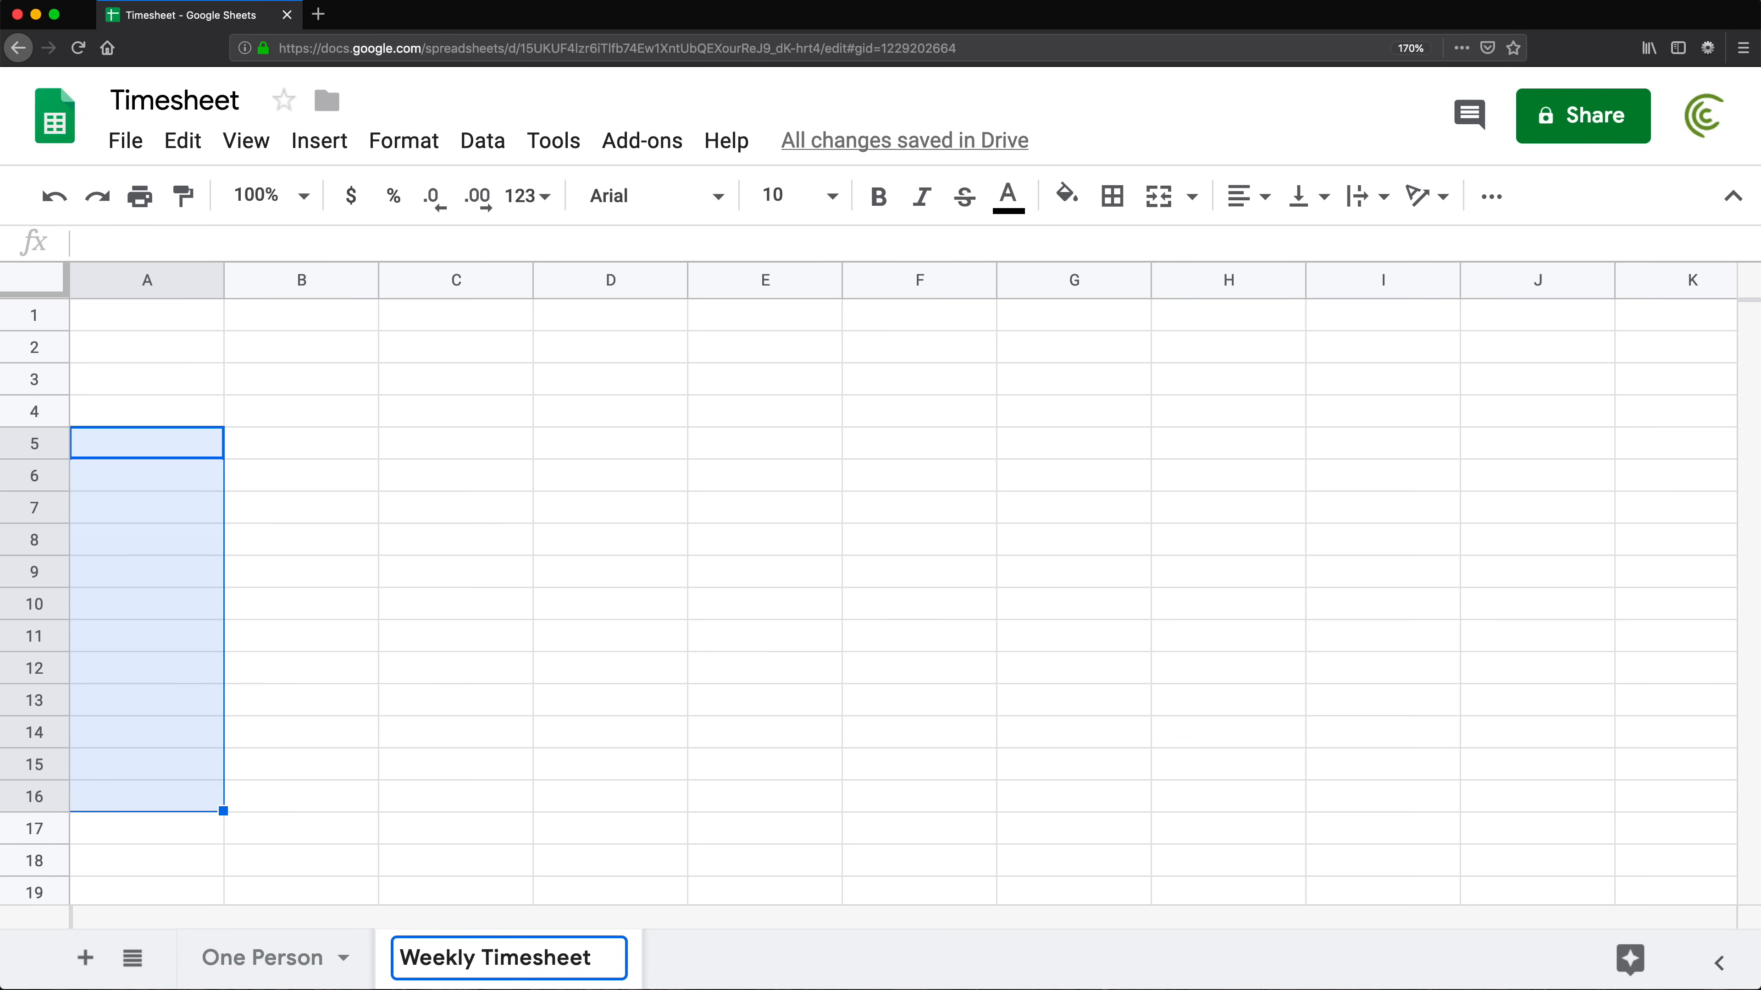
key("Return")
Enter the header Name in A5 of the Weekly Timesheet sheet and widen column A
left_click(185, 455)
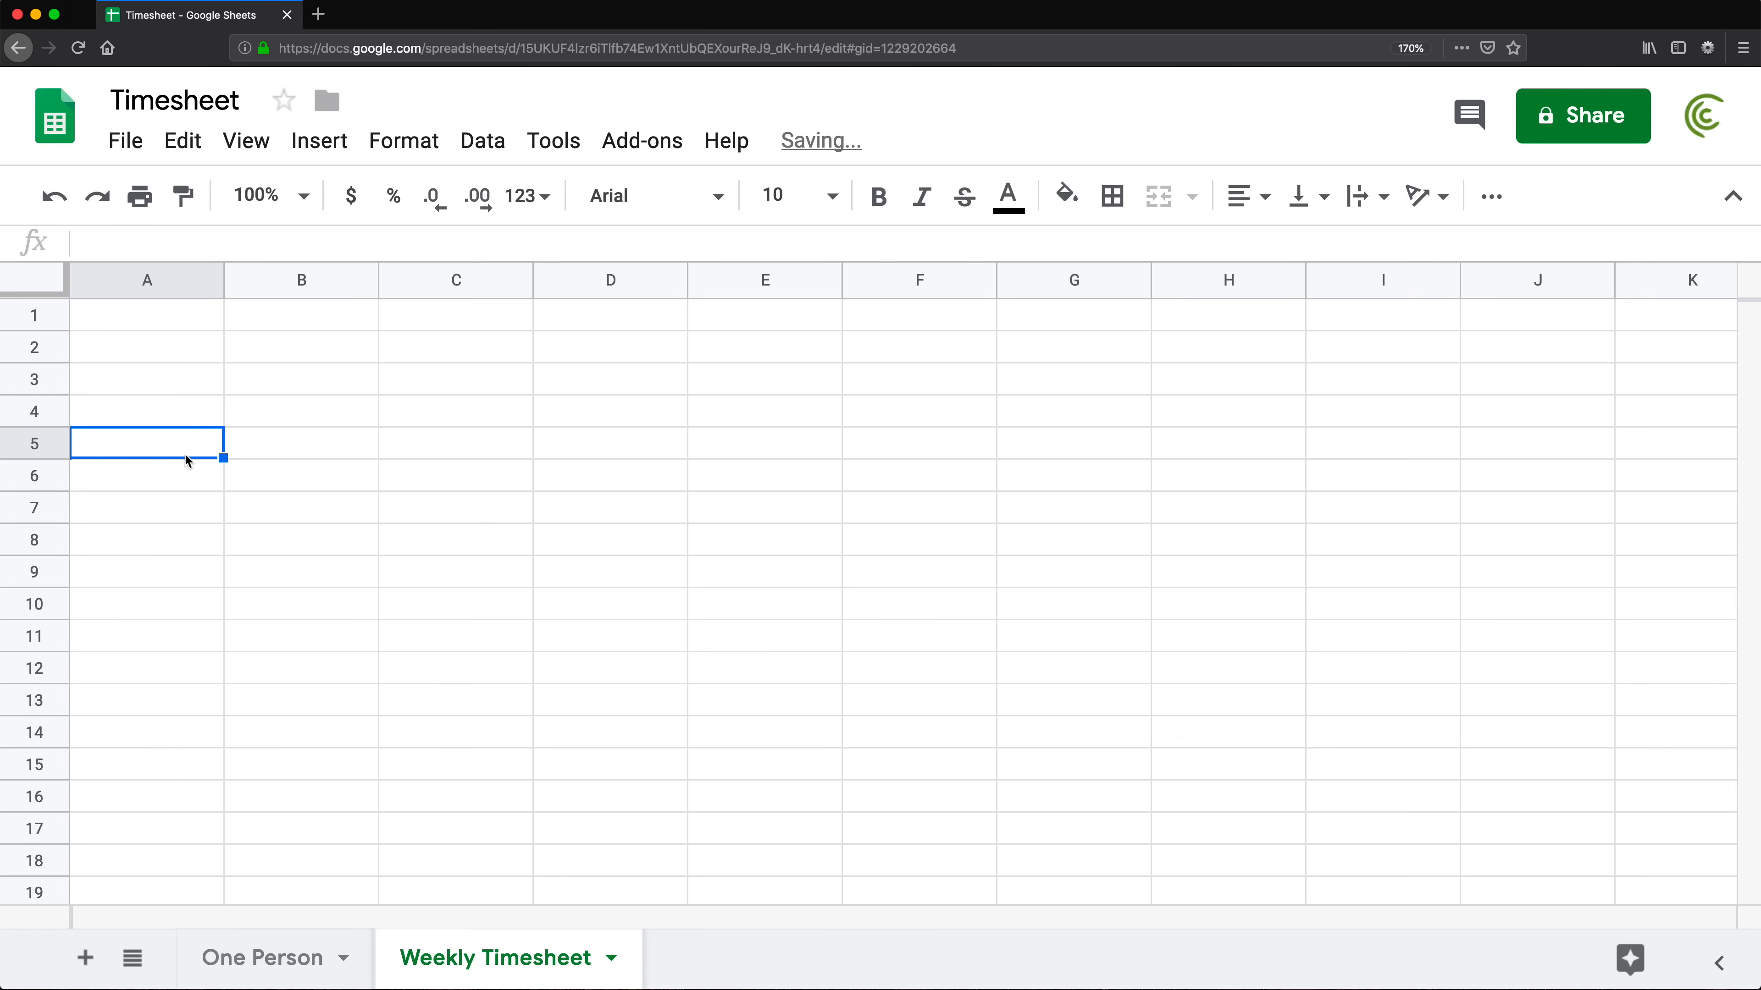
type("Name")
key("Return")
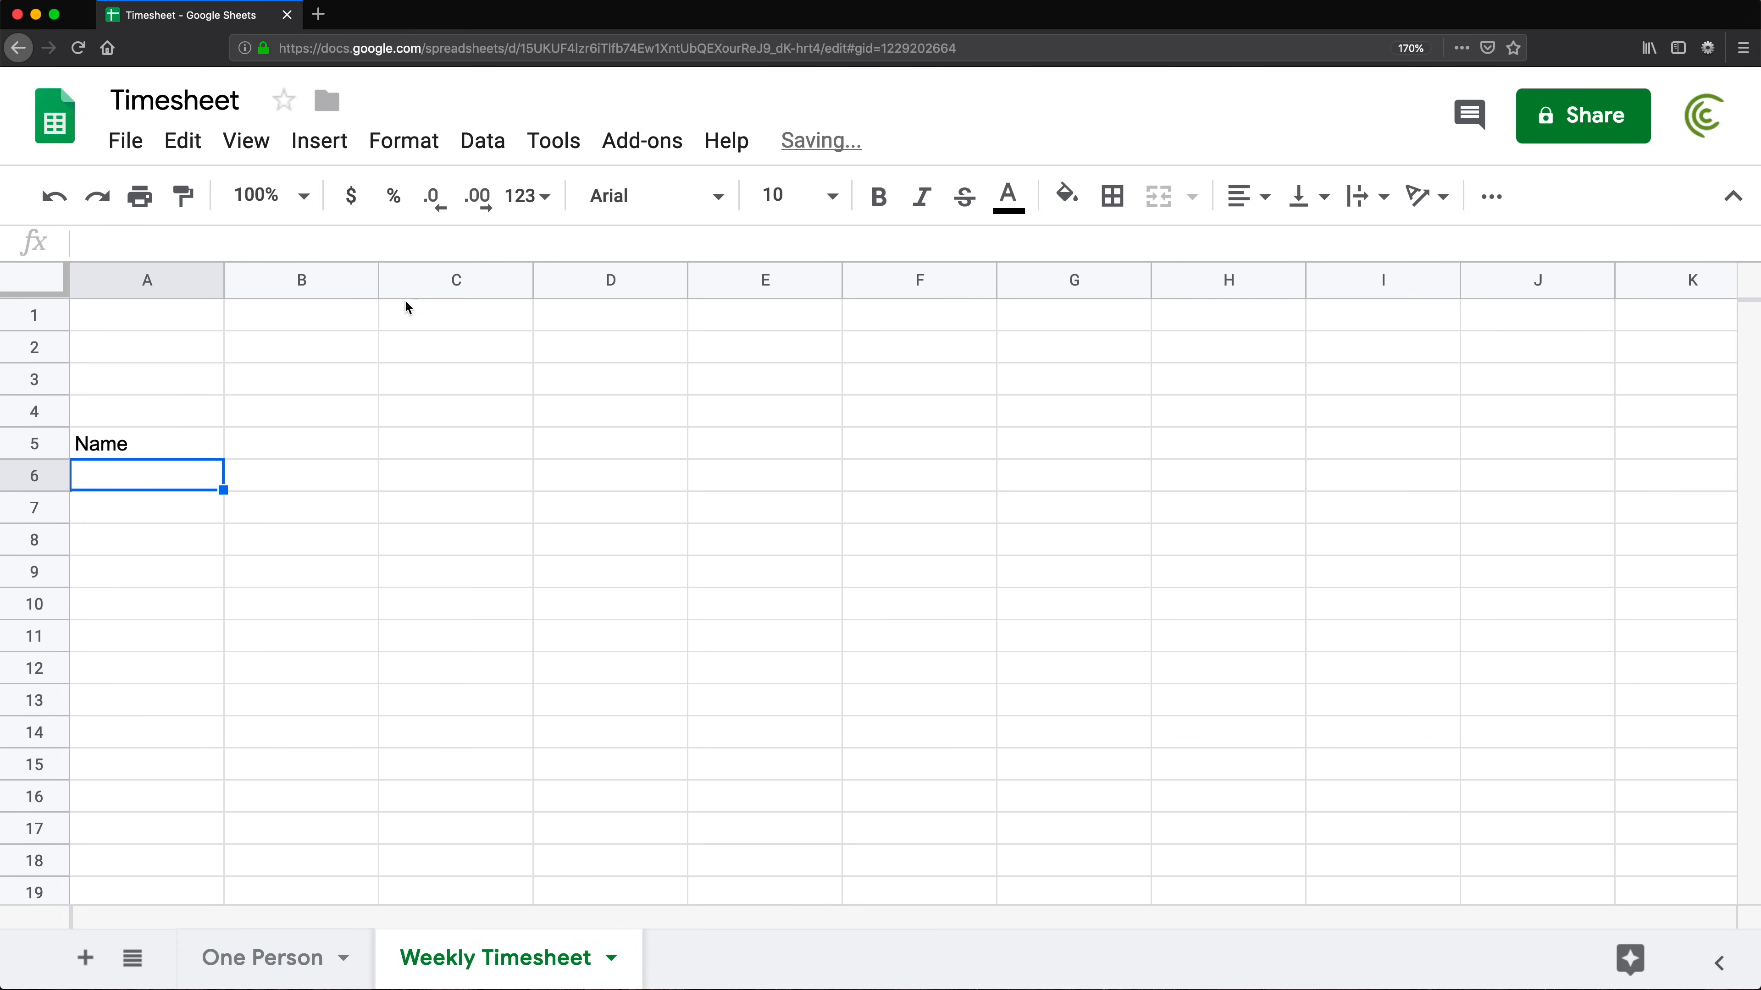
left_click_drag(226, 283, 340, 314)
List the full names of five employees under the Name header in A6:A10
type("John Doe")
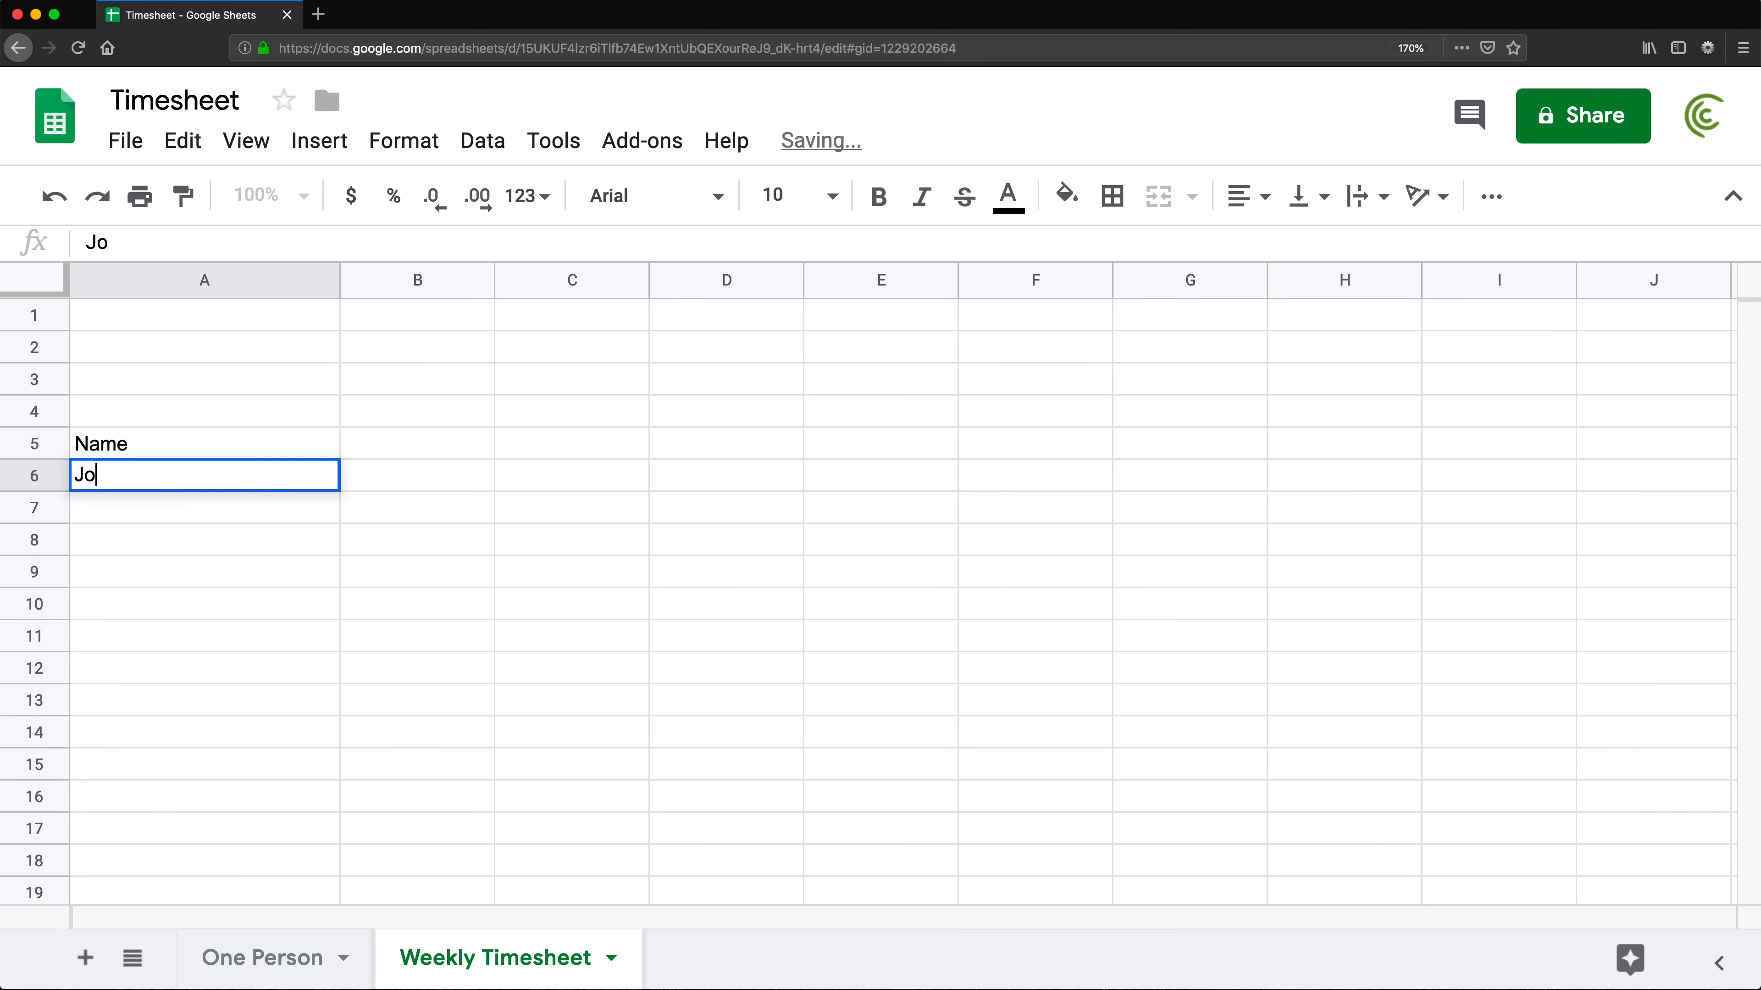
key("Return")
type("Lisa Smith")
key("Return")
type("Rick ")
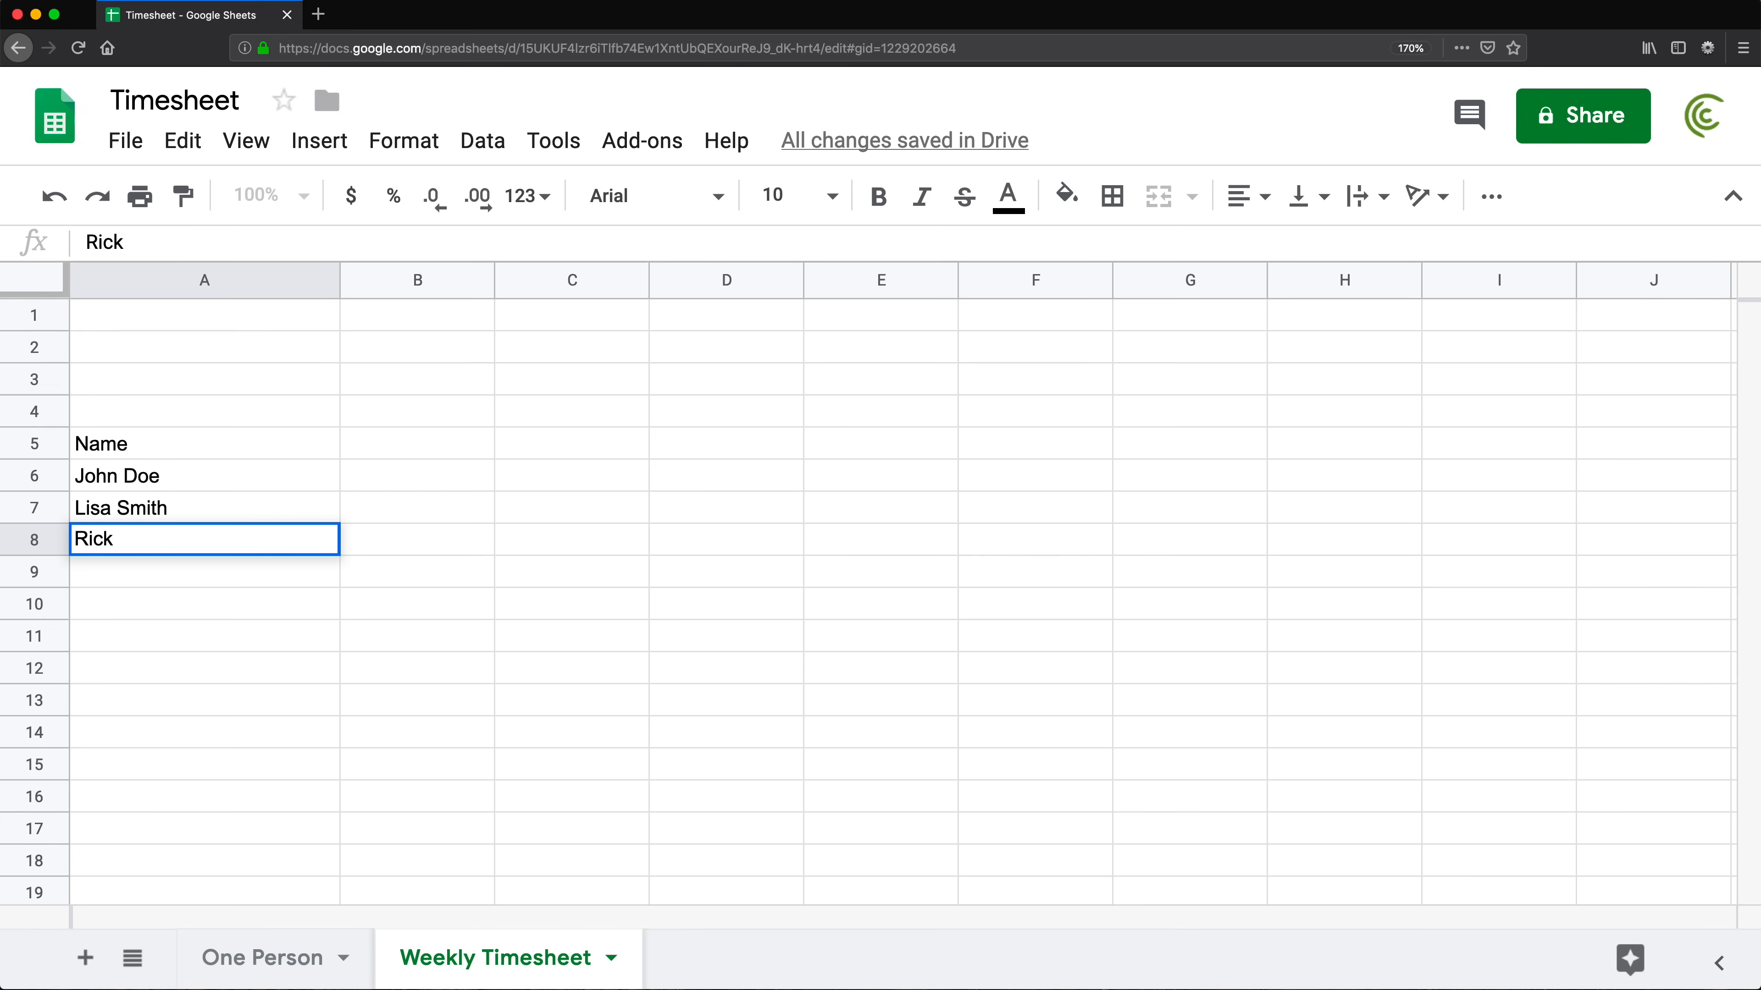
type("Sanders")
key("Return")
type("Ana Brown")
key("Return")
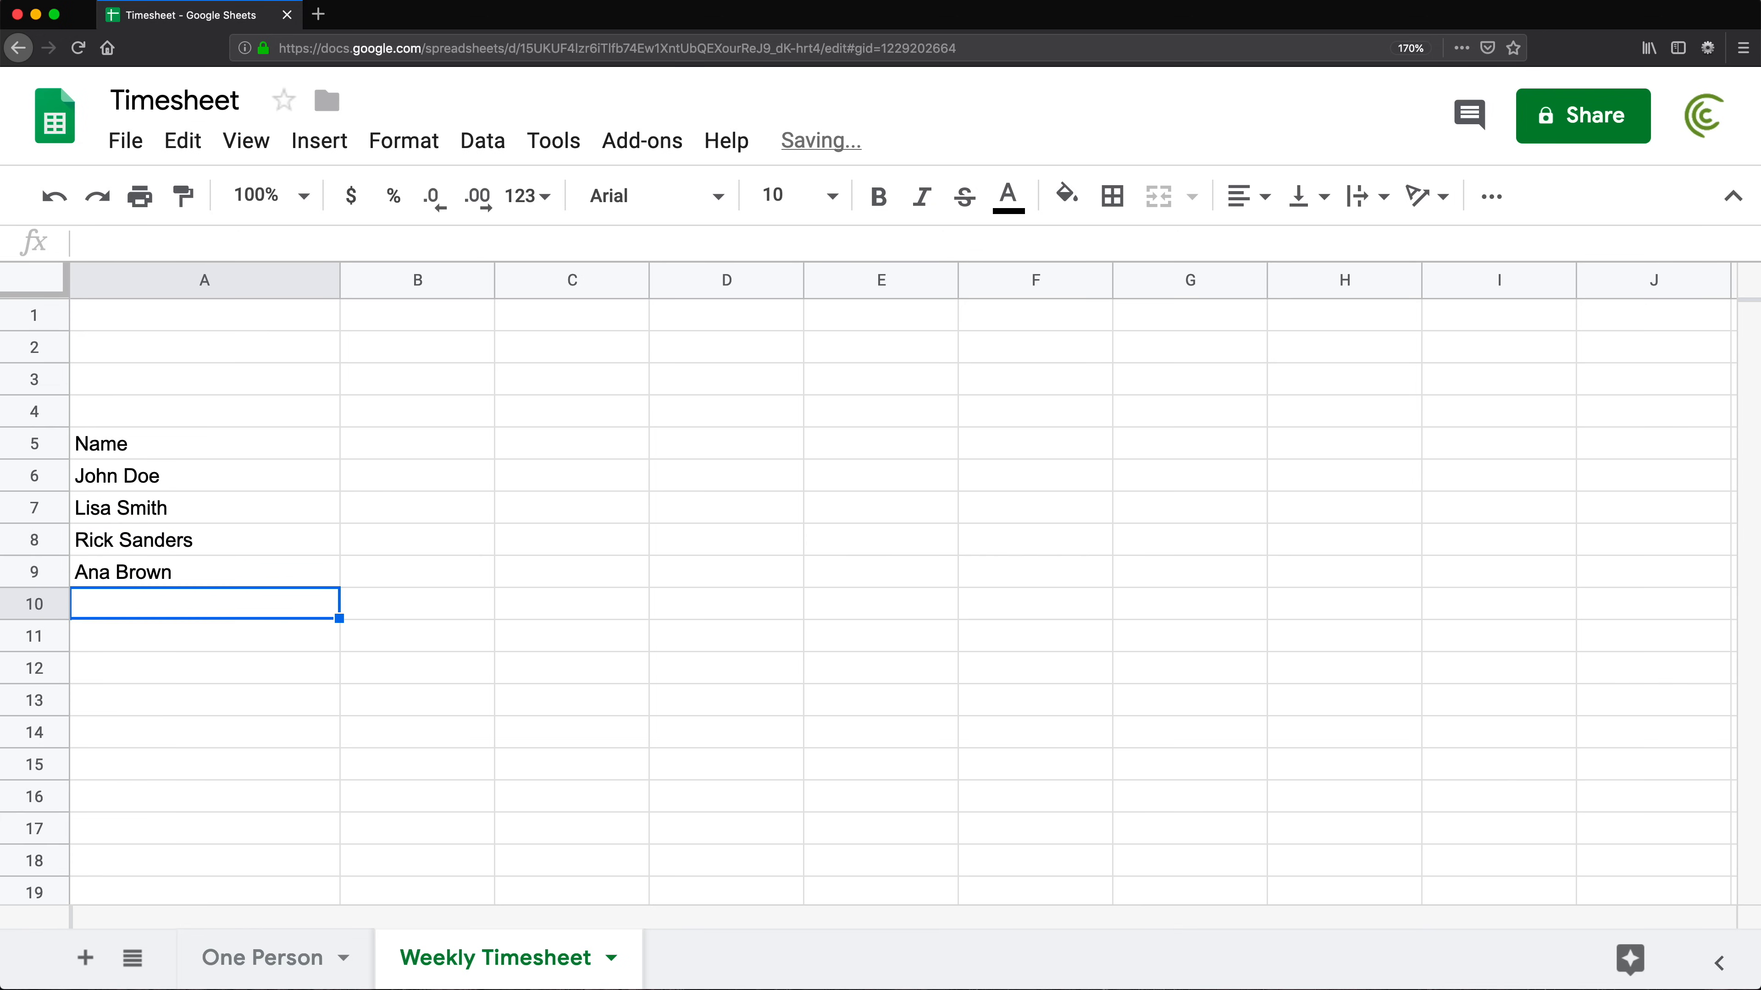
type("Linda Smith")
key("Return")
Make the Name header in A5 bold and give it a light purple fill
left_click(206, 431)
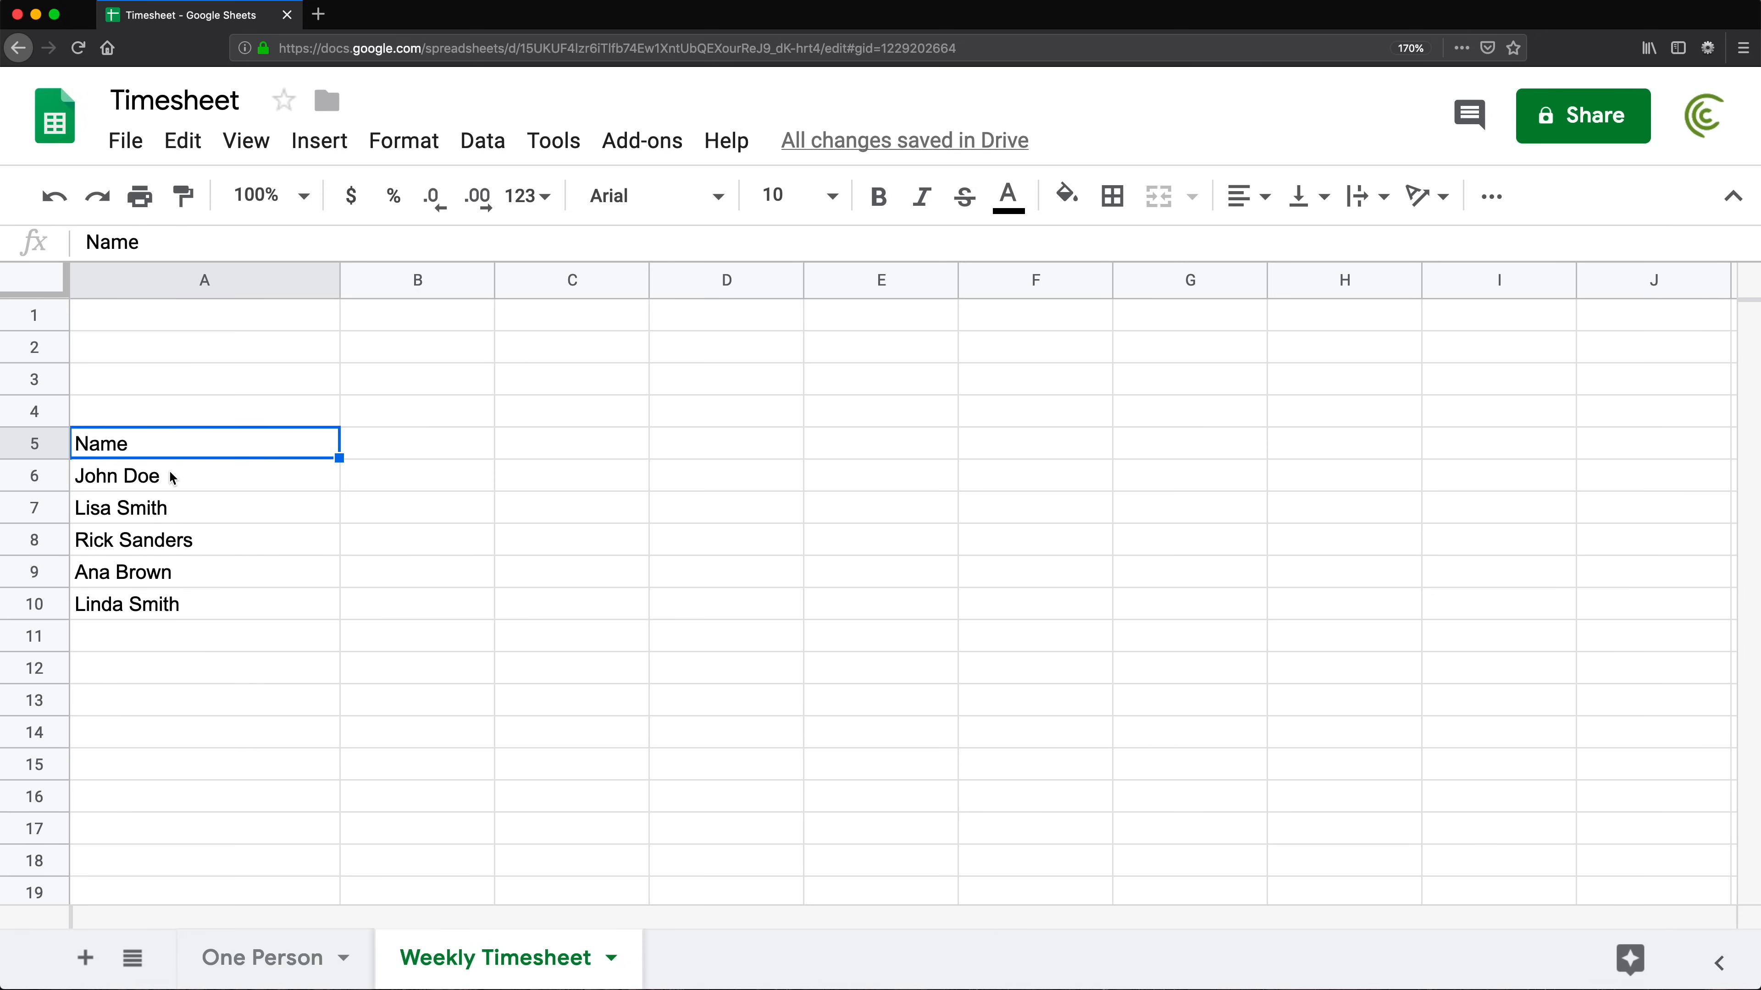
key("super+equal")
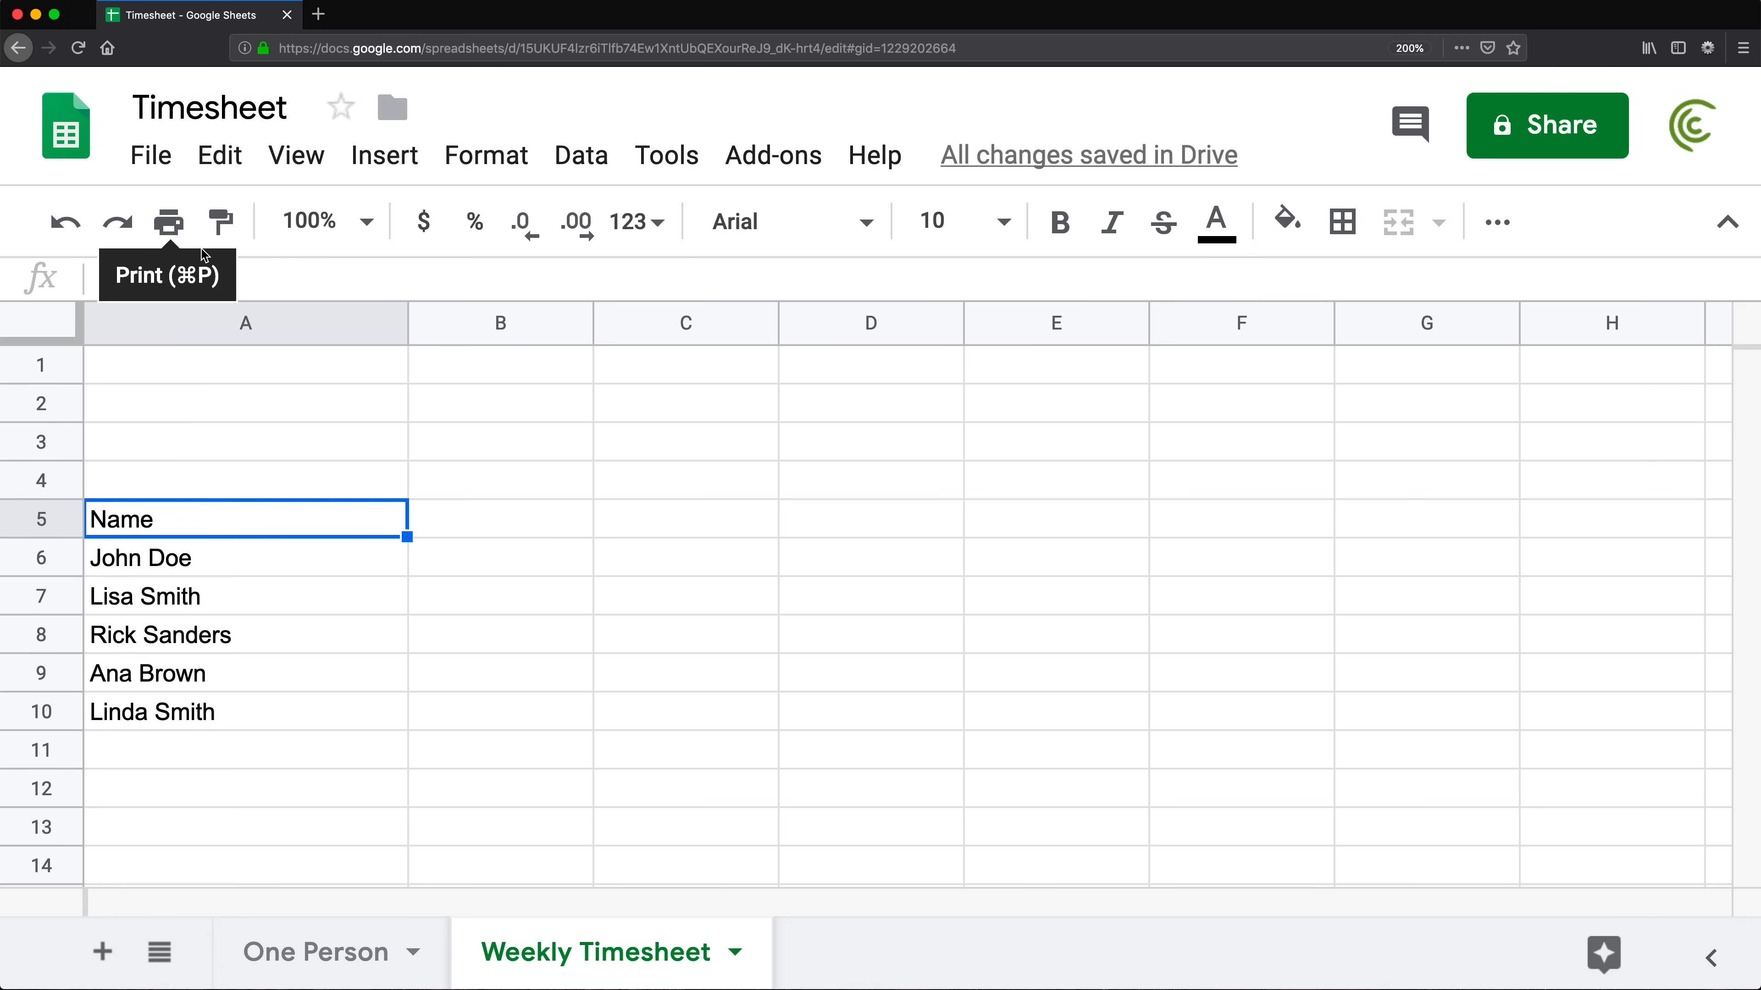
left_click(1060, 239)
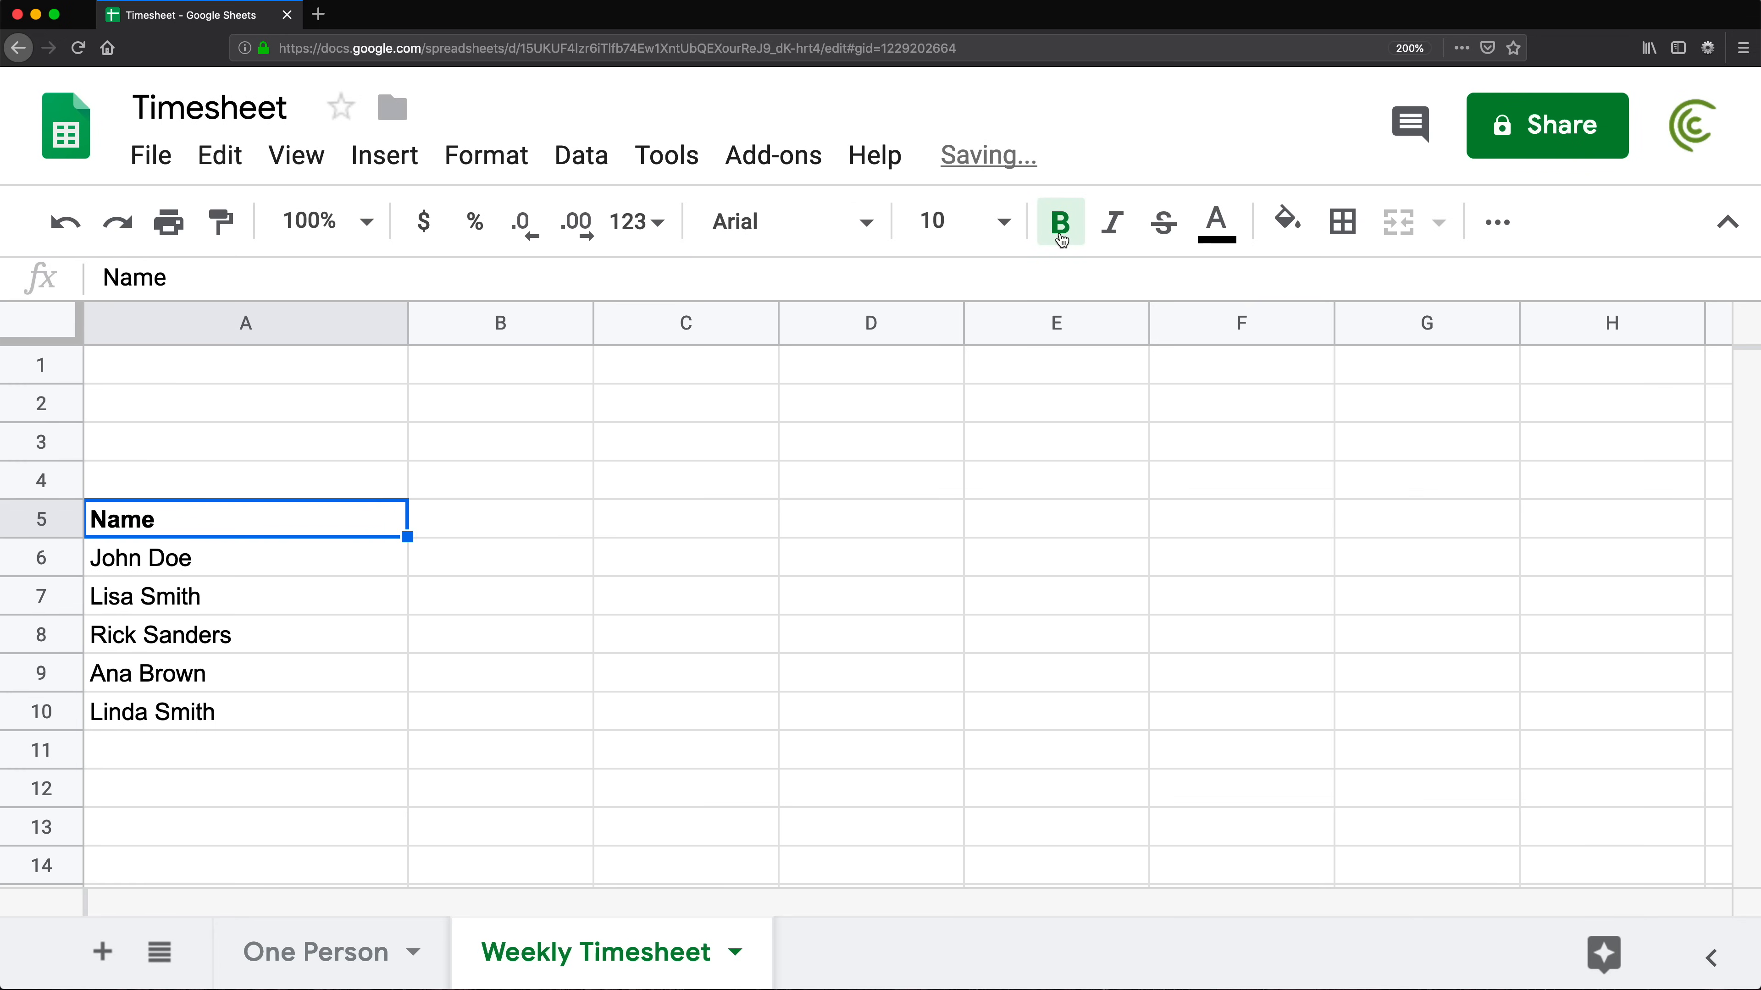
left_click(1295, 228)
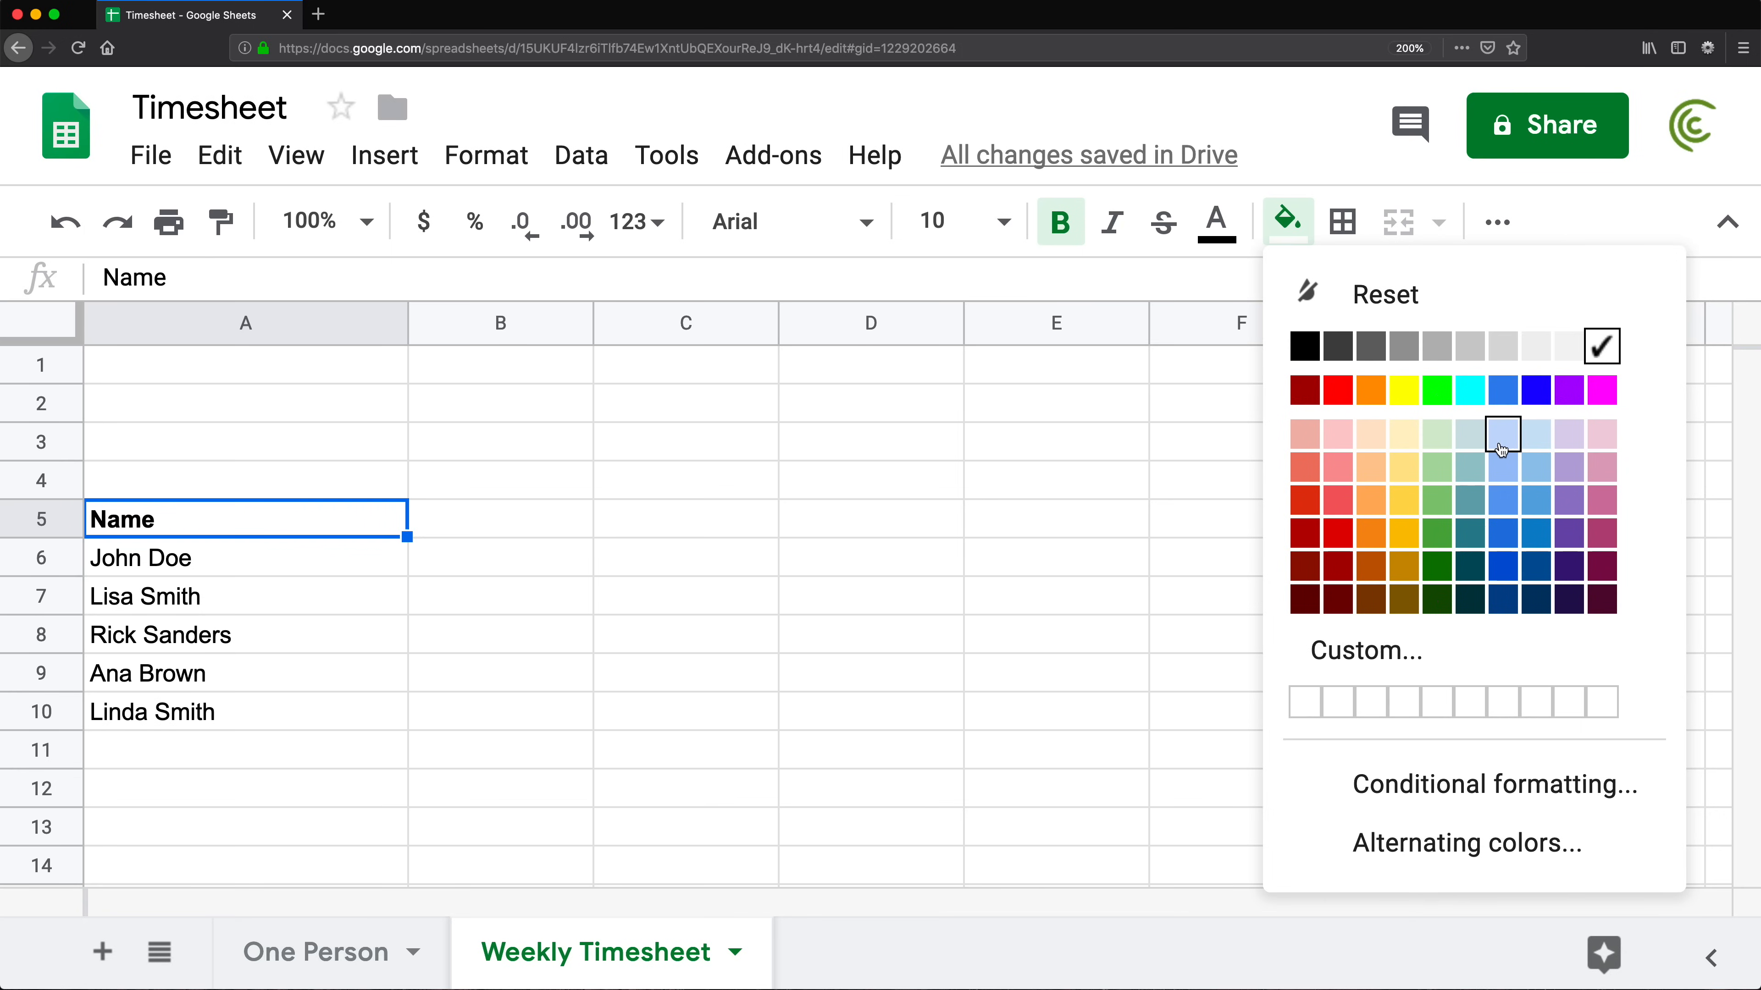
left_click(1569, 435)
key("Down")
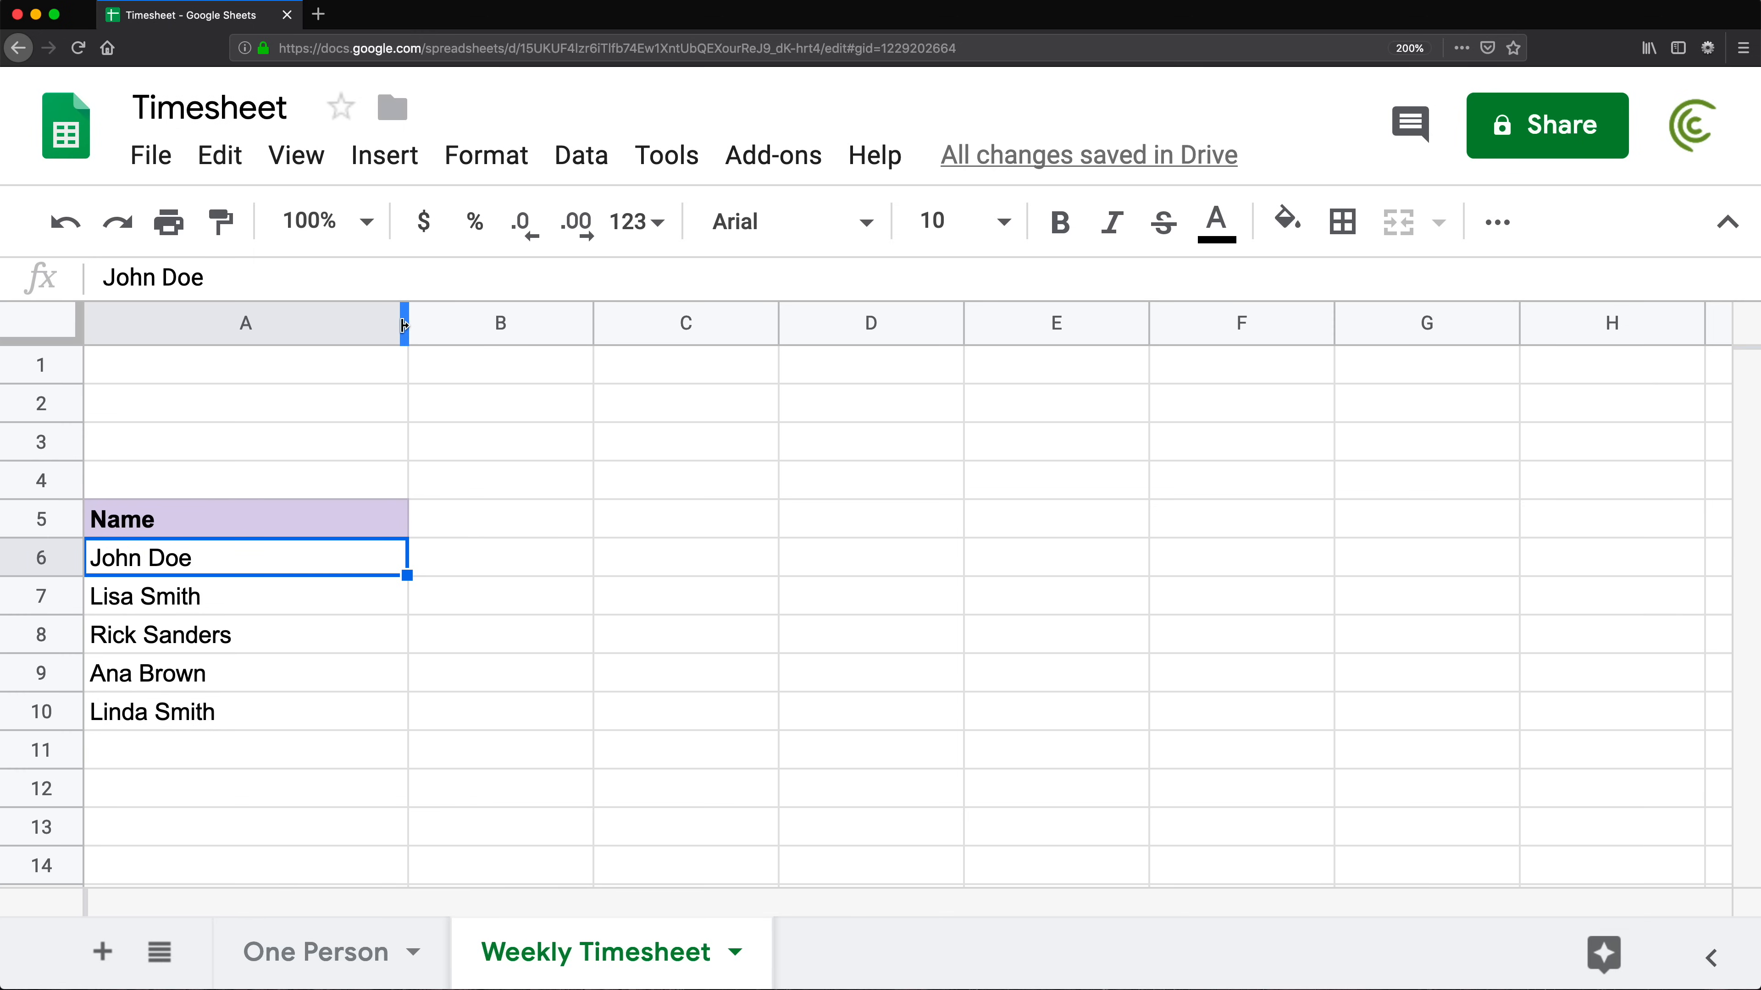
Narrow column A slightly and copy the Time-In, Time-Out and Hours headers from the One Person sheet into B5:D5 of Weekly Timesheet
left_click_drag(405, 324, 363, 325)
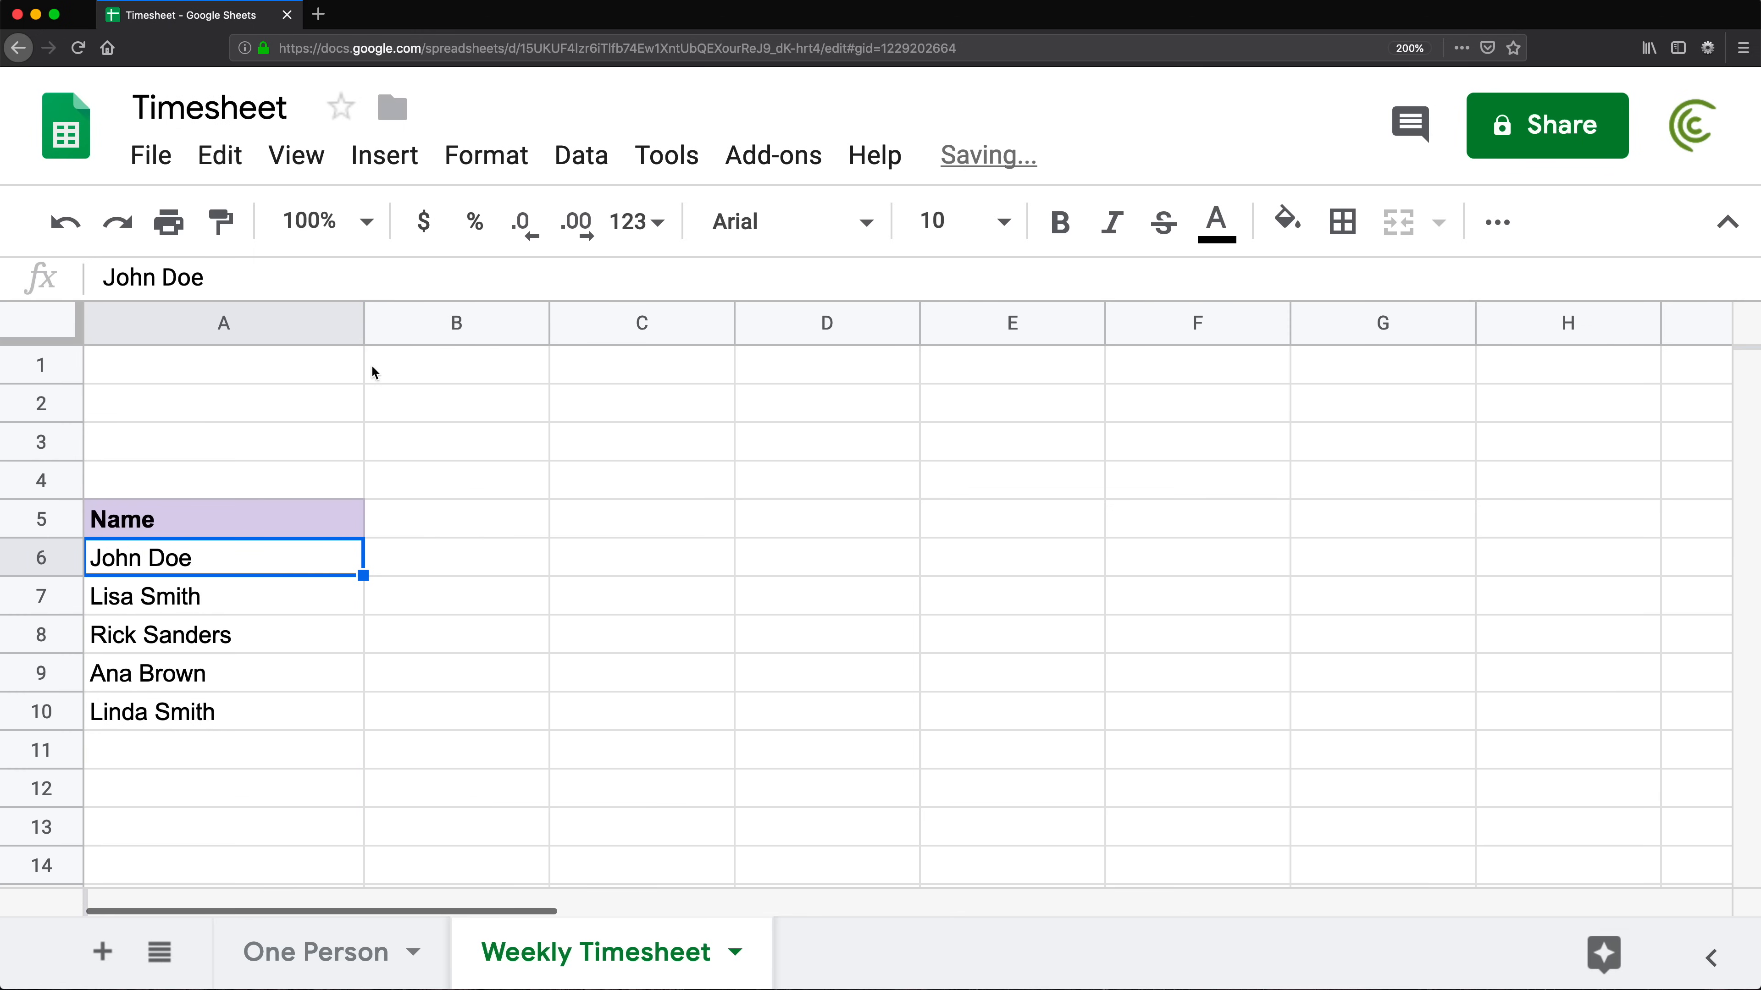
left_click(421, 525)
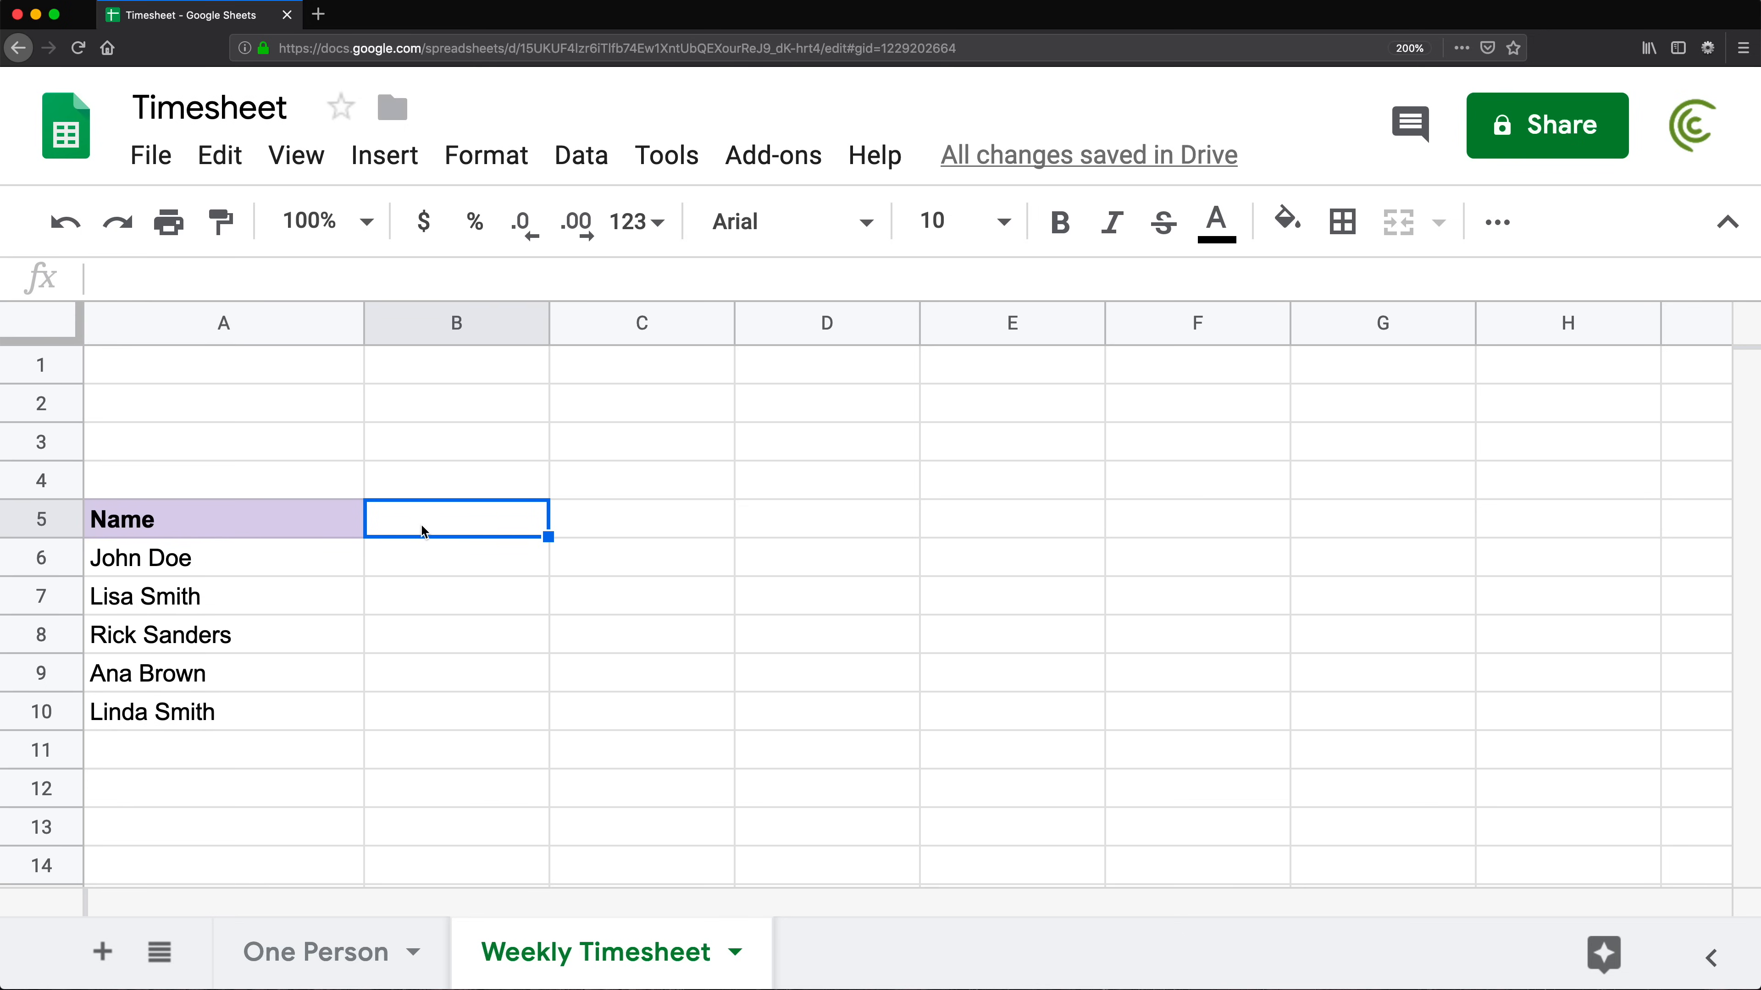
left_click(297, 965)
left_click_drag(360, 559, 470, 565)
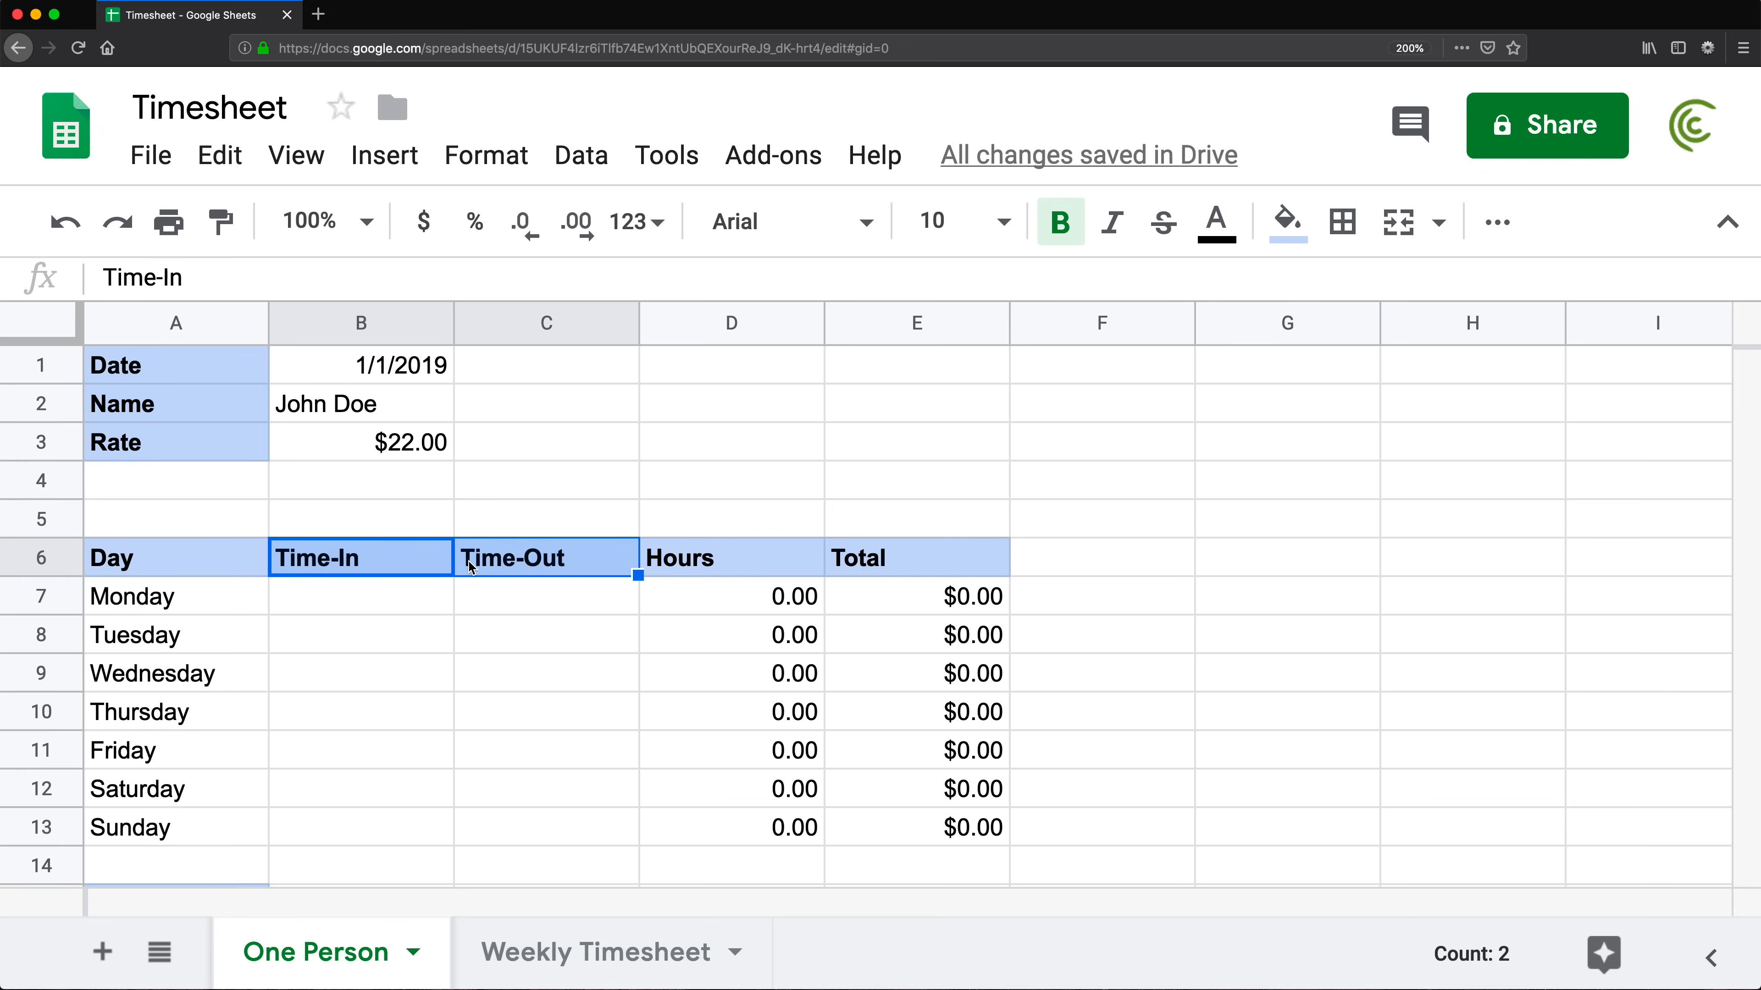
key("ctrl+c")
left_click(636, 558)
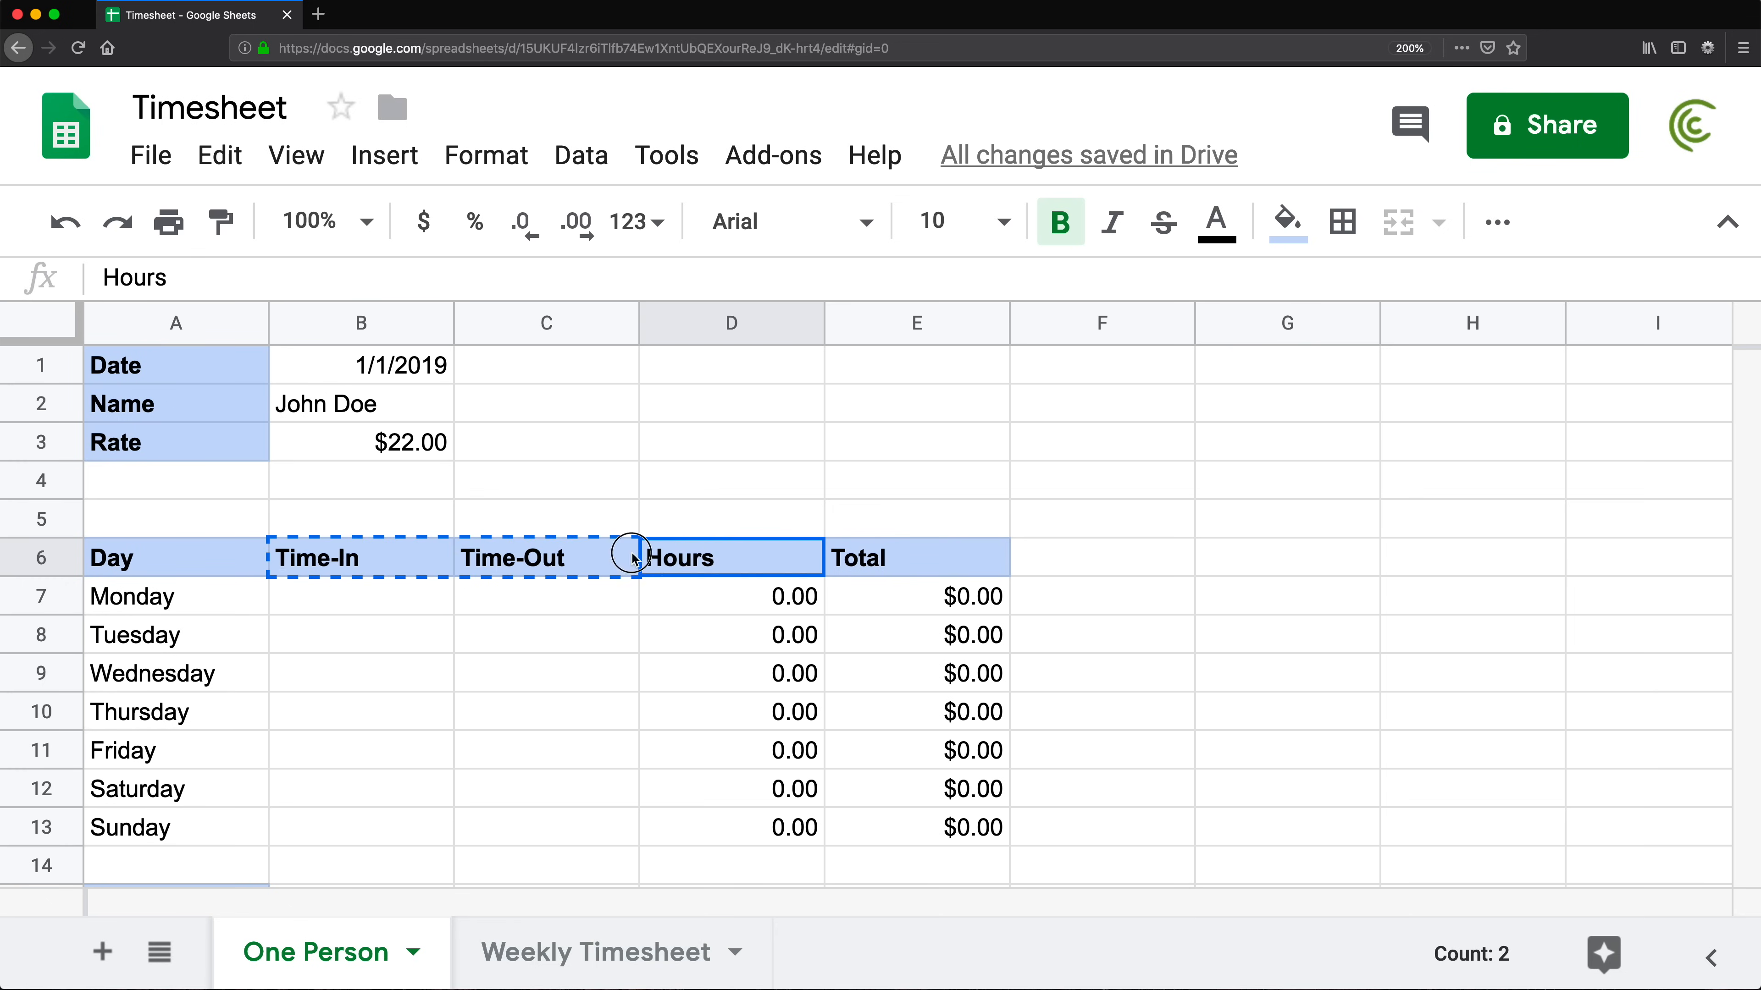
left_click_drag(636, 558, 407, 557)
key("ctrl+c")
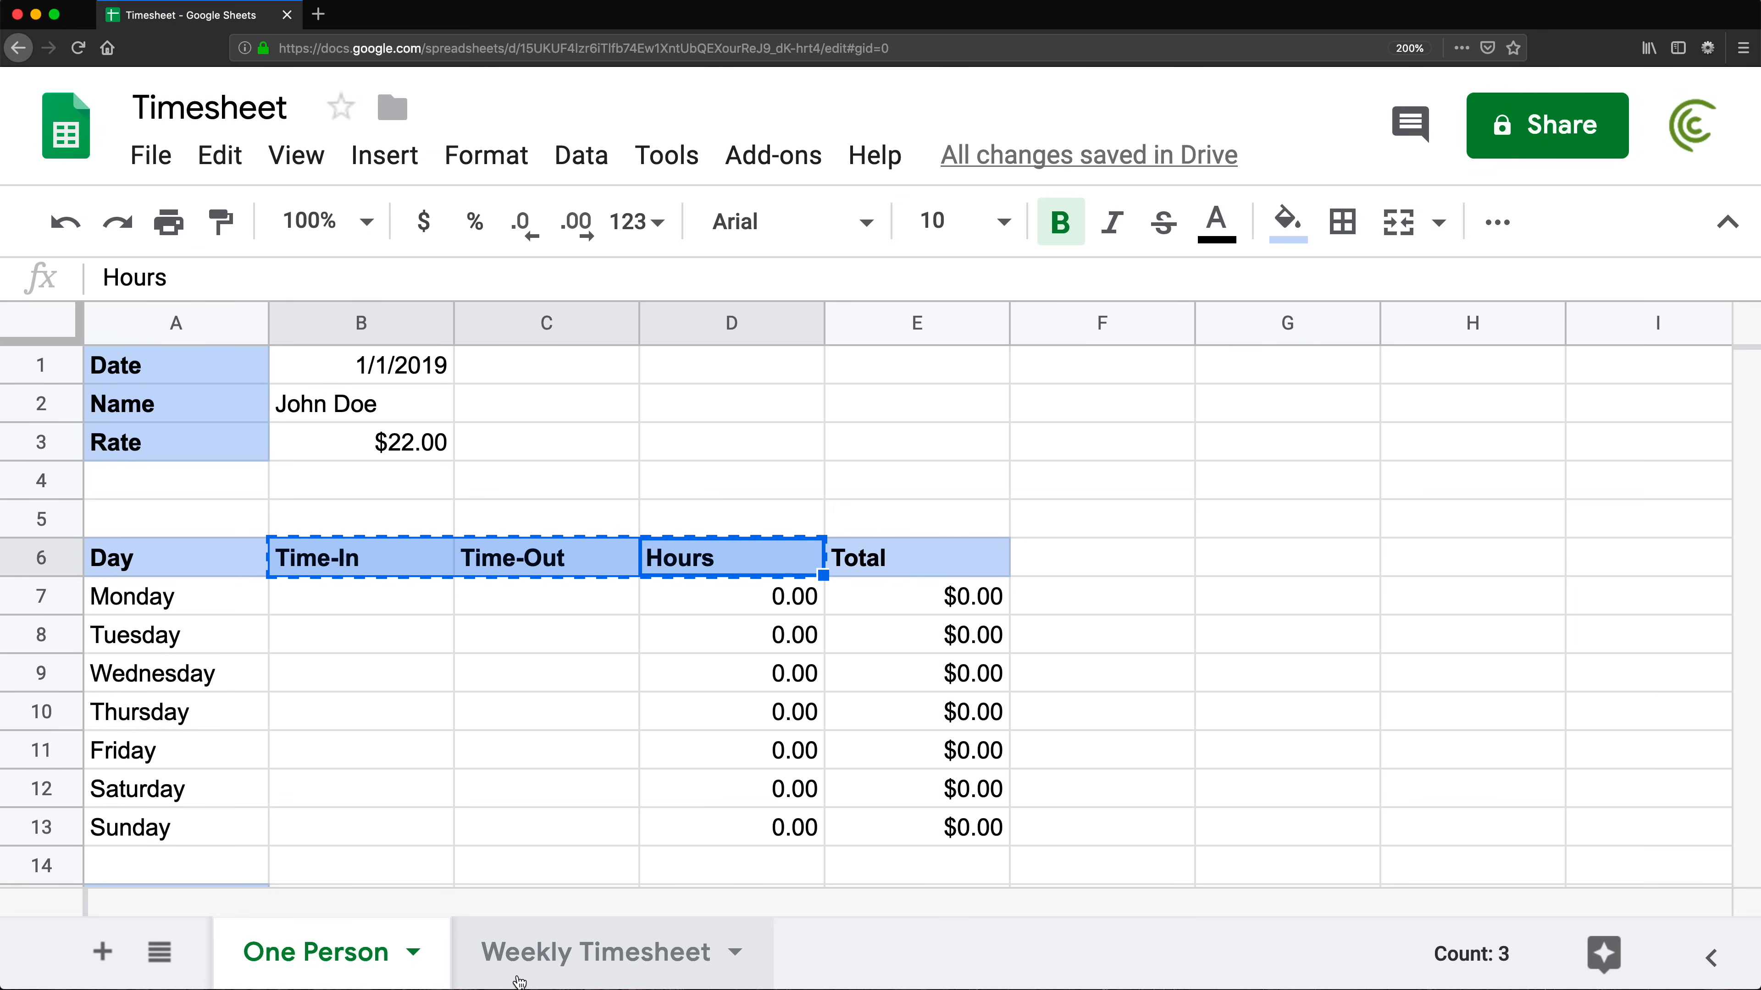
left_click(594, 951)
key("ctrl+v")
left_click(480, 488)
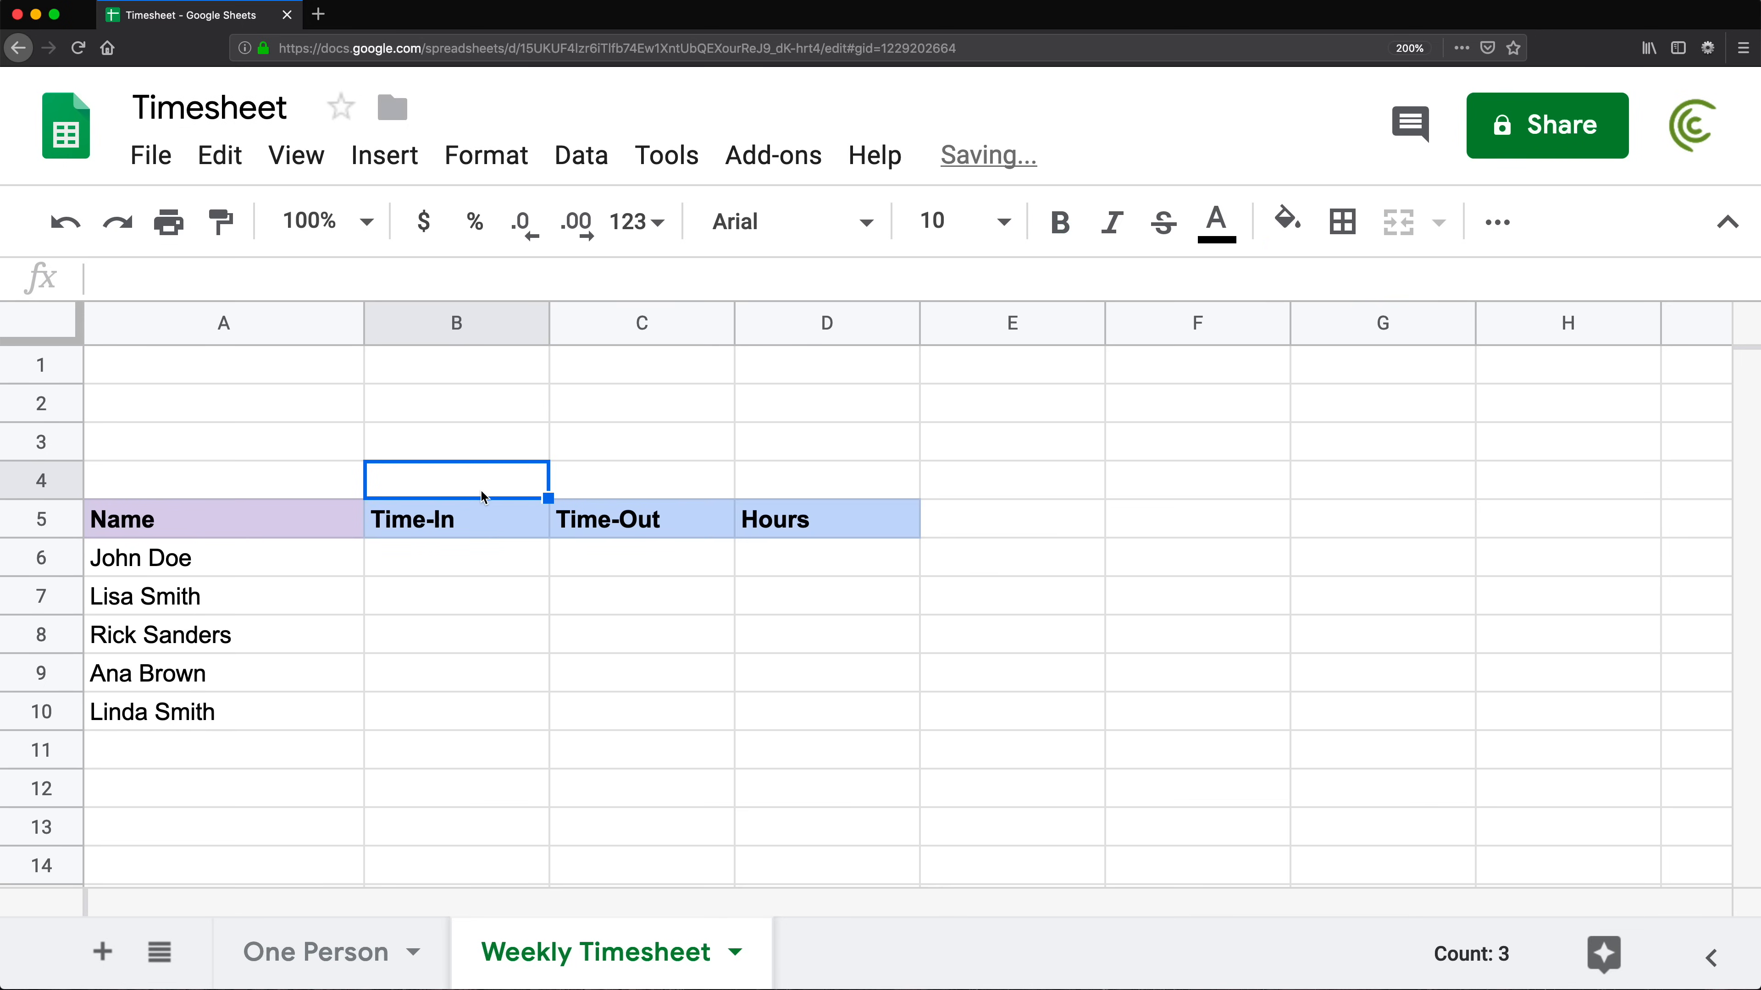
Copy the Time-In header's bold, light-blue formatting to the Name header in A5
left_click(444, 515)
left_click(221, 222)
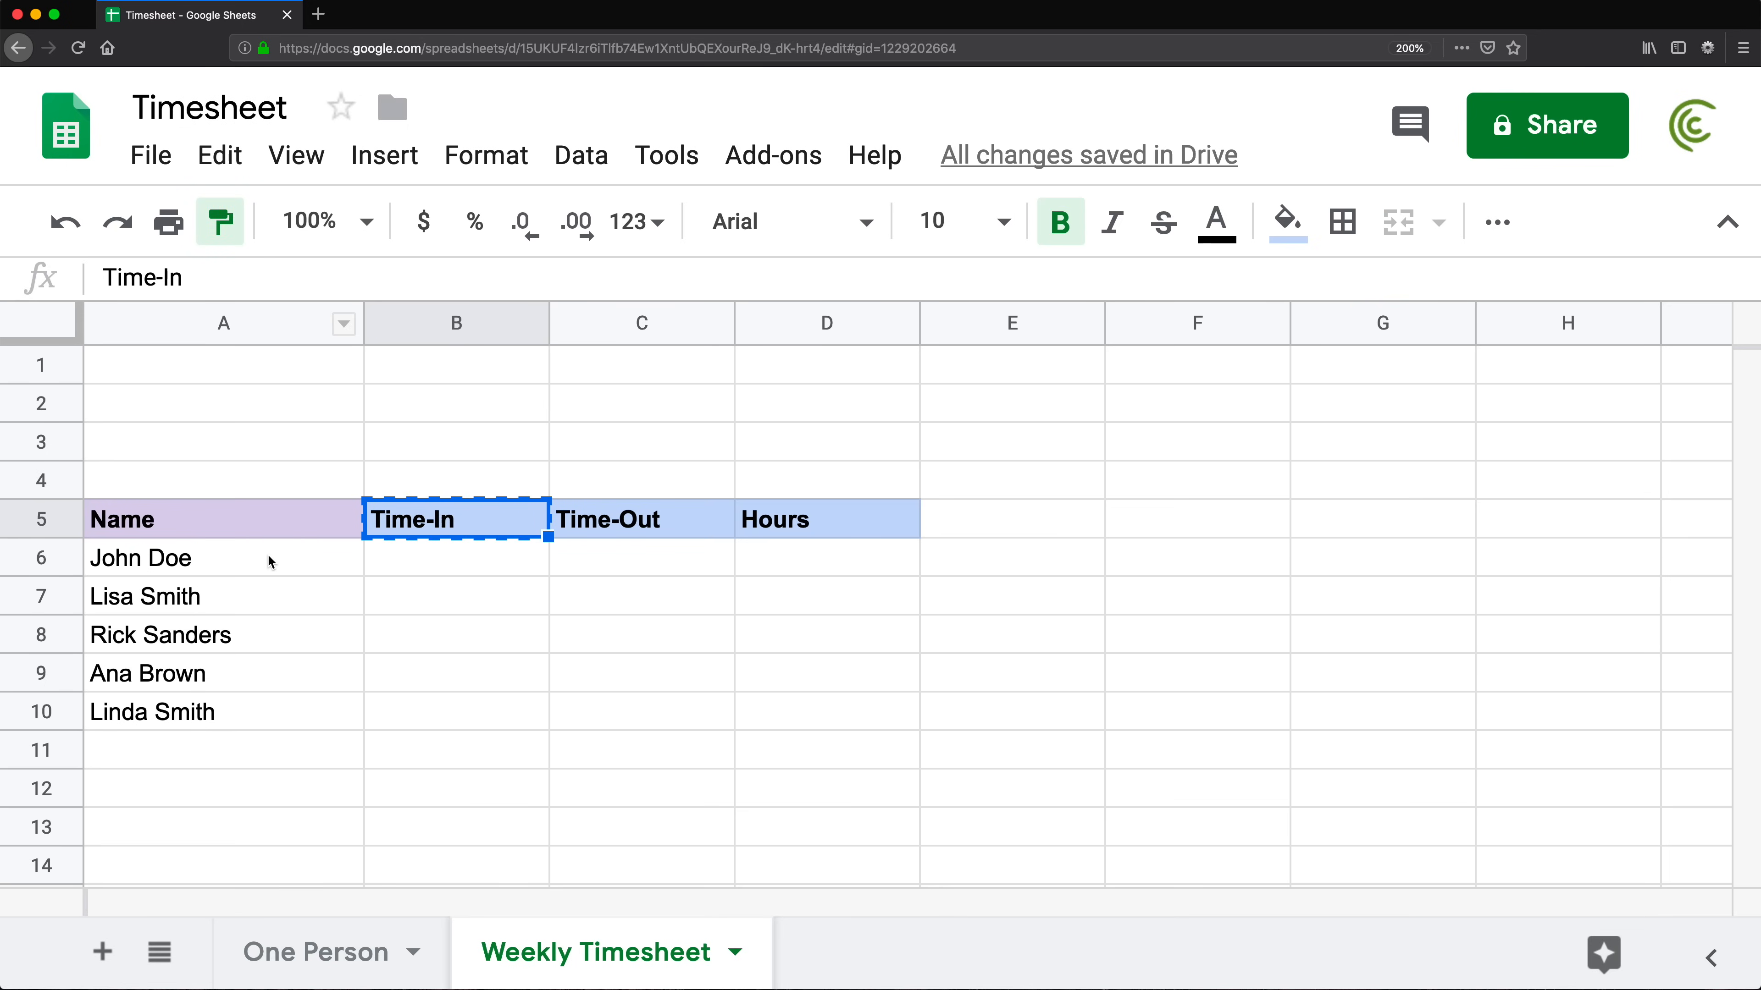
left_click(267, 513)
left_click(944, 560)
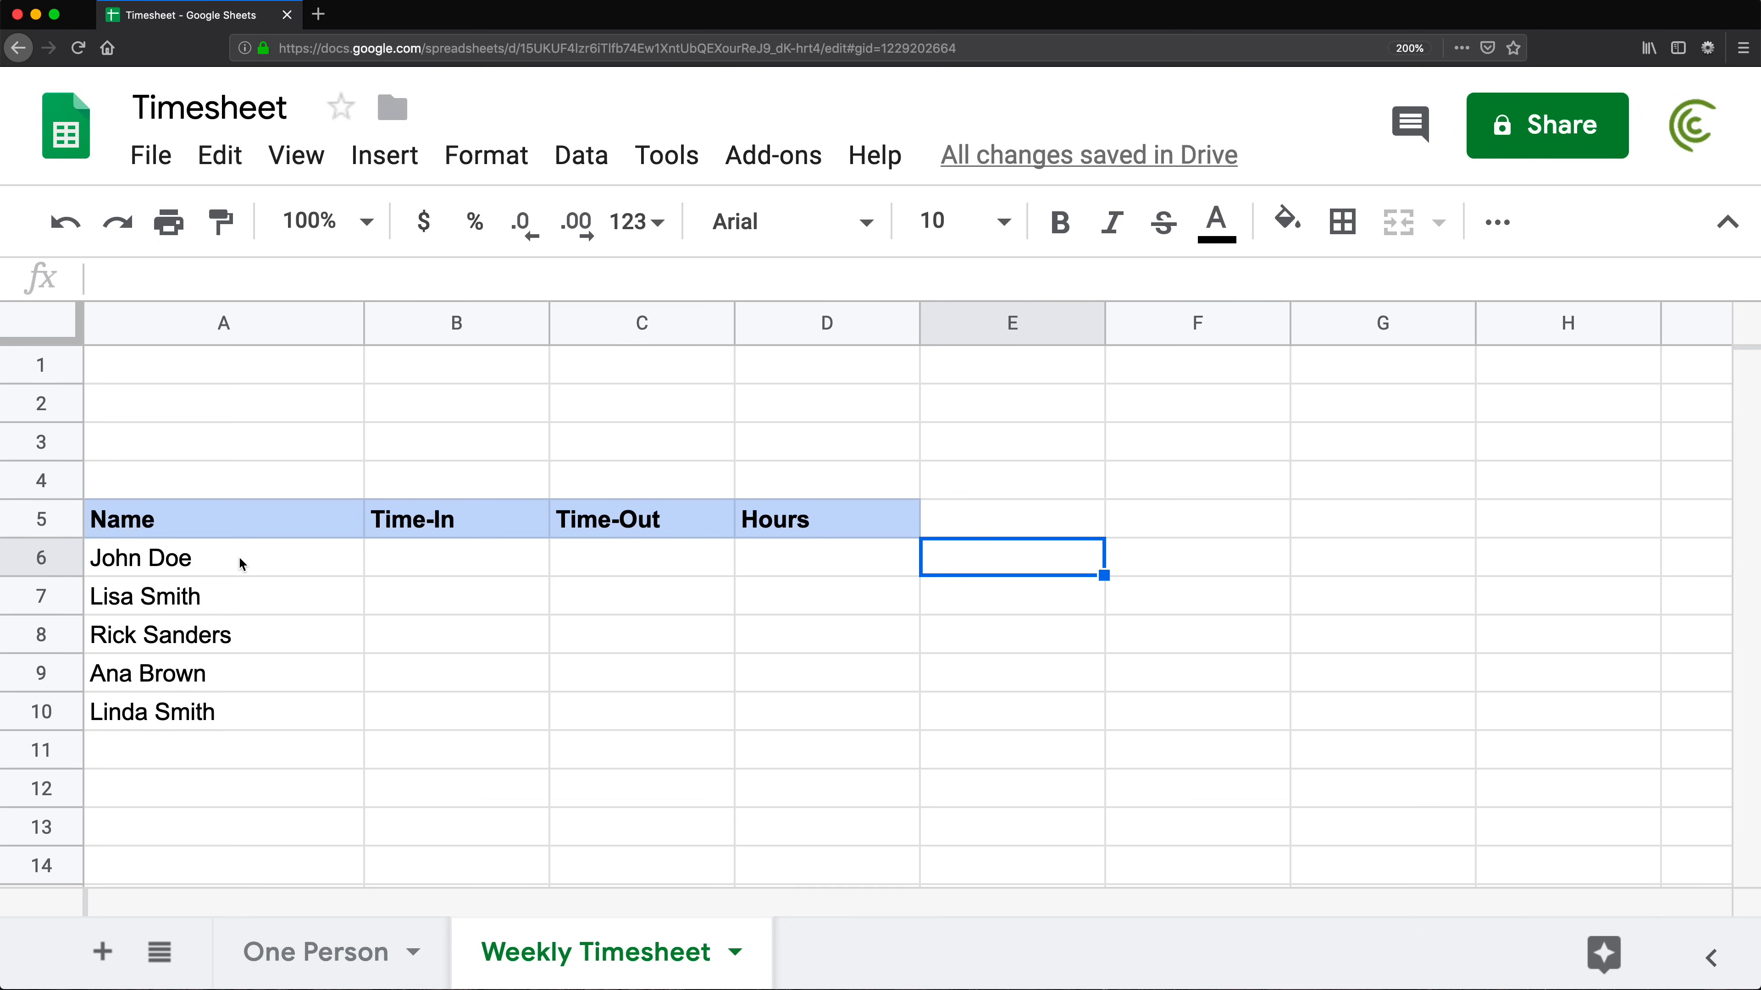
Merge cells B4:D4 above the Time-In, Time-Out and Hours headers and enter Monday in the merged cell
left_click_drag(236, 560, 223, 709)
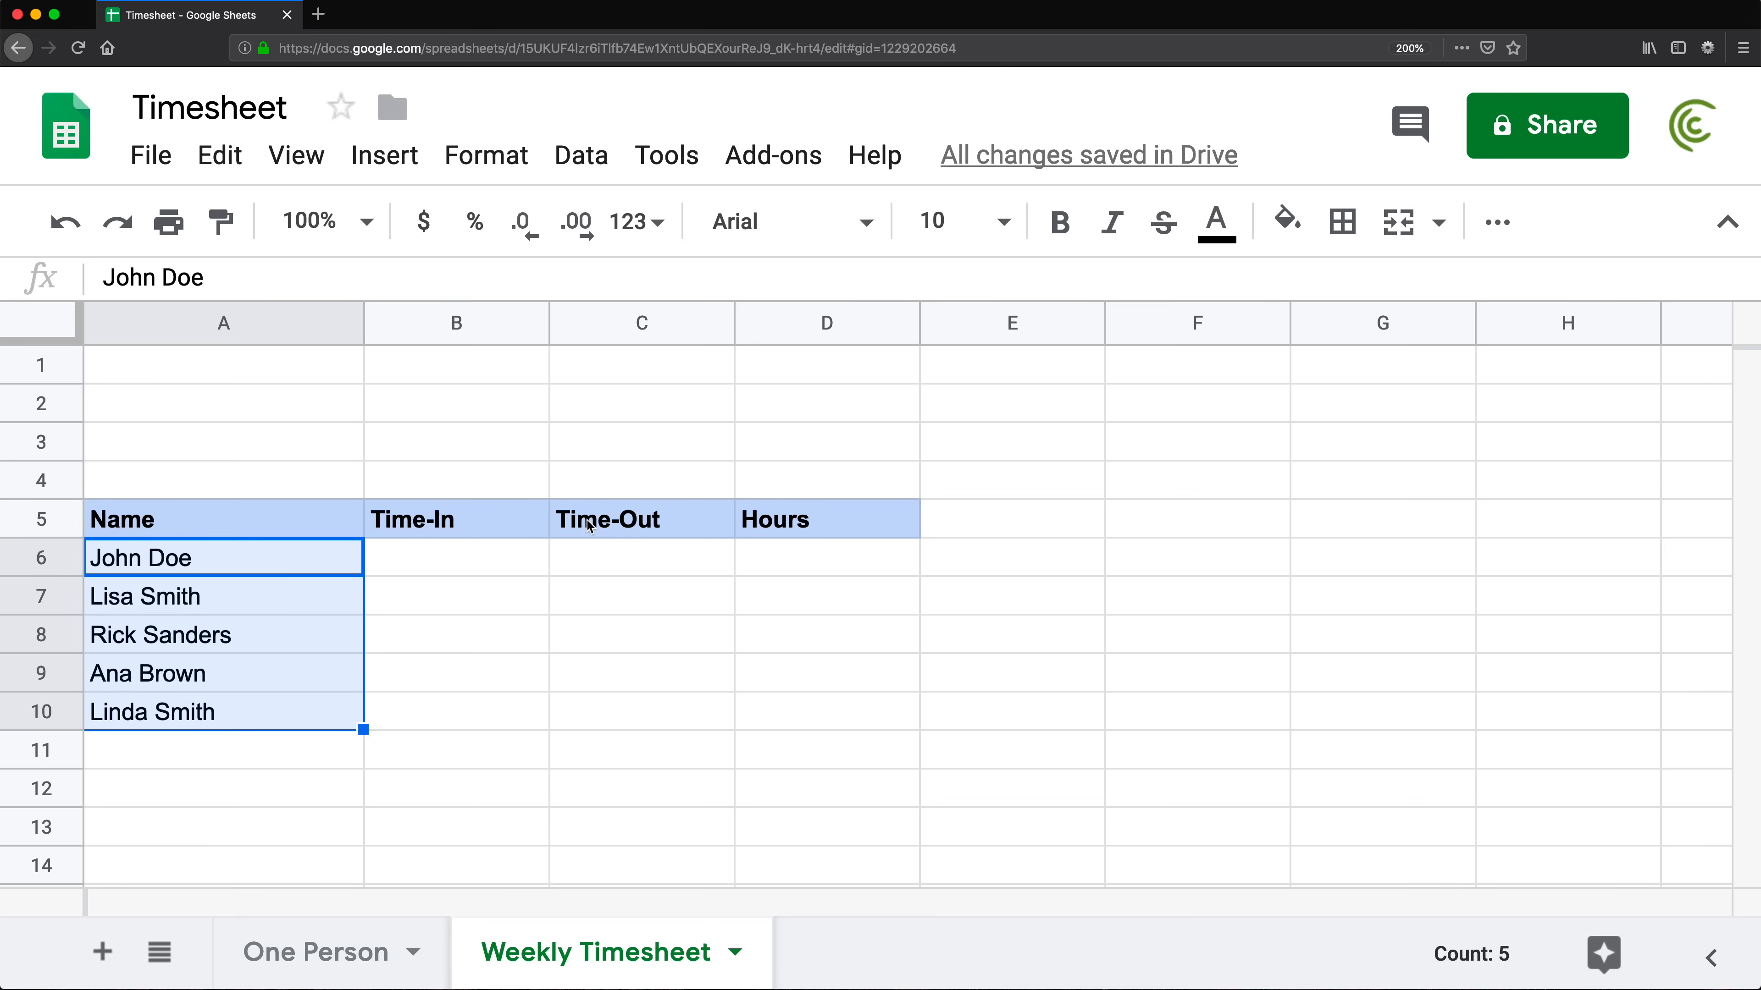
left_click_drag(483, 489, 817, 491)
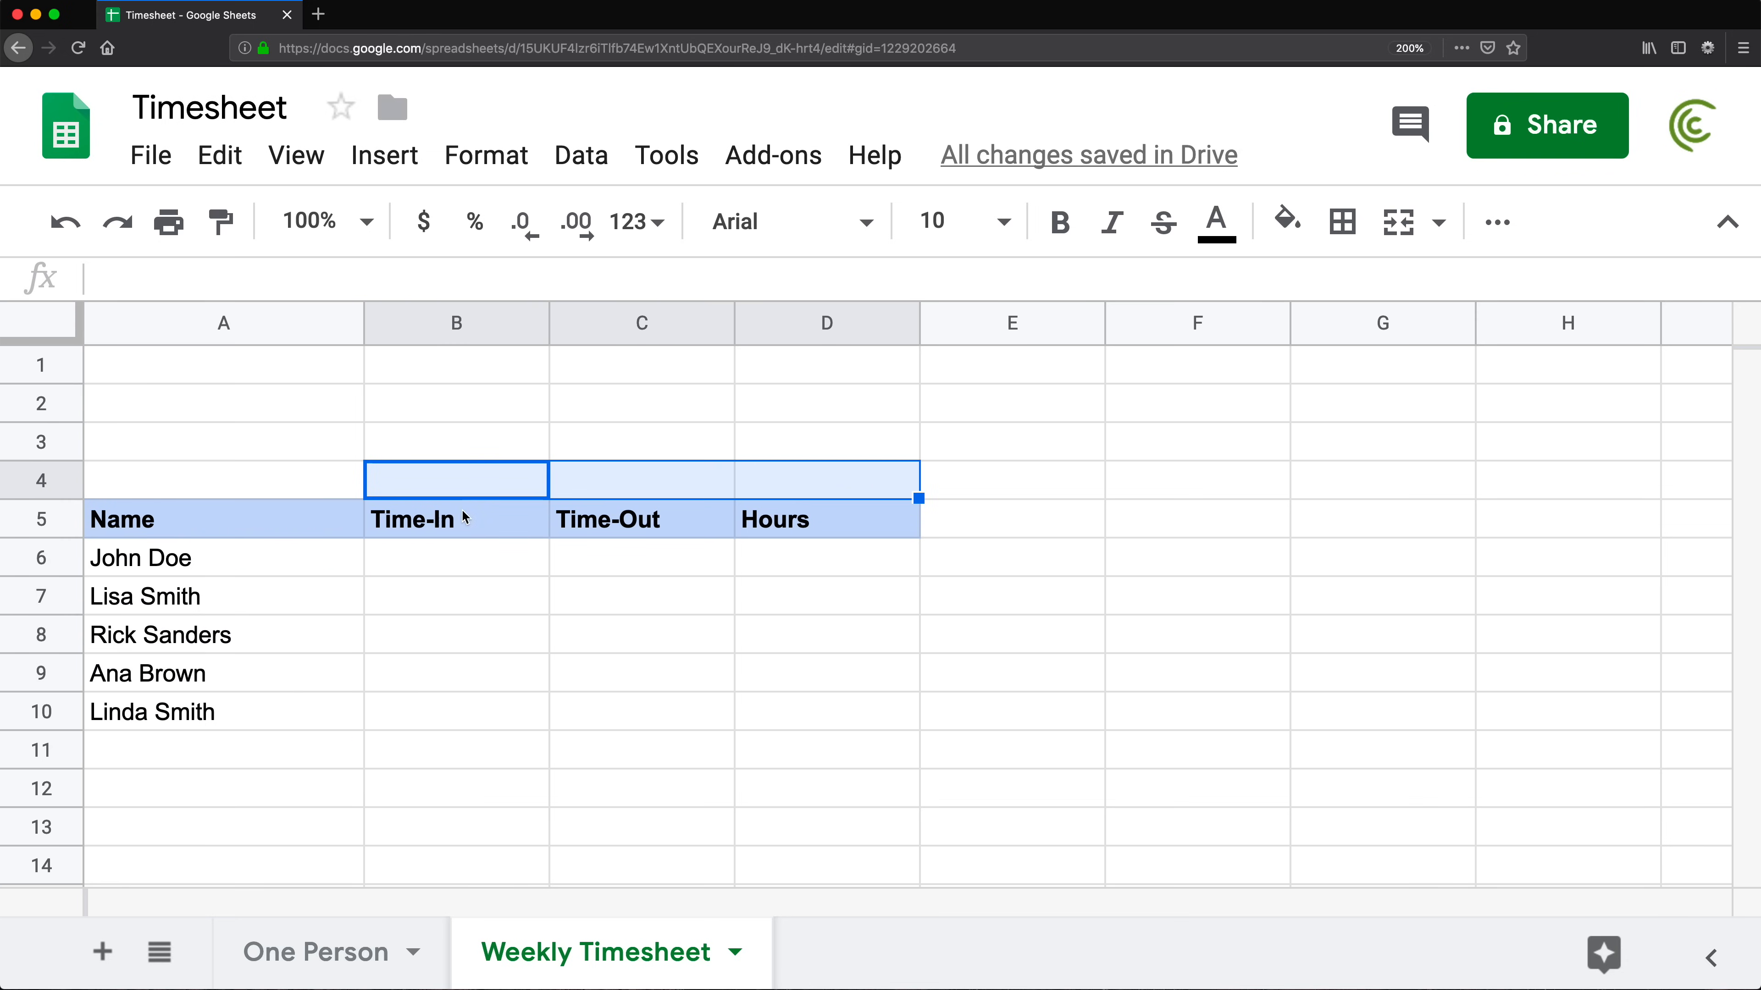
left_click_drag(412, 513, 811, 541)
left_click_drag(512, 476, 806, 494)
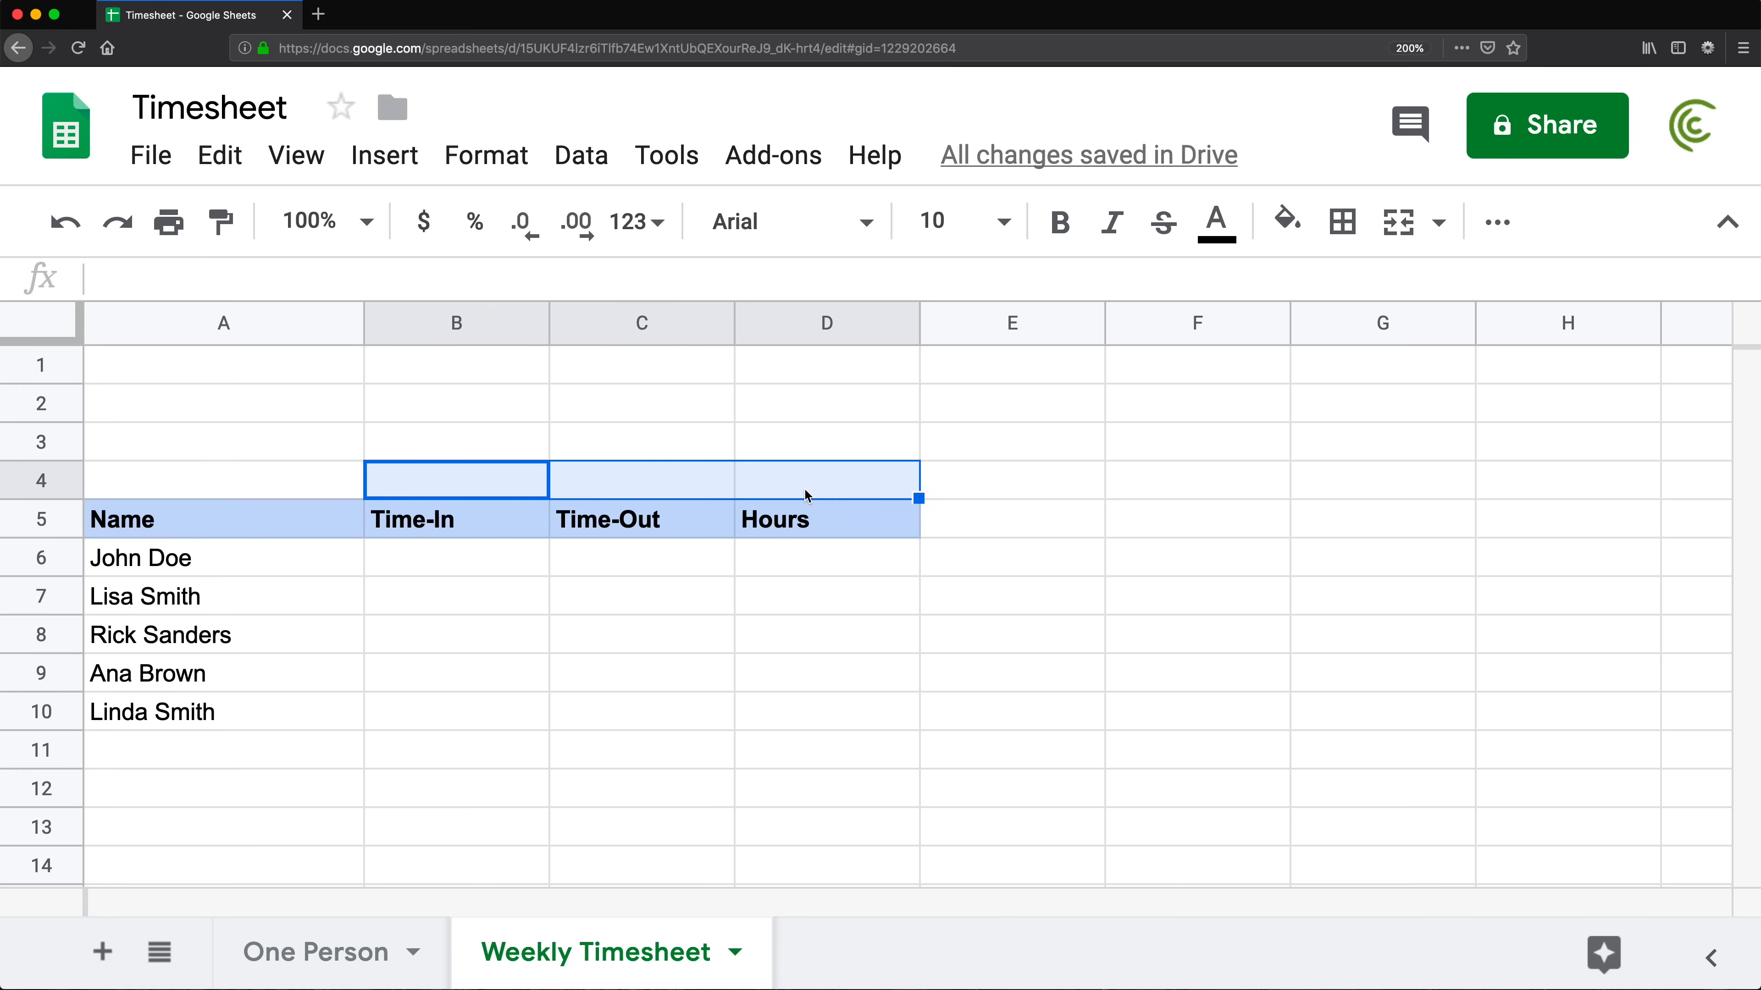
left_click(1397, 227)
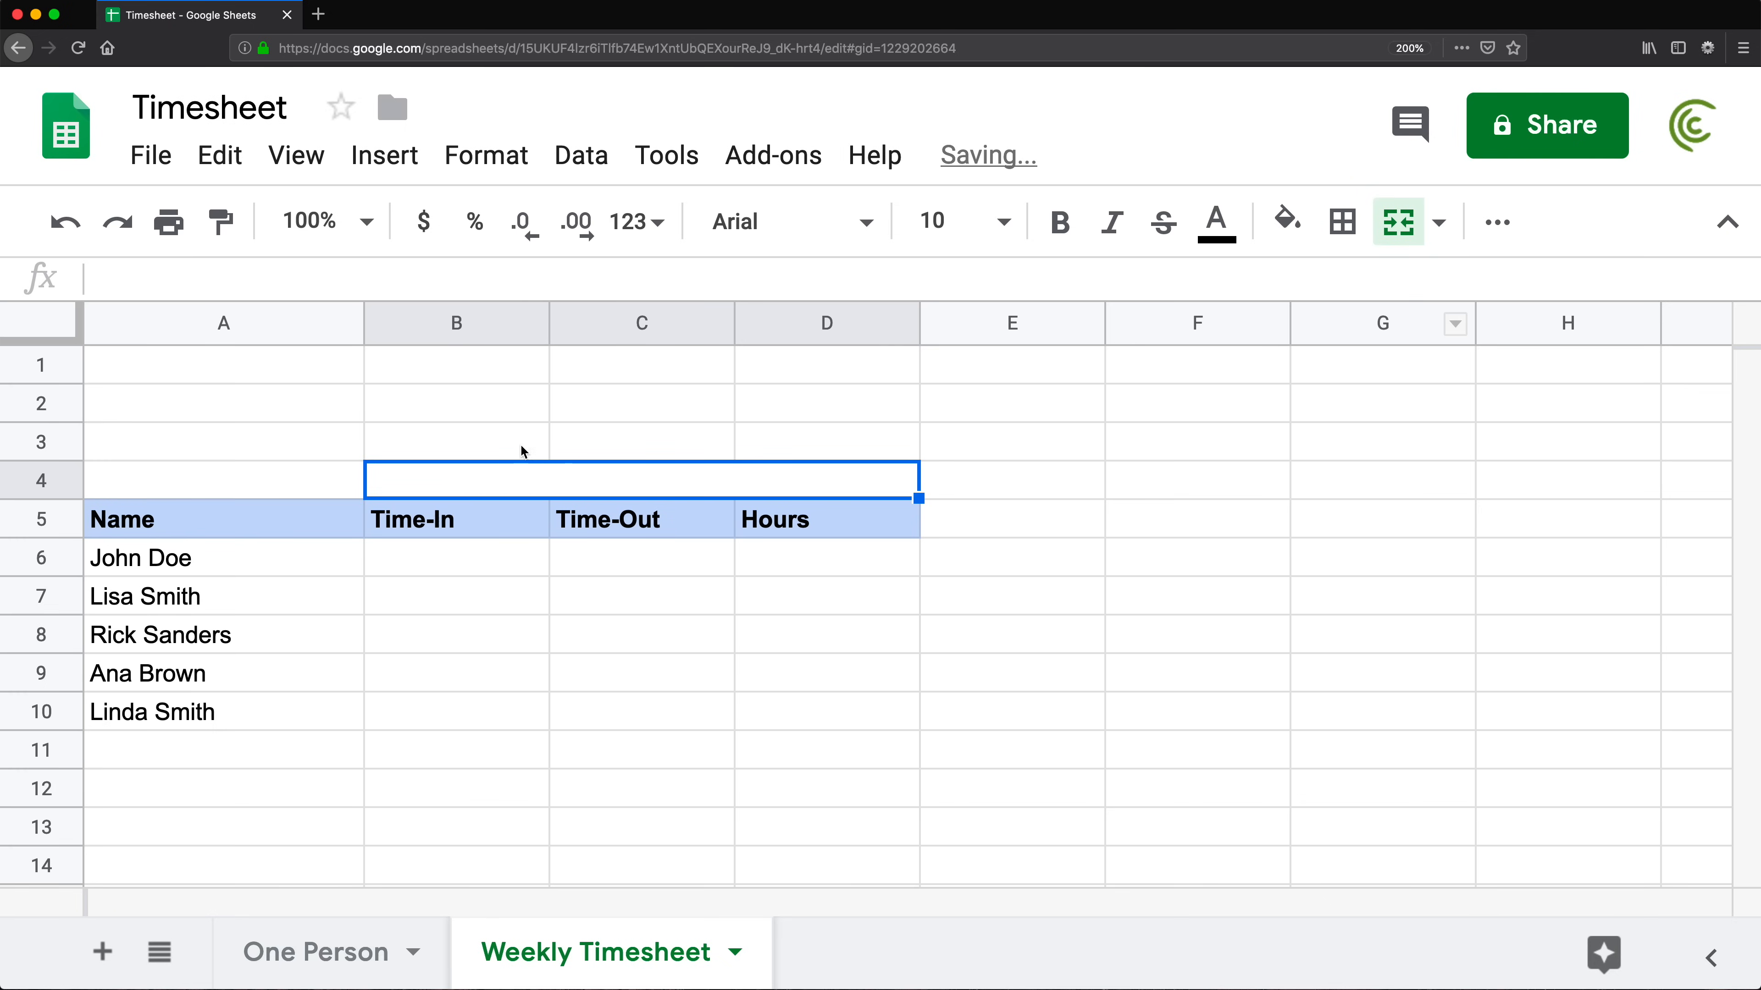
type("Monday")
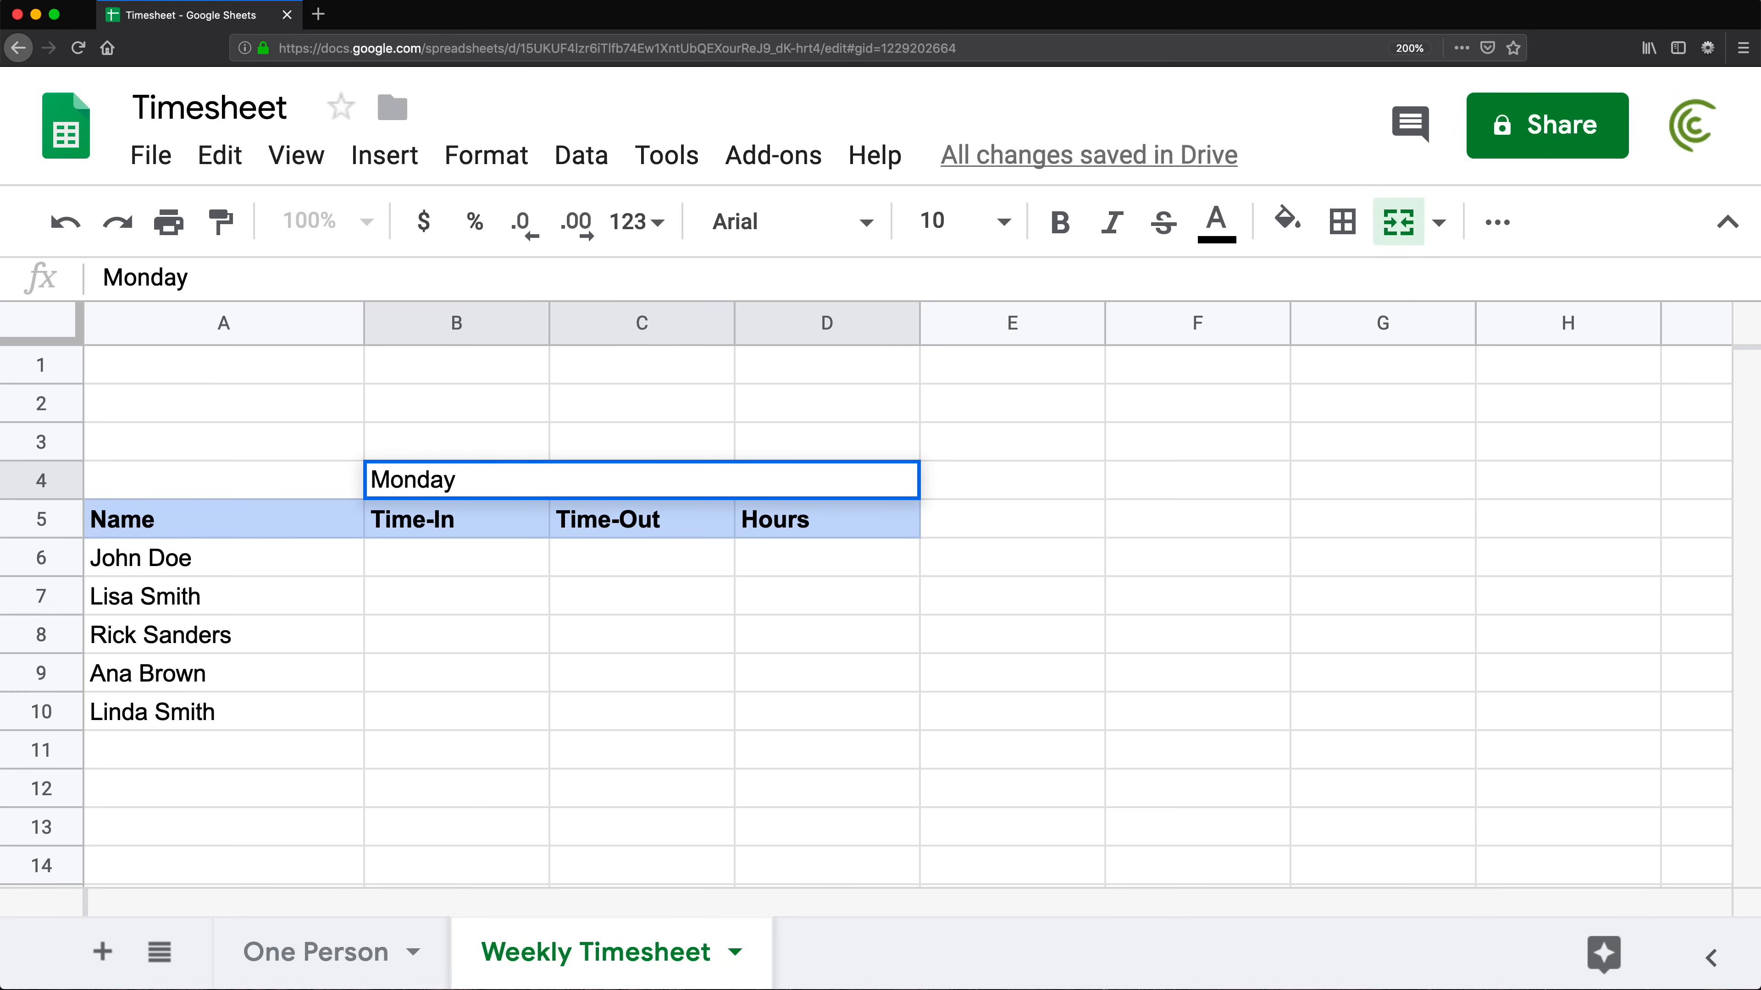
key("Return")
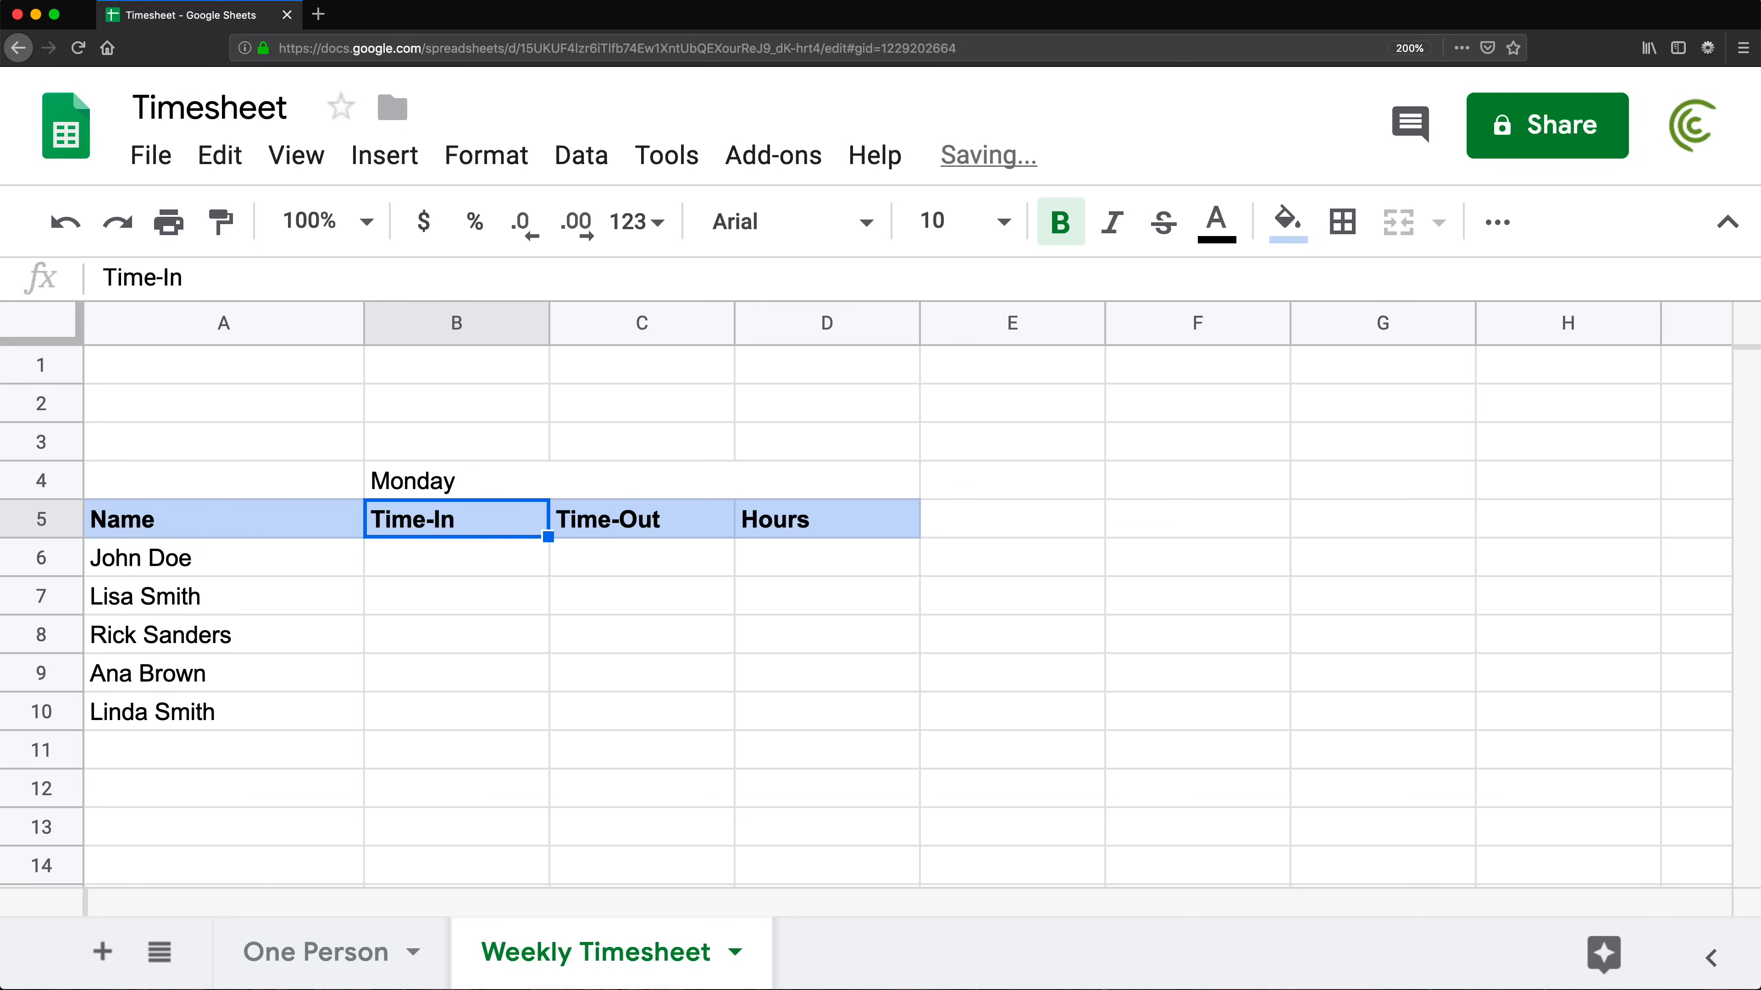
Centre the Monday heading horizontally, make it bold and set its font size to 24
key("Up")
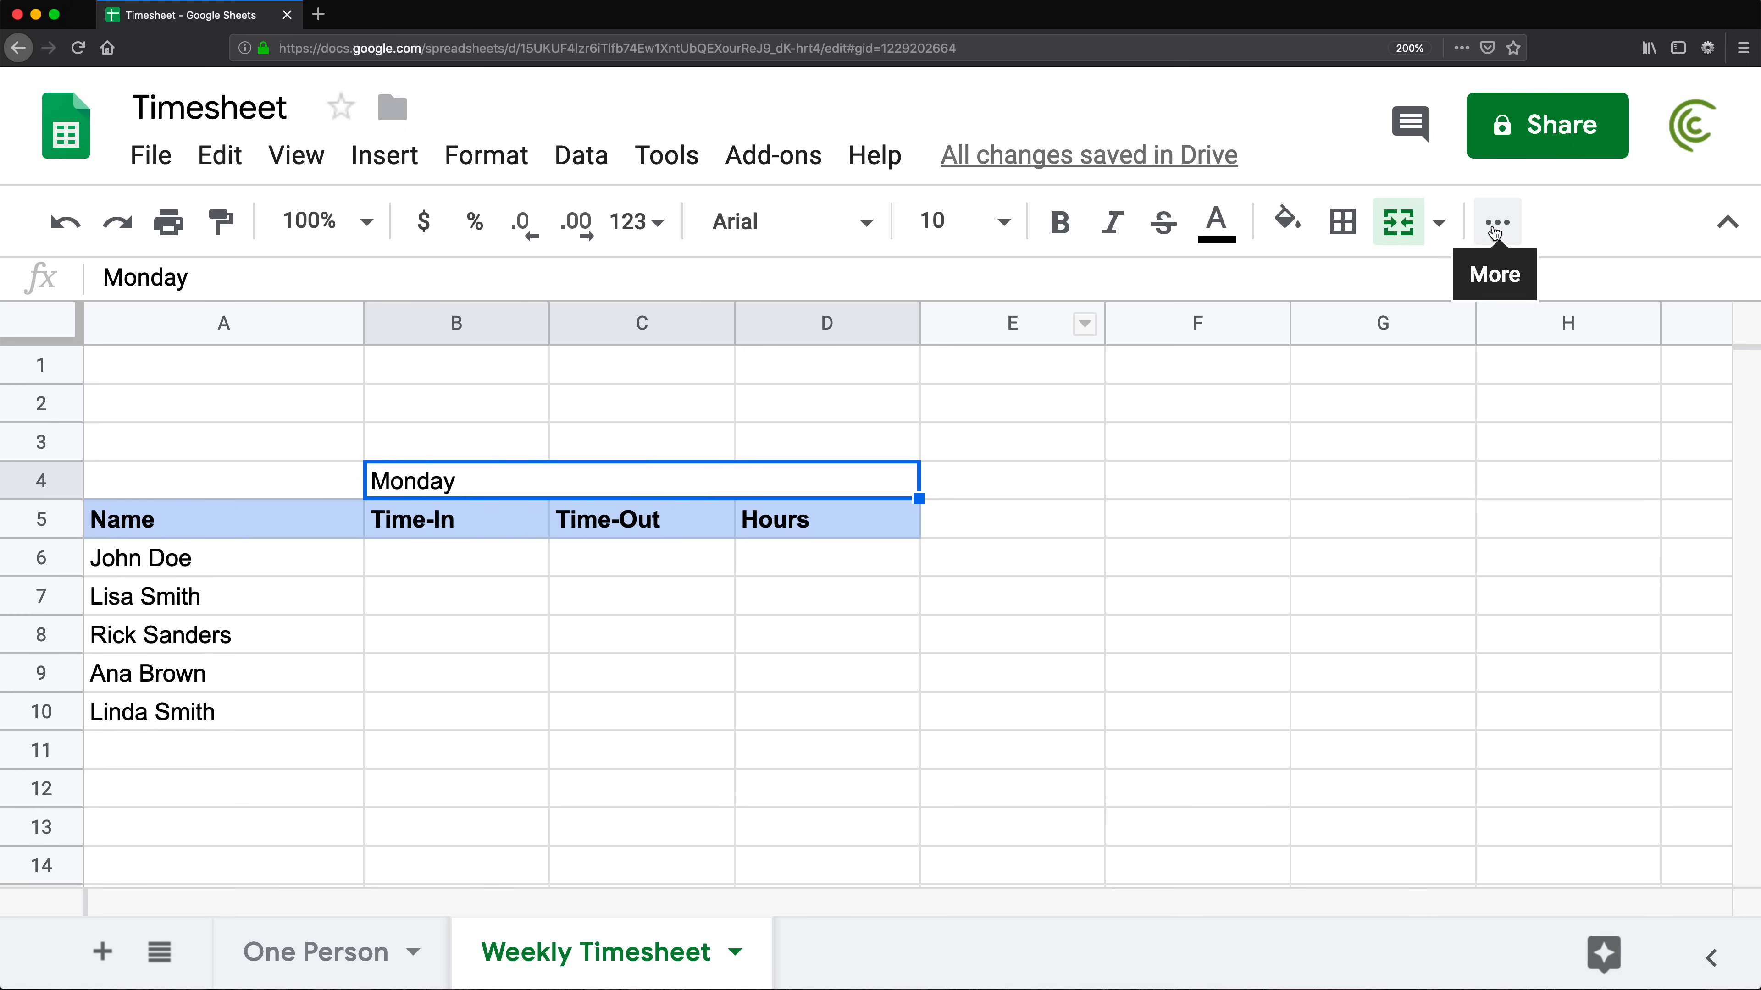
left_click(1498, 222)
left_click(955, 292)
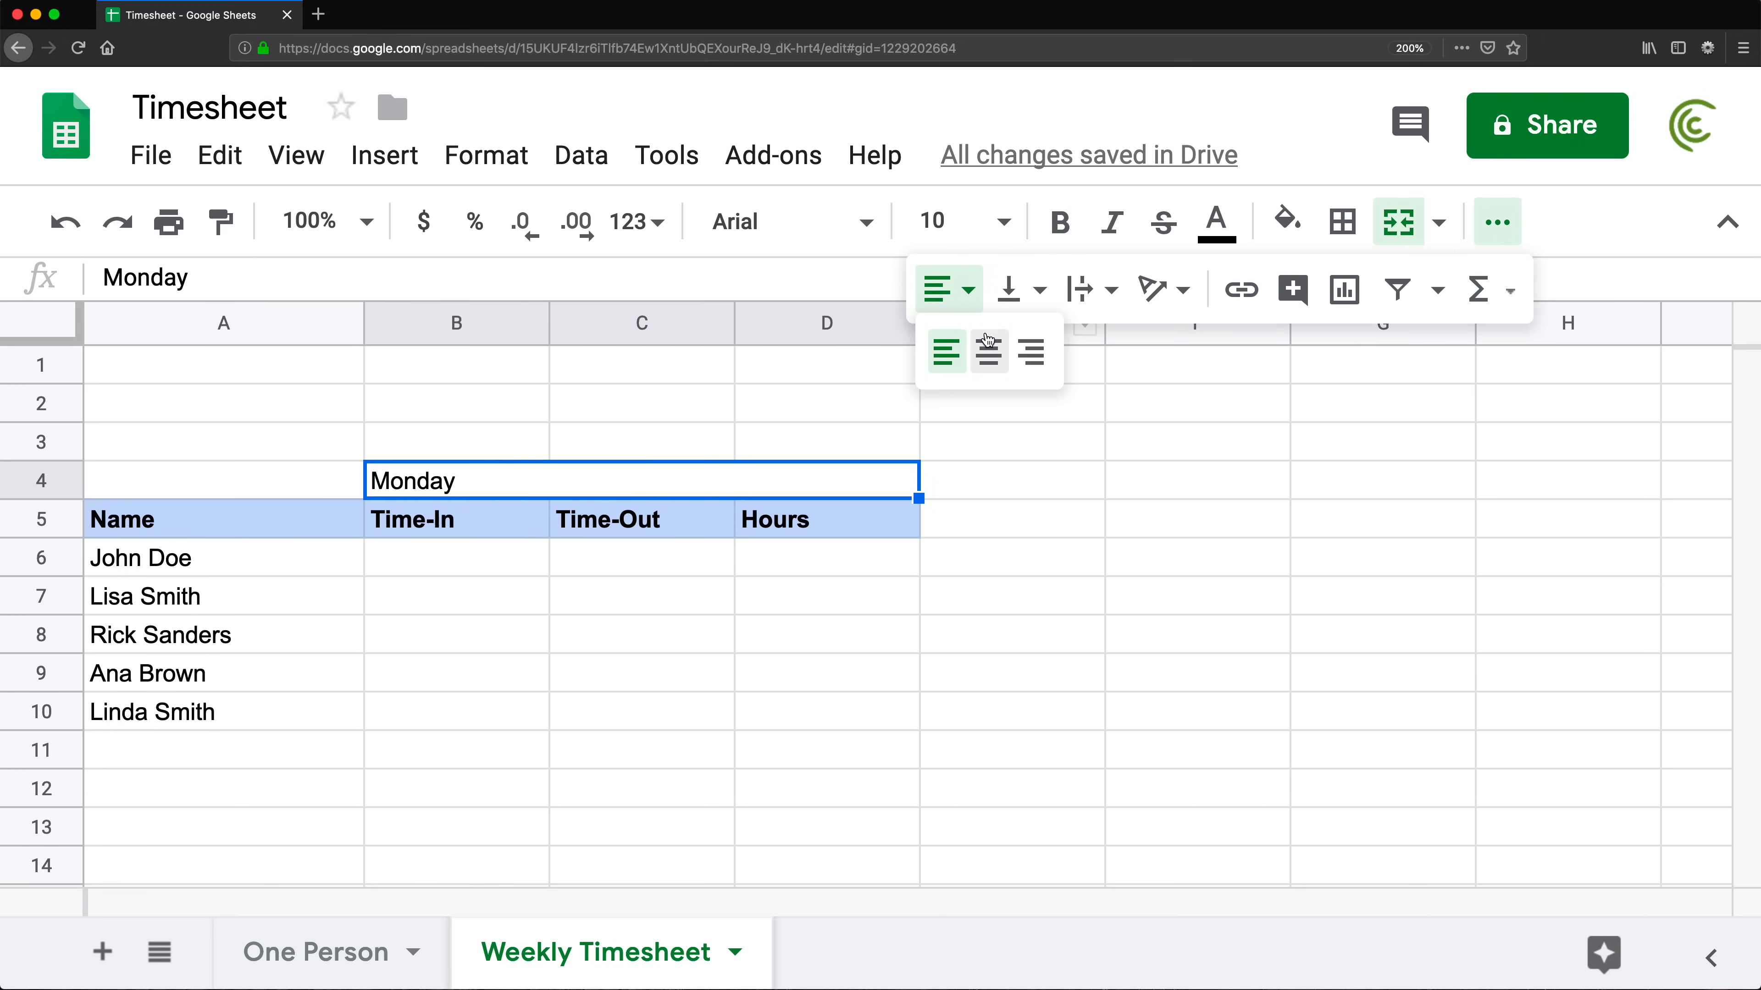
left_click(989, 352)
left_click(1050, 235)
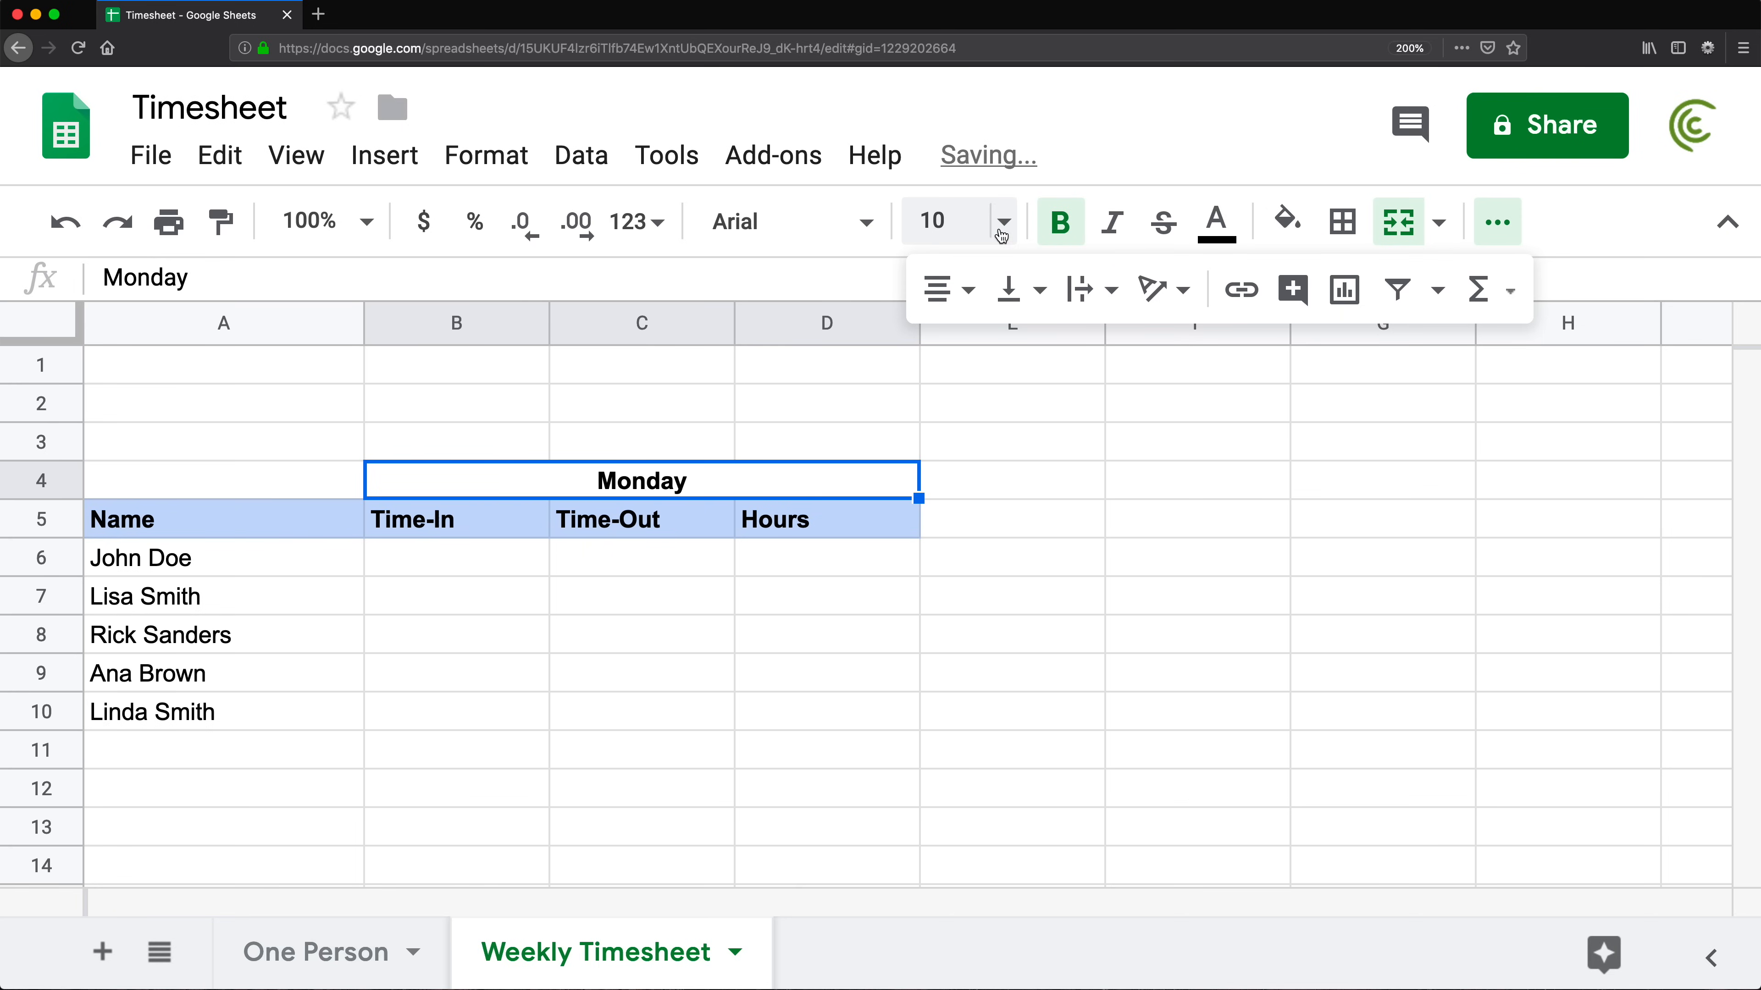
left_click(1004, 222)
left_click(958, 697)
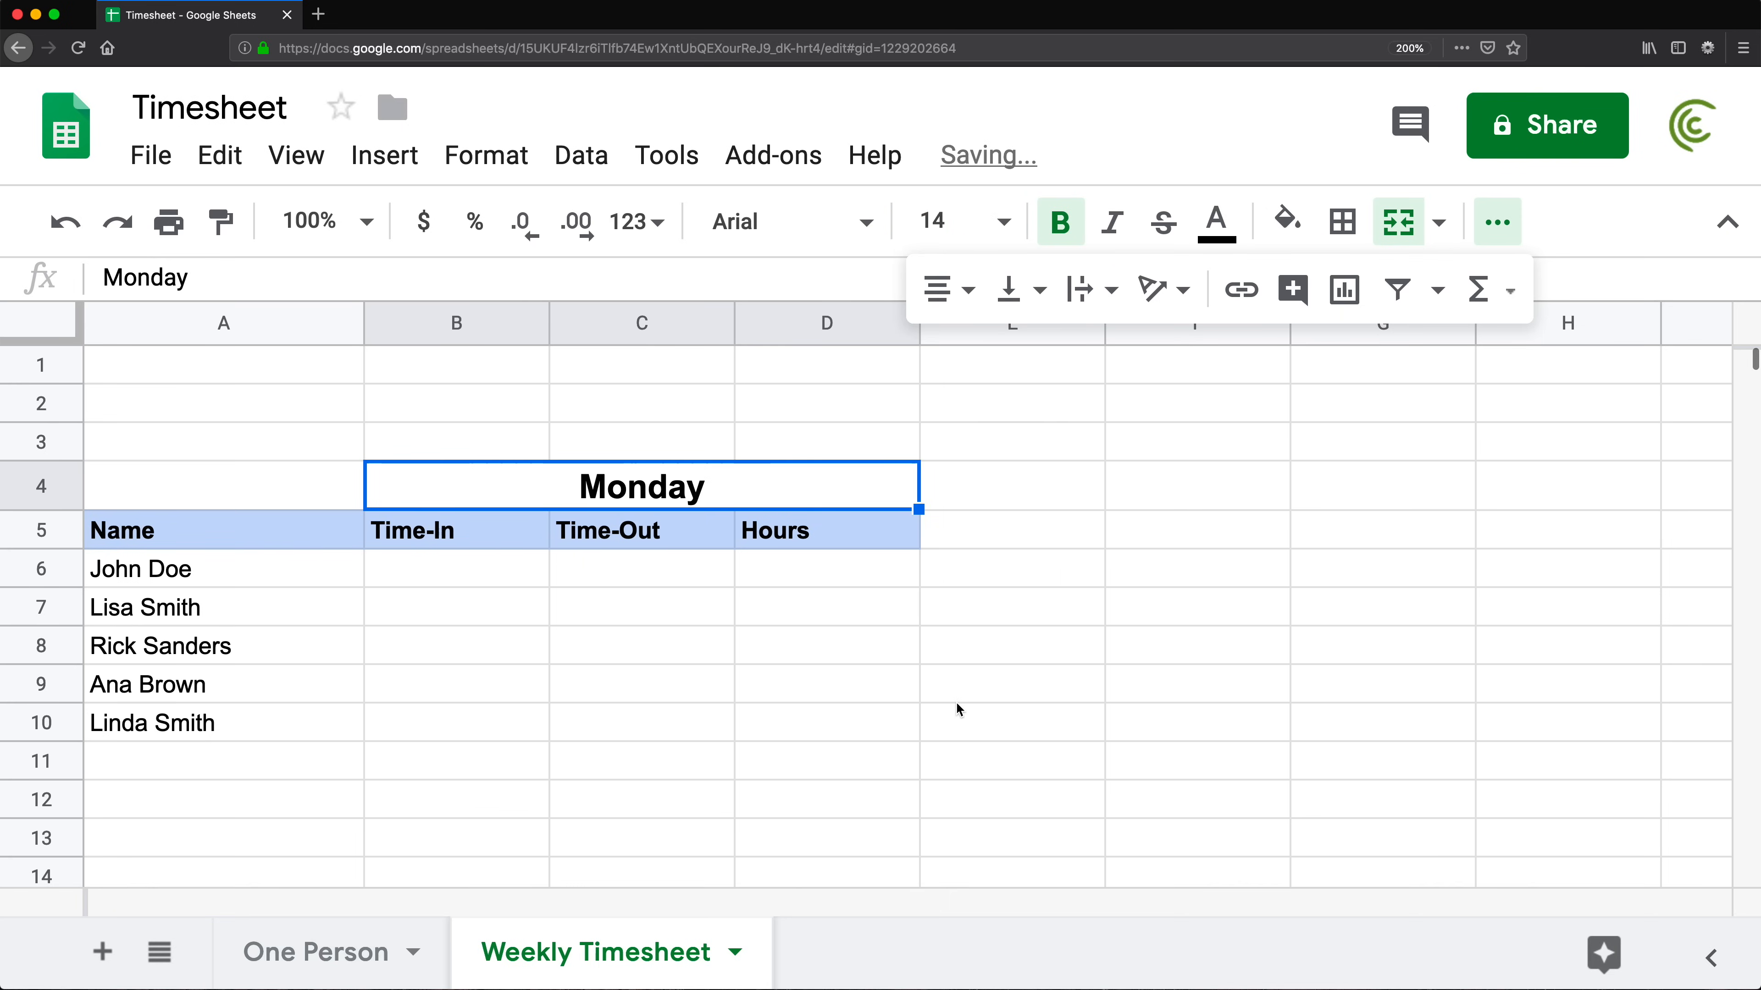
left_click(1005, 222)
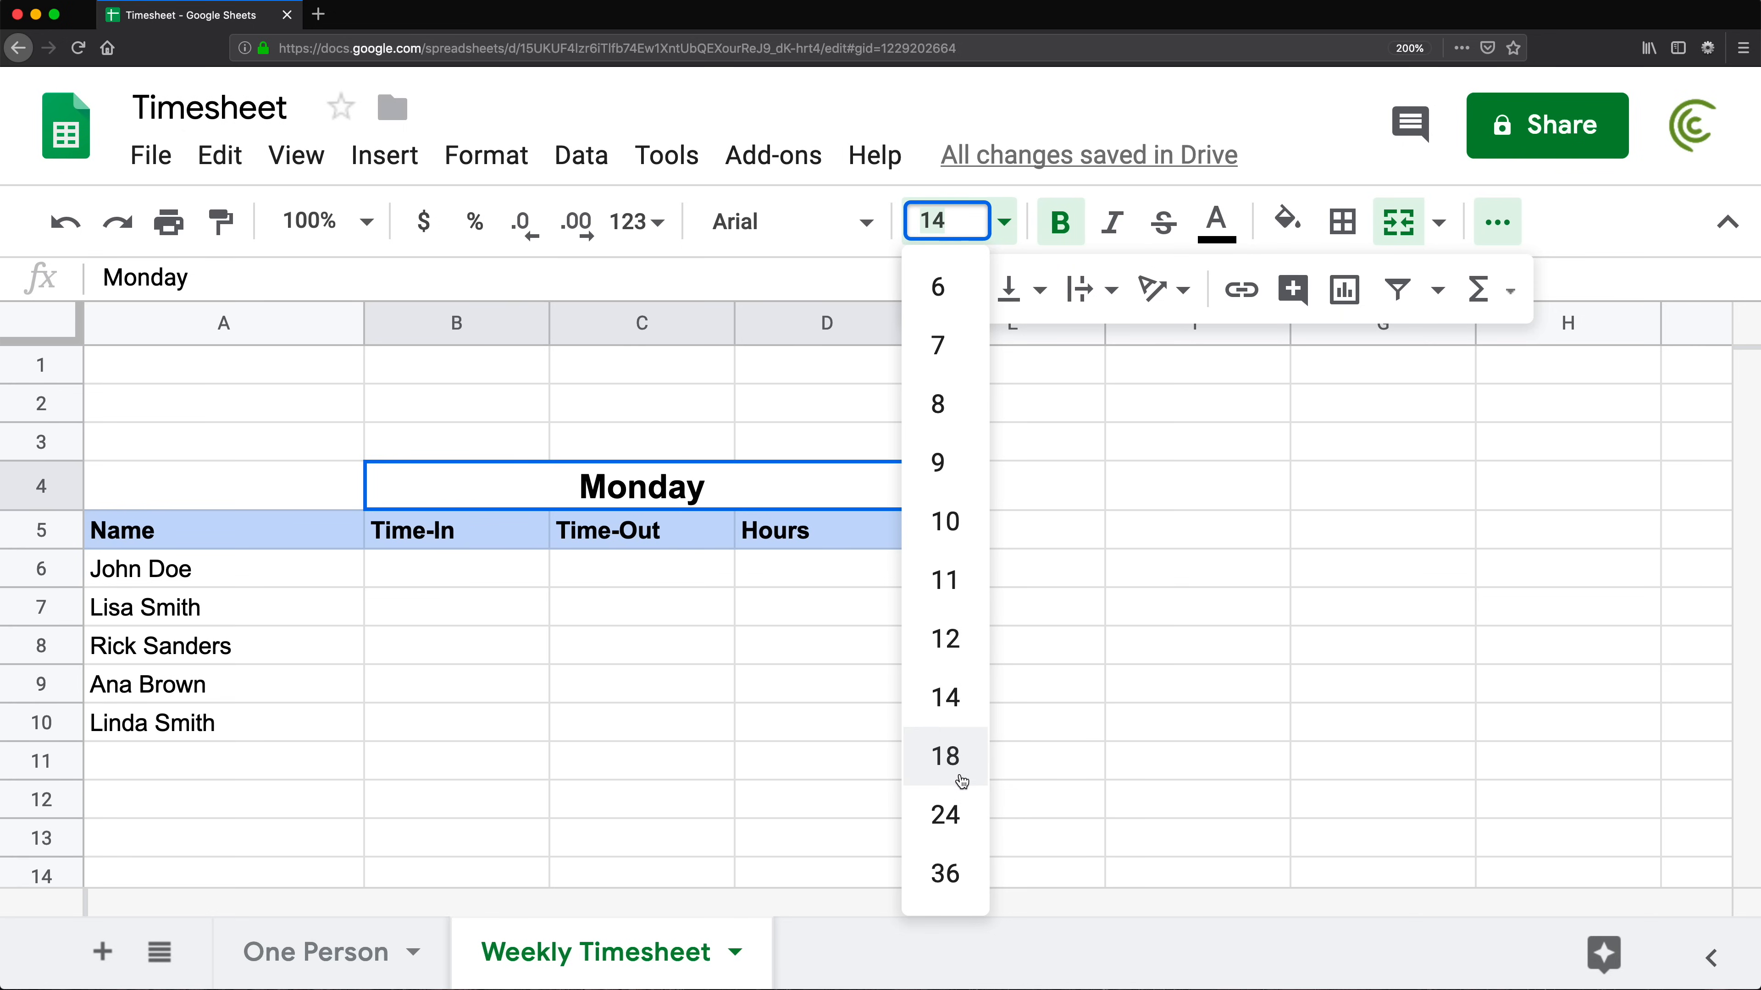
left_click(946, 813)
left_click(776, 442)
left_click(236, 370)
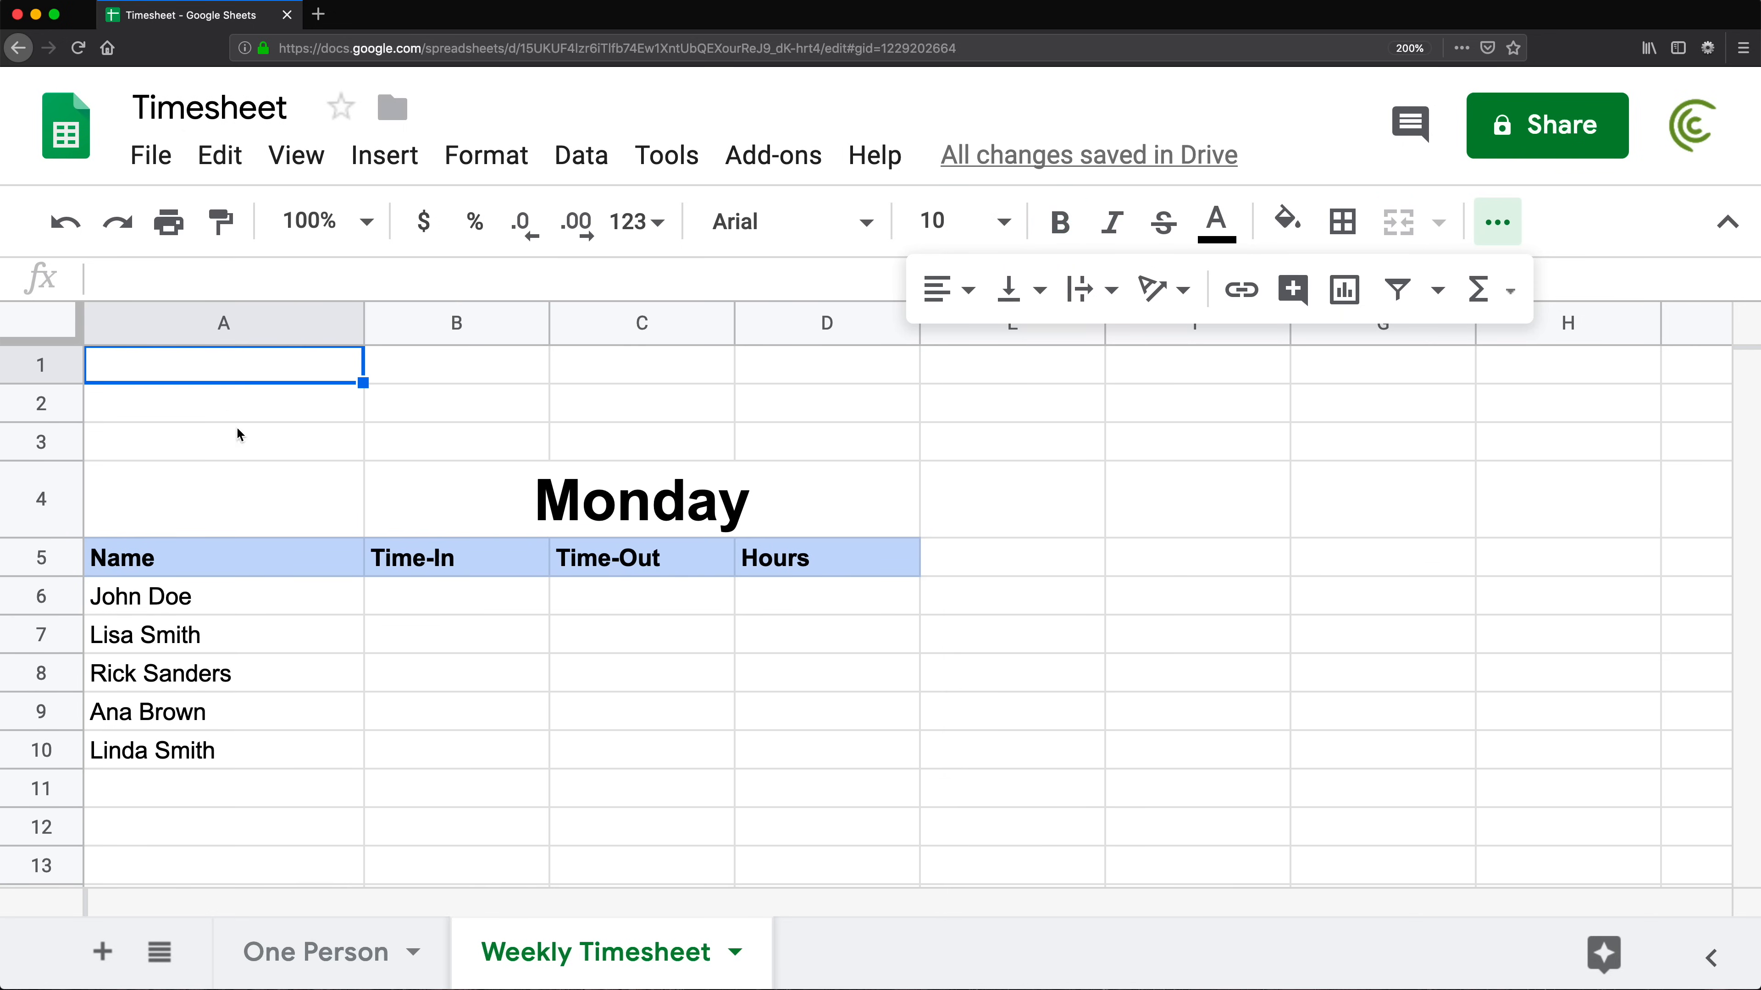
Apply borders to all cells of the Monday heading and its three column headers in B4:D5
left_click(645, 506)
left_click_drag(427, 503, 778, 561)
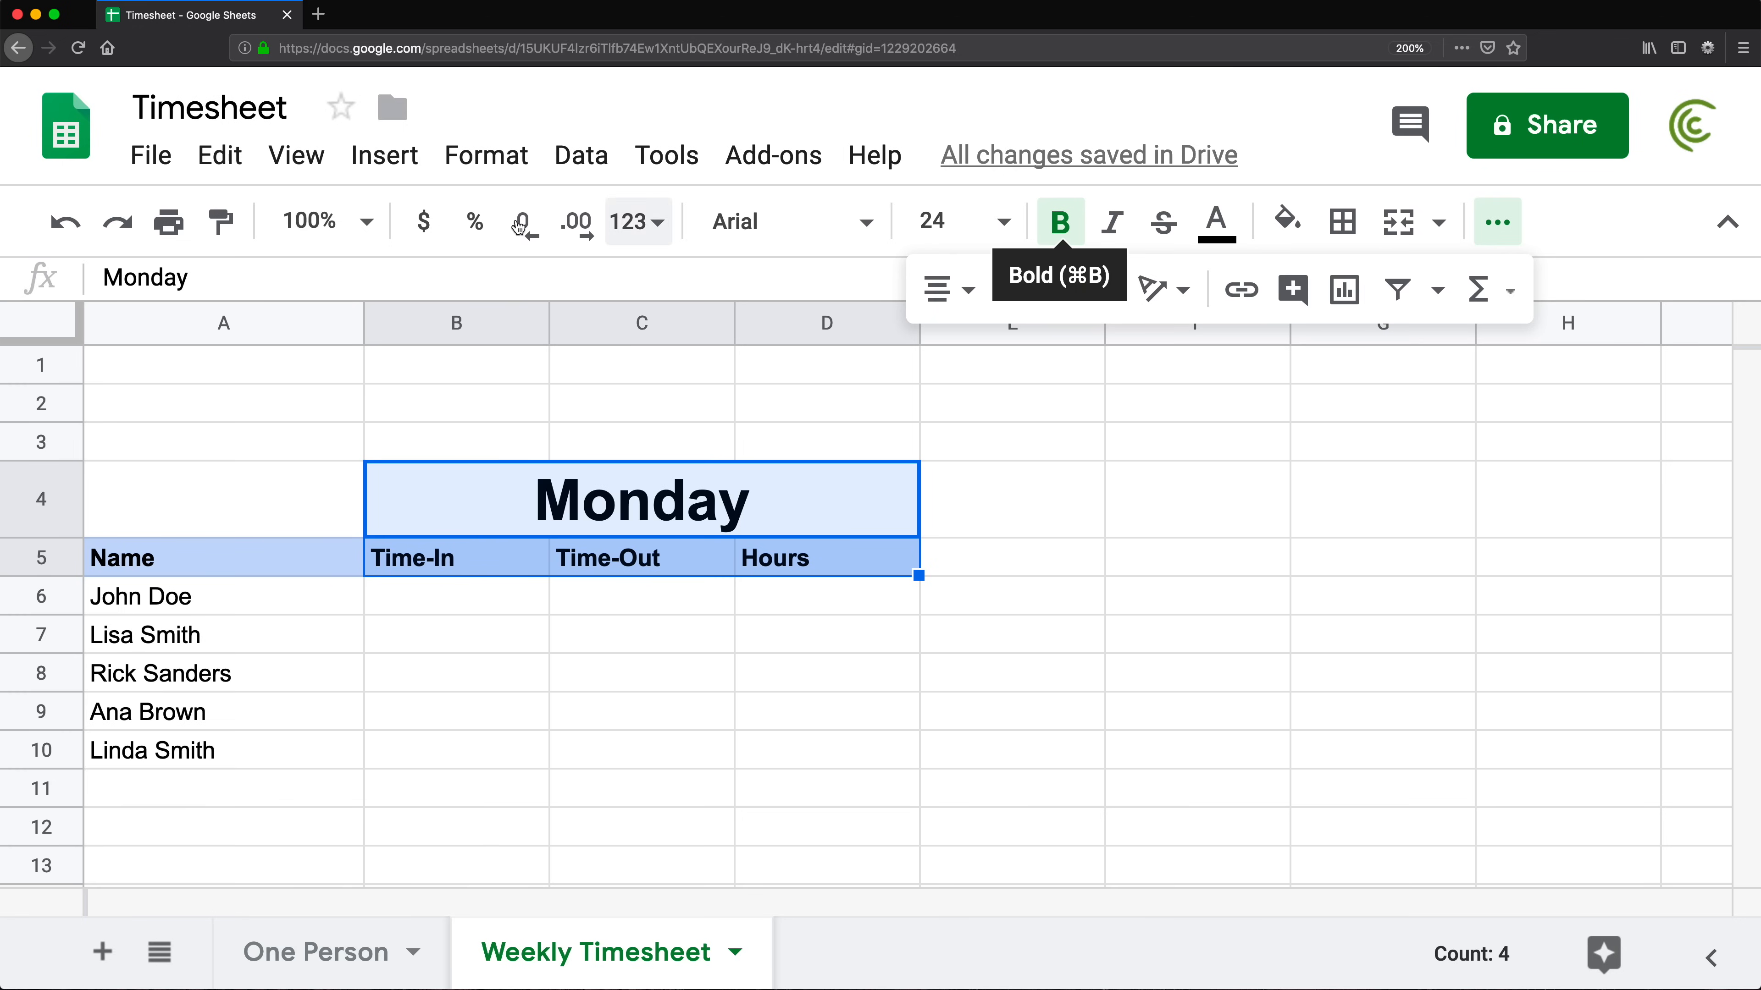
left_click(1344, 225)
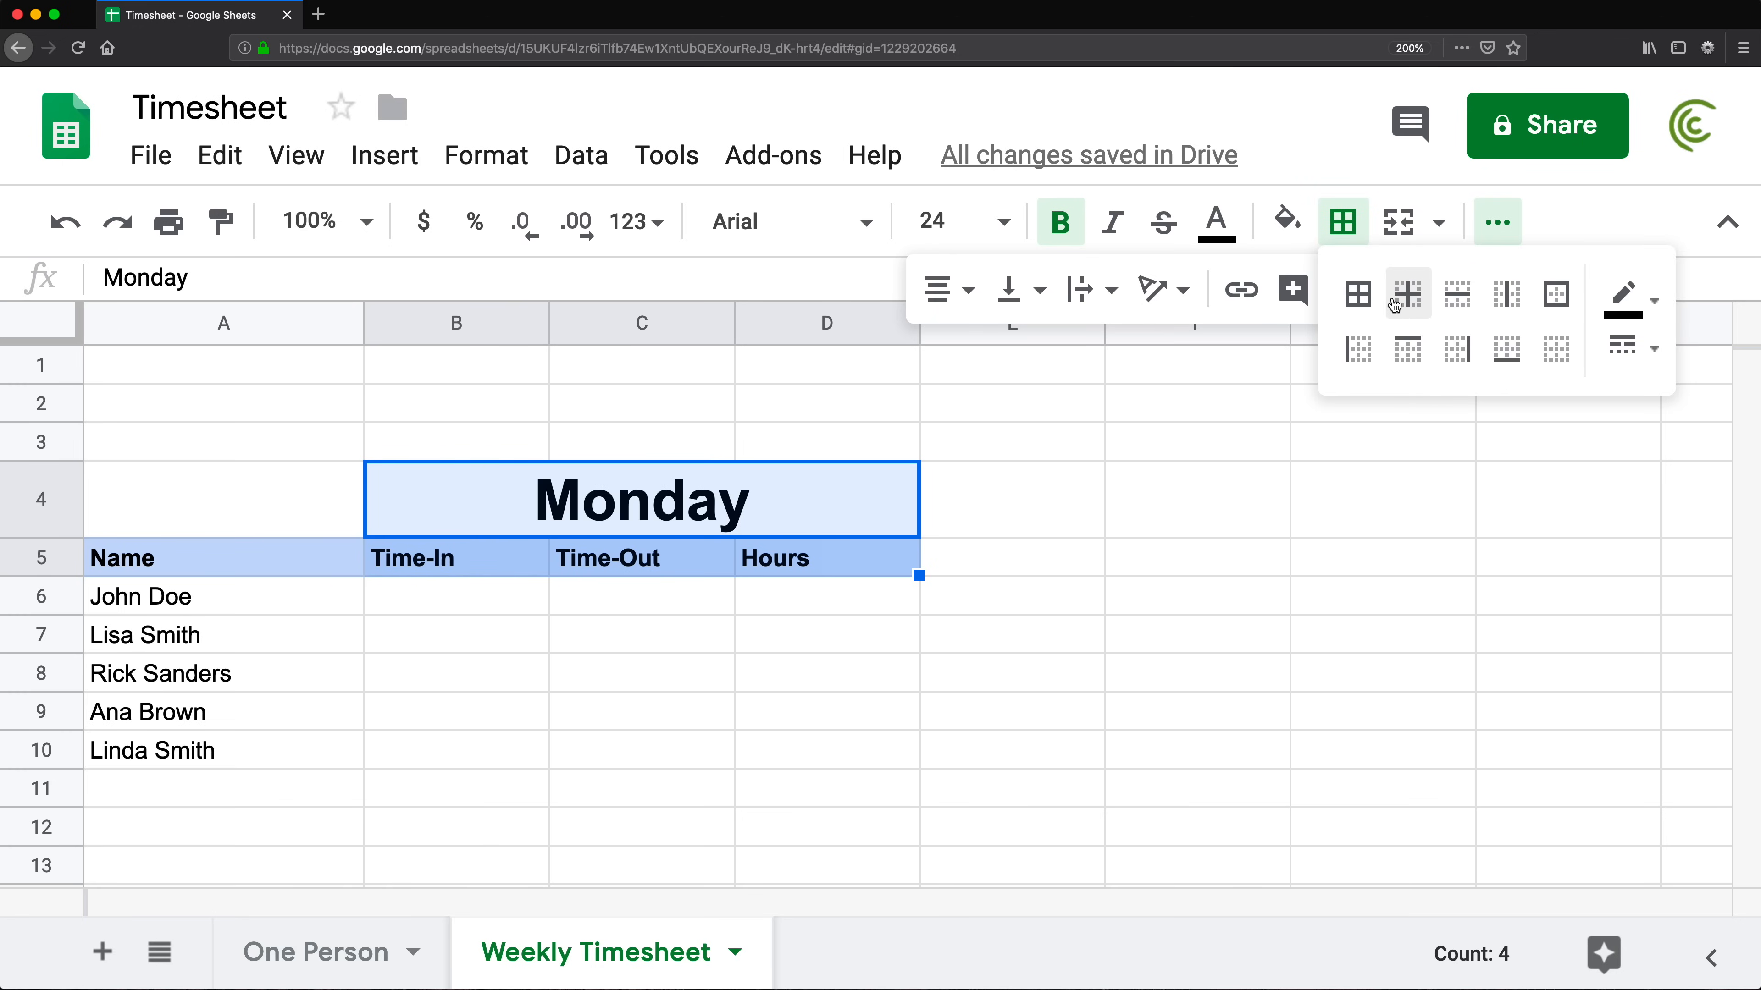
left_click(1358, 294)
left_click(1157, 525)
left_click(976, 657)
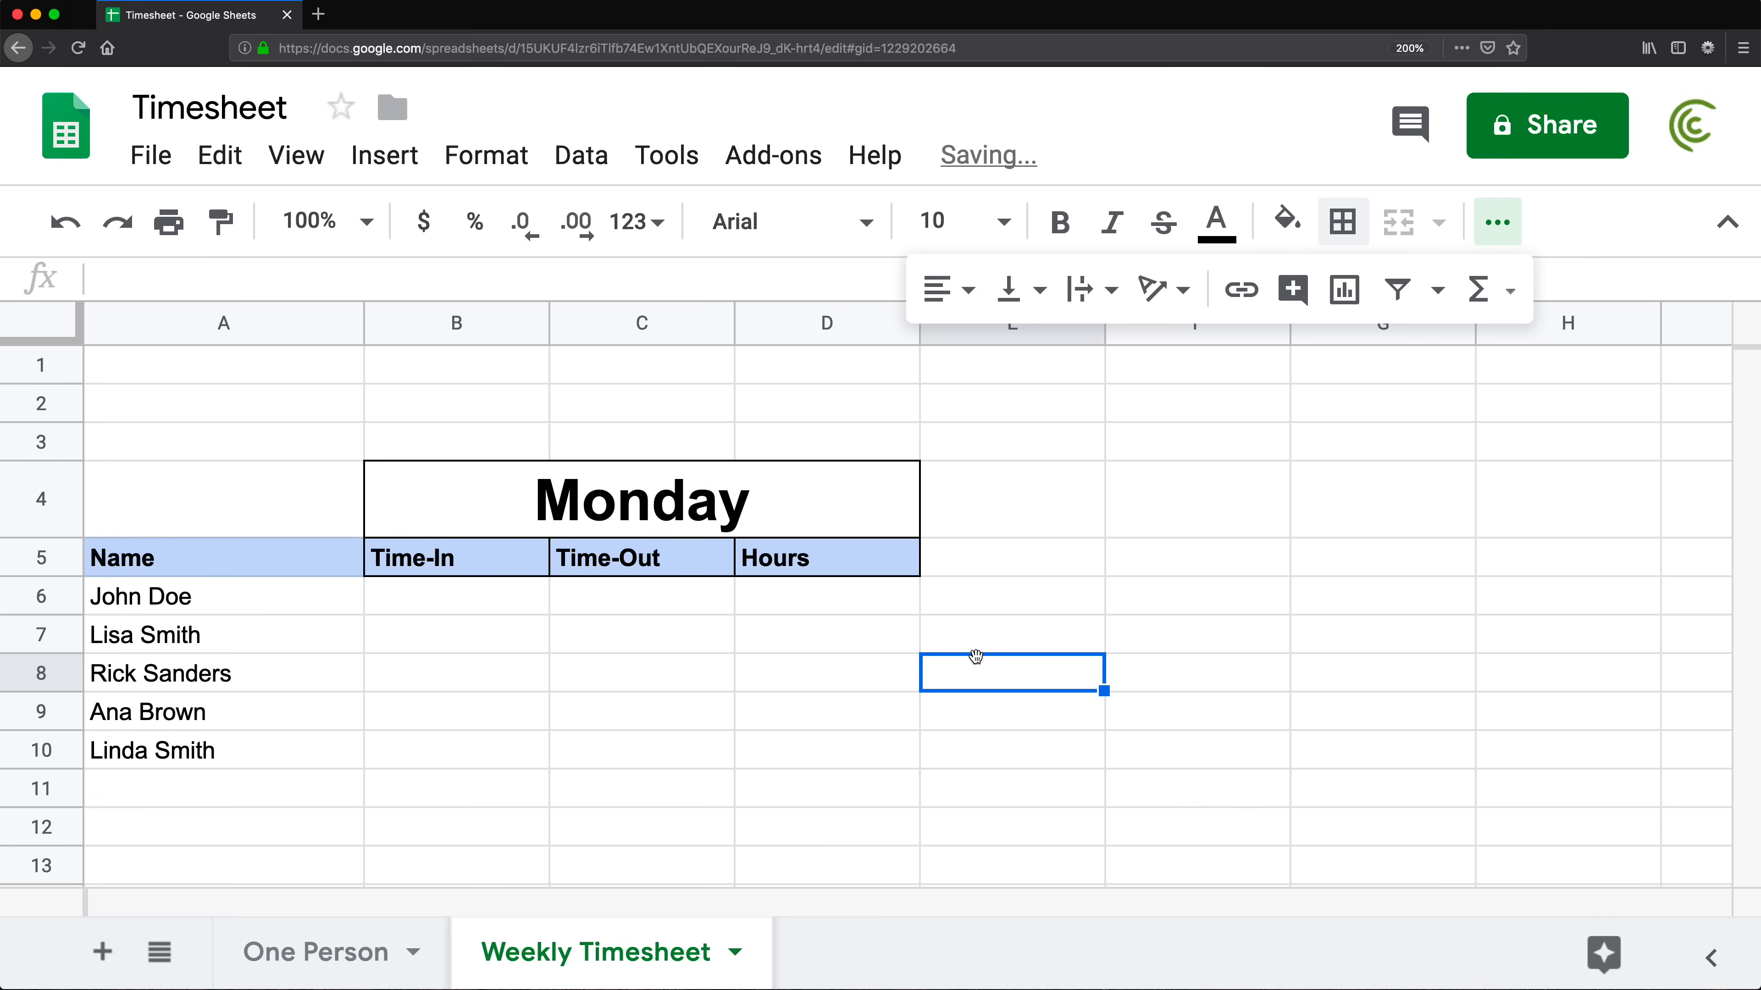
left_click(1496, 223)
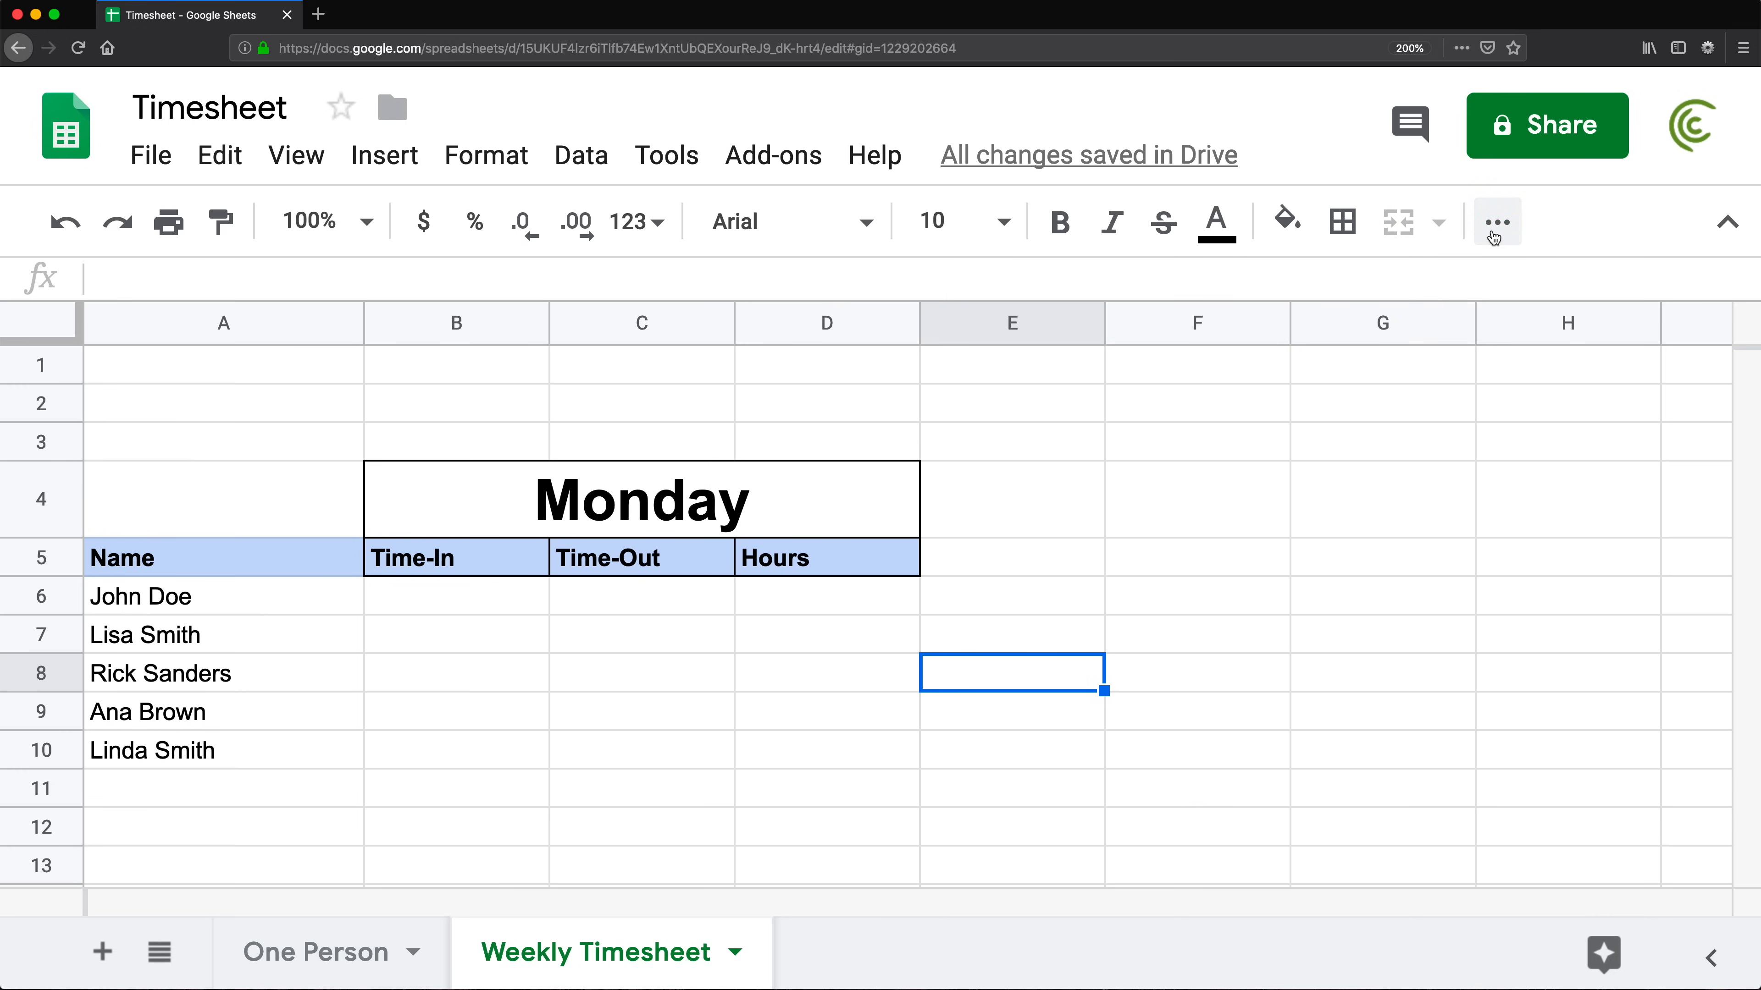
left_click(1099, 560)
left_click_drag(467, 514, 825, 558)
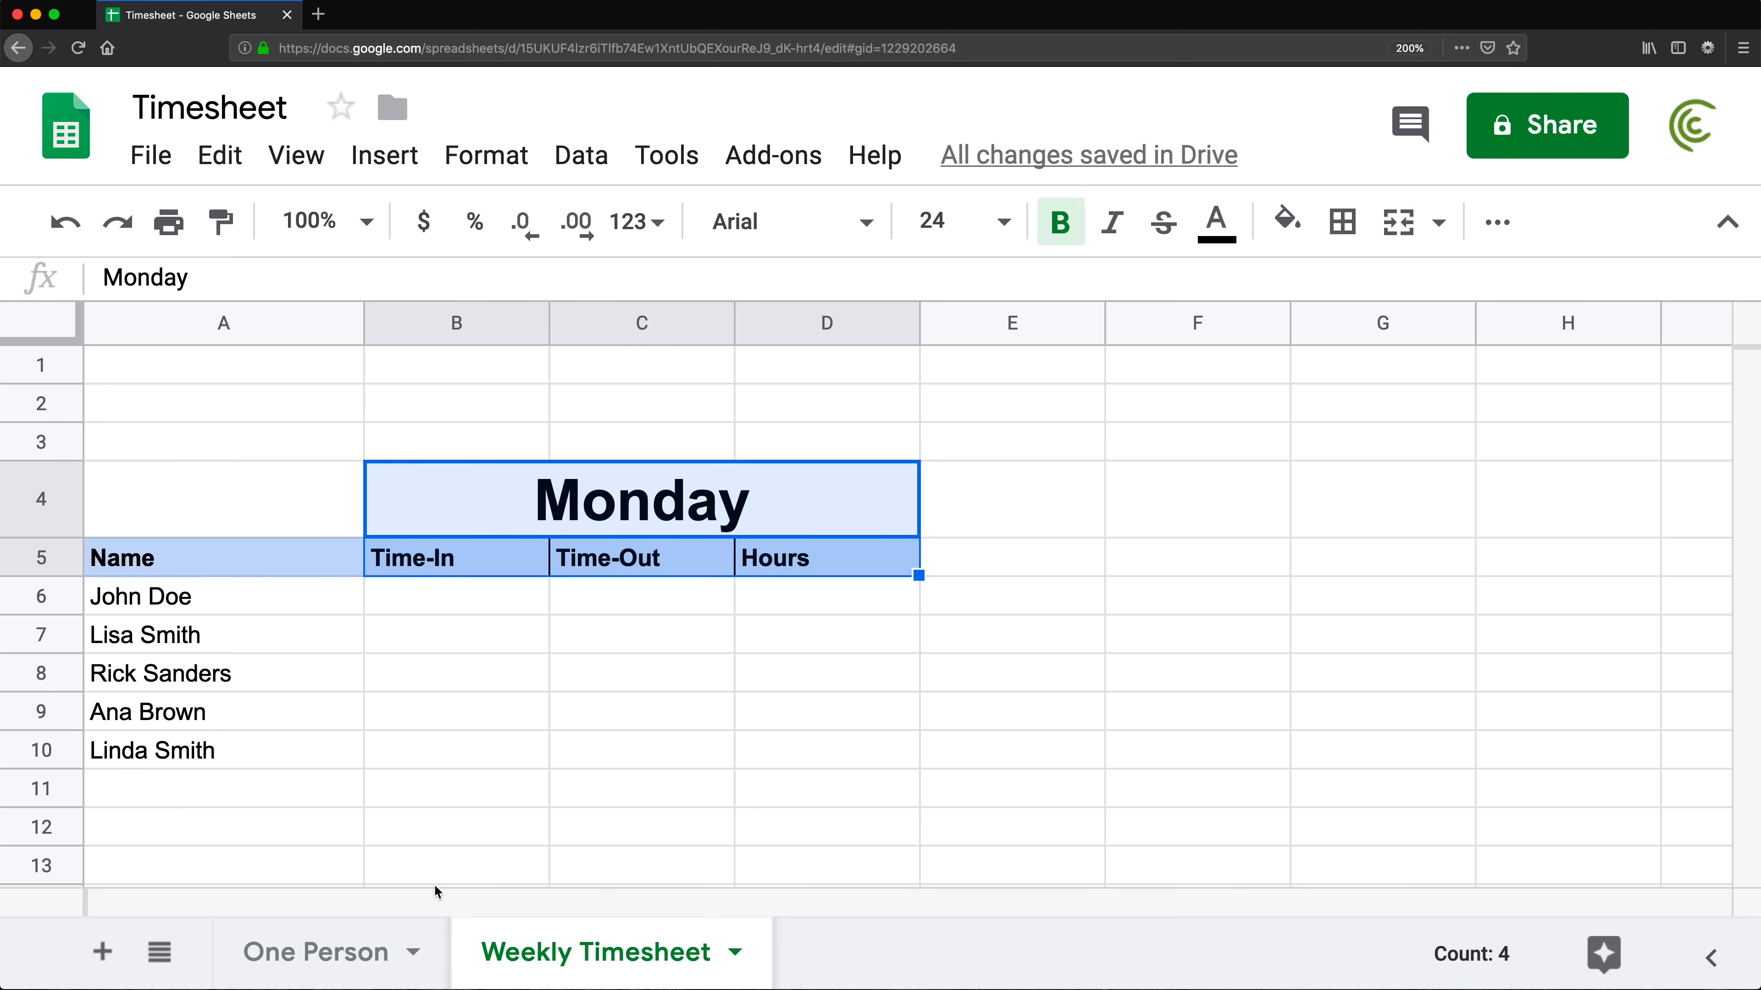
left_click(351, 947)
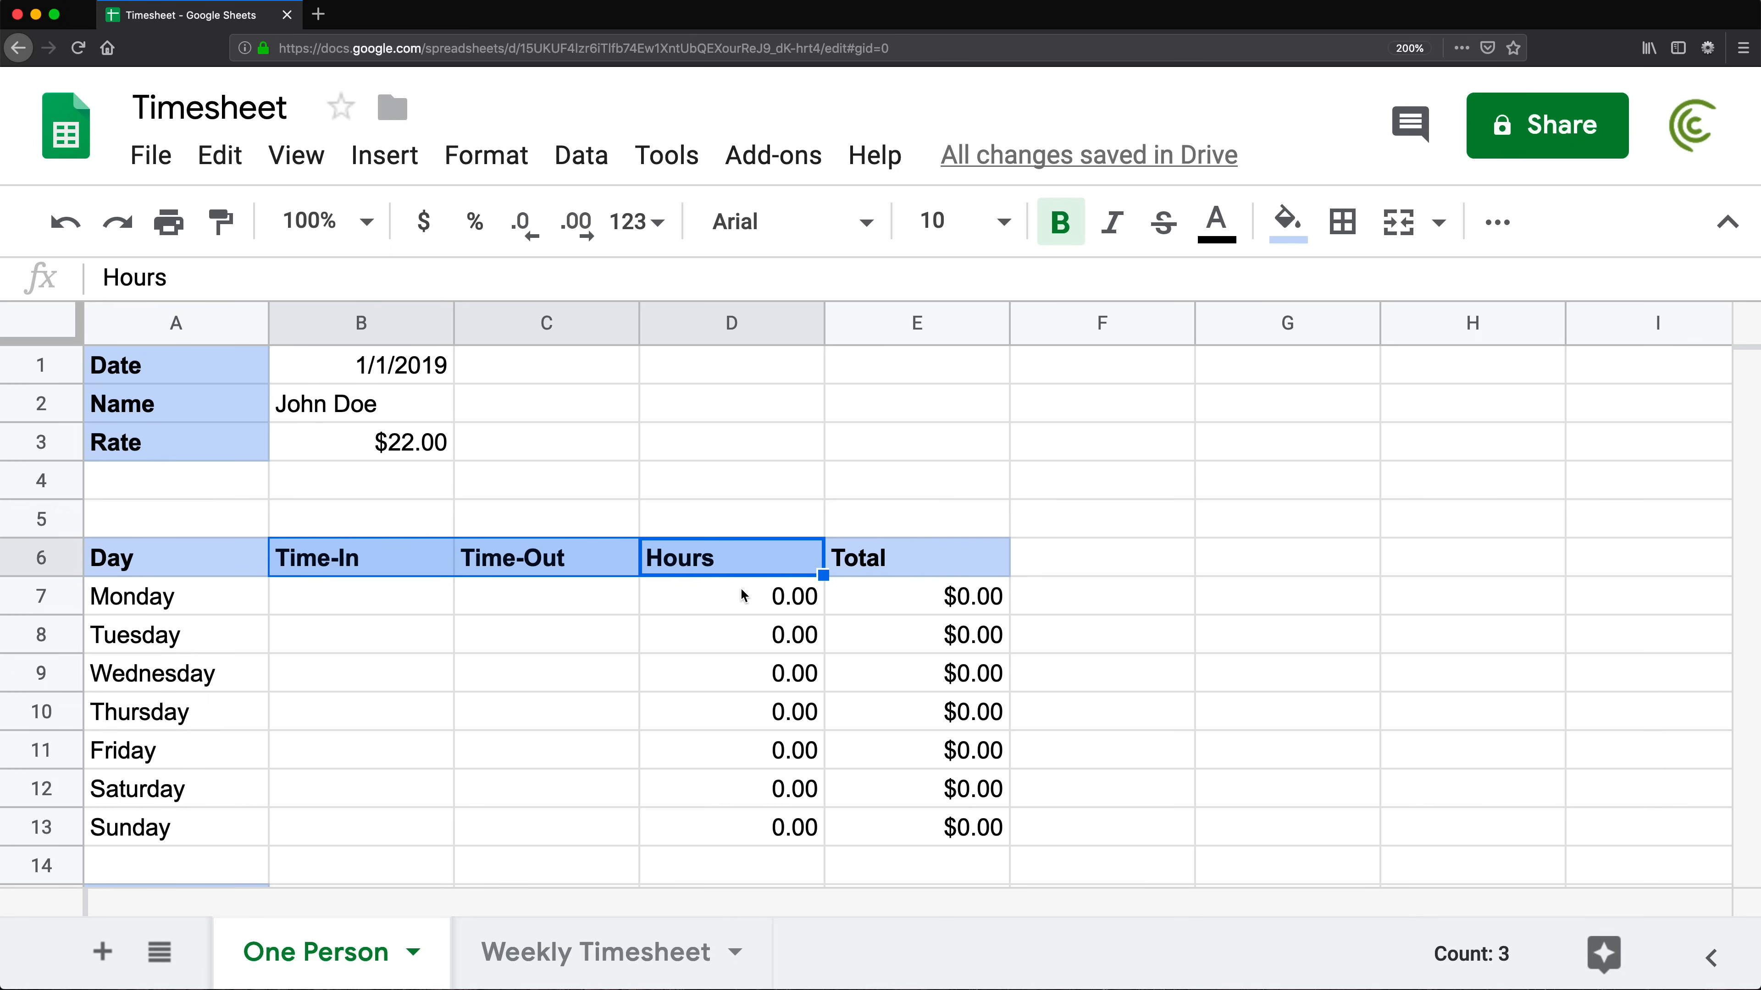
left_click_drag(368, 593, 491, 825)
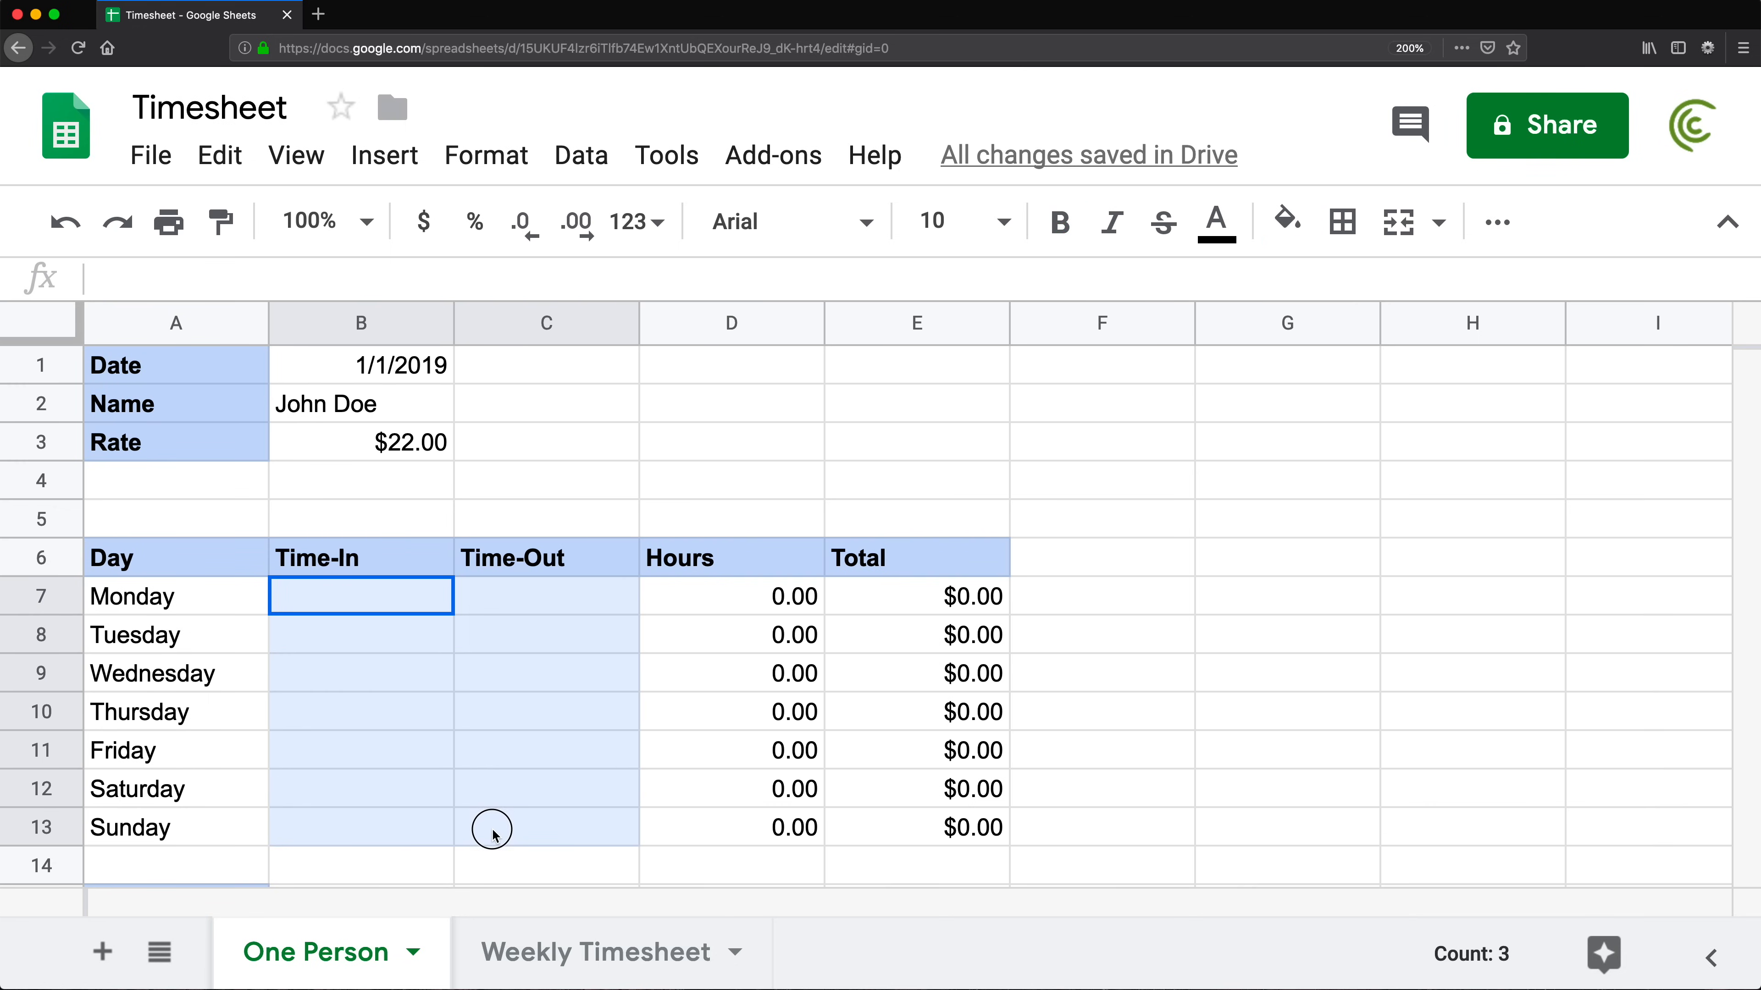
left_click(571, 960)
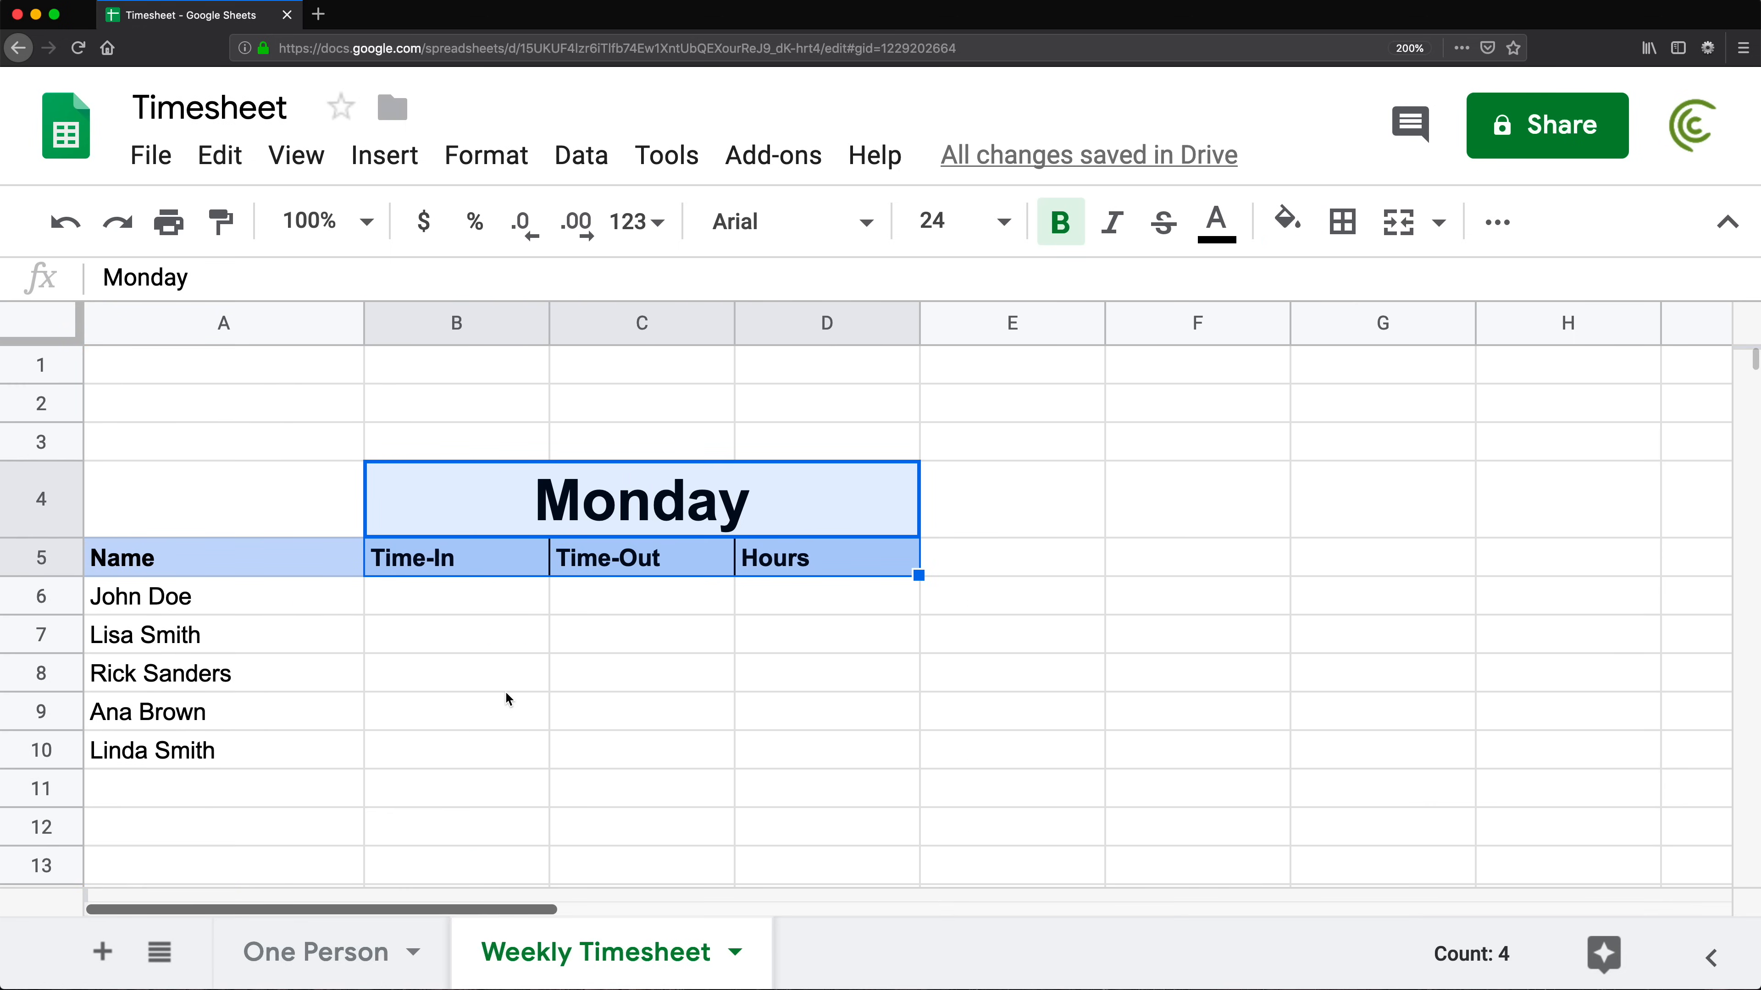
Enter Monday times of 8:00 AM to 4:00 PM for the first employee and 9:00 AM to 5:00 PM for the second
left_click(474, 593)
type("8a")
key("Tab")
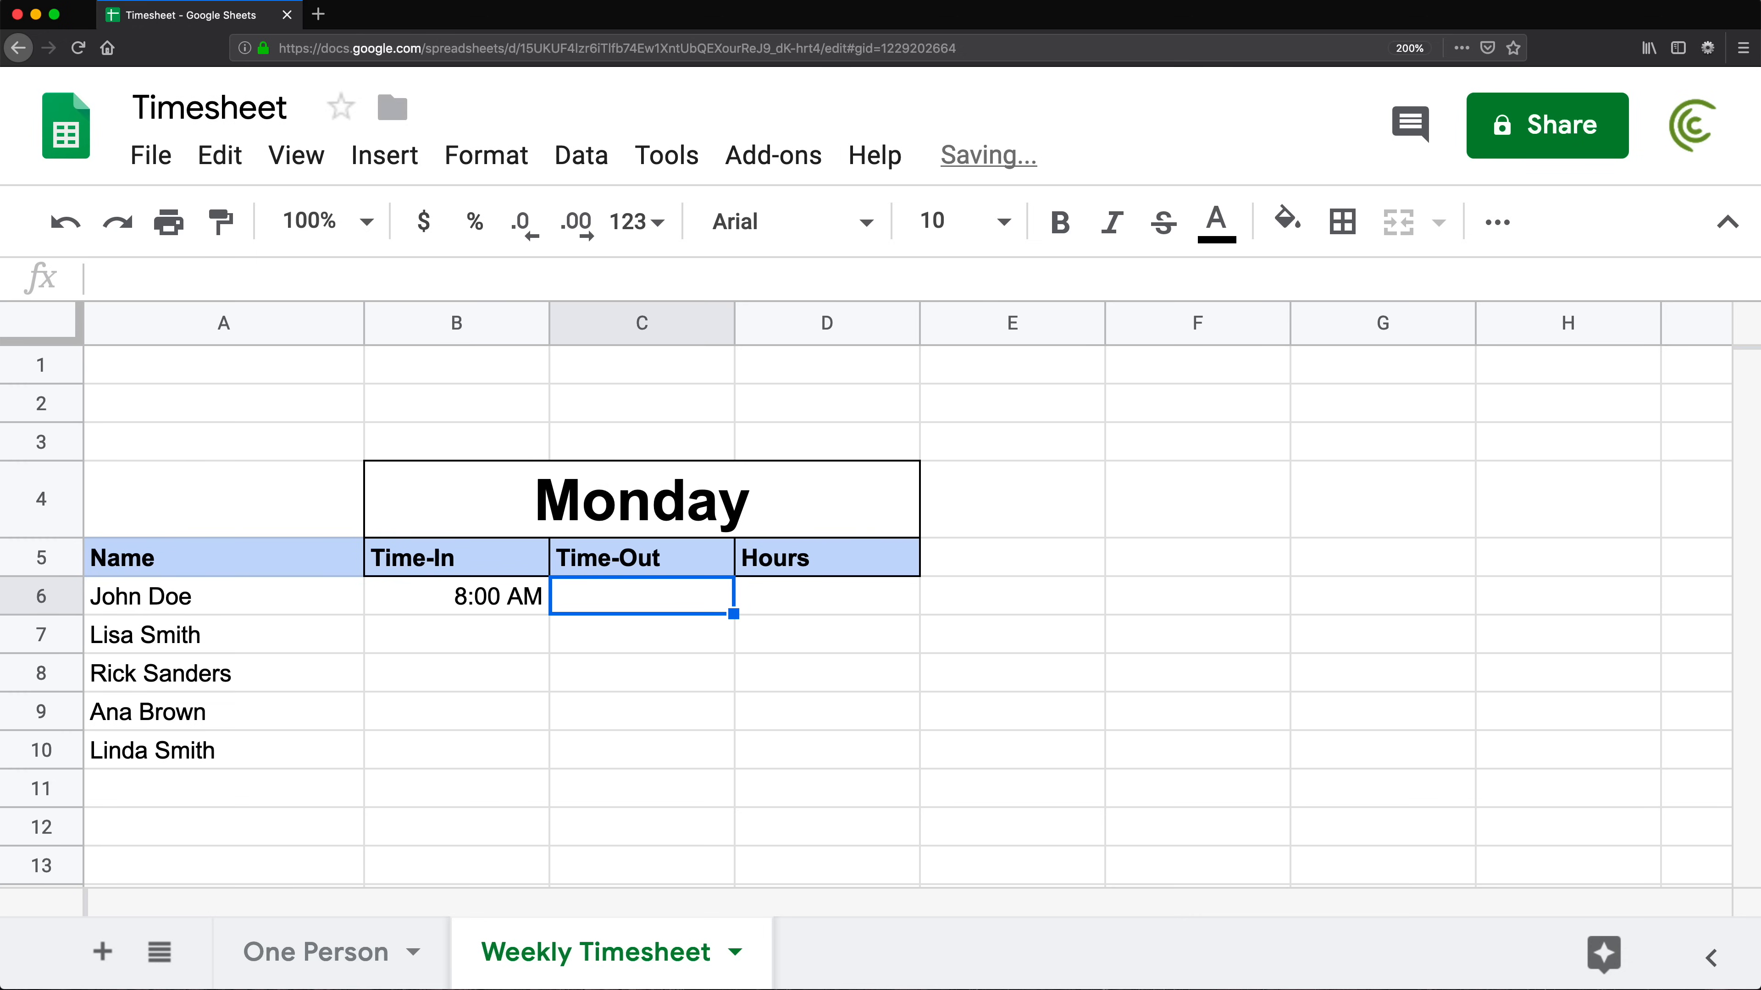
type("4p")
key("Tab")
key("Return")
type("9a")
key("Tab")
type("5p")
key("Return")
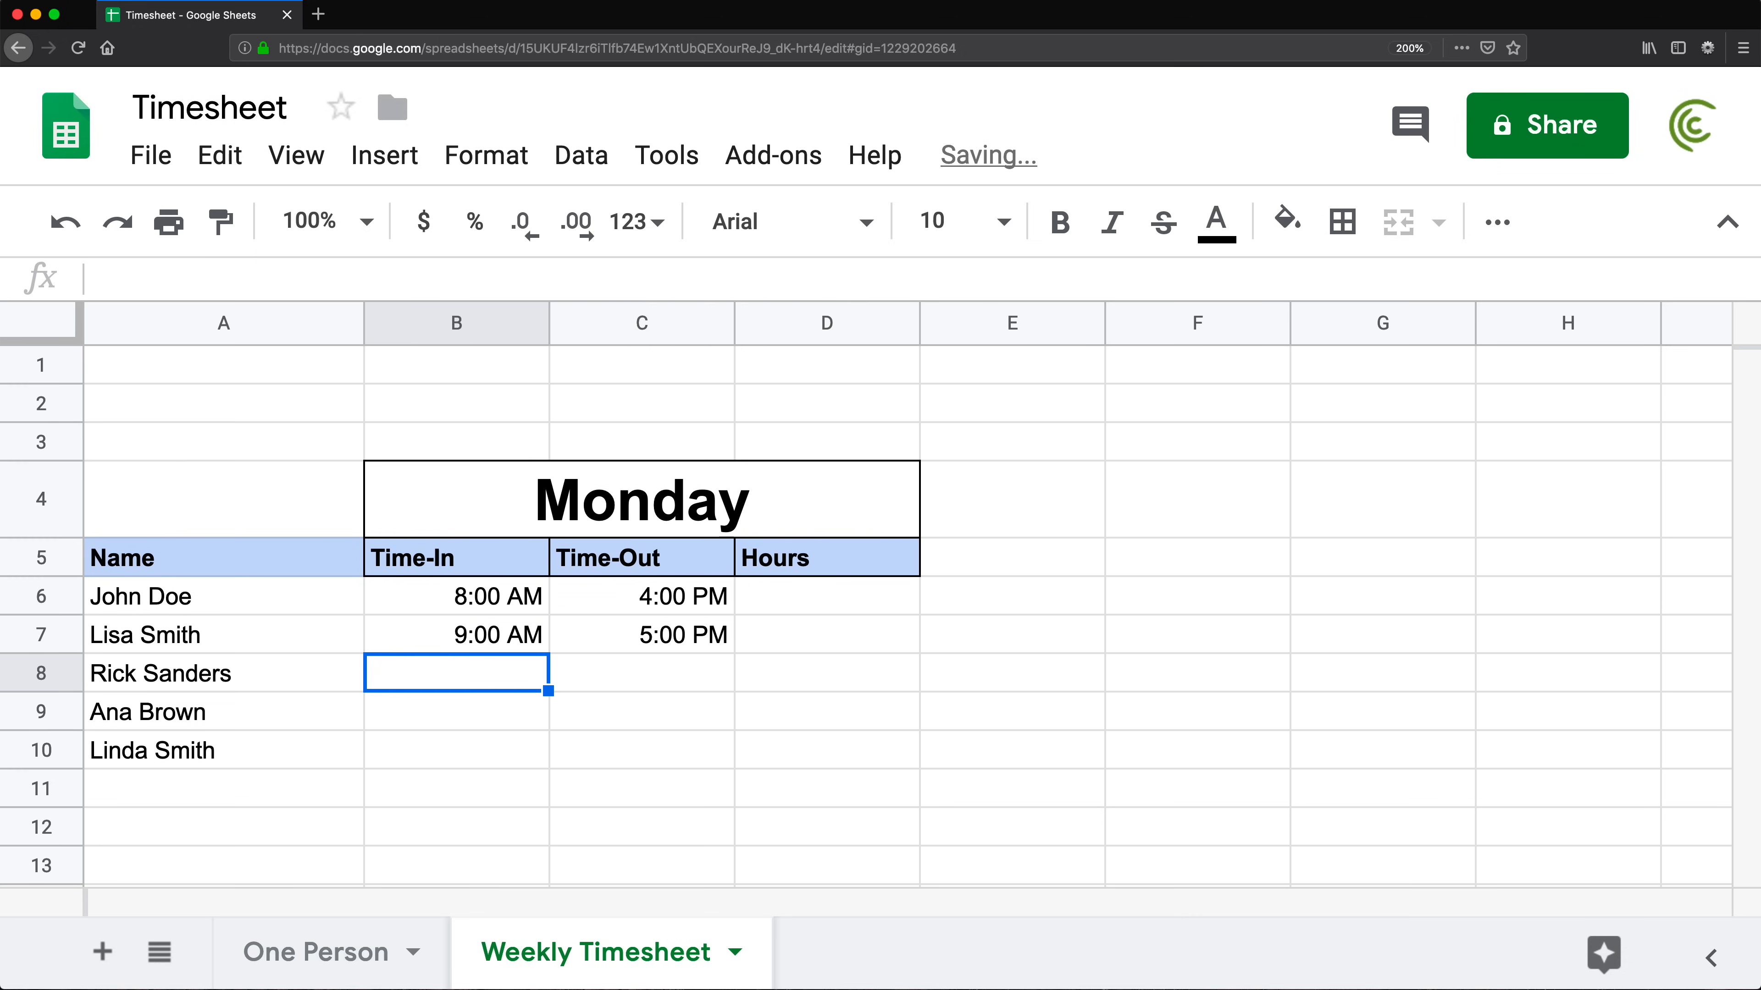
left_click_drag(466, 604, 671, 766)
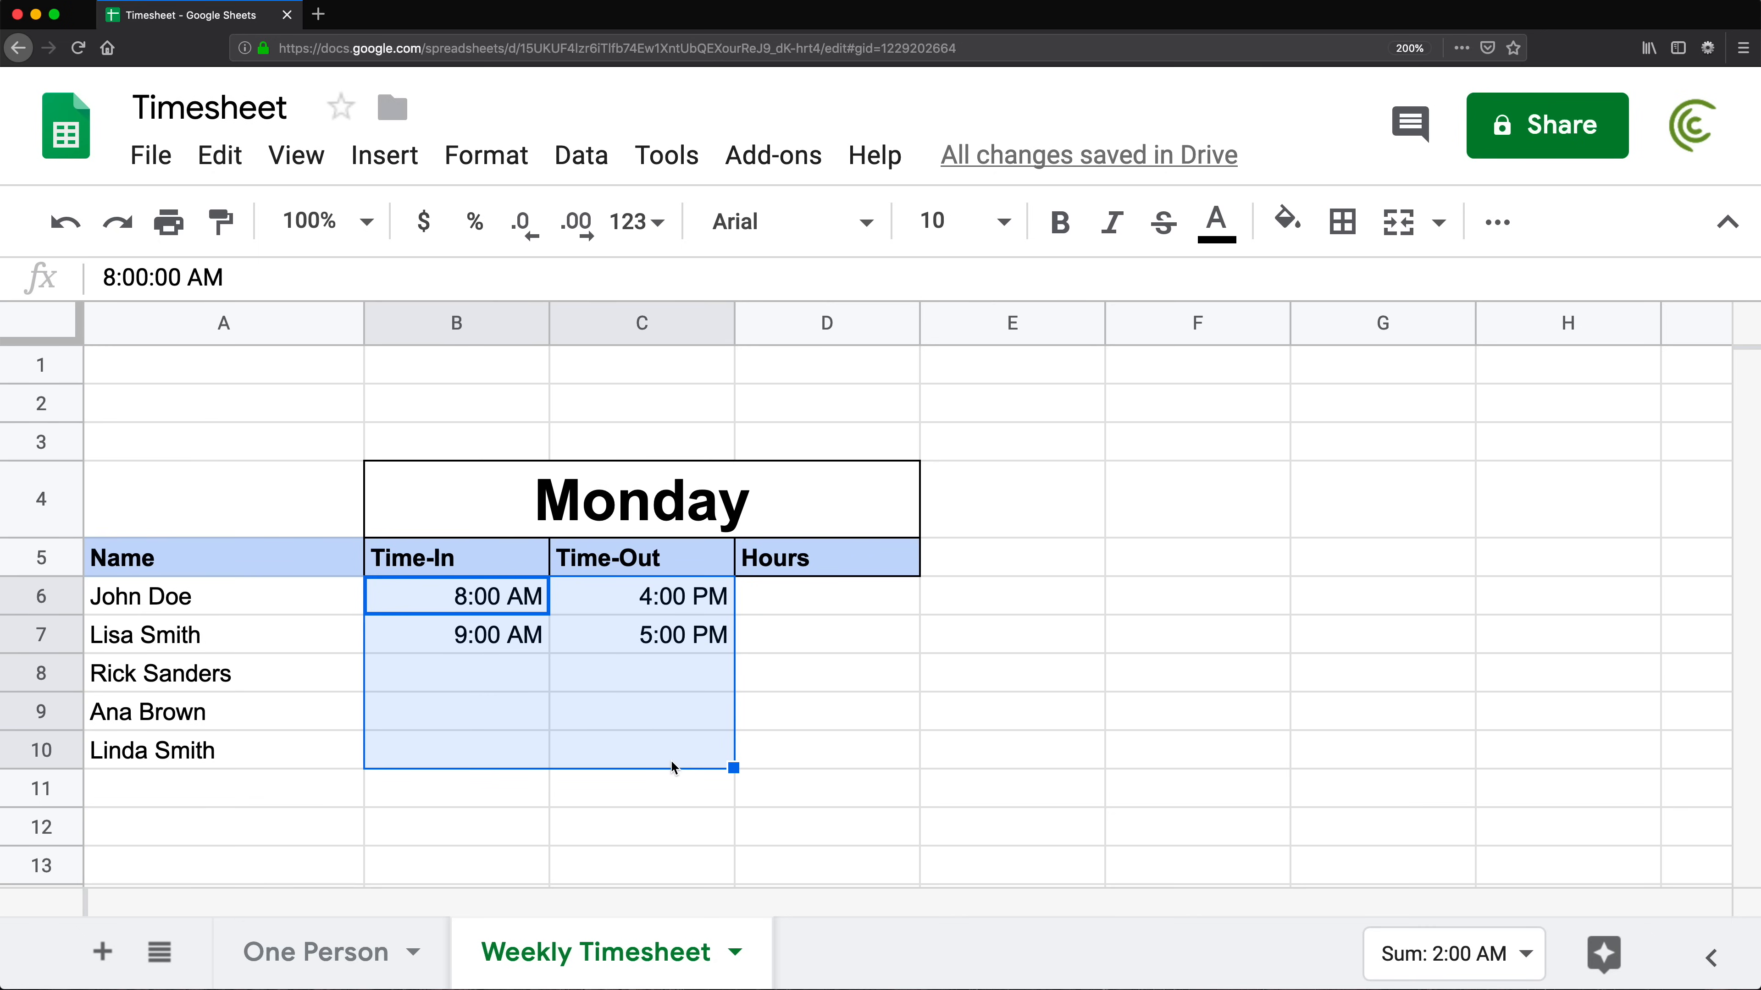
Copy the inner IF expression, without the MROUND wrapper, from Monday's Hours formula in D7 of the One Person sheet
left_click(774, 594)
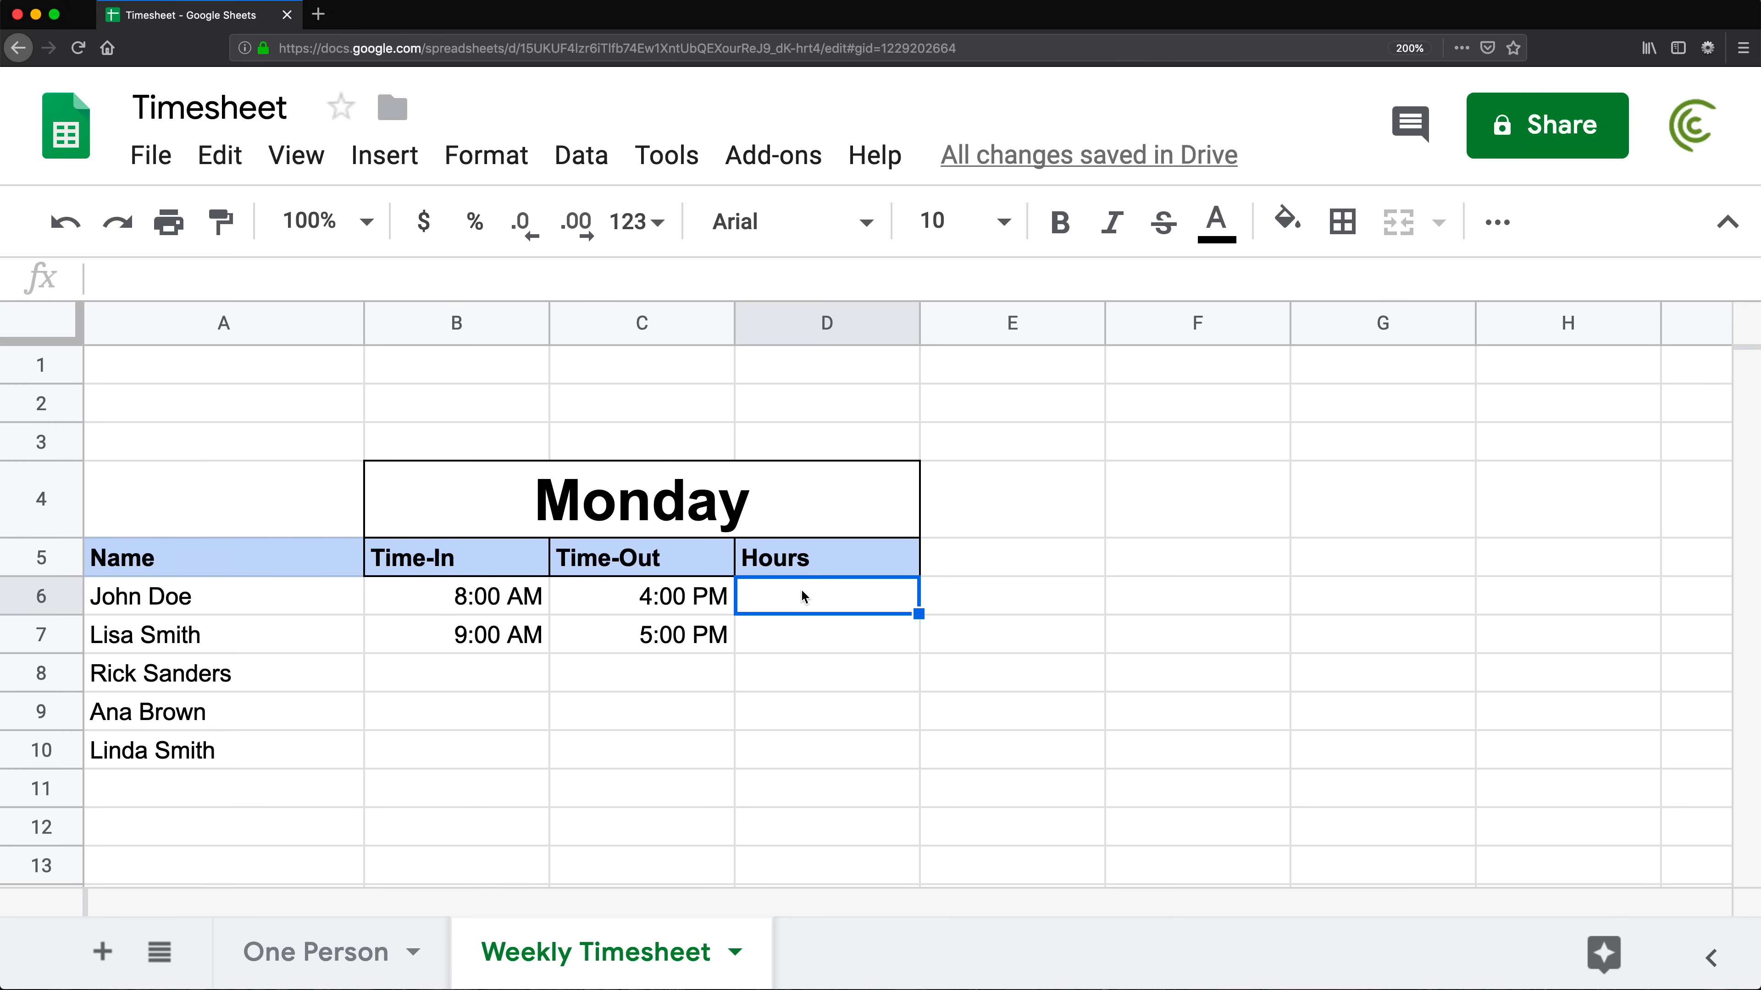
left_click(286, 954)
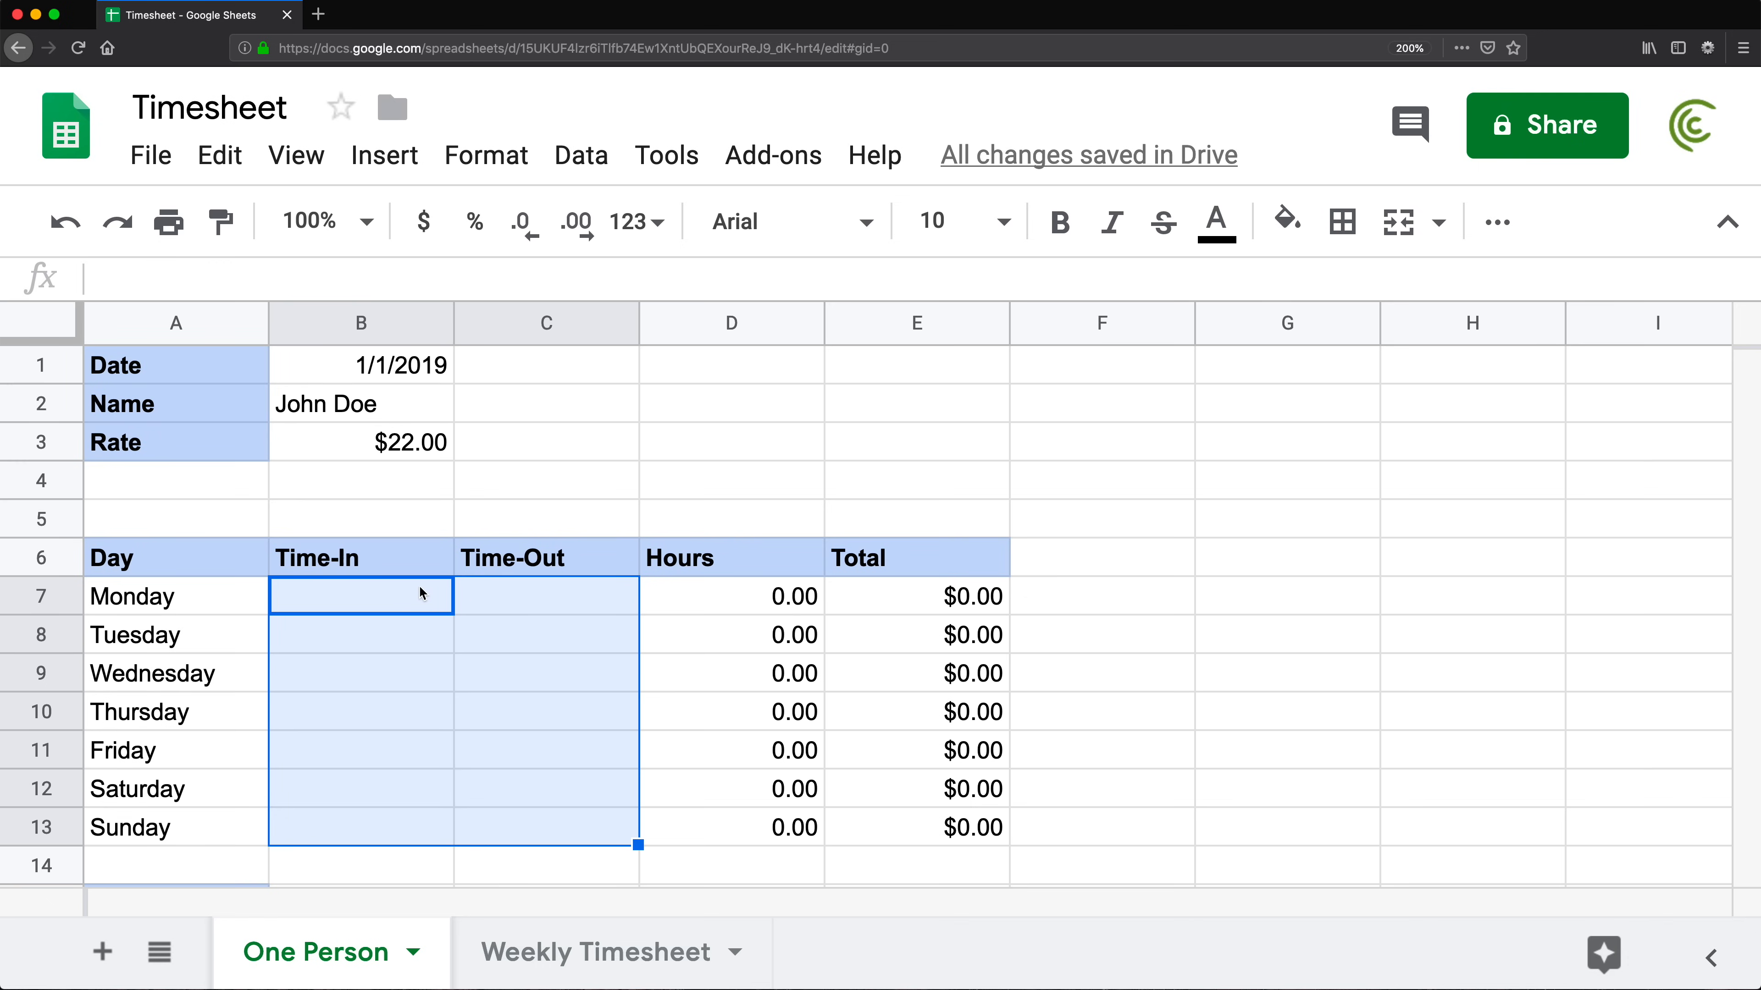
left_click(421, 593)
left_click(515, 609)
left_click(761, 608)
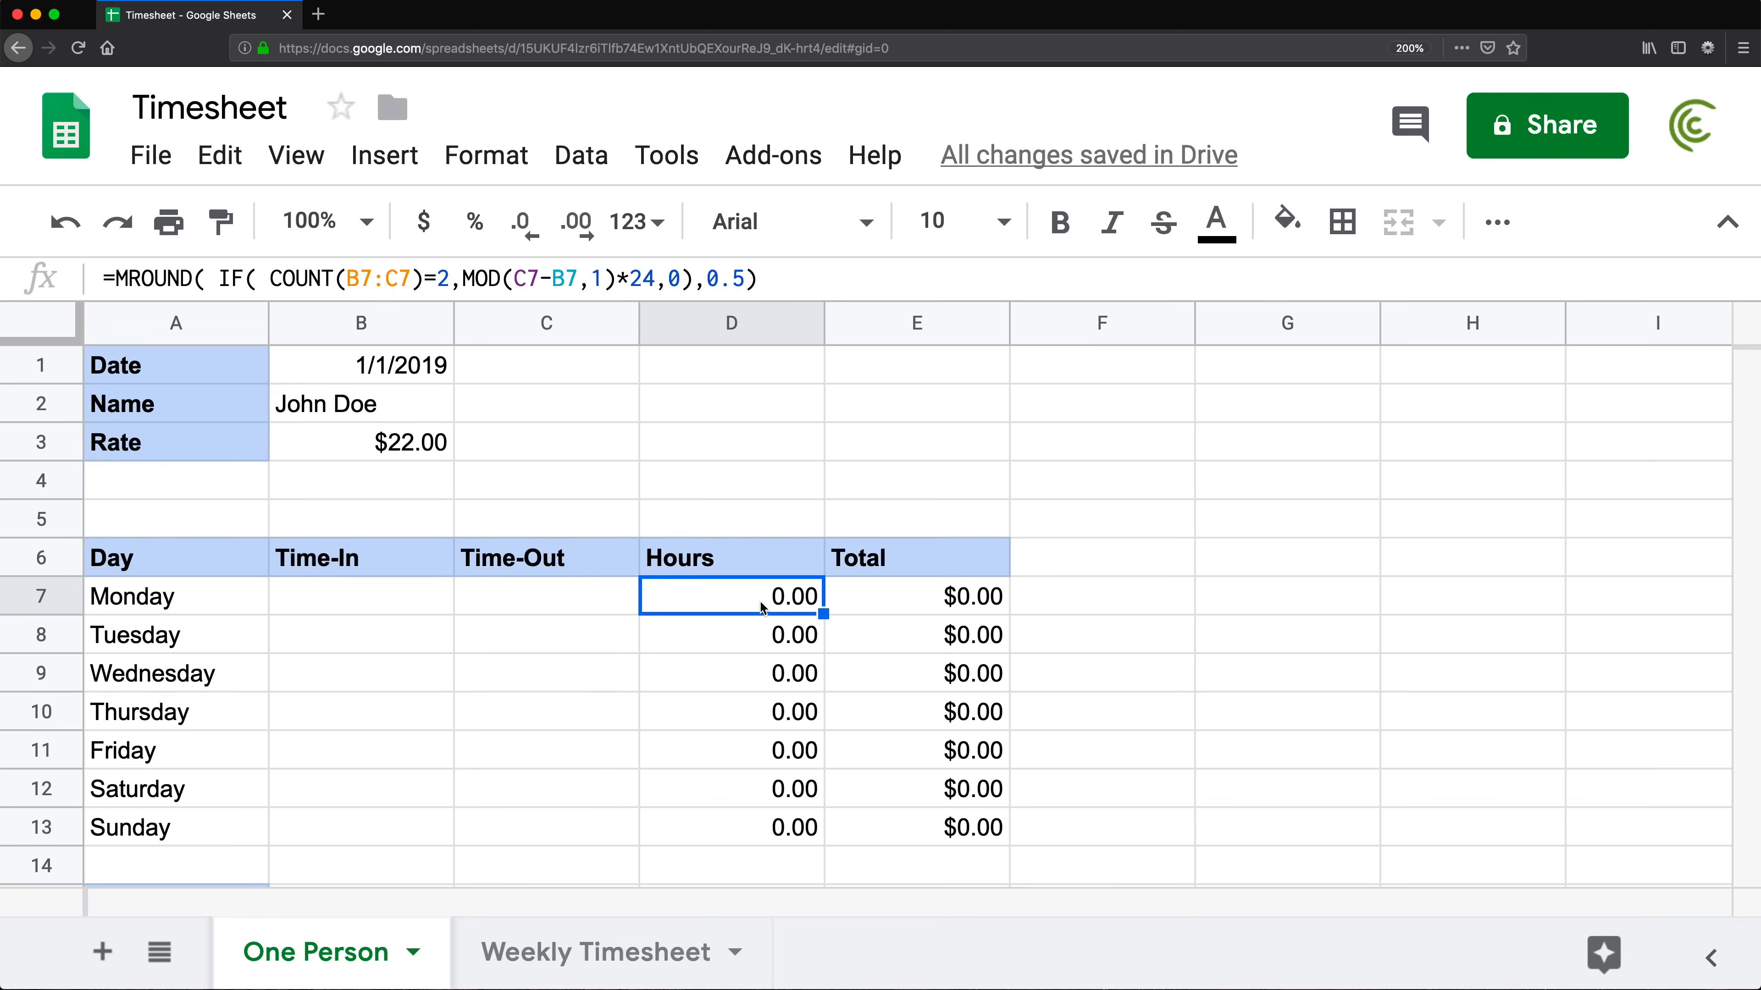
double_click(733, 595)
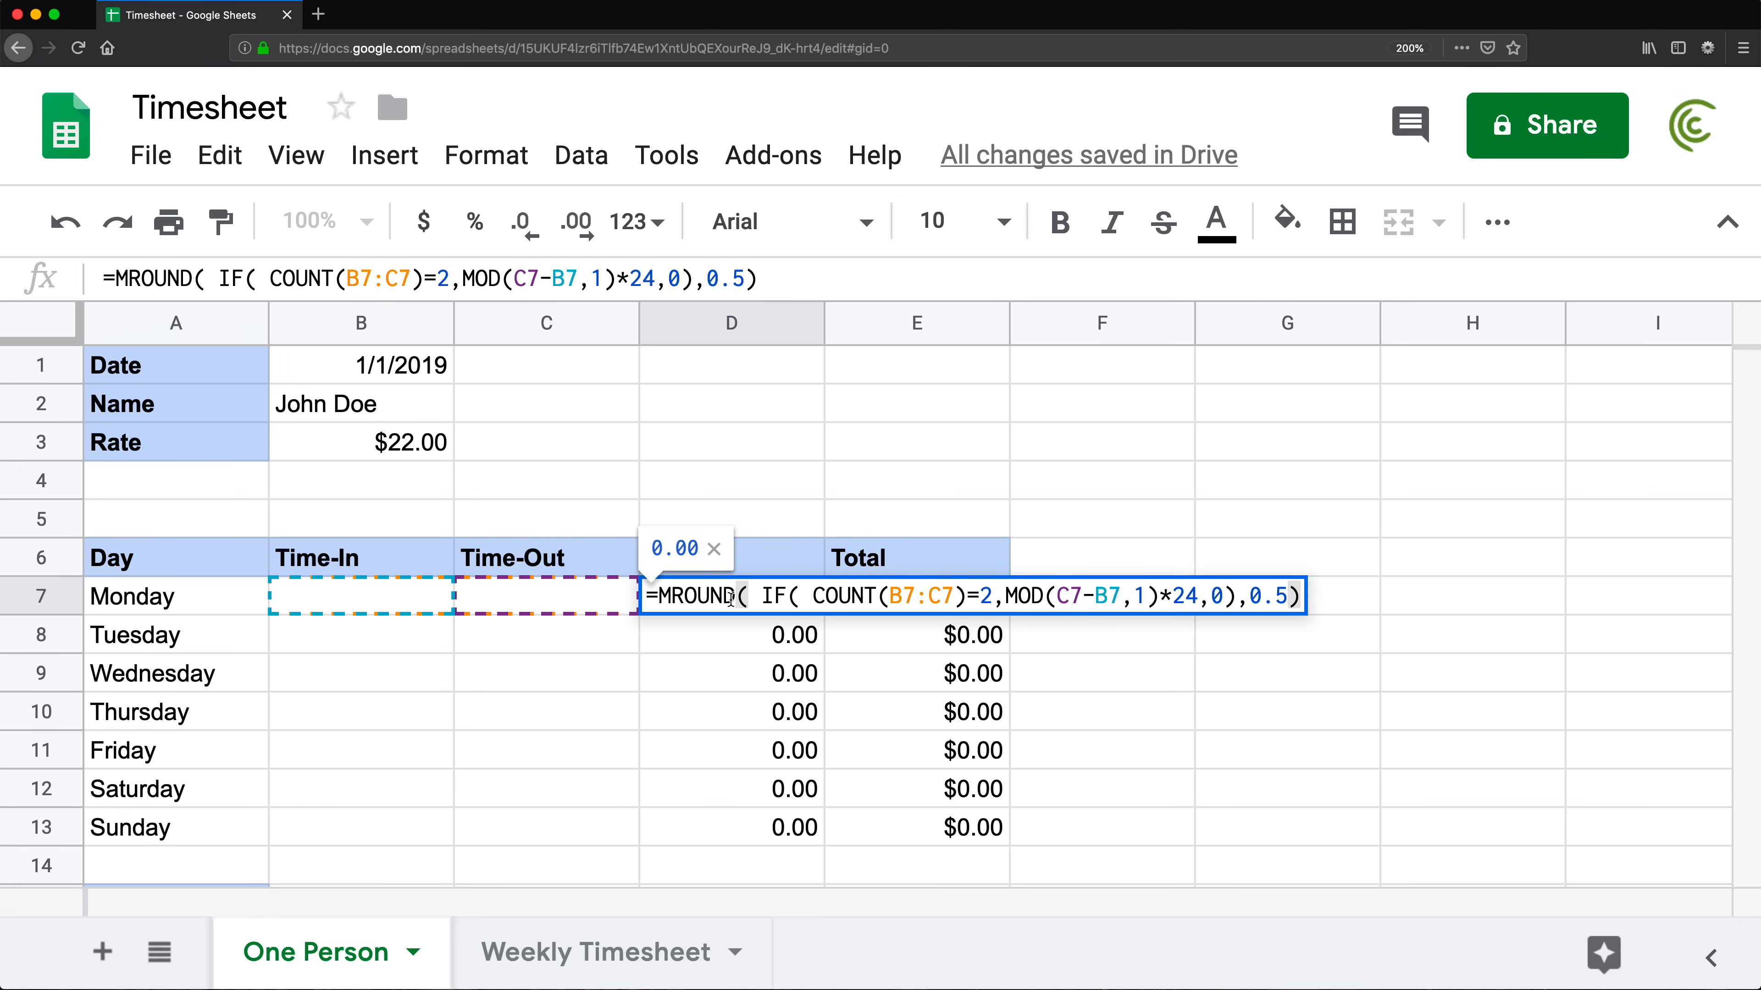
left_click_drag(766, 595, 1238, 595)
key("ctrl+c")
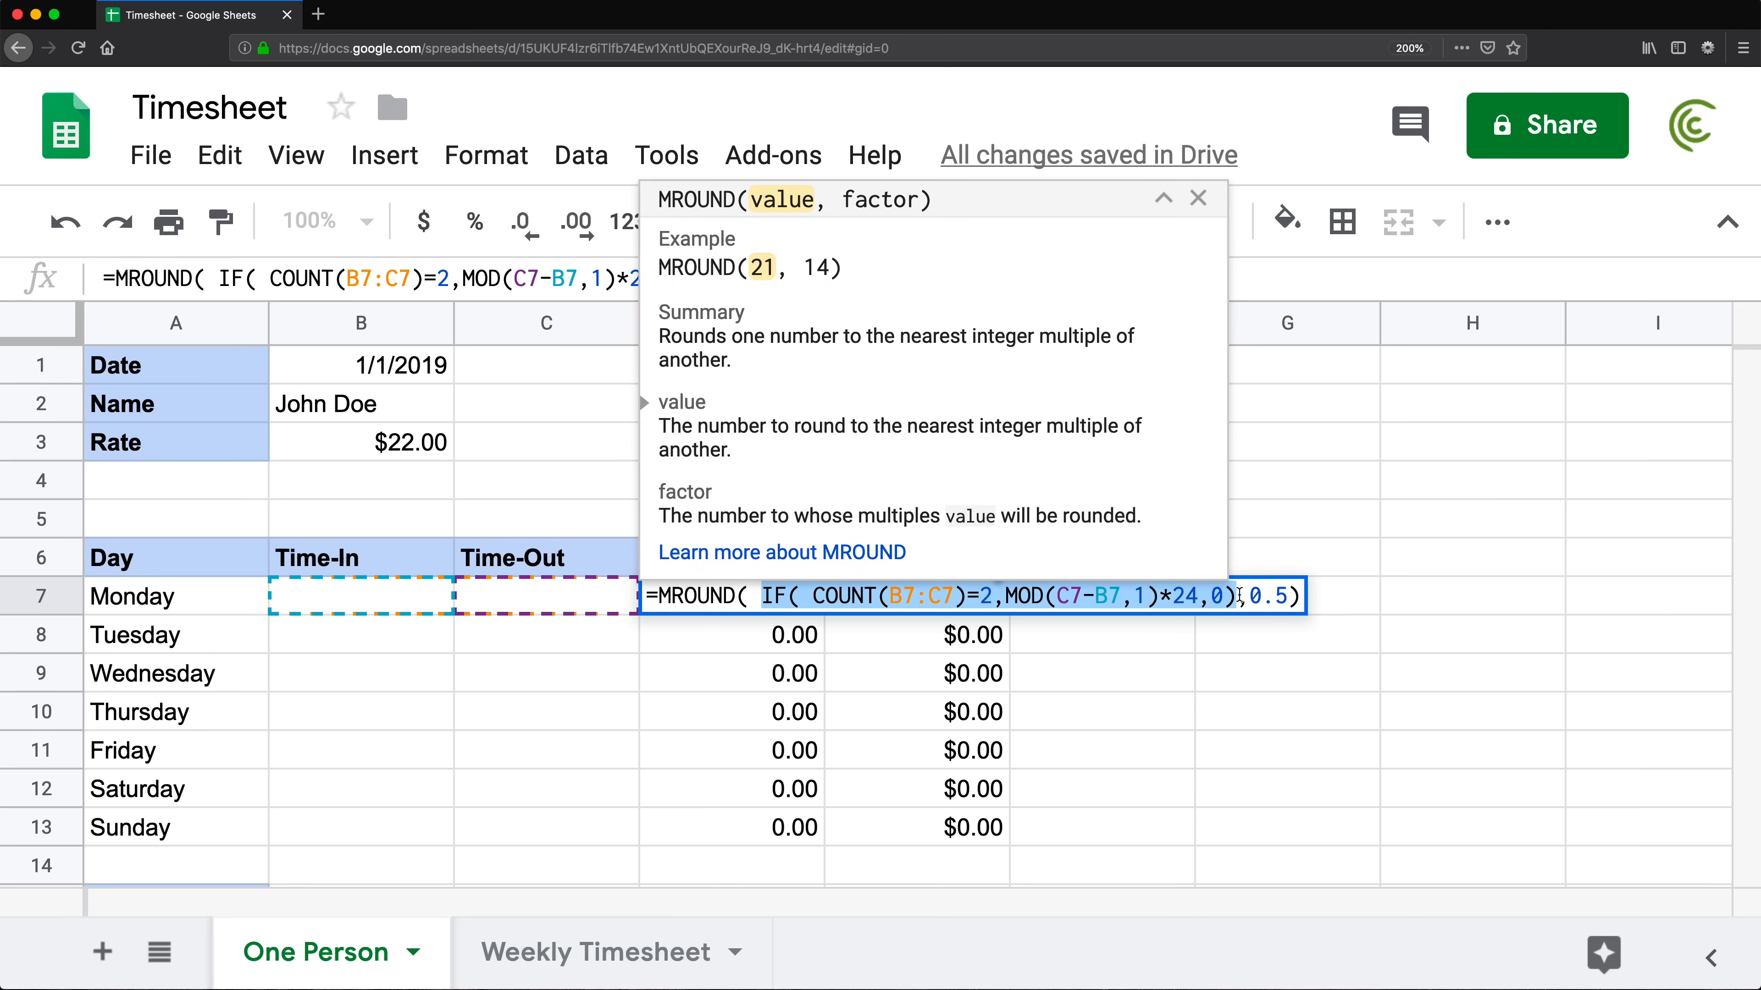
key("Escape")
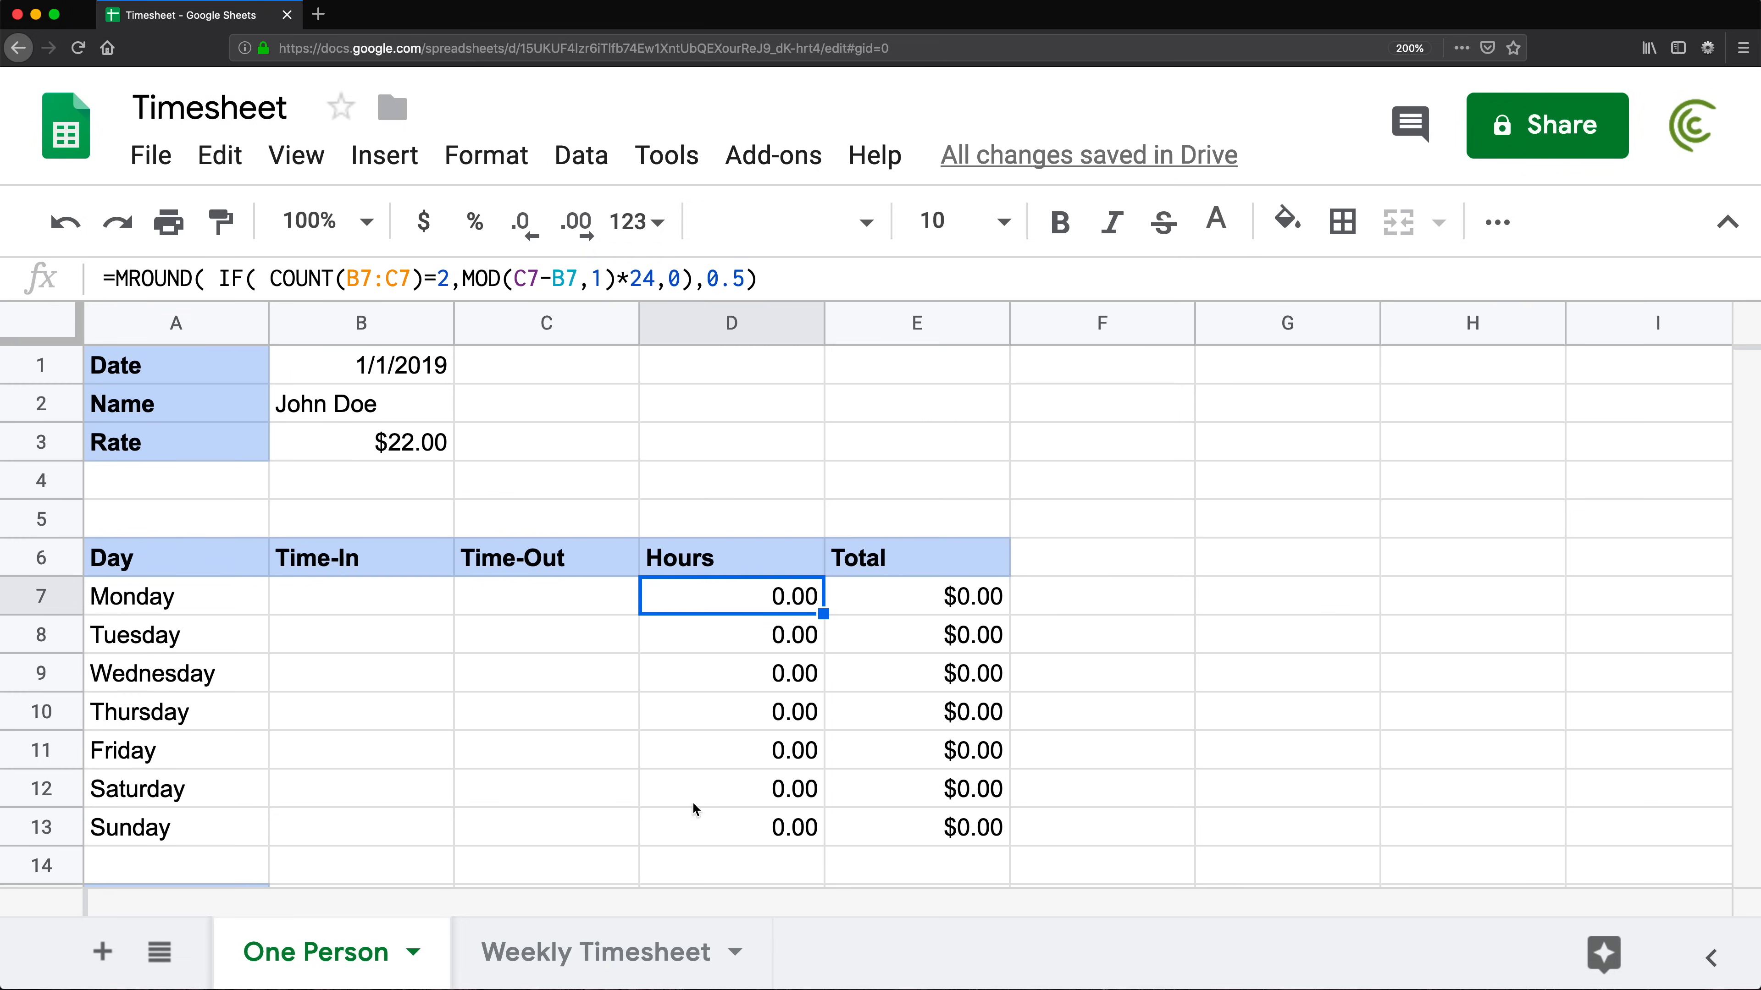
Start a formula in D6 of Weekly Timesheet and paste the copied IF expression after the equals sign
left_click(537, 947)
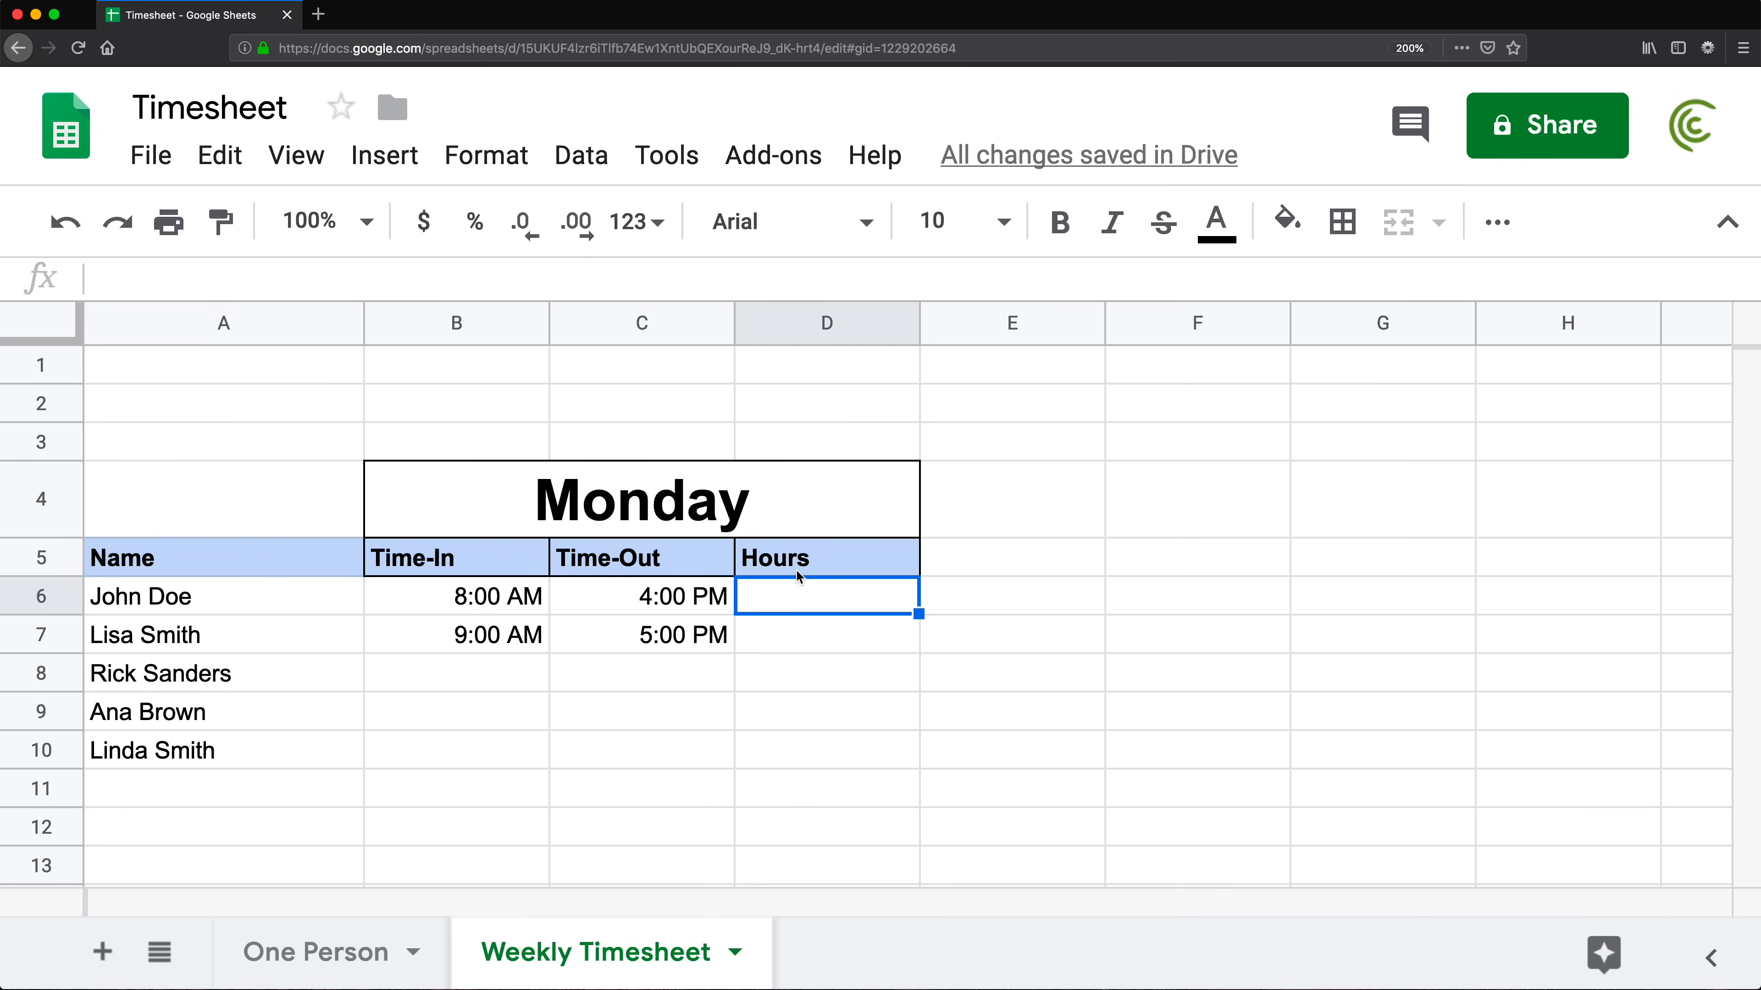
type("=")
key("ctrl+v")
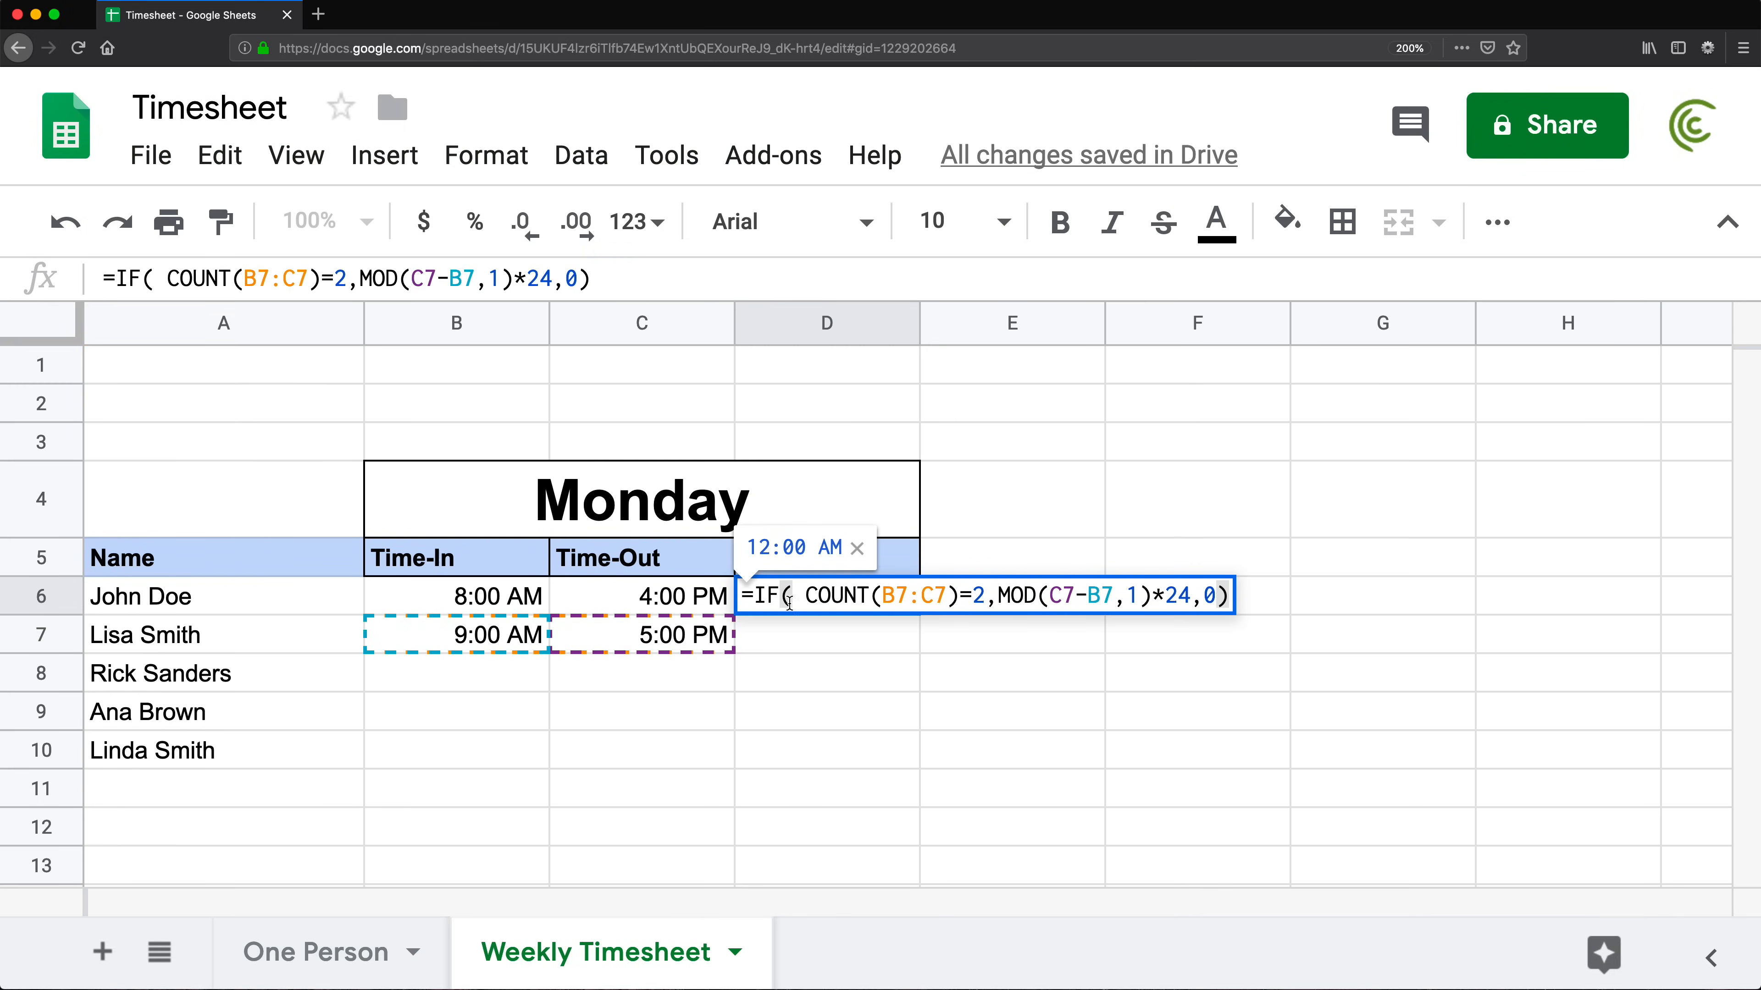
Change the COUNT range in the D6 Hours formula to B6:C6
left_click(908, 595)
key("BackSpace")
type("6")
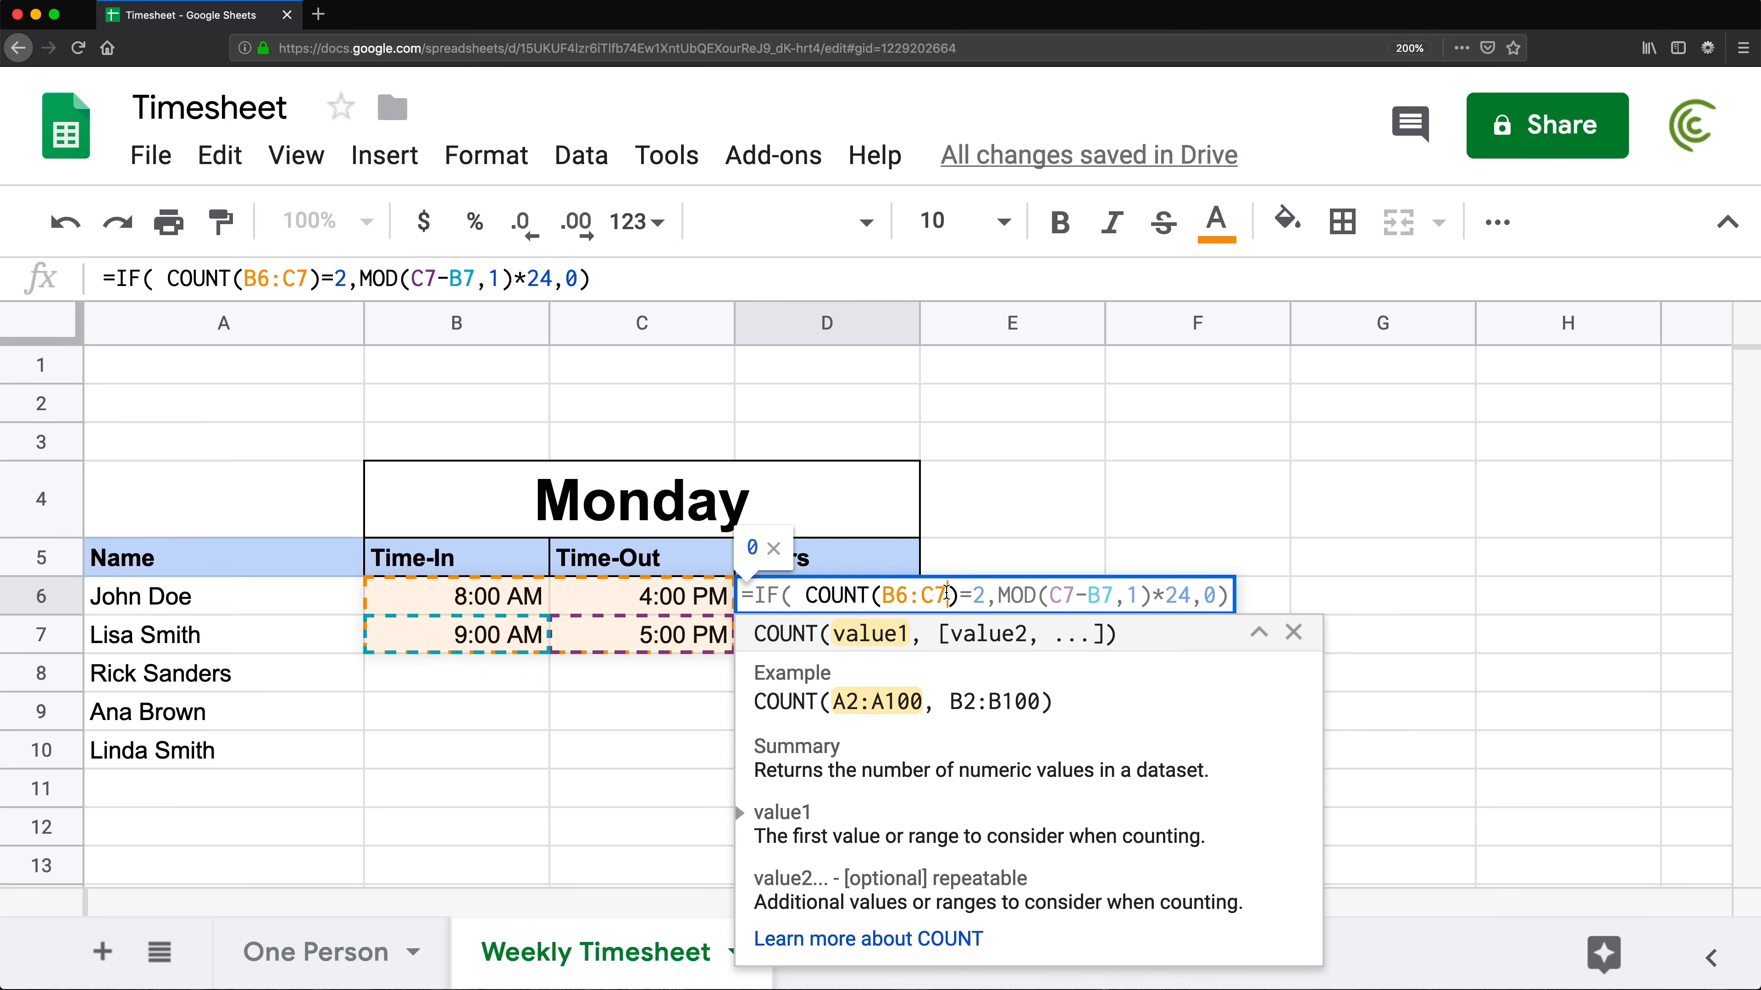
key("BackSpace")
type("6")
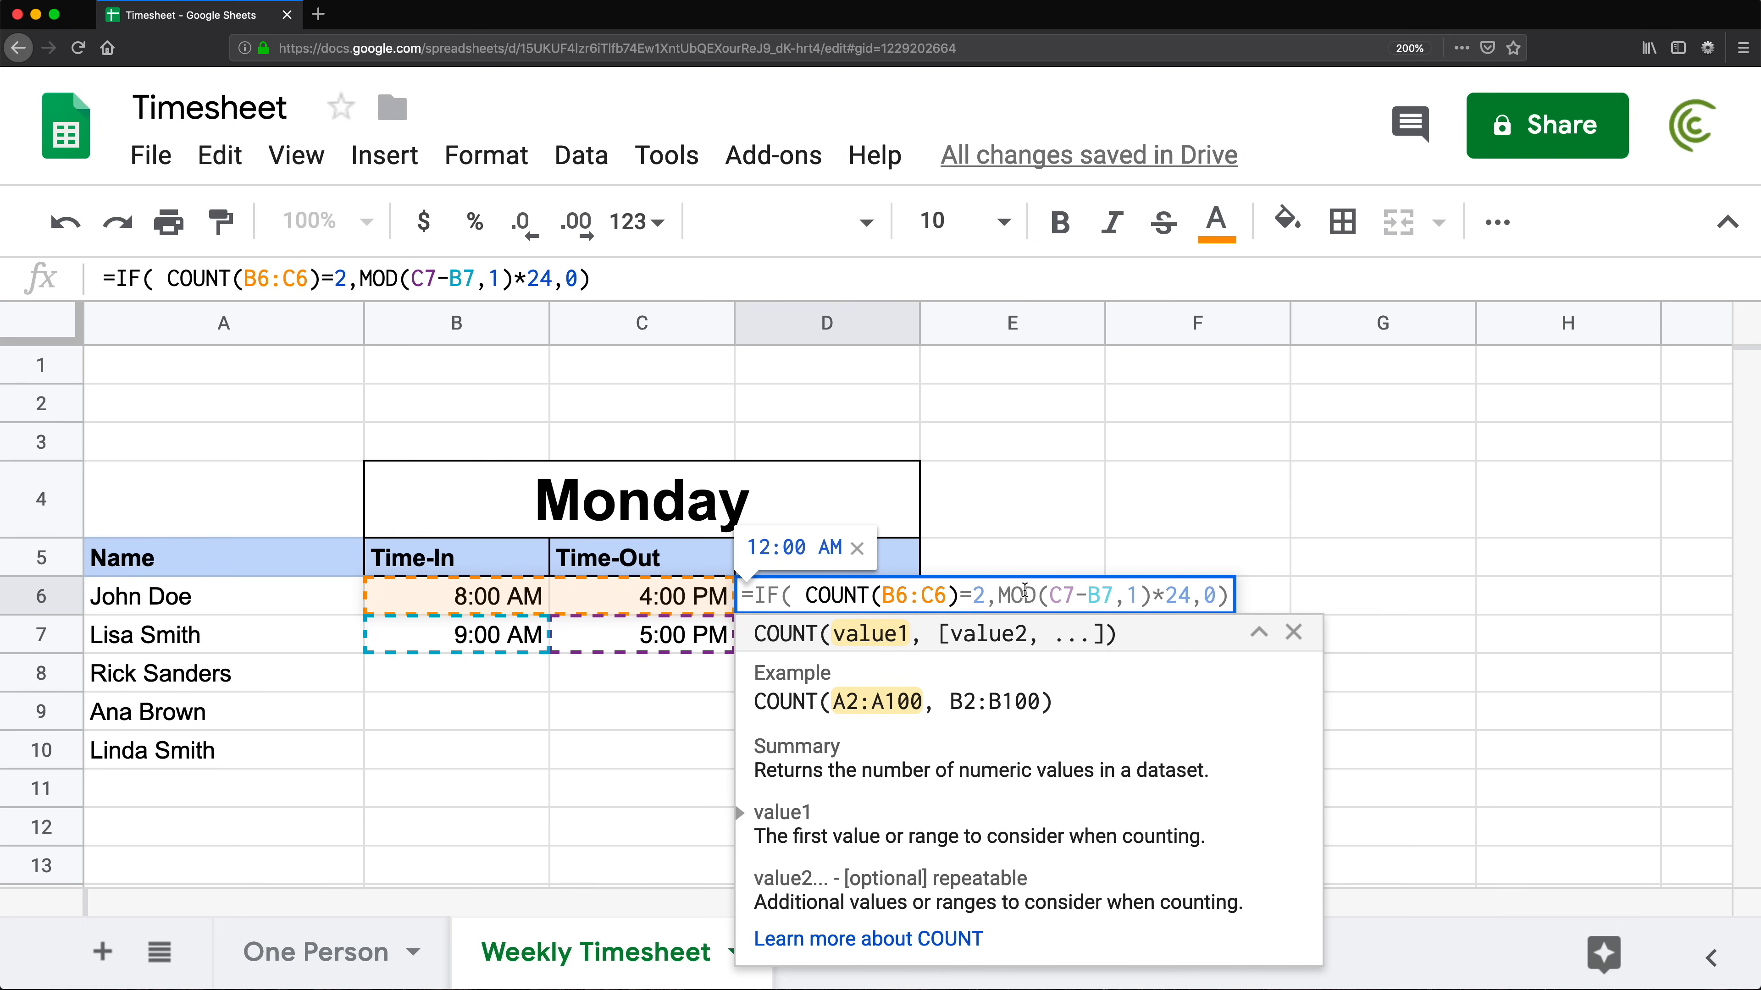
Change the MOD references in the D6 formula to C6-B6 and enter the formula
left_click(1075, 591)
key("BackSpace")
type("6")
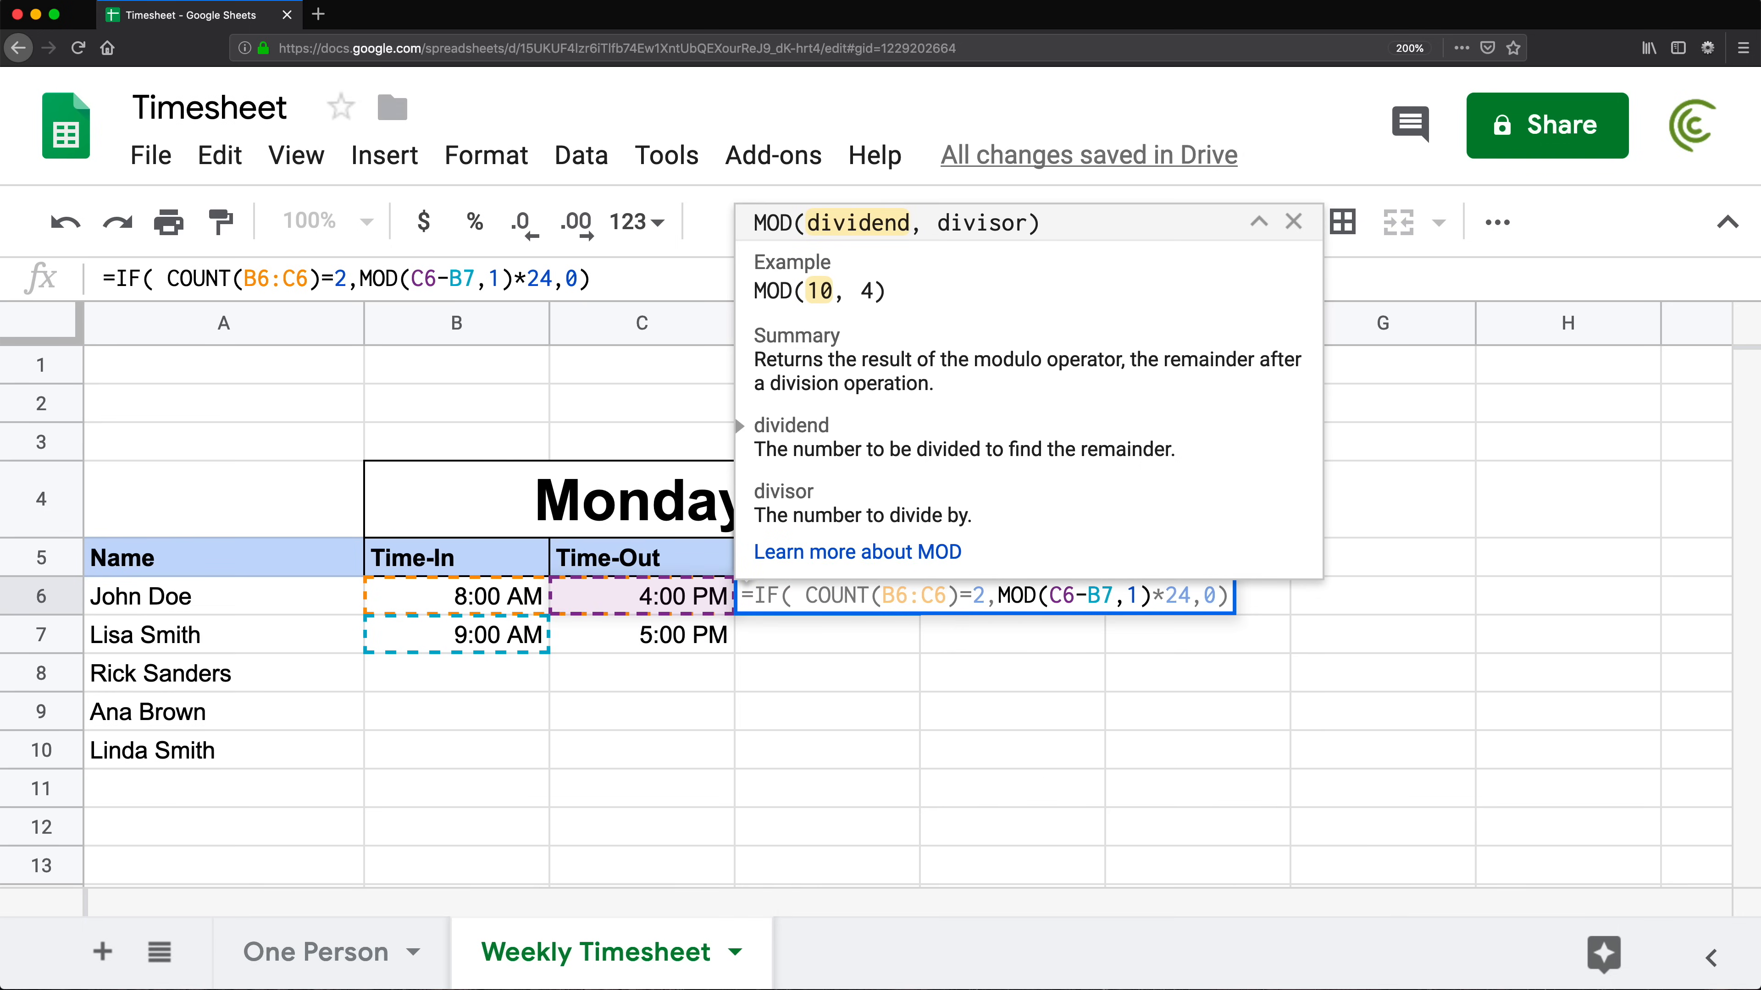
left_click(1114, 595)
key("BackSpace")
type("6")
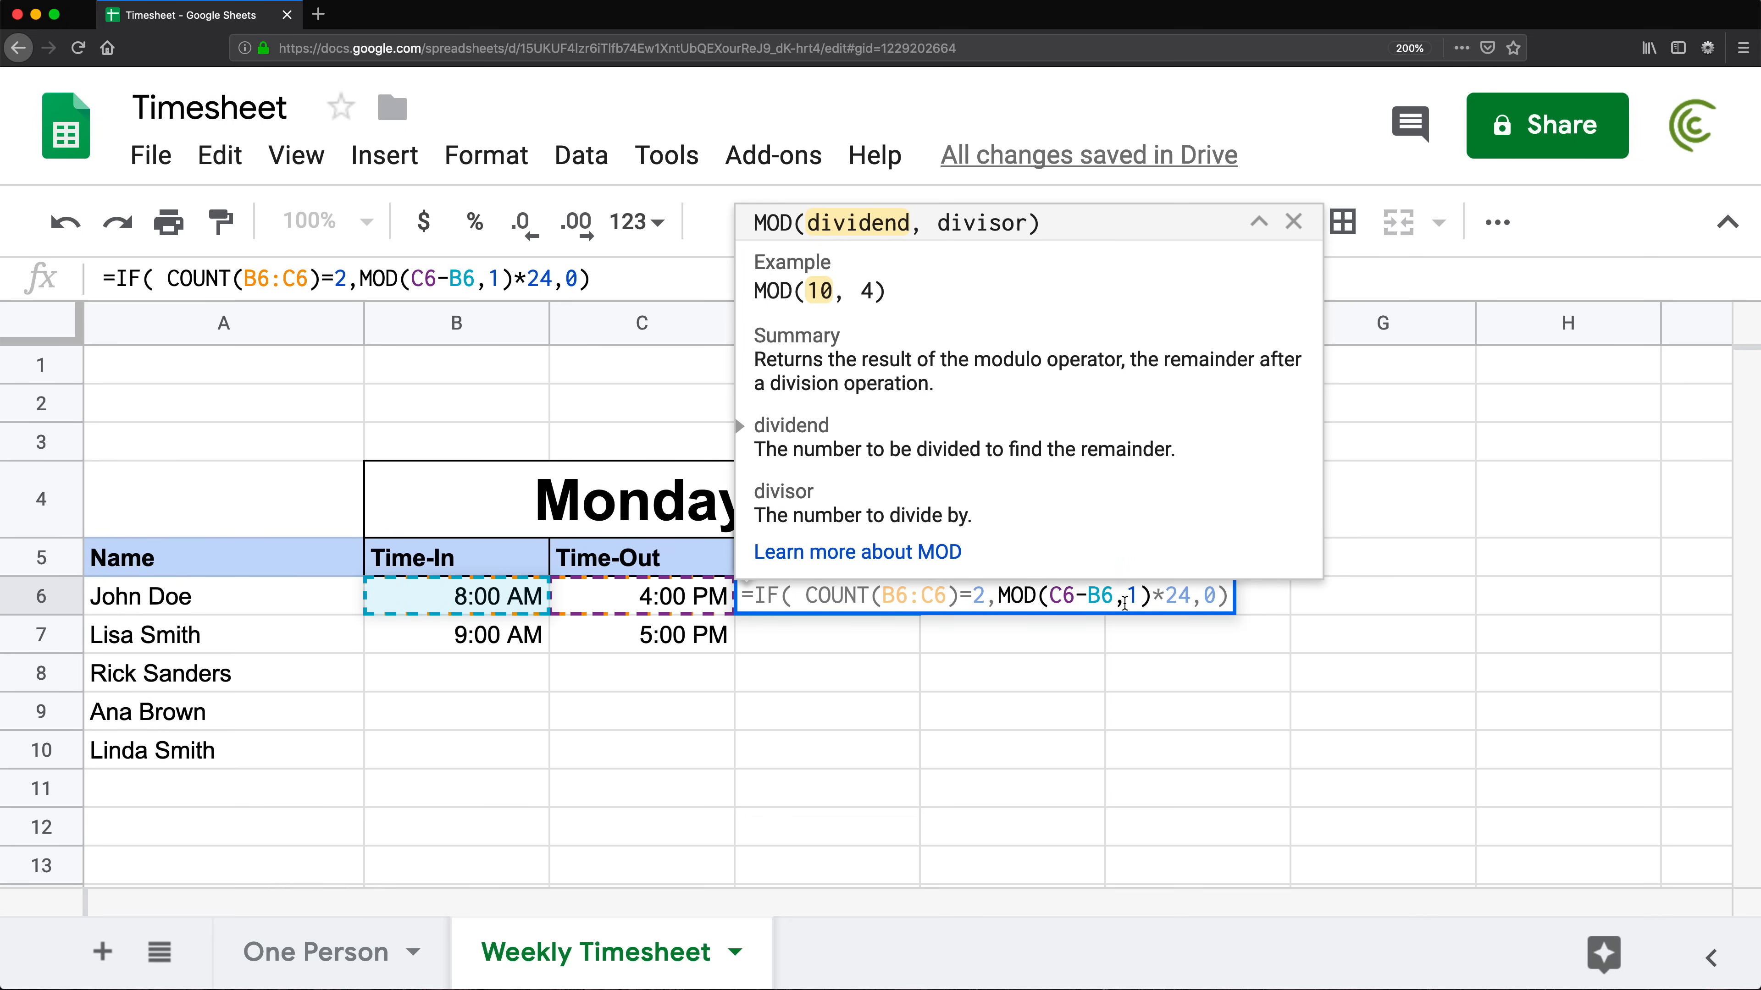
left_click(1227, 596)
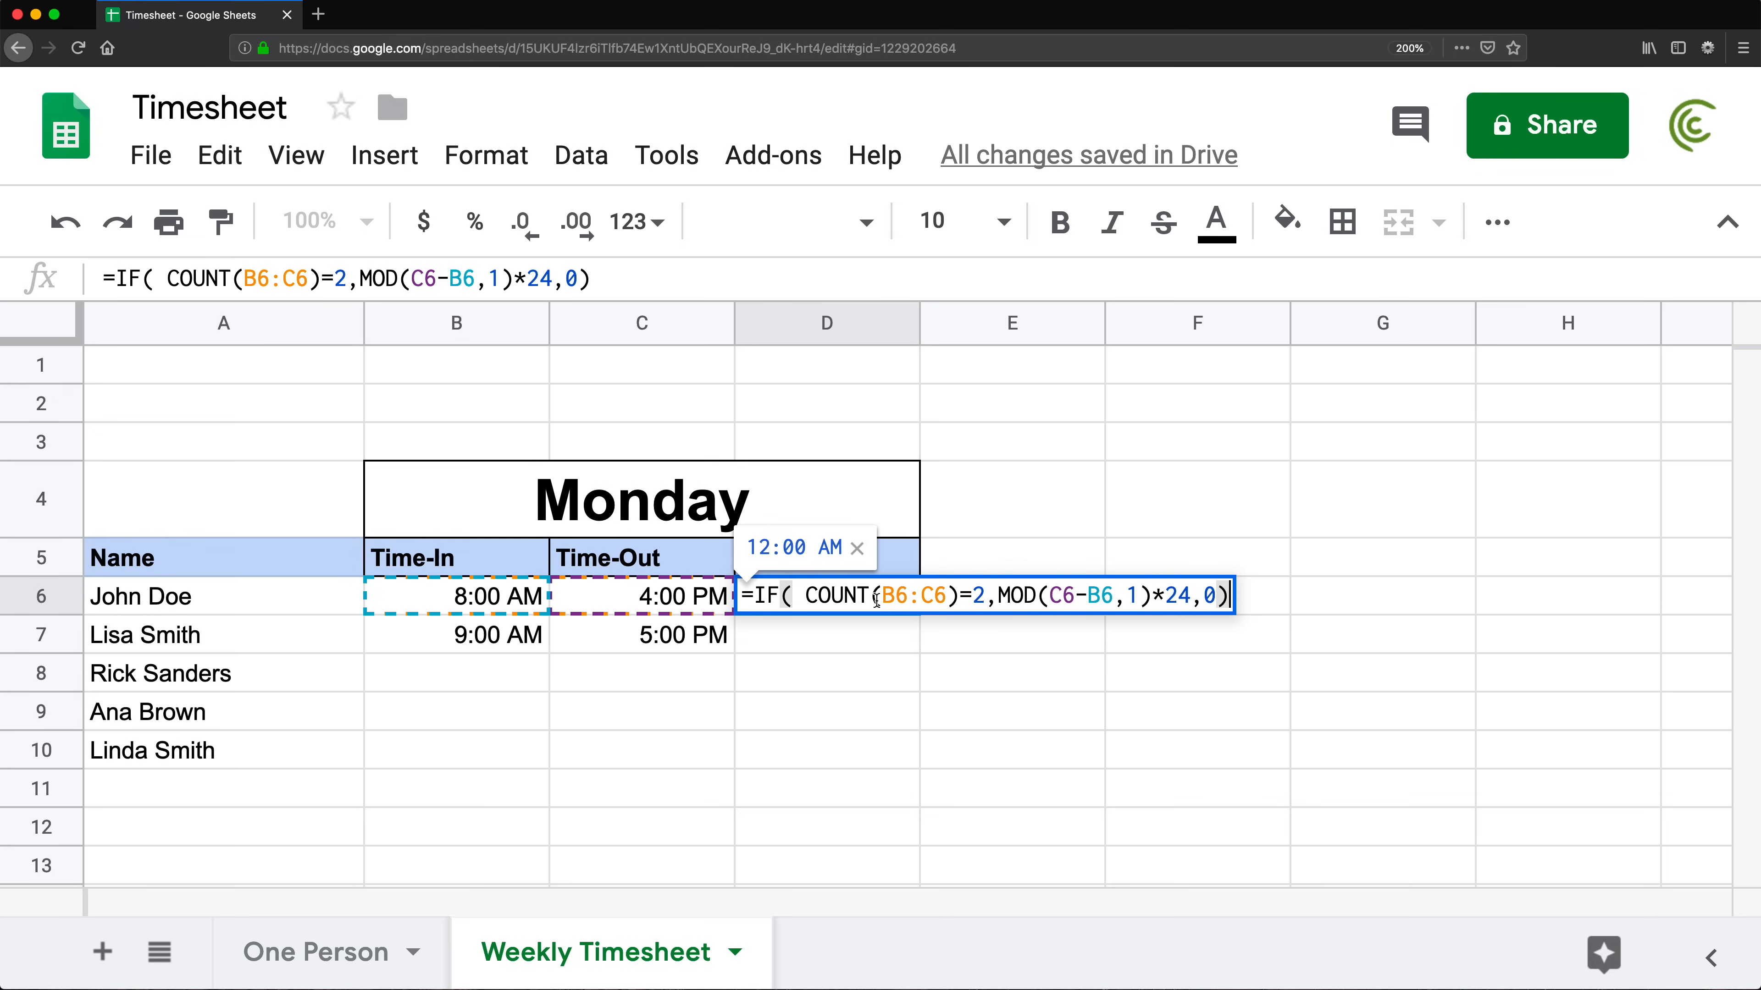
key("Return")
Format the Monday Hours result in D6 as a number with two decimals
left_click(829, 605)
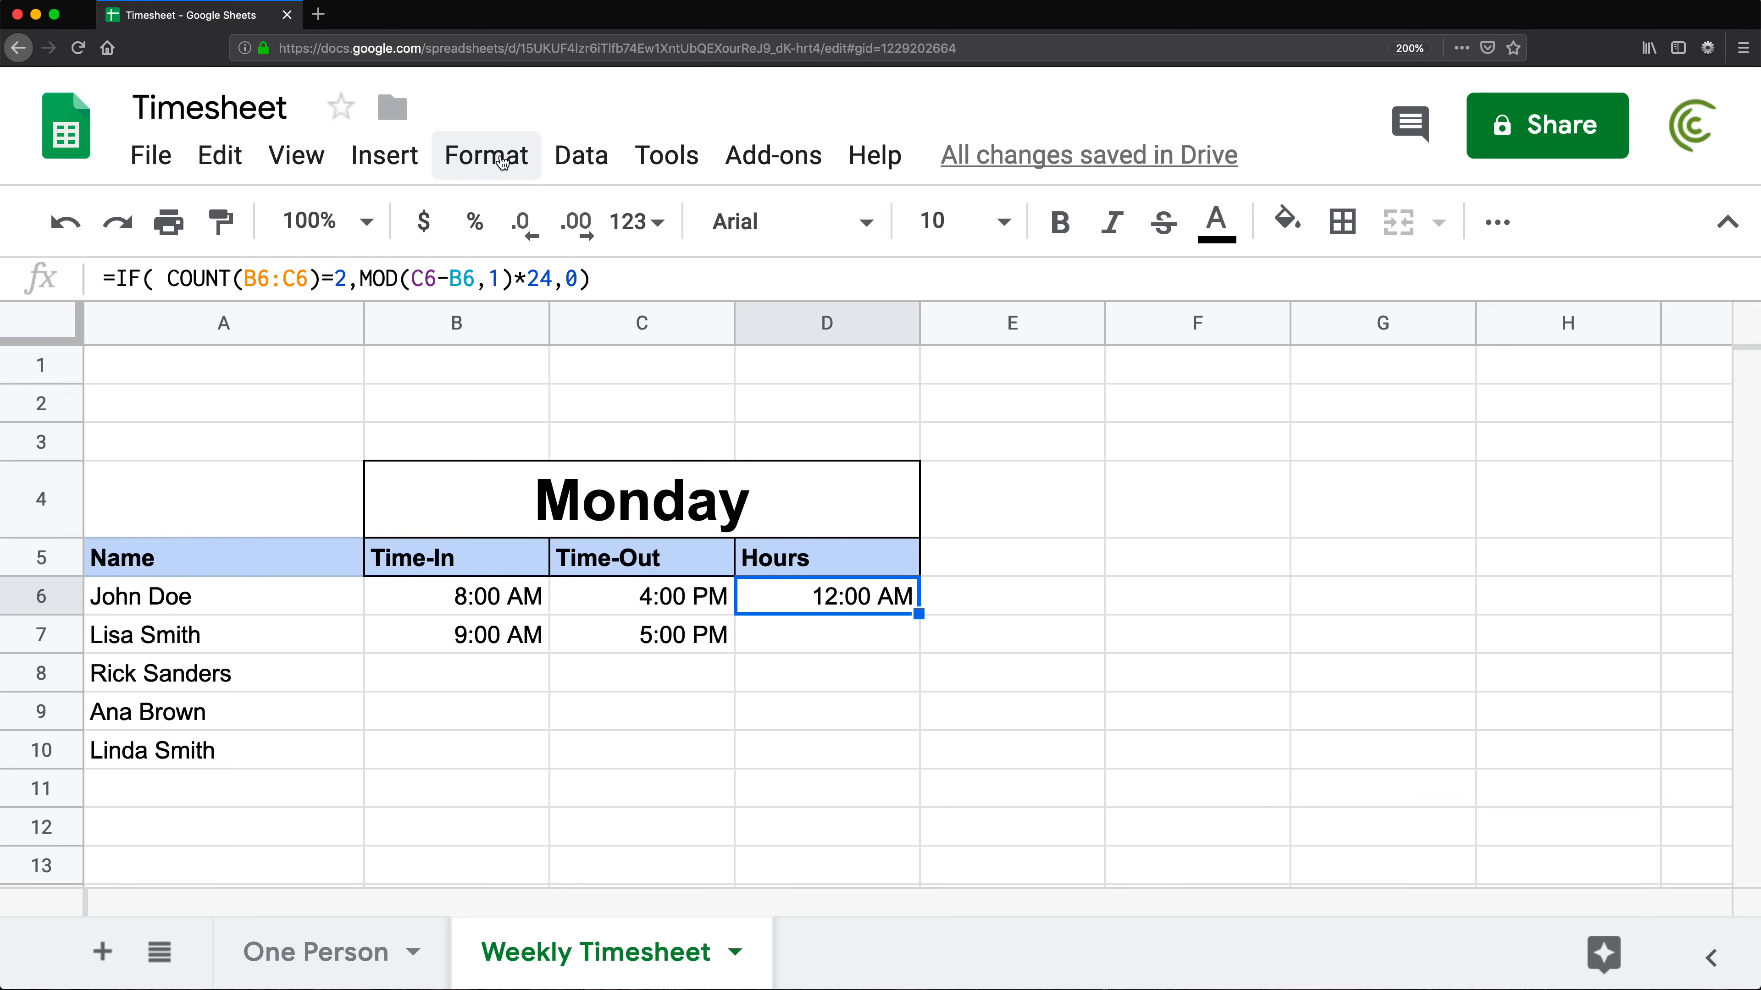
left_click(489, 156)
mouse_move(561, 219)
left_click(1076, 362)
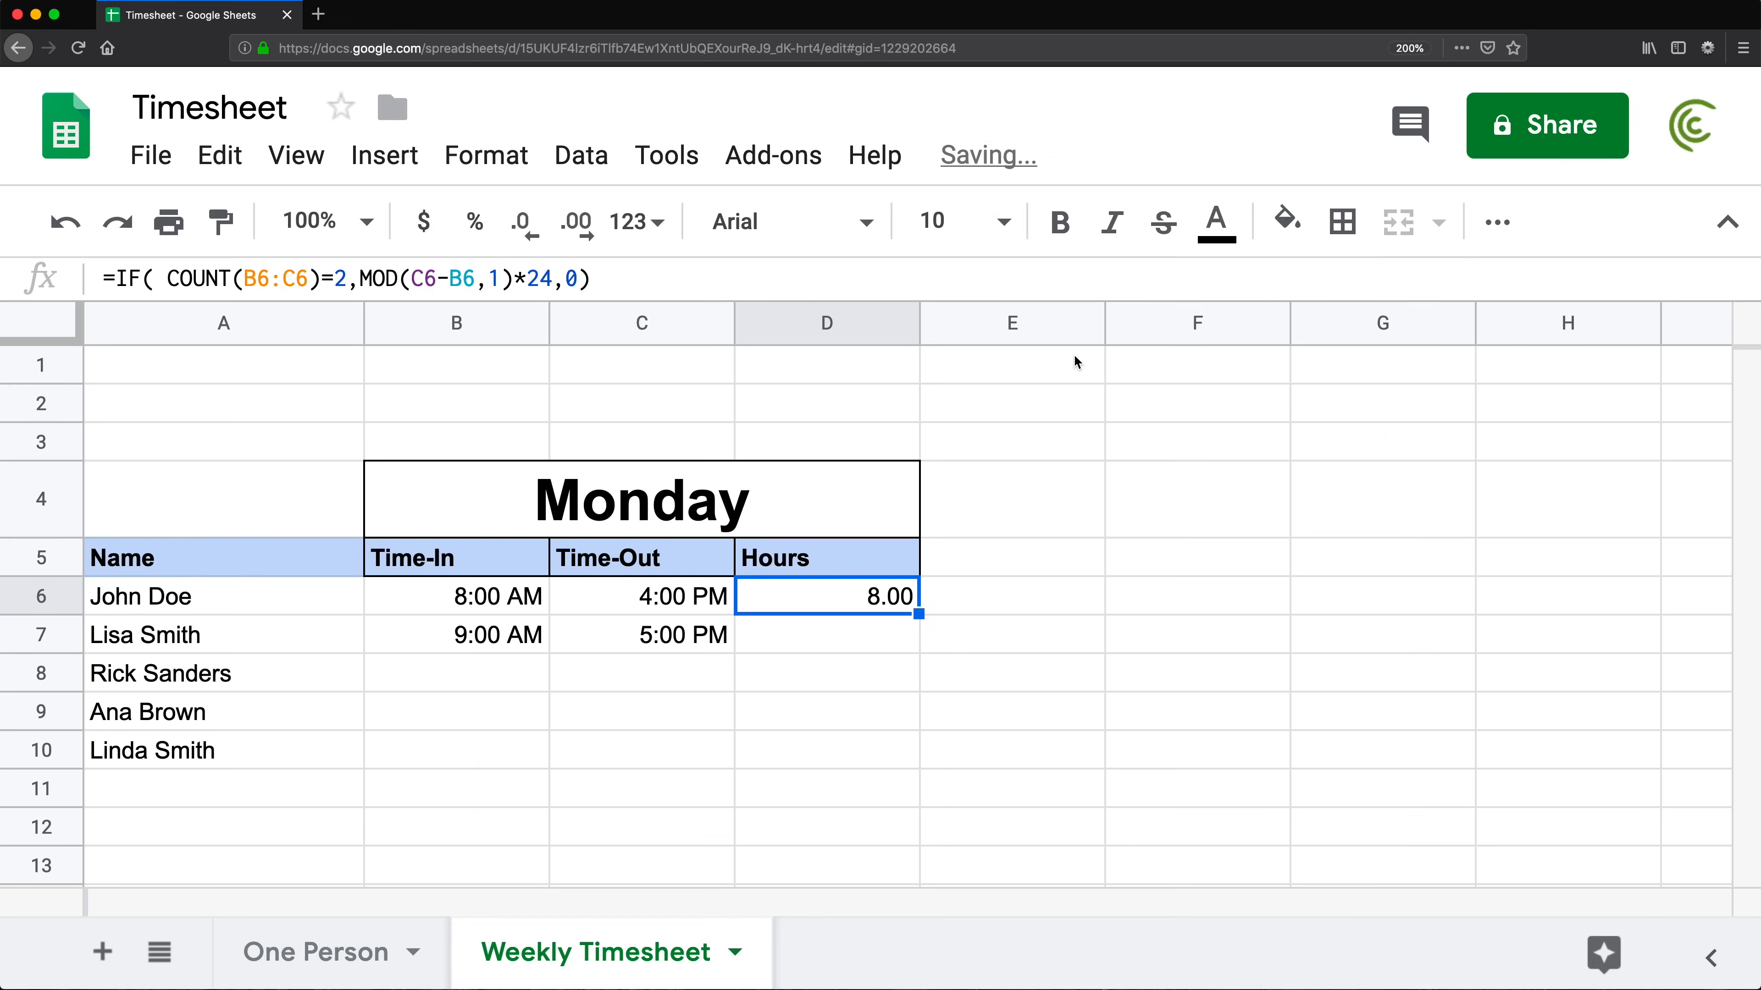
Fill the Hours formula down from D6 to D12, and clear the surplus cells D11:D12 below the last employee
left_click_drag(919, 614, 915, 829)
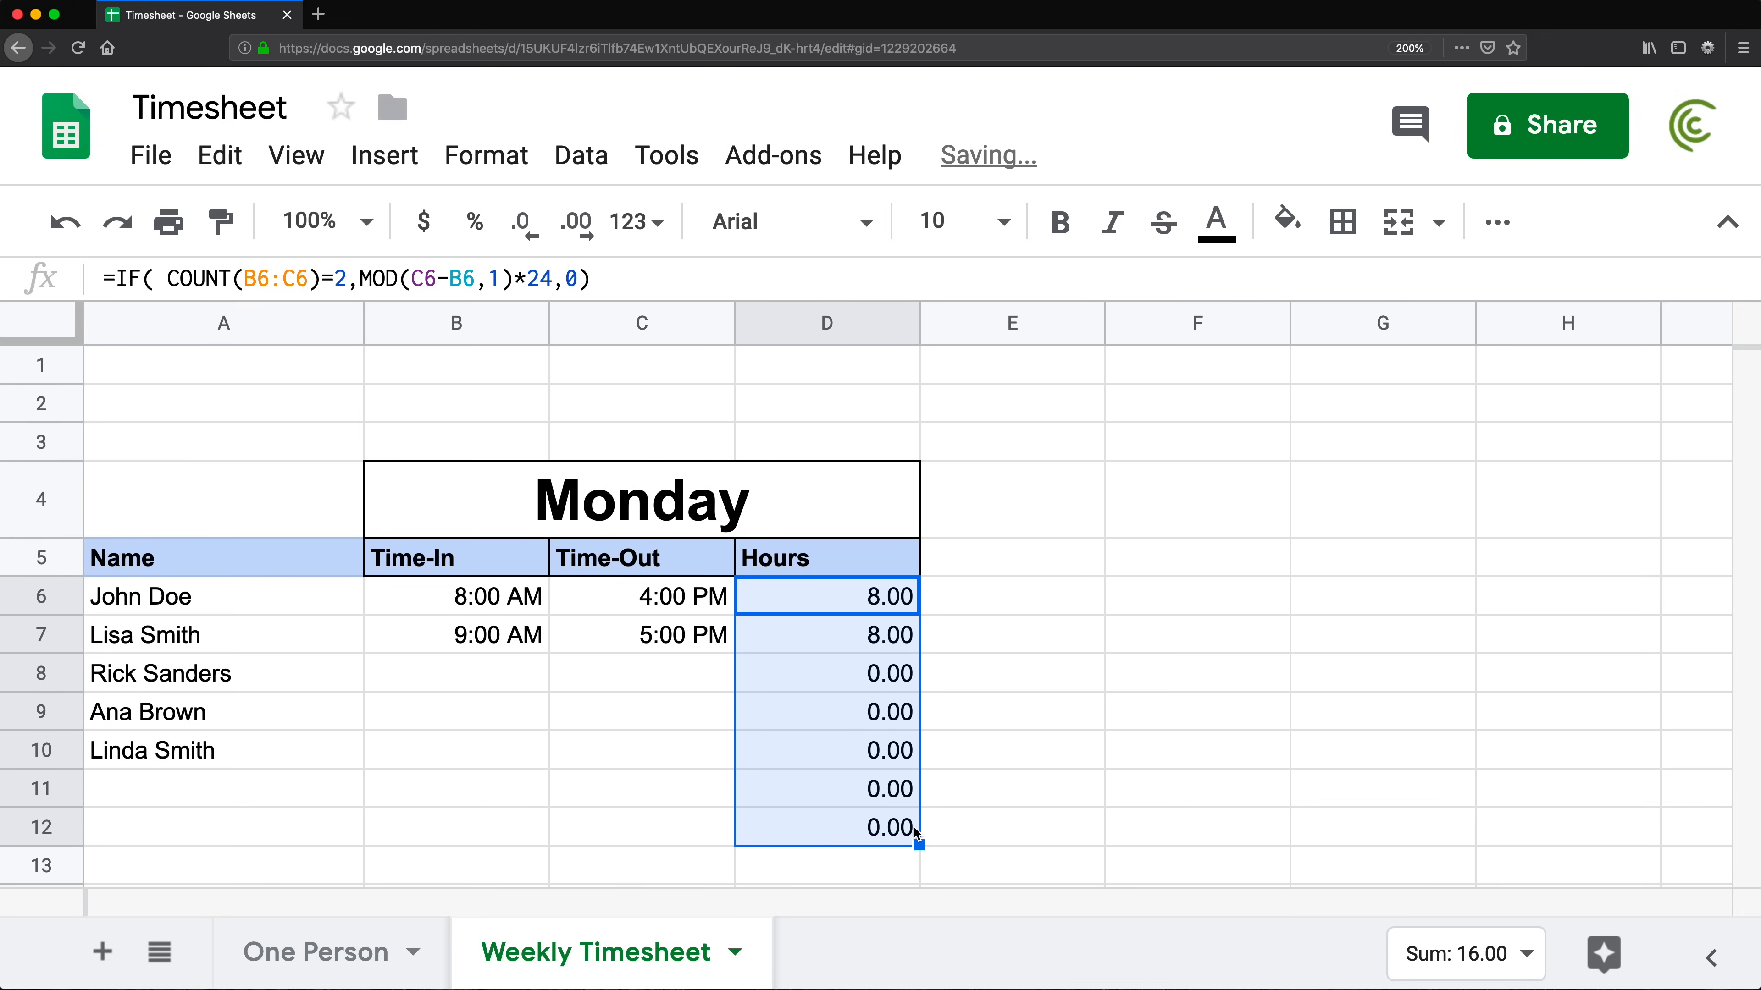
left_click_drag(156, 781, 200, 844)
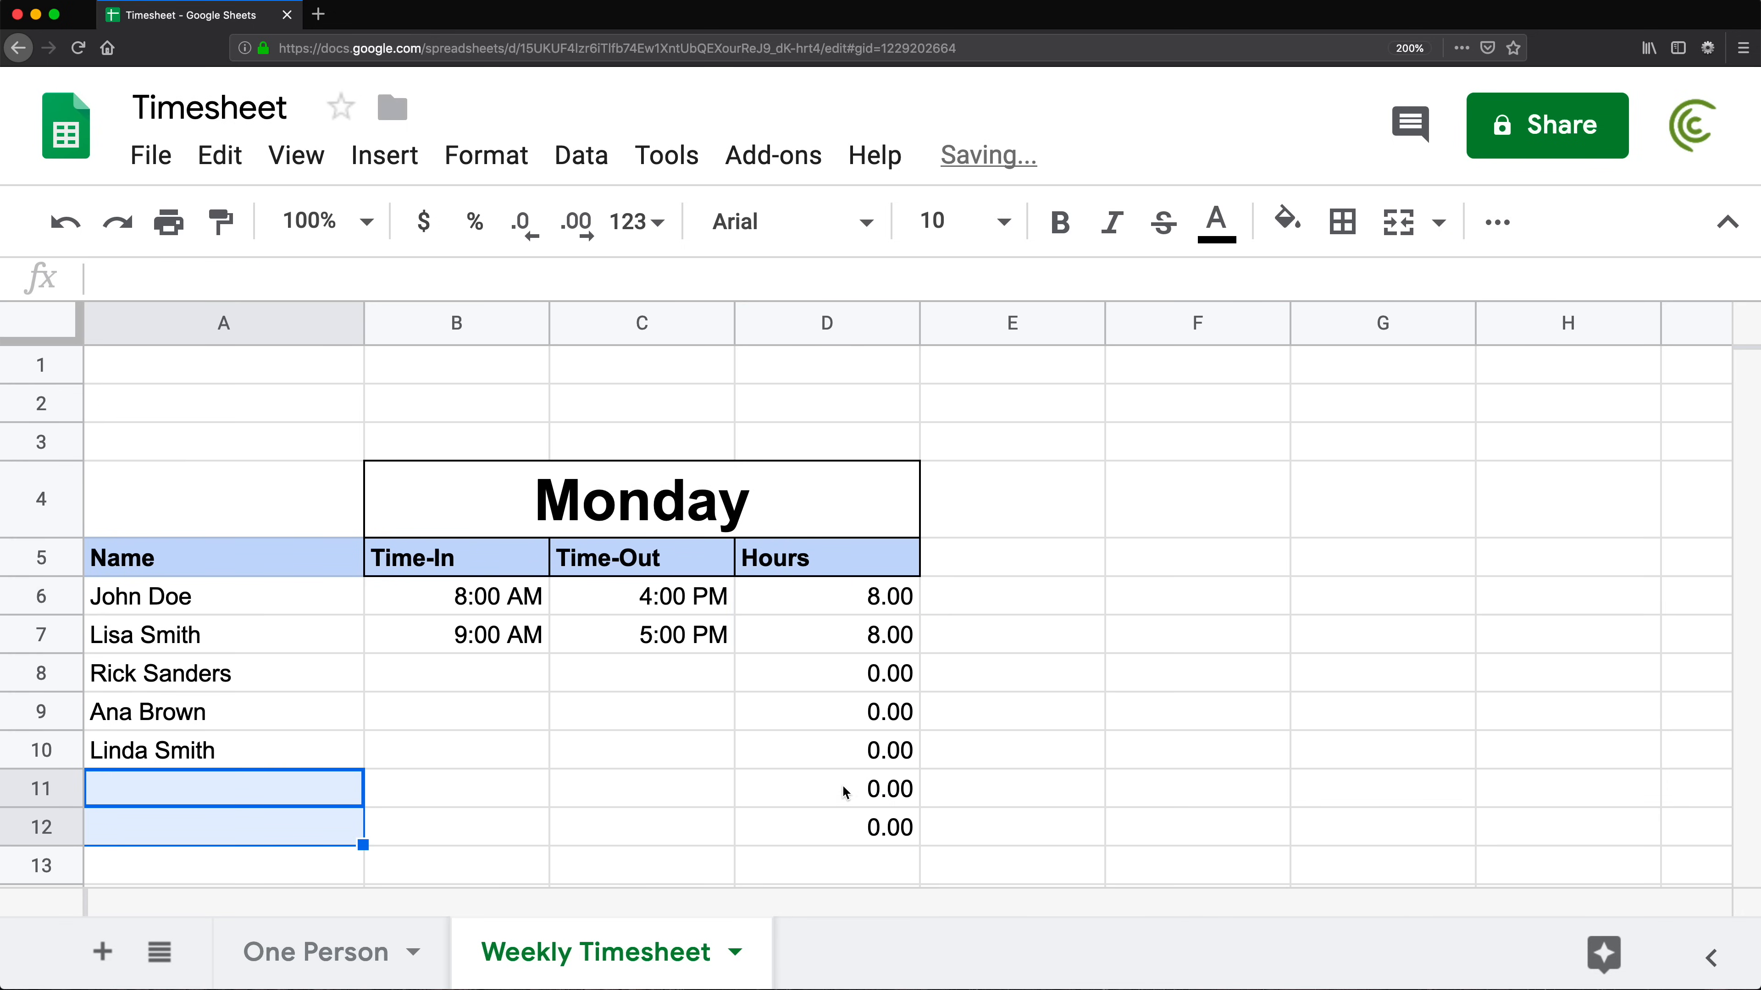
left_click_drag(844, 792, 845, 829)
key("Delete")
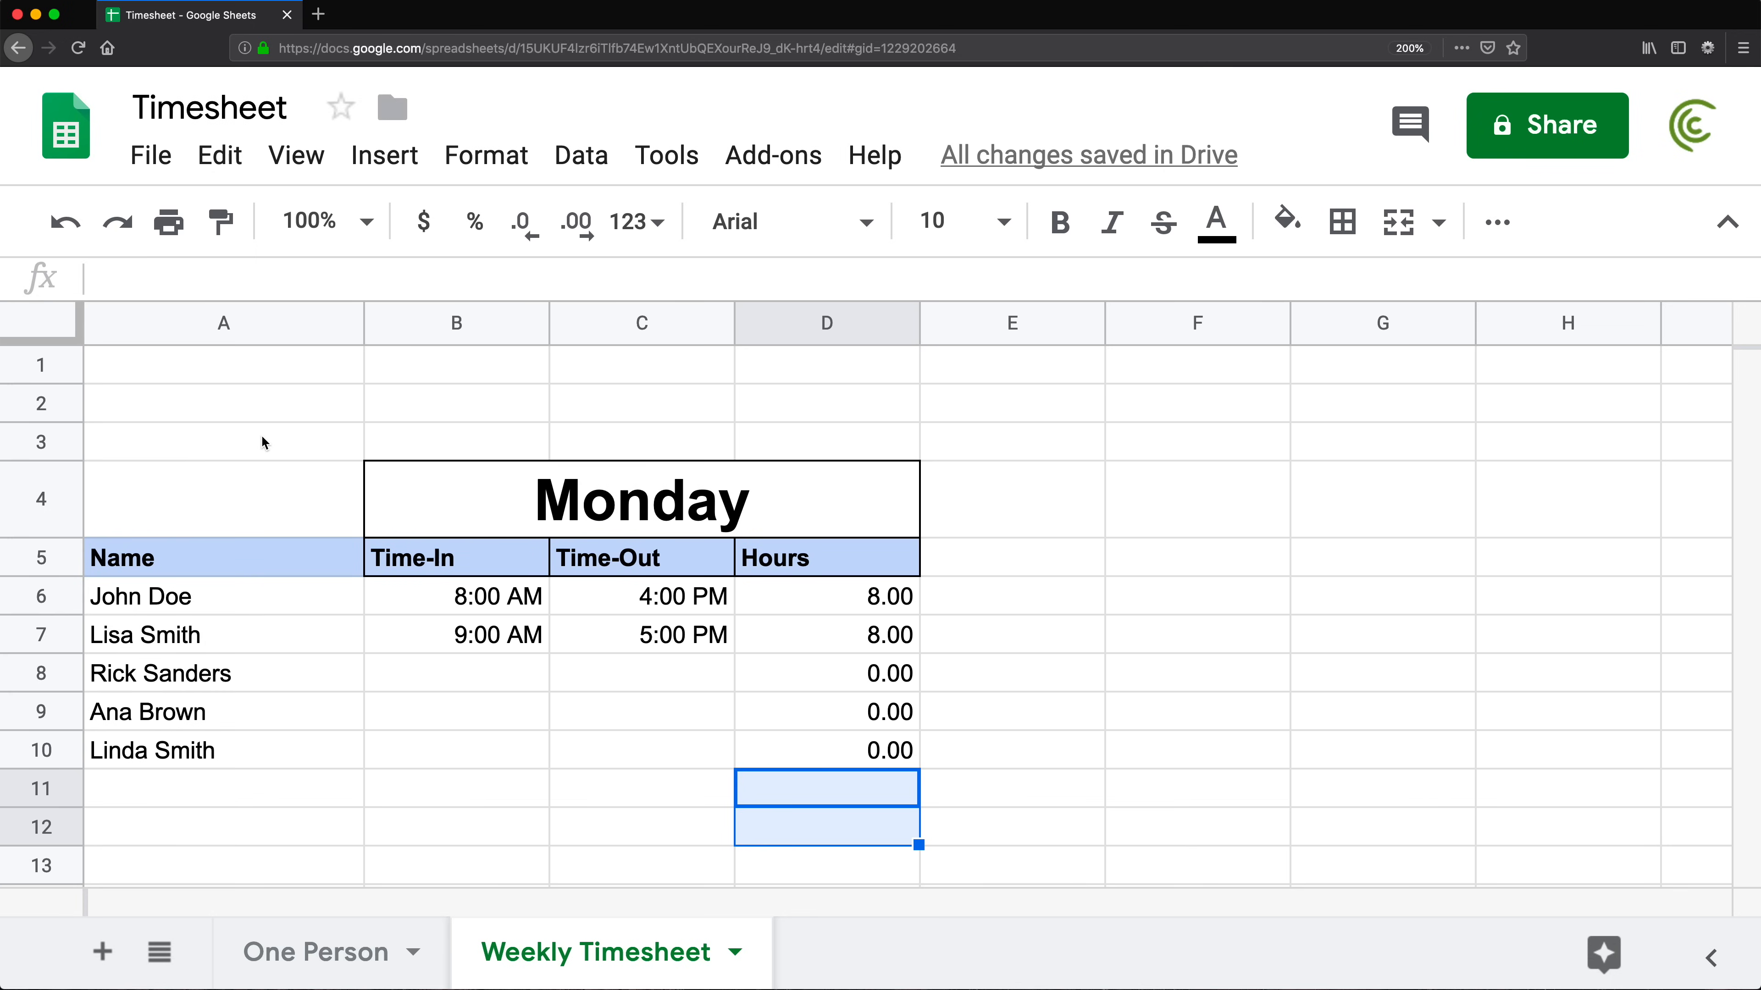
Try to extend the Monday heading block B4:D5 across to column J by filling it sideways
key("super+minus")
key("super+minus")
key("super+minus")
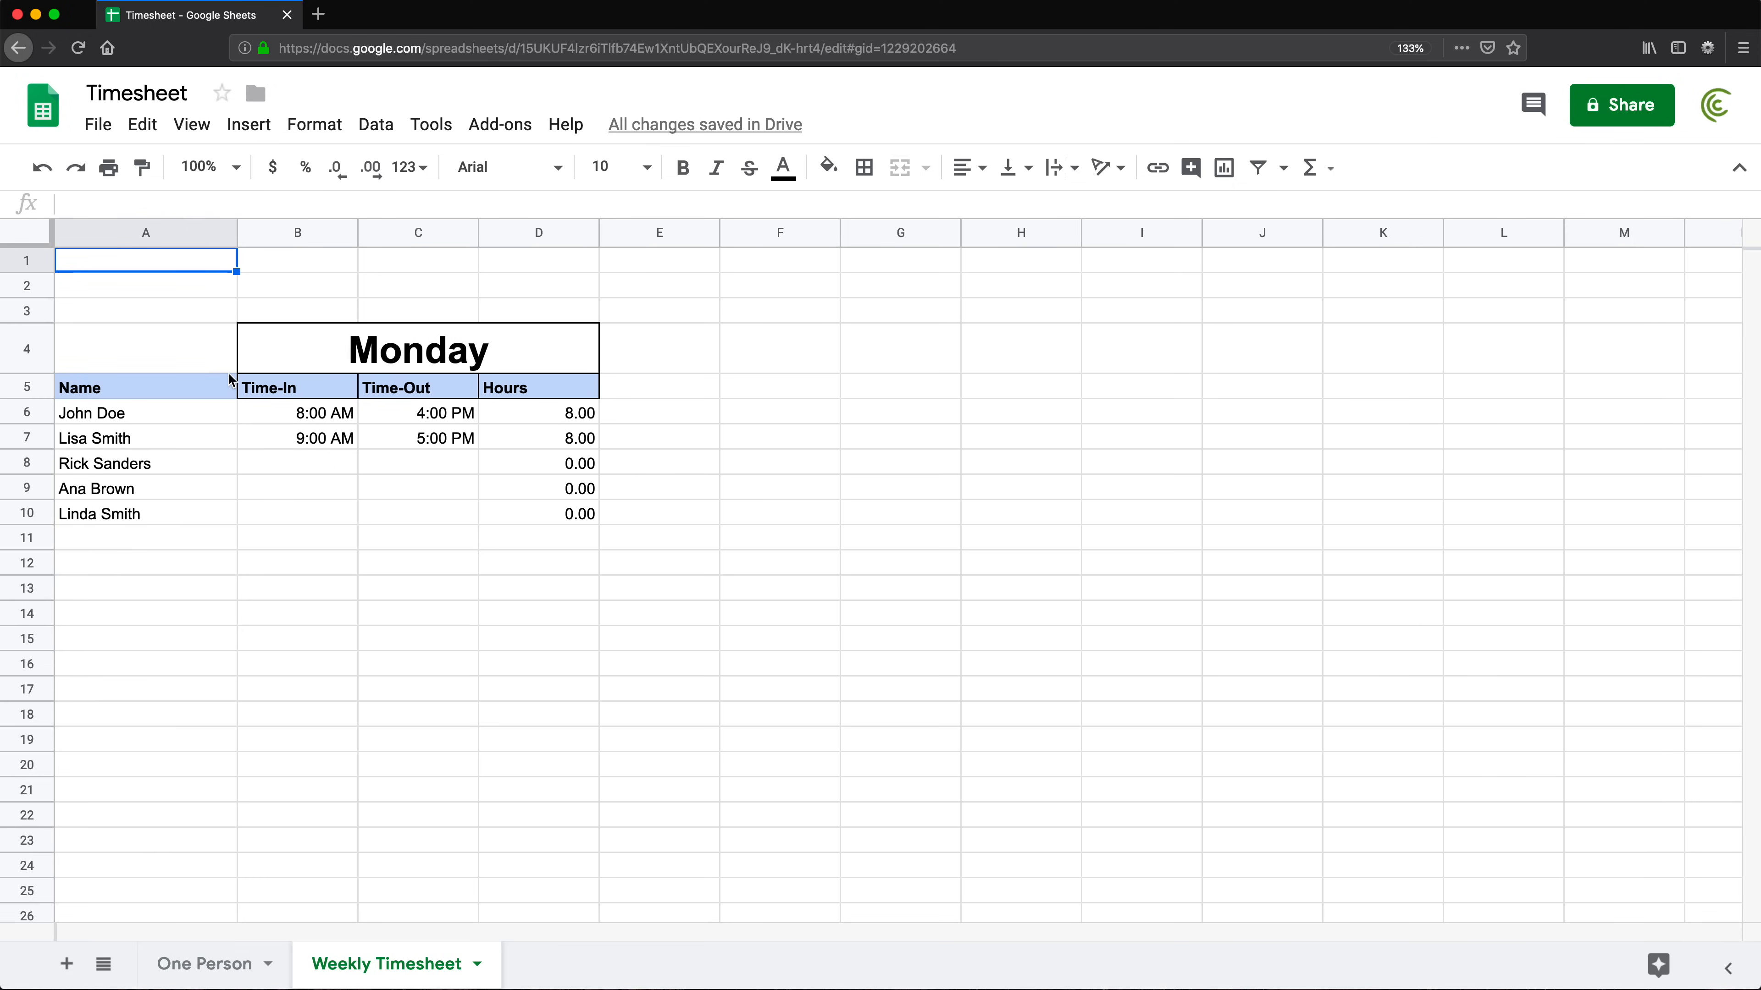
key("super+plus")
key("super+minus")
left_click_drag(301, 352, 500, 392)
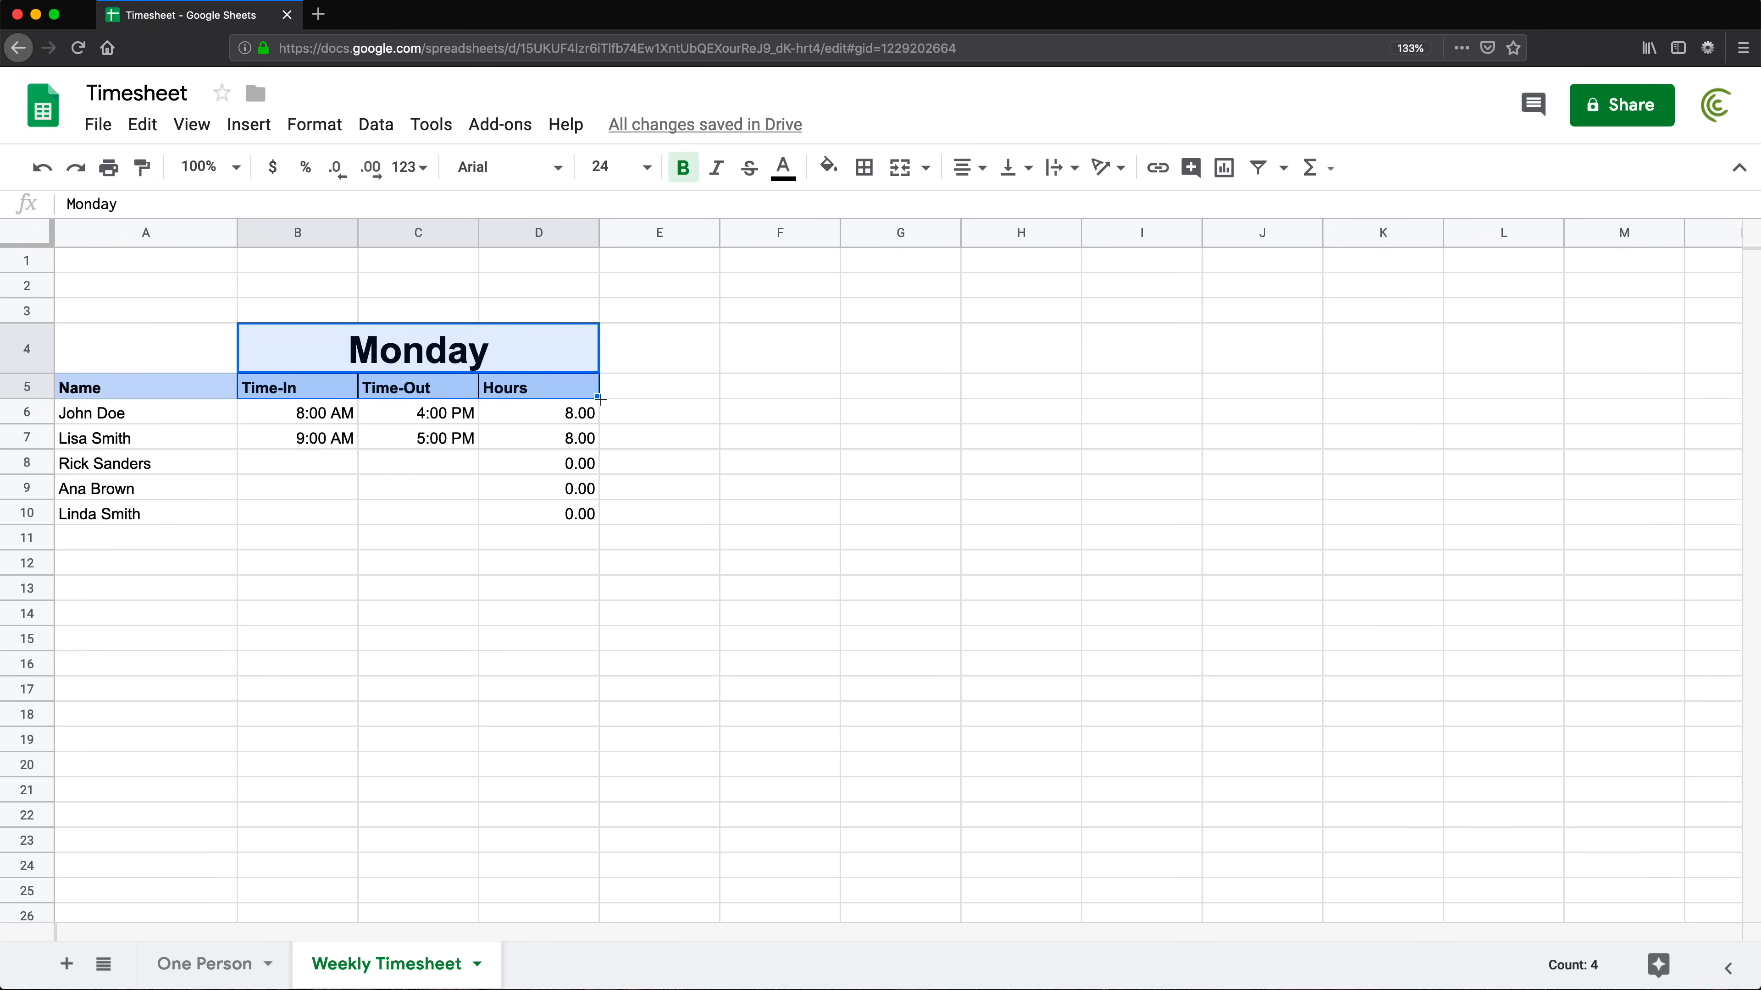
left_click_drag(600, 399, 1260, 390)
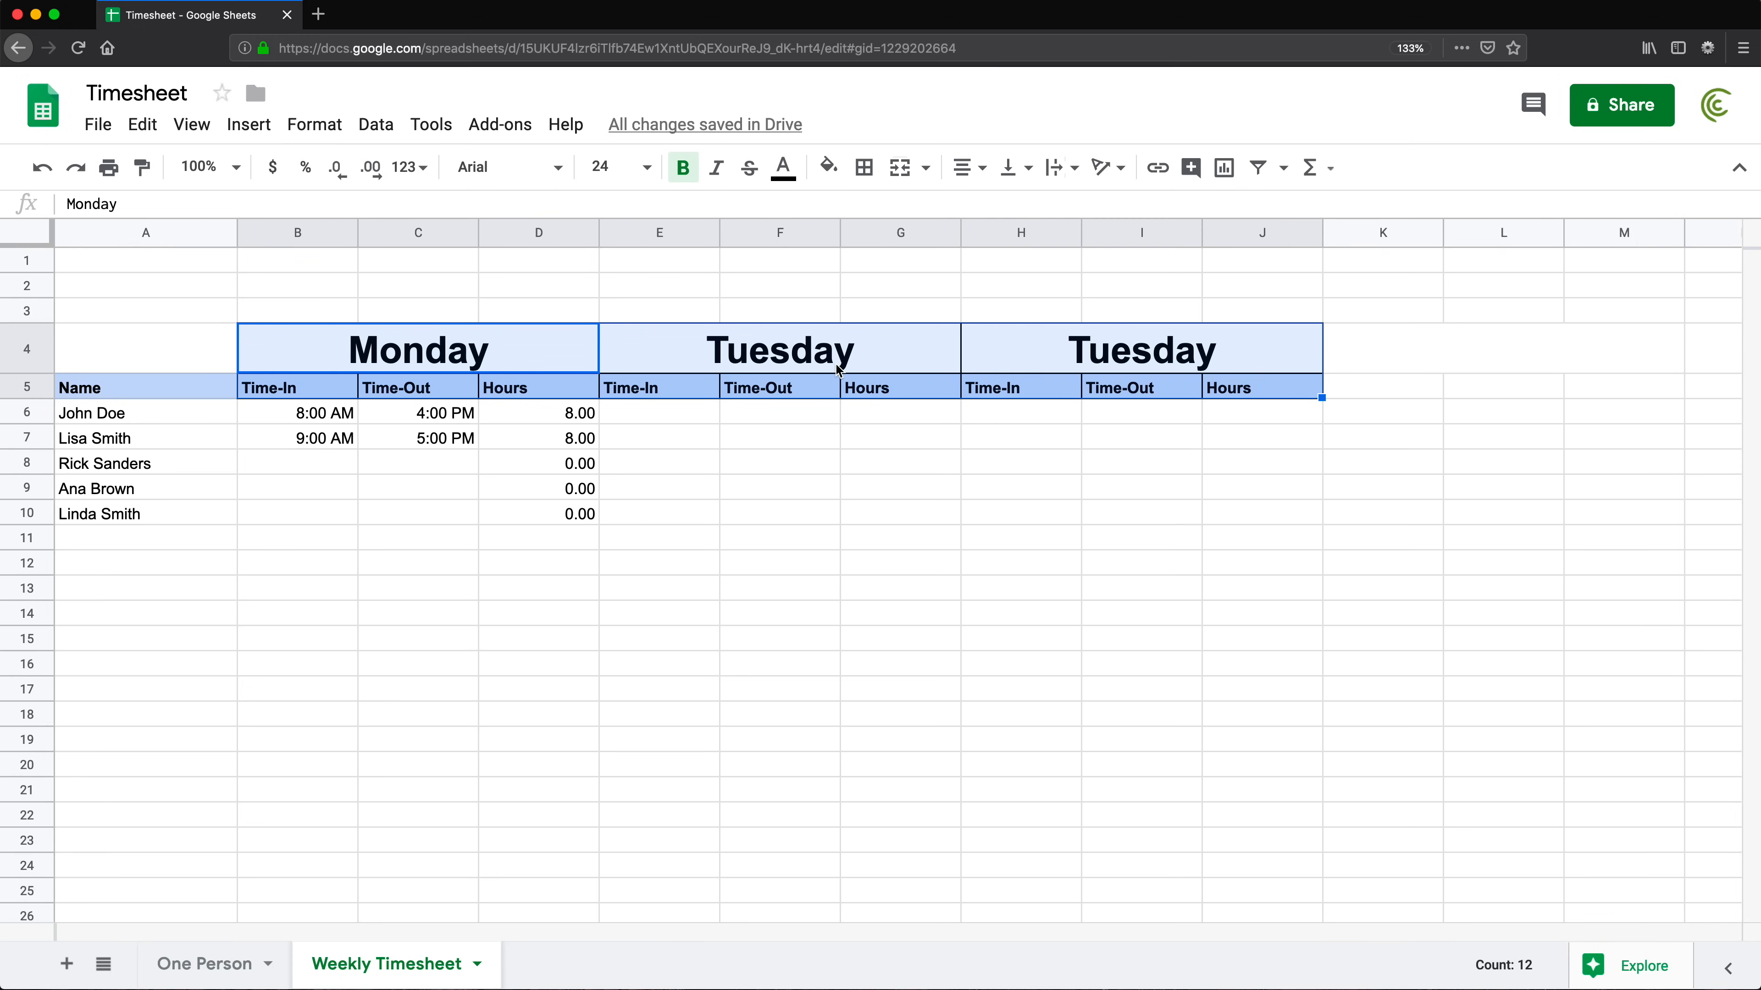
key("super+z")
key("super+z")
left_click(617, 420)
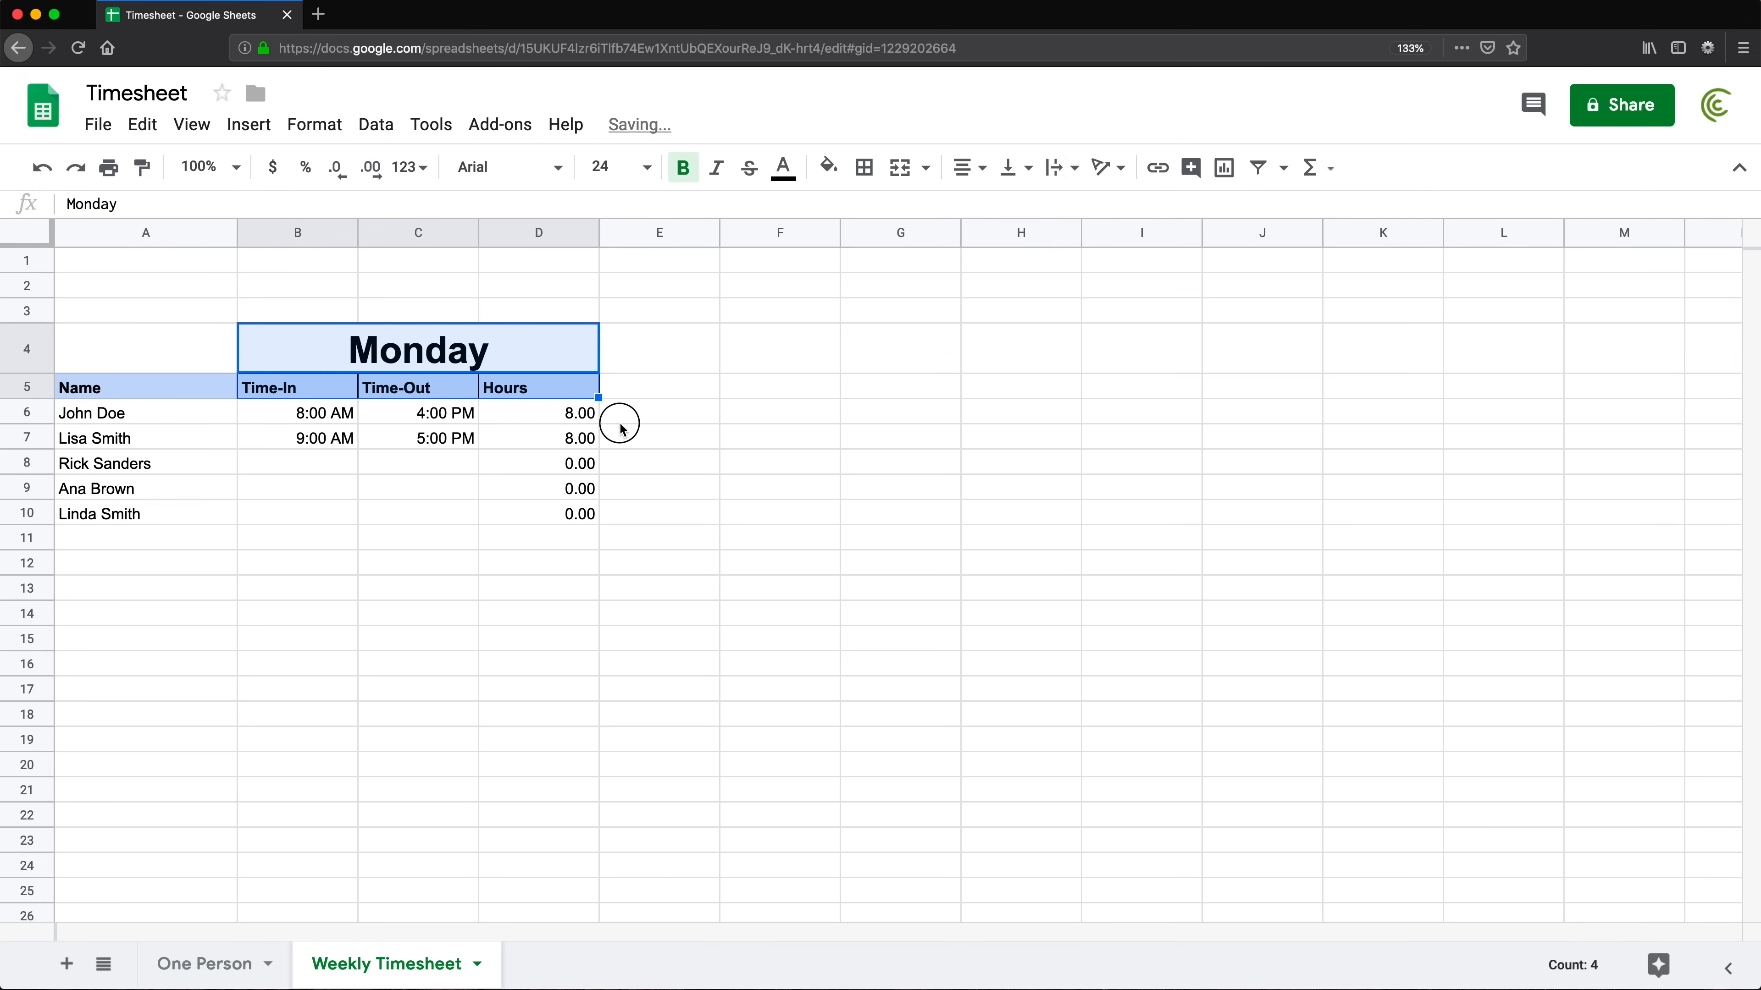
Extend the Monday heading and its column headers across E4:M5 to make Tuesday, Wednesday and Thursday blocks
left_click(374, 364)
left_click_drag(375, 368, 1645, 379)
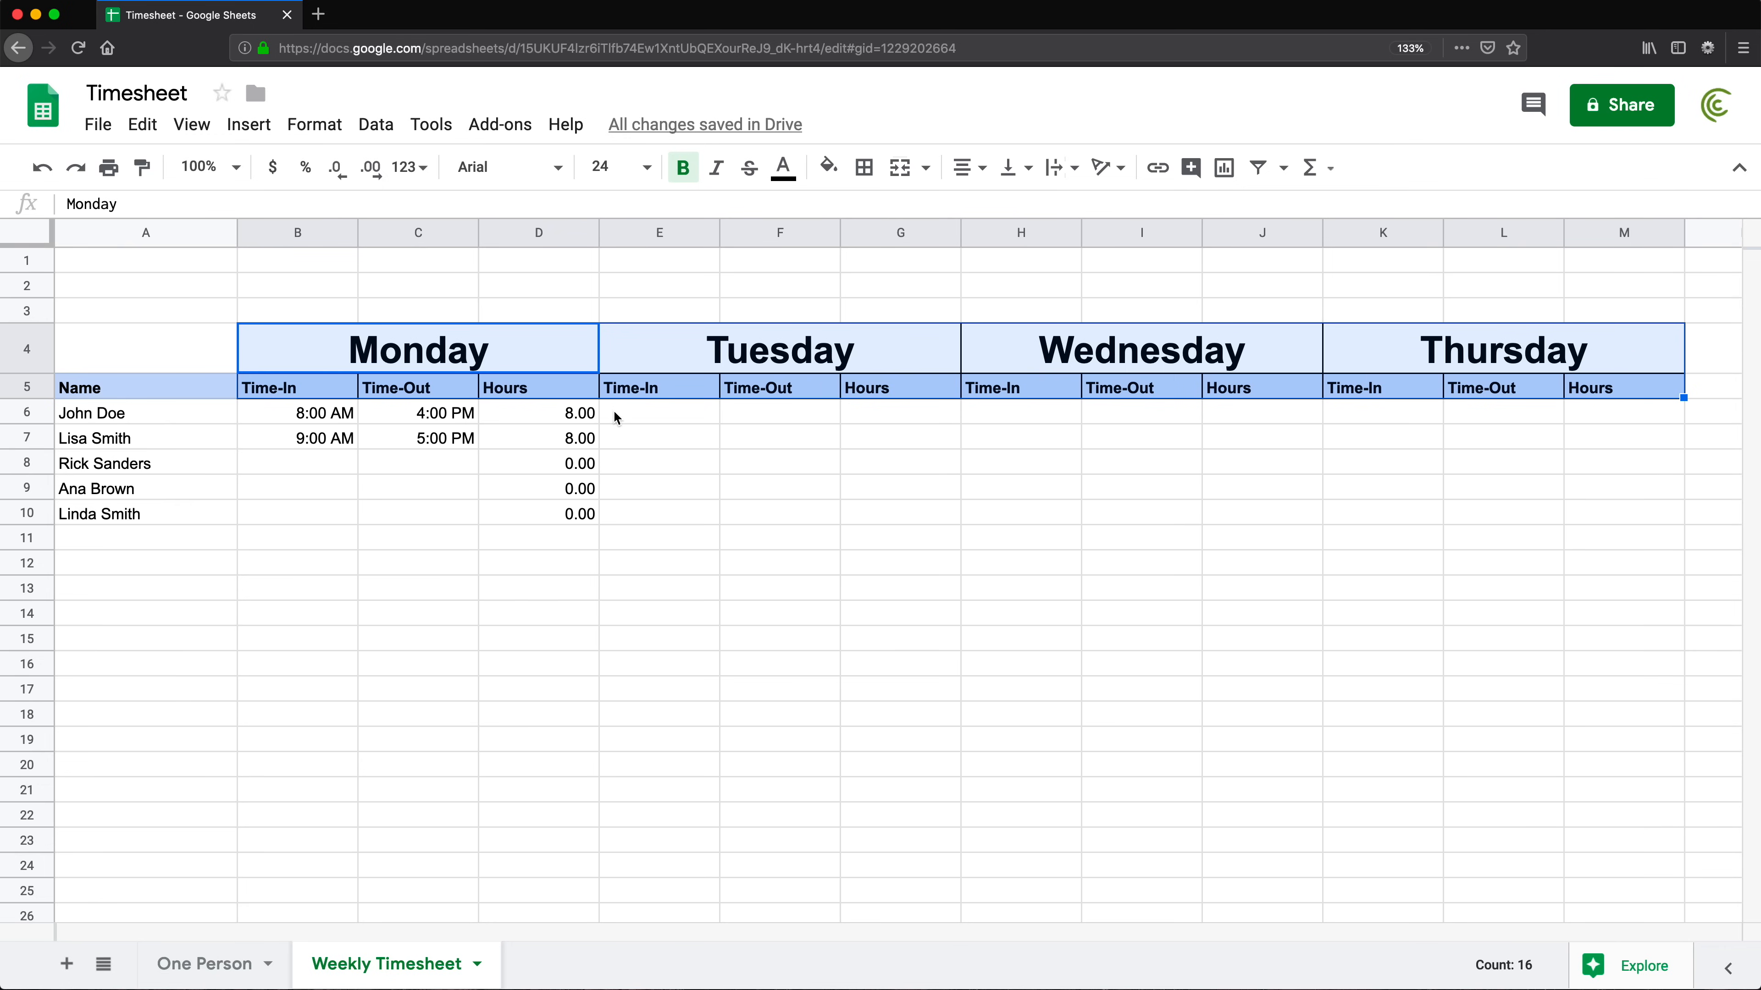
left_click(676, 417)
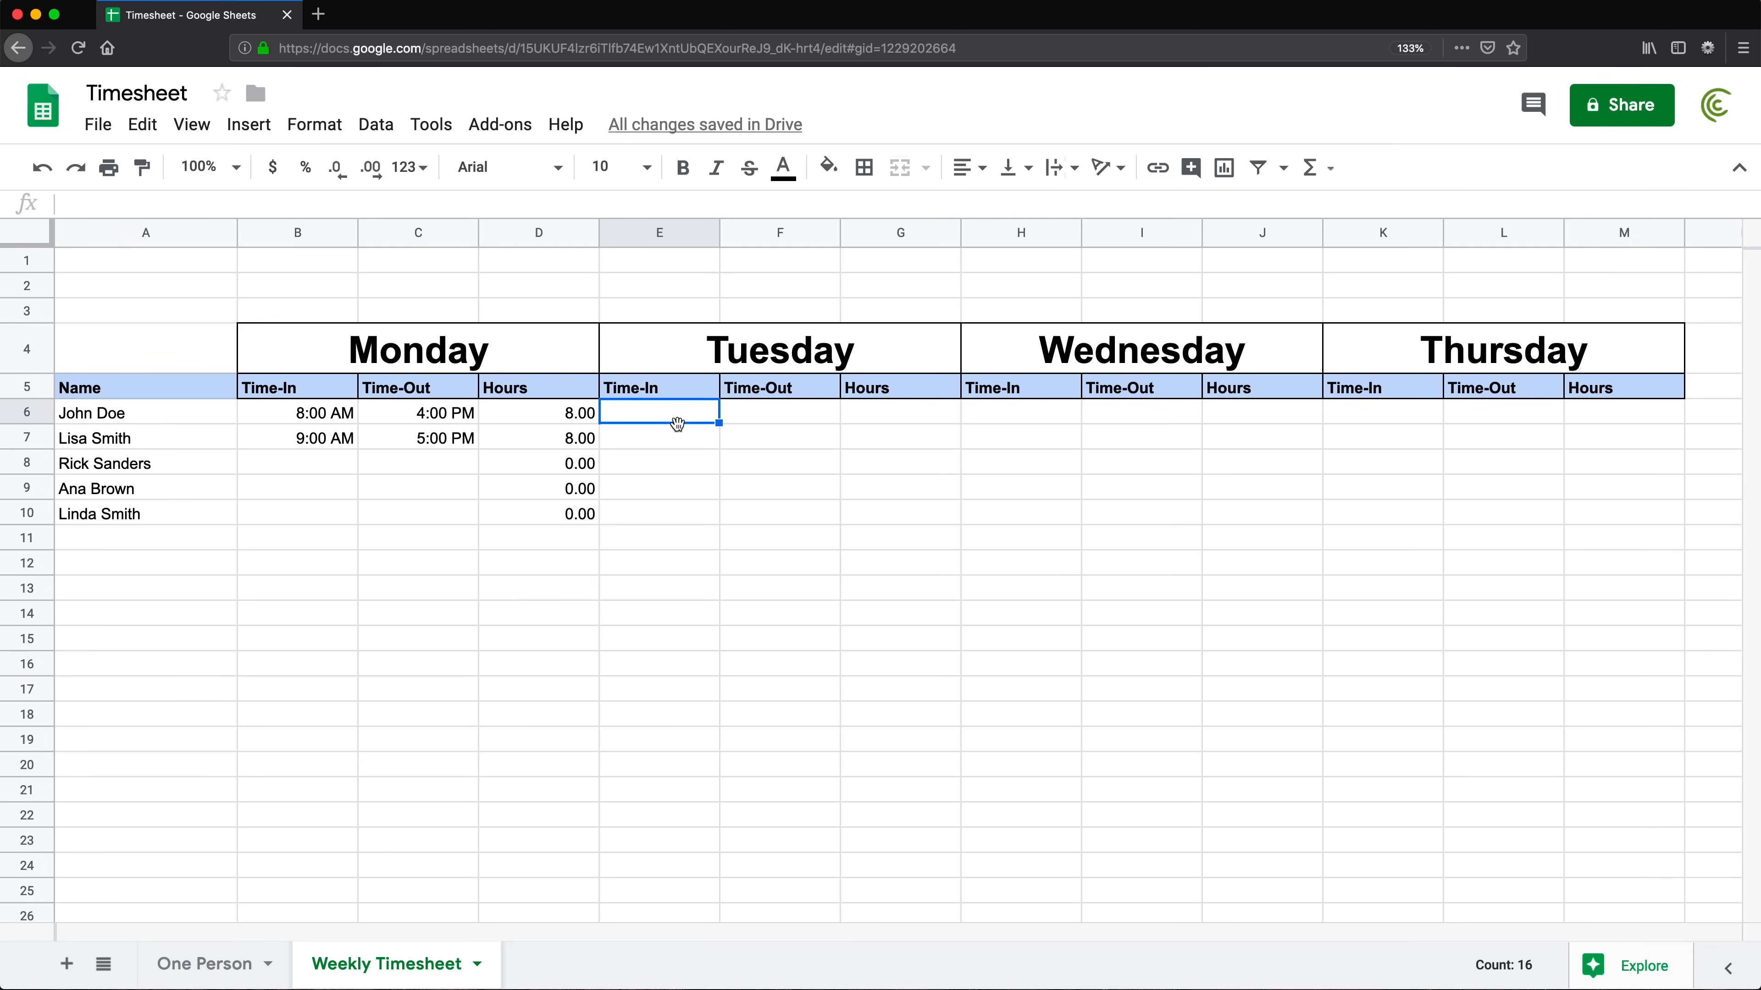
left_click(1579, 362)
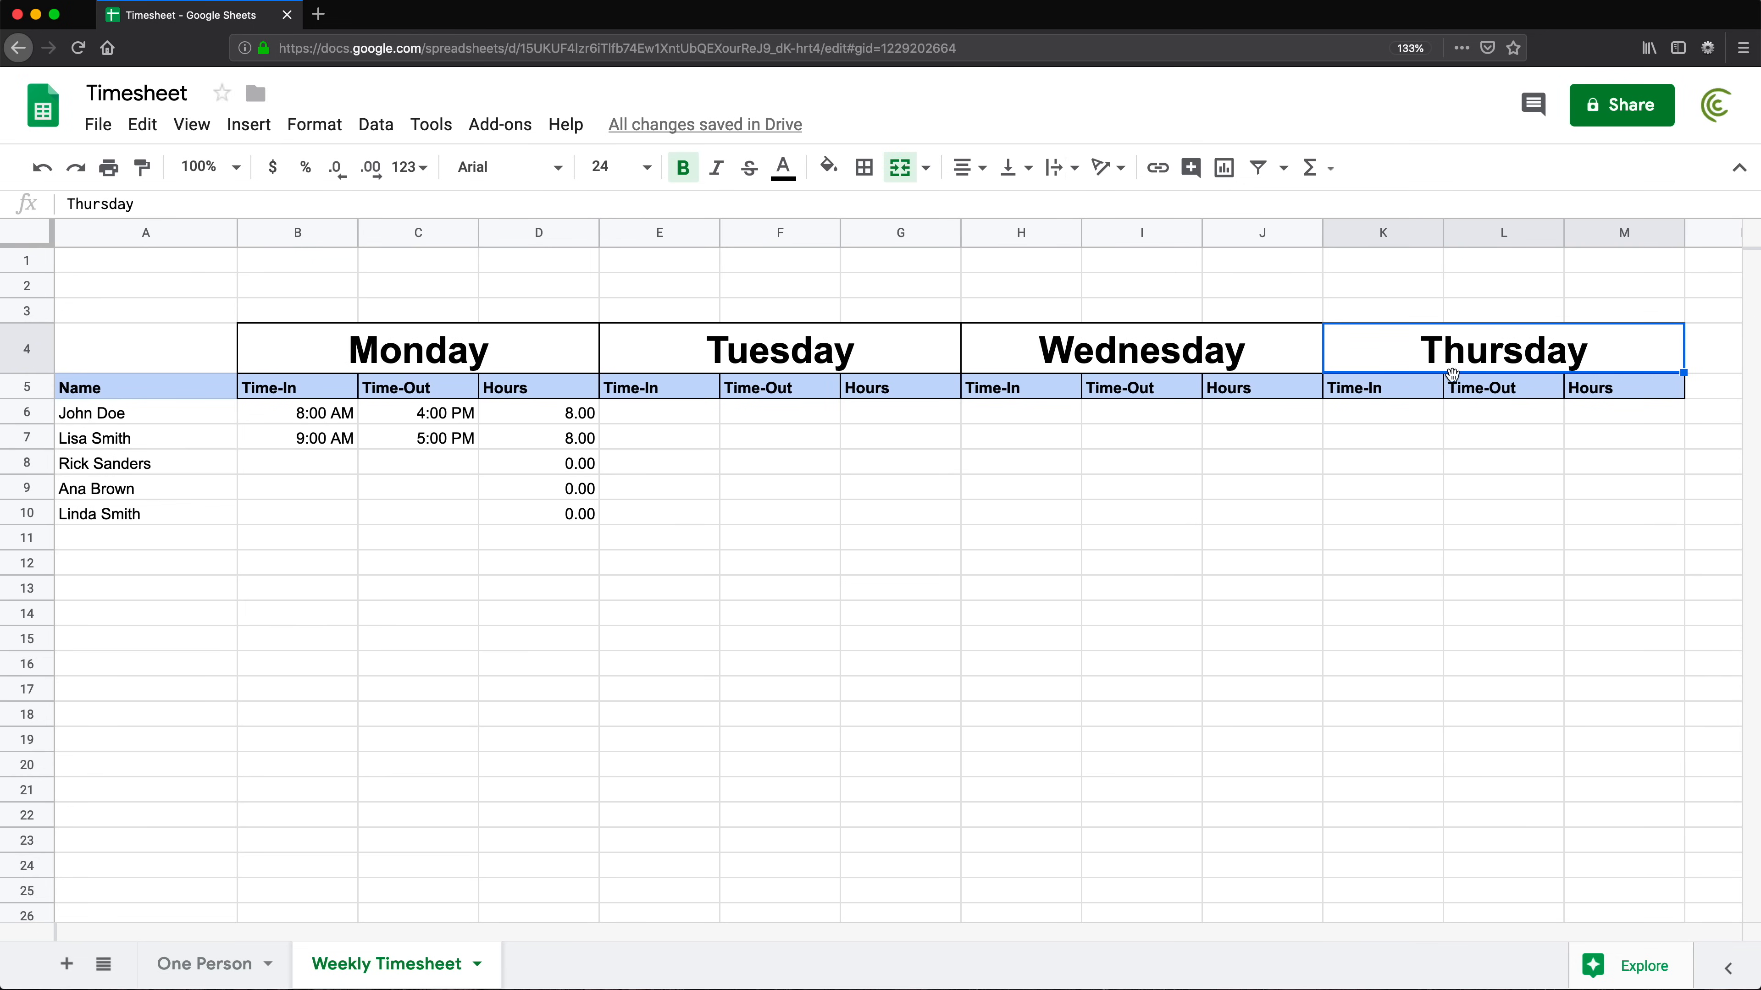
Copy Monday's times and Hours formulas in B6:D10 into the Tuesday, Wednesday and Thursday blocks, starting at E6, H6 and K6
left_click(638, 417)
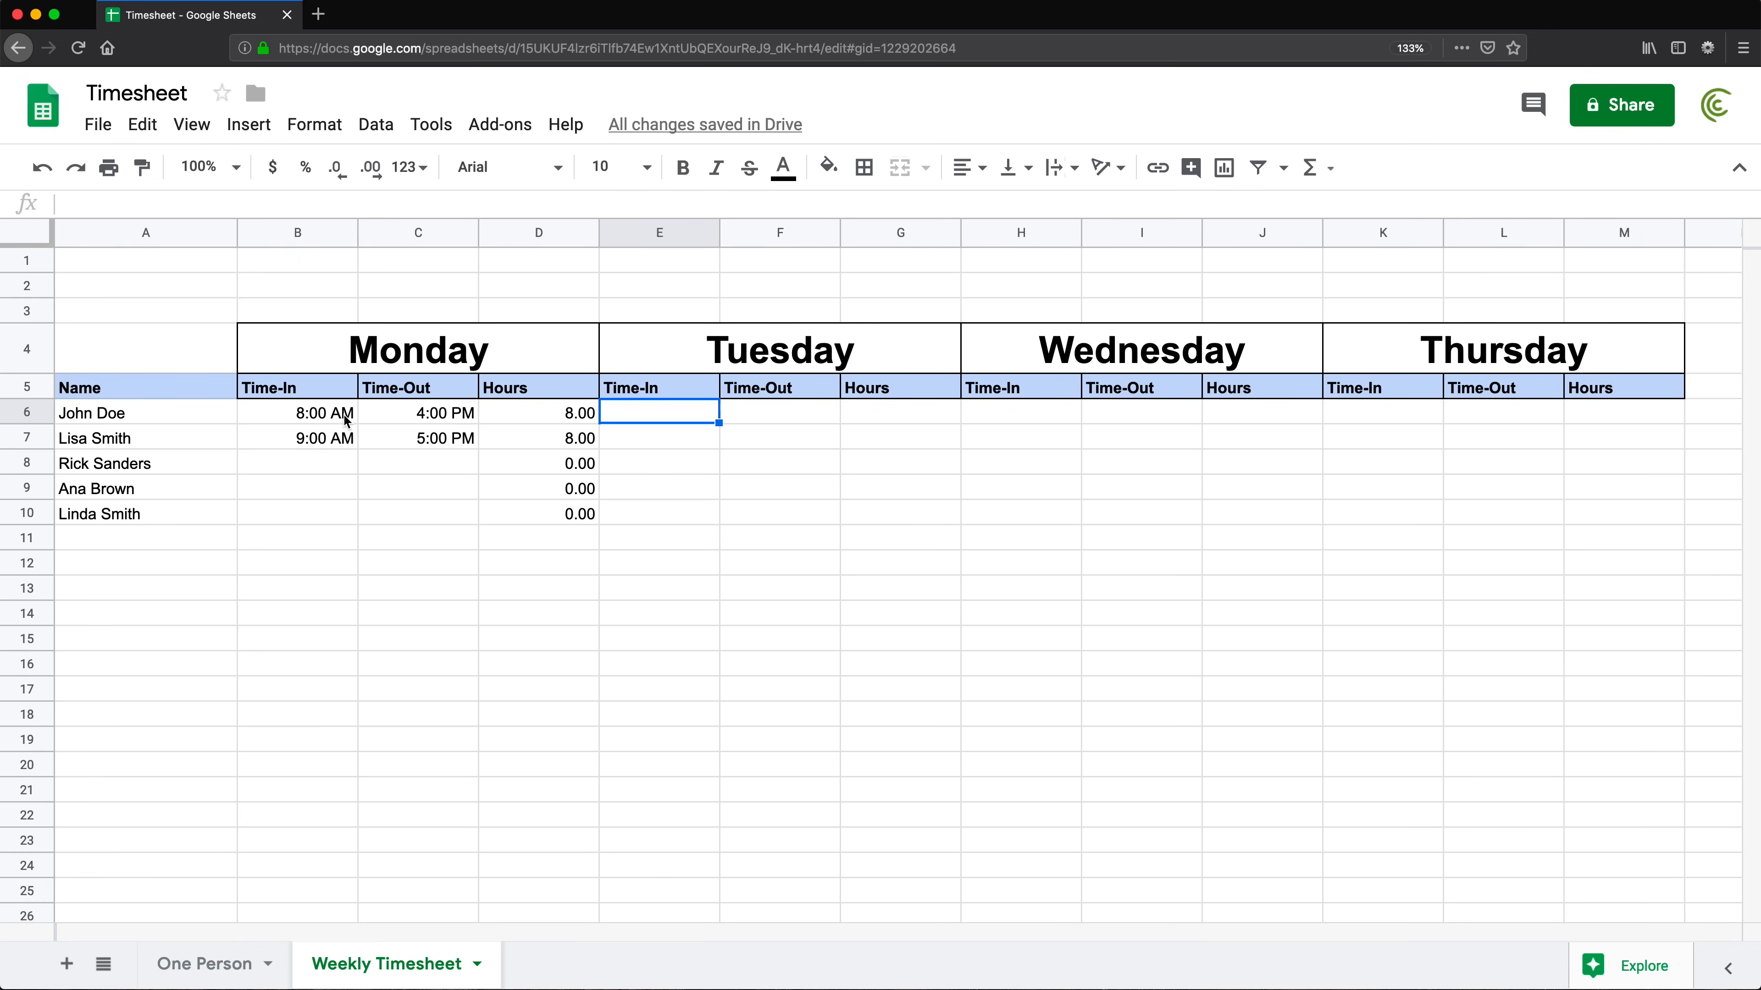
left_click_drag(345, 419, 590, 513)
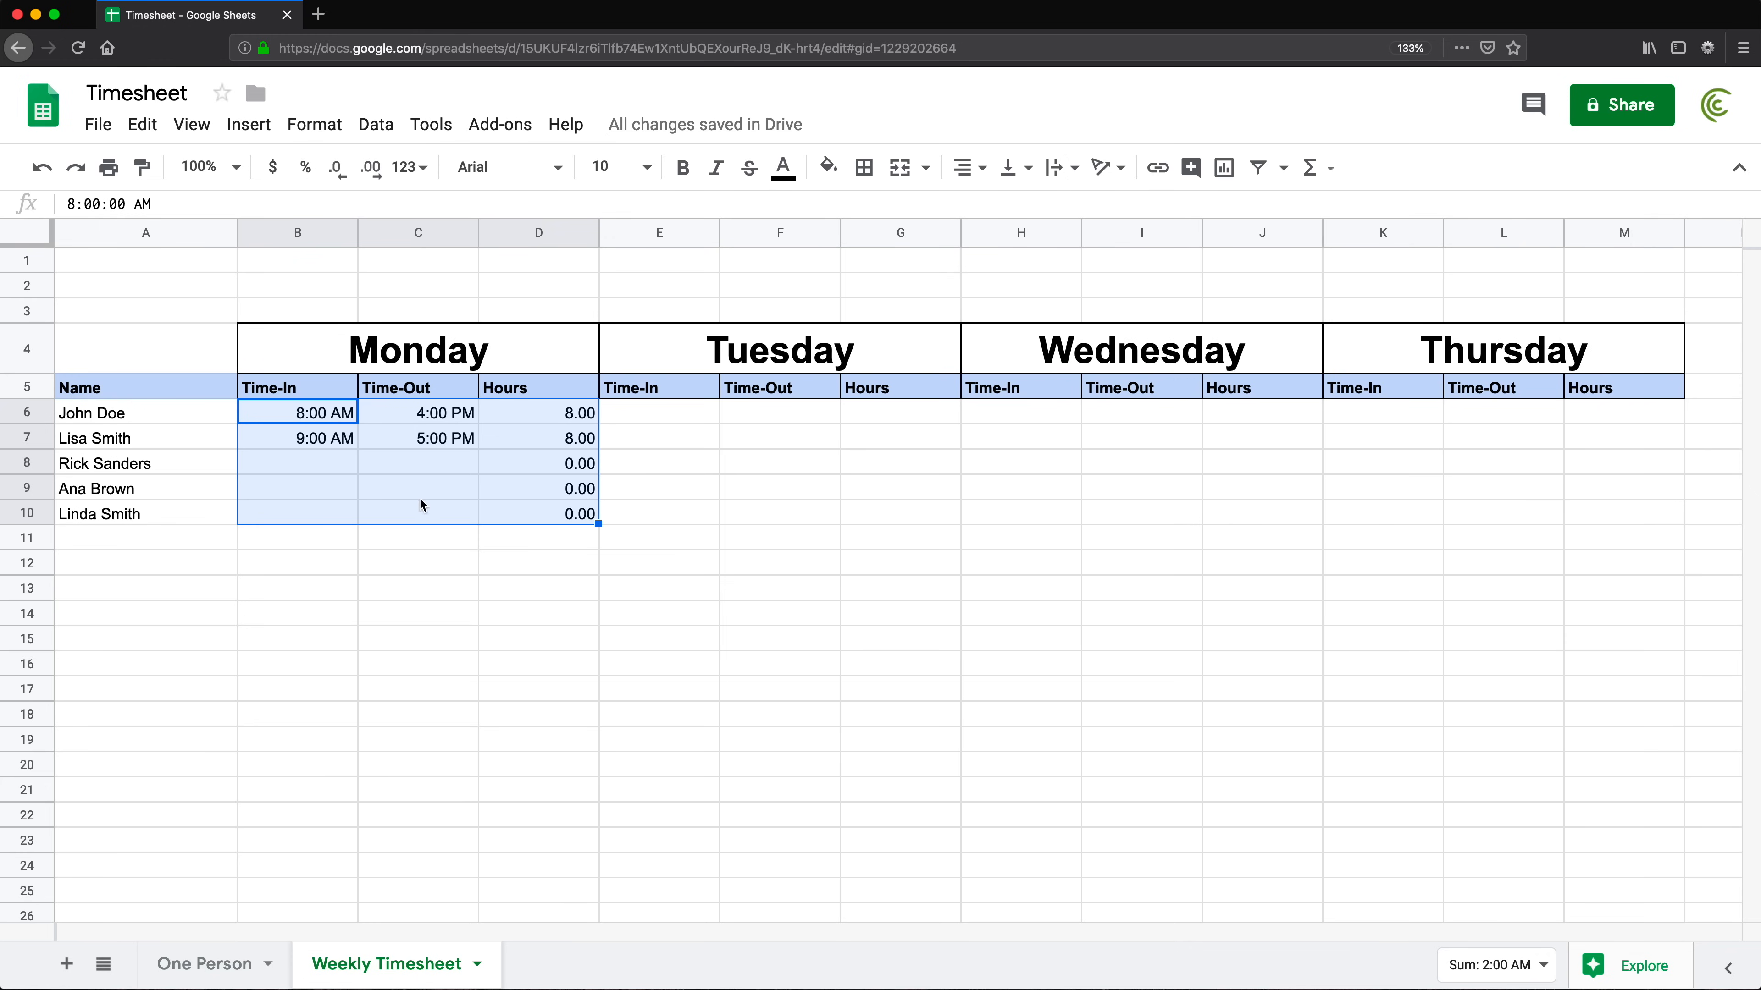
left_click_drag(309, 423, 590, 513)
key("super+c")
left_click(657, 417)
key("super+v")
left_click(1031, 420)
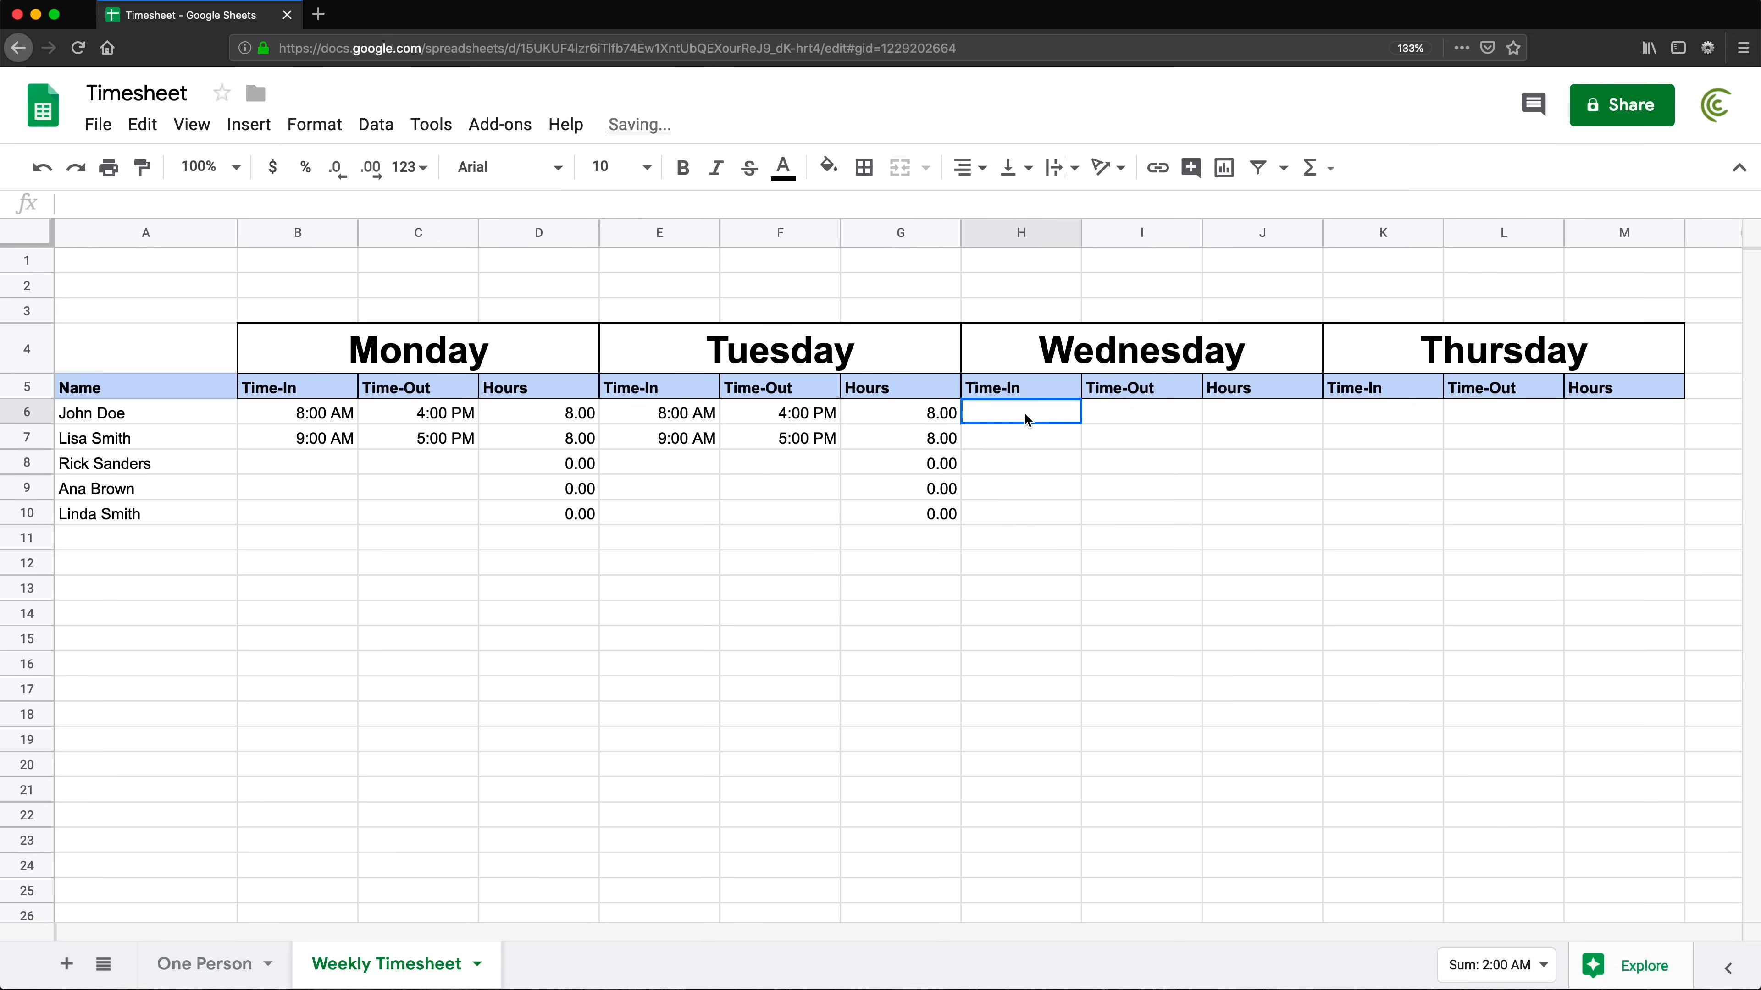
key("super+v")
left_click(1401, 421)
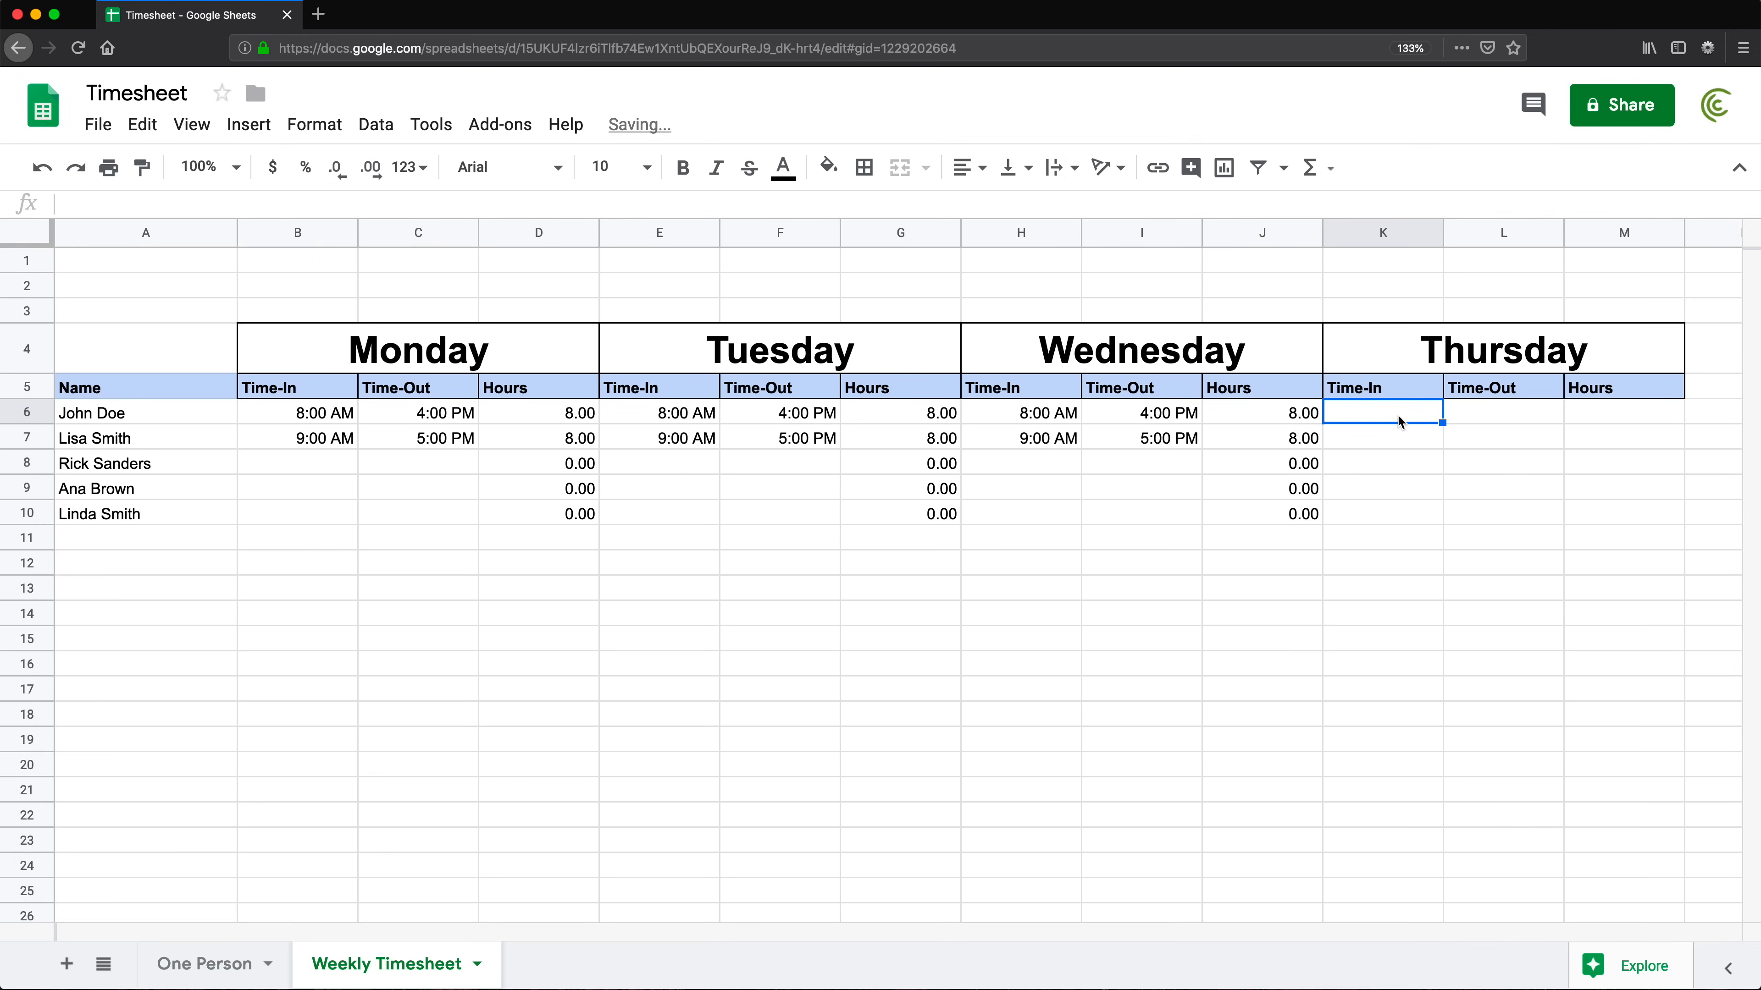
key("super+v")
left_click(837, 517)
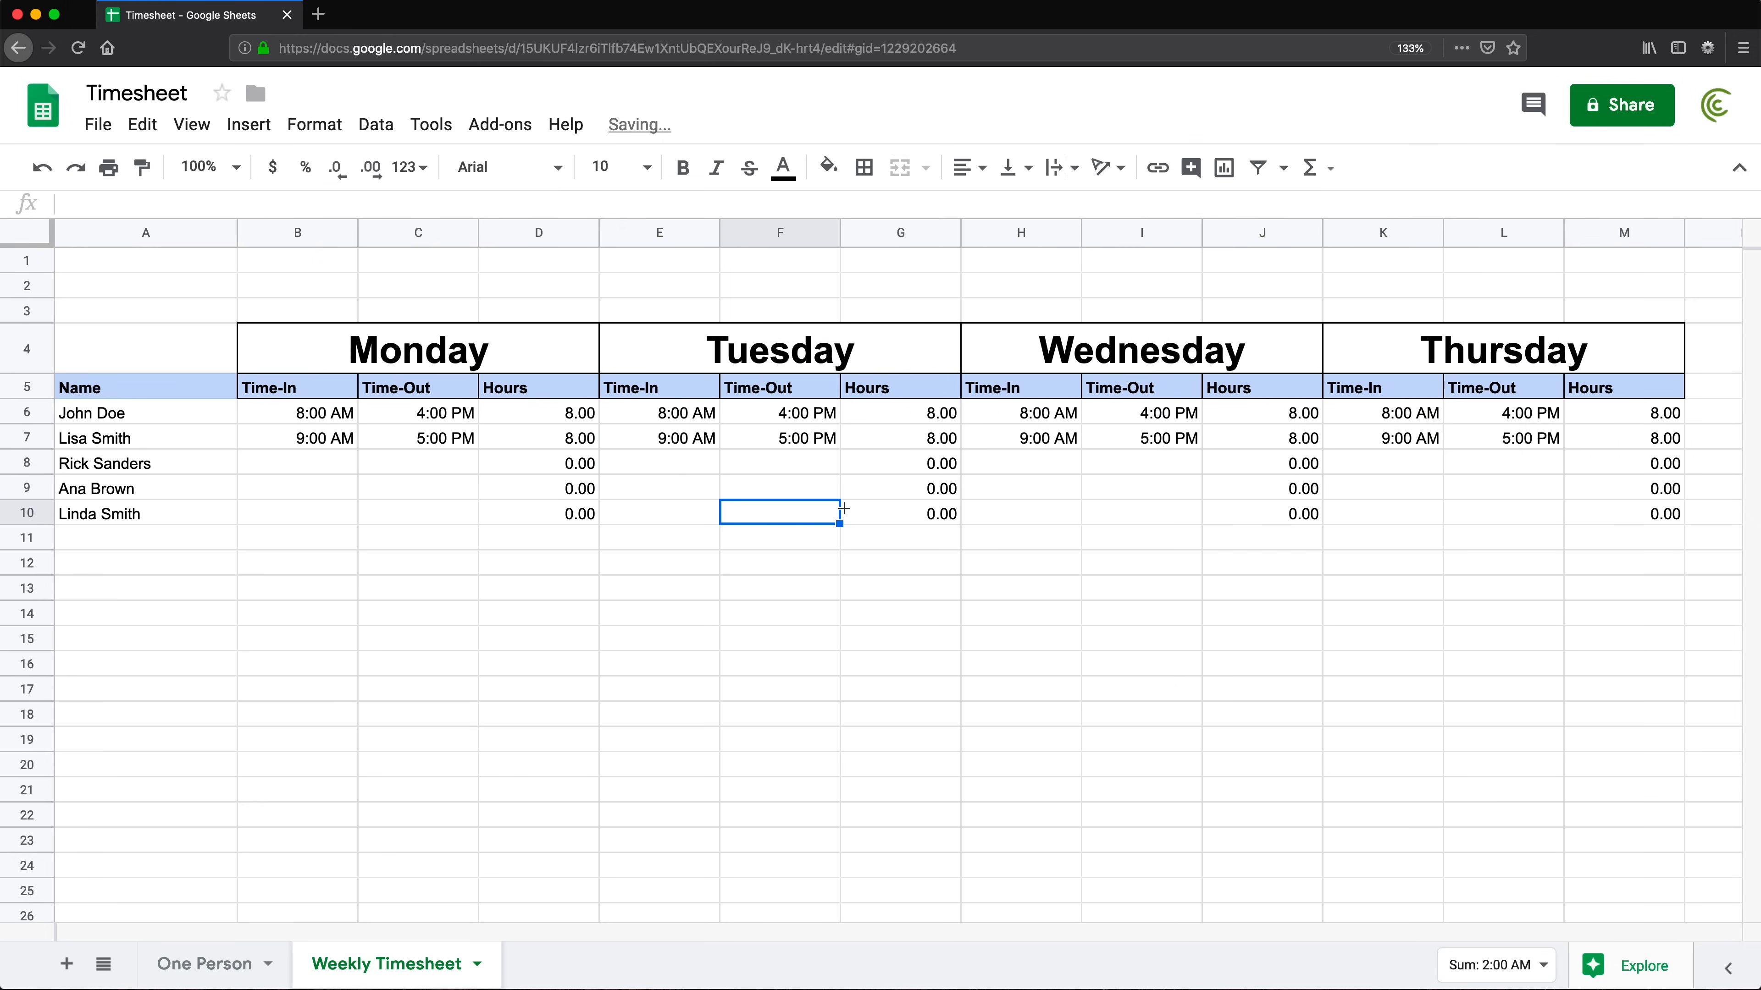
Check which cells the copied Hours formulas reference in the Tuesday, Wednesday and Thursday blocks
left_click(904, 421)
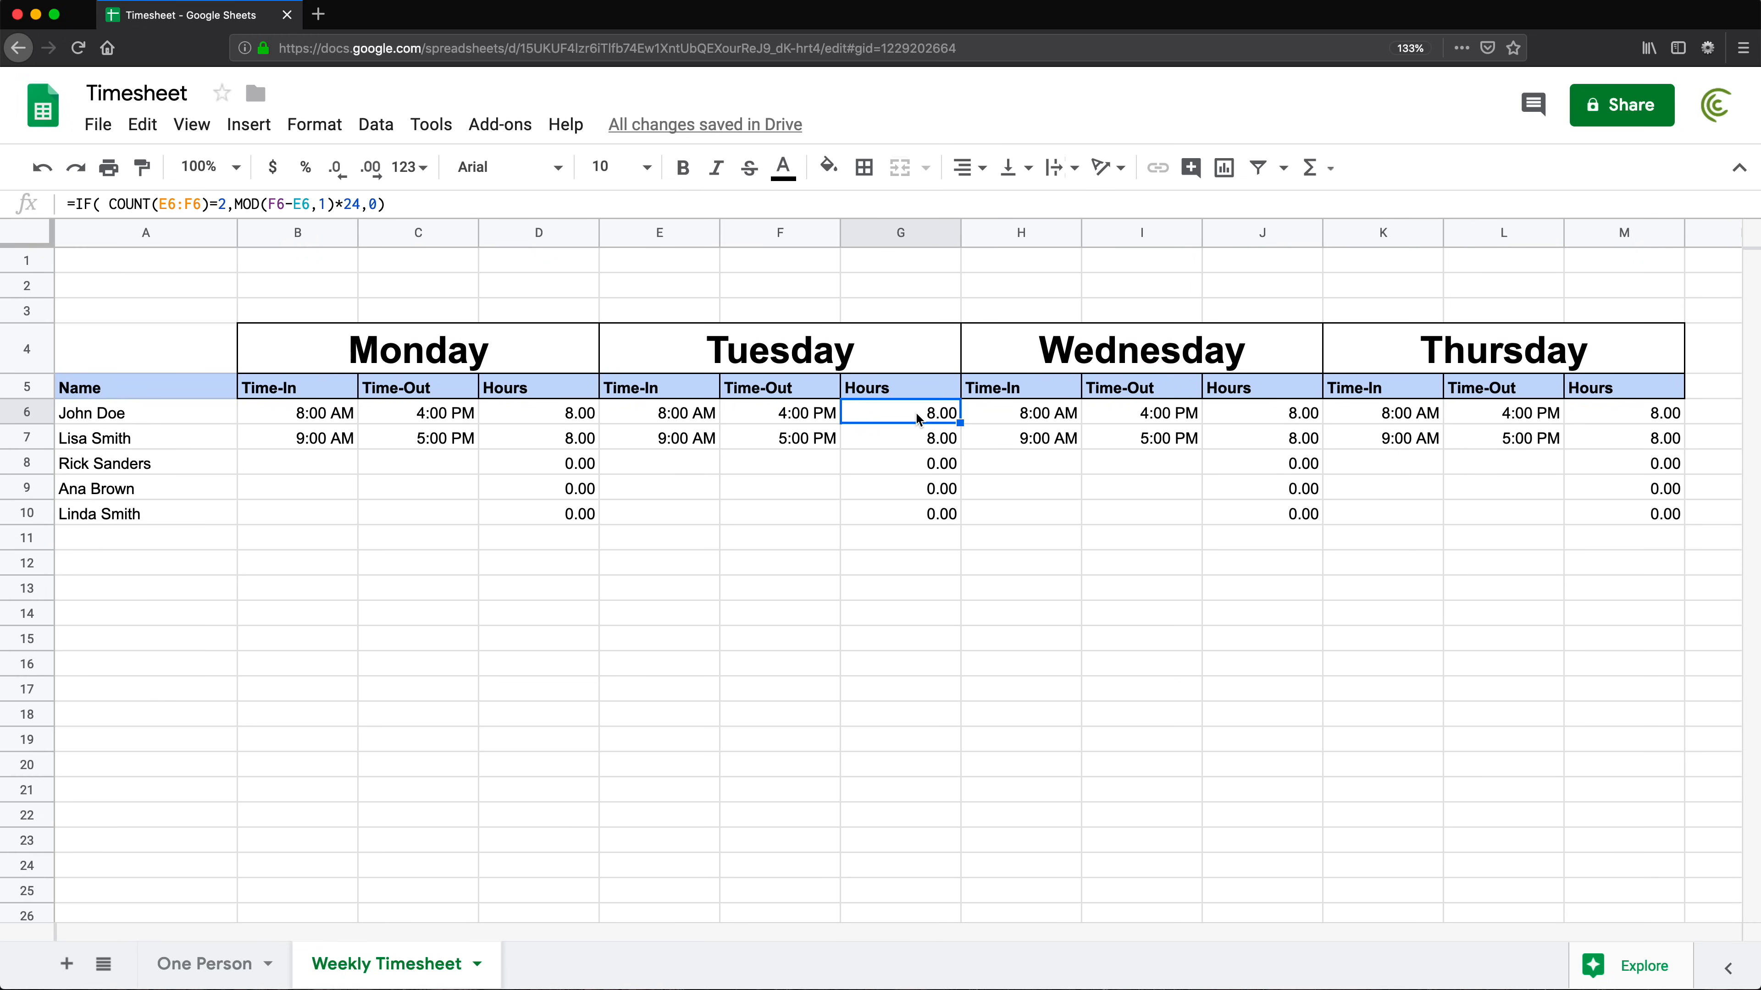
double_click(917, 418)
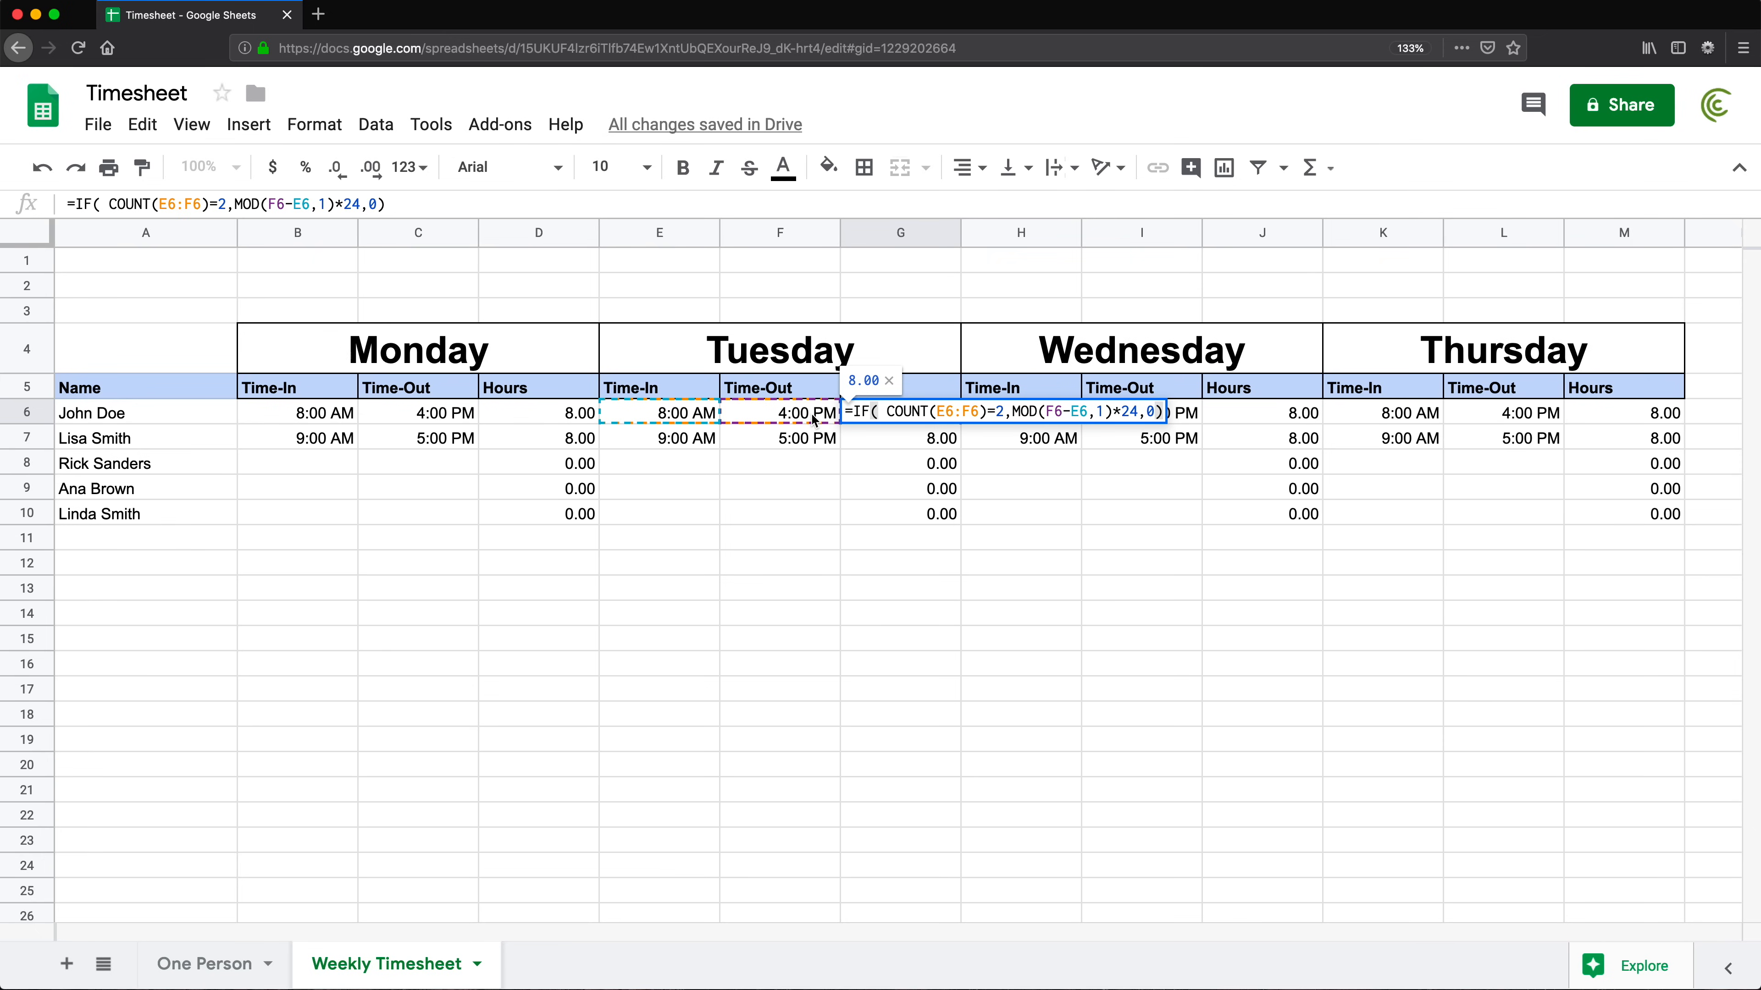
key("Return")
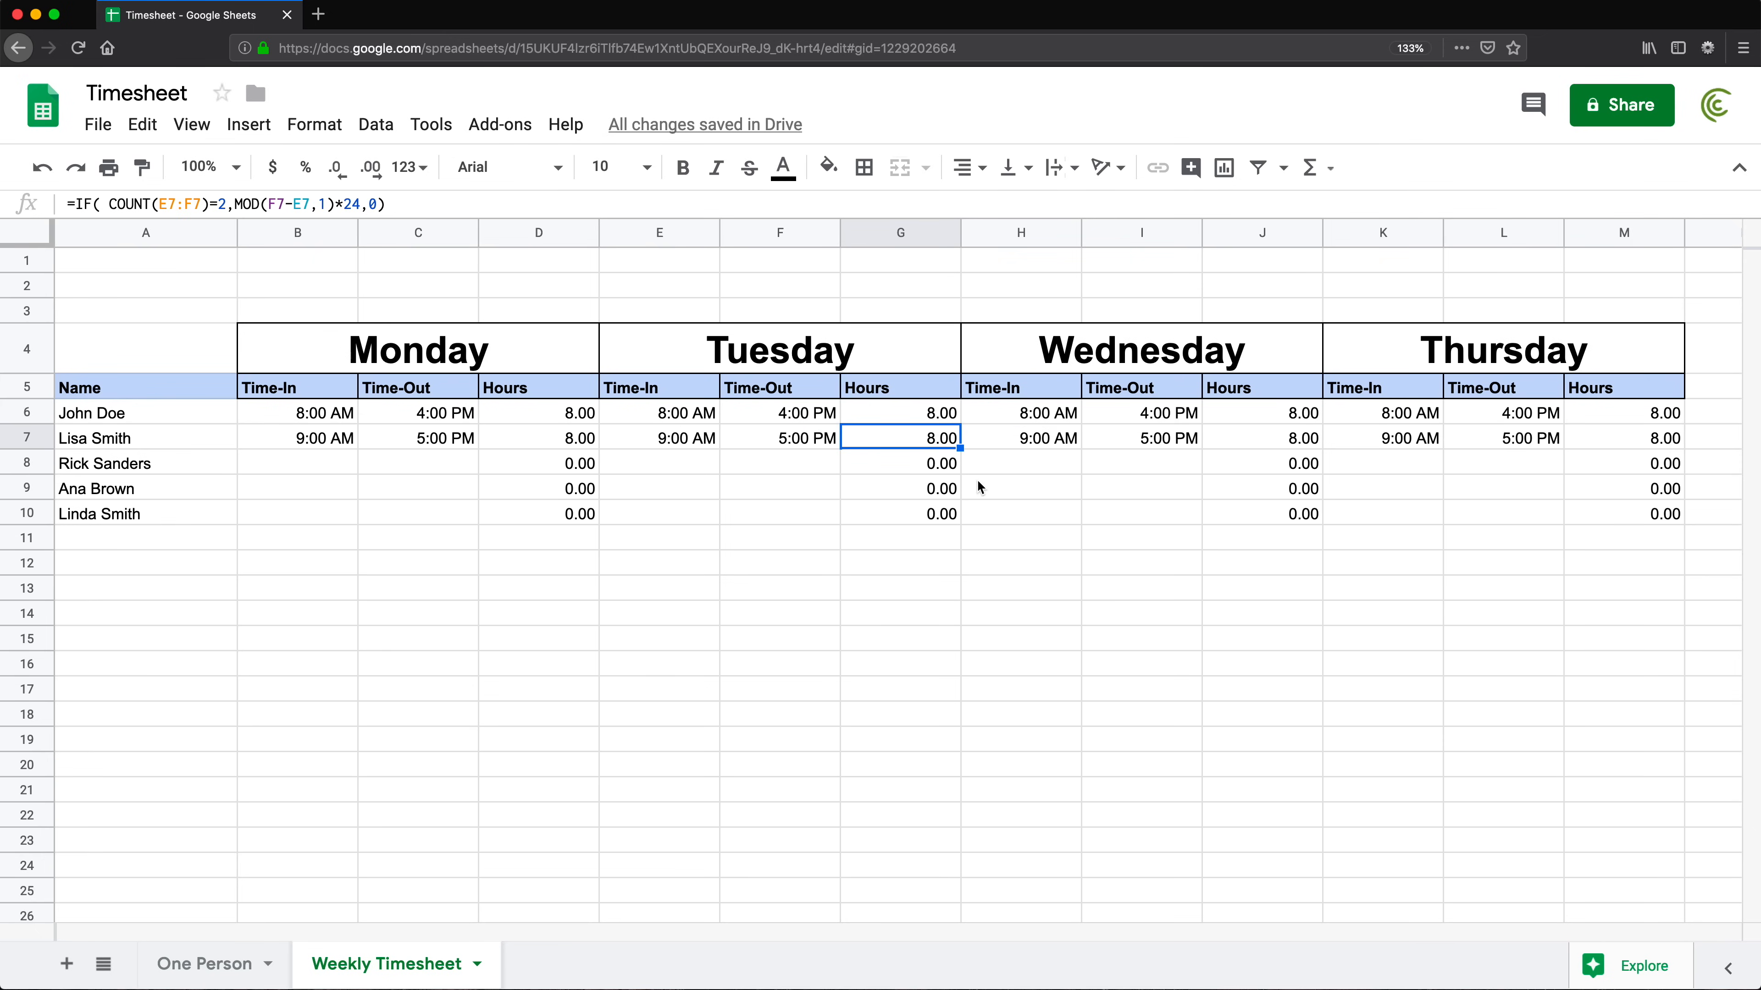
double_click(944, 465)
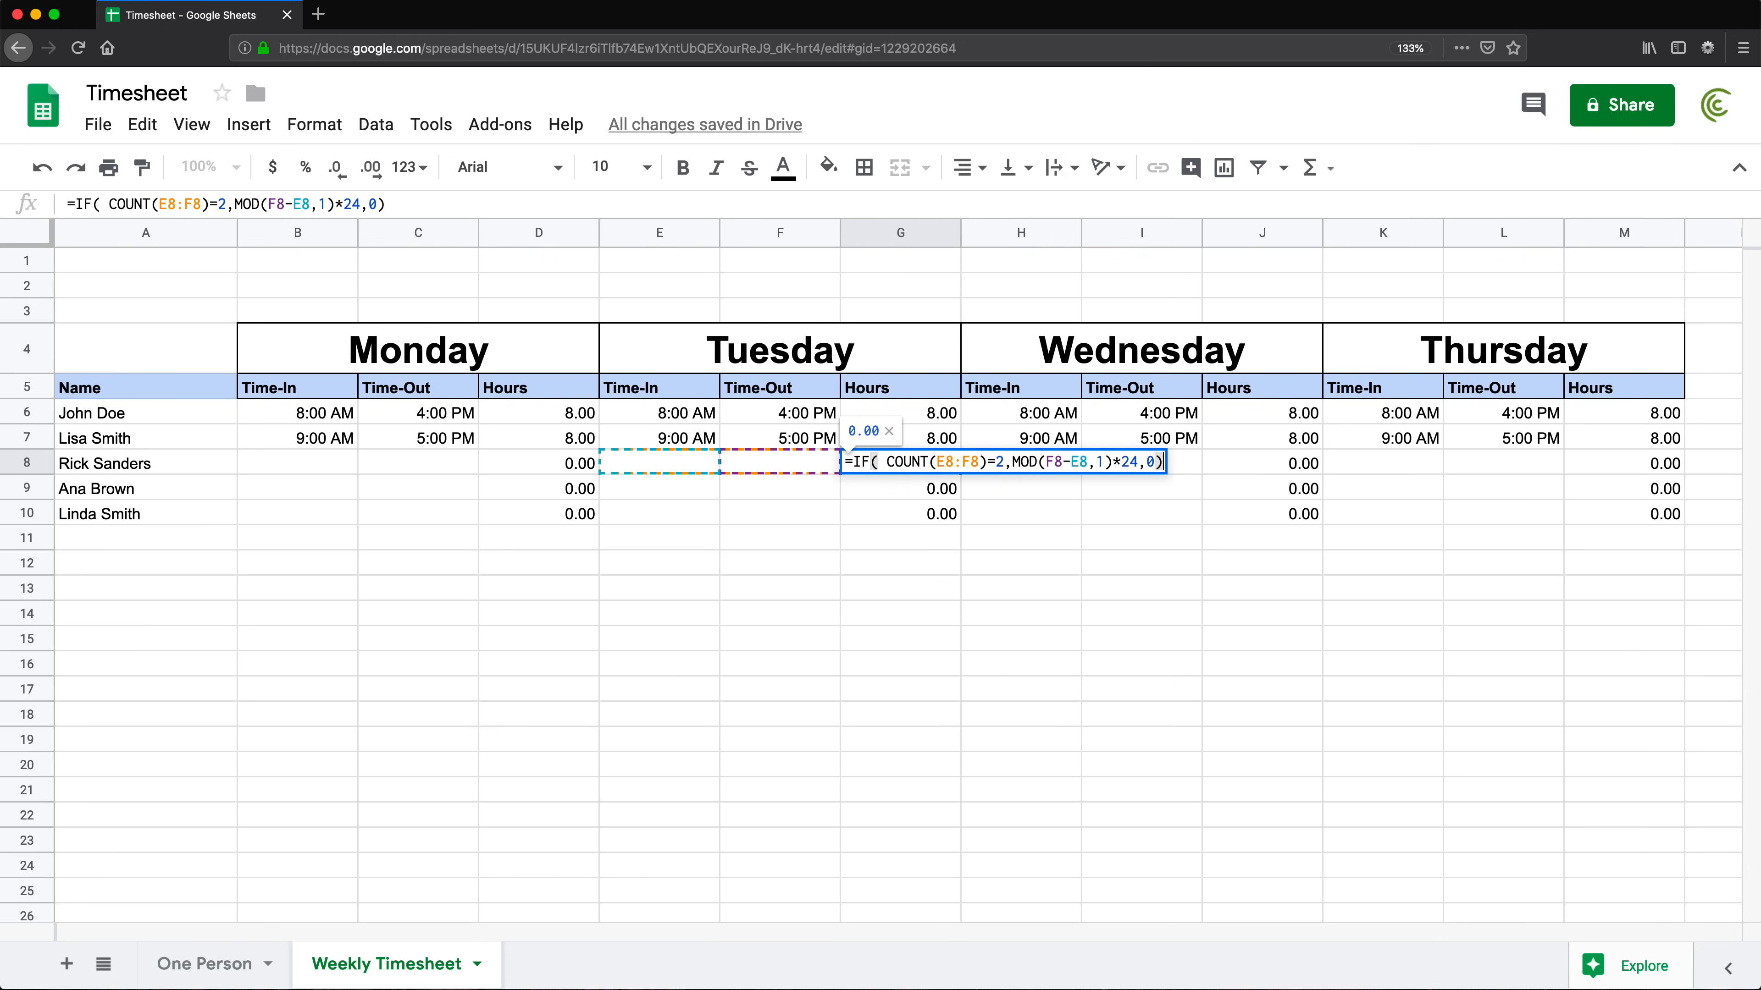
key("Return")
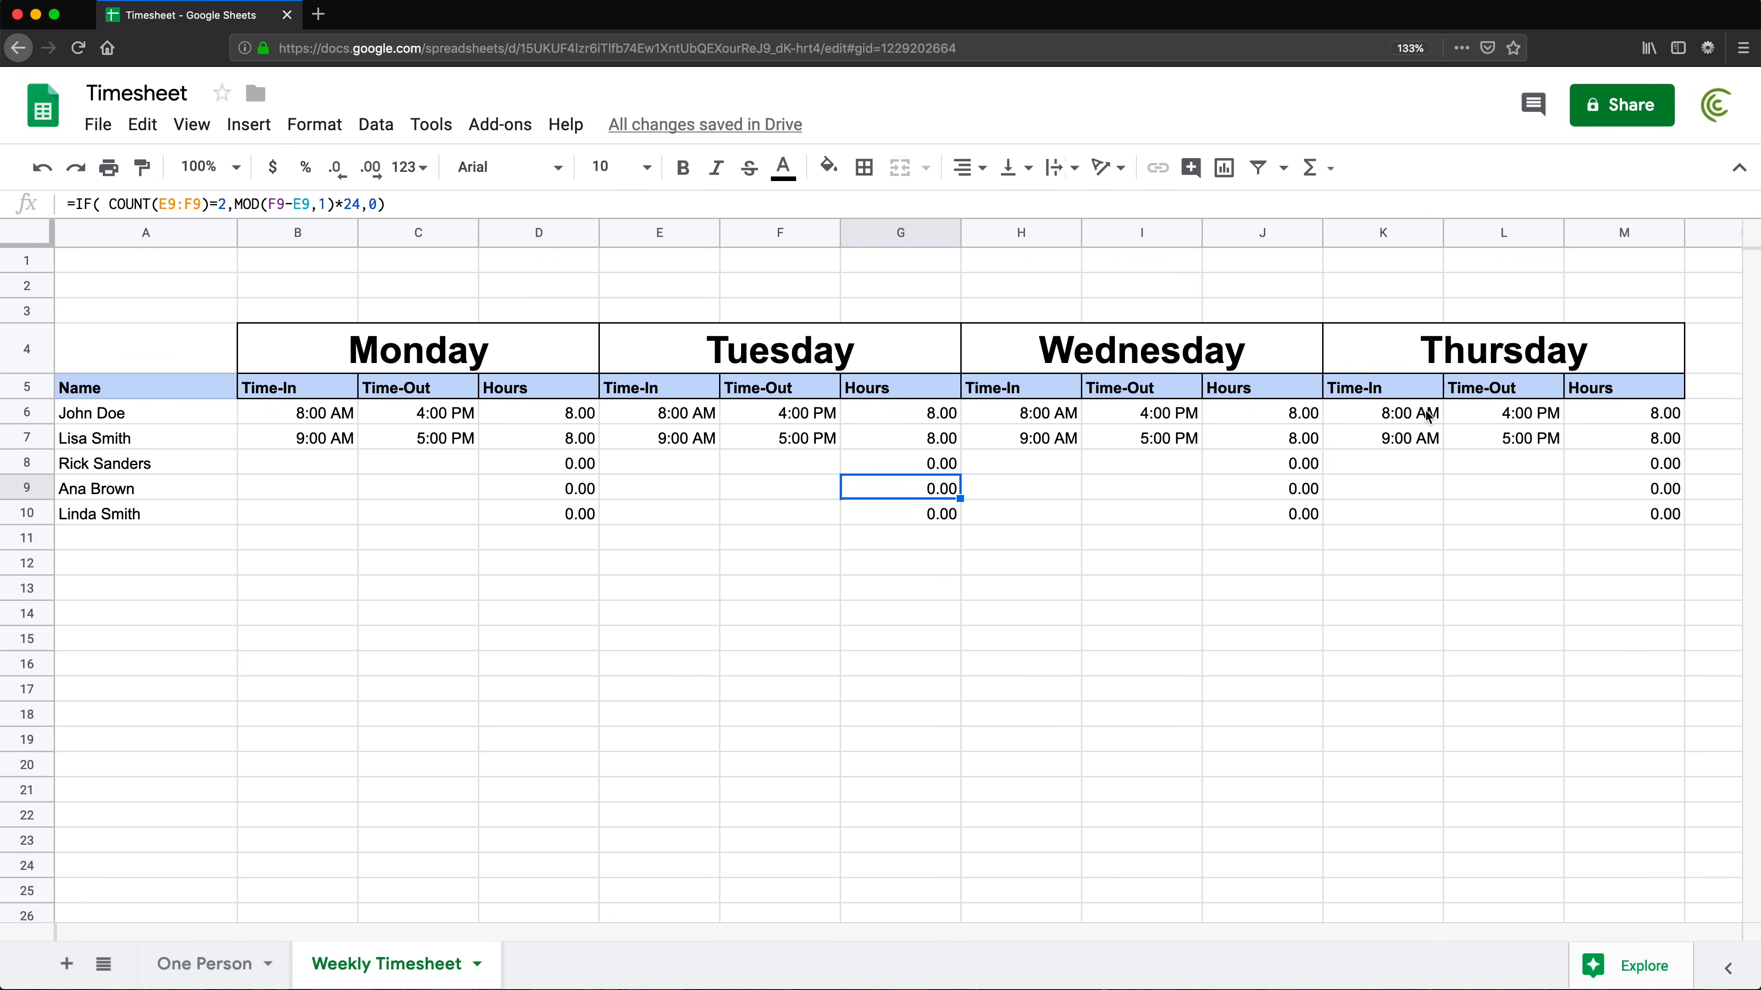
double_click(1292, 416)
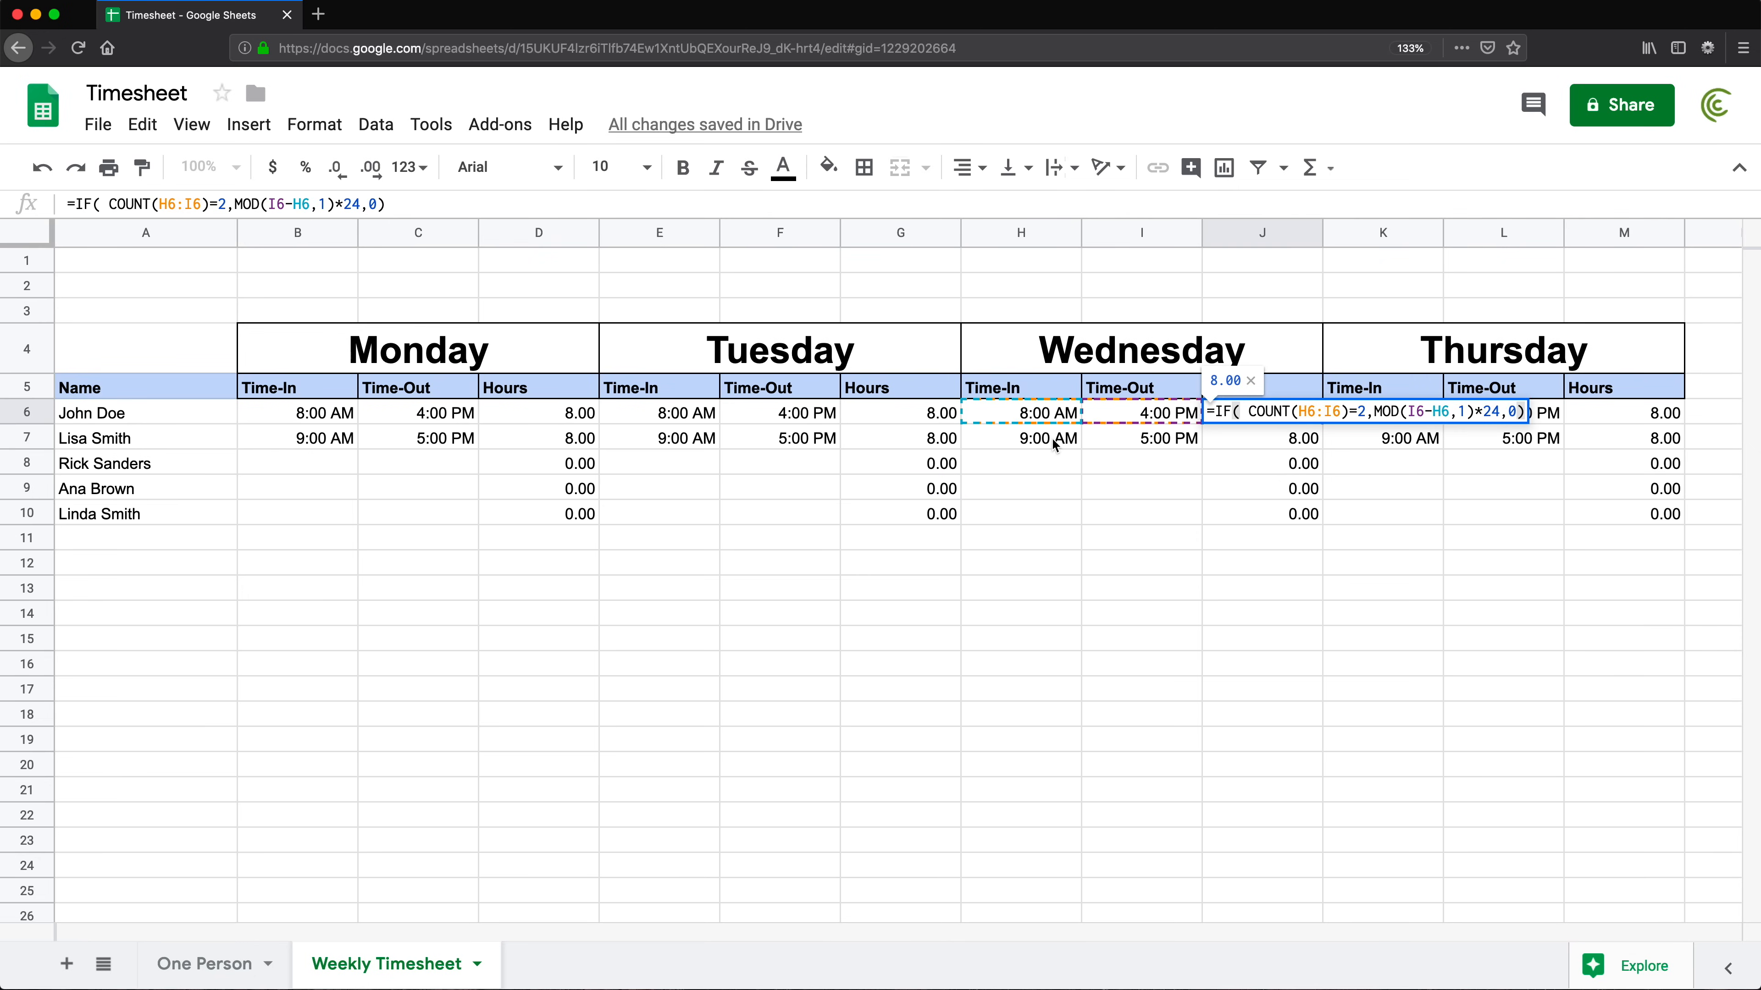
key("Escape")
double_click(1686, 418)
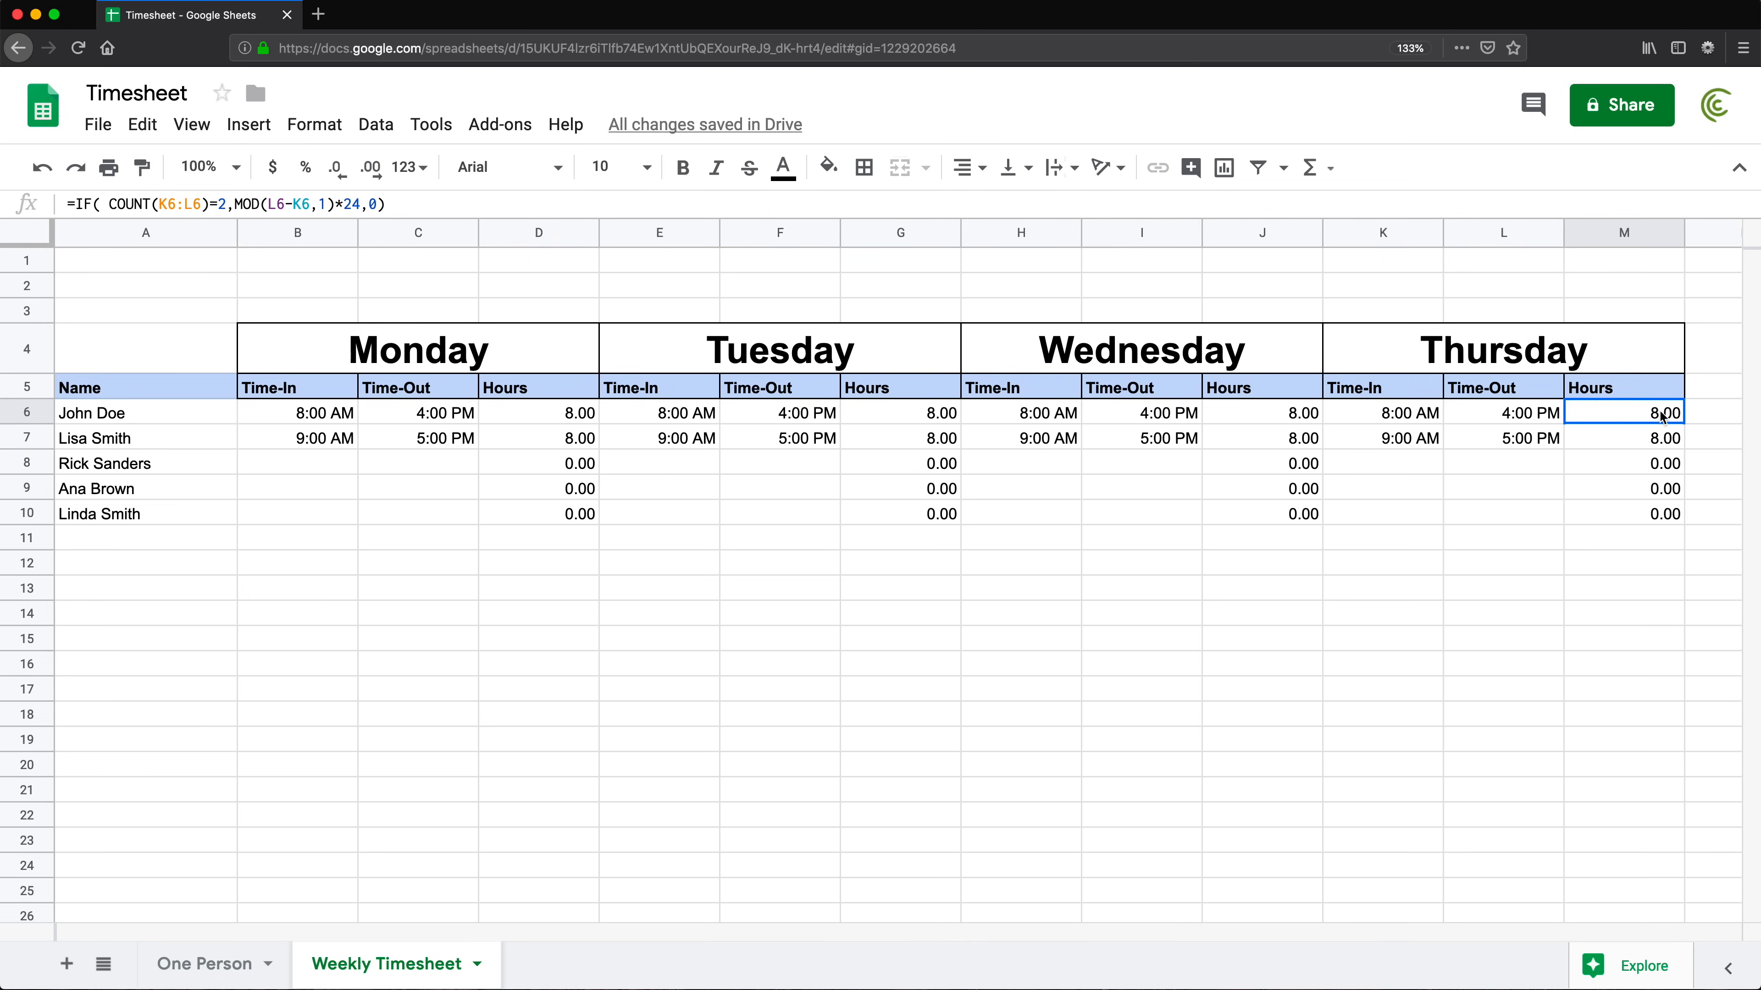
key("Return")
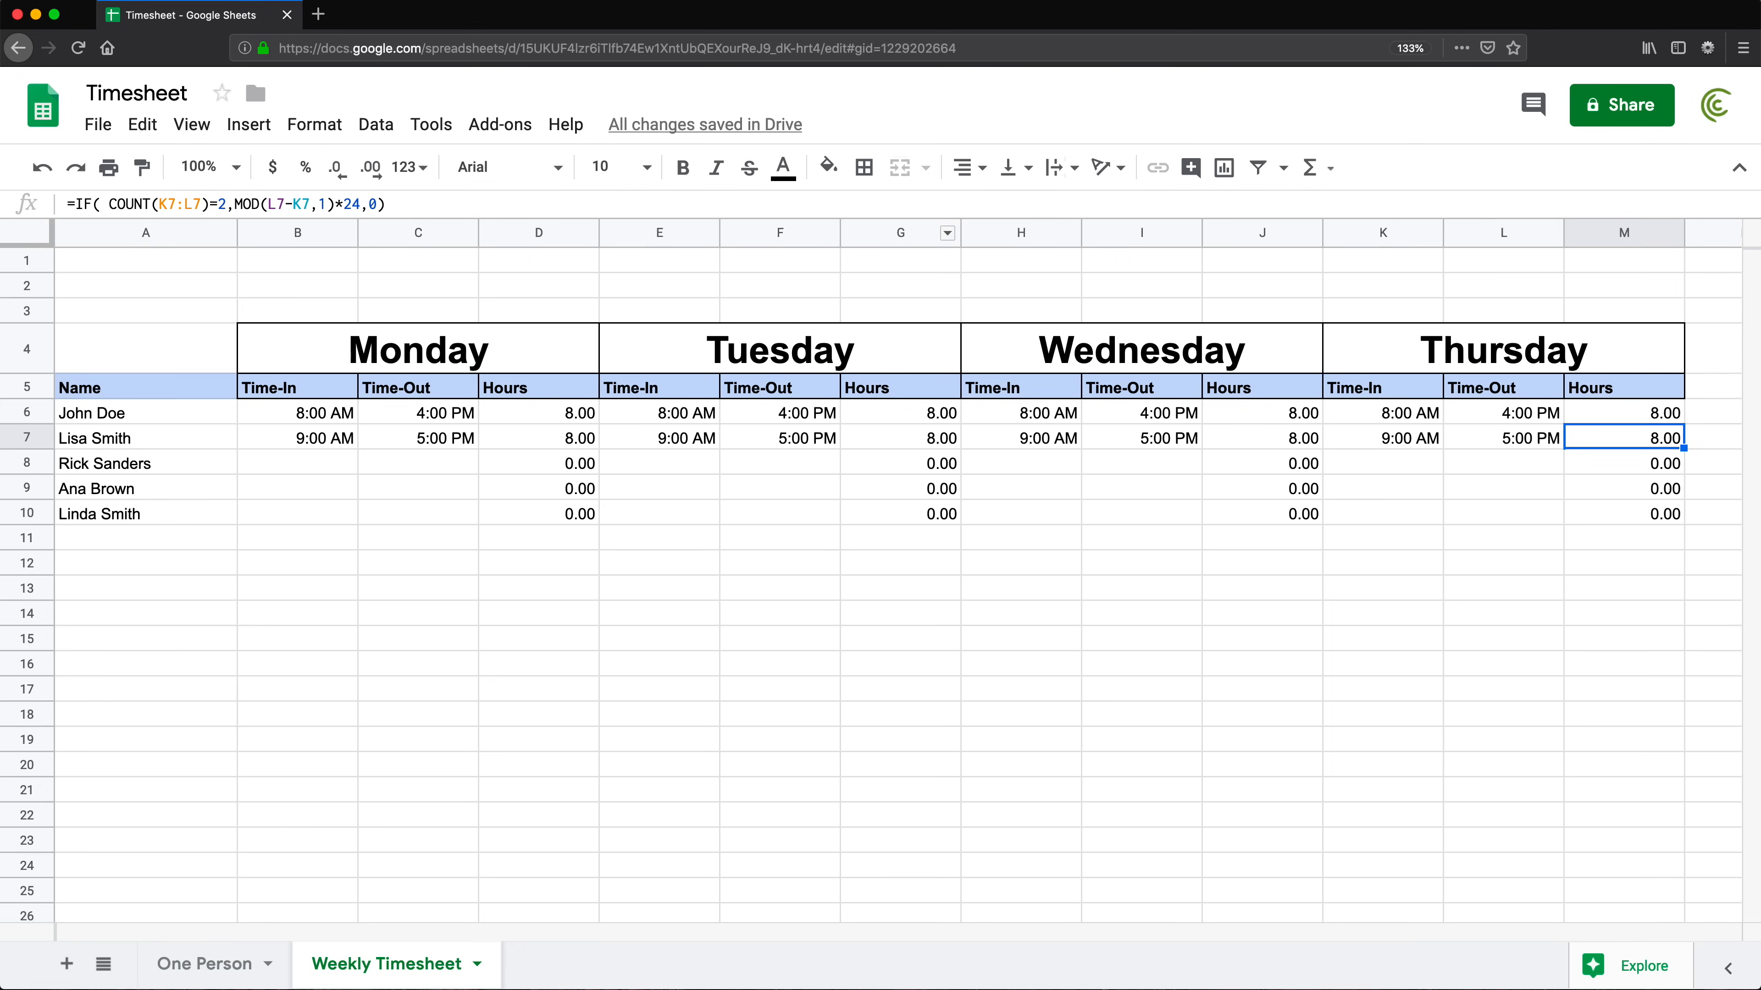
Clear the first employee's Wednesday Time-In and Time-Out in H6 and I6
left_click(1053, 485)
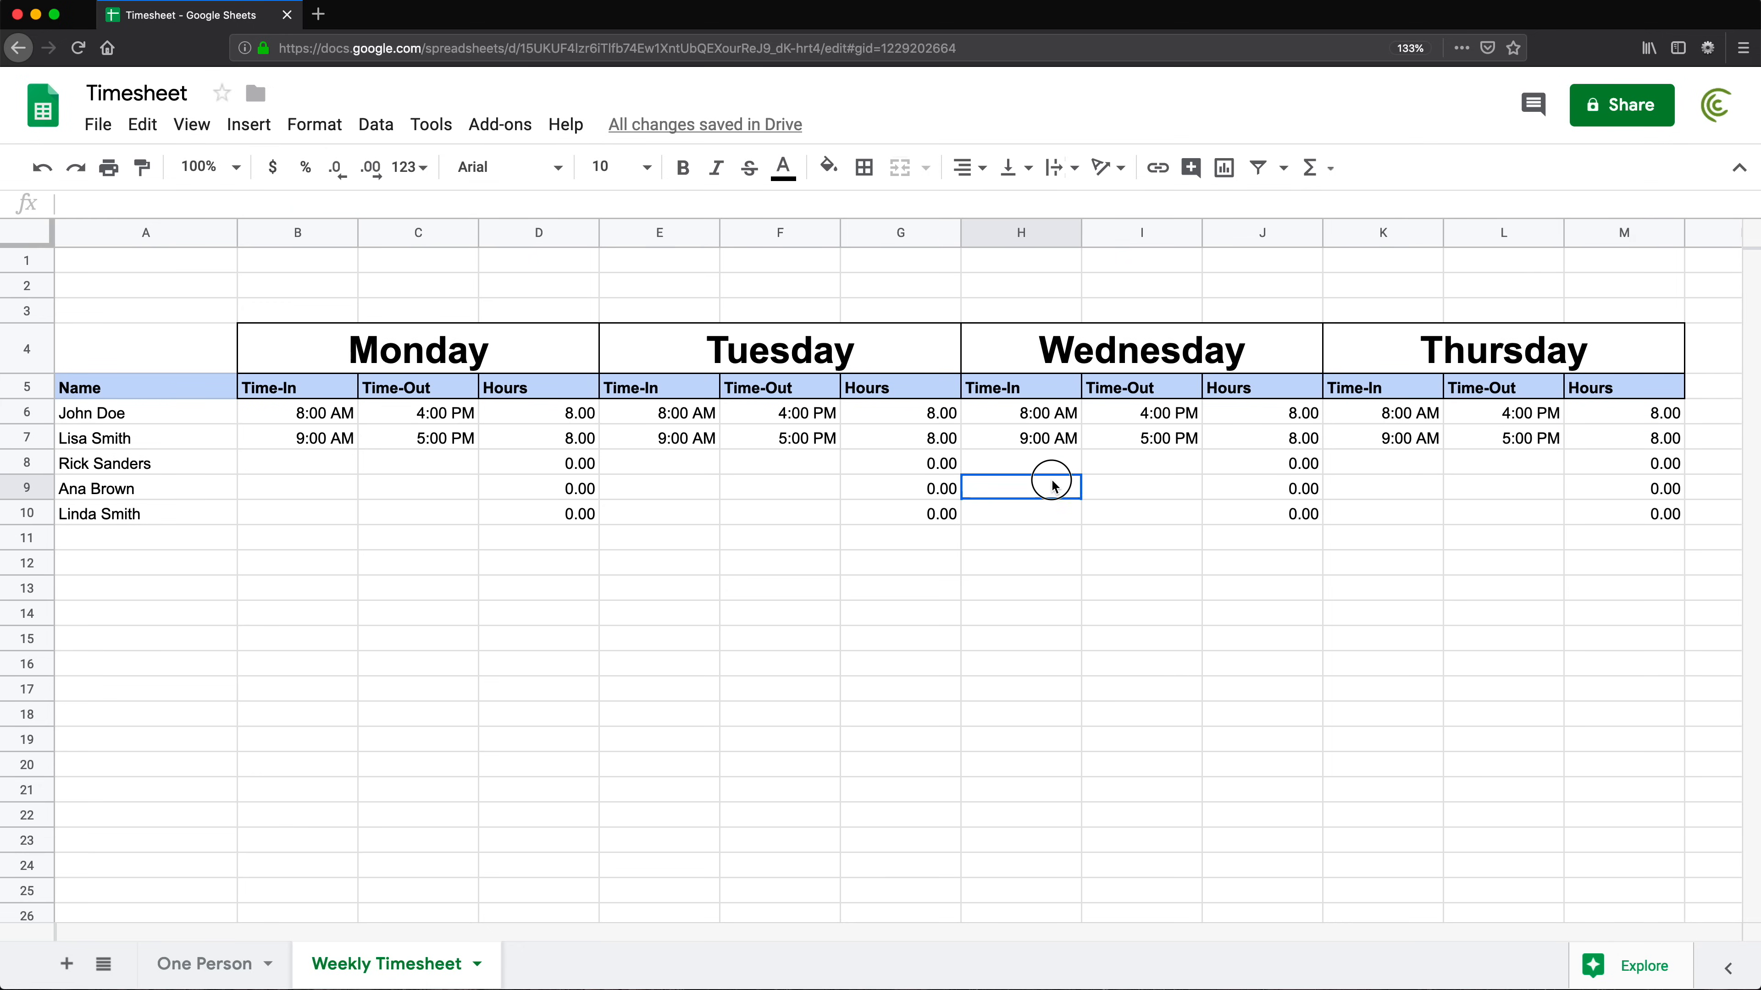
left_click(1050, 443)
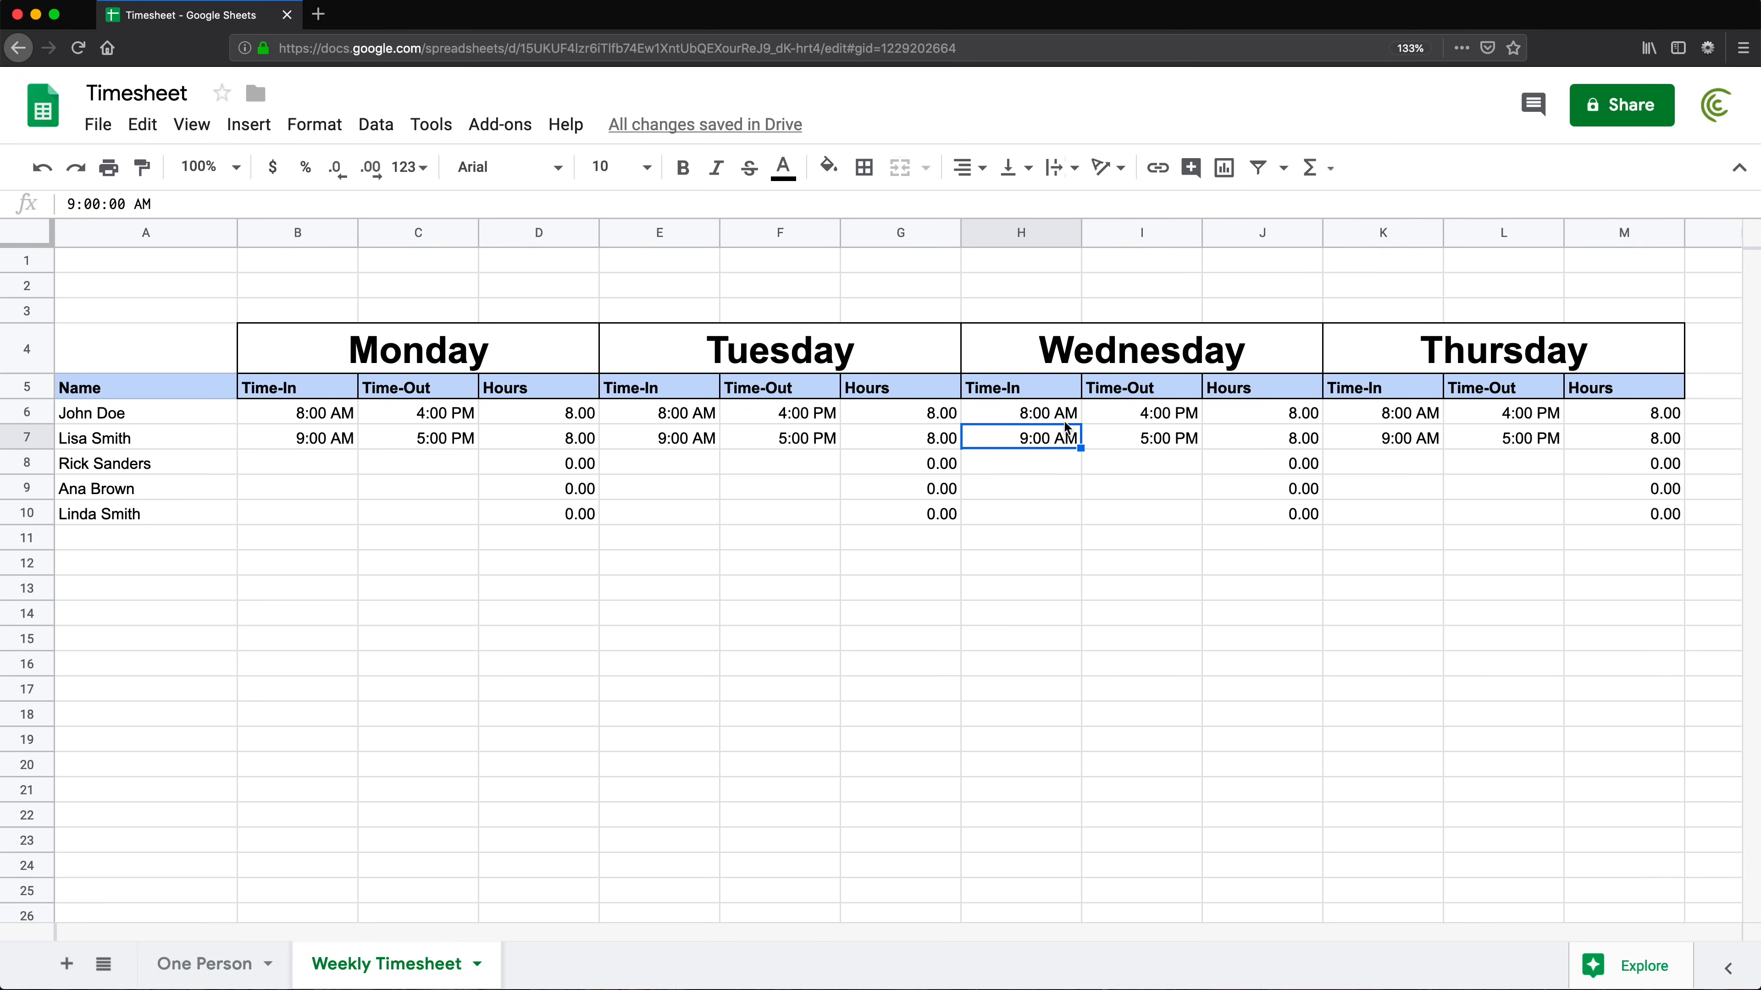
left_click(1055, 425)
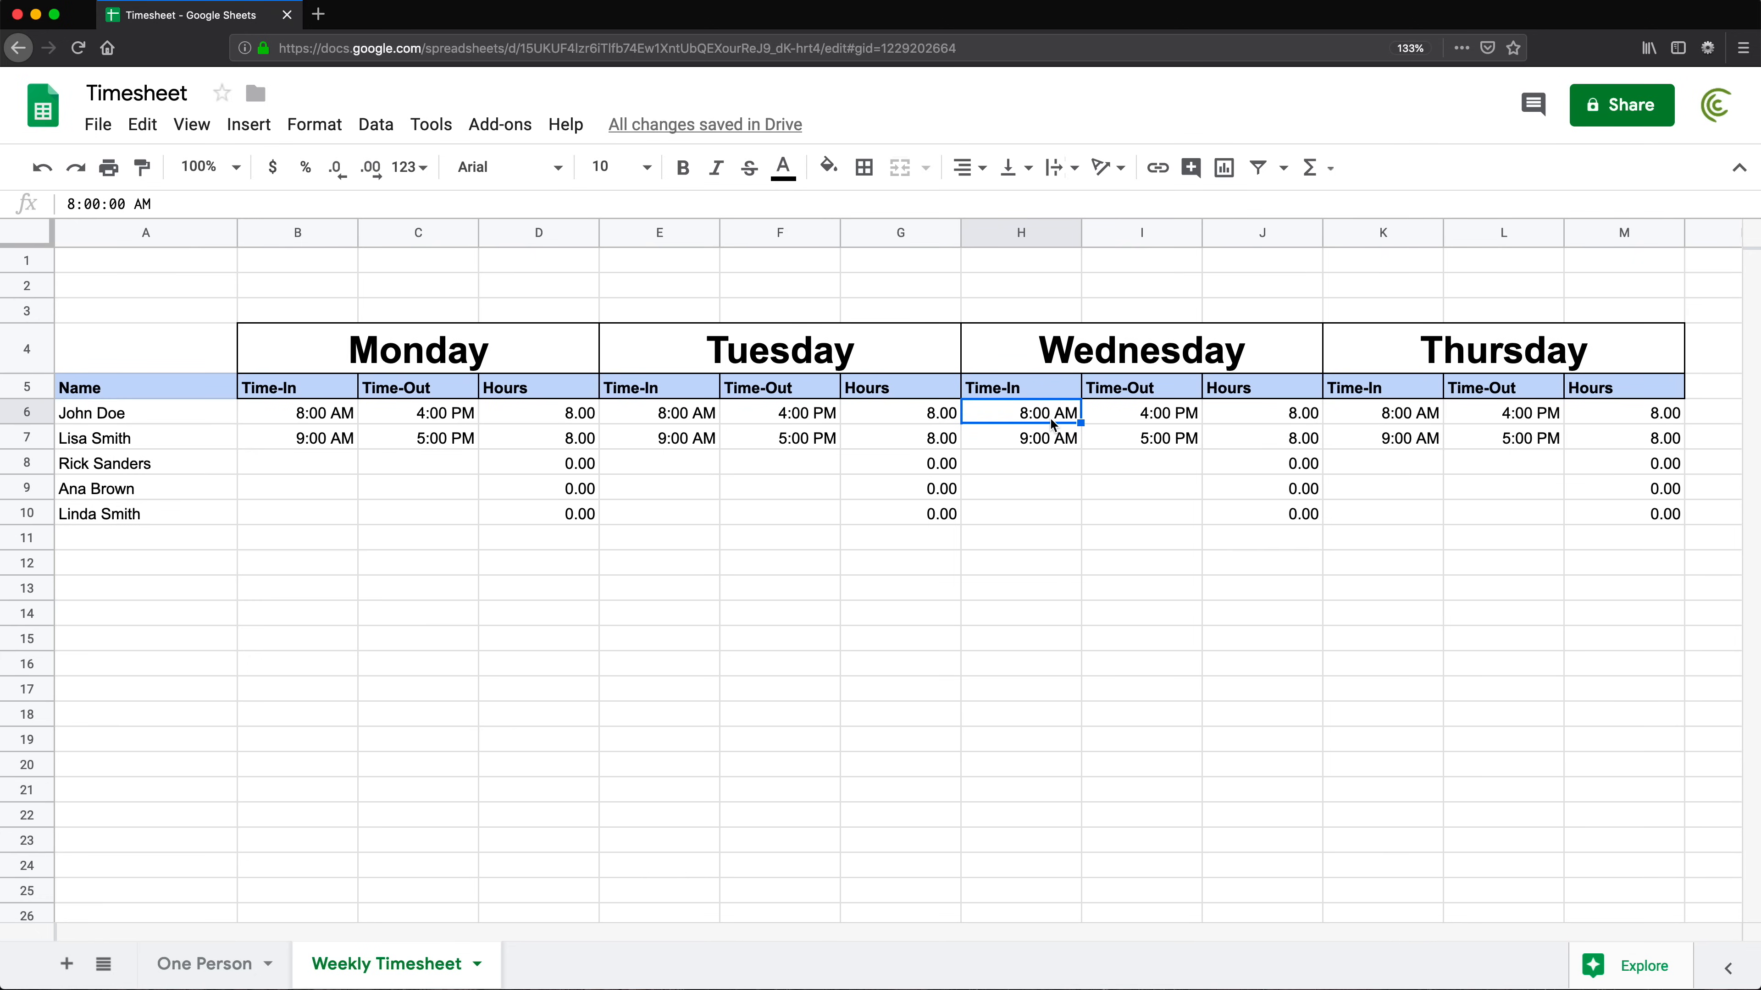
key("Delete")
left_click(1137, 416)
key("Delete")
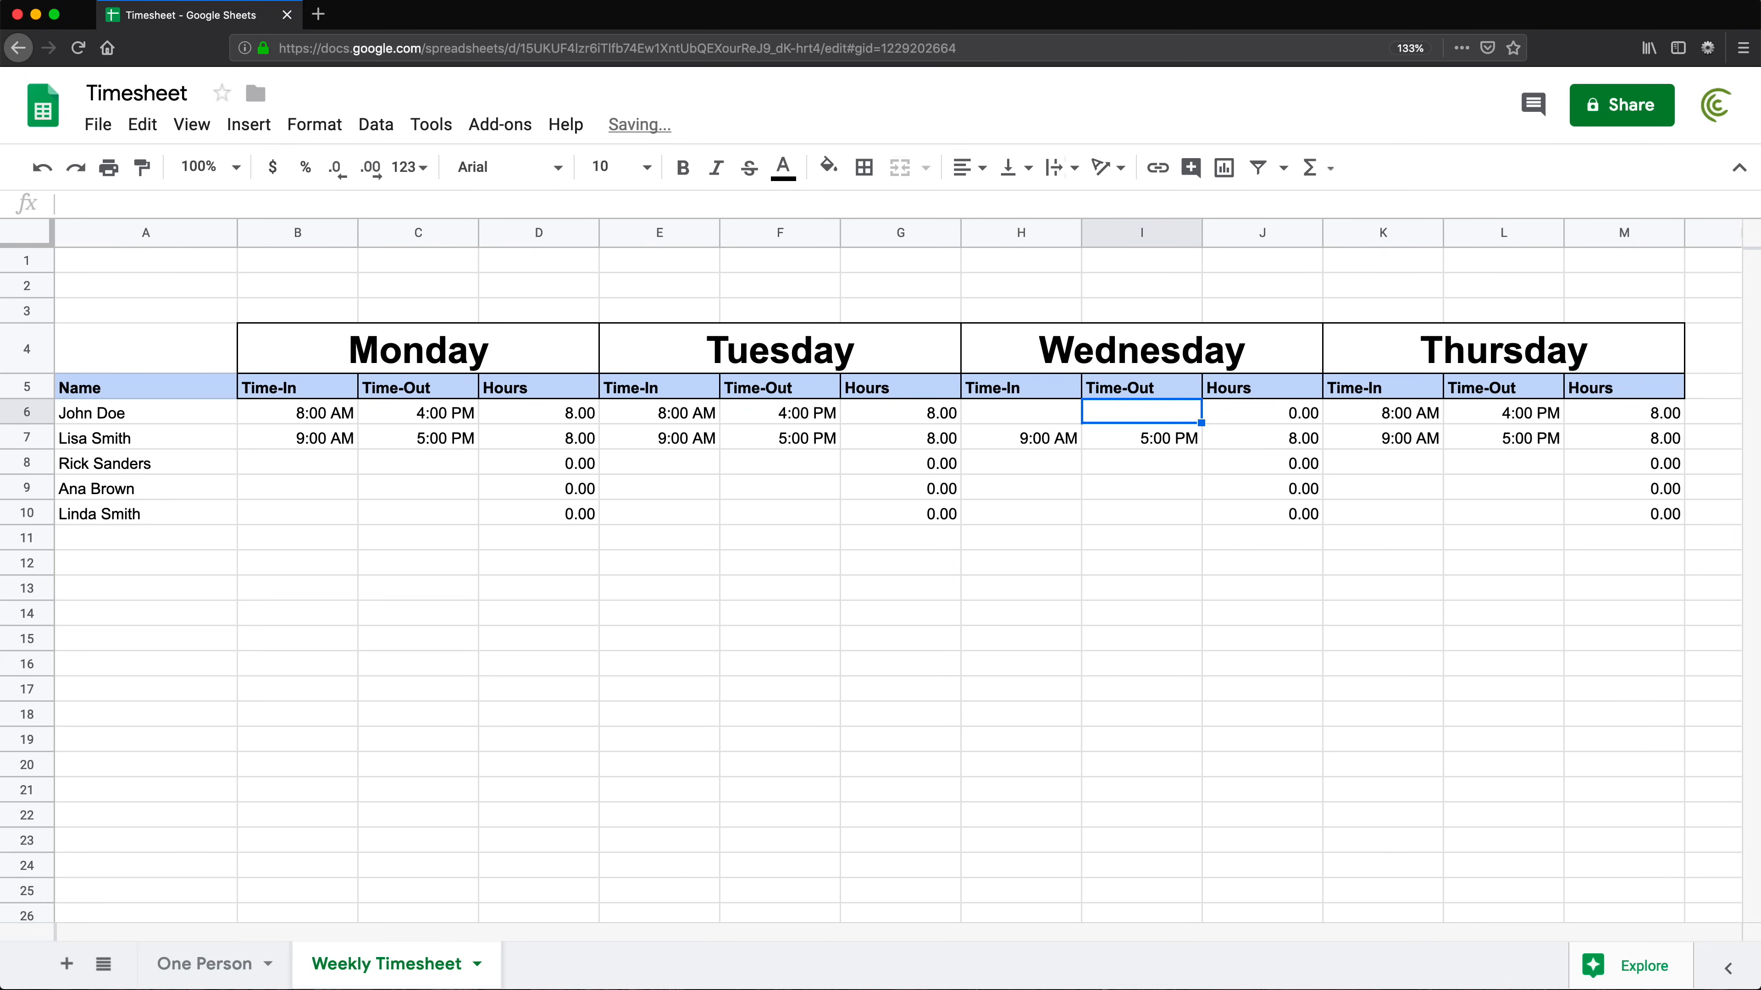
left_click(1028, 465)
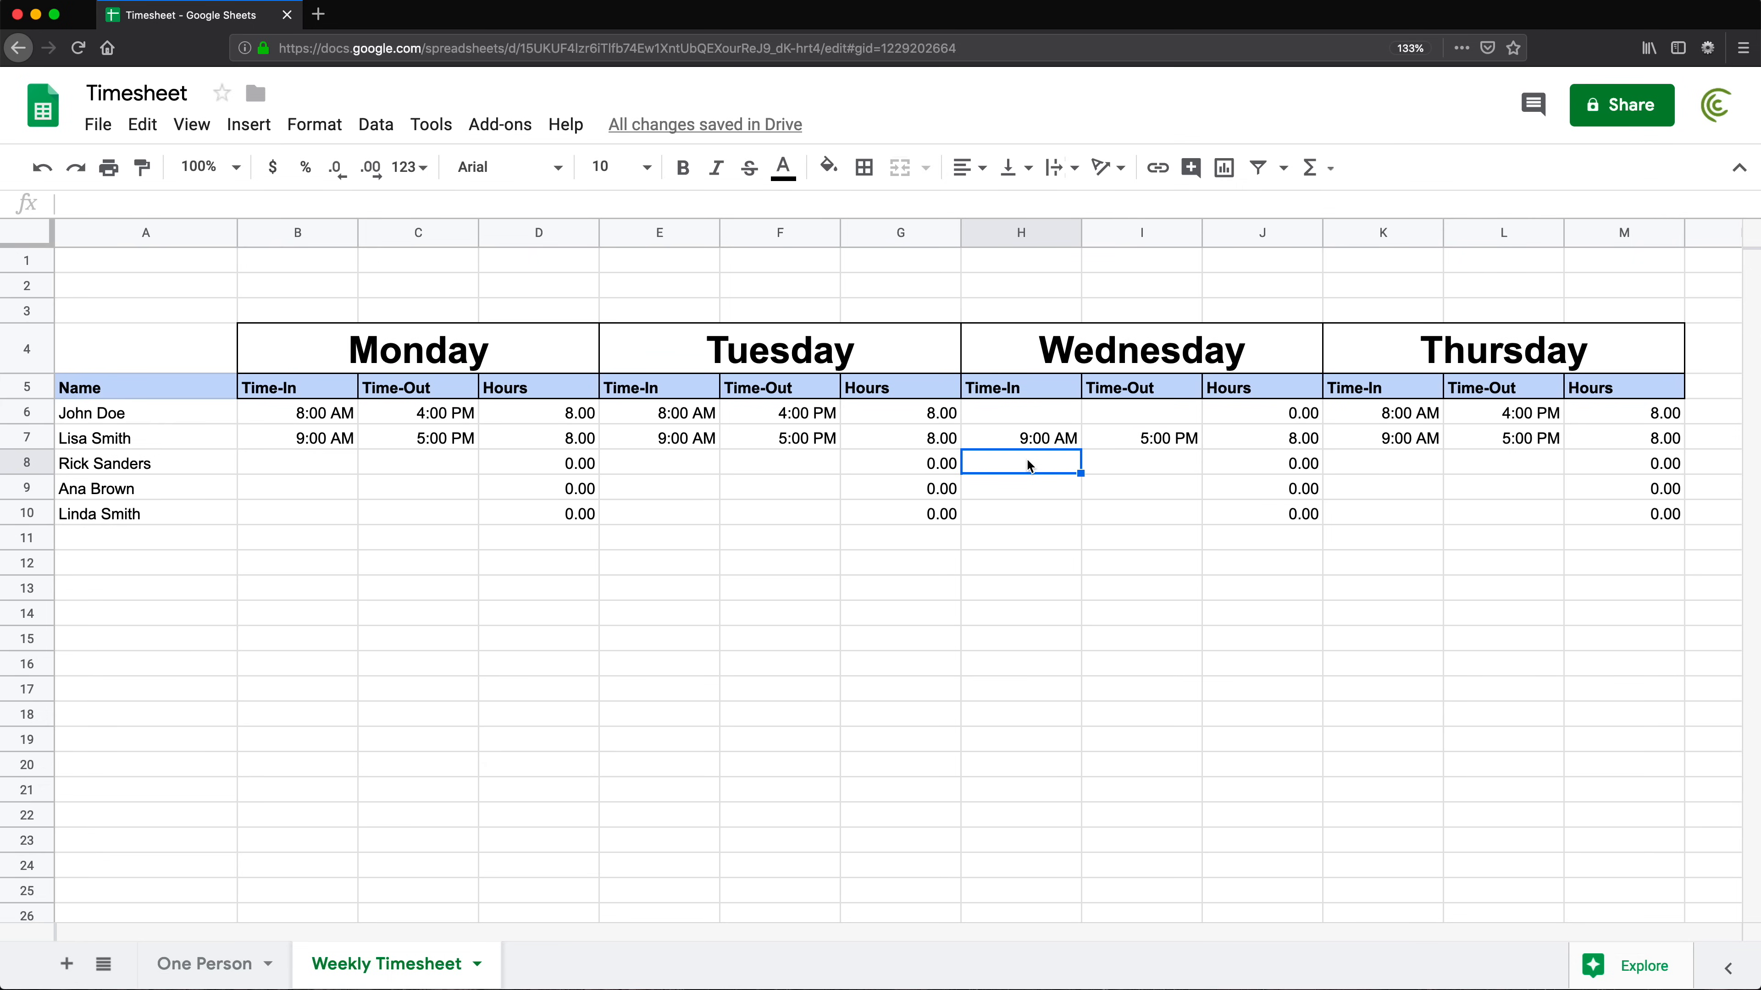
Enter the third employee's Wednesday times in row 8: 7am as Time-In and 2pm as Time-Out
type("7am")
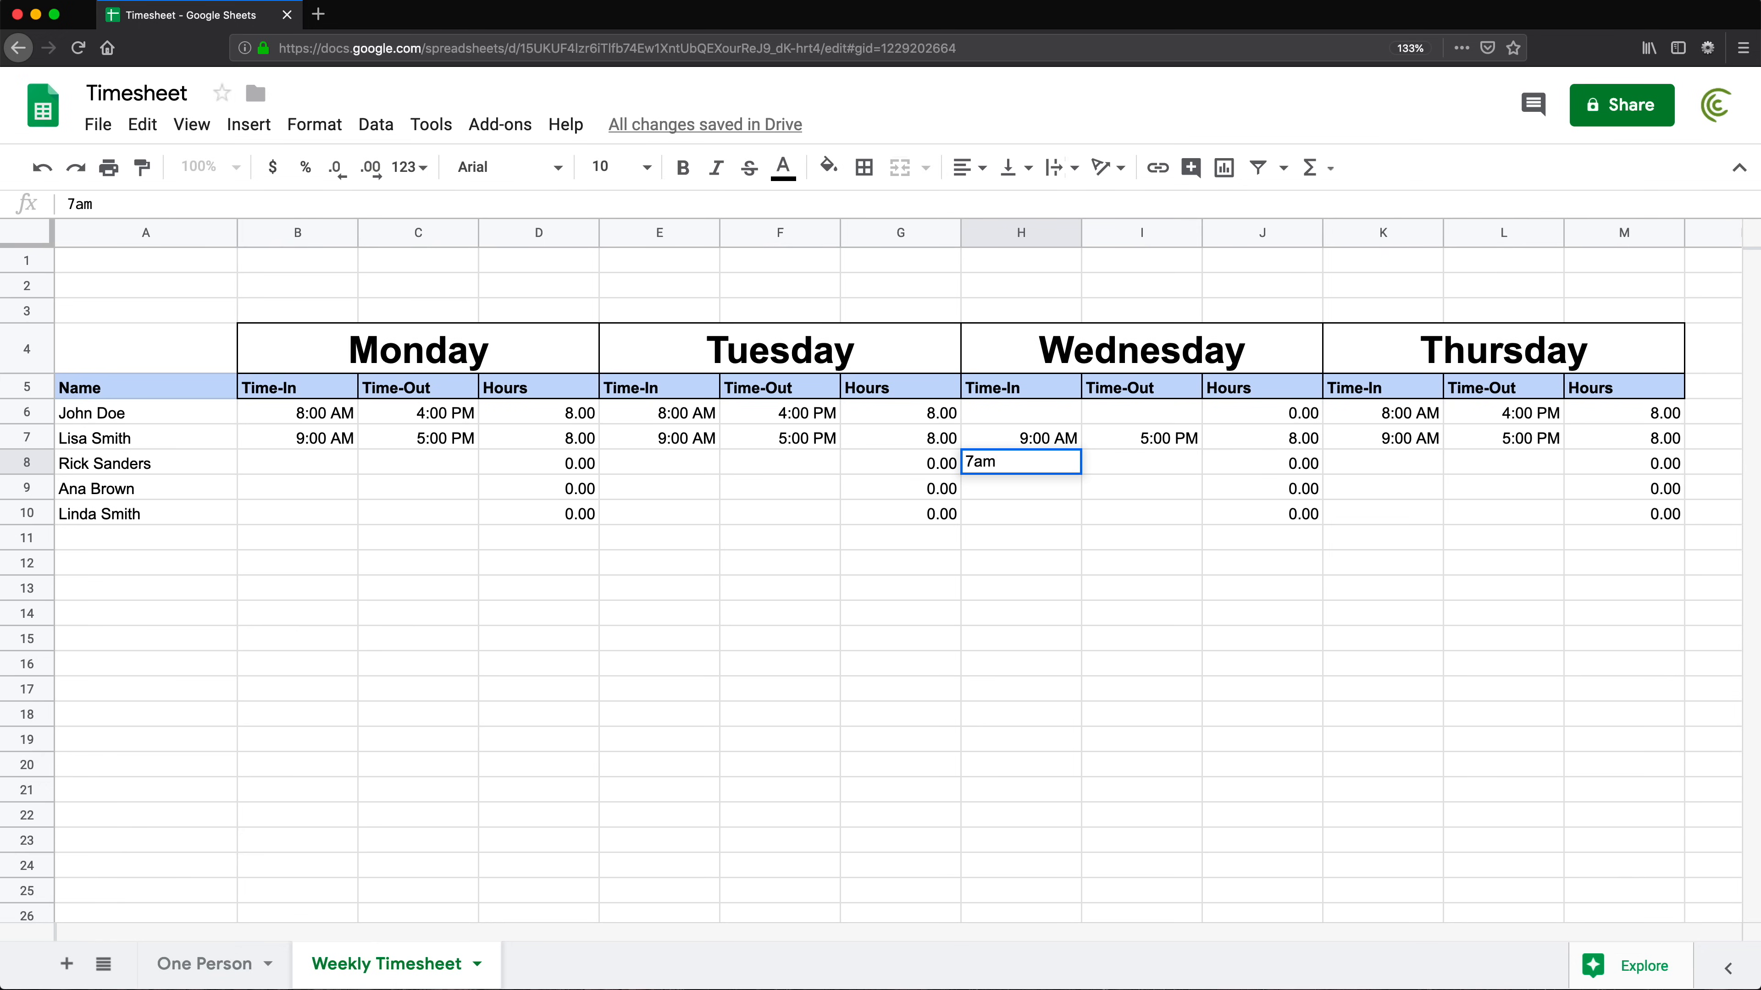
key("Tab")
type("2pm")
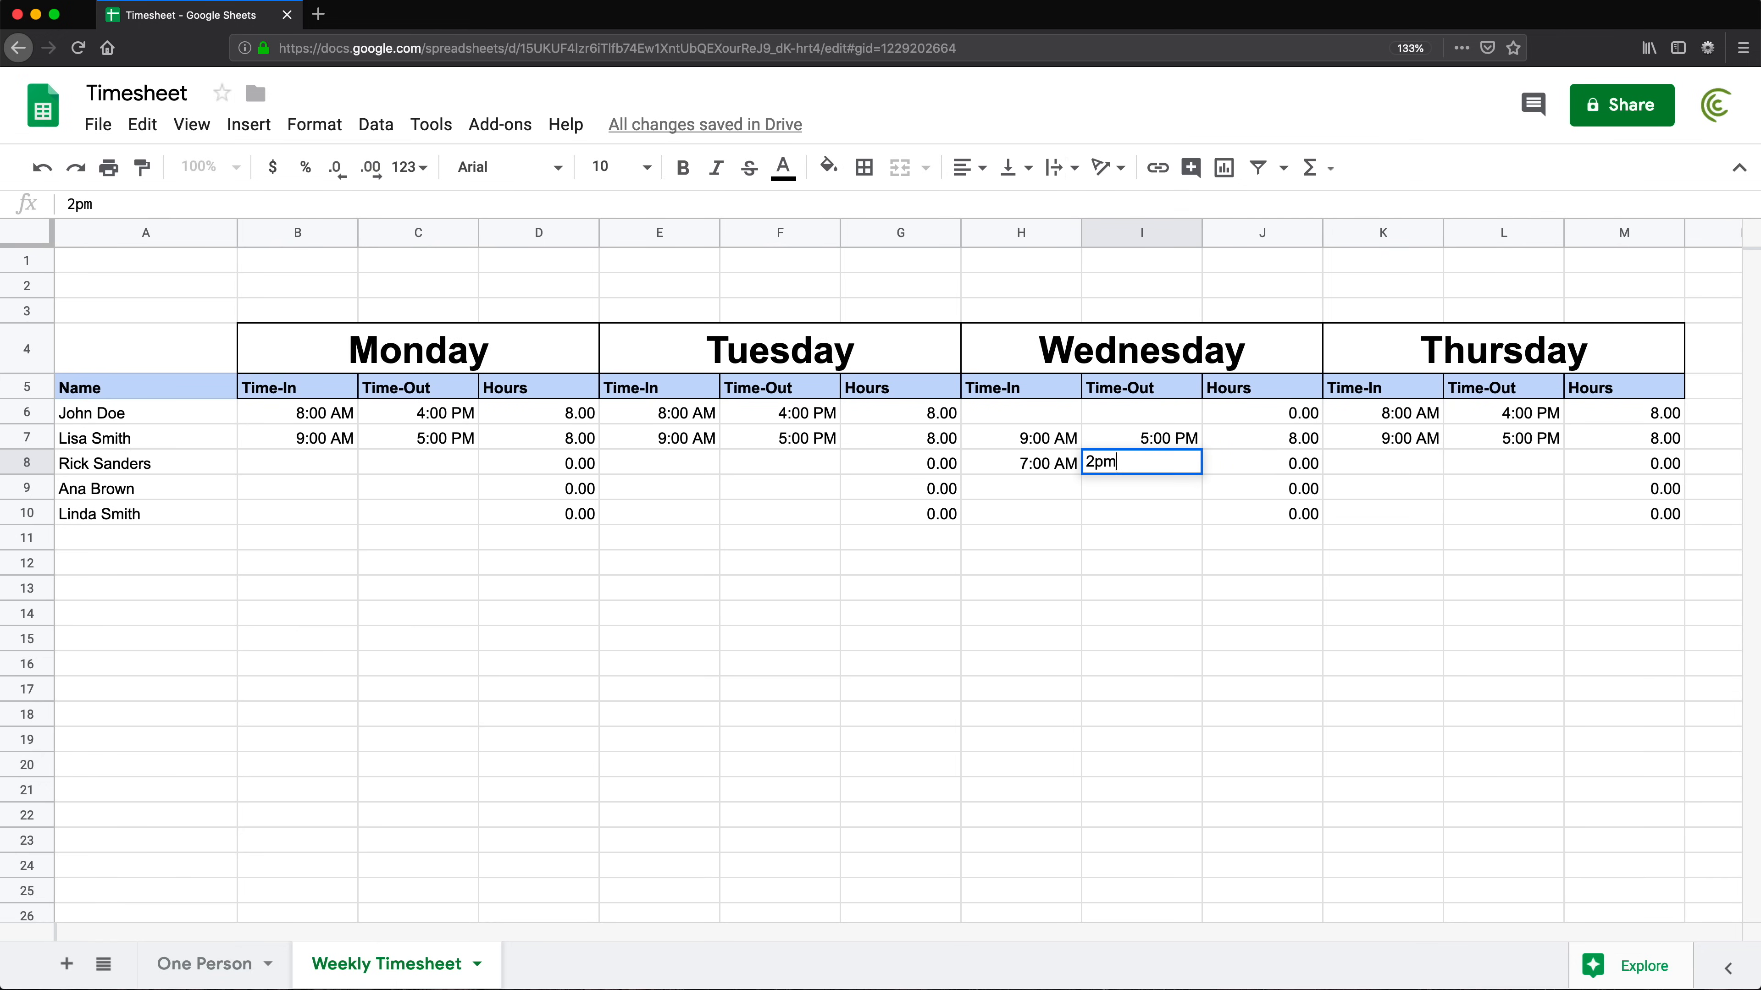
key("Tab")
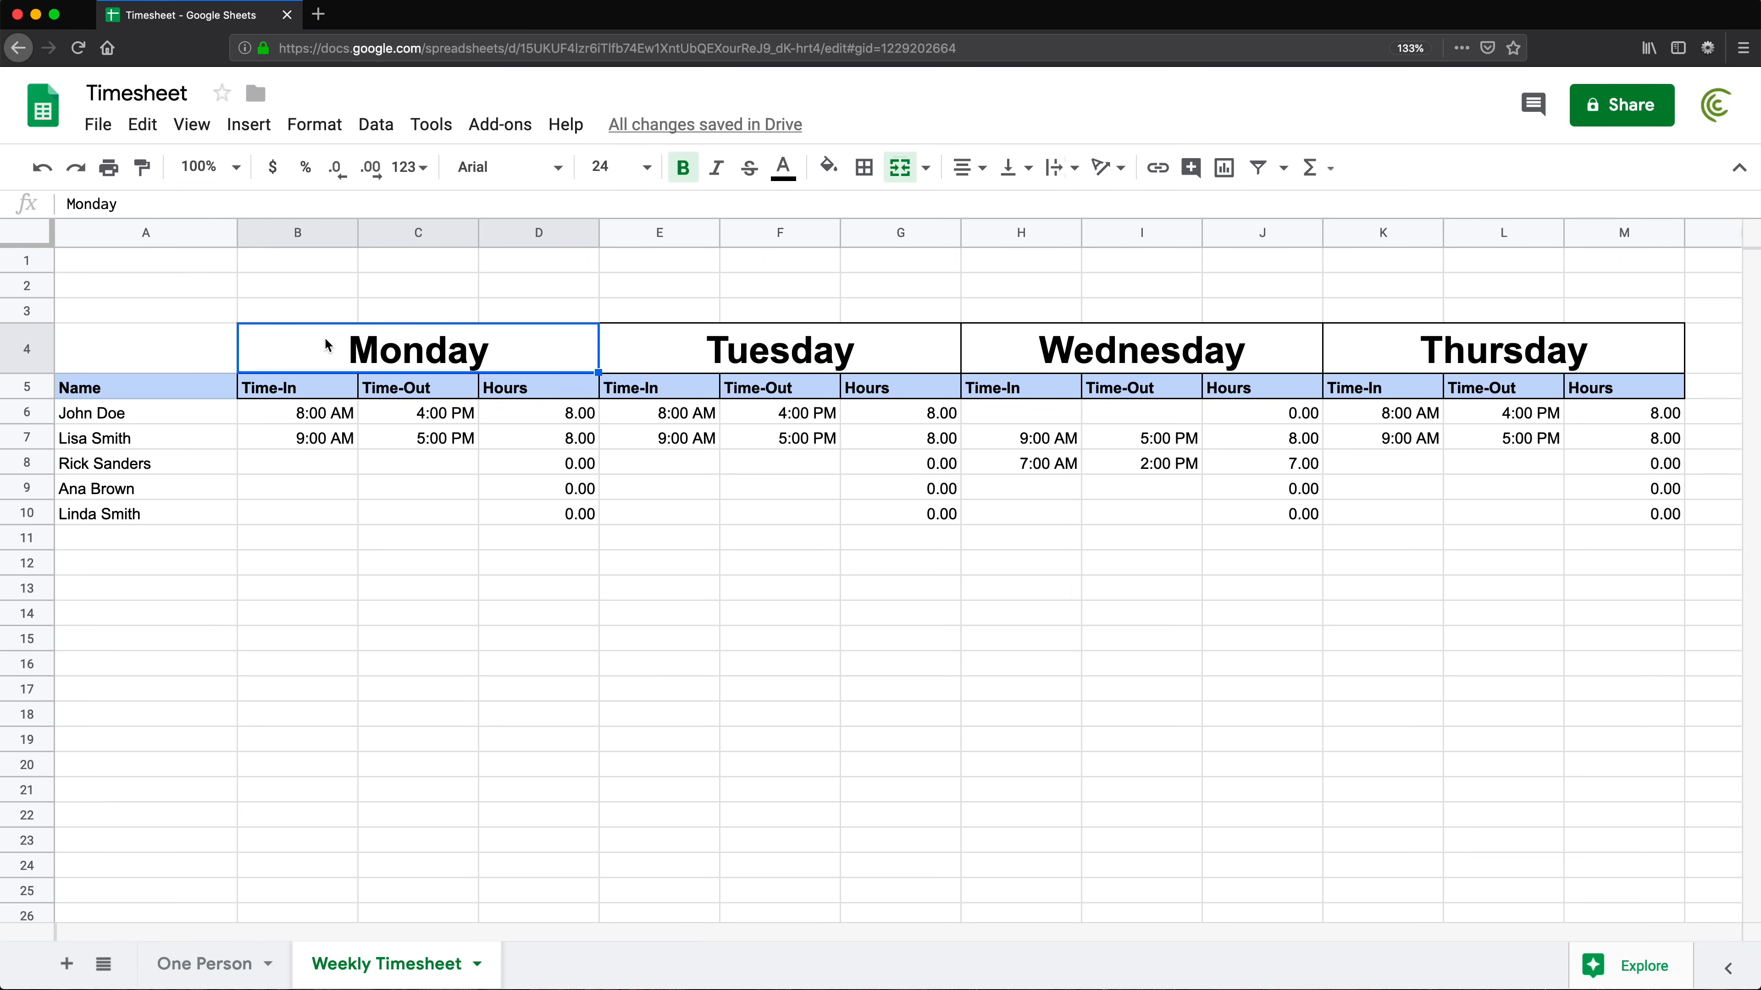
Narrow columns B through M together to a uniform width that just fits the time entries
left_click_drag(298, 232, 1616, 278)
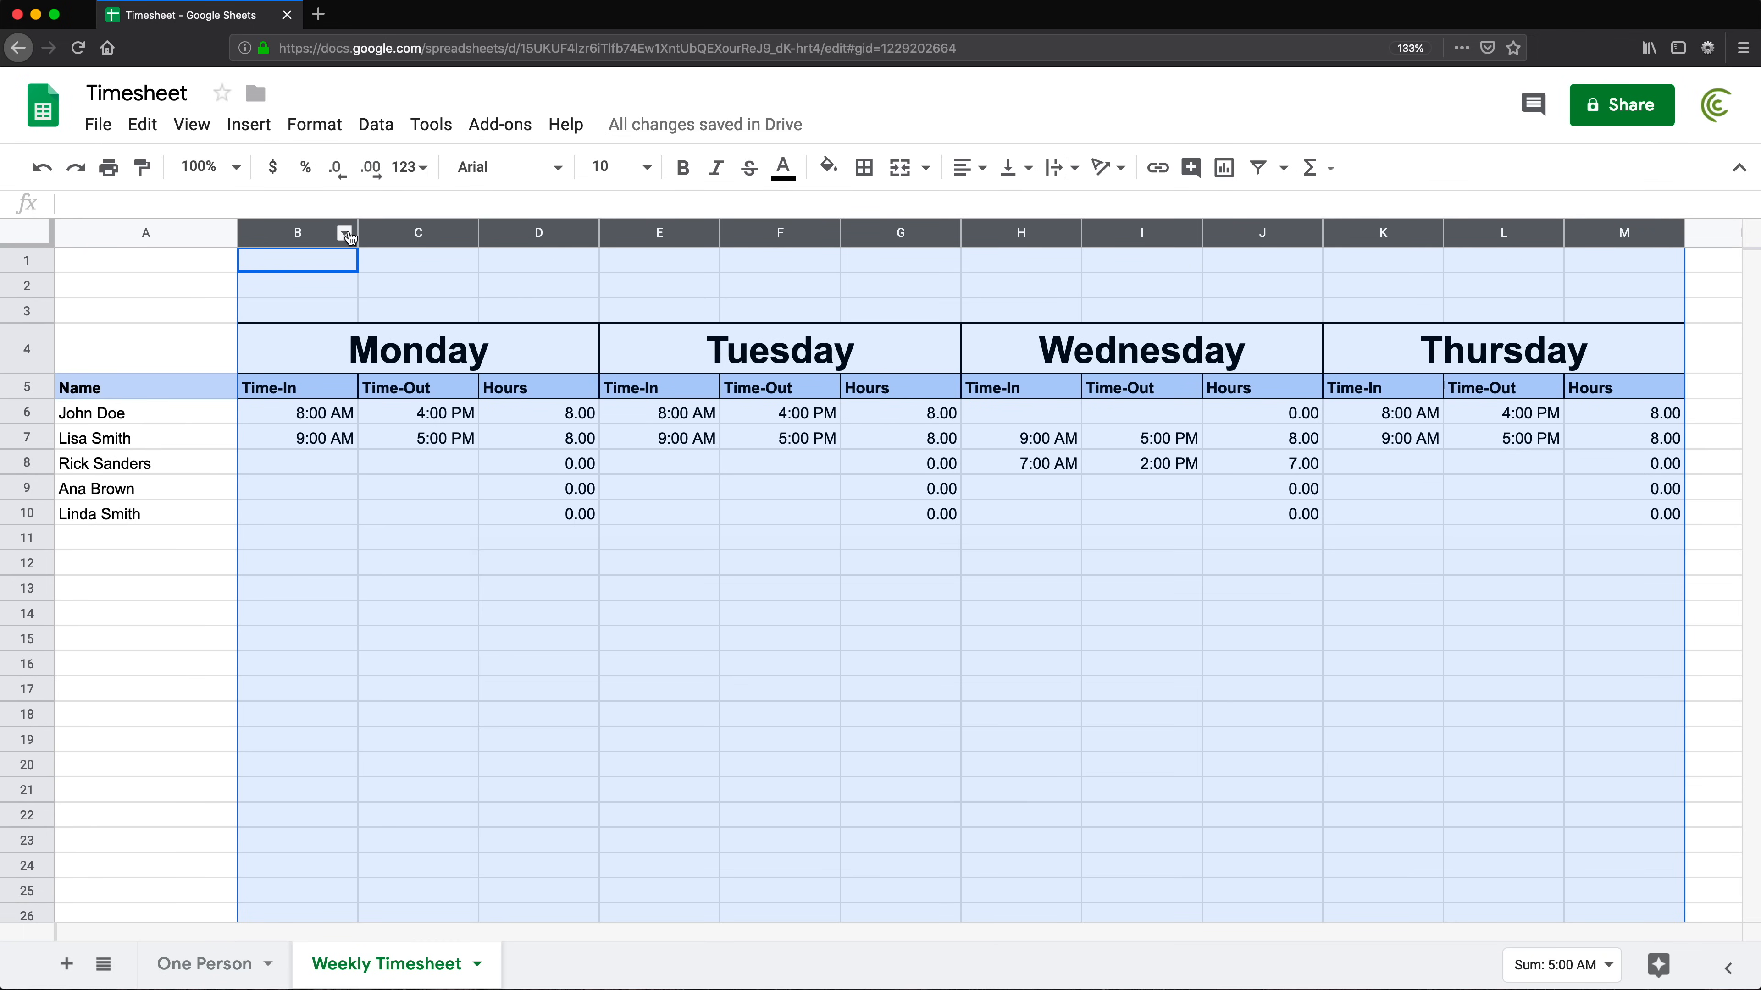
left_click_drag(358, 231, 317, 234)
left_click(551, 613)
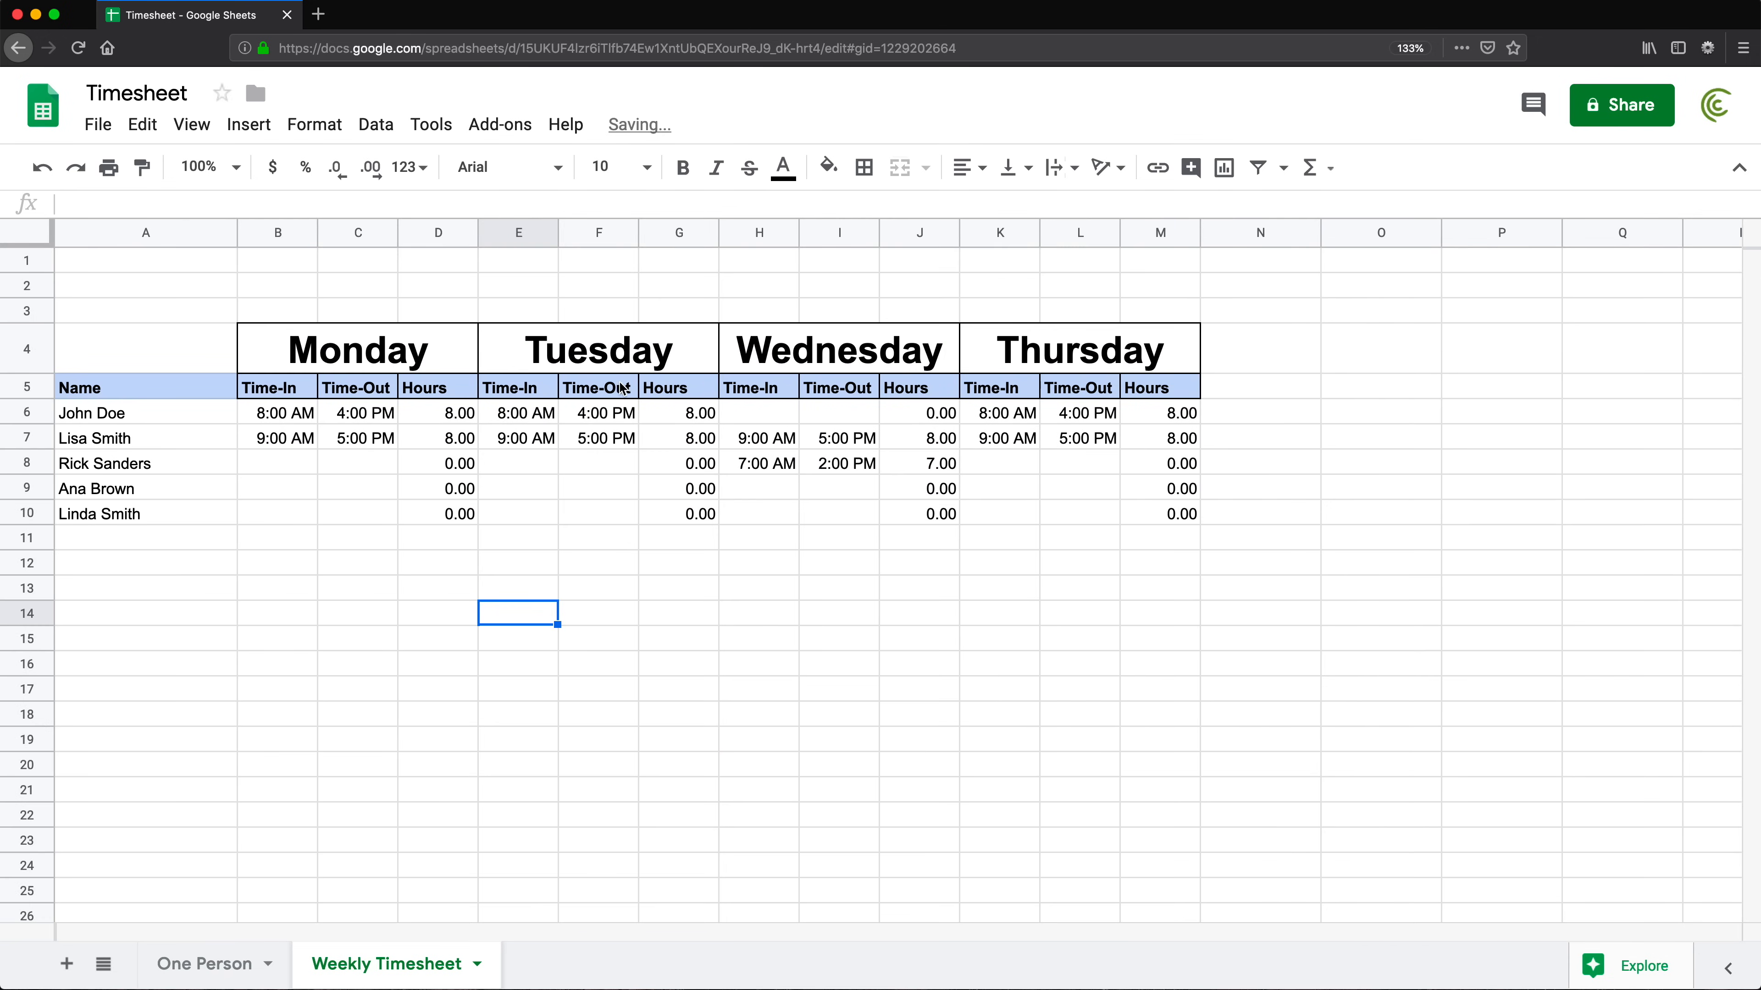
Center the day-block column headers in B5:M5 and set their font size to 8
left_click(278, 392)
left_click_drag(278, 392, 1165, 388)
left_click(970, 168)
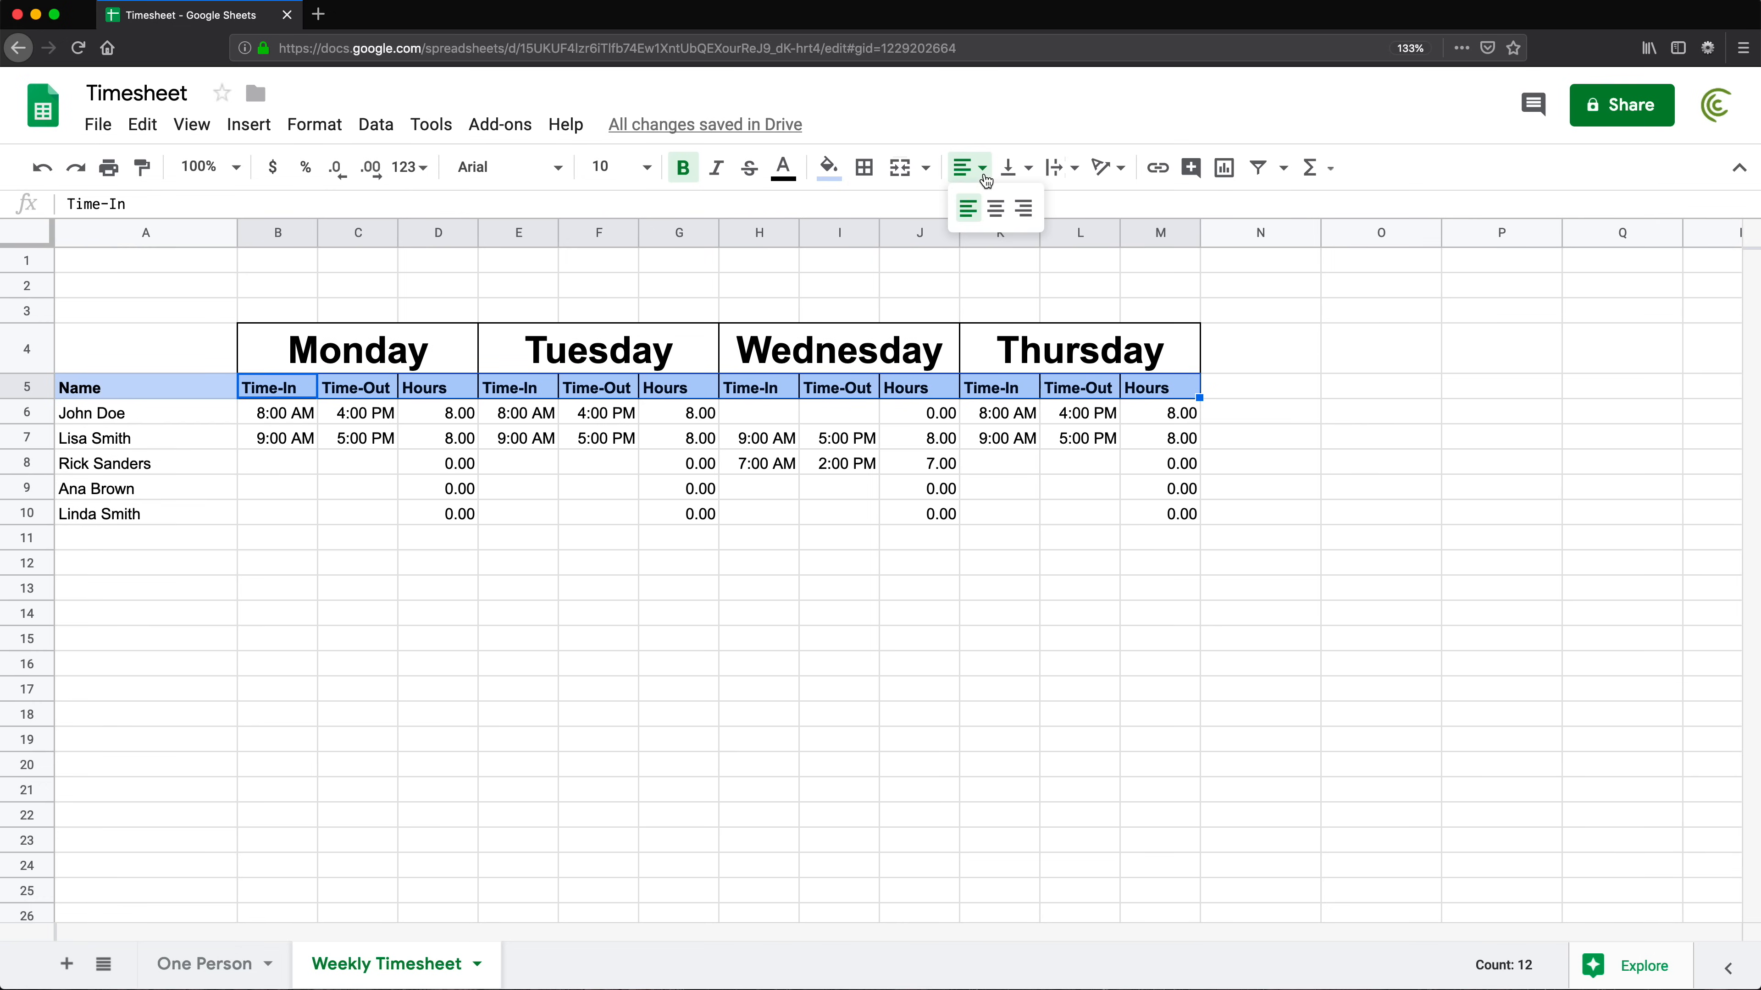
left_click(993, 205)
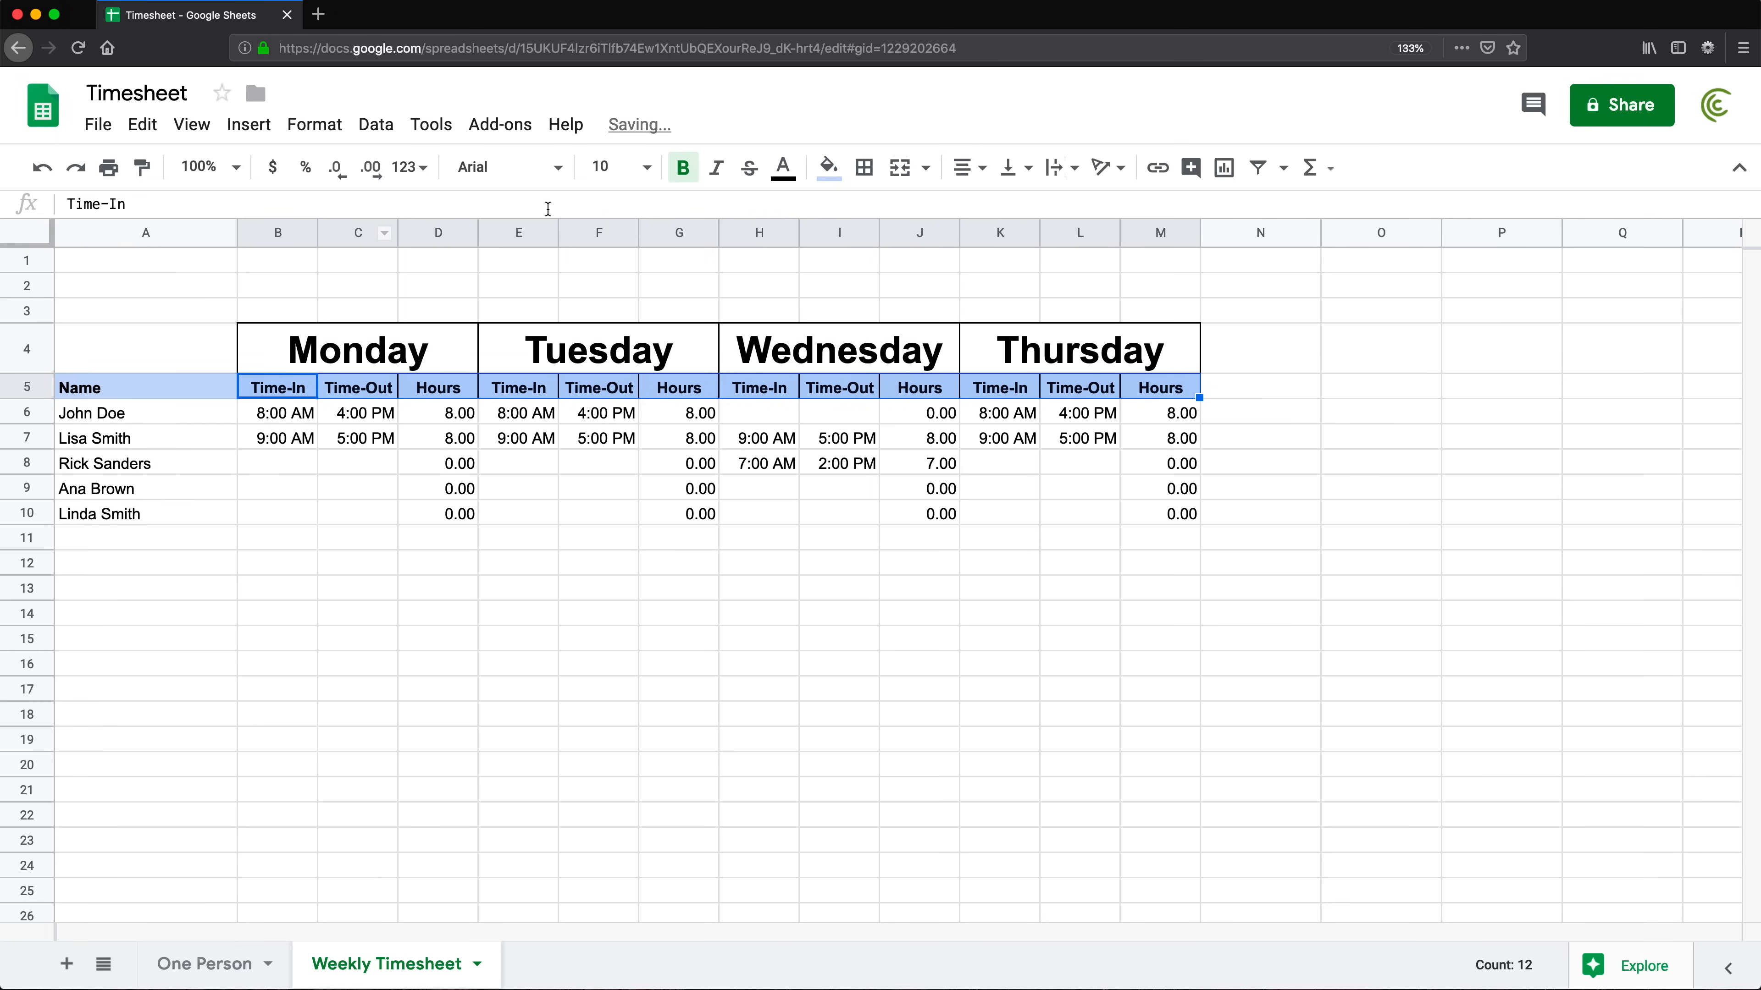
left_click(643, 173)
left_click(609, 286)
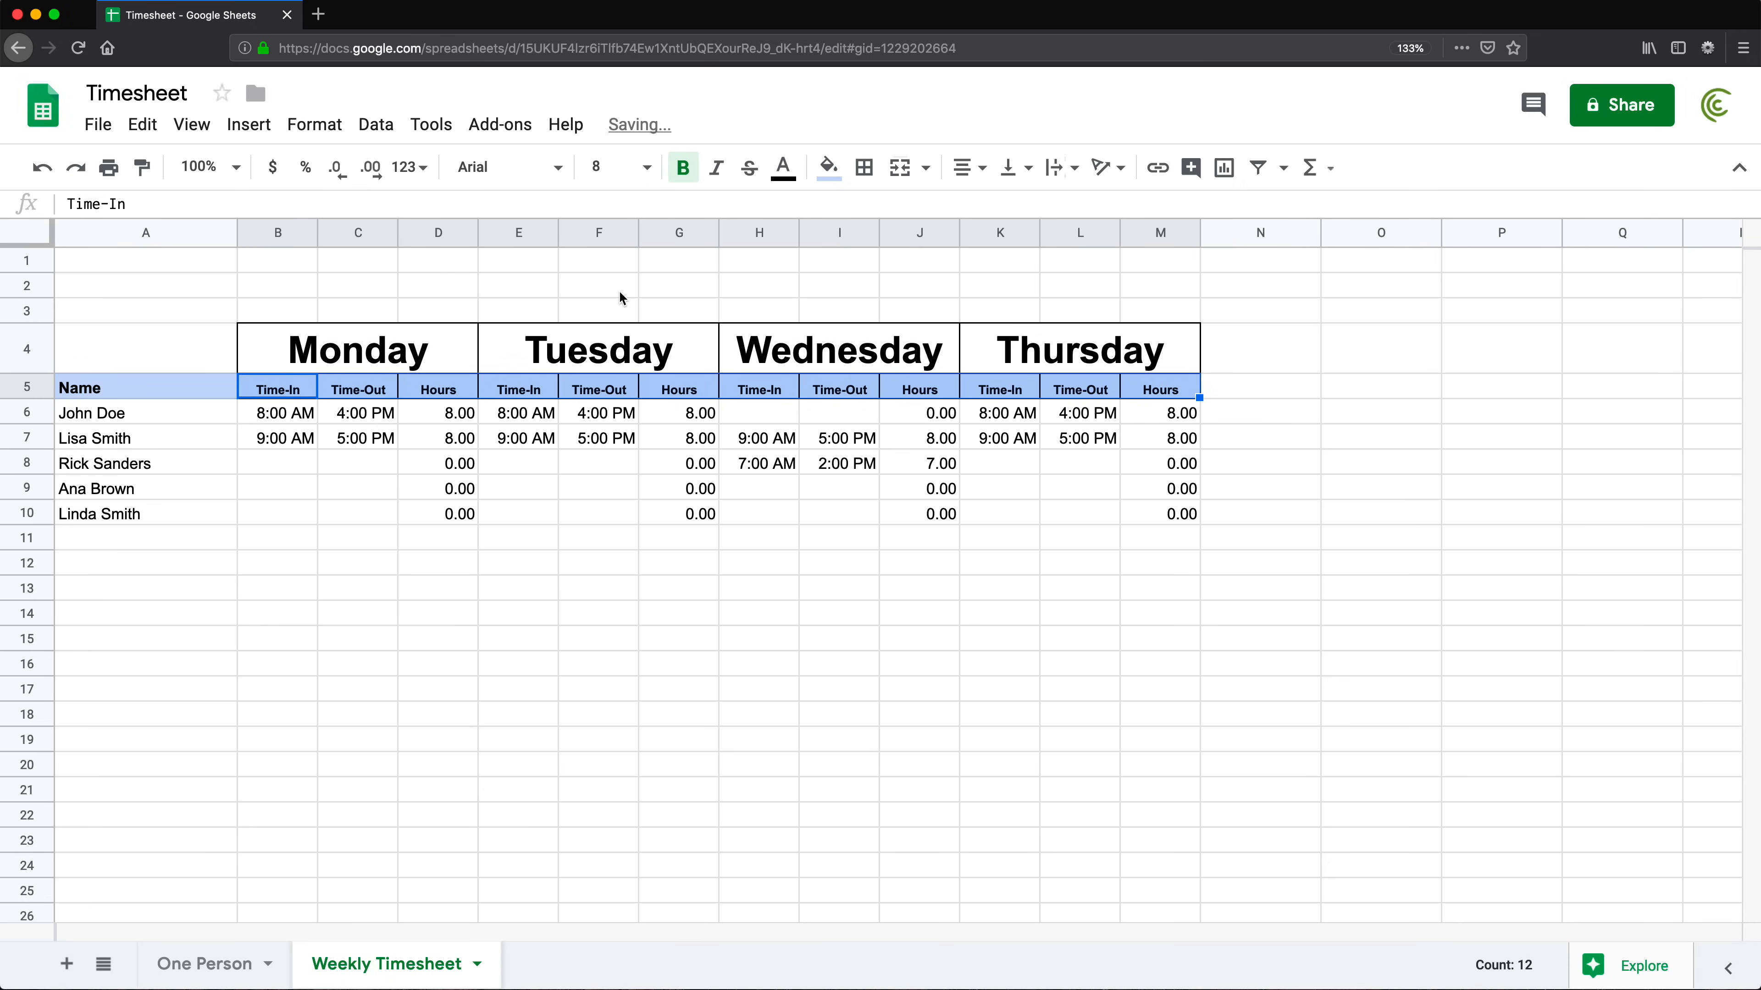
left_click(710, 474)
Review the first employee's Hours formulas in D6, G6, J6 and M6 and the empty column N beside the day blocks
left_click(1244, 340)
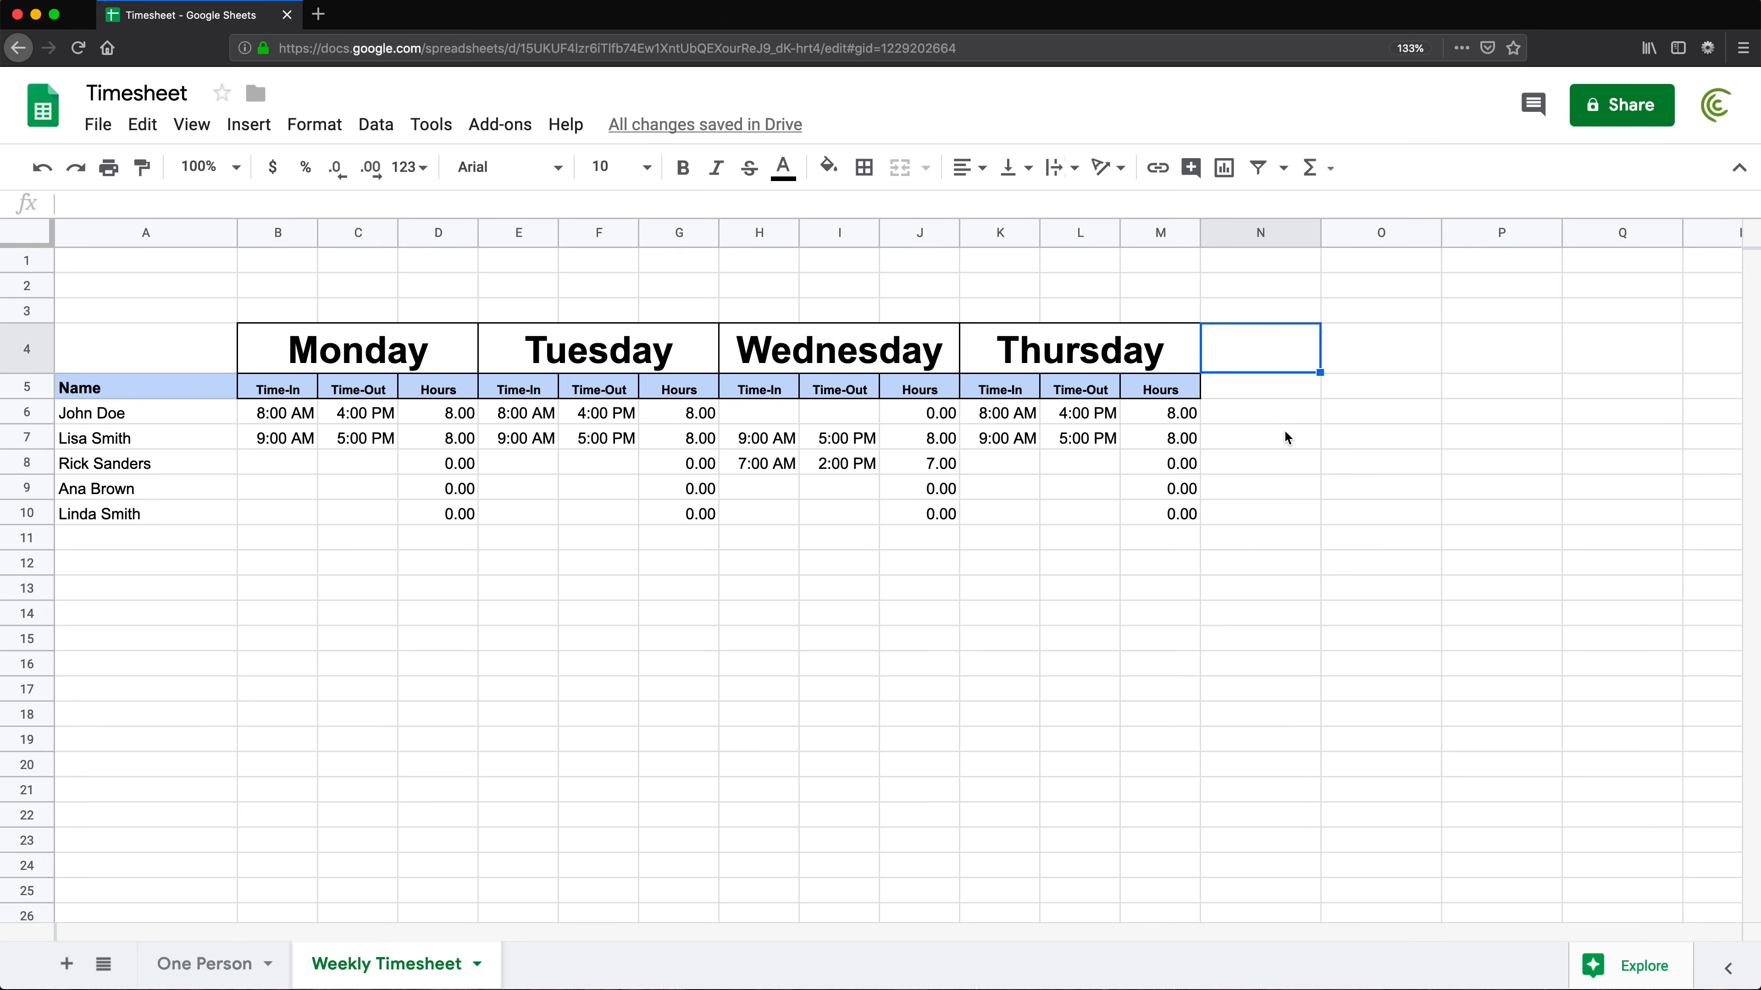
left_click(457, 419)
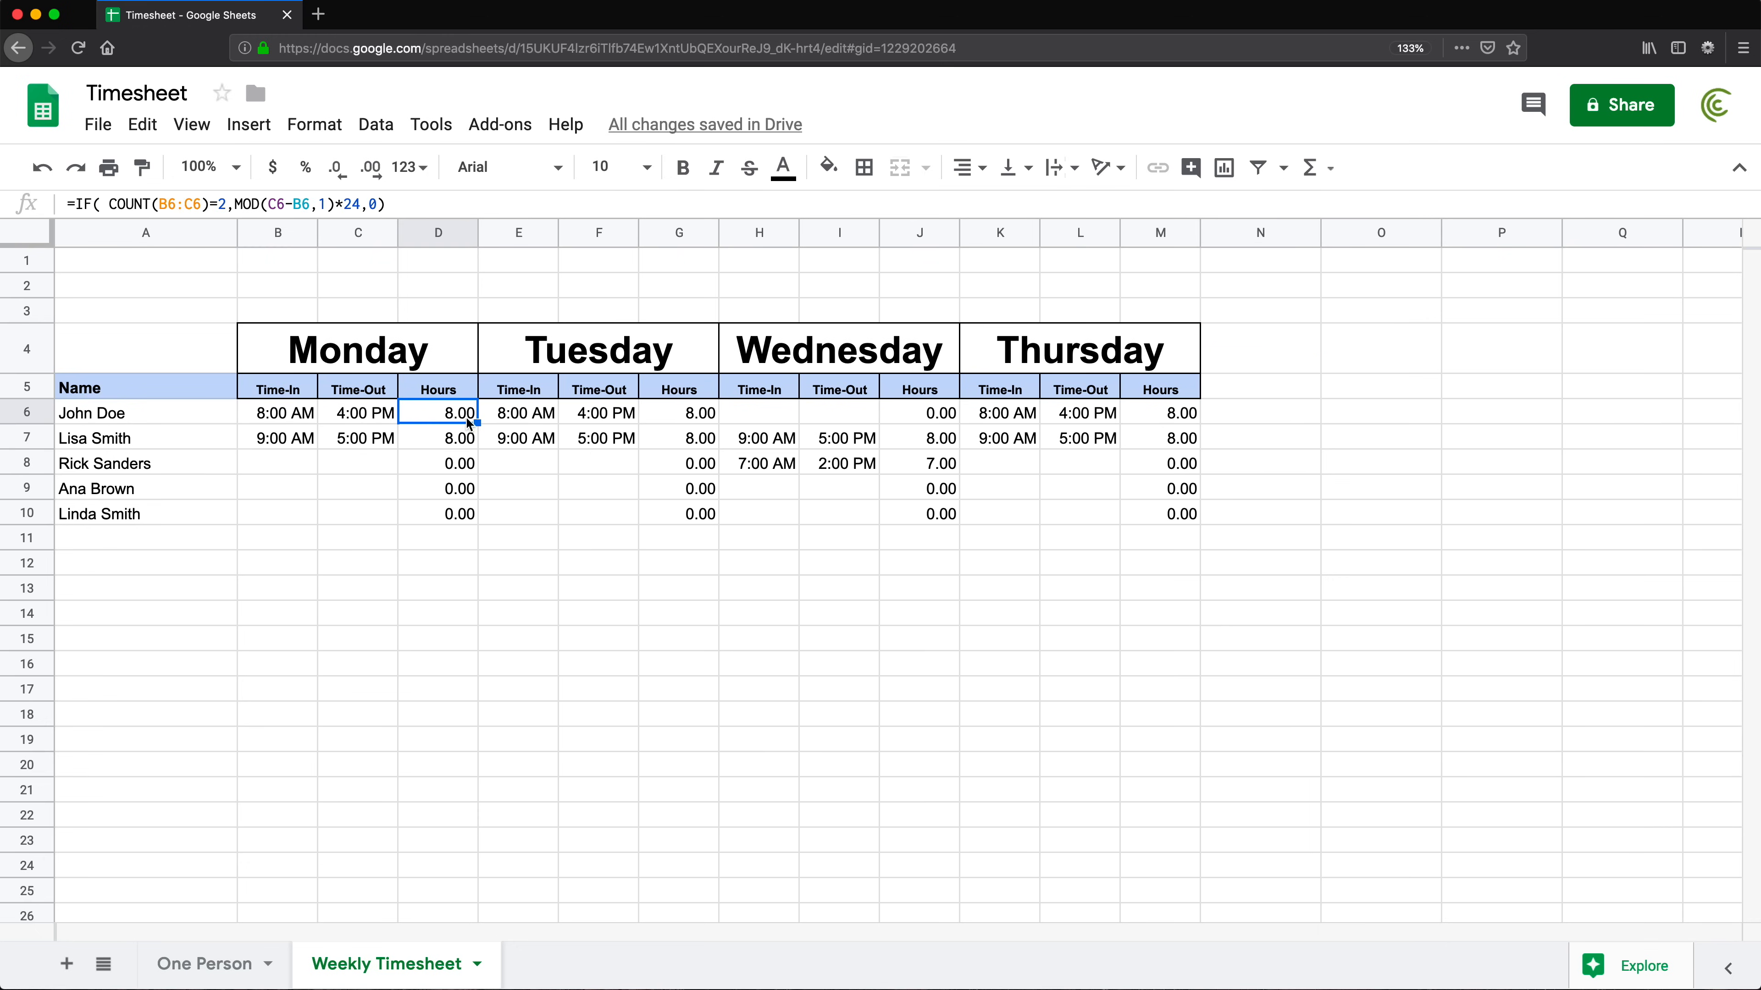
left_click(713, 415)
left_click(920, 421)
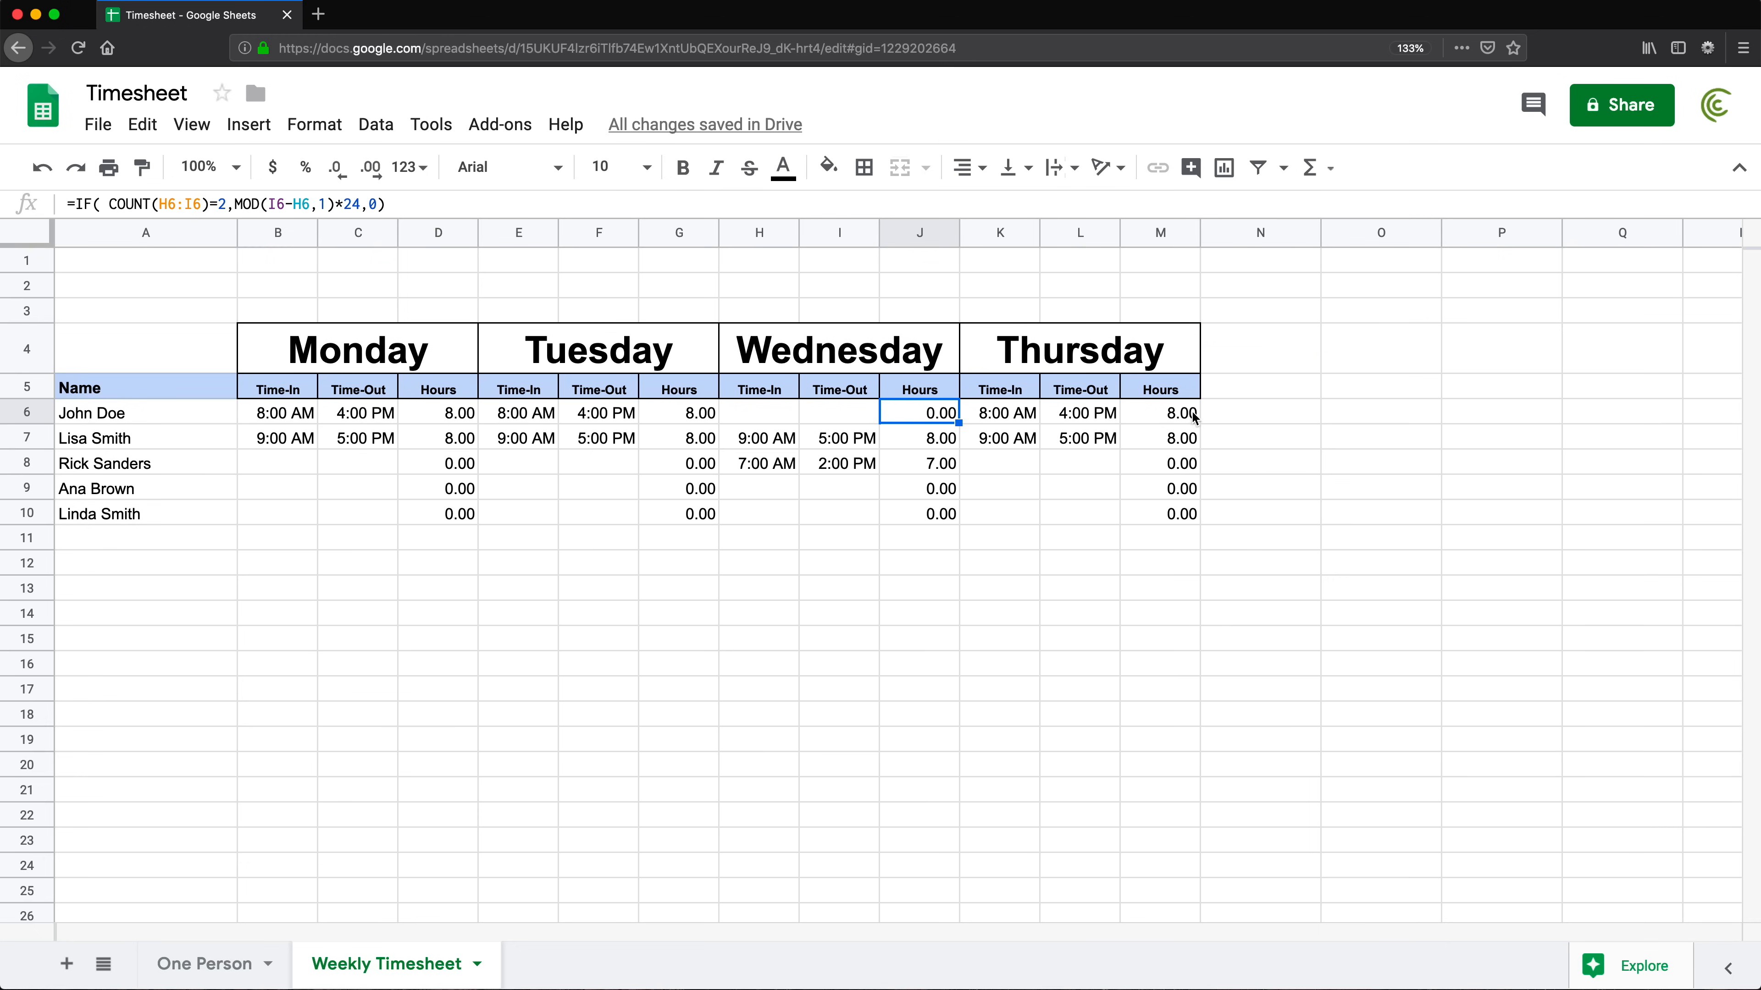
left_click(1187, 418)
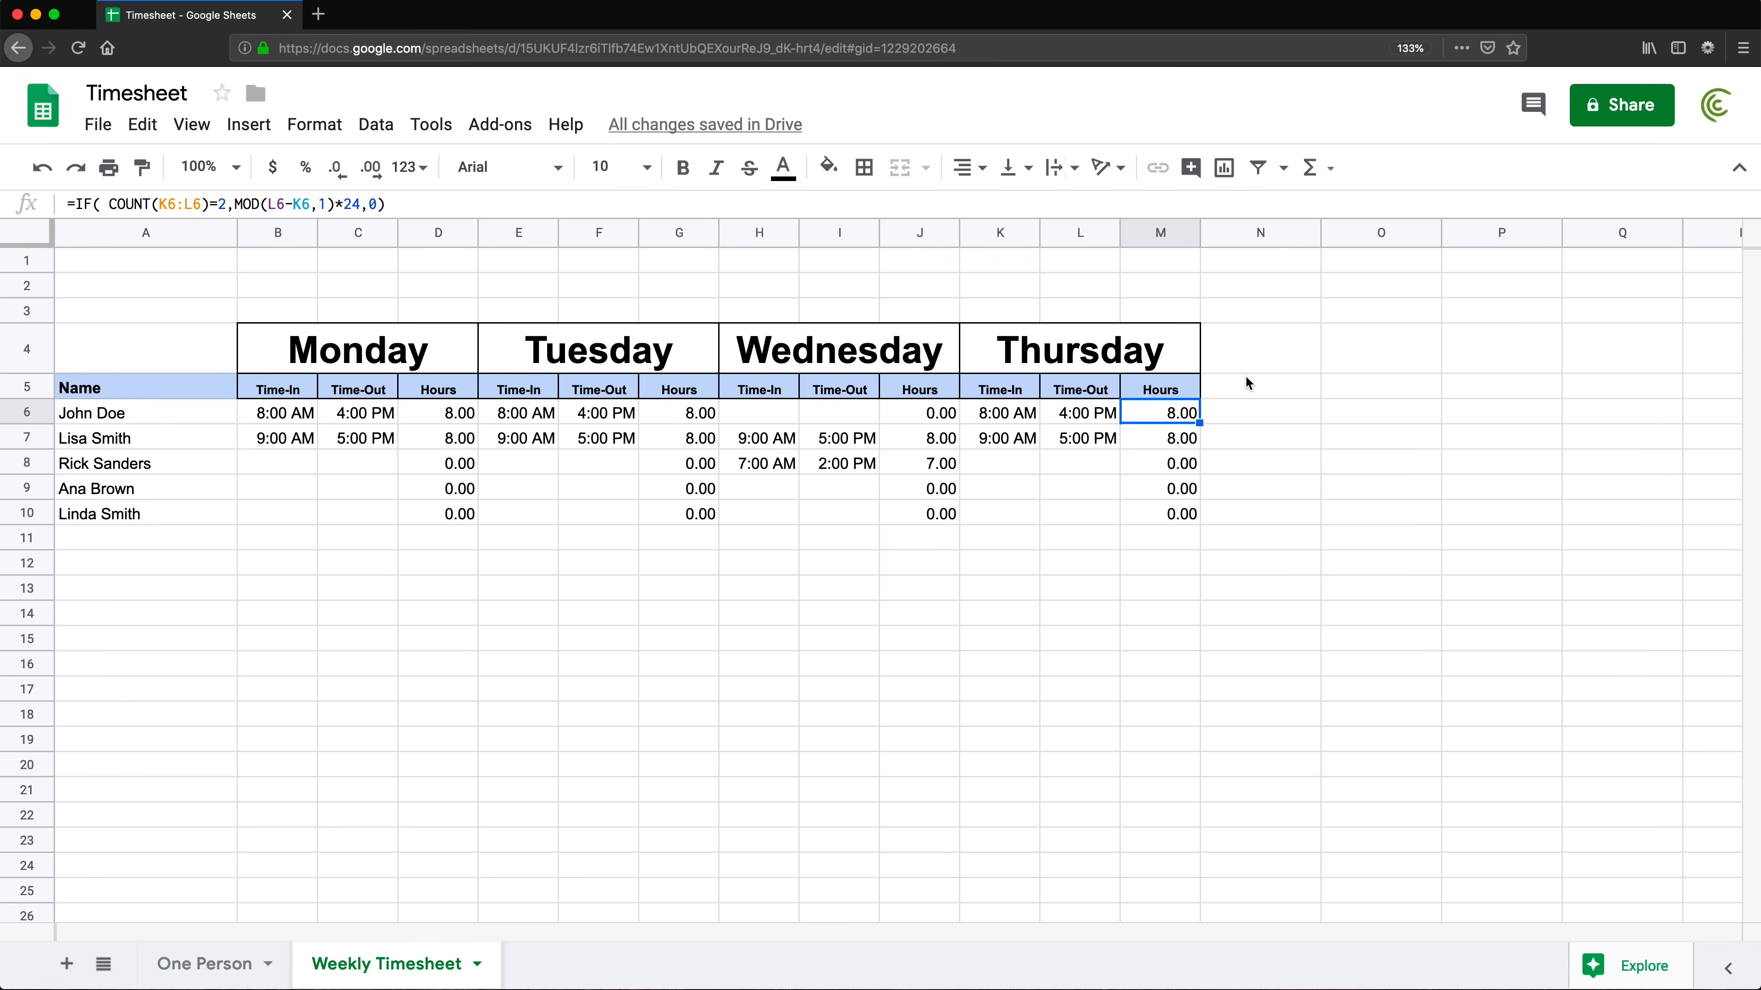
left_click_drag(1261, 346, 1262, 513)
left_click(368, 345)
left_click_drag(367, 344, 1178, 388)
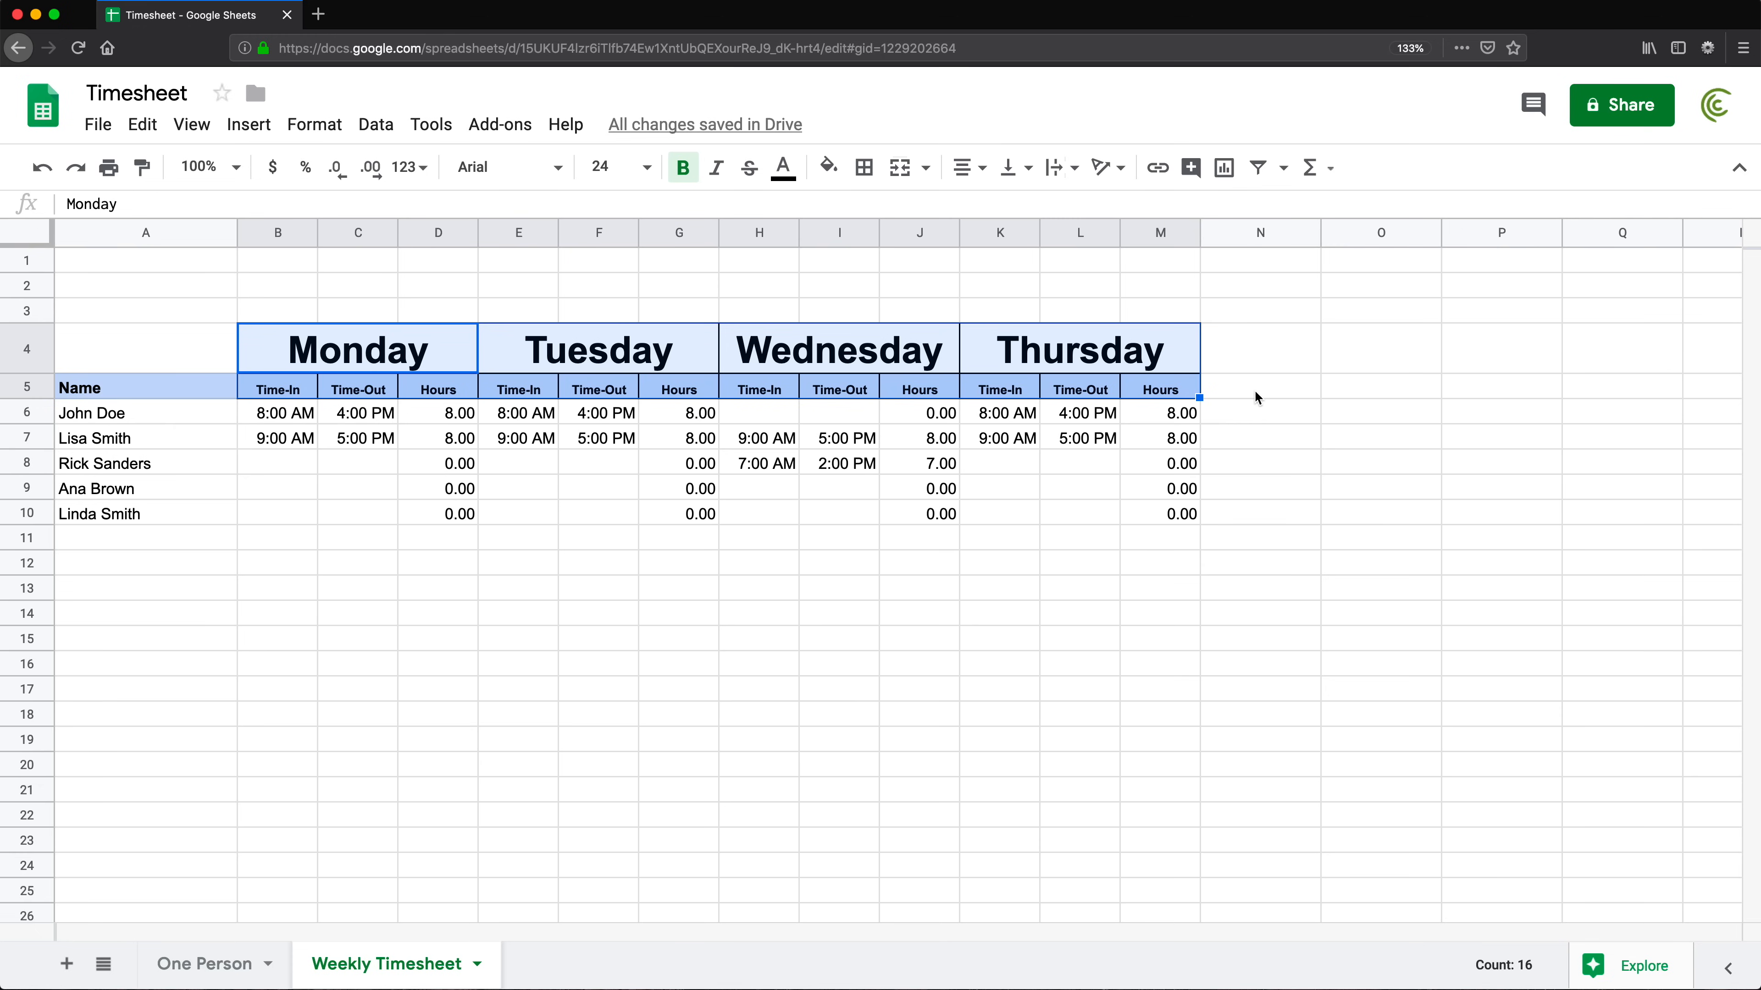
left_click(1273, 345)
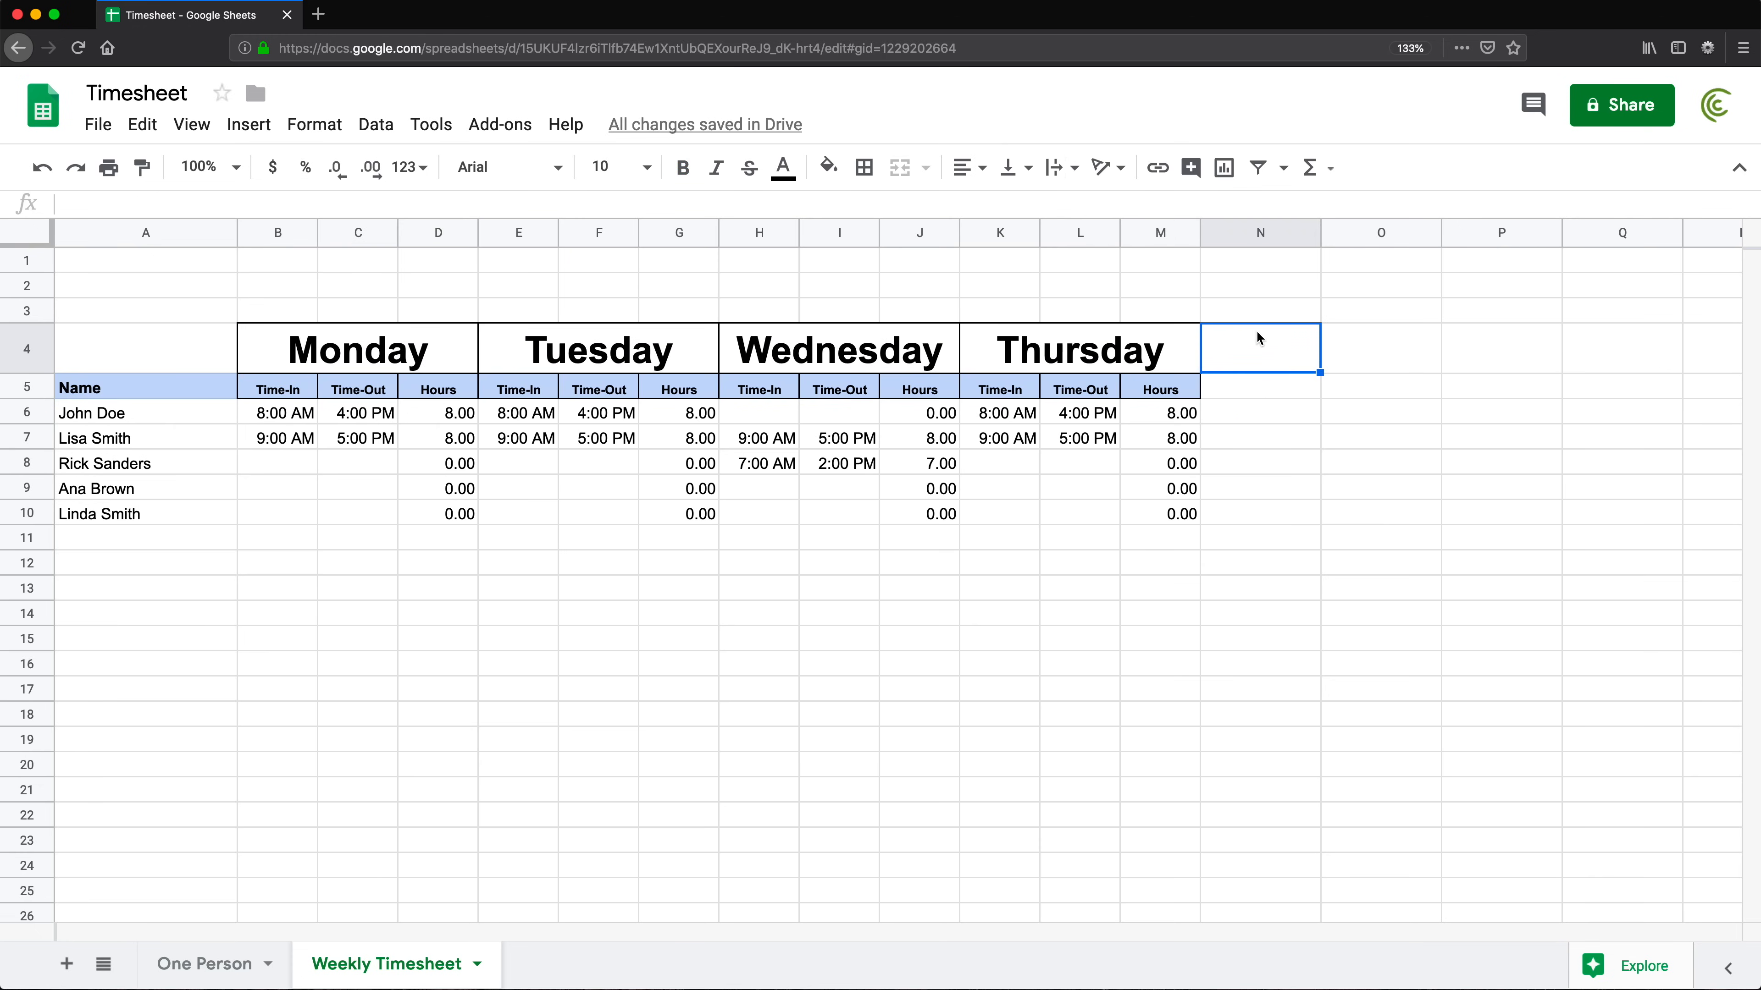
Extend the Thursday heading into N4:P4 and unmerge the resulting cell
left_click(1182, 352)
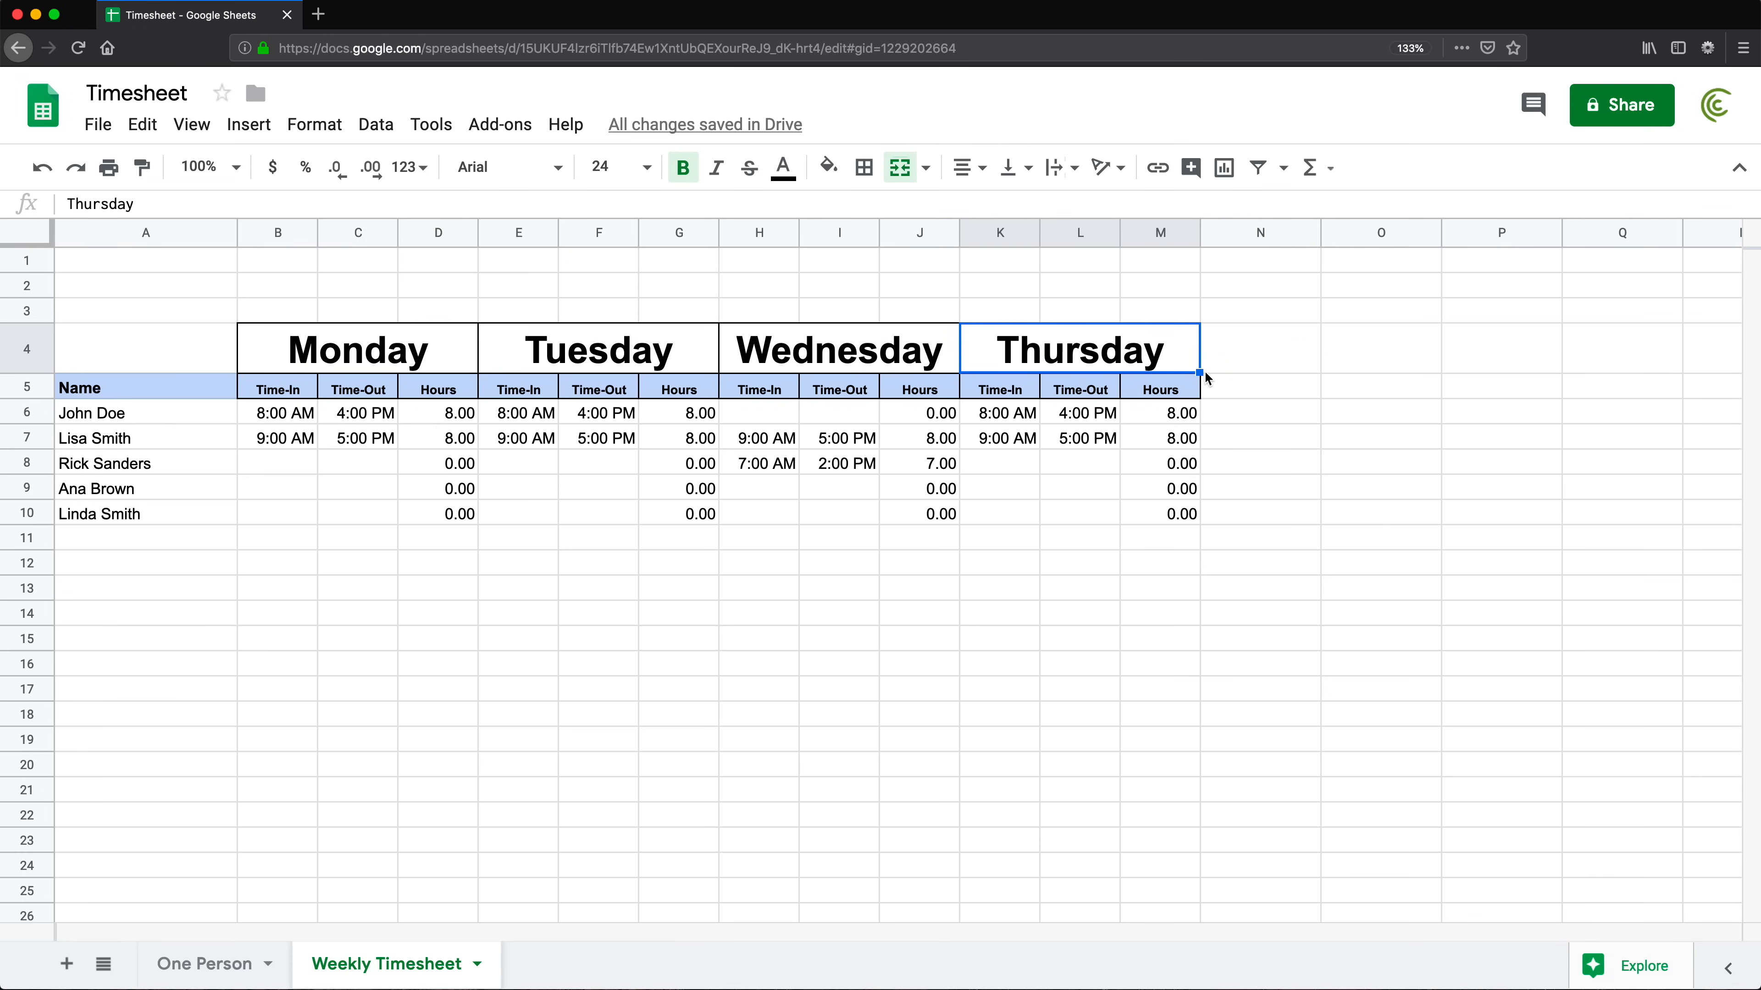
left_click_drag(1199, 371, 1293, 366)
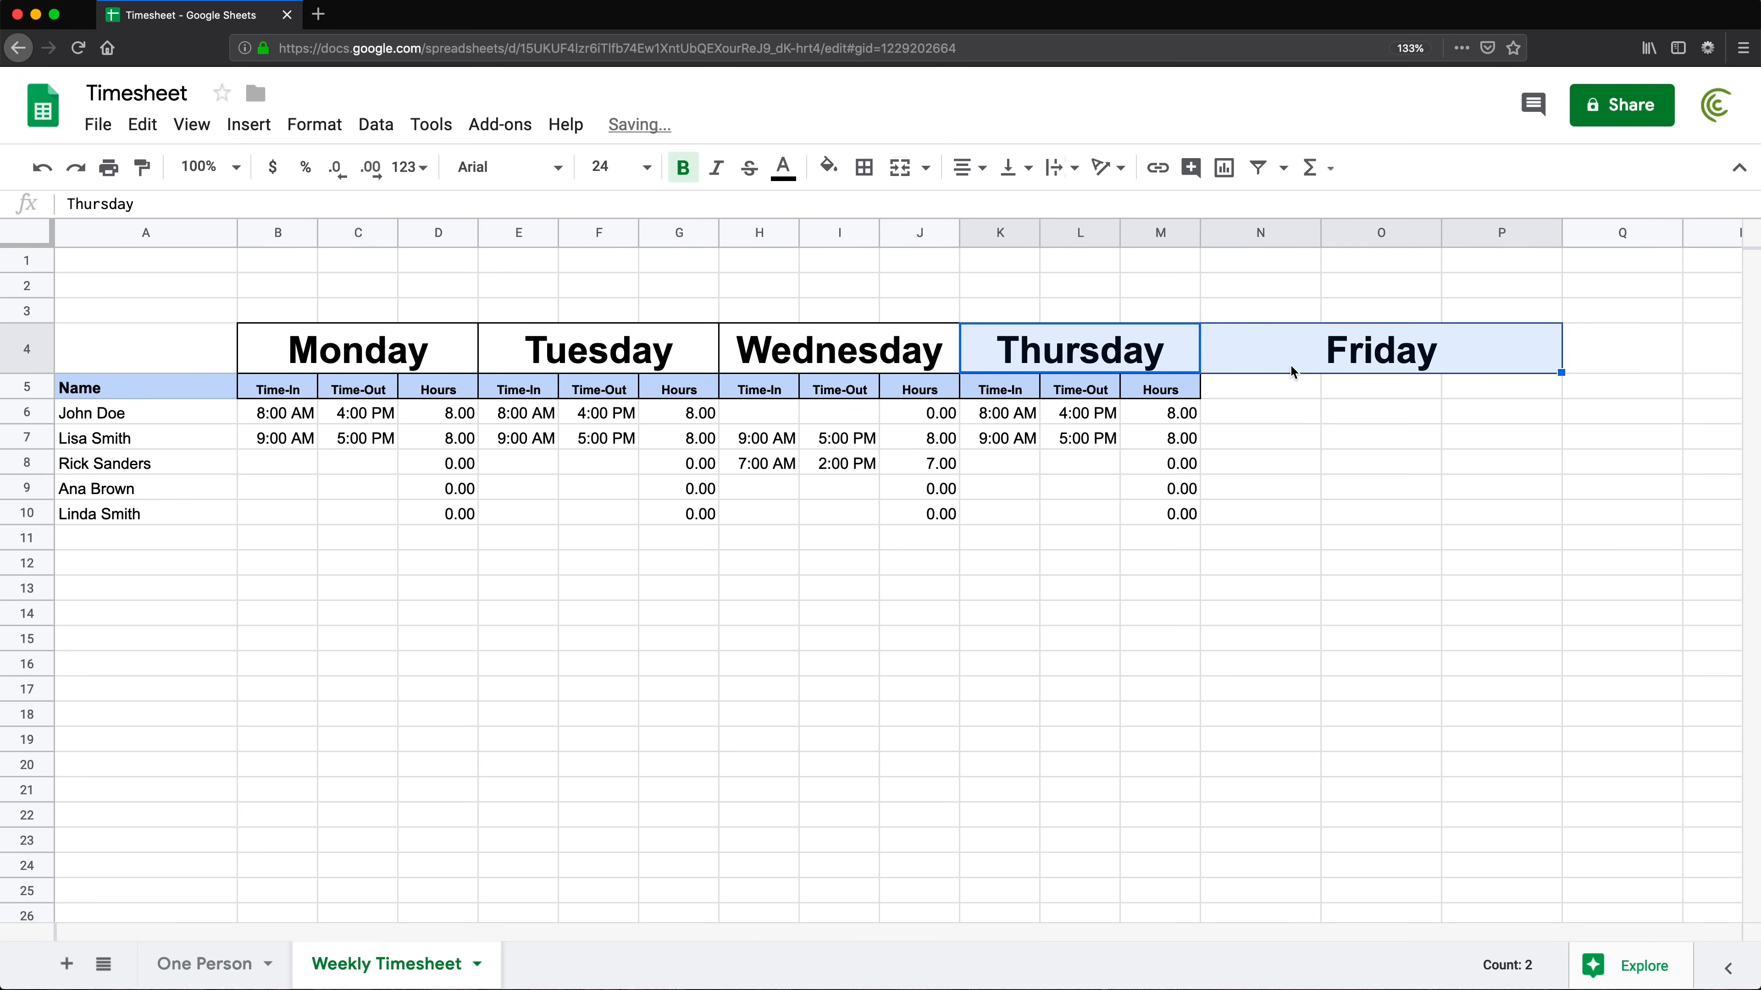
left_click(1323, 355)
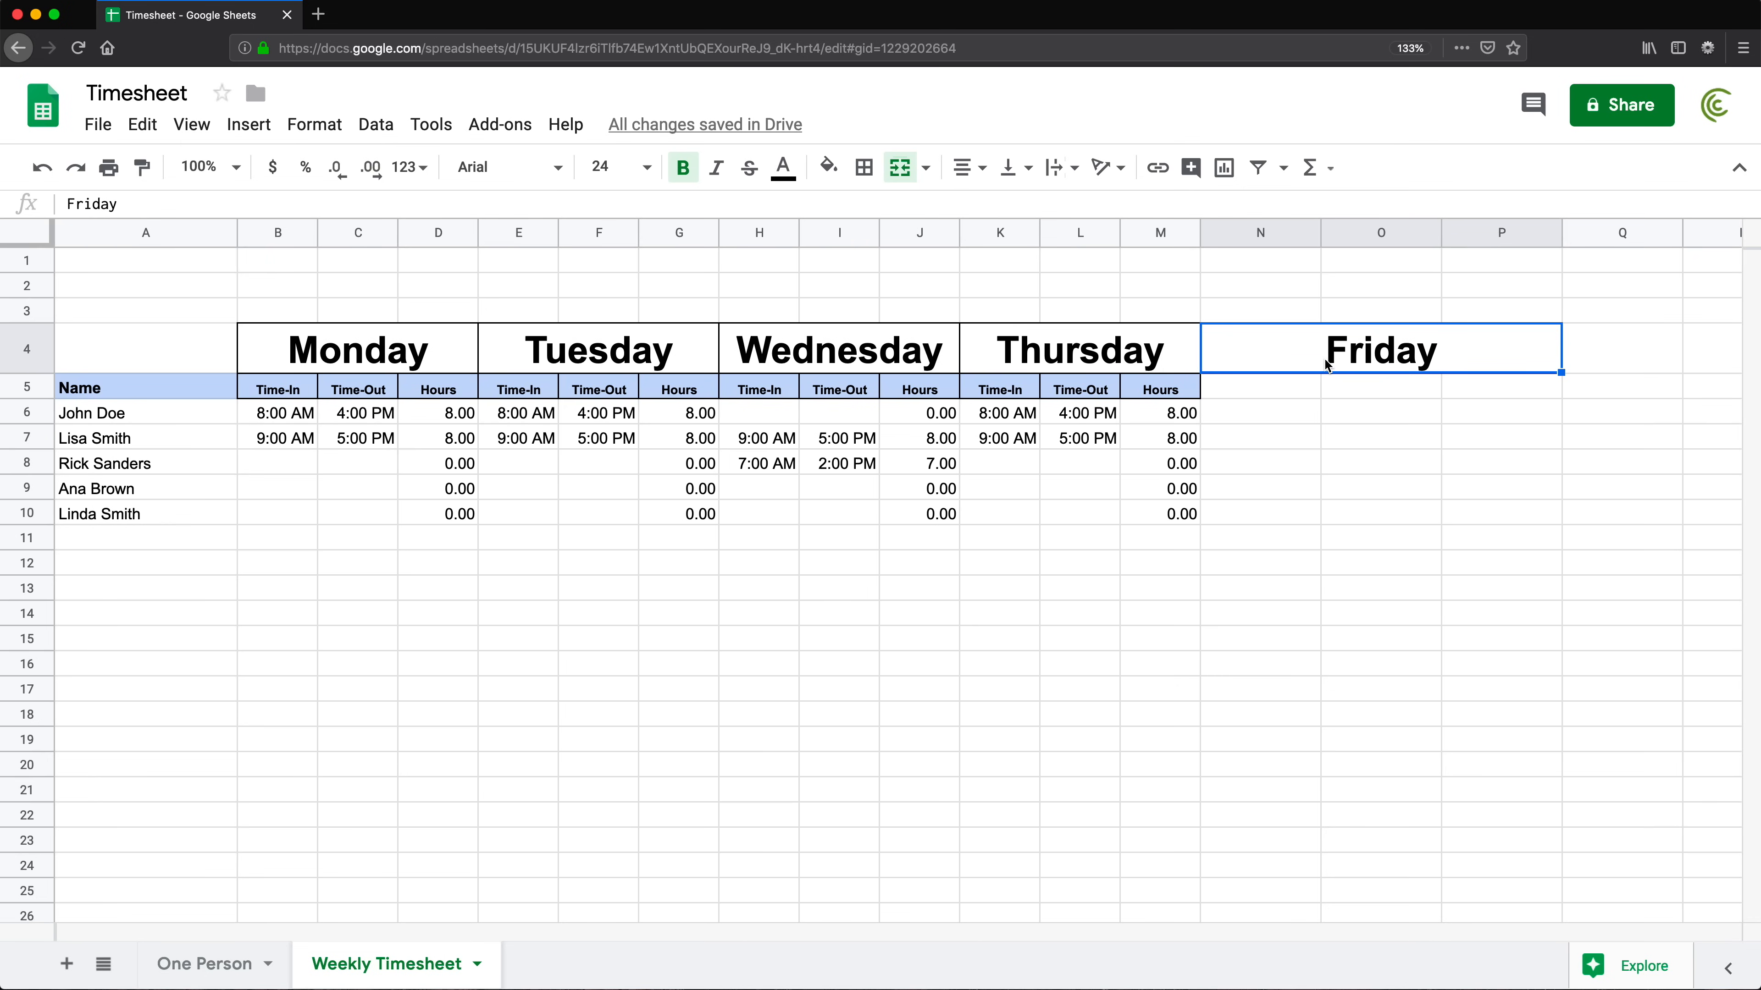
left_click(899, 172)
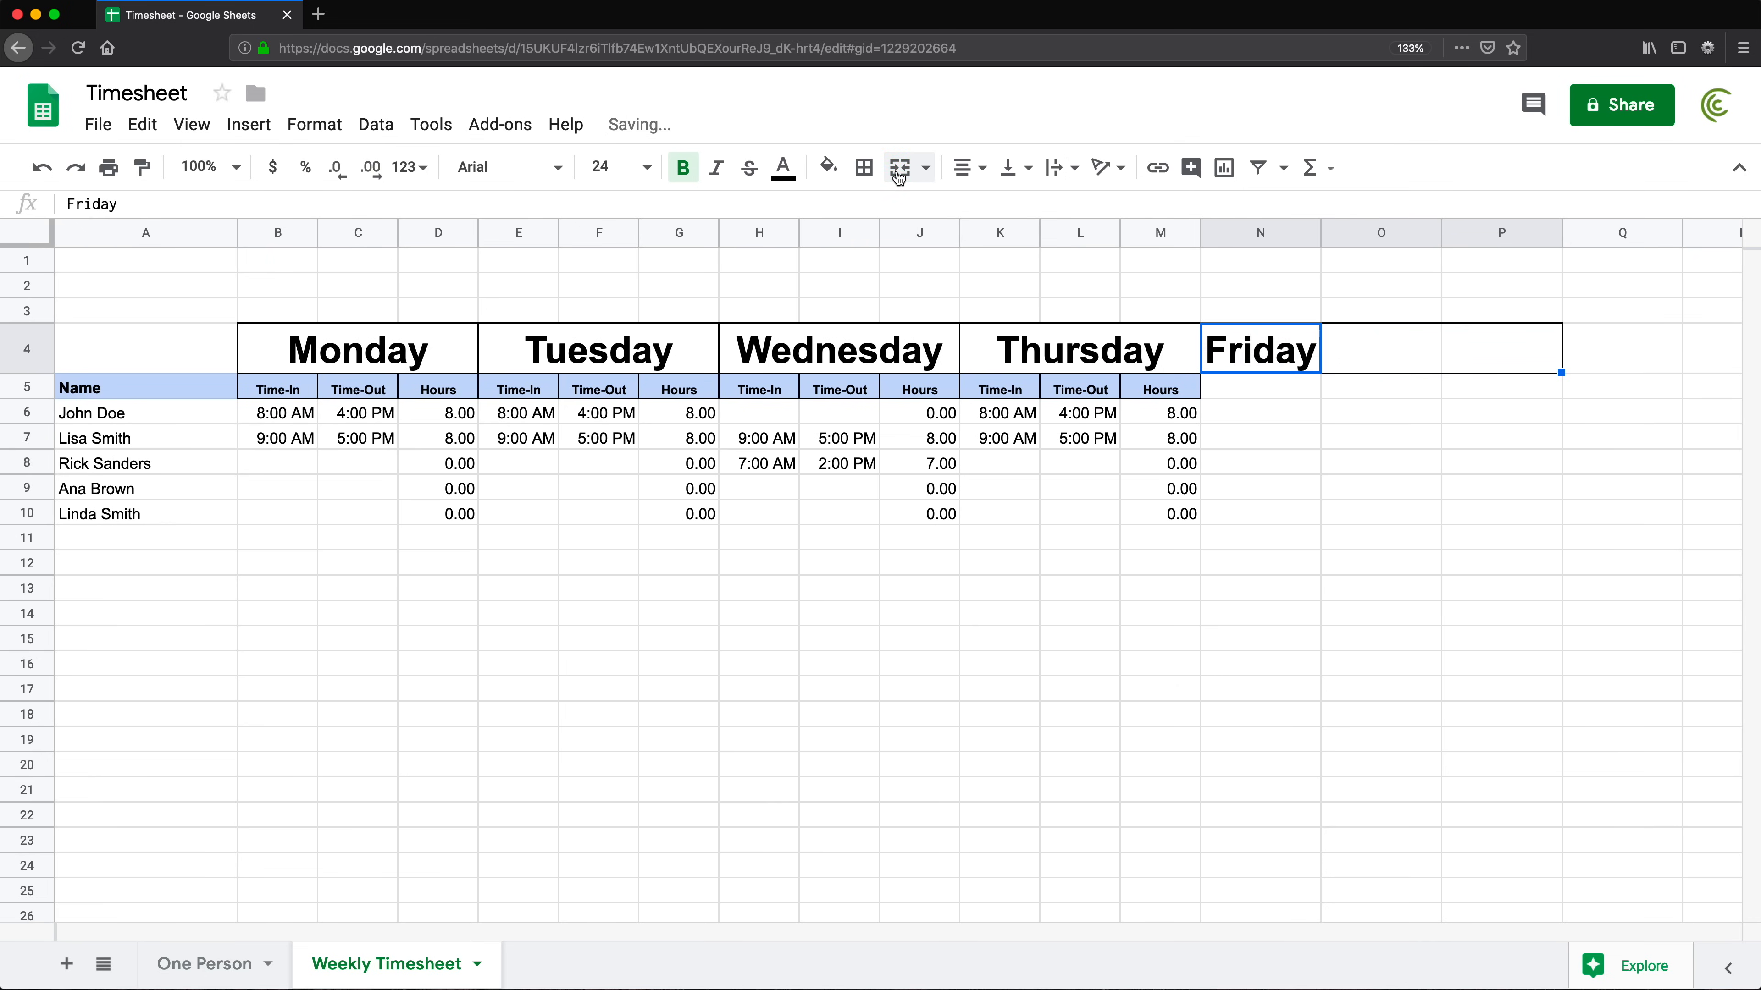
Clear the leftover heading formatting from O4:P4
left_click_drag(1379, 354, 1491, 353)
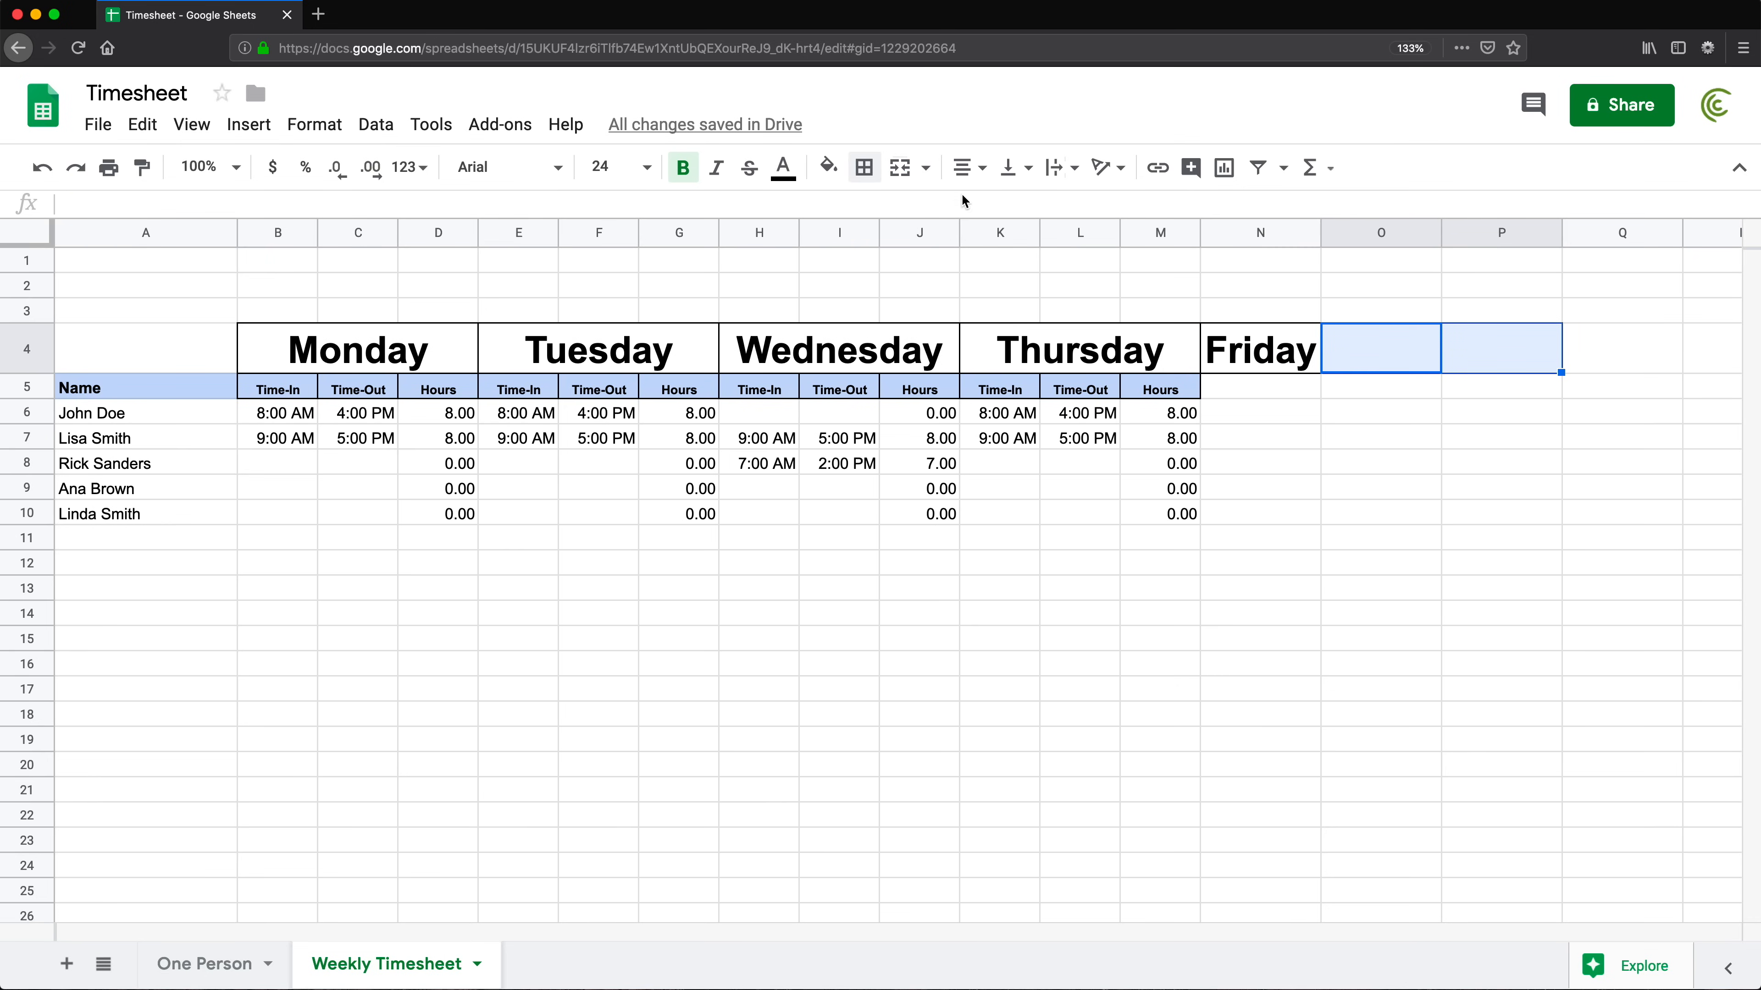
left_click(314, 124)
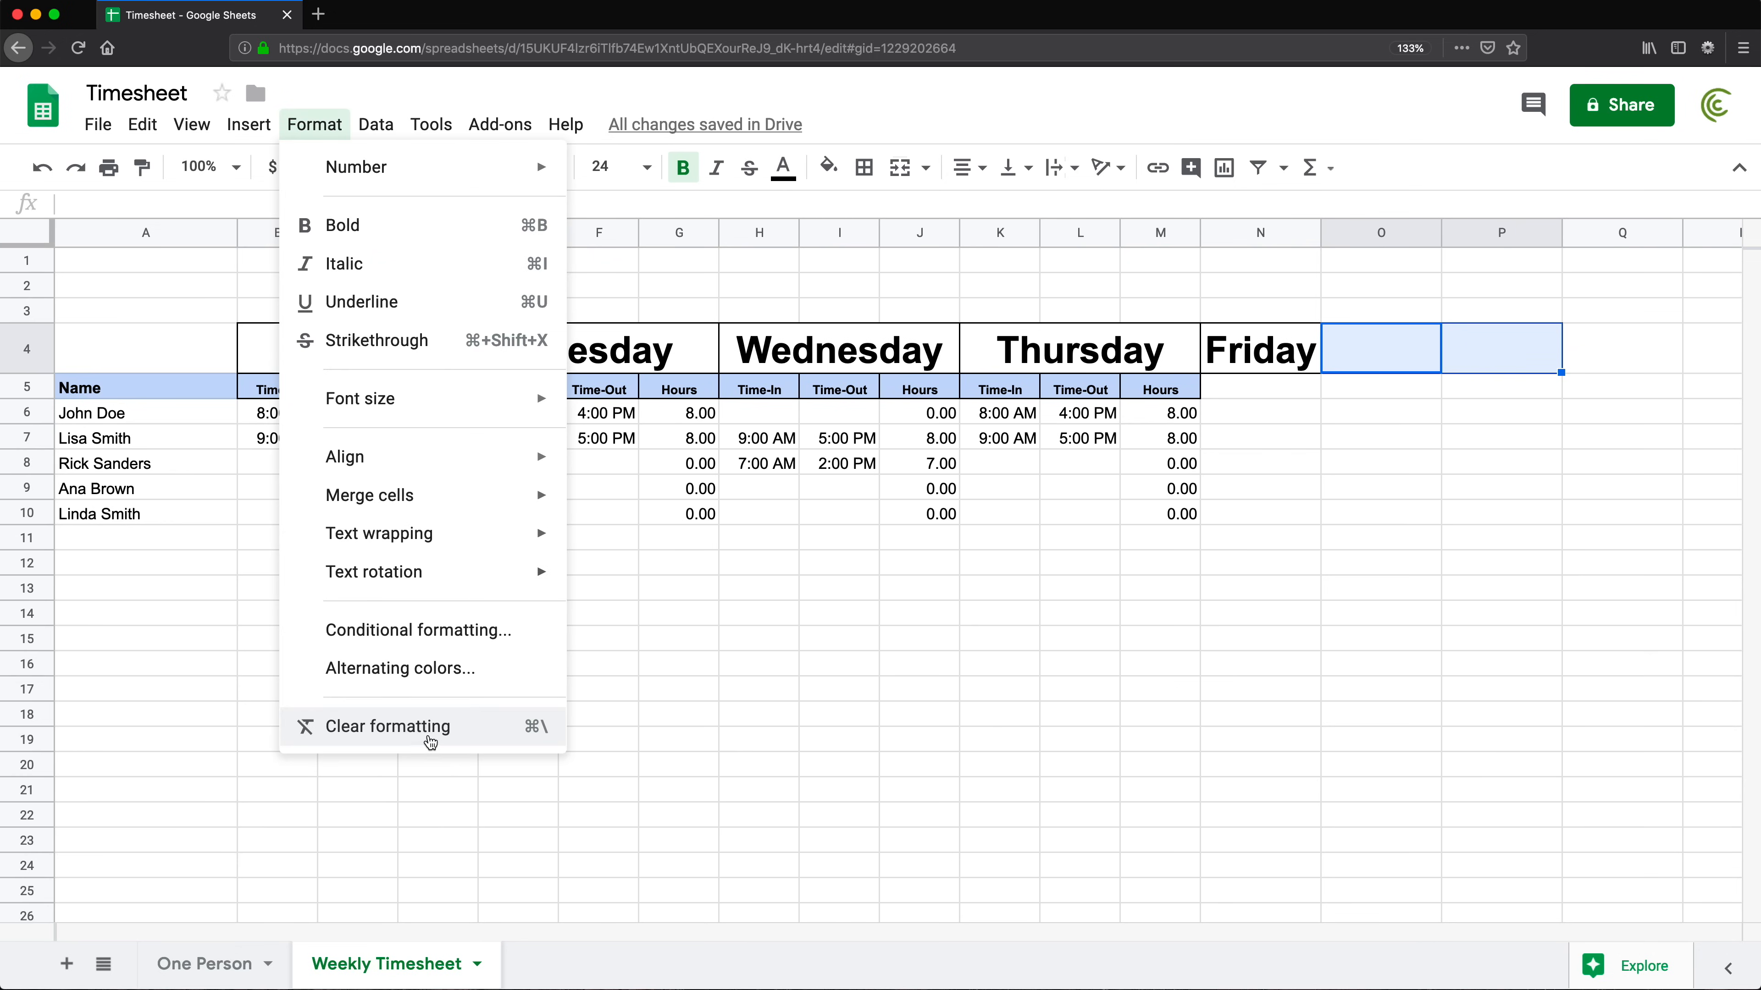
left_click(457, 739)
left_click(1487, 416)
left_click(1383, 437)
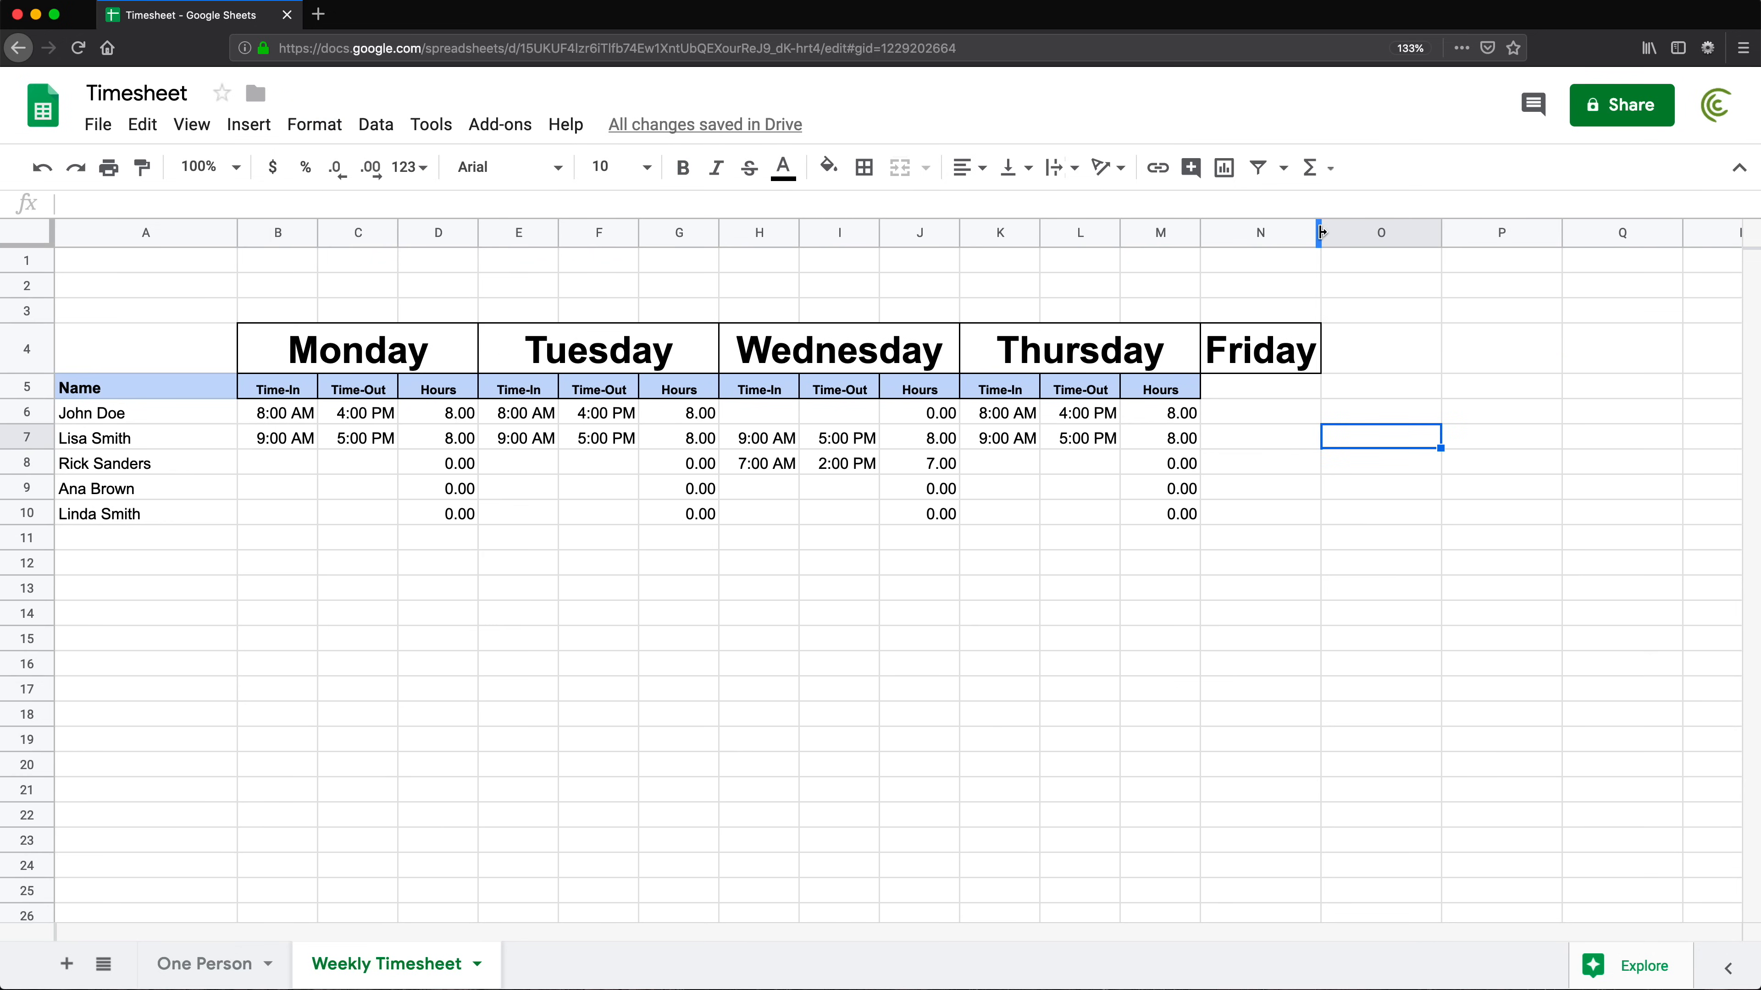
Retitle N4 as Total in a widened column N and copy the Hours header from M5 into N5
left_click_drag(1321, 233, 1345, 233)
left_click(1279, 350)
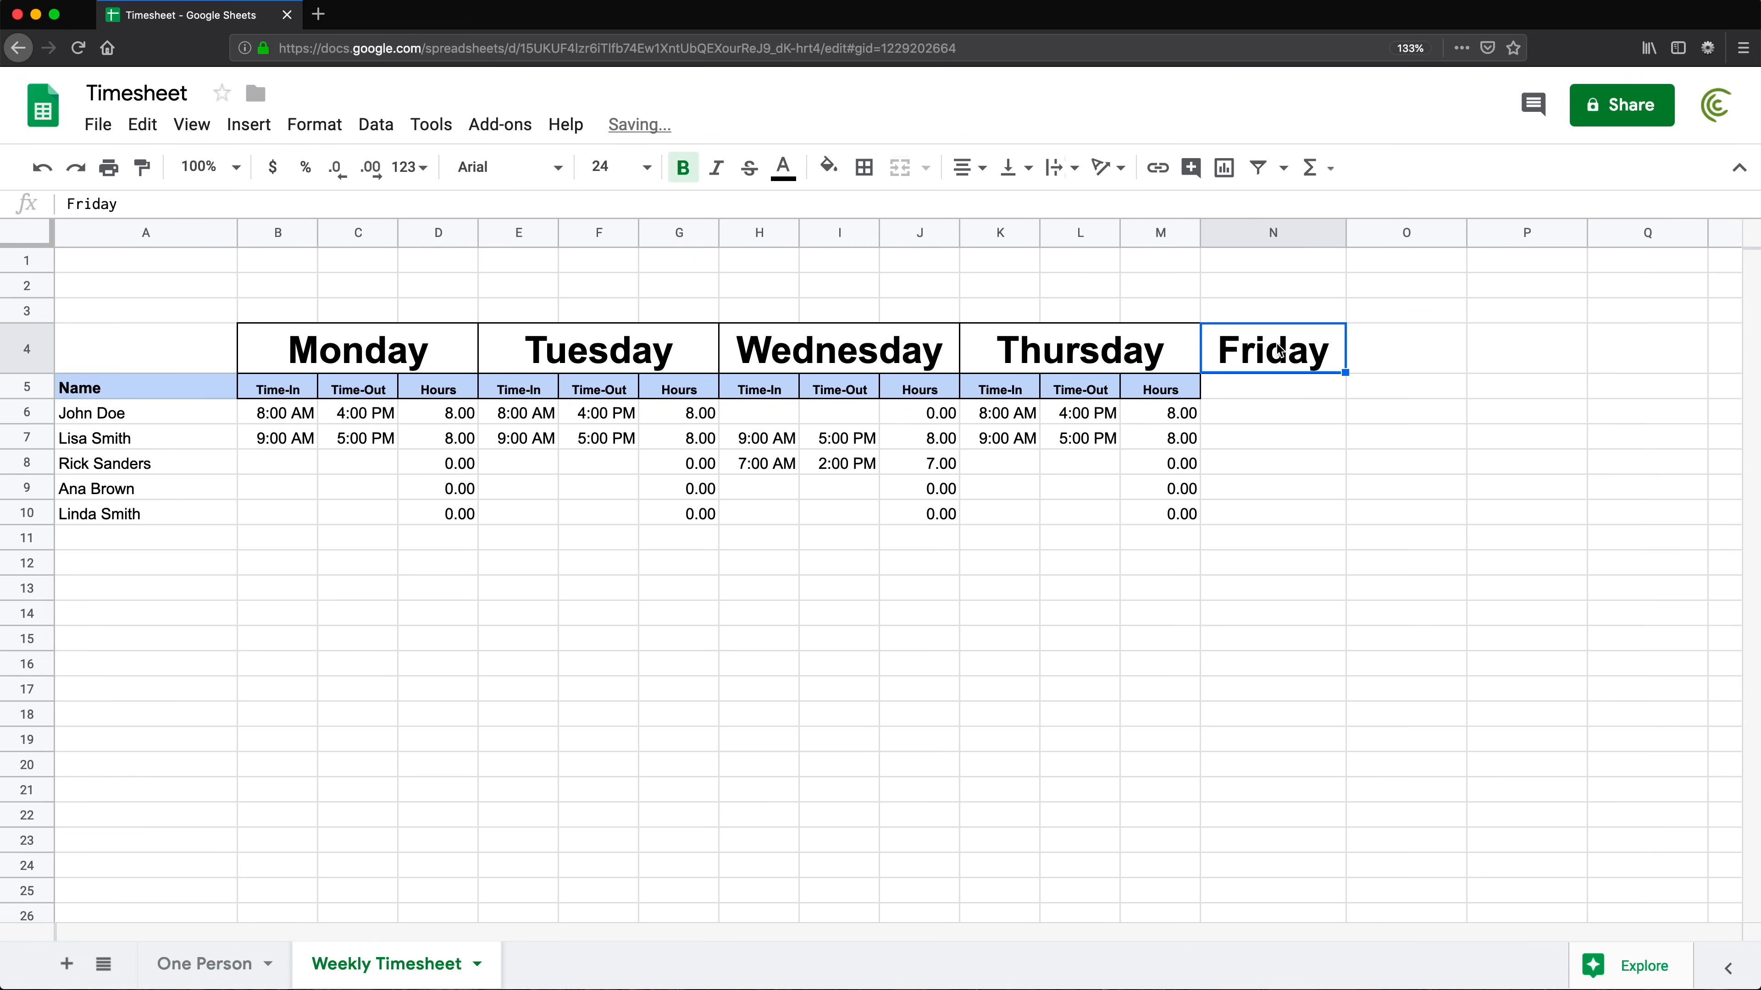
type("Total")
key("Return")
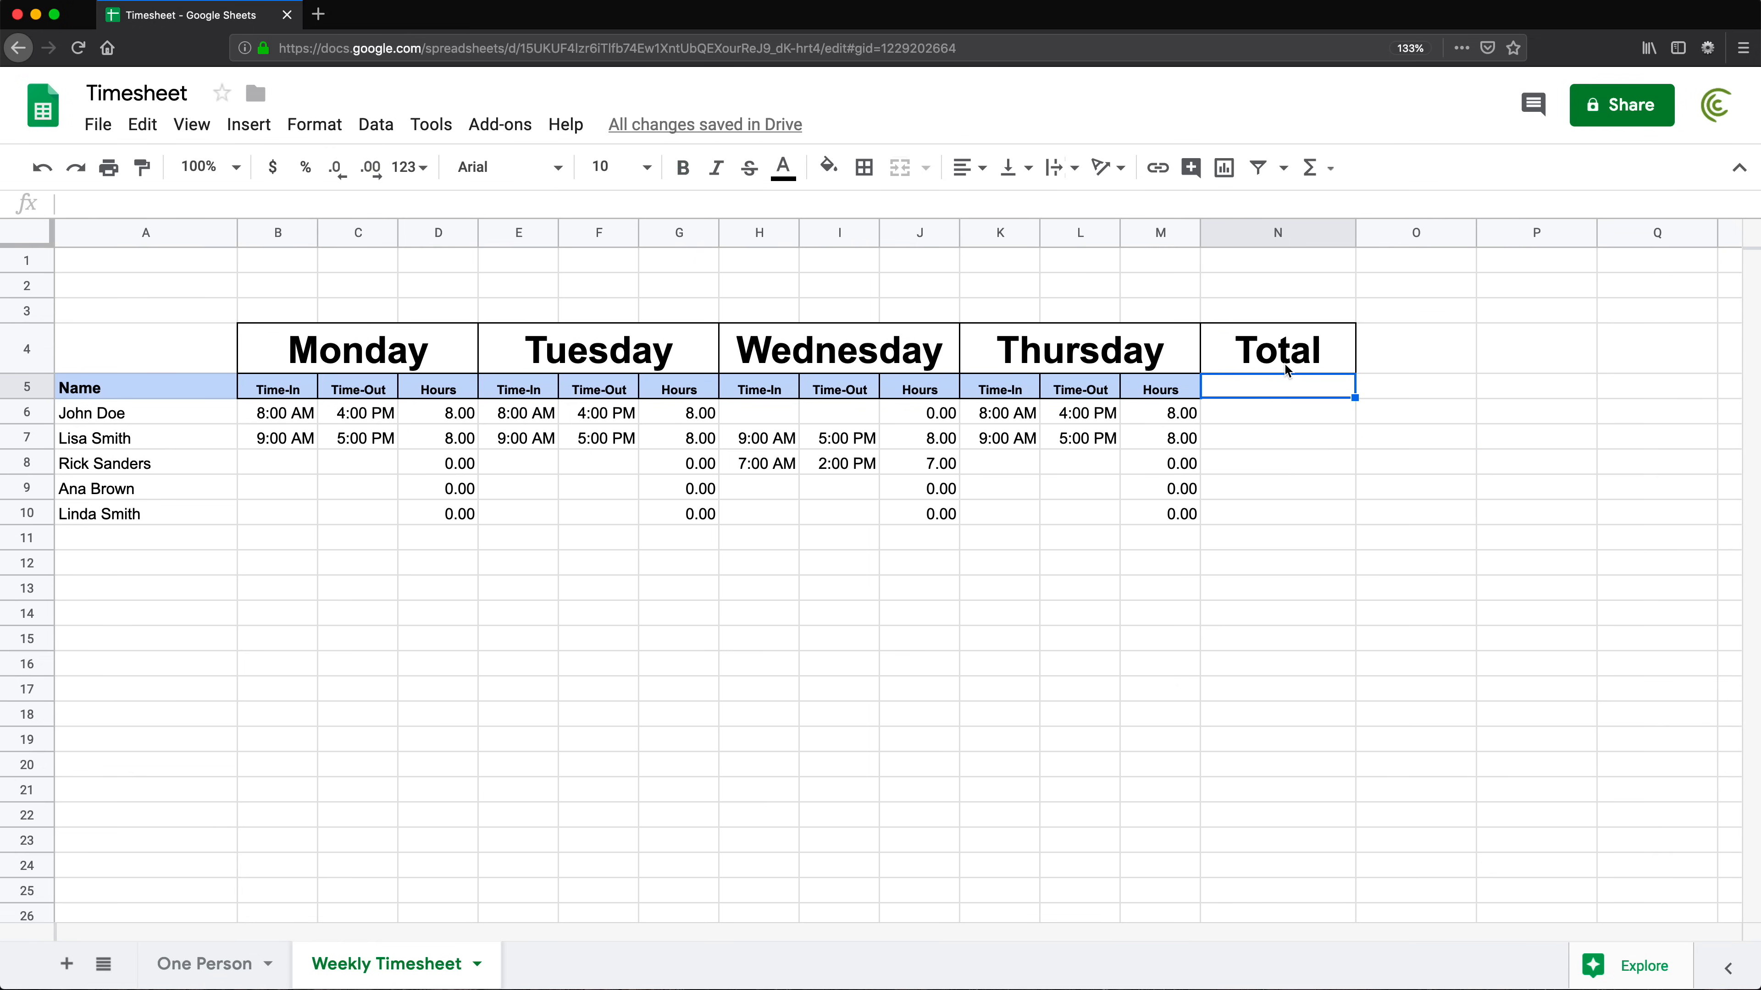
left_click(1193, 391)
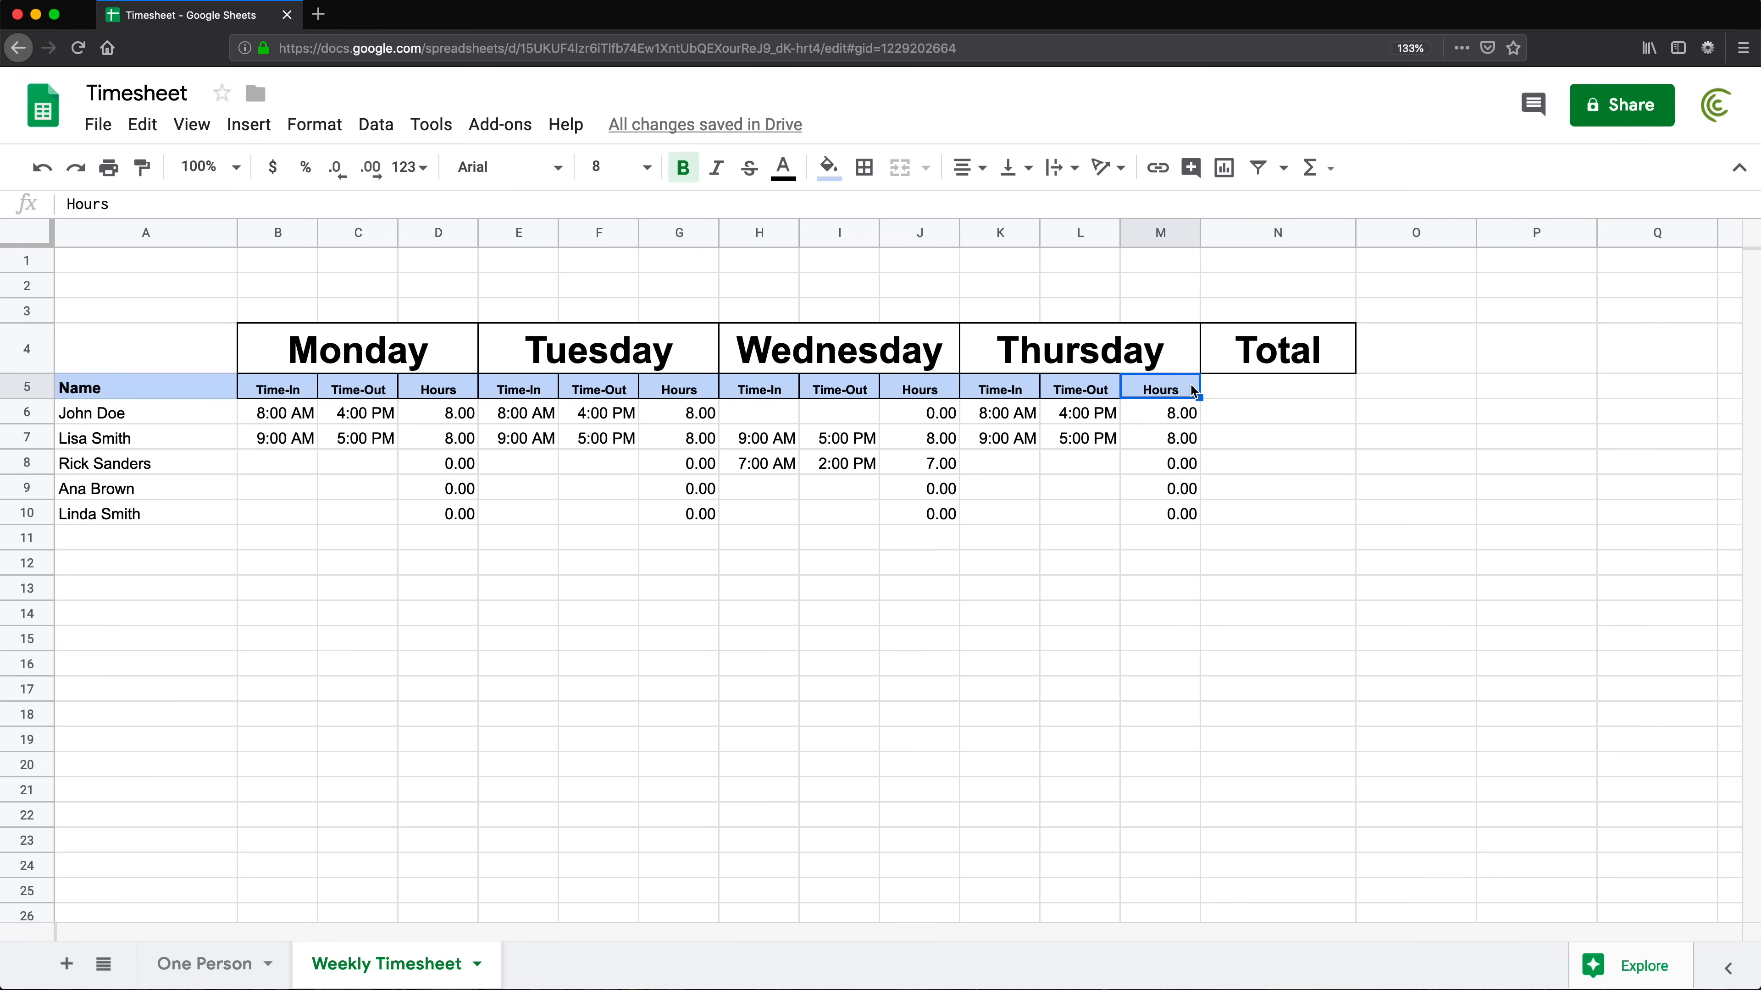
left_click_drag(1197, 396, 1238, 399)
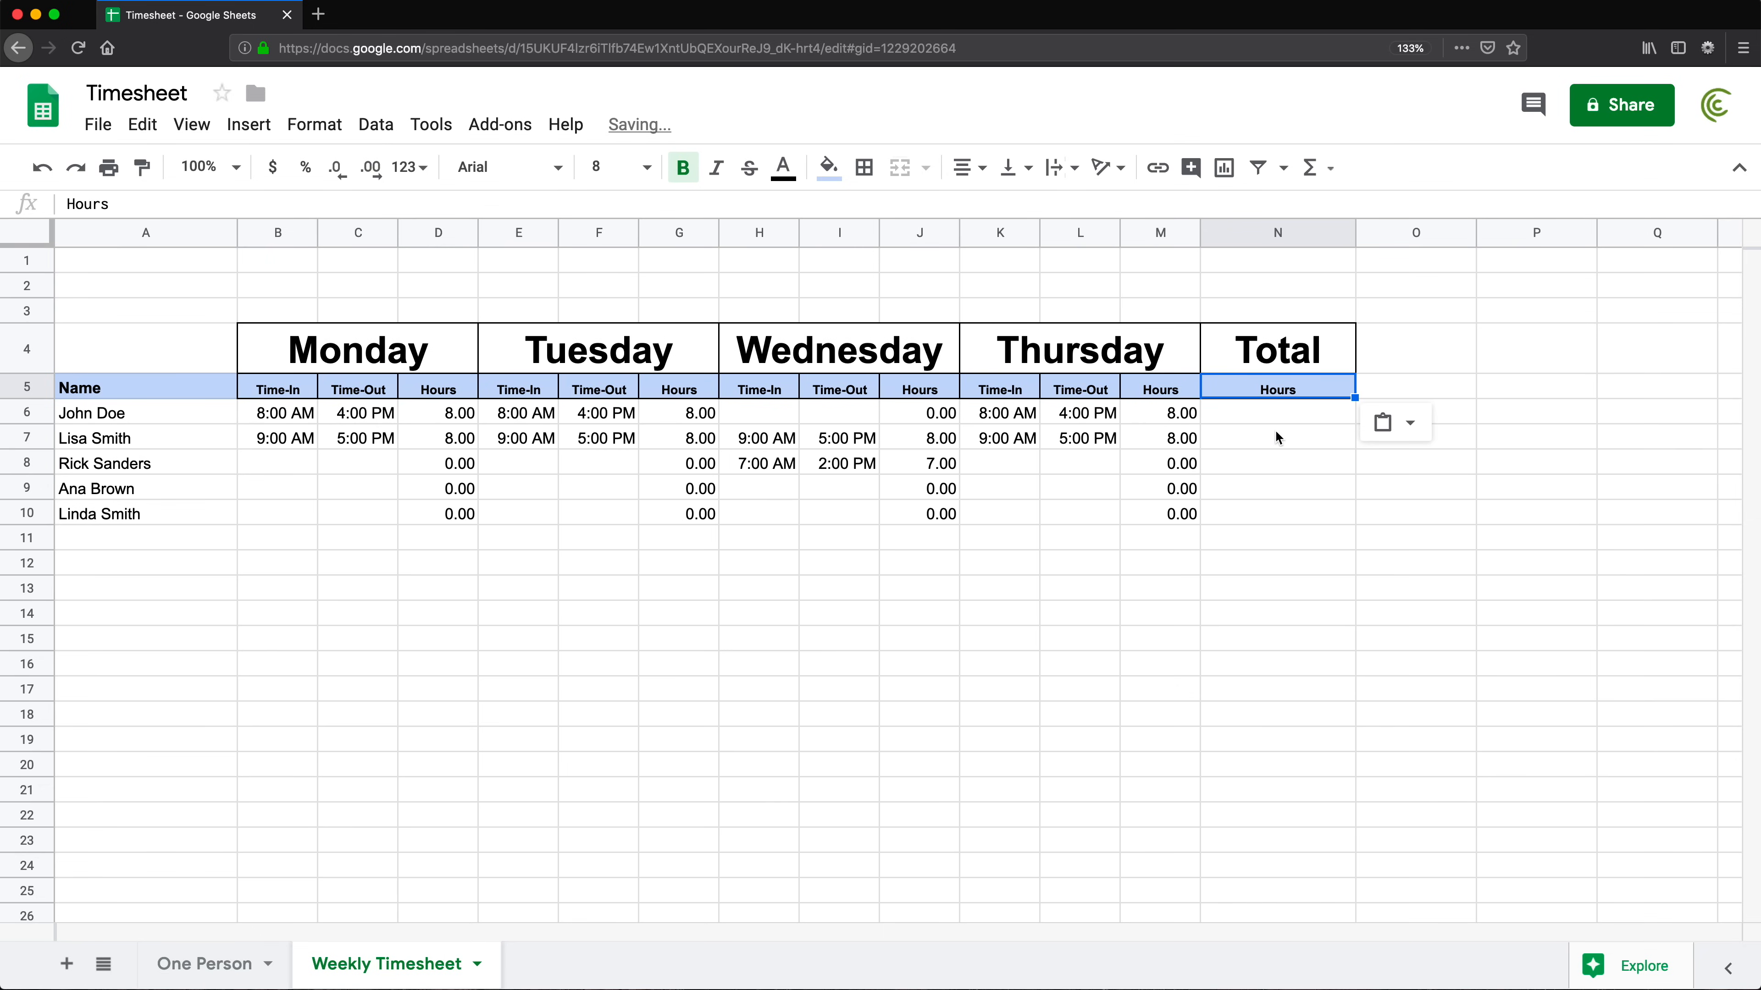
Total the first employee's daily hours in N6 with =D6+G6+J6+M6 and fill the formula down to N10
left_click(1272, 423)
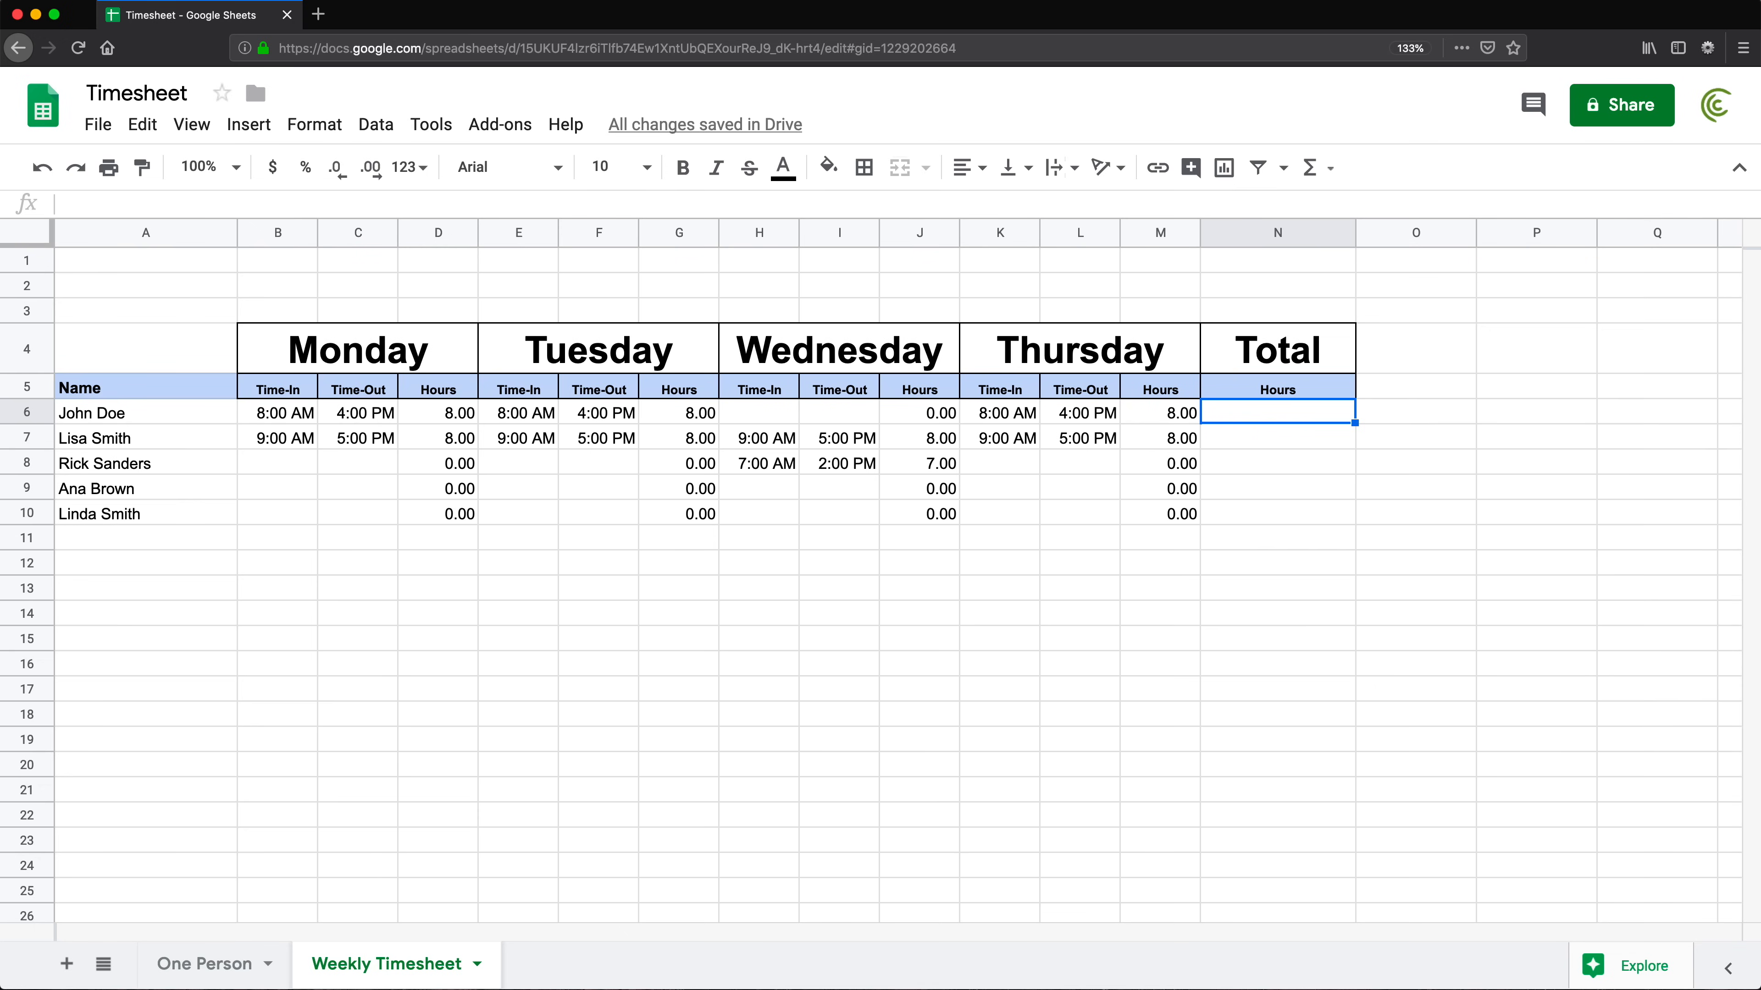
type("=")
left_click(445, 414)
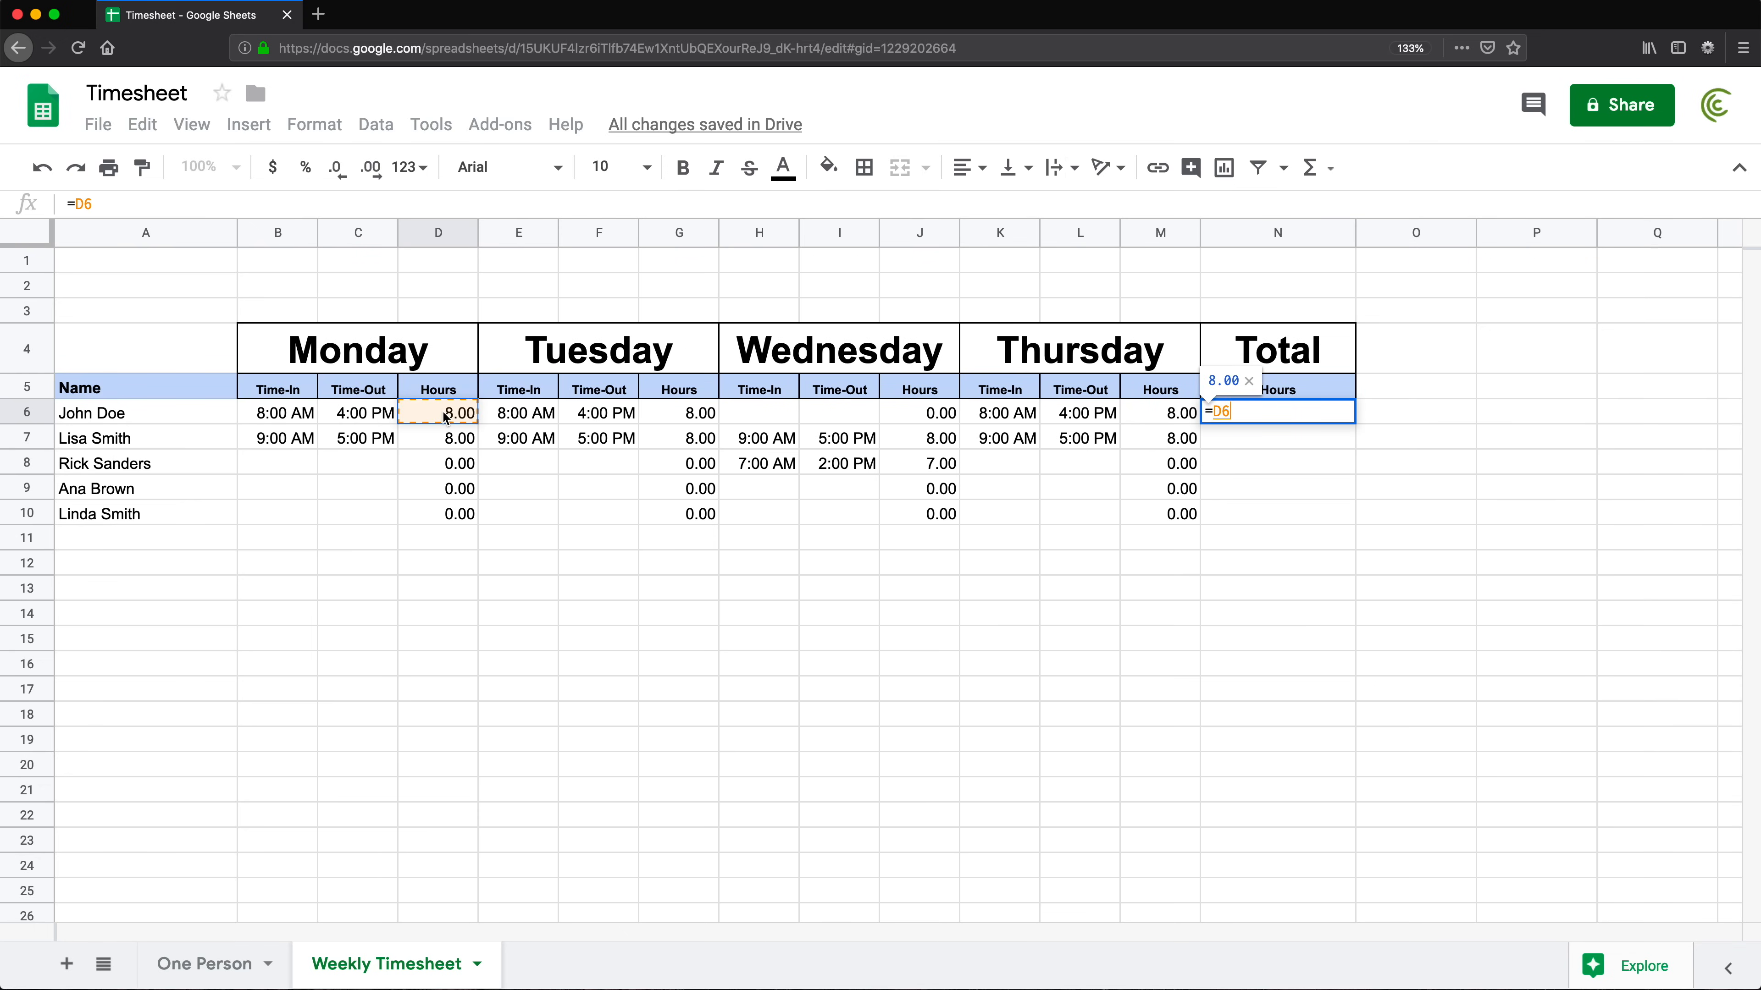
type("+")
left_click(686, 416)
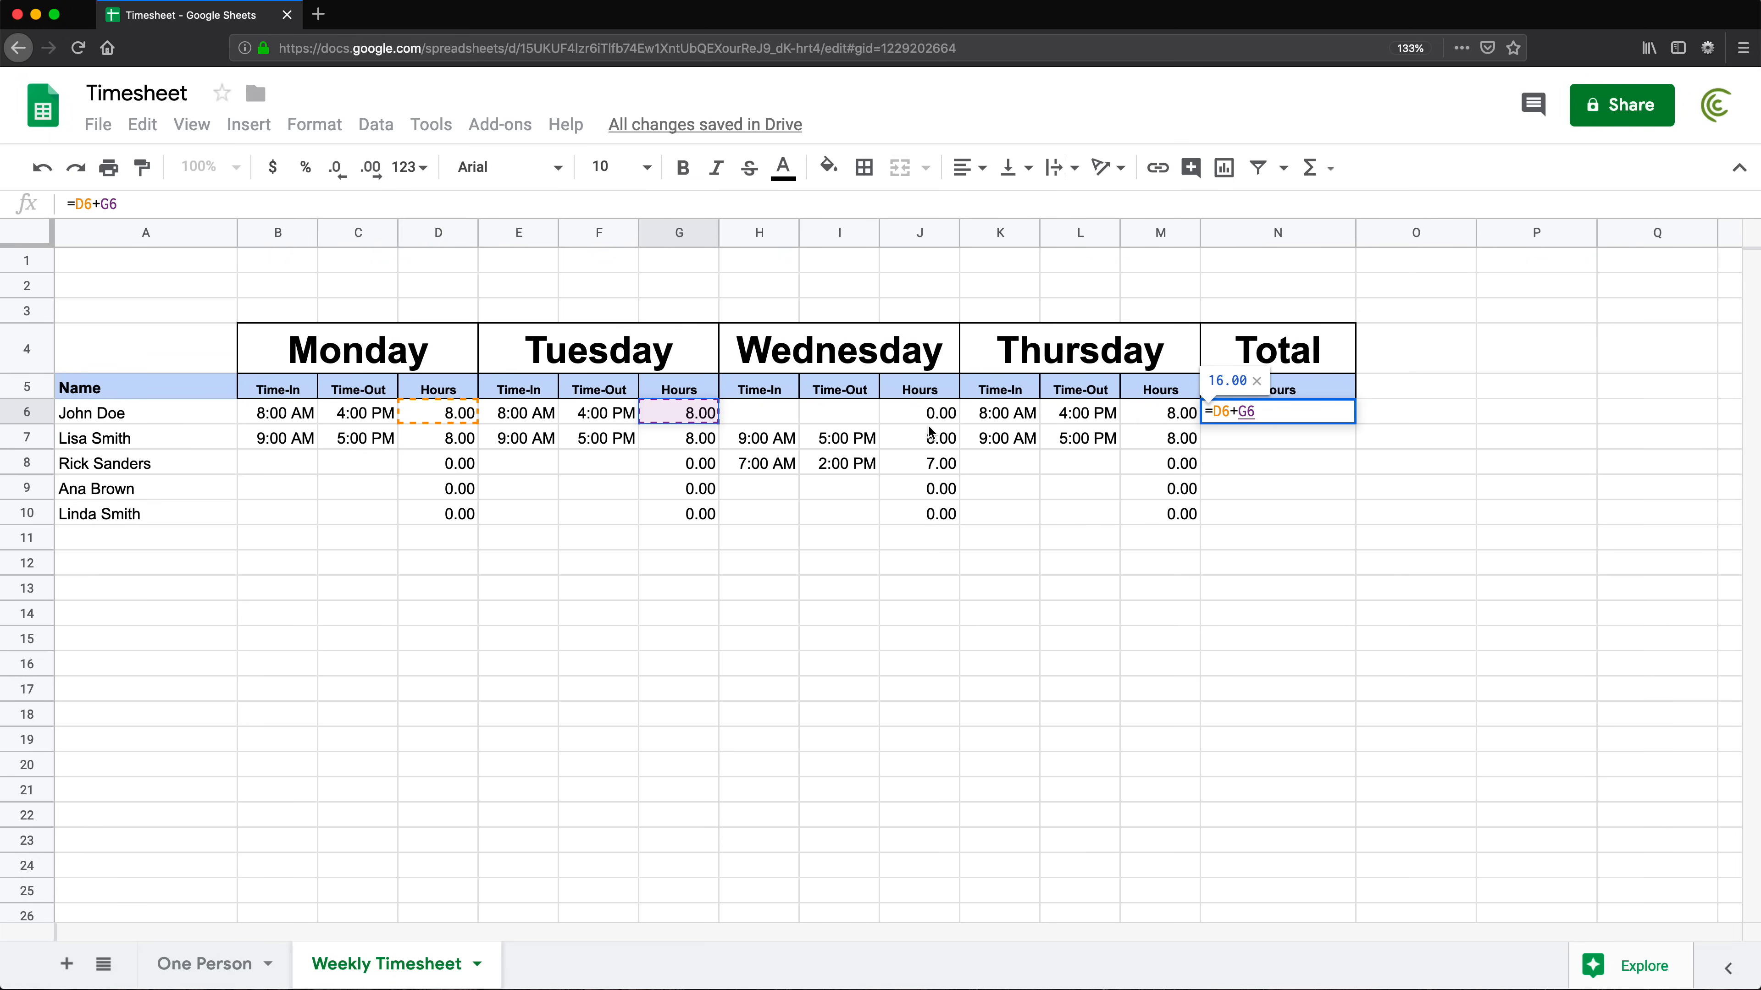
type("+")
left_click(939, 414)
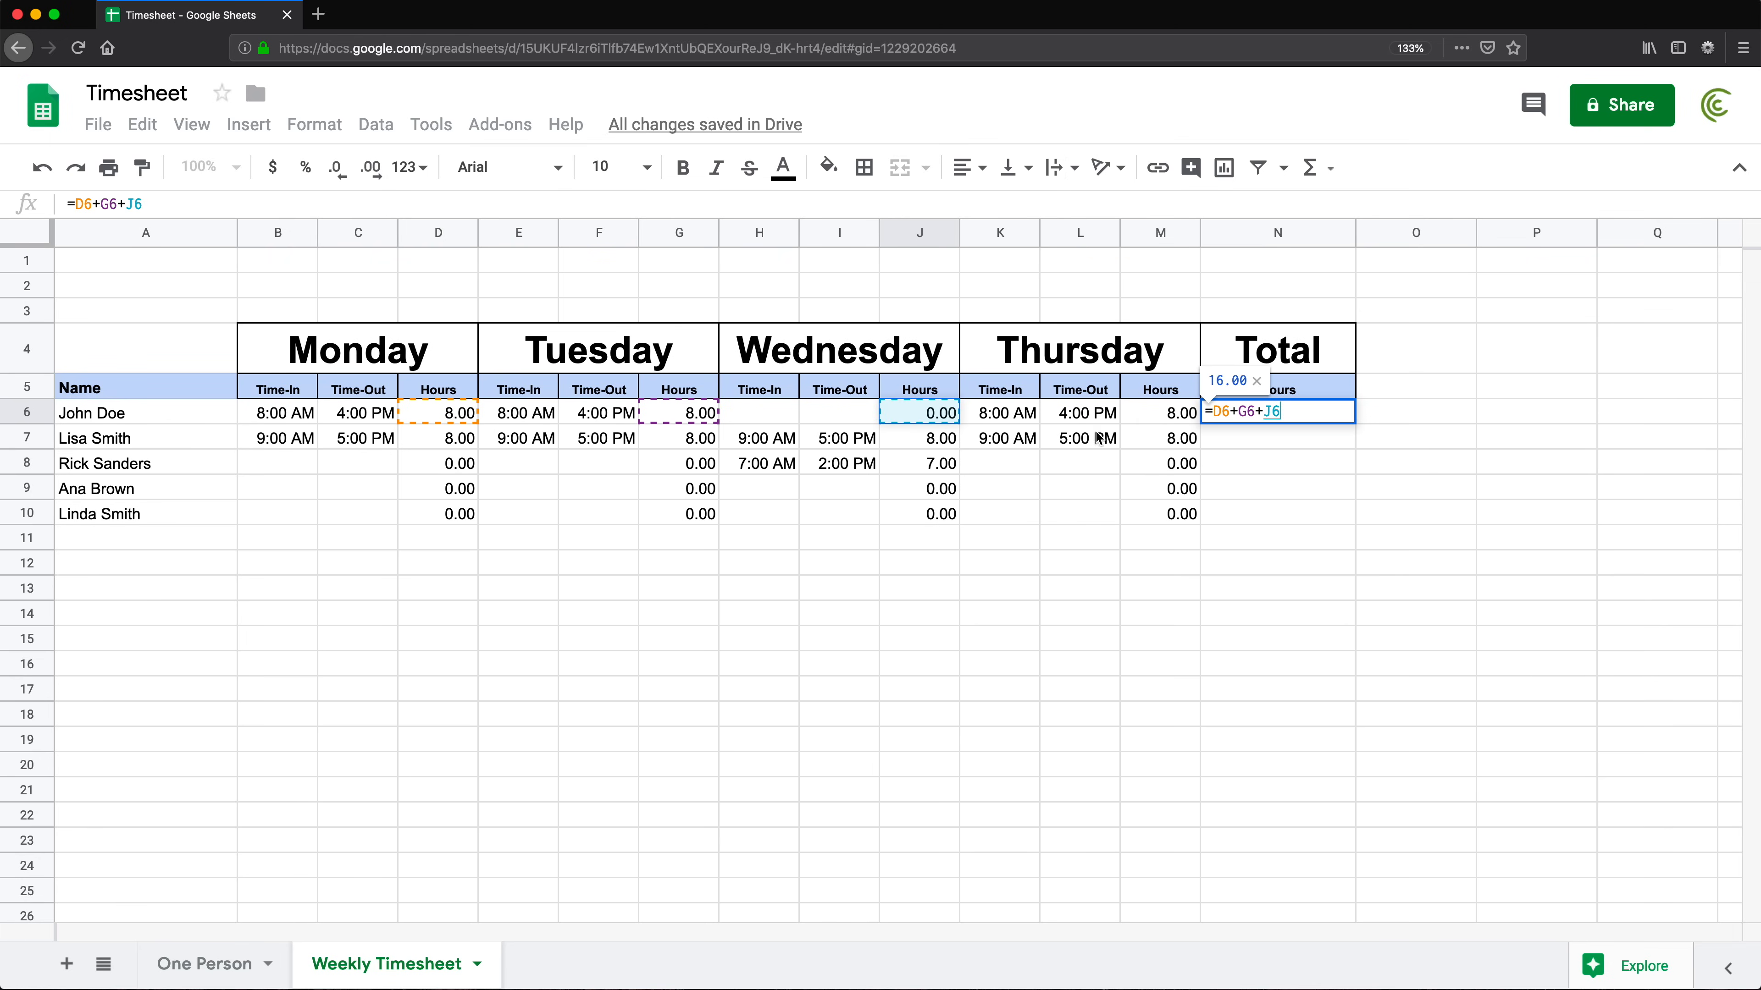
type("+")
left_click(1165, 414)
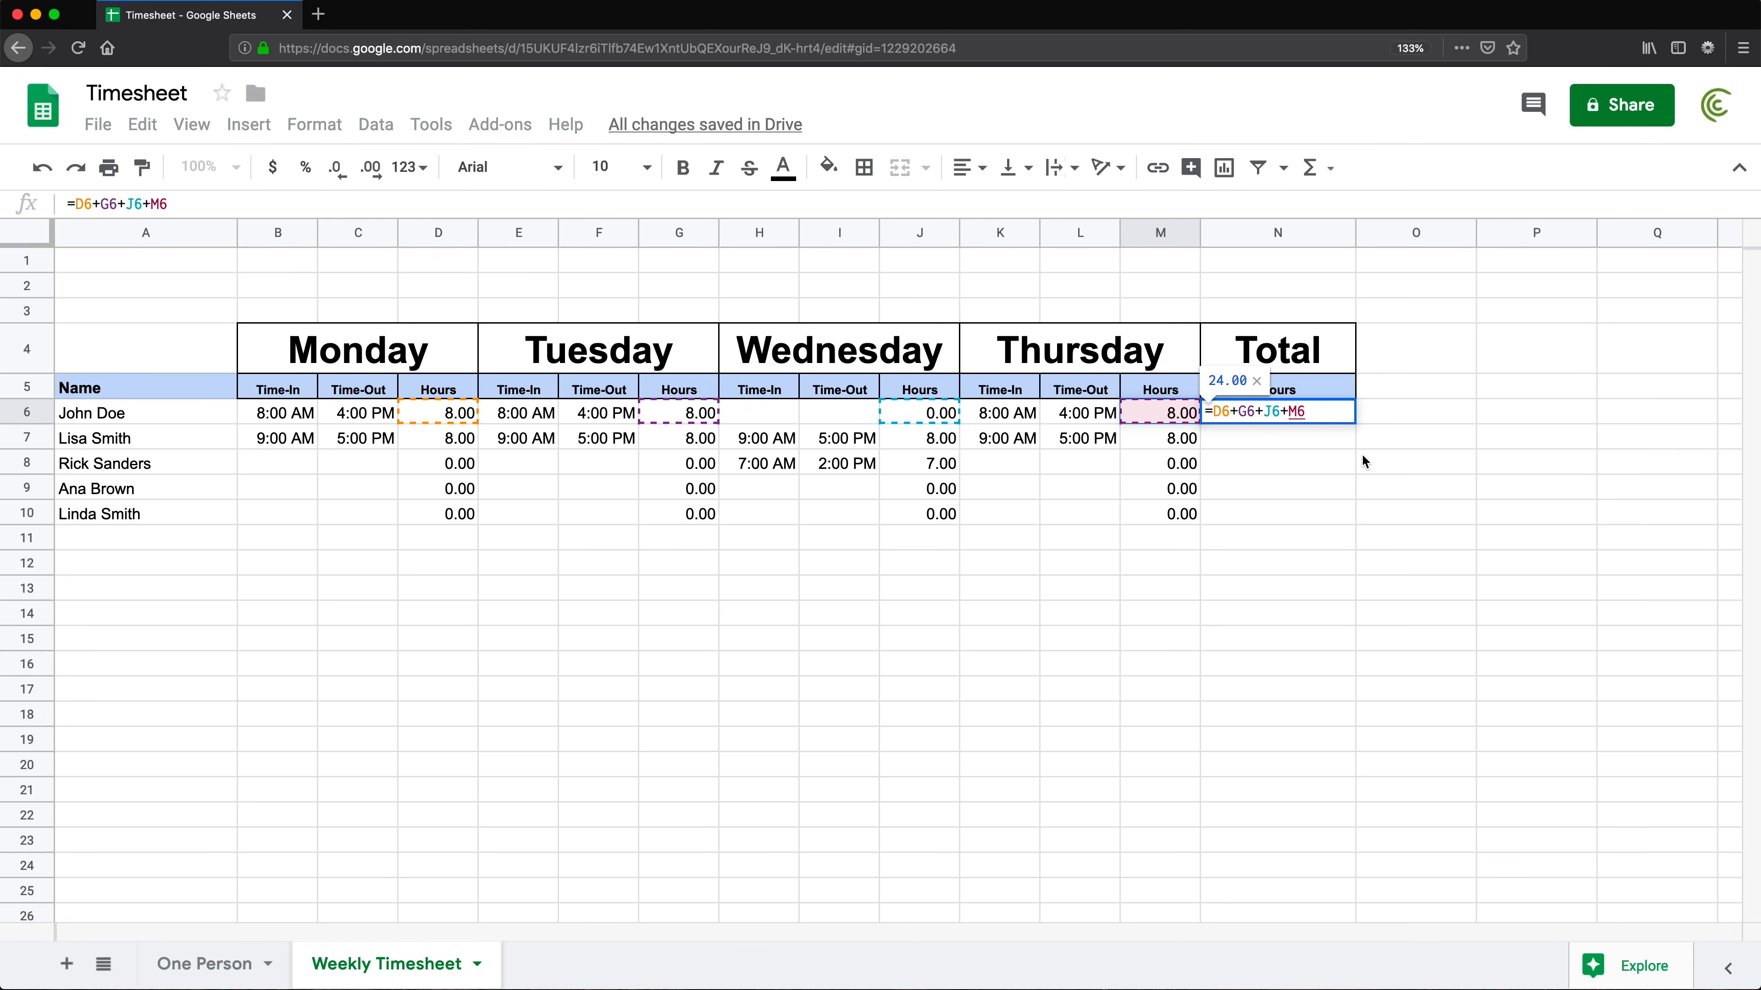
key("Return")
left_click(1329, 419)
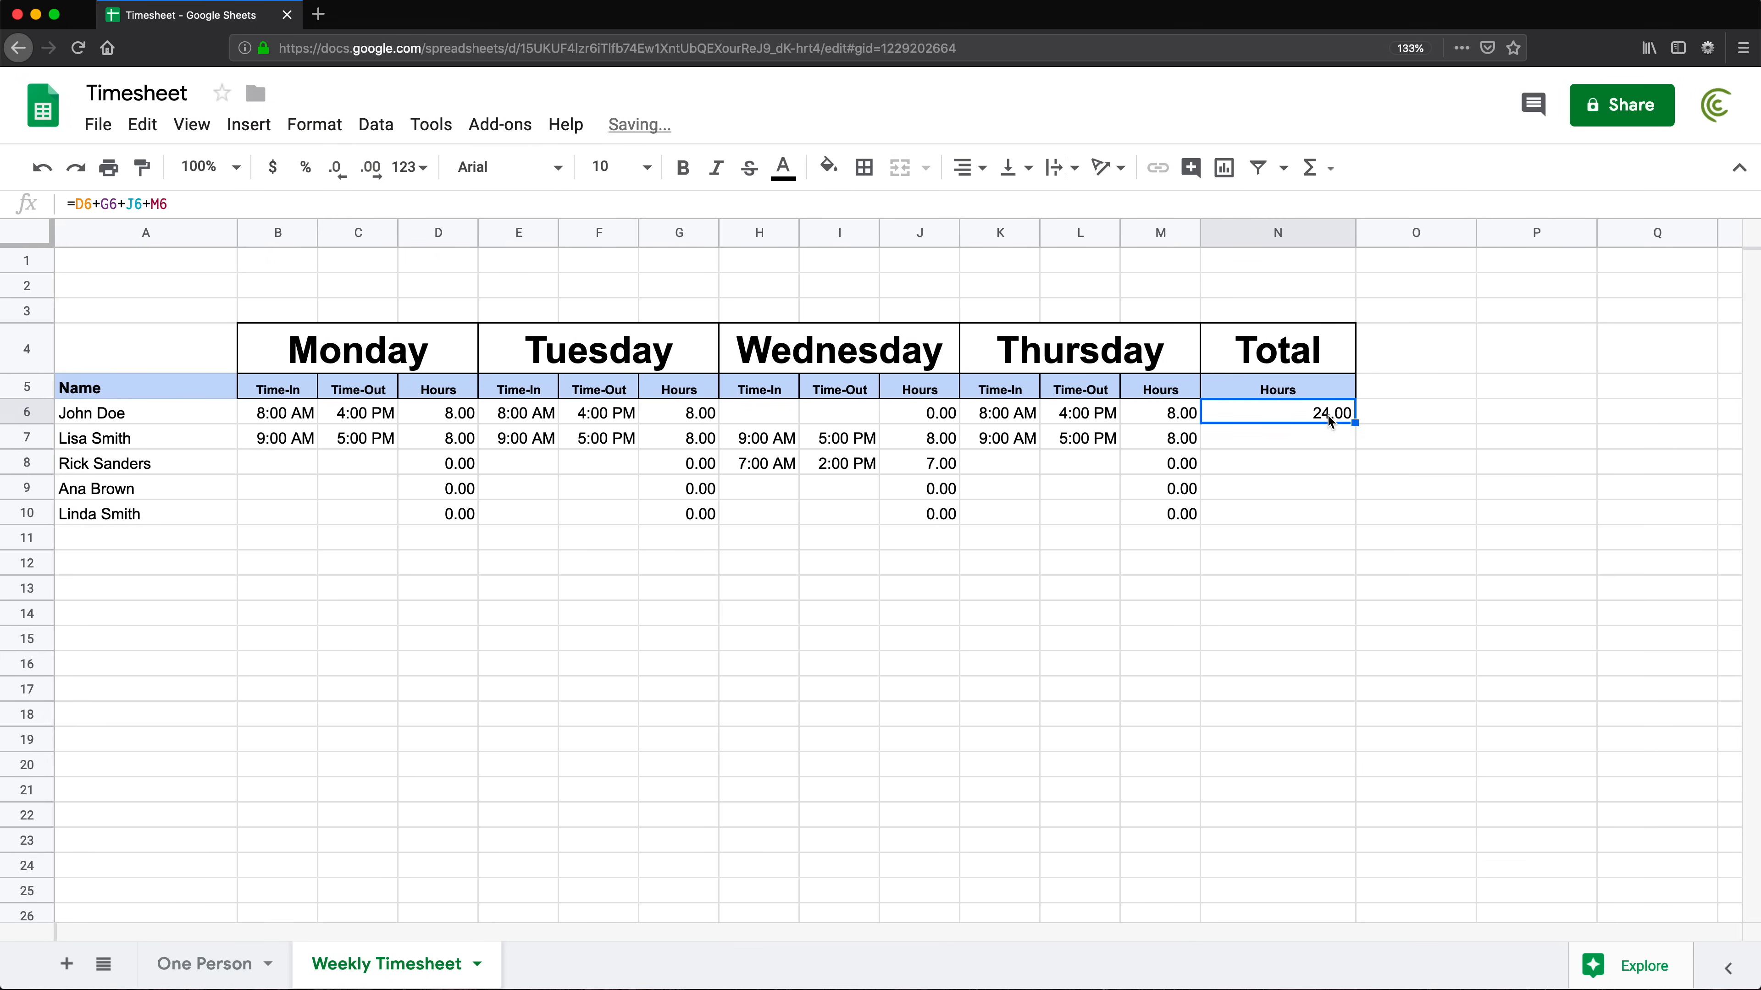
left_click_drag(1354, 423, 1340, 517)
Examine which daily Hours cells the total formula in N6 adds up
left_click(1268, 413)
double_click(1273, 409)
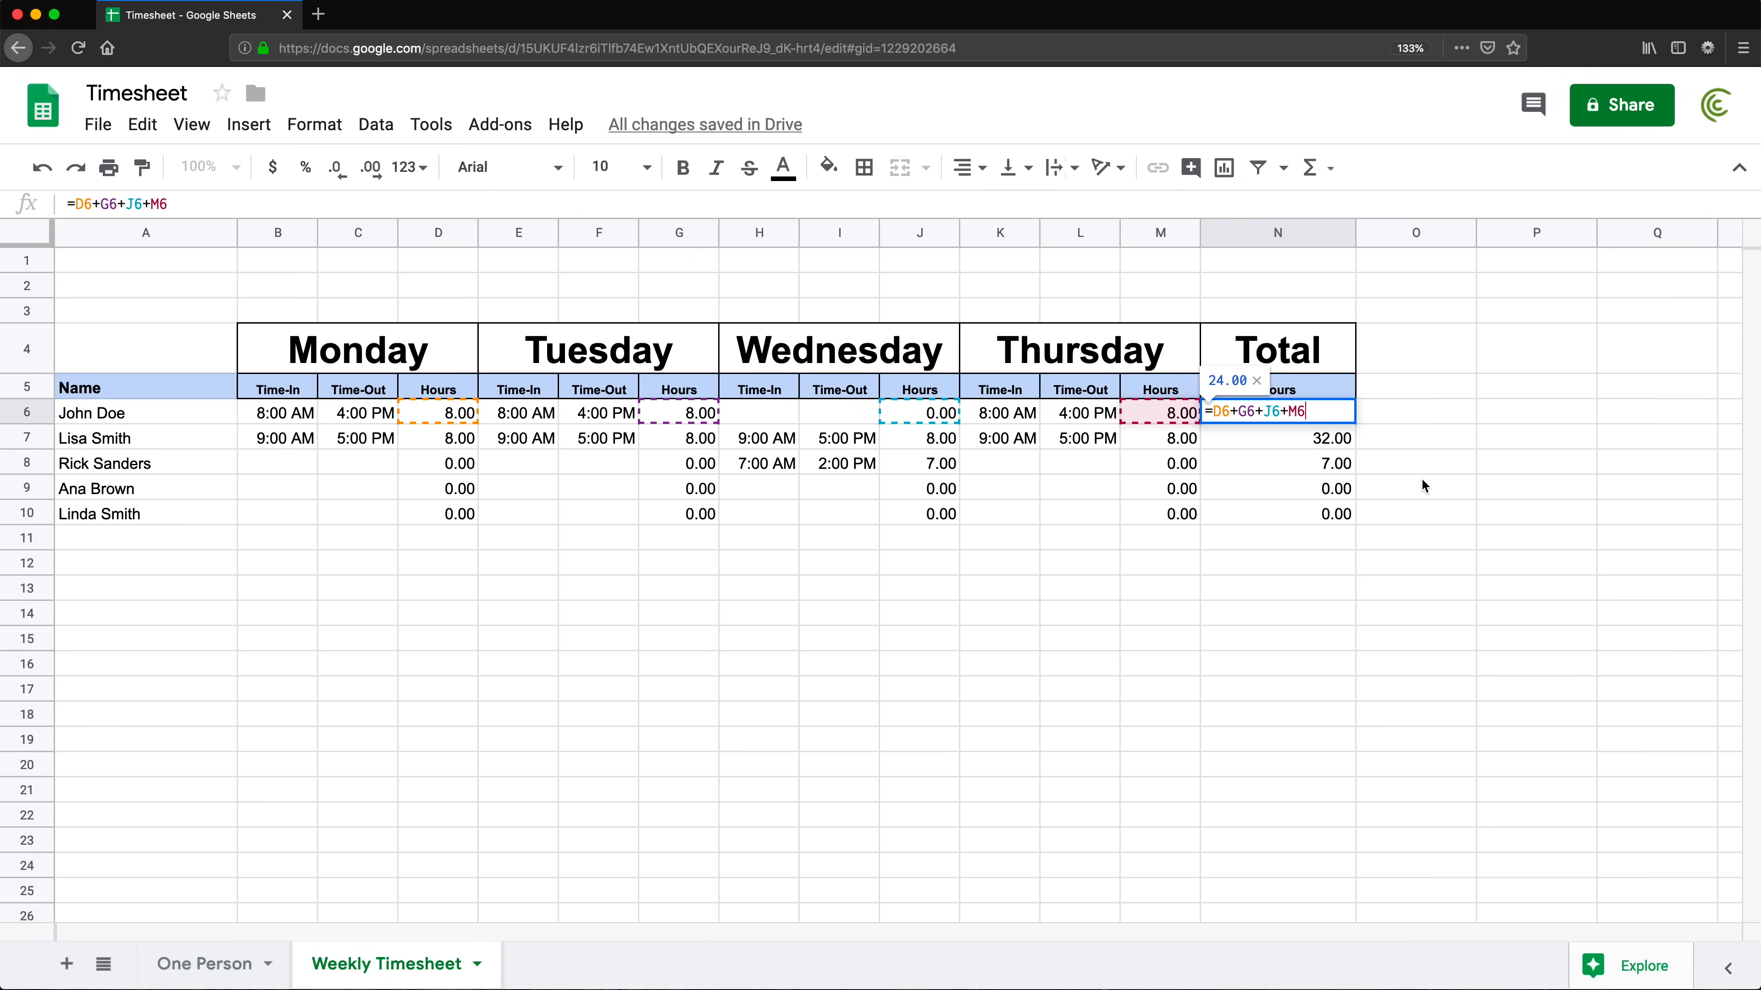
left_click_drag(1312, 411, 1213, 412)
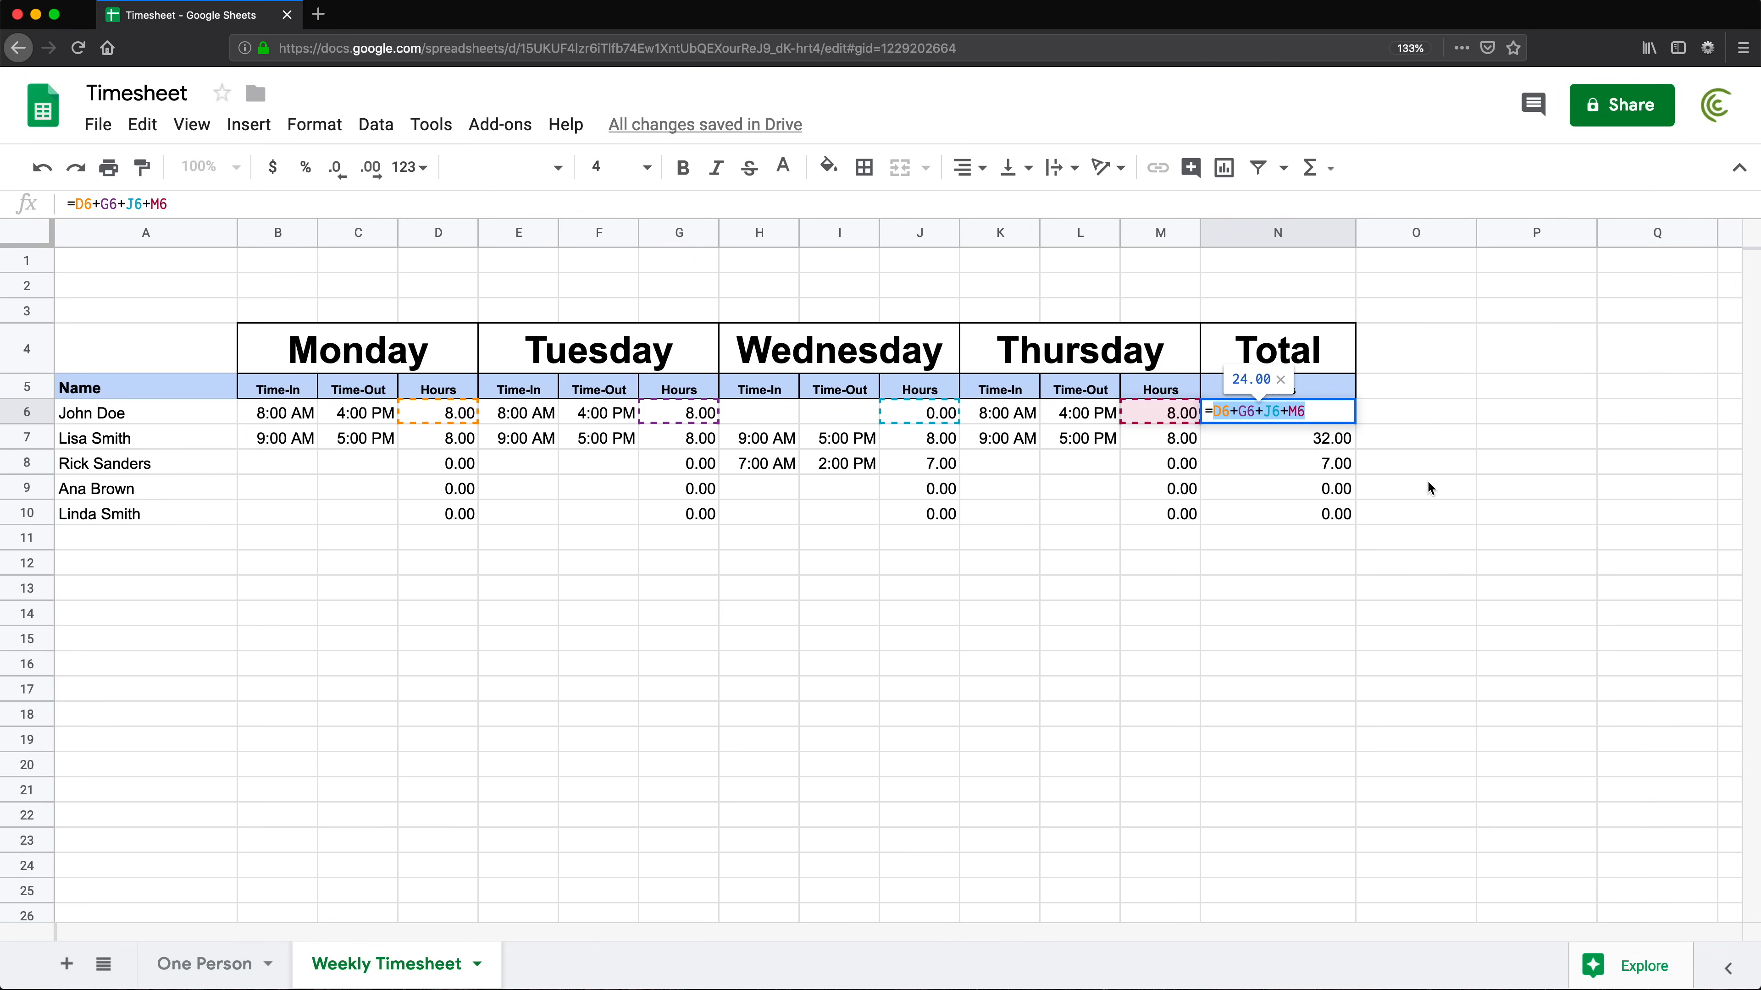
key("Escape")
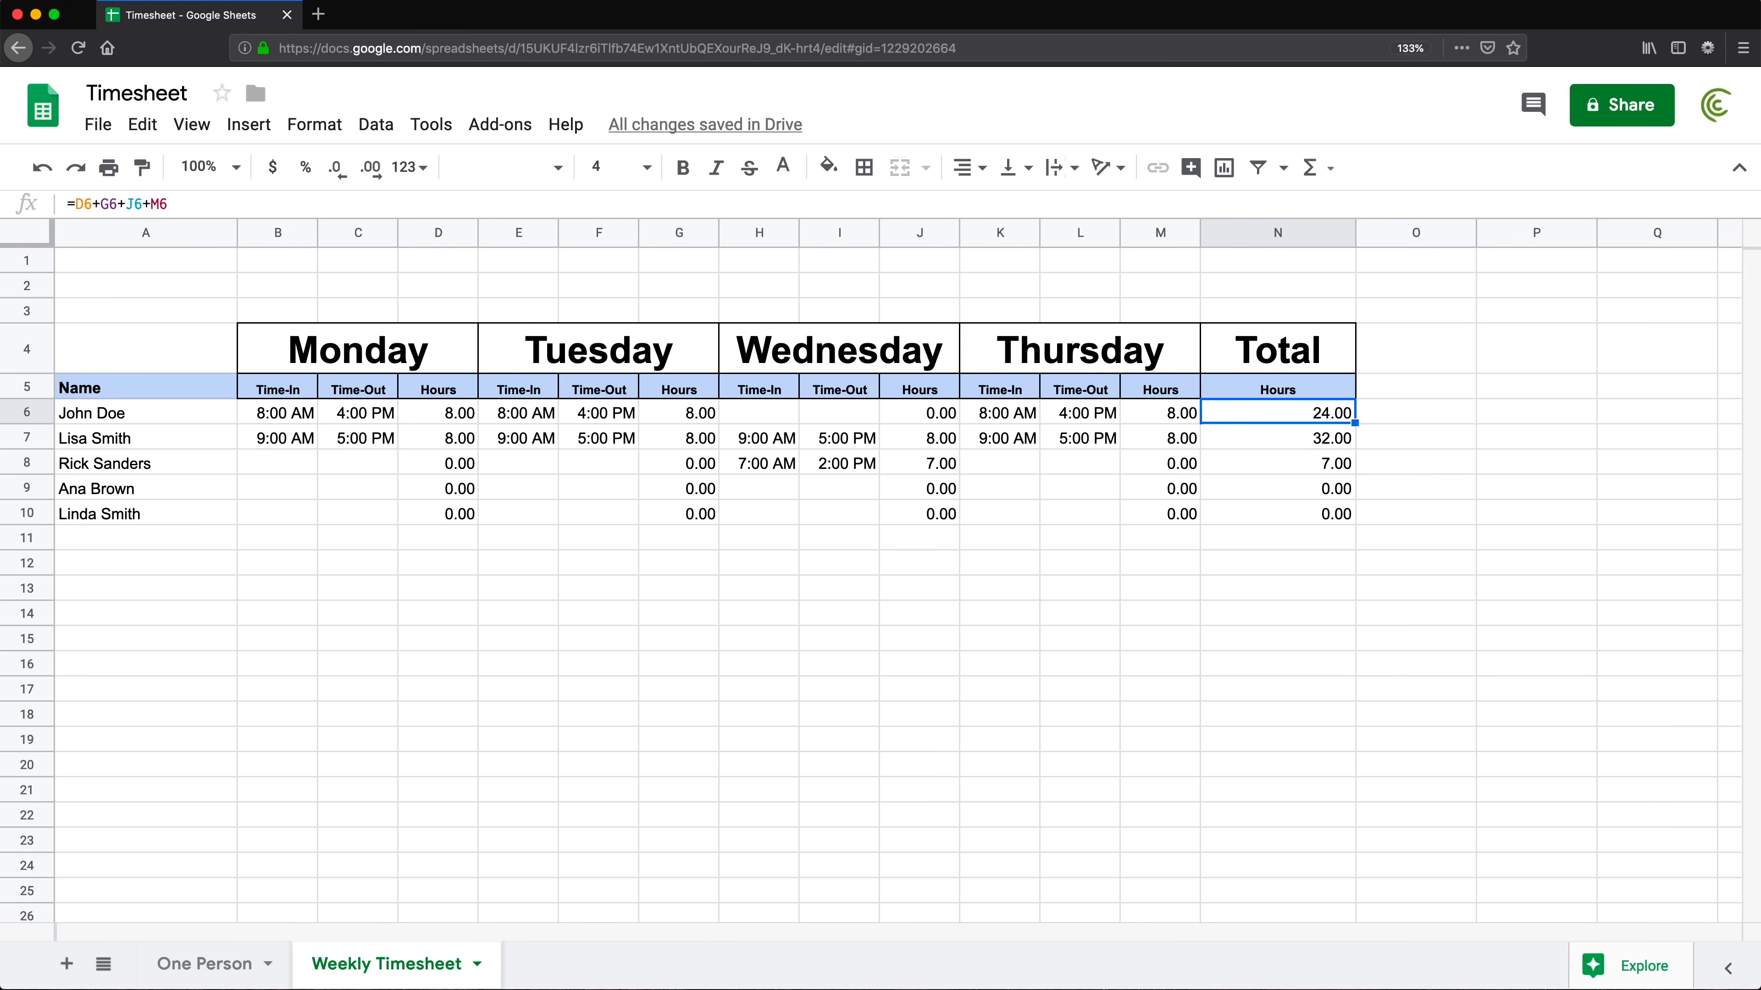
key("super+equal")
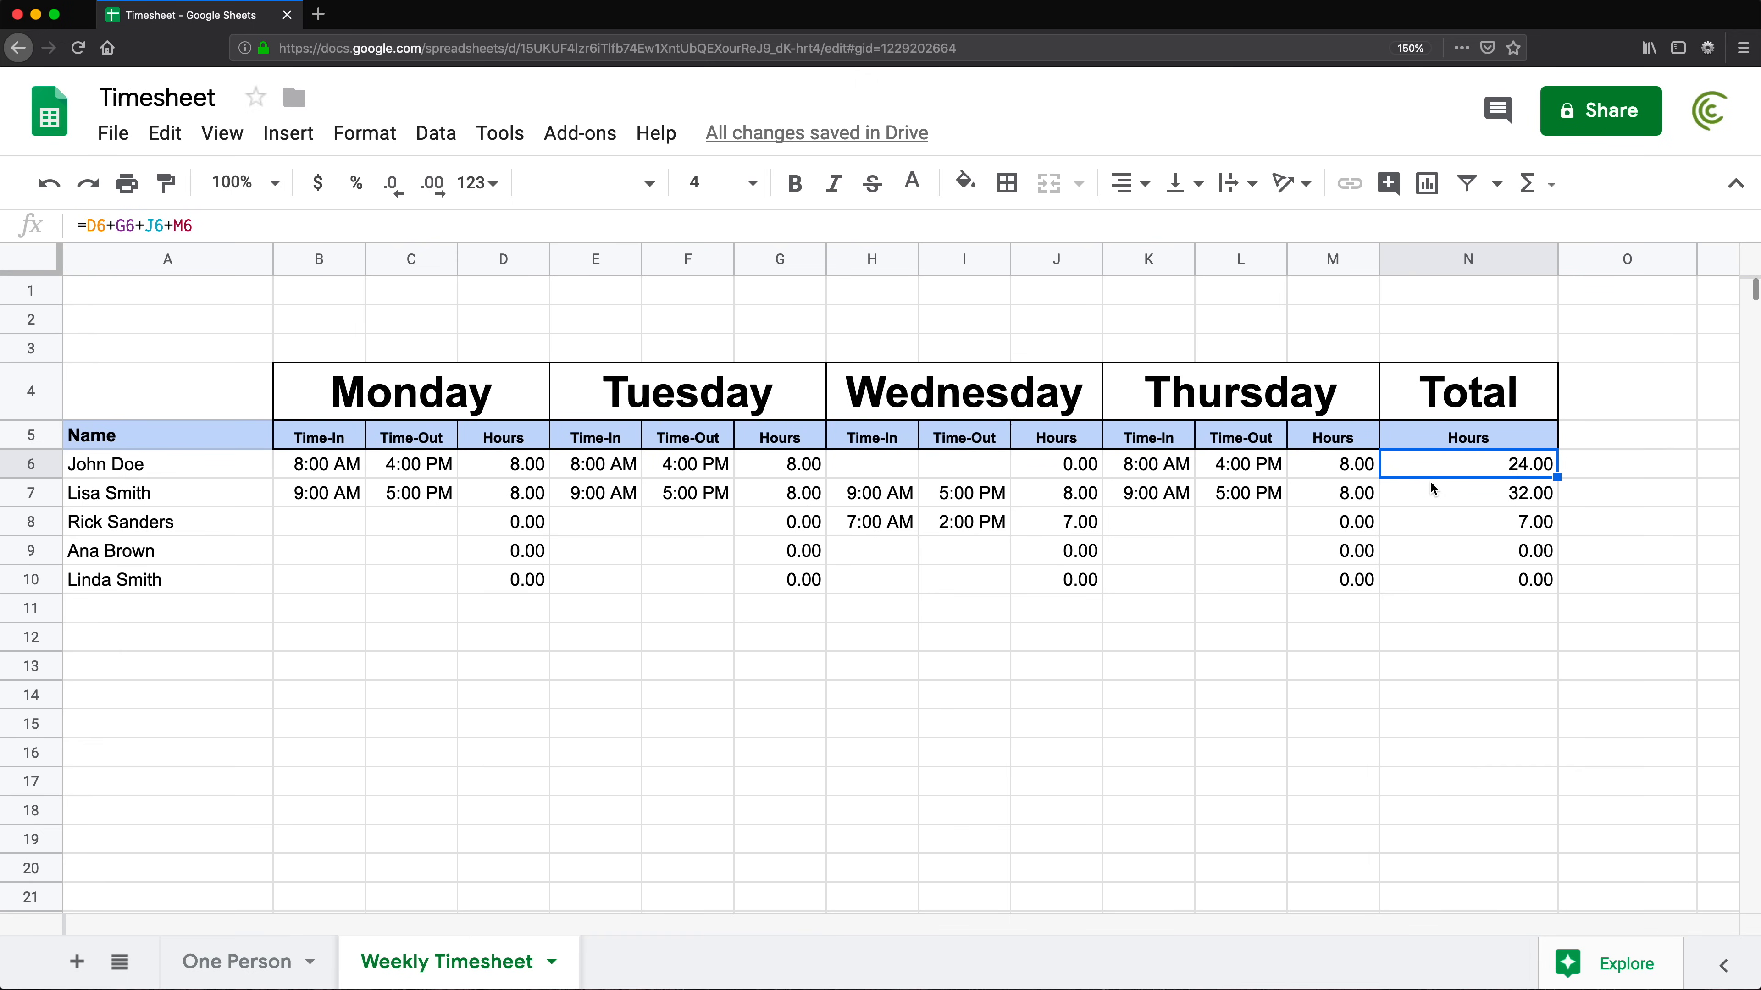
Replace the addition formula in N6 with a SUMIFS function that uses B6:M6 as its sum range
double_click(1442, 463)
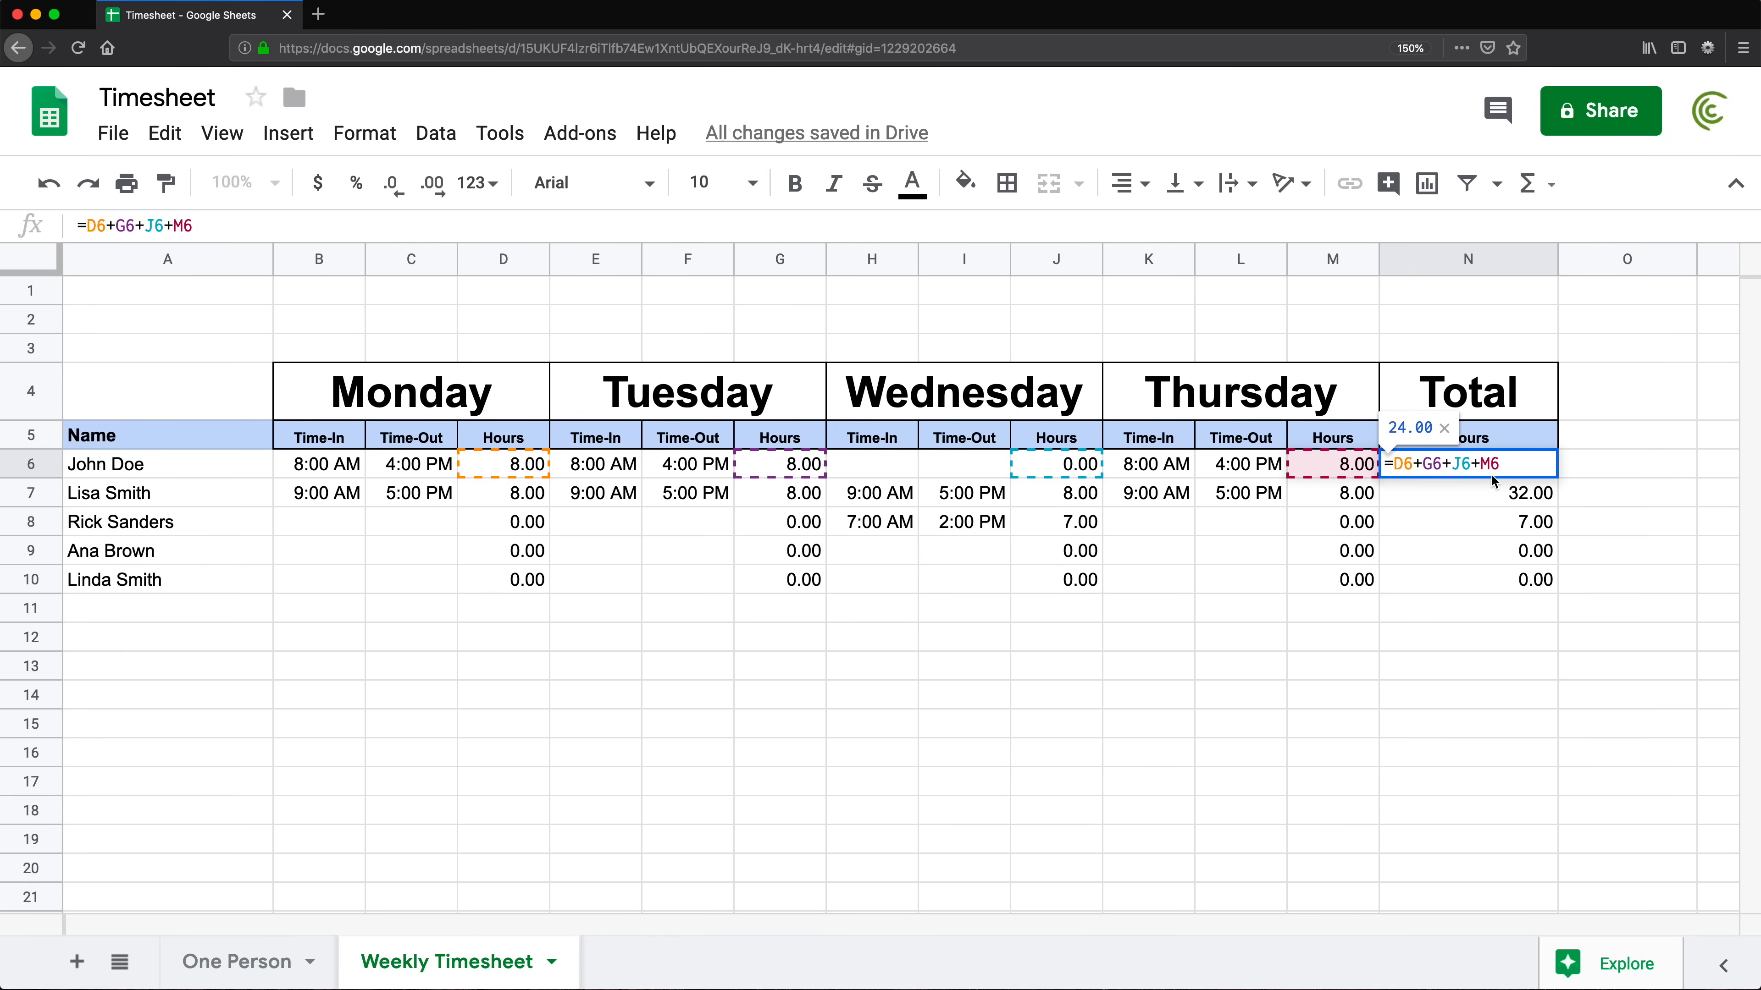
left_click_drag(1498, 466, 1391, 469)
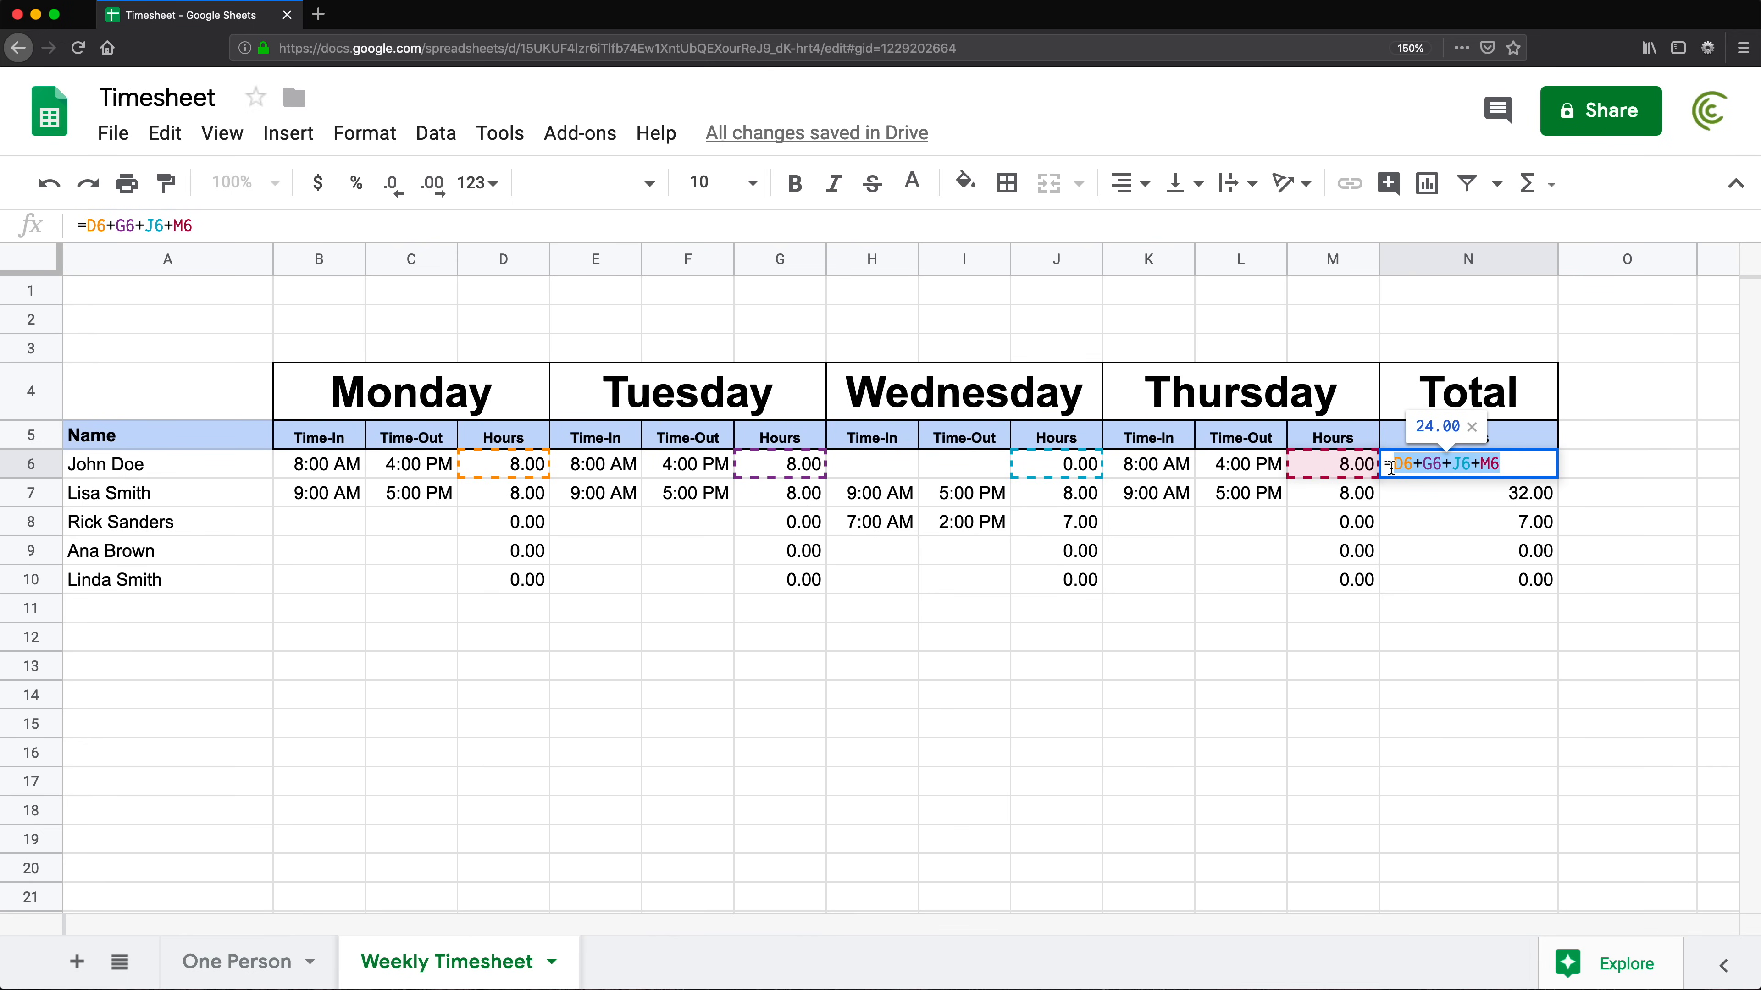
type("SUMIFS")
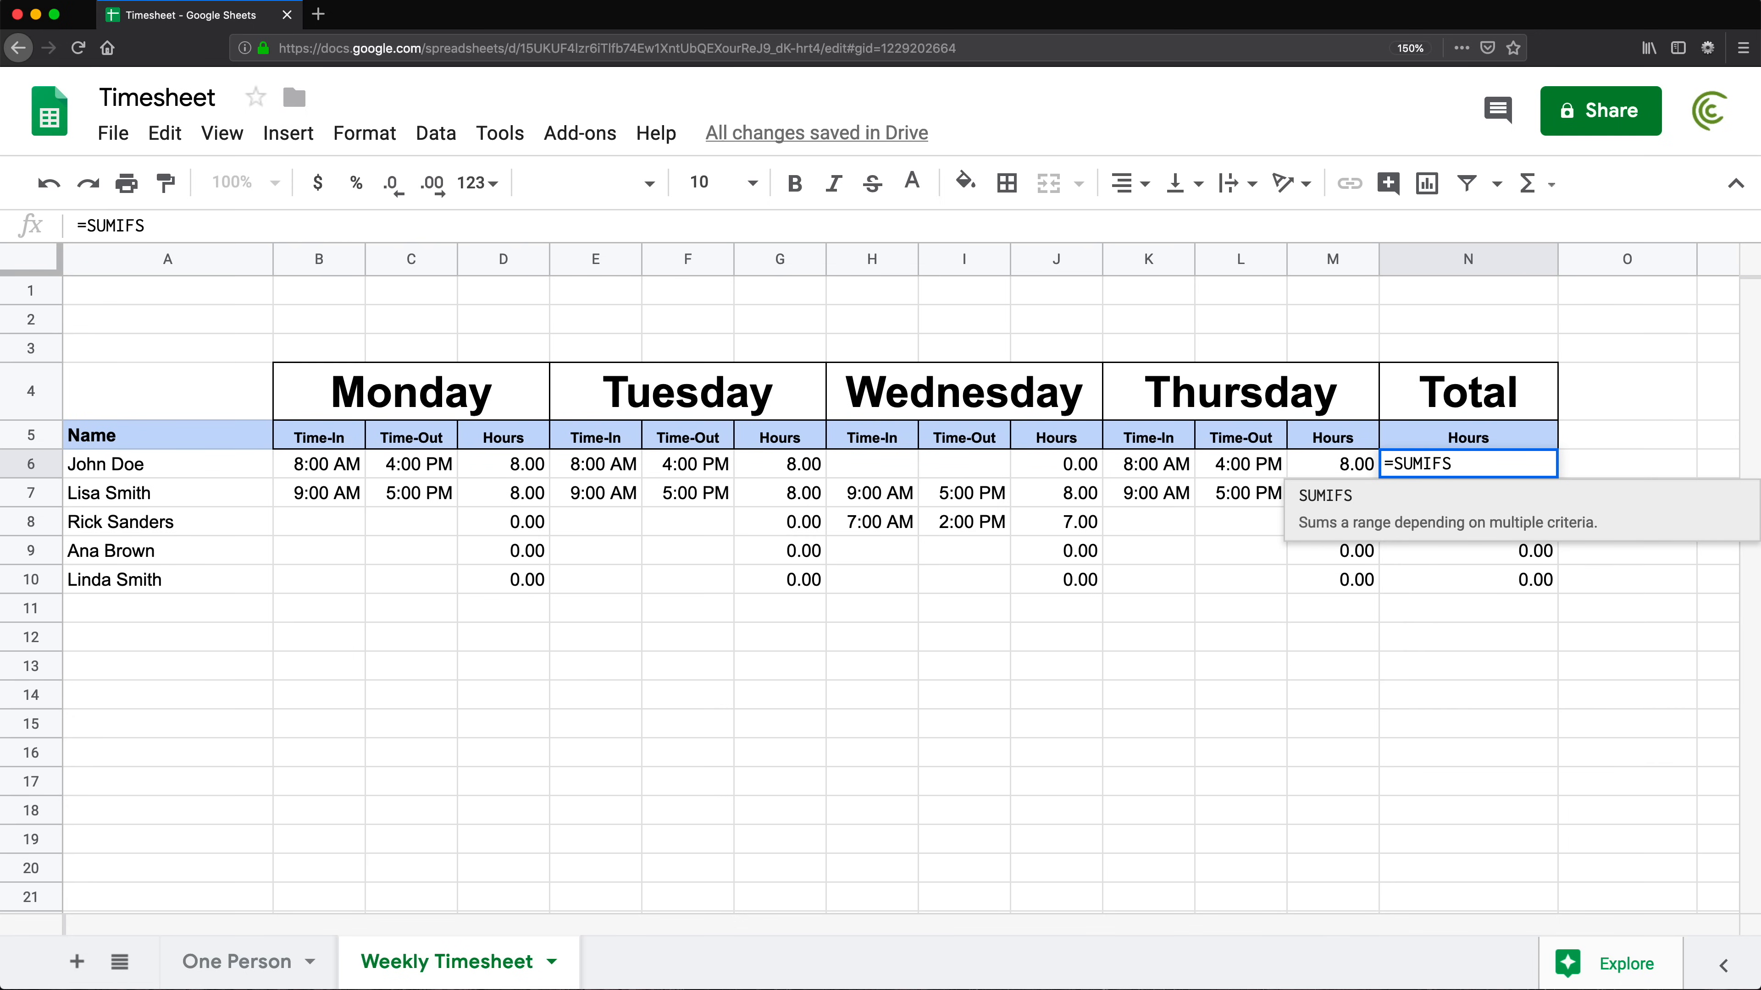
type("(")
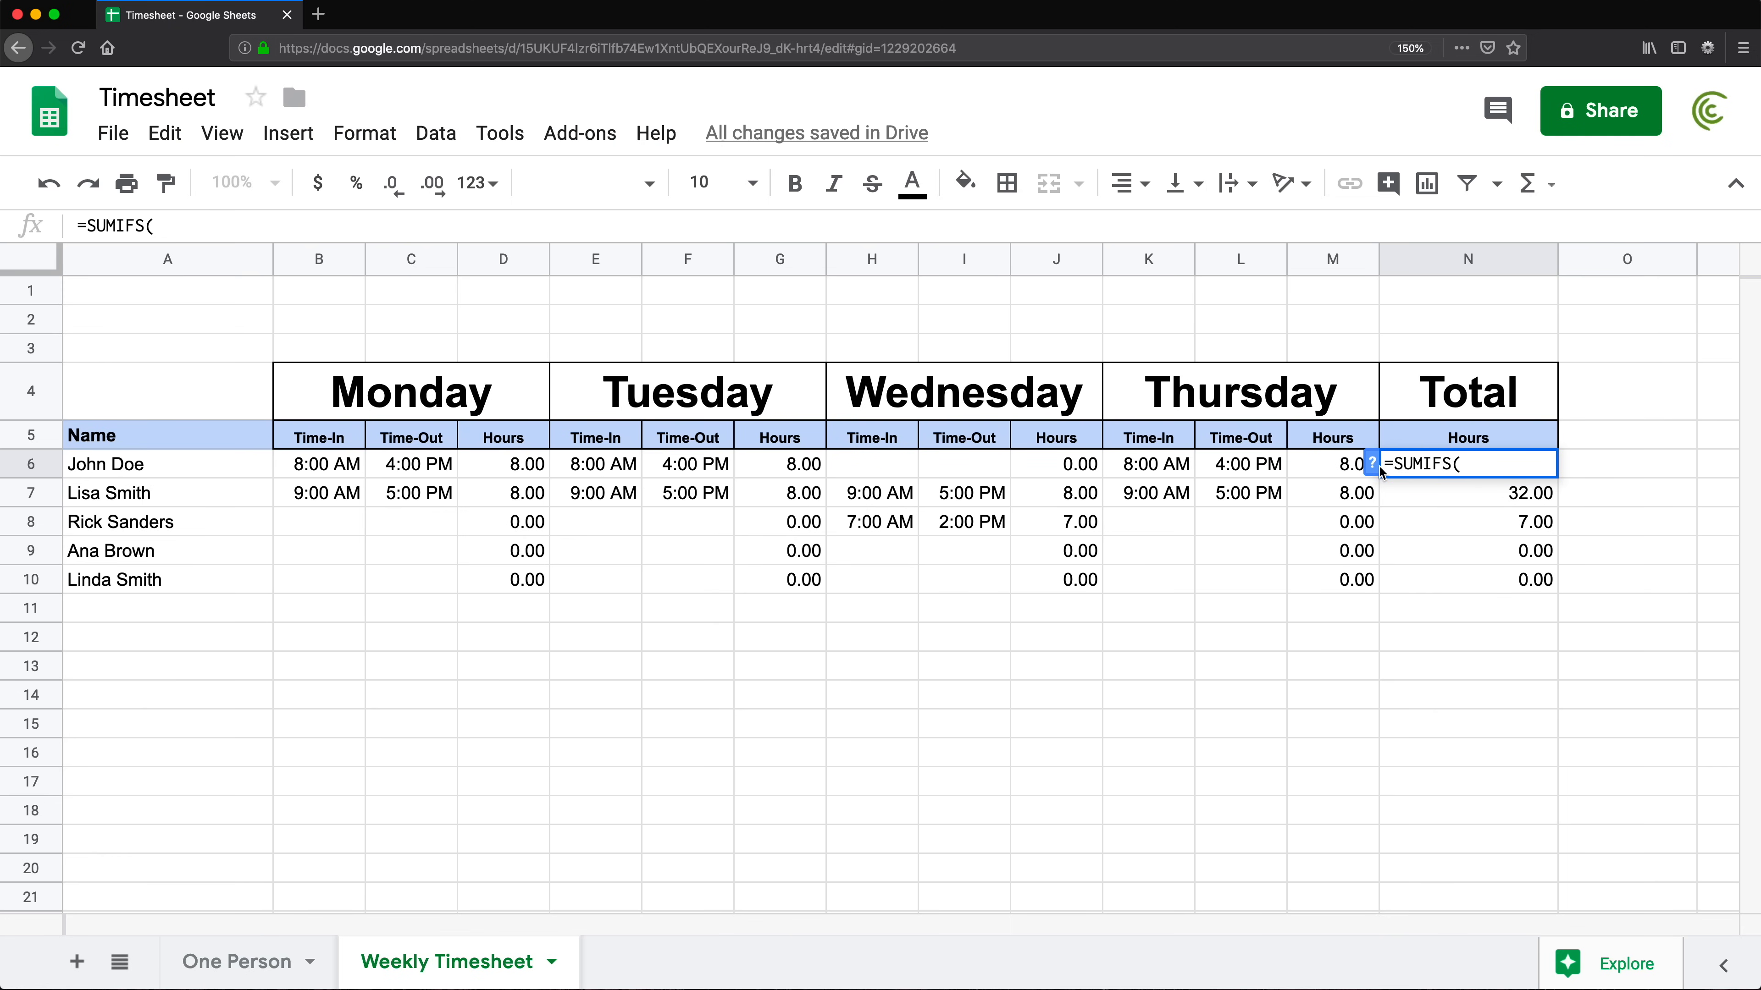
left_click(1373, 465)
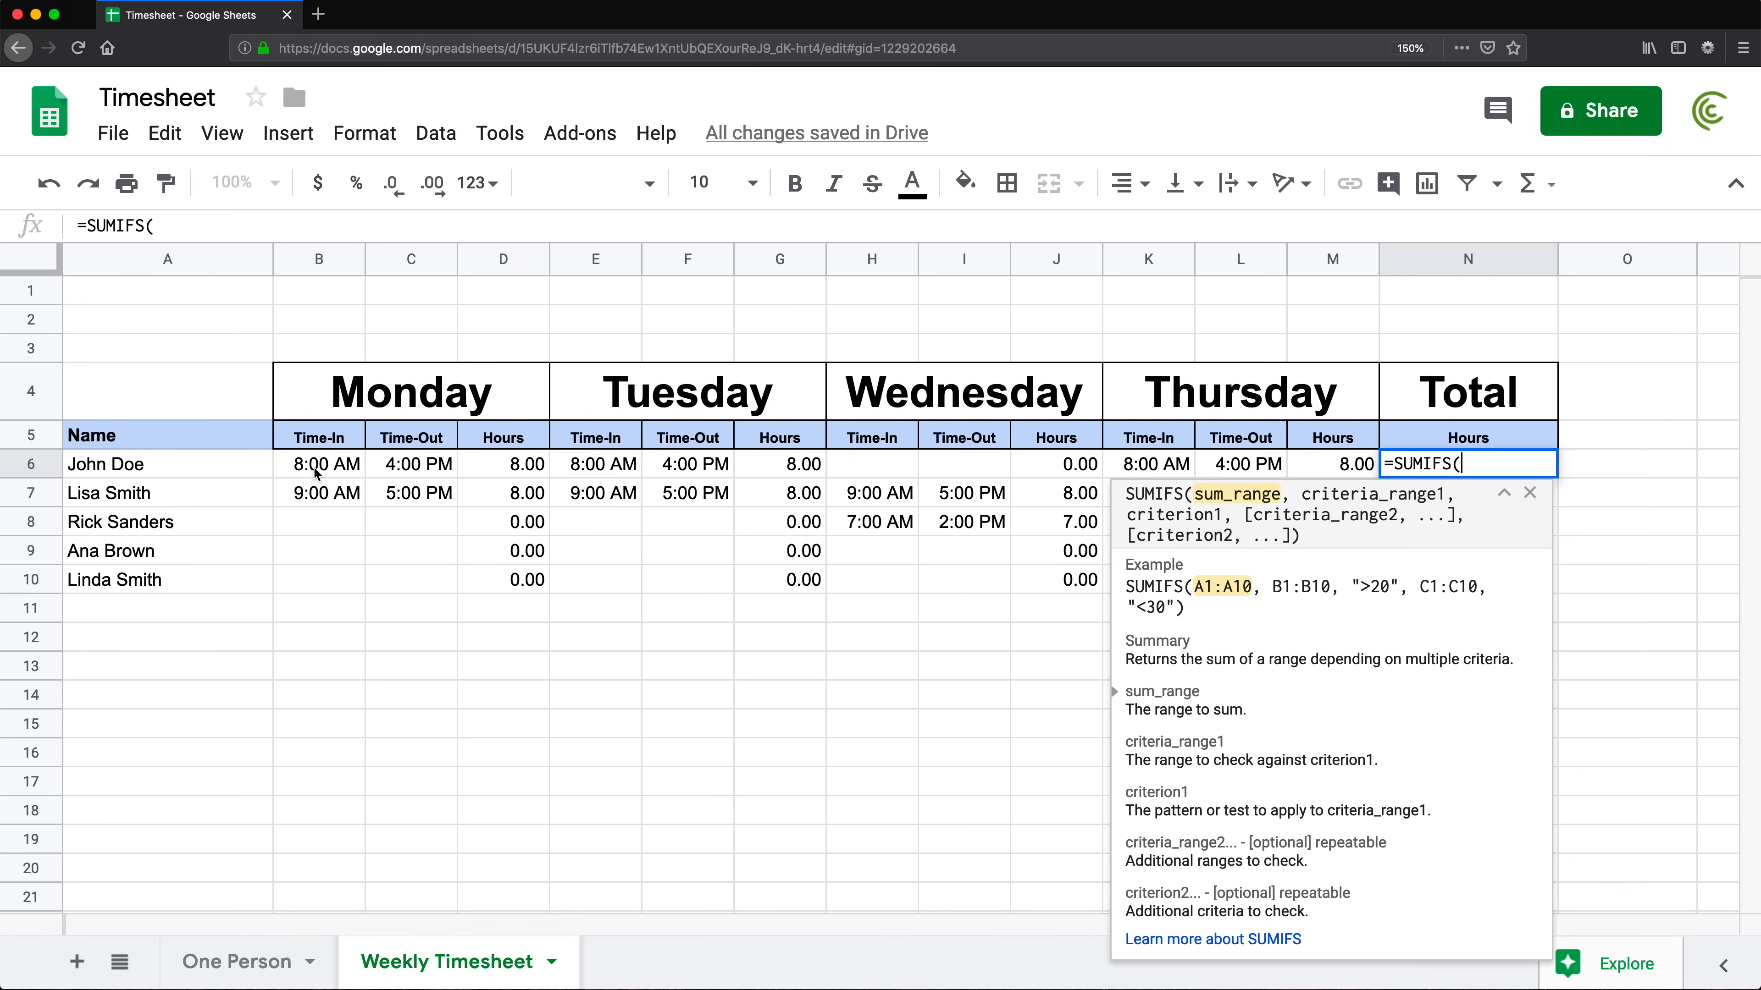
left_click_drag(321, 466, 1314, 464)
type(",")
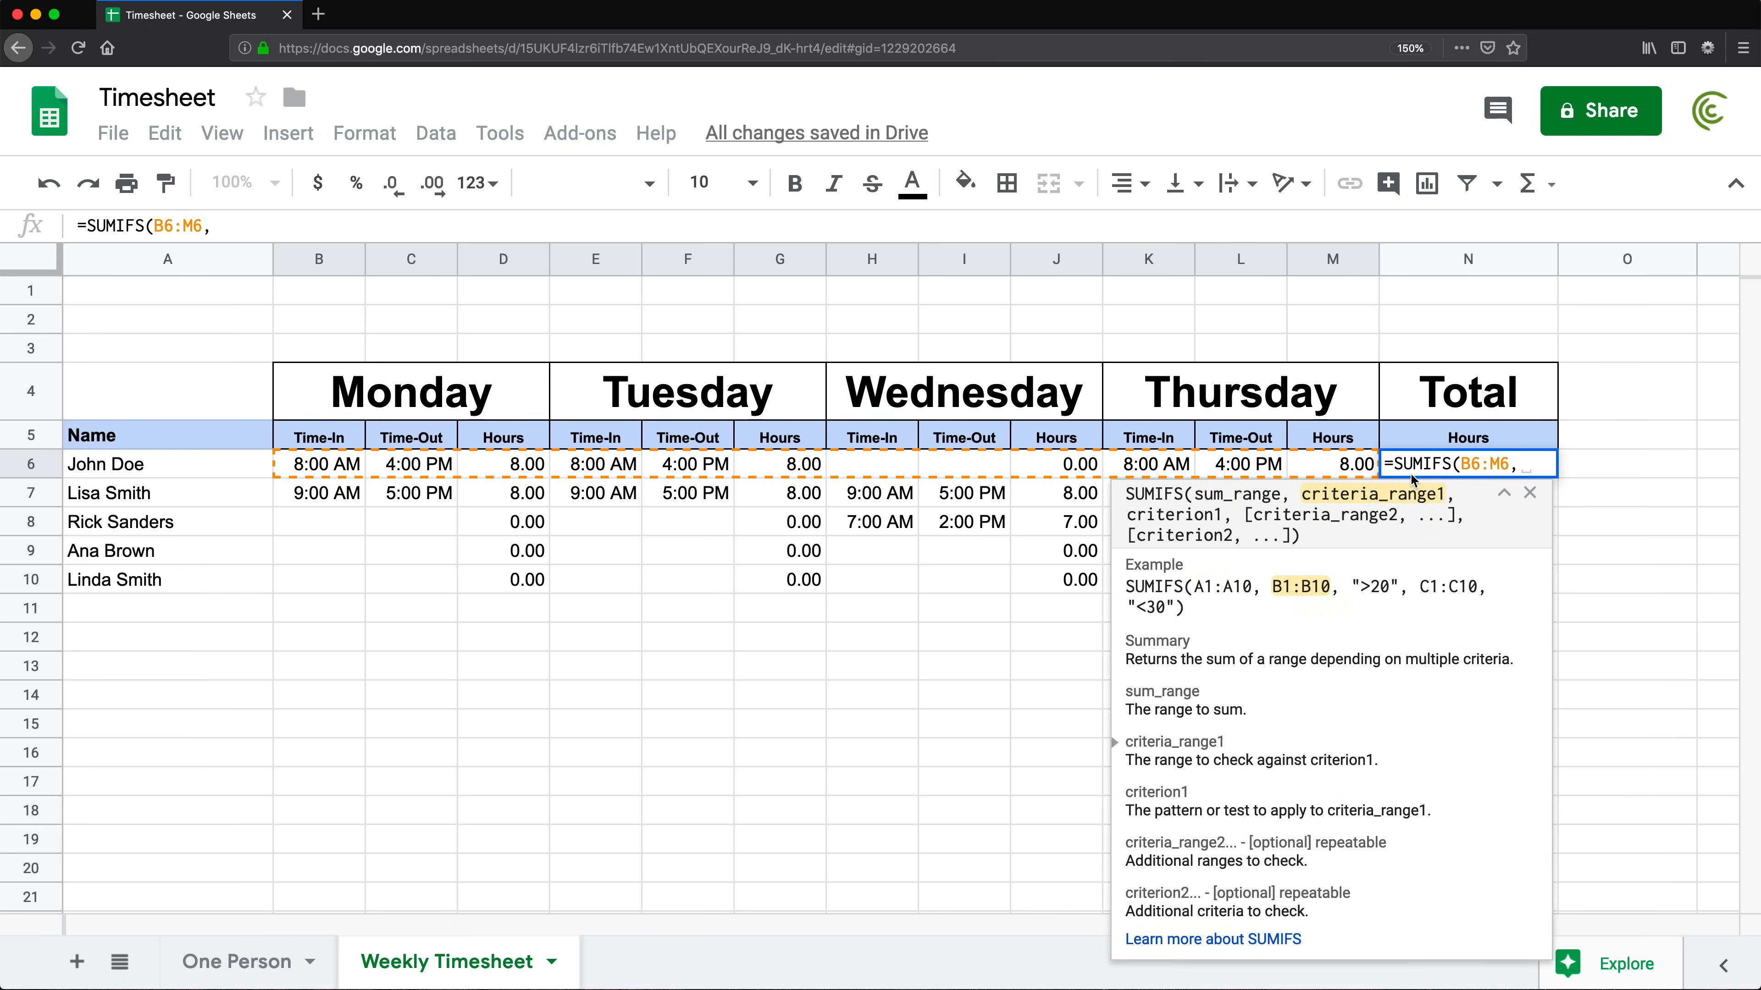
Complete the SUMIFS formula in N6 with the header row B5:M5 as criteria range and N5 as criterion
left_click_drag(343, 438, 1302, 442)
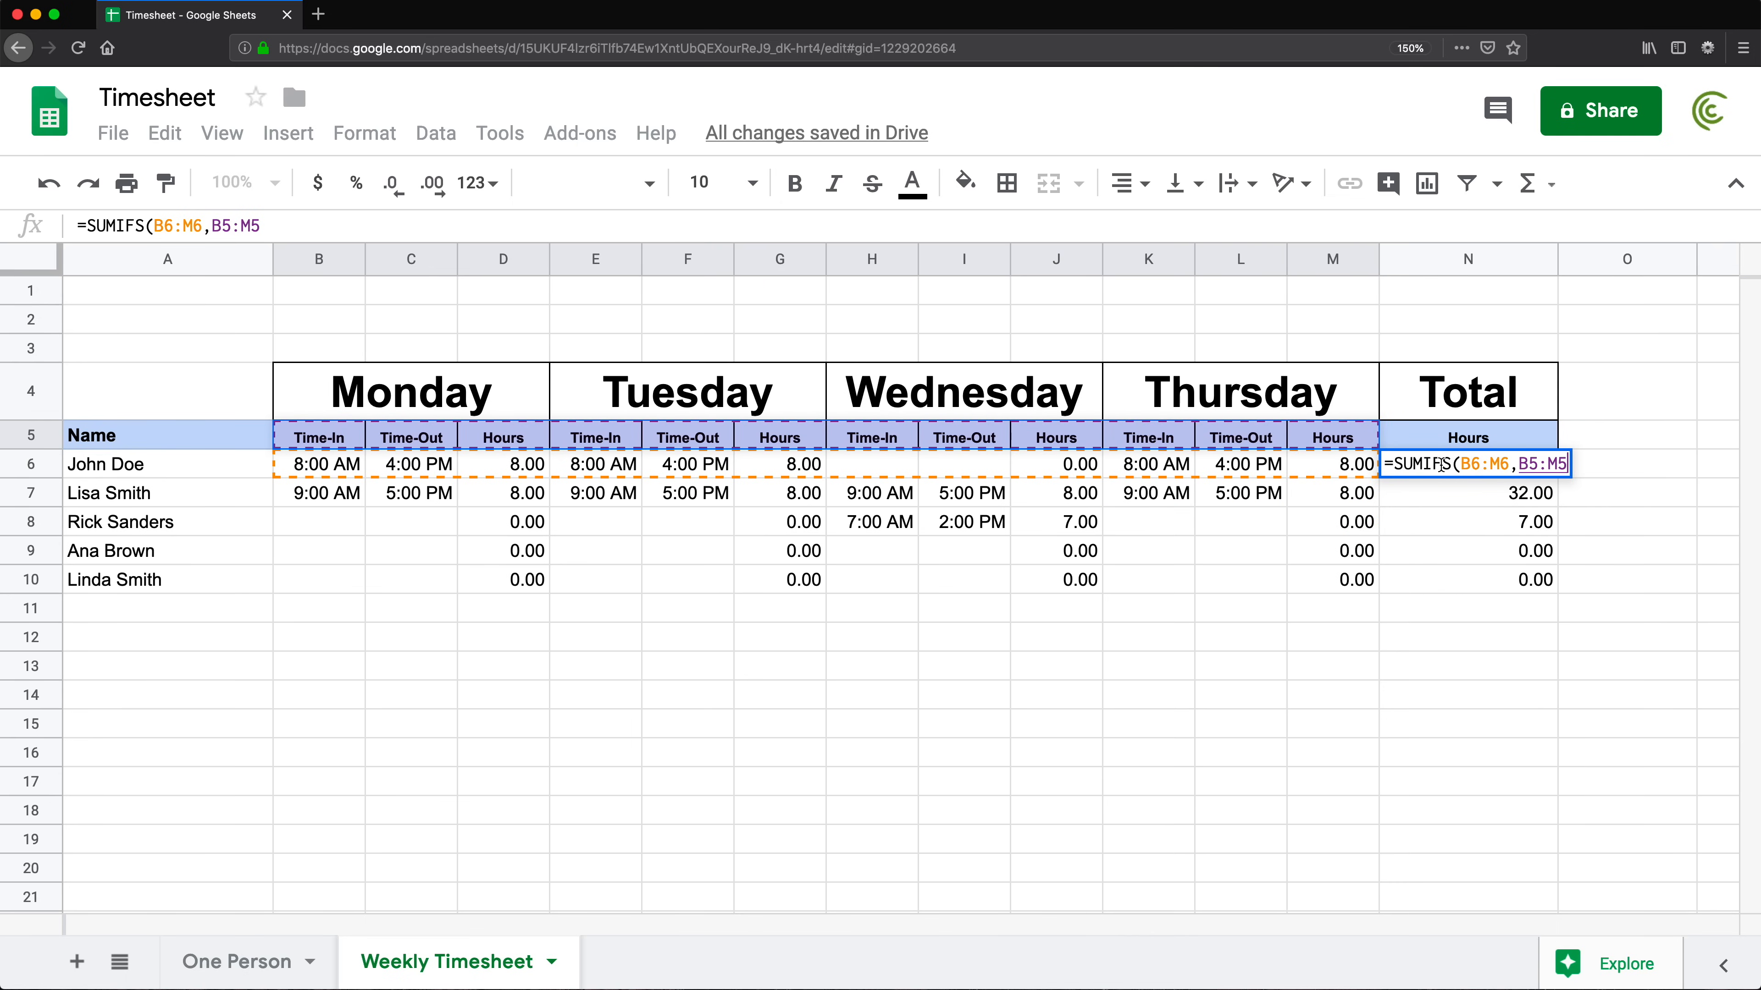
type(",")
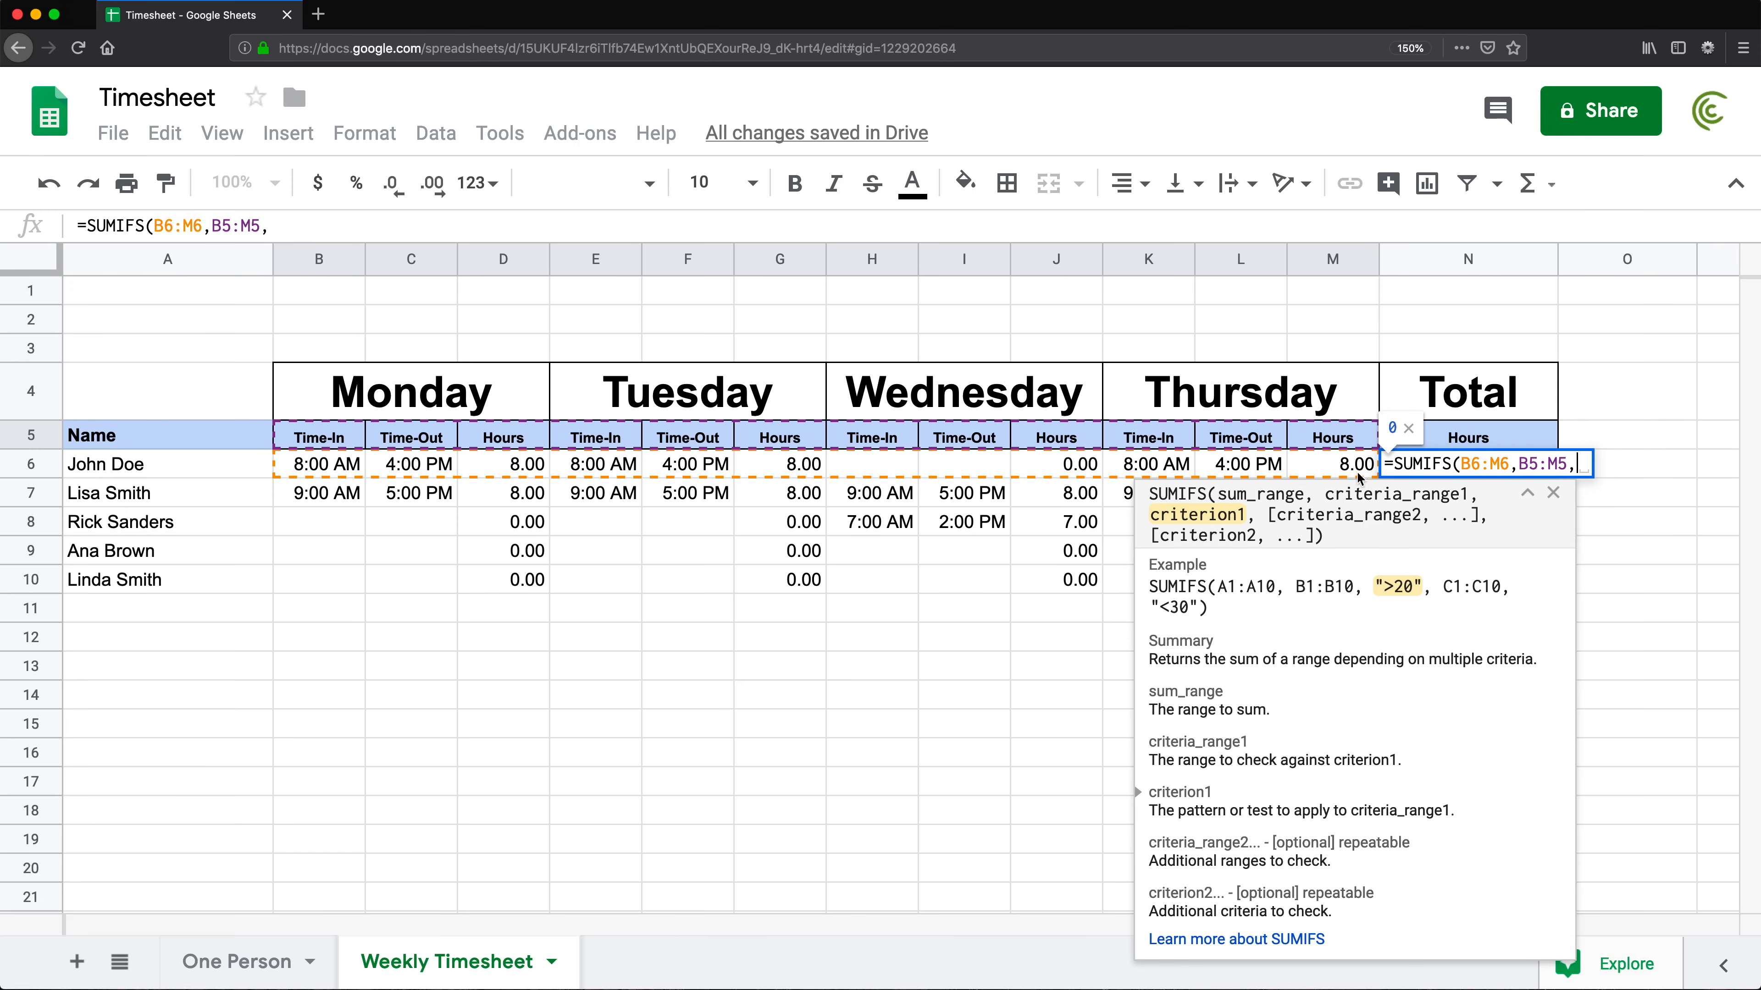
left_click(1515, 444)
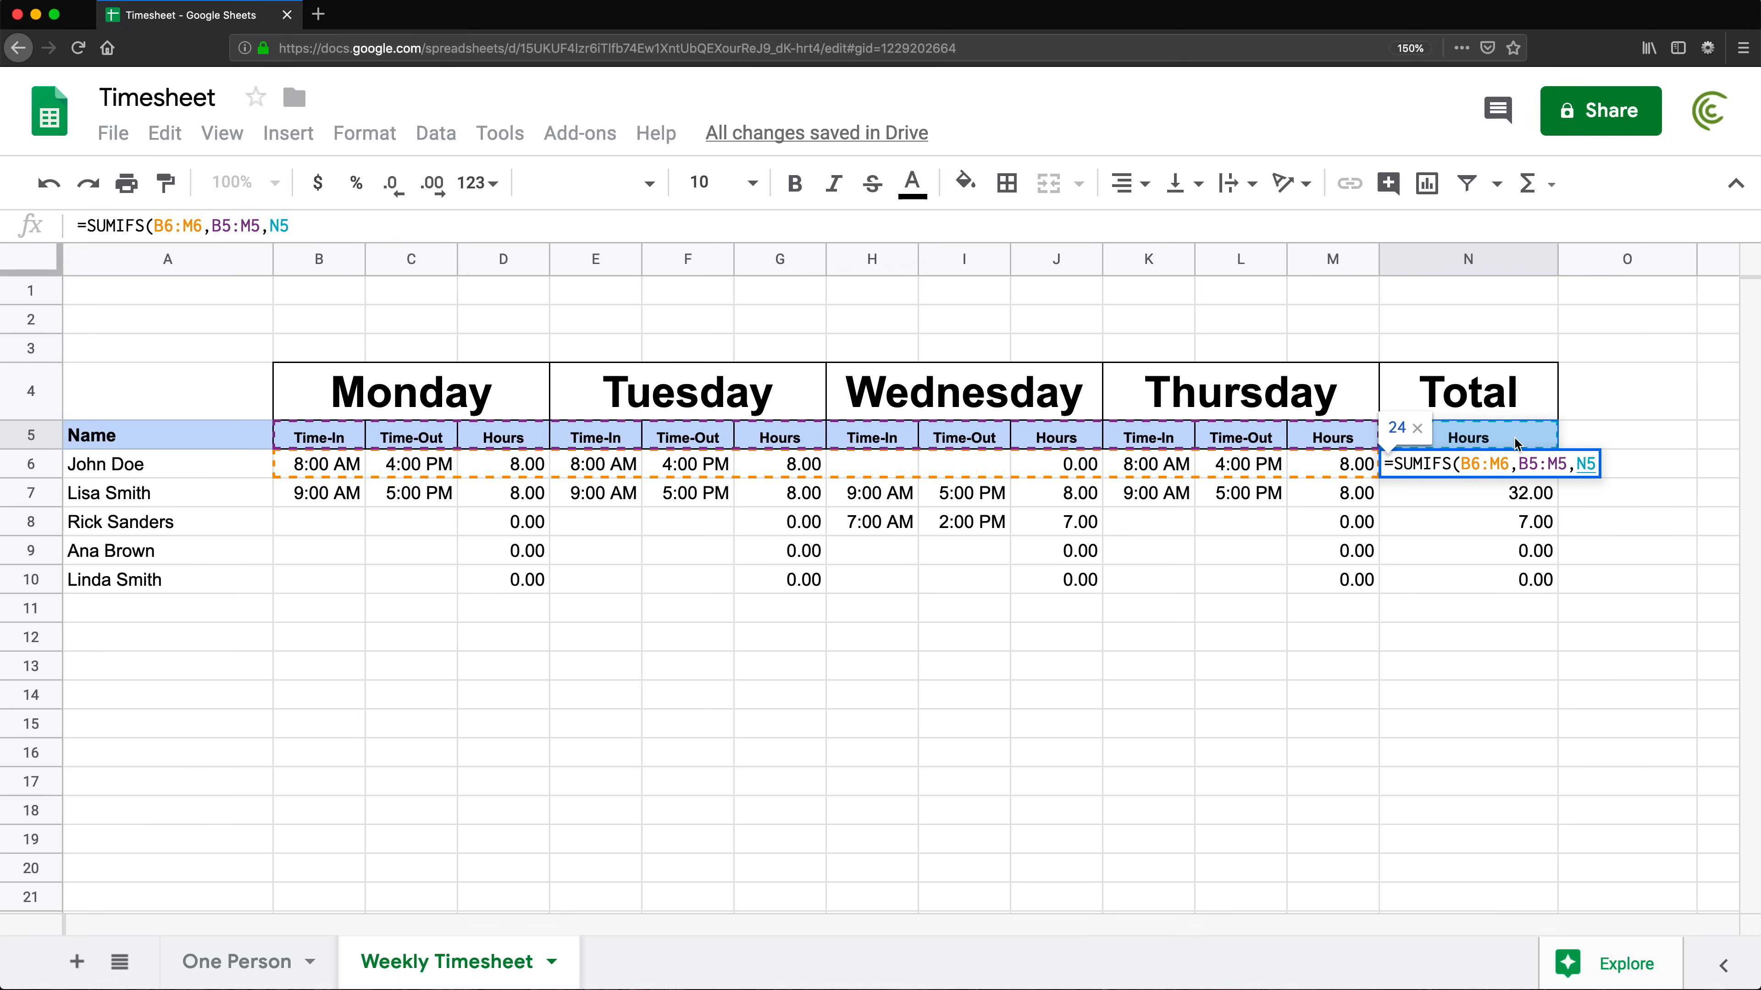
type(")")
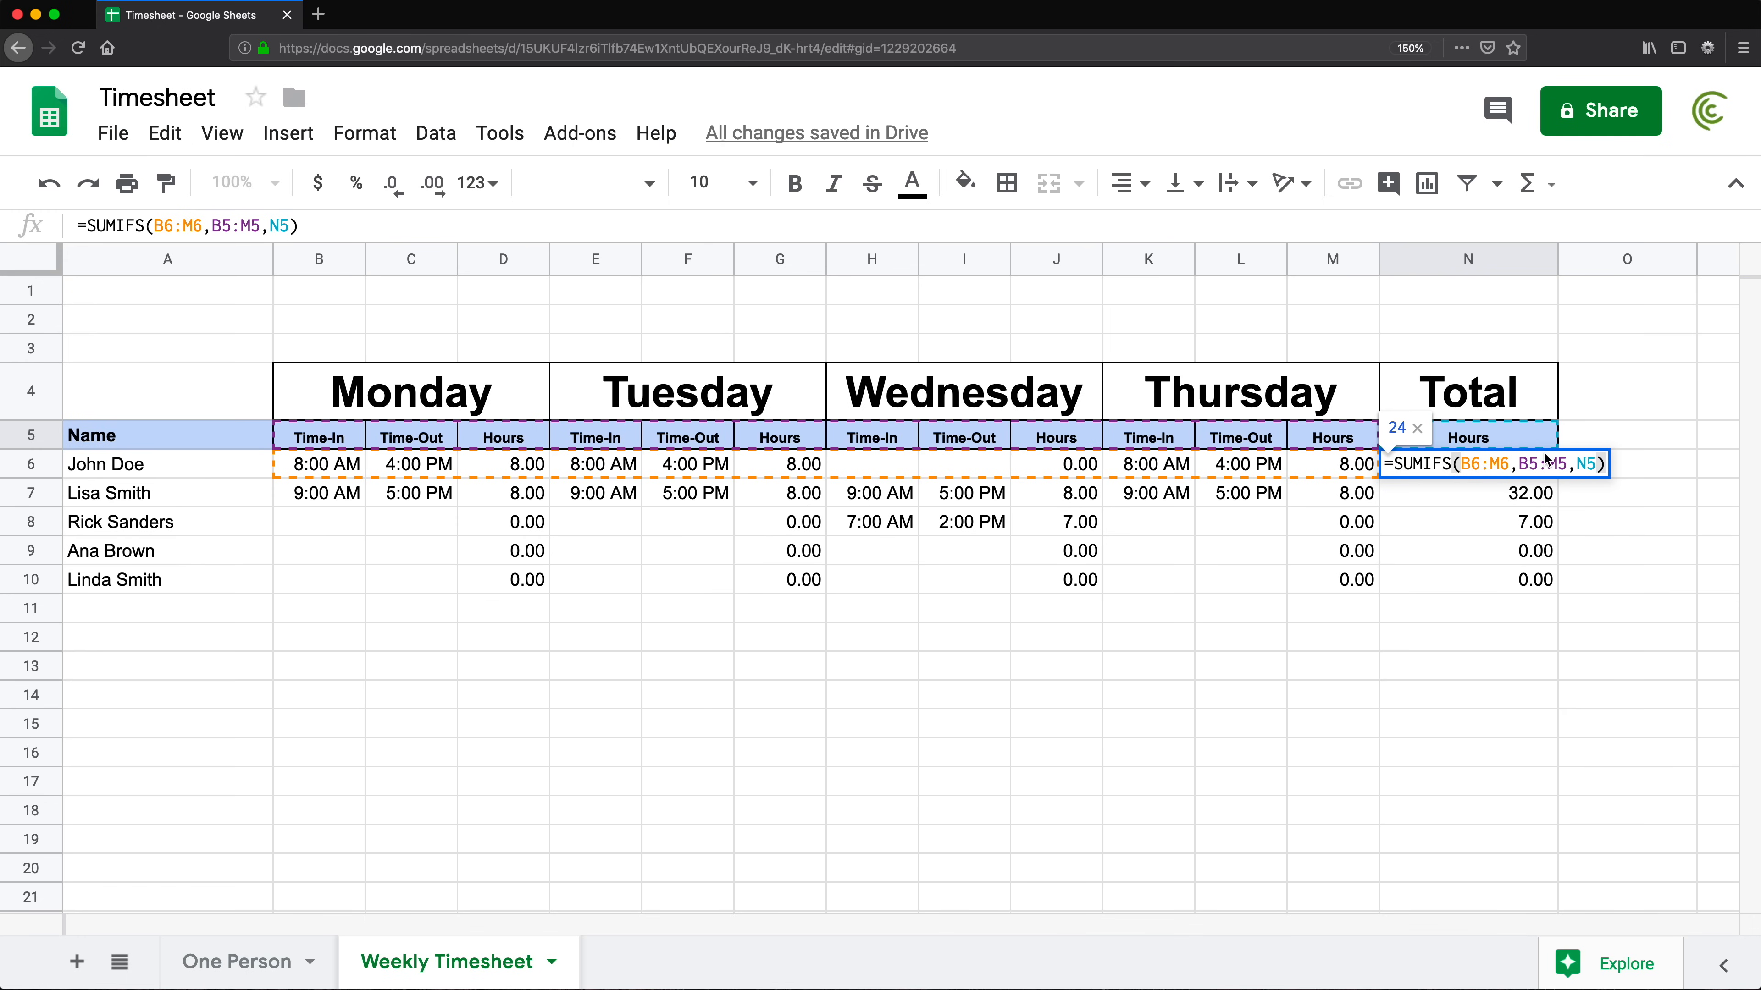
left_click(1480, 470)
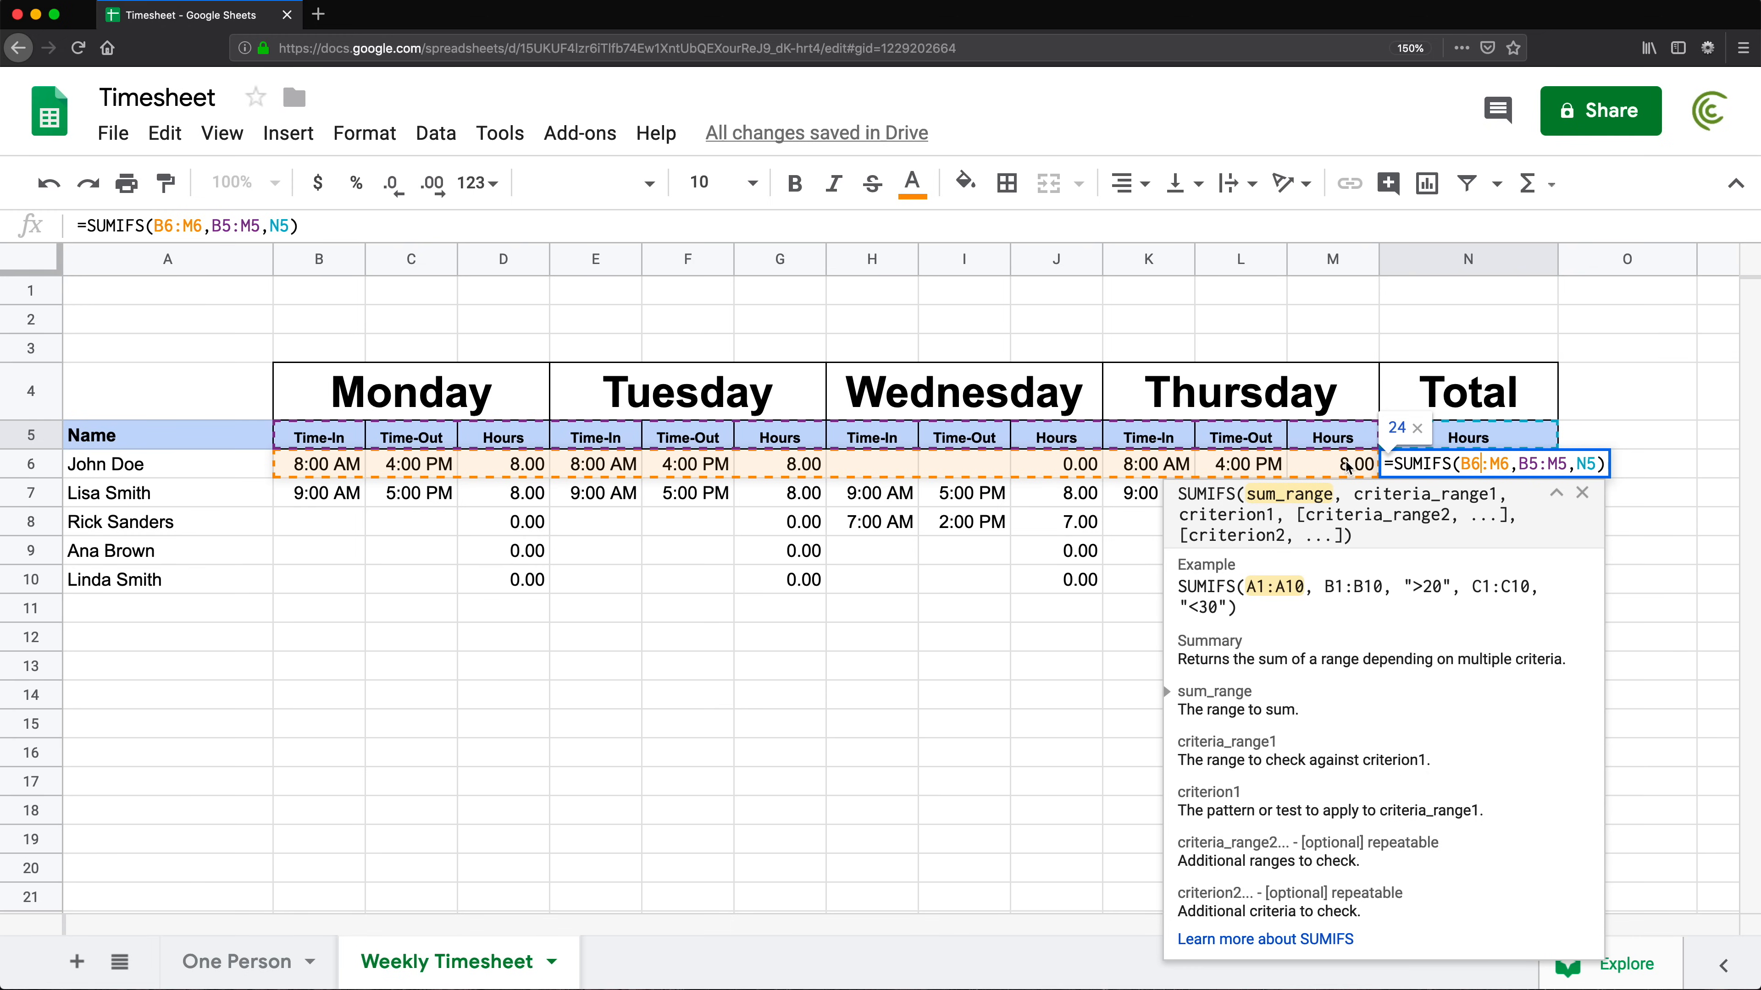
left_click(1533, 463)
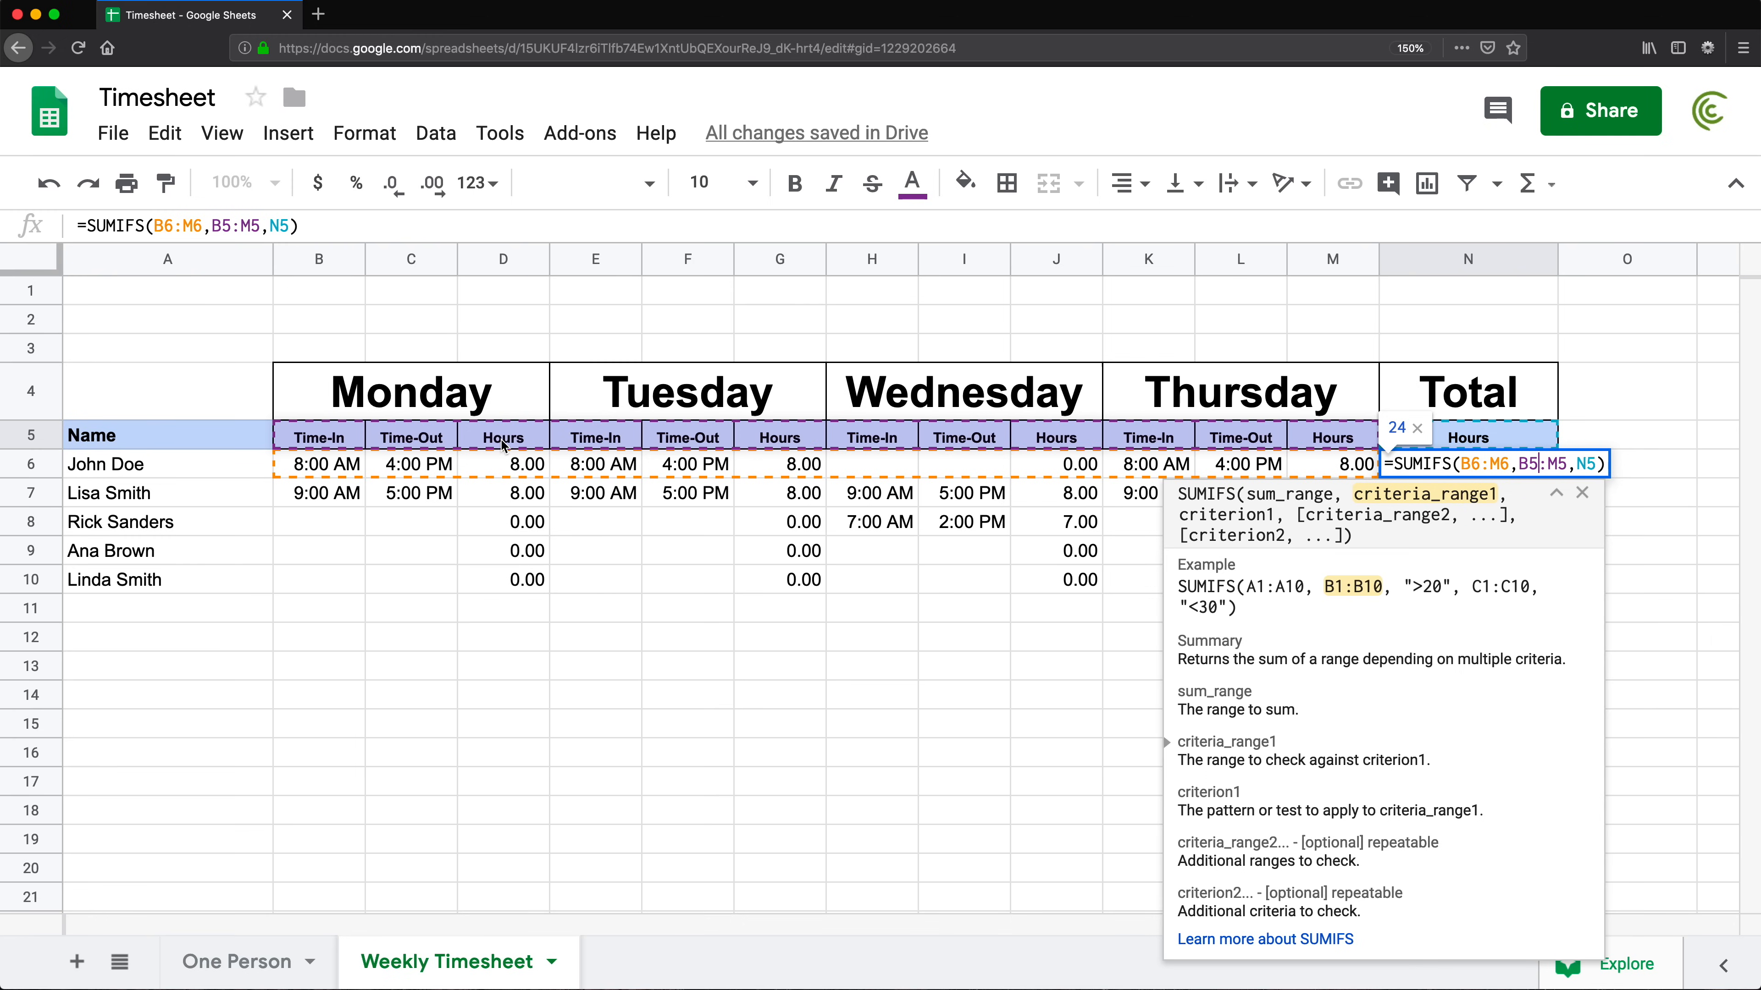
left_click(1591, 469)
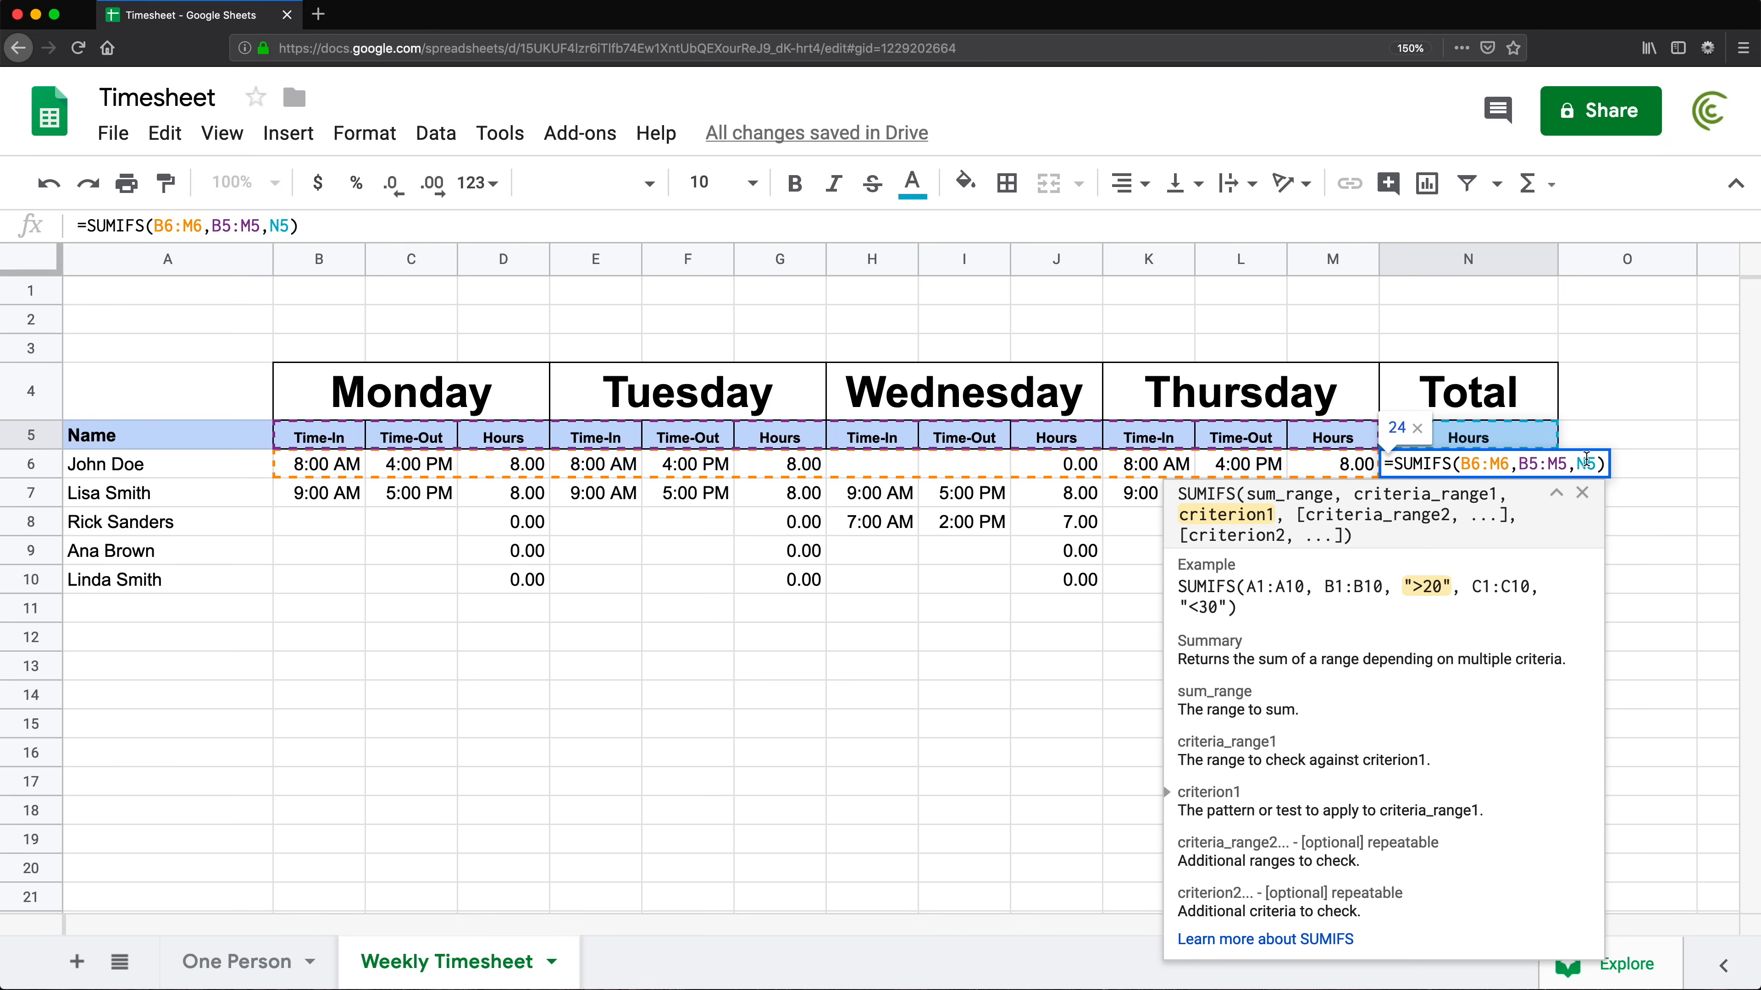
key("Return")
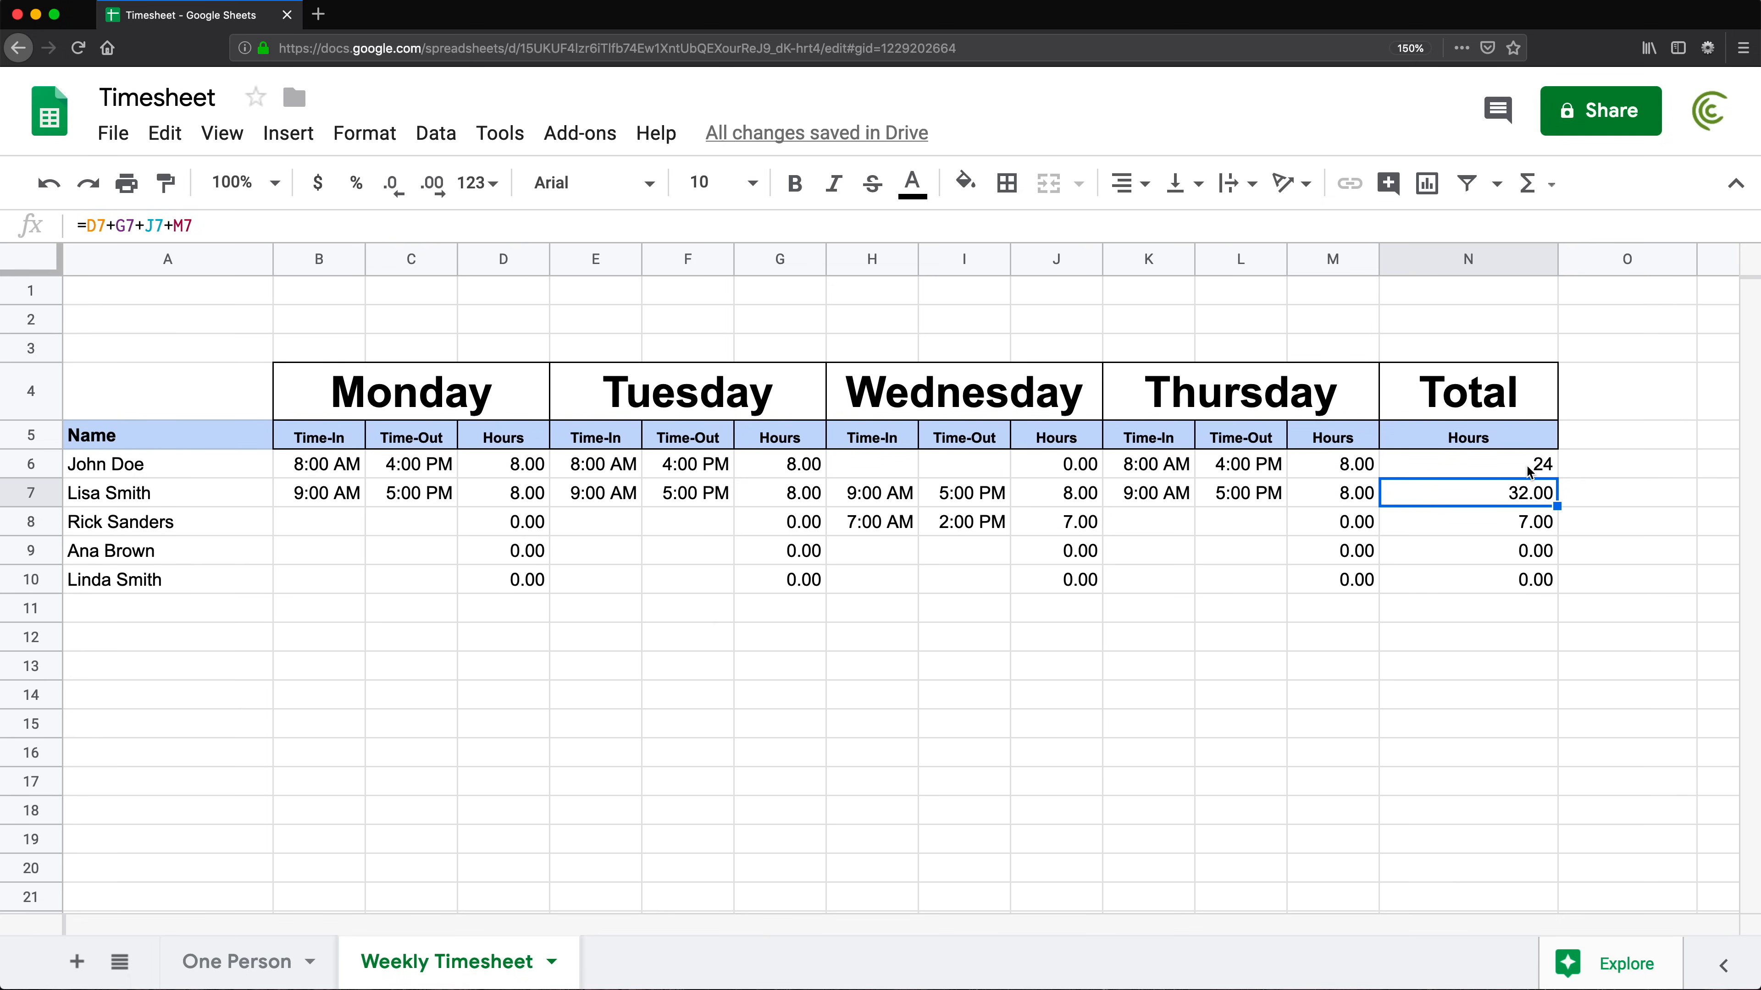
Make the criteria references in N6 absolute so the formula reads =SUMIFS(B6:M6,$B$5:$M$5,$N$5)
double_click(1528, 467)
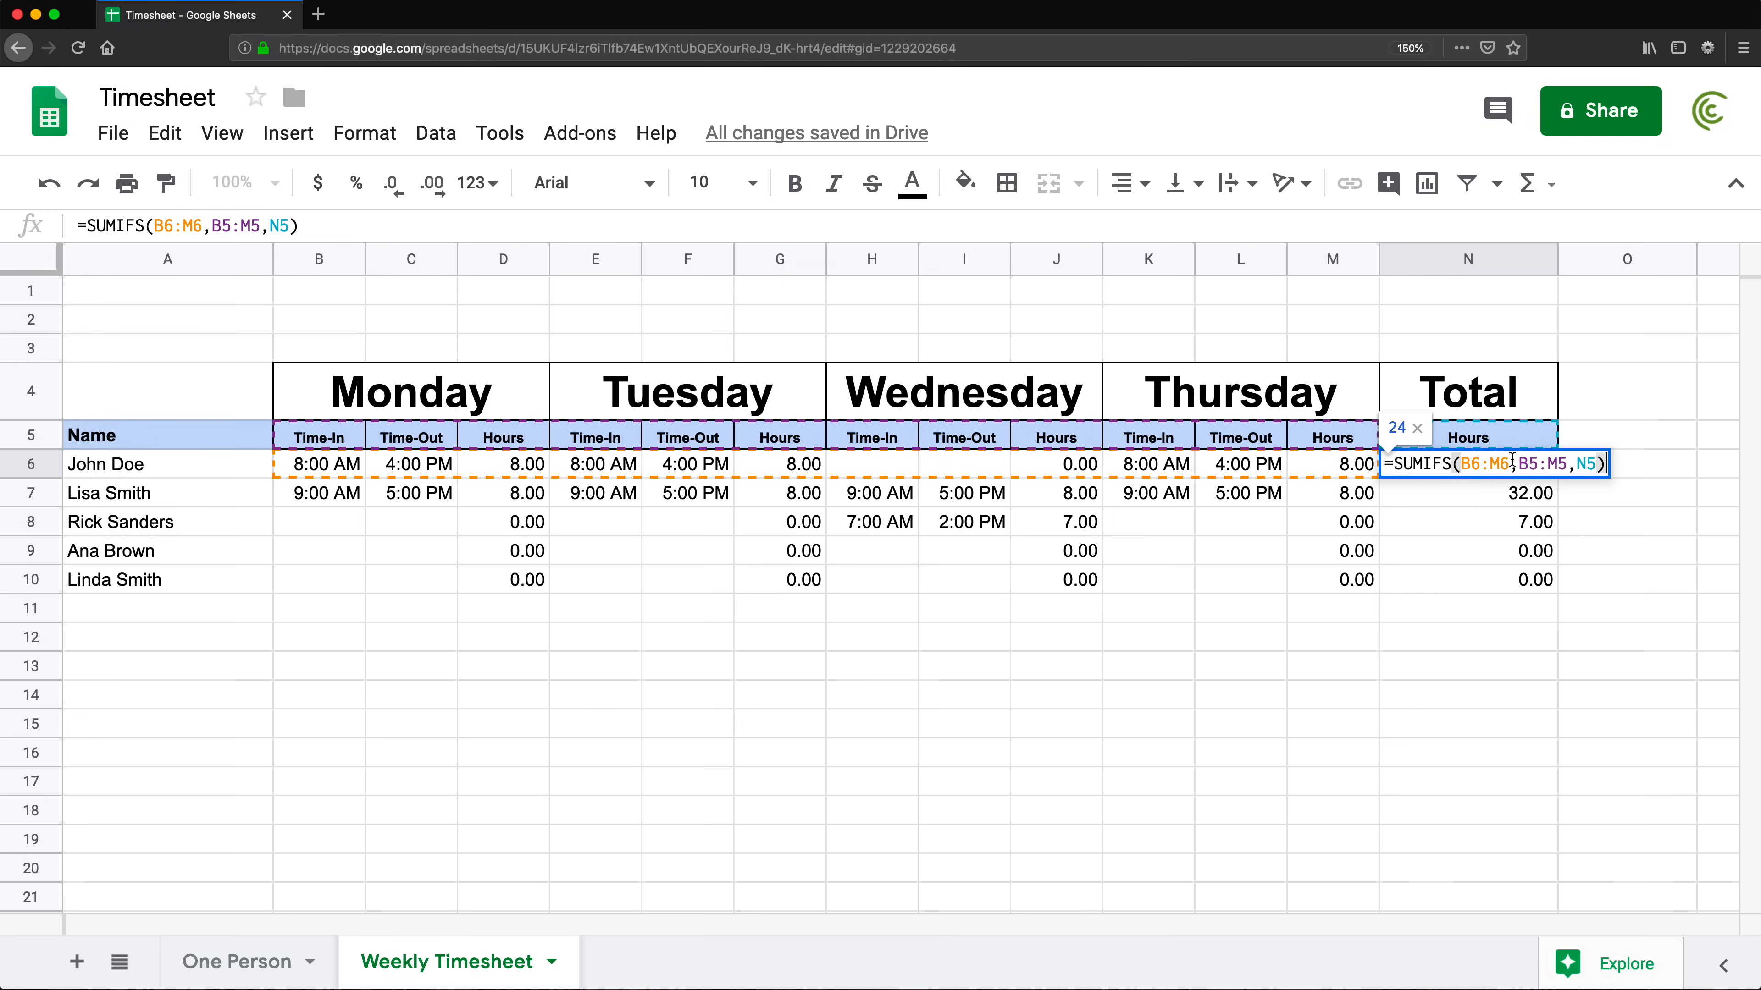
left_click_drag(1516, 464, 1568, 464)
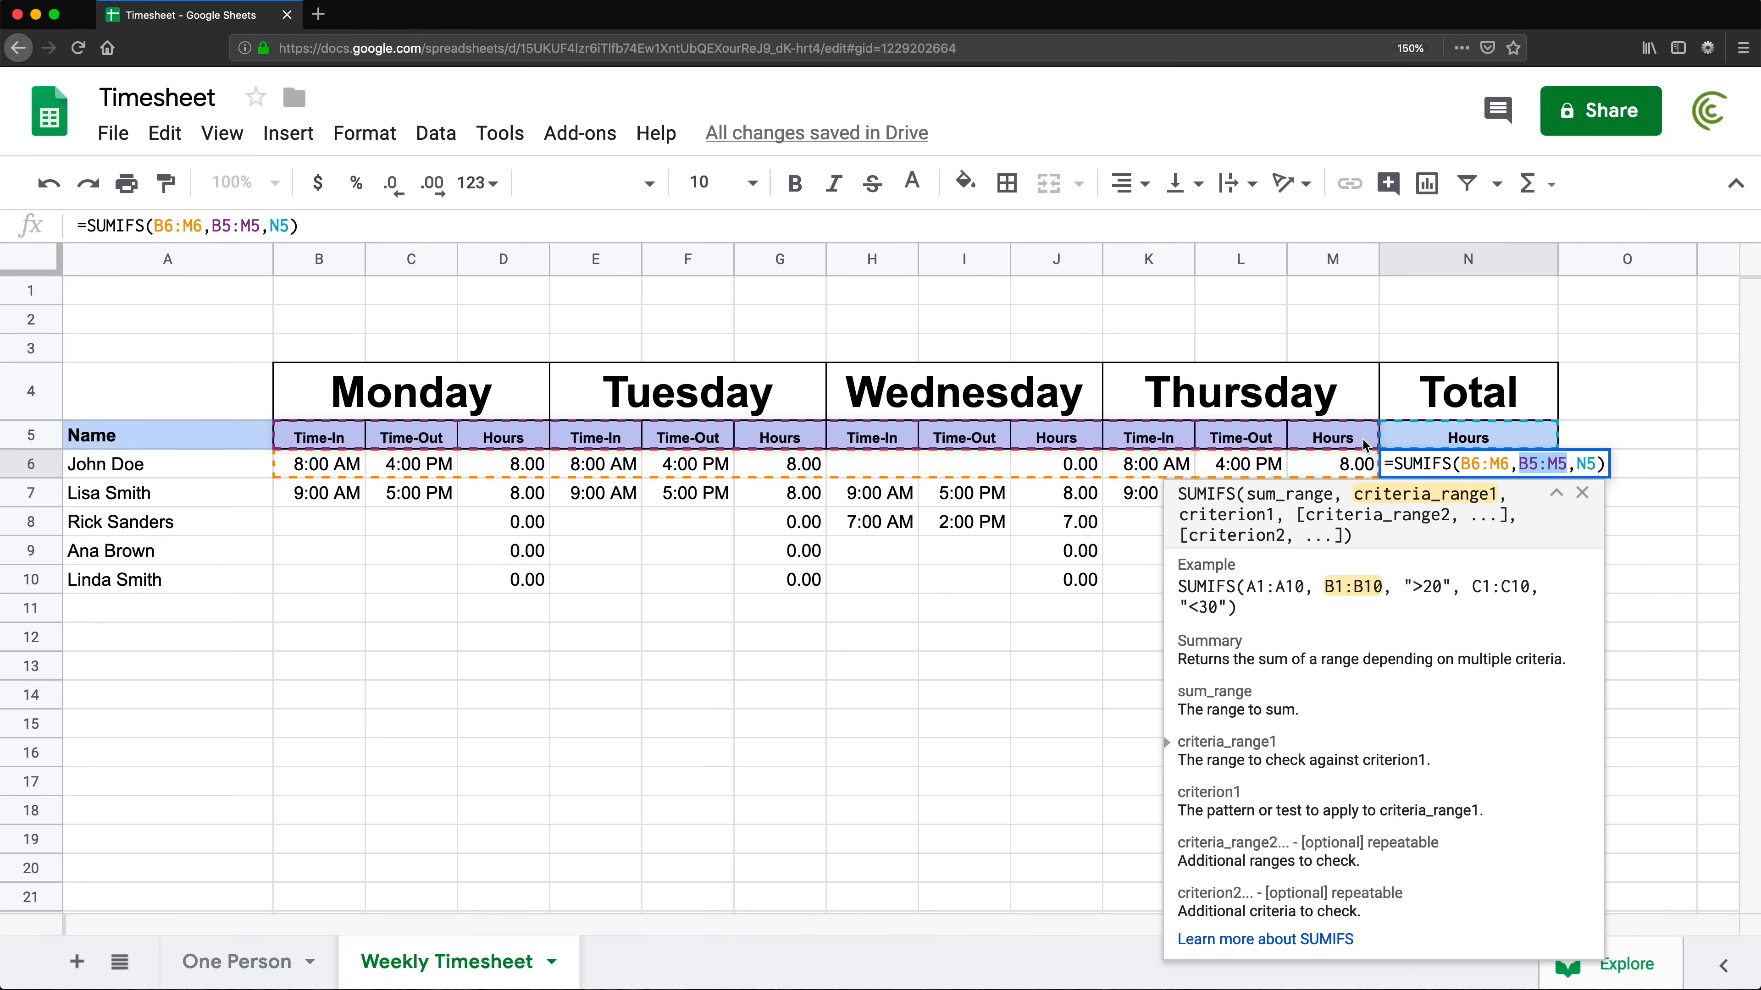
key("F4")
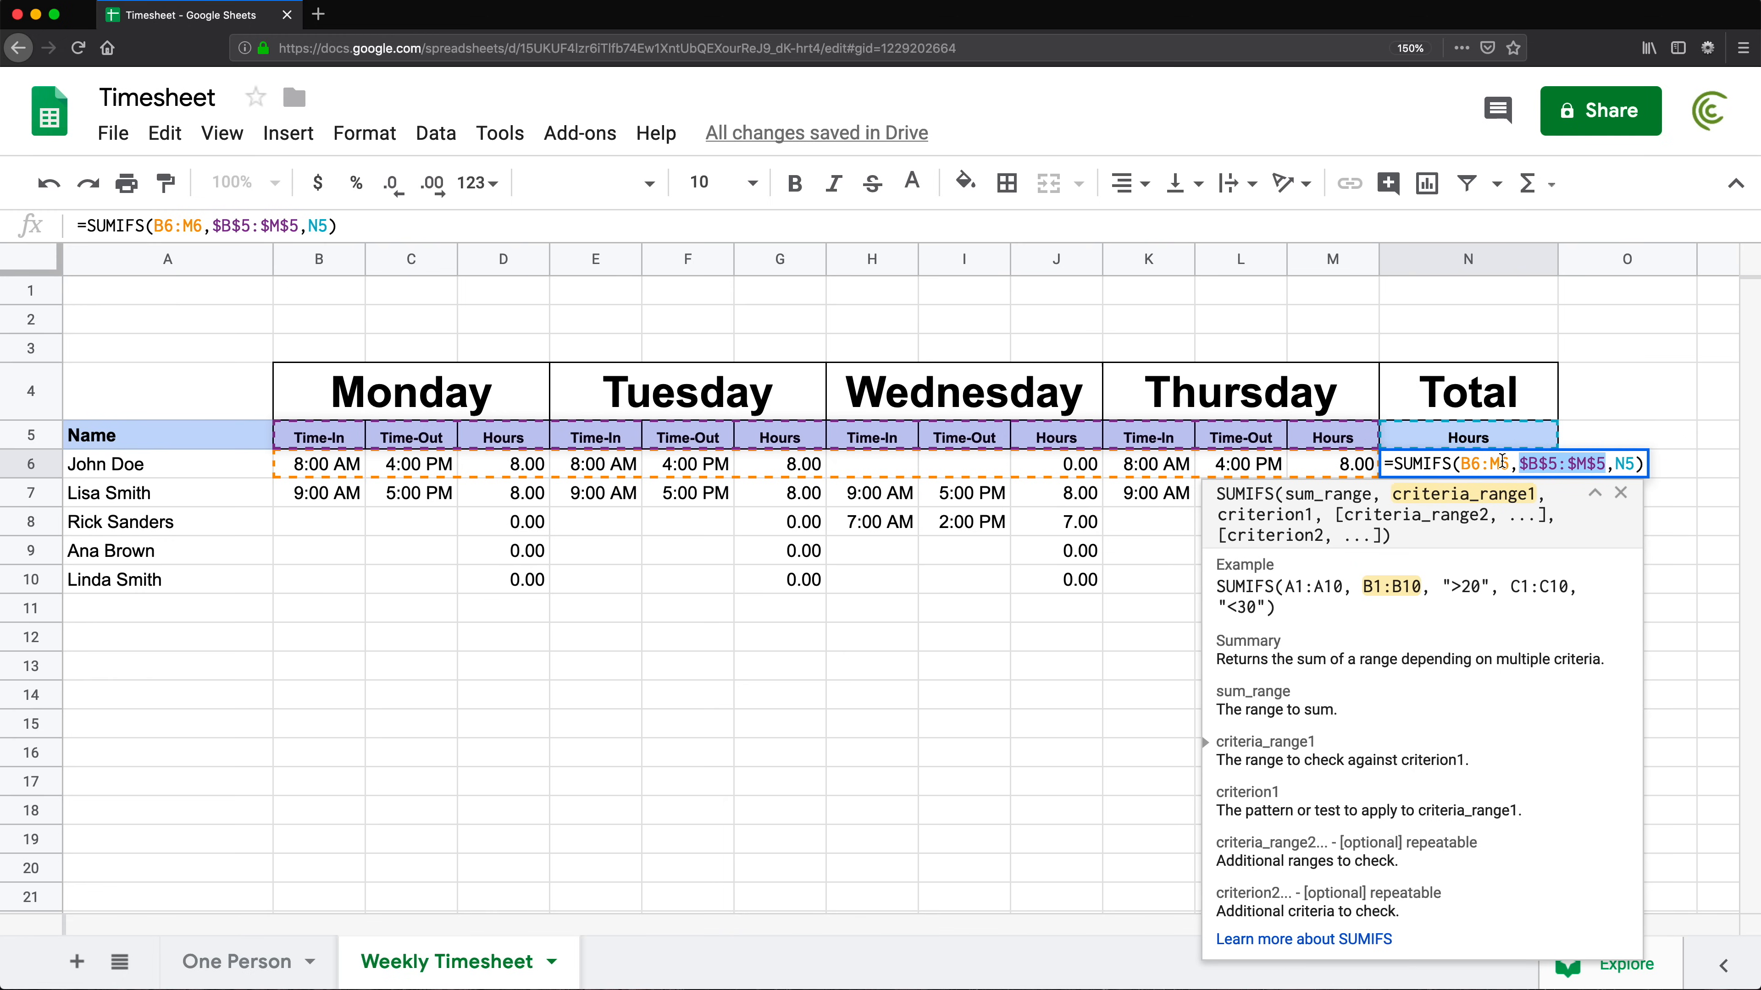
left_click(1466, 463)
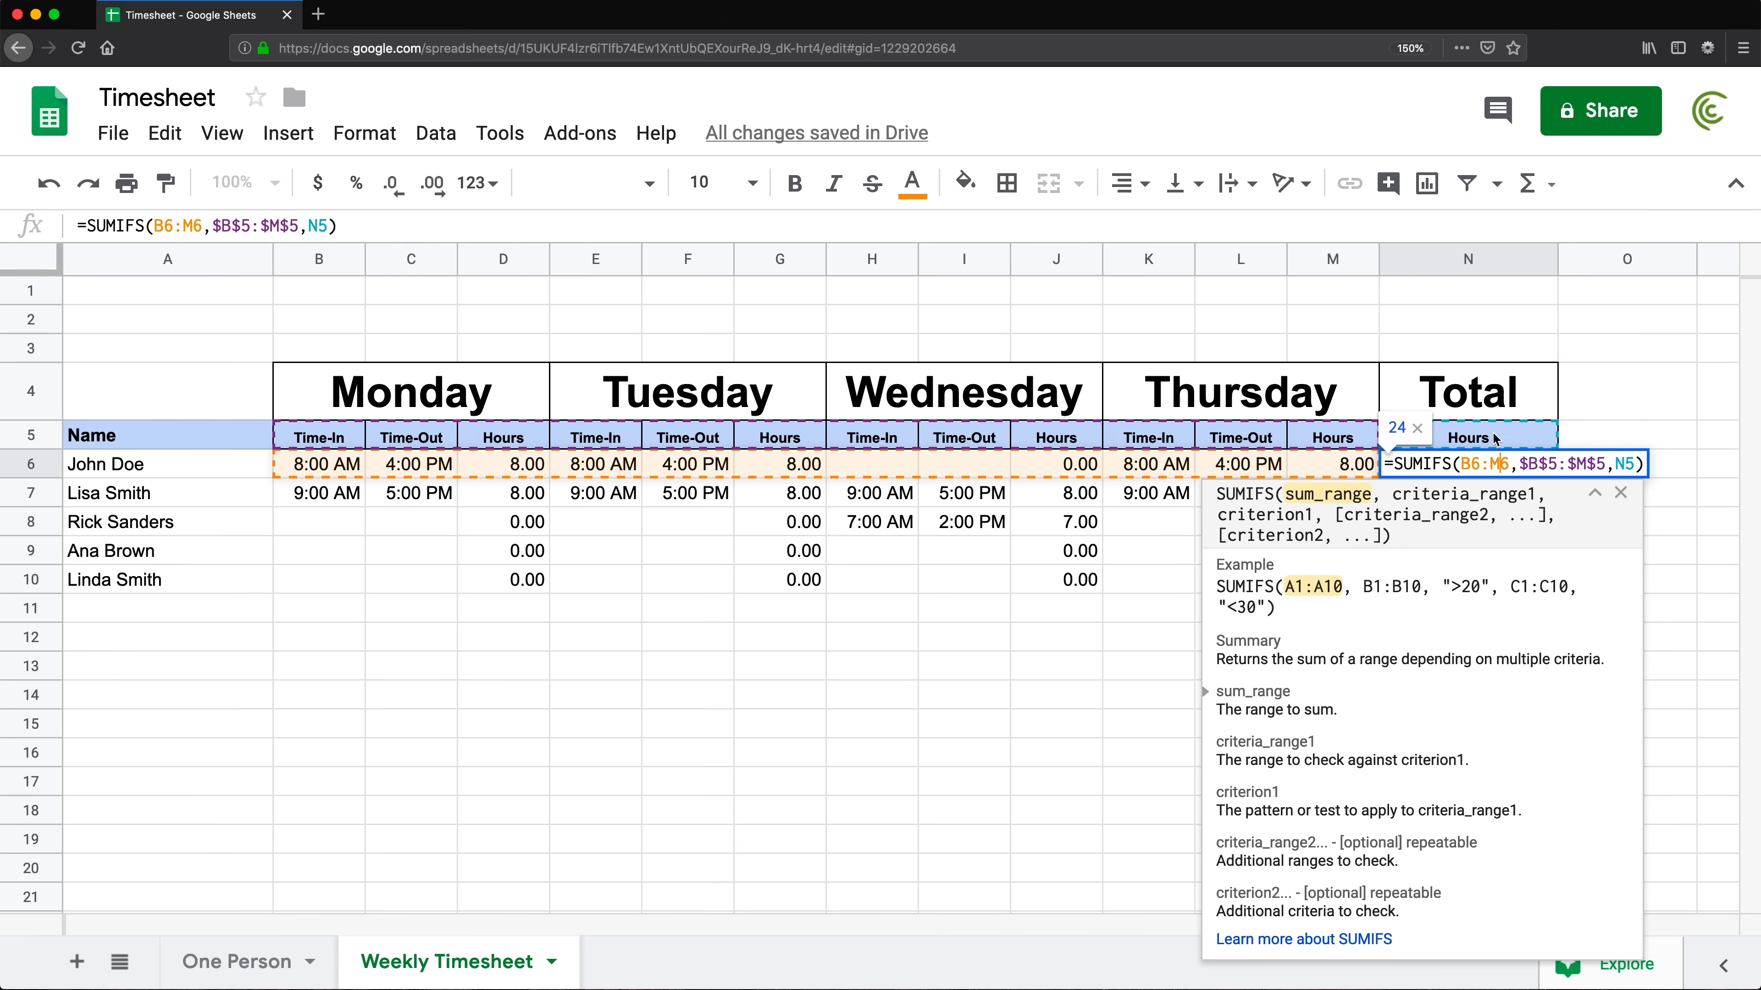
double_click(1624, 463)
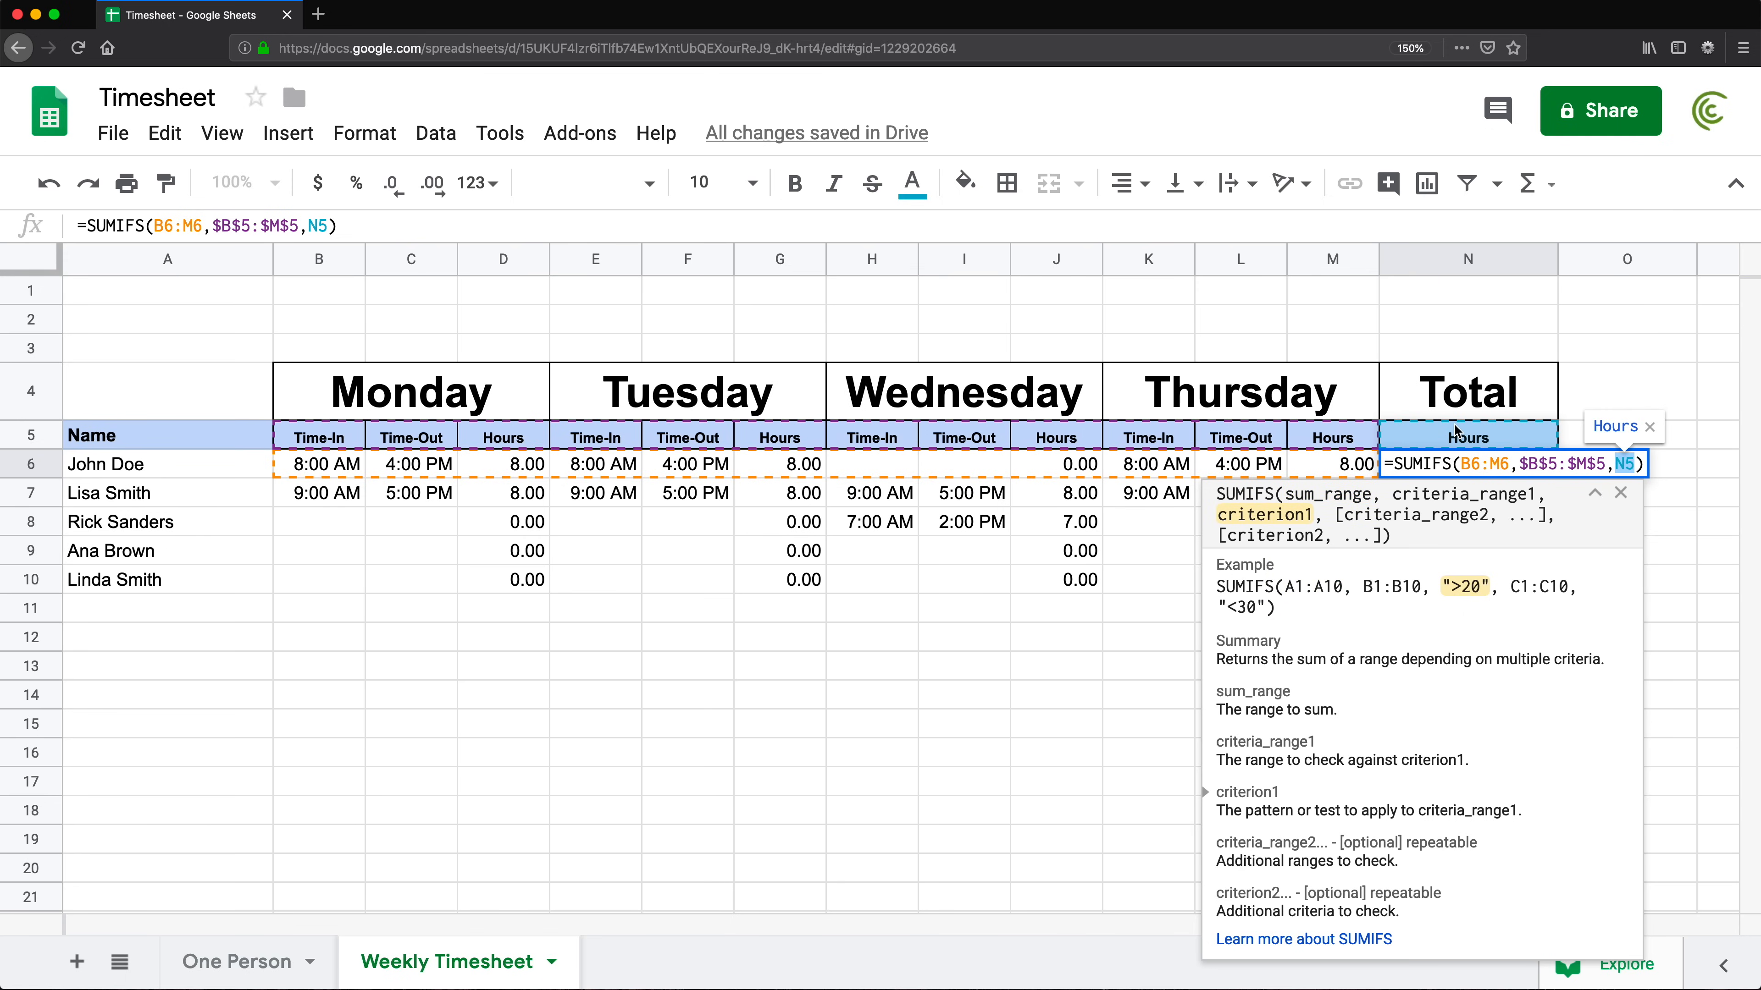
key("F4")
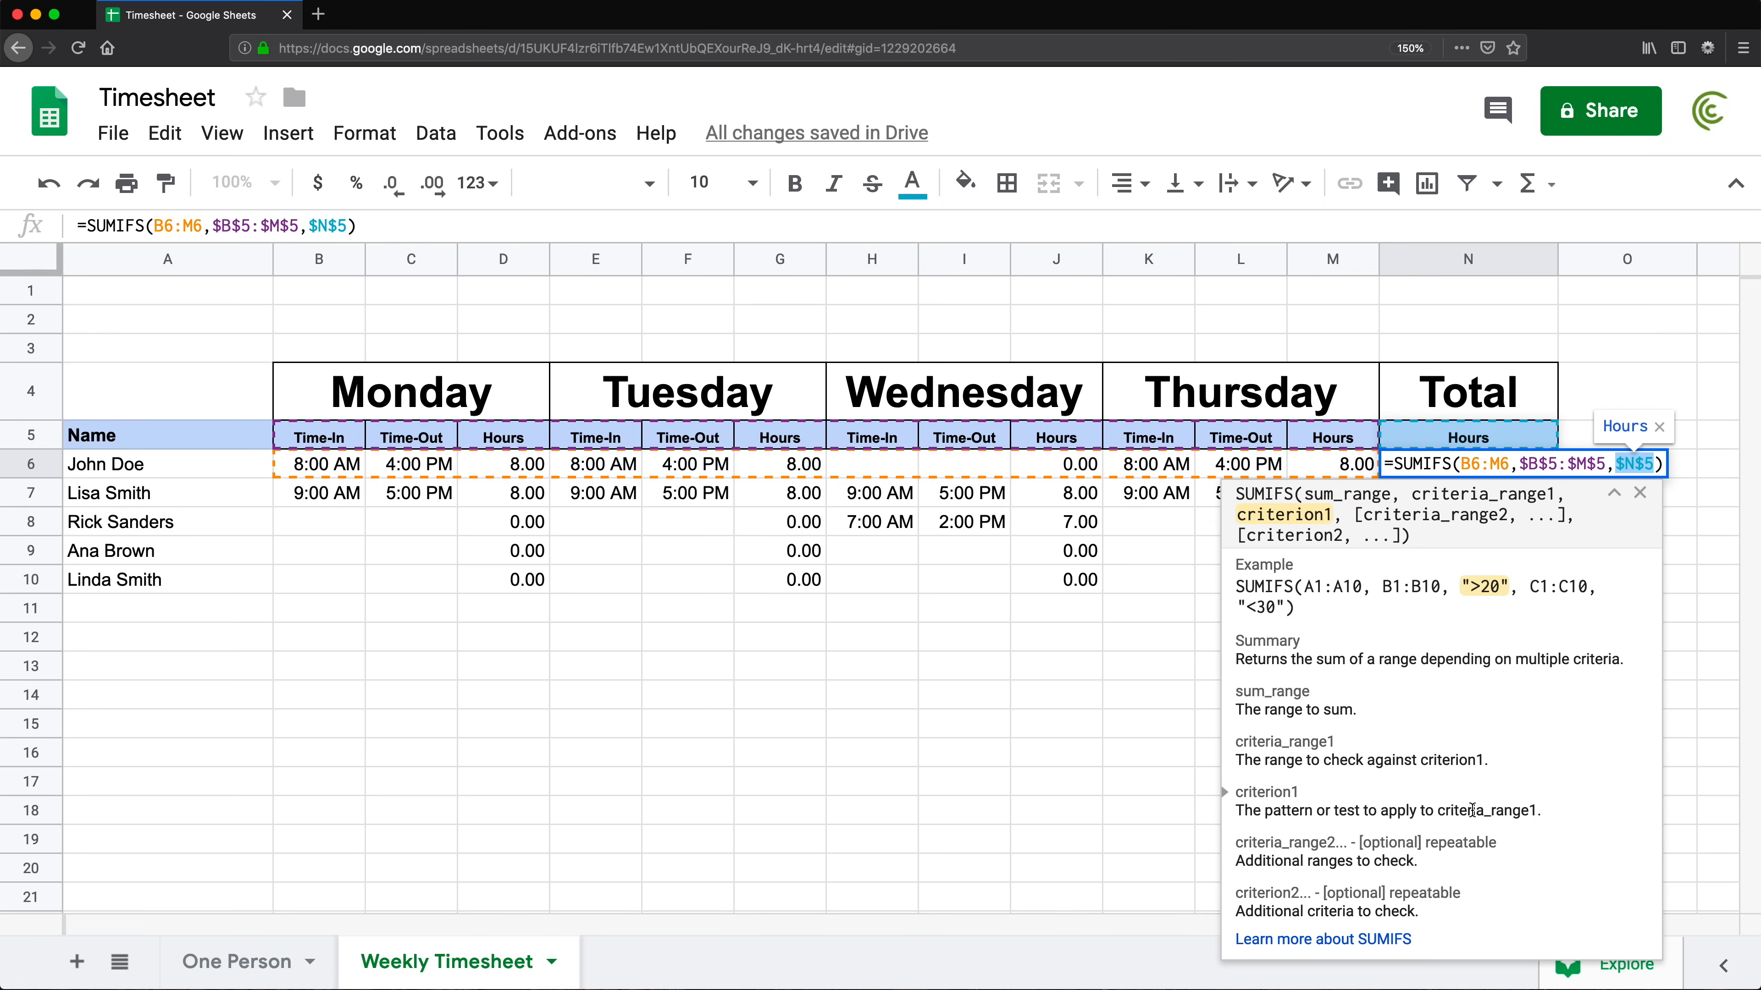
left_click(1660, 464)
key("Return")
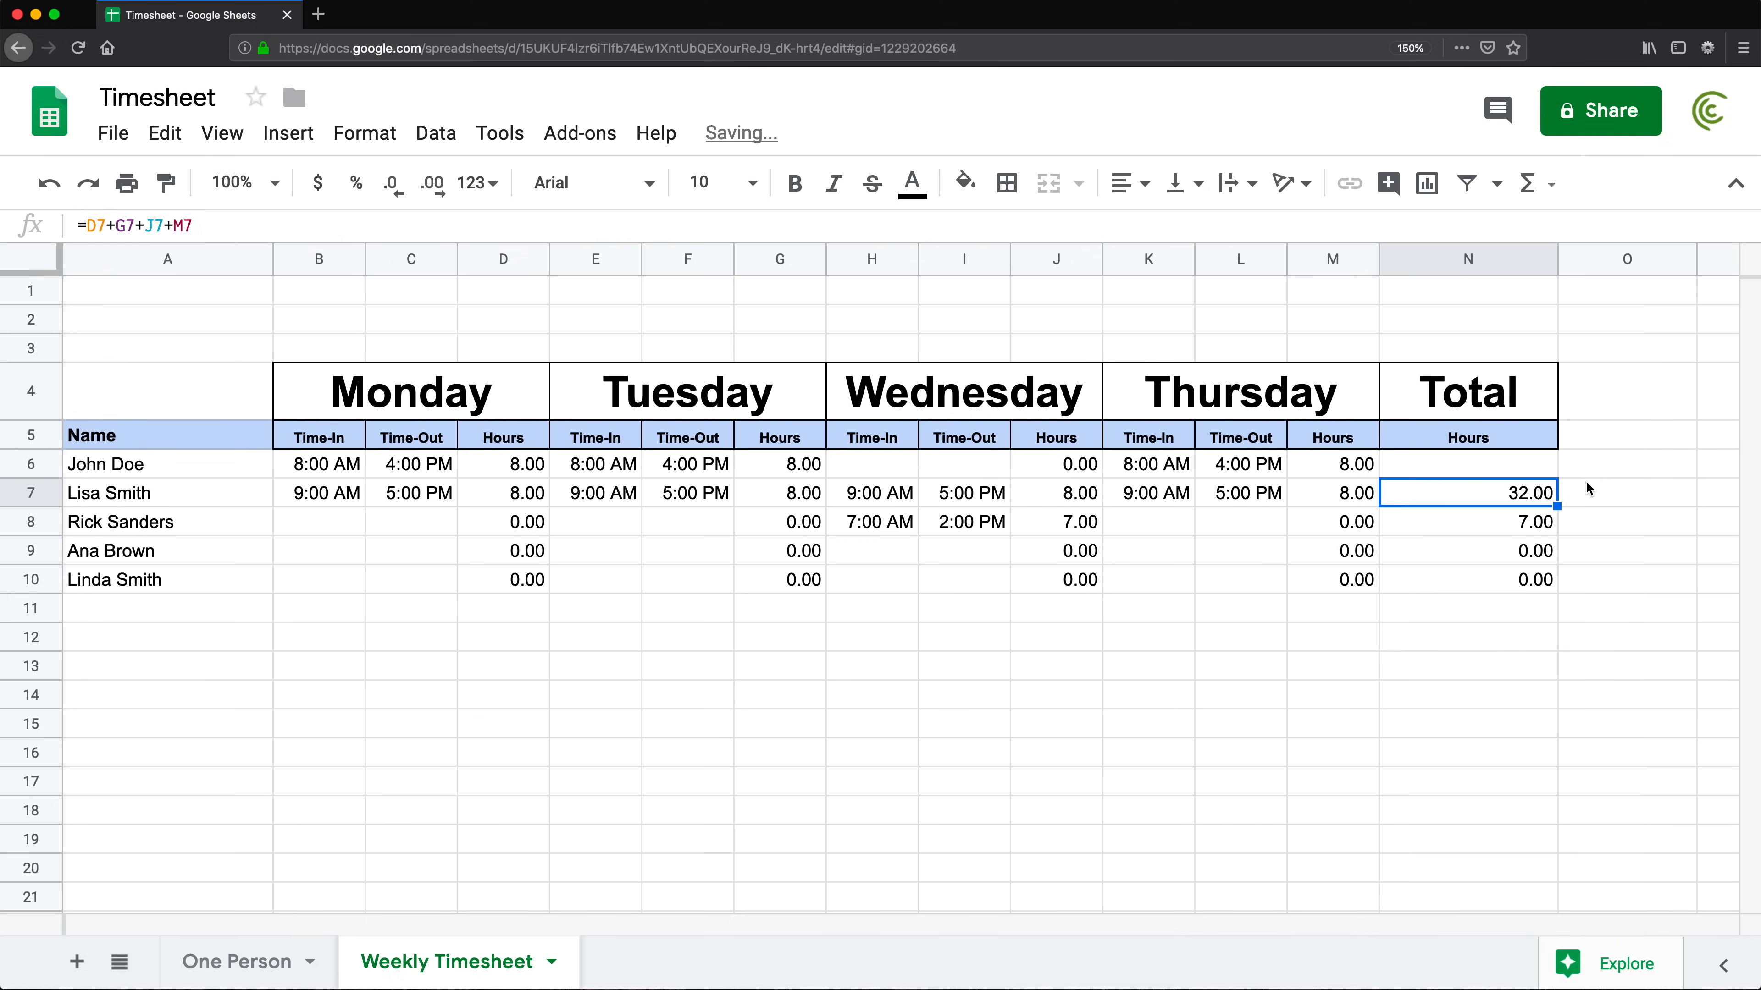
Fill the SUMIFS formula from N6 down to N10 and format those totals as numbers with two decimals
left_click(1543, 472)
left_click_drag(1544, 475, 1555, 575)
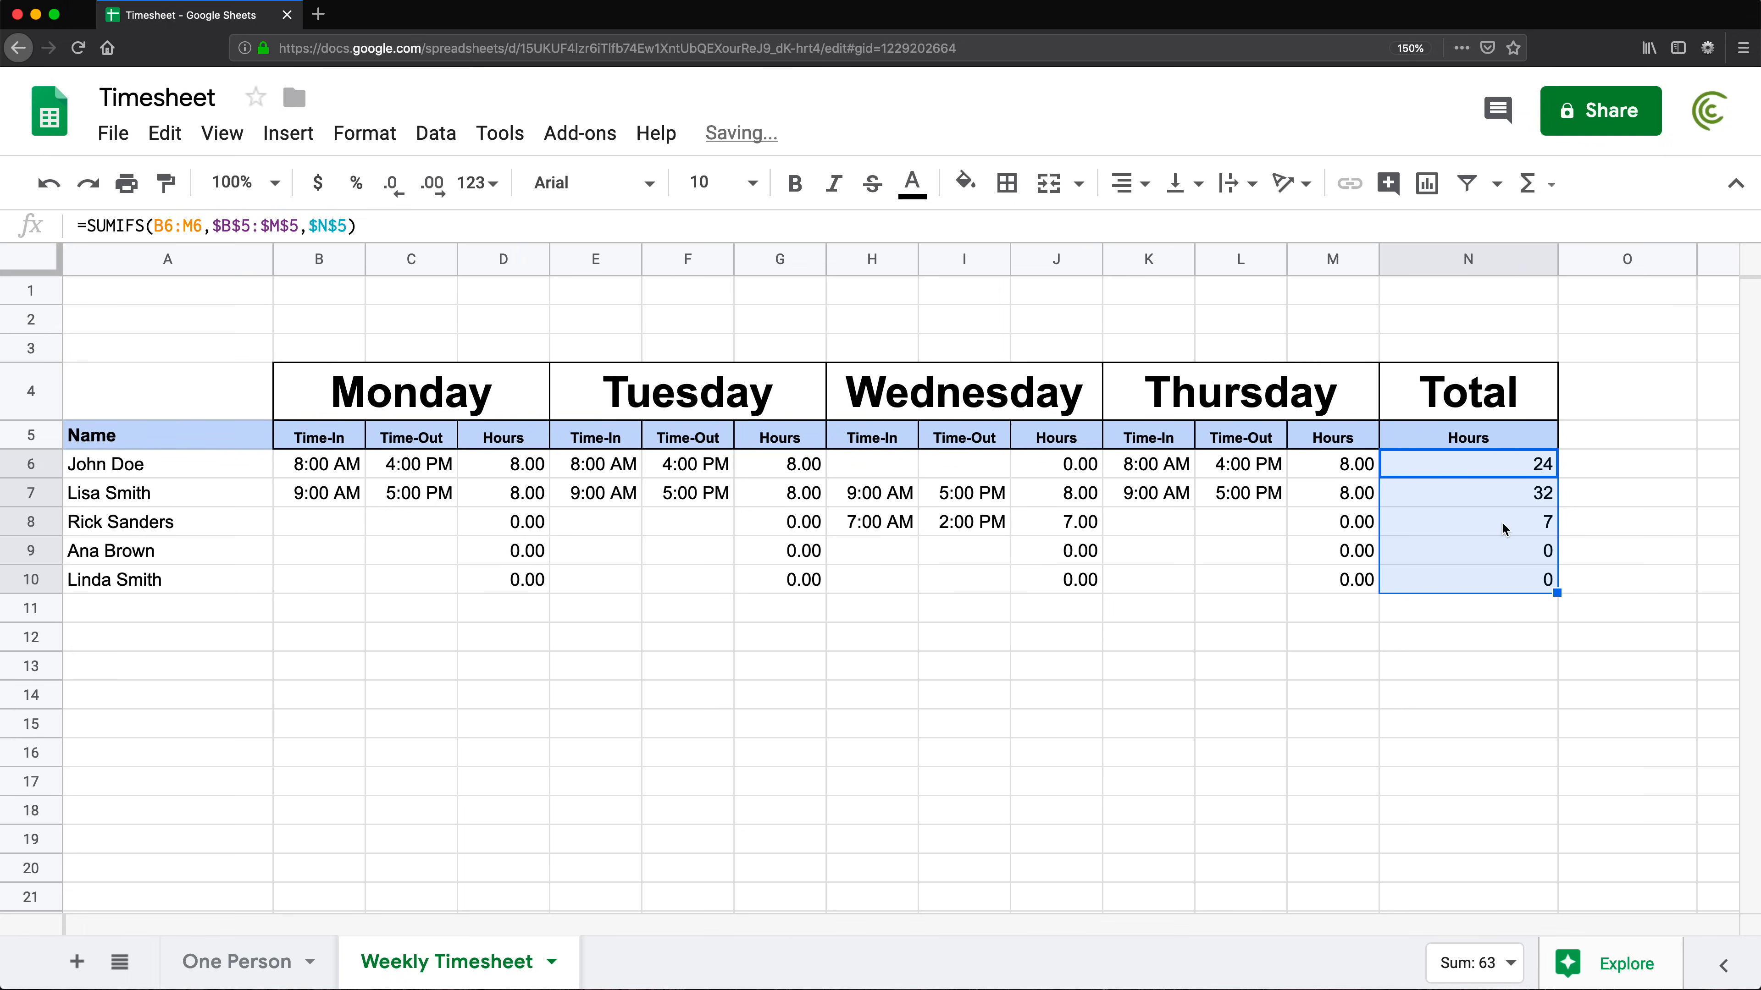
left_click(371, 135)
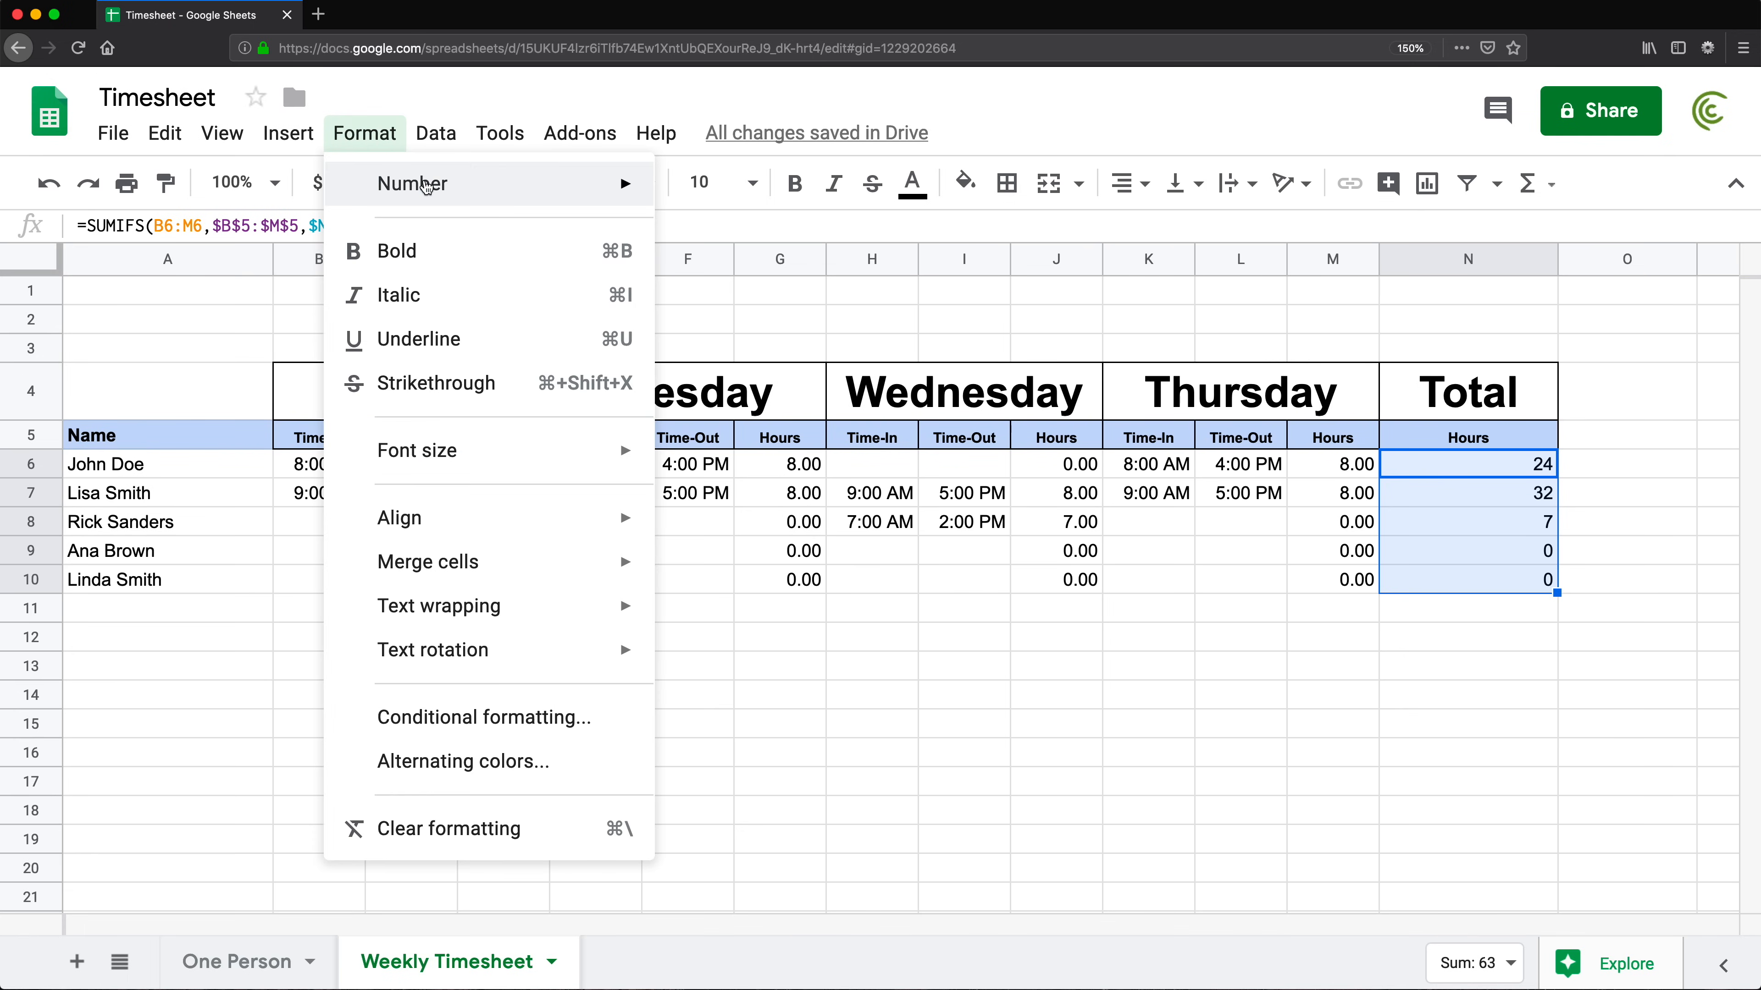
mouse_move(402, 181)
left_click(816, 284)
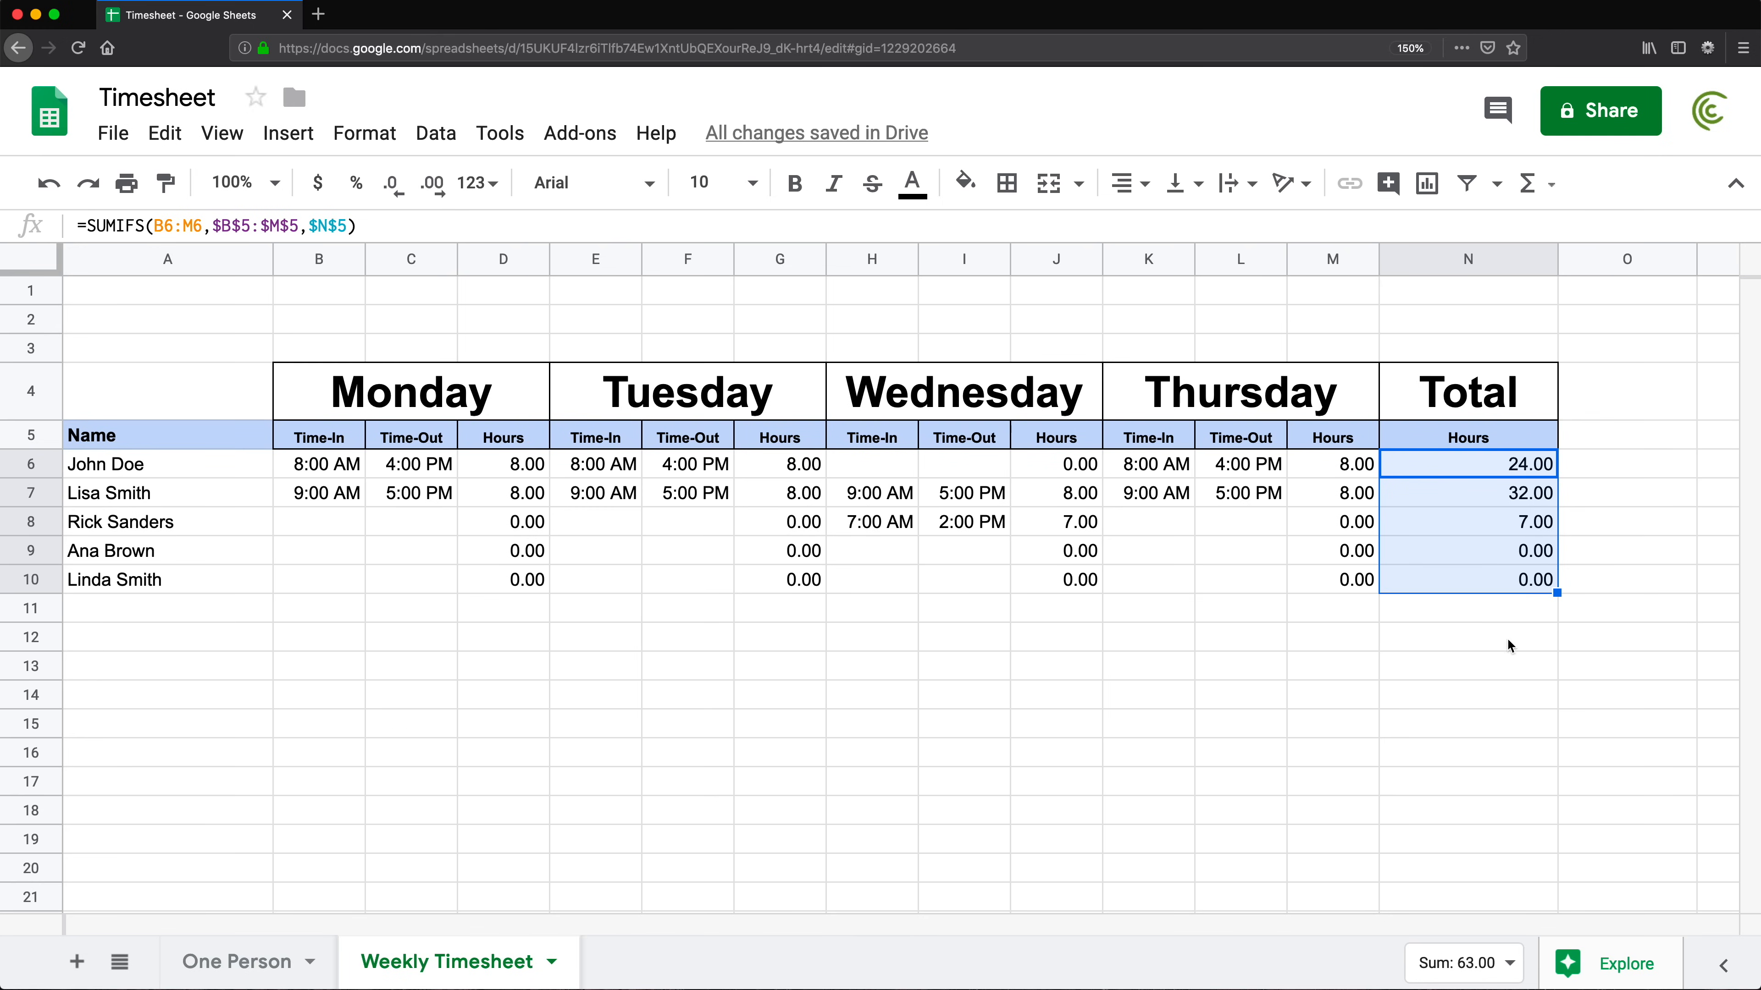
Copy the Hours header from N5 into O5 and retitle it Rate
left_click(1530, 415)
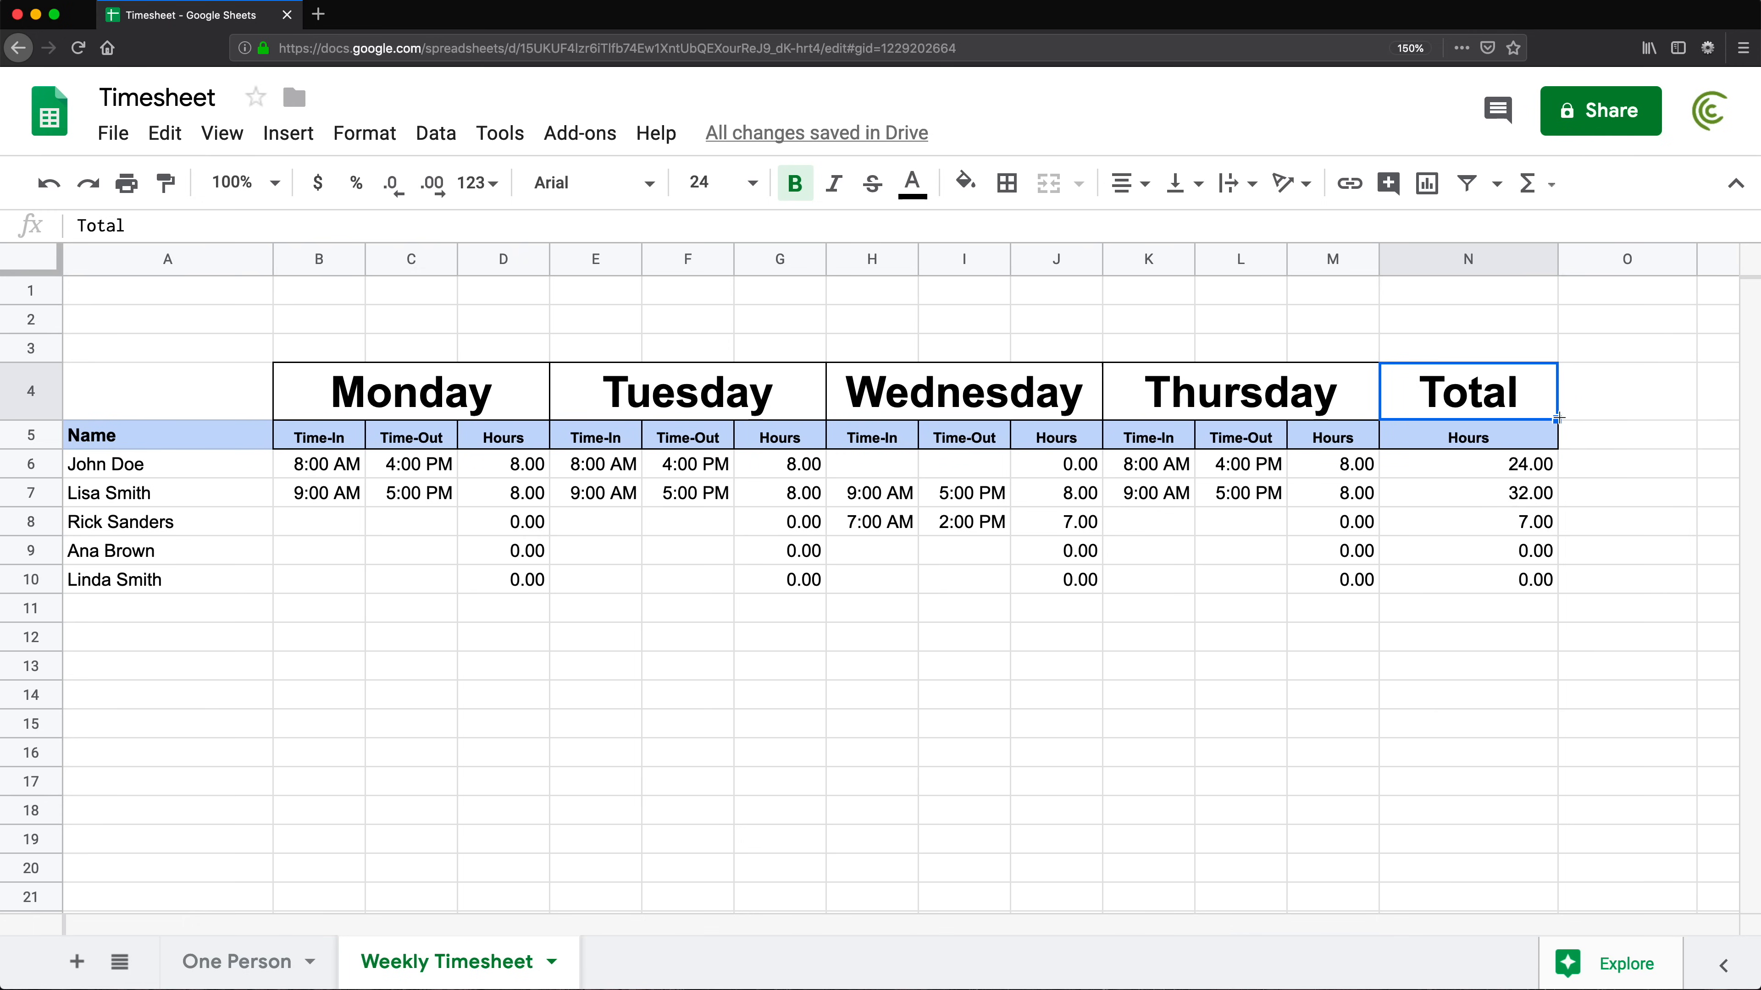
left_click(1533, 444)
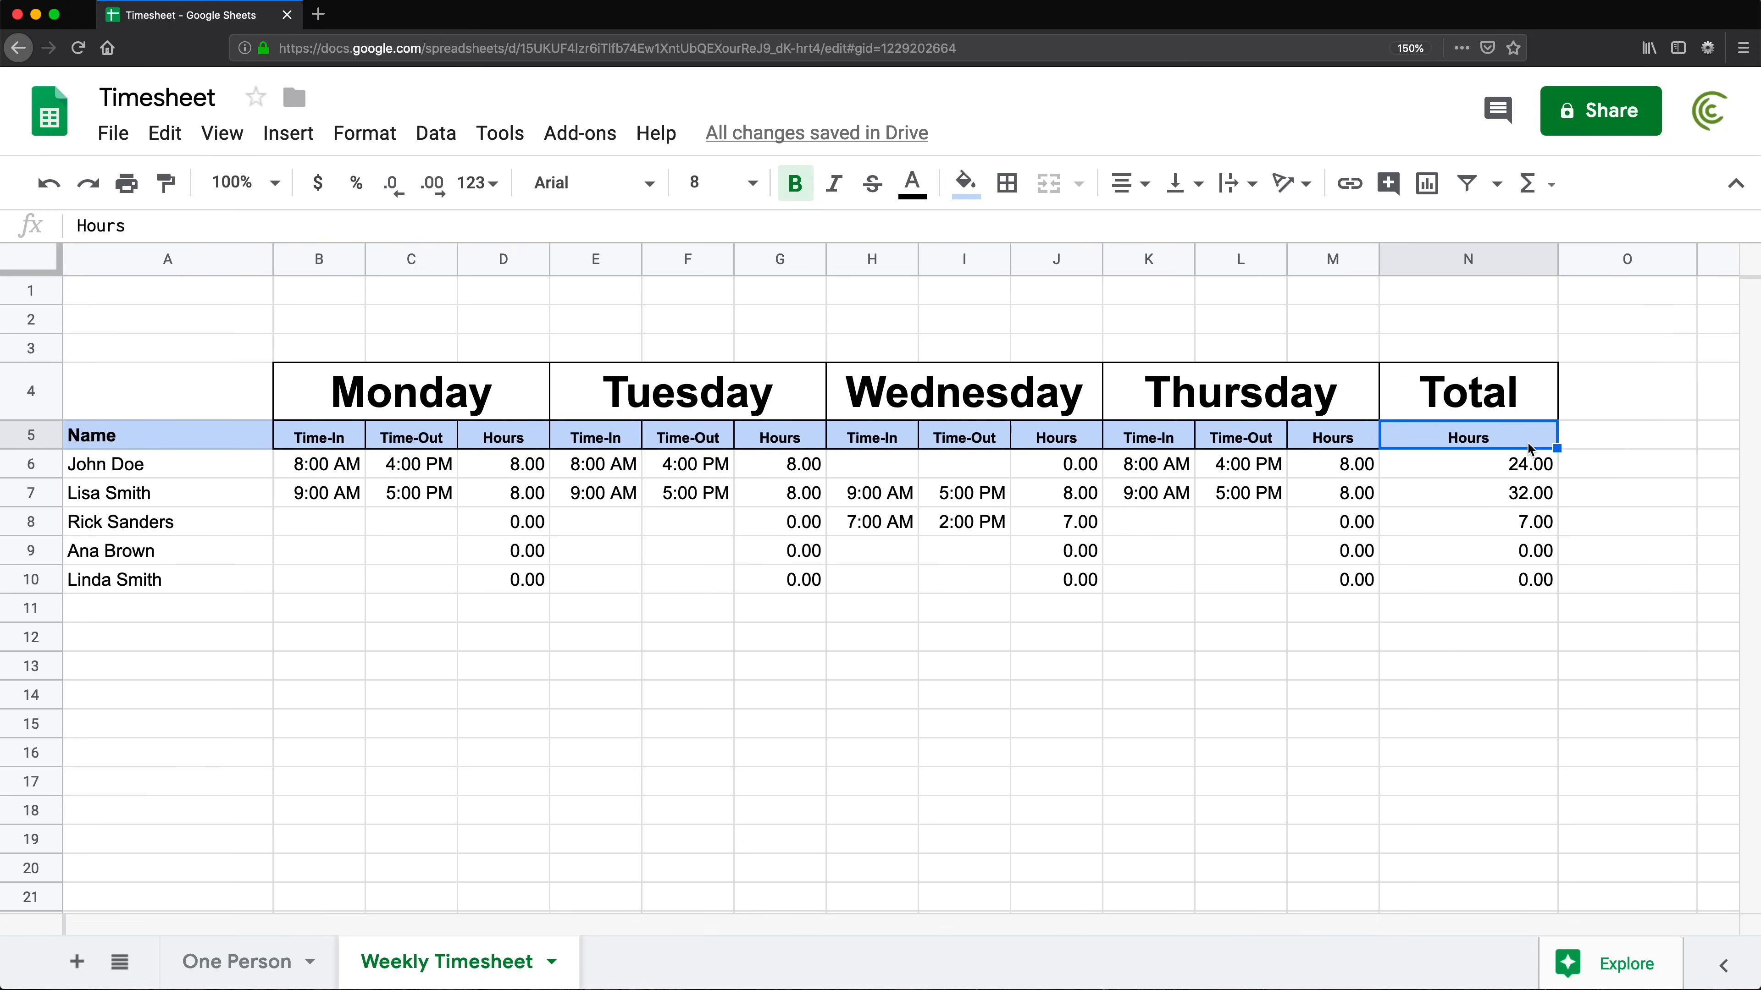
left_click_drag(1530, 448, 1603, 452)
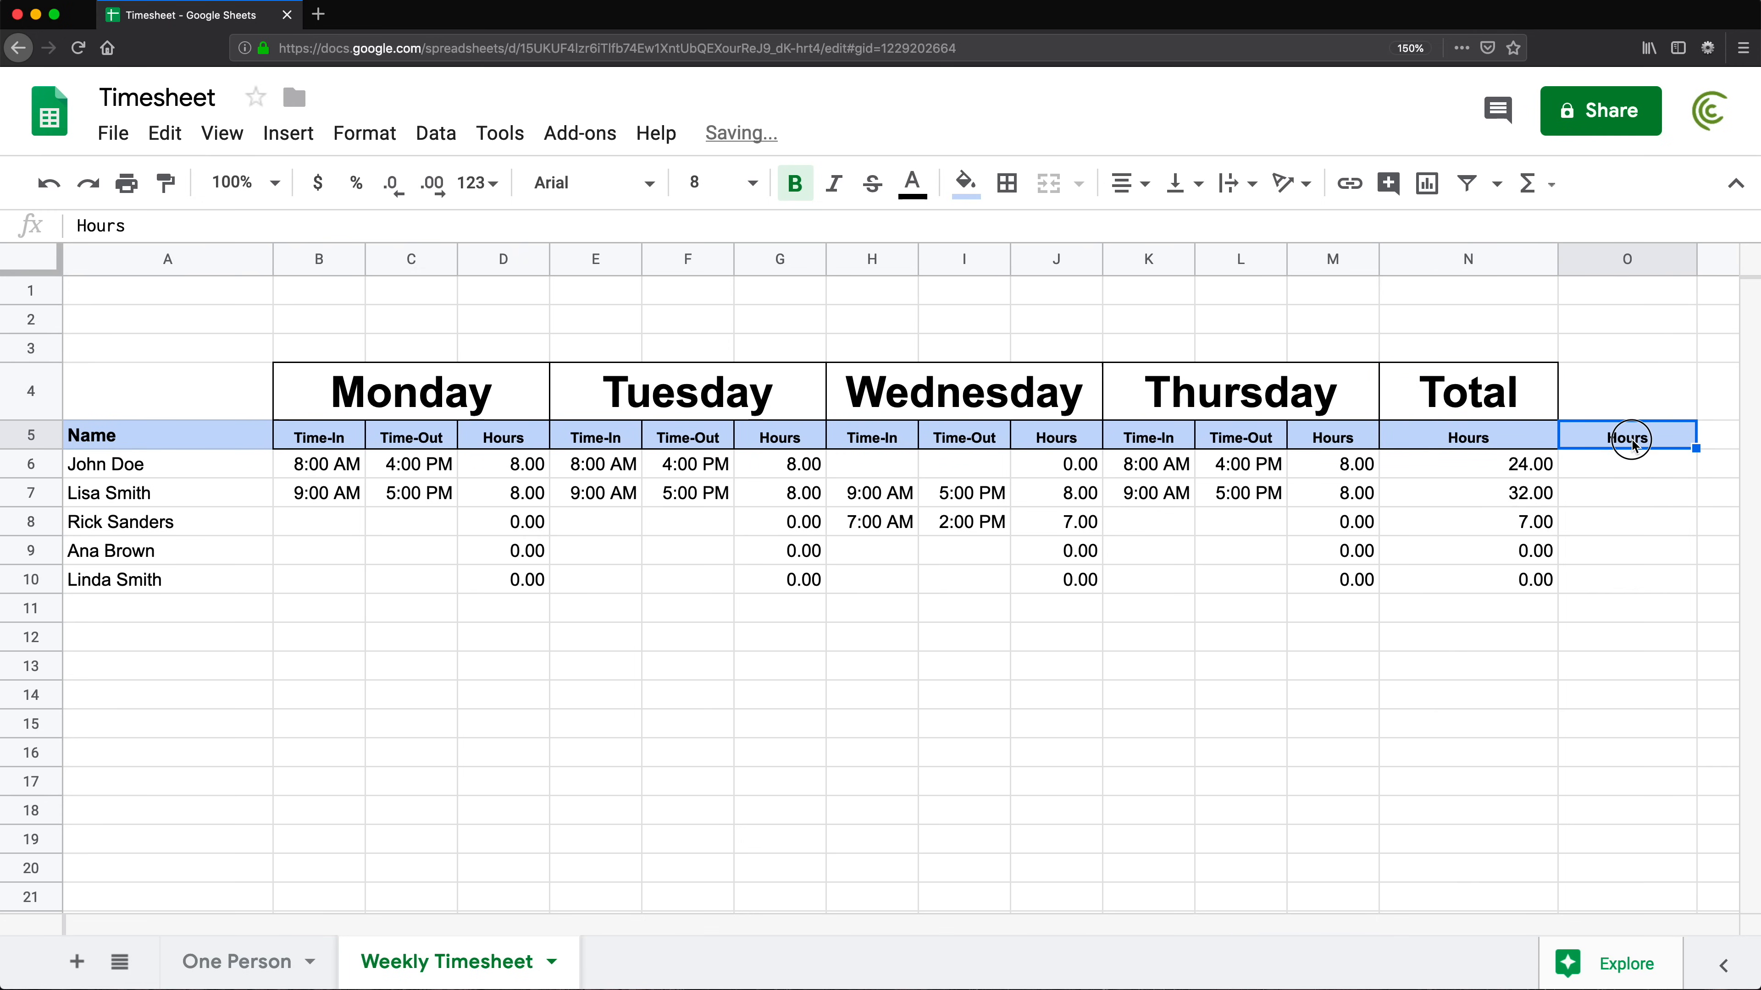
type("Ra")
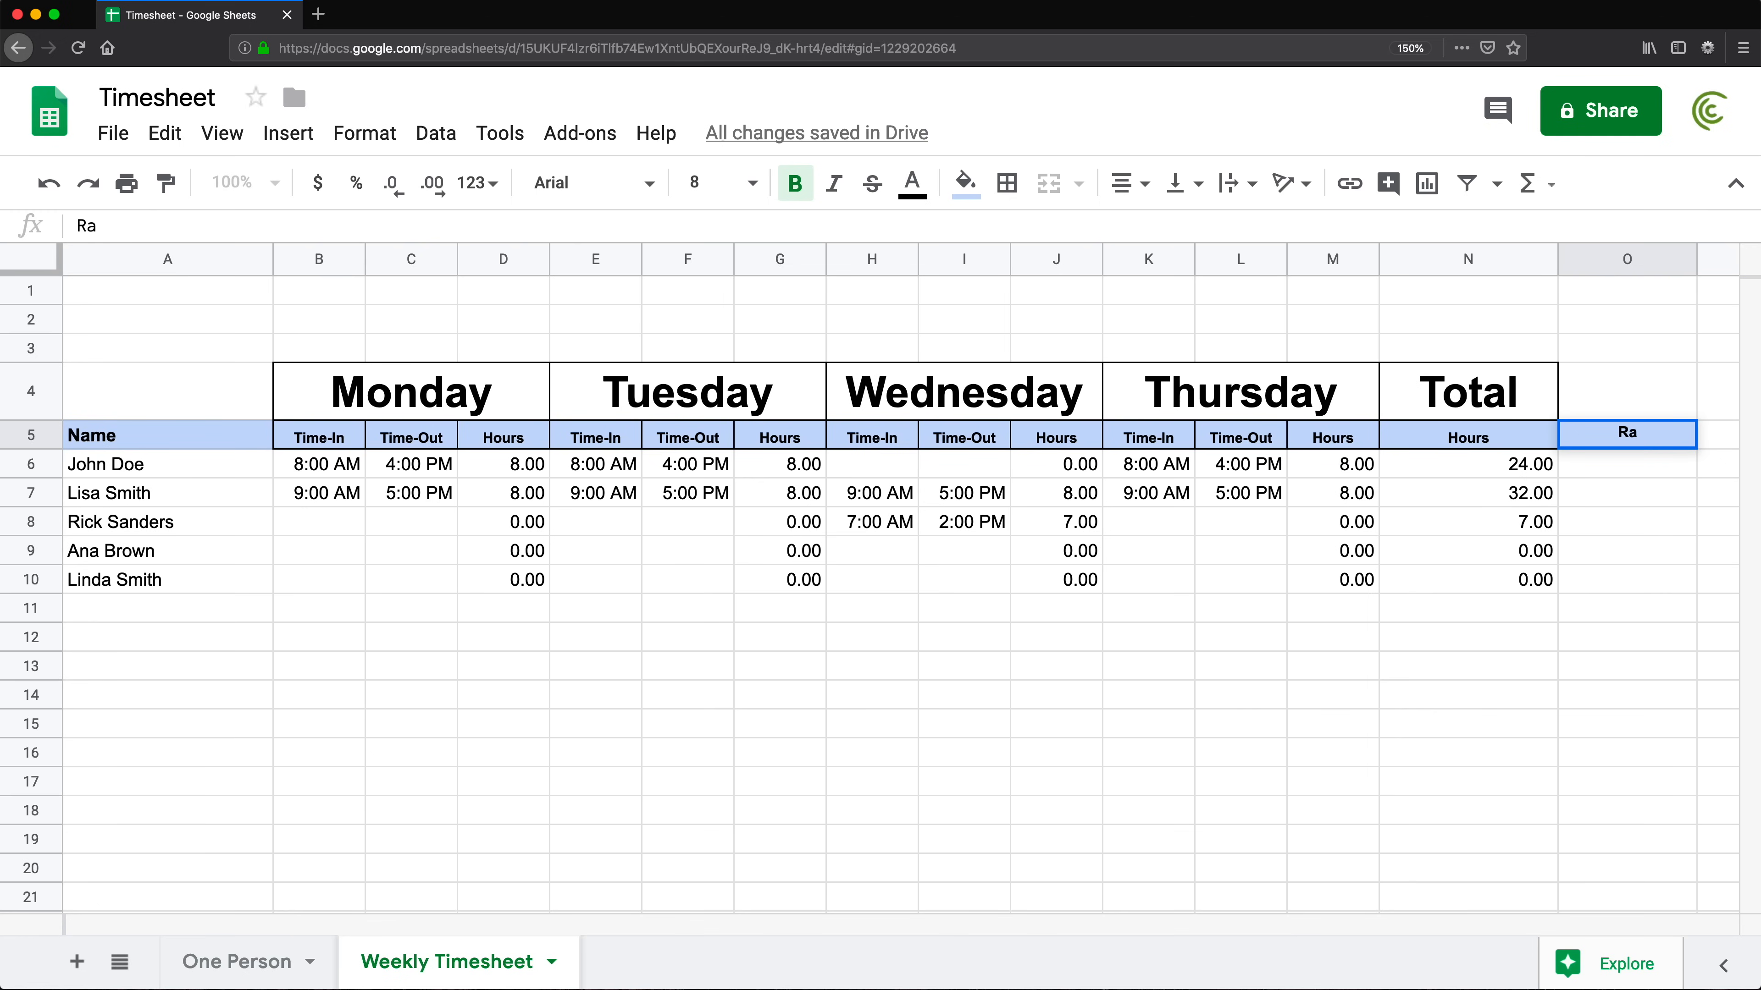
type("te")
key("Return")
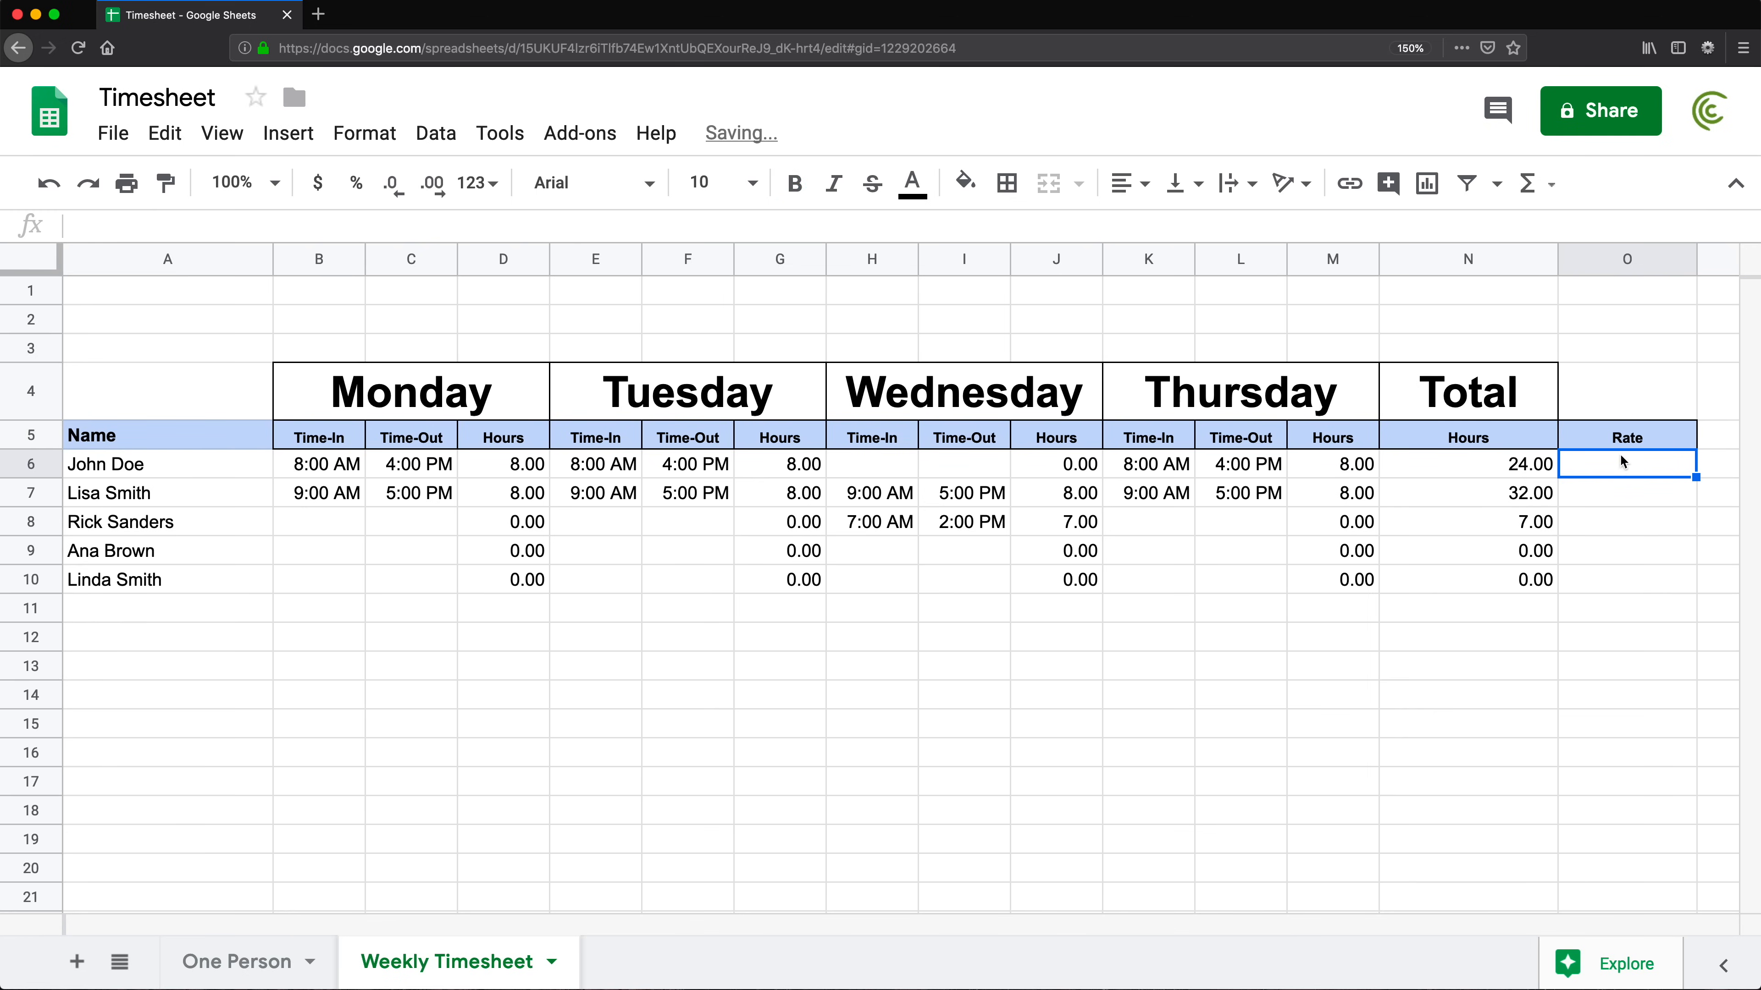
Format O6:O10 as currency and enter the employees' hourly rates 17, 23, 39, 18 and 16 in order
left_click_drag(1625, 472, 1615, 582)
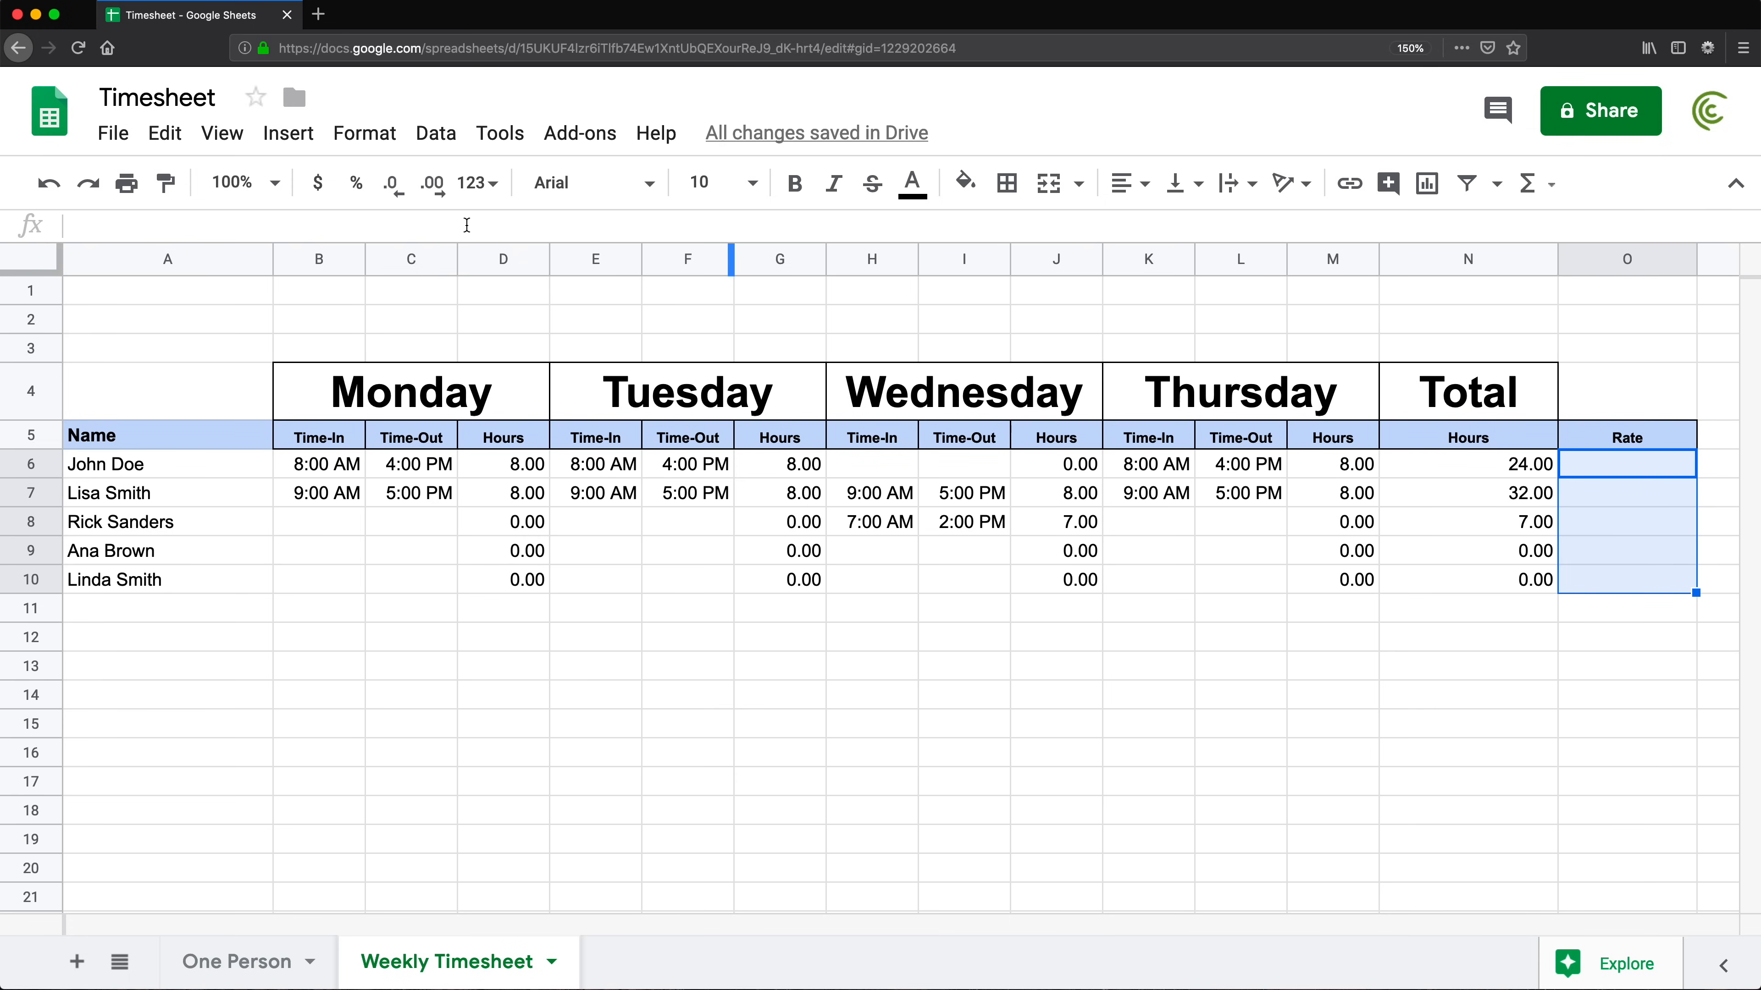
left_click(317, 183)
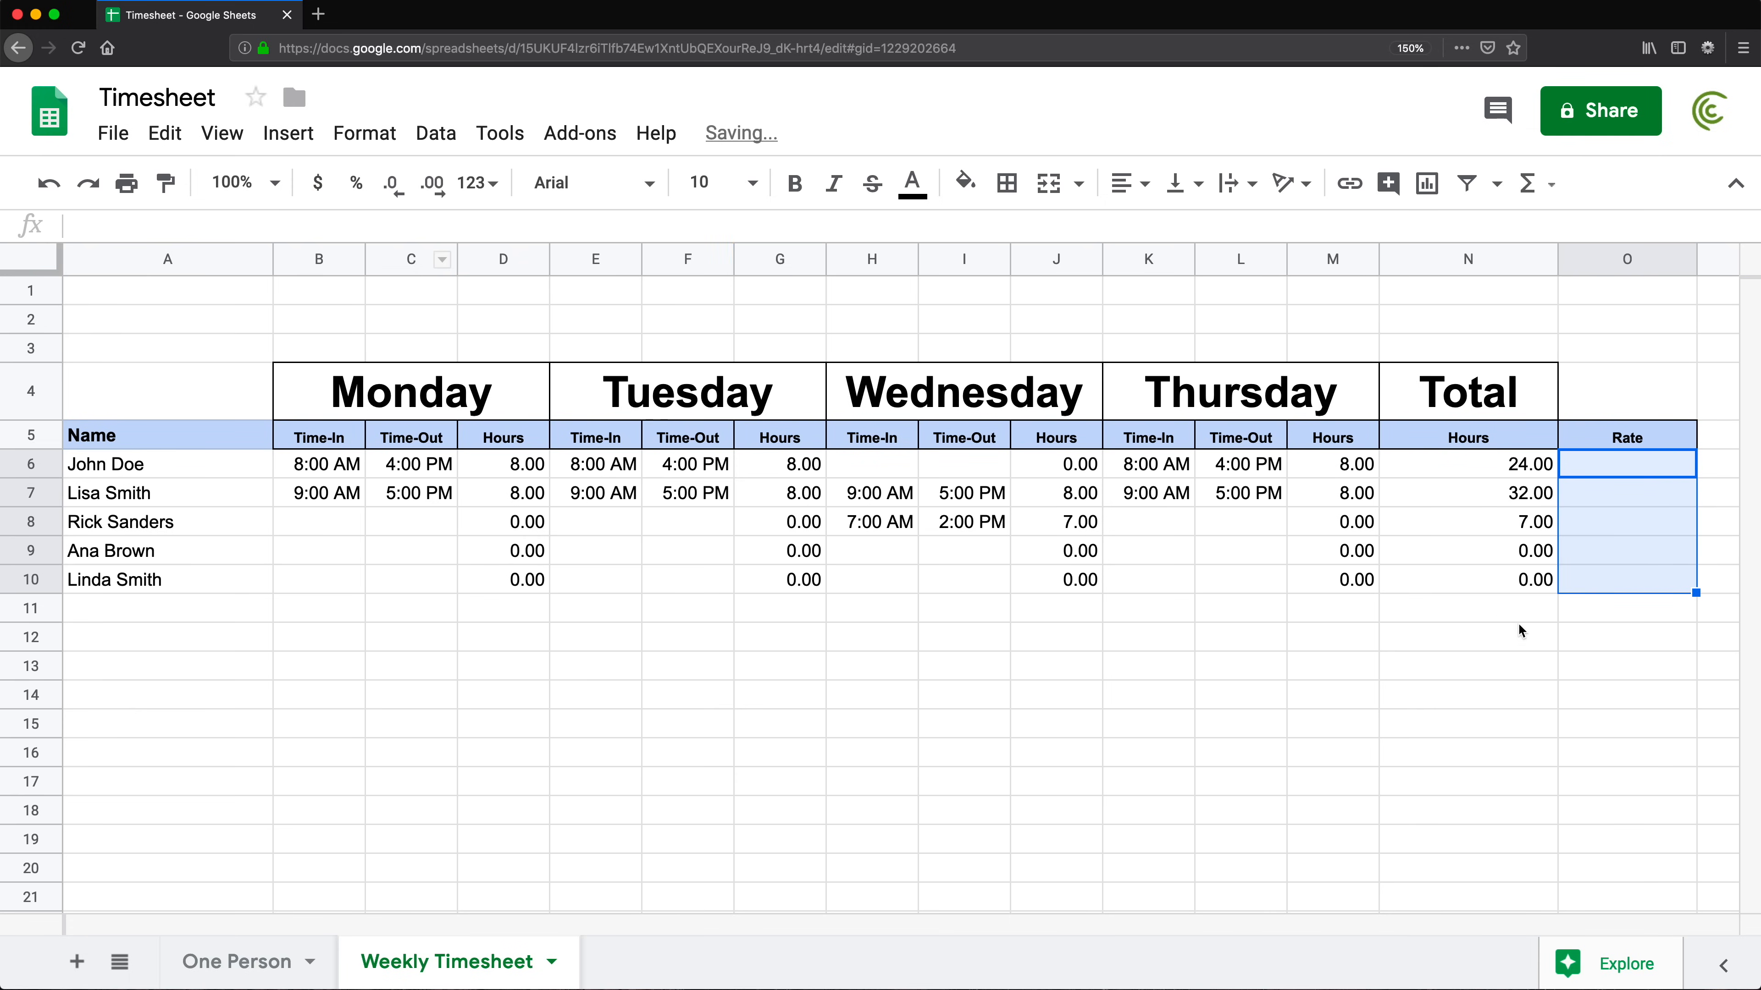
left_click(1625, 474)
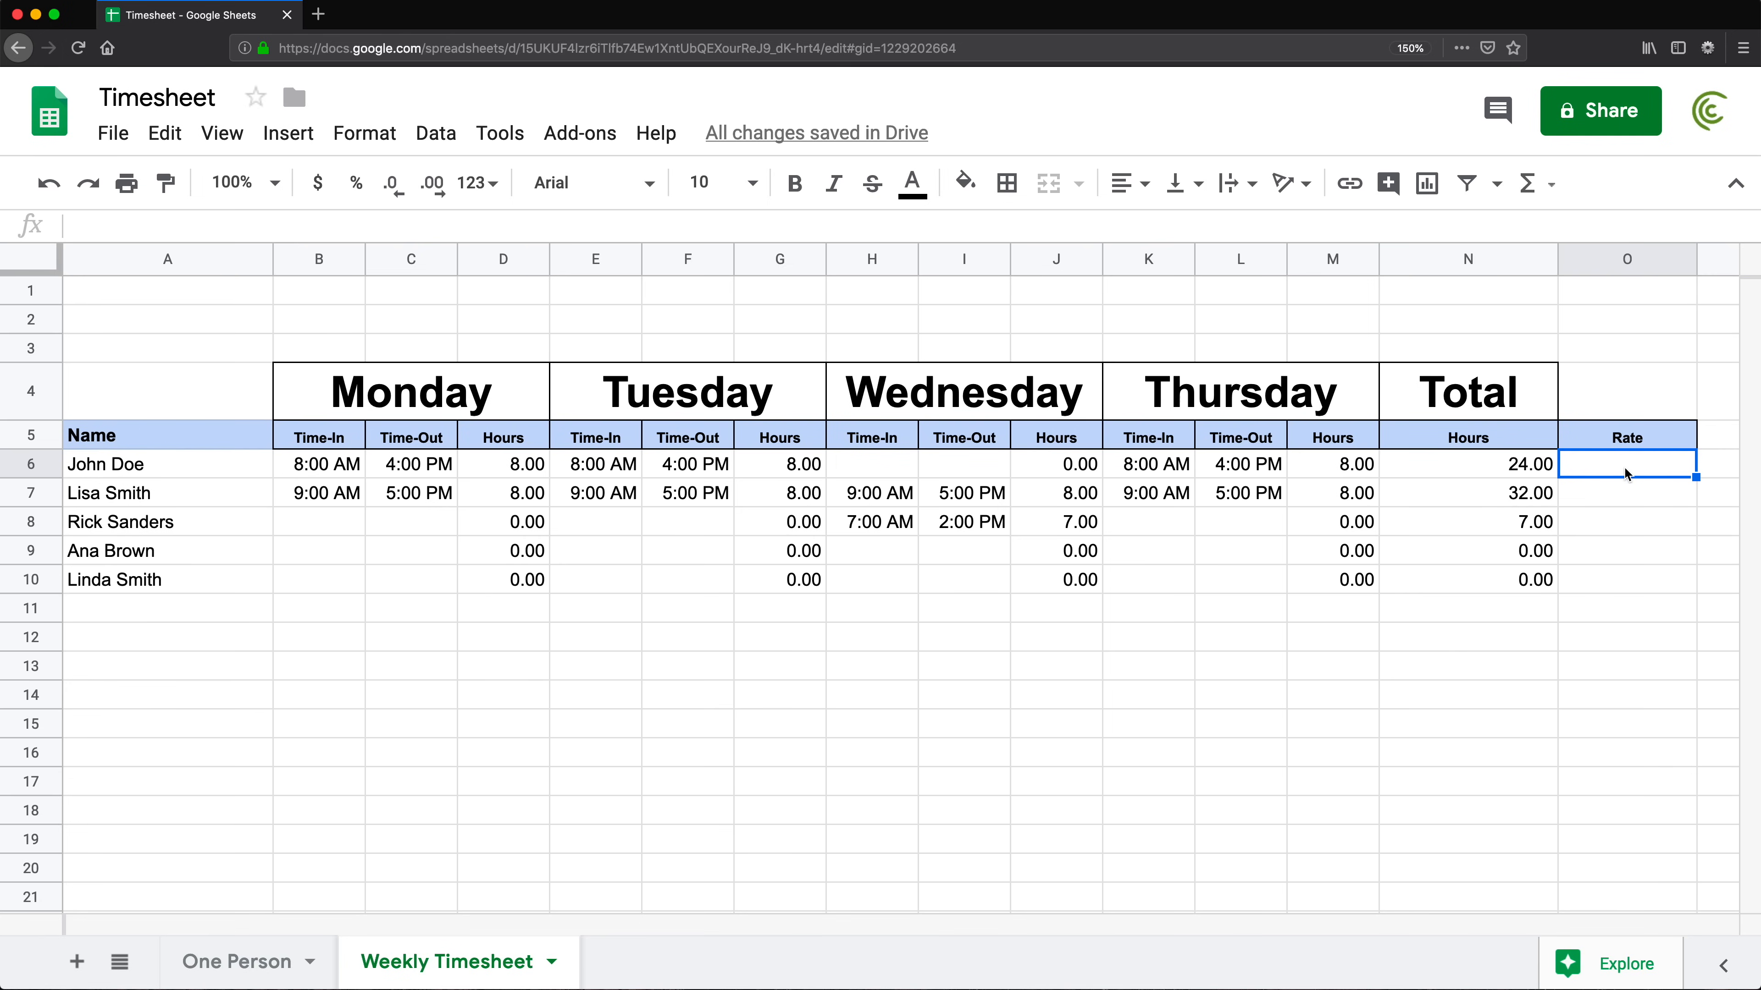
type("17")
key("Return")
type("23")
key("Return")
type("39")
key("Return")
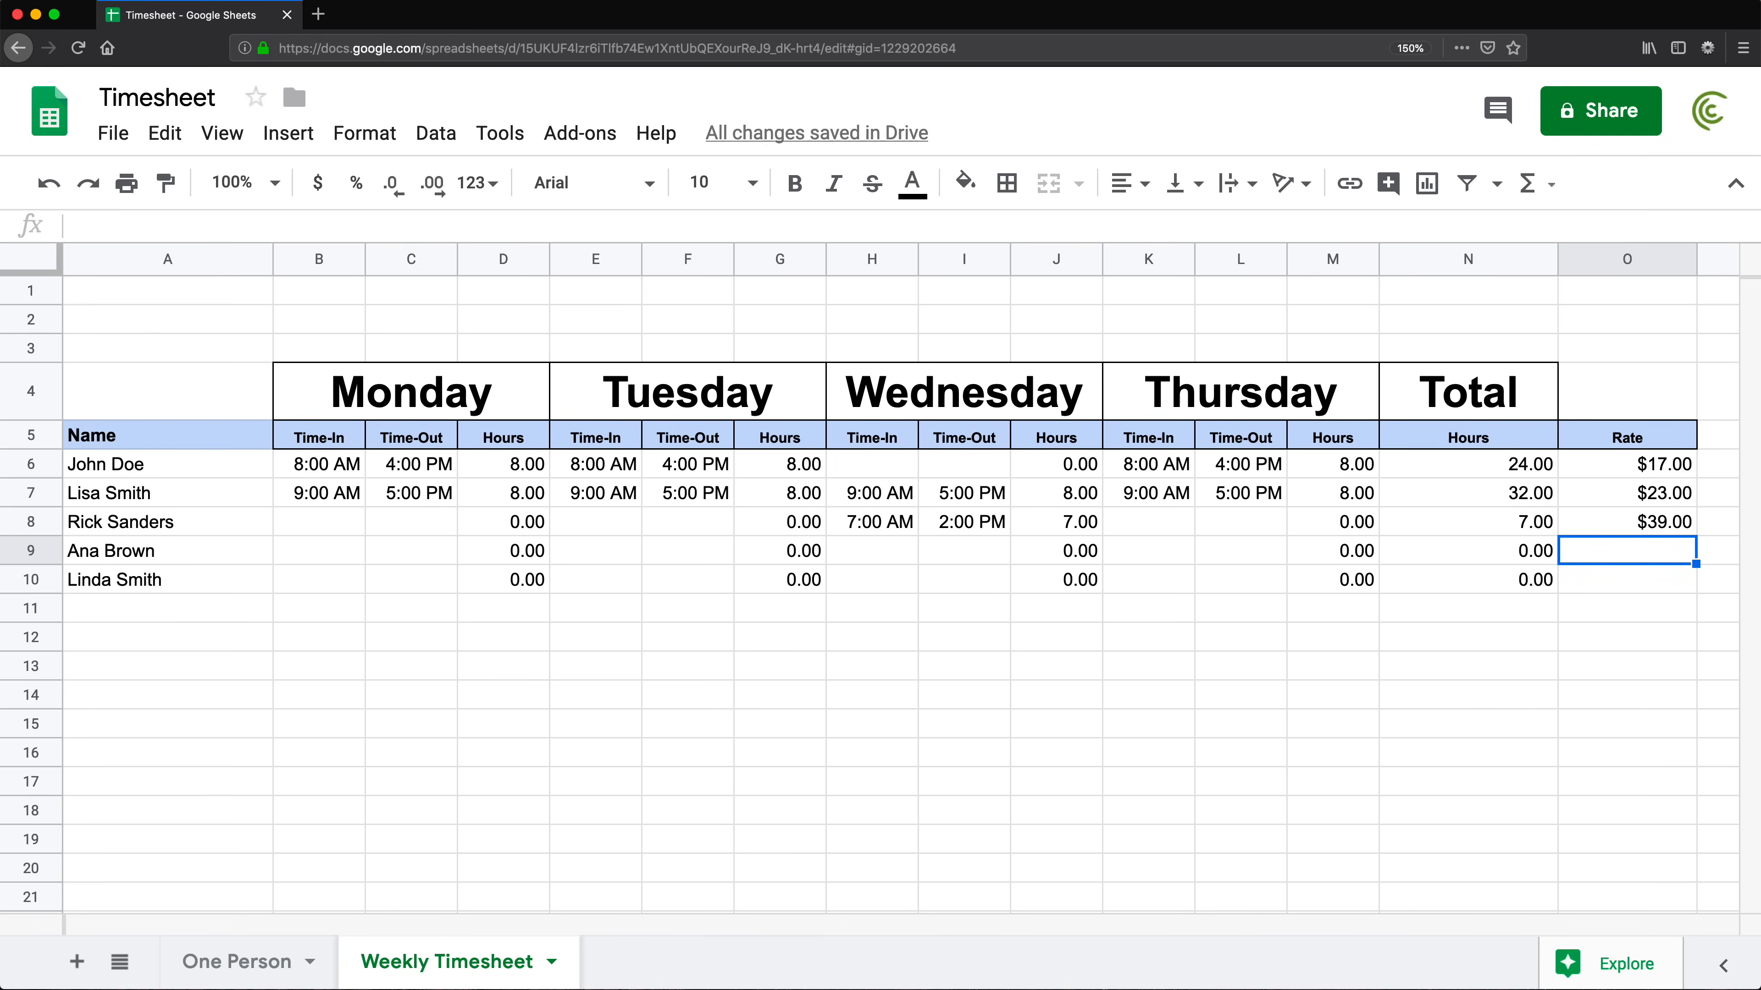
type("18")
key("Return")
type("16")
key("Return")
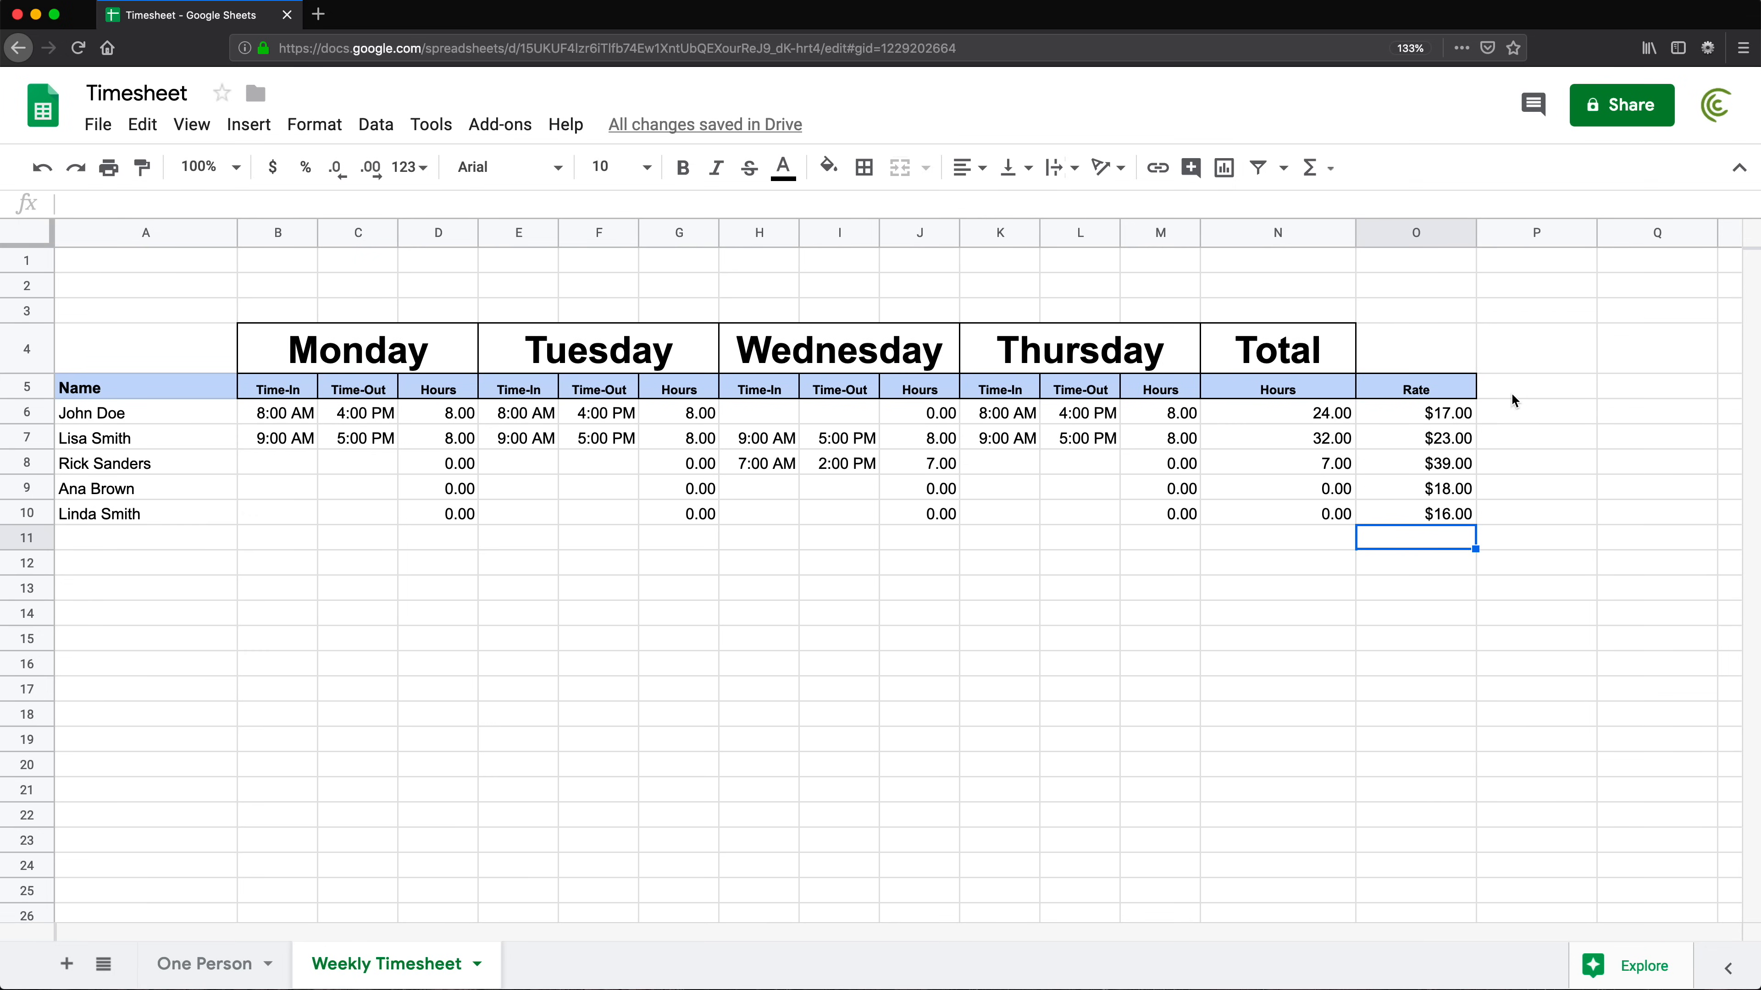
Copy the Rate header from O5 into P5 and retitle it Wages
left_click(1409, 388)
left_click(1521, 392)
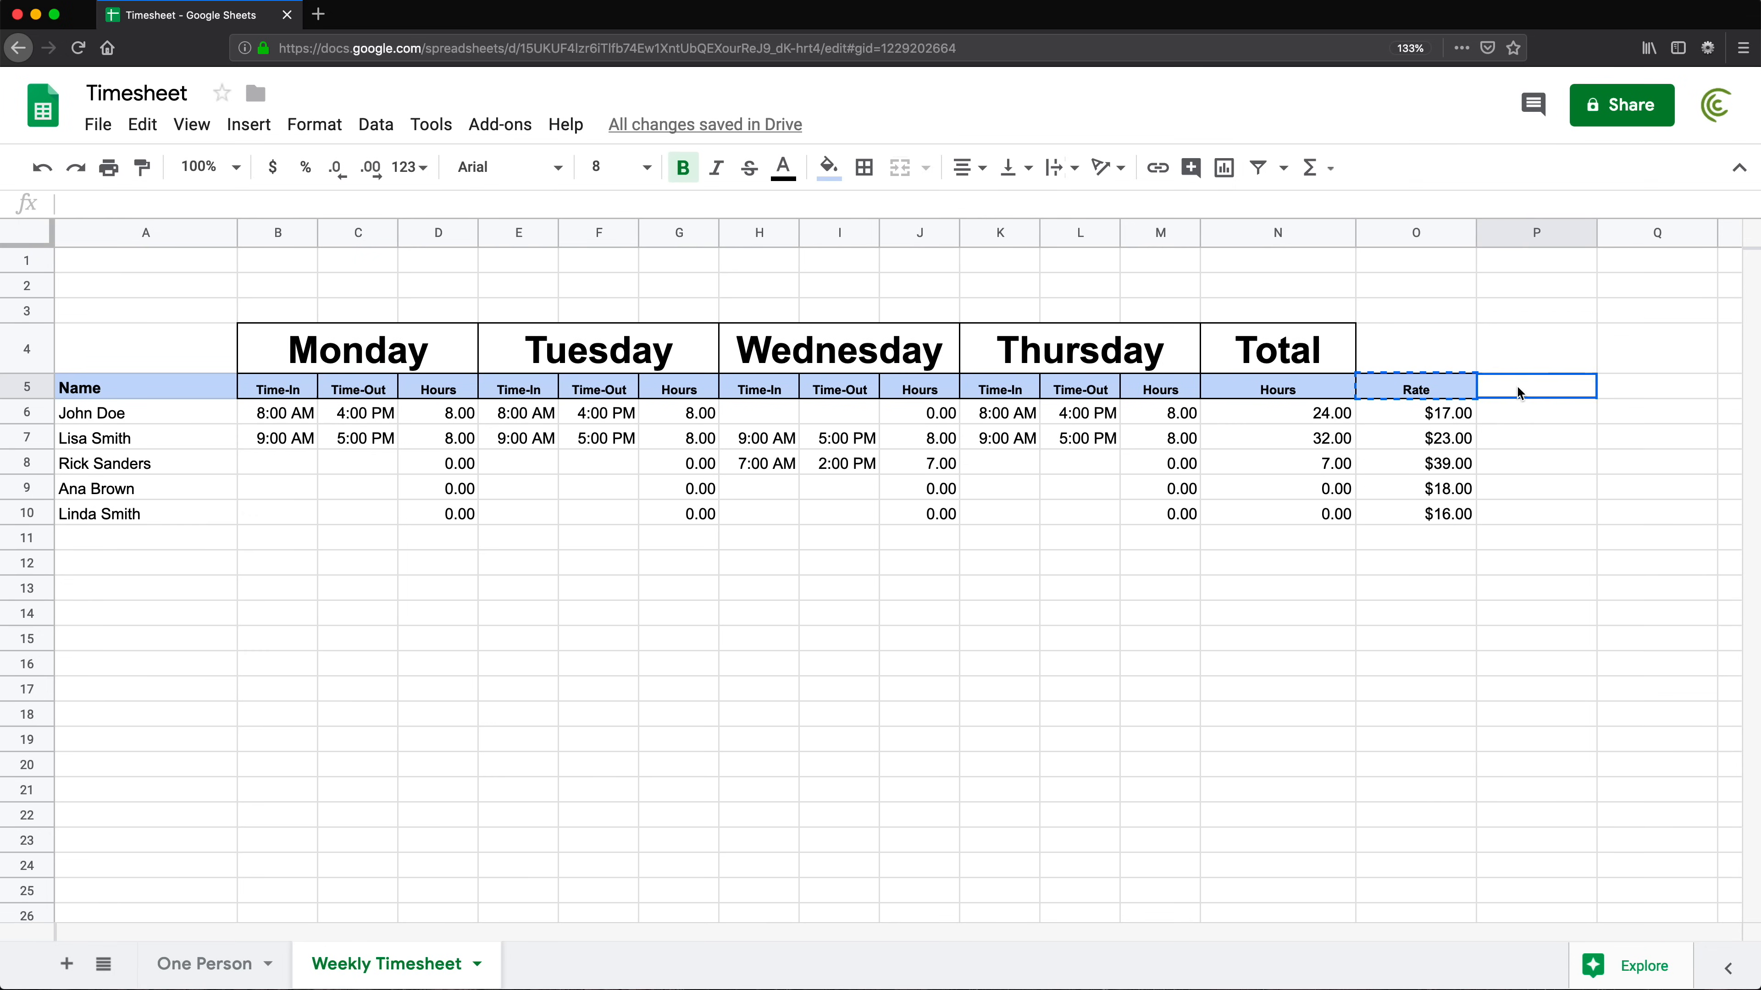
type("Wages")
key("Return")
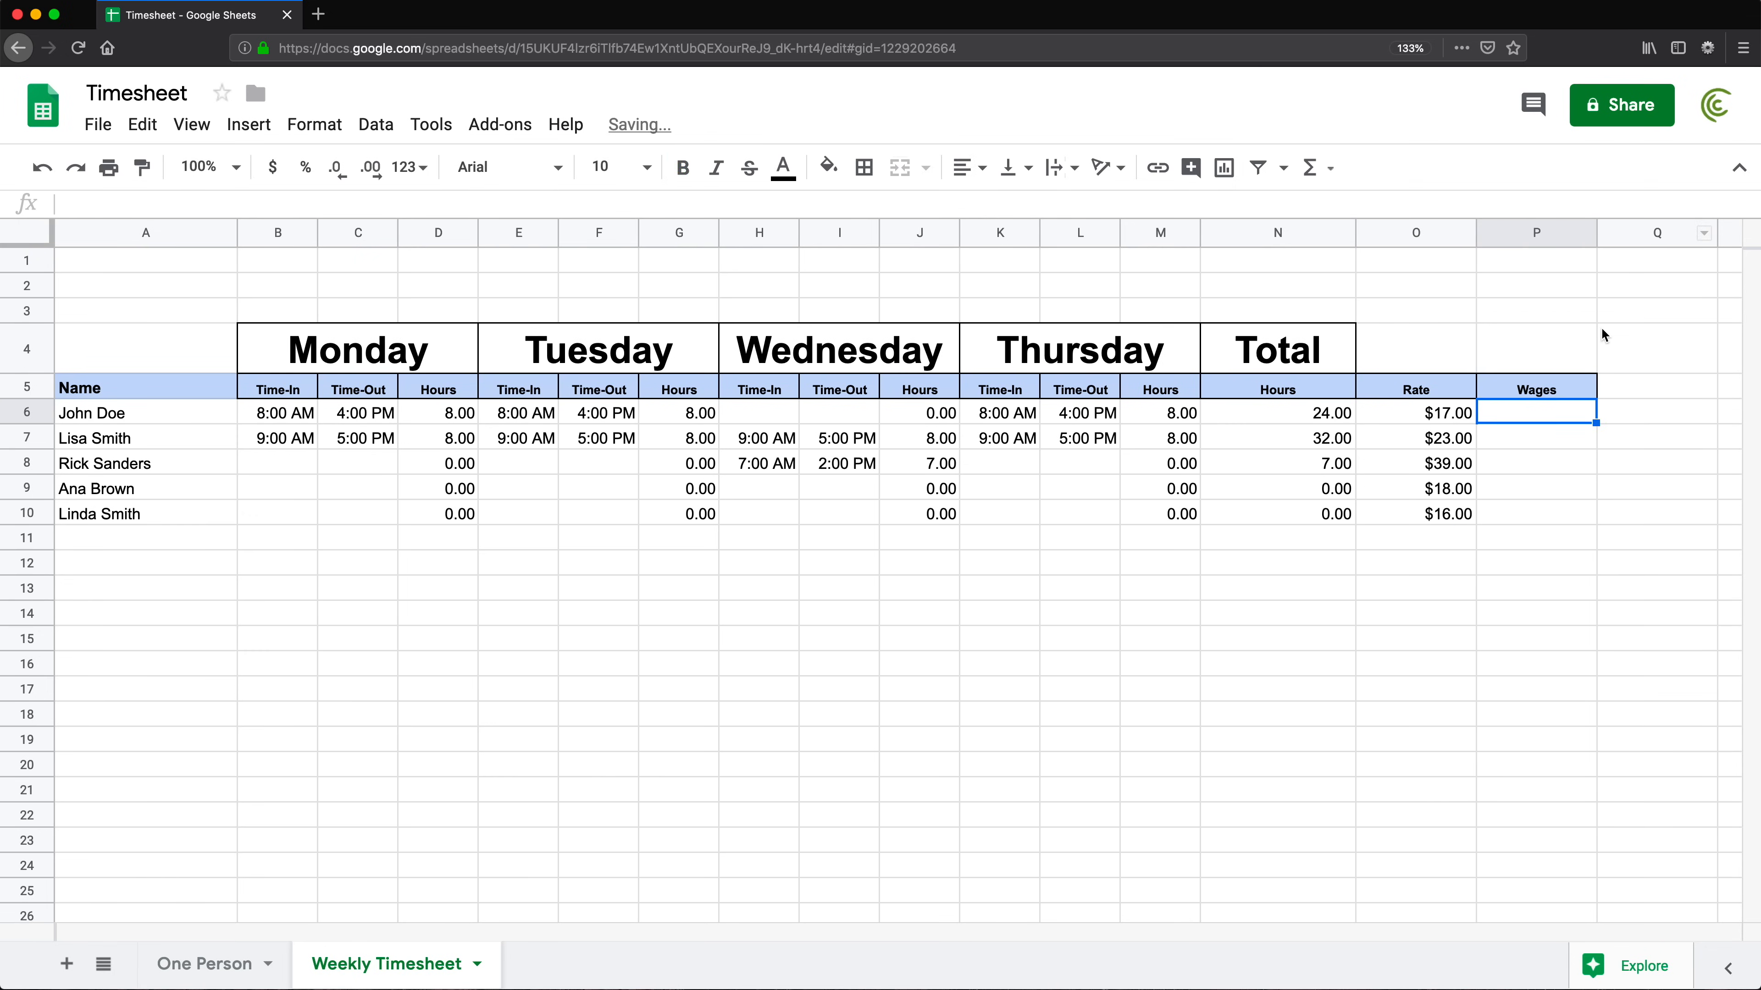
Calculate wages in P6 with =N6*O6 and fill the formula down to P10
type("=")
left_click(1319, 415)
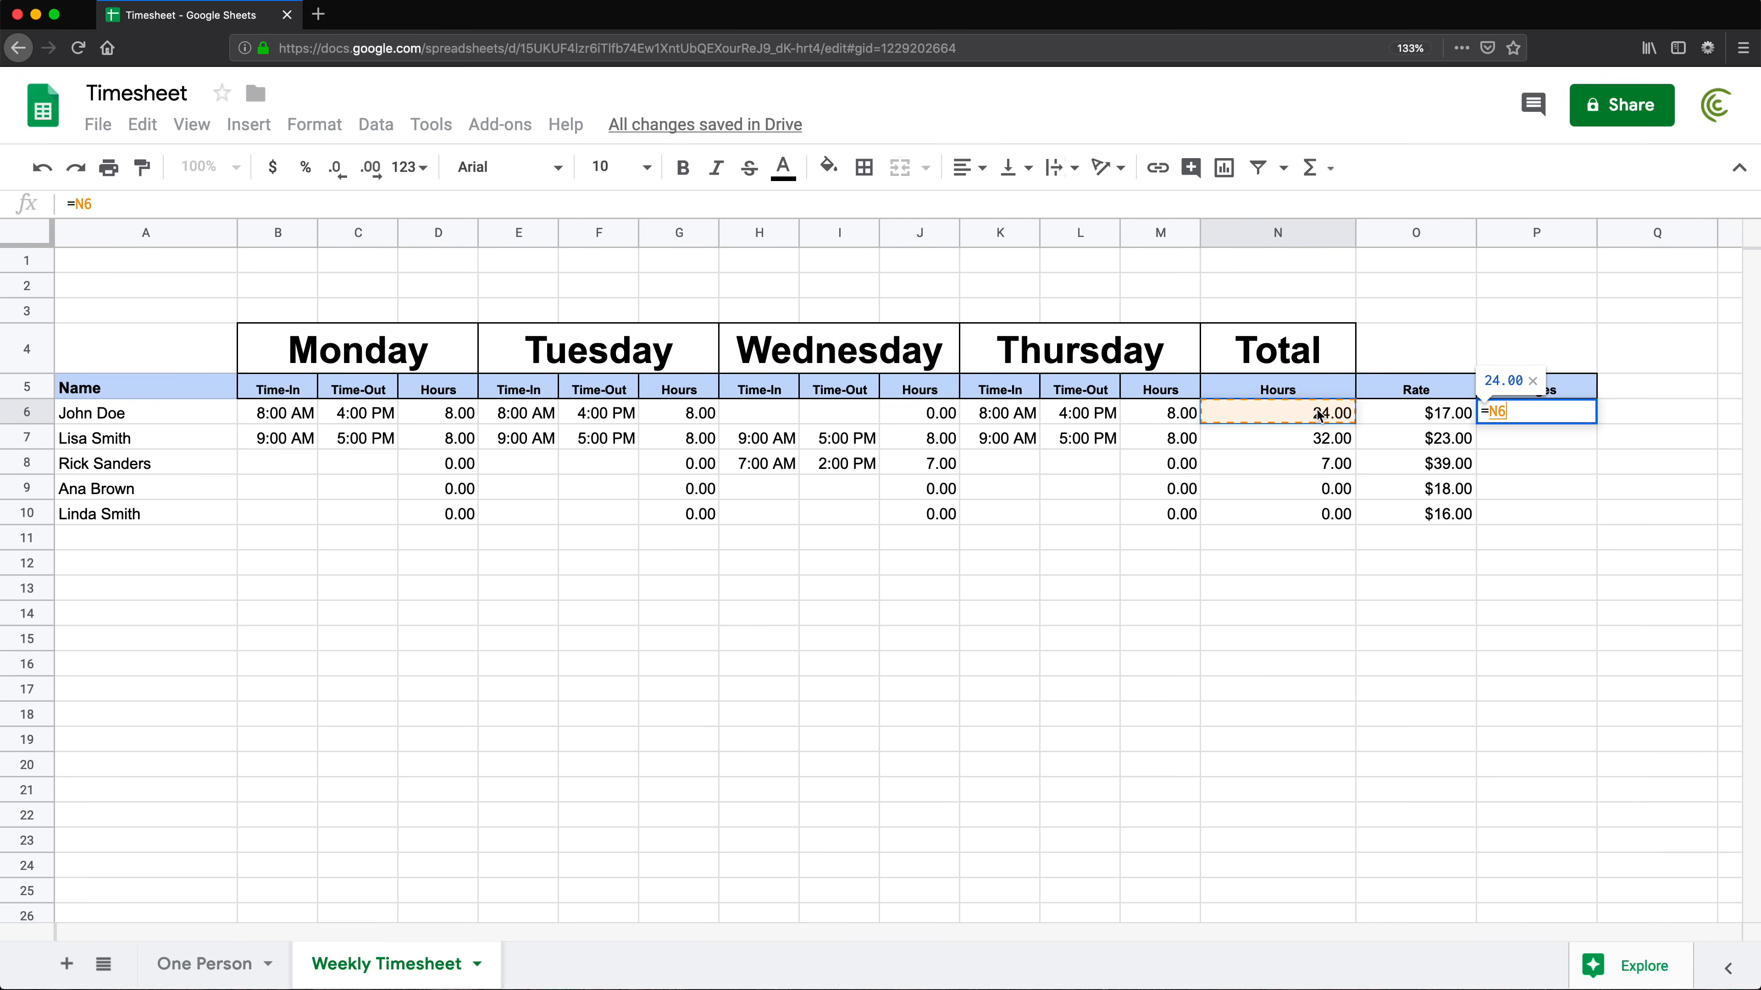
type("*")
left_click(1421, 415)
key("Return")
left_click(1568, 418)
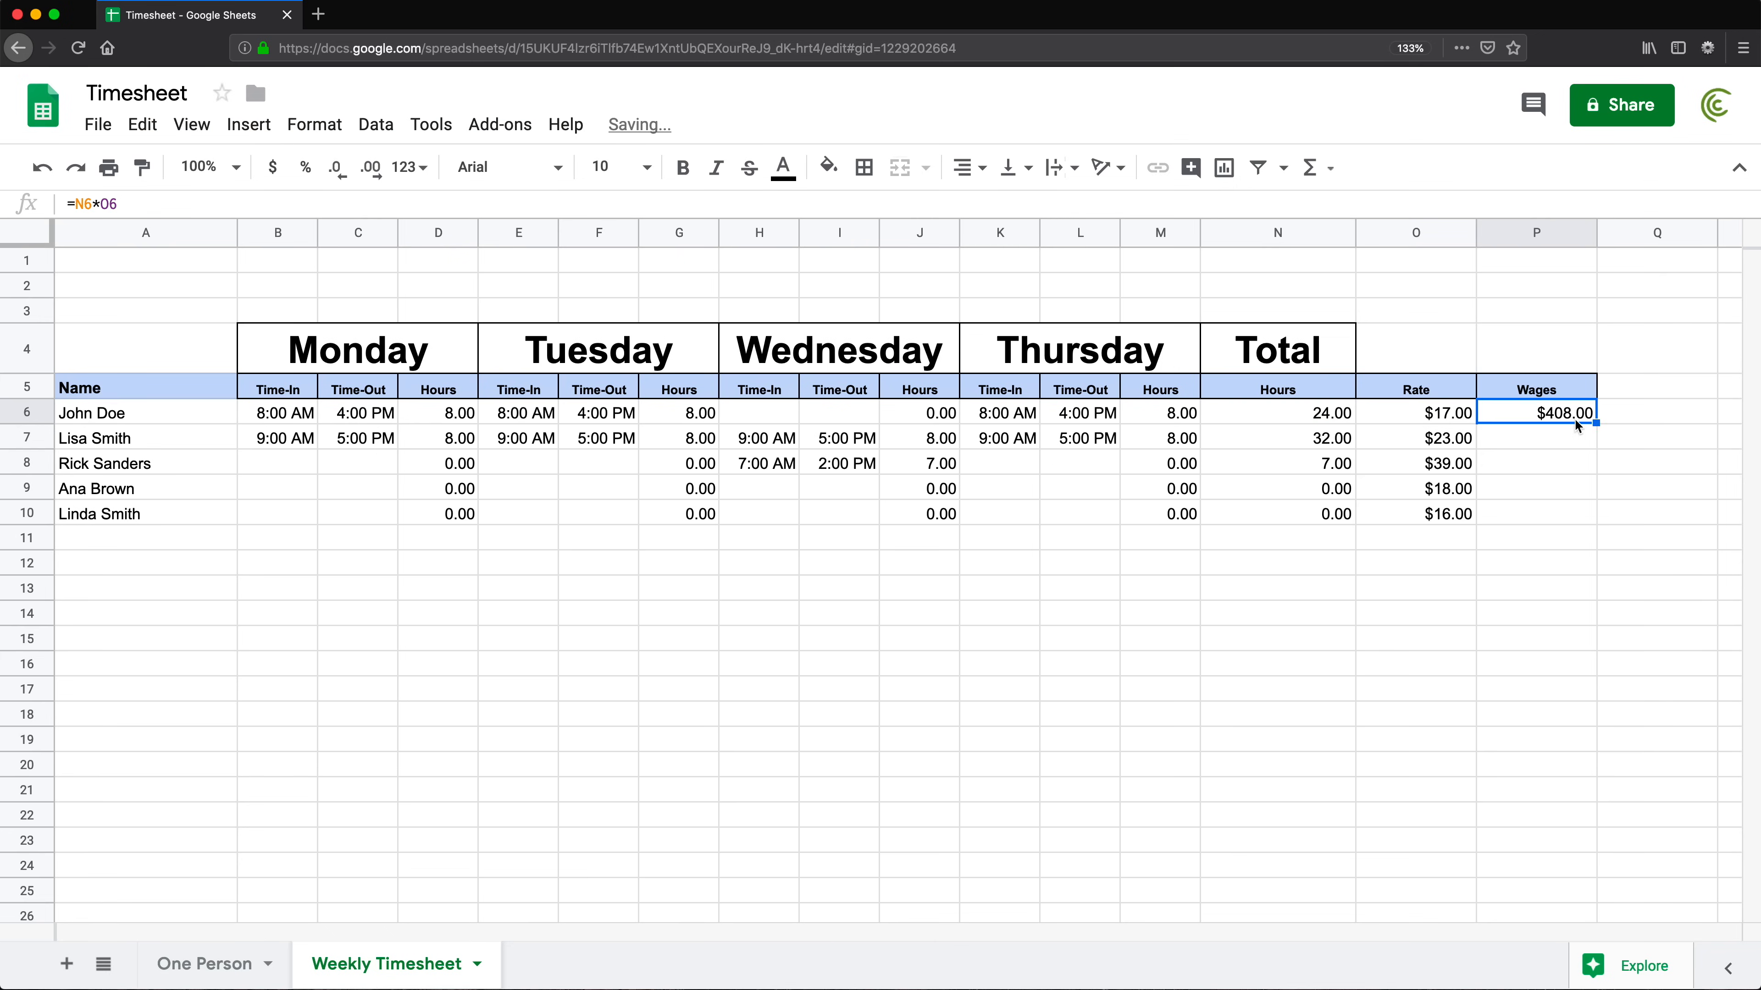
left_click_drag(1595, 422, 1576, 509)
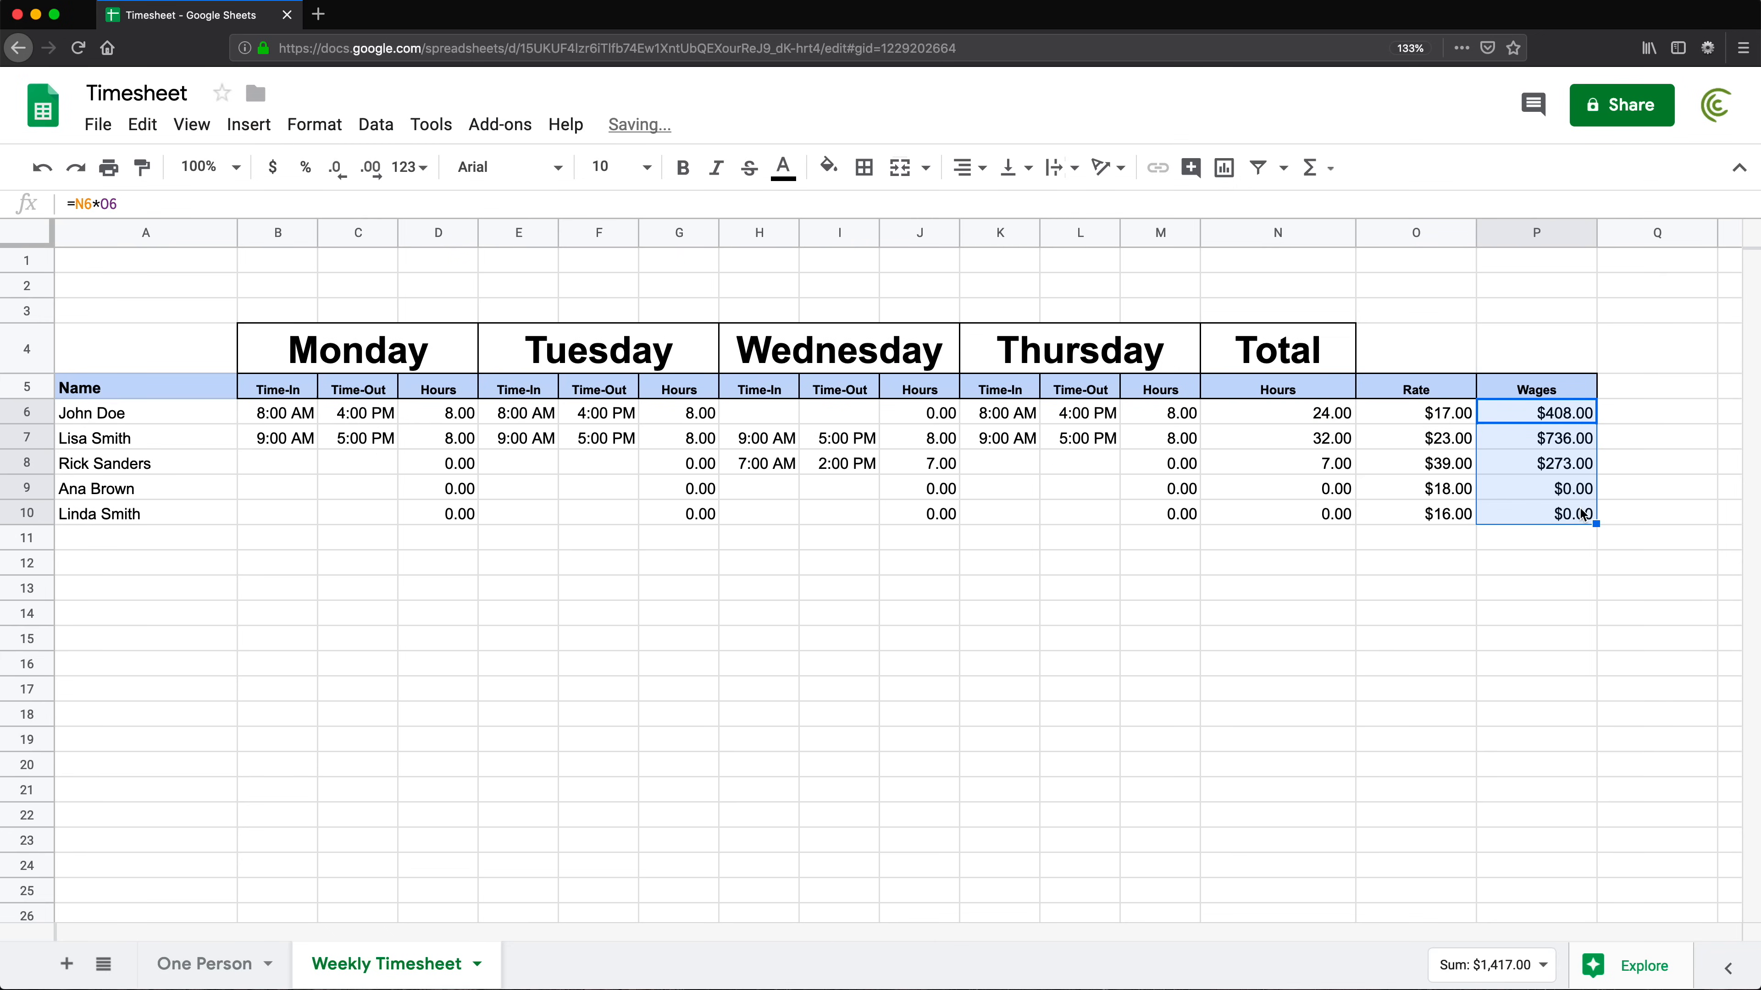
left_click(1580, 438)
Merge N4:P4 so the Total heading spans the Hours, Rate and Wages columns
left_click_drag(1299, 370, 1534, 353)
left_click(1534, 353)
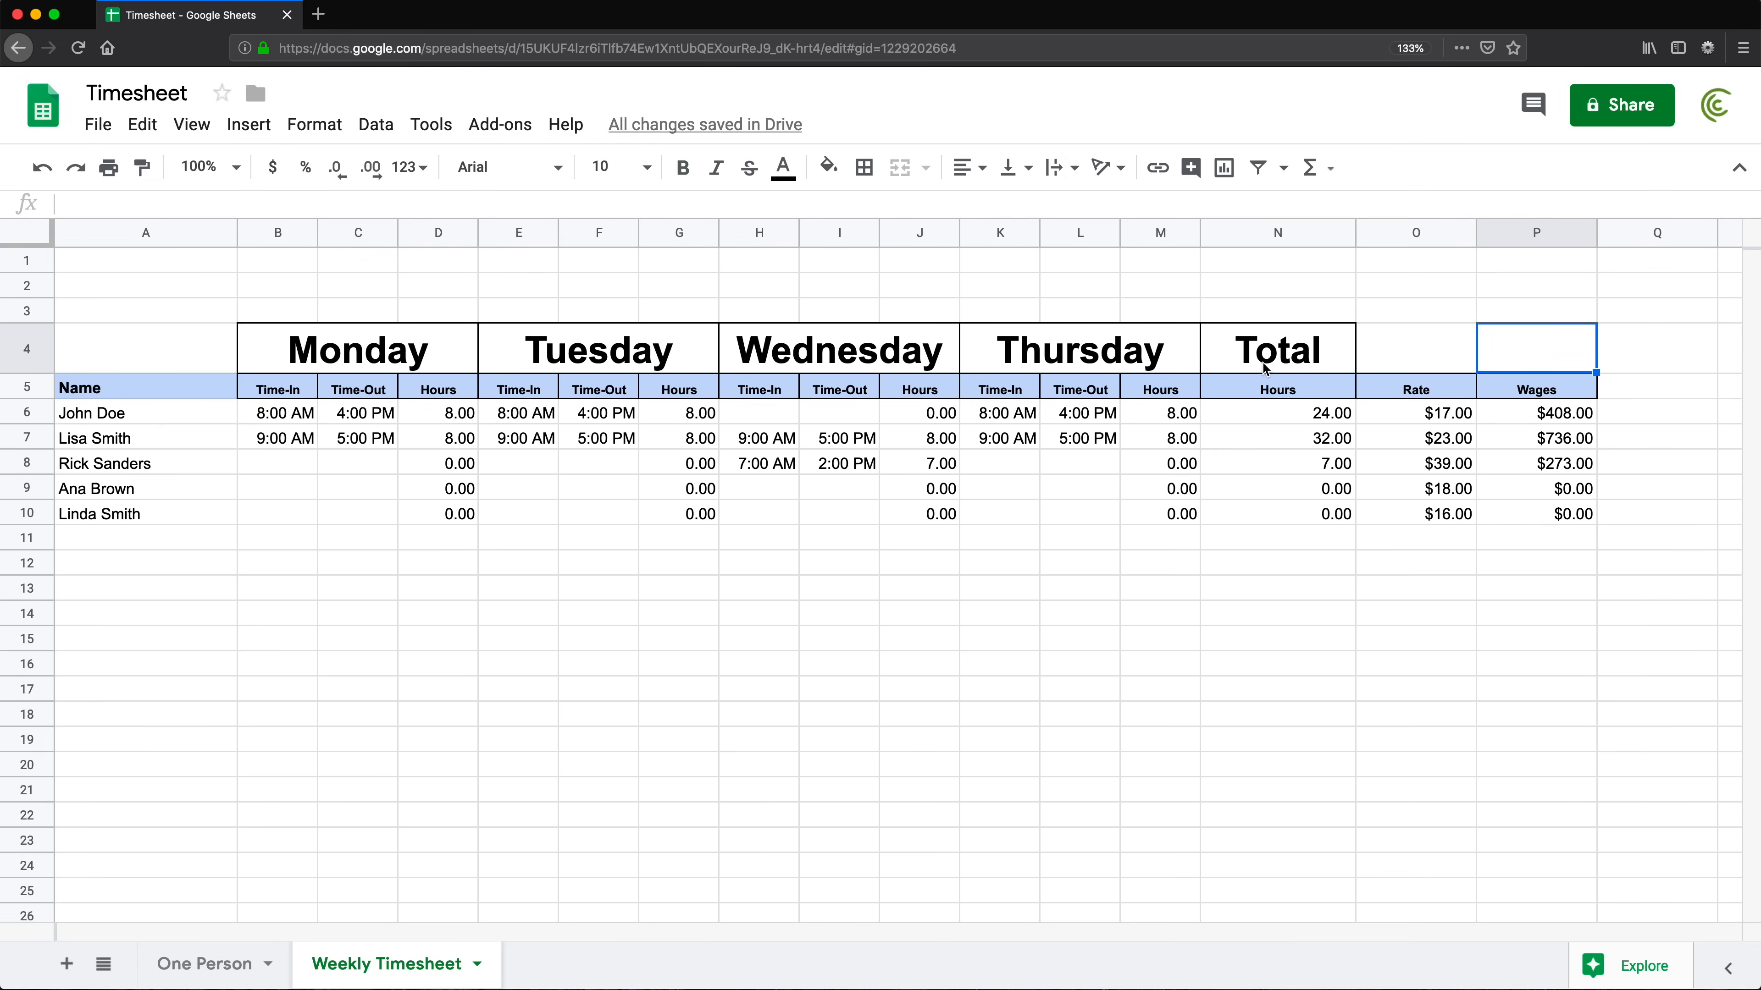
left_click_drag(1276, 350, 1505, 350)
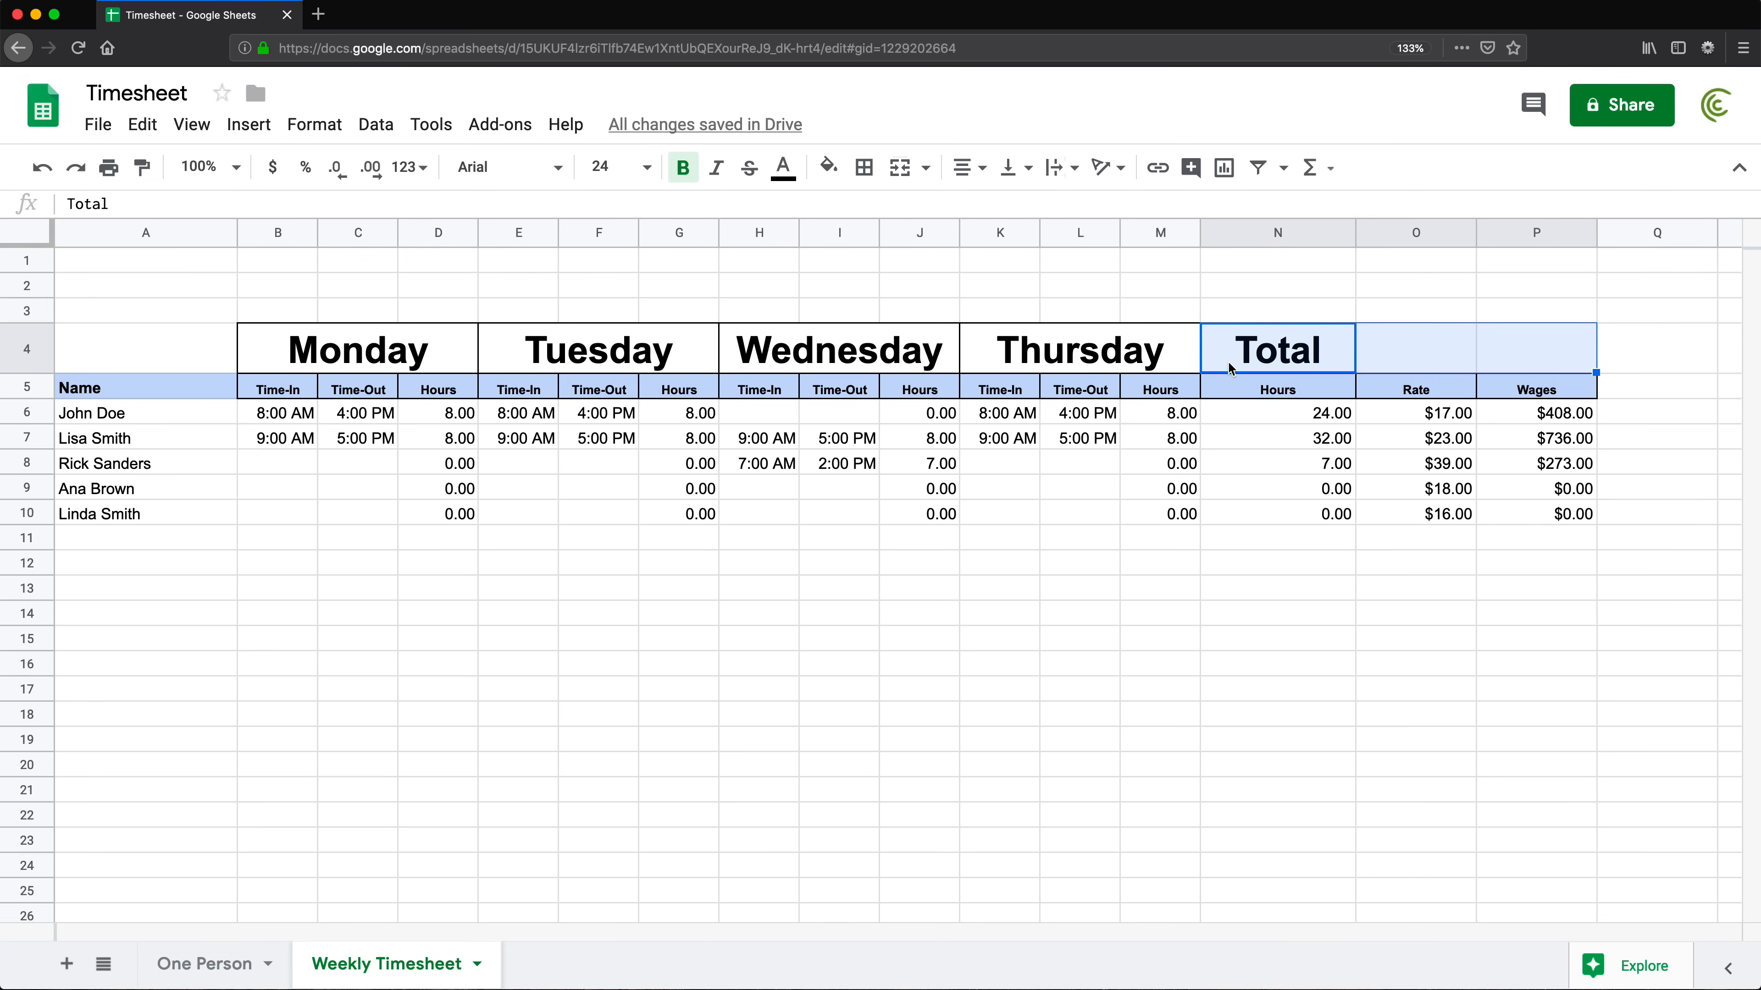
left_click(1315, 338)
left_click_drag(1310, 347, 1587, 347)
left_click(899, 169)
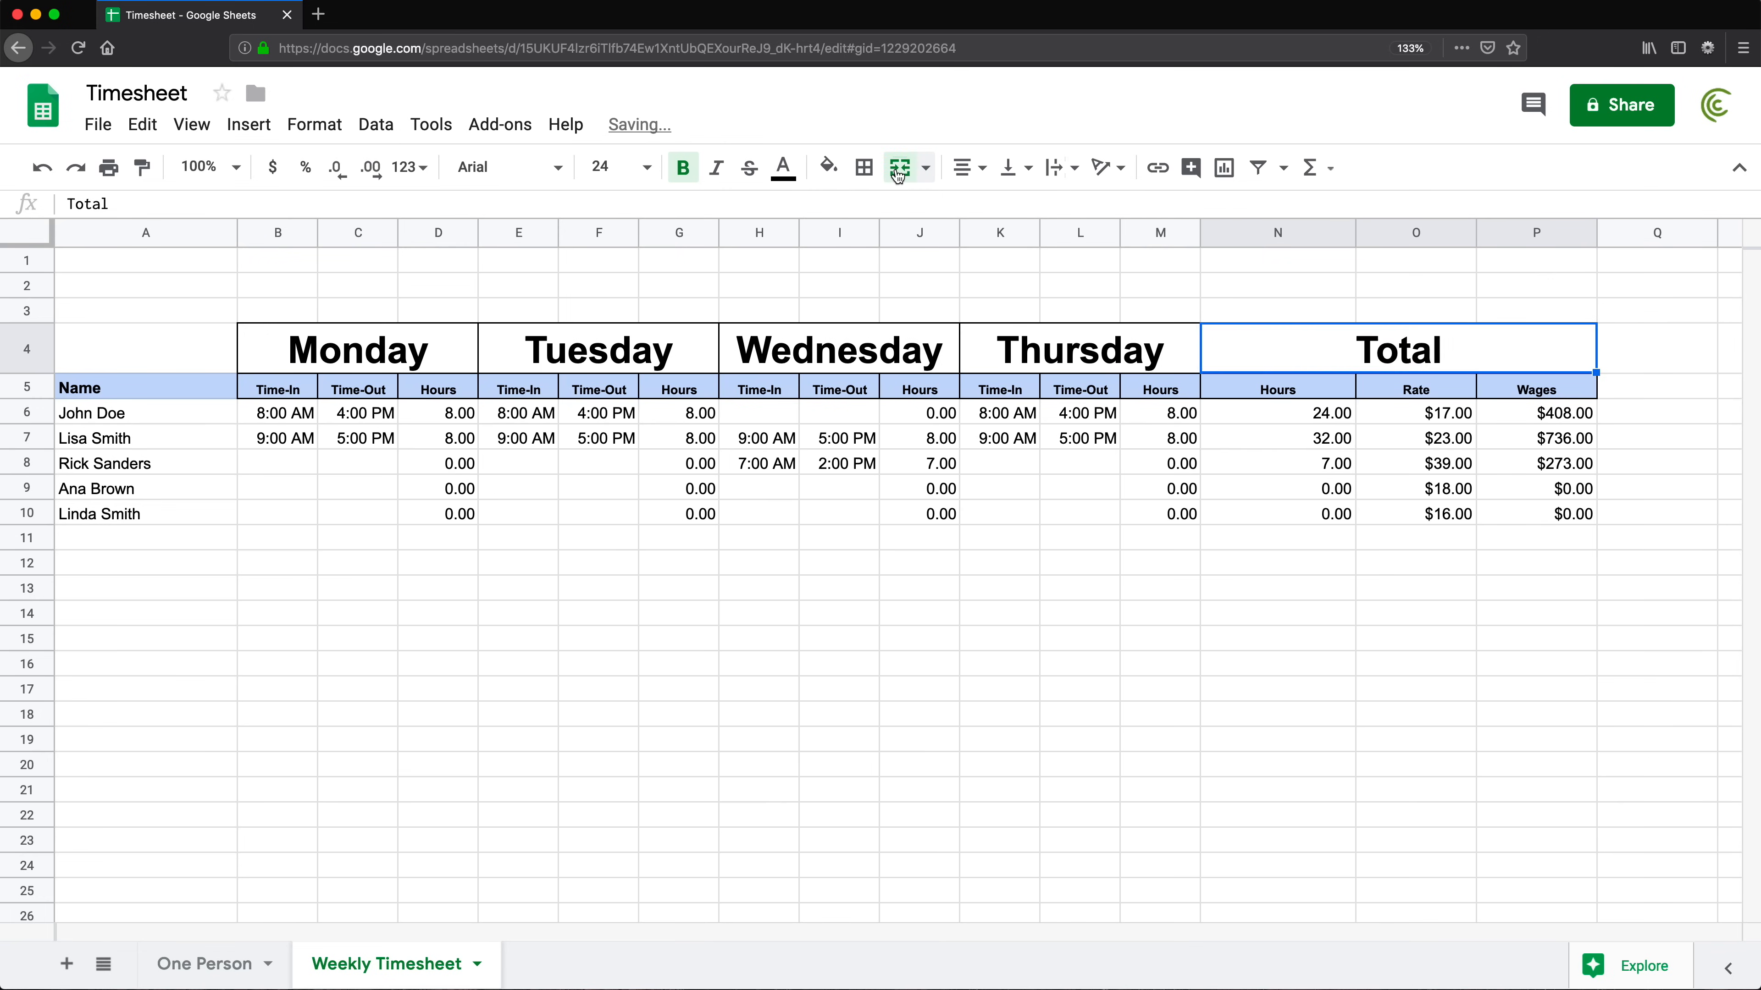
Label A1 as Date and insert the current date, 3/6/2019, in B1
left_click(164, 269)
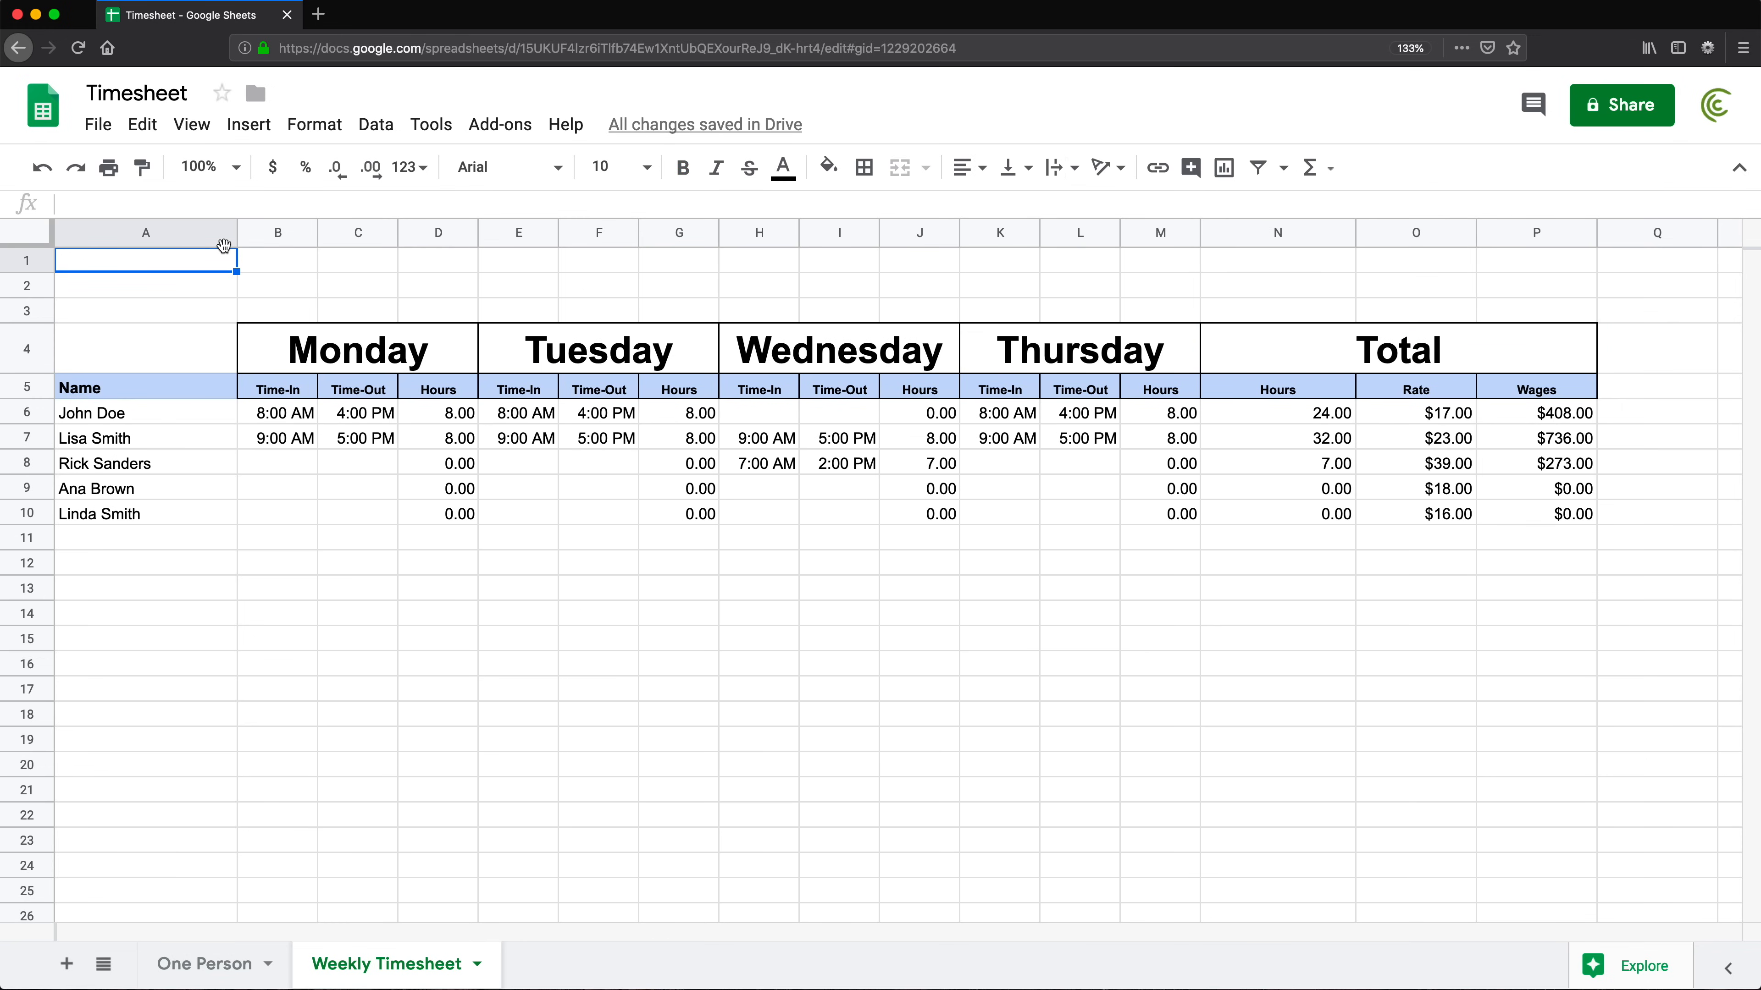
type("Date")
key("Tab")
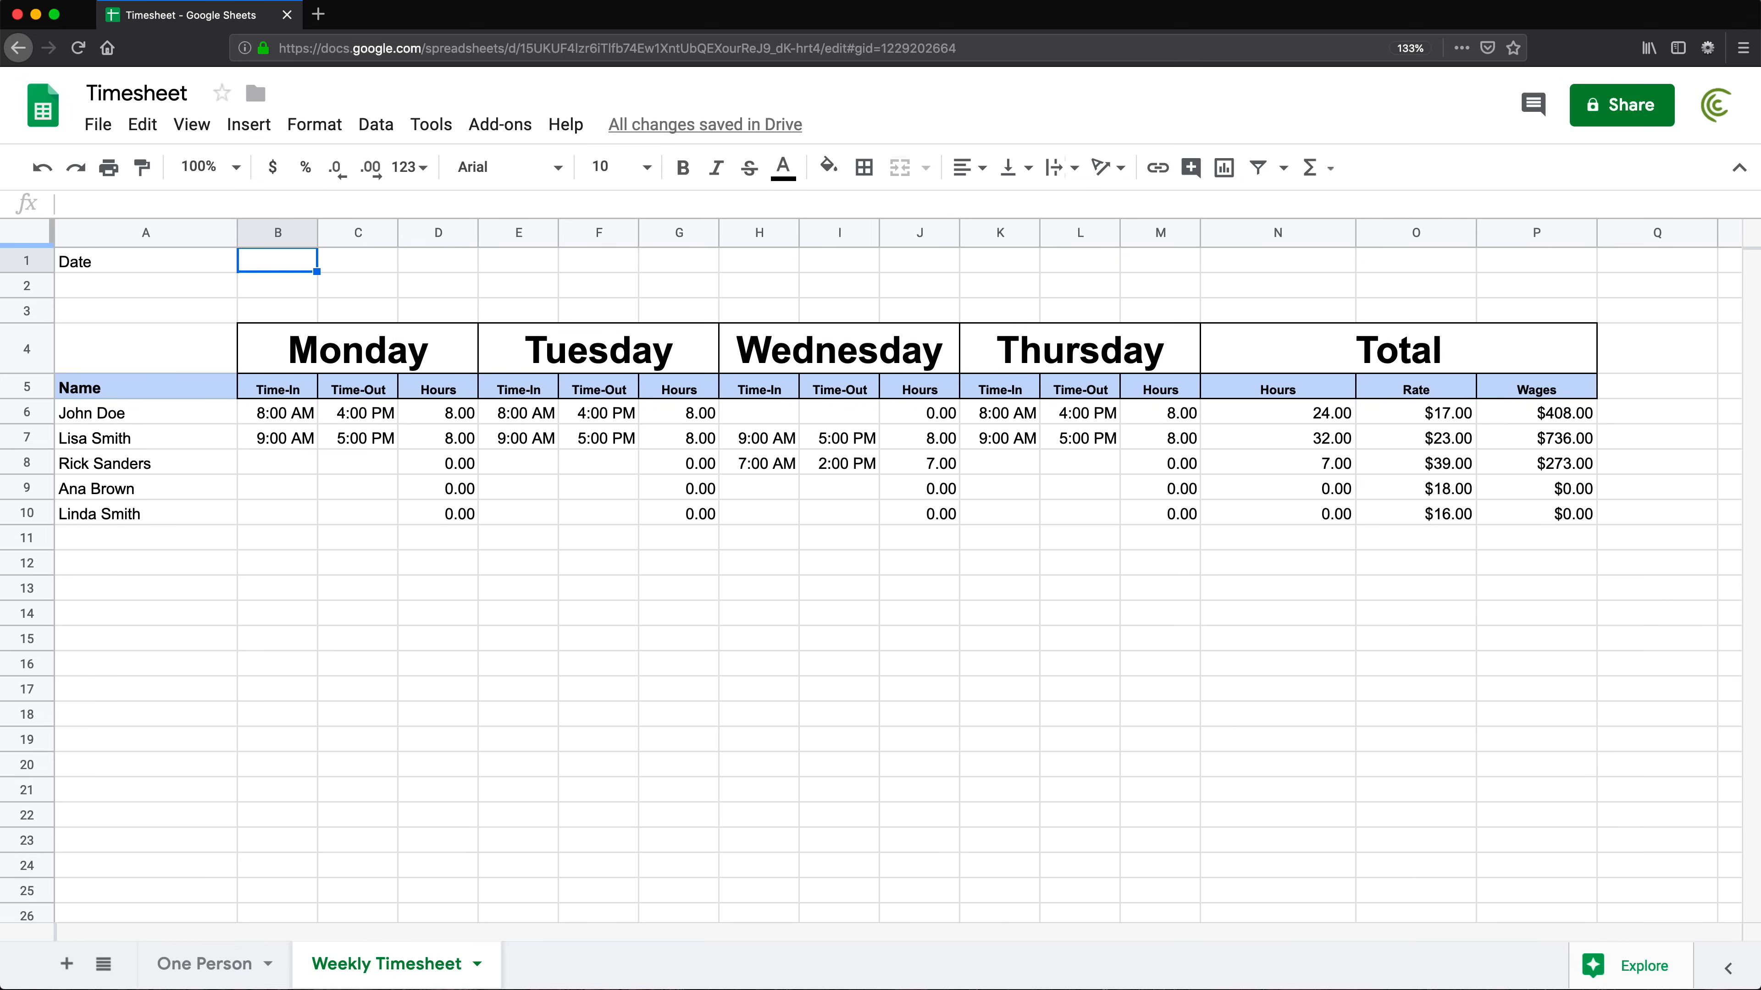
key("ctrl+semicolon")
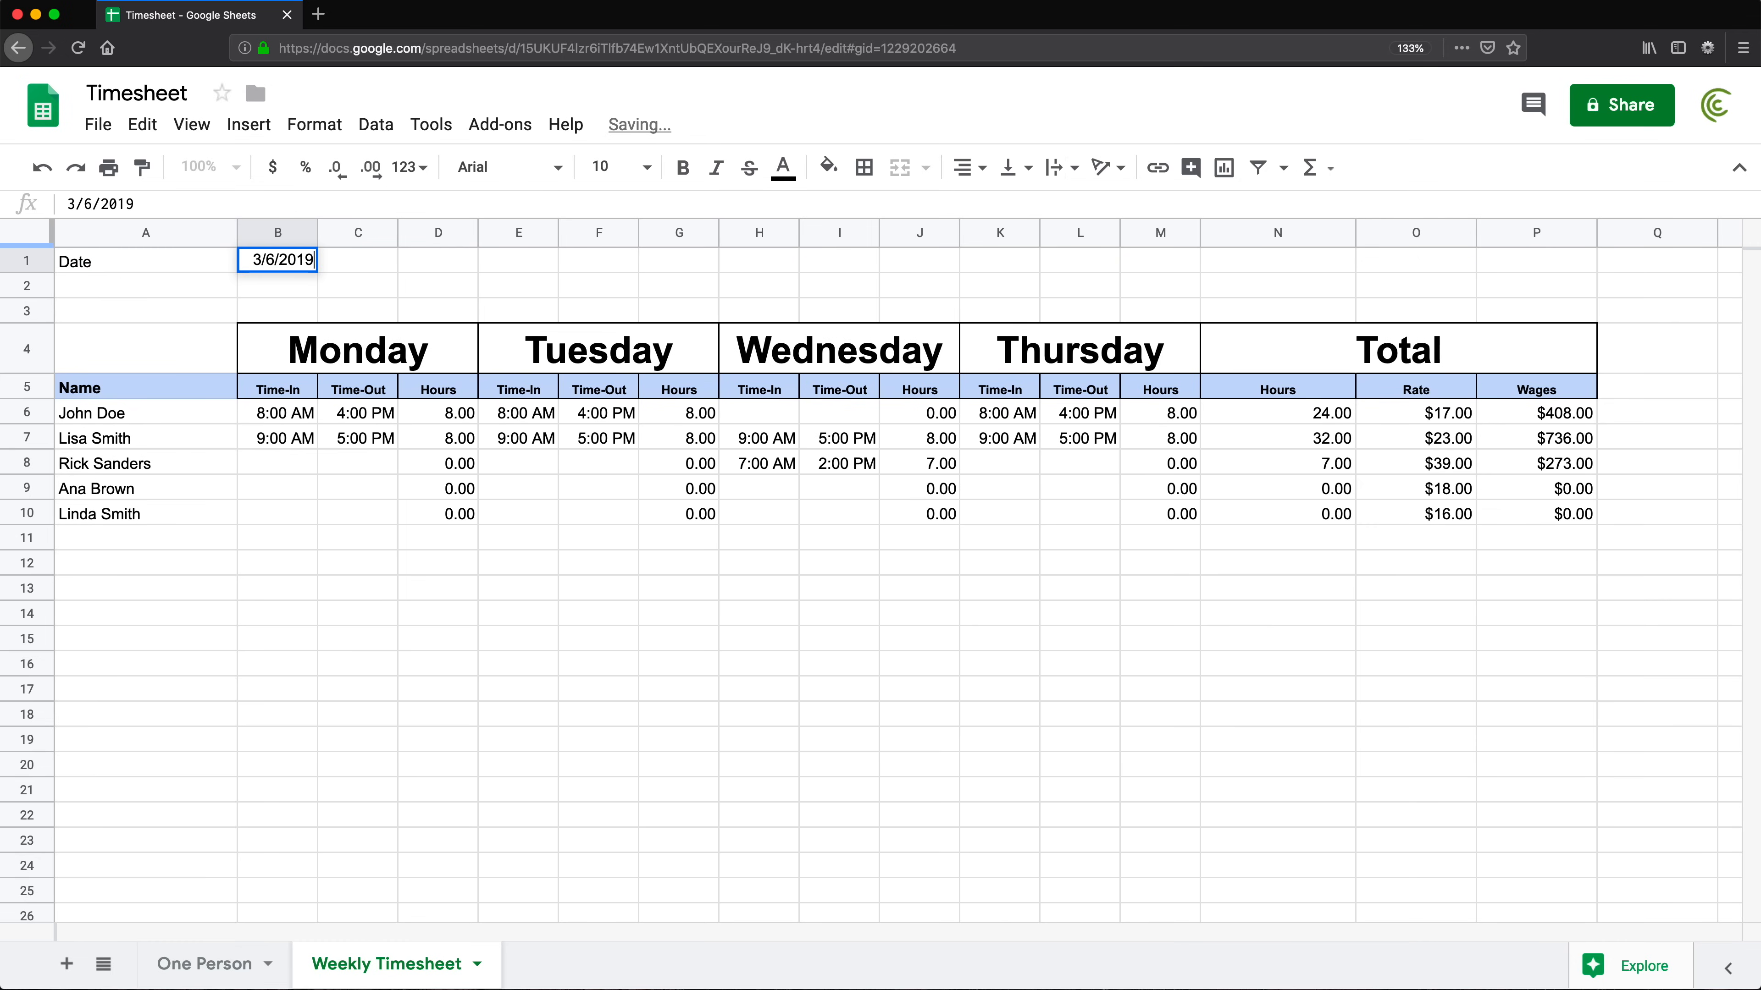
left_click(296, 290)
left_click(286, 269)
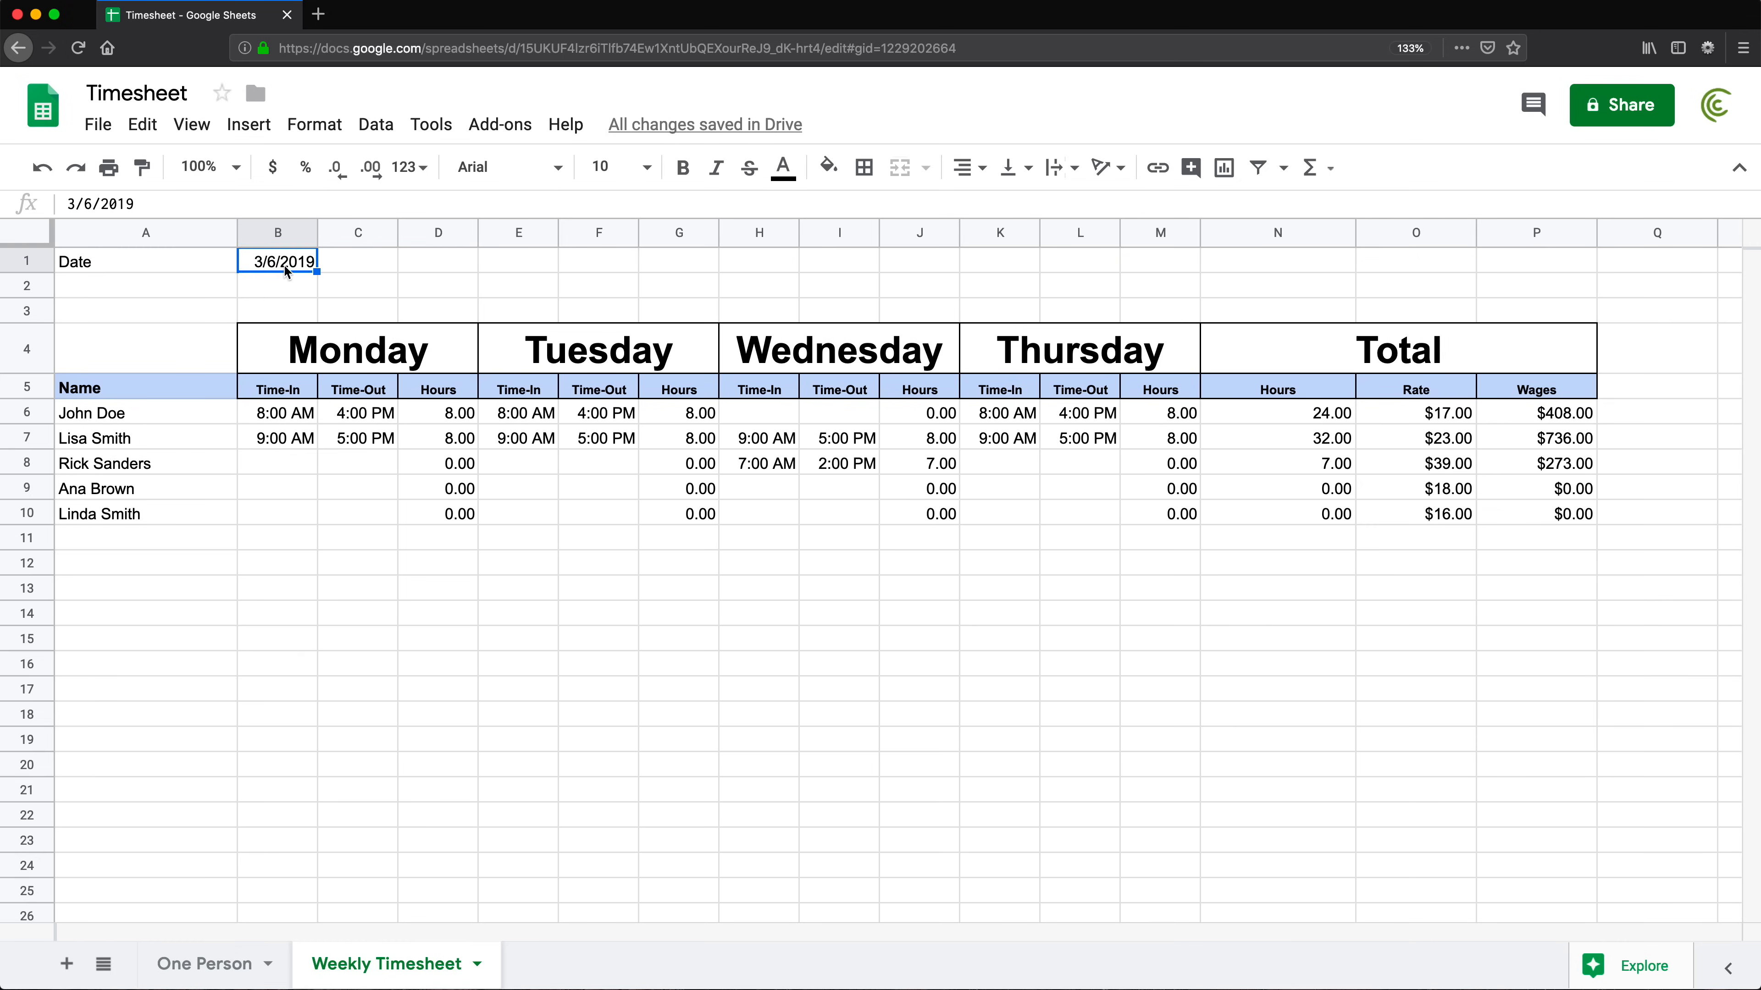
left_click(177, 295)
left_click(128, 266)
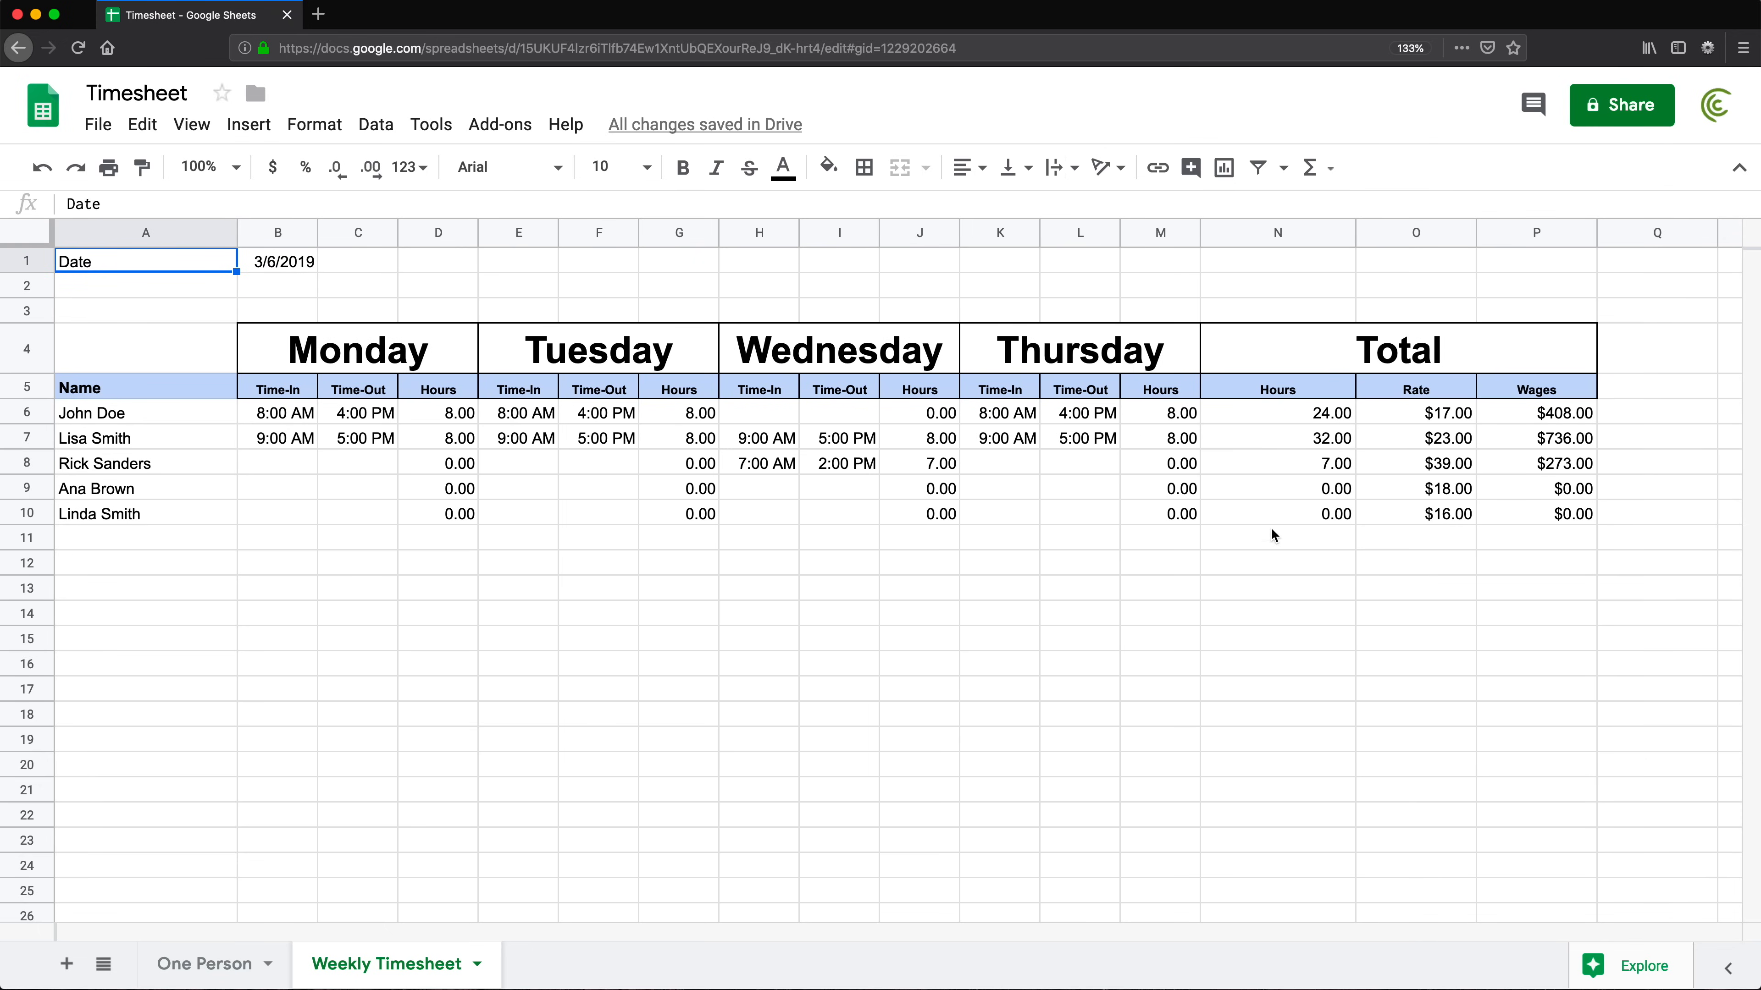
Enter the row label Total in A13, below the employee list
left_click(89, 589)
type("Total")
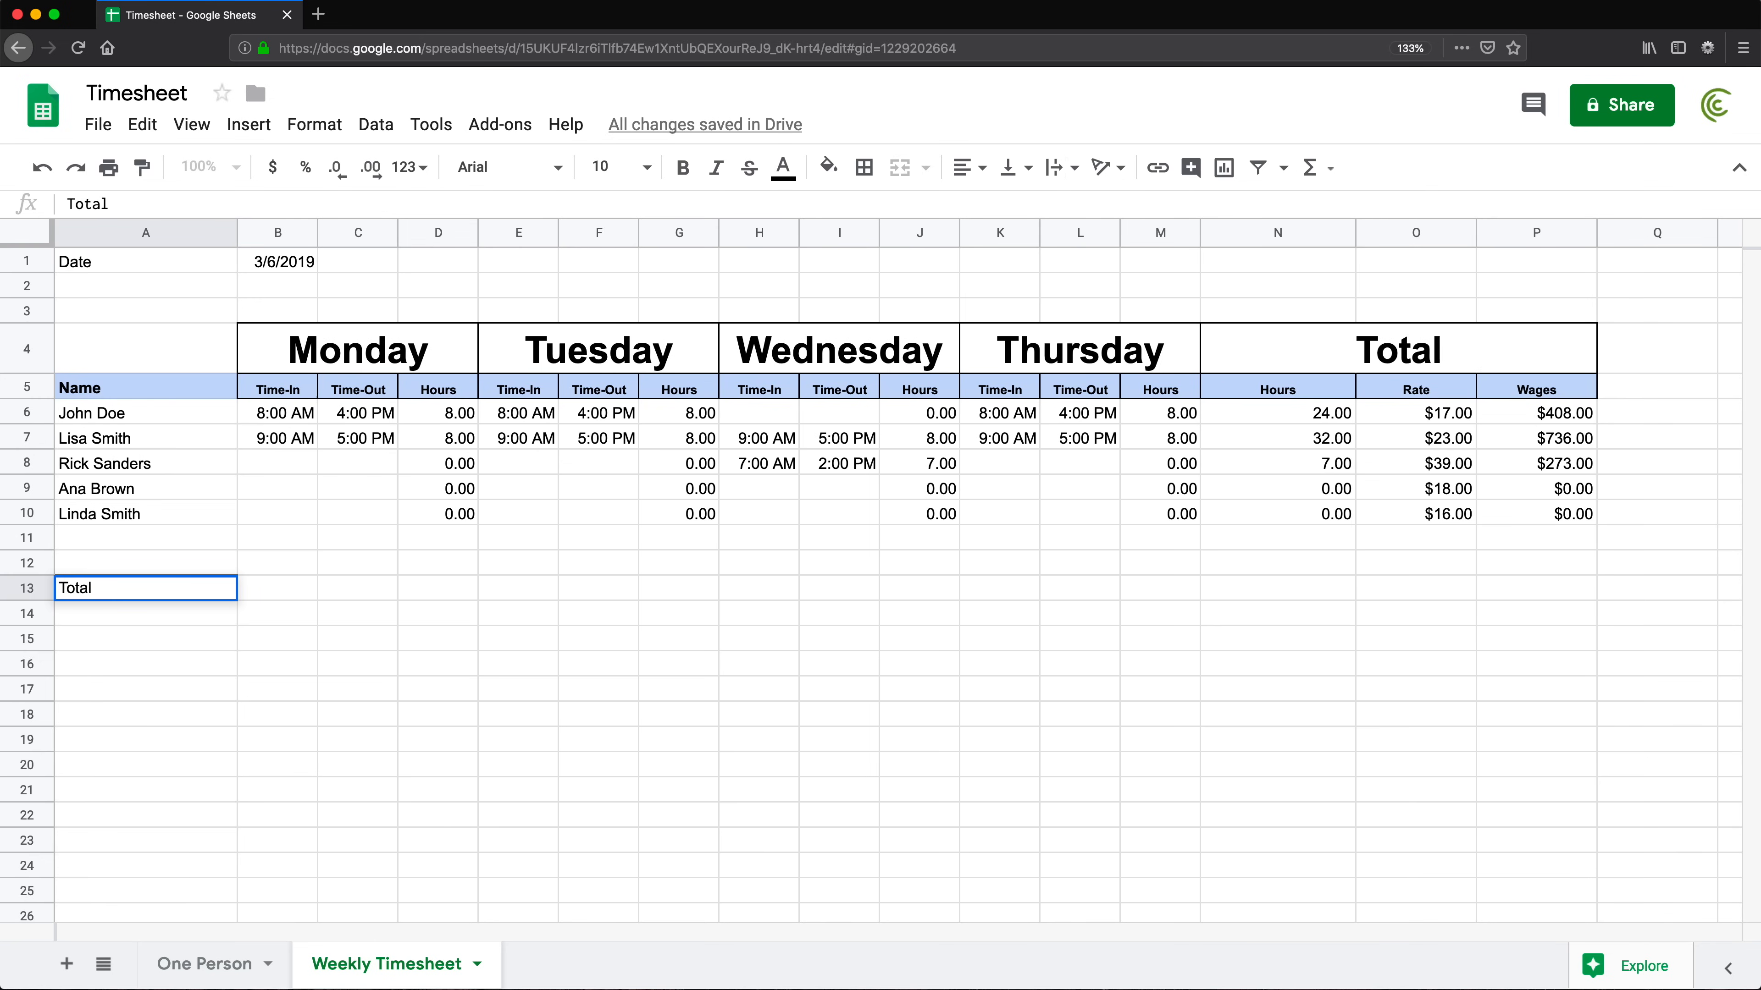
key("Return")
left_click_drag(93, 541, 608, 541)
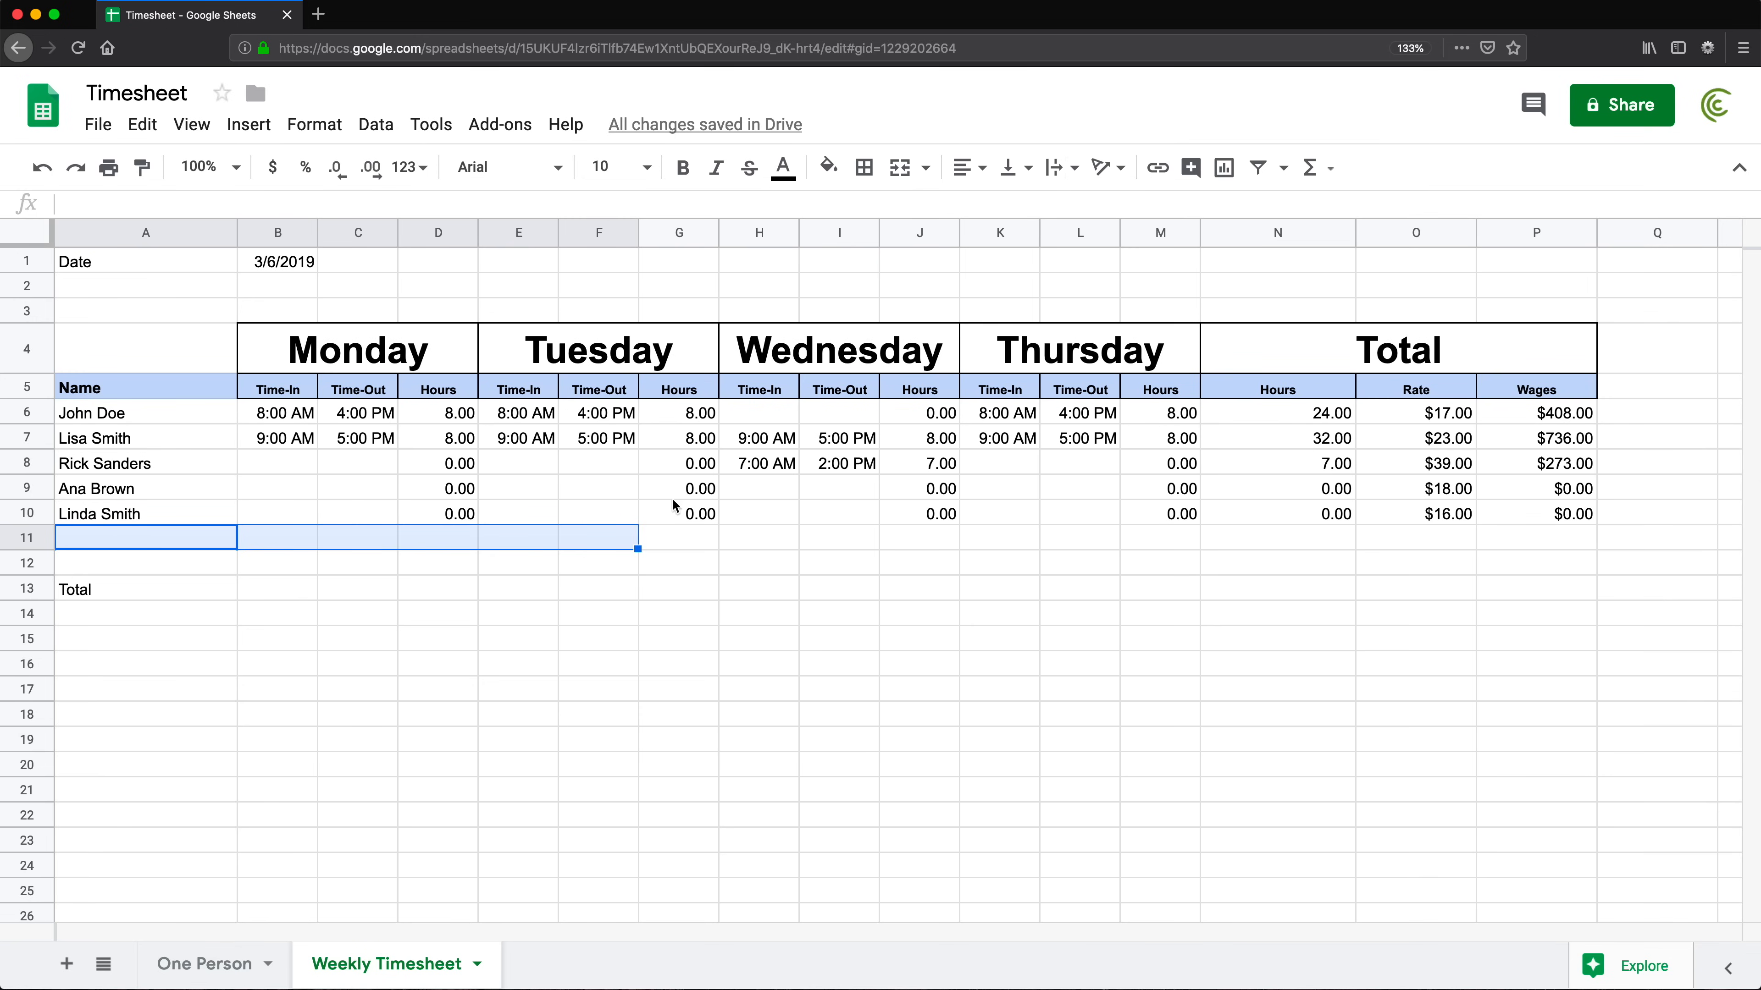
left_click(163, 599)
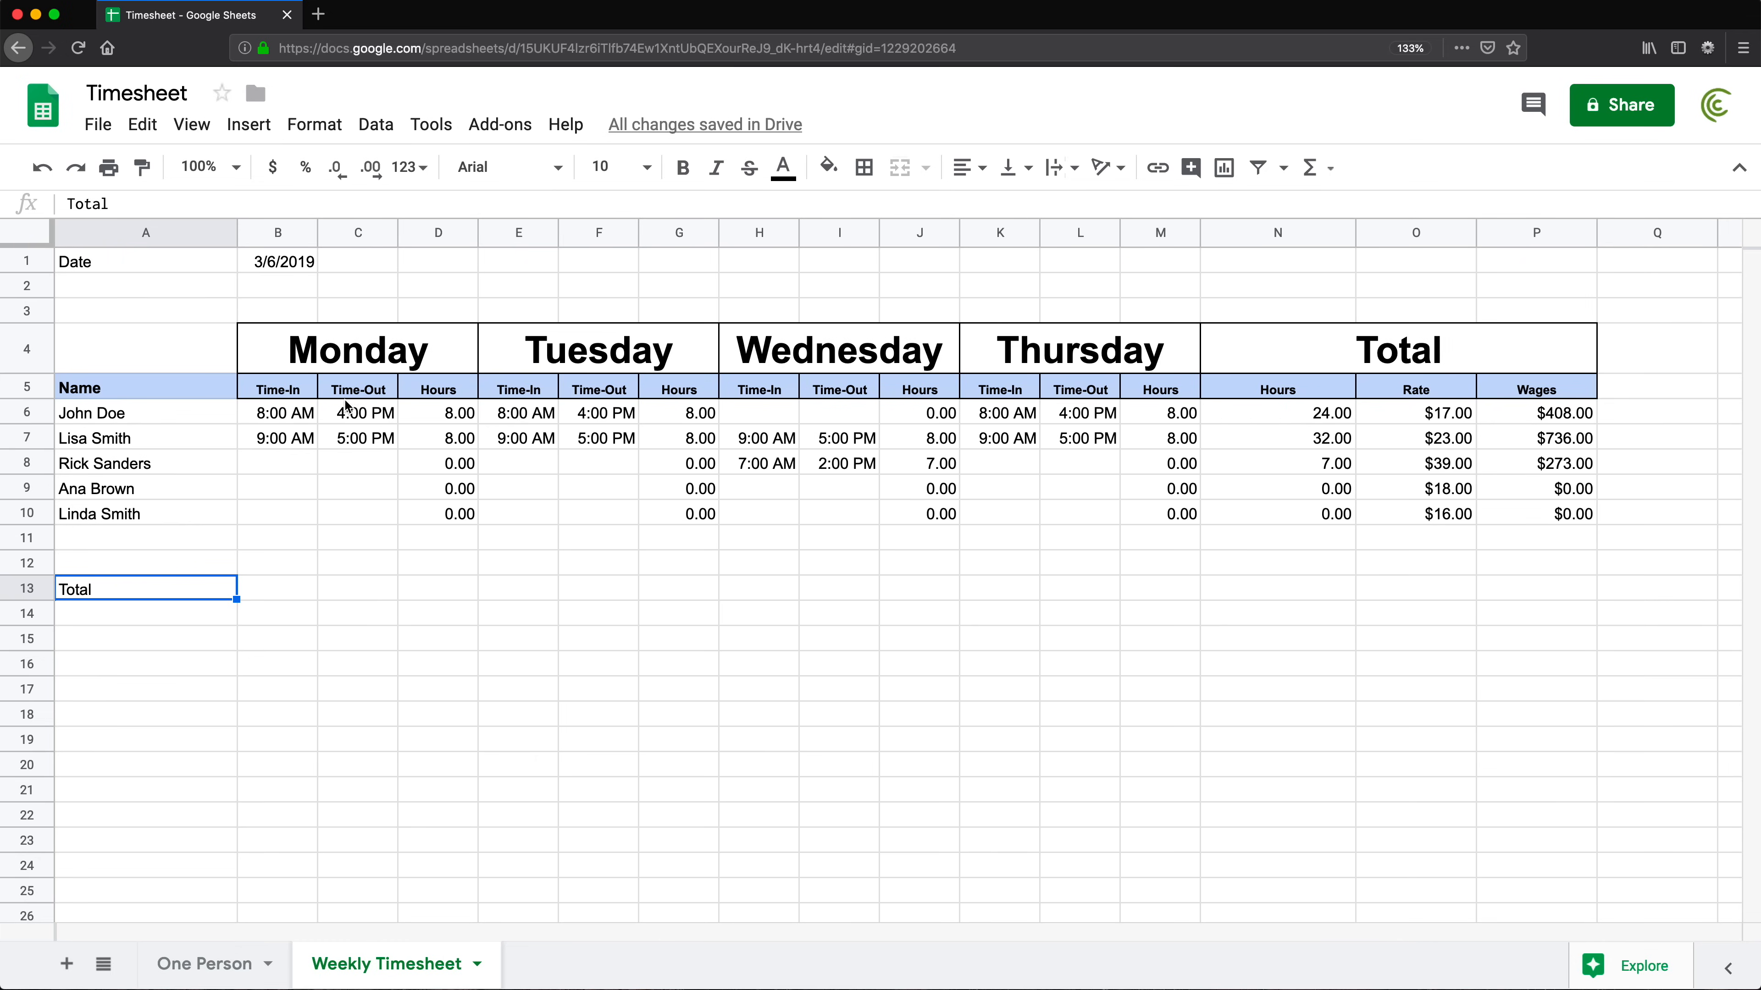
Total Monday's hours in D13 with =SUM(D6:D10)
left_click_drag(299, 420, 291, 519)
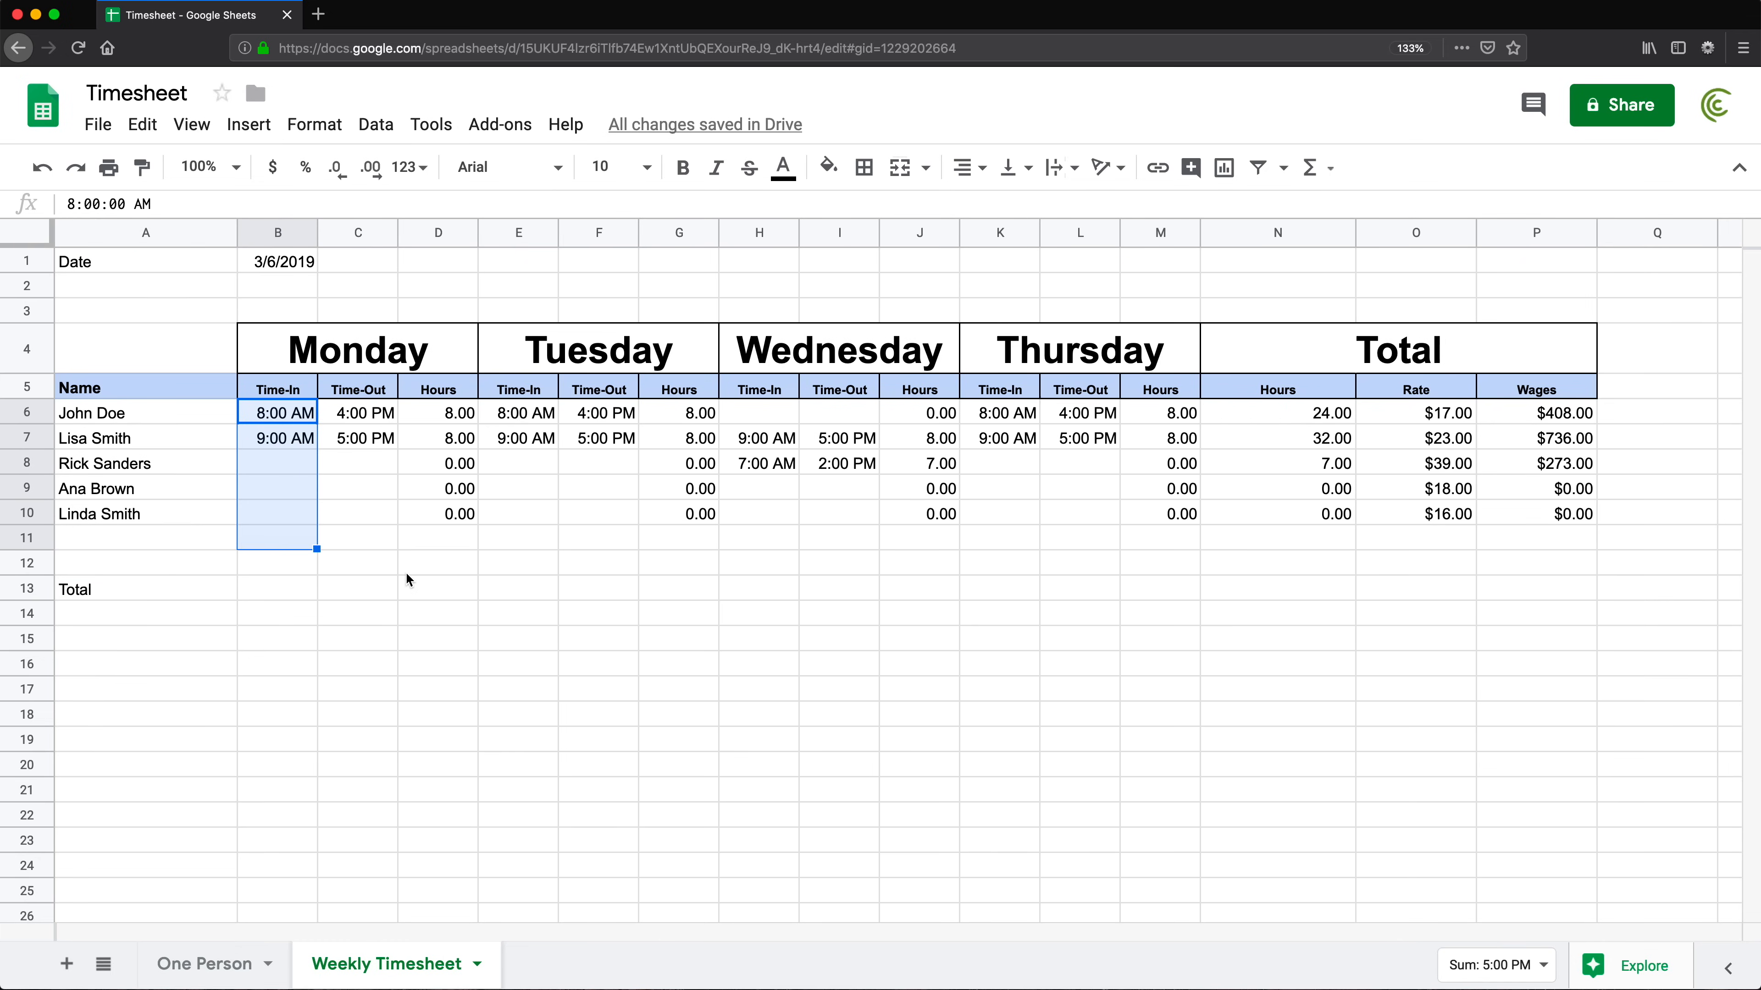
left_click(429, 595)
type("=")
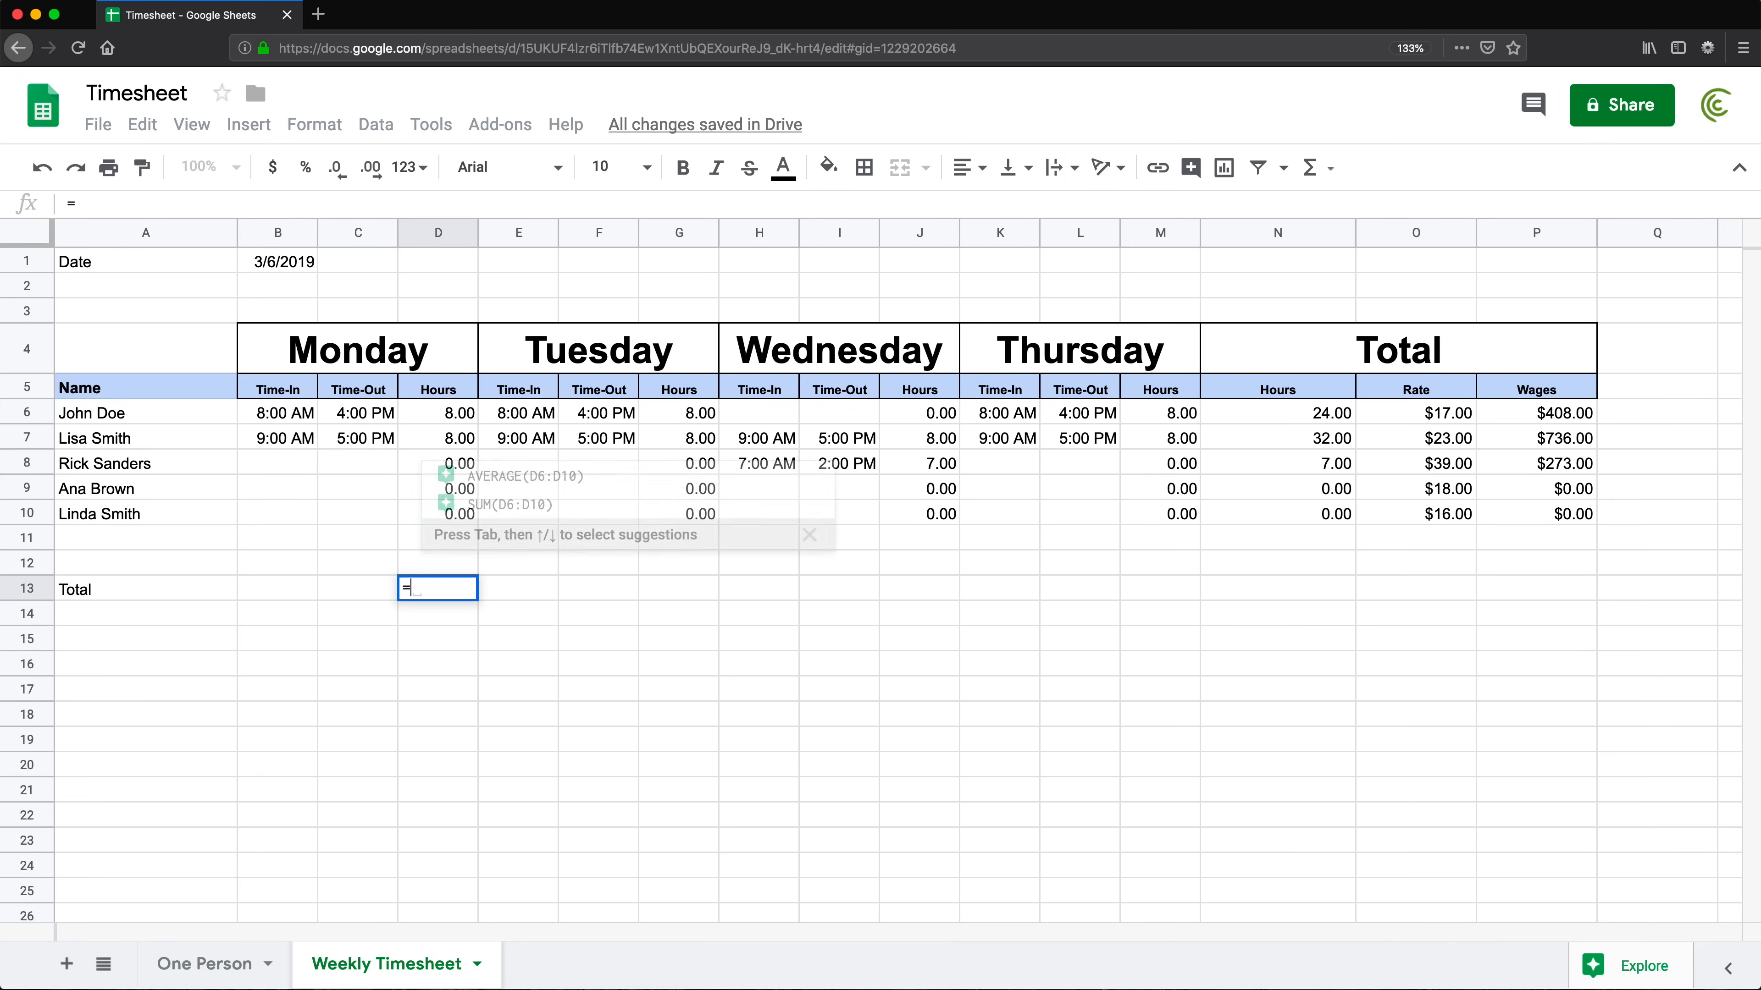
type("su")
key("Tab")
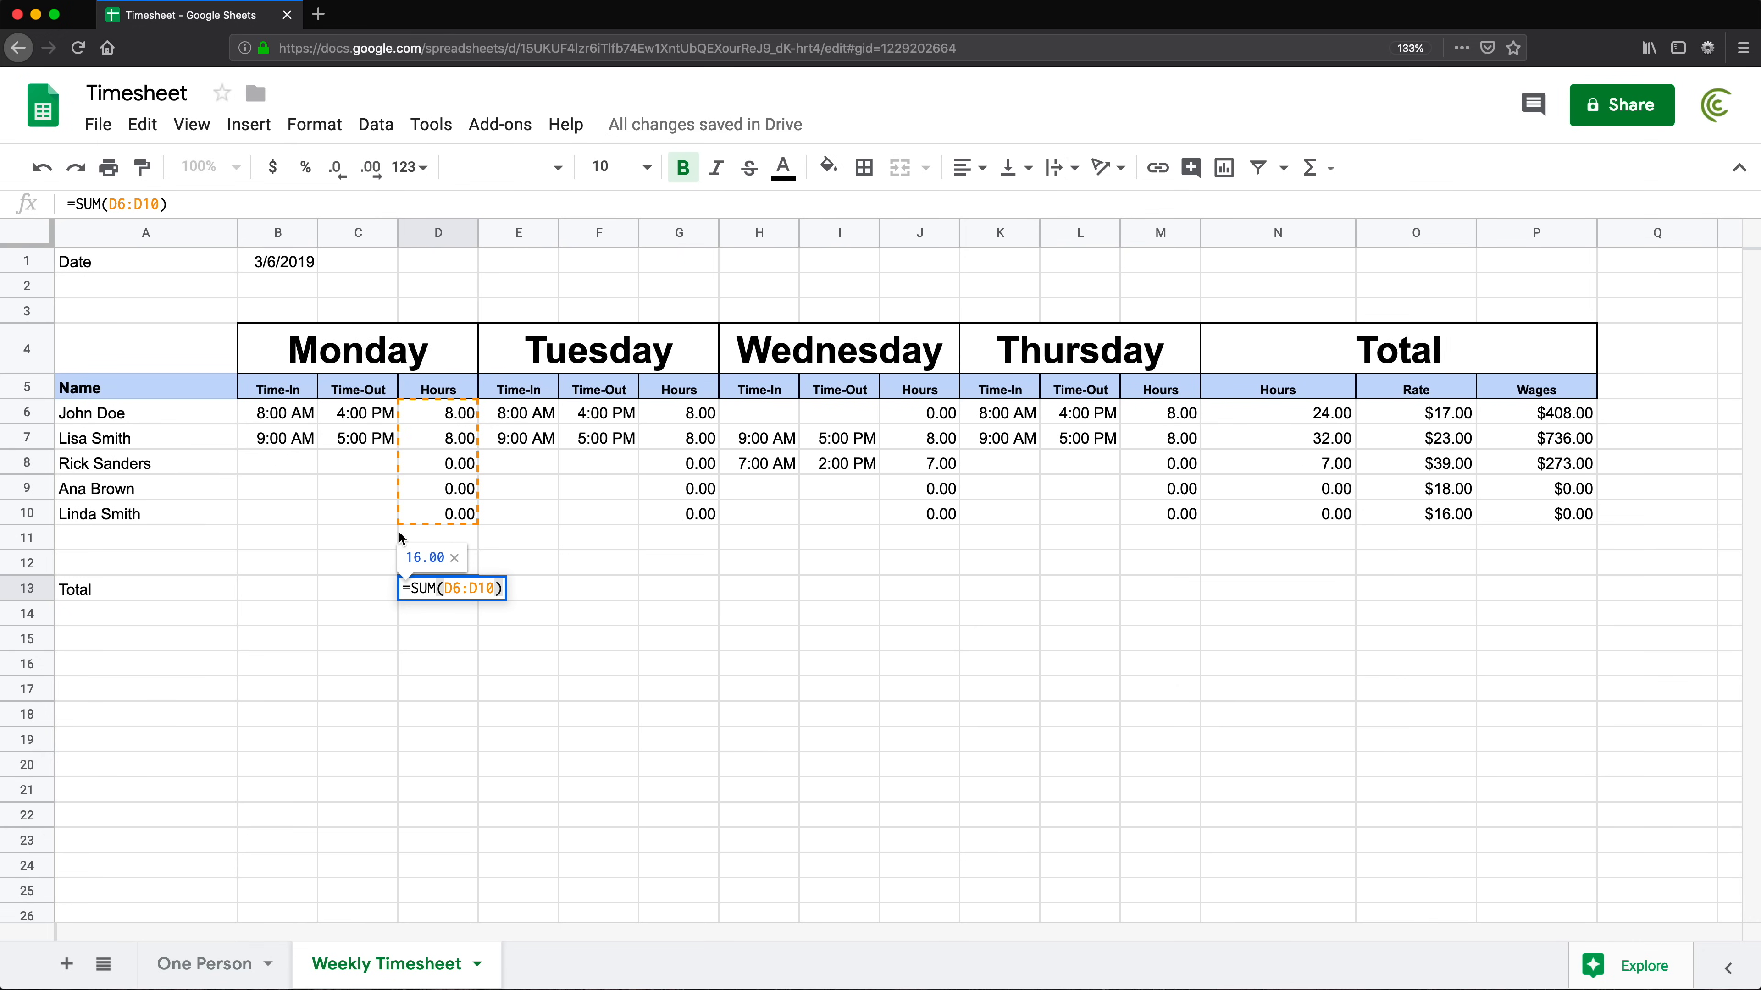
key("Return")
left_click(447, 597)
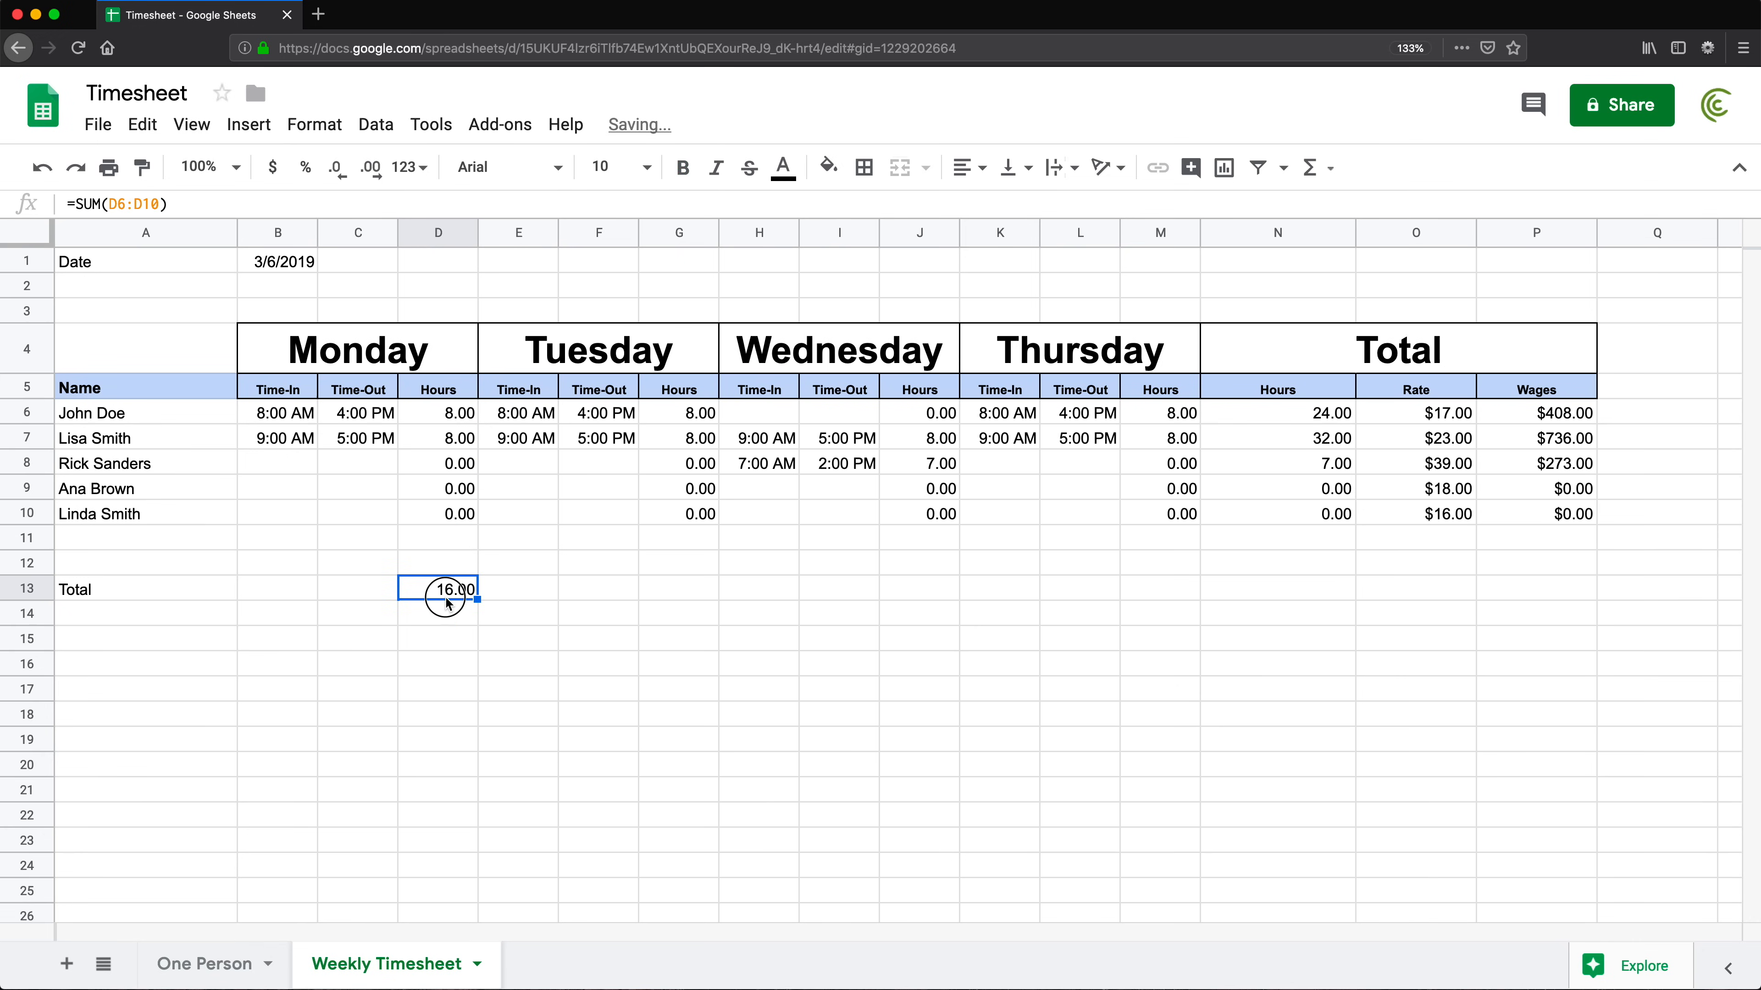
Copy the SUM formula from D13 into G13, J13 and M13 to total the other days' hours
left_click(671, 605)
left_click(929, 590)
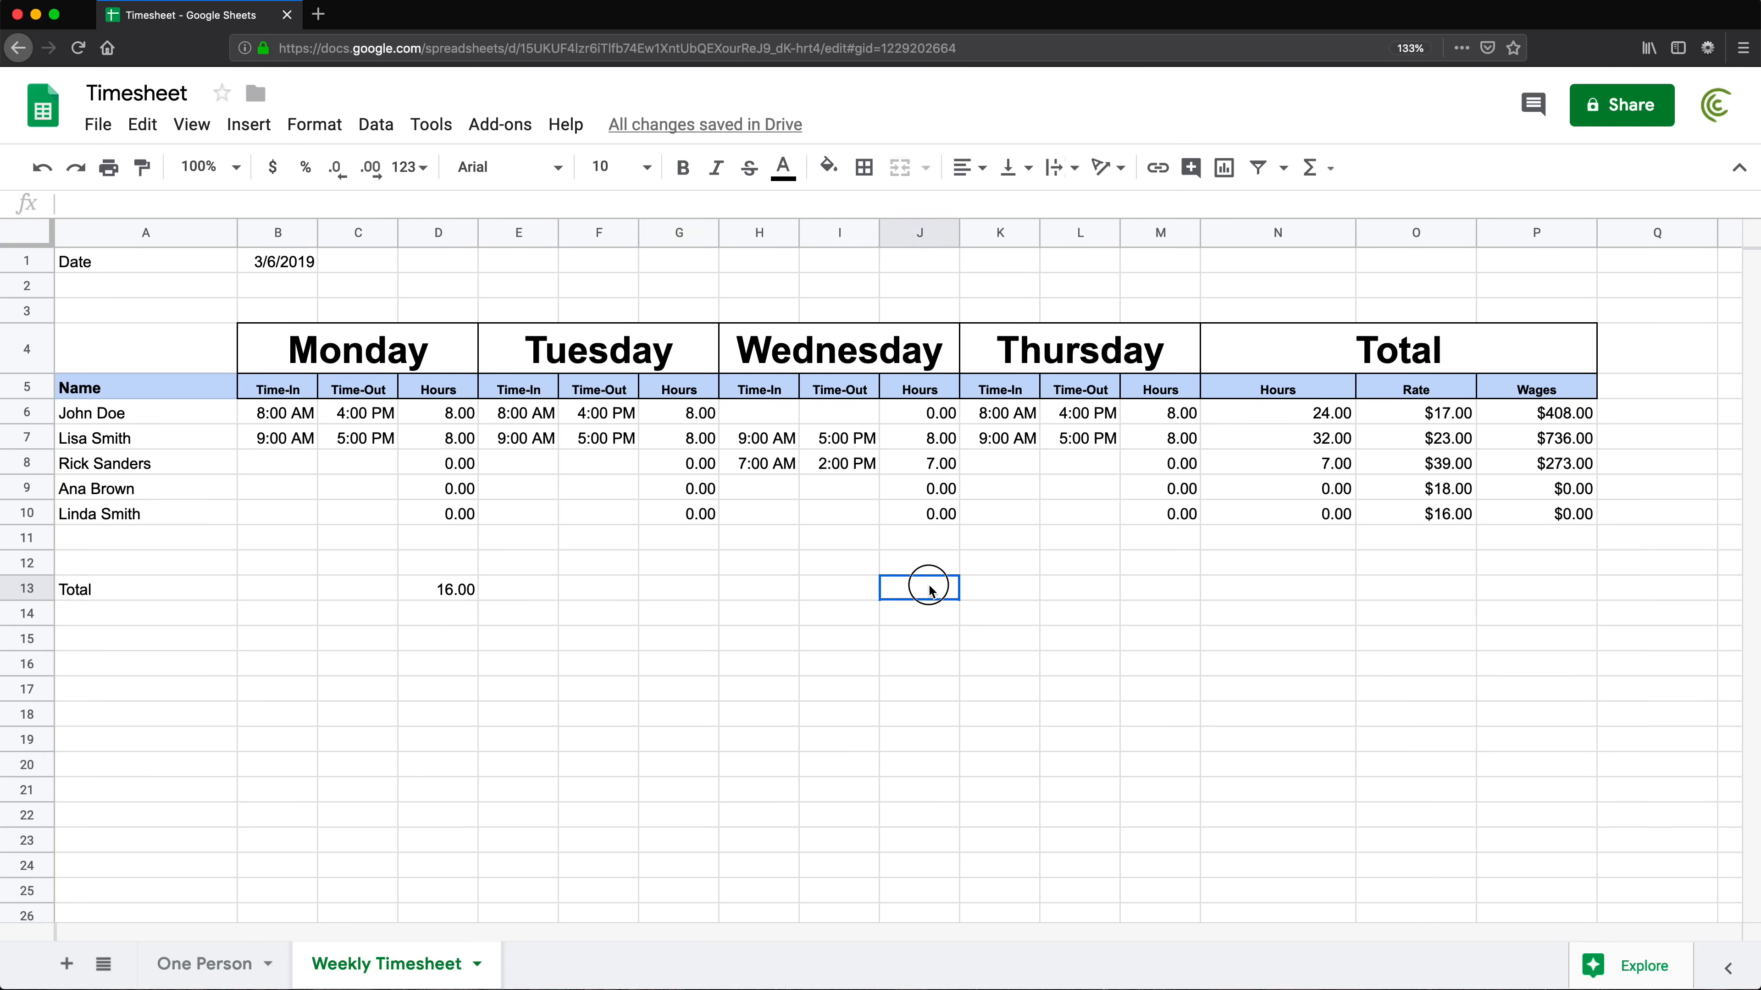
left_click(1171, 593)
left_click(449, 595)
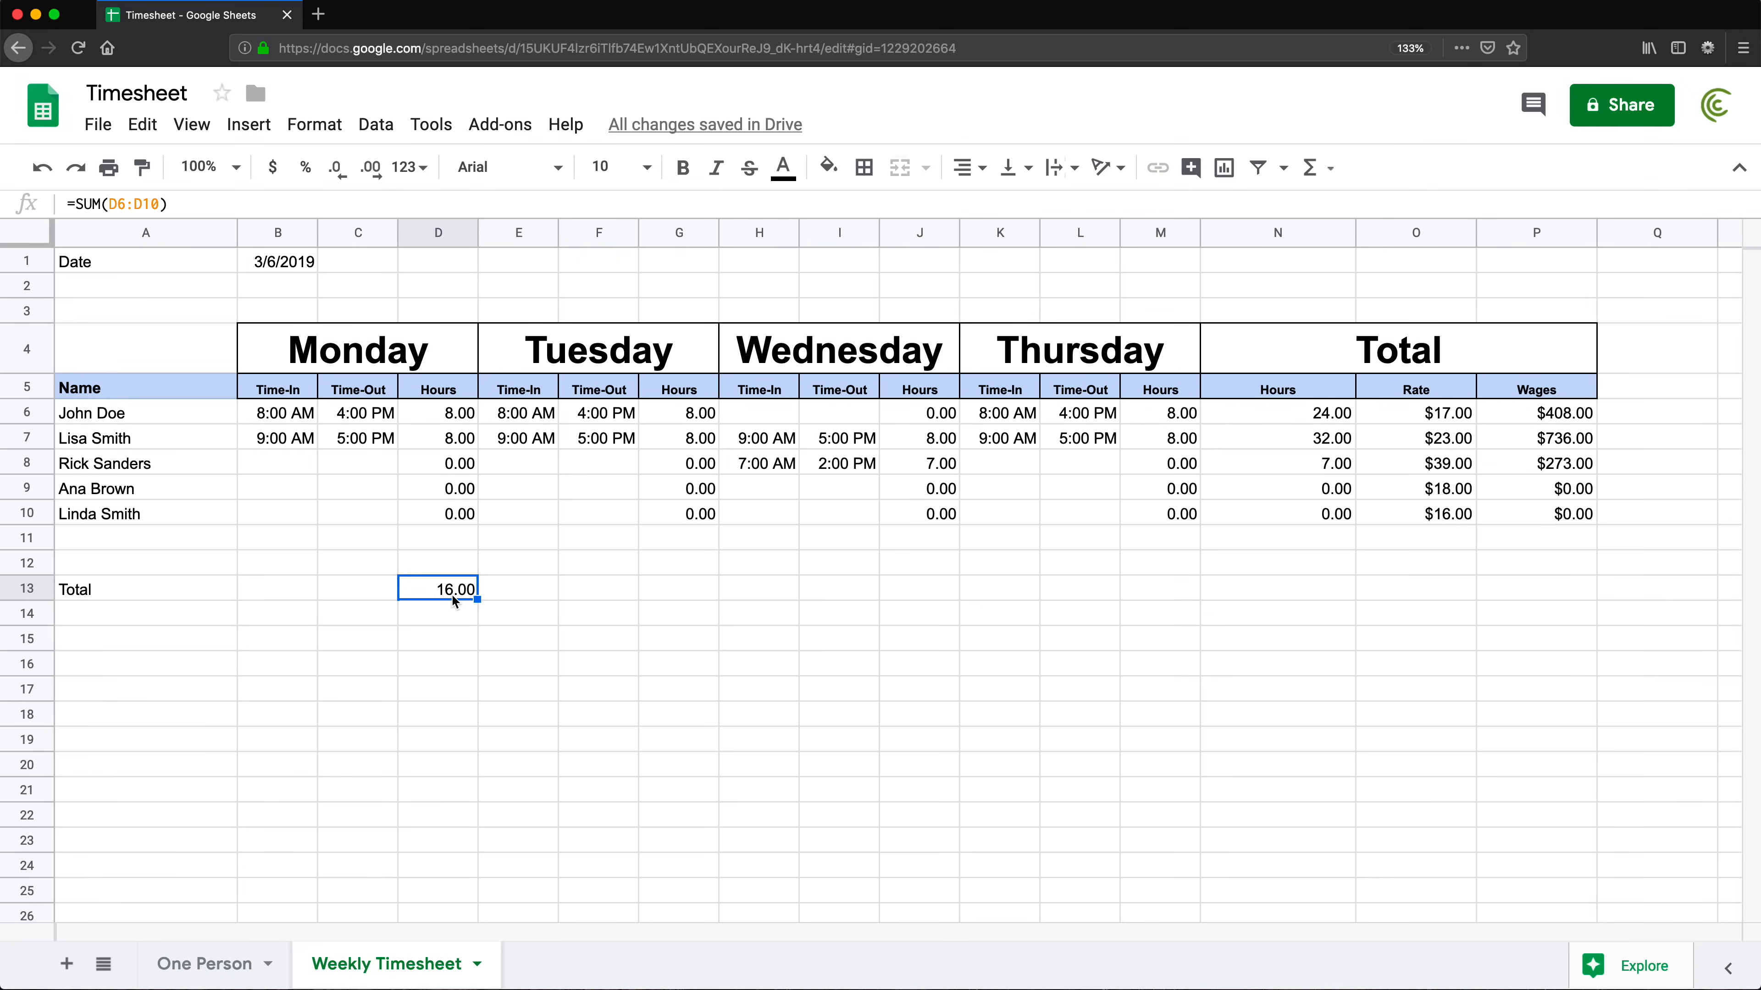
key("ctrl+c")
left_click(666, 595)
key("ctrl+v")
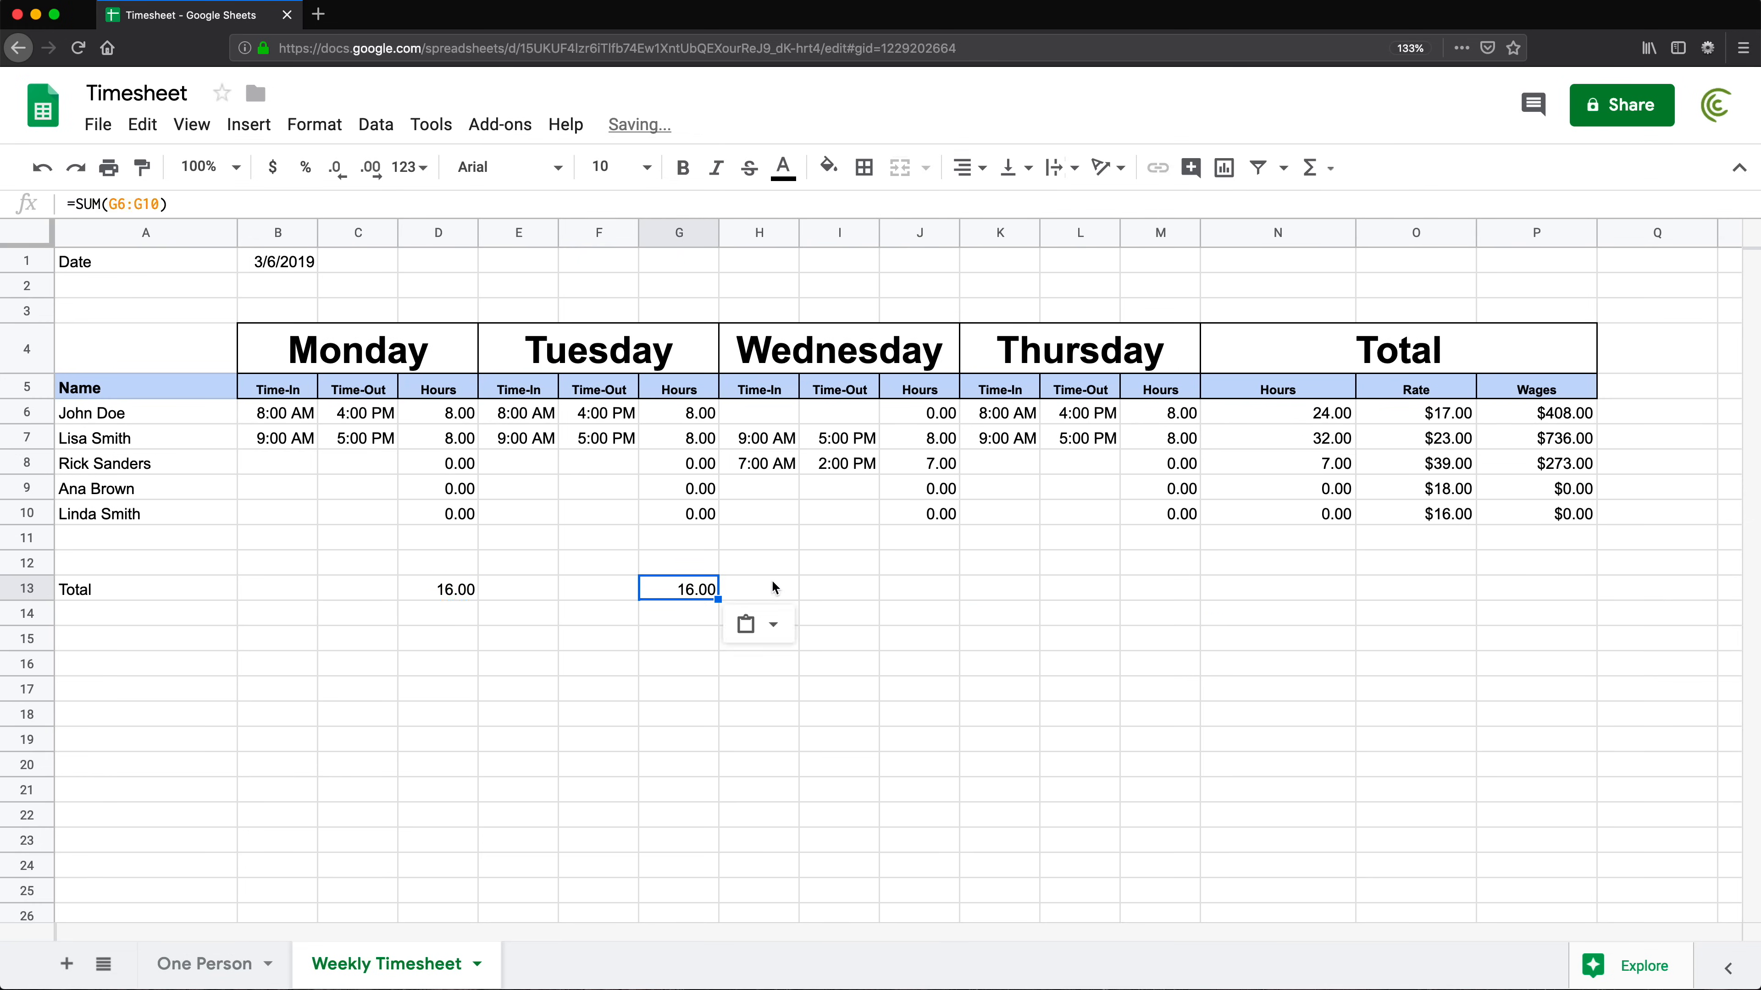
left_click(943, 593)
key("ctrl+v")
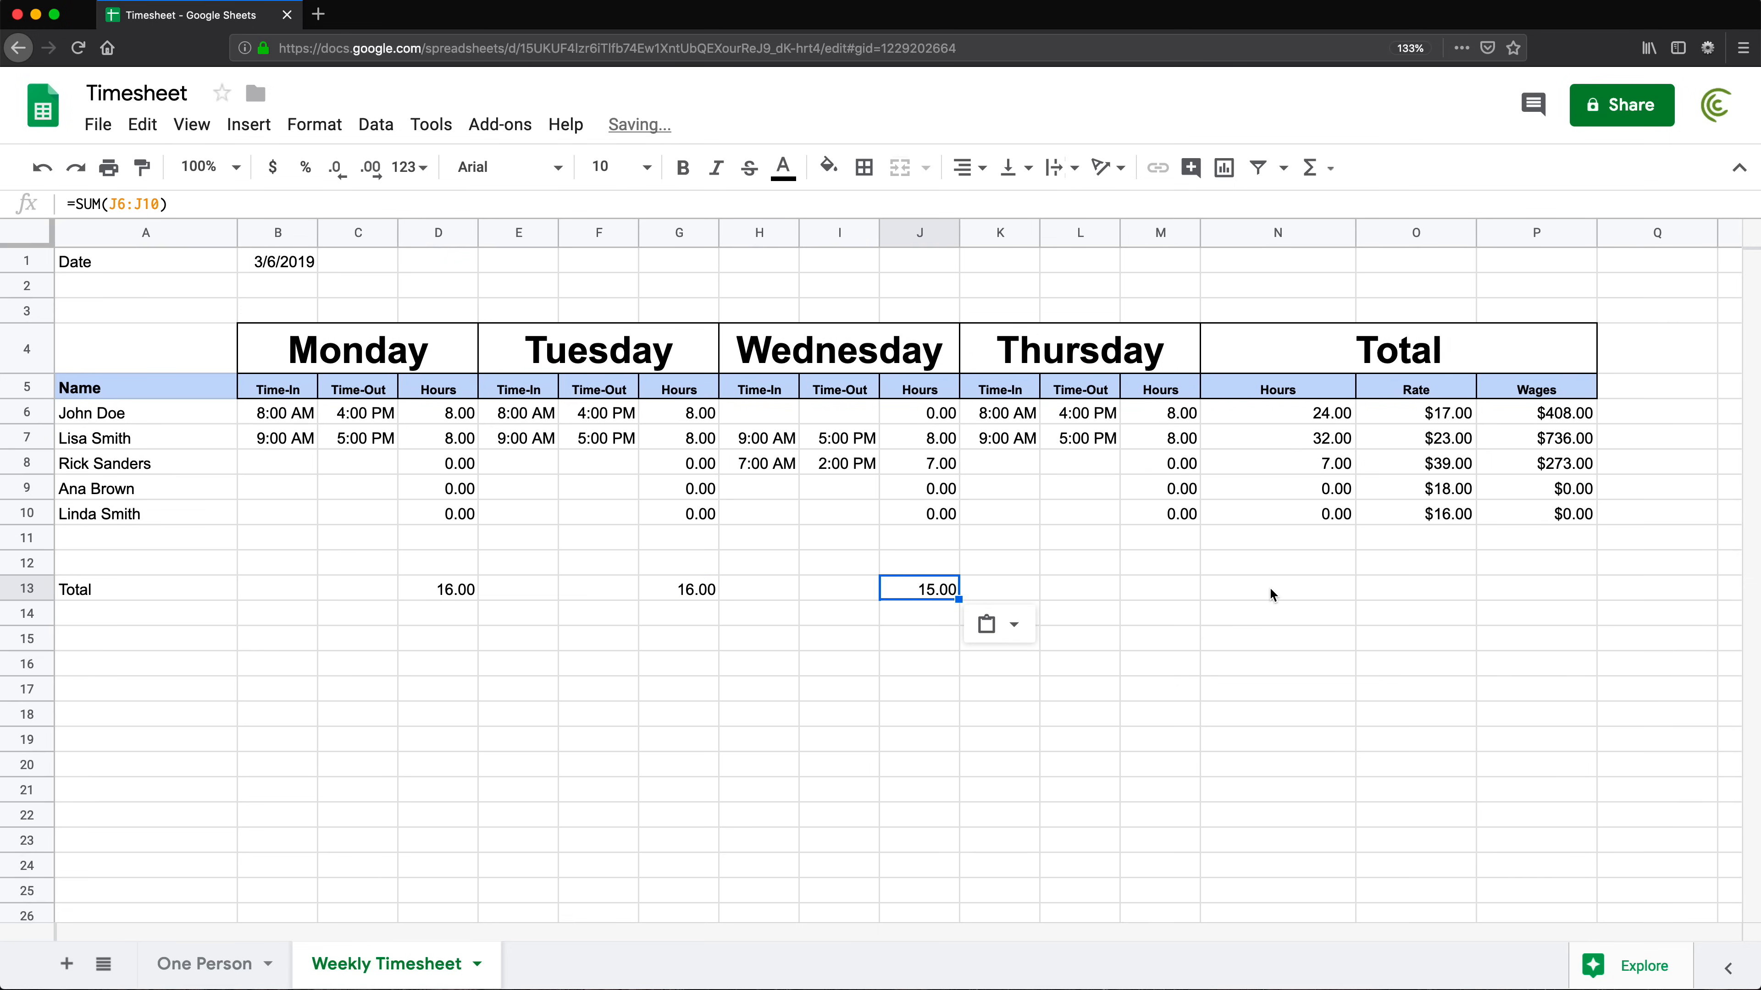
left_click(1171, 586)
key("ctrl+v")
Paste the same SUM formula into N13 and P13 to total all hours and wages
left_click(1300, 596)
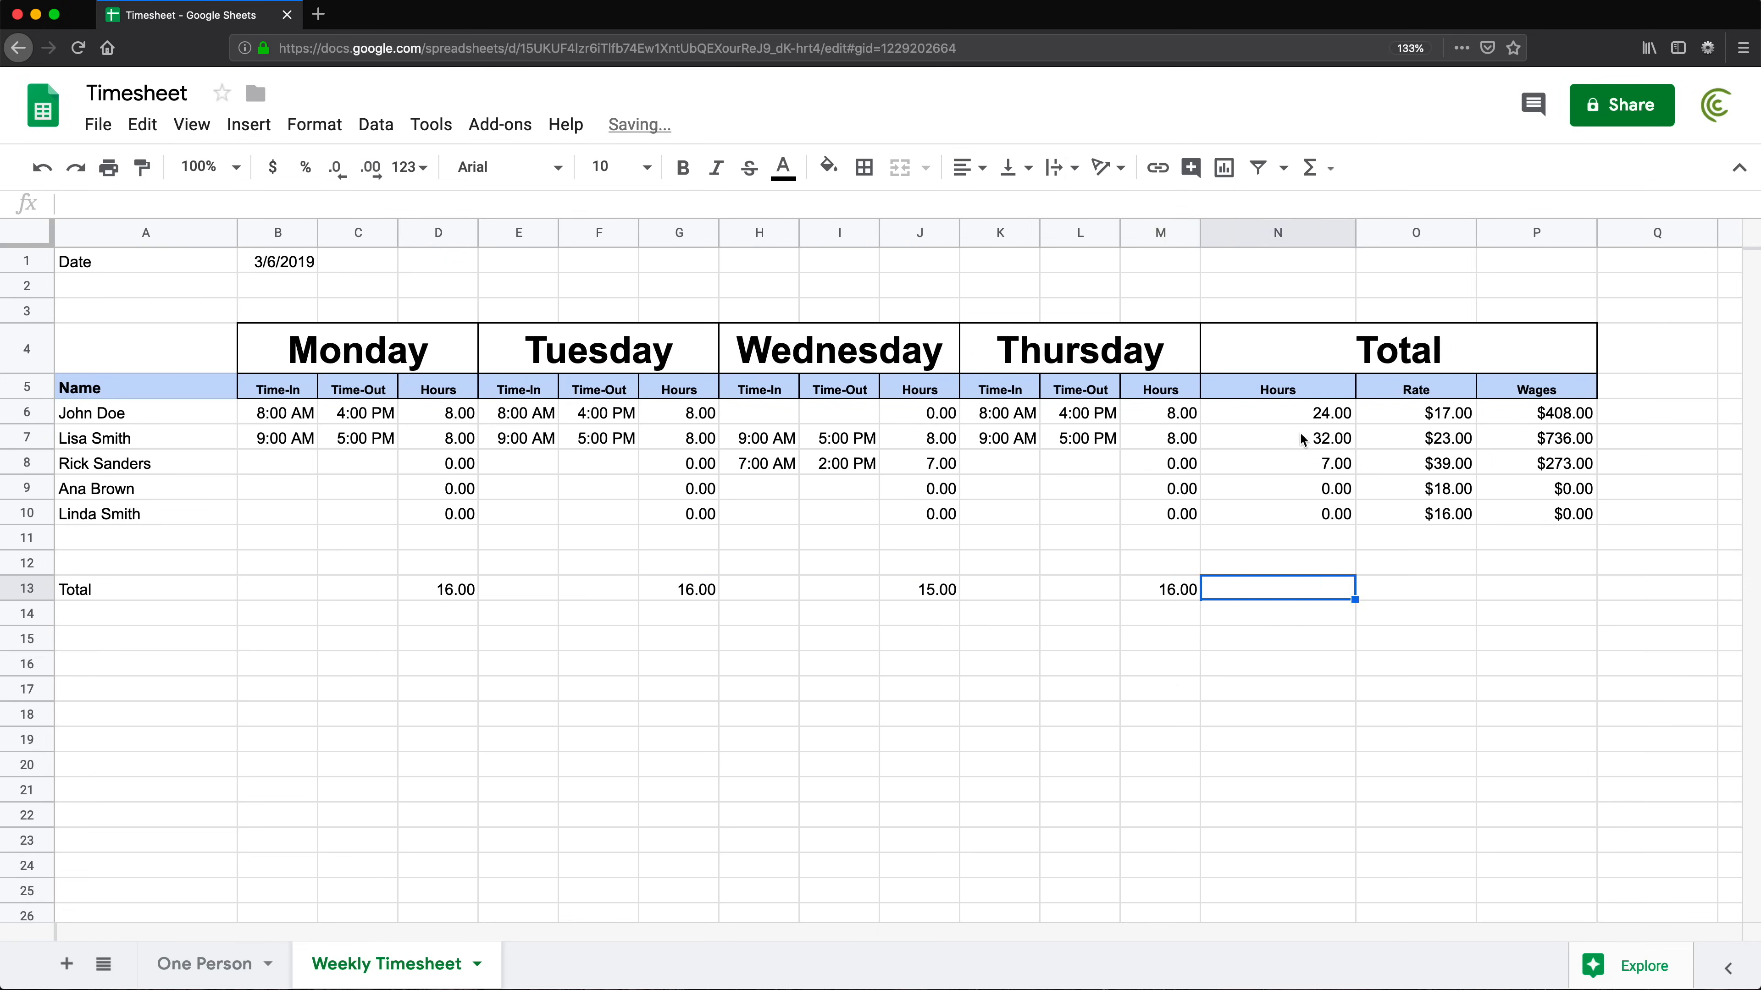
key("ctrl+v")
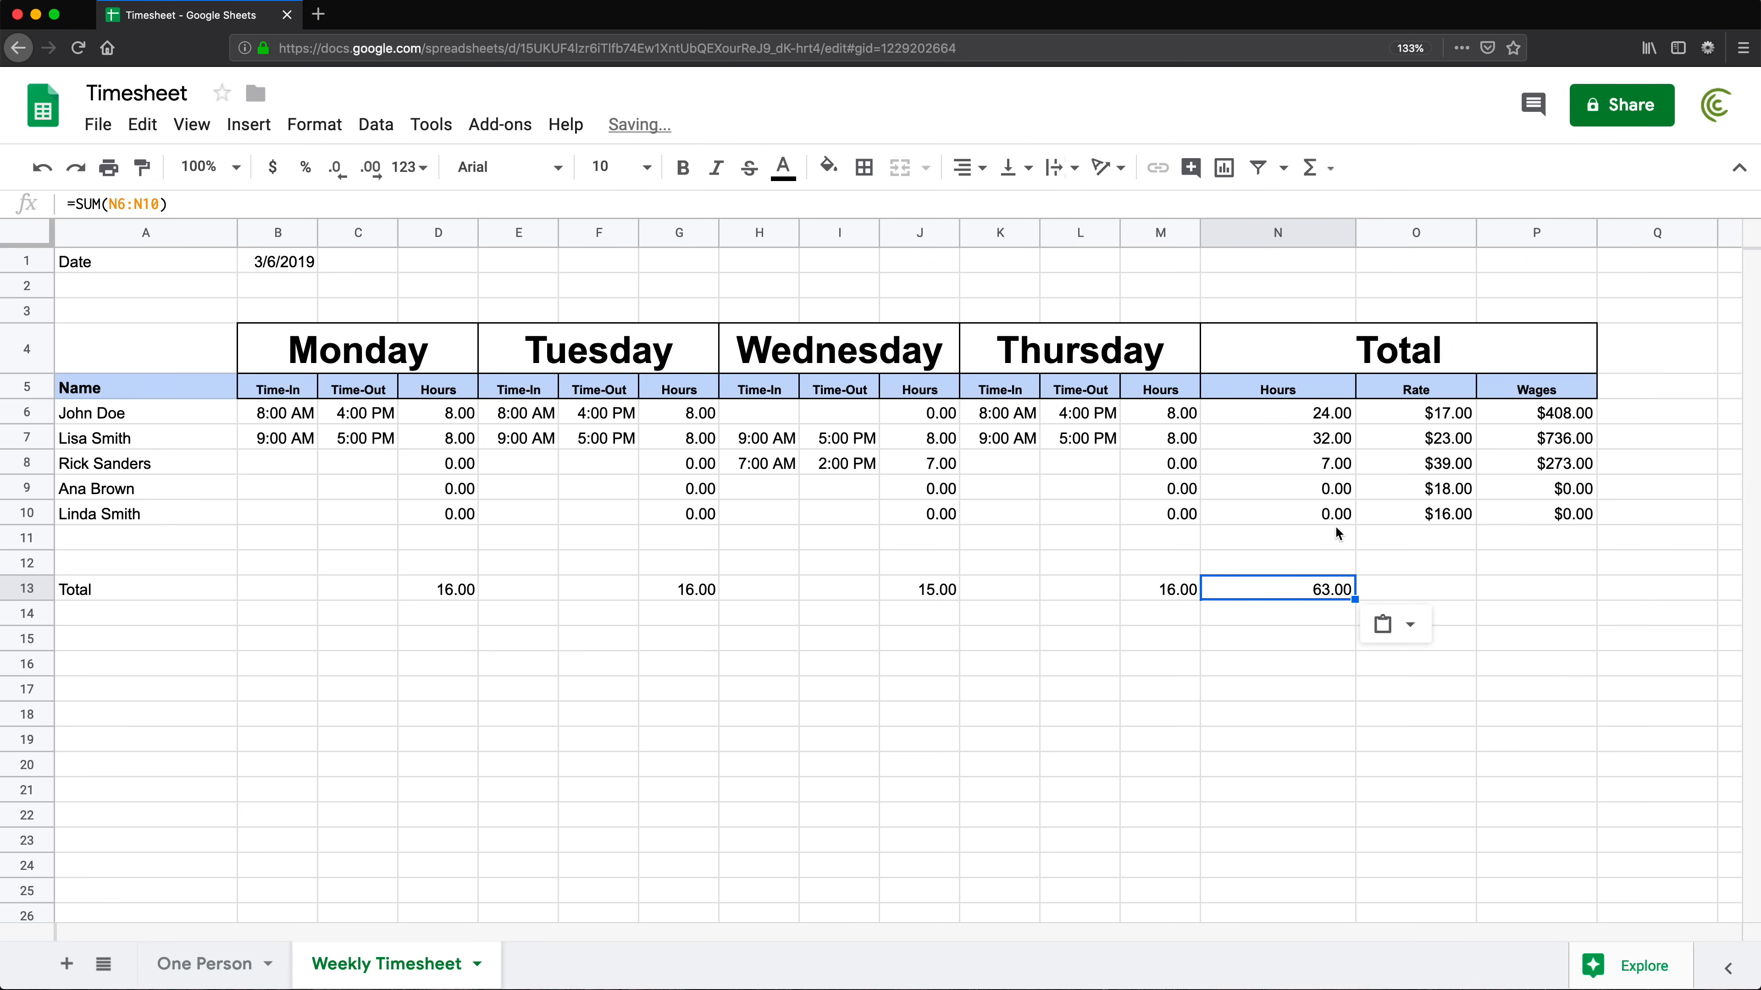
left_click(1530, 598)
key("ctrl+v")
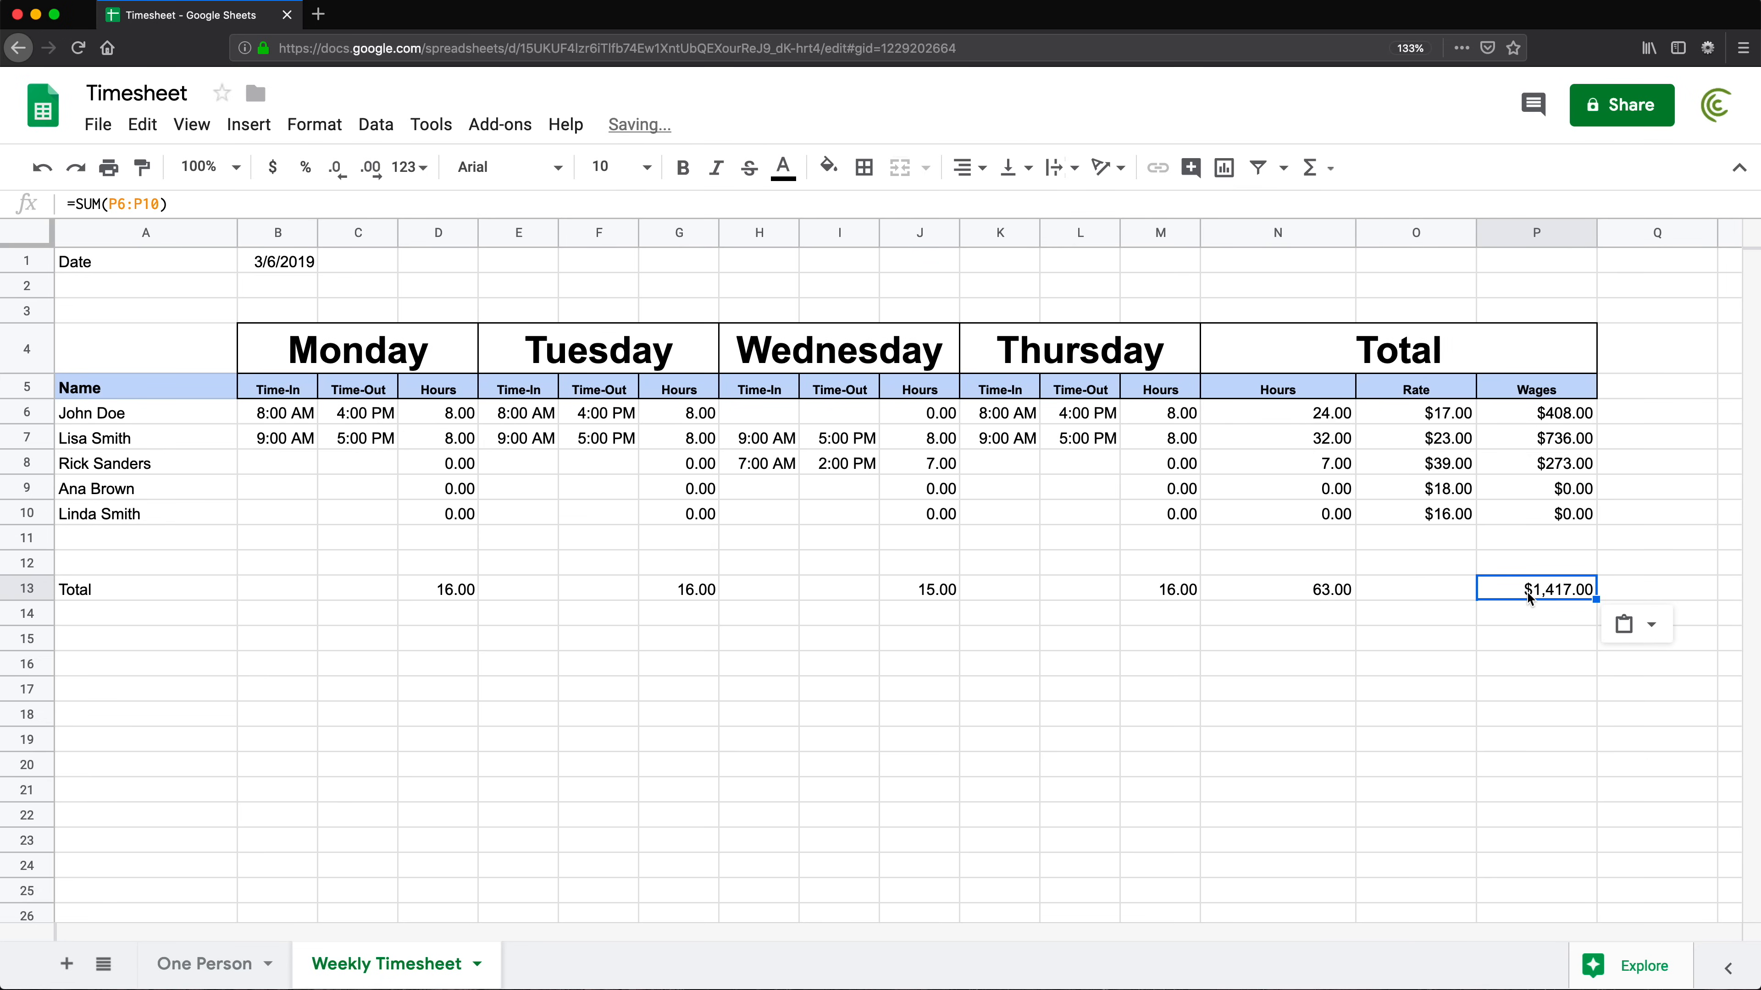
left_click(1327, 646)
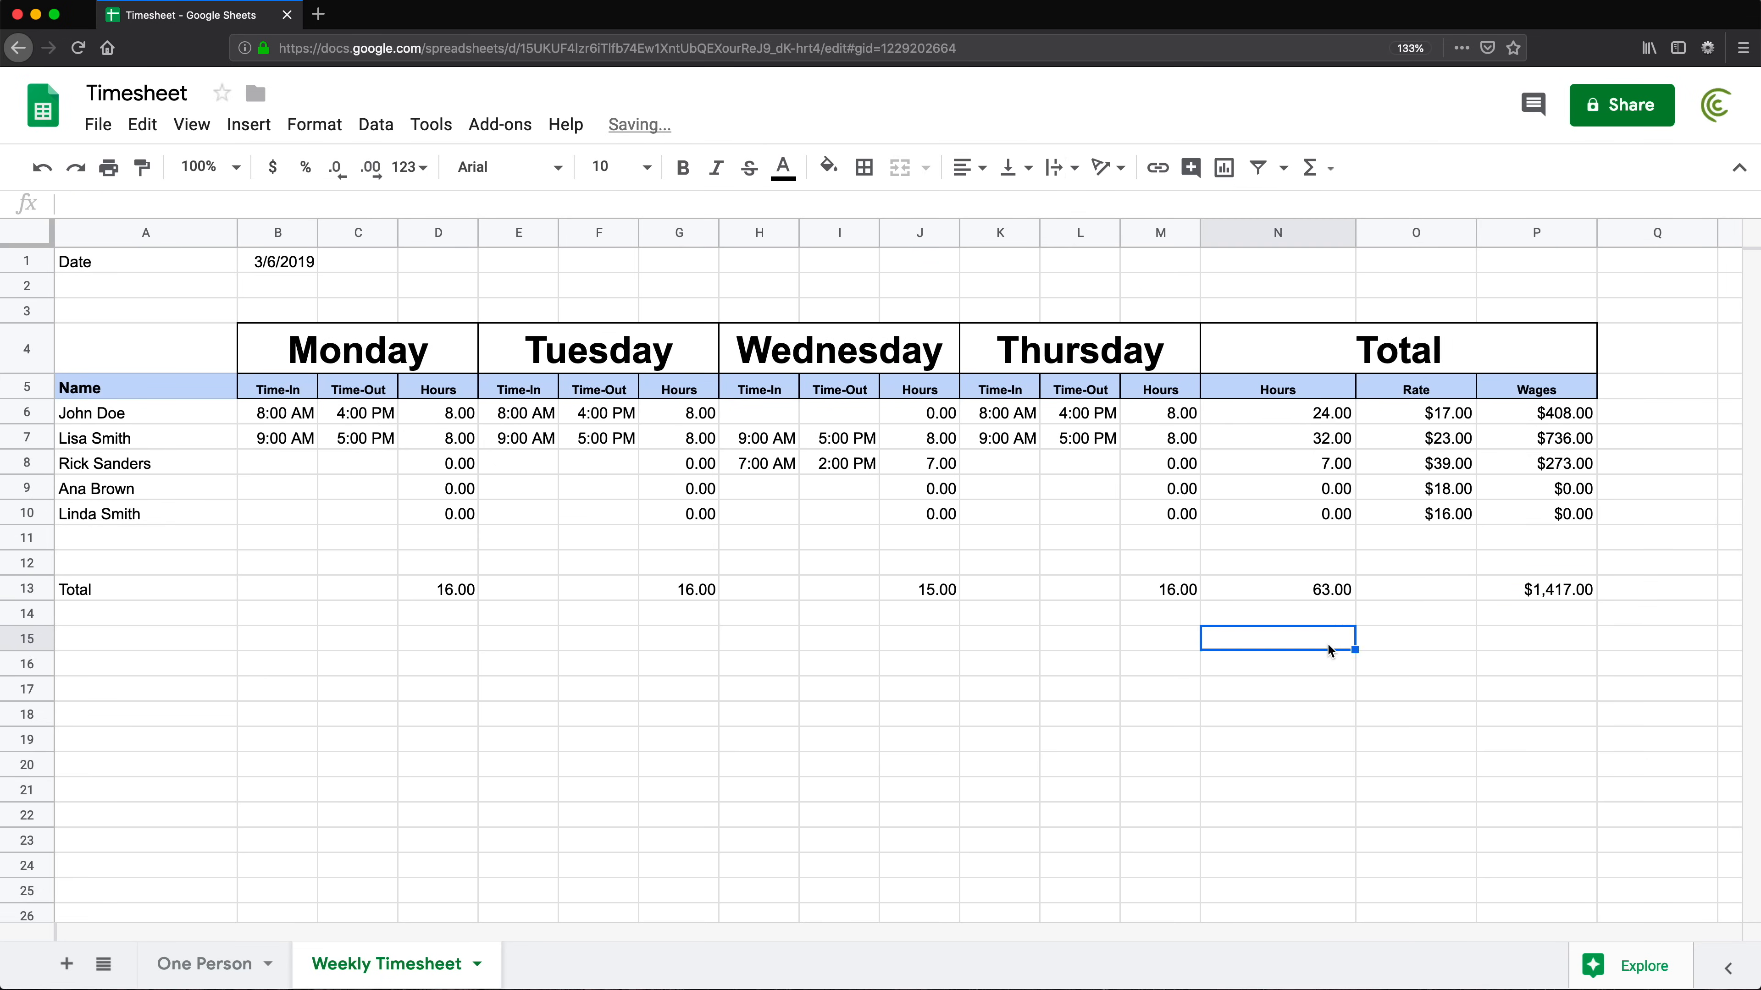
Fill the Total row A13:P13 with the same light blue as the header row
left_click(98, 587)
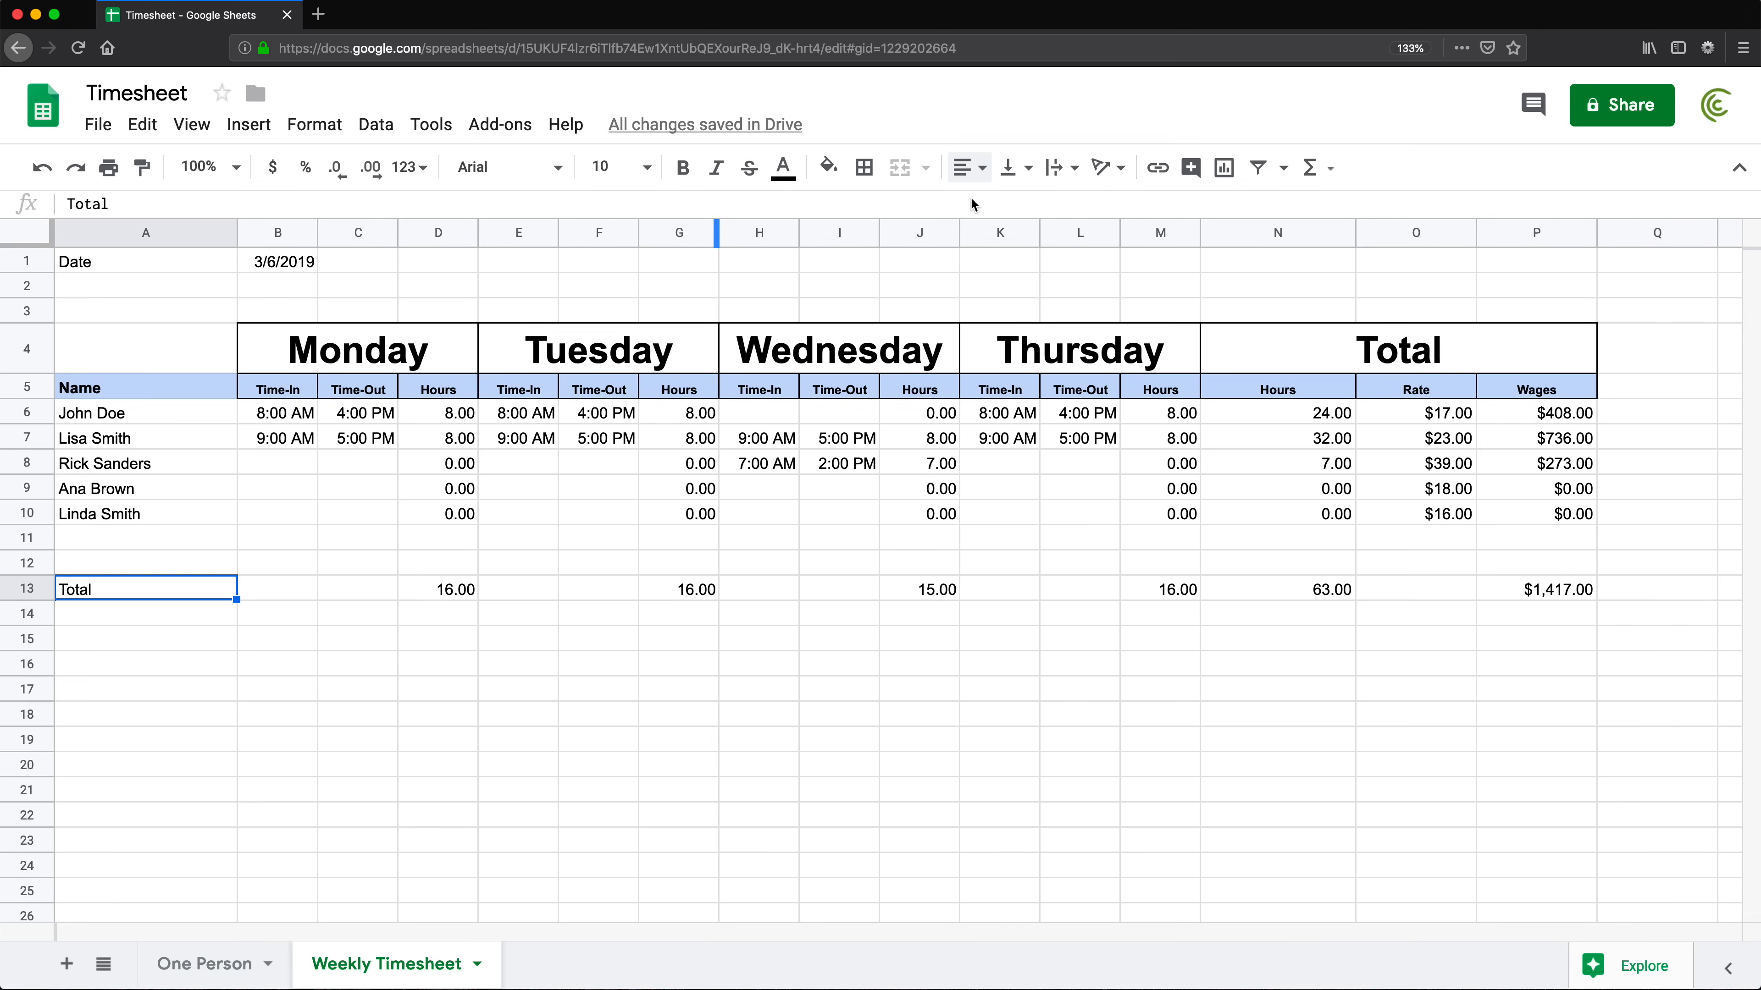
left_click_drag(135, 593, 1536, 590)
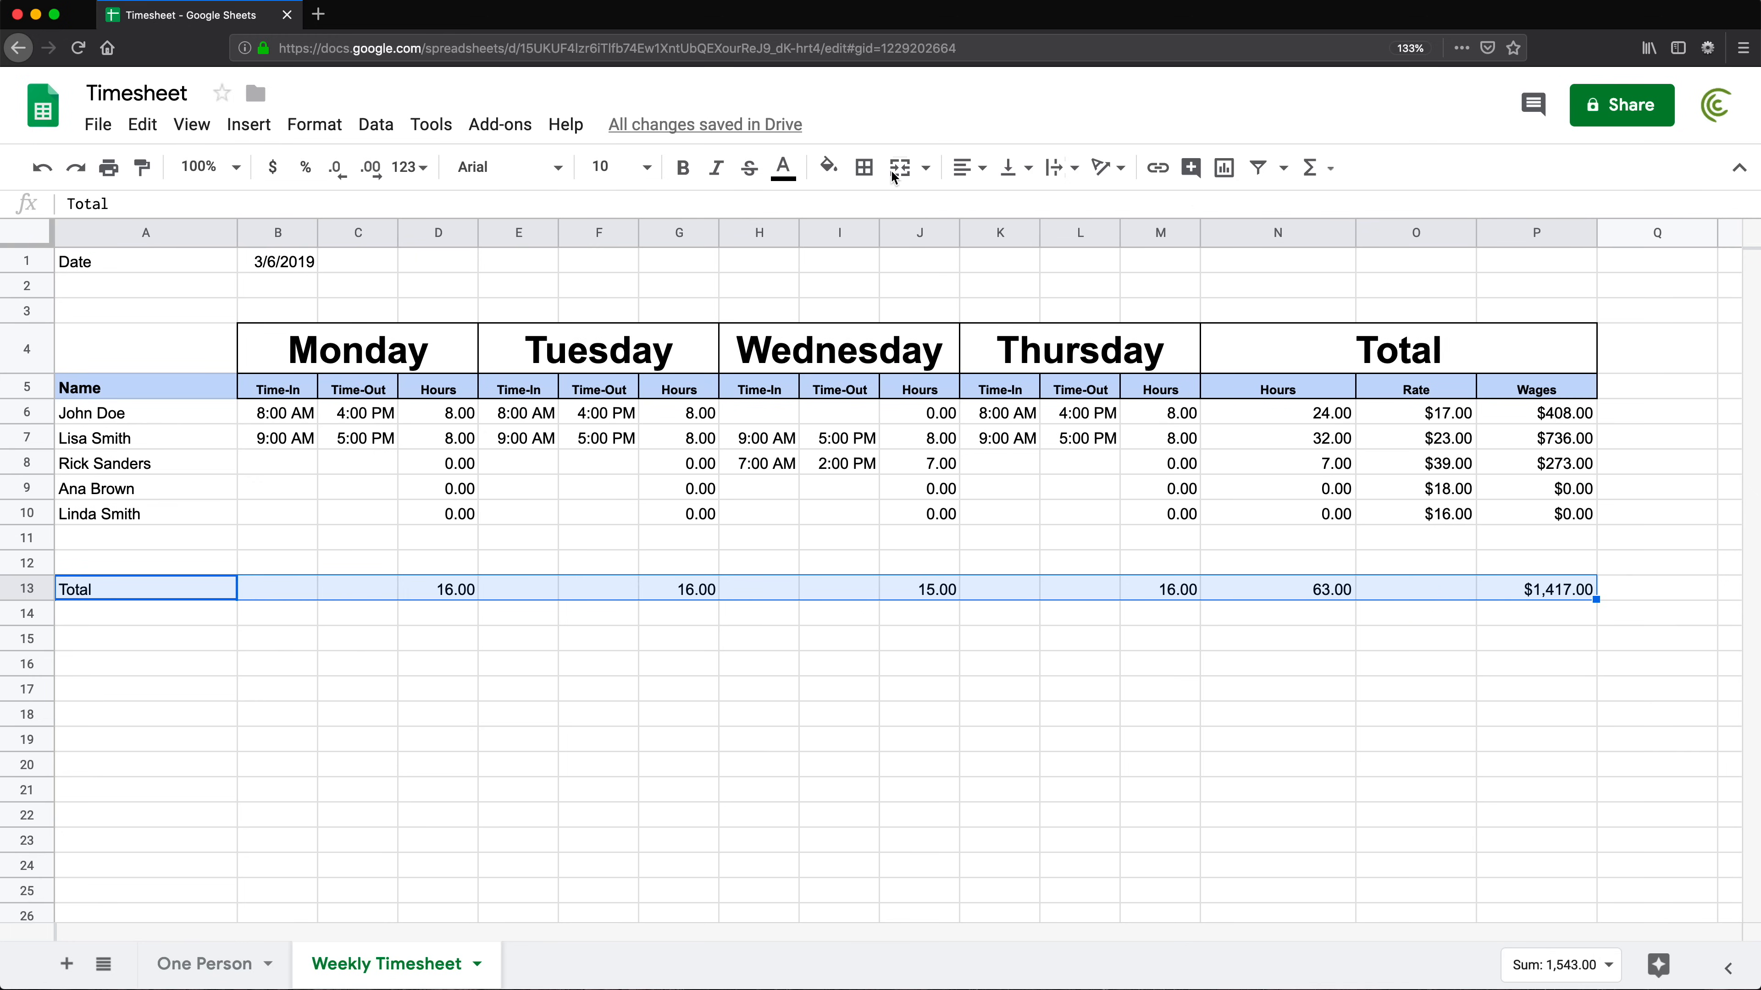
left_click(828, 167)
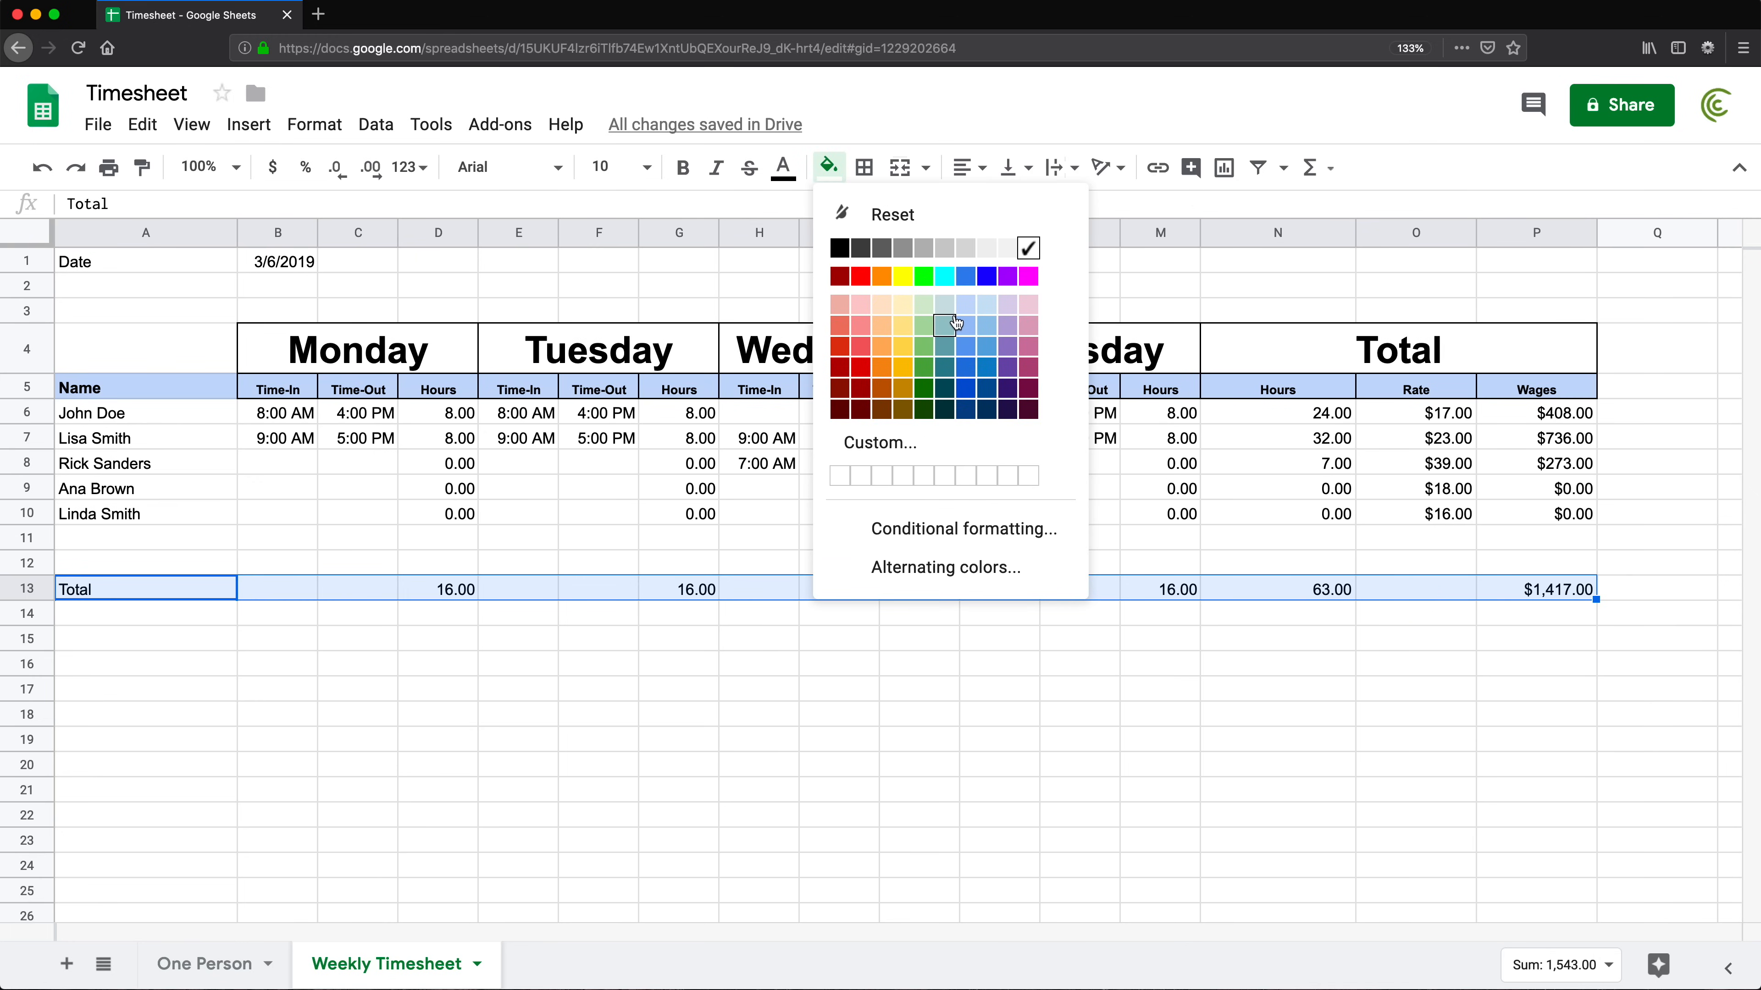
left_click(964, 305)
left_click(1153, 660)
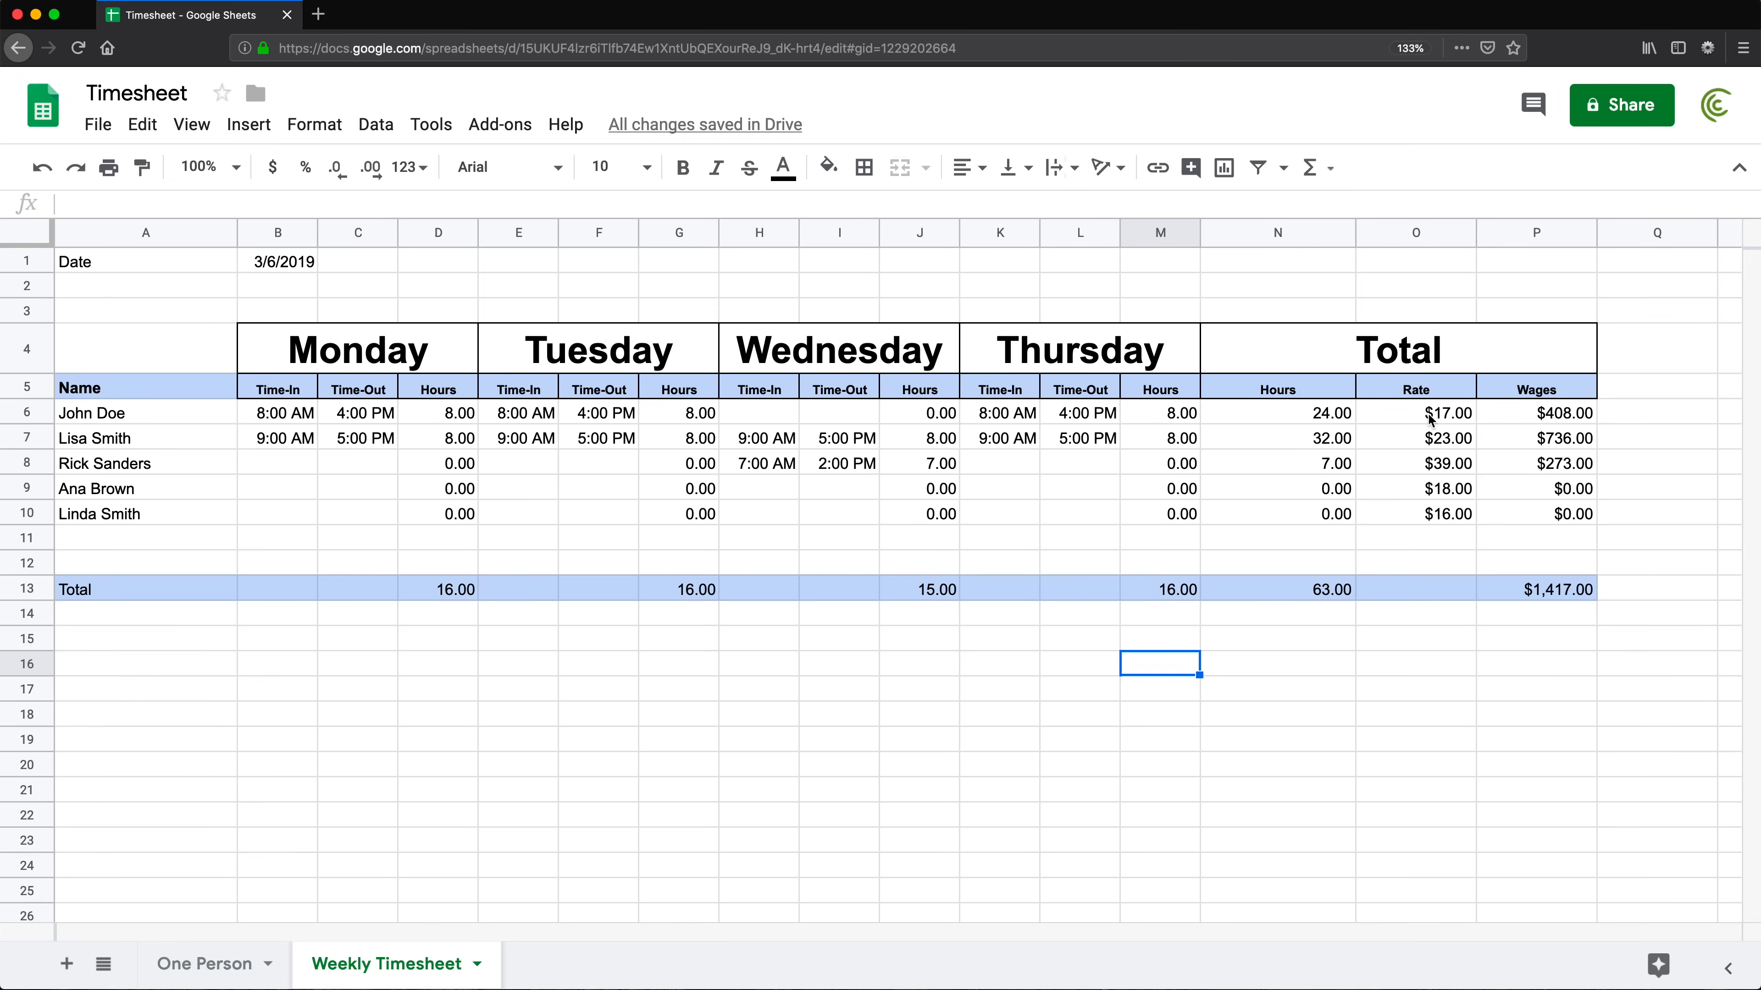
Average the employees' hourly rates in O13 of the Total row with =AVERAGE(O6:O10)
left_click(1421, 590)
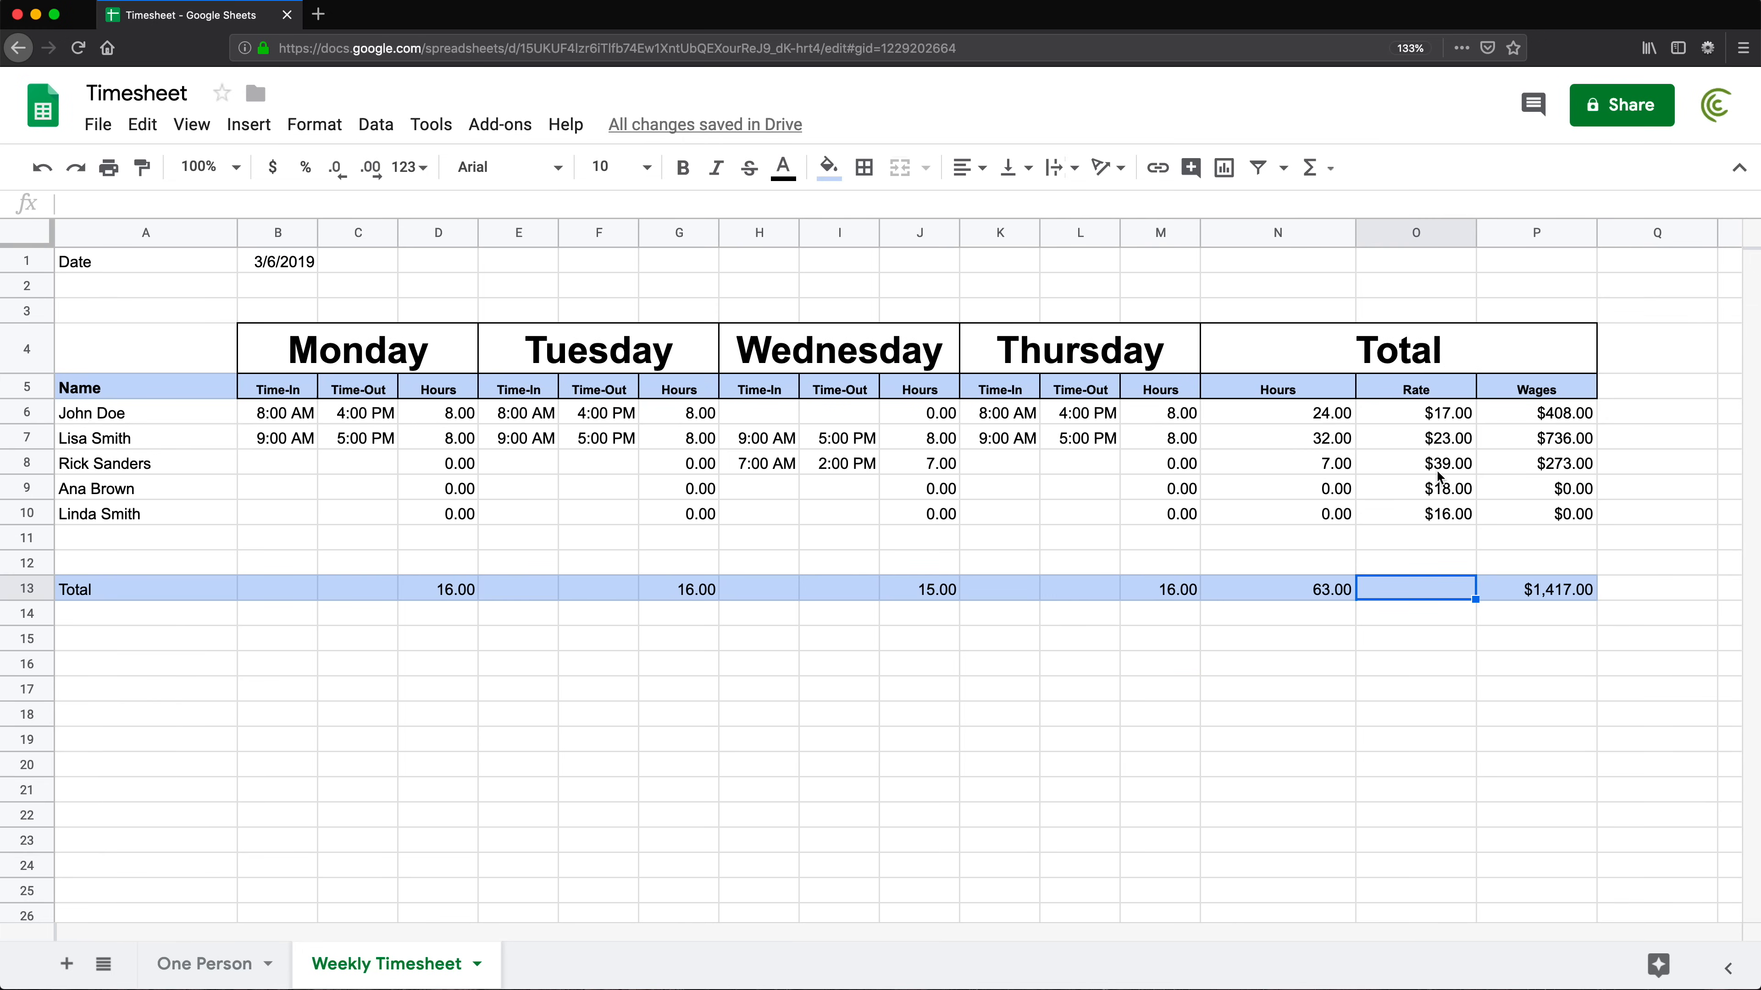
type("=aver")
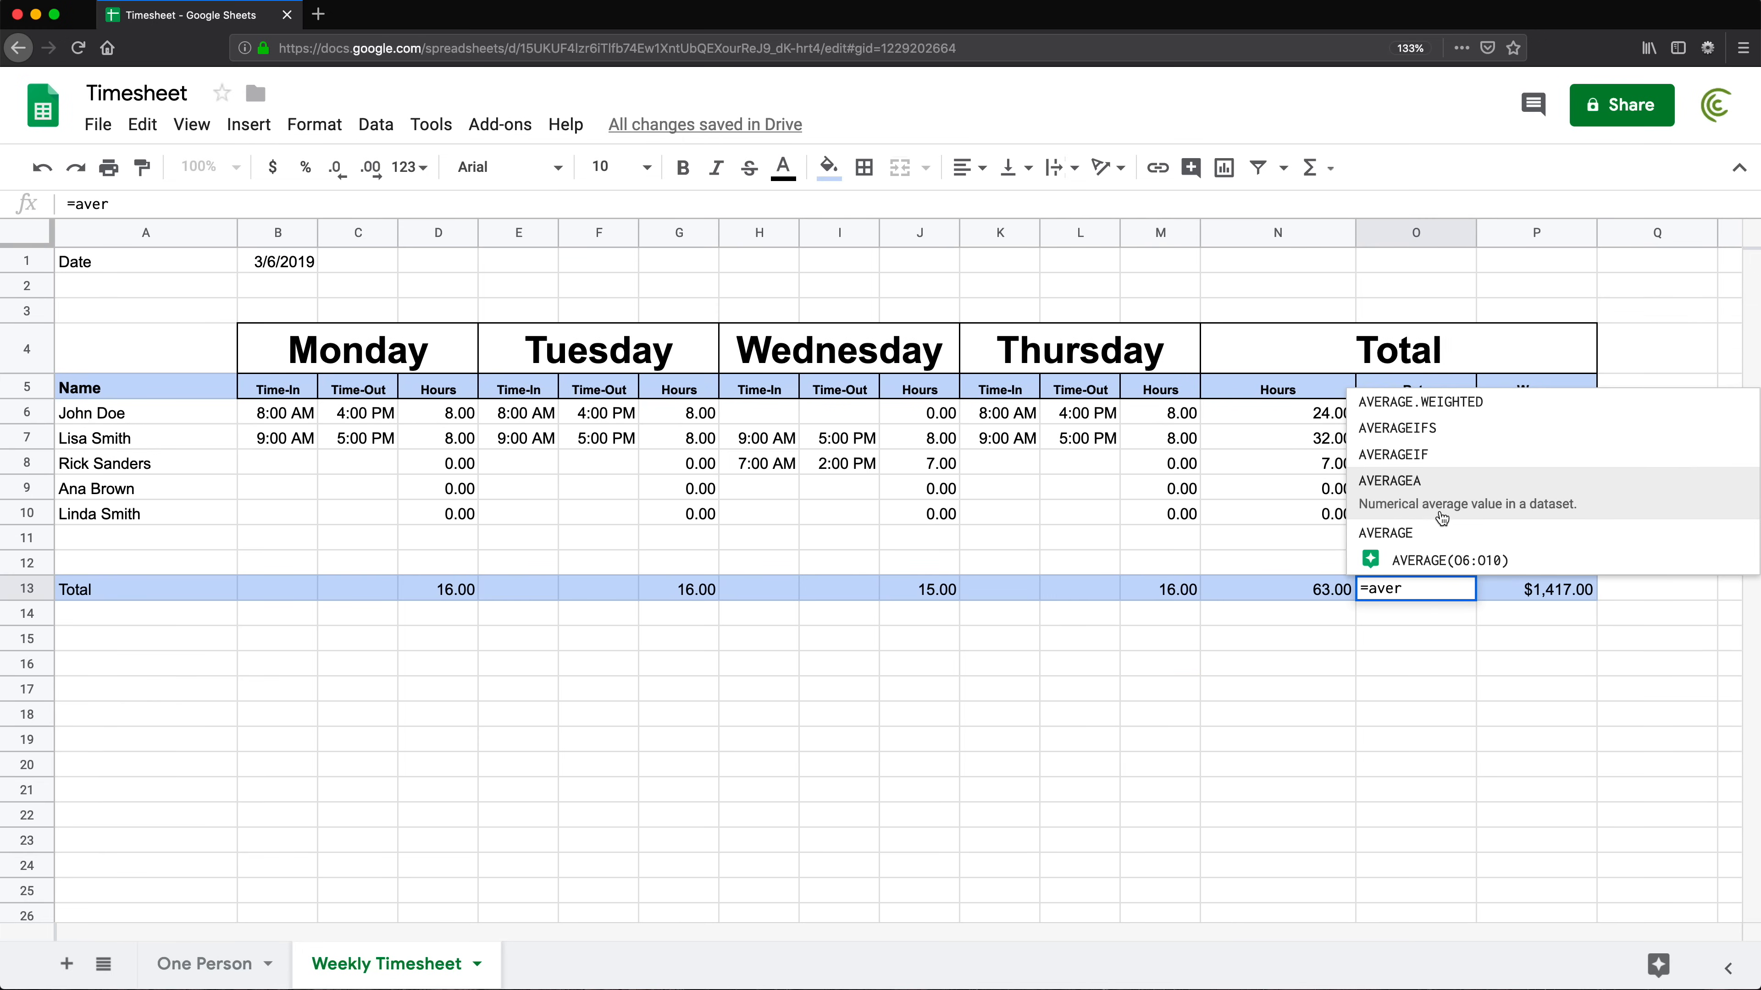
left_click(1439, 532)
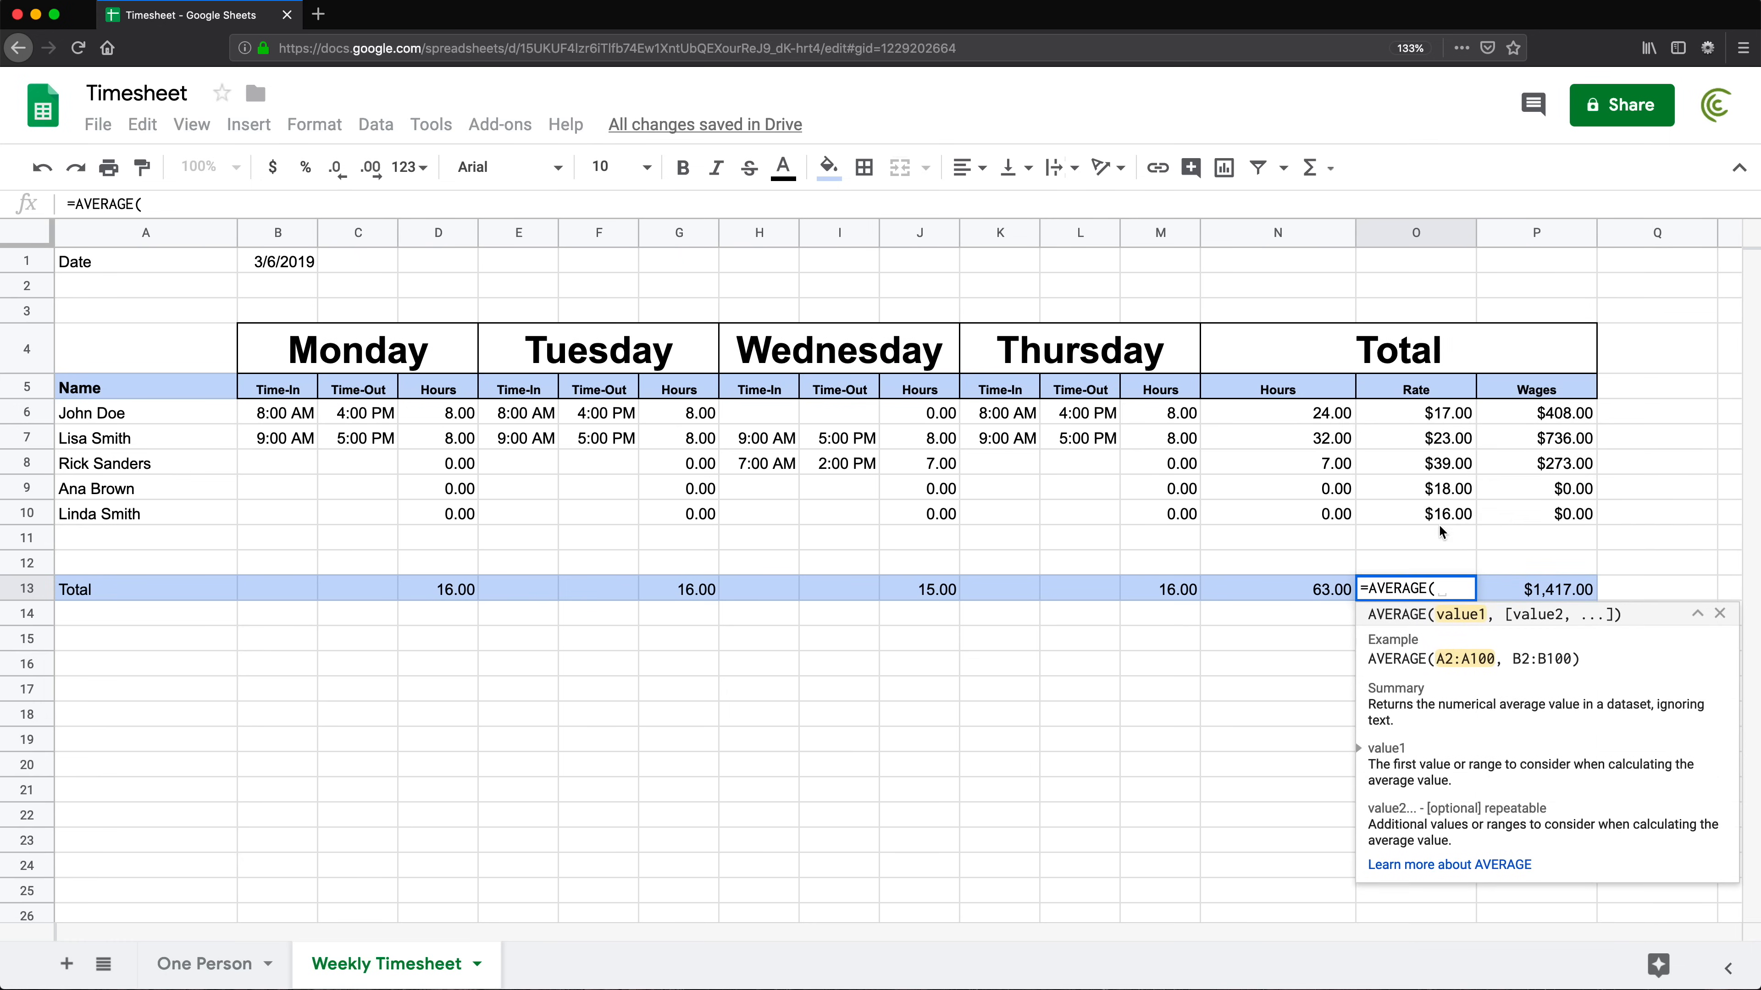
left_click_drag(1422, 412, 1435, 514)
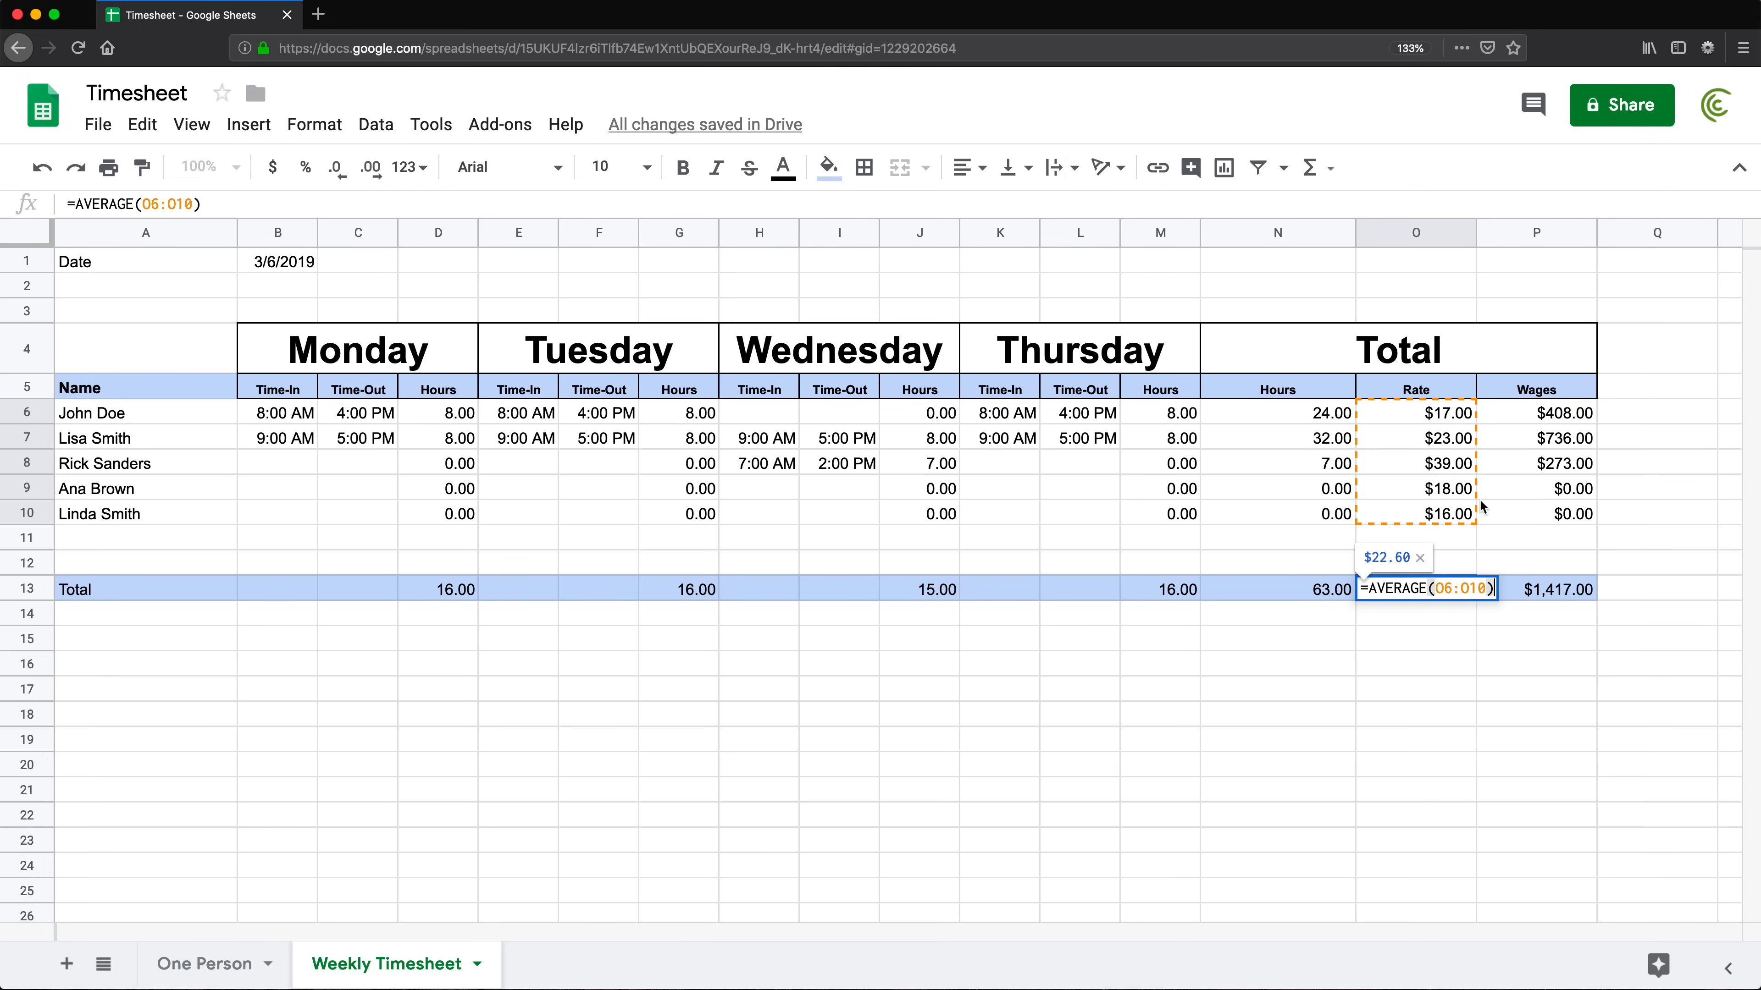
key("Return")
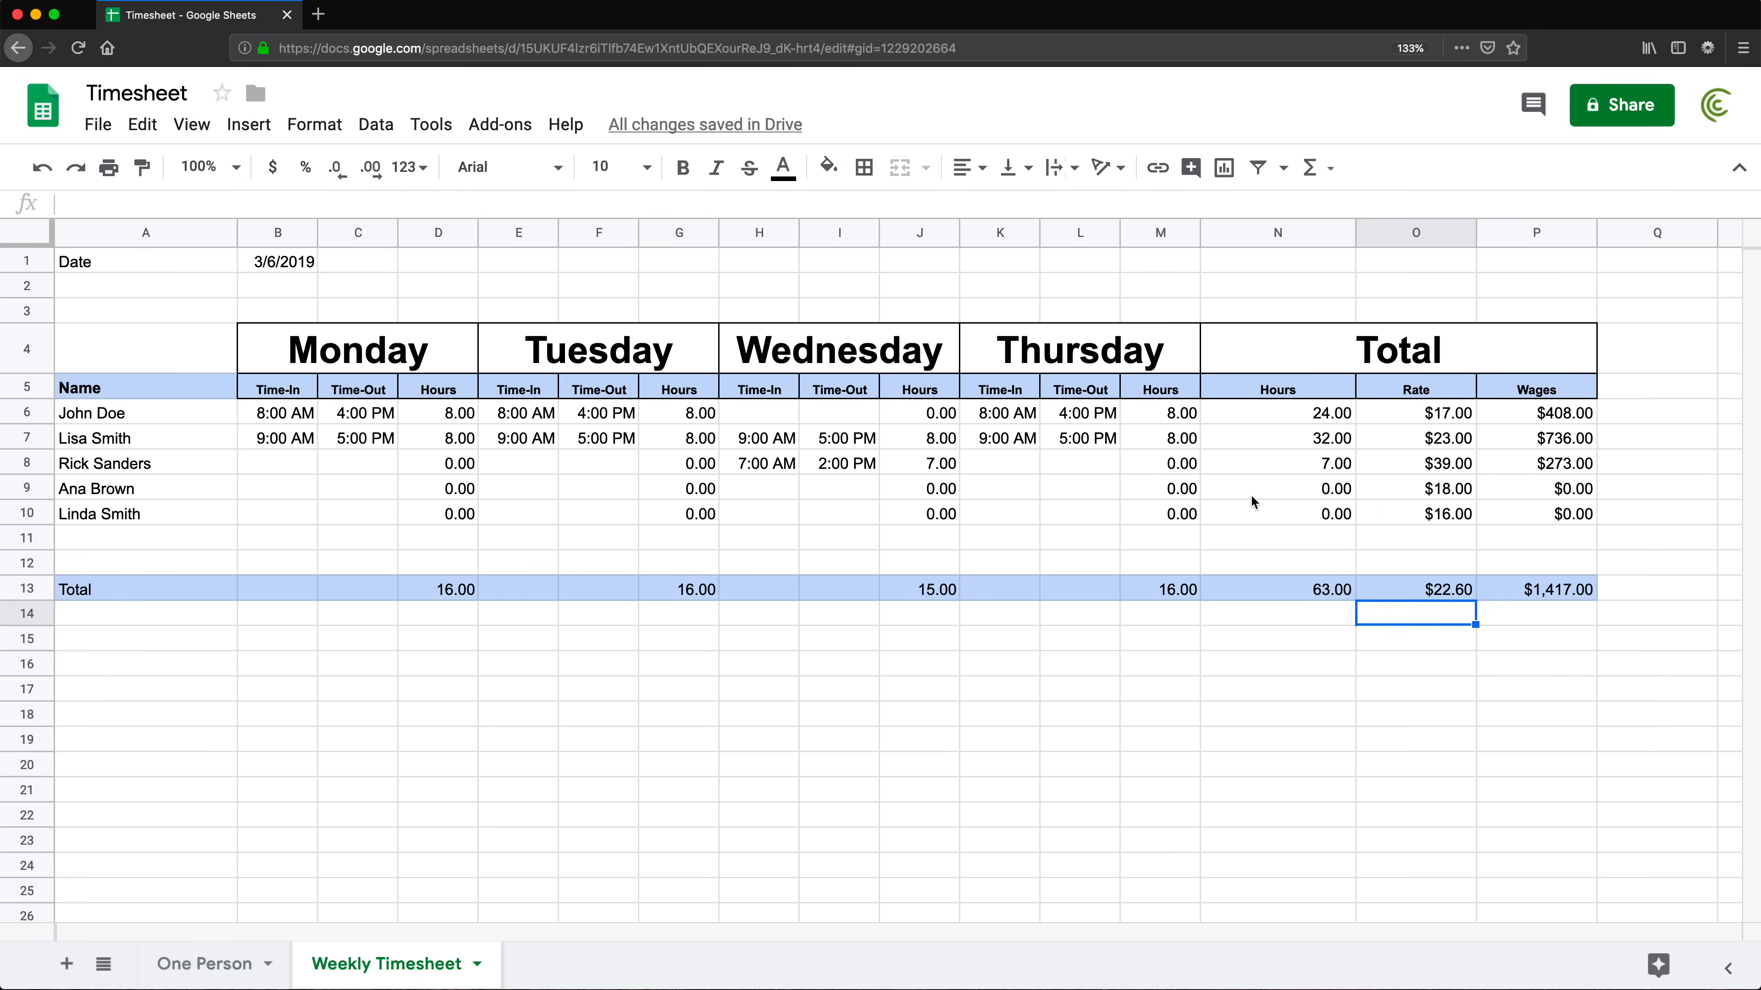
Narrow the Hours, Rate and Wages columns N, O and P under the Total heading
left_click_drag(112, 273, 249, 284)
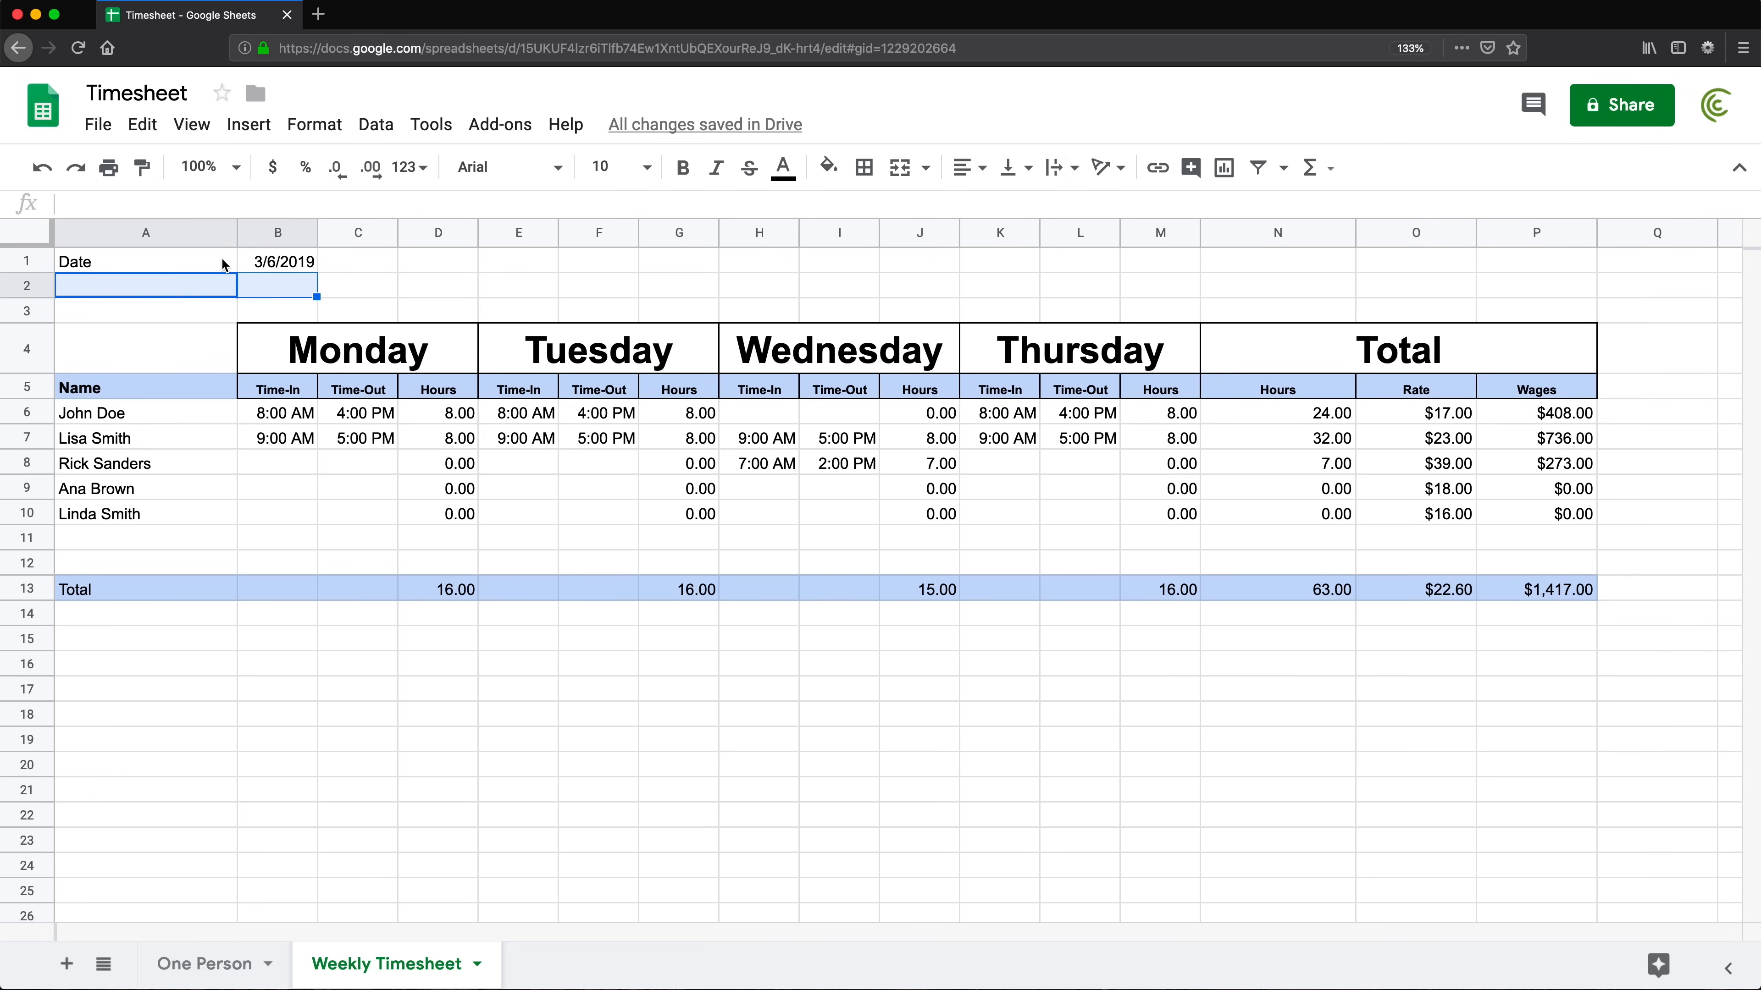
left_click(1189, 287)
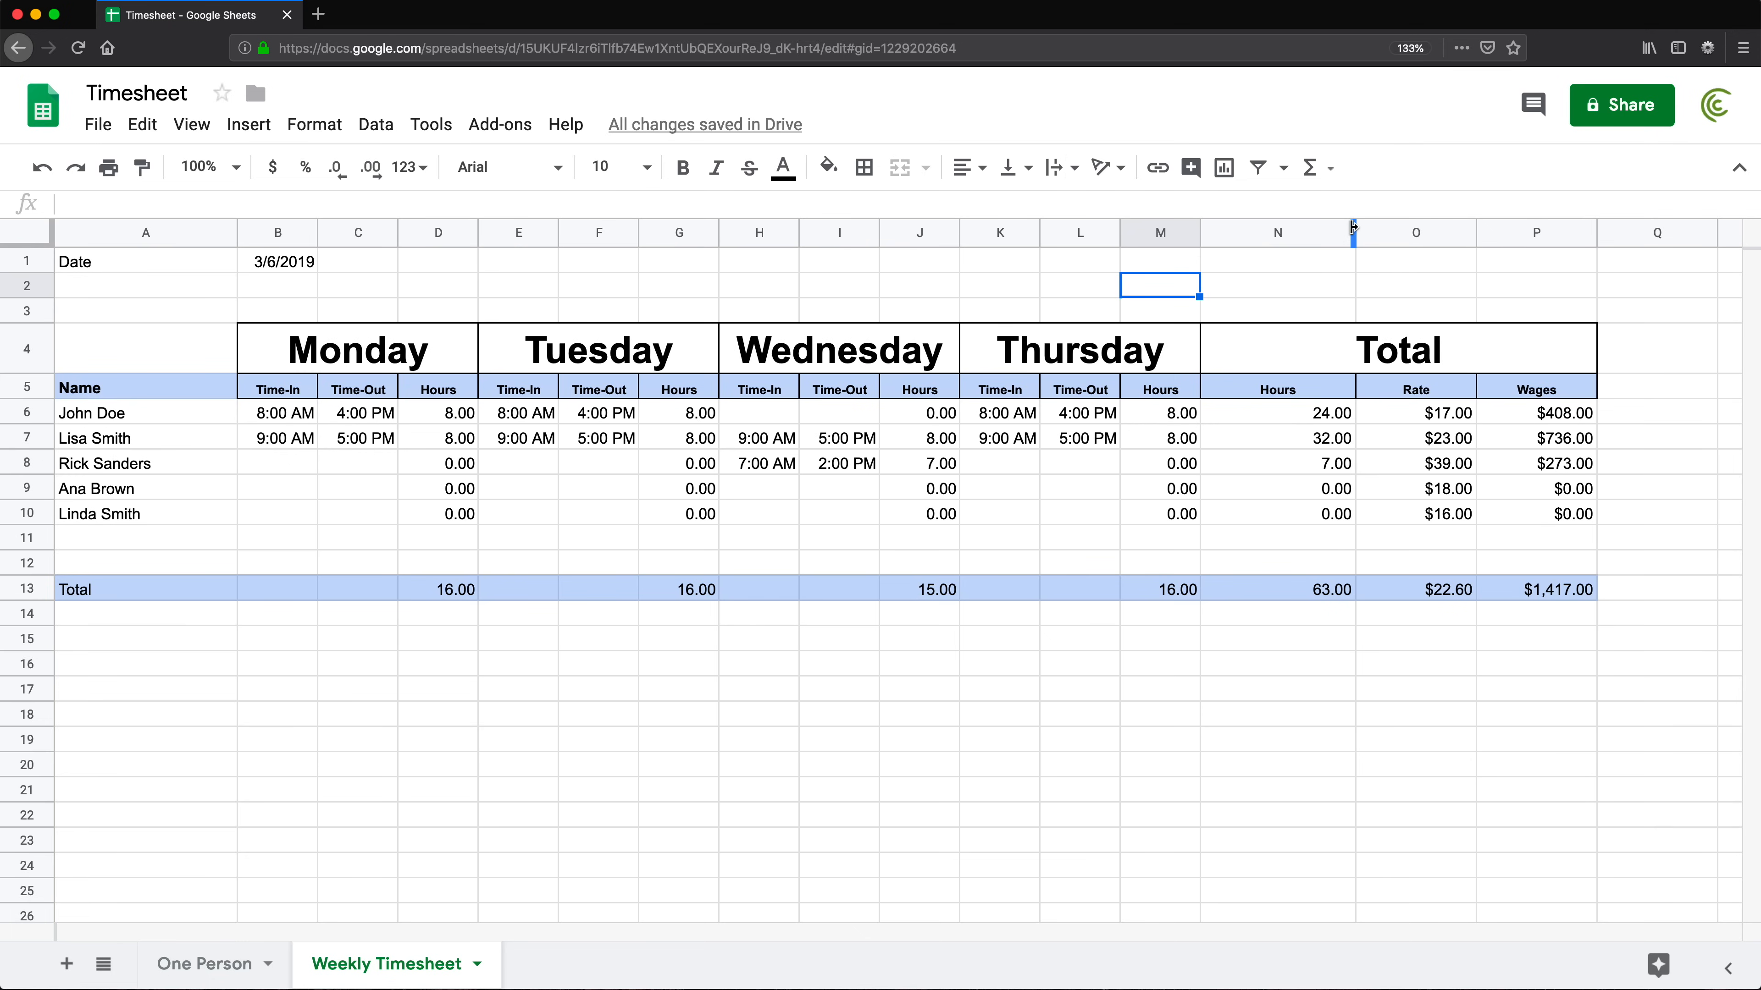
left_click_drag(1352, 227, 1309, 229)
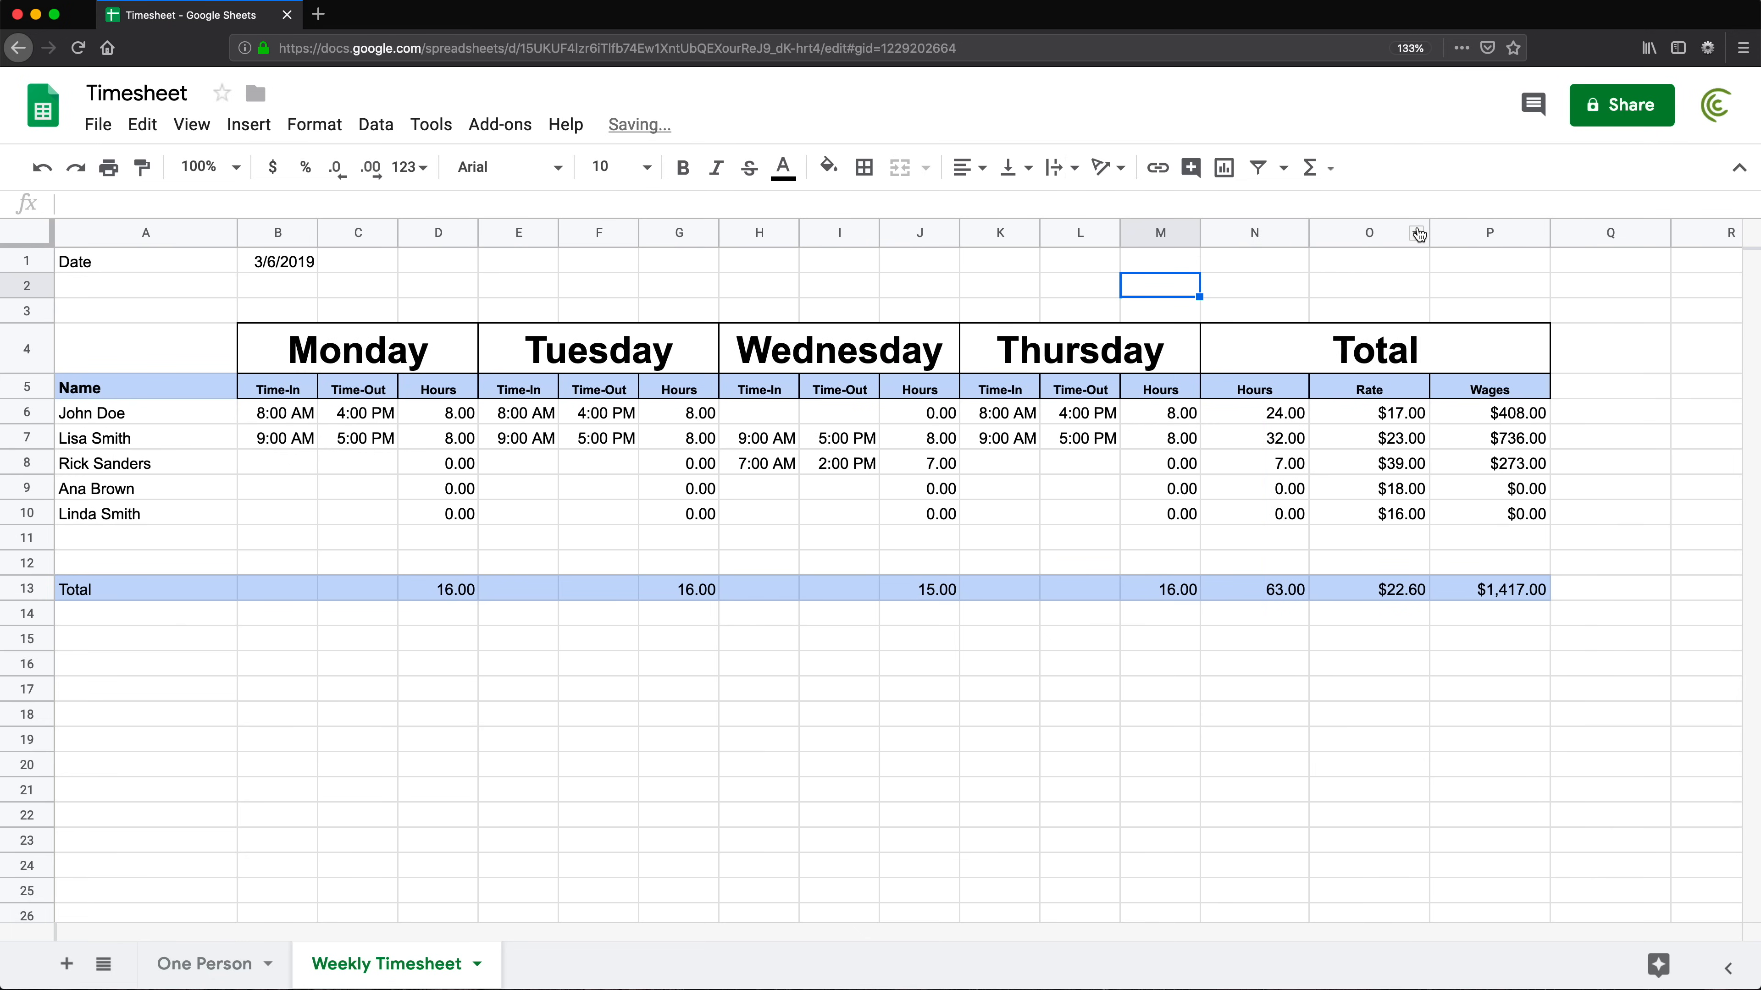
left_click_drag(1426, 225, 1420, 229)
left_click_drag(1543, 231, 1533, 233)
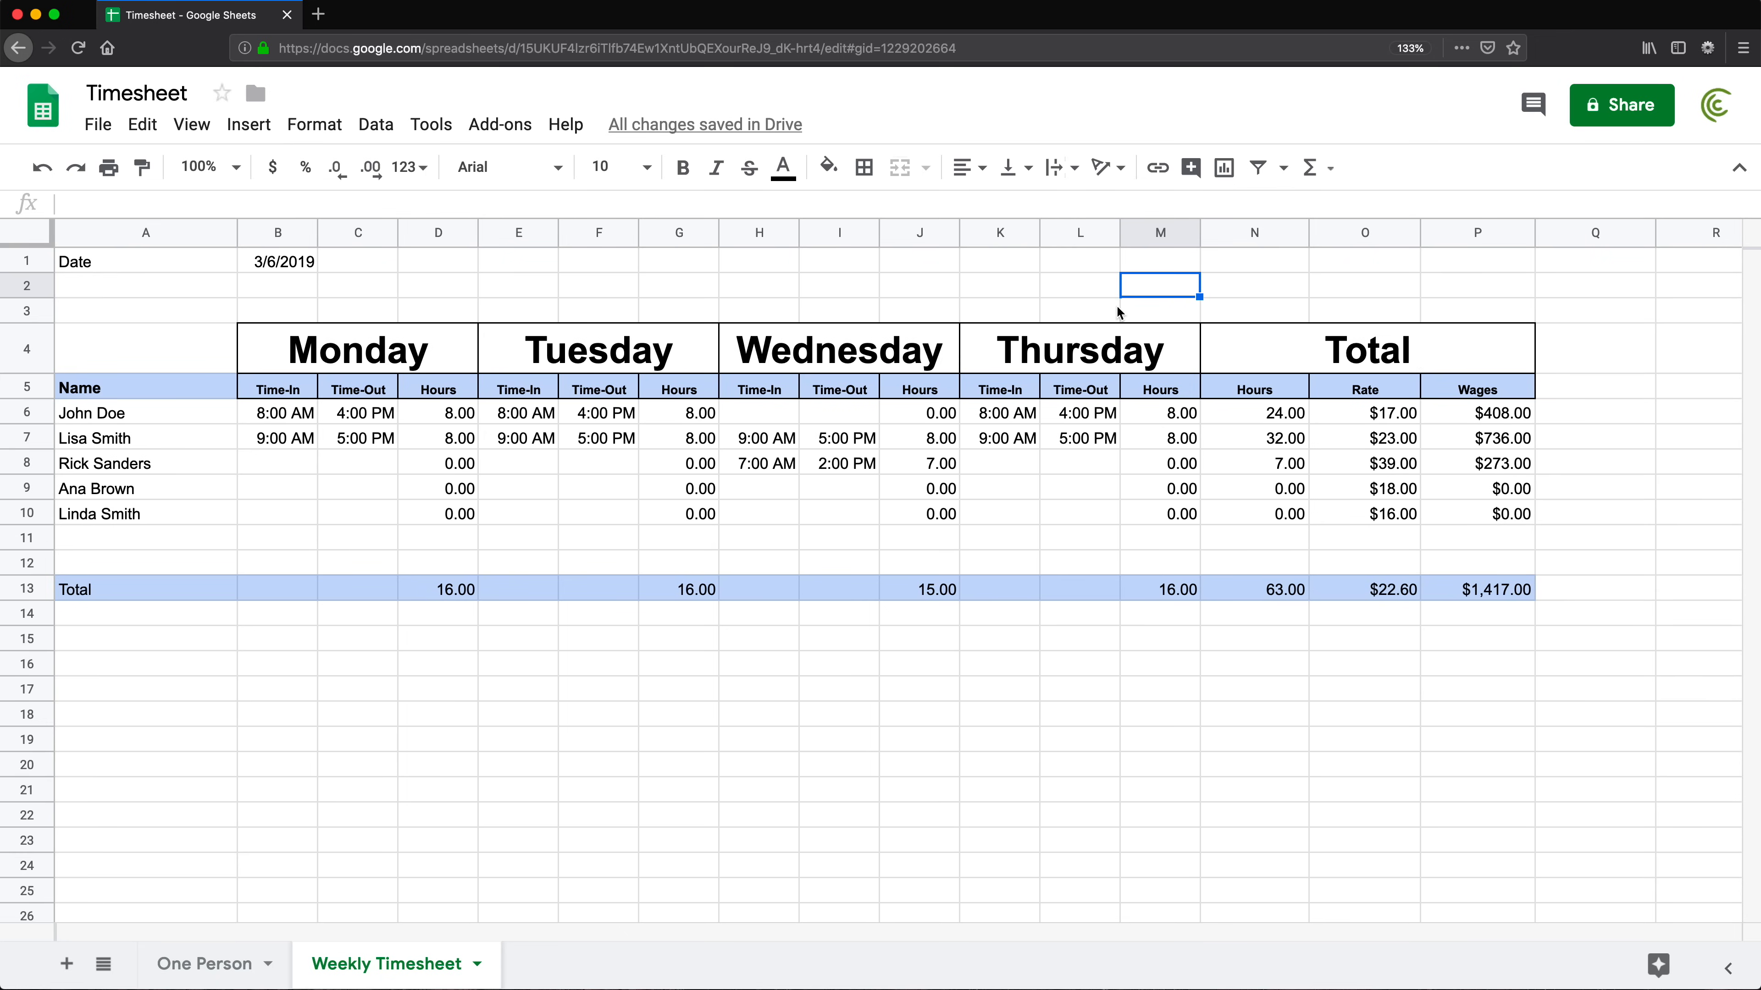
left_click_drag(124, 415, 202, 498)
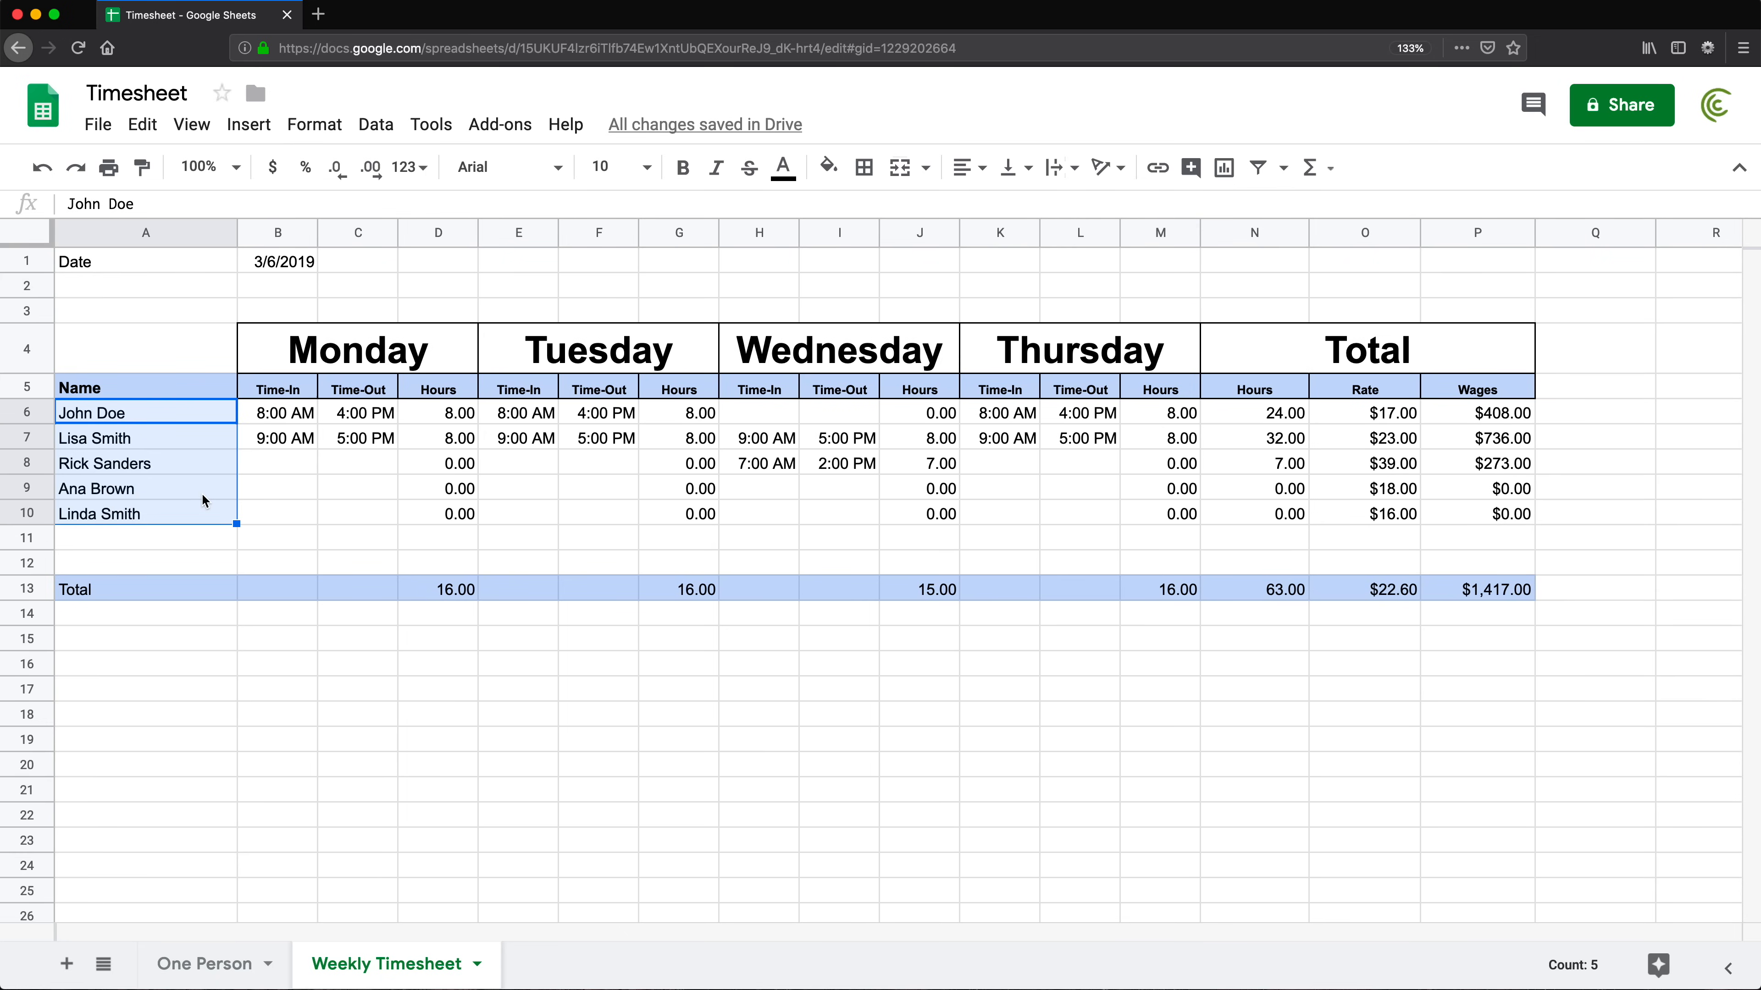
left_click(148, 962)
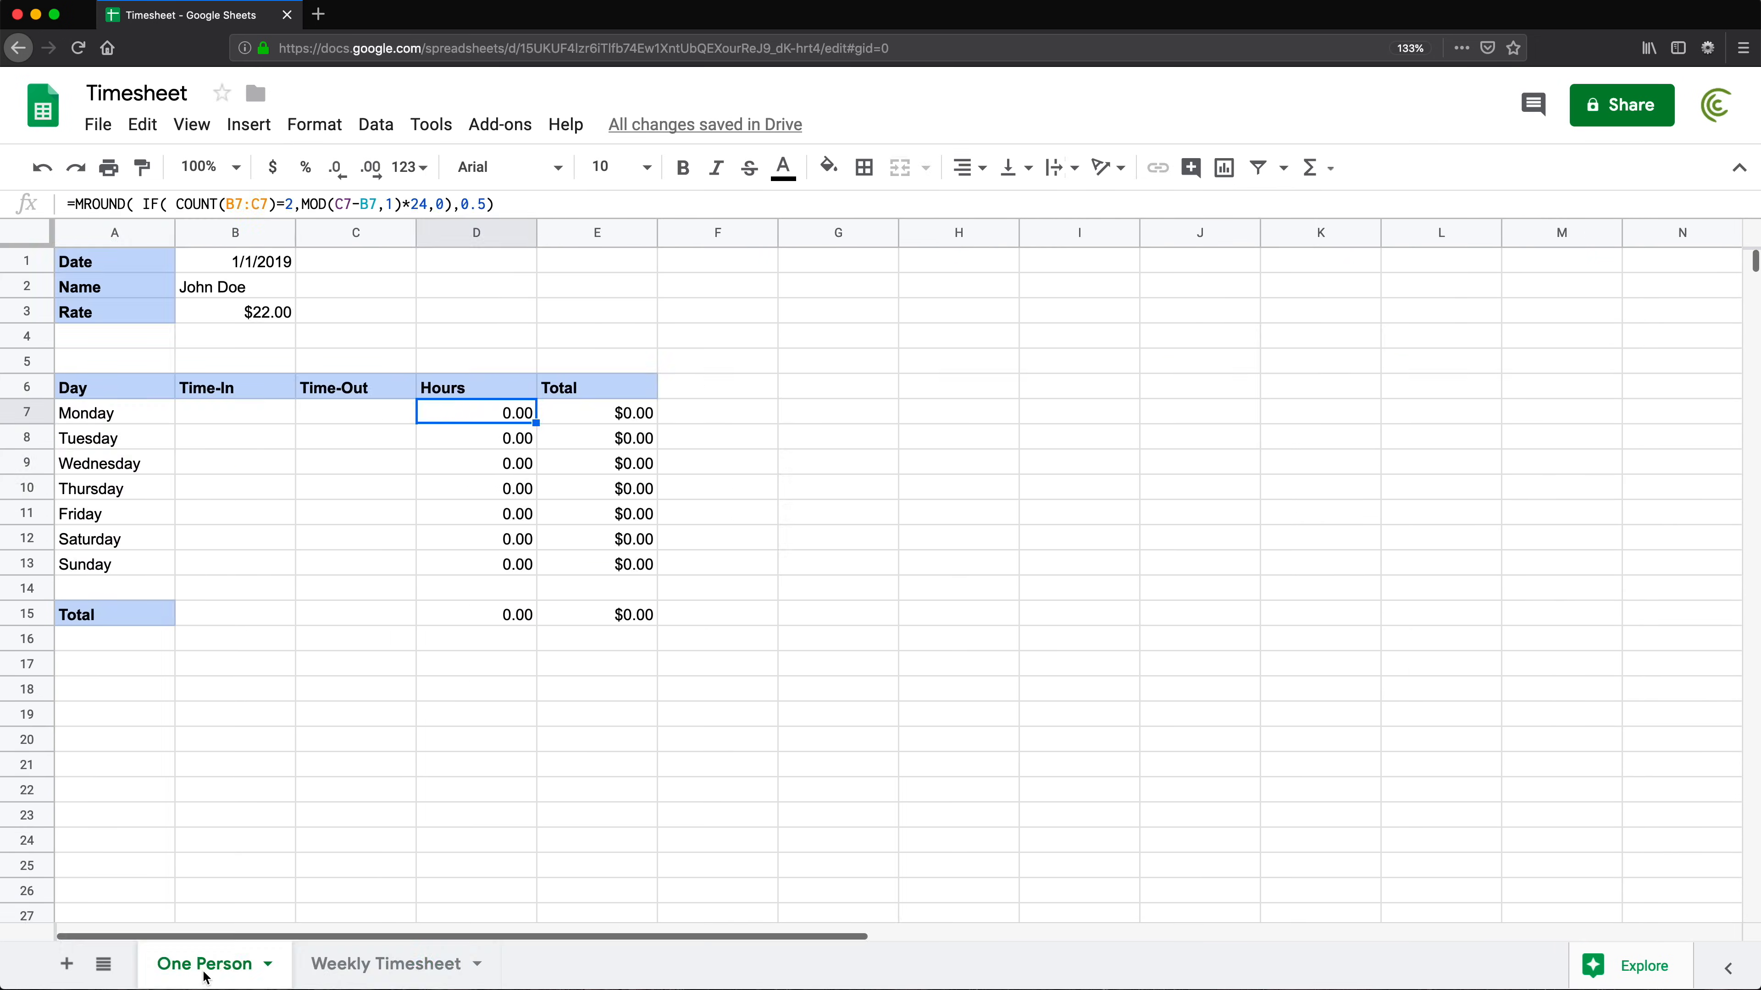
left_click(329, 978)
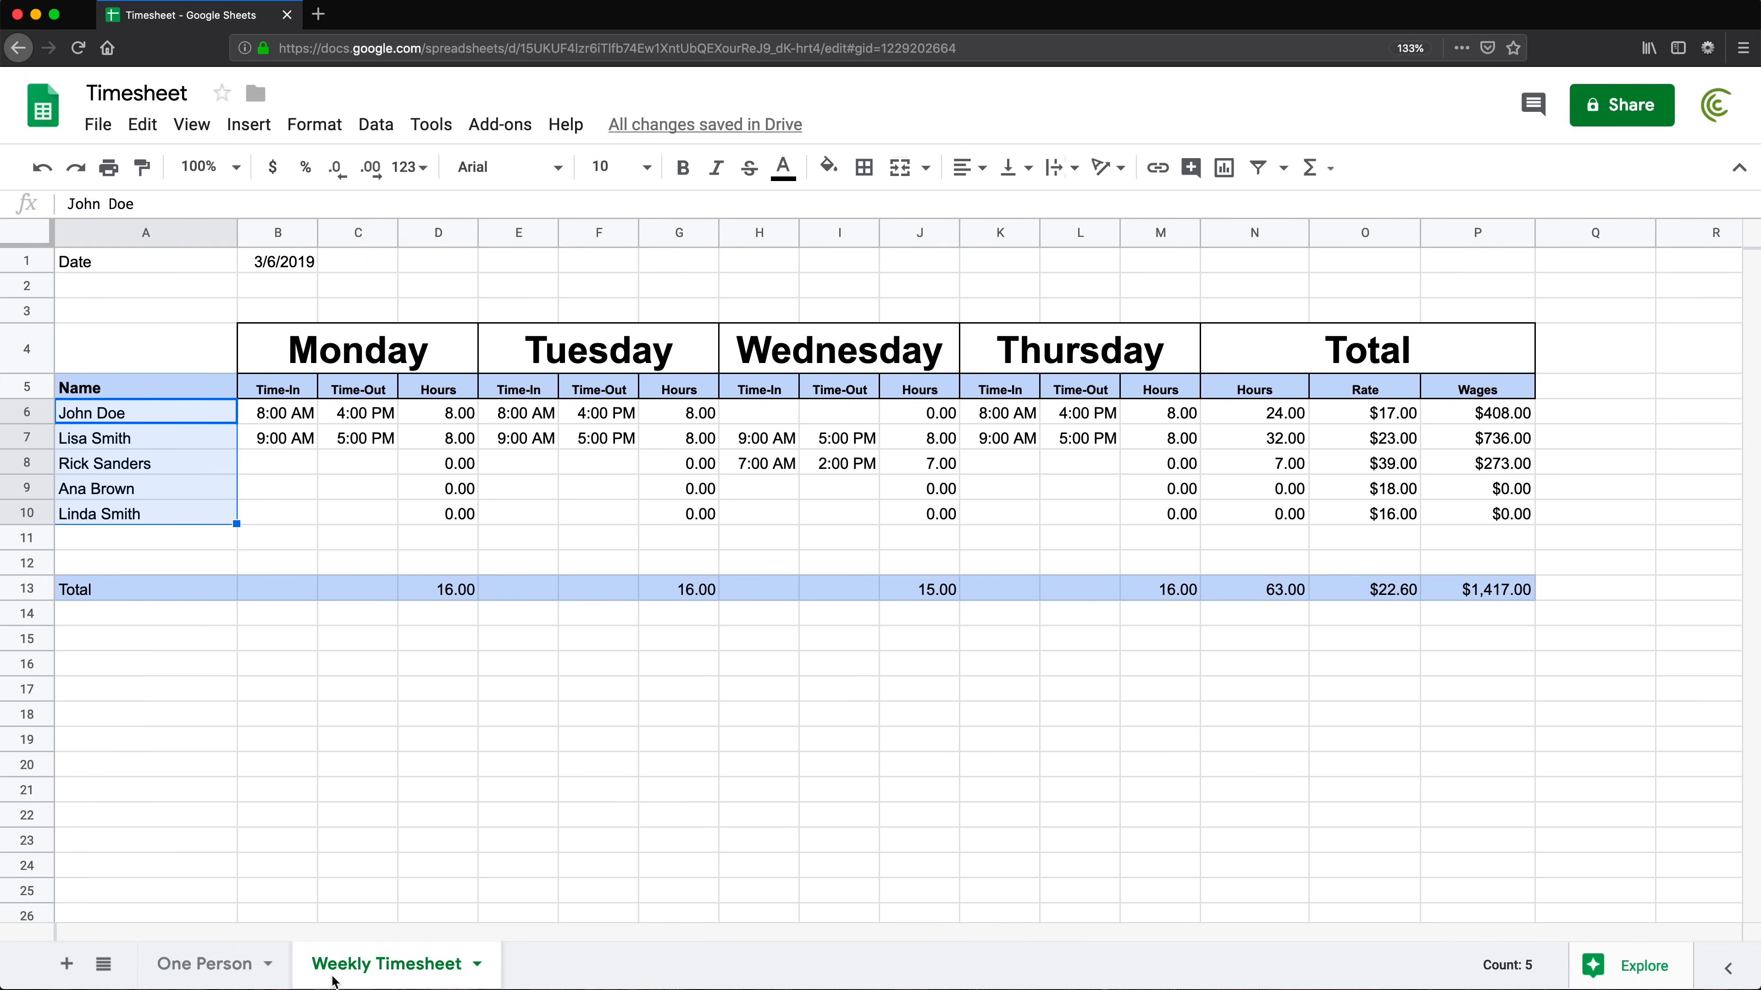